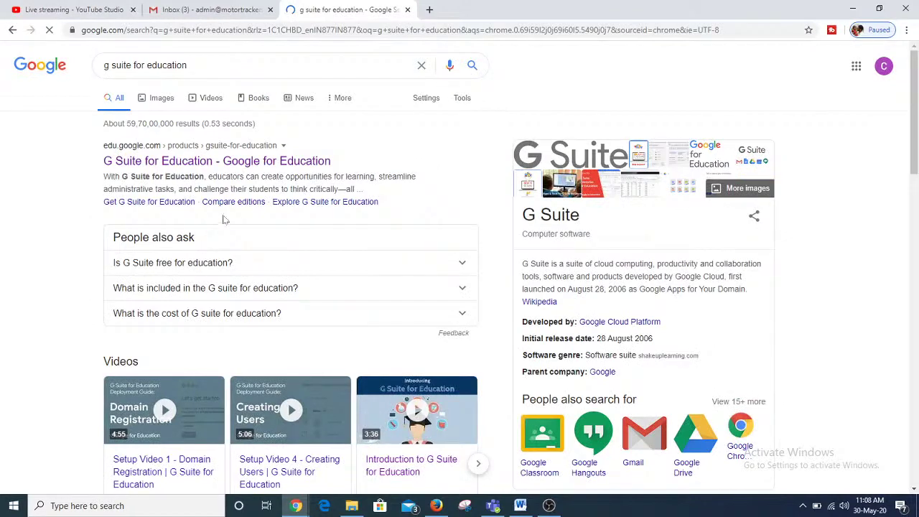
Open the G Suite for Education page from the search results and zoom in two levels
click(251, 167)
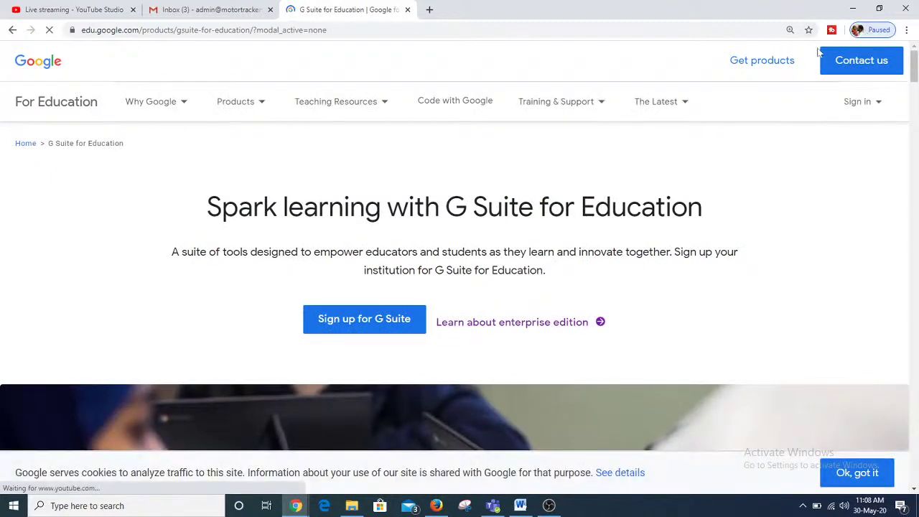
click(790, 29)
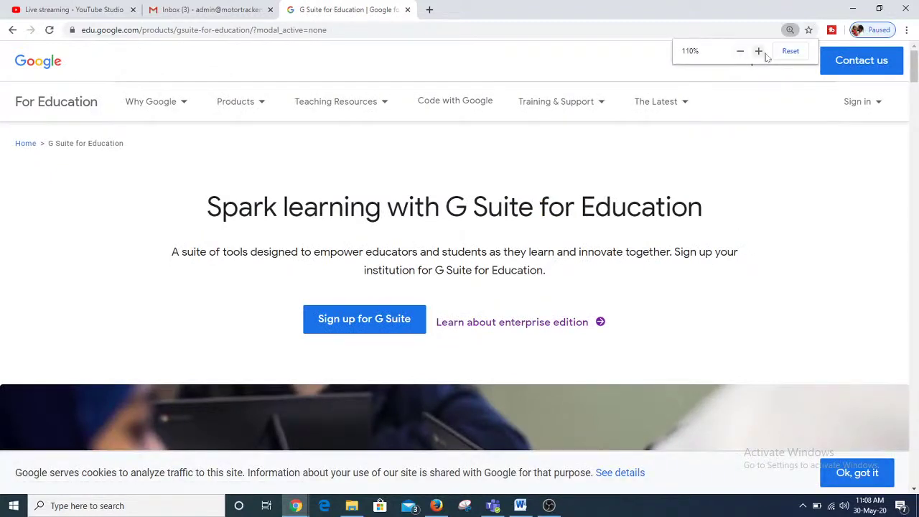
click(758, 52)
click(758, 52)
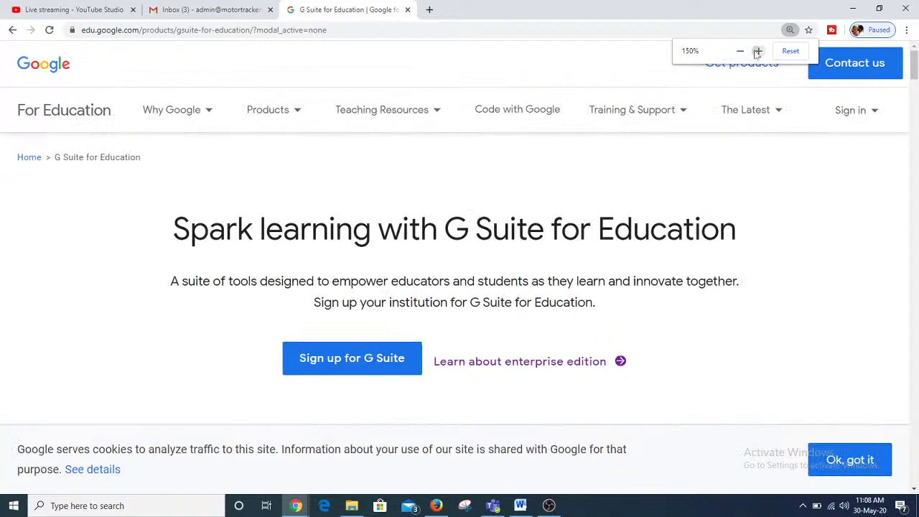
click(757, 52)
Dismiss the cookie notice and bring the signup offer back into view
scroll(483, 313, down, 2)
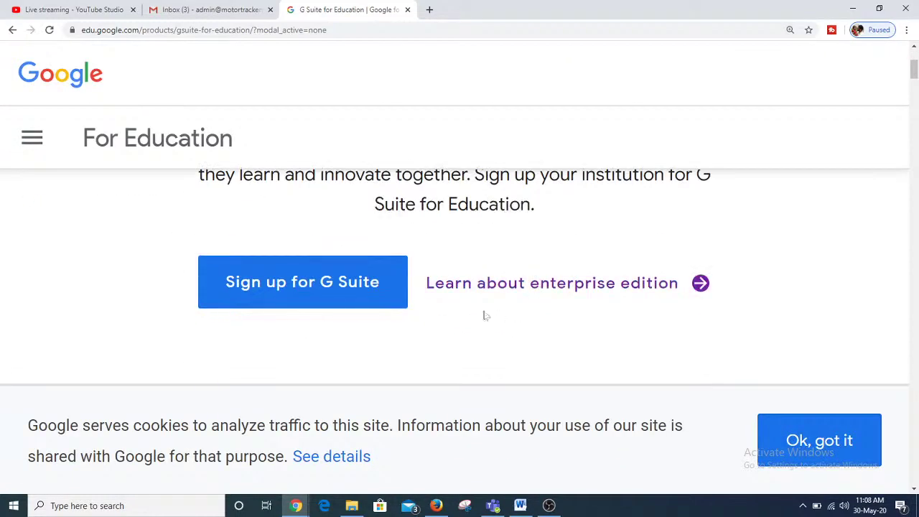
click(796, 440)
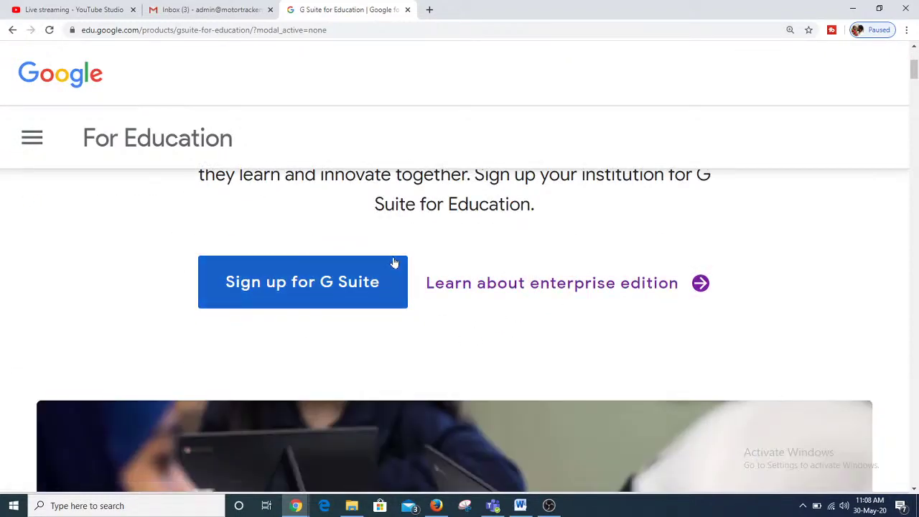
scroll(402, 280, down, 1)
scroll(402, 279, up, 2)
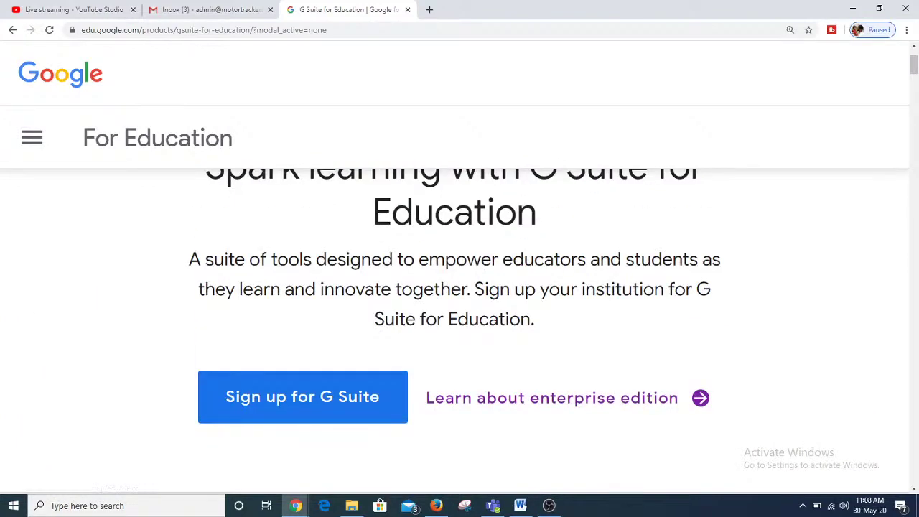
Click 'Sign up for G Suite' to launch the education signup wizard in a new tab
click(301, 401)
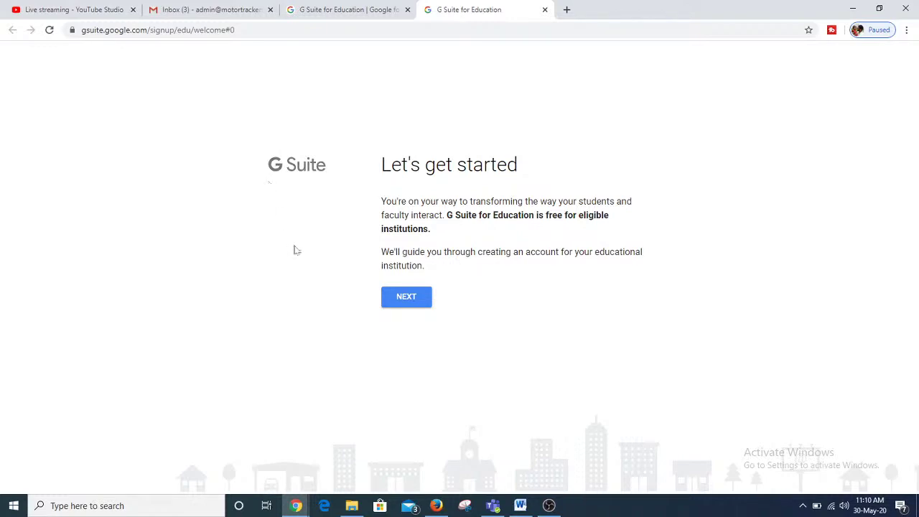
Register the institution as 'ABC Institue' with type Higher education
click(399, 299)
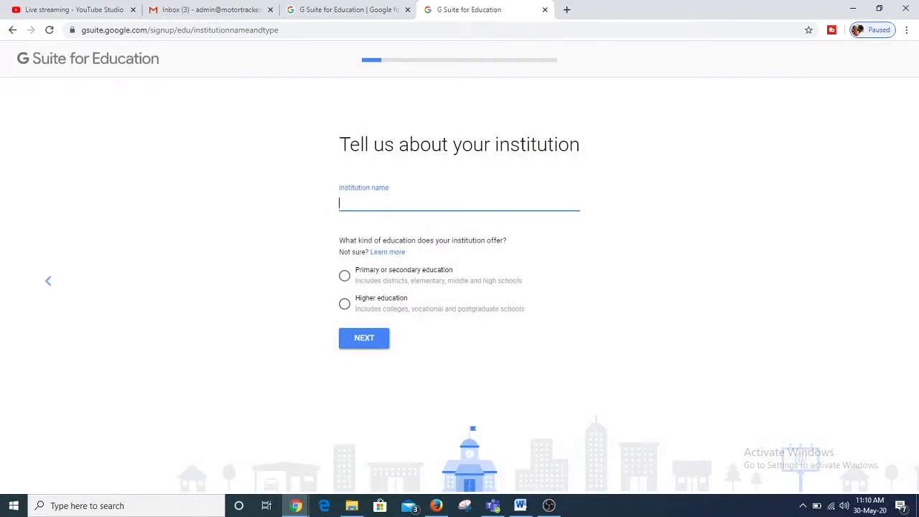
text(ABC Institue)
click(345, 276)
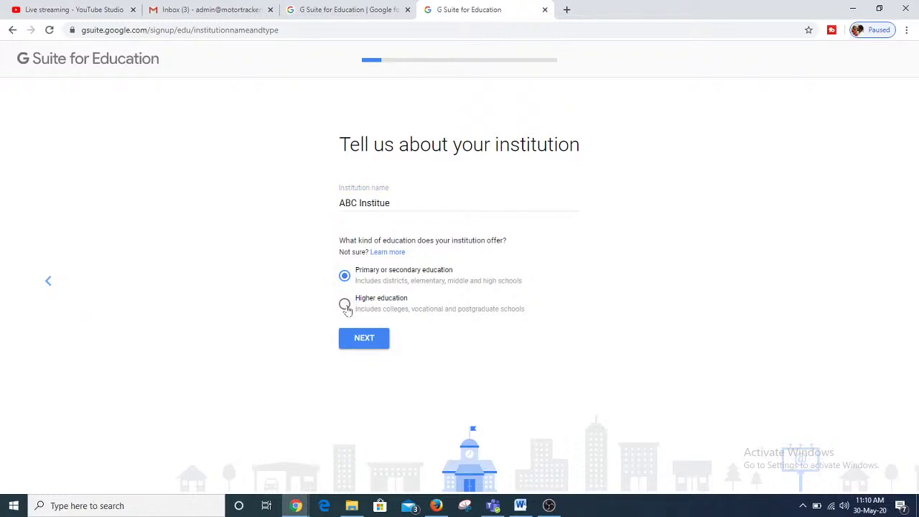
click(344, 303)
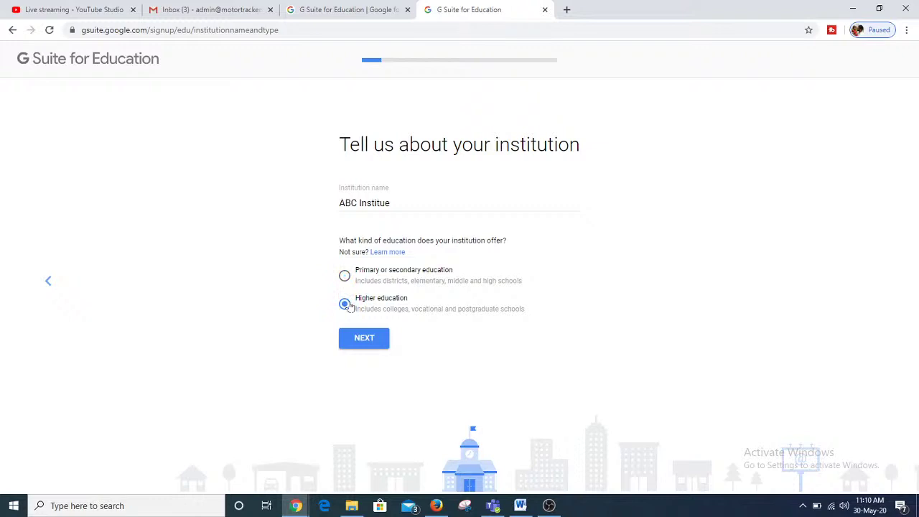
click(368, 346)
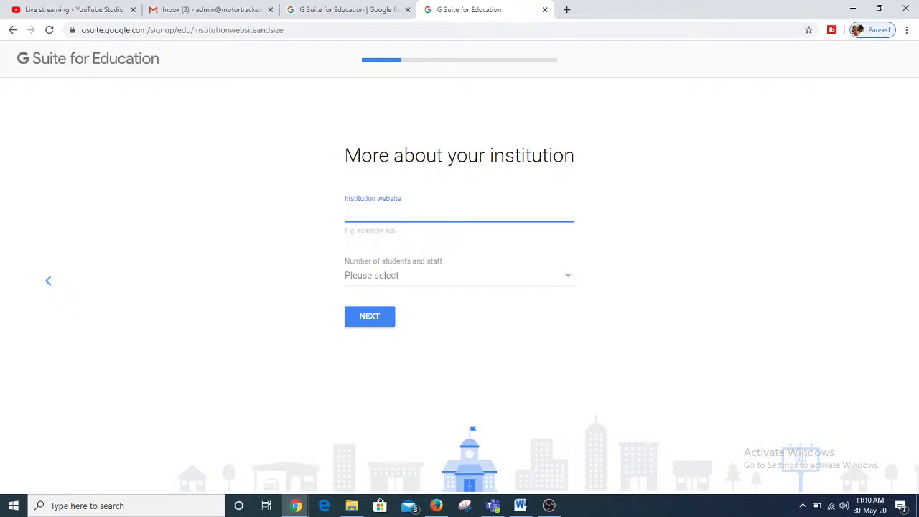
text(www.abc.com)
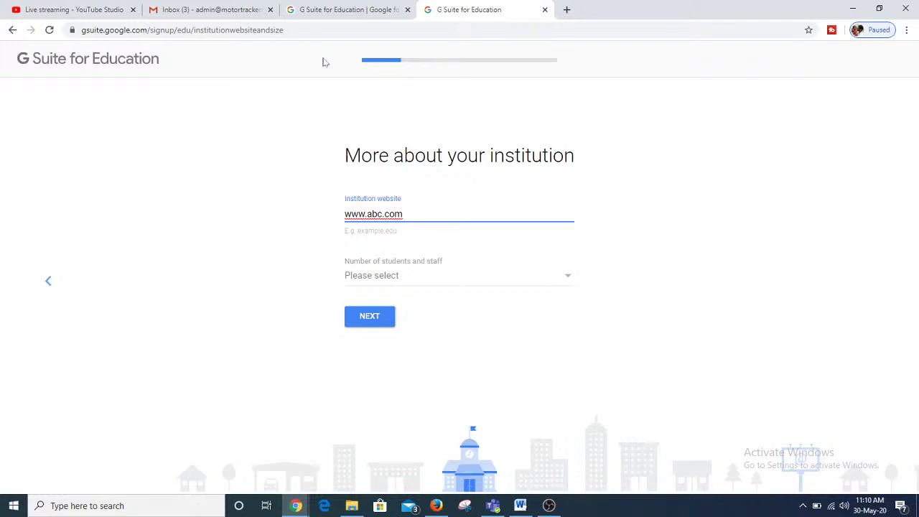
click(386, 276)
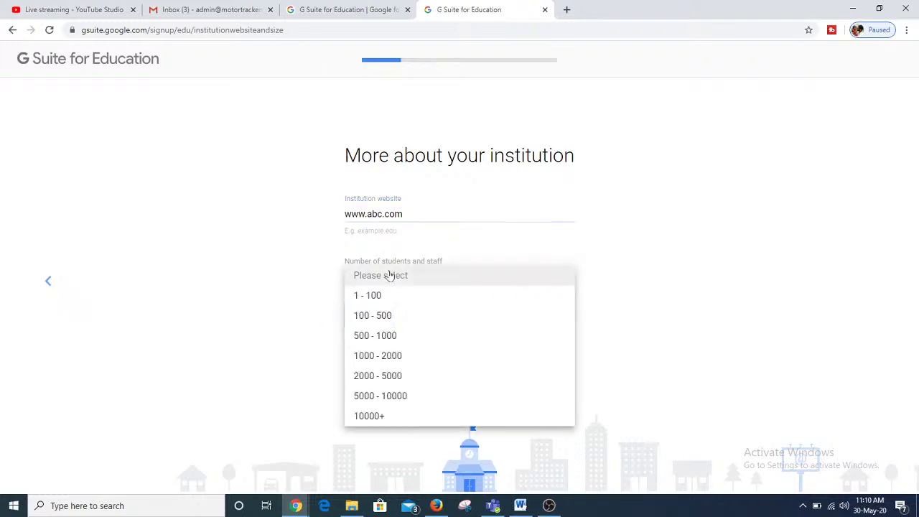
click(399, 376)
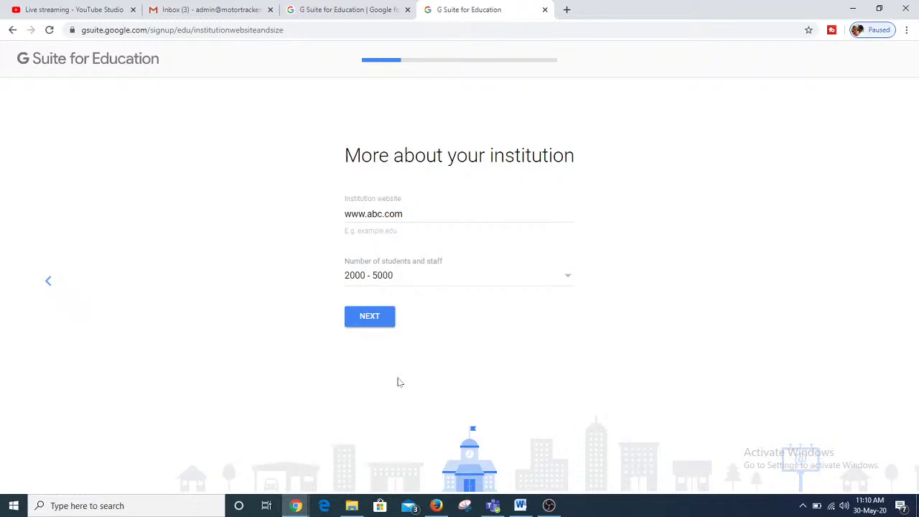
Fill in the institution's phone number from the saved autofill suggestion
click(382, 324)
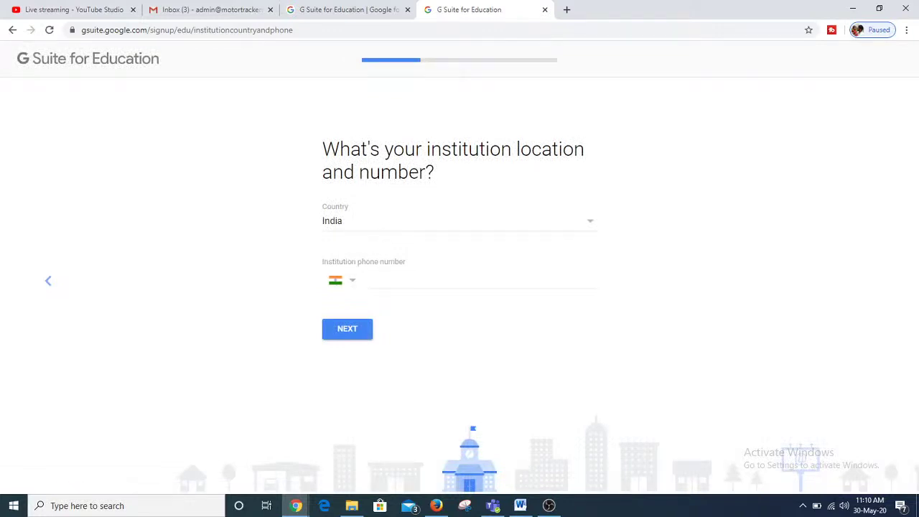
click(392, 281)
click(392, 301)
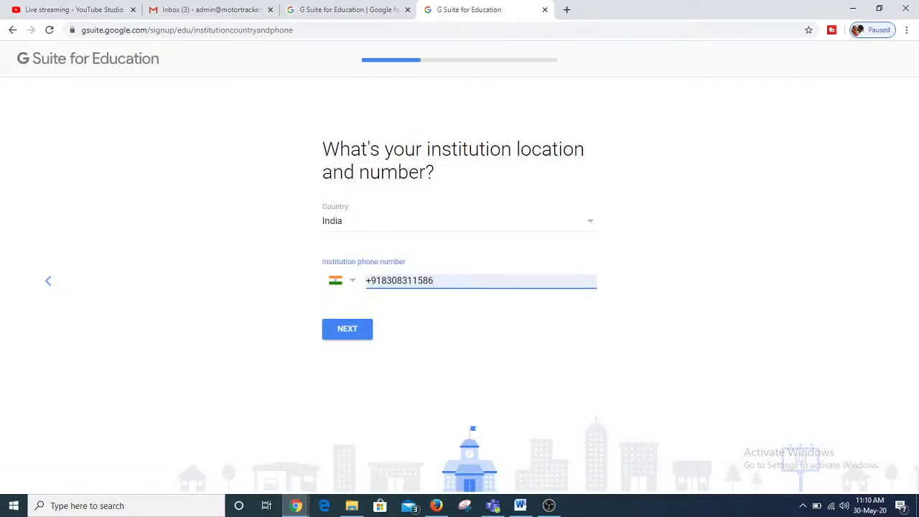
click(349, 332)
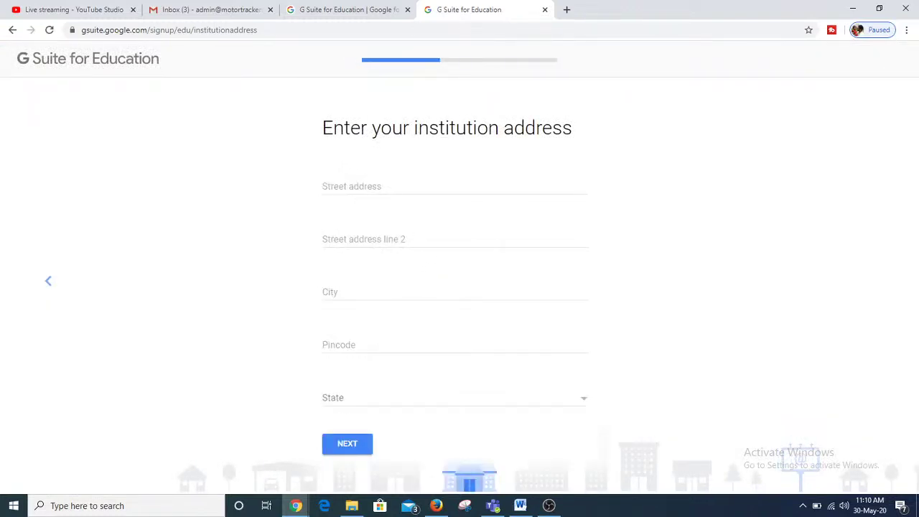
Autofill the institution address, correct the pincode, choose state Maharashtra and submit
key(Down)
key(Return)
click(379, 357)
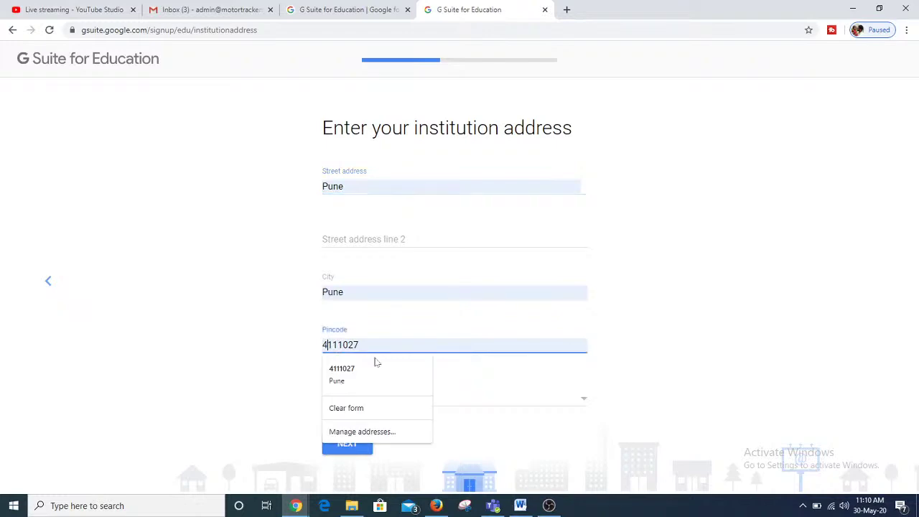
click(332, 345)
key(BackSpace)
click(361, 394)
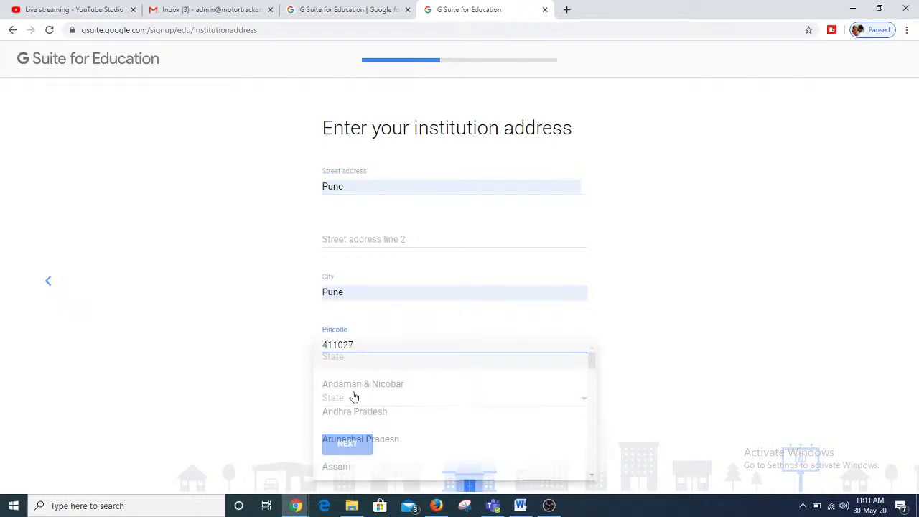
scroll(369, 439, down, 6)
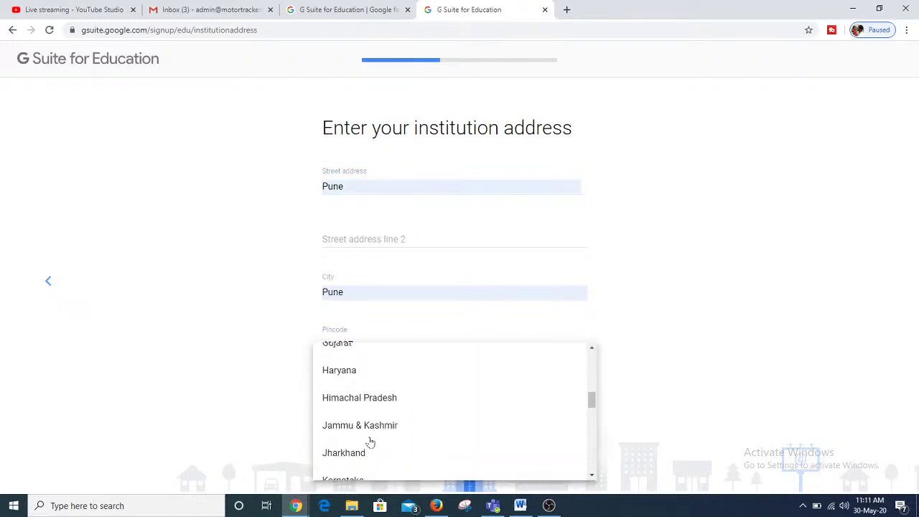
scroll(369, 441, down, 1)
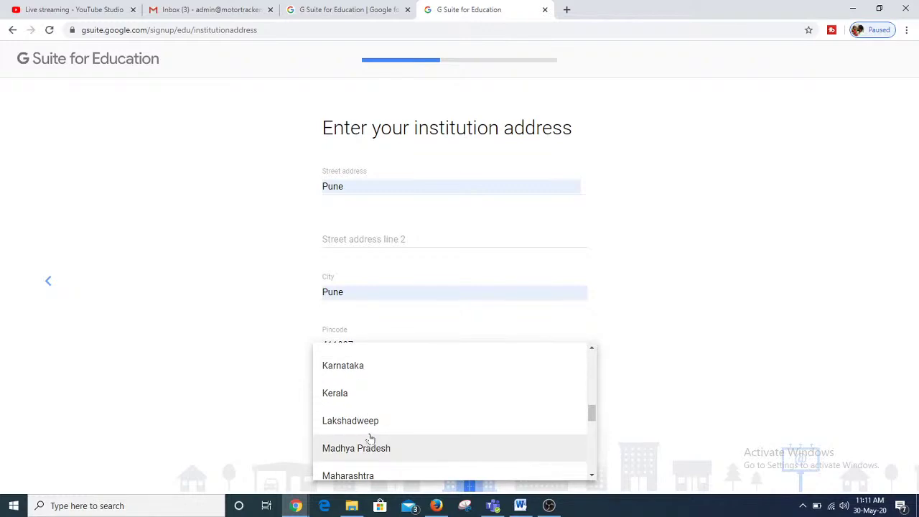
click(353, 475)
click(351, 449)
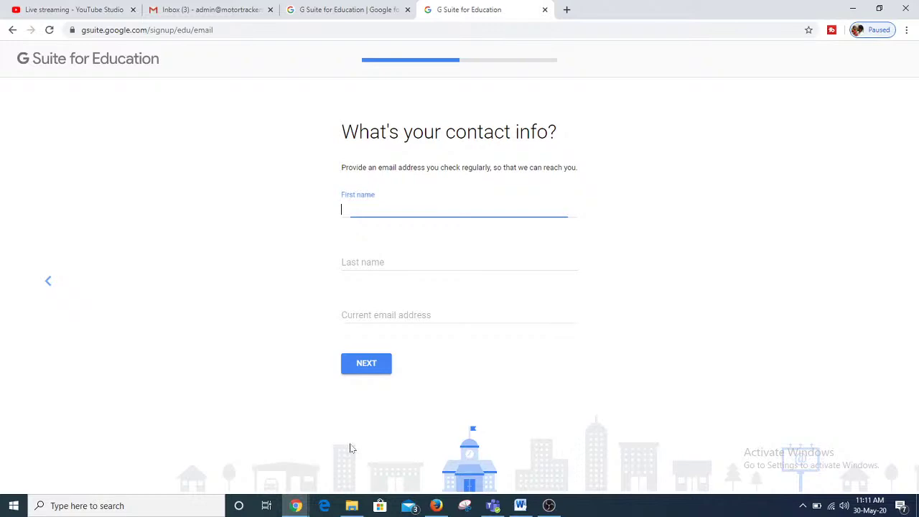
Enter the contact's first name, last name and current e-mail address, fixing typos, then submit
click(257, 214)
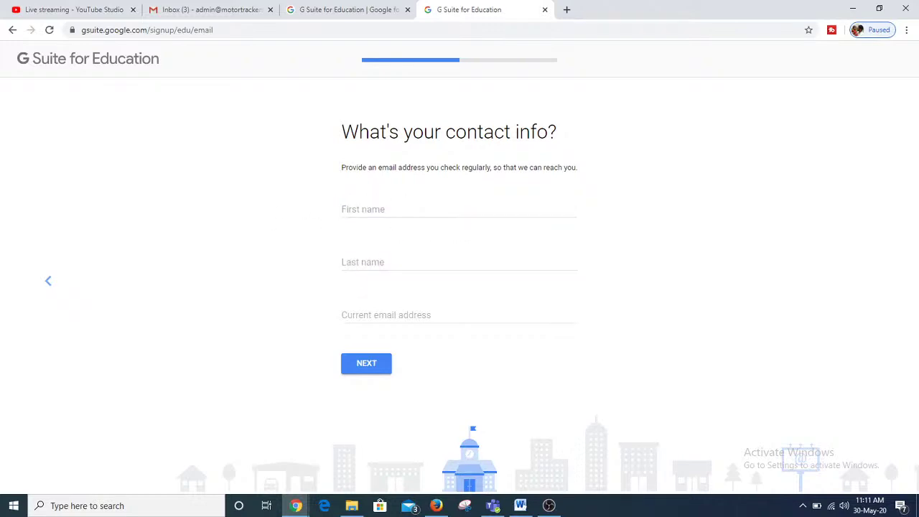
click(404, 202)
key(Tab)
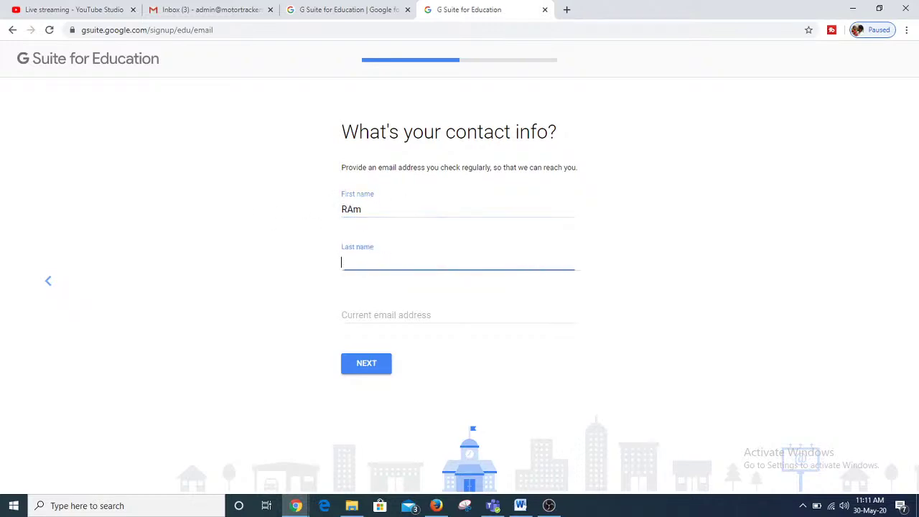
key(shift+Tab)
text(Ram)
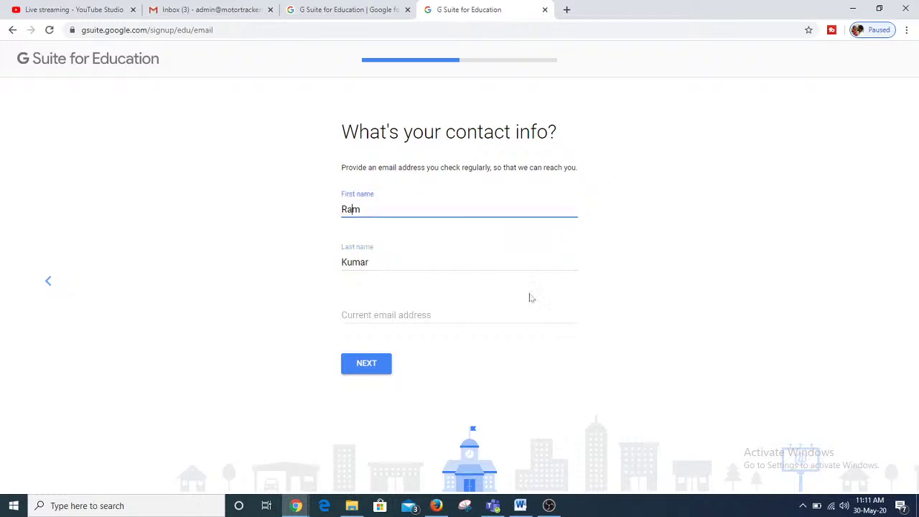
click(421, 313)
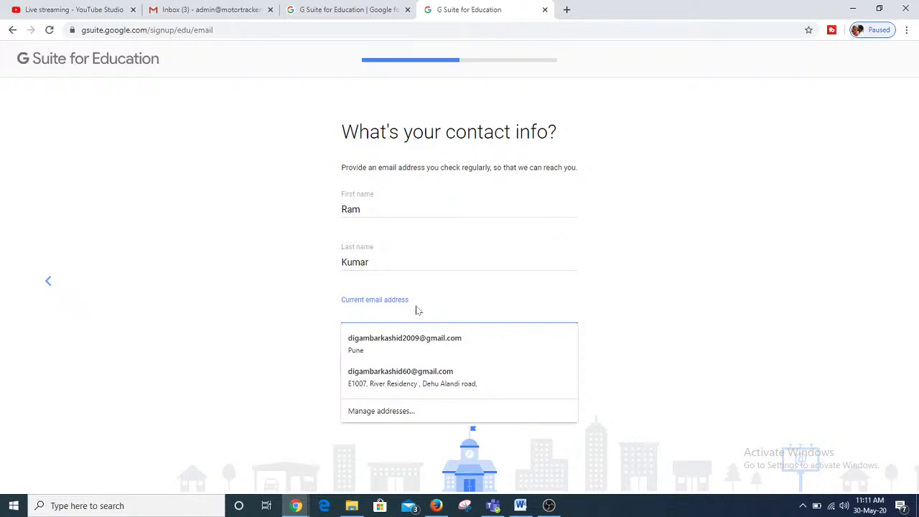
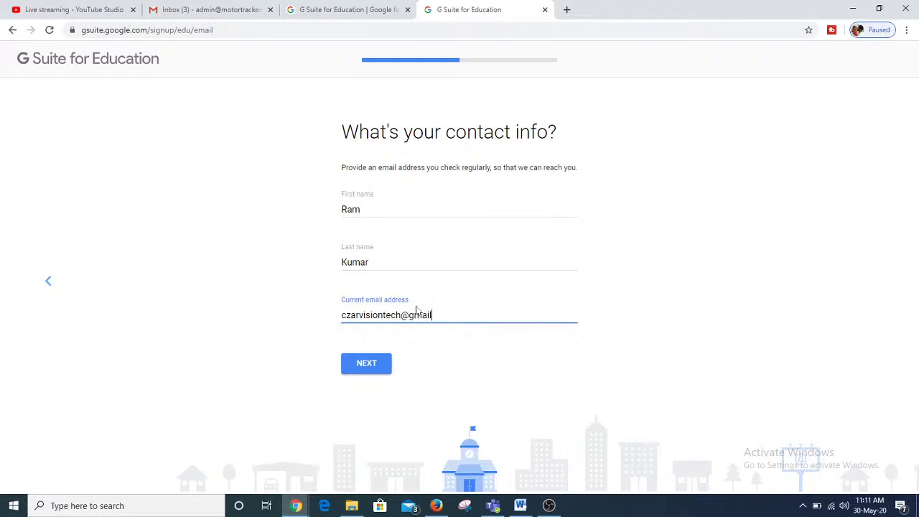
click(364, 368)
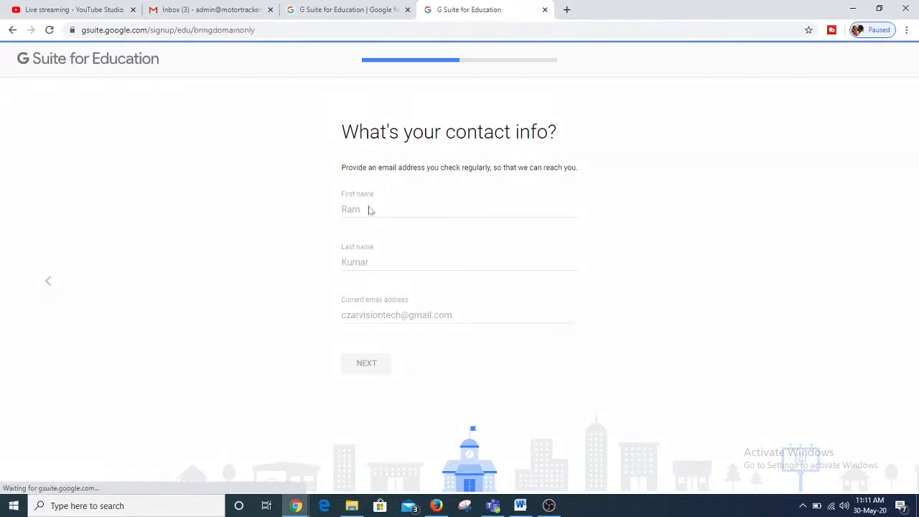
click(361, 257)
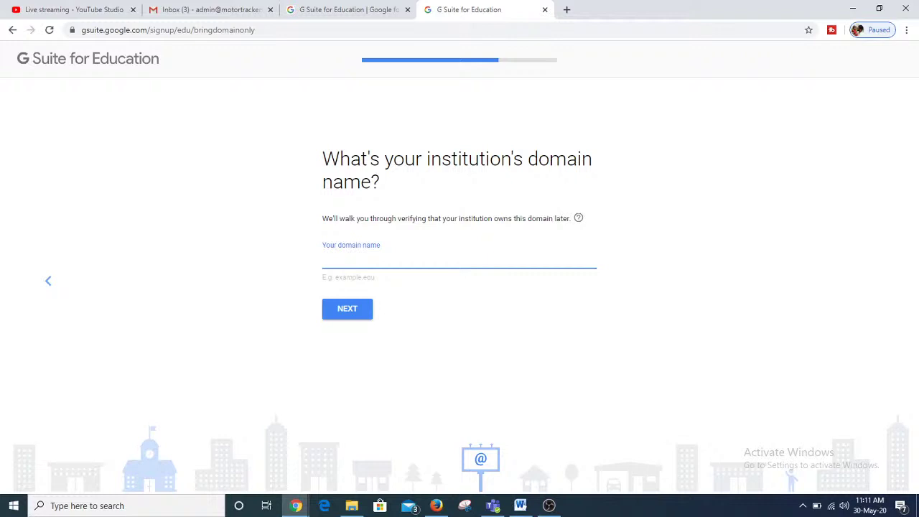
text(ww.abc.com)
click(345, 315)
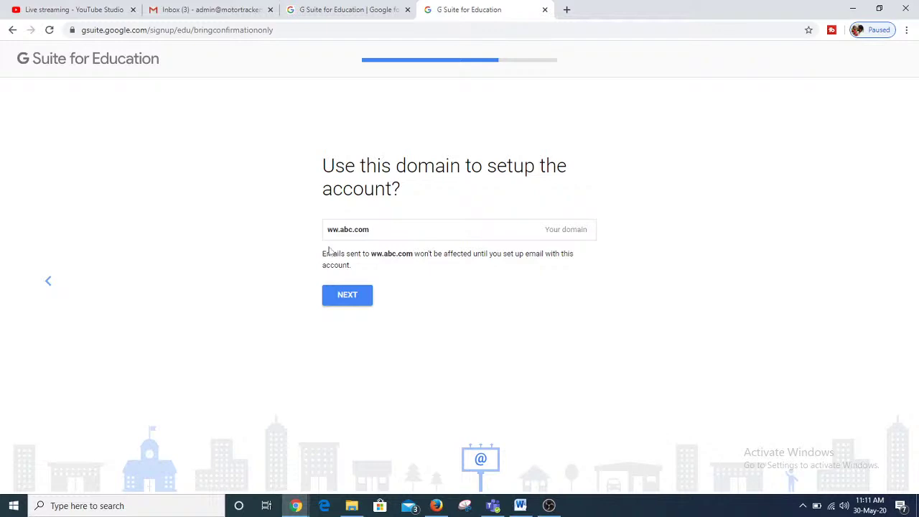
click(340, 297)
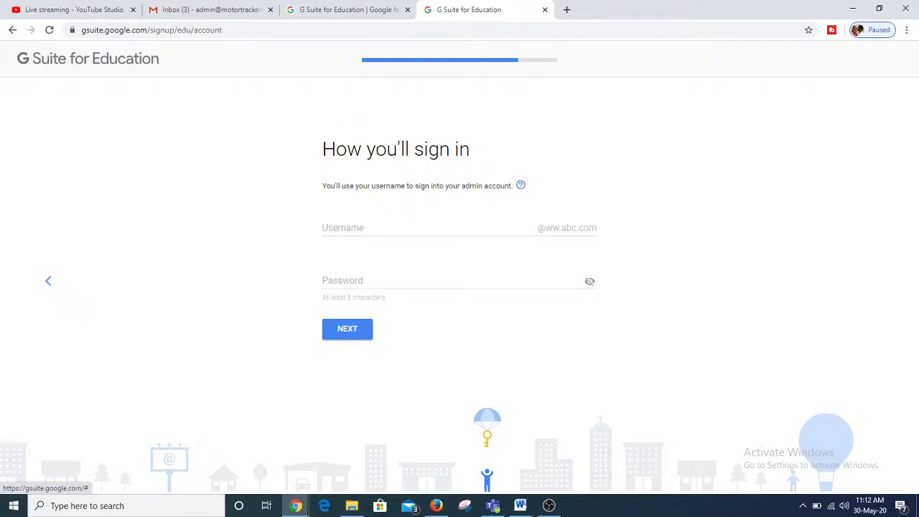
click(388, 227)
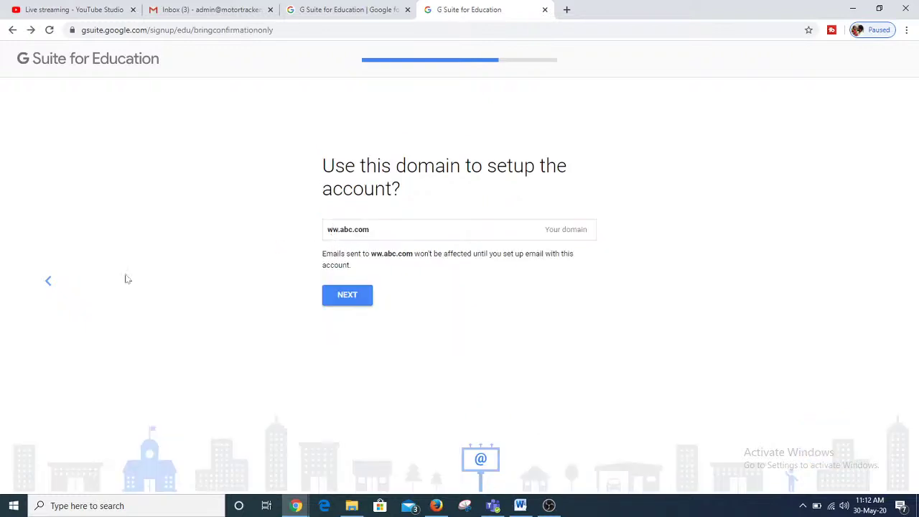
click(48, 281)
click(328, 261)
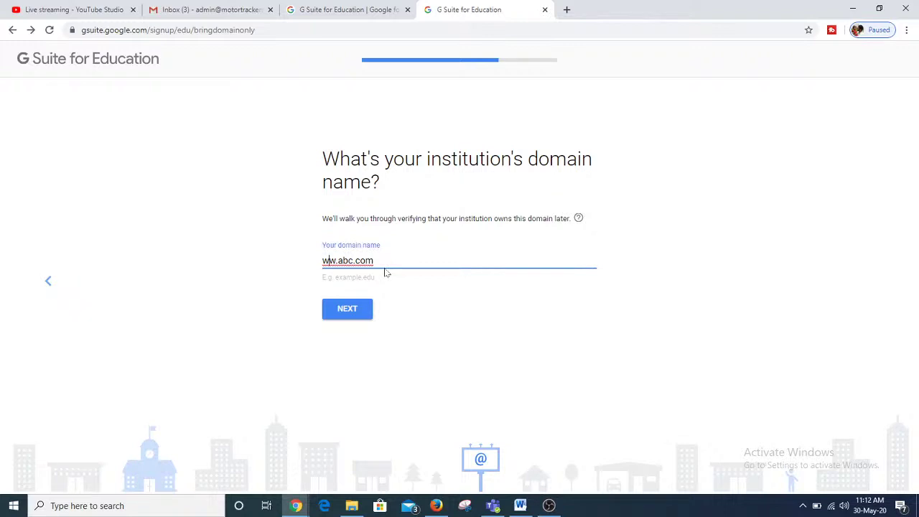
text(w)
click(346, 317)
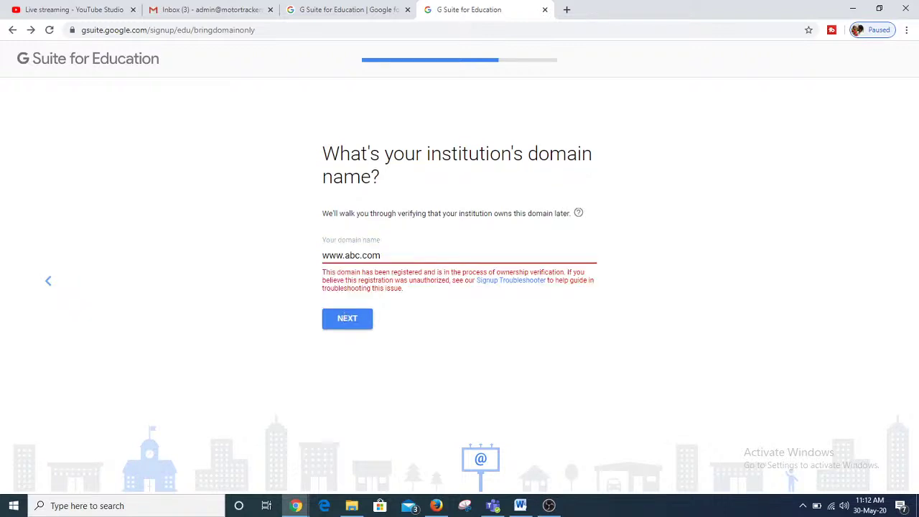
click(362, 256)
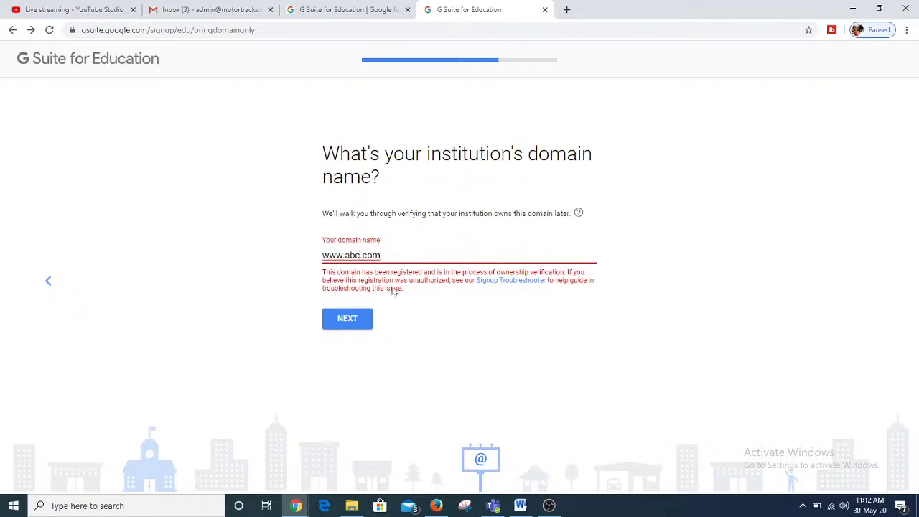
text(sd)
click(353, 310)
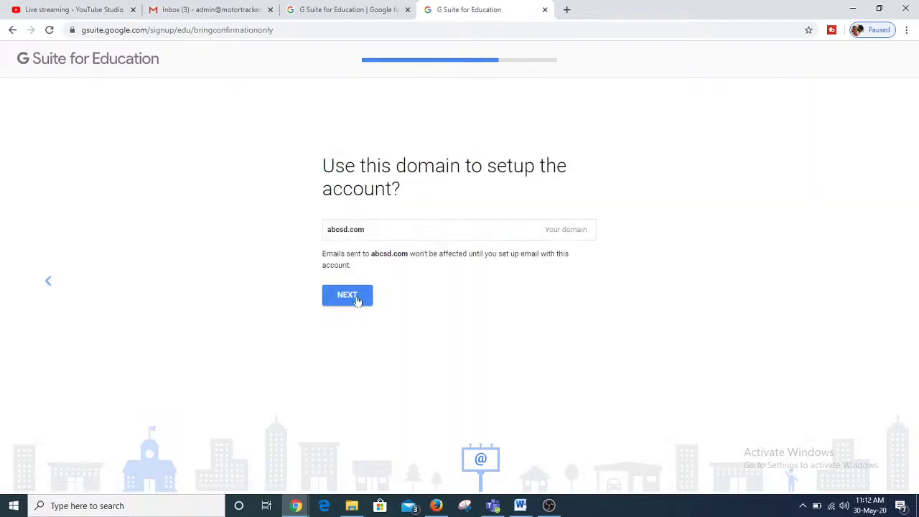
Confirm abcsd.com, then enter the admin sign-in username and a password and submit
click(358, 299)
click(368, 224)
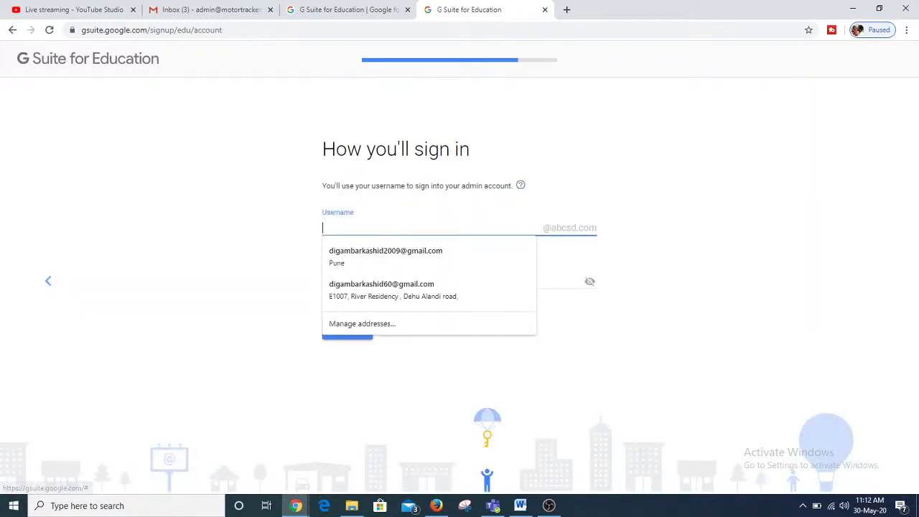
click(201, 258)
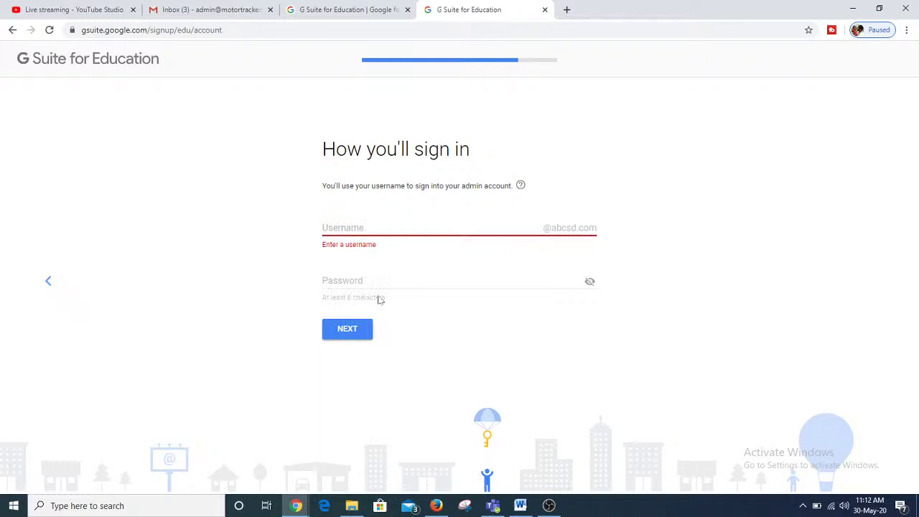
click(376, 231)
text(admin)
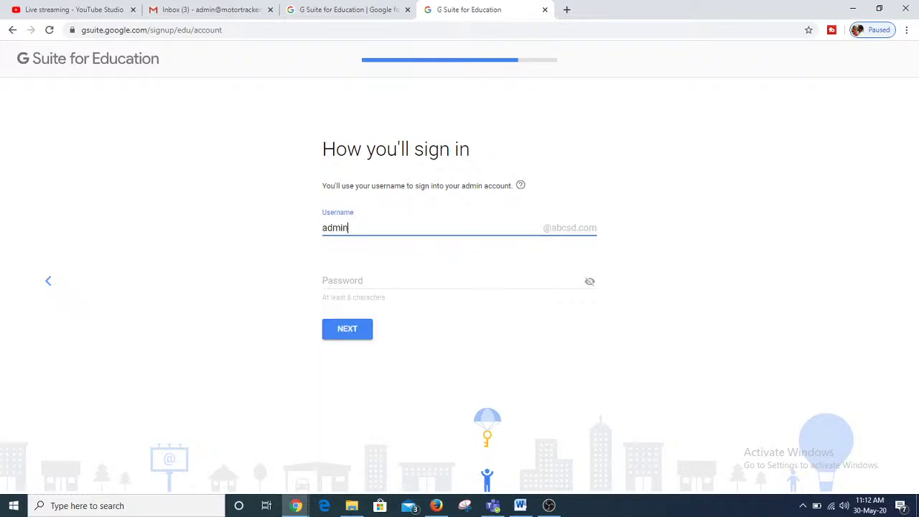
click(376, 302)
text(••)
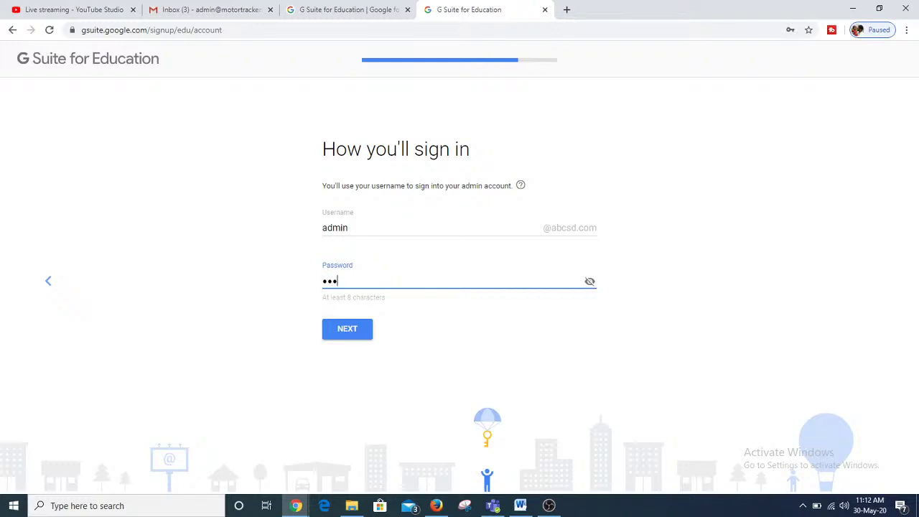
text(••••••)
click(358, 328)
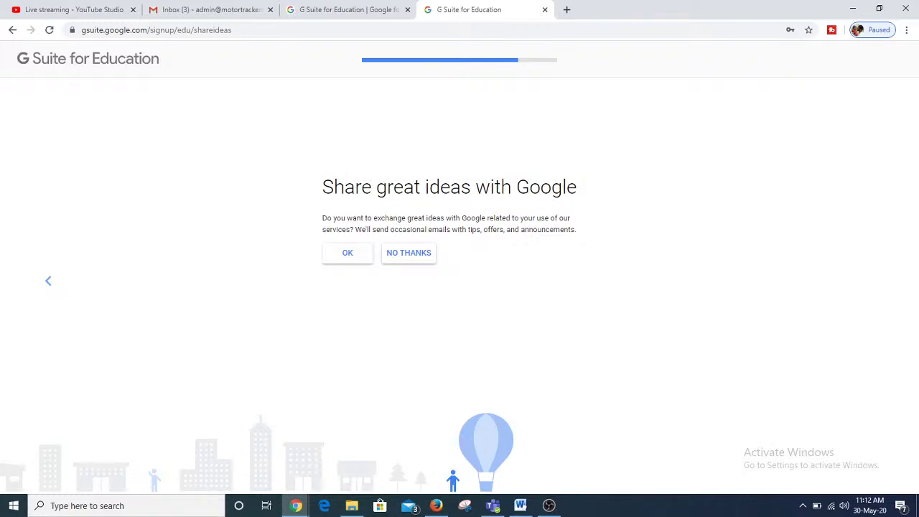
Accept tips and announcement emails and agree to the school consent
click(351, 262)
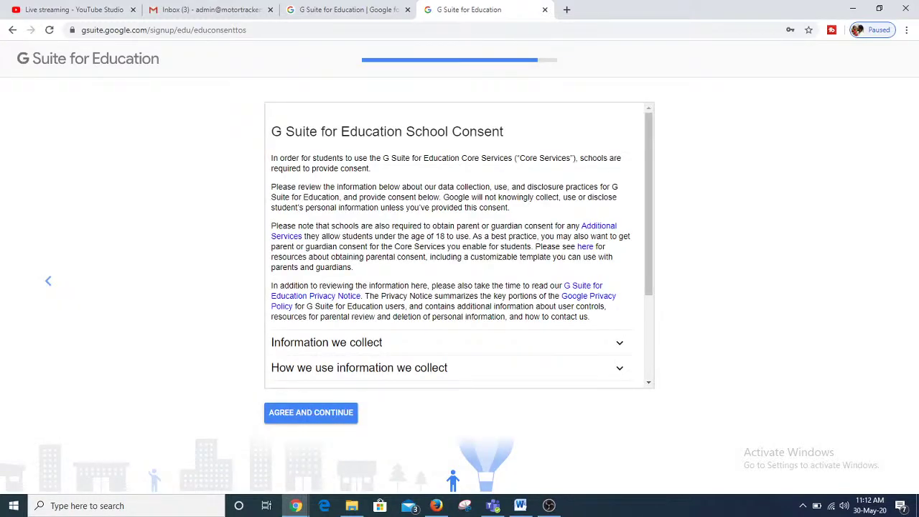
scroll(460, 323, down, 2)
click(314, 412)
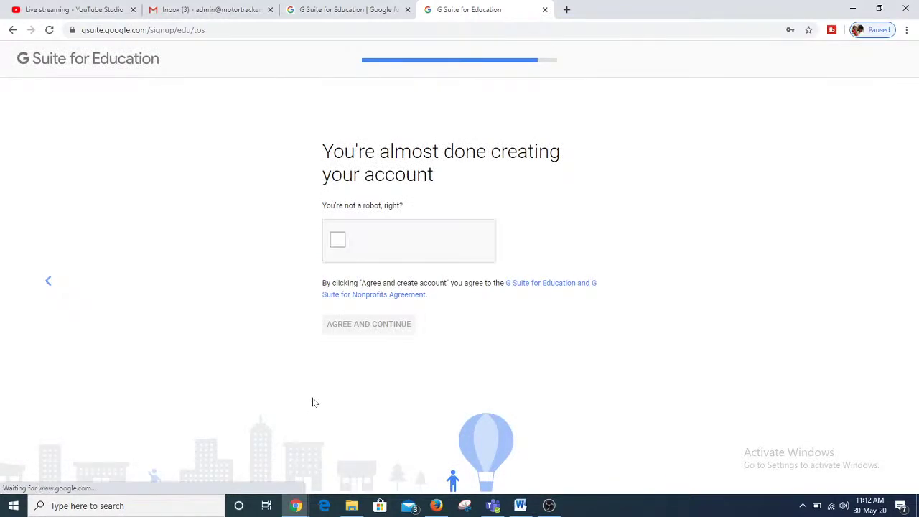
Complete the 'I'm not a robot' check by selecting the three bus images and verifying
click(343, 240)
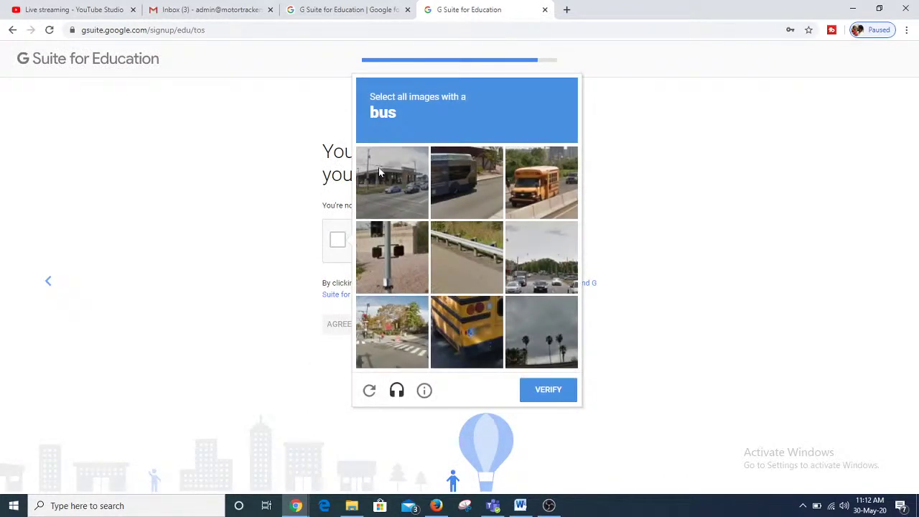
click(472, 172)
click(545, 195)
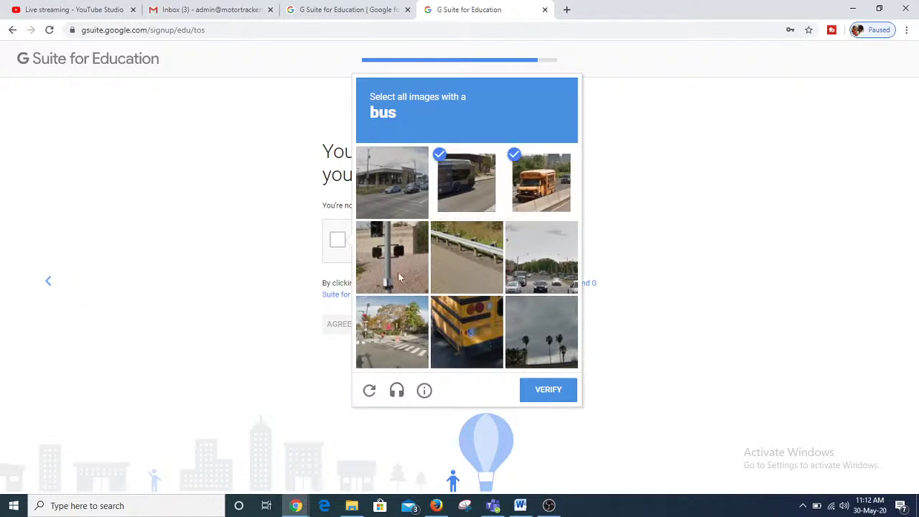
click(437, 320)
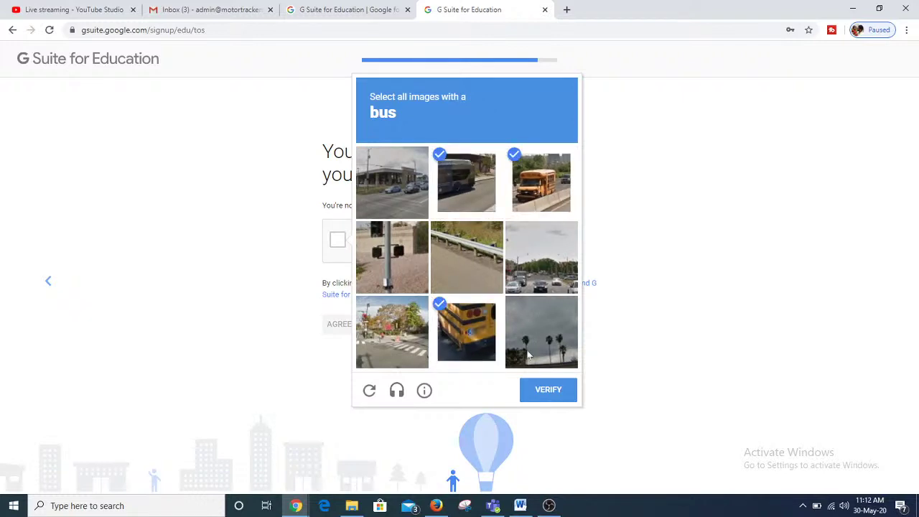
click(550, 393)
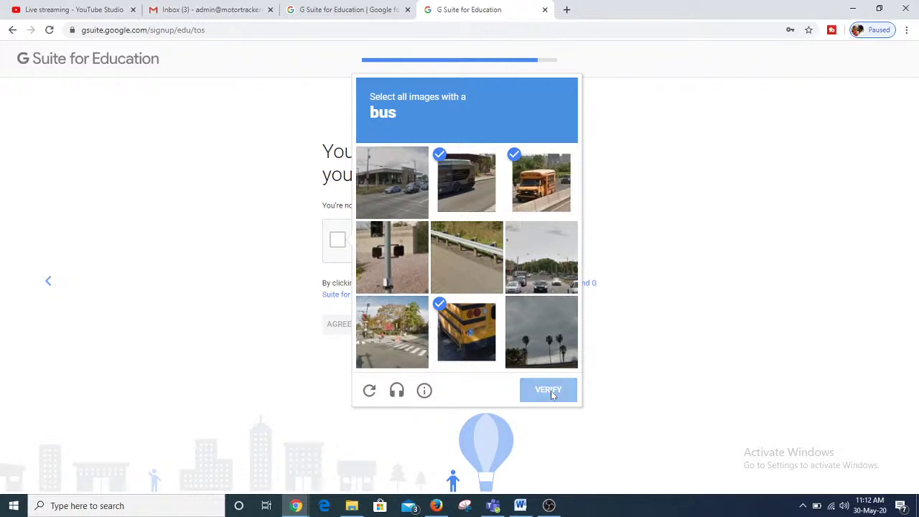
Agree to the terms to create the account, then continue to setup after the 14-day trial starts
click(404, 325)
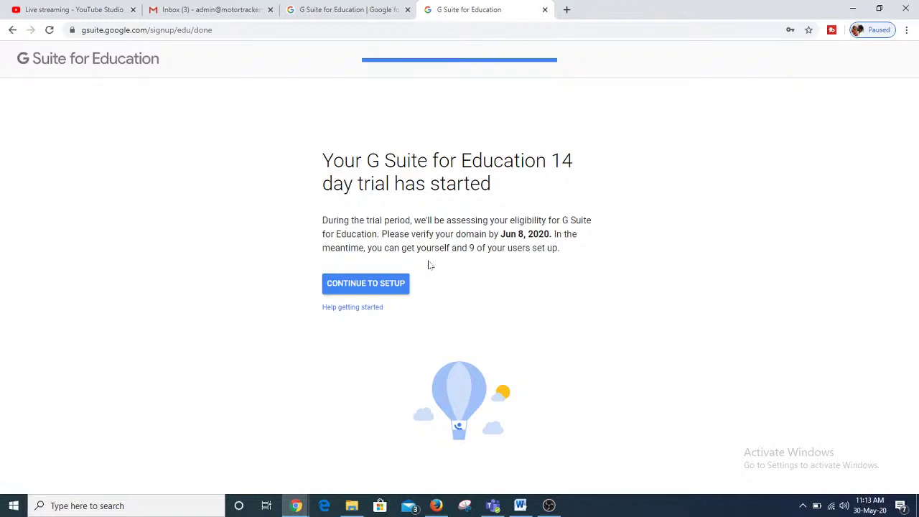
drag(344, 161, 614, 170)
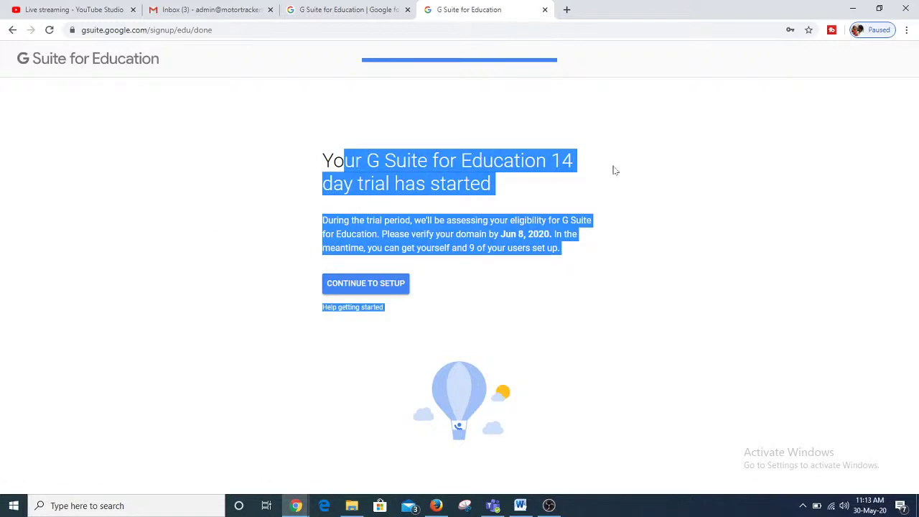
click(614, 170)
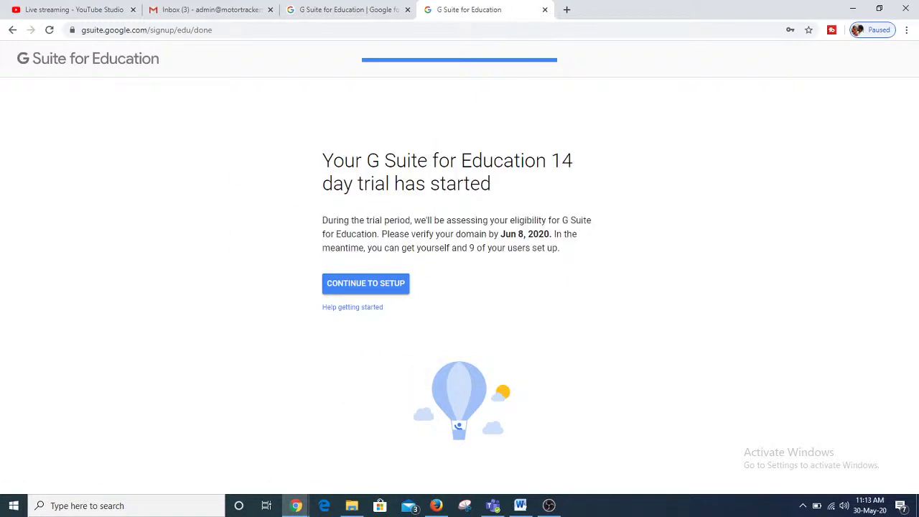
click(365, 287)
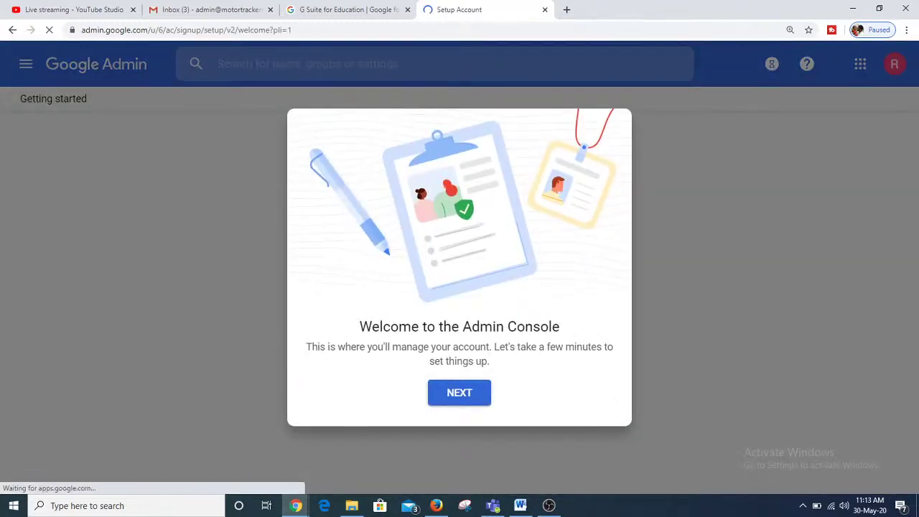
Dismiss the Admin Console welcome, return Home and reopen the setup guide's Getting started checklist
drag(463, 326, 639, 323)
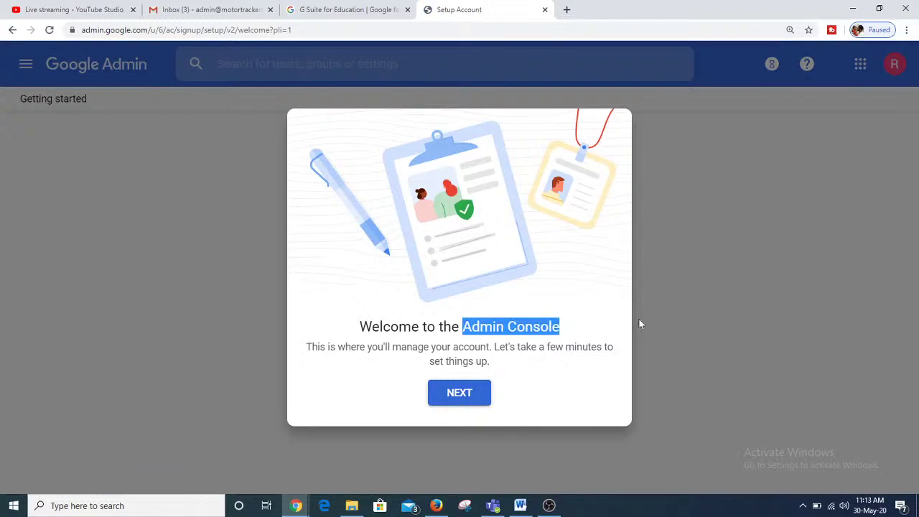
click(441, 389)
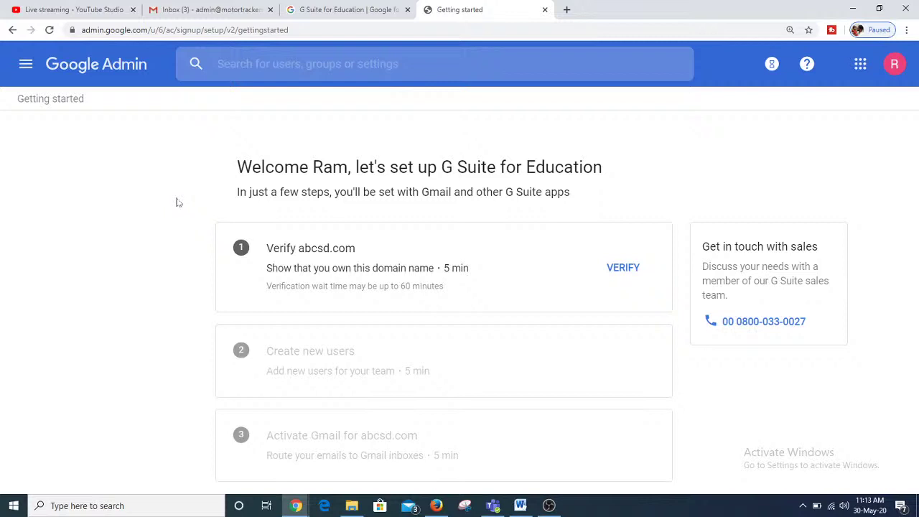
click(66, 127)
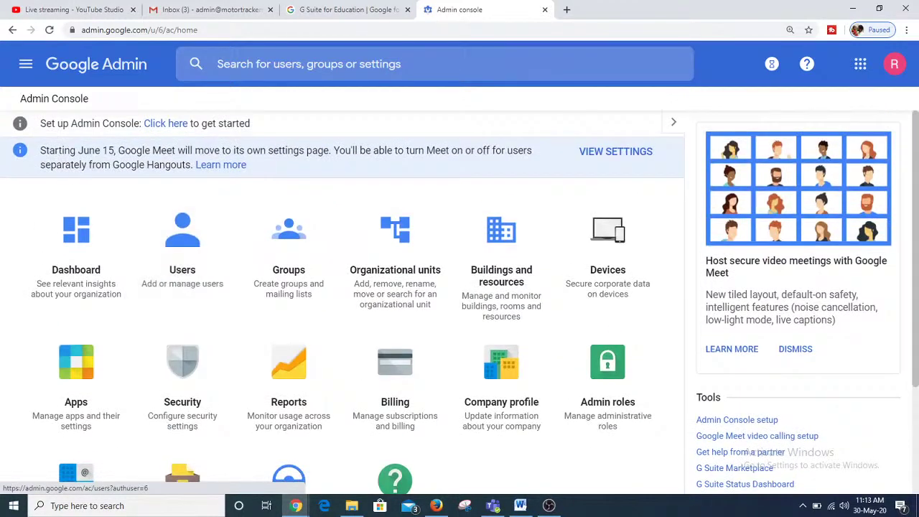
click(156, 129)
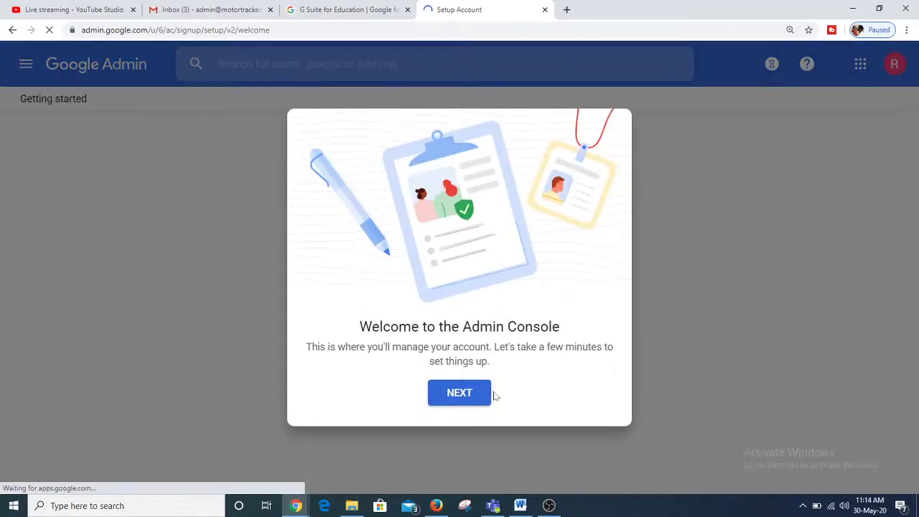
click(463, 394)
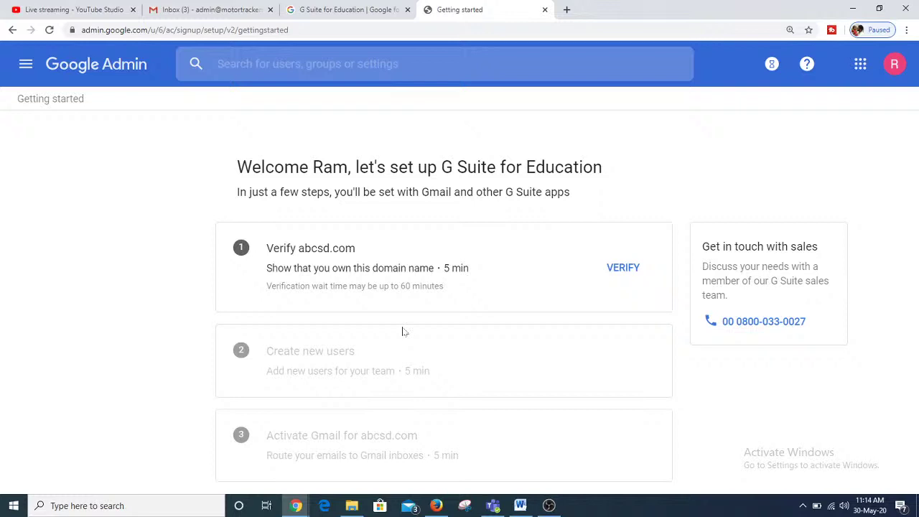
click(629, 267)
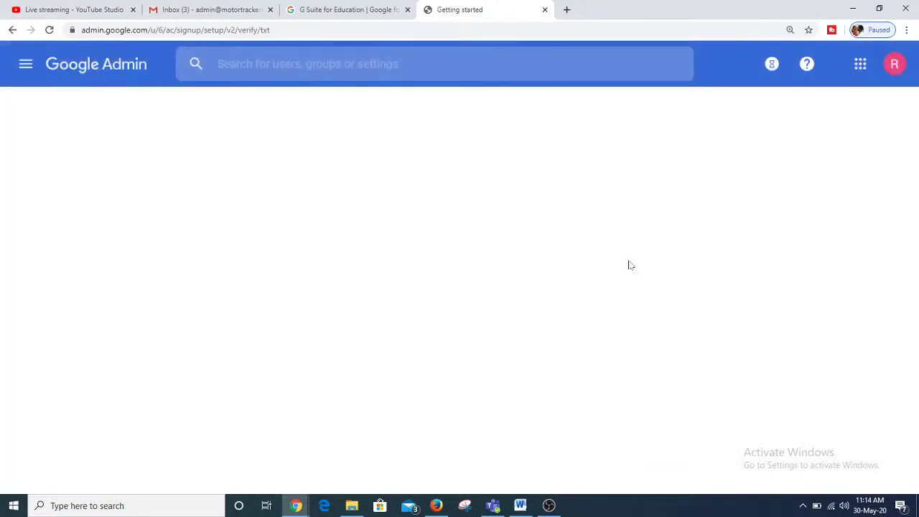
scroll(558, 259, down, 2)
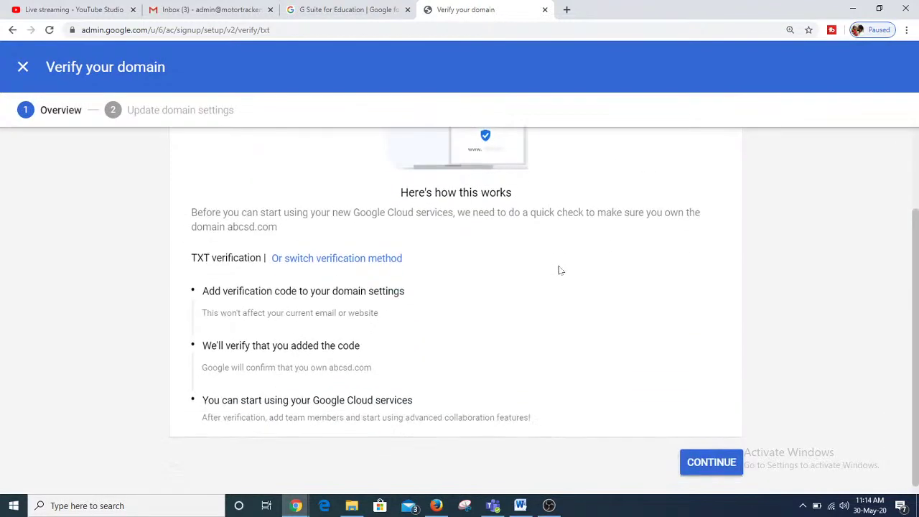
scroll(546, 266, up, 1)
scroll(517, 244, down, 1)
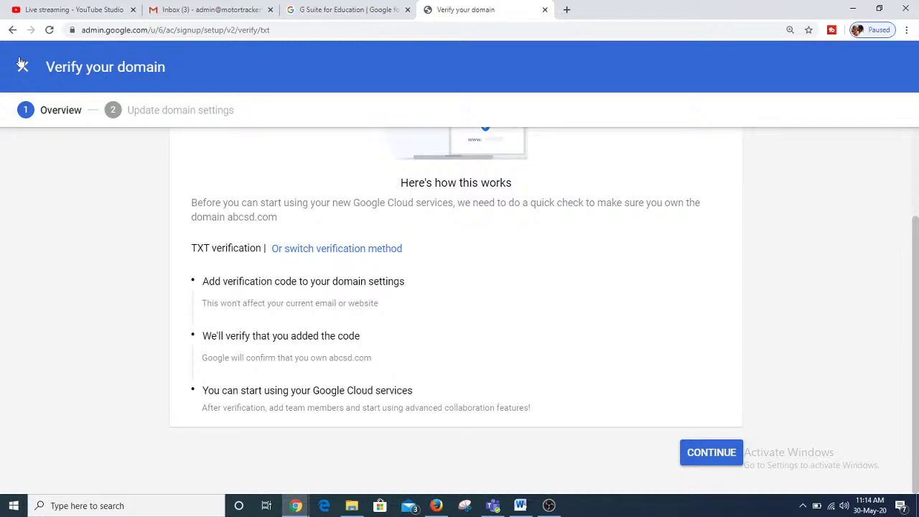
click(22, 64)
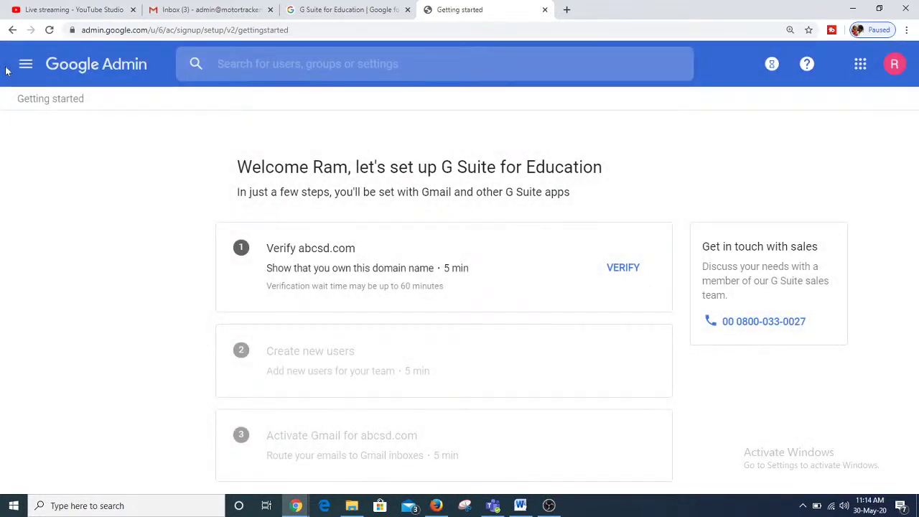
Return to the Admin console home and choose to add another Google account
click(25, 64)
click(79, 129)
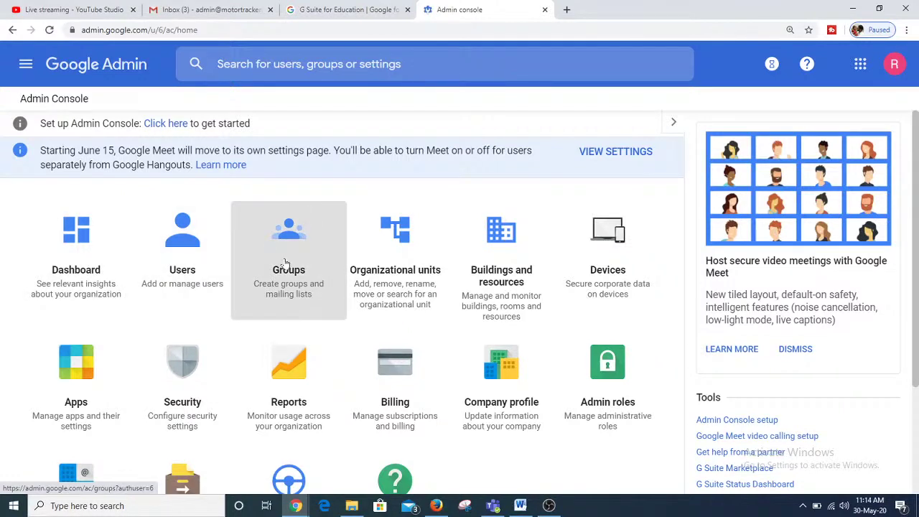
click(889, 68)
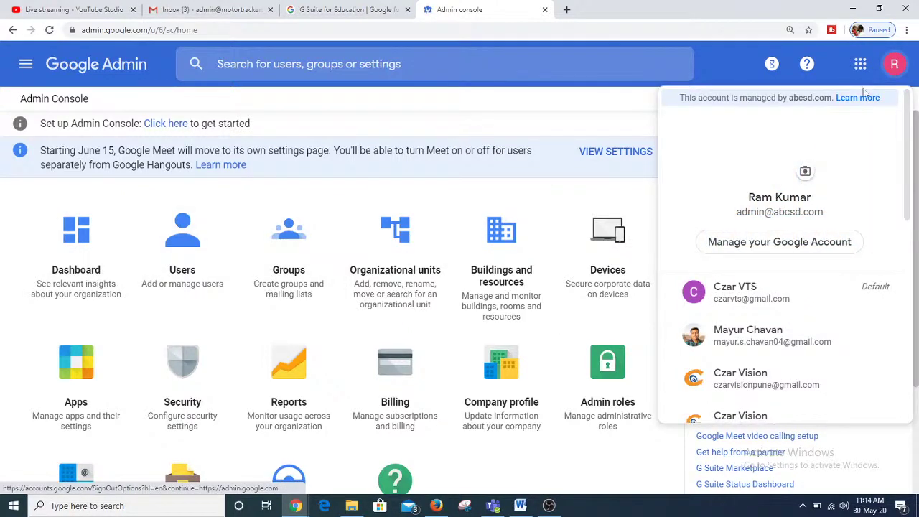
scroll(809, 291, down, 5)
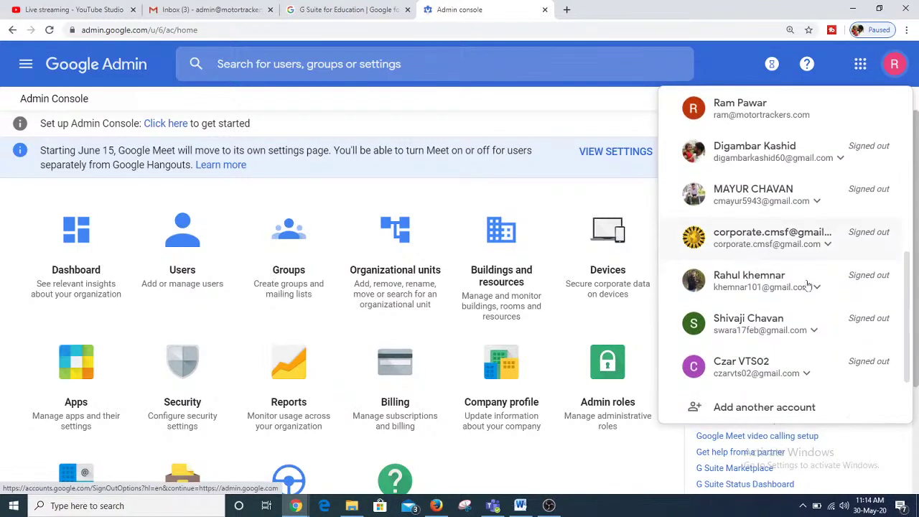
scroll(809, 286, down, 3)
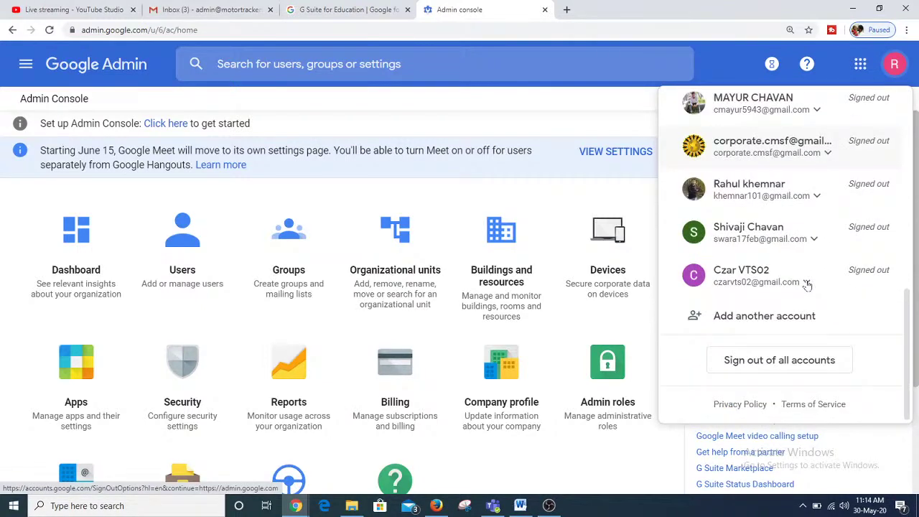
click(769, 317)
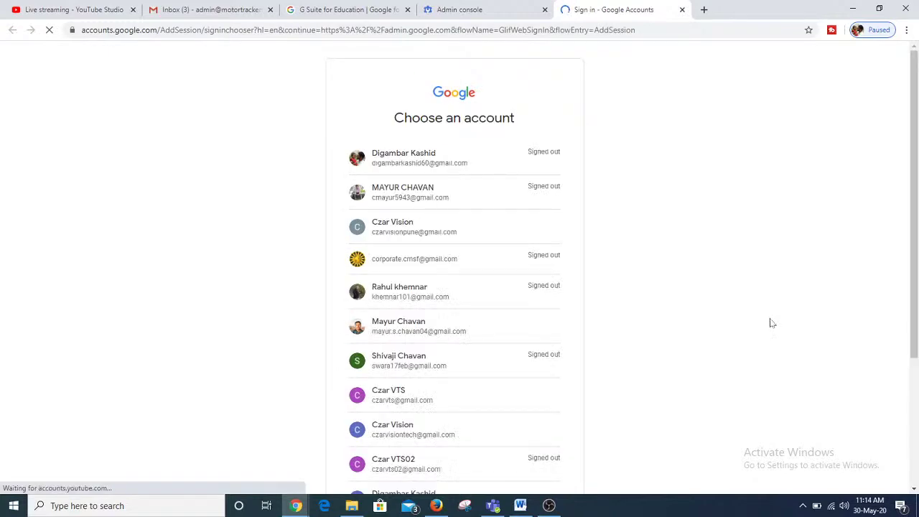
scroll(427, 194, down, 3)
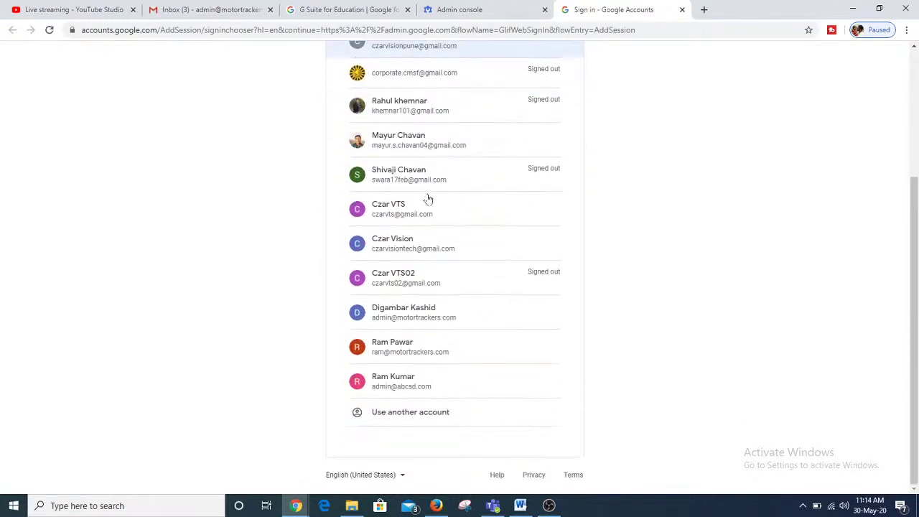
click(399, 420)
Sign in with the second admin account's email address and password
click(431, 244)
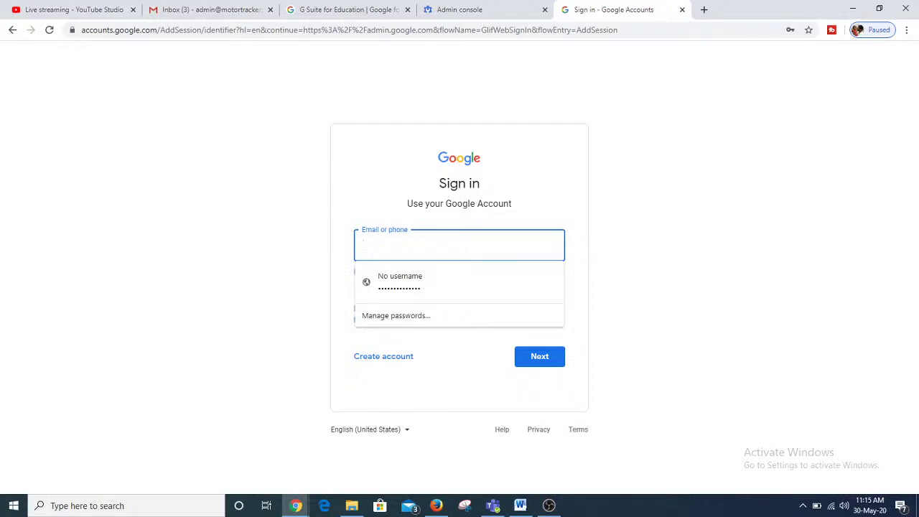
text(admin)
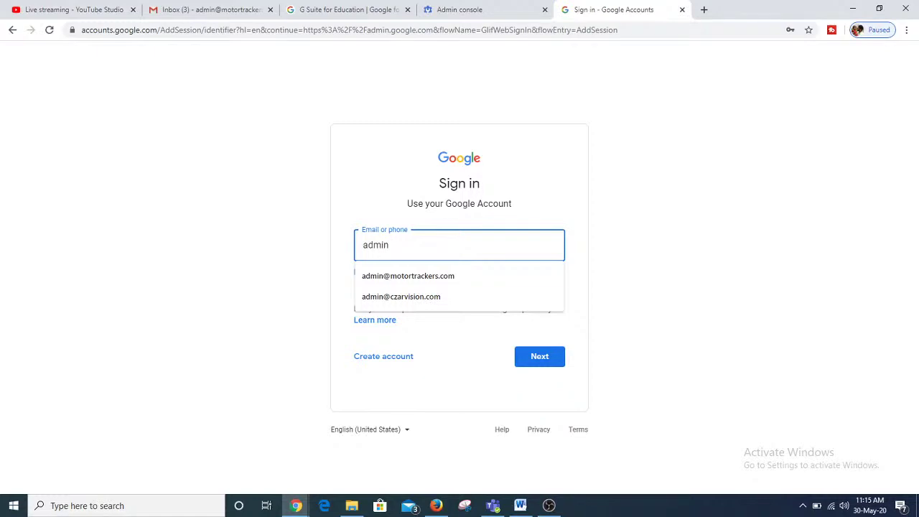
key(Down)
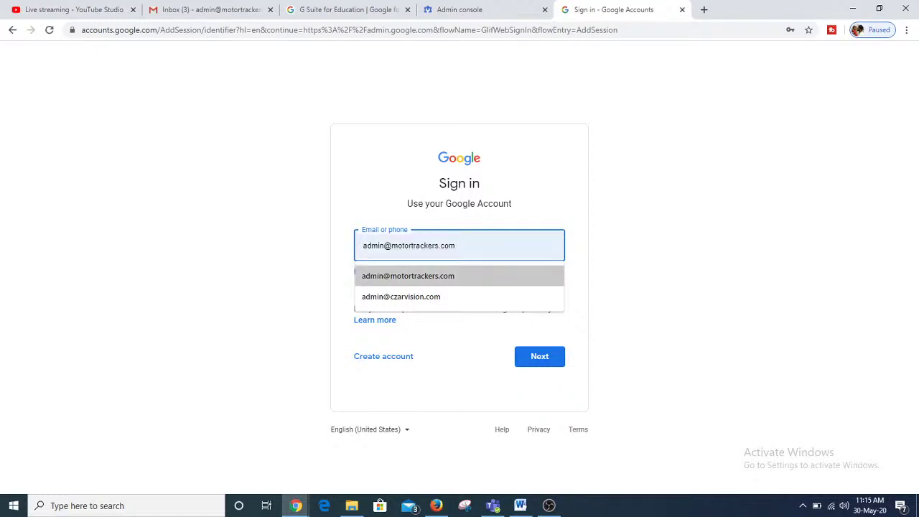
key(Return)
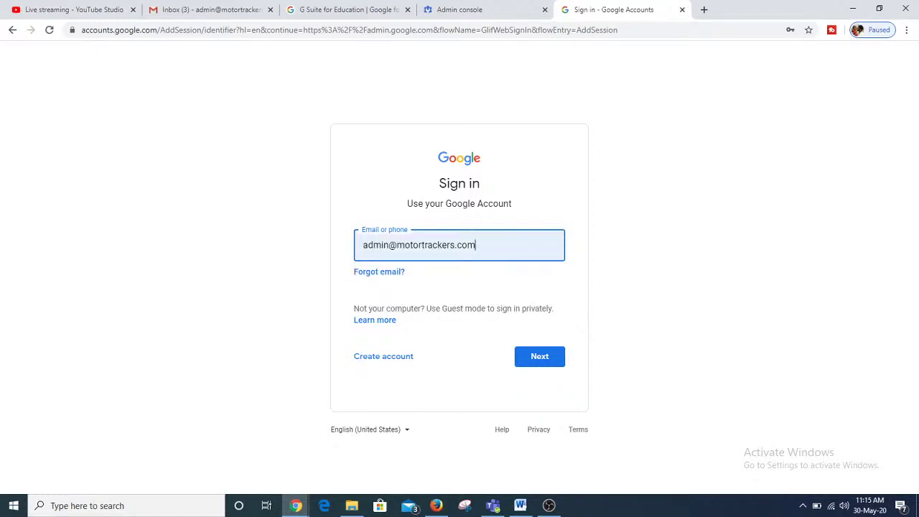
click(409, 245)
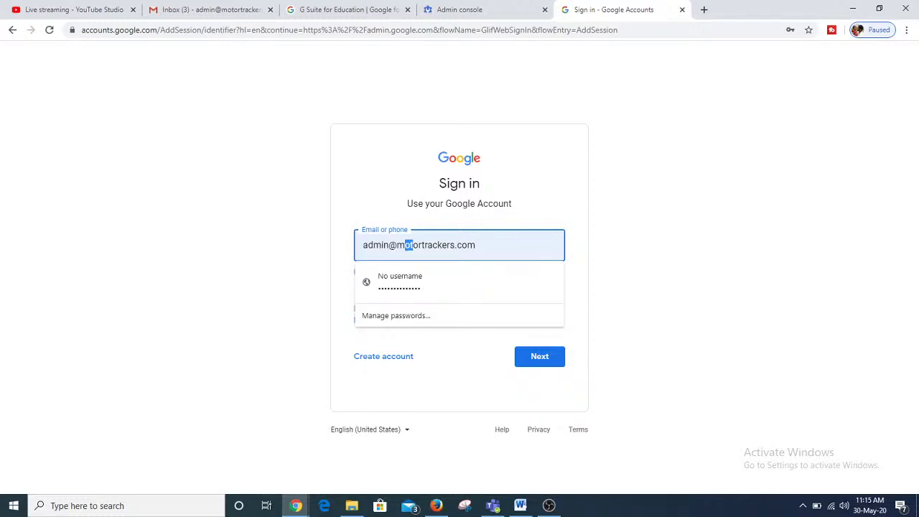
click(275, 298)
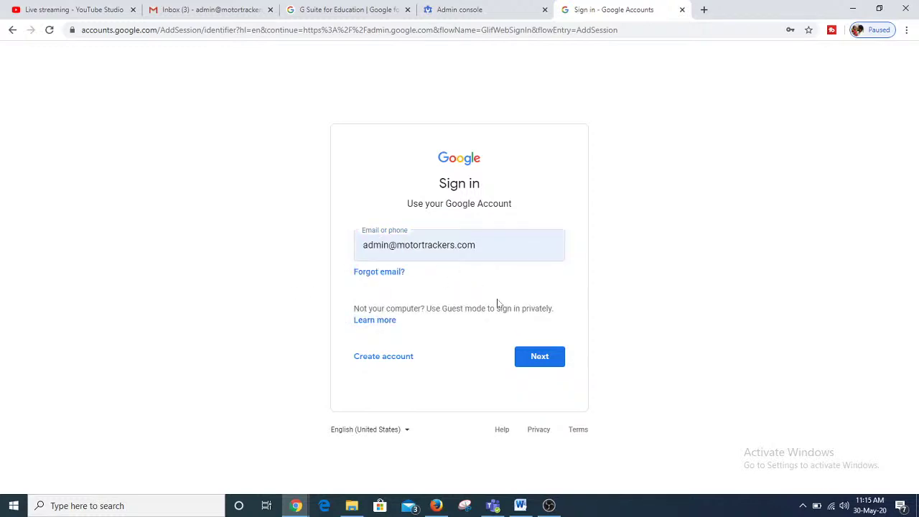
click(542, 359)
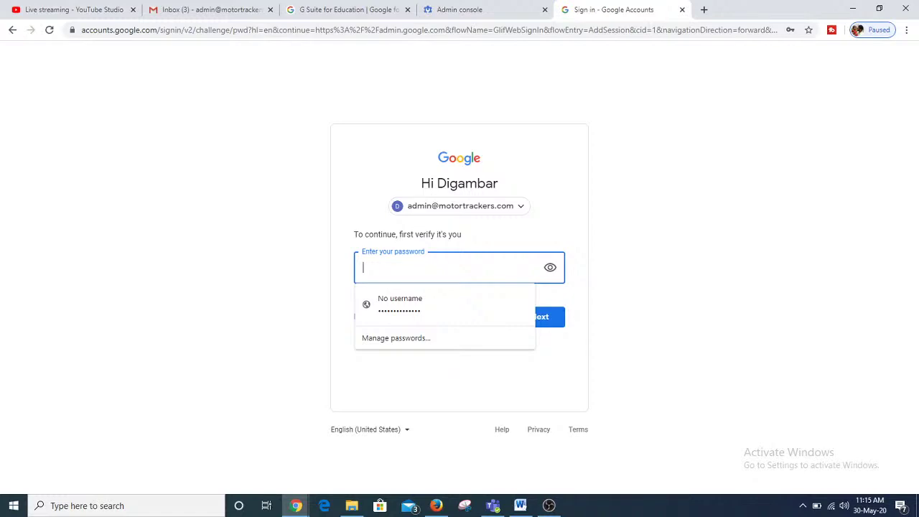
text(*****)
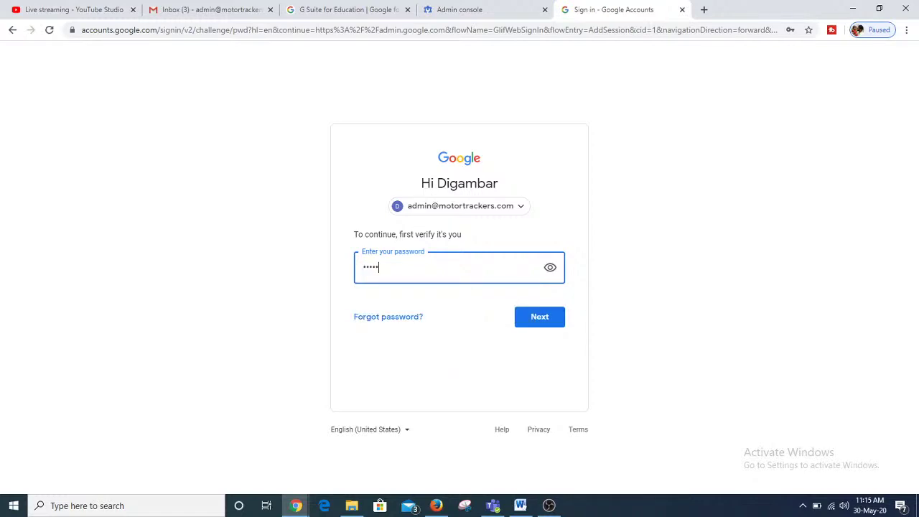
text(***)
key(Return)
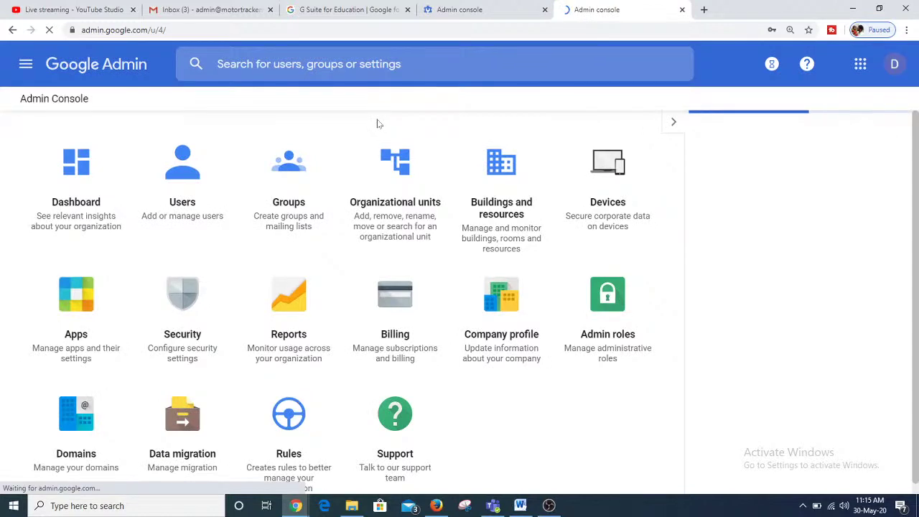
Close the duplicate Admin console tab and open the setup guide past its welcome screen
click(543, 10)
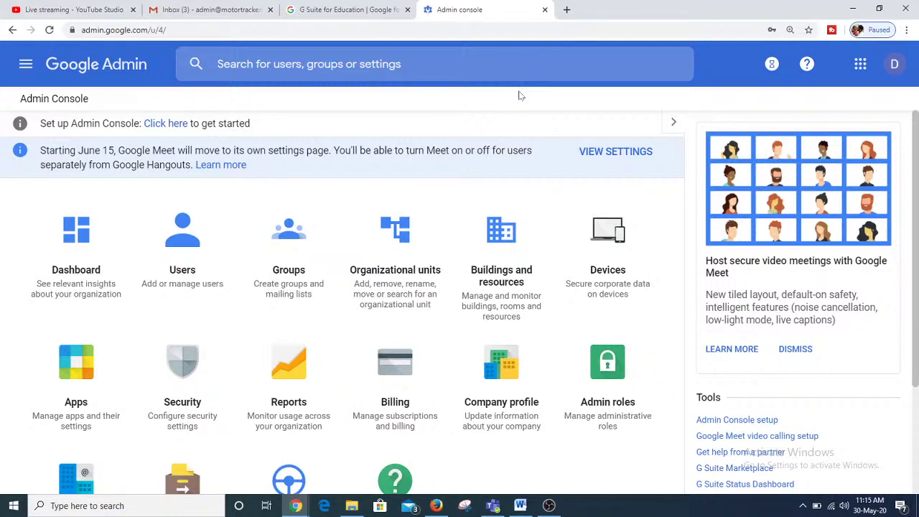
click(166, 124)
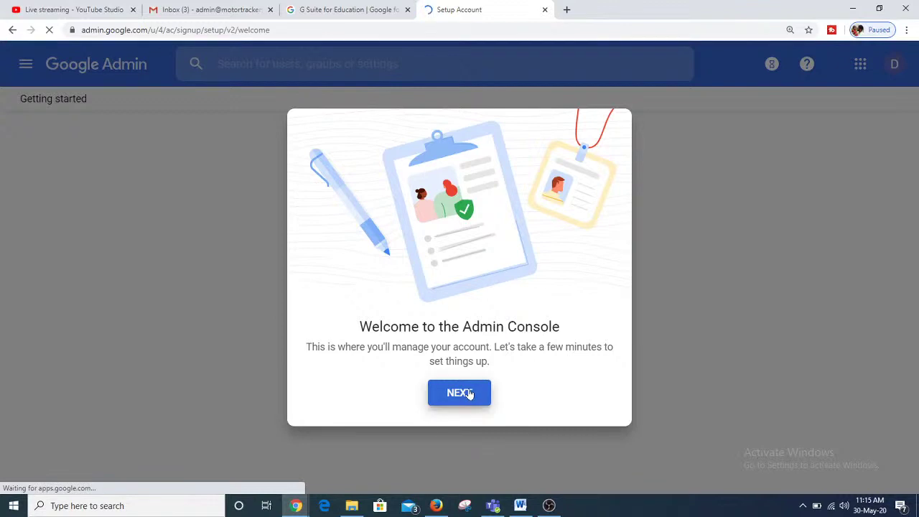
click(468, 391)
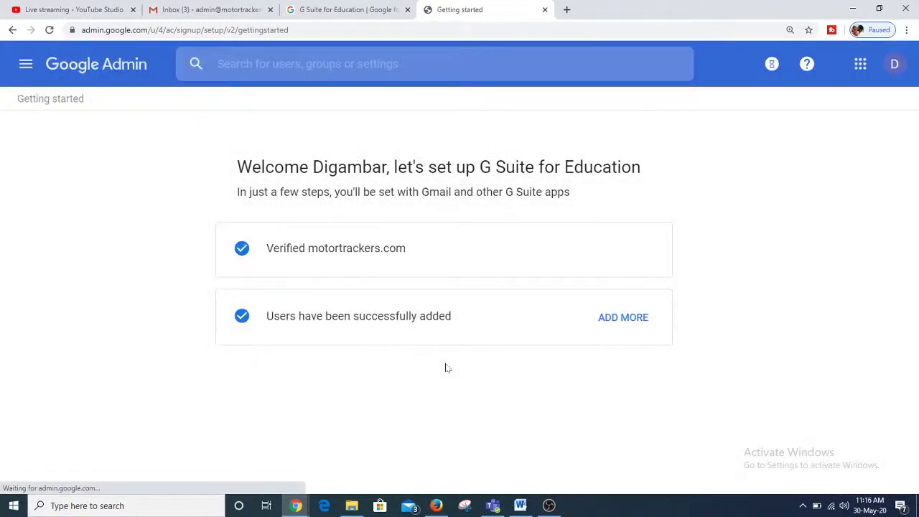
drag(280, 248, 445, 263)
click(445, 263)
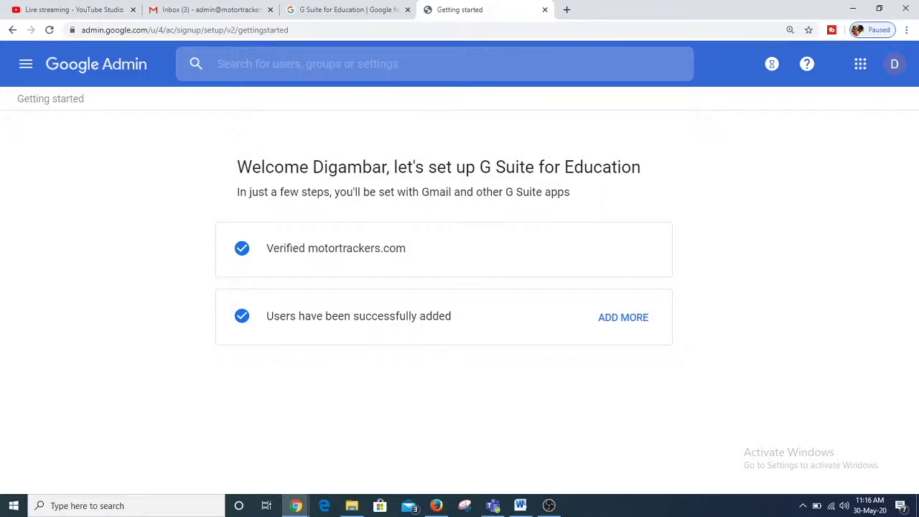
drag(306, 248, 396, 248)
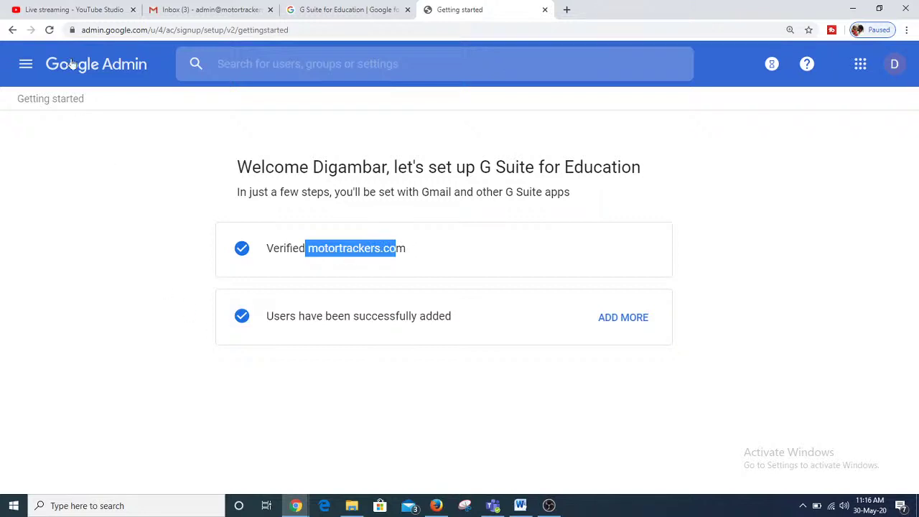
Go back from the setup page and return to the Admin Console home
click(12, 31)
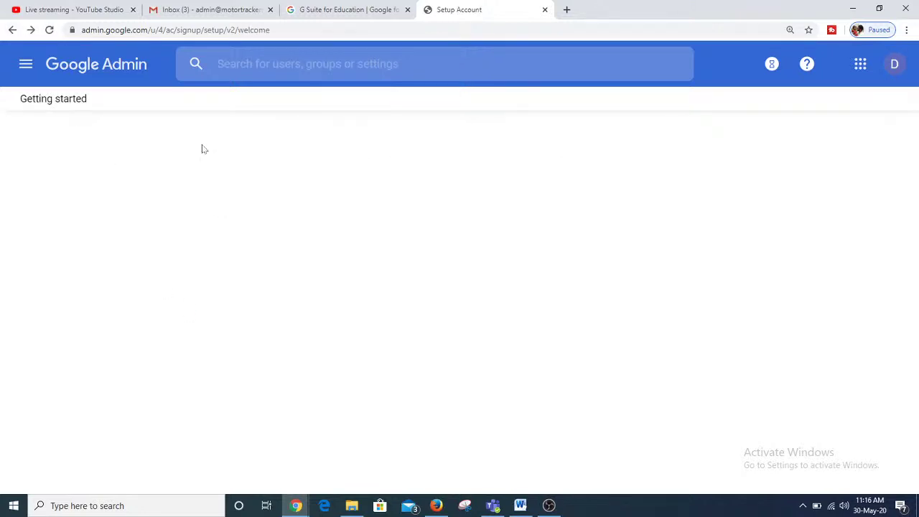
click(22, 64)
click(69, 132)
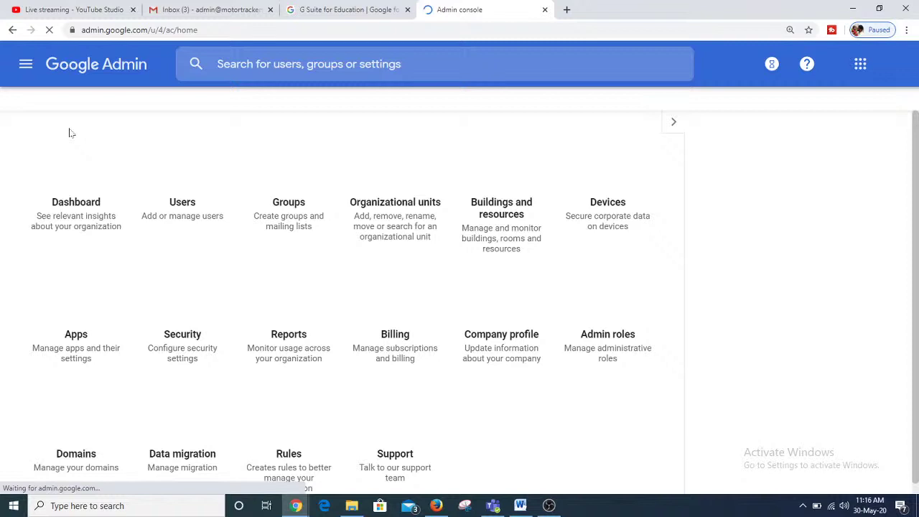
Review the Dashboard's Insights cards and alert e-mail, then return to Home
scroll(81, 210, down, 1)
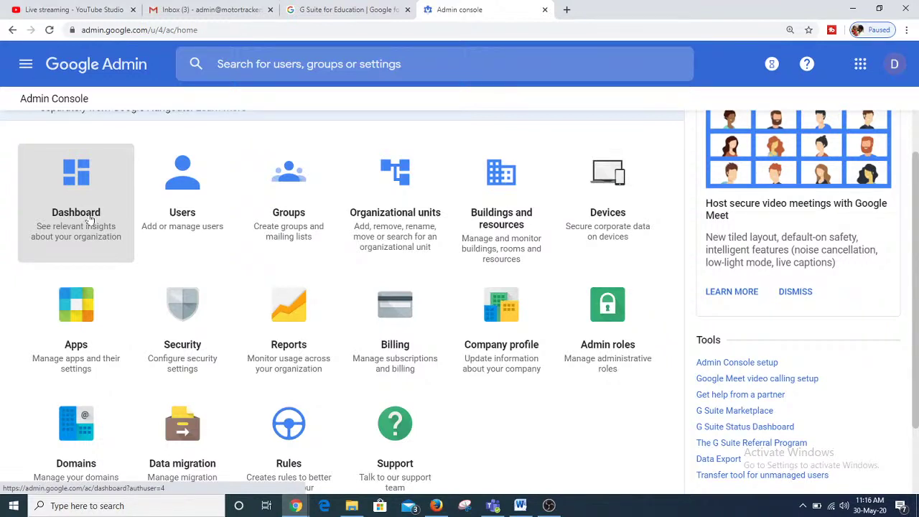
click(91, 220)
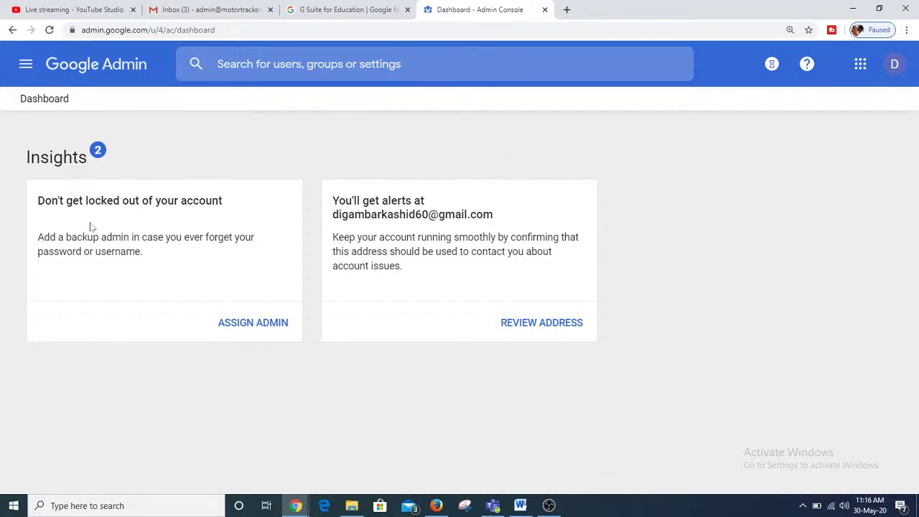
drag(506, 215, 368, 237)
double_click(380, 214)
click(475, 208)
click(320, 246)
drag(495, 215, 324, 224)
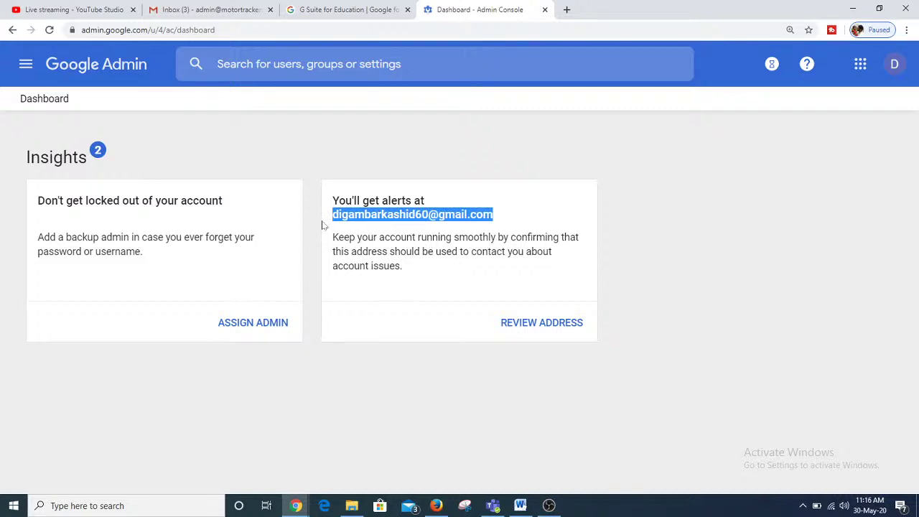
click(26, 64)
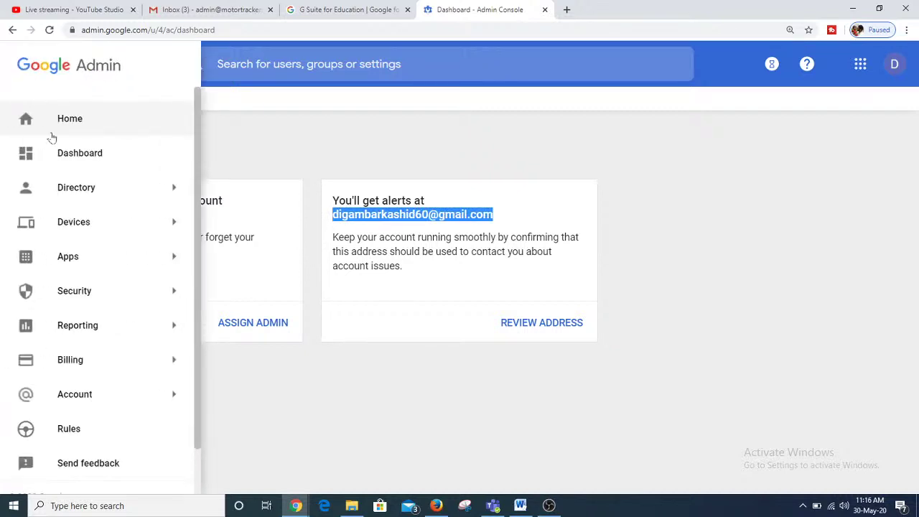
click(91, 131)
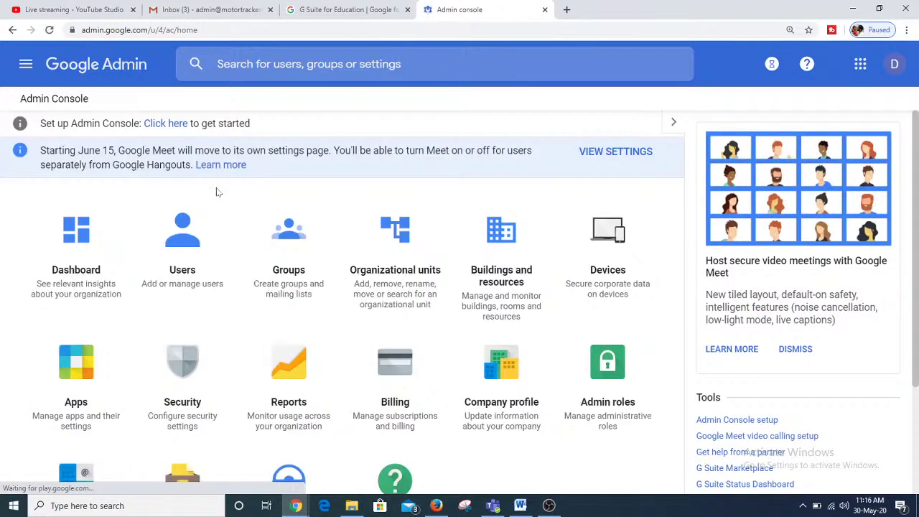
Open Directory > Users with 'Users from all organizational units' selected
click(194, 248)
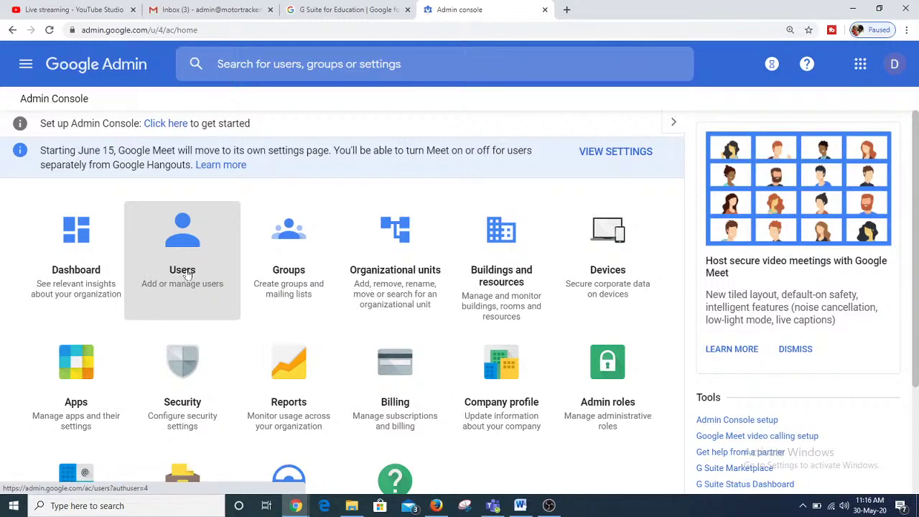
click(186, 275)
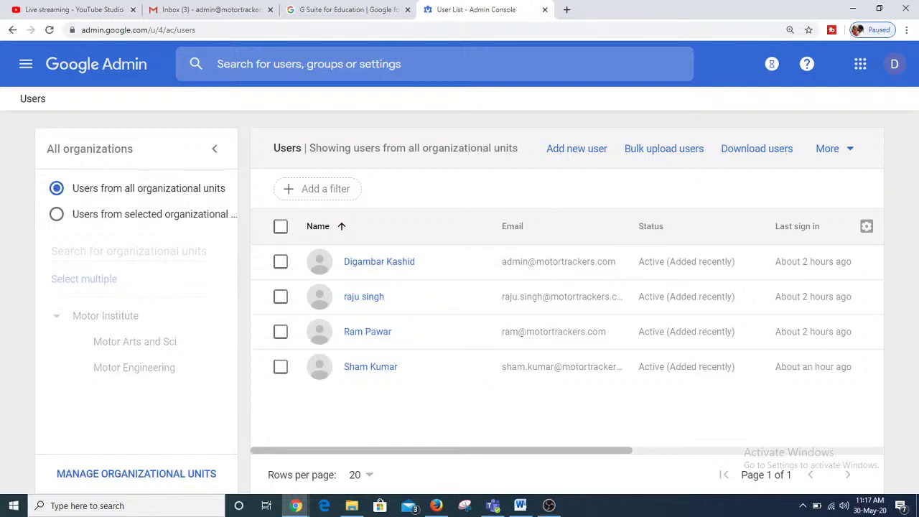
mouse_move(348, 357)
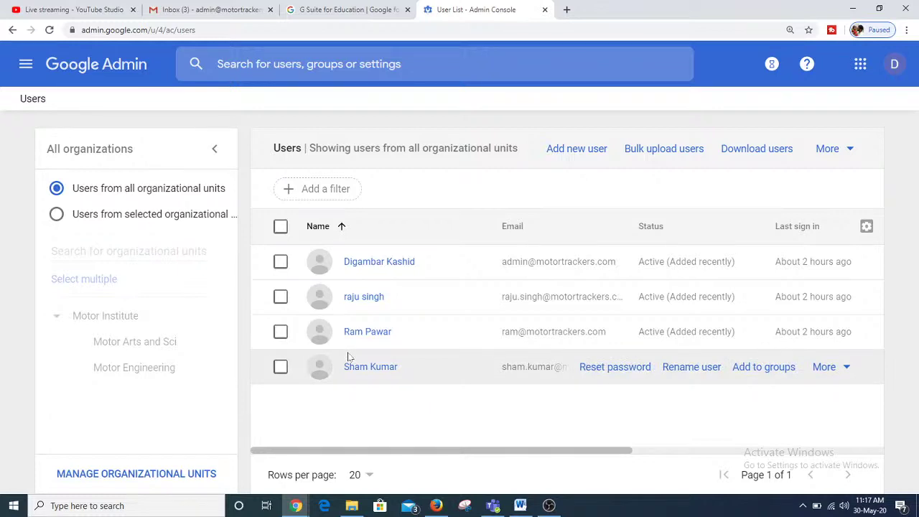
mouse_move(404, 339)
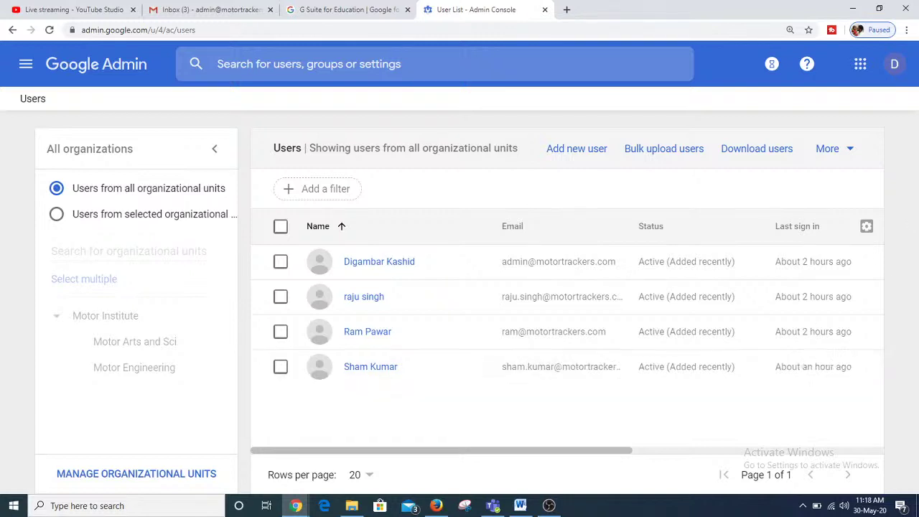
click(60, 7)
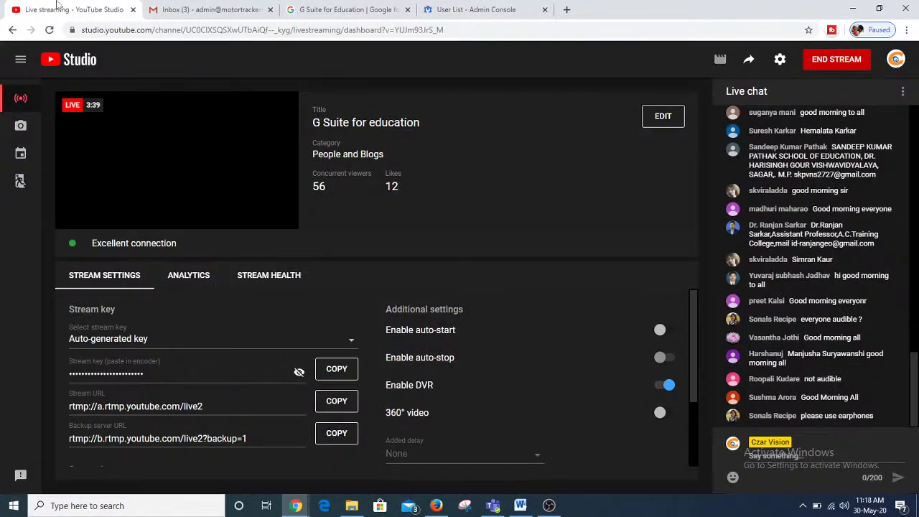
click(497, 7)
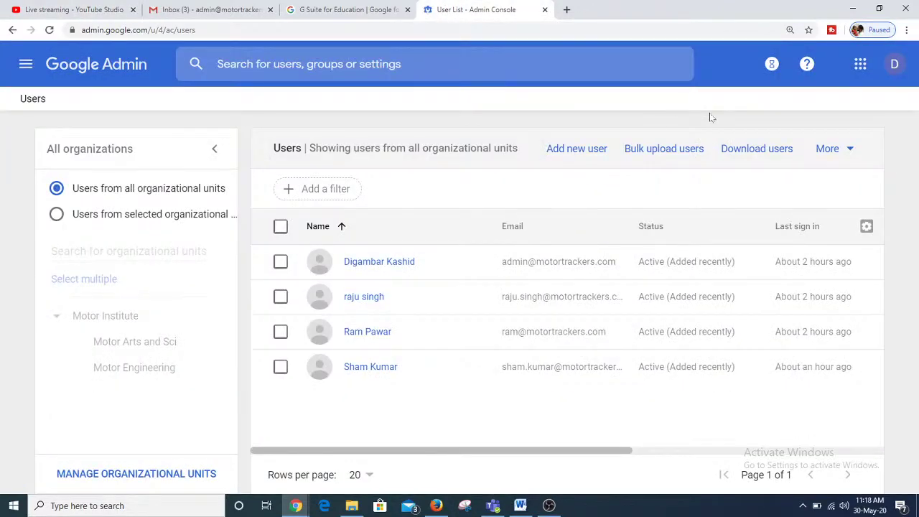
Open the main navigation menu to reveal the Directory options
mouse_move(440, 285)
click(25, 64)
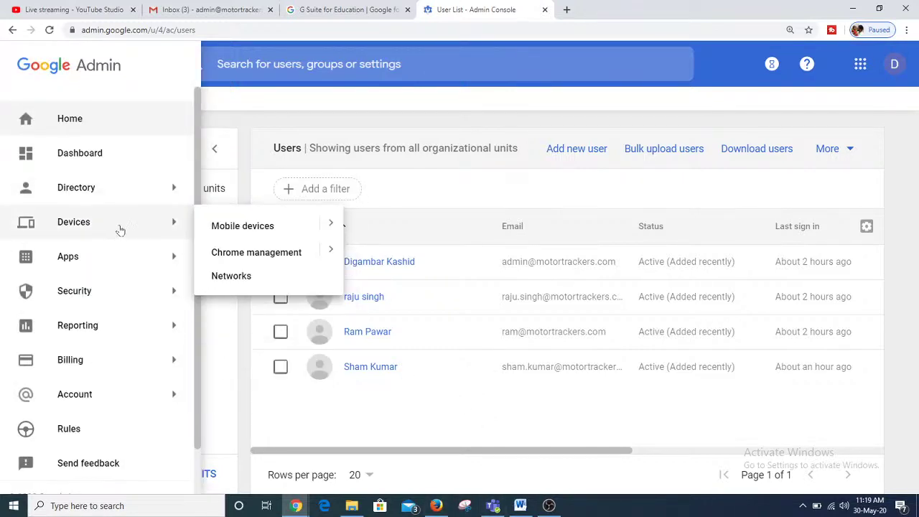
Delete the BSCZoology group from Directory > Groups and reload the list
mouse_move(141, 200)
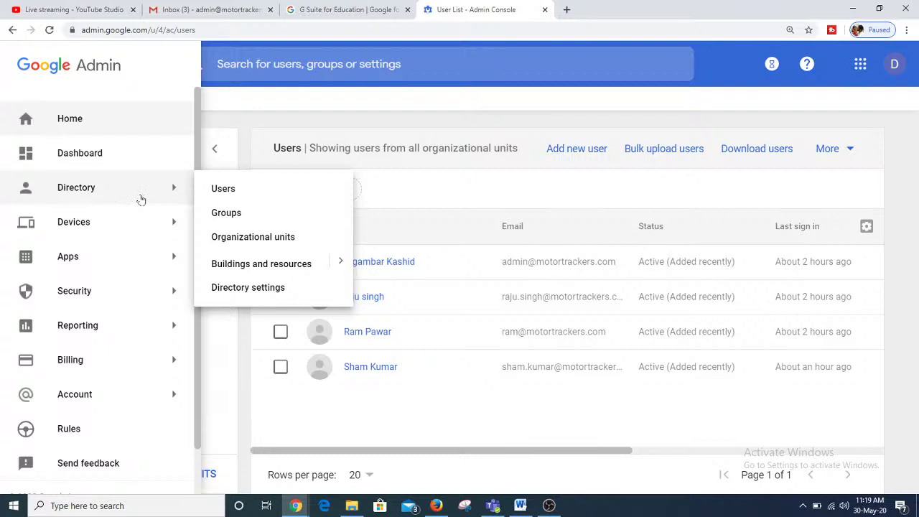
click(229, 212)
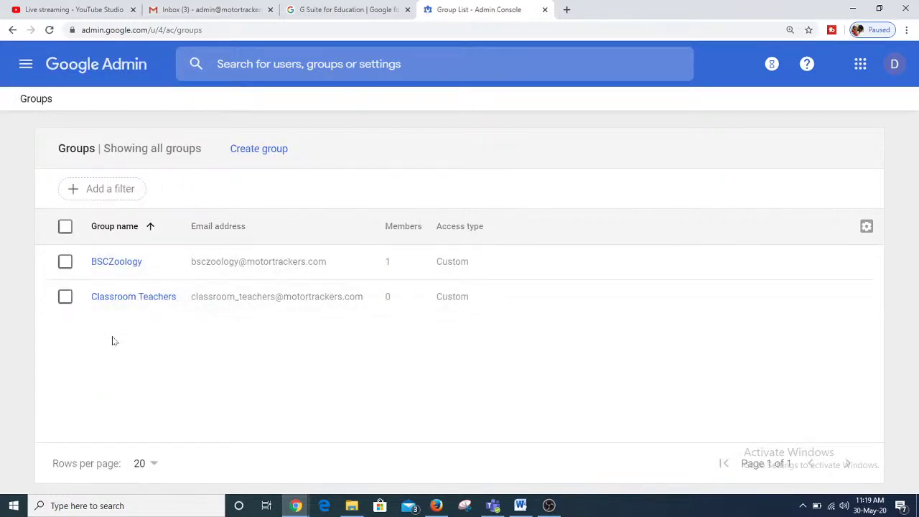
mouse_move(123, 249)
click(66, 263)
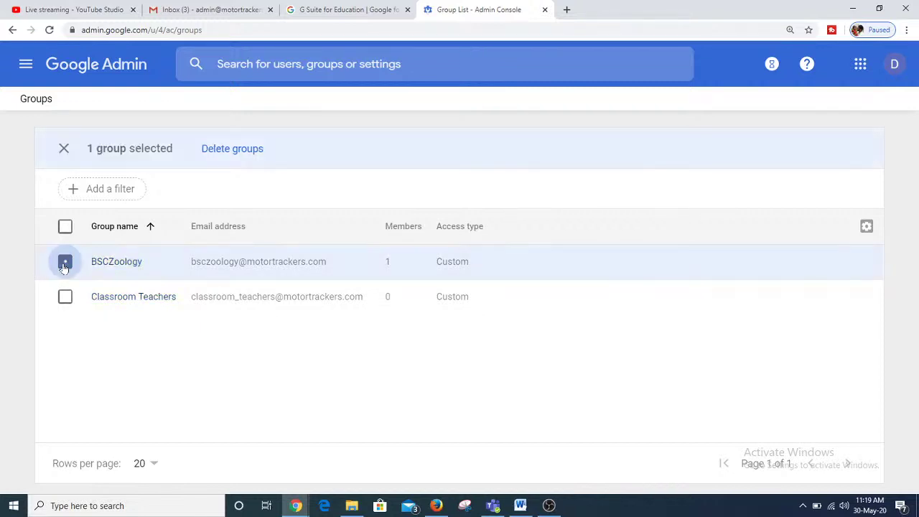
click(247, 153)
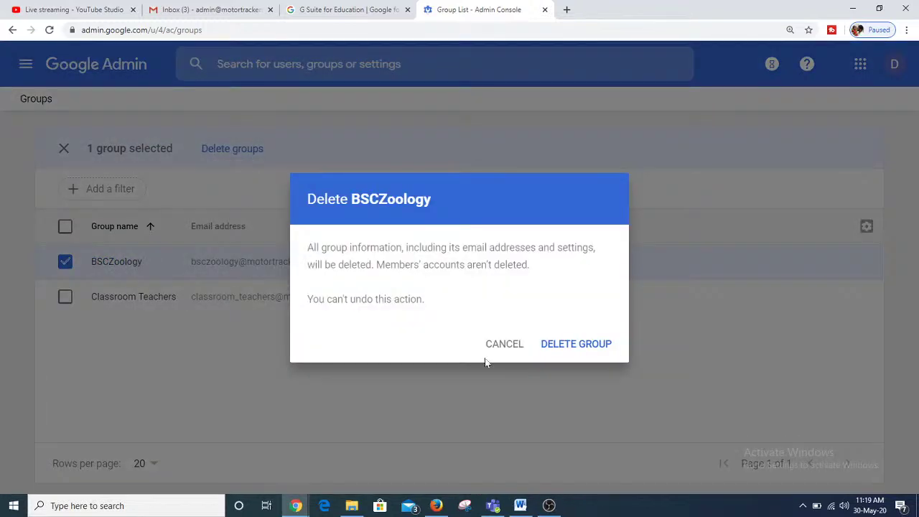
click(578, 345)
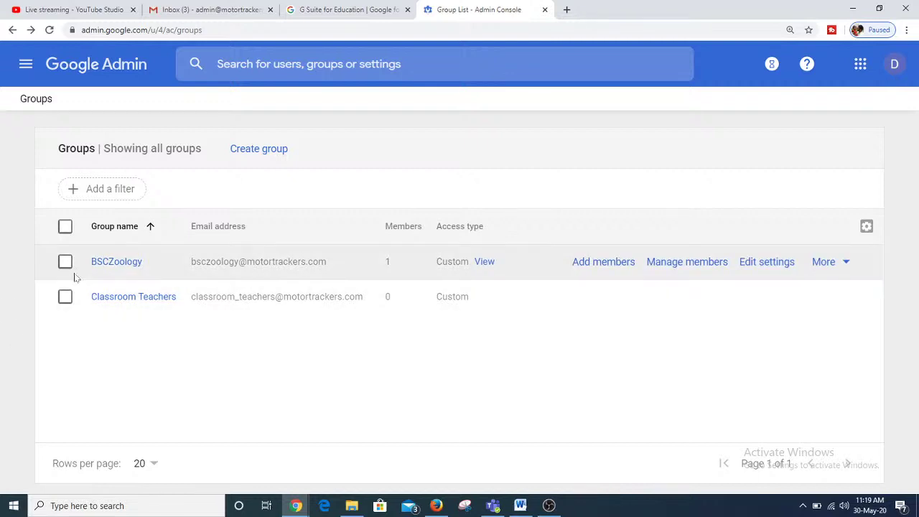
click(49, 29)
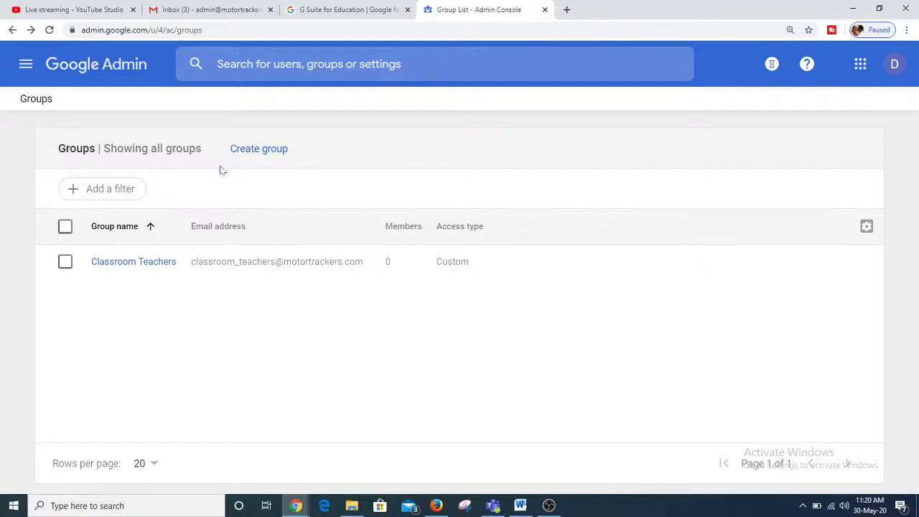
Start a new group named 'FY BSC' with description 'This group for FY BSC'
click(280, 148)
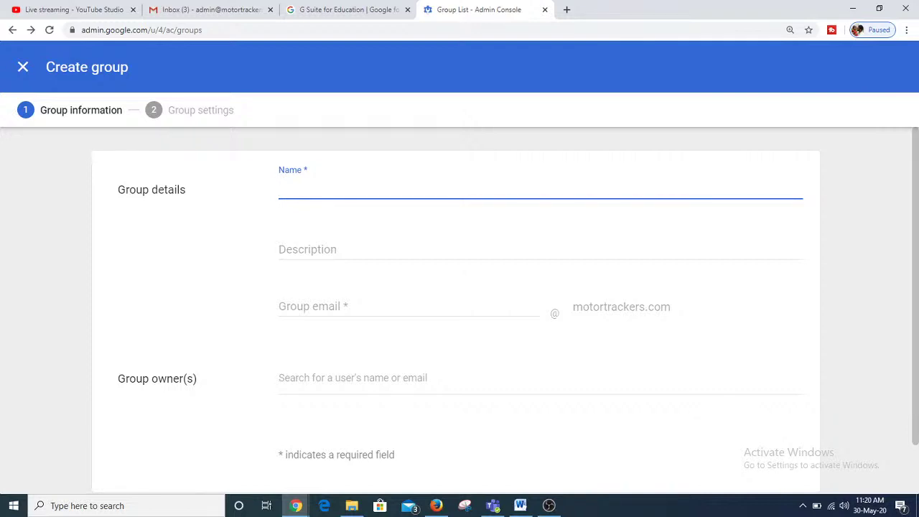
text(FY BAS)
key(BackSpace)
key(BackSpace)
text(SC)
key(Tab)
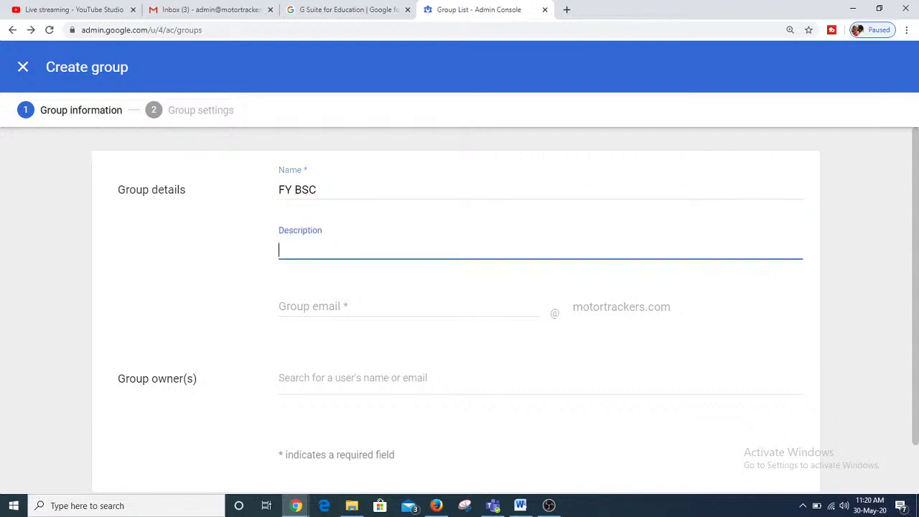
text(This)
text( griyo)
key(BackSpace)
key(BackSpace)
text(oup for FY BSC)
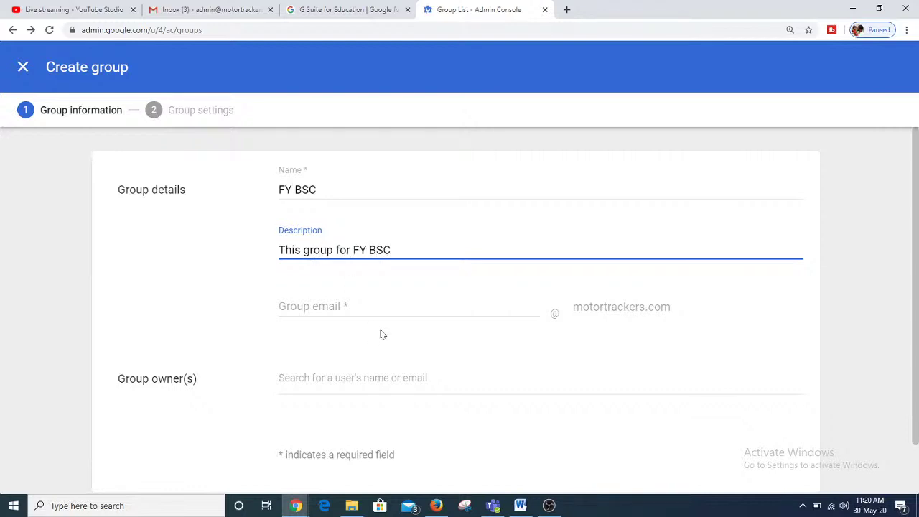
Set the group email to 'fybasc', add a suggested user as owner, and continue
scroll(380, 333, down, 1)
click(366, 249)
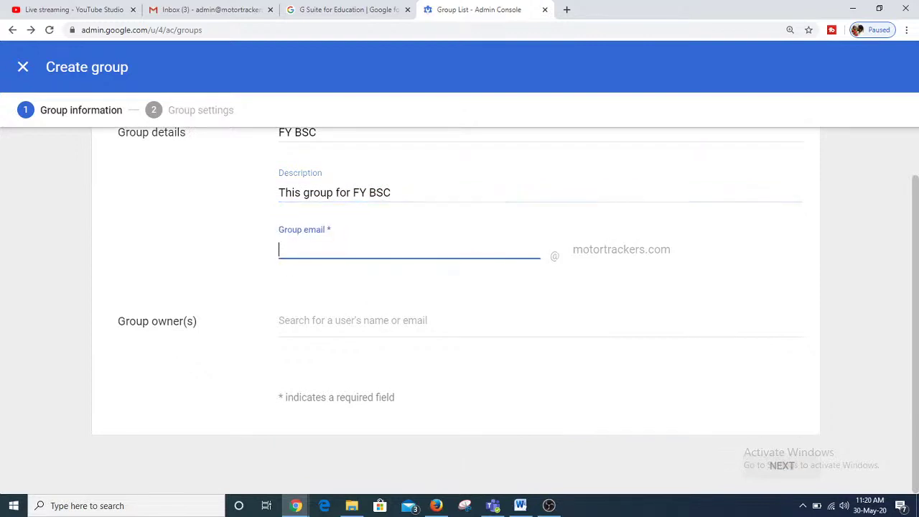
scroll(302, 353, up, 1)
text(f)
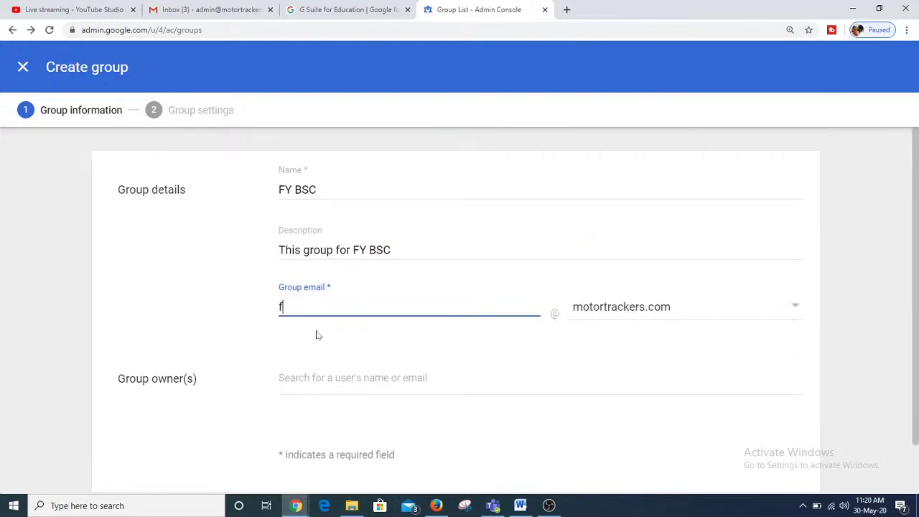
text(ybasc)
scroll(502, 328, down, 1)
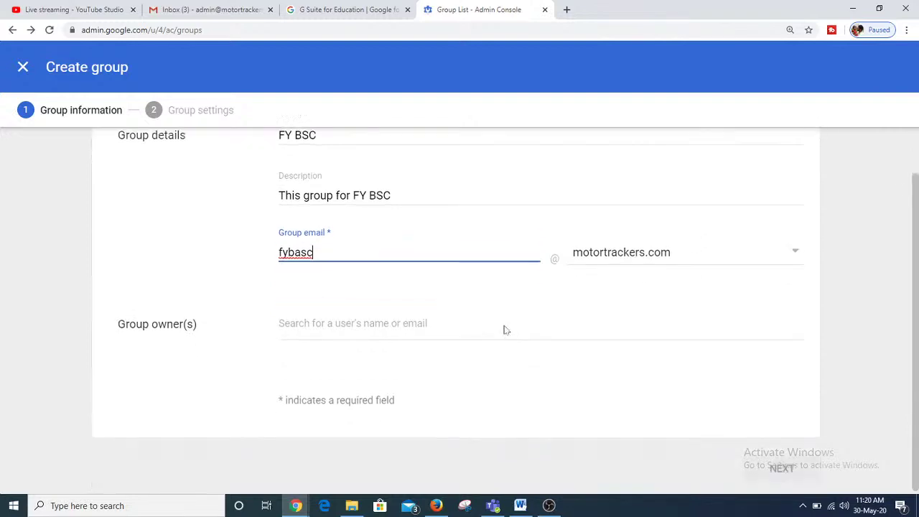
click(365, 309)
text(am)
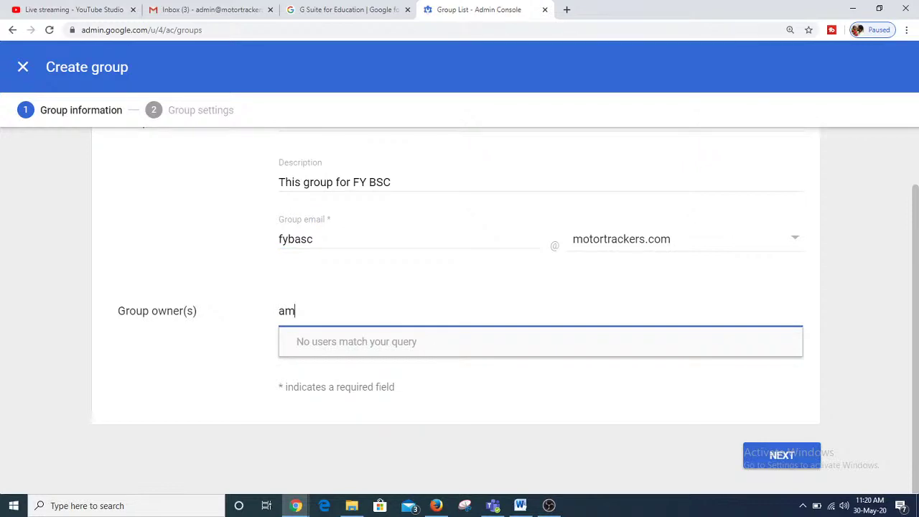
key(BackSpace)
key(BackSpace)
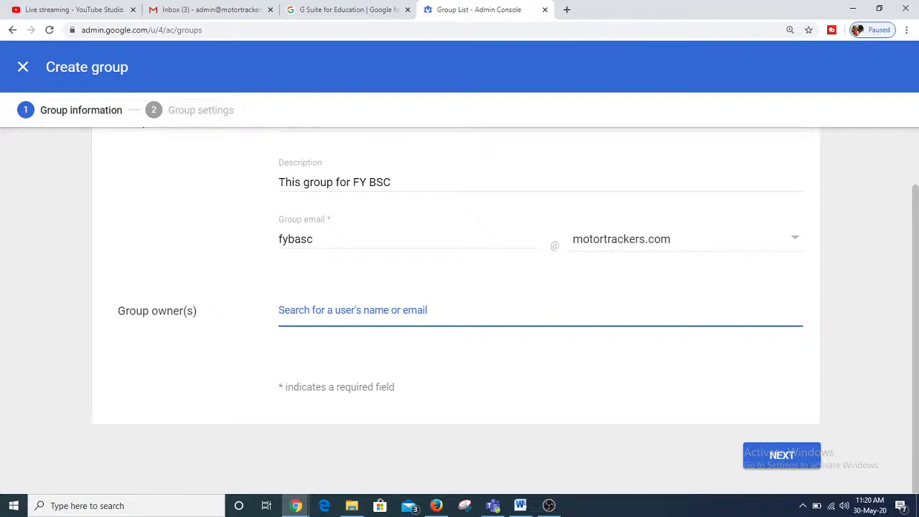
text(ram)
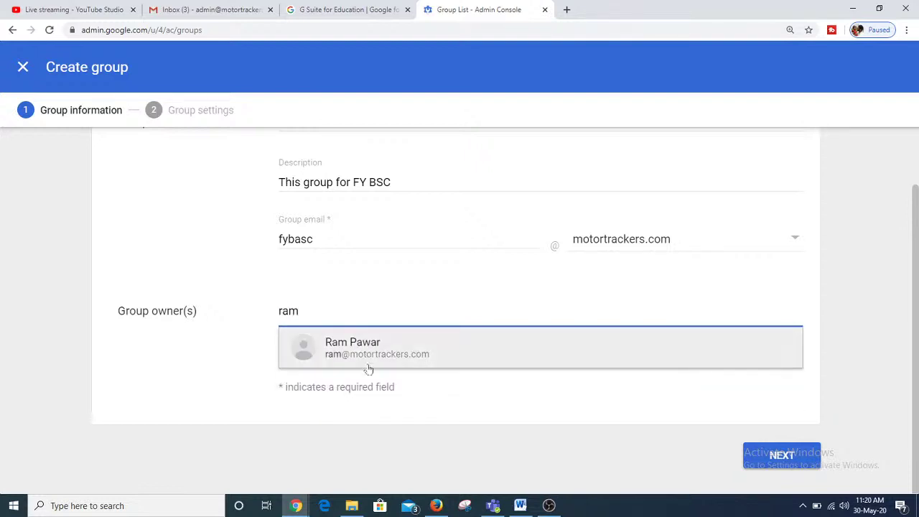
click(366, 362)
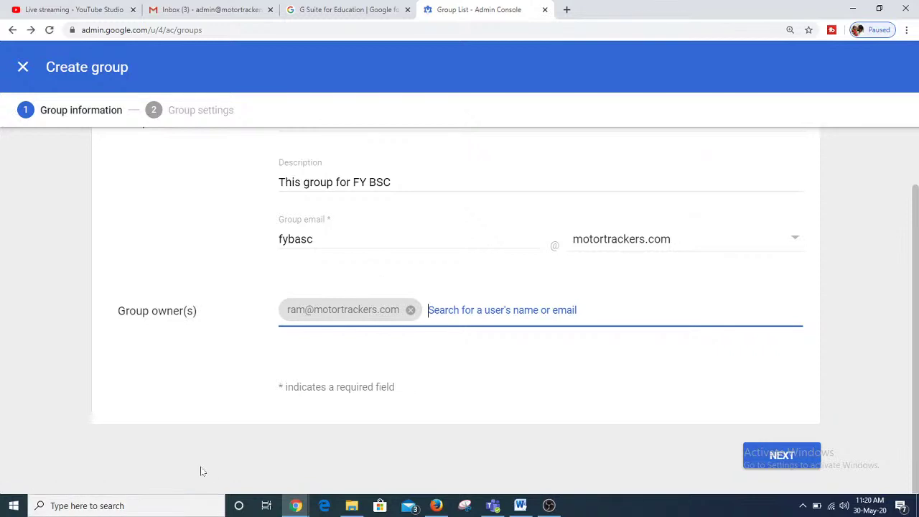
scroll(394, 425, up, 1)
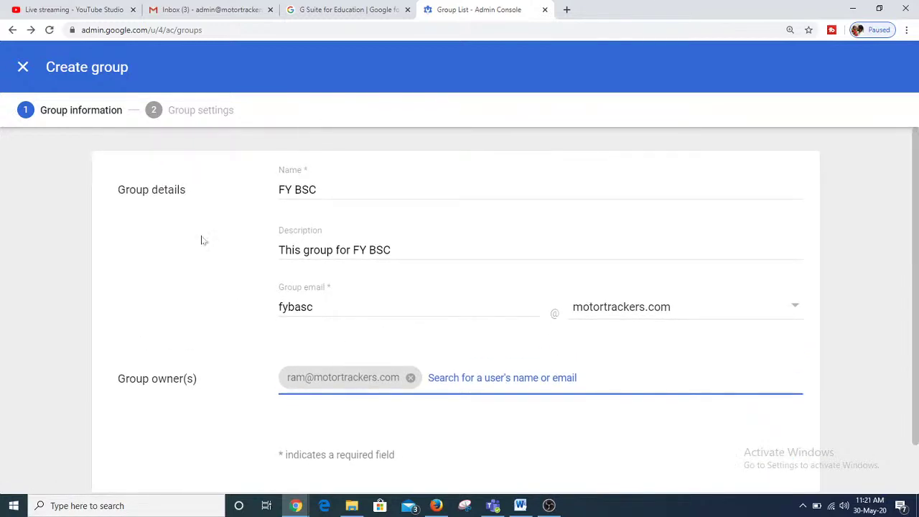
scroll(557, 338, down, 1)
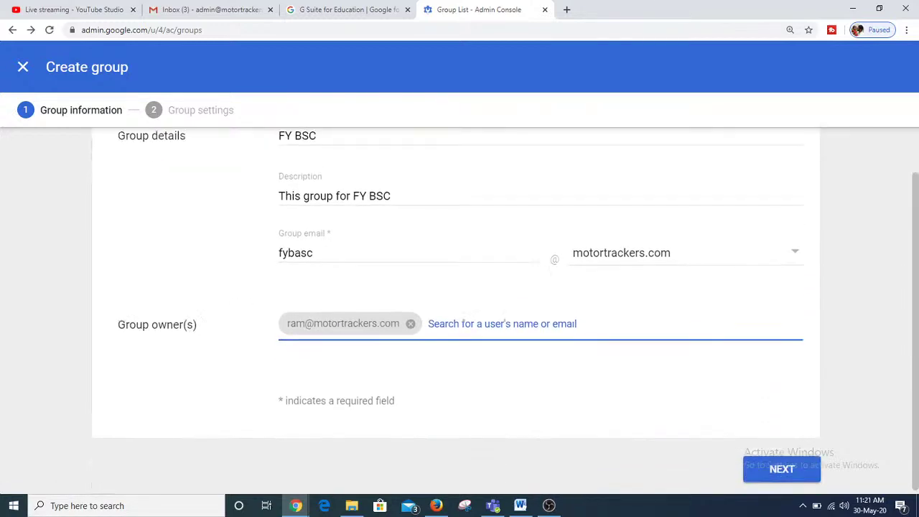
click(761, 459)
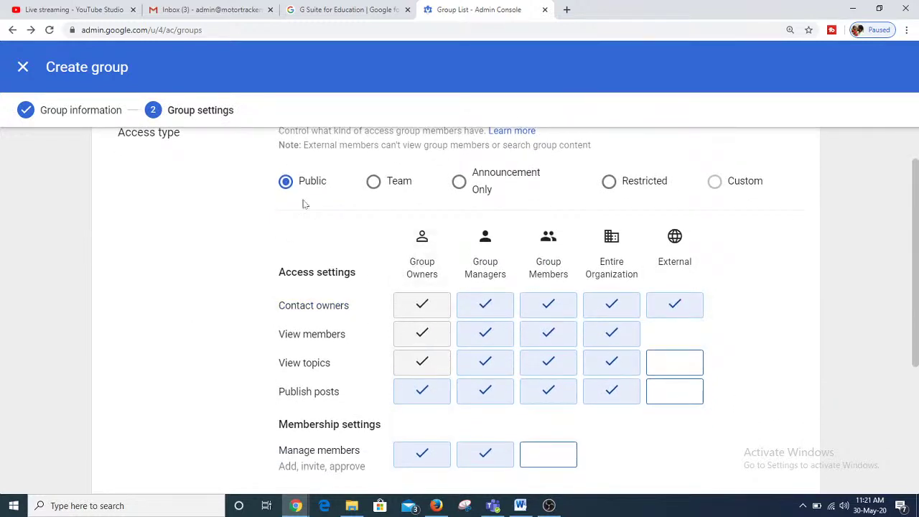
Let managers, members and the organization contact owners, but not external users
scroll(308, 215, up, 1)
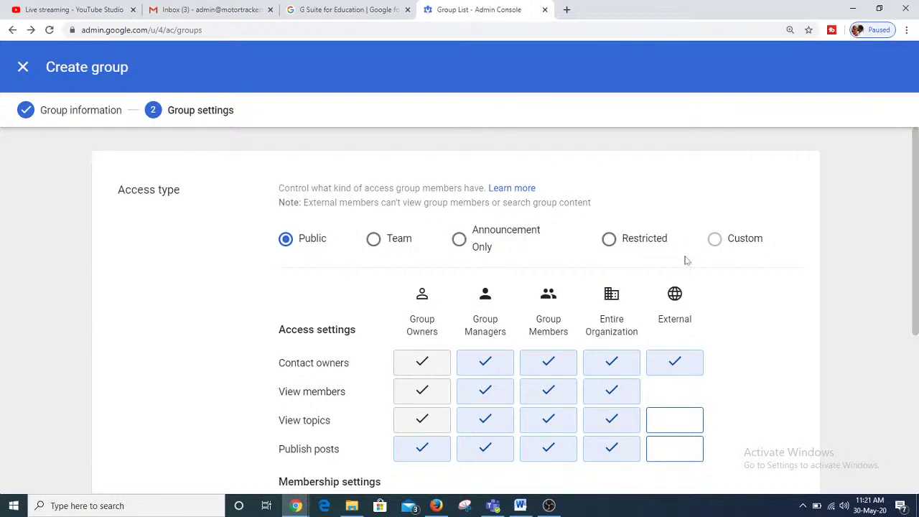
scroll(545, 352, down, 3)
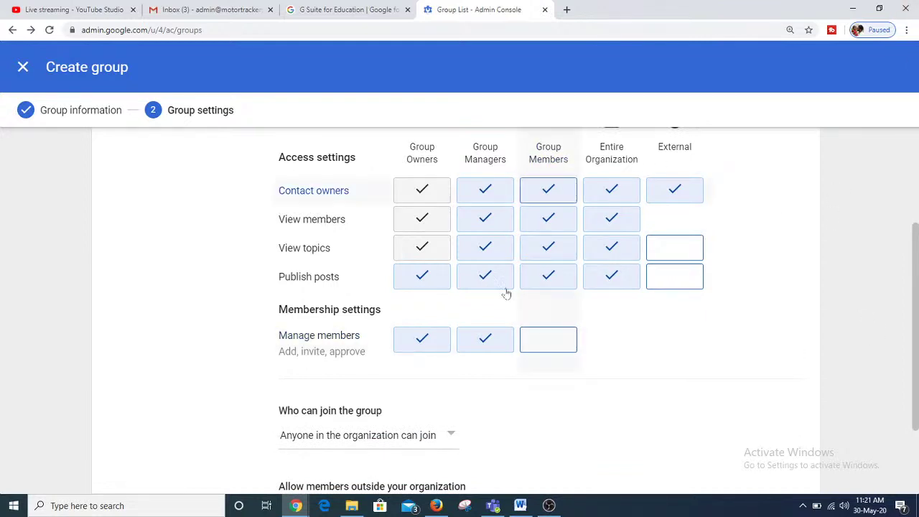
scroll(414, 312, down, 1)
scroll(414, 312, up, 3)
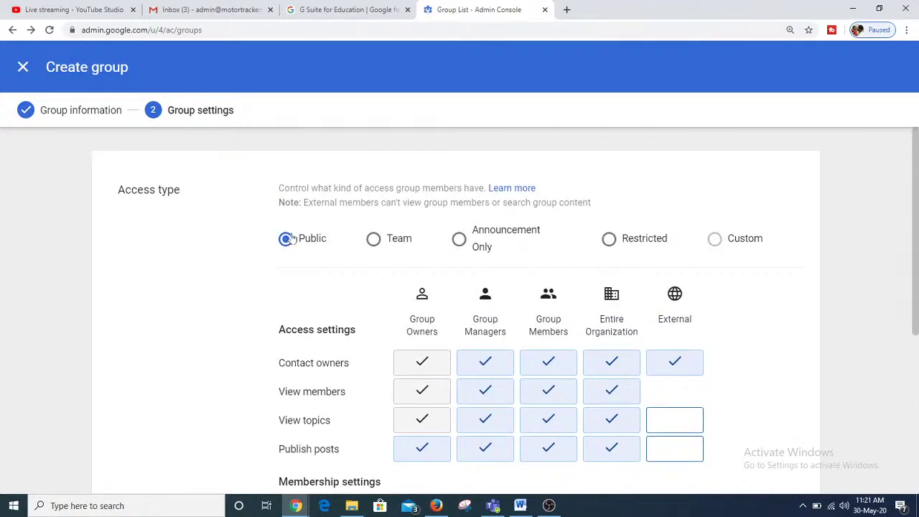
scroll(296, 240, down, 2)
scroll(297, 240, up, 1)
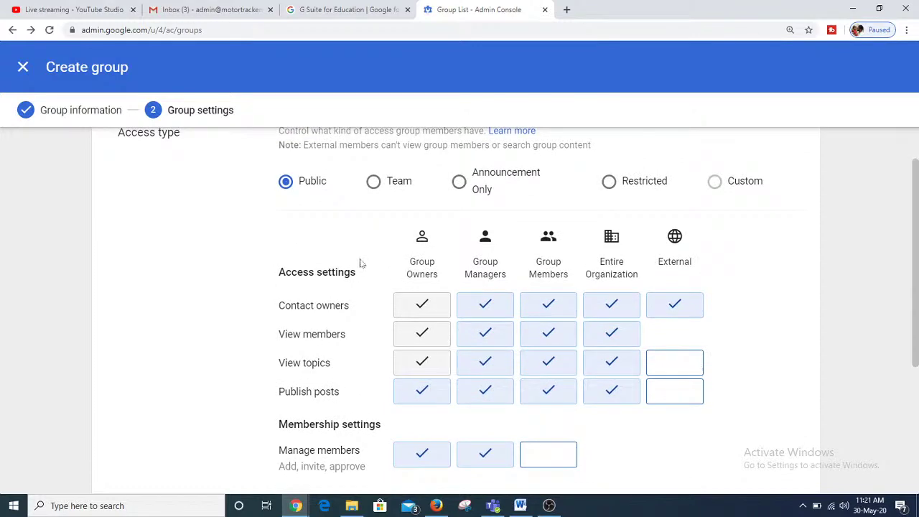
scroll(434, 297, down, 2)
scroll(503, 369, up, 1)
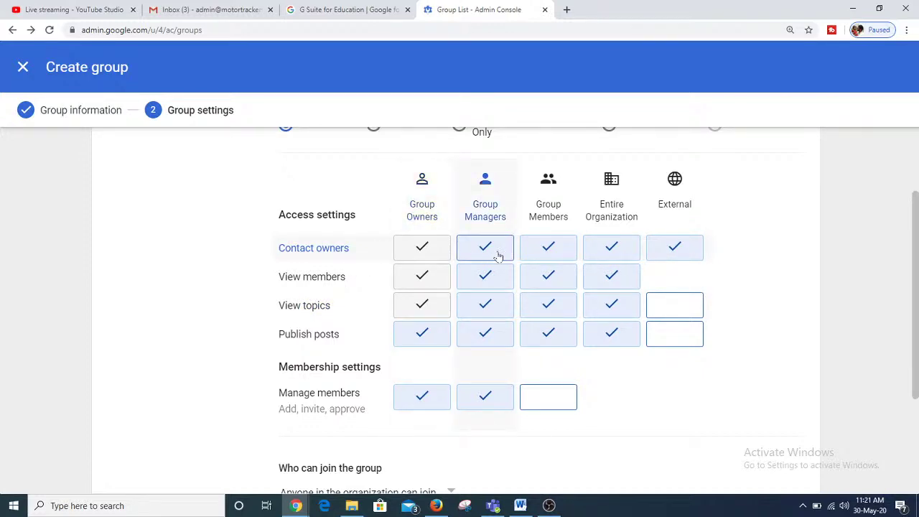
click(421, 248)
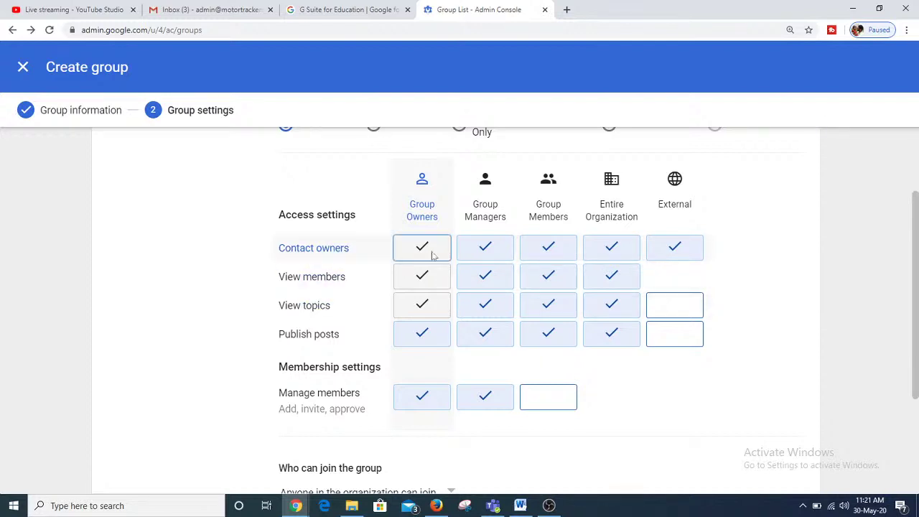
click(483, 248)
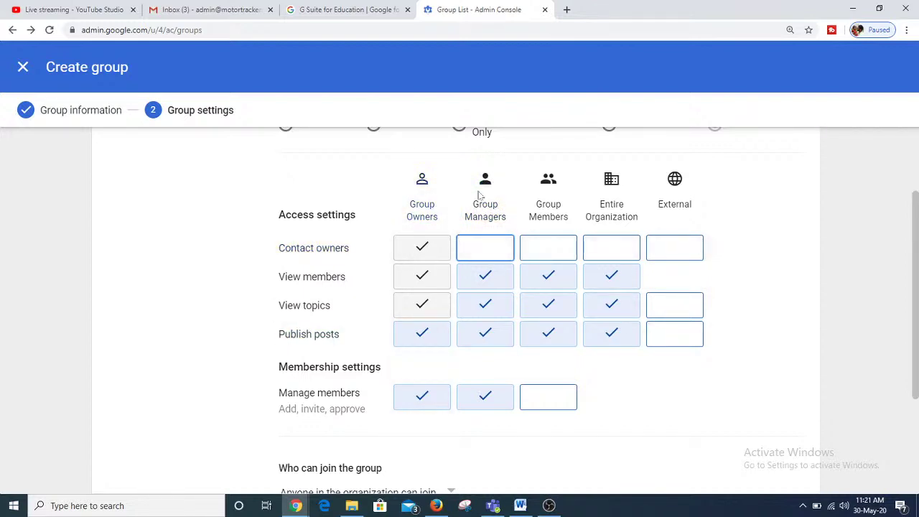
click(491, 253)
click(535, 253)
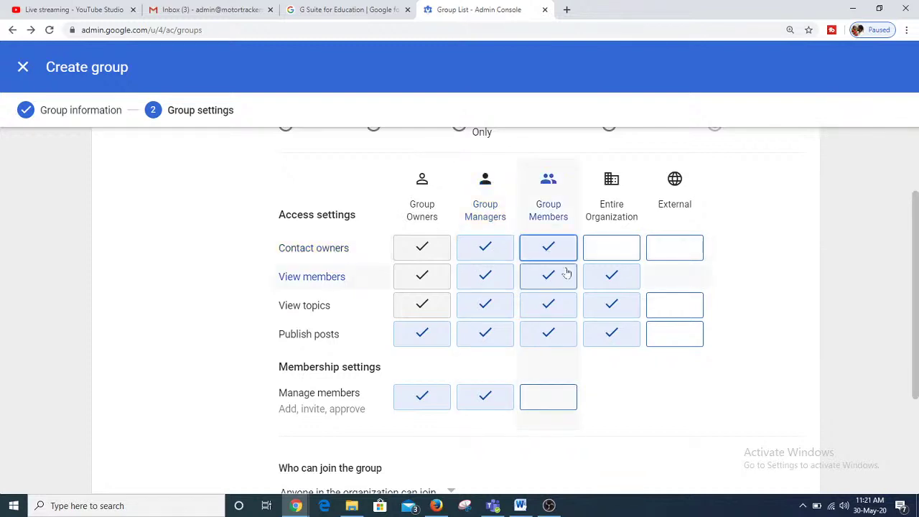
click(607, 251)
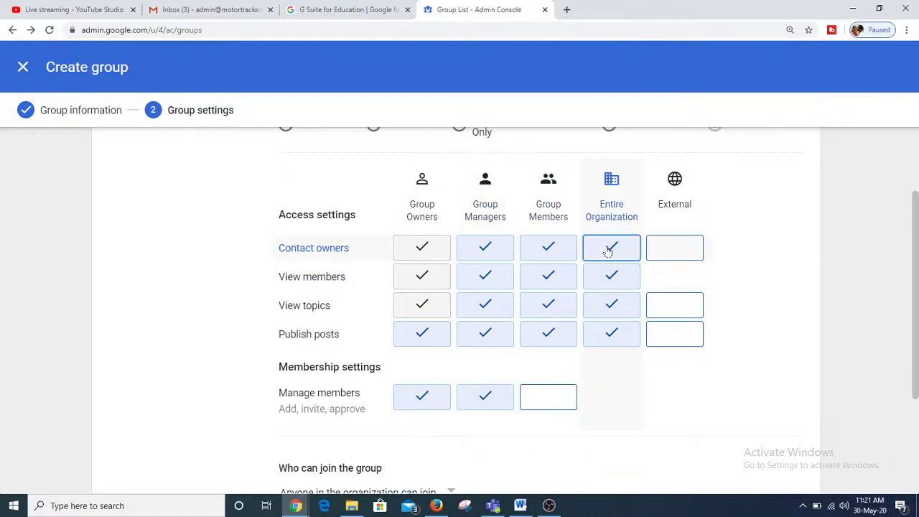
click(674, 253)
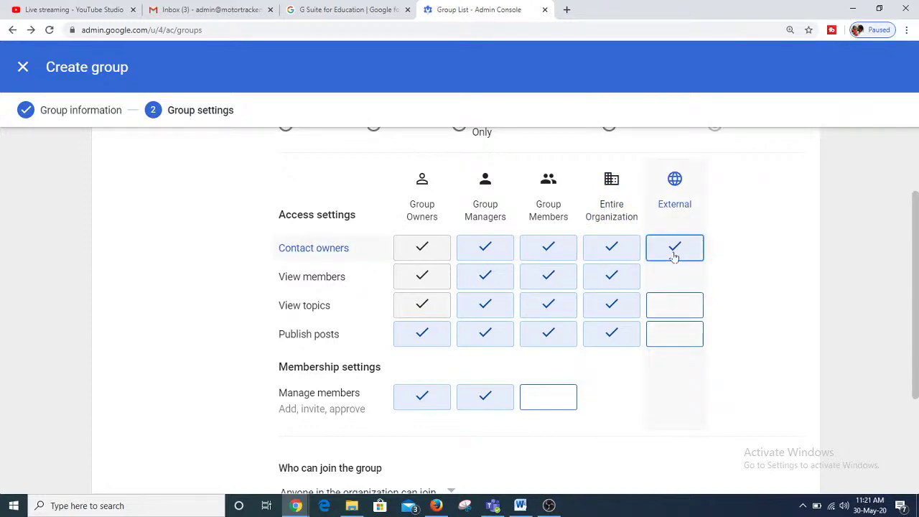
click(674, 256)
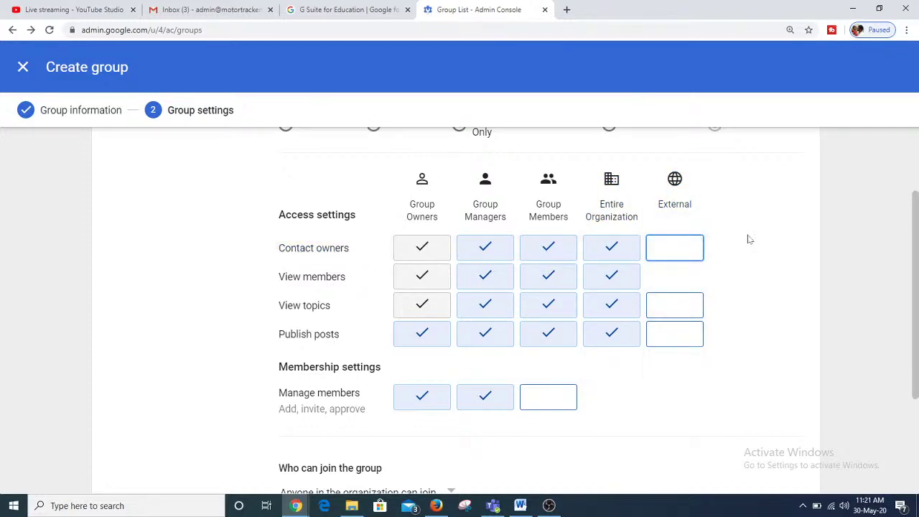
Keep 'Anyone in the organization can join' for who can join the group
scroll(748, 239, down, 2)
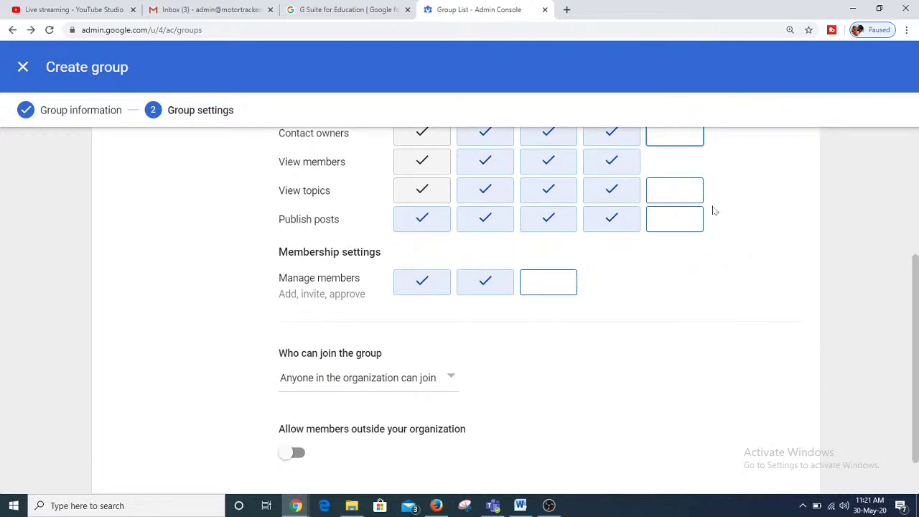
scroll(714, 210, down, 1)
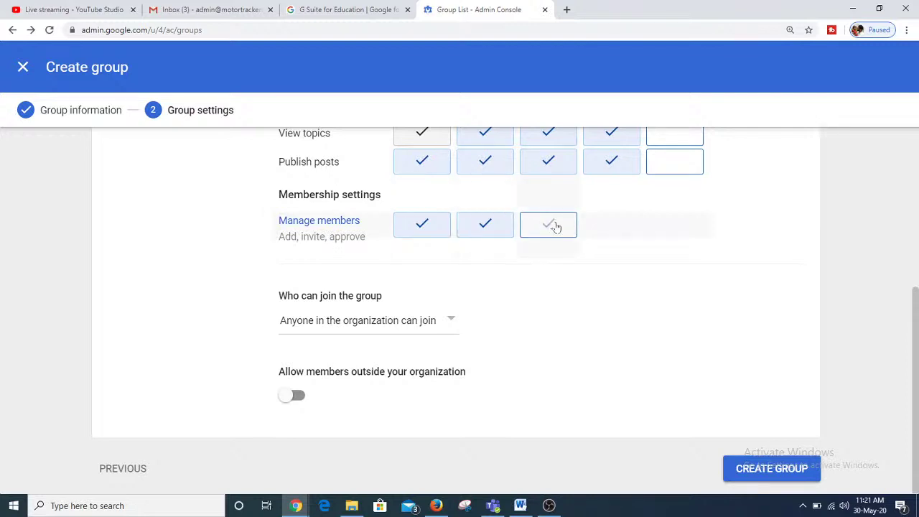
scroll(468, 266, up, 5)
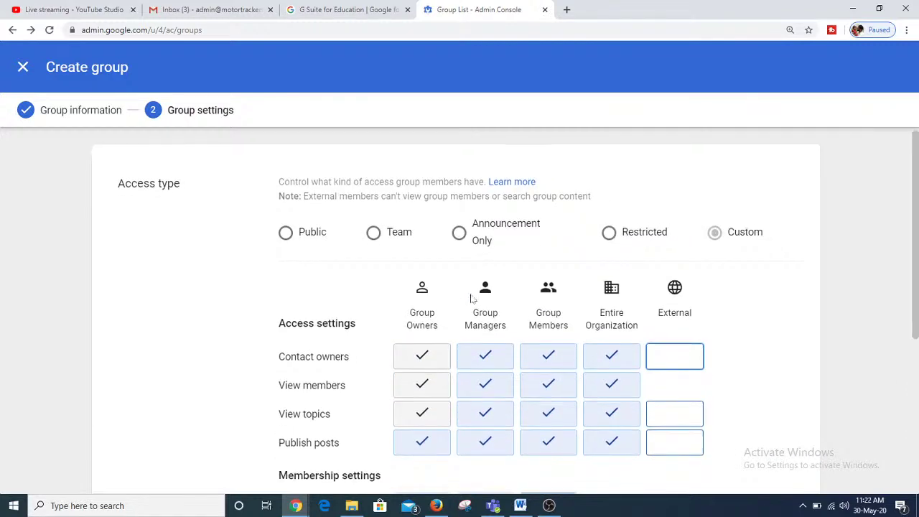
scroll(472, 356, down, 3)
scroll(473, 357, down, 1)
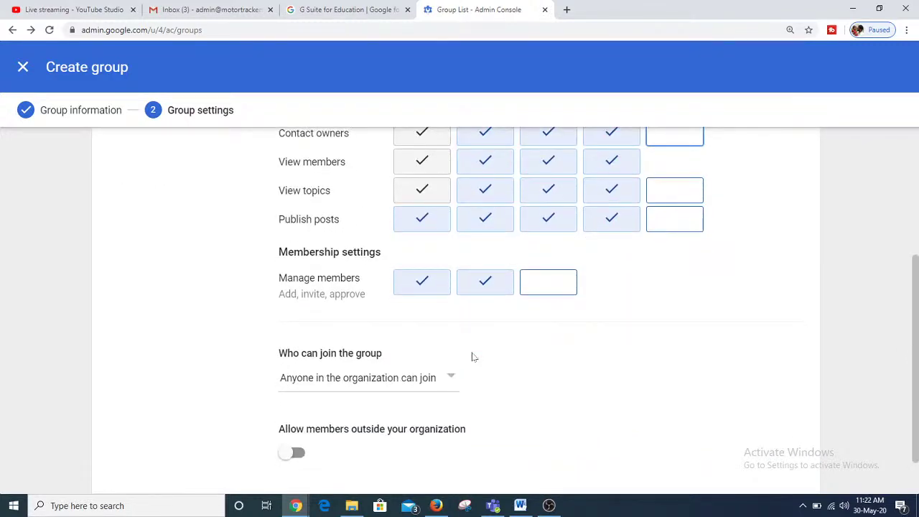
scroll(473, 357, up, 2)
scroll(545, 375, down, 1)
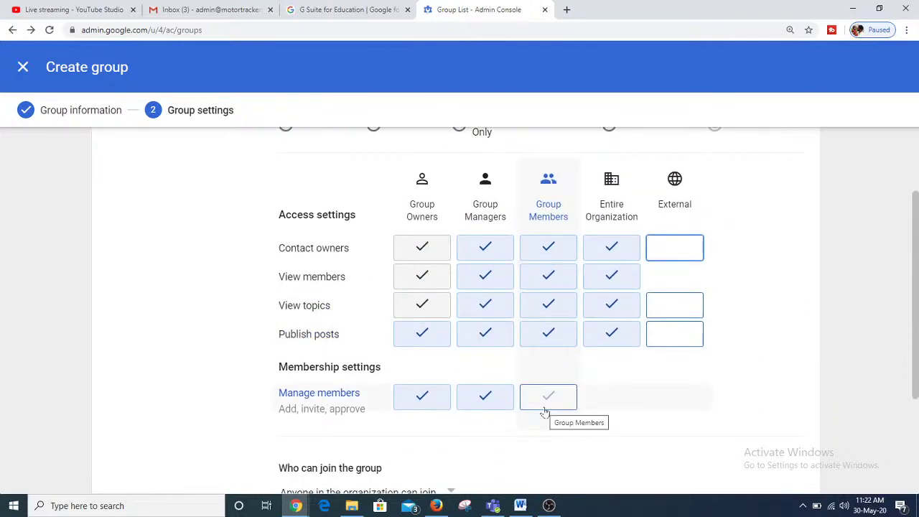
scroll(545, 411, down, 2)
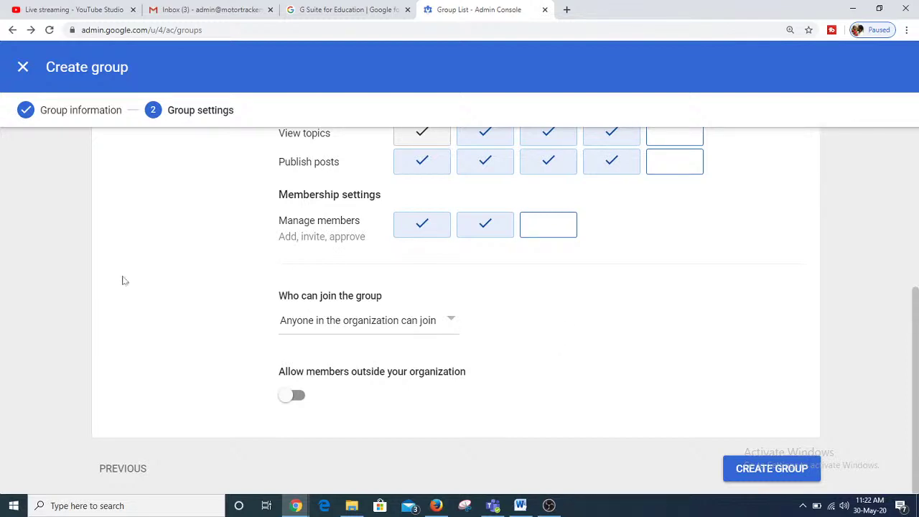
scroll(134, 271, down, 1)
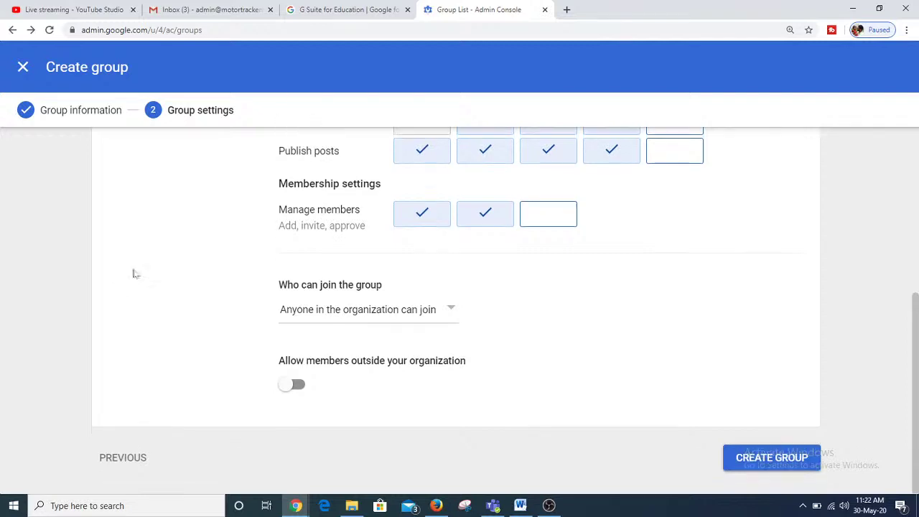
click(314, 320)
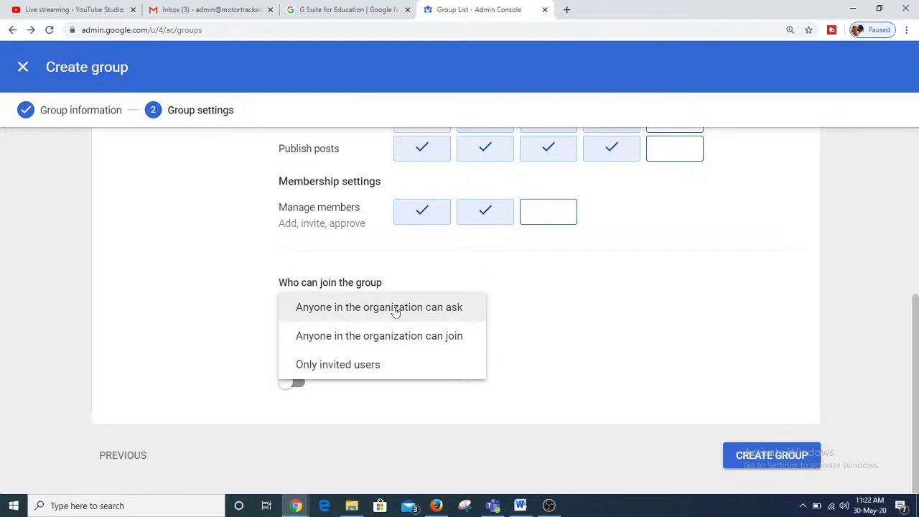
click(144, 330)
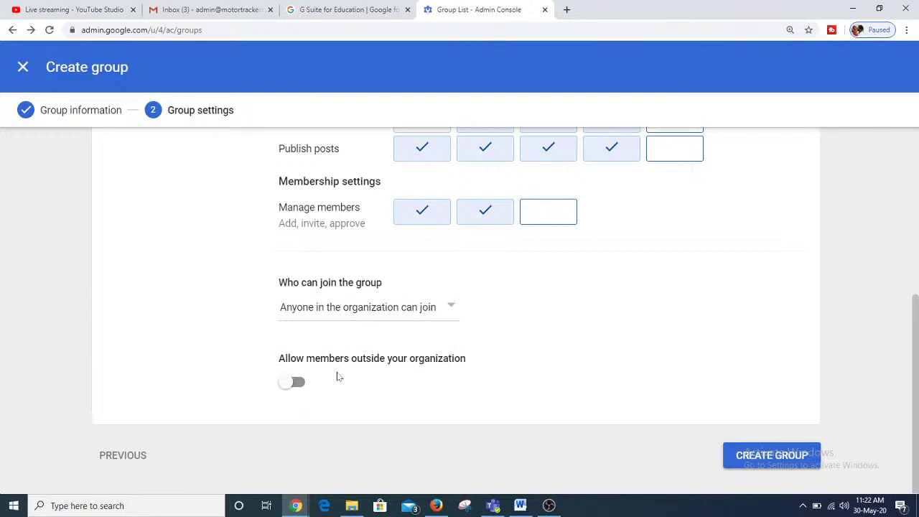
Create the FY BSC group and open its group details page
click(739, 460)
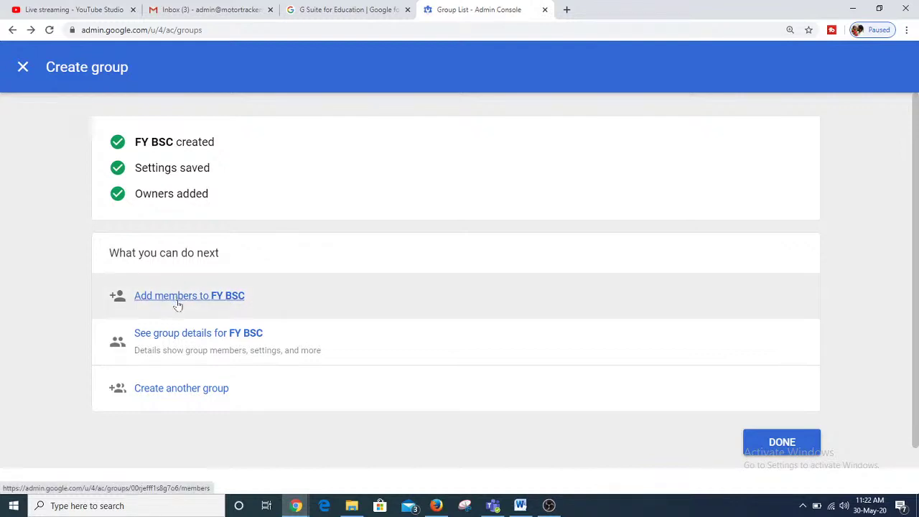
mouse_move(205, 334)
mouse_down()
mouse_move(211, 324)
mouse_move(213, 332)
mouse_up()
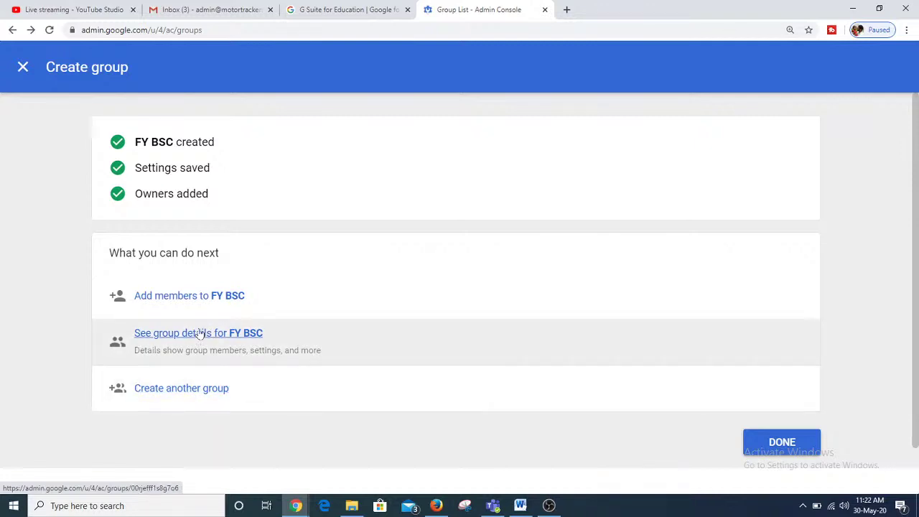
click(200, 333)
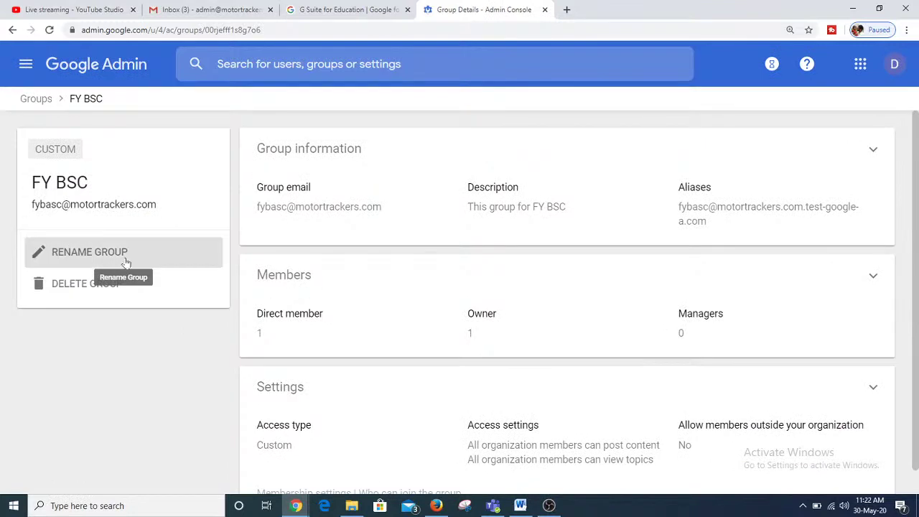
Go Home via the main menu, open the Groups list, then reopen the main menu
click(24, 64)
click(56, 120)
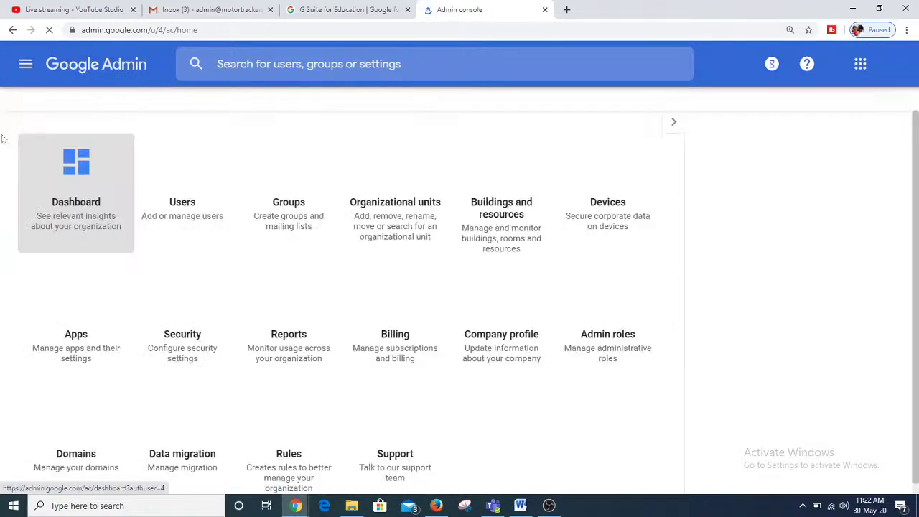
scroll(484, 371, down, 2)
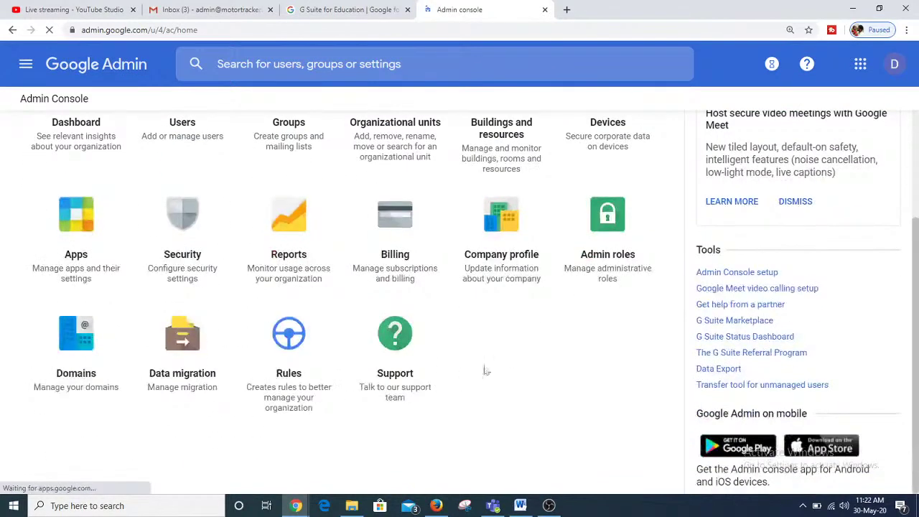
scroll(287, 247, up, 2)
click(291, 217)
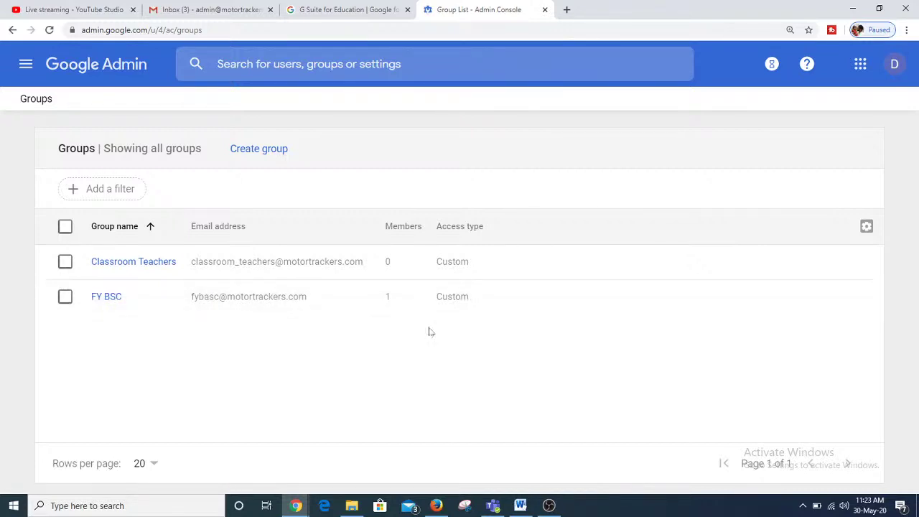
mouse_move(569, 315)
mouse_move(130, 301)
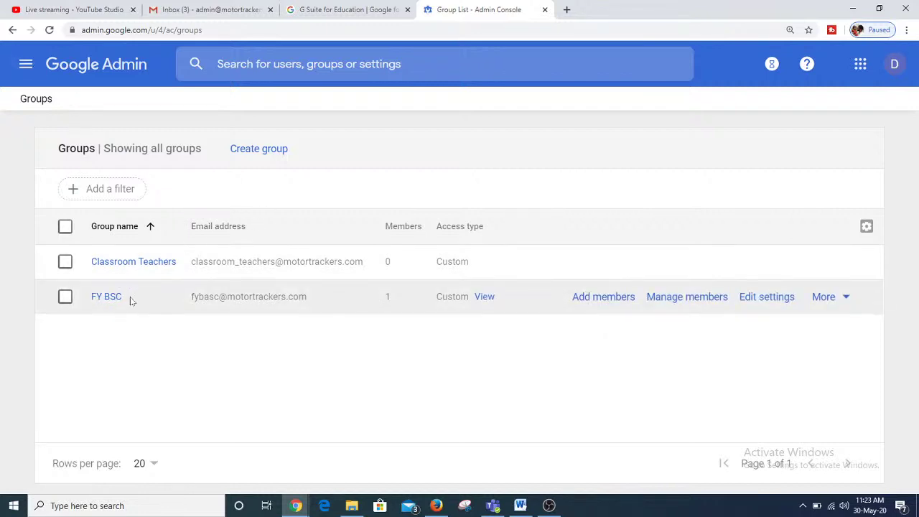
click(25, 72)
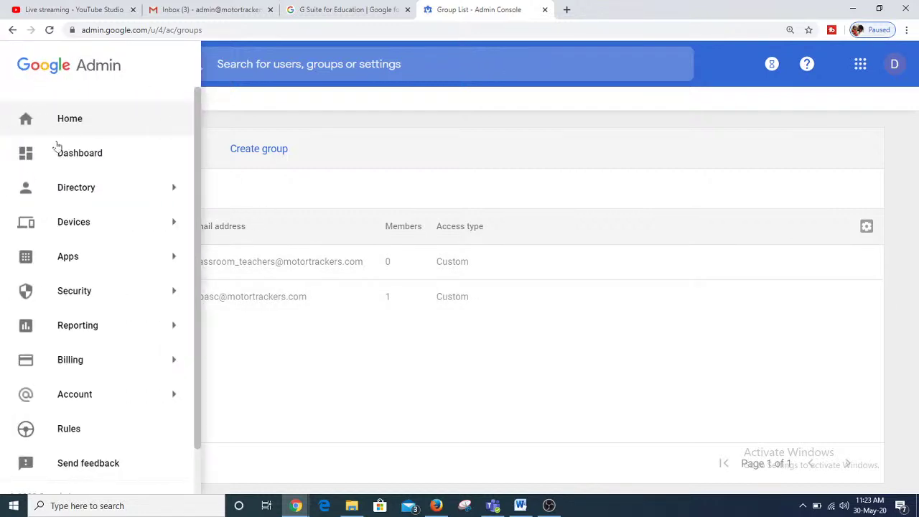
Go to the Users list in Google Admin
mouse_move(155, 195)
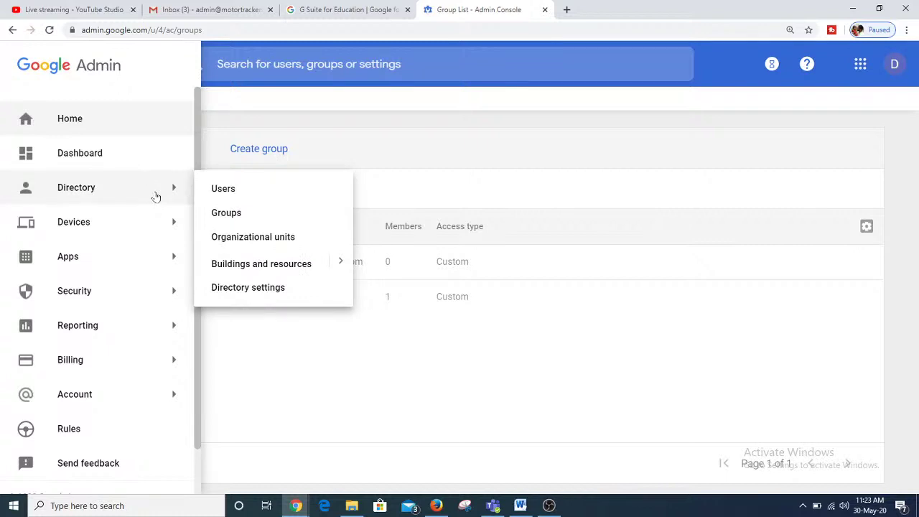
click(237, 191)
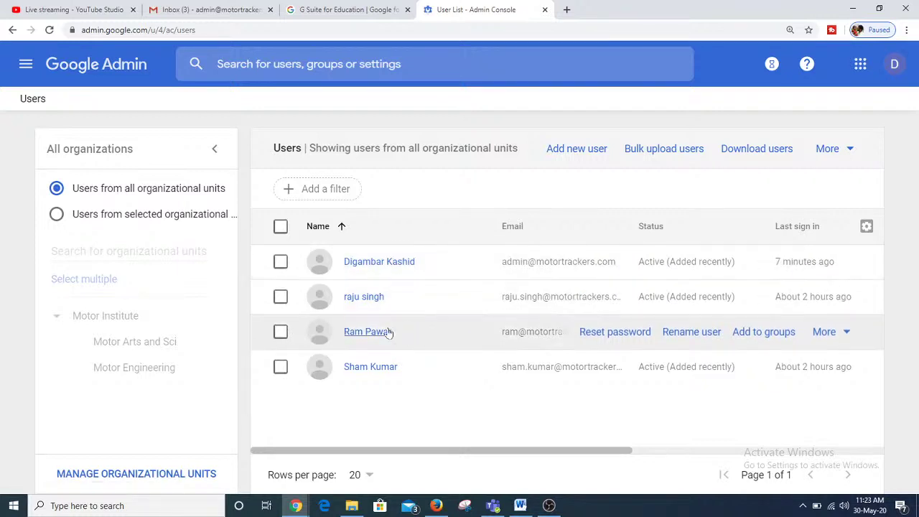
drag(396, 299, 342, 297)
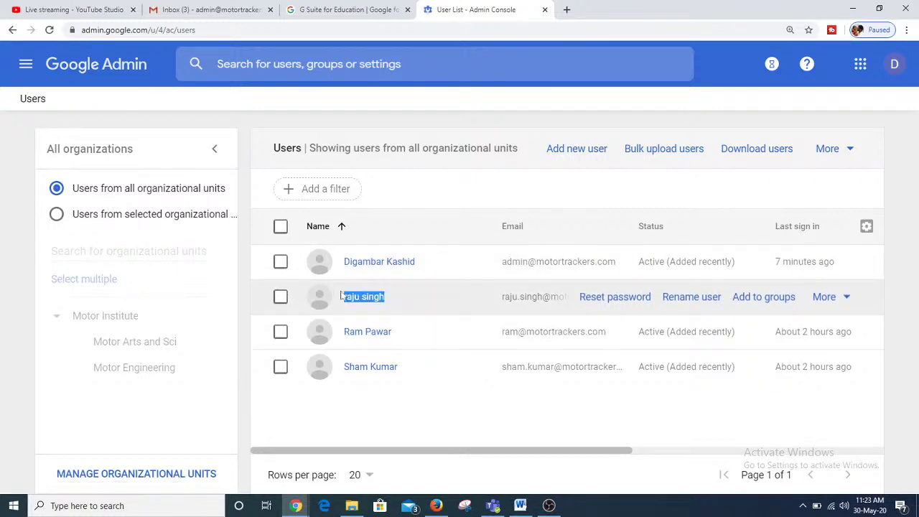
click(358, 399)
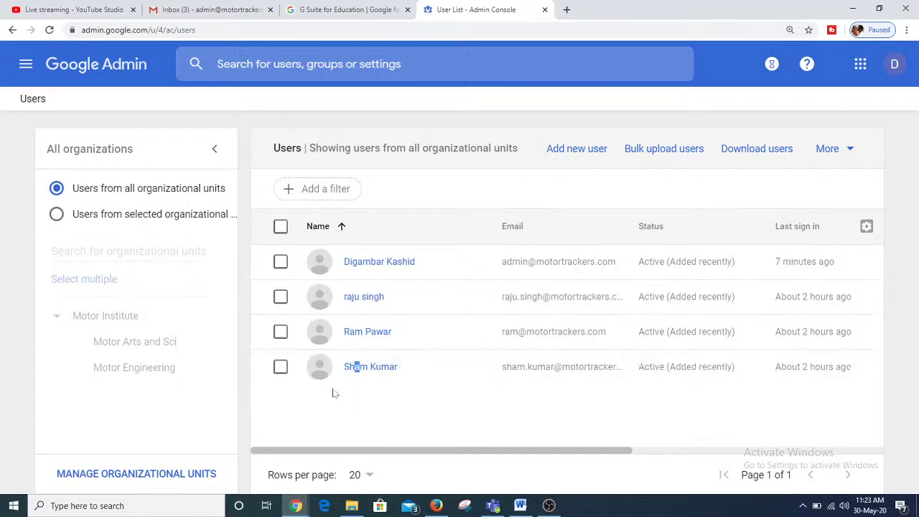
click(21, 64)
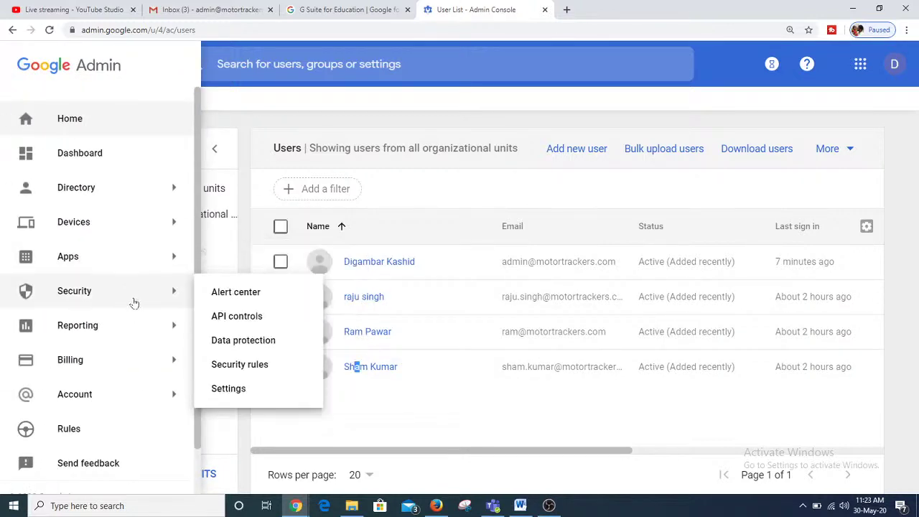
mouse_move(146, 207)
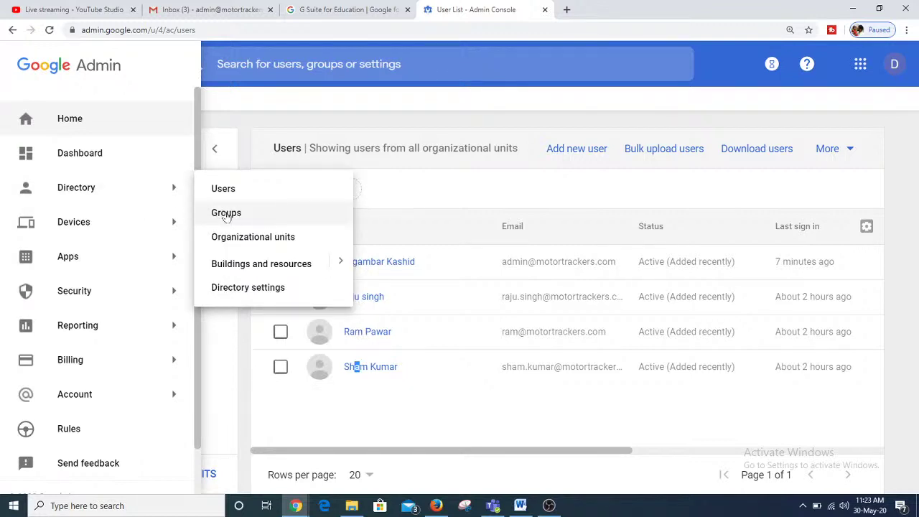
click(343, 424)
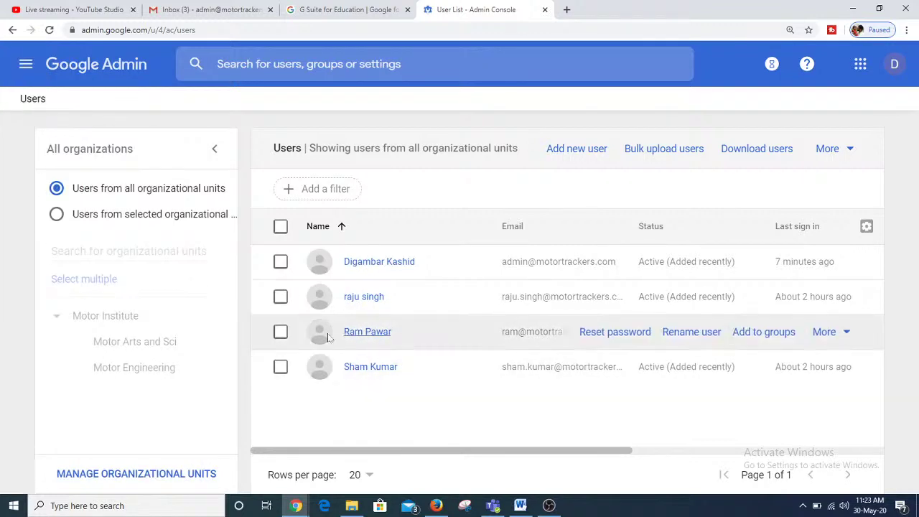
Select the second and last users and add both to the FY BSC group
click(279, 298)
click(552, 152)
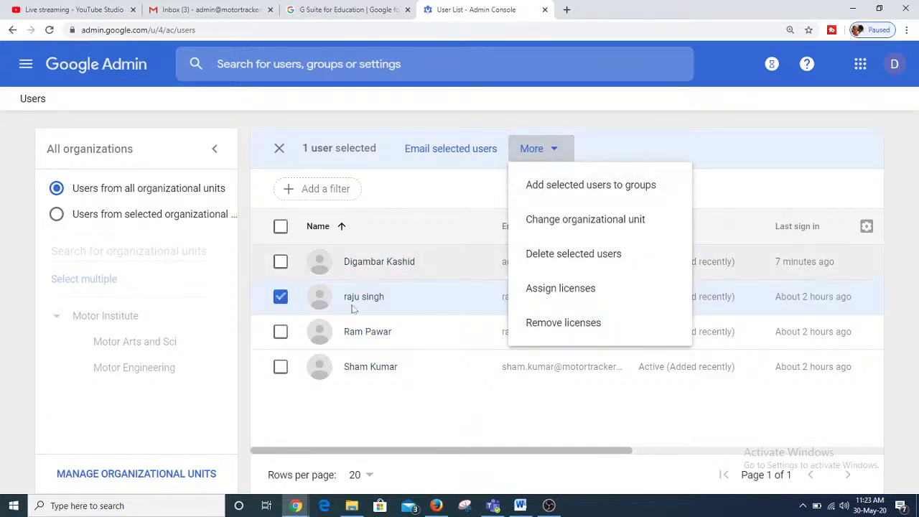
click(342, 409)
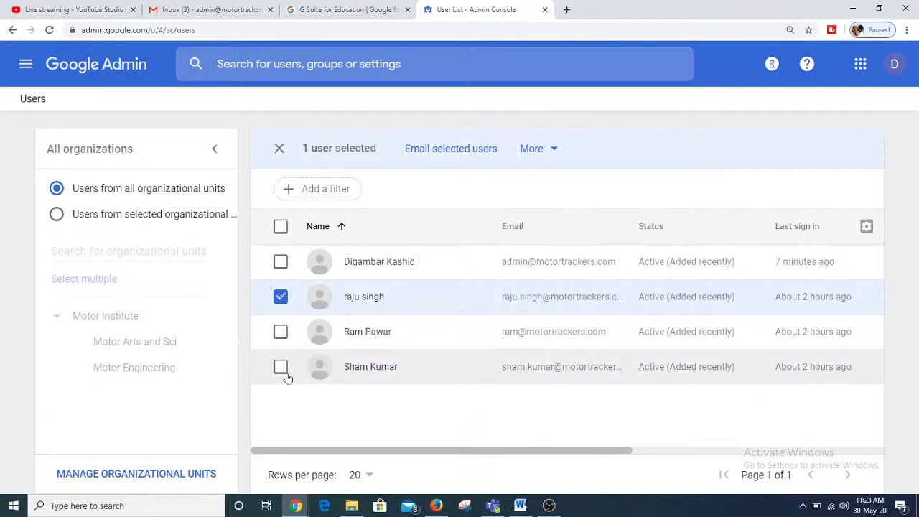
click(280, 367)
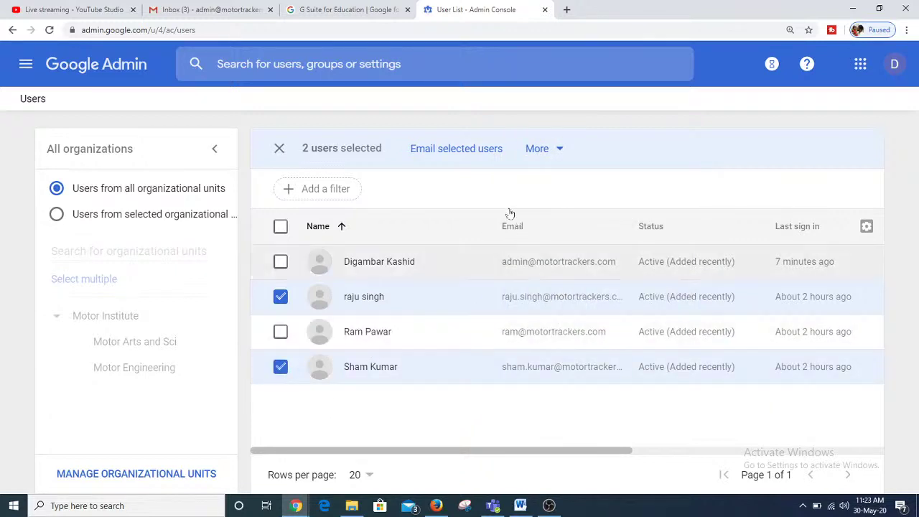
click(554, 147)
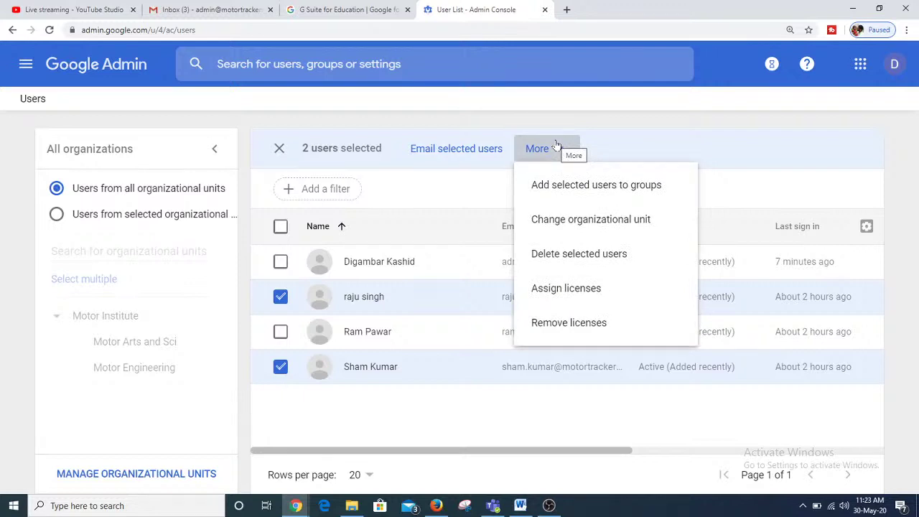
click(569, 190)
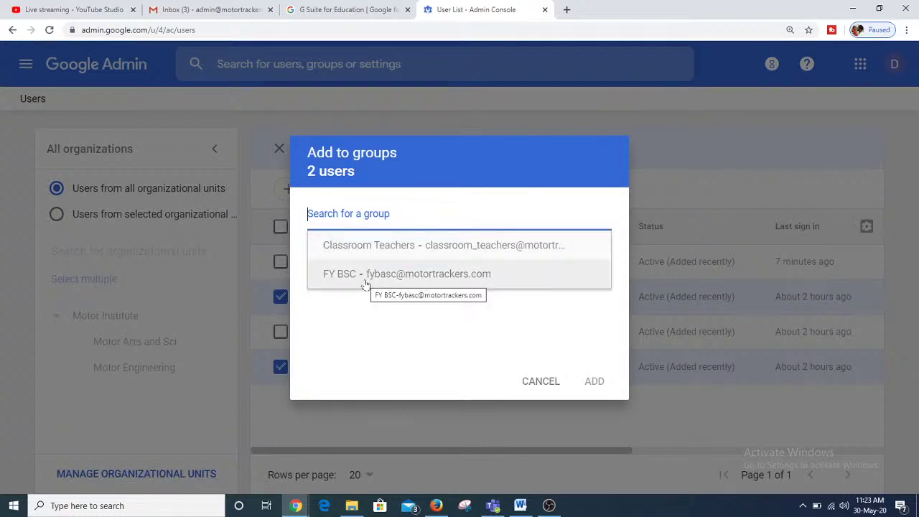
click(365, 277)
click(594, 381)
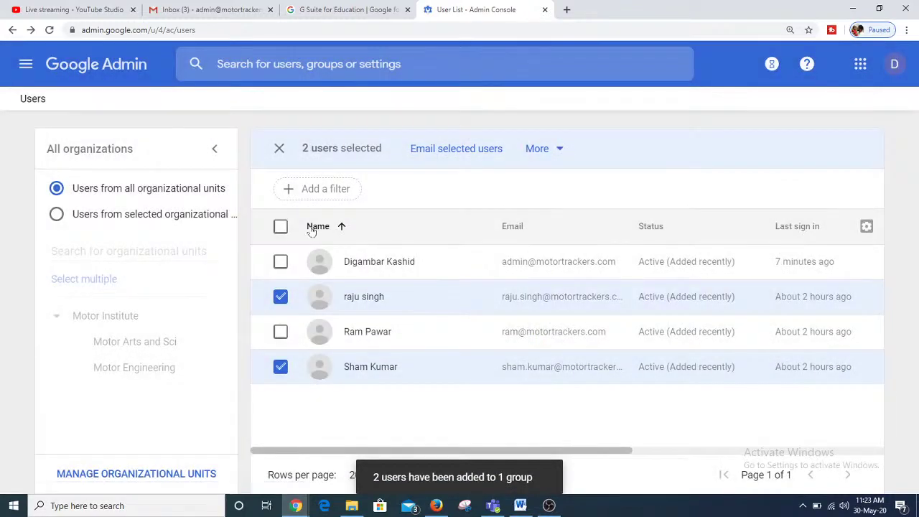
Open the Groups list from the main navigation
click(21, 64)
mouse_move(74, 188)
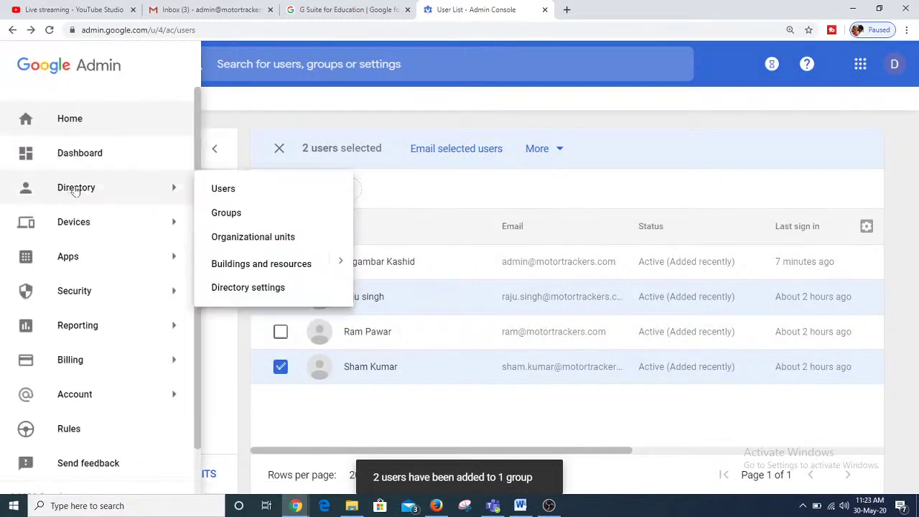
click(261, 211)
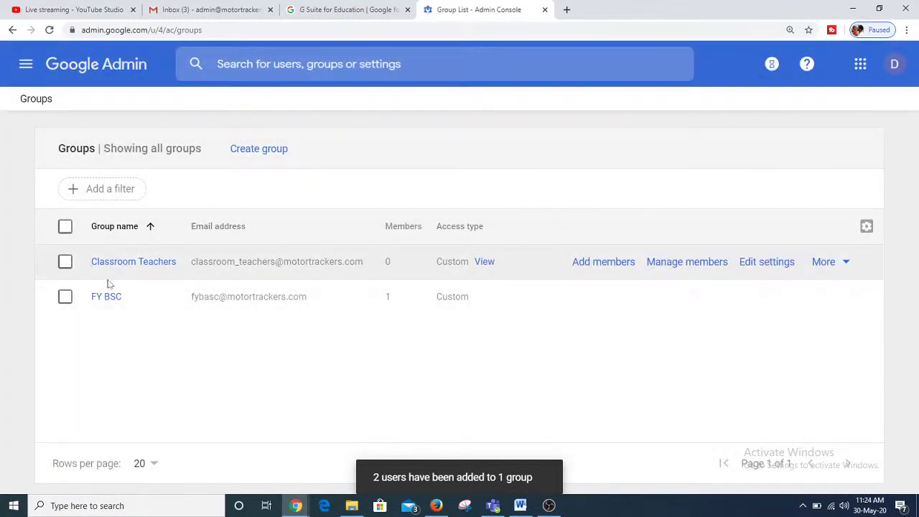
Review FY BSC's details, its access settings and its member list
click(112, 296)
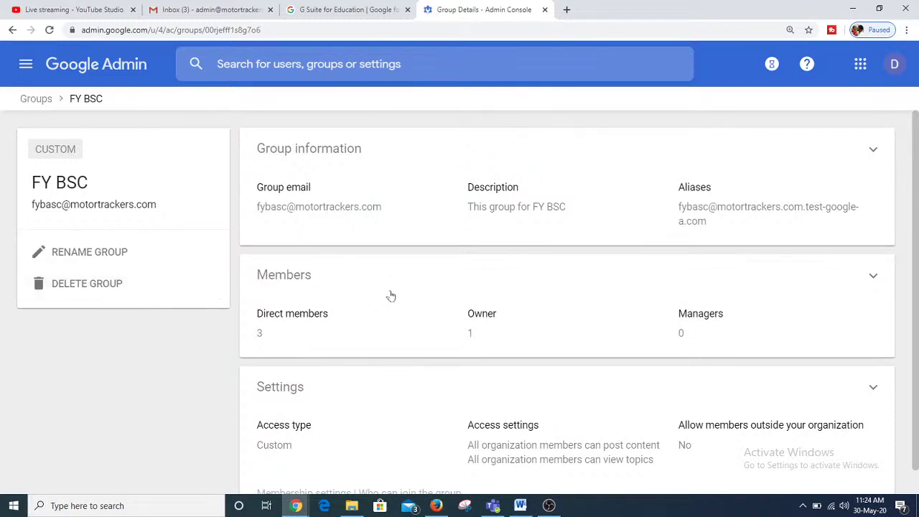
click(43, 100)
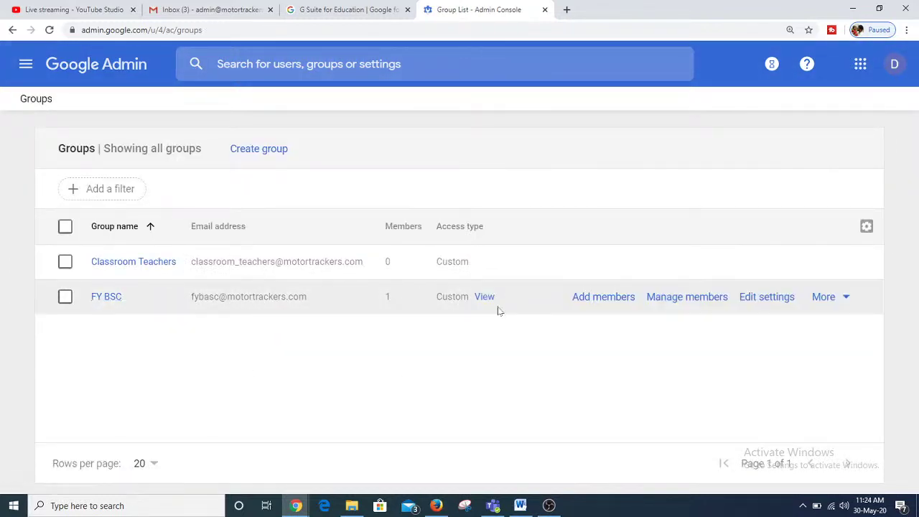
click(485, 296)
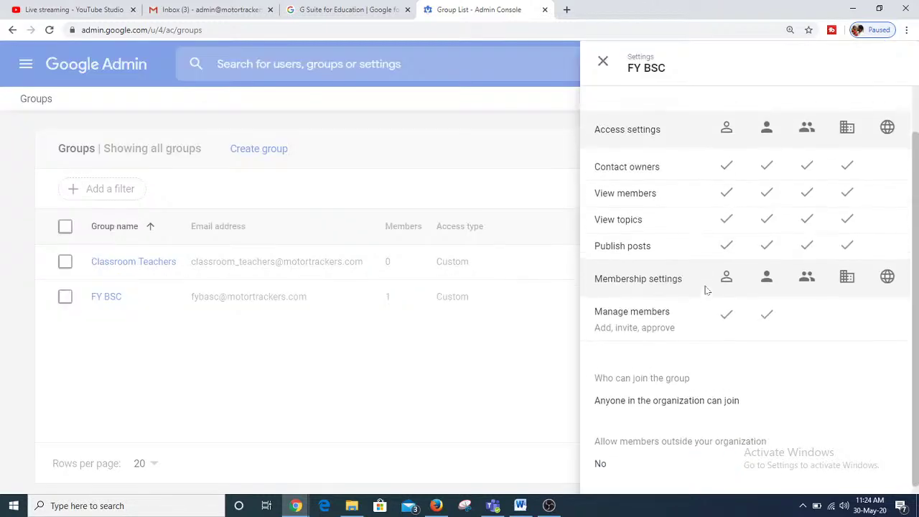
click(442, 366)
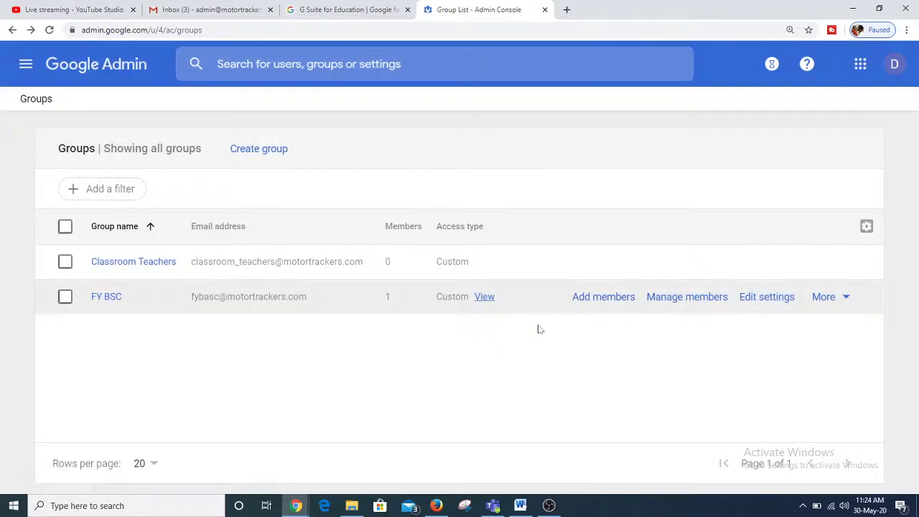
click(687, 297)
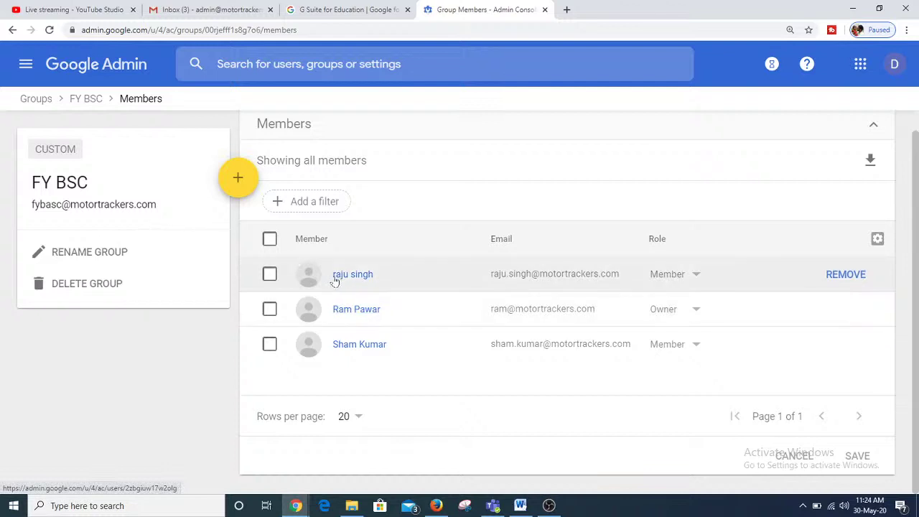
Go from the admin console home to the Organizational units page
click(25, 64)
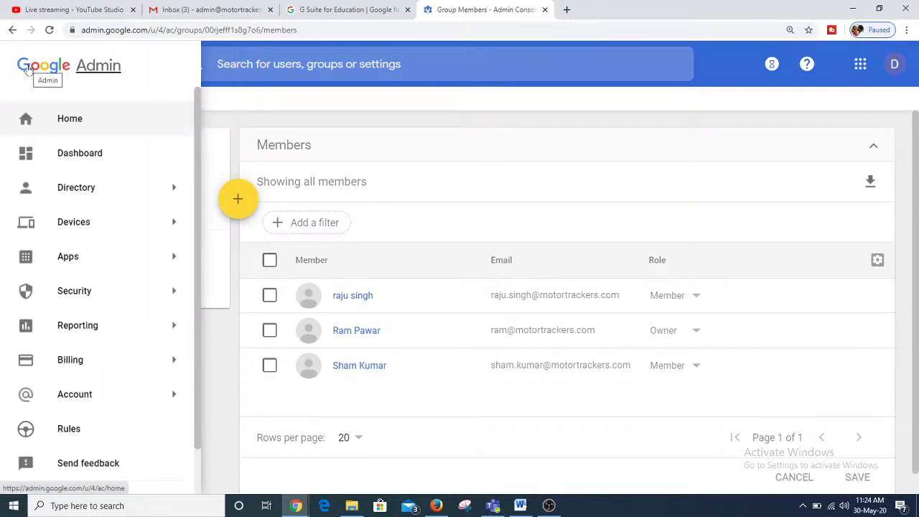
click(62, 130)
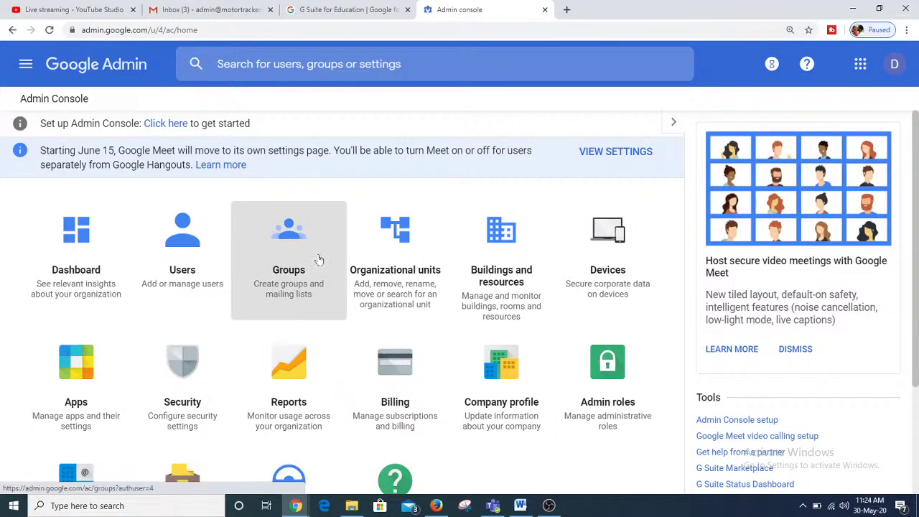
click(388, 253)
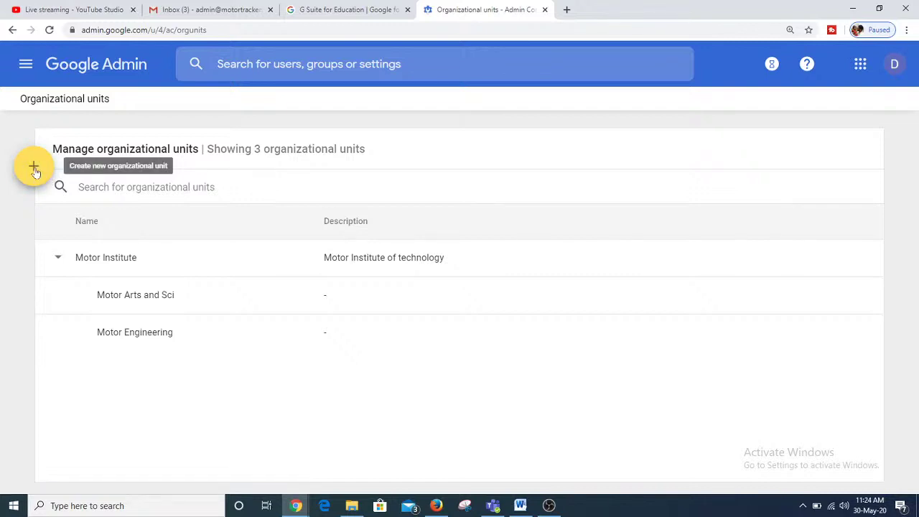
Create unit 'Motor Primary School', description 'Primary', with Motor Institute as parent
click(34, 170)
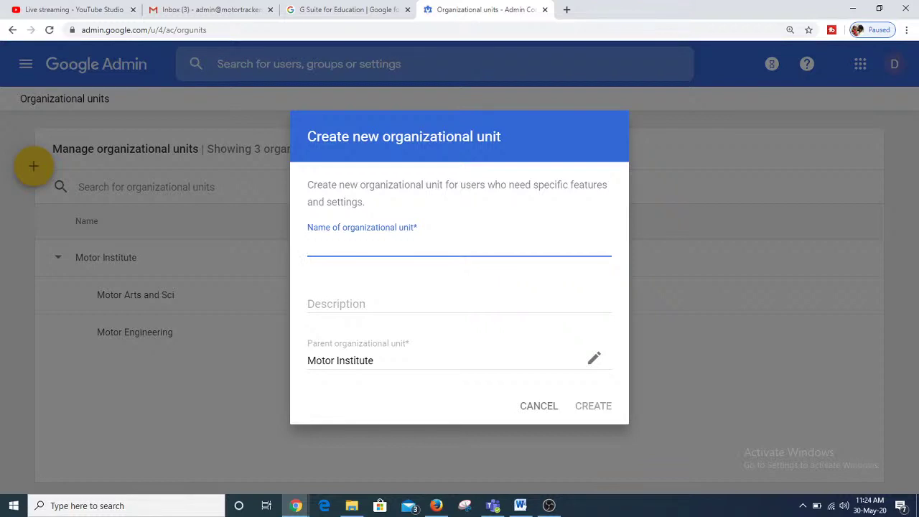
text(Motor Primary School)
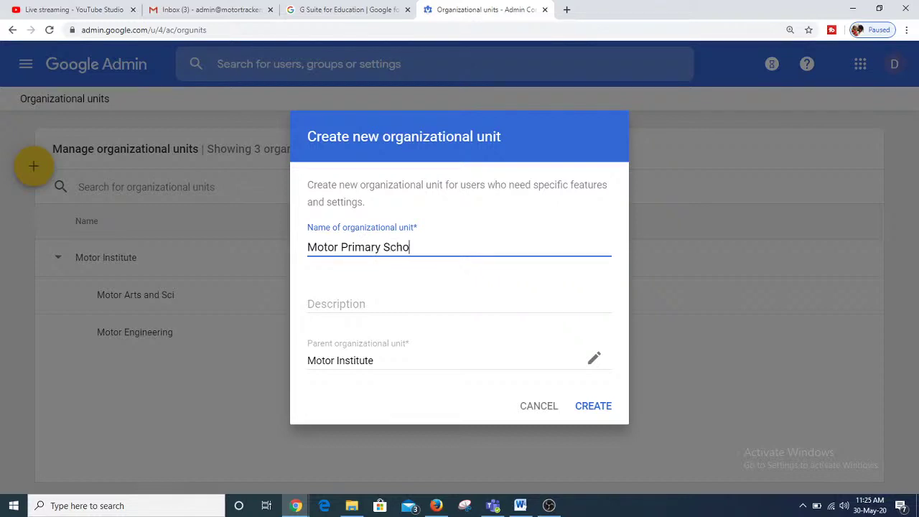
click(355, 316)
text(P)
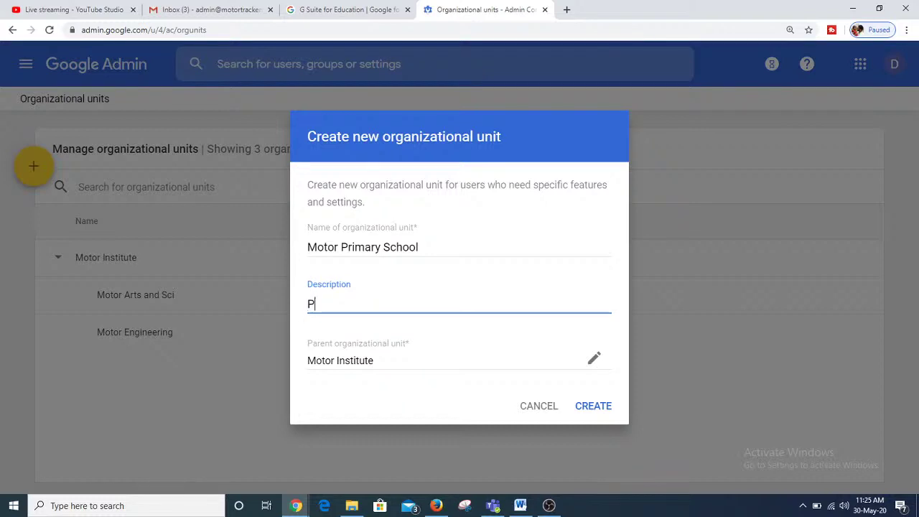
text(rimary)
click(593, 359)
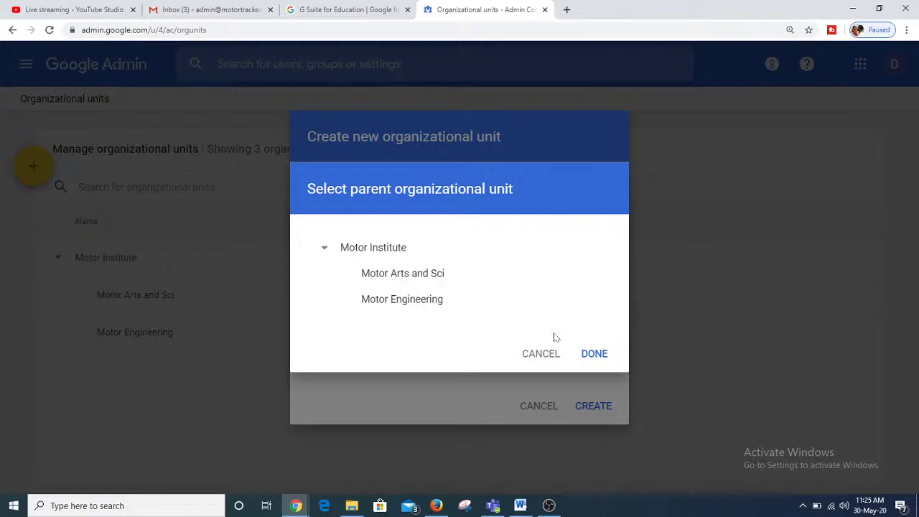
click(595, 353)
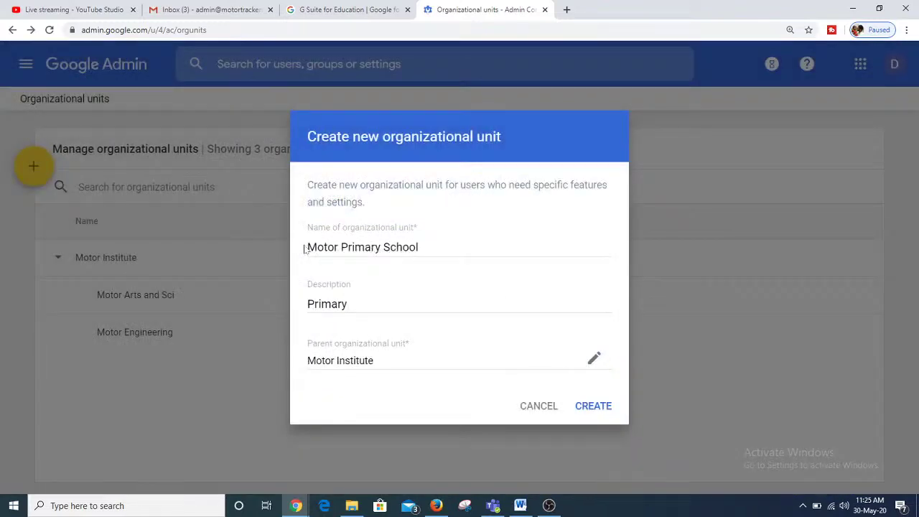
click(592, 404)
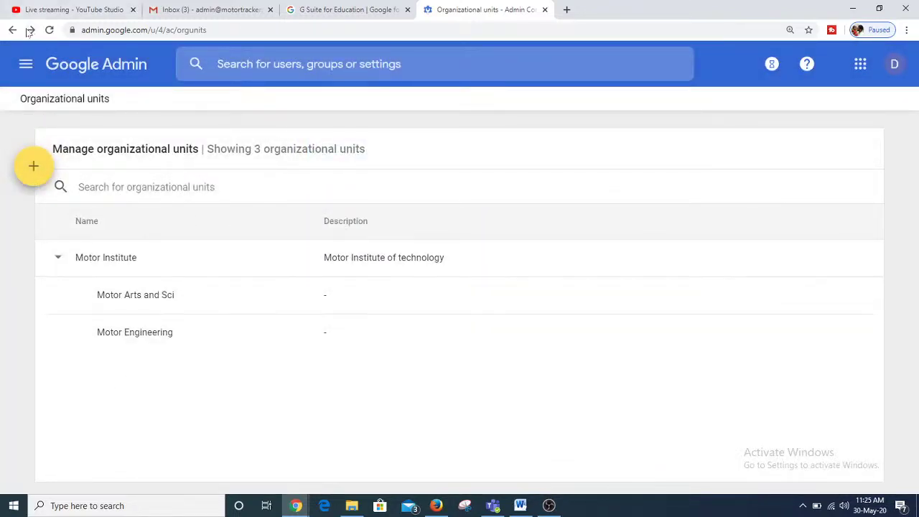
Reload the units list and change Motor Primary School's description to 'Primary school'
click(49, 31)
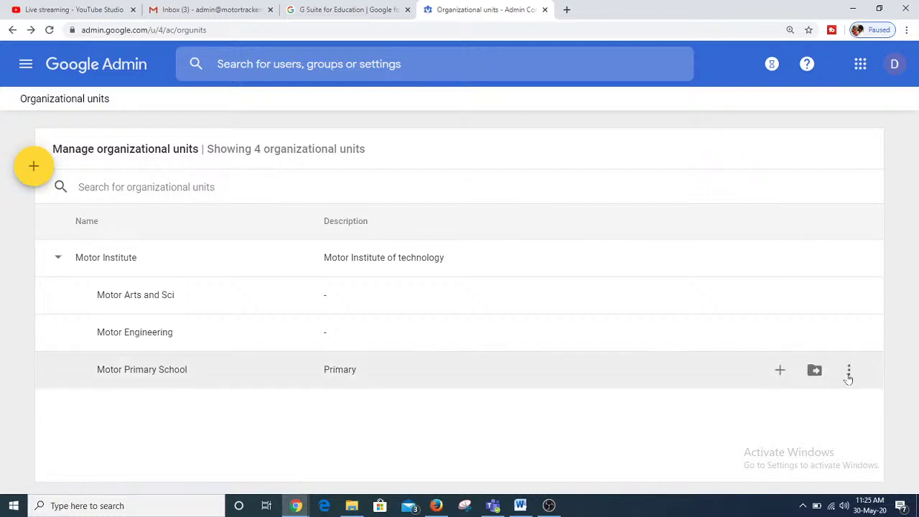
click(848, 372)
click(795, 335)
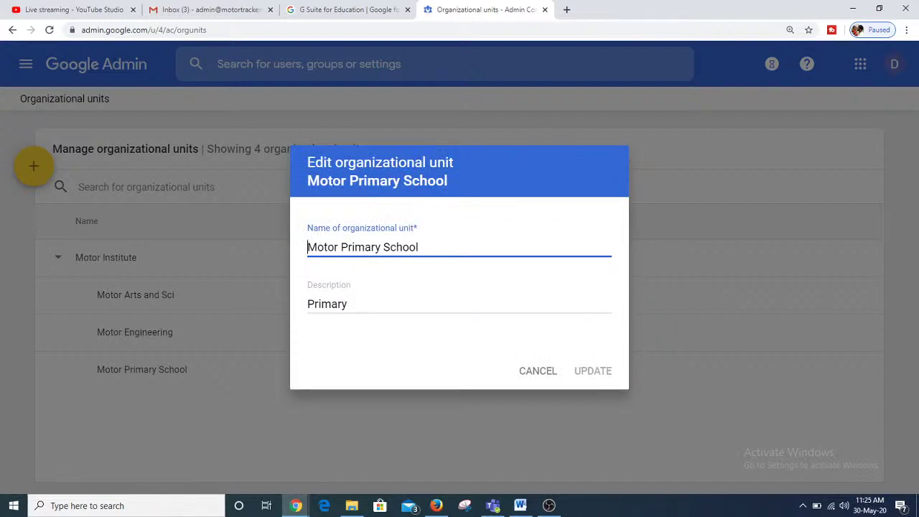
click(348, 304)
text(n)
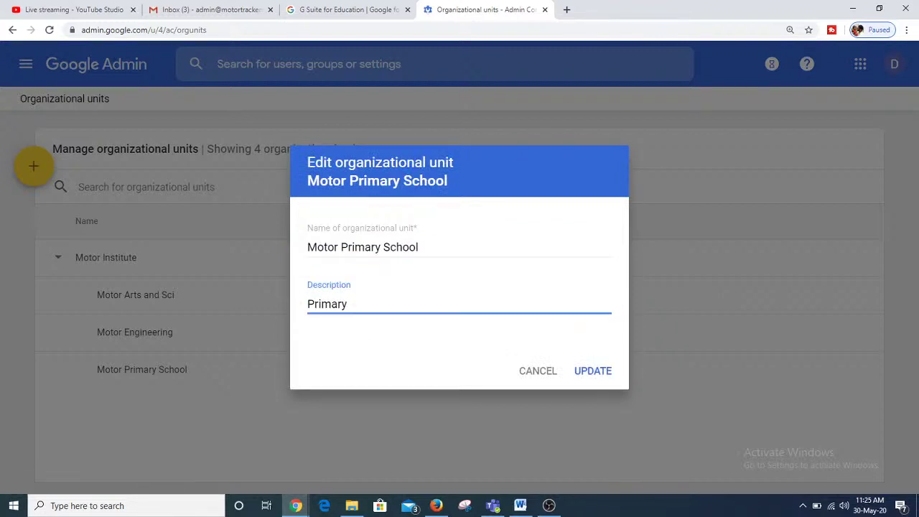
text( school)
click(615, 379)
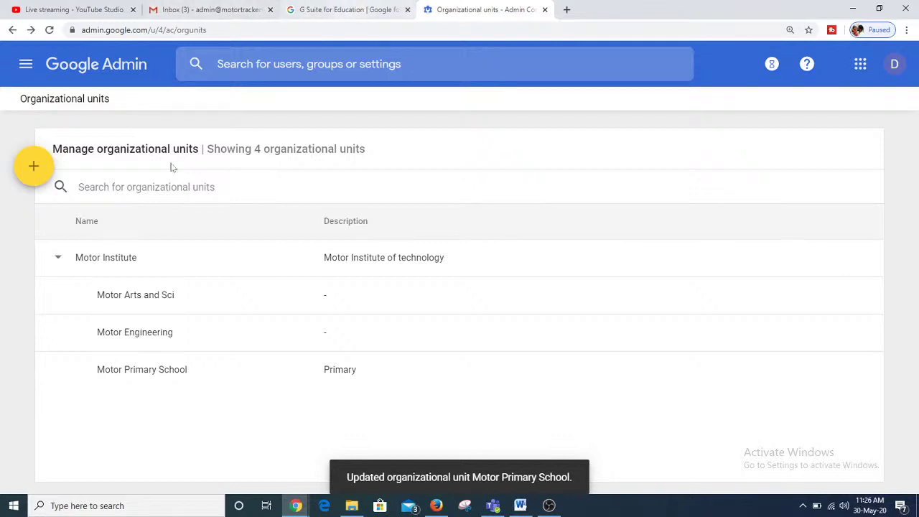
click(13, 64)
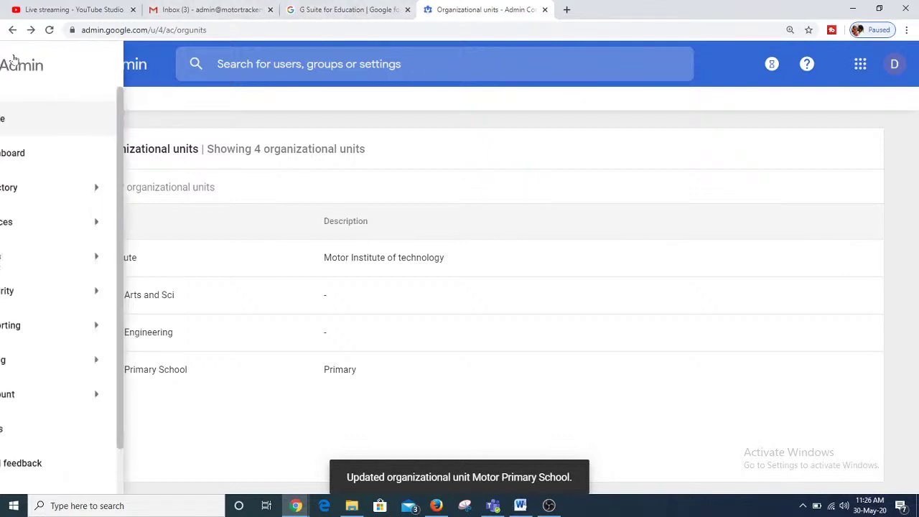
Pass through the Organizational units page and go to the Users list
click(90, 122)
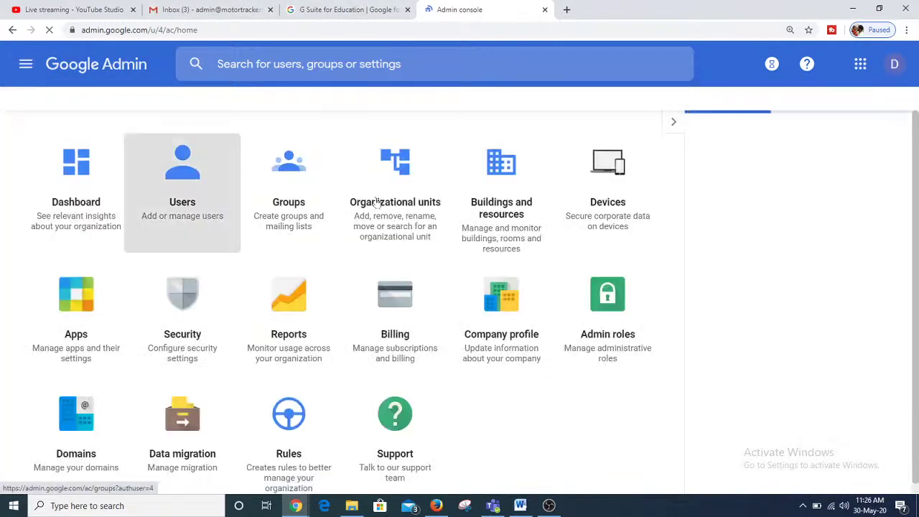
click(393, 234)
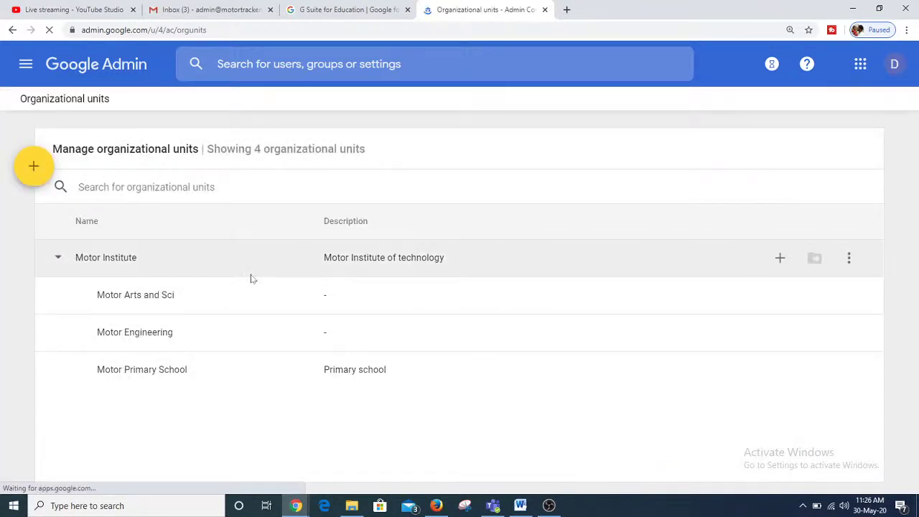
click(26, 64)
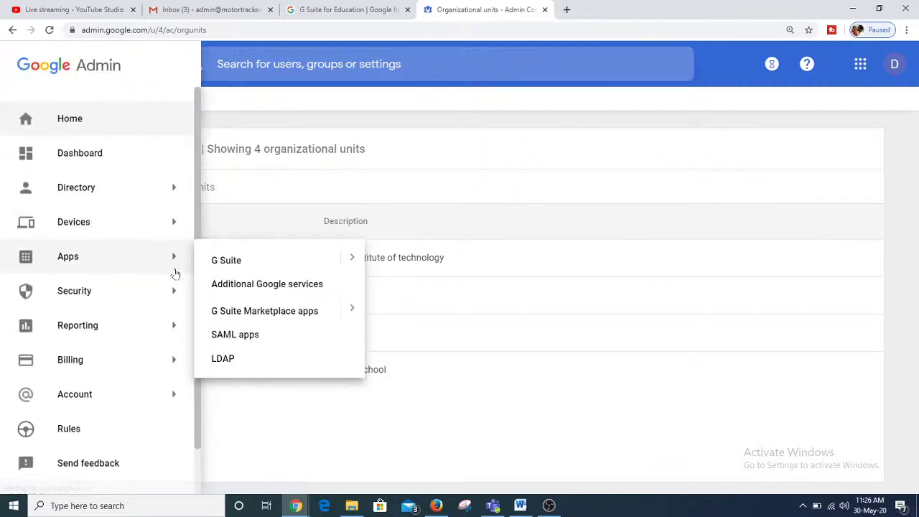
mouse_move(115, 180)
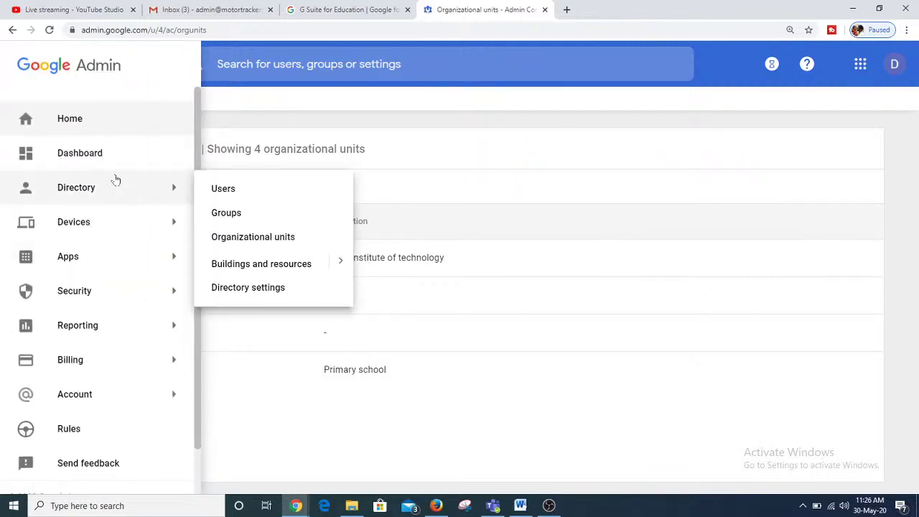
click(249, 190)
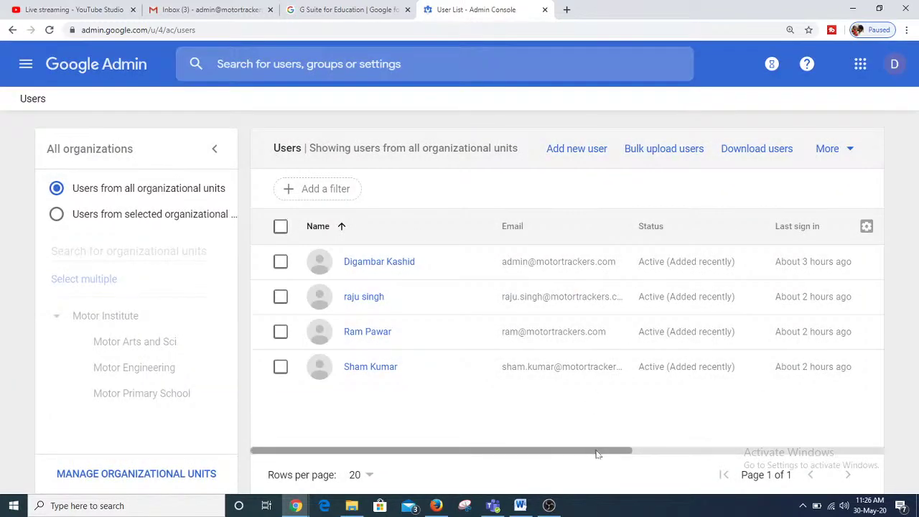
Move the third user in the list to the Motor Arts and Sci unit
mouse_move(597, 451)
mouse_down()
mouse_move(917, 448)
mouse_move(596, 450)
mouse_up()
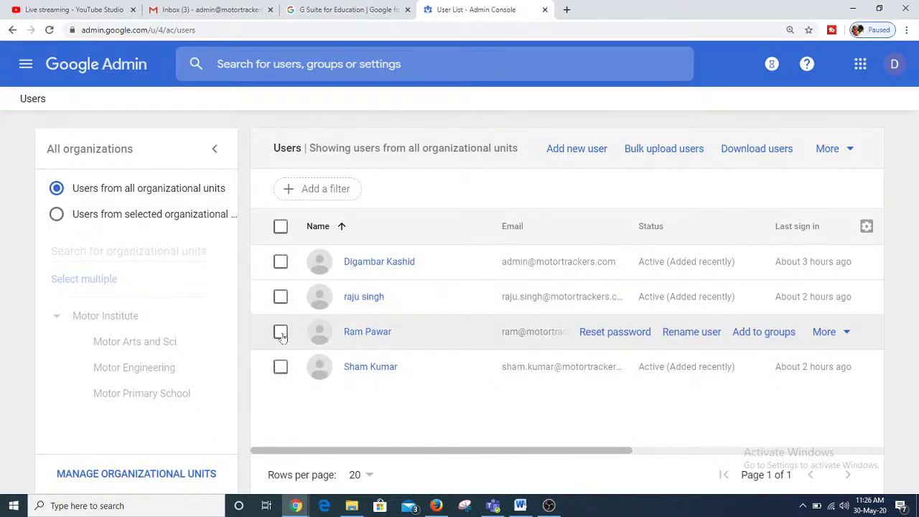
click(280, 332)
click(536, 149)
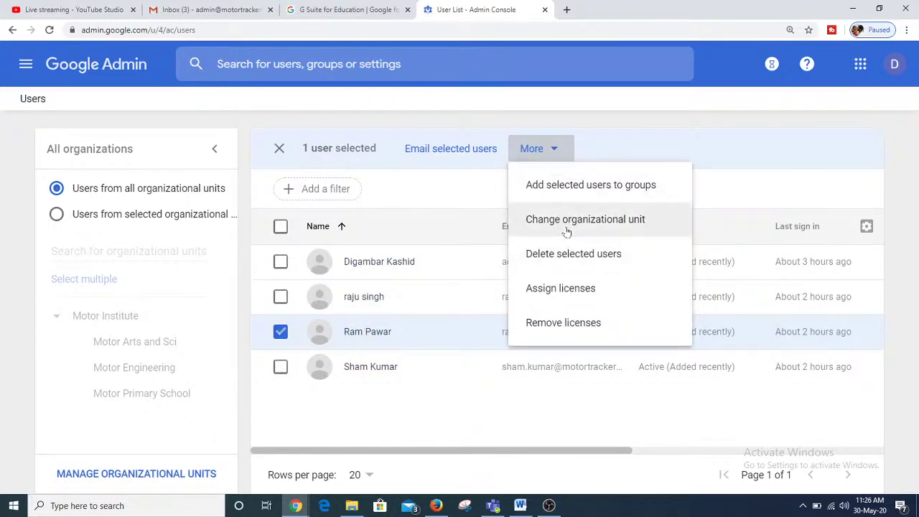
key(Return)
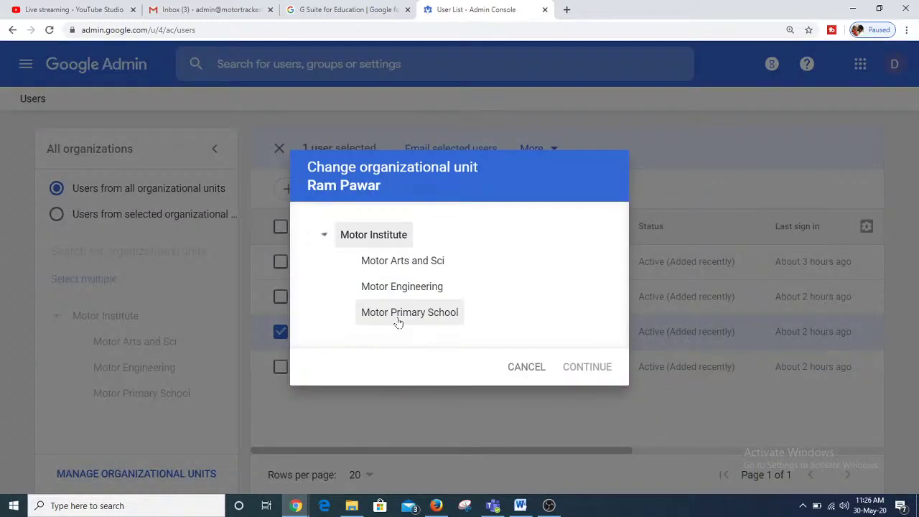
click(390, 262)
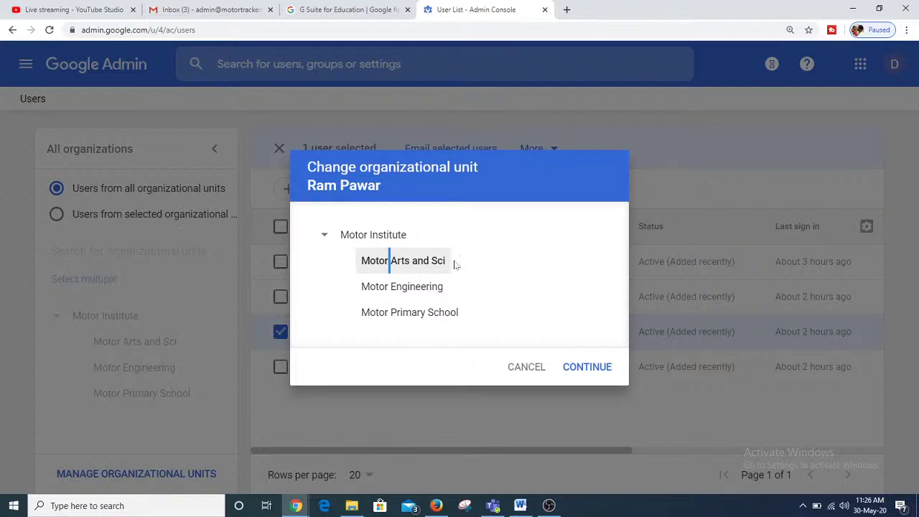
click(596, 371)
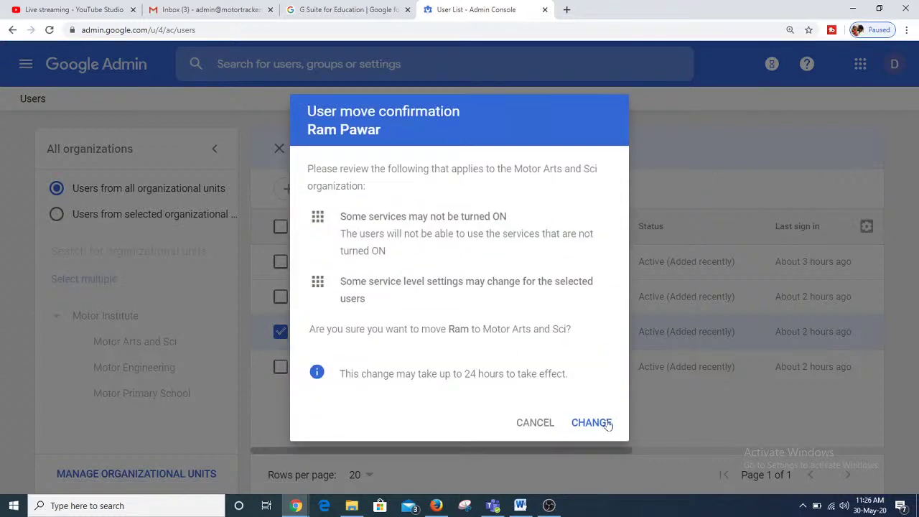
click(606, 423)
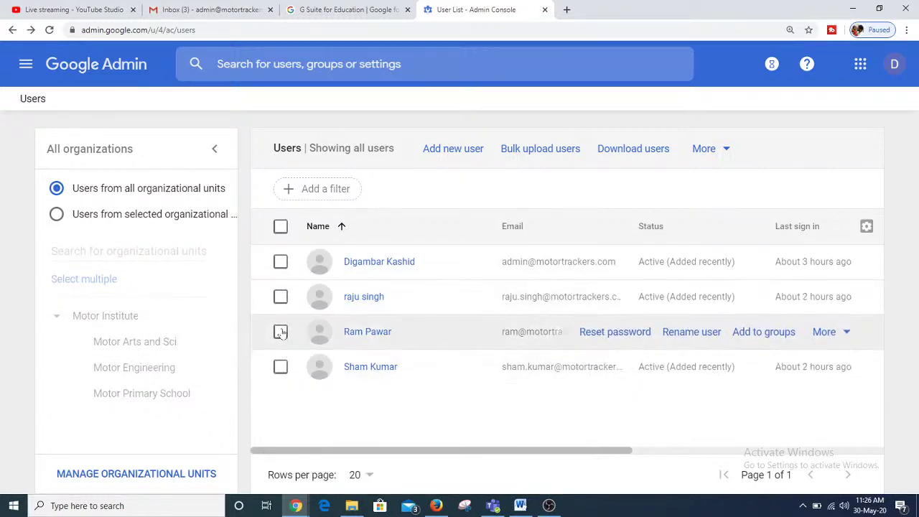
Select the second and last users in the list
click(280, 332)
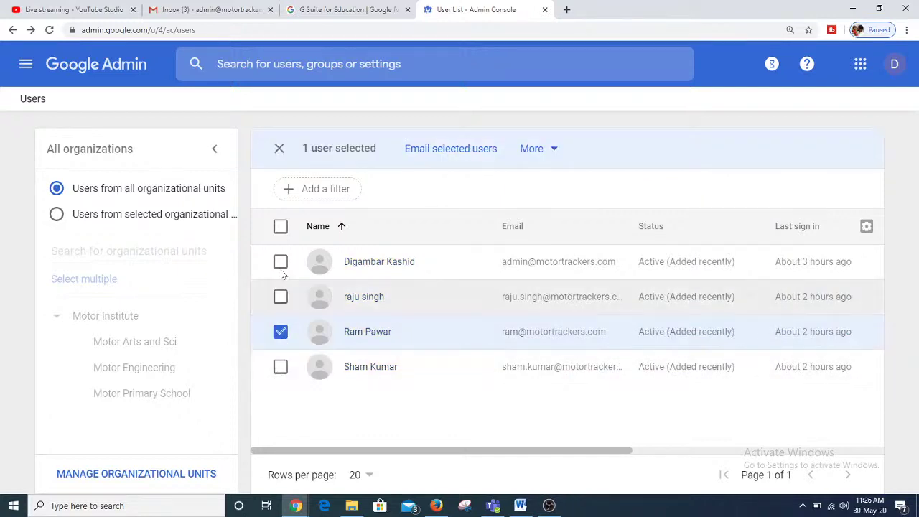
click(281, 367)
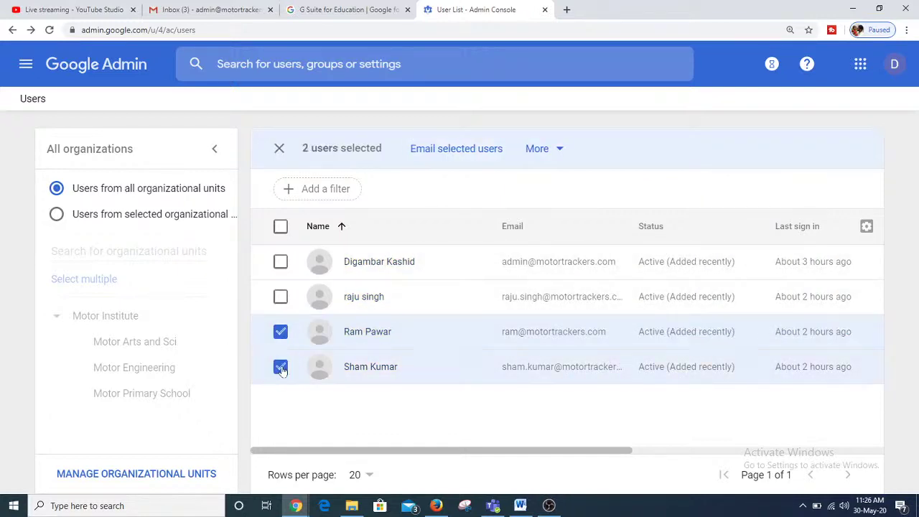
click(280, 296)
click(279, 332)
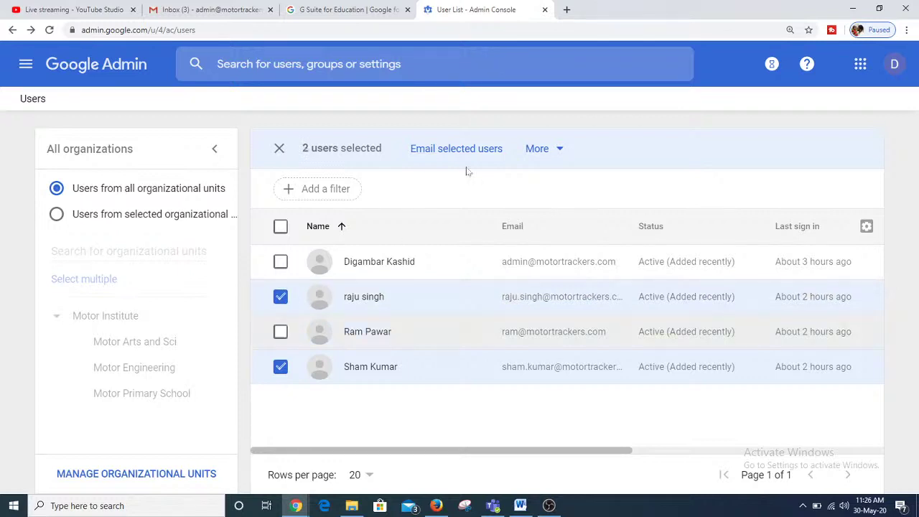
click(542, 148)
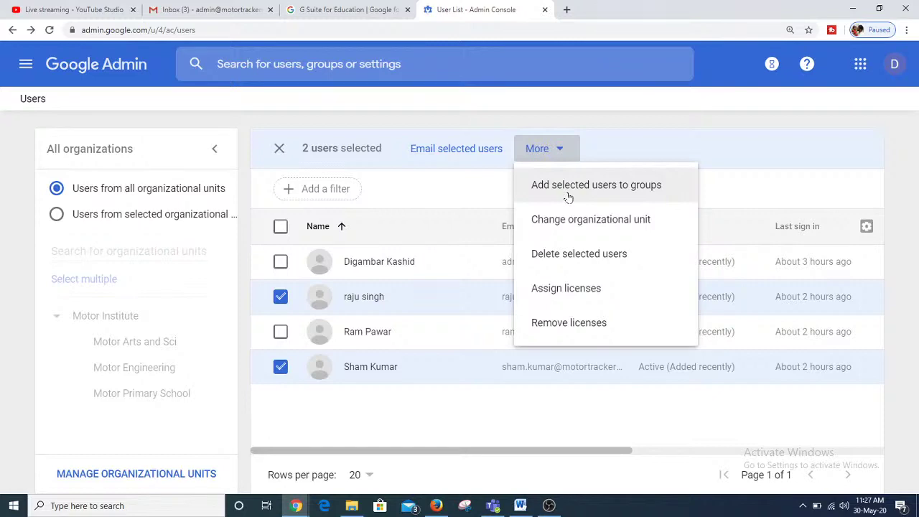
click(567, 197)
click(541, 382)
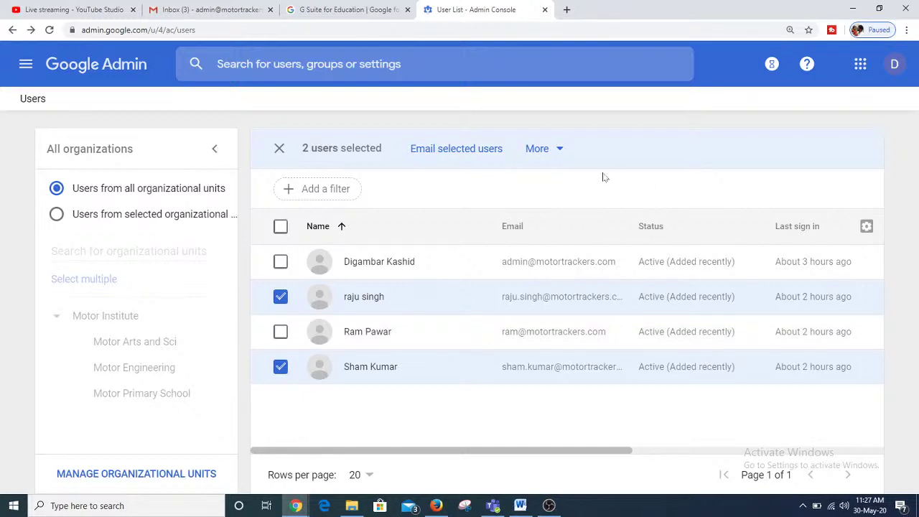
Change both selected users' organizational unit to Motor Arts and Sci
click(560, 149)
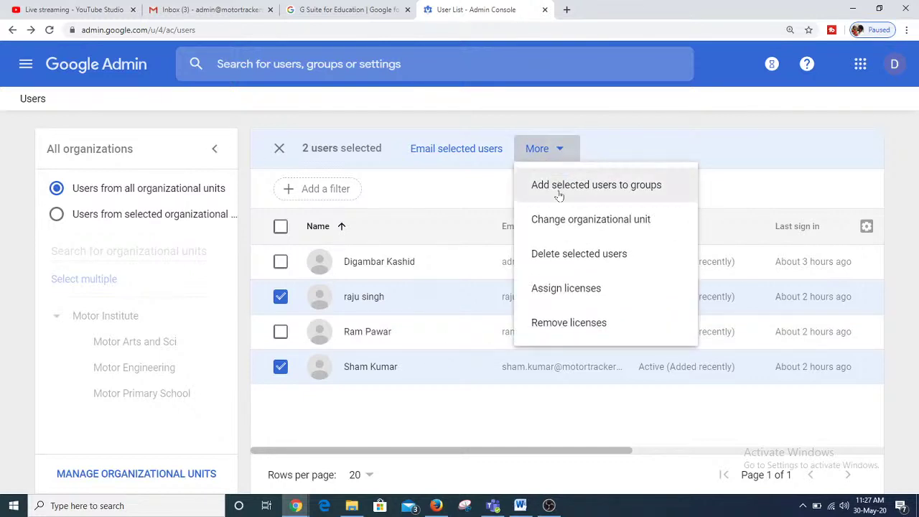
click(559, 224)
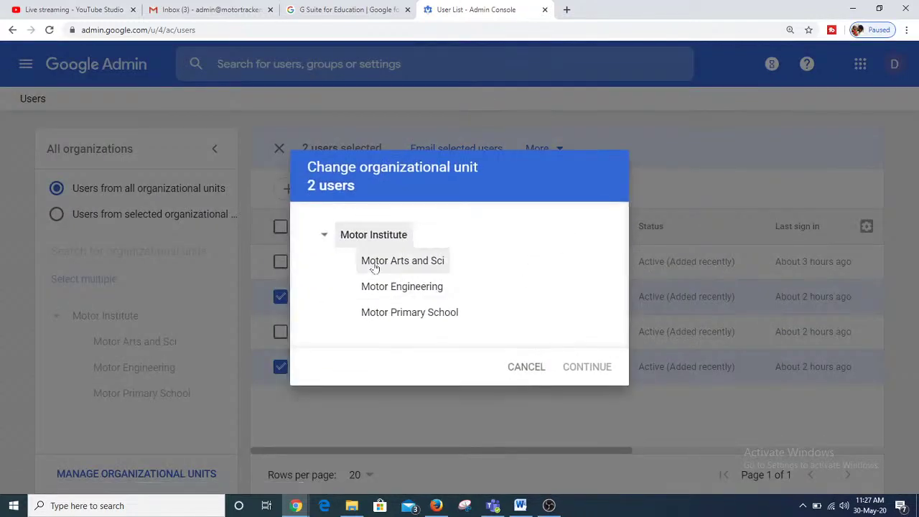
click(440, 264)
click(577, 370)
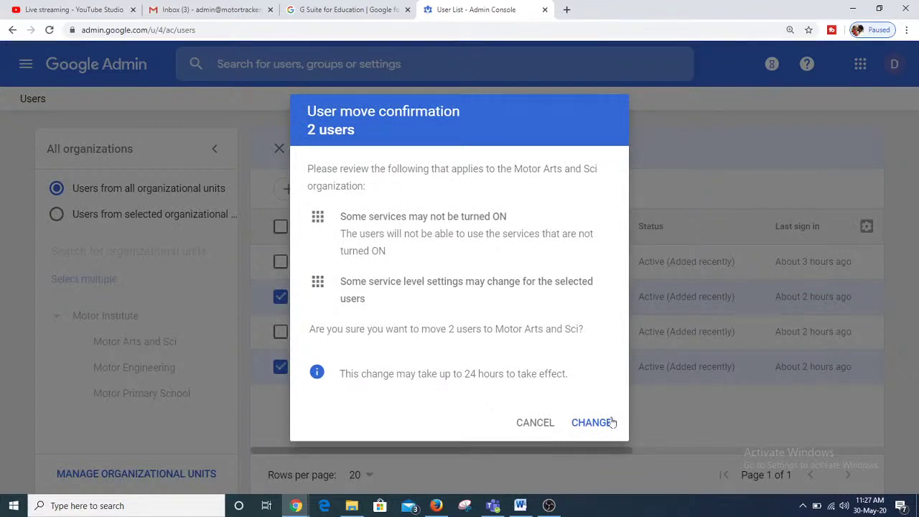
click(588, 423)
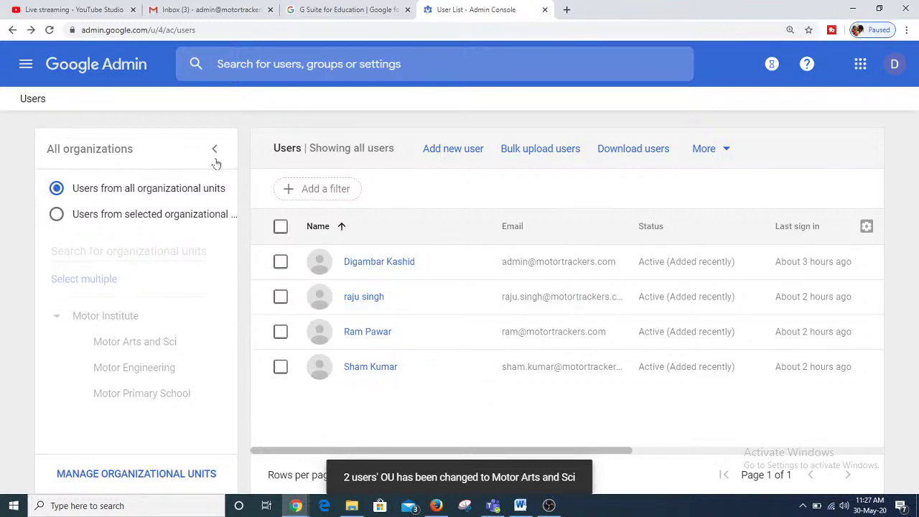
From the admin home, go to Buildings and resources > Resource management and add a resource
click(26, 64)
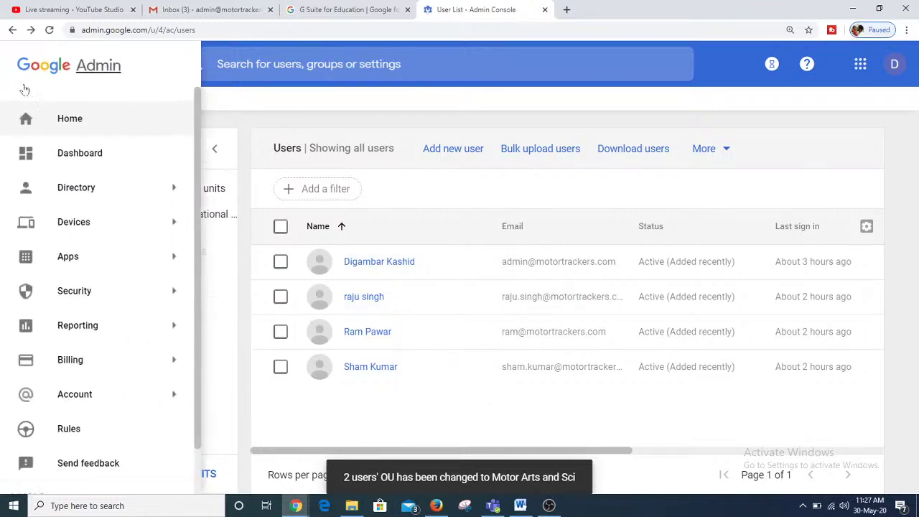
click(67, 117)
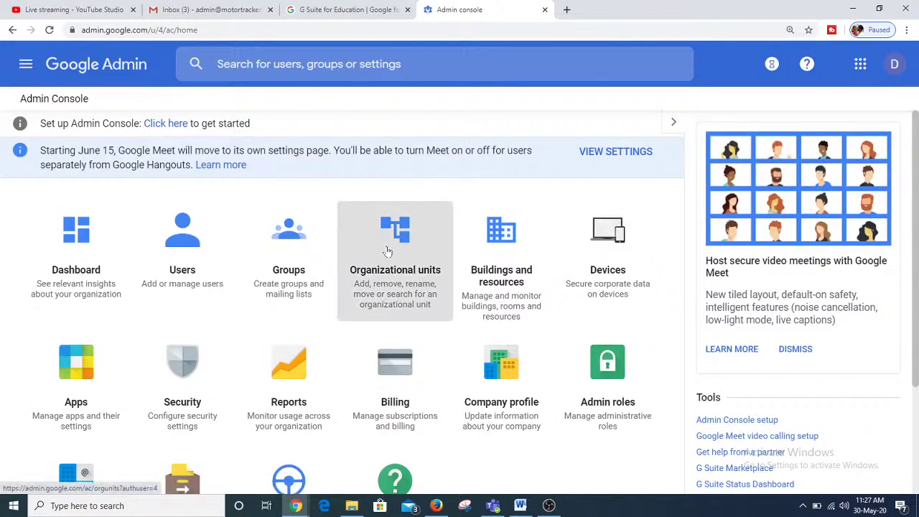
click(498, 250)
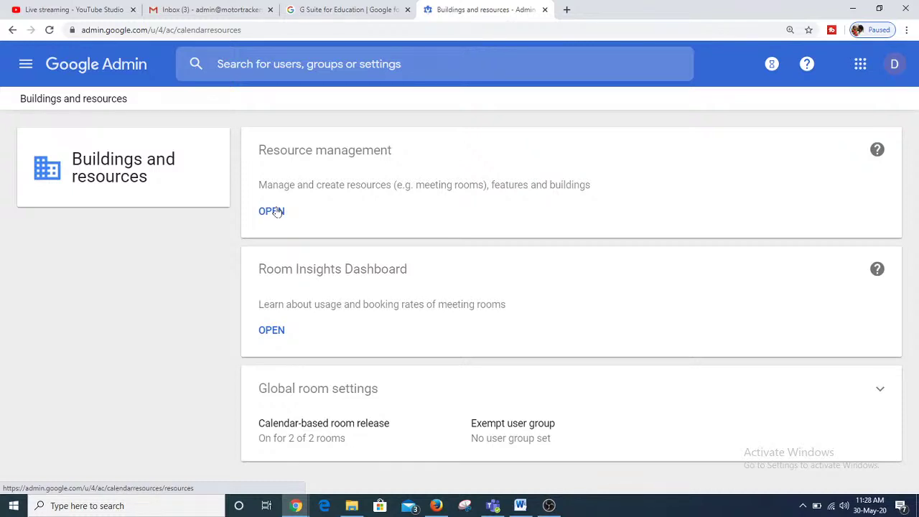
click(273, 211)
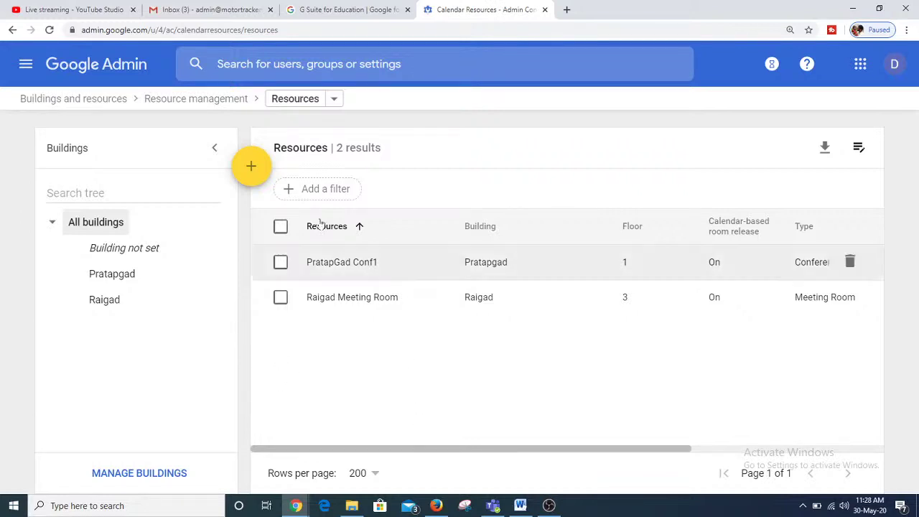
click(248, 167)
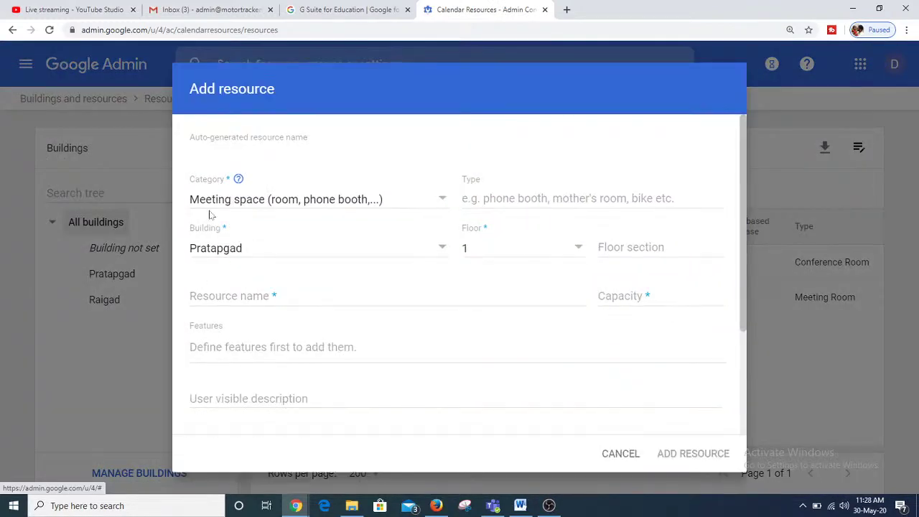
Set category Meeting space, type Meeting Room12, building Raigad and floor 4
click(350, 207)
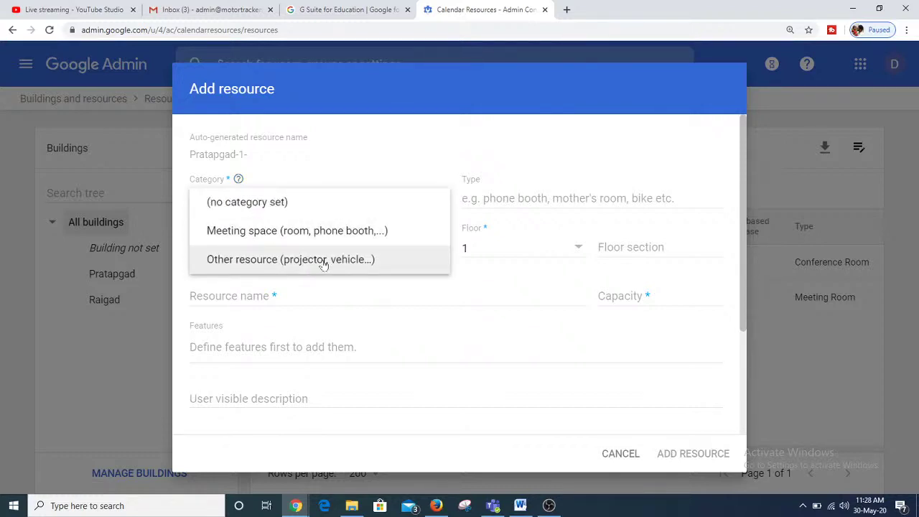
click(318, 230)
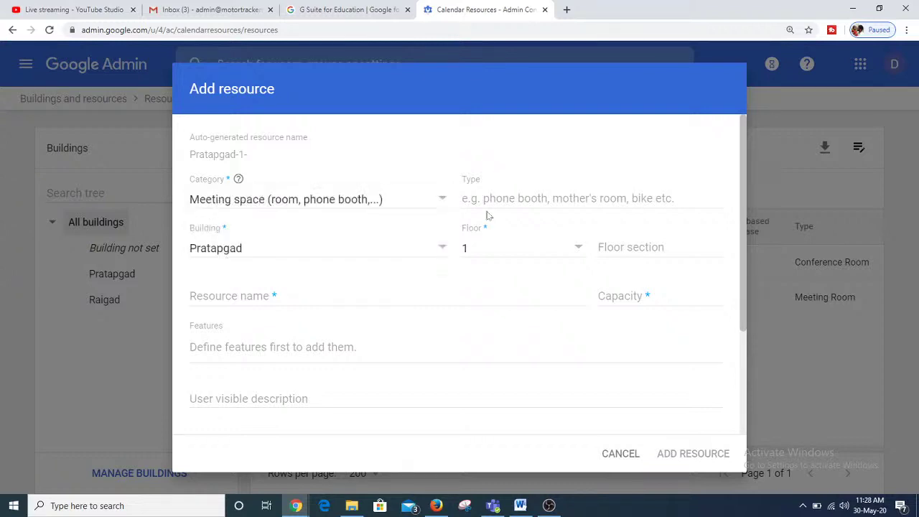
click(489, 213)
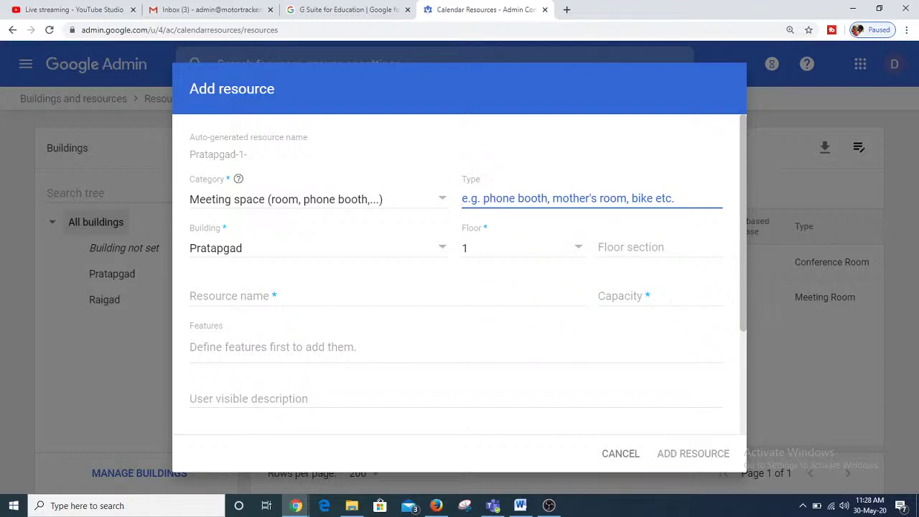
text(Meet)
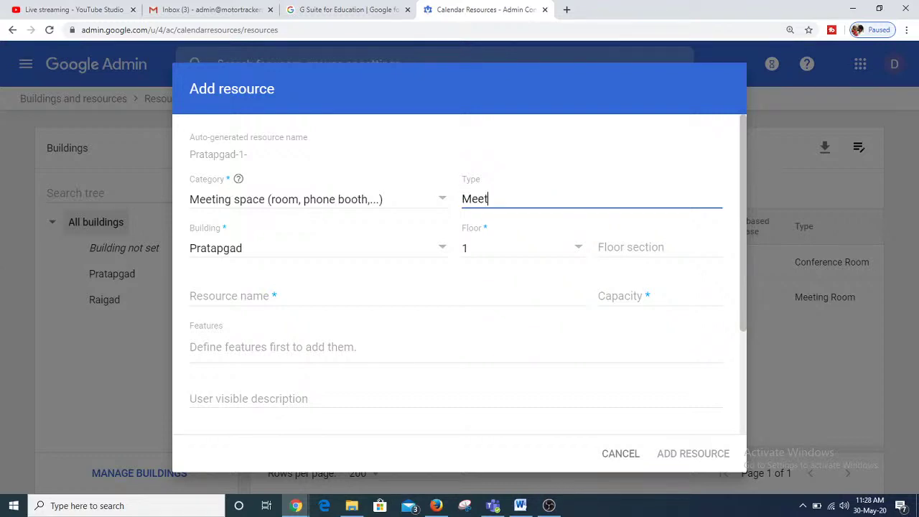
text(ing Room12)
click(484, 249)
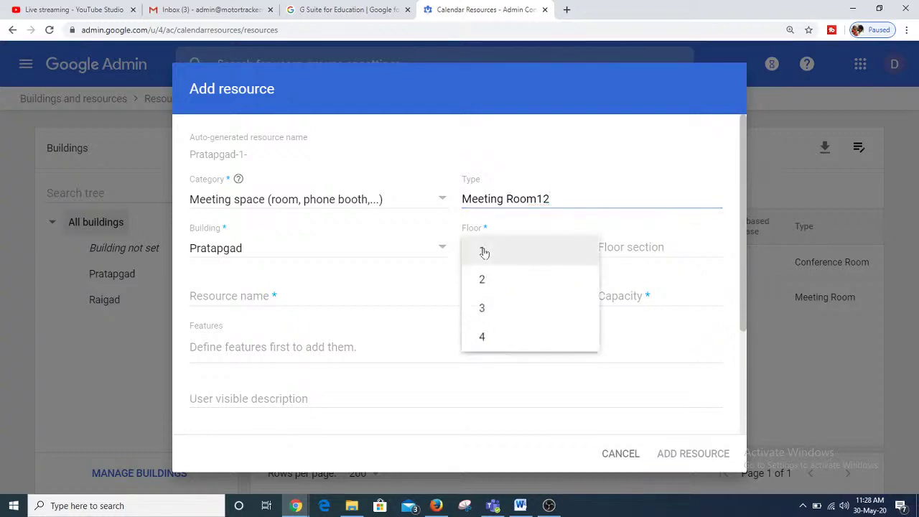
click(356, 246)
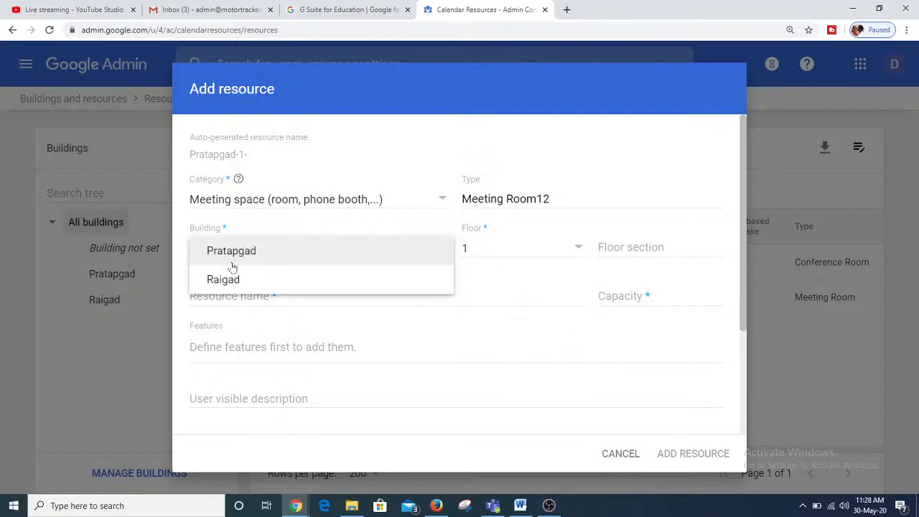
click(228, 280)
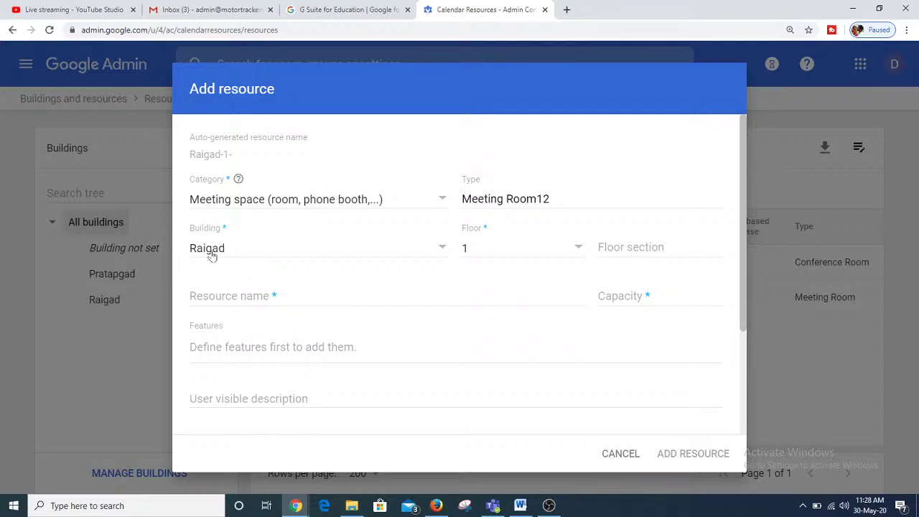
click(509, 255)
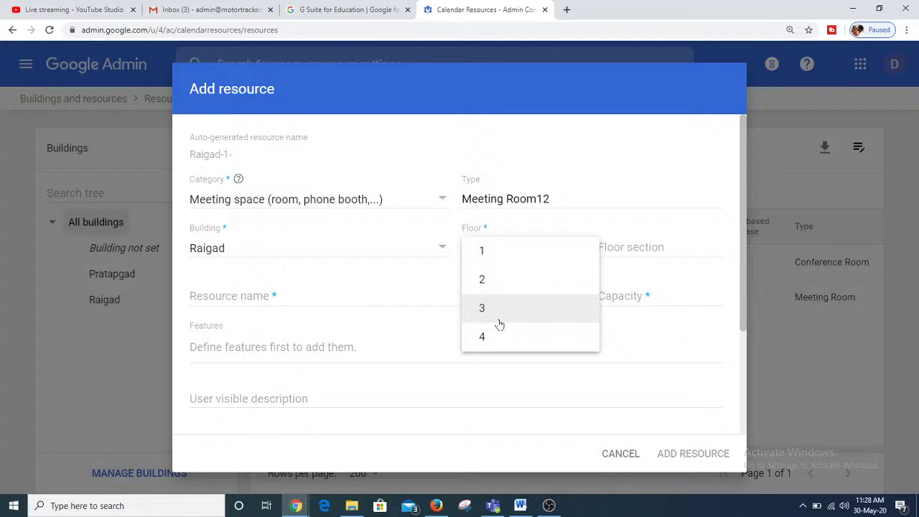
click(495, 337)
Name the resource 'Meeting Room 12' with capacity 120
key(Tab)
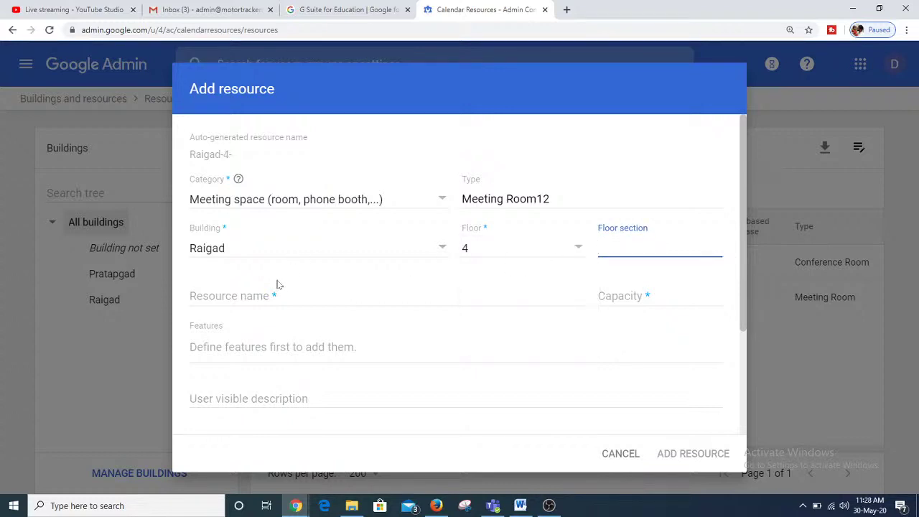
click(240, 300)
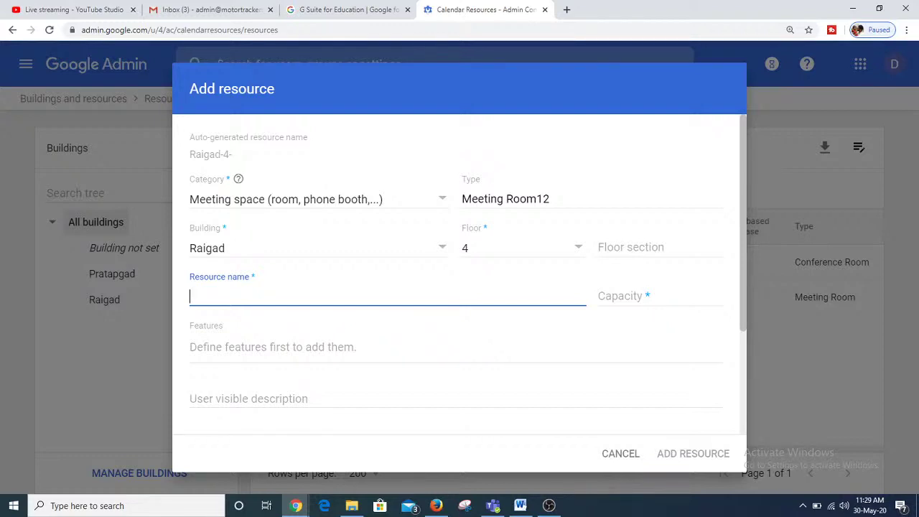
text(Mr)
text(eeting R)
text(oom )
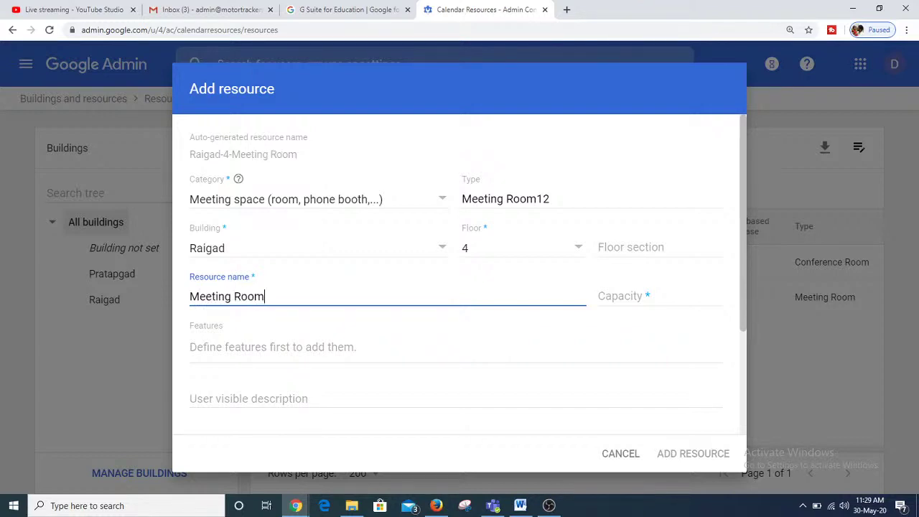
text(12)
click(711, 296)
text(12)
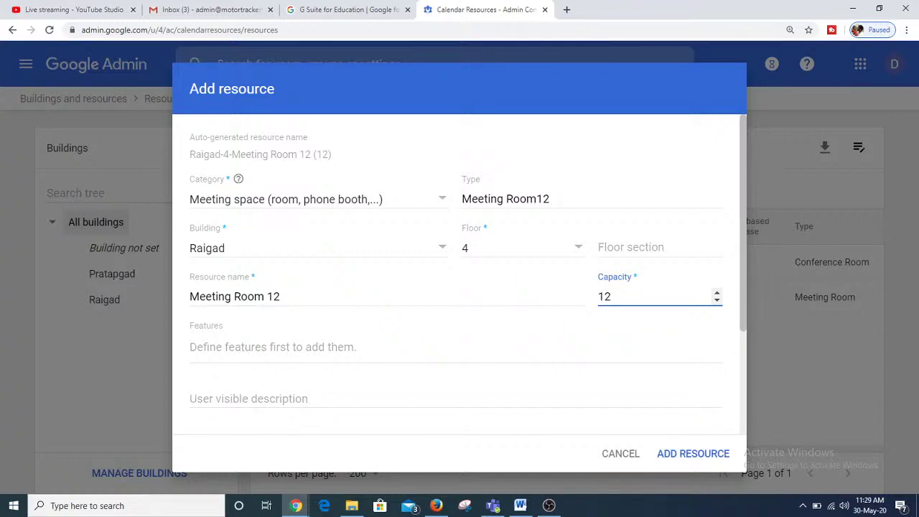
text(0)
click(271, 344)
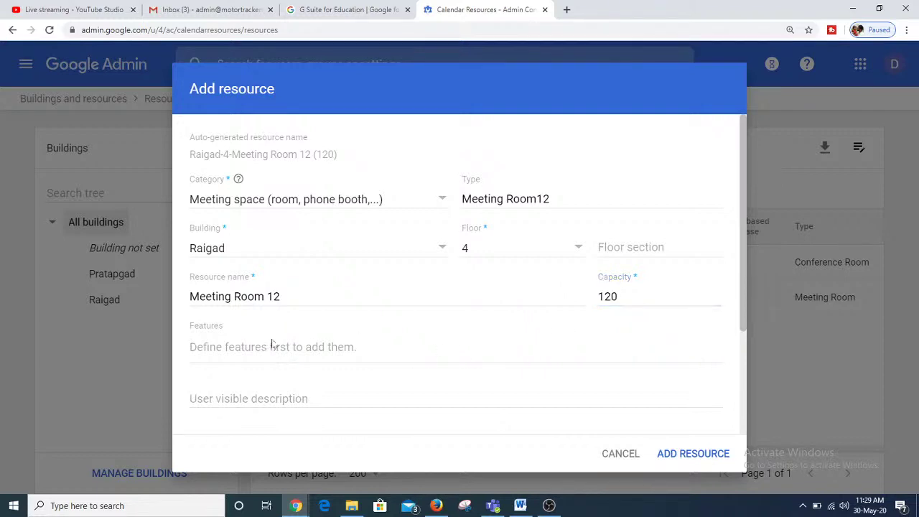
Set the user-visible description to 'Projector, No - Chairs'
scroll(231, 349, down, 2)
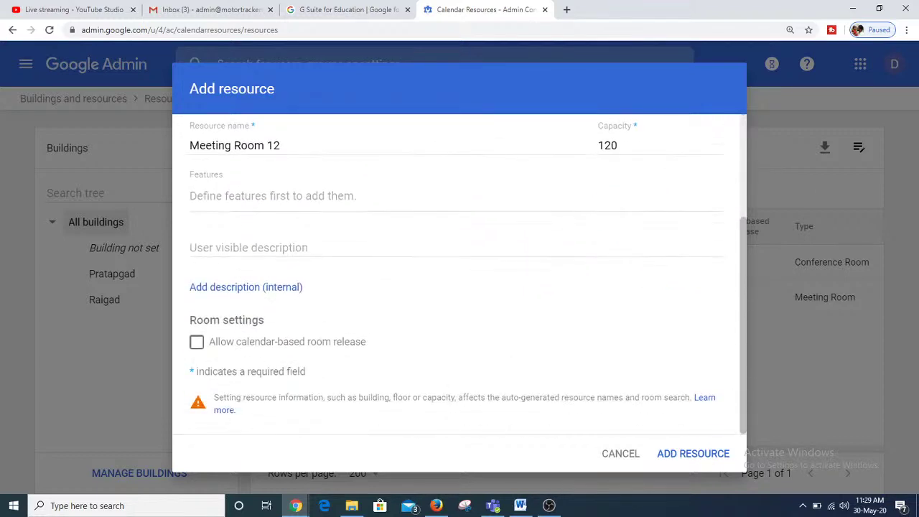
click(229, 248)
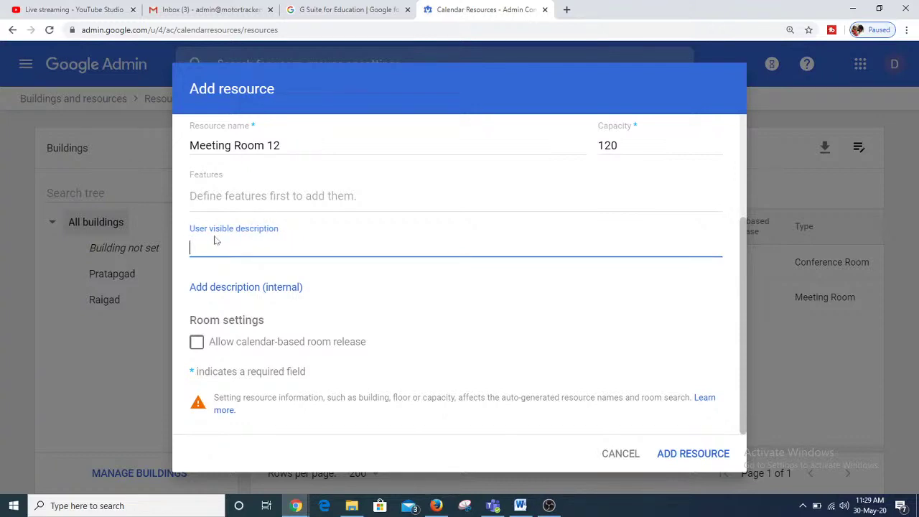
text(Project or, Cha)
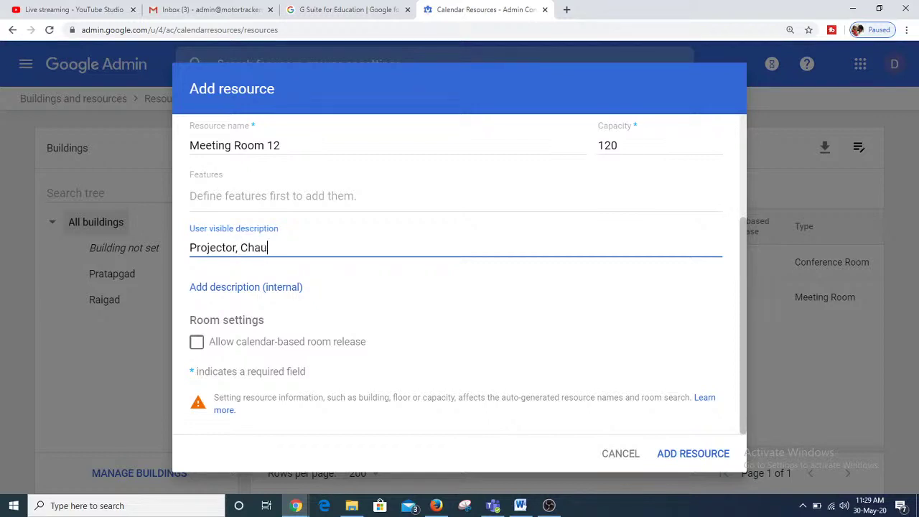
text(irs)
click(350, 288)
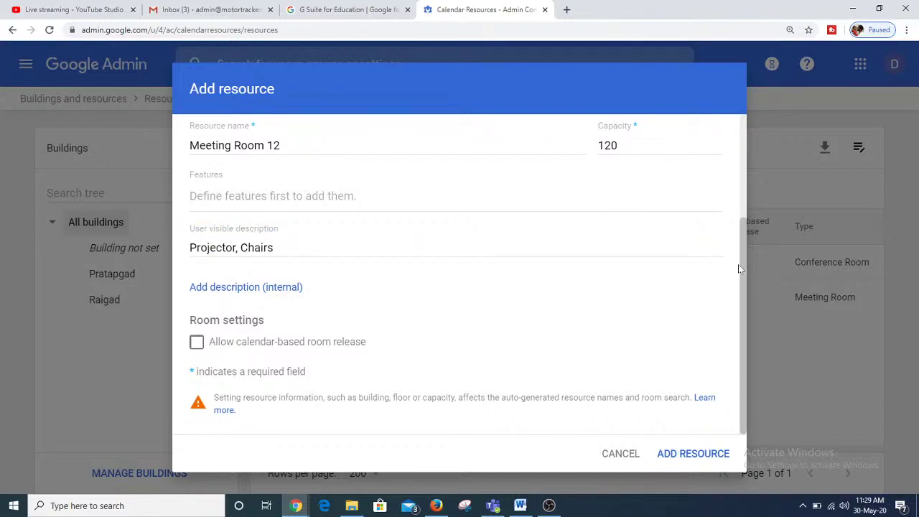
drag(737, 264, 762, 284)
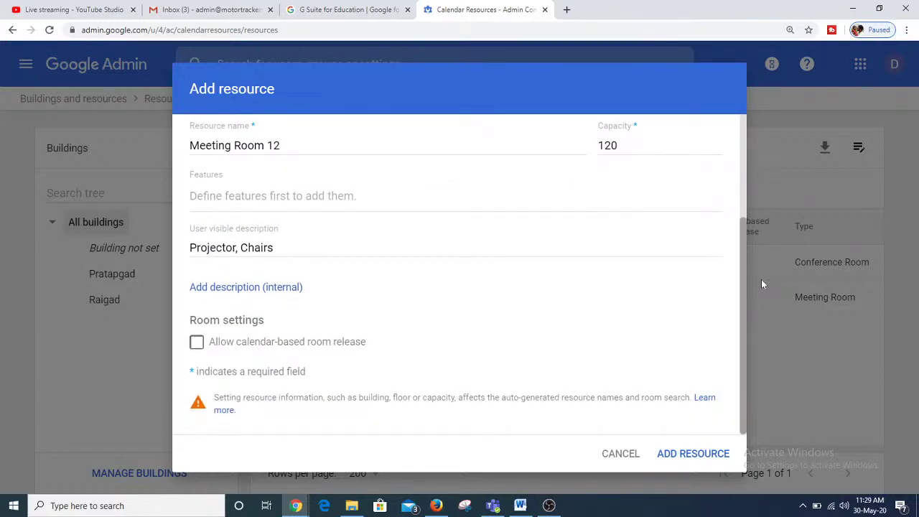
click(459, 249)
click(382, 297)
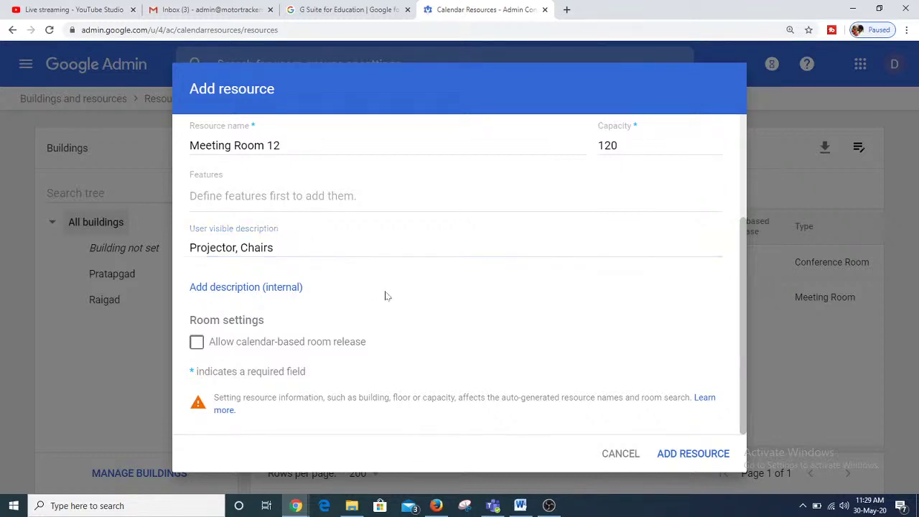
click(279, 251)
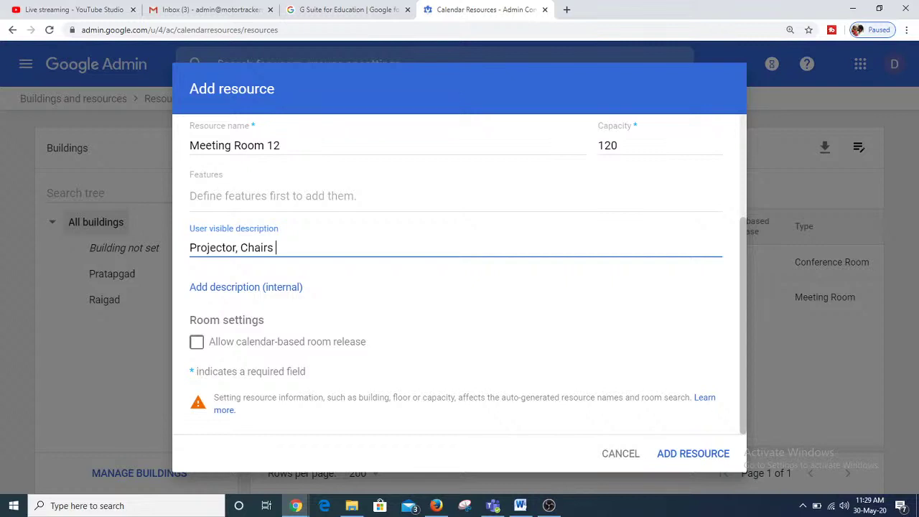
click(240, 247)
text(No-)
key(Left)
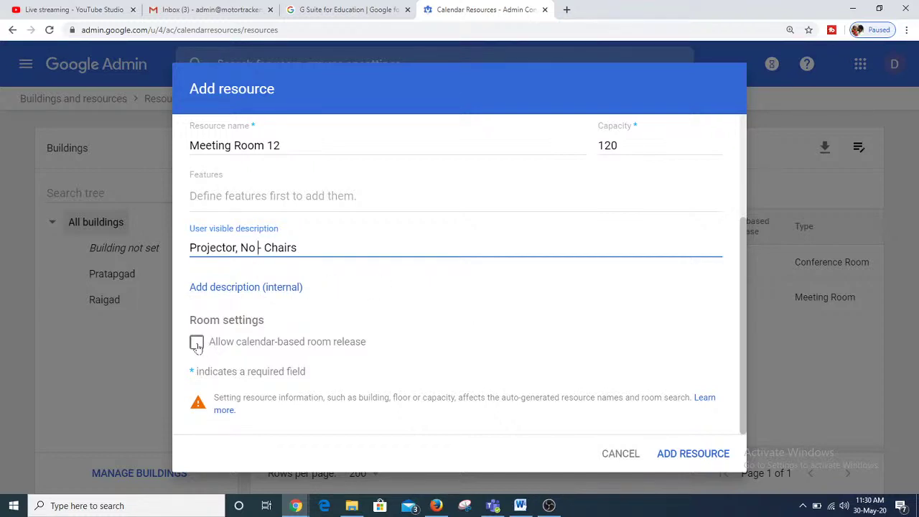
Enable Allow calendar-based room release for Meeting Room 12
click(197, 344)
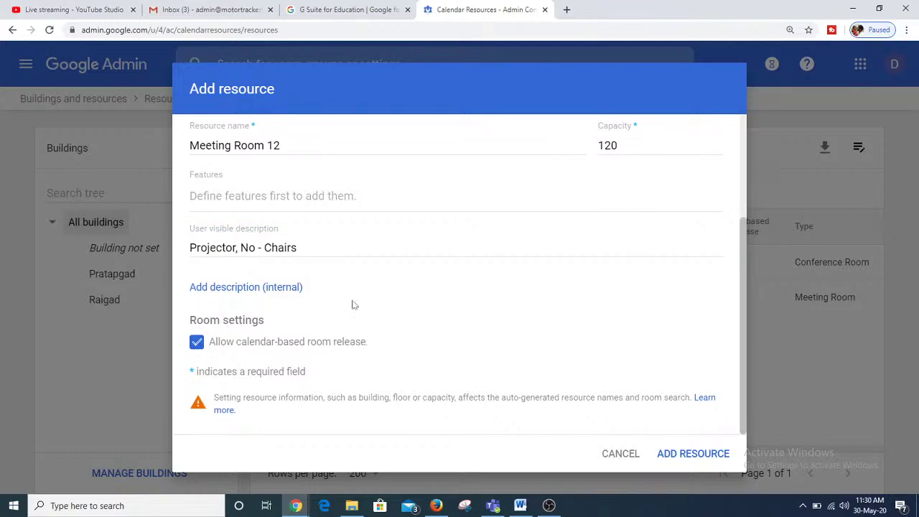
scroll(348, 308, up, 3)
scroll(348, 308, down, 3)
Save Meeting Room 12, view resources without a building, and open building management
click(693, 456)
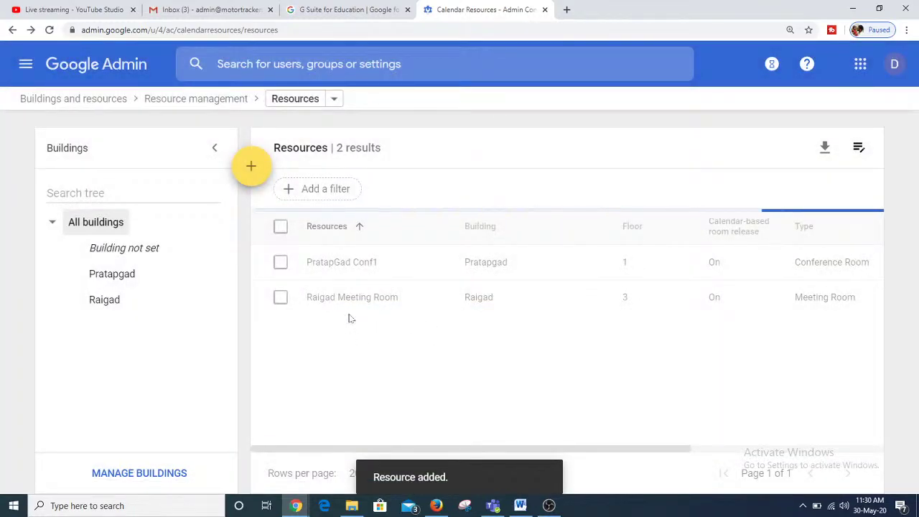
click(128, 253)
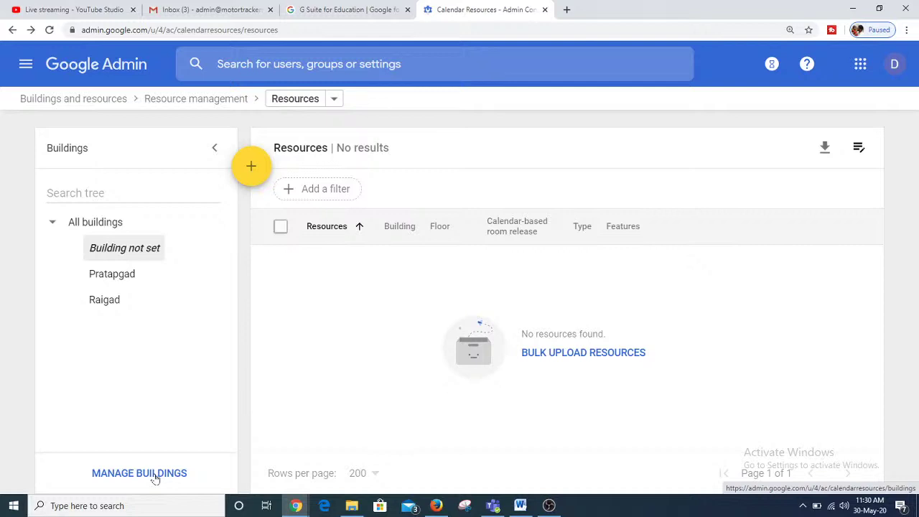
click(140, 473)
Start a new building with ID Bld3 and name Sinhgad
click(35, 166)
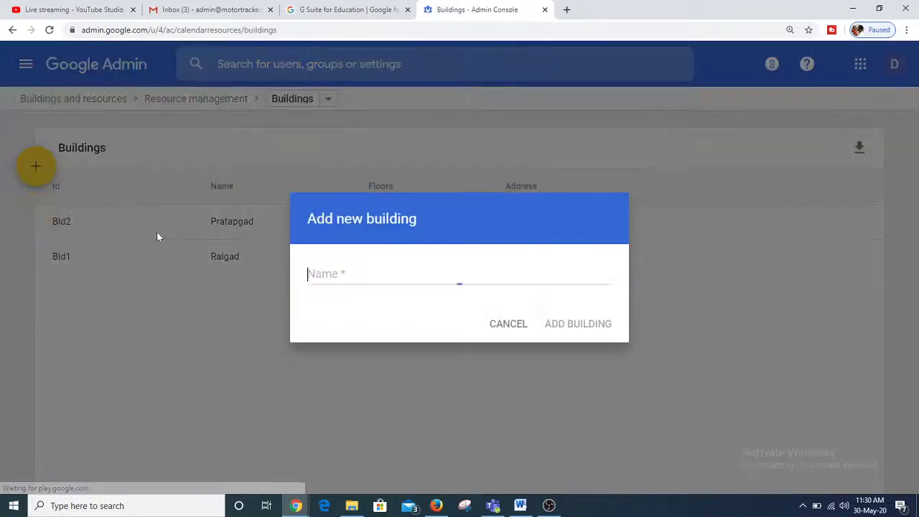
click(351, 181)
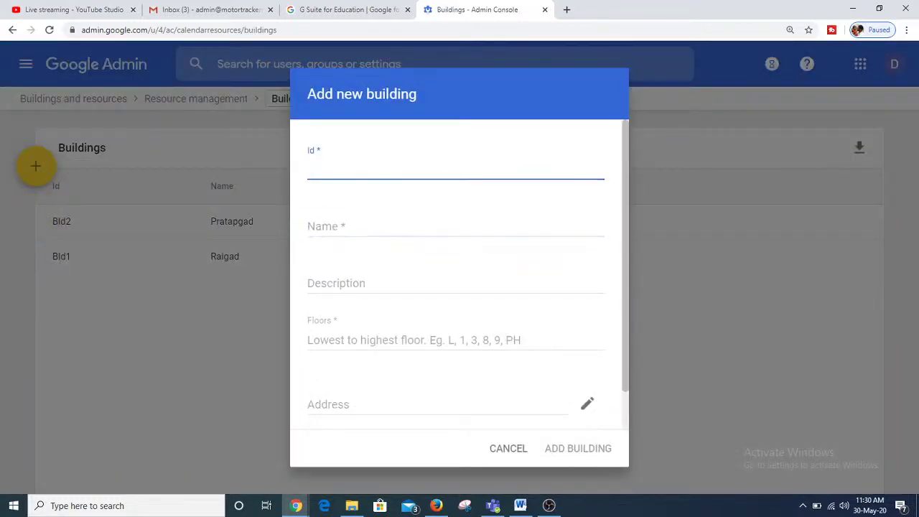
text(Bld3)
key(Tab)
text(Sing)
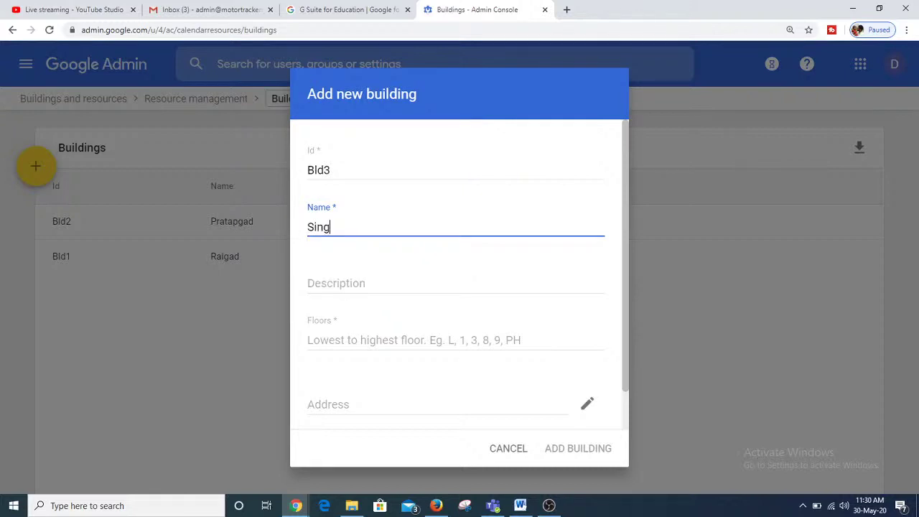
key(BackSpace)
text(hgad)
Set the Sinhgad building to 8 floors and add it
click(341, 267)
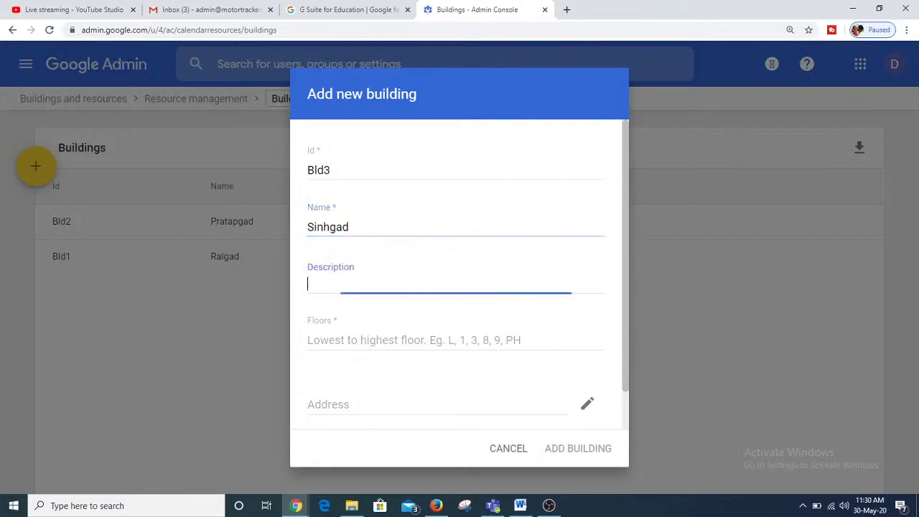
scroll(335, 244, down, 1)
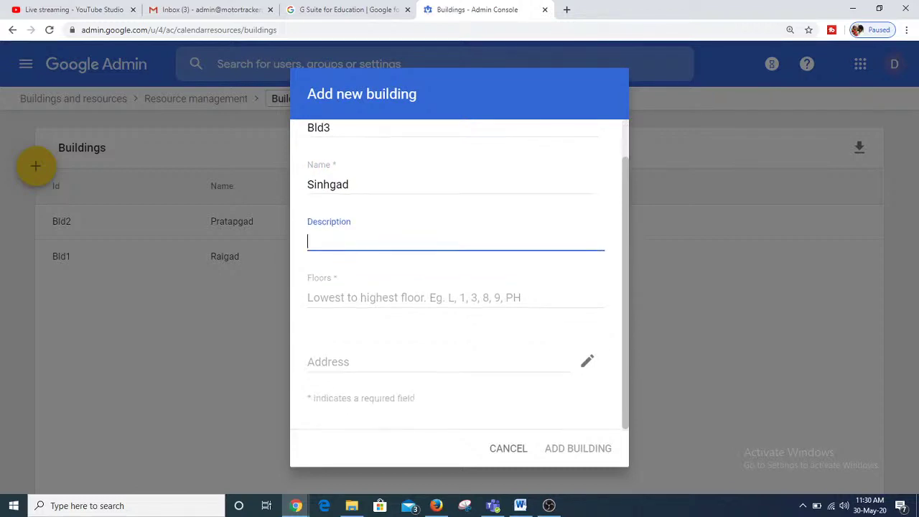
click(414, 297)
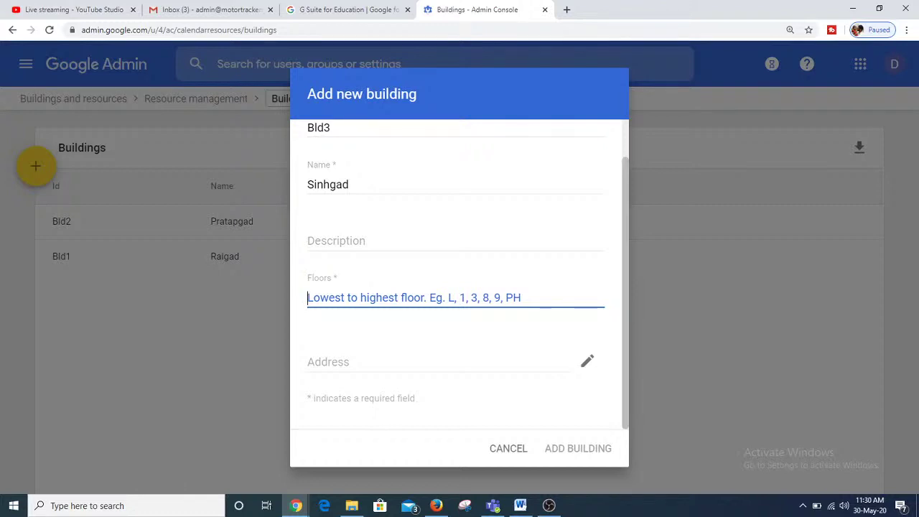
text(4)
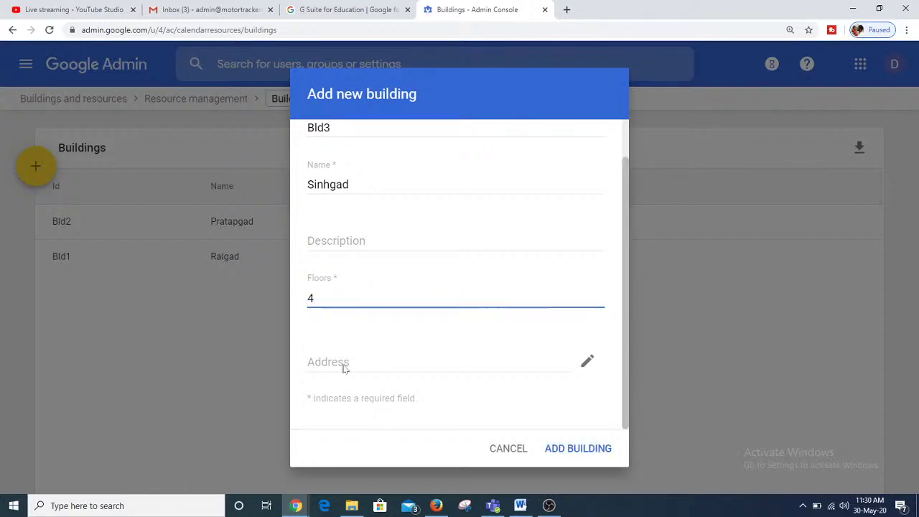
click(345, 368)
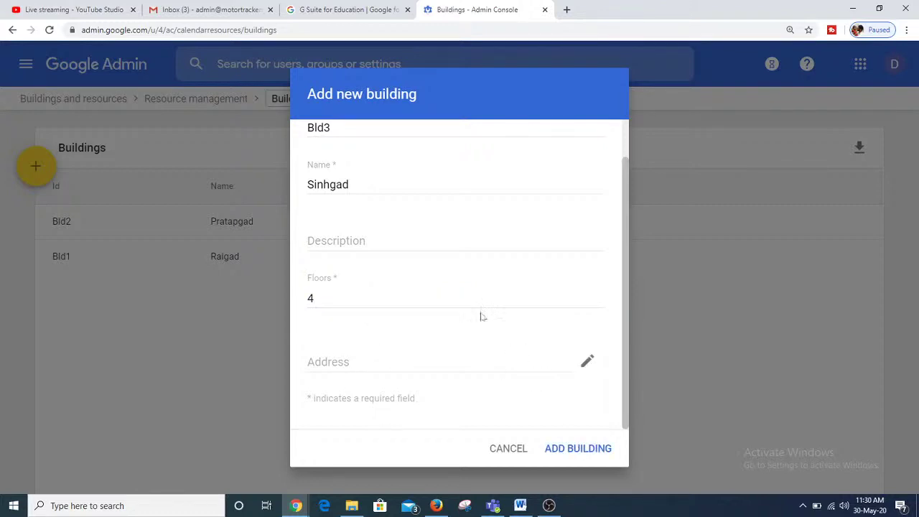
click(418, 310)
key(BackSpace)
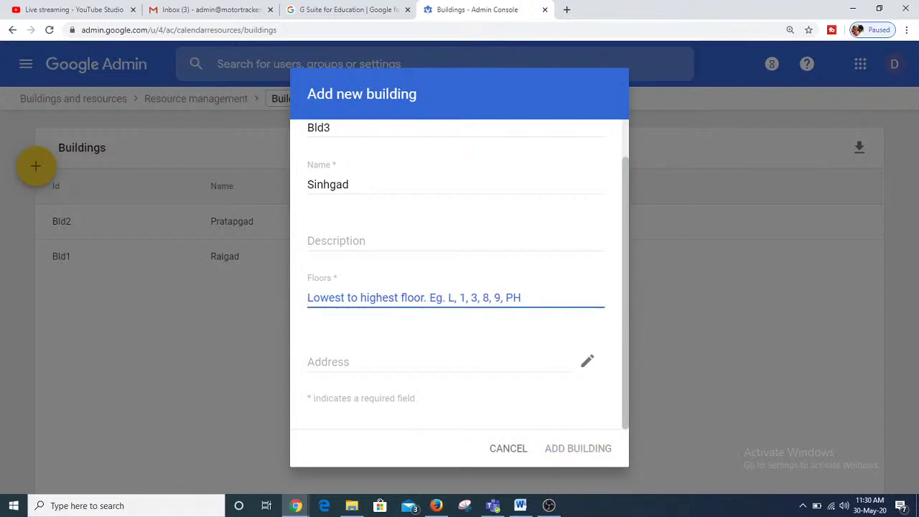
text(8)
click(564, 457)
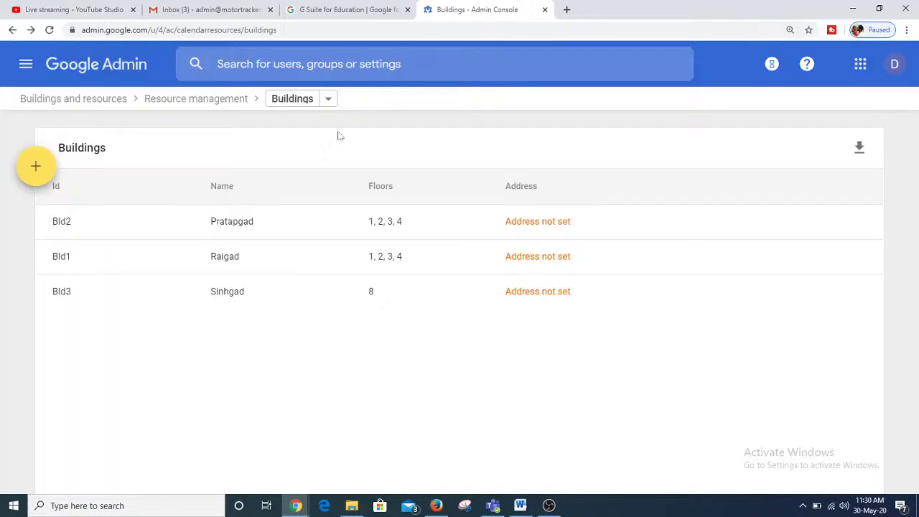
Switch to the Resources list and confirm Sinhgad appears among a new resource's Building choices, without adding one
click(328, 98)
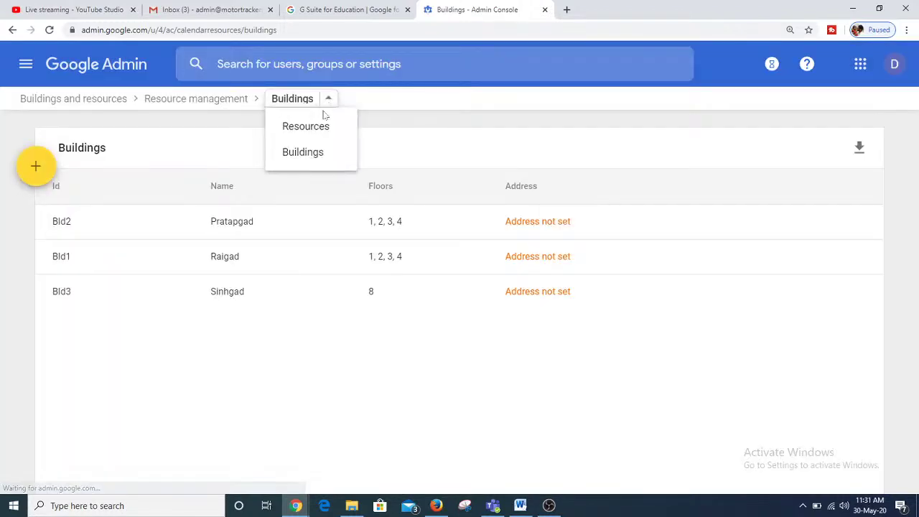
key(Return)
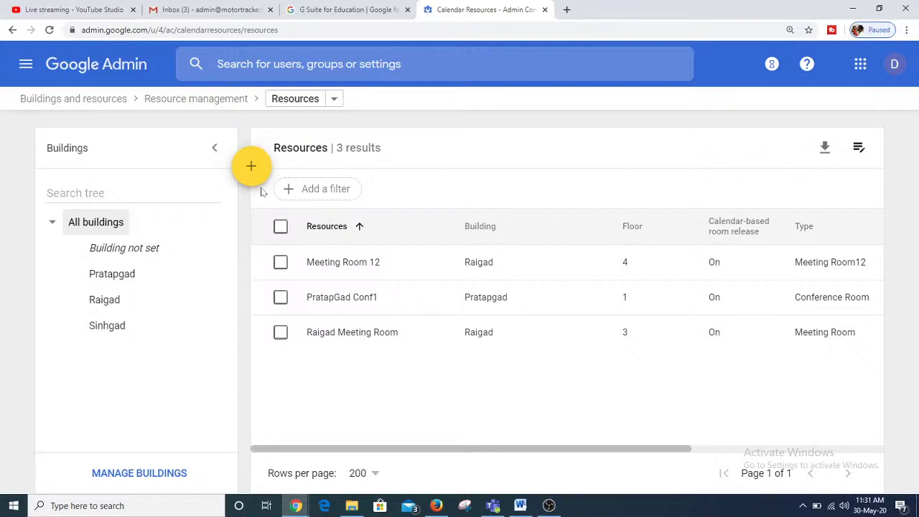
click(251, 165)
click(215, 248)
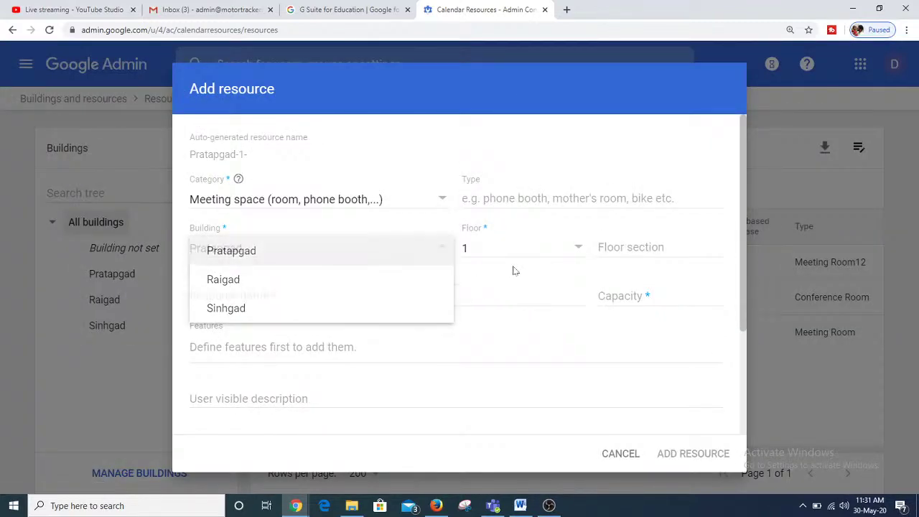
click(514, 271)
click(619, 454)
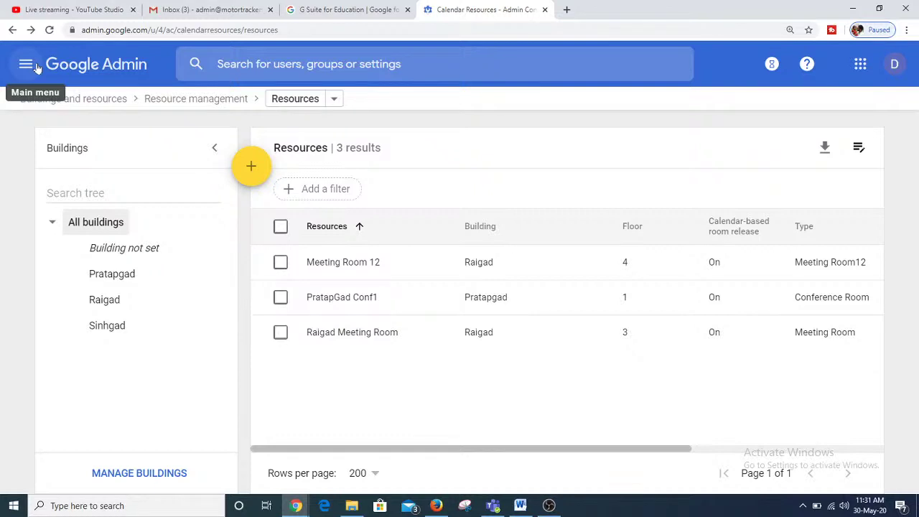
Return to the Admin Console home page via the main menu and open the Devices section
click(26, 65)
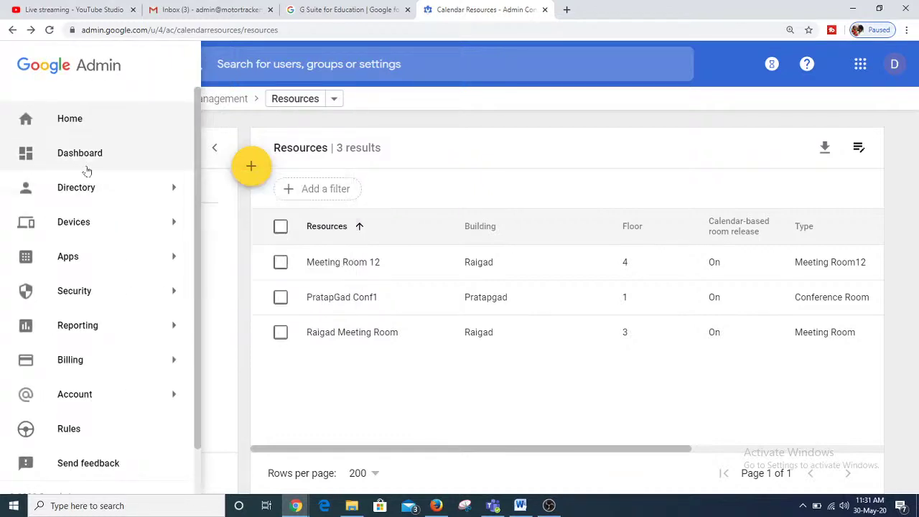
click(75, 129)
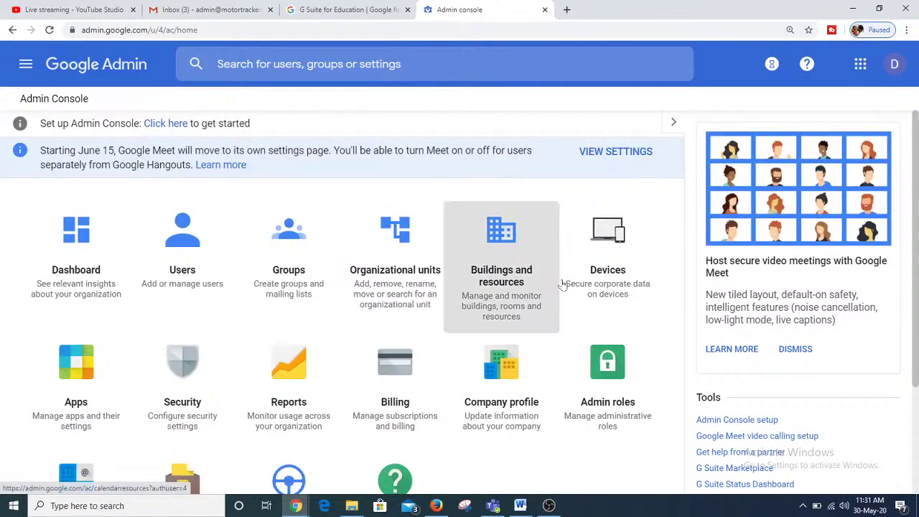
click(587, 244)
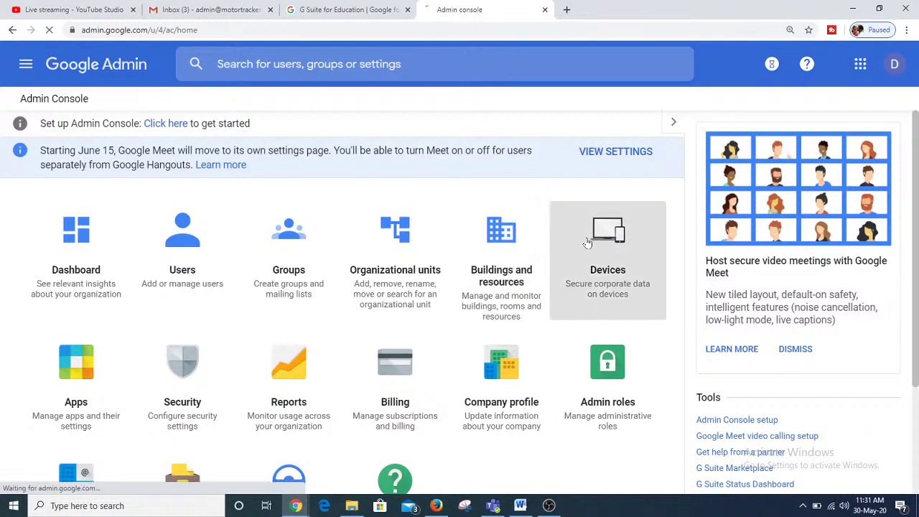
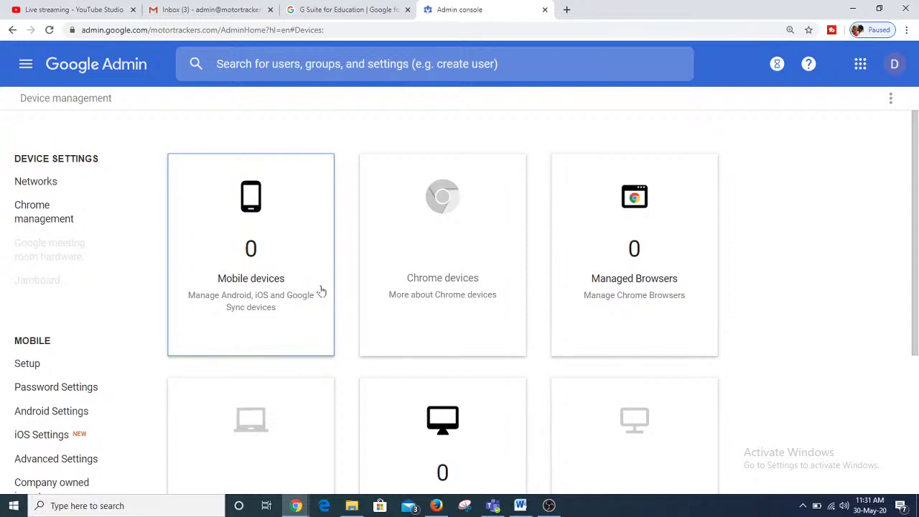
Scroll through the Device management cards and open the Admin console's main menu
scroll(343, 302, down, 2)
scroll(343, 302, down, 2)
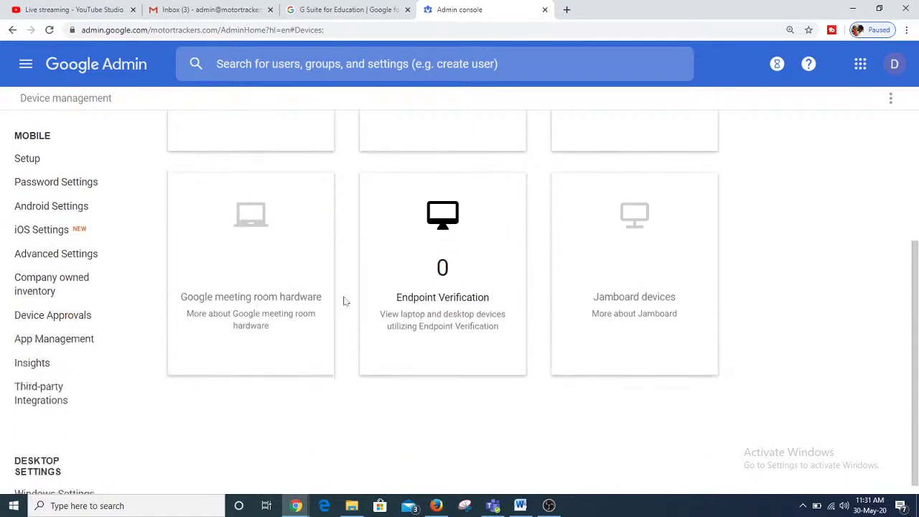
scroll(440, 357, up, 3)
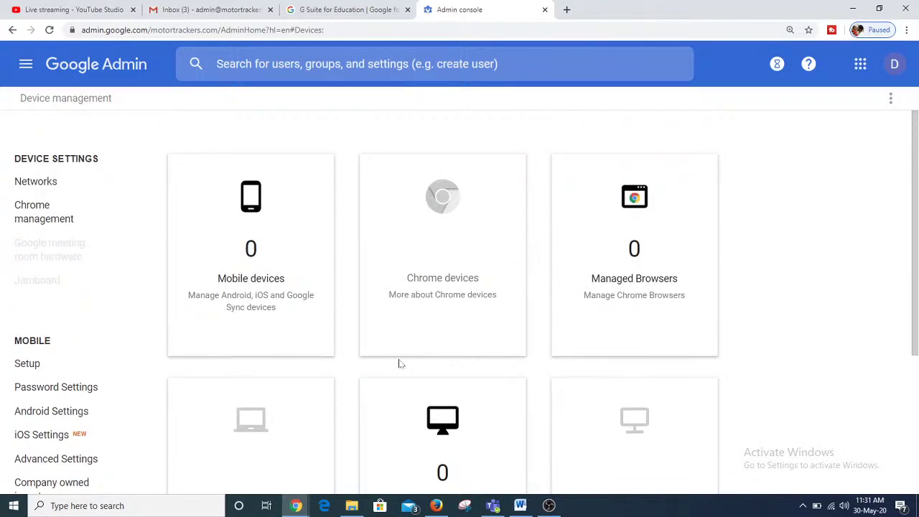
scroll(668, 381, down, 3)
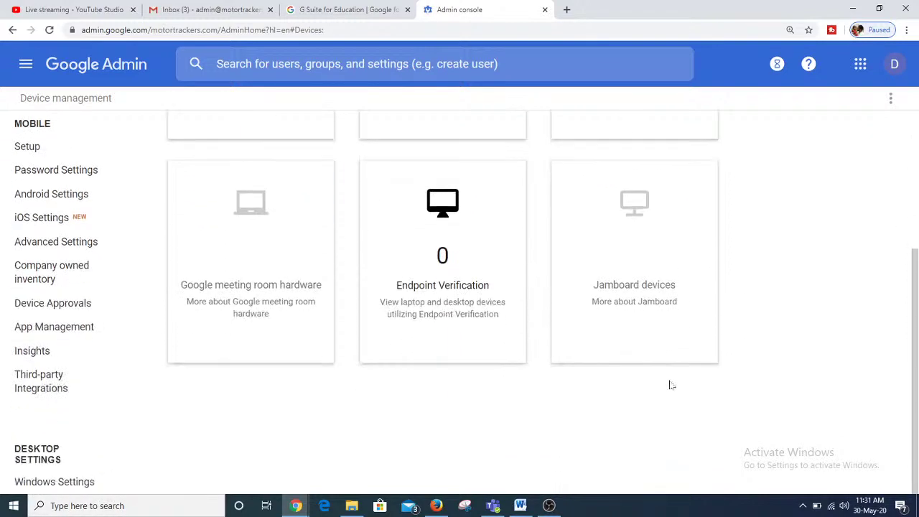
scroll(665, 382, up, 3)
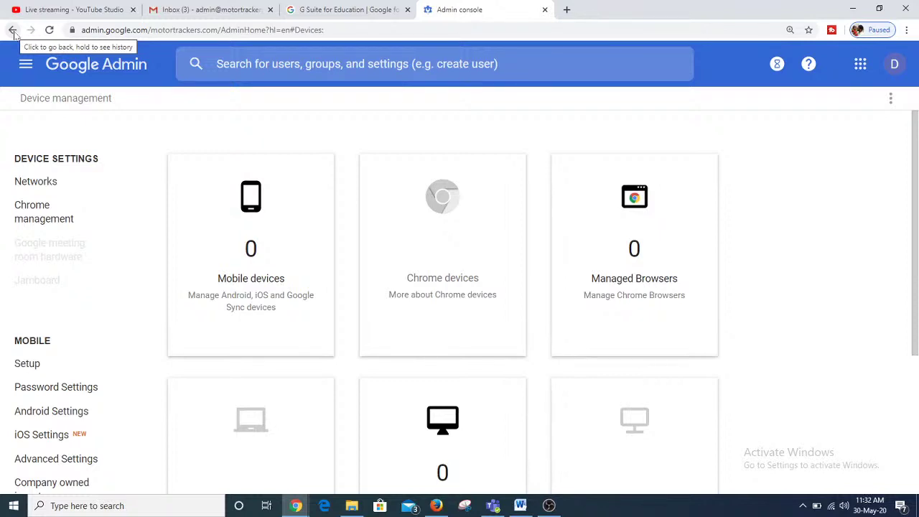
click(13, 32)
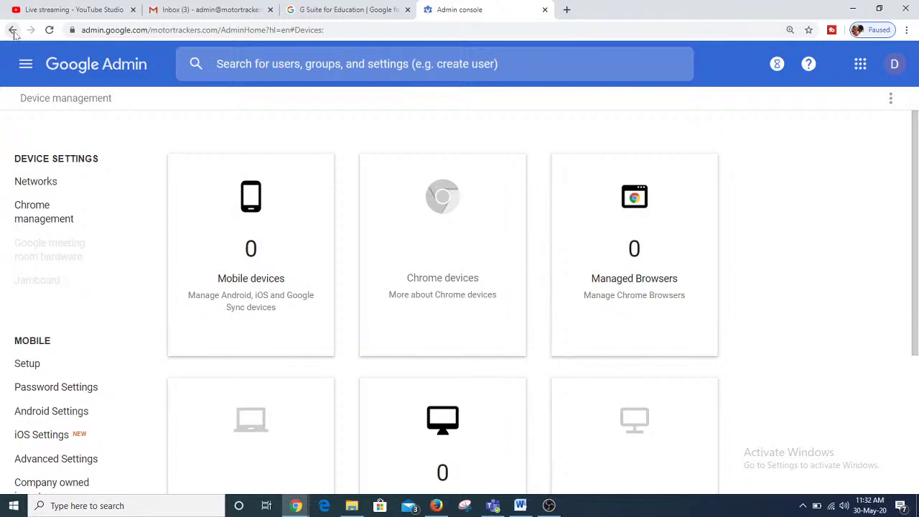
click(26, 64)
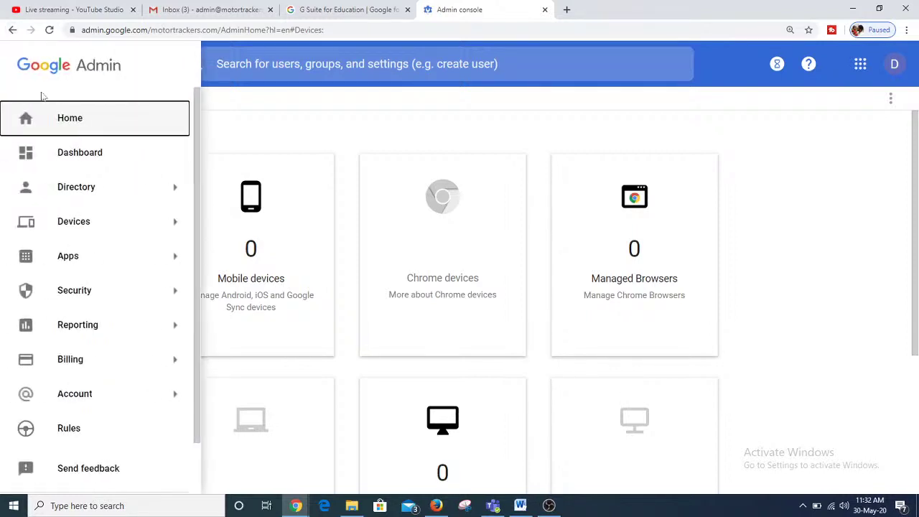
Return to the Admin console Home page and scroll through its section tiles
click(72, 135)
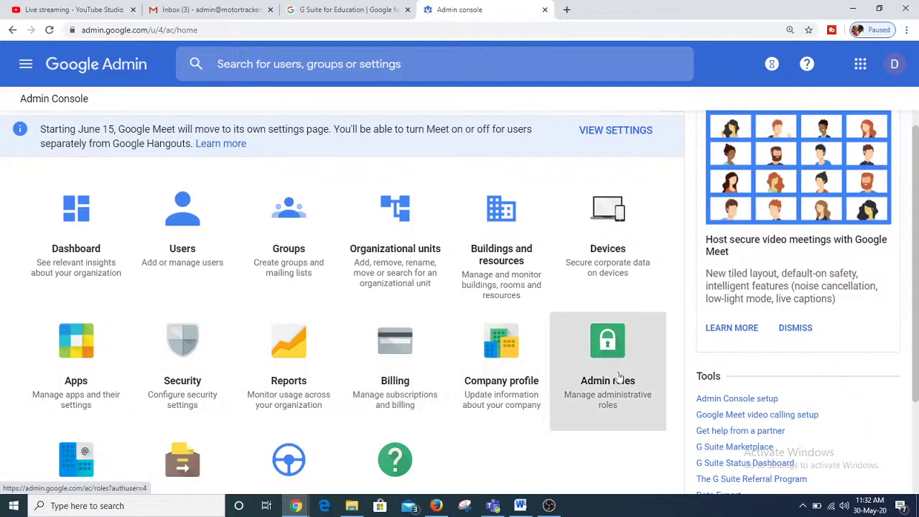
scroll(388, 400, down, 2)
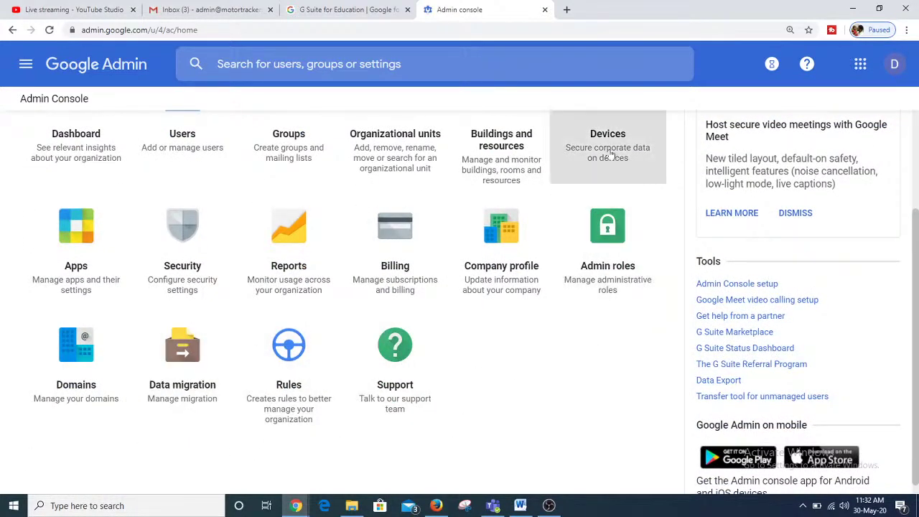
scroll(445, 313, up, 1)
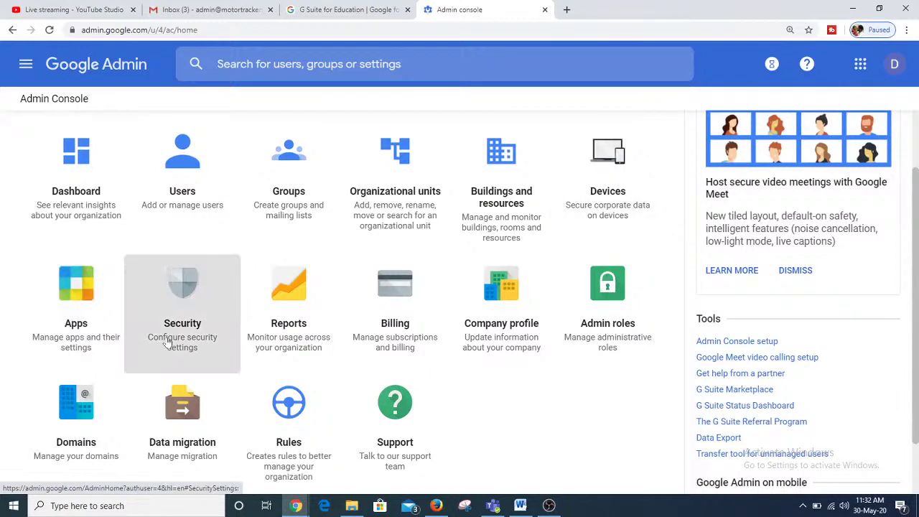
Visit the Billing page, then go back to the Admin console home
click(378, 320)
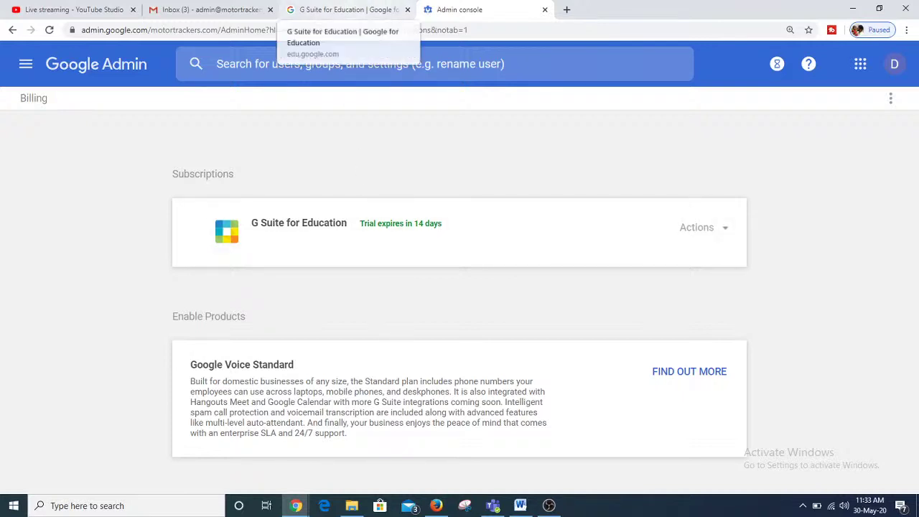
click(22, 65)
click(51, 118)
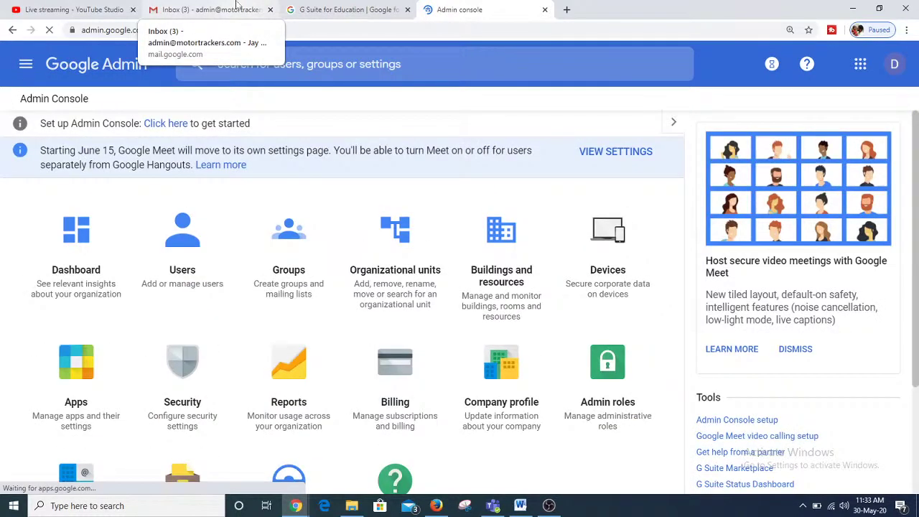
Open the Users list and briefly select the third user's name
click(188, 227)
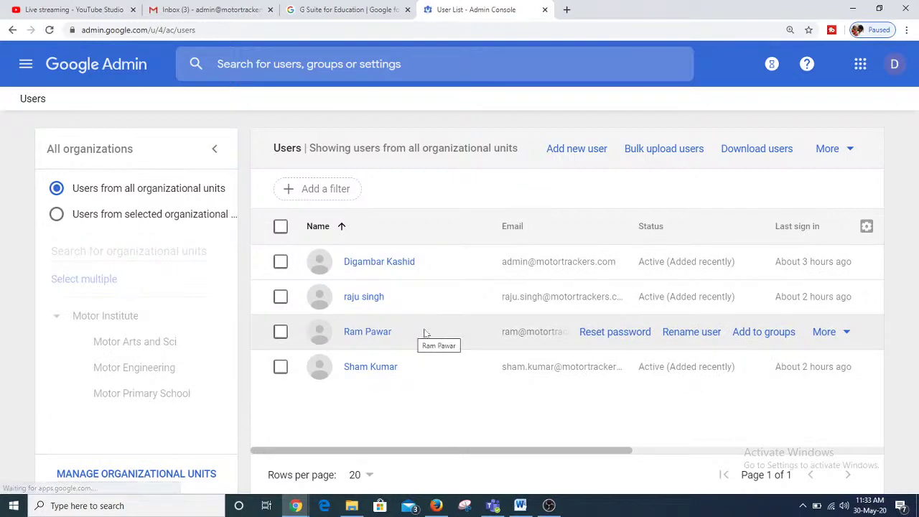
drag(424, 332, 342, 326)
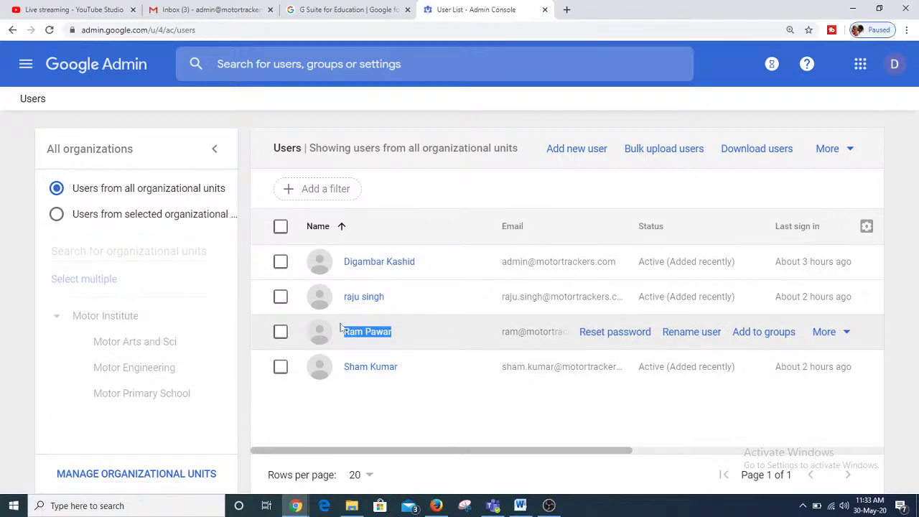
click(341, 329)
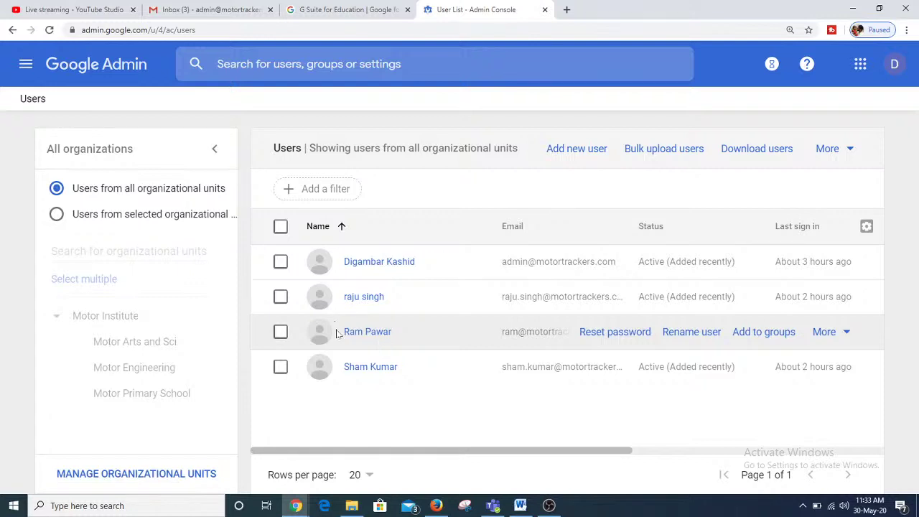
Open the admin's Google Account page from the Gmail account panel, then close it
click(567, 10)
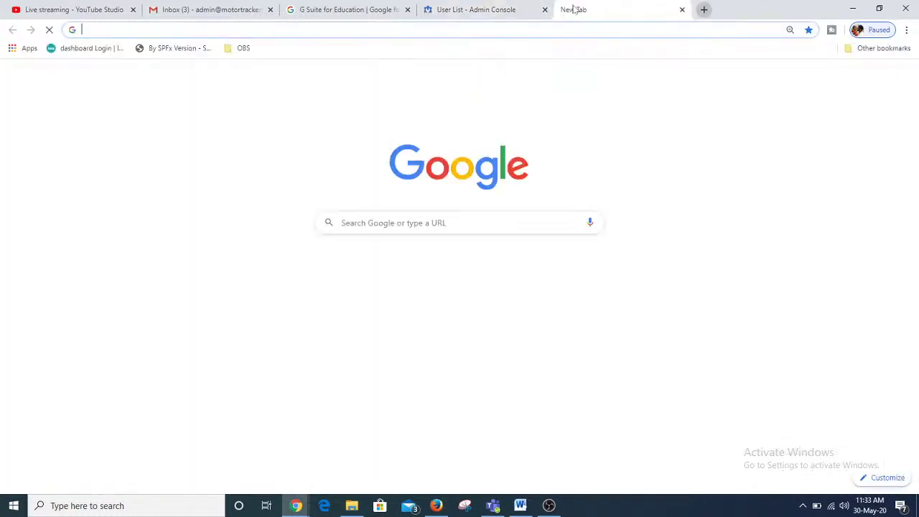
click(238, 7)
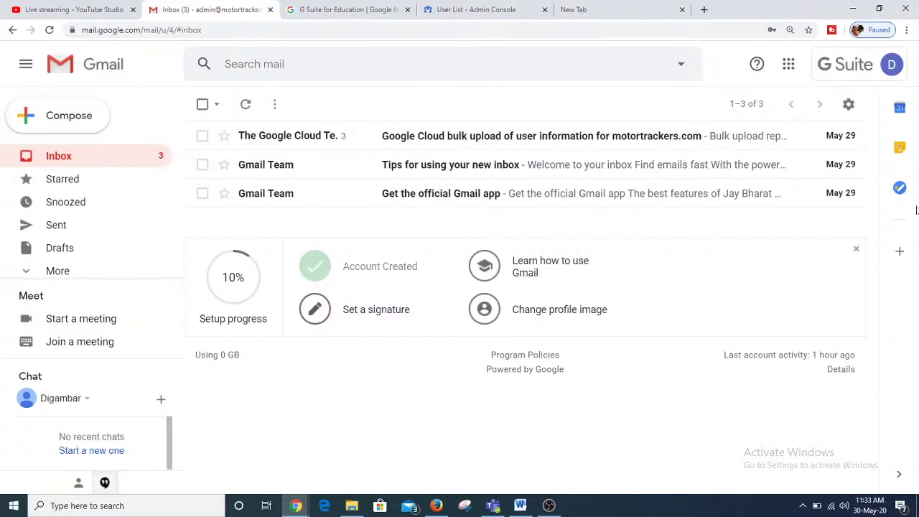
click(890, 67)
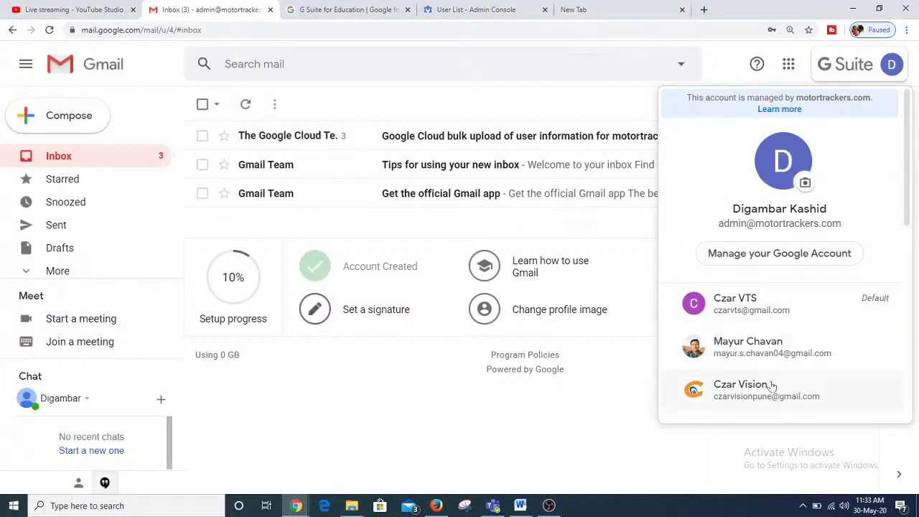
click(790, 255)
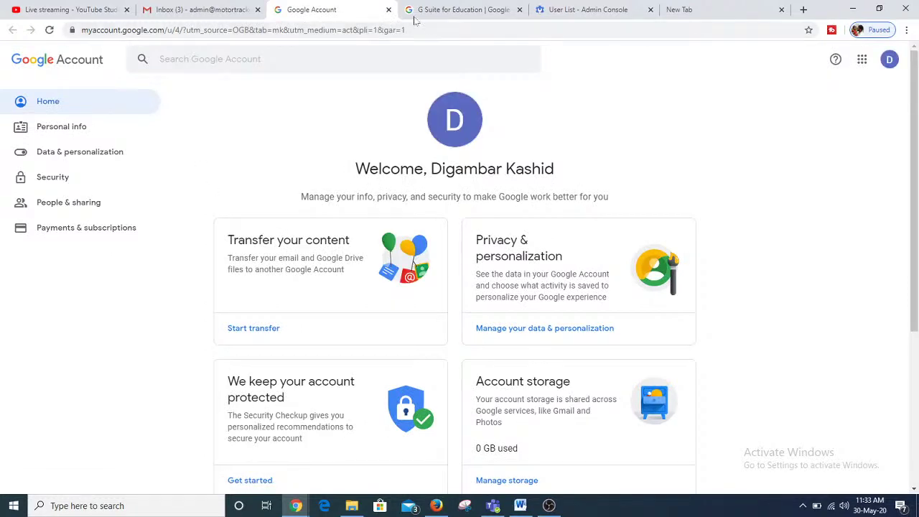
click(388, 9)
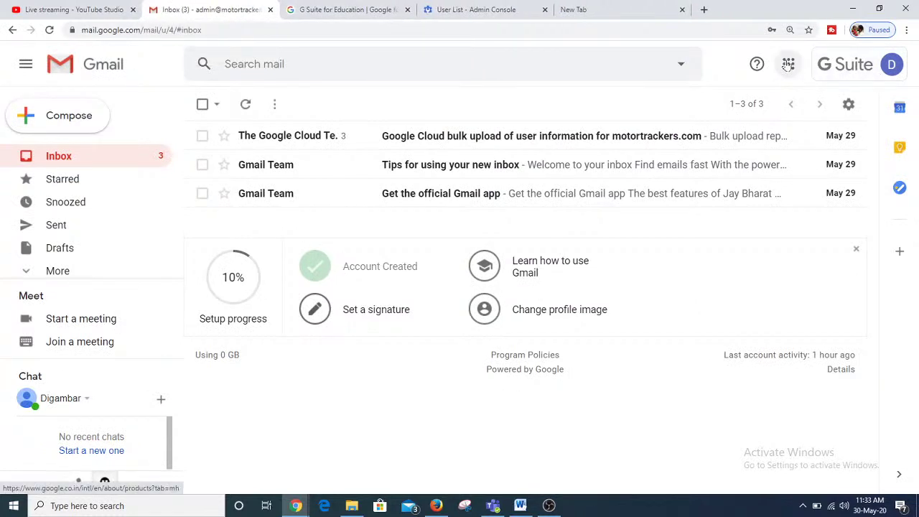
Open the other user's mailbox from the account panel and close the admin inbox tab
click(891, 65)
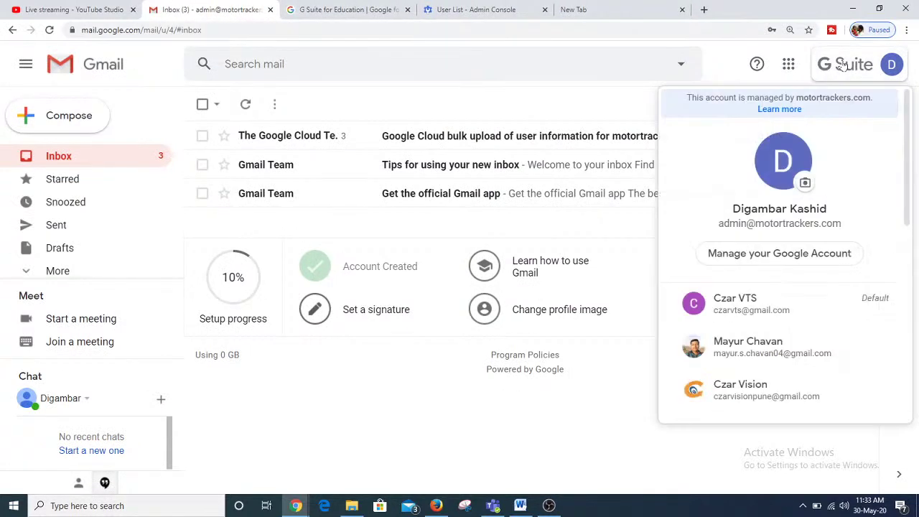
scroll(793, 243, down, 5)
scroll(766, 174, up, 1)
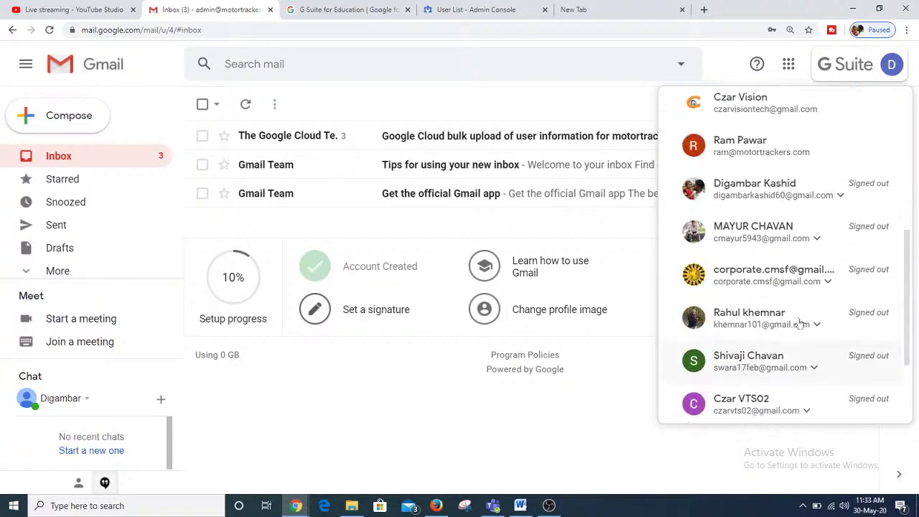
click(748, 193)
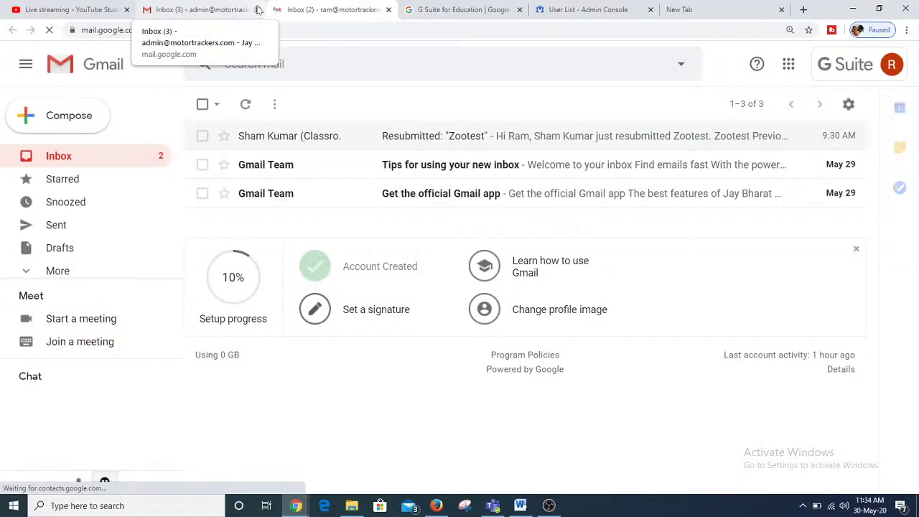
click(255, 15)
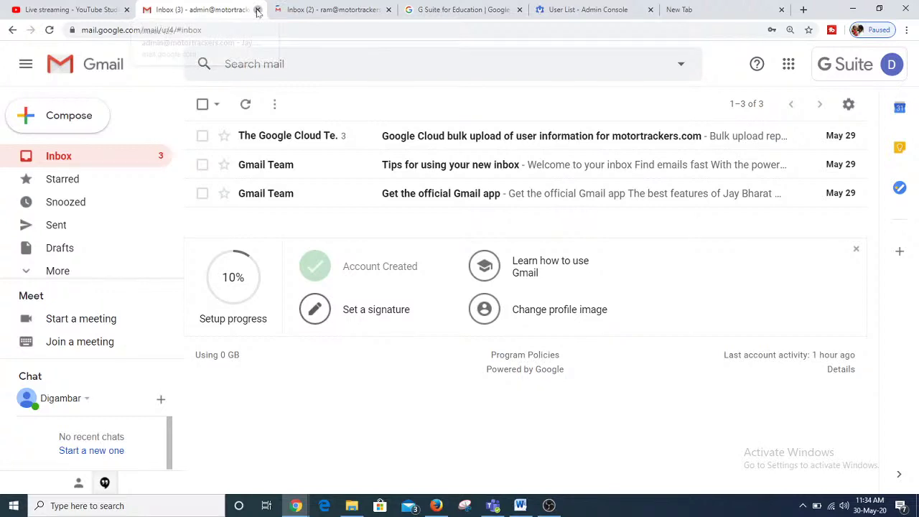
click(257, 9)
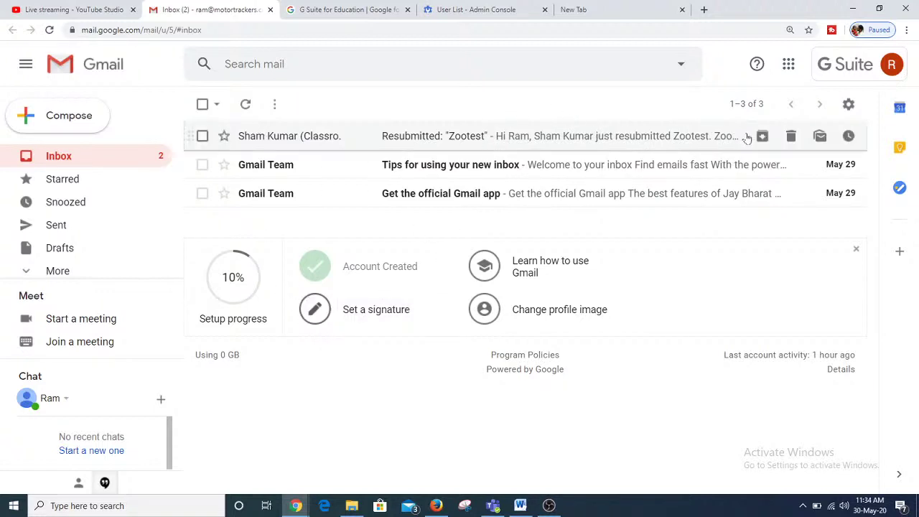
Open the Google apps launcher and scroll down until the Classroom icon appears
click(788, 68)
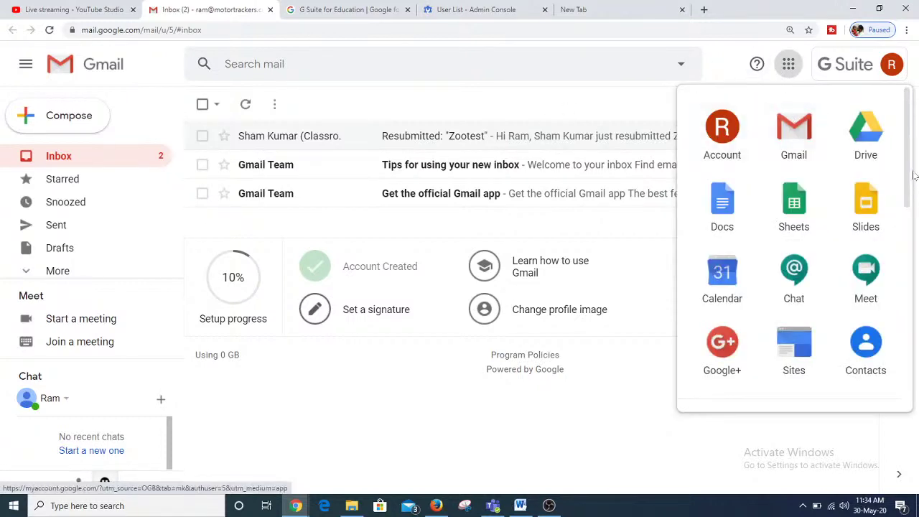
mouse_move(910, 164)
mouse_down()
mouse_move(902, 363)
mouse_move(866, 188)
mouse_move(909, 137)
mouse_move(908, 172)
mouse_up()
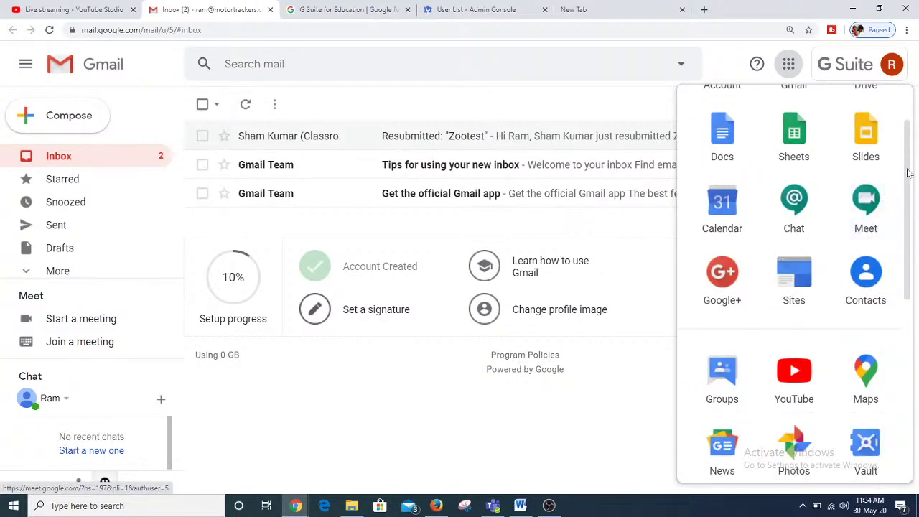
scroll(722, 182, up, 1)
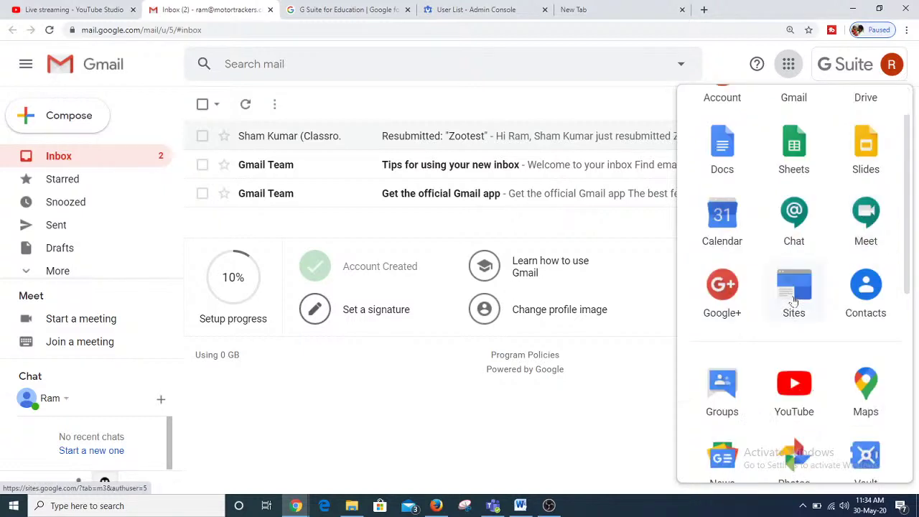
scroll(790, 434, down, 2)
scroll(790, 440, down, 1)
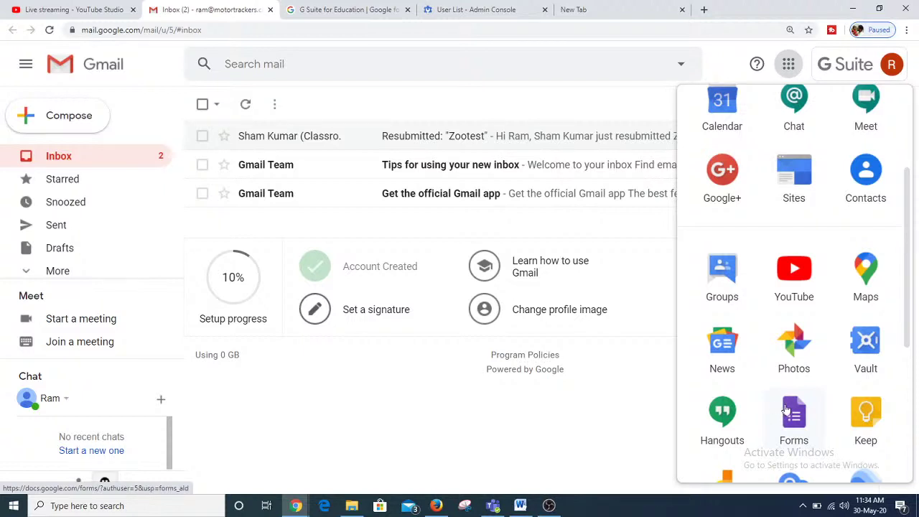
scroll(804, 310, up, 3)
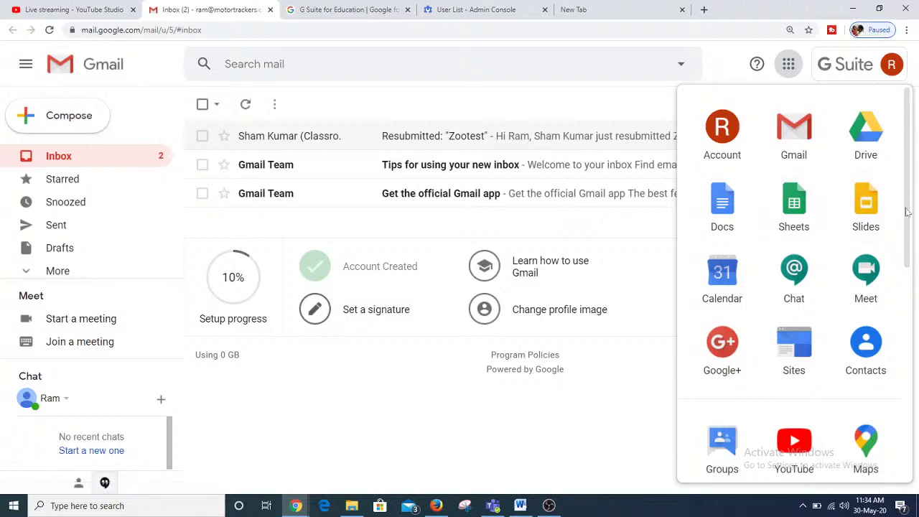
scroll(908, 208, down, 1)
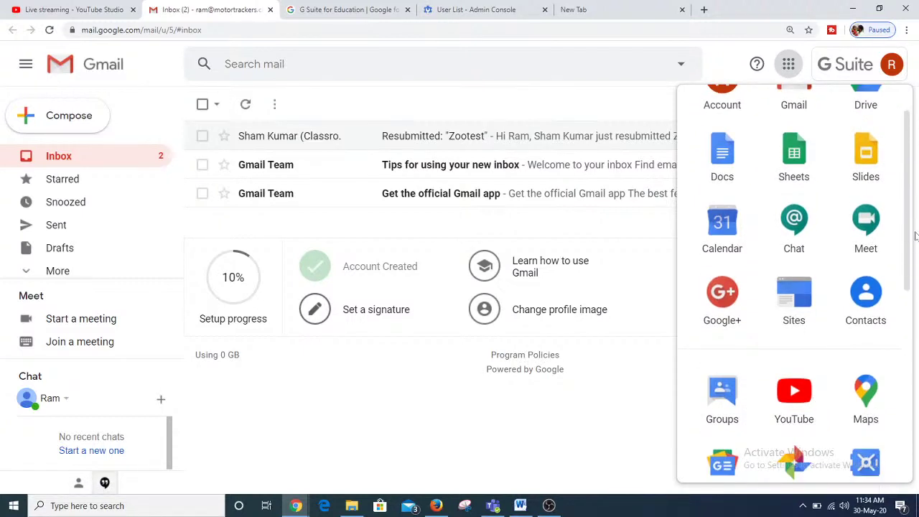
scroll(908, 248, down, 1)
scroll(908, 273, down, 1)
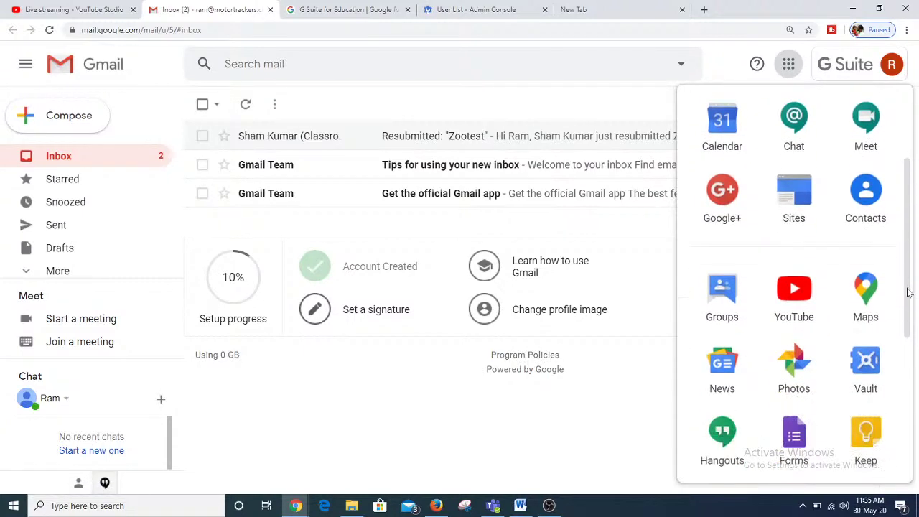
scroll(908, 292, down, 6)
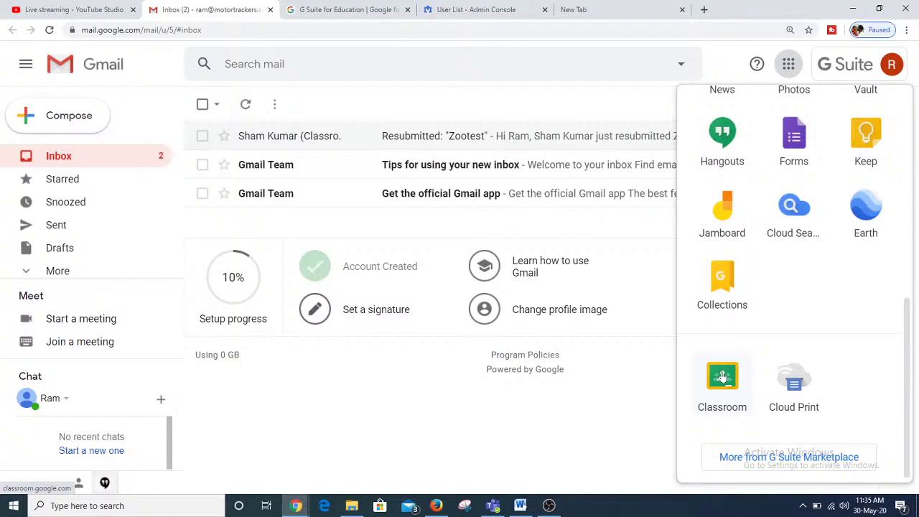
Launch Classroom from the apps launcher and sign in with the school account
click(722, 376)
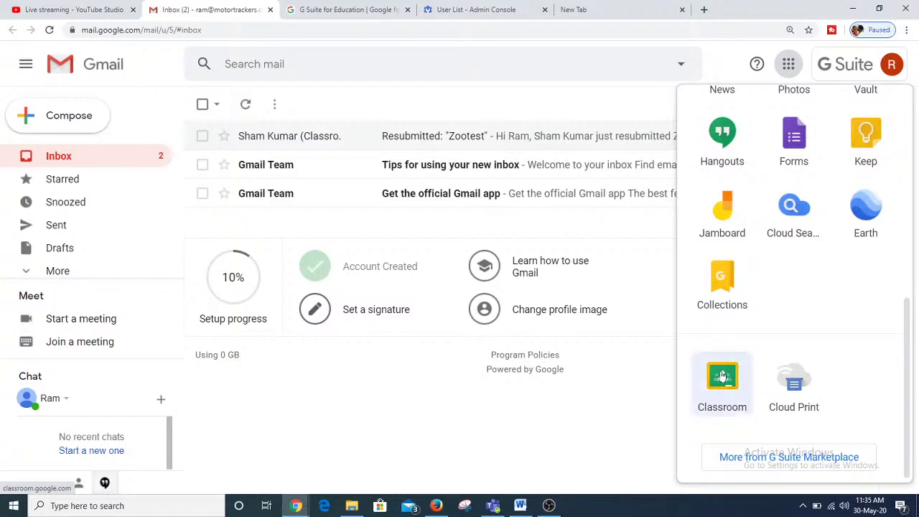
click(208, 14)
click(325, 9)
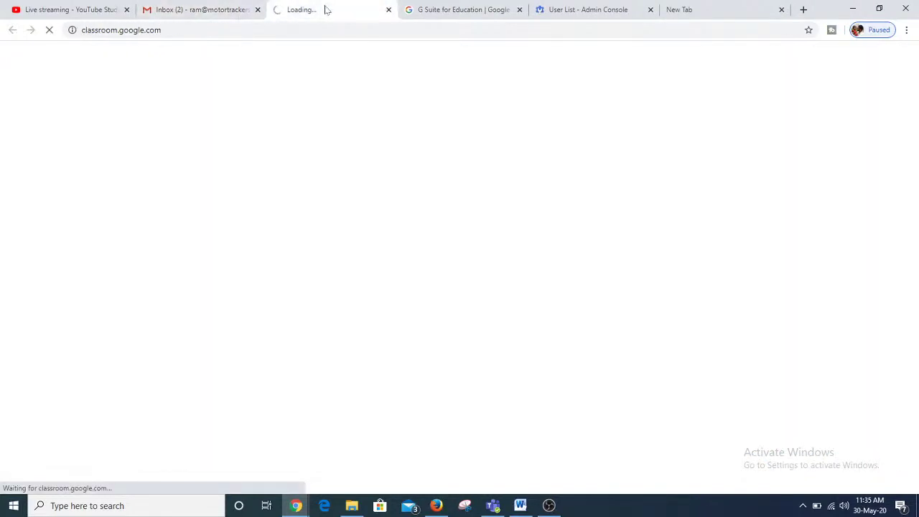
click(207, 10)
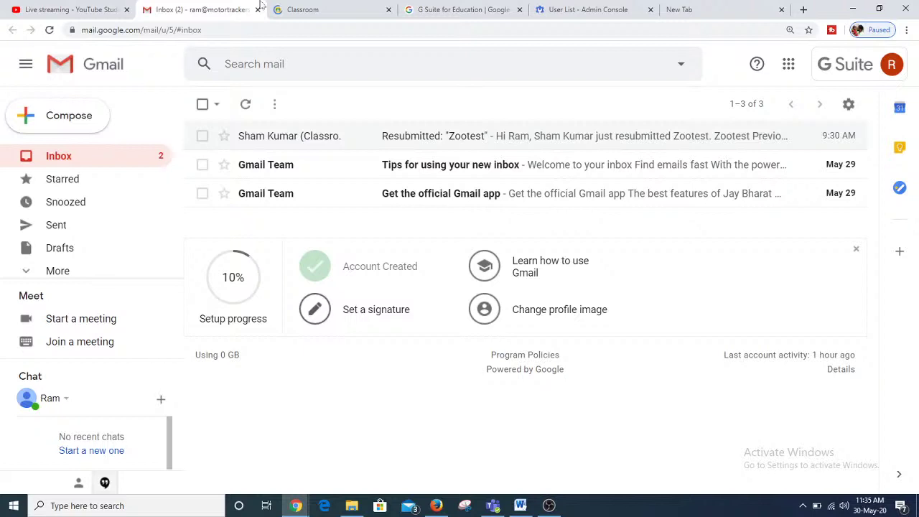
click(316, 7)
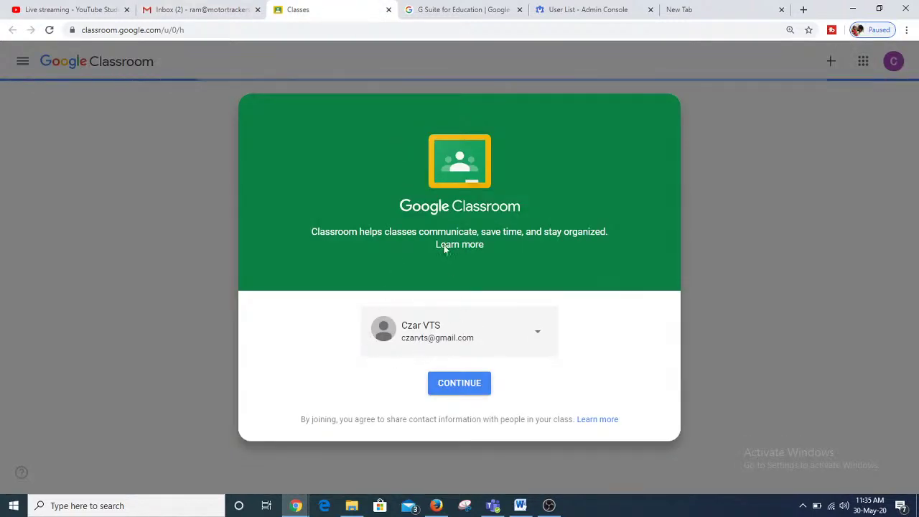
click(538, 328)
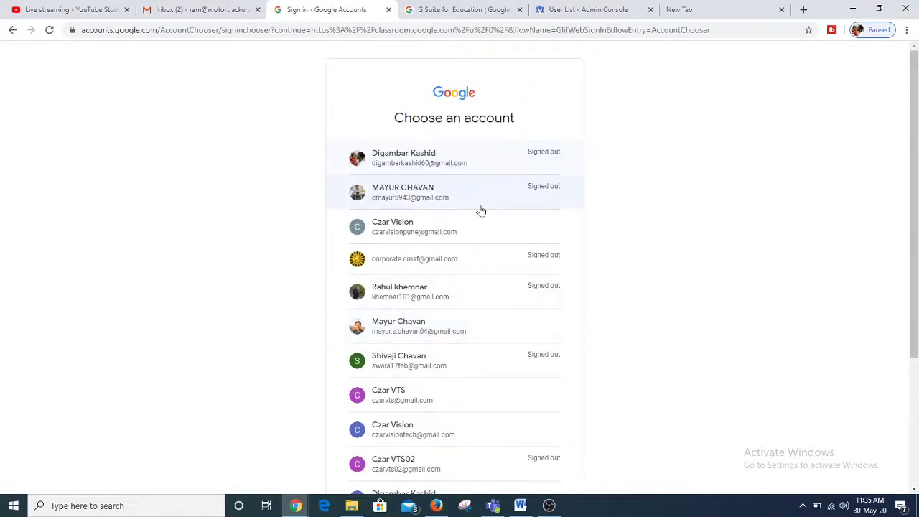
scroll(467, 281, down, 3)
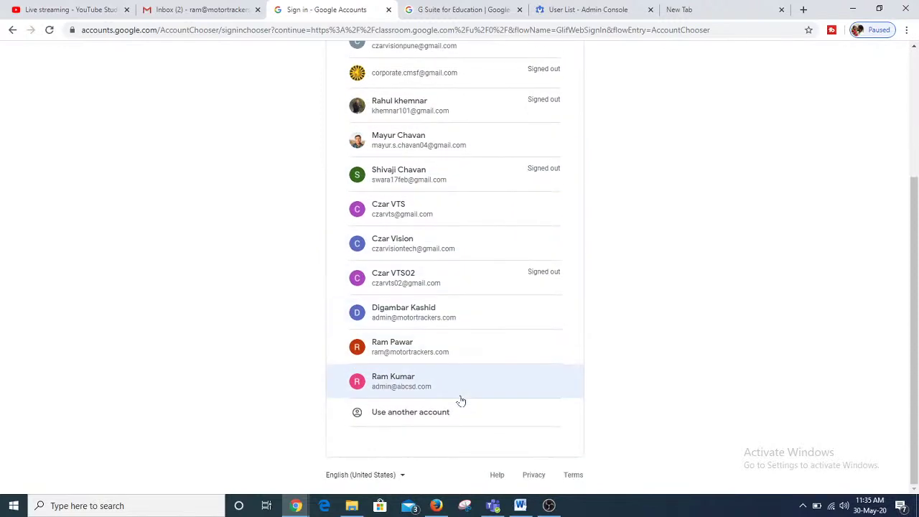
click(454, 359)
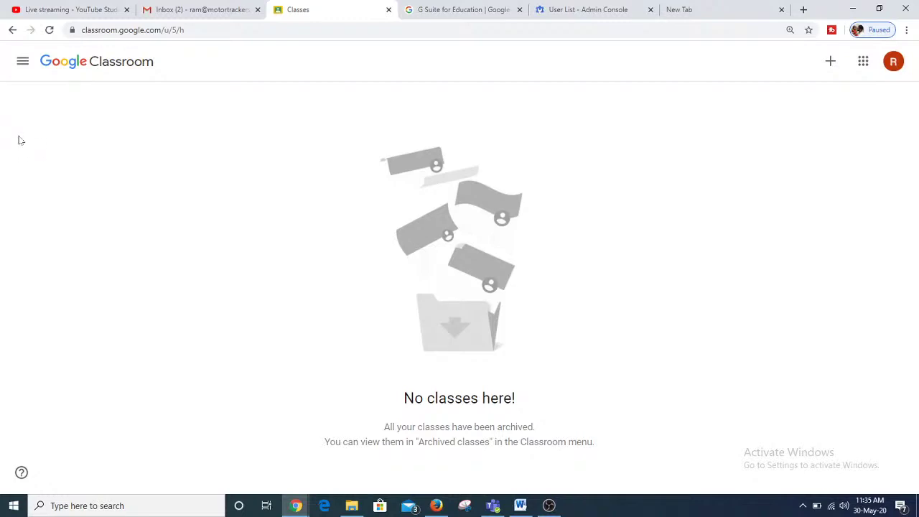
Toggle Classroom's navigation menu a few times, then bring up the Join/Create class options
click(29, 69)
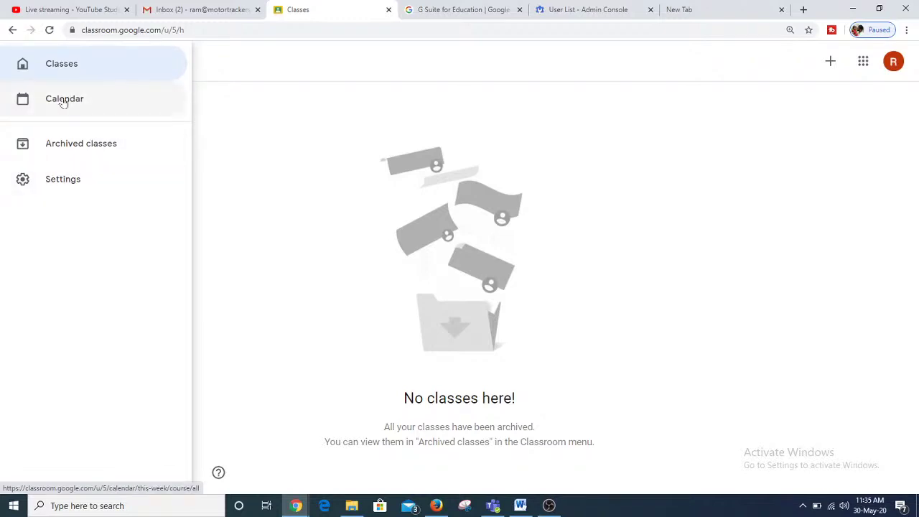
click(267, 210)
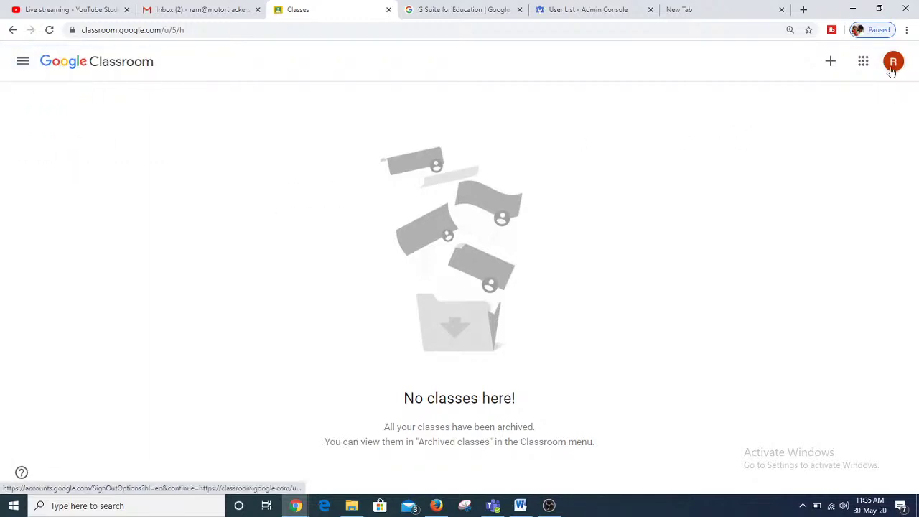
click(22, 63)
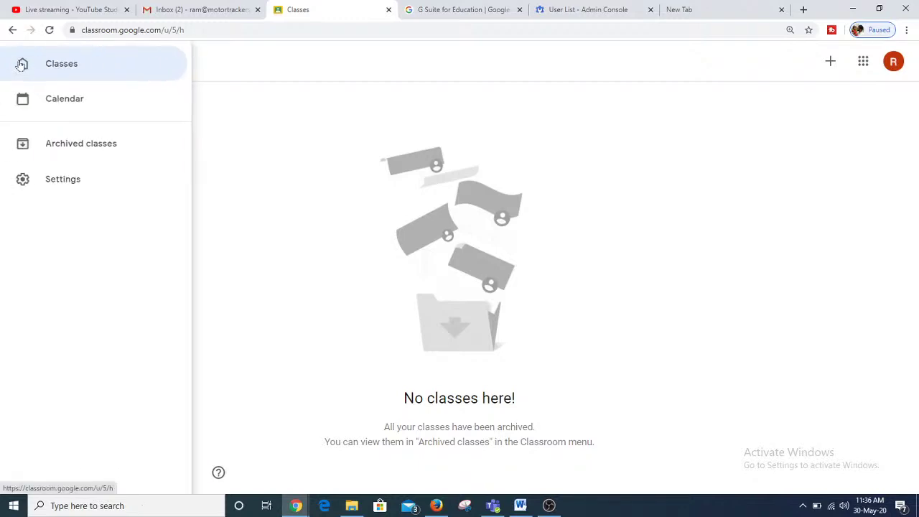
click(106, 67)
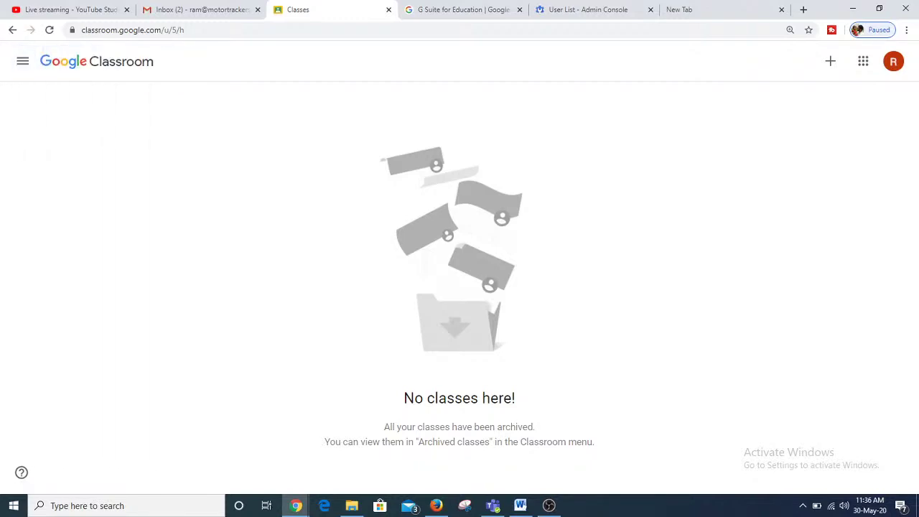
click(23, 62)
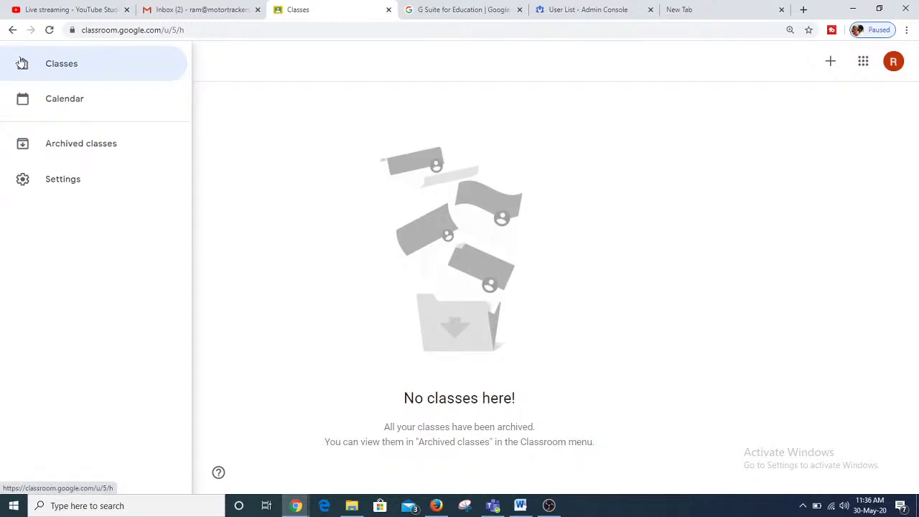
click(803, 106)
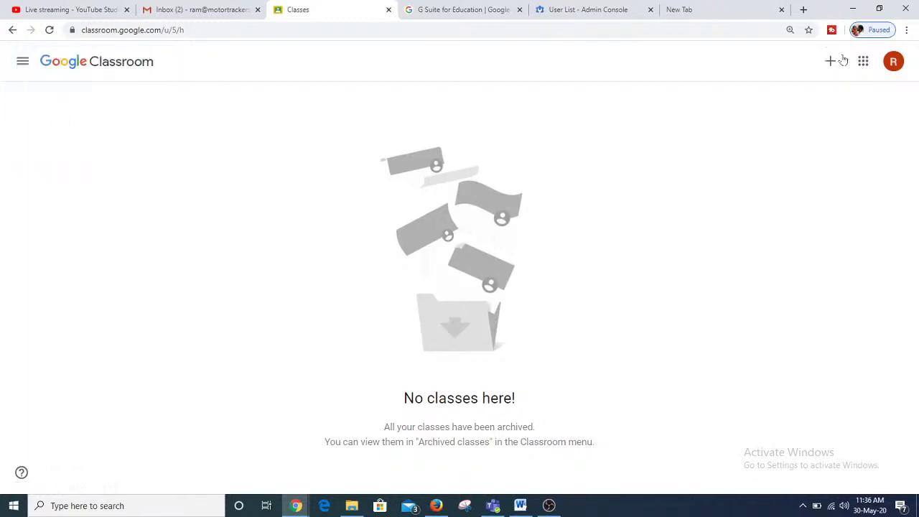
click(830, 63)
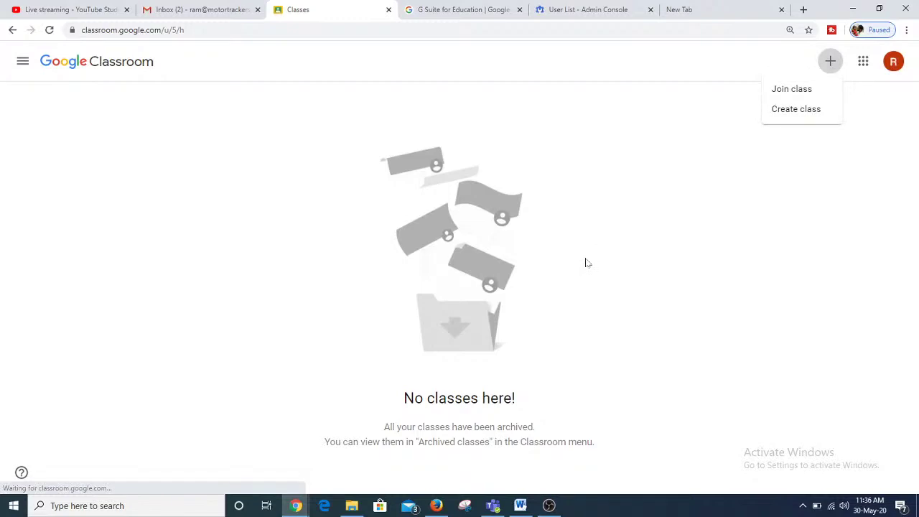
Start a new class and name it 'FY BSC Physics'
click(803, 112)
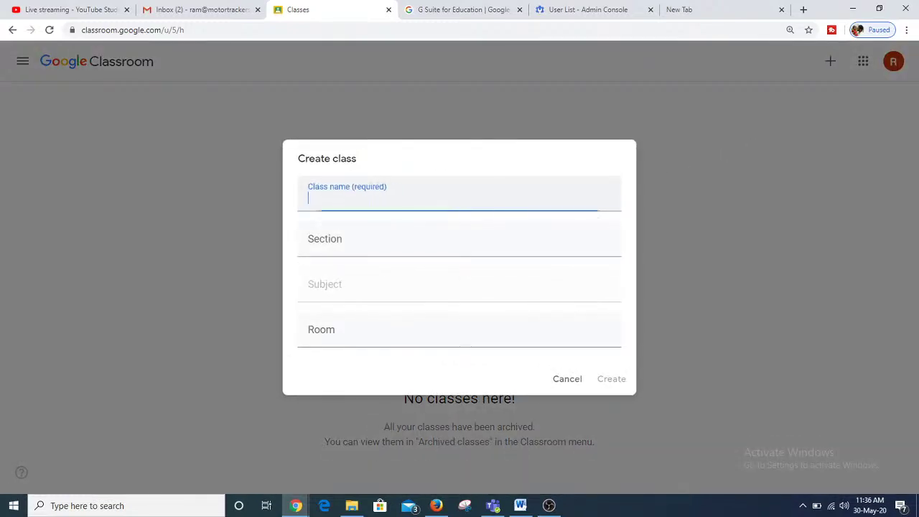
text(FY )
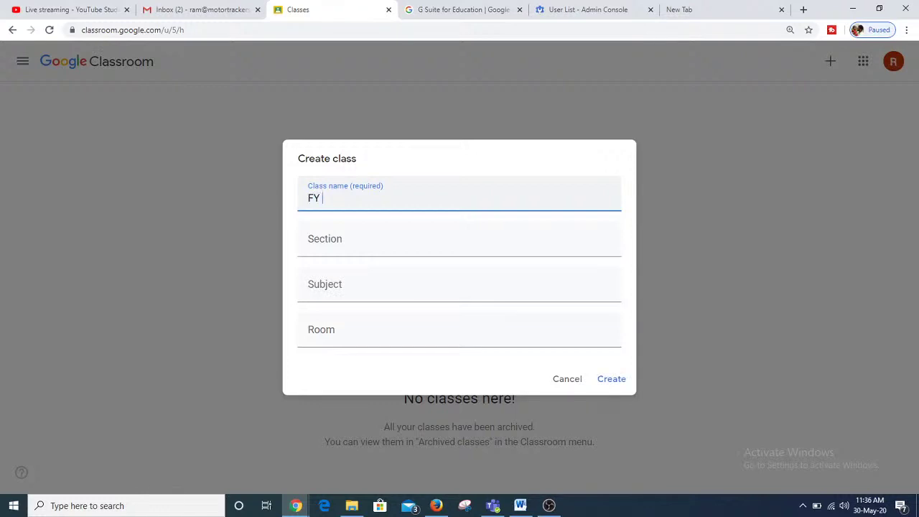
text(BSC P)
key(BackSpace)
text(Z)
key(BackSpace)
text(P)
key(BackSpace)
text(MAth)
key(ctrl+BackSpace)
text(Physics)
Set section 'Part1', subject Physical Education and room 'Physics Room'
click(308, 244)
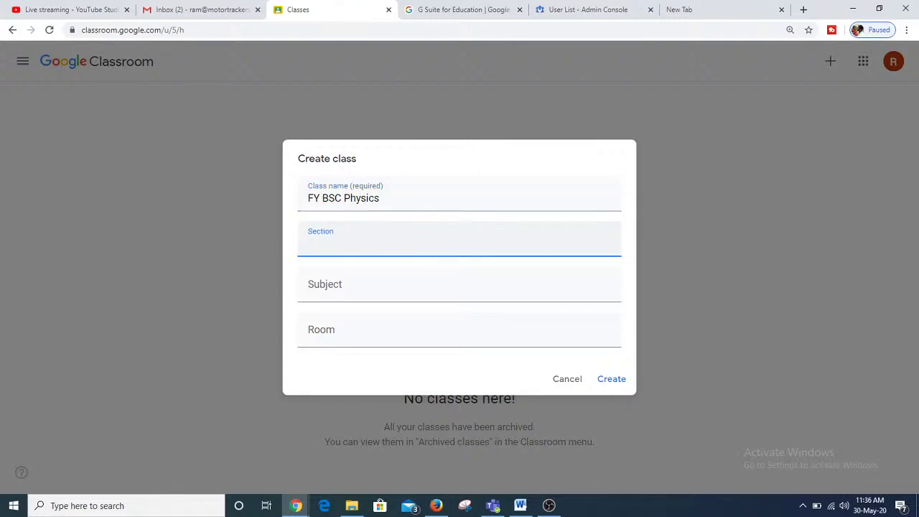
click(373, 382)
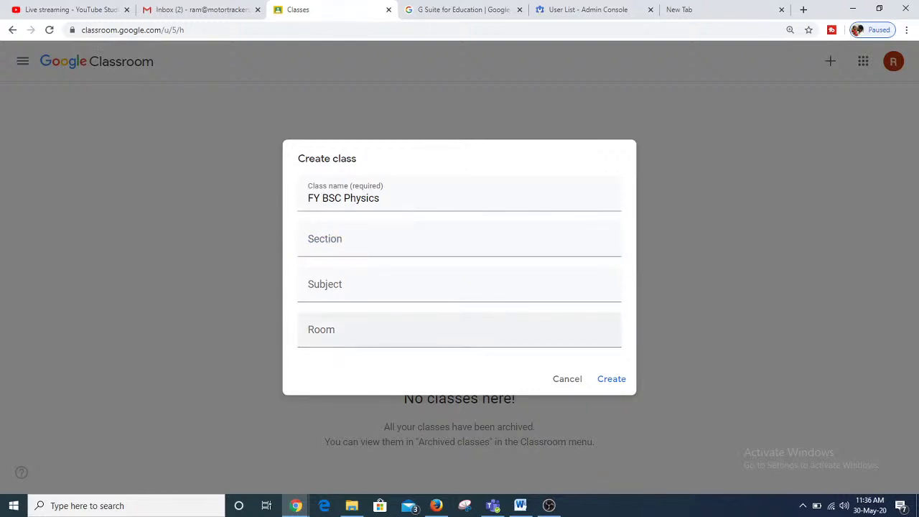
click(323, 241)
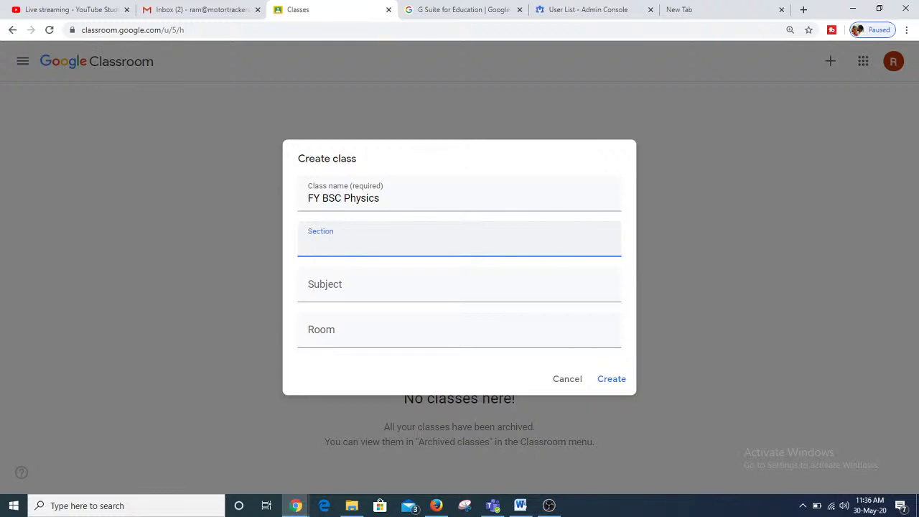
text(Part1)
click(324, 284)
text(P)
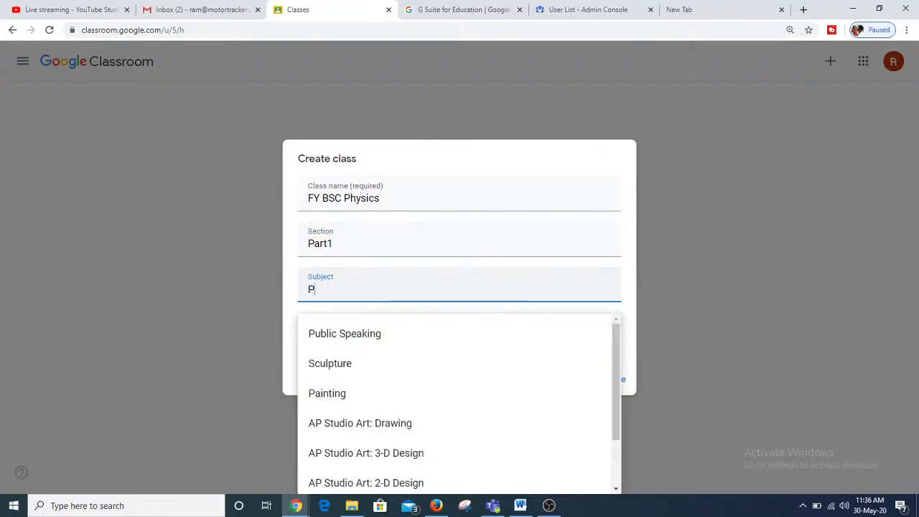
text(hy)
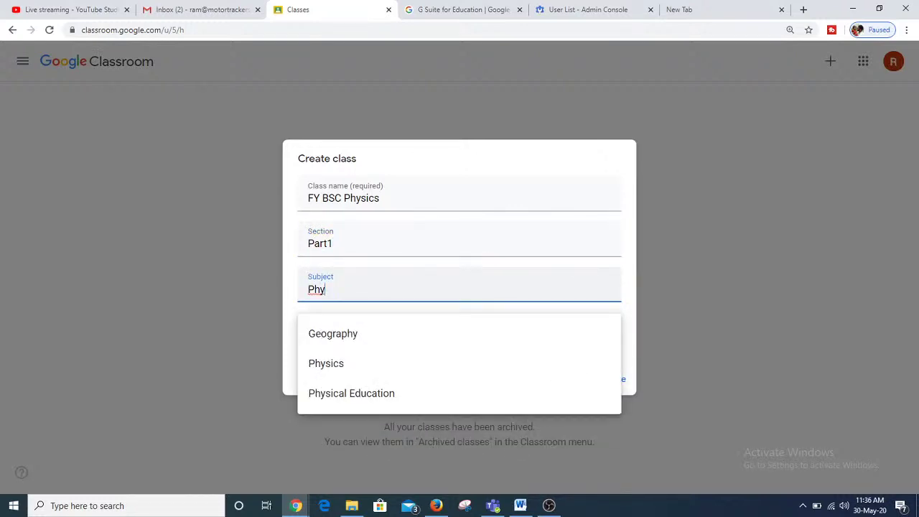
click(372, 392)
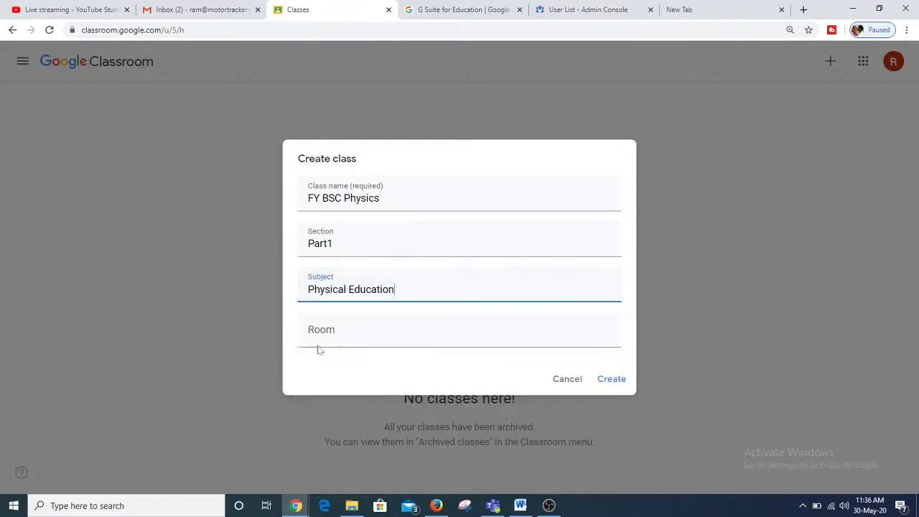
key(Tab)
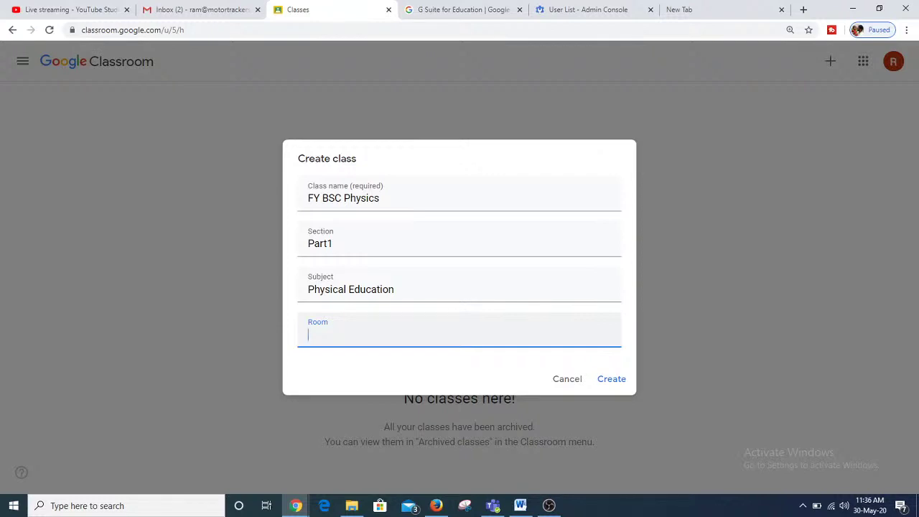
text(Physics Room)
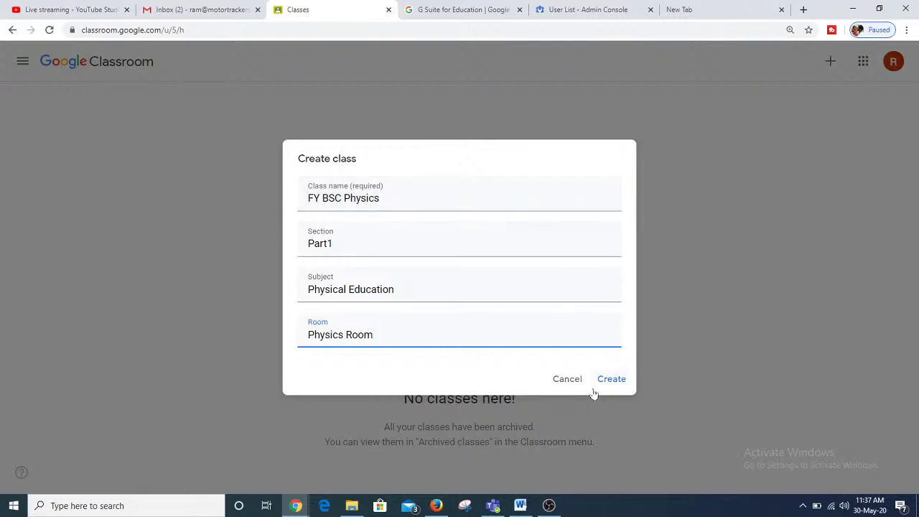
Create the FY BSC Physics class, dismiss the invite tip, and view the enlarged class code
click(617, 379)
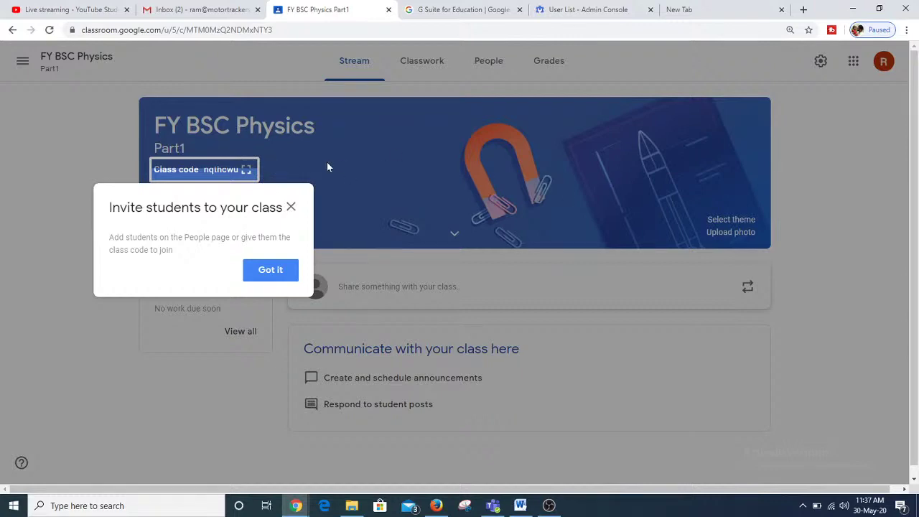
click(281, 276)
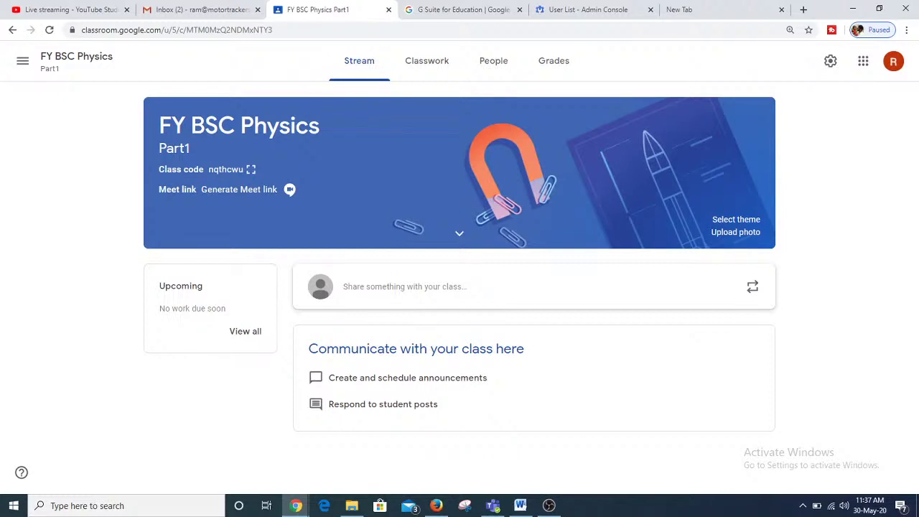
click(281, 162)
click(250, 169)
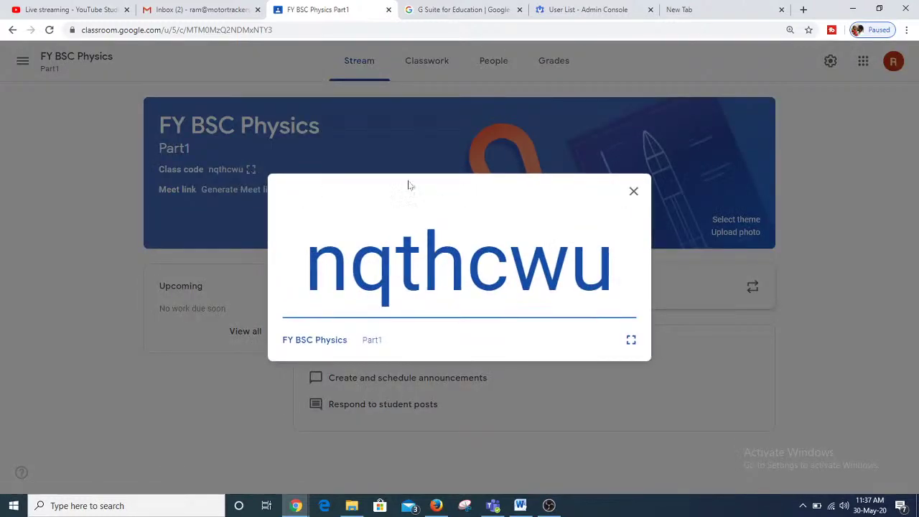
drag(304, 266, 621, 286)
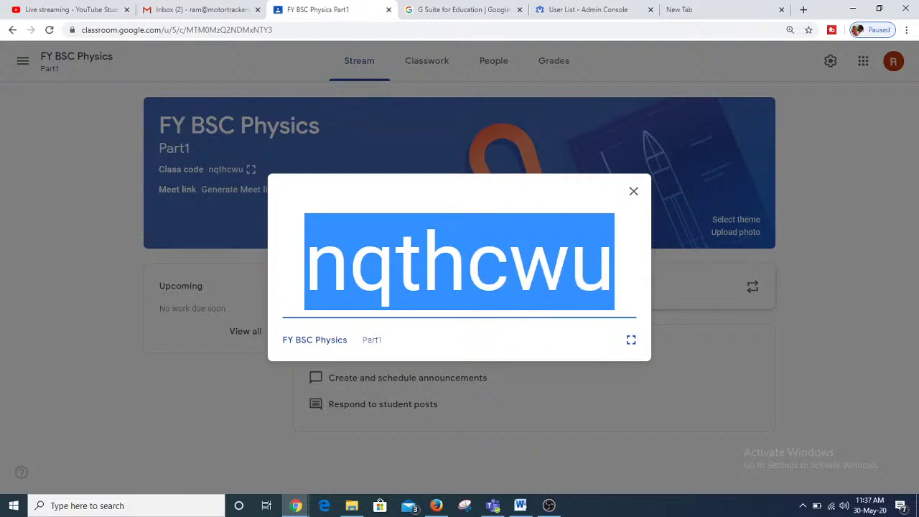
click(15, 287)
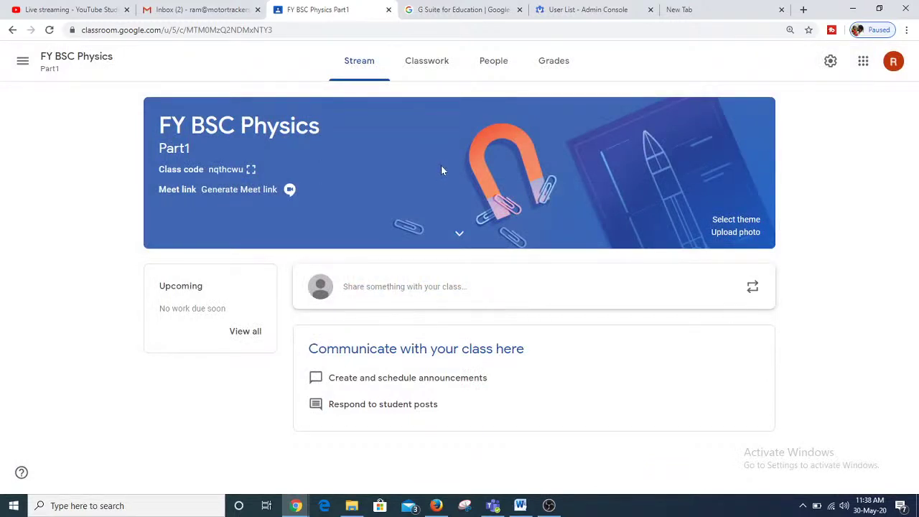
Generate a Meet link for FY BSC Physics, copy it, and save it as visible to students
click(260, 191)
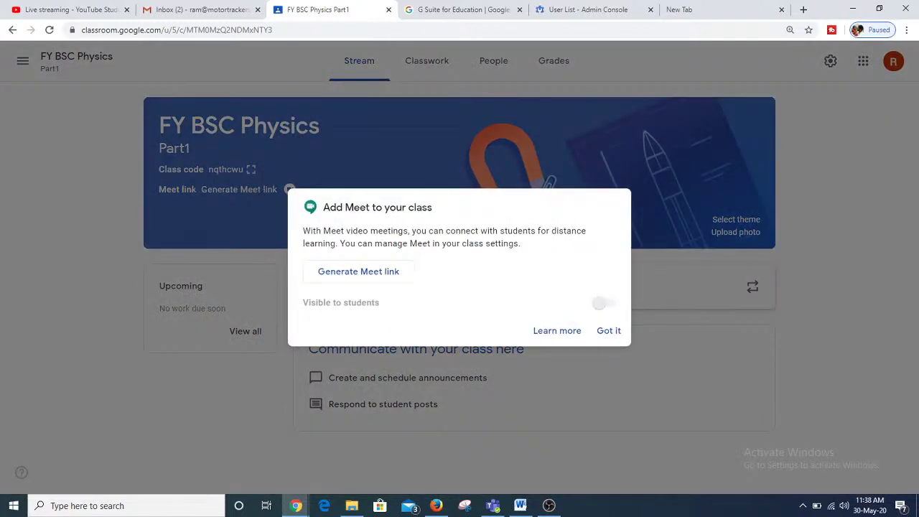
click(364, 274)
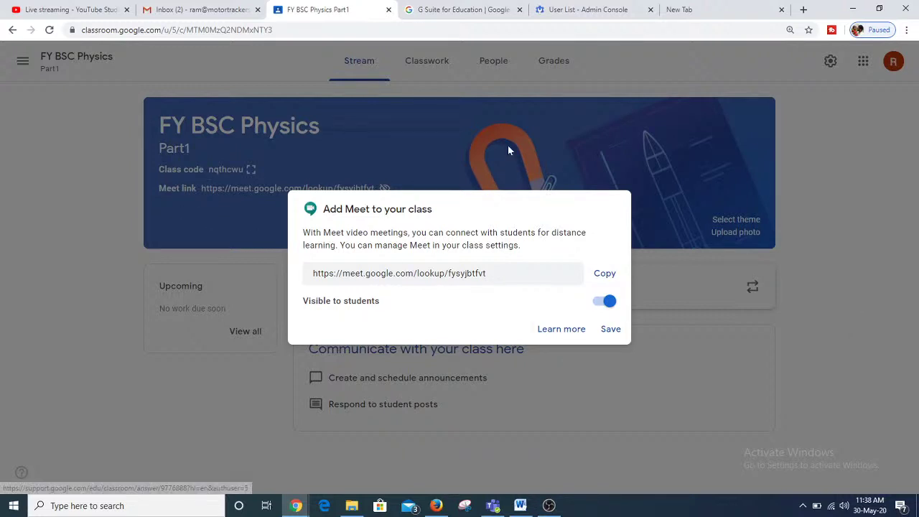
click(601, 271)
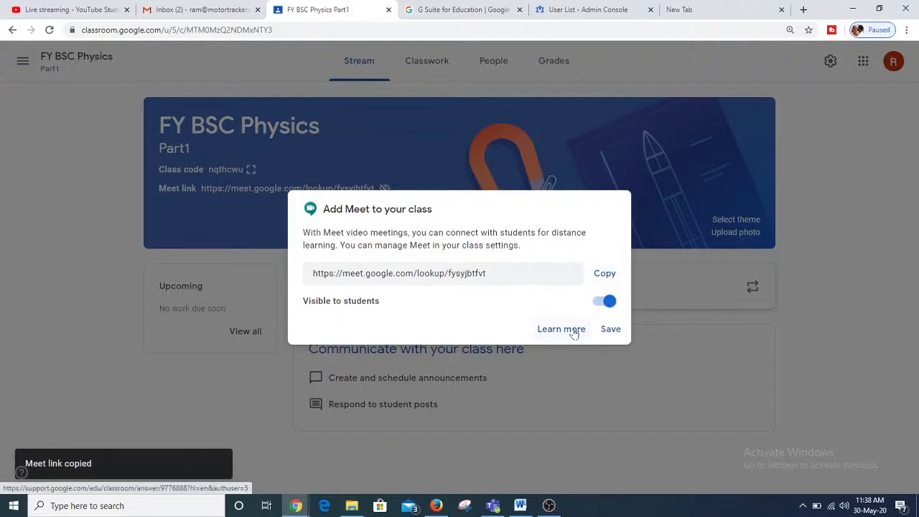
click(610, 329)
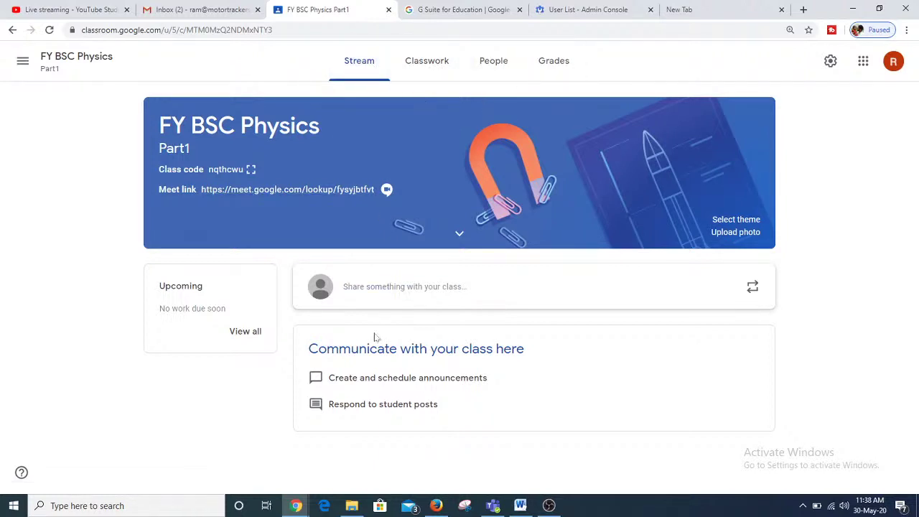
Check that new class posts go to All students, then go to the FY BSC Physics People page
click(370, 291)
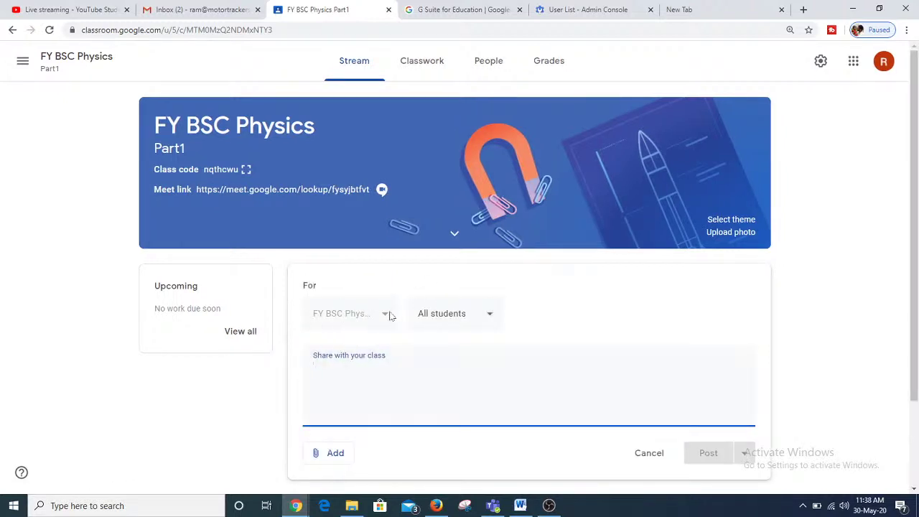
click(467, 323)
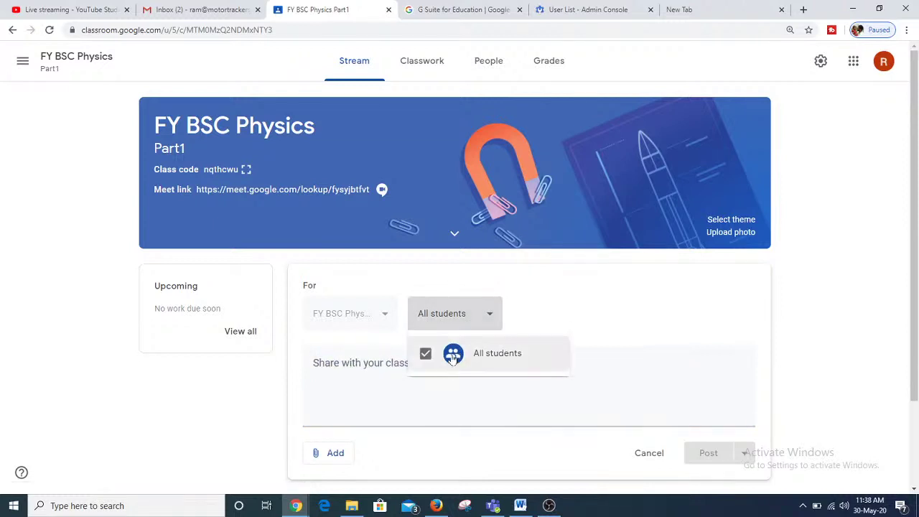
key(Escape)
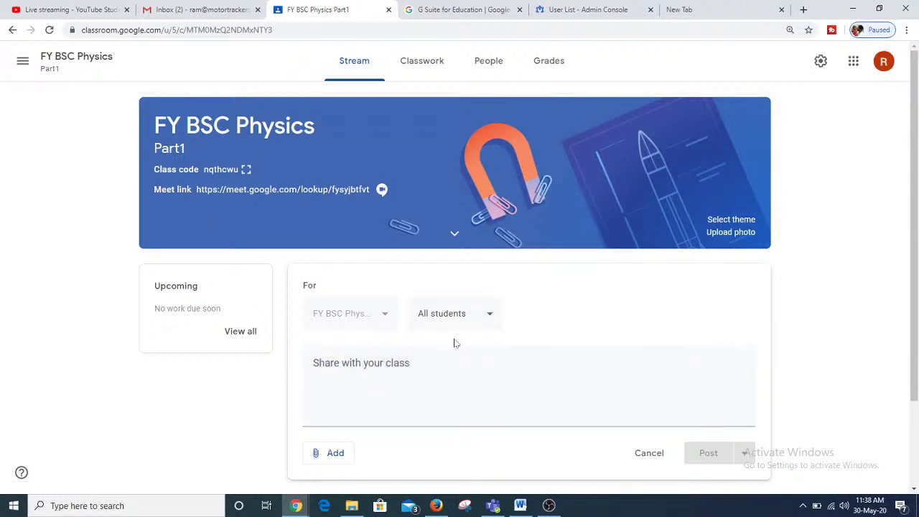
click(484, 80)
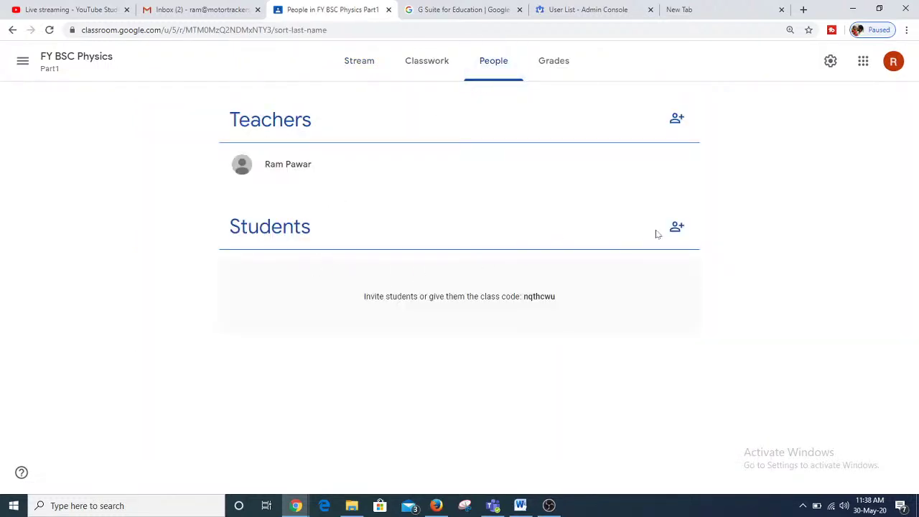
Invite two school-domain students to FY BSC Physics, checking the admin console user list along the way
click(677, 227)
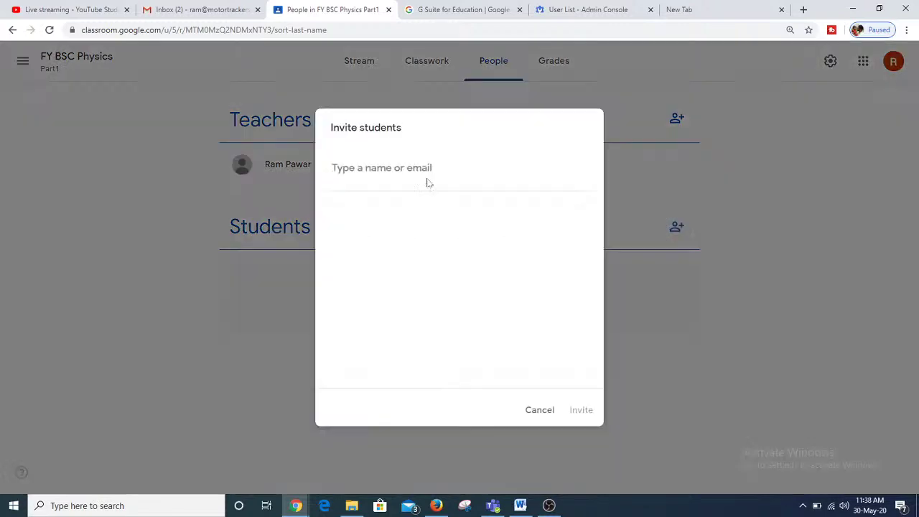
text(sham)
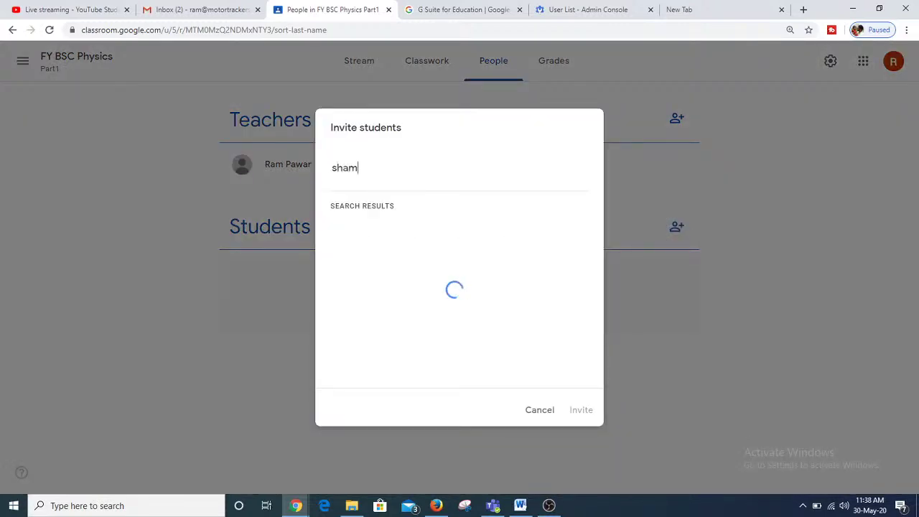
key(BackSpace)
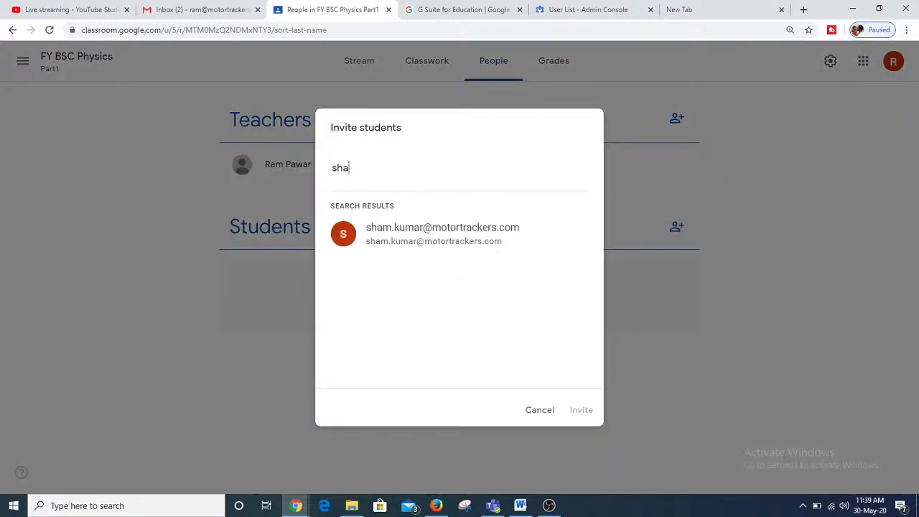
click(393, 216)
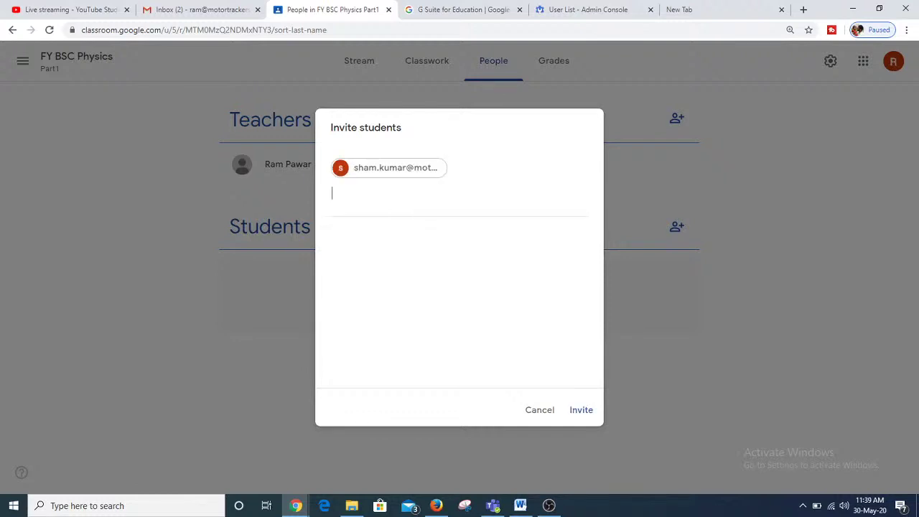
click(567, 9)
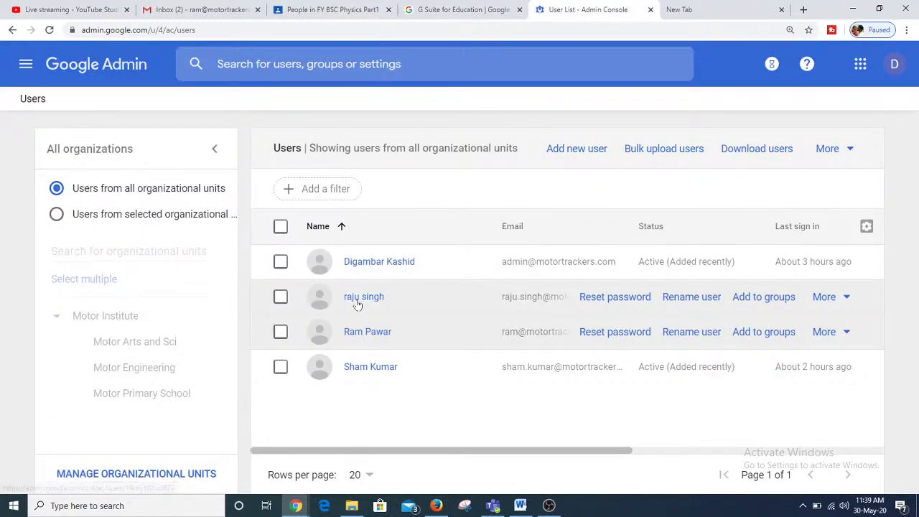
key(ctrl+3)
text(raju)
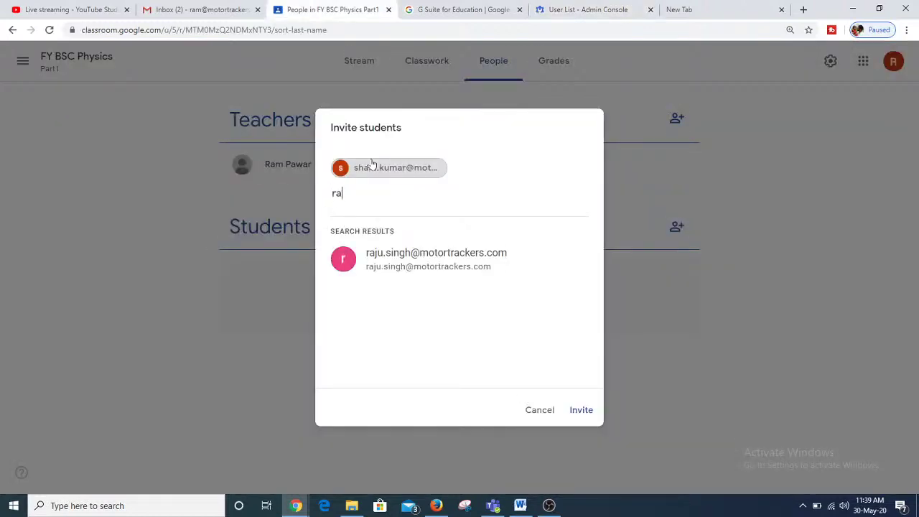
click(428, 266)
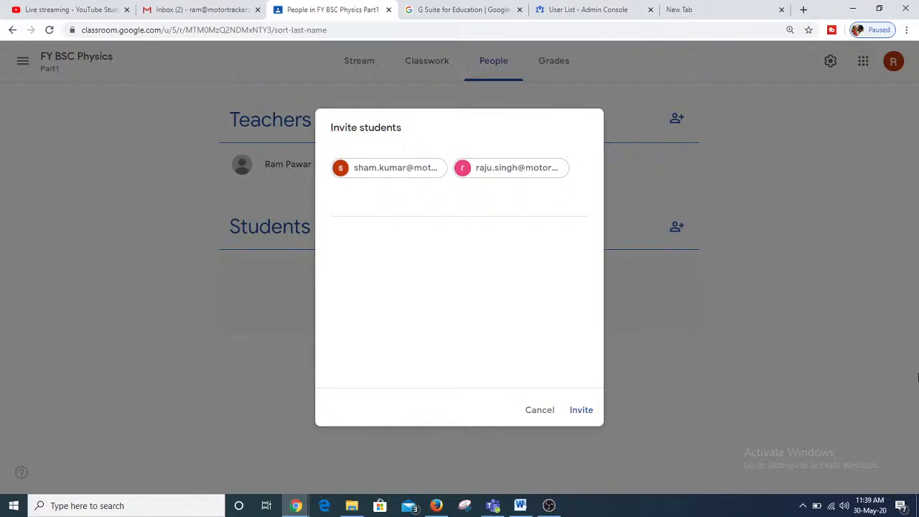
click(579, 409)
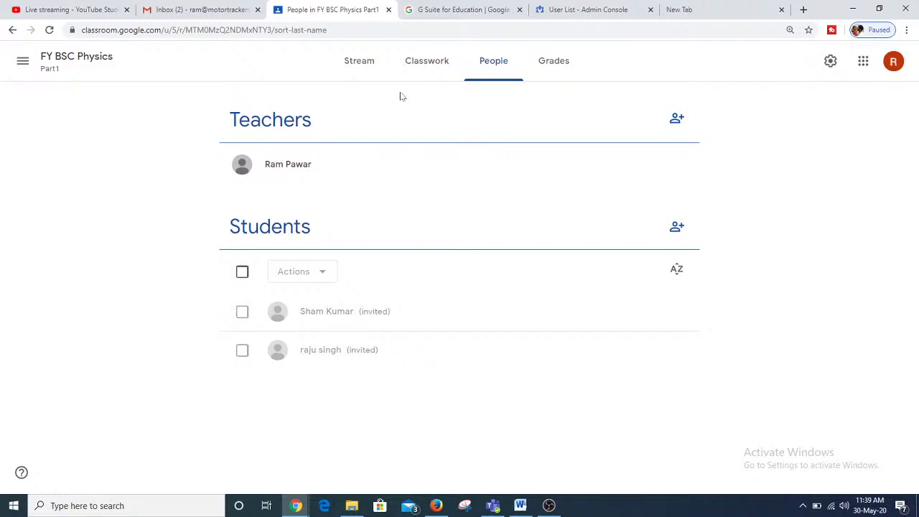
Post 'We are planning to conduct unit test next week on 5 June' on the Stream and reopen it for editing
click(360, 76)
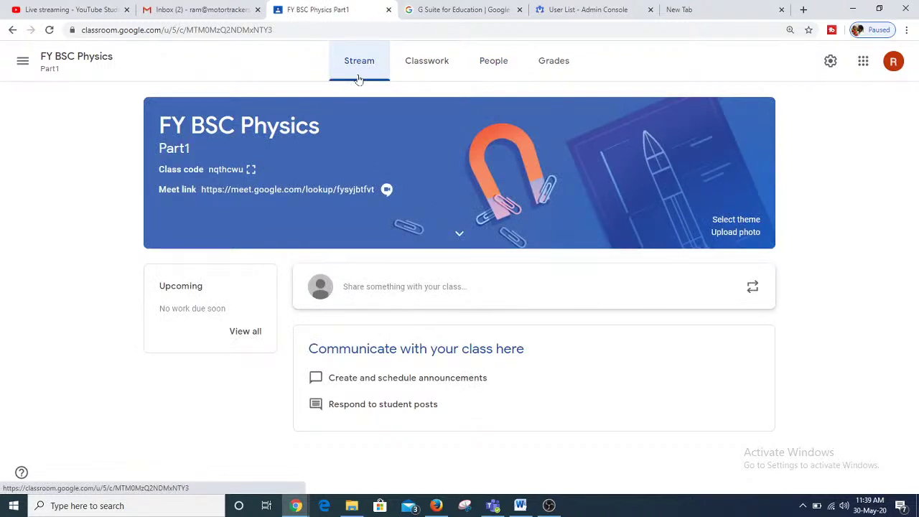
click(381, 287)
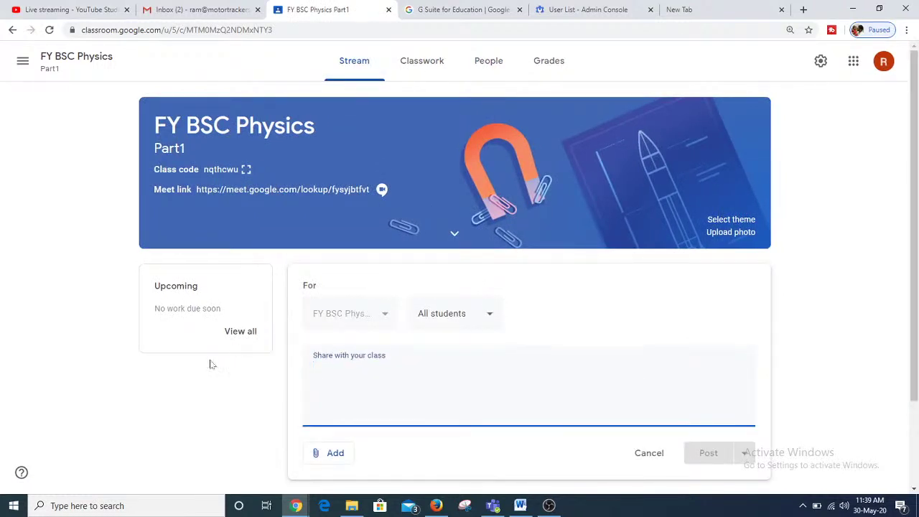
drag(915, 96, 916, 182)
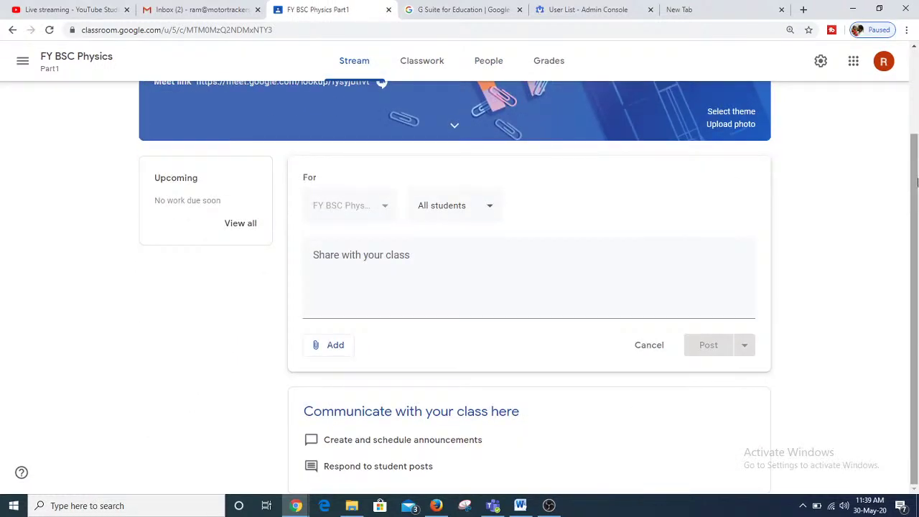
click(313, 260)
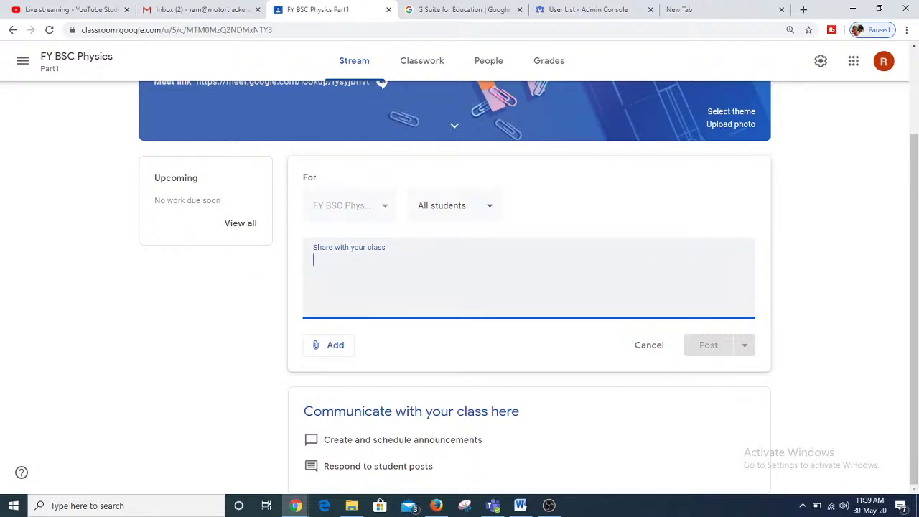
text(We ar)
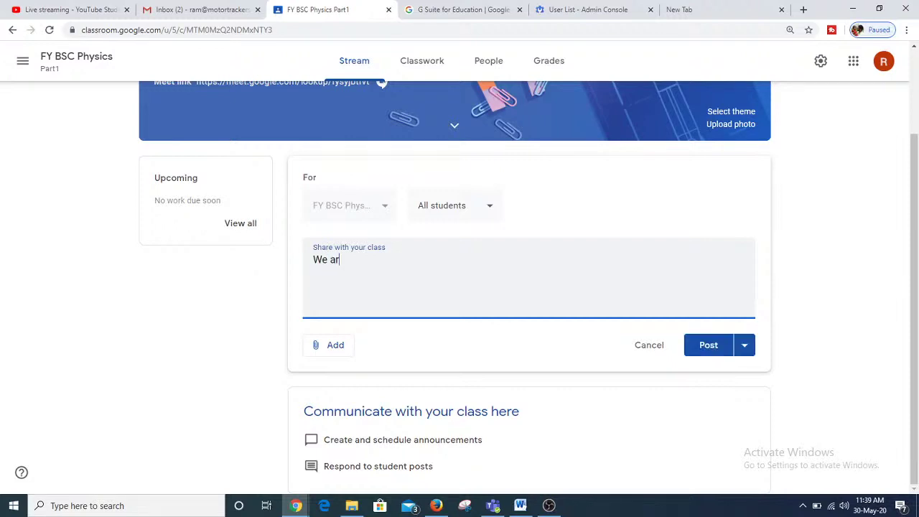
text(e planning to conduc)
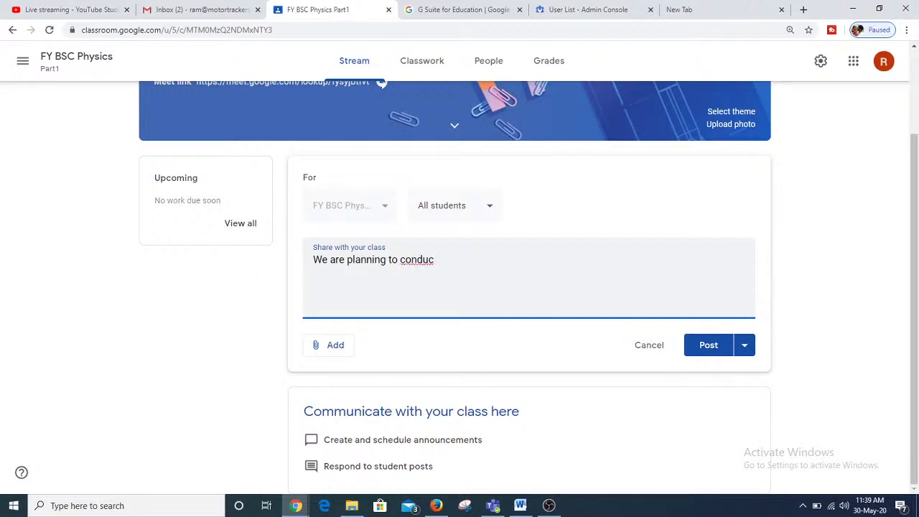
text(t unit test next week on)
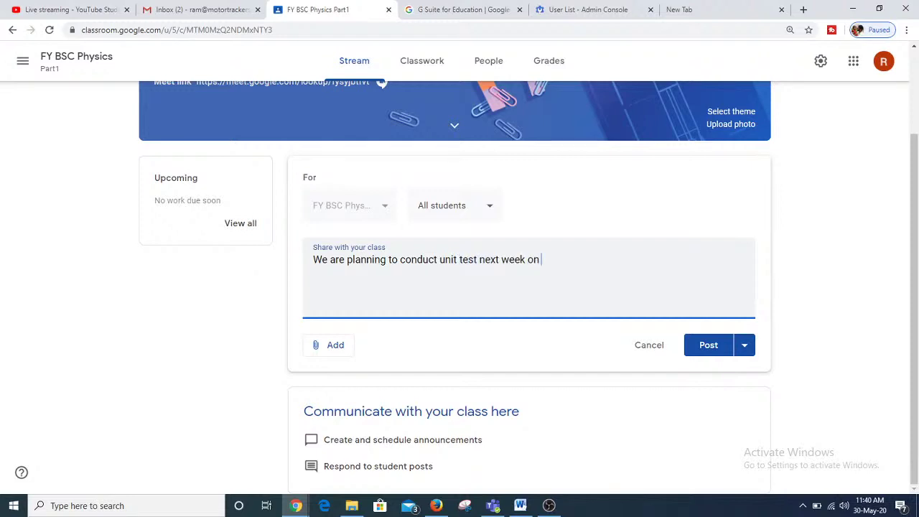
text( 5 June.)
click(689, 345)
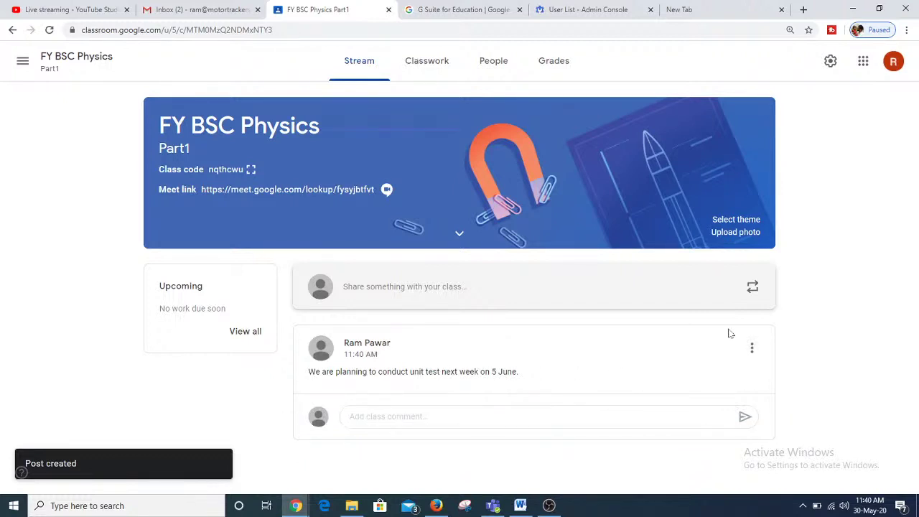
click(752, 349)
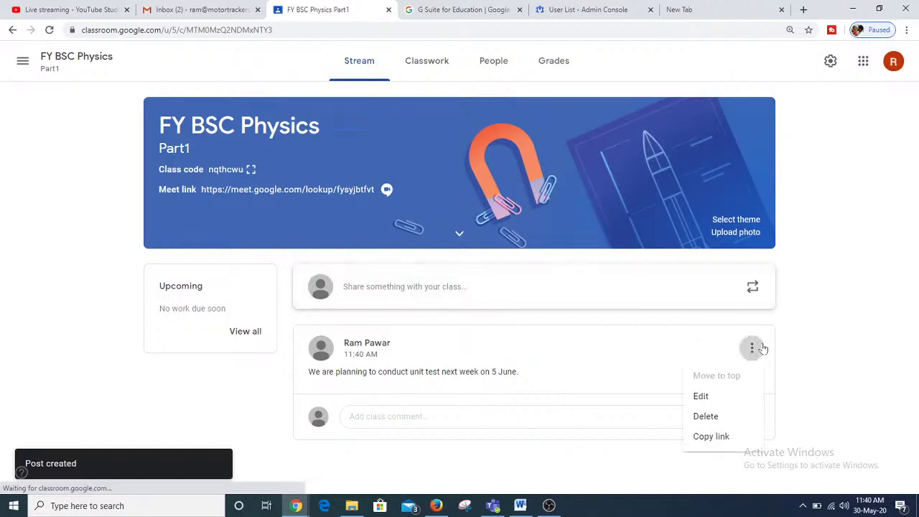
click(701, 397)
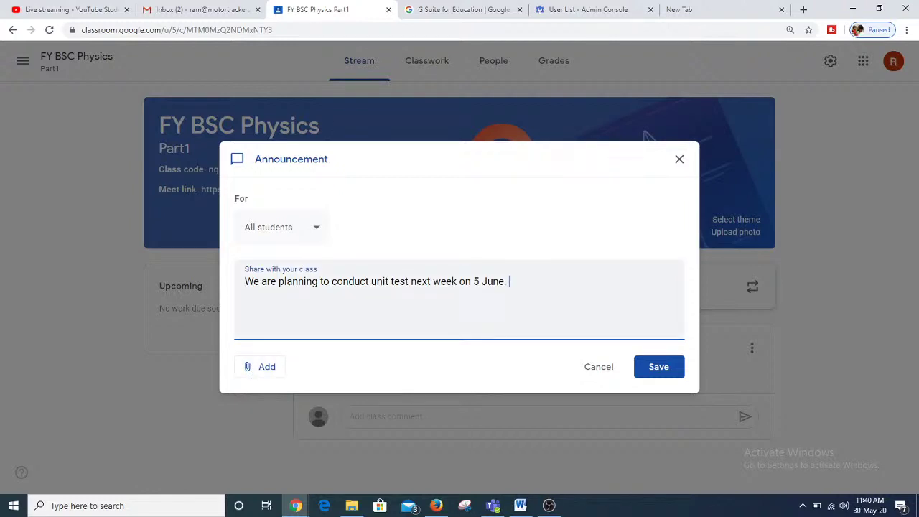
Append 'You please check attachment of resources' to the announcement, correcting 'resourses' to 'resources'
text(YOu a)
key(BackSpace)
key(BackSpace)
key(BackSpace)
text(o)
text(u please cho)
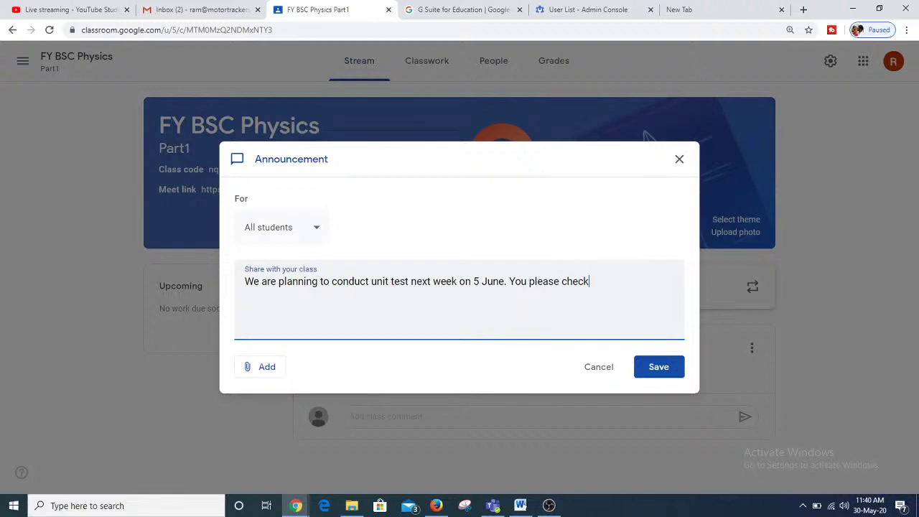
text(eck attachmnet)
key(BackSpace)
key(BackSpace)
key(BackSpace)
key(BackSpace)
key(BackSpace)
text(ment of res)
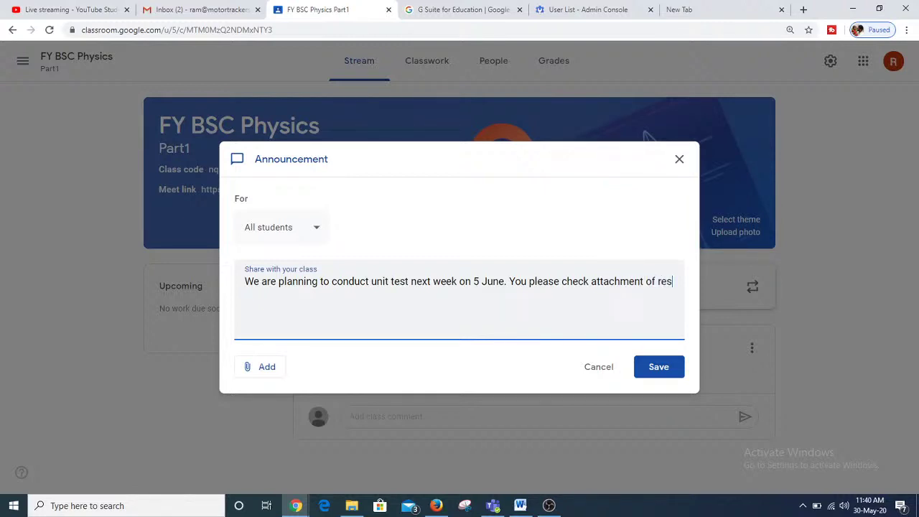
text(ourses)
right_click(271, 296)
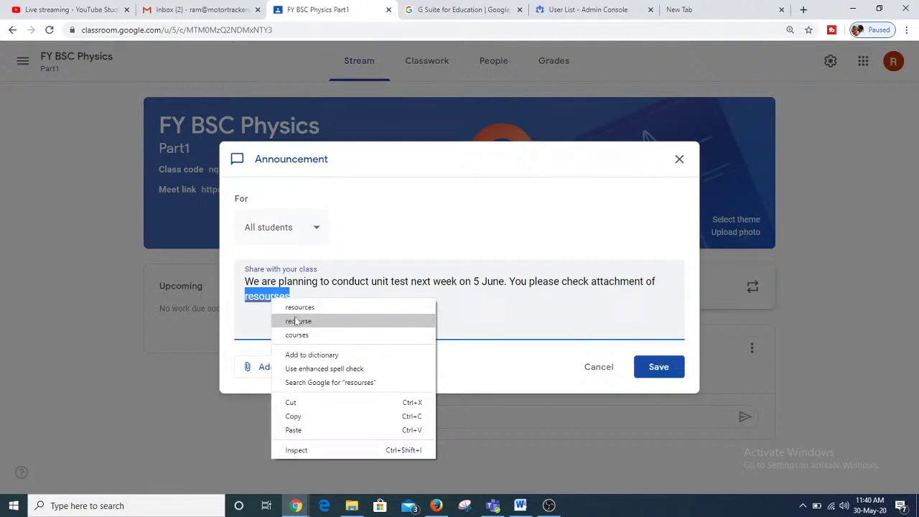
click(299, 307)
click(260, 367)
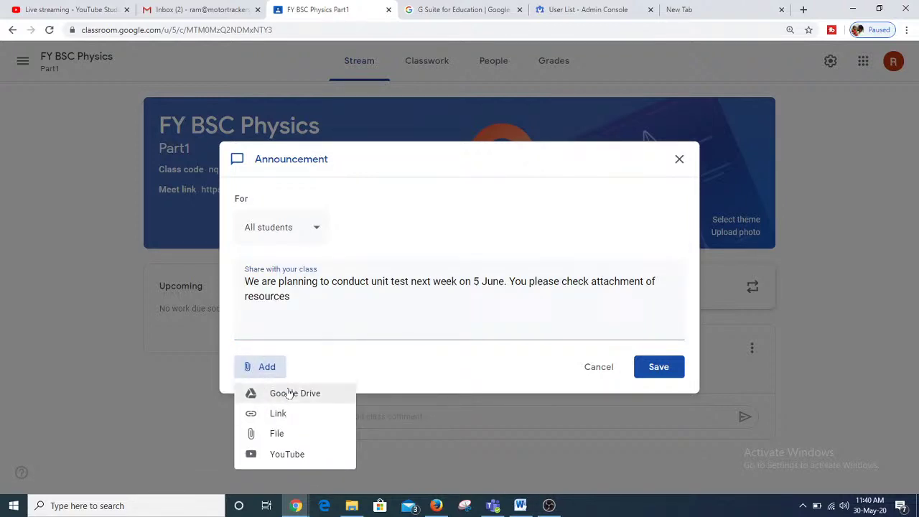
click(276, 436)
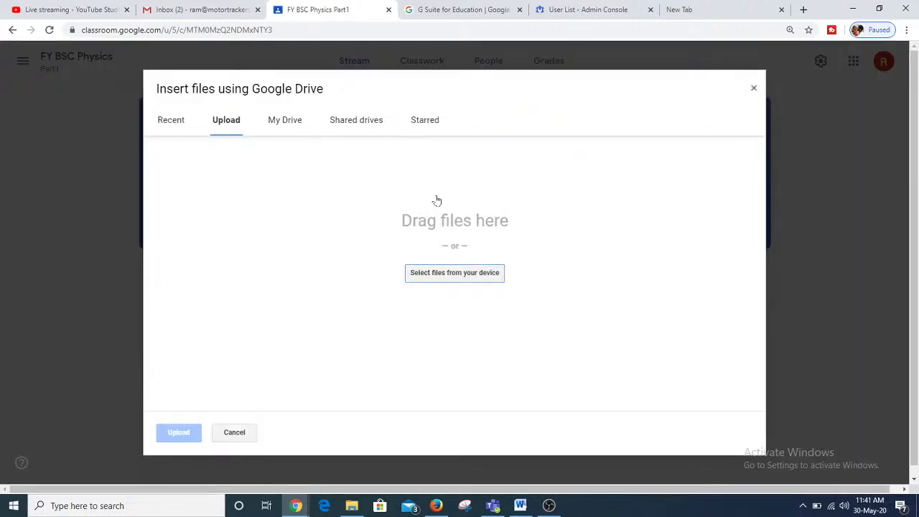
Upload the Chapter 13 Methods for Survey Studies Word document from the computer as the attachment
click(448, 277)
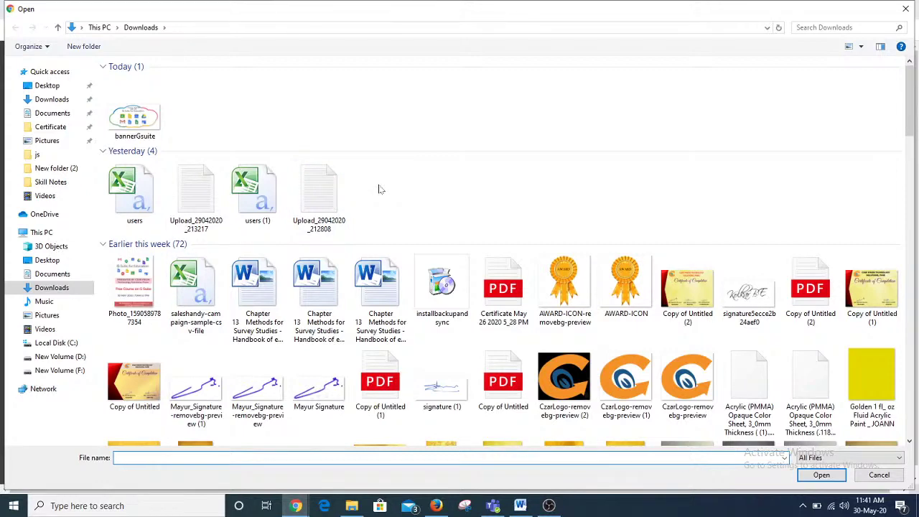
double_click(265, 306)
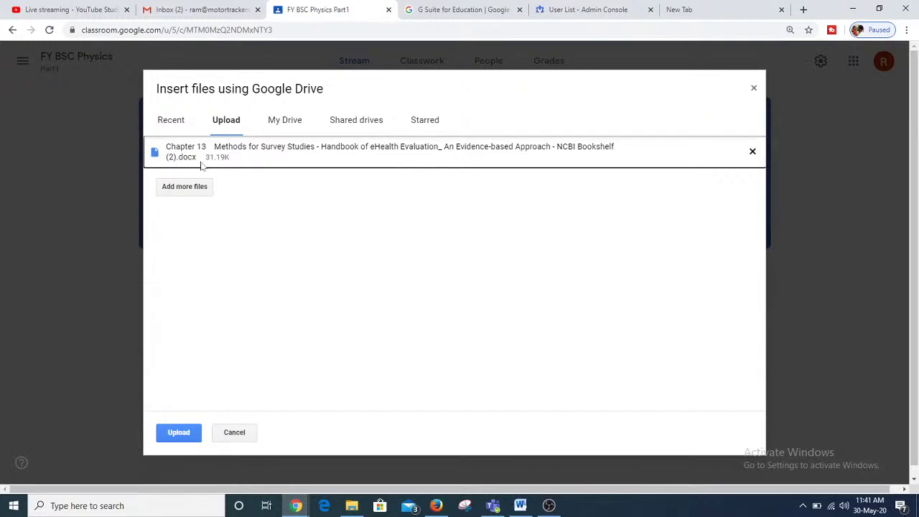
click(180, 433)
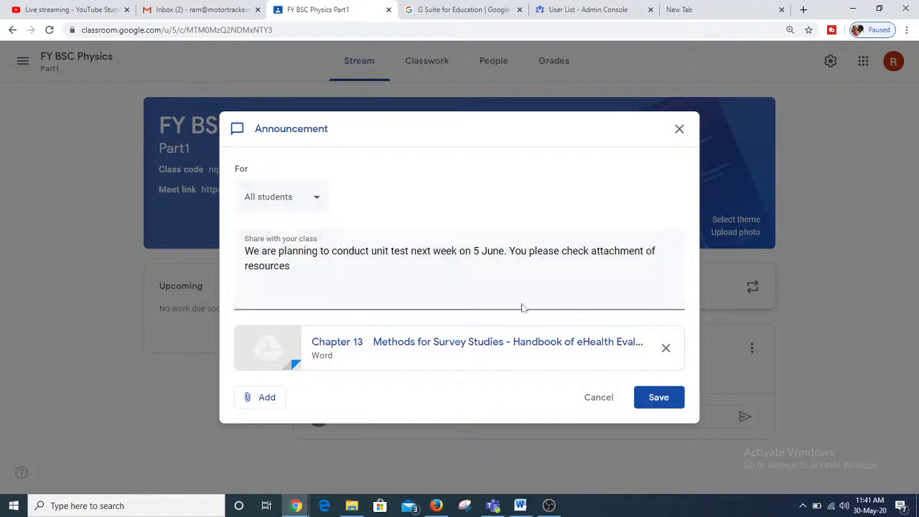
Reopen the attachment options, zoom the page in, and move to the YouTube Studio live-stream dashboard
click(256, 397)
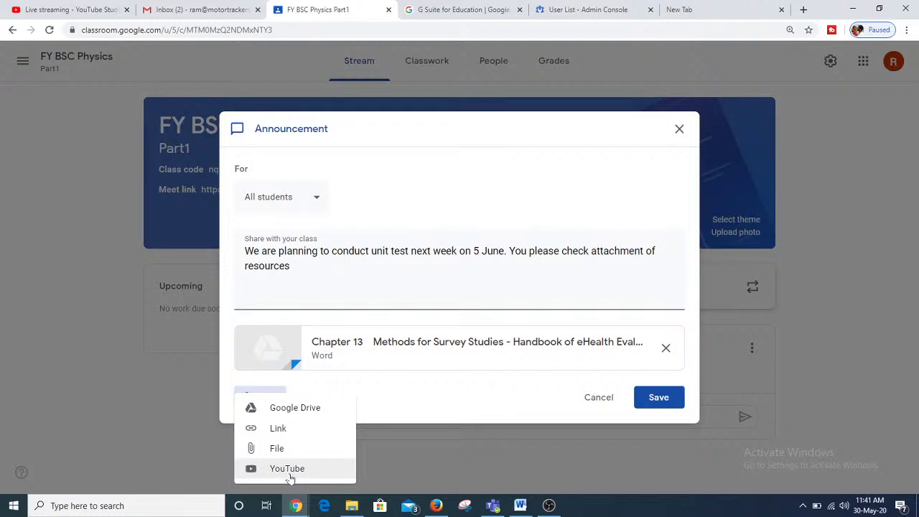
key(ctrl+plus)
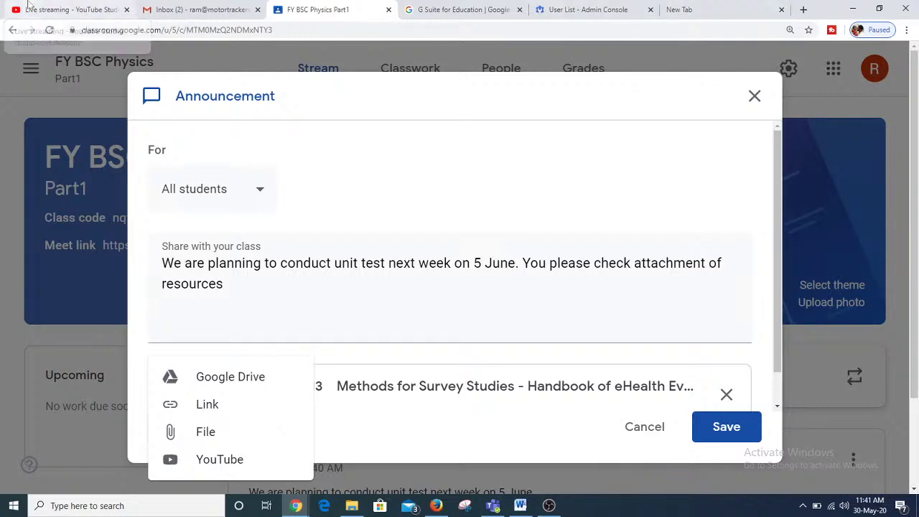
click(68, 10)
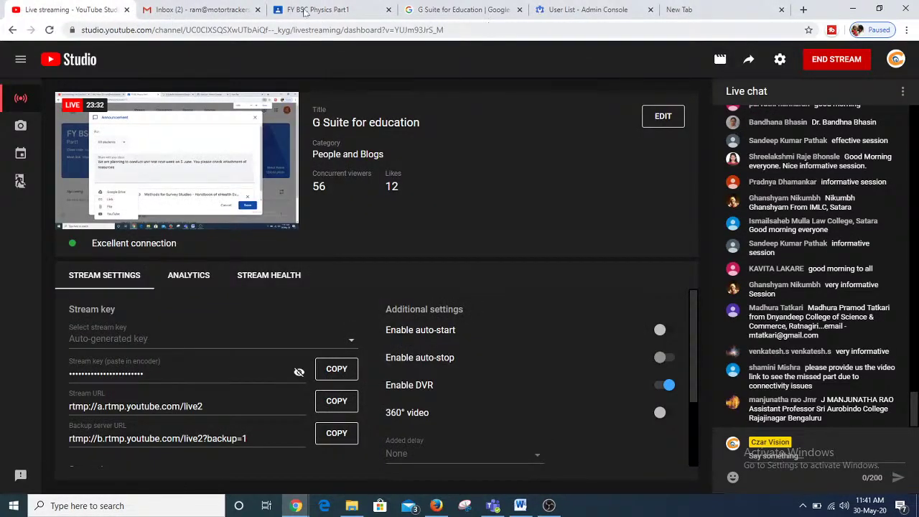
Load the YouTube home page in the empty new tab and scroll through its feed
click(151, 7)
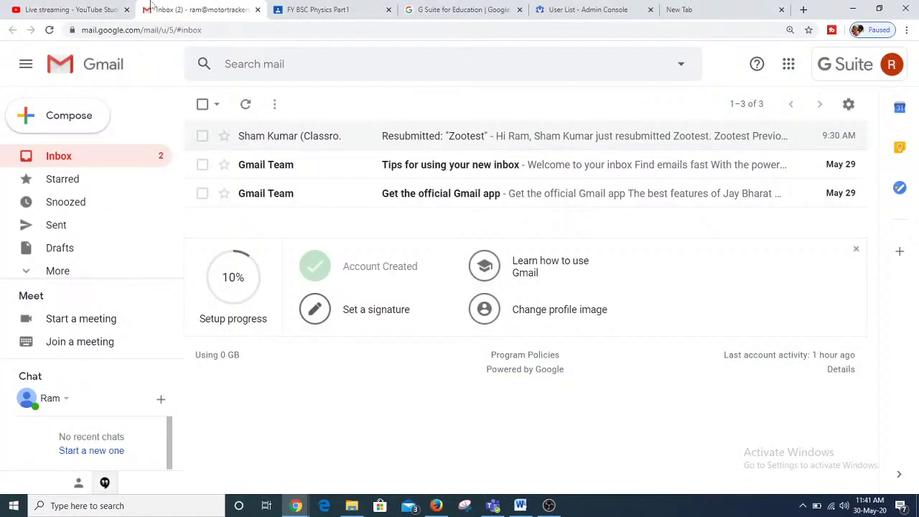
click(721, 9)
text(you)
key(Return)
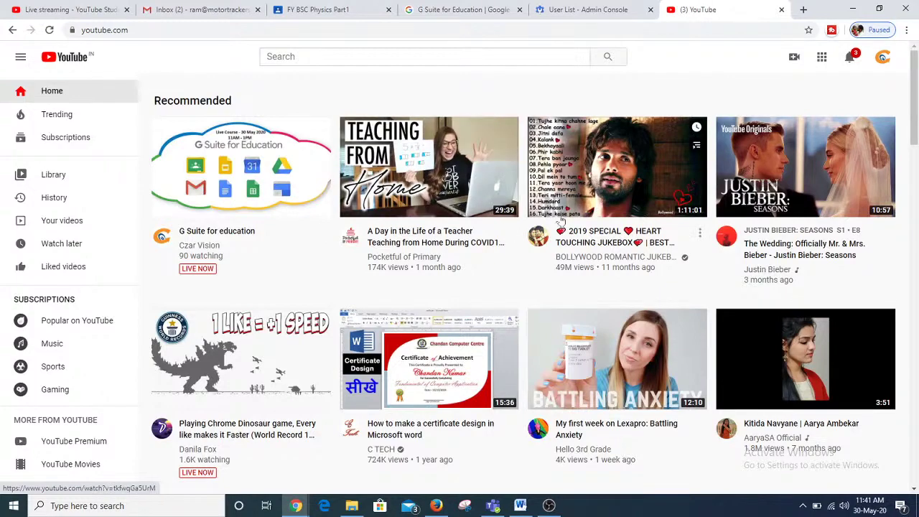
scroll(554, 223, down, 1)
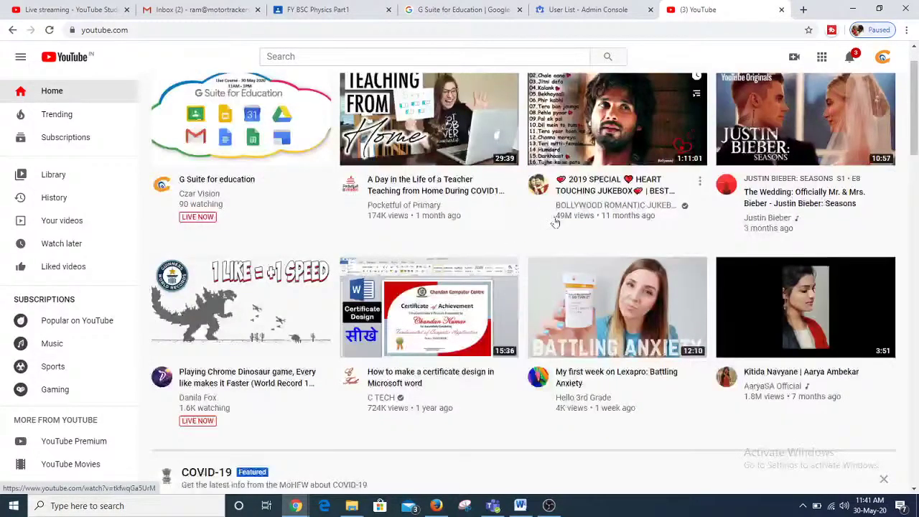
scroll(424, 250, down, 5)
scroll(426, 248, down, 3)
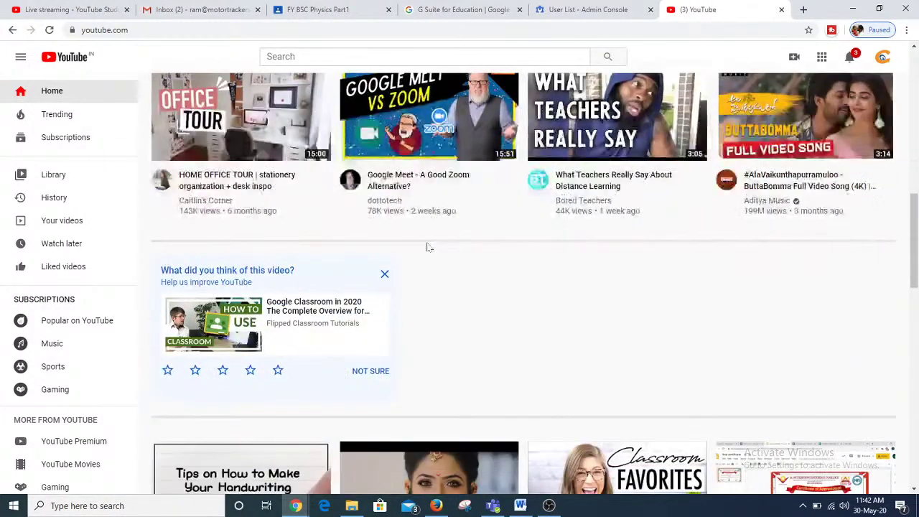
scroll(427, 244, up, 6)
scroll(430, 235, down, 1)
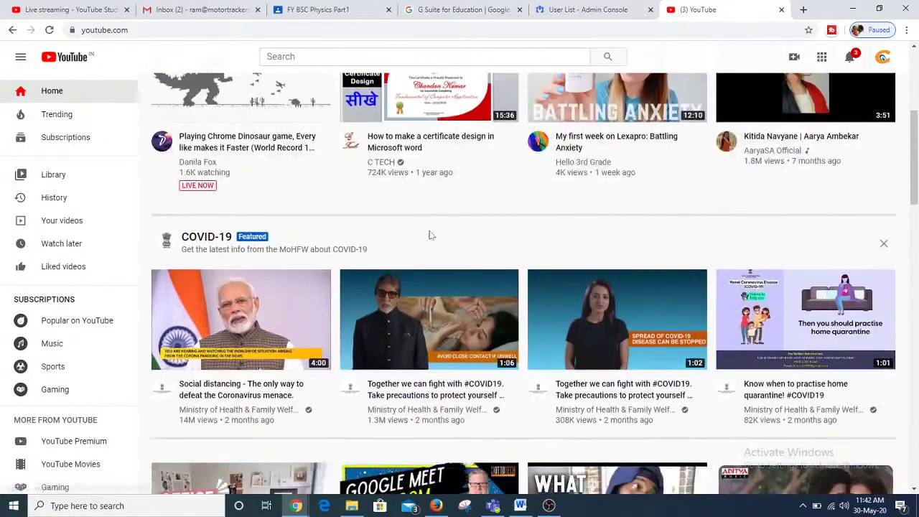
scroll(429, 235, up, 1)
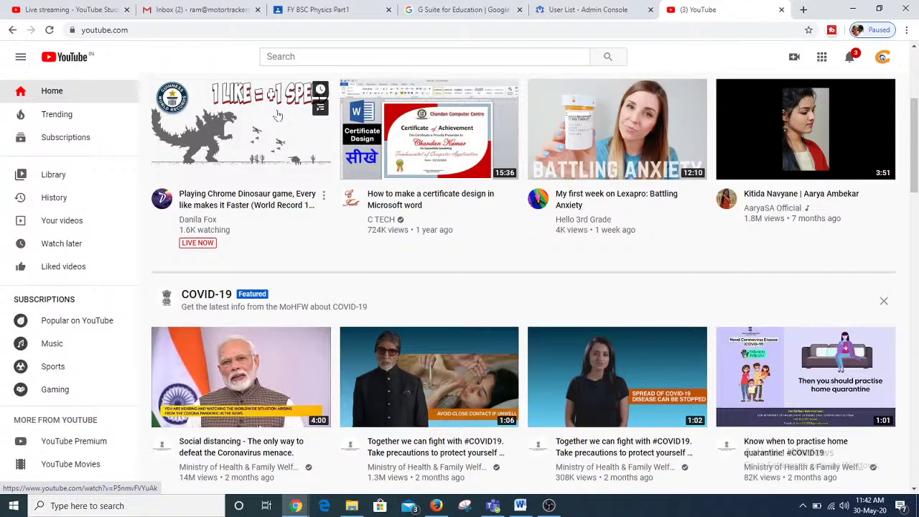
Open the Chrome Dinosaur game video, close the YouTube tab, and get back to the Classroom announcement
click(279, 115)
click(781, 9)
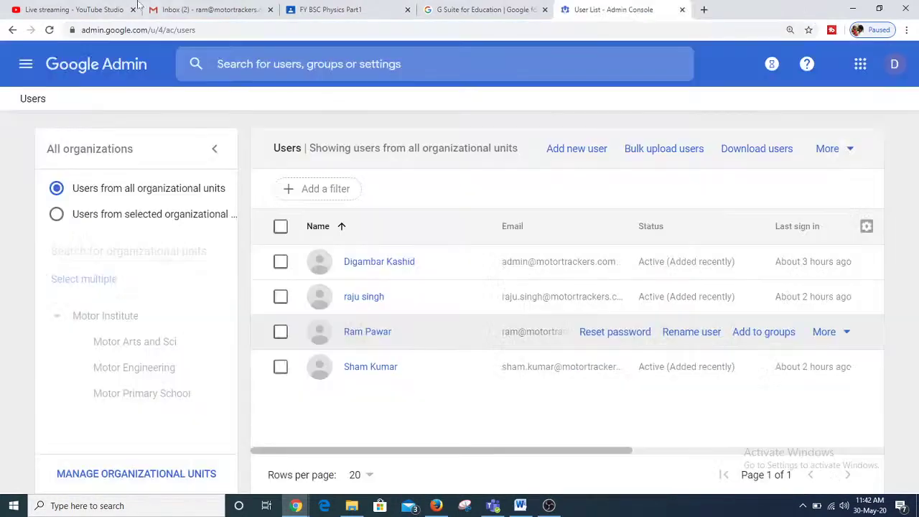
click(86, 6)
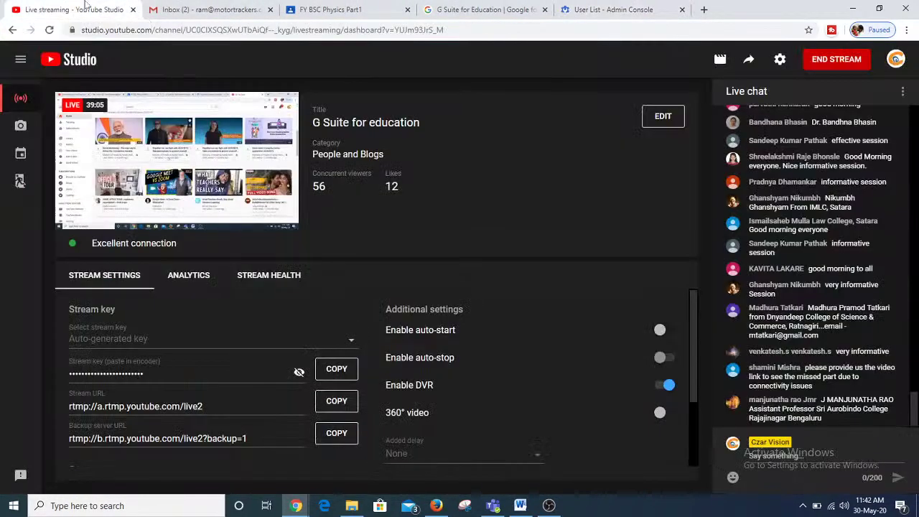
click(204, 10)
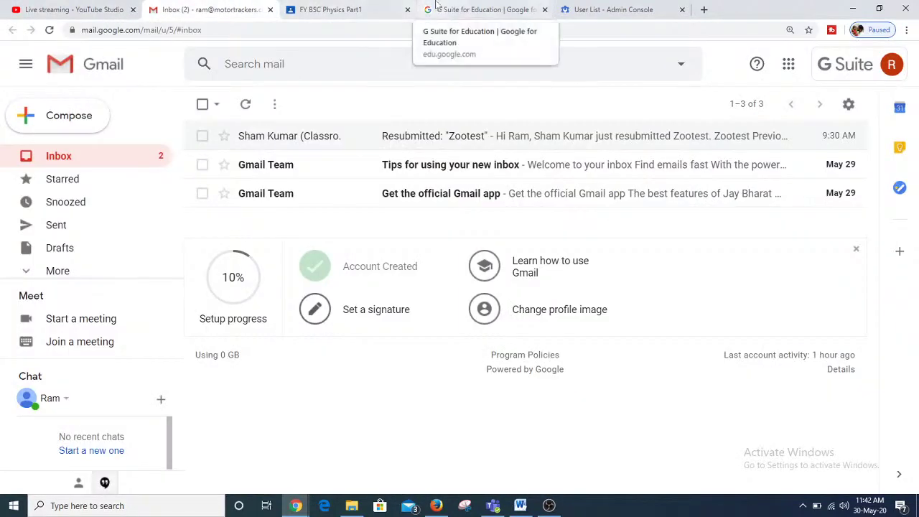
click(316, 10)
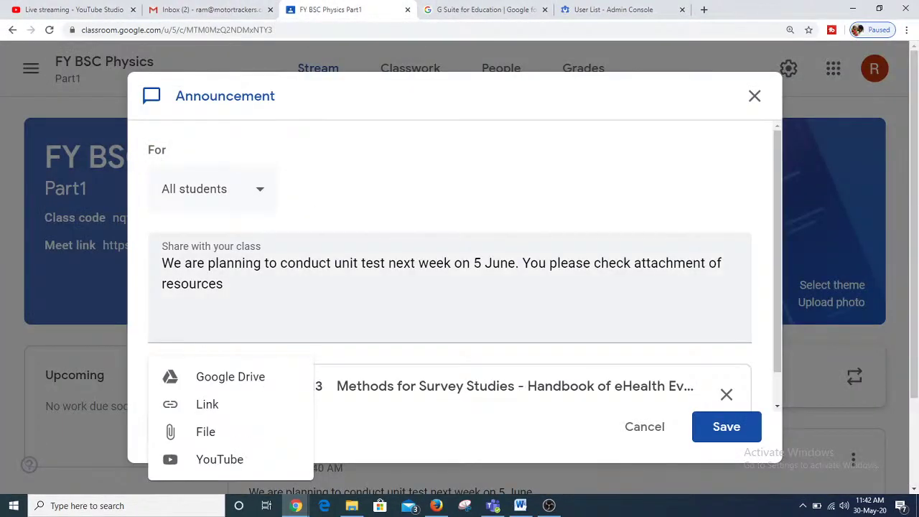
Abandon a link attachment and search the pasted YouTube address in Insert video, which finds no videos
click(218, 404)
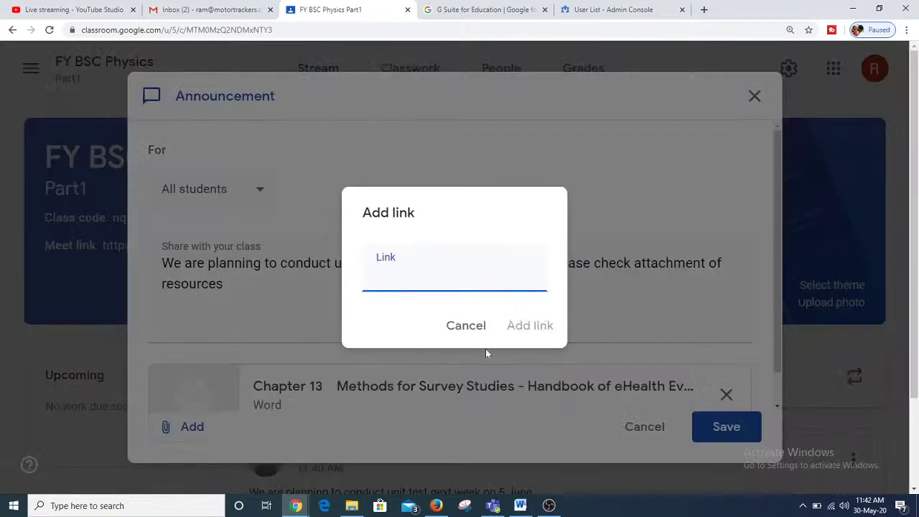
click(454, 326)
click(188, 426)
click(211, 459)
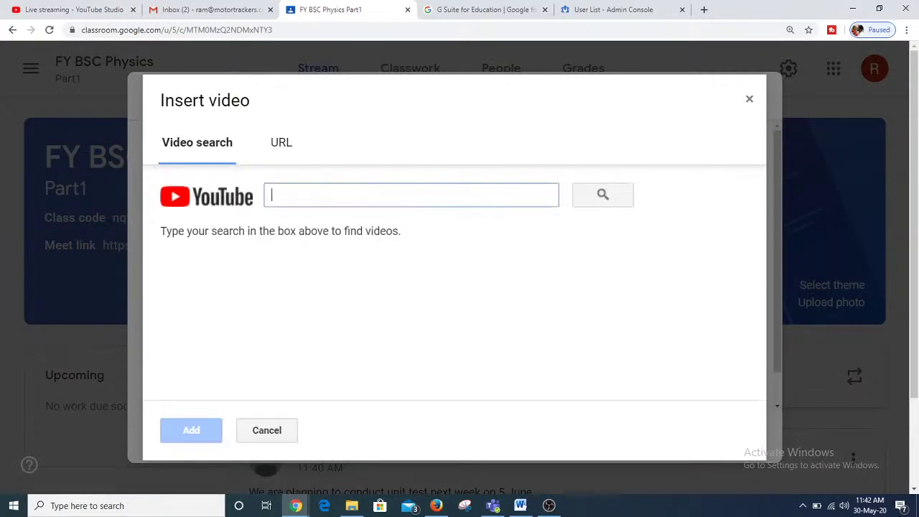
text(https://www.youtube.com/watch?v=P5nmvFVYuAk)
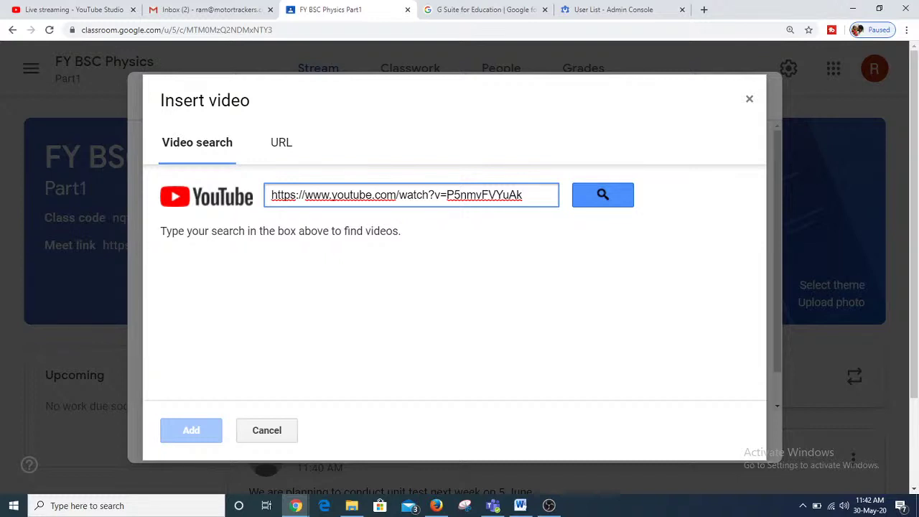
click(603, 195)
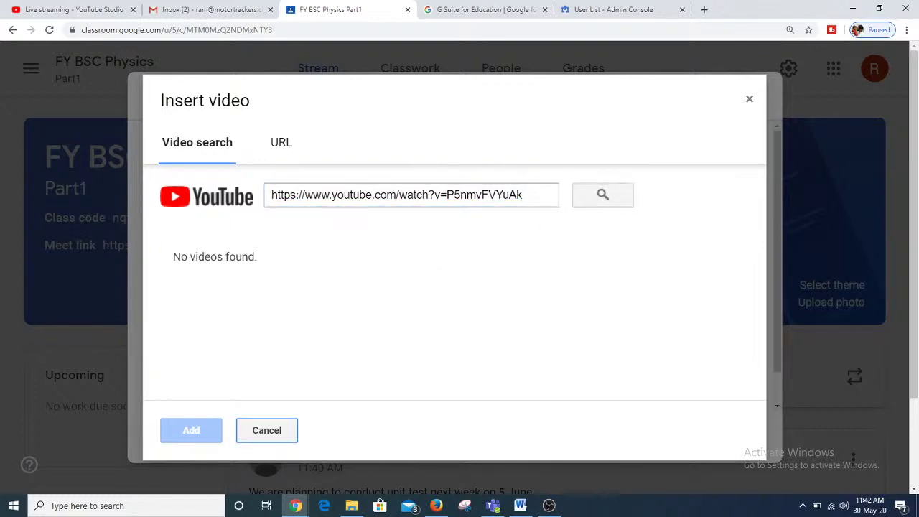
click(528, 195)
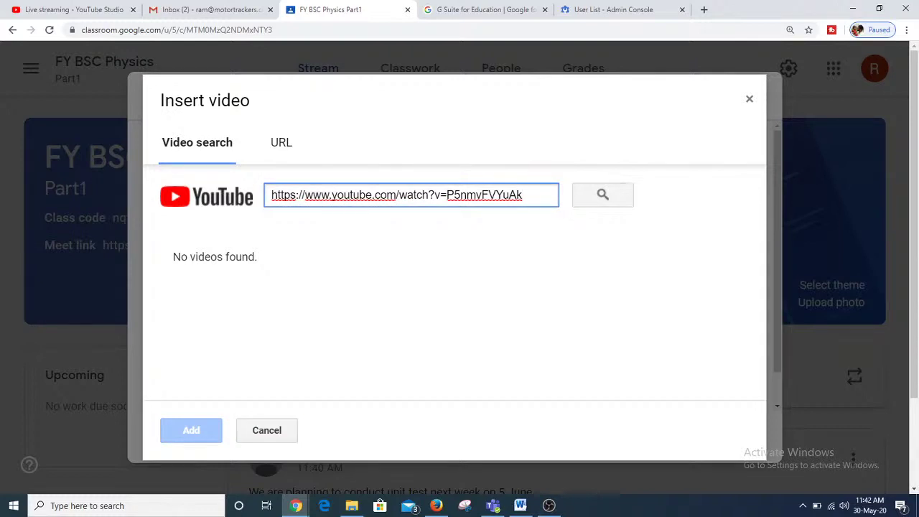
click(704, 10)
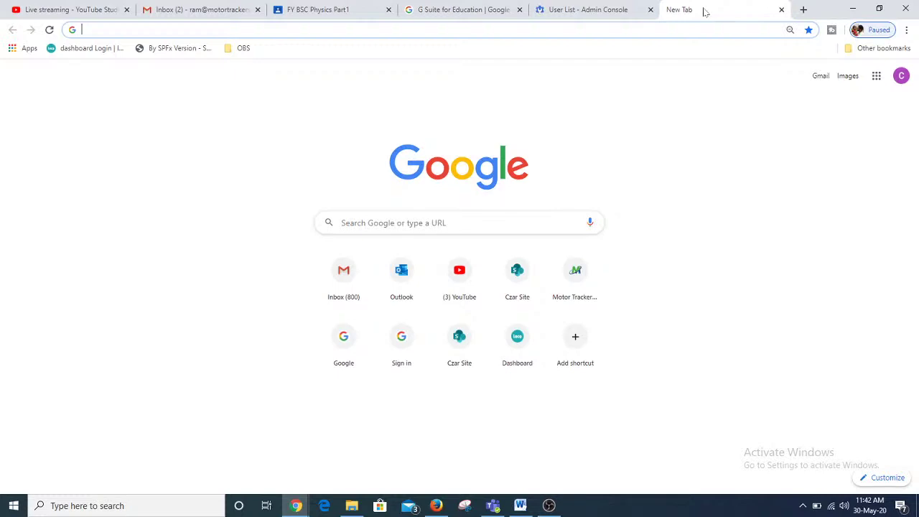
Search YouTube for physics and play the 'For the Love of Physics - Walter Lewin' lecture
text(you)
key(Return)
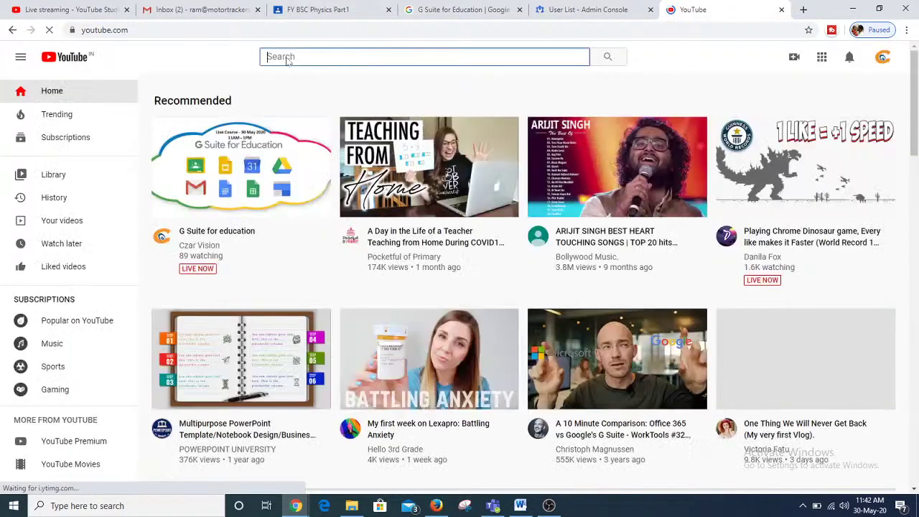
text(phy)
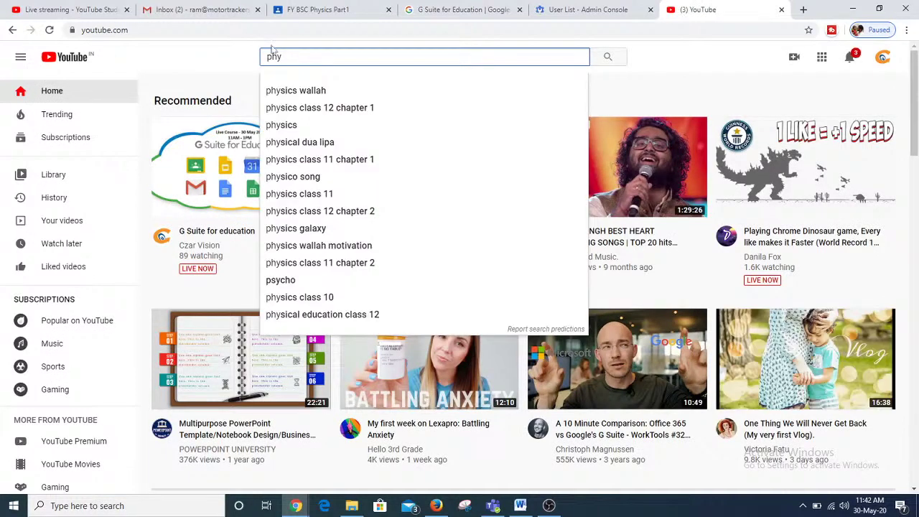
click(280, 128)
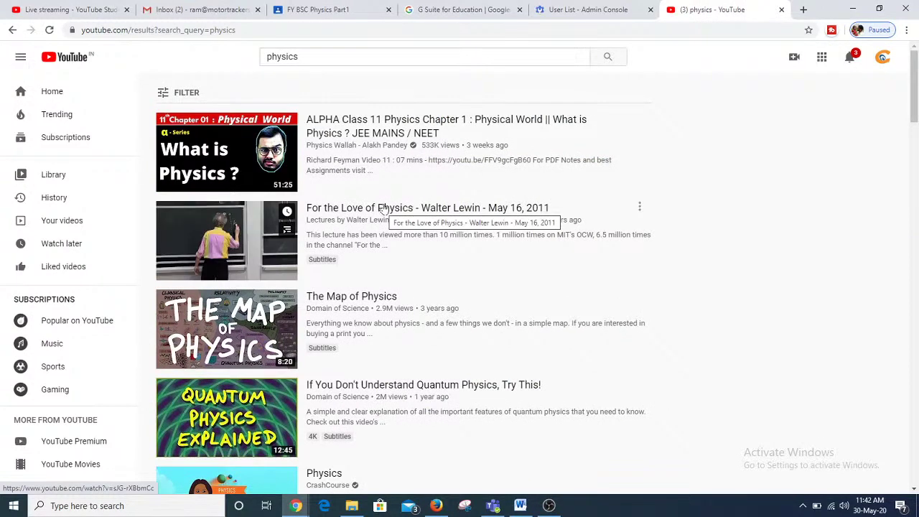
click(382, 208)
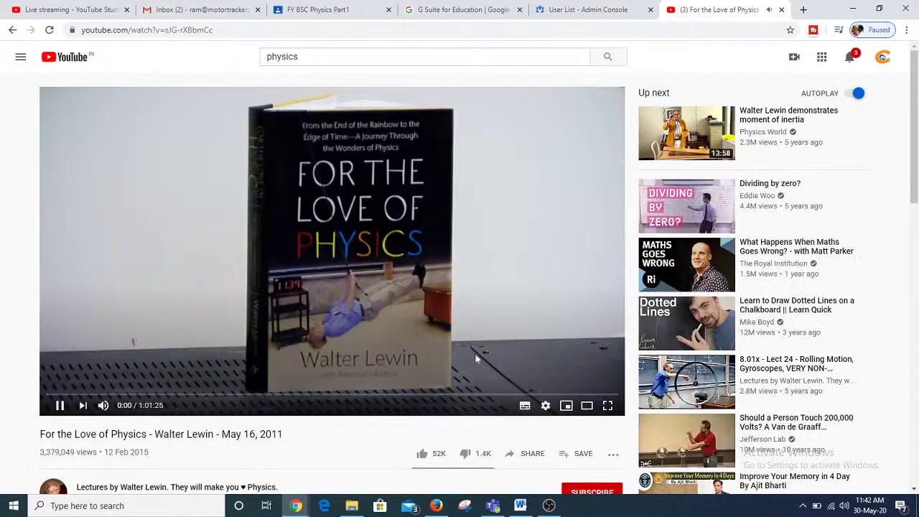
Copy the lecture's short share link and return to the FY BSC Physics Classroom tab
click(533, 453)
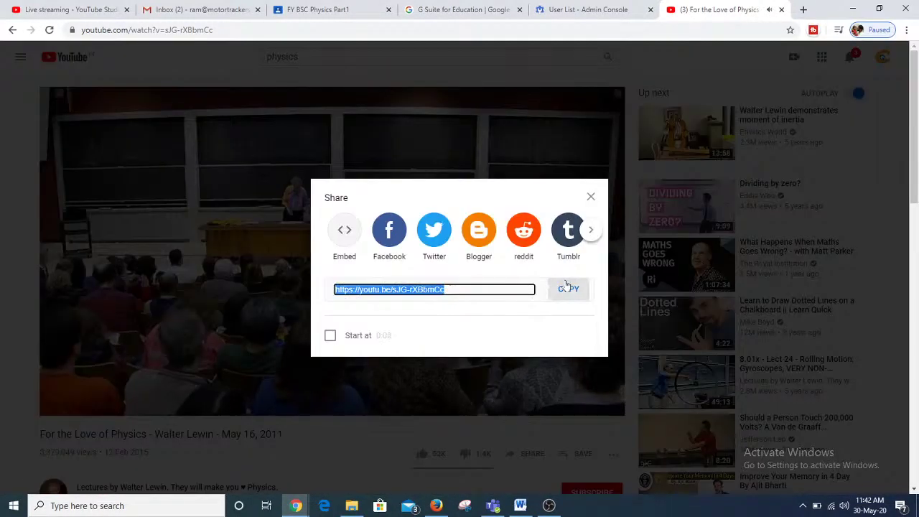
click(568, 288)
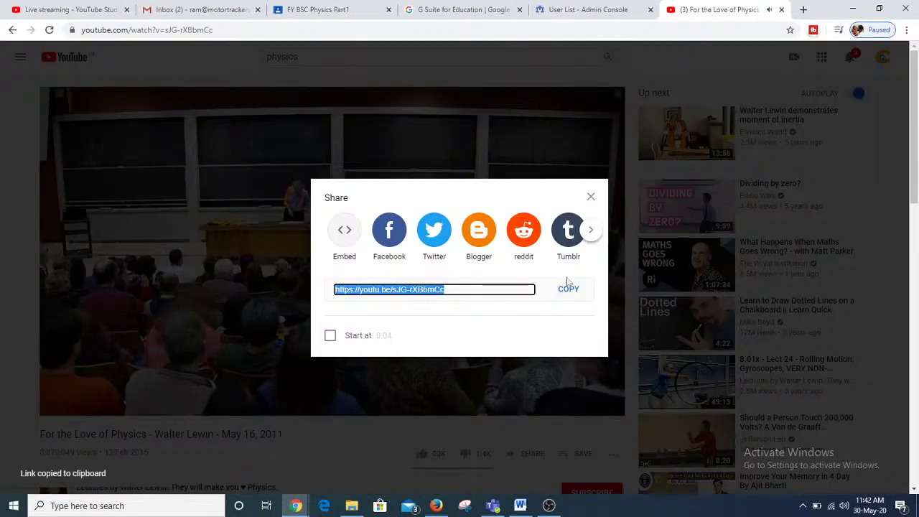
click(591, 197)
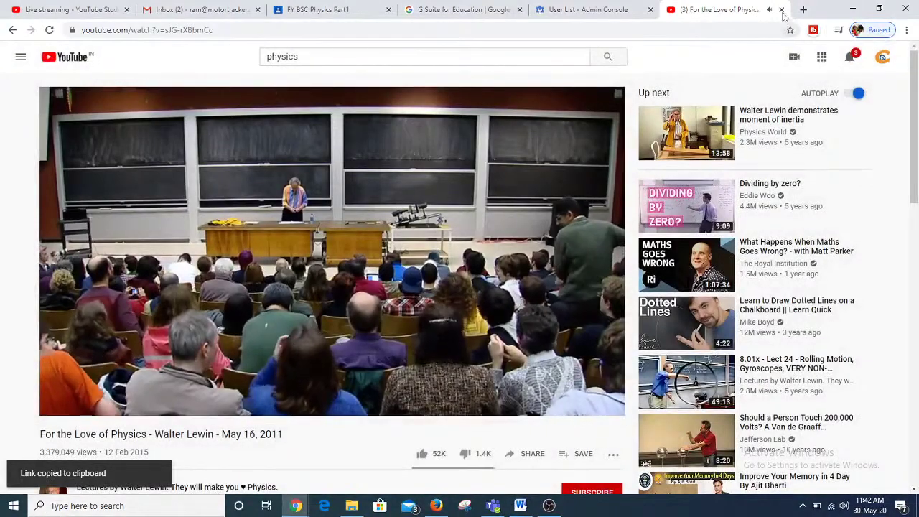
click(332, 10)
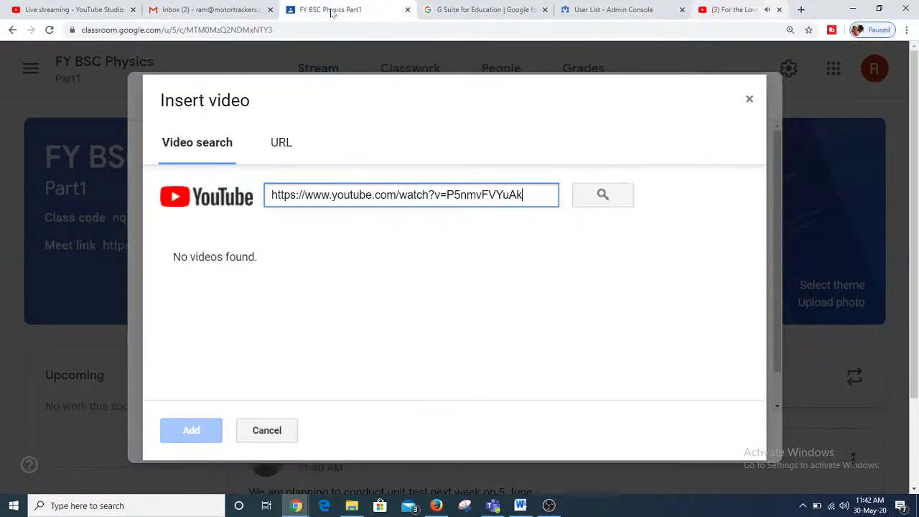
Replace the Video search text with the copied lecture link and search for it
key(ctrl+a)
key(ctrl+v)
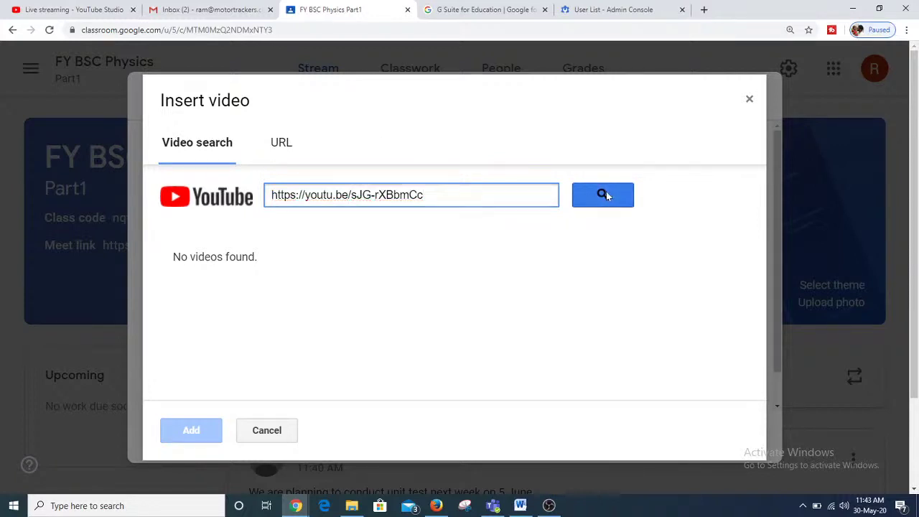
click(605, 196)
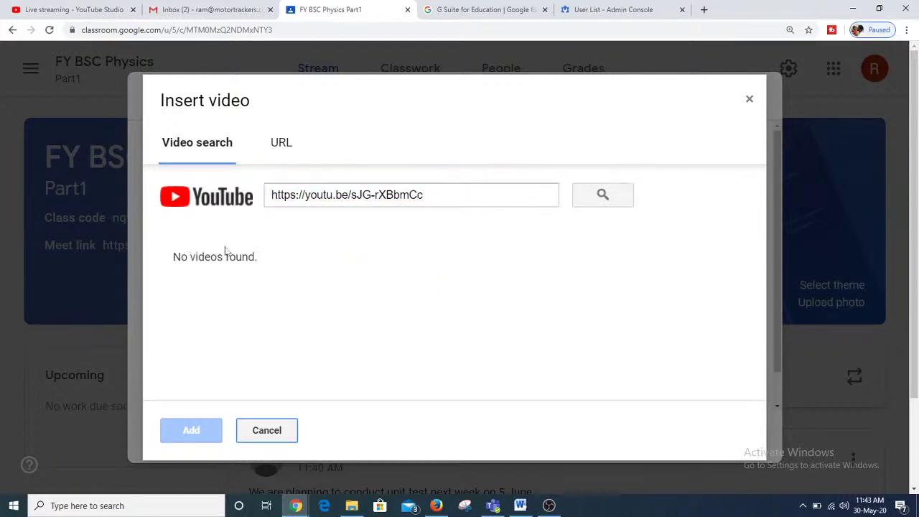
click(513, 188)
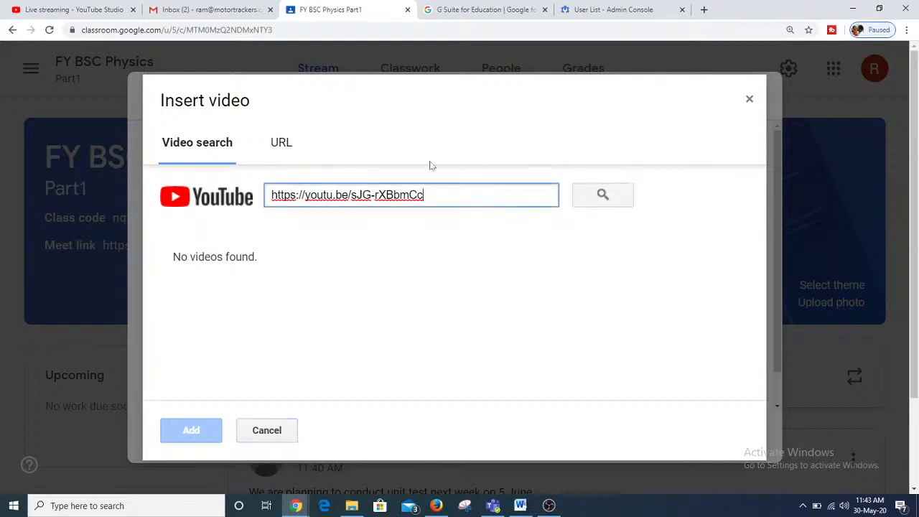
Try the lecture link under the URL option, dismiss the video-no-longer-exists warning, then cancel inserting the video
click(293, 143)
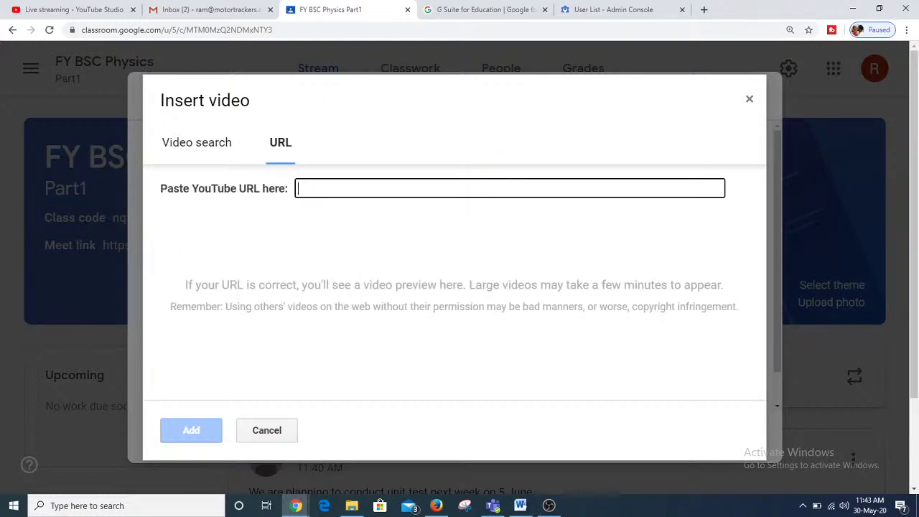
key(ctrl+v)
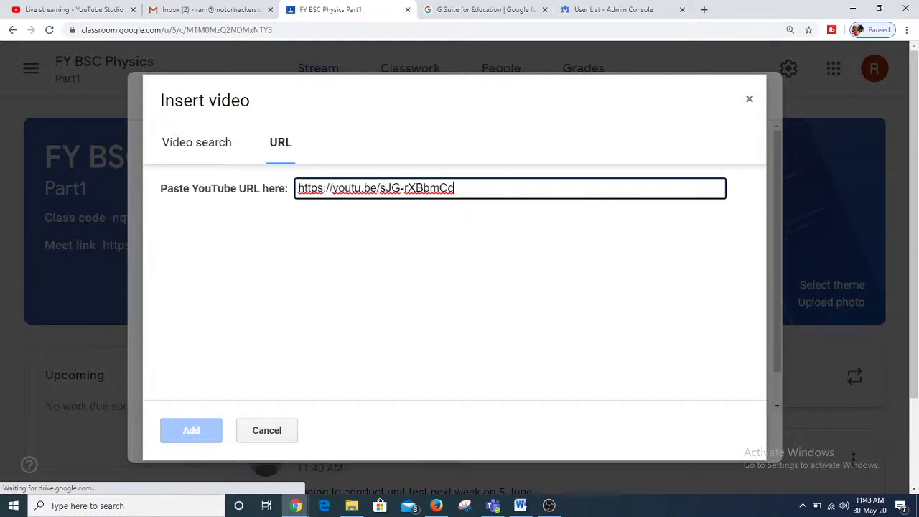
click(348, 311)
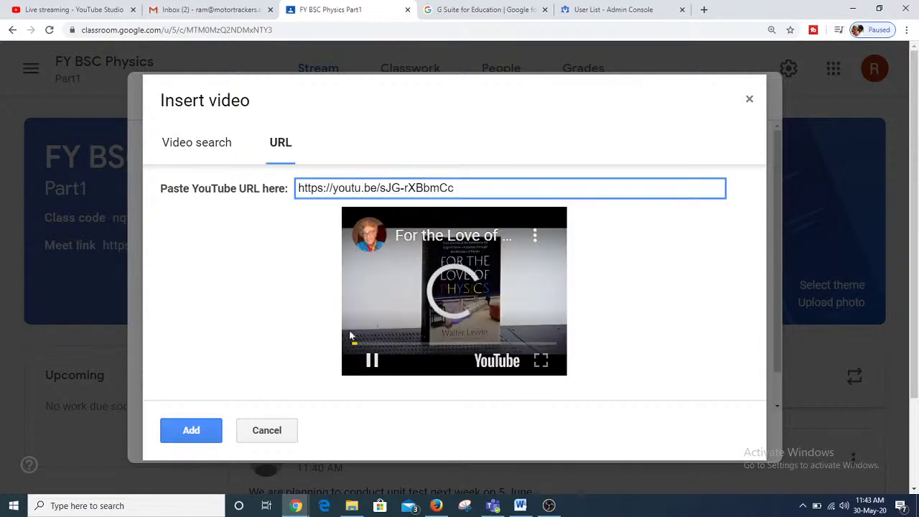
click(372, 361)
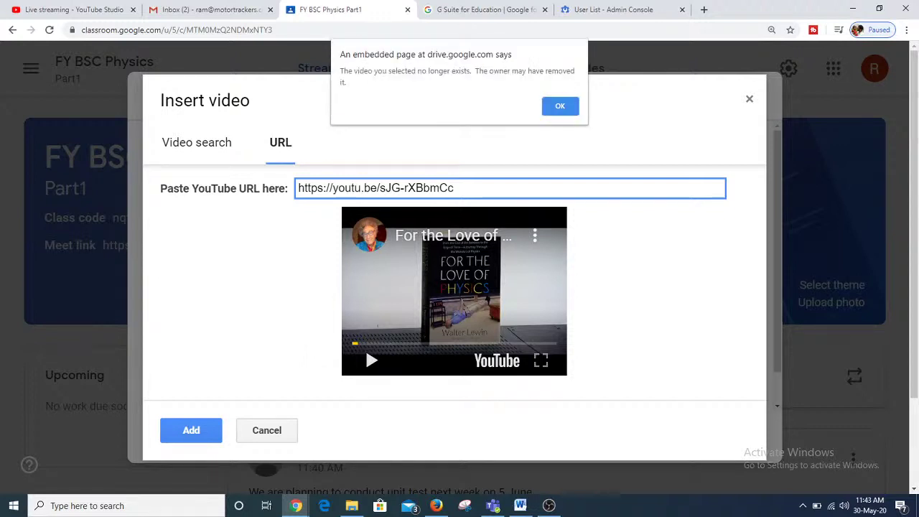
click(559, 107)
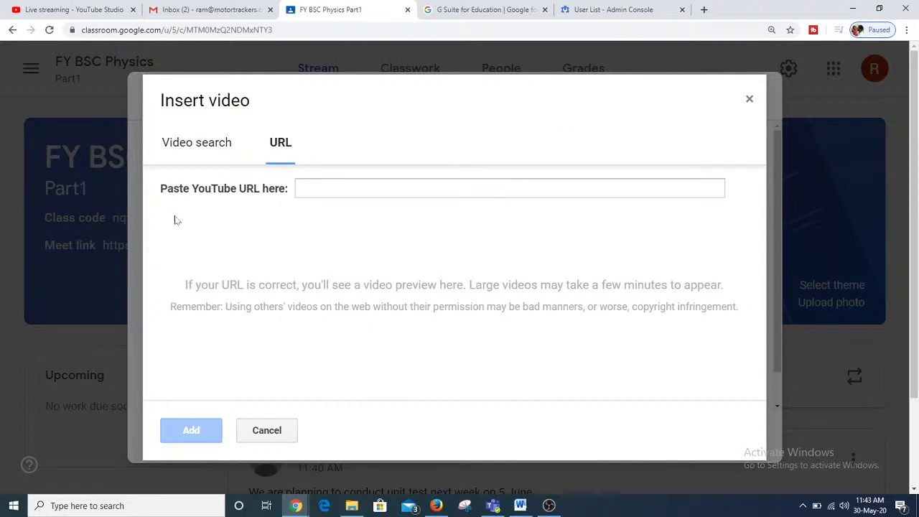
click(214, 159)
click(629, 195)
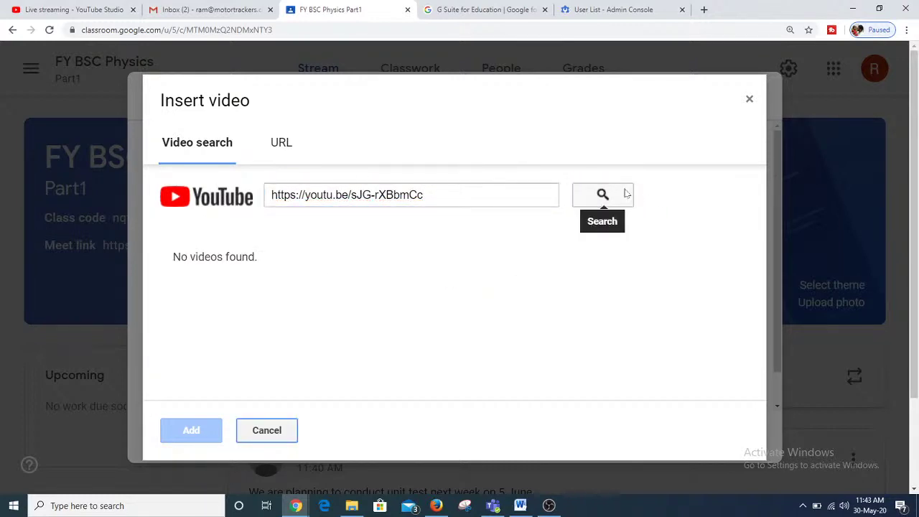
click(749, 99)
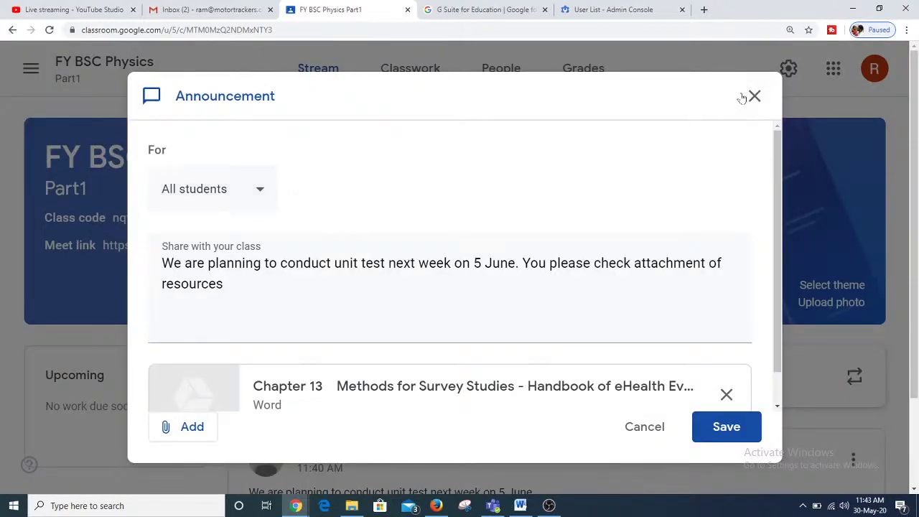
Confirm the announcement targets All students and save the edited Chapter 13 announcement
scroll(502, 361, down, 1)
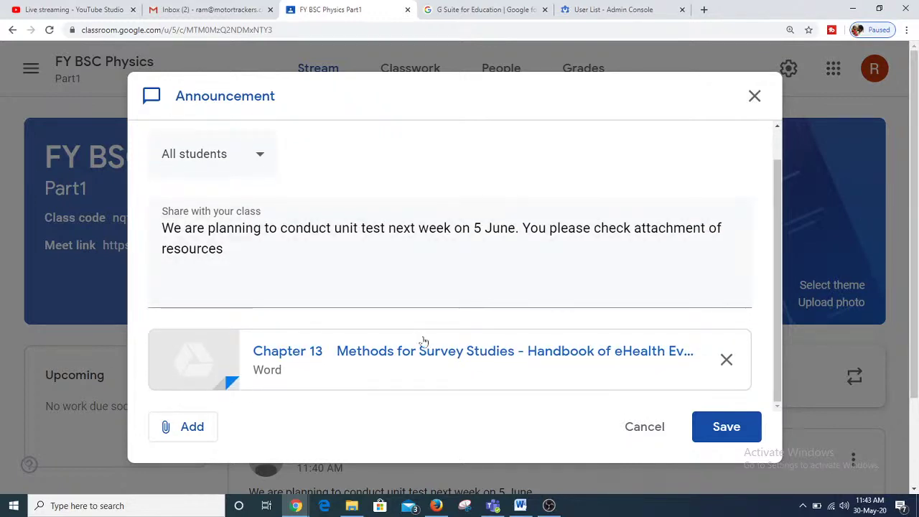
scroll(351, 323, down, 2)
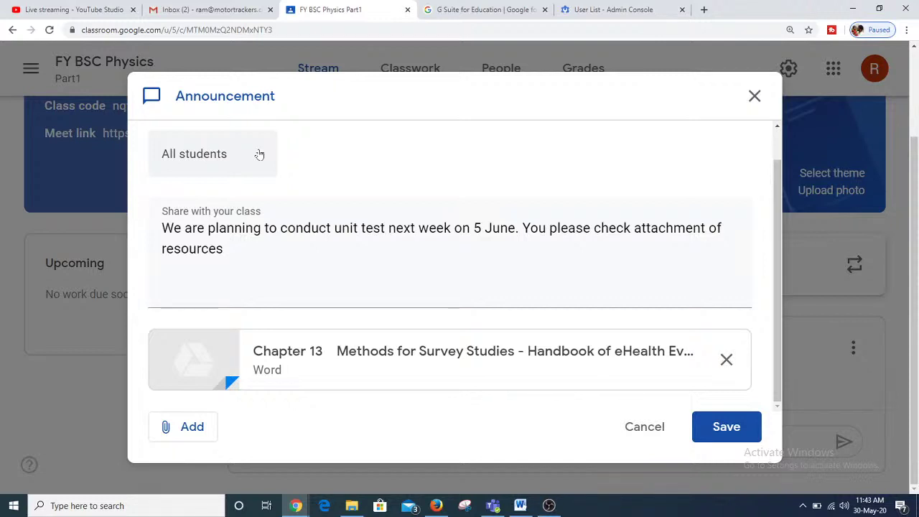
click(257, 154)
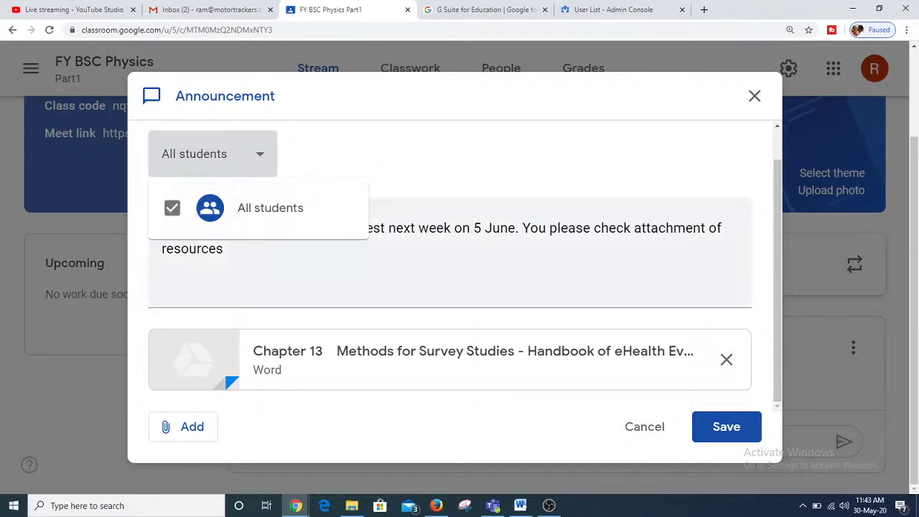
click(280, 174)
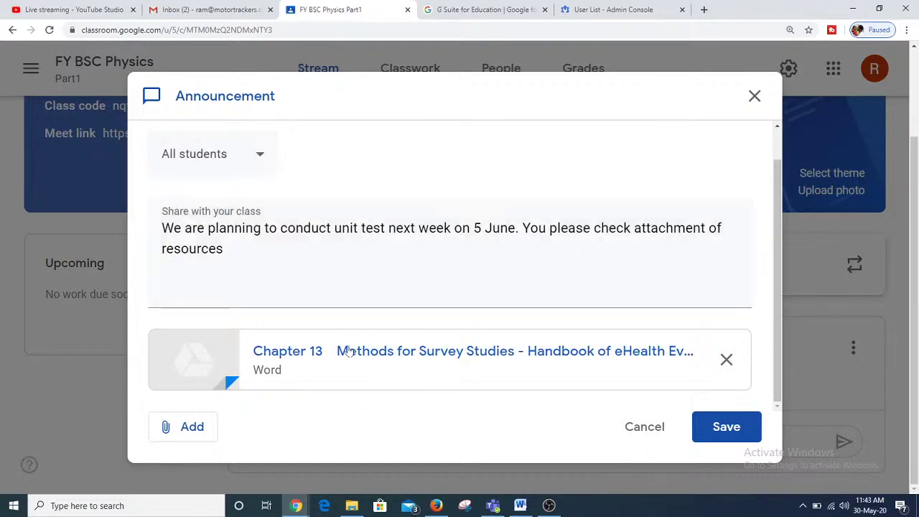
scroll(364, 340, up, 1)
scroll(488, 424, down, 1)
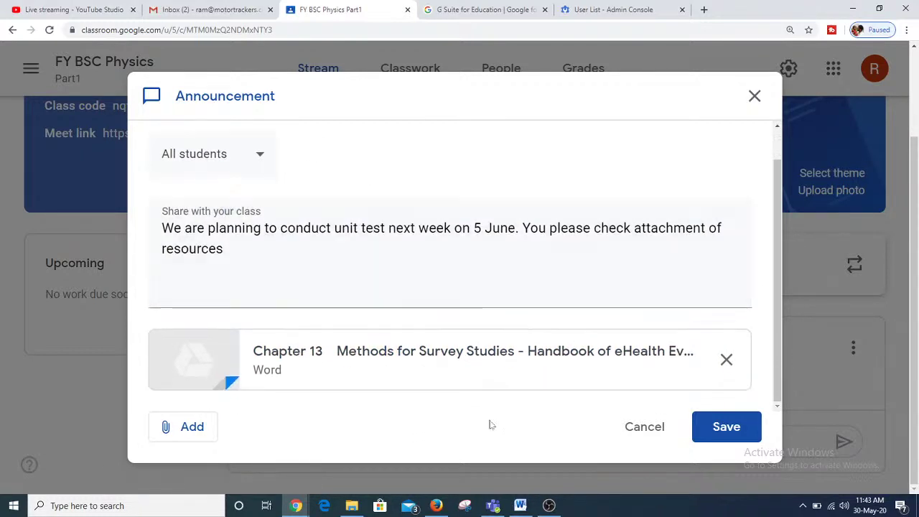
click(727, 427)
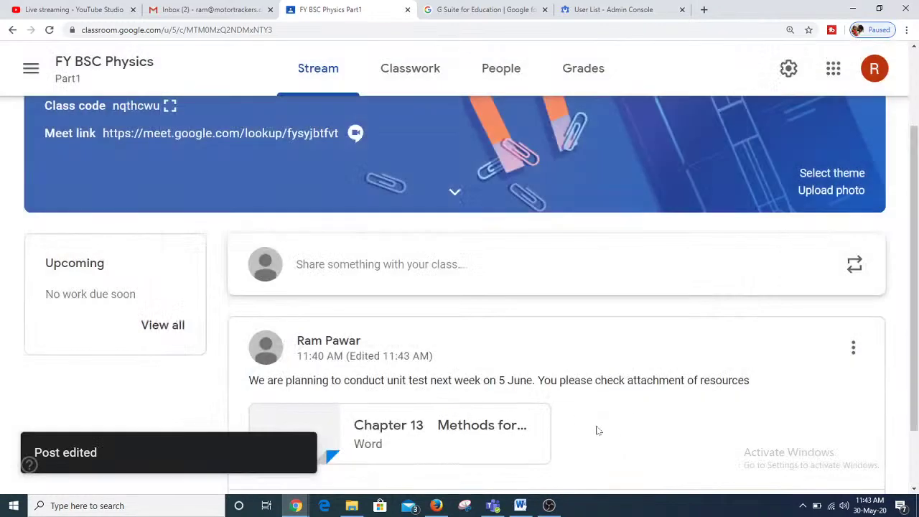
scroll(474, 359, down, 1)
click(470, 80)
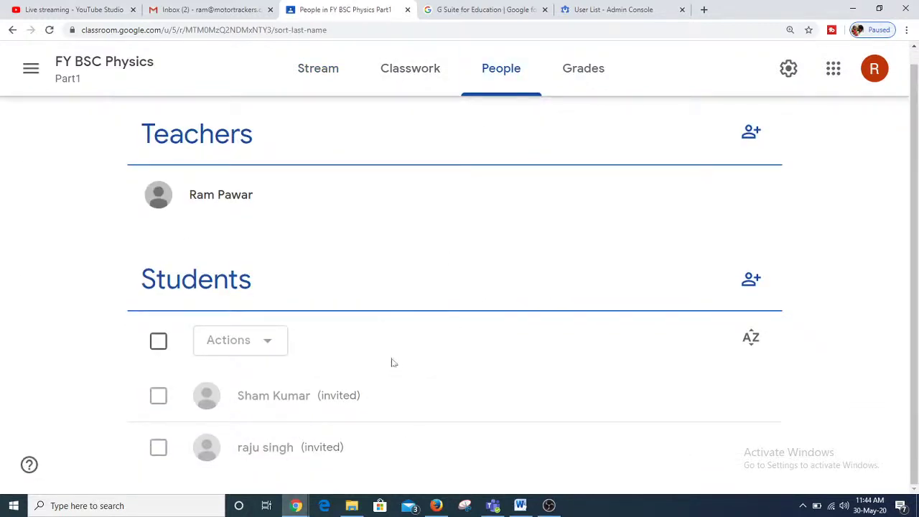
click(323, 79)
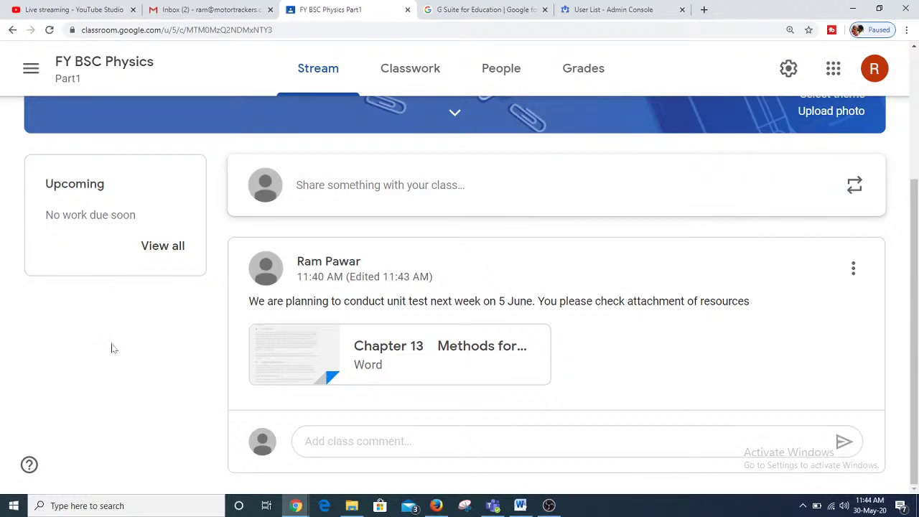
drag(916, 233, 916, 207)
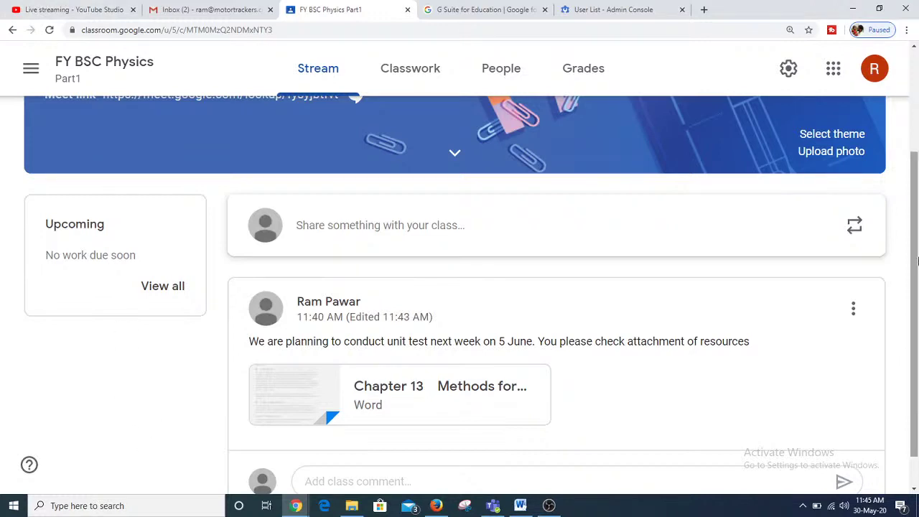
drag(917, 262, 915, 320)
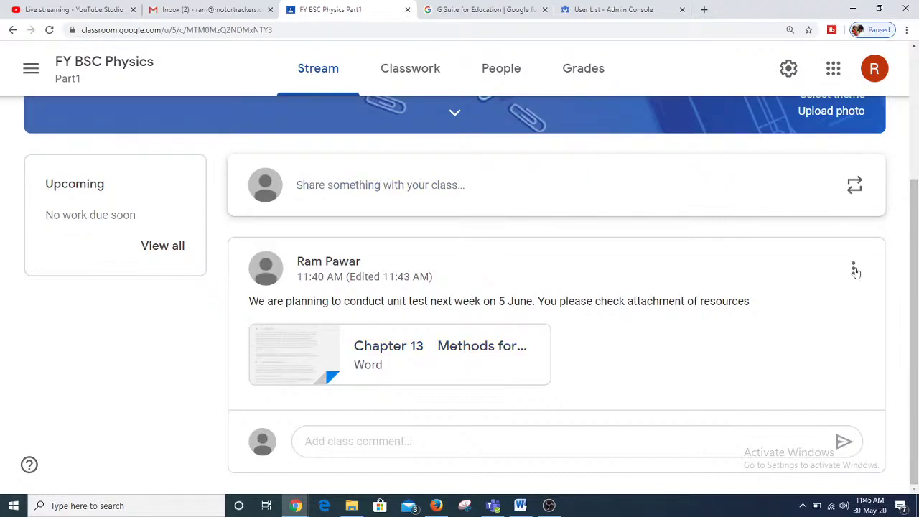
drag(917, 260, 916, 306)
Switch to the student's browser window and close the leftover Classroom tabs
click(436, 506)
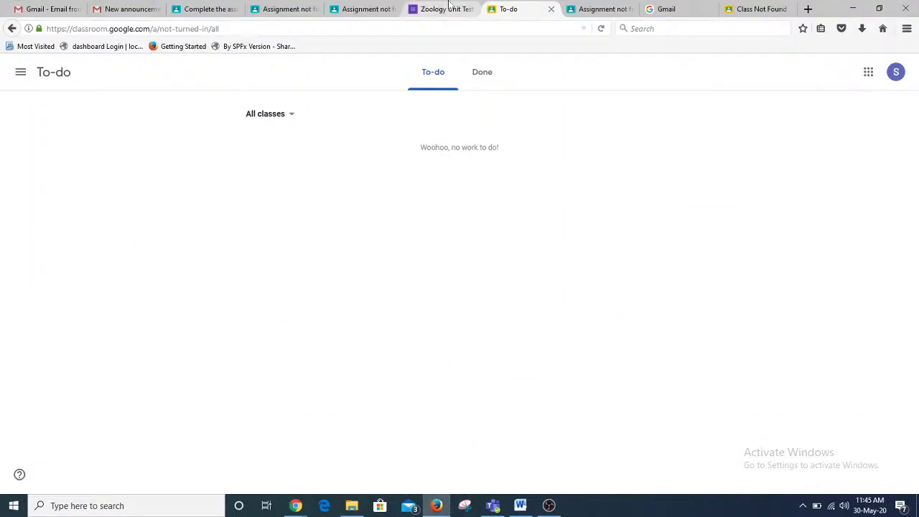
click(287, 9)
click(318, 8)
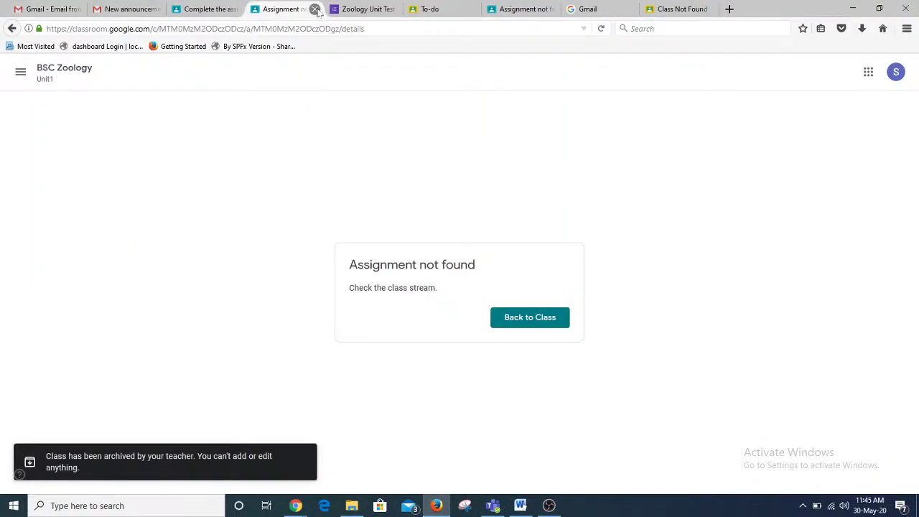
click(317, 8)
click(318, 8)
click(318, 9)
click(318, 8)
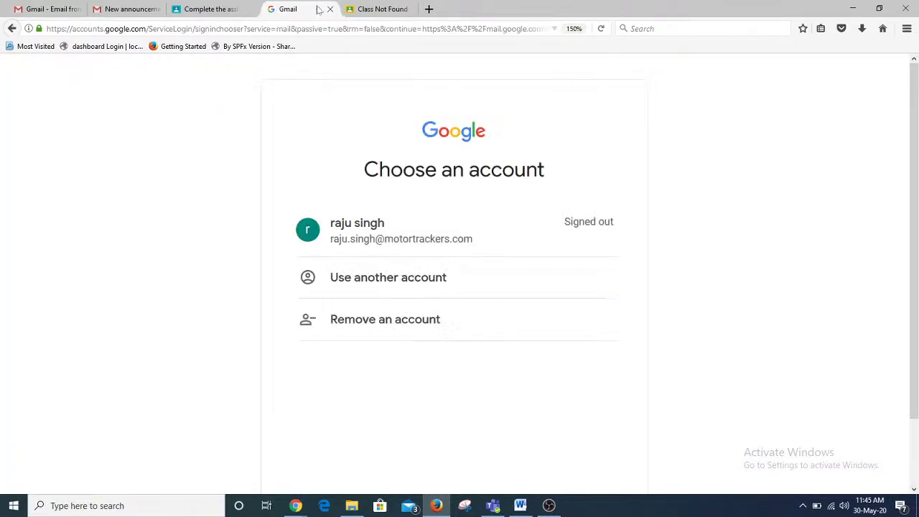
click(318, 9)
click(318, 9)
click(315, 9)
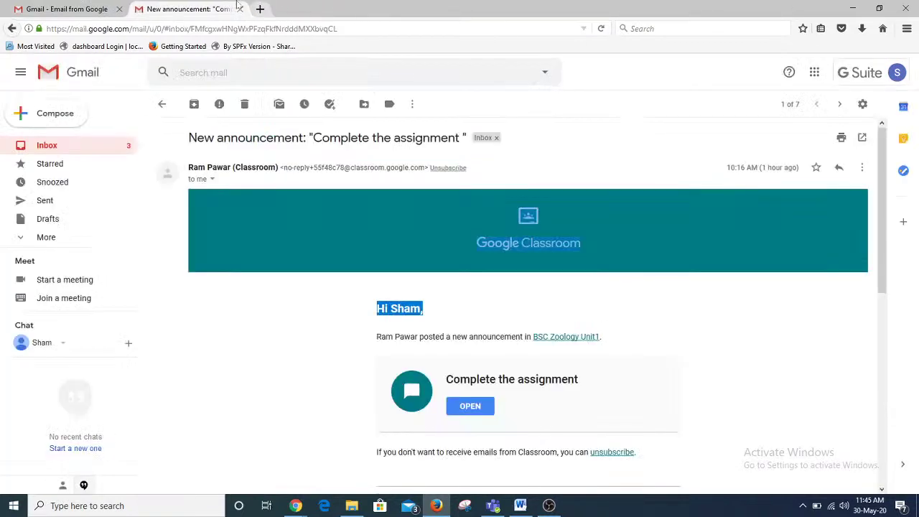
Confirm the signed-in student account and open the FY BSC Physics Part1 class invitation email
click(79, 148)
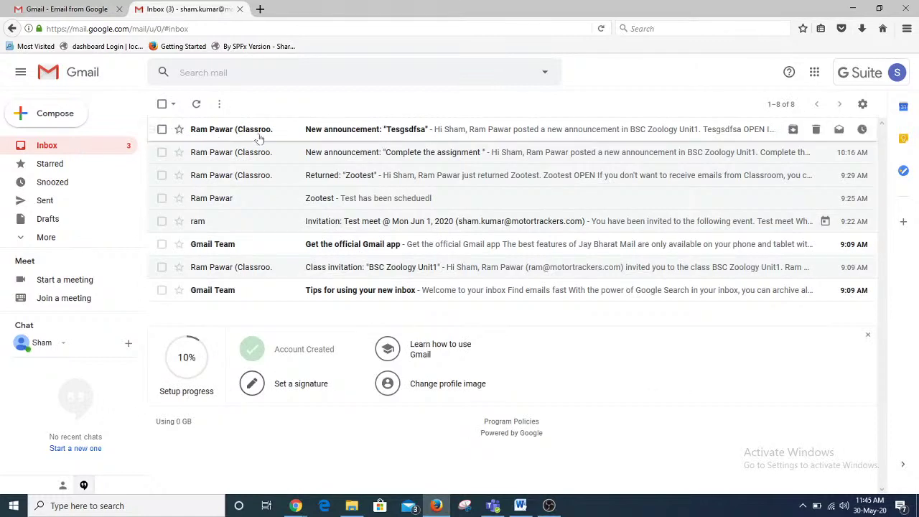
click(897, 73)
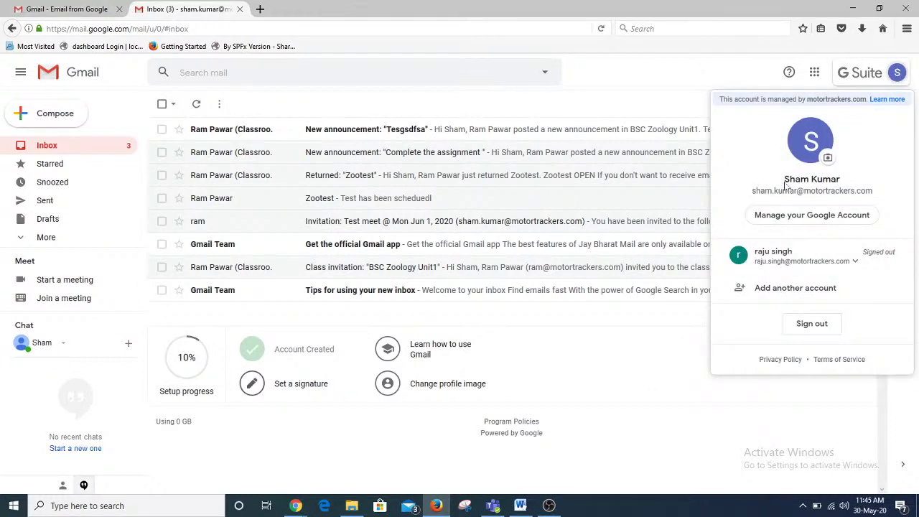
click(378, 133)
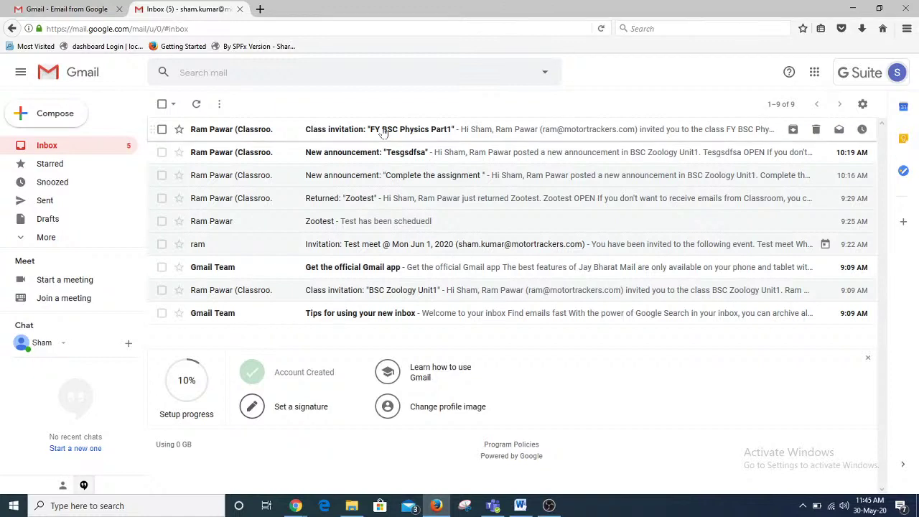
click(406, 134)
scroll(402, 345, down, 3)
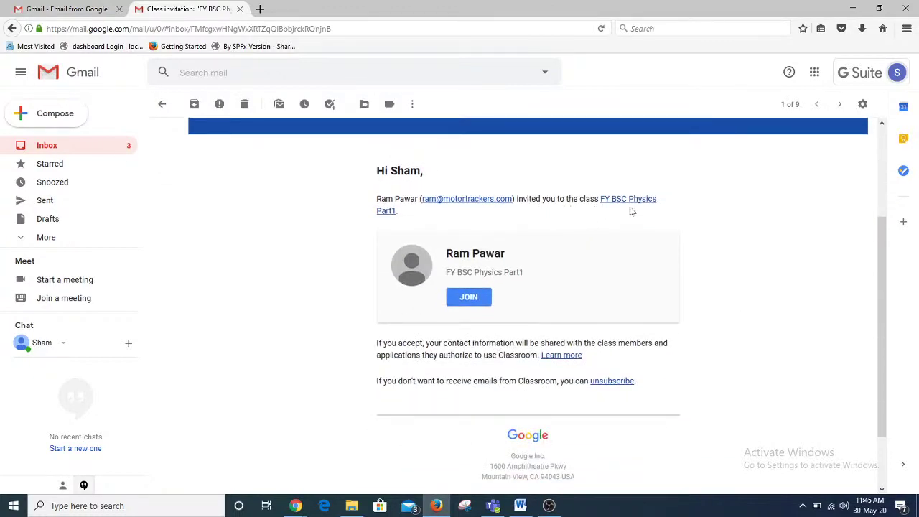
Join the FY BSC Physics Part1 class and switch to the tab where it loads
click(468, 297)
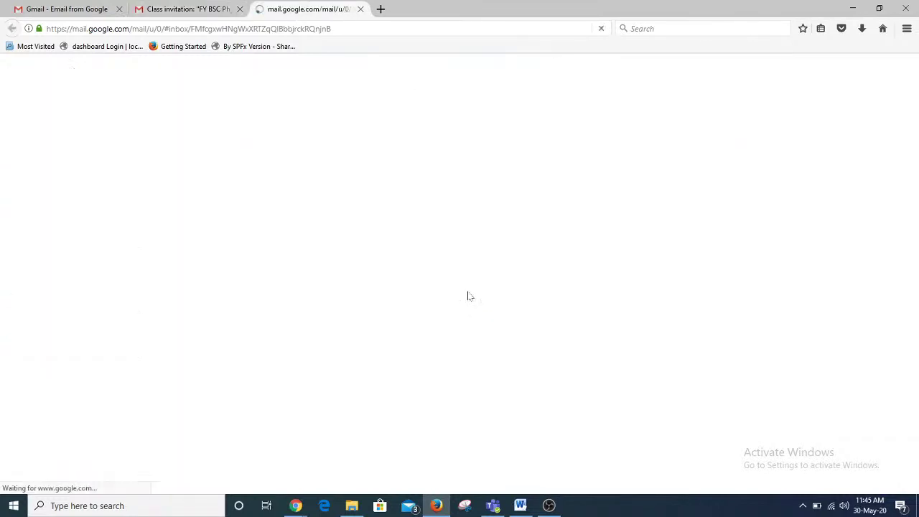
click(162, 10)
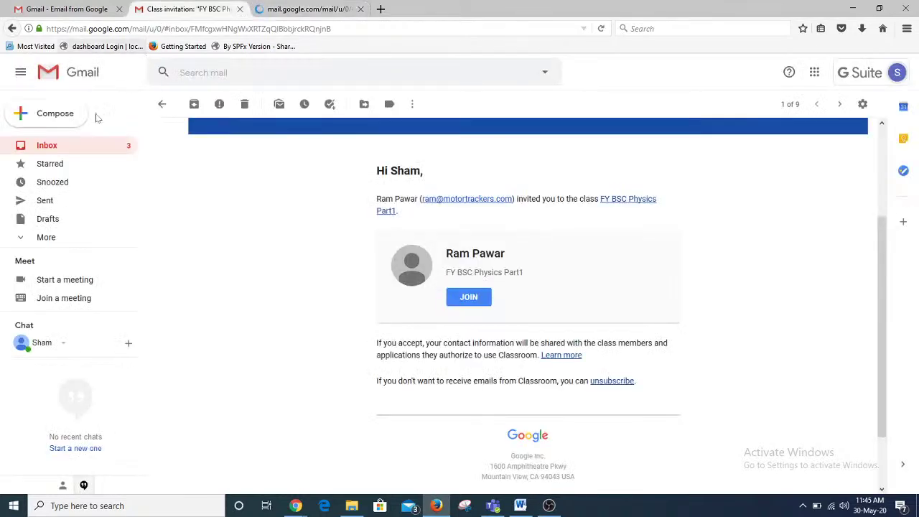
click(61, 147)
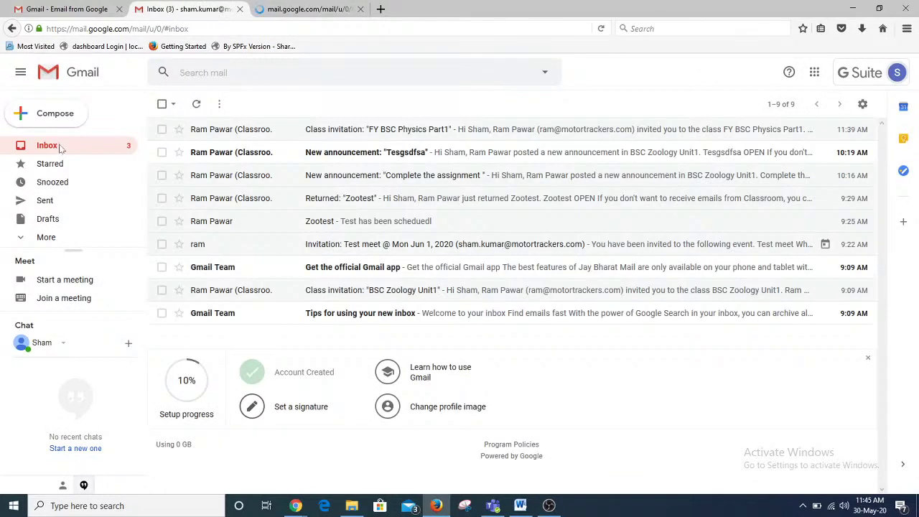
click(109, 5)
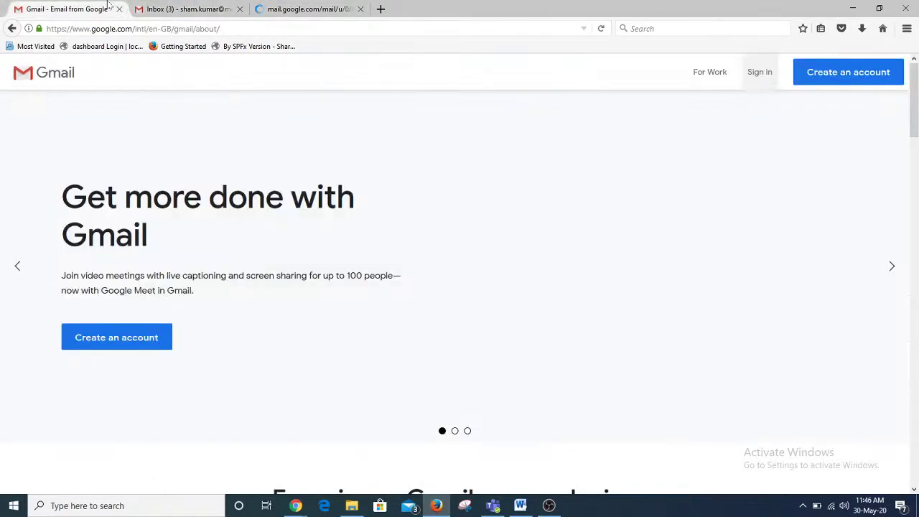
click(188, 10)
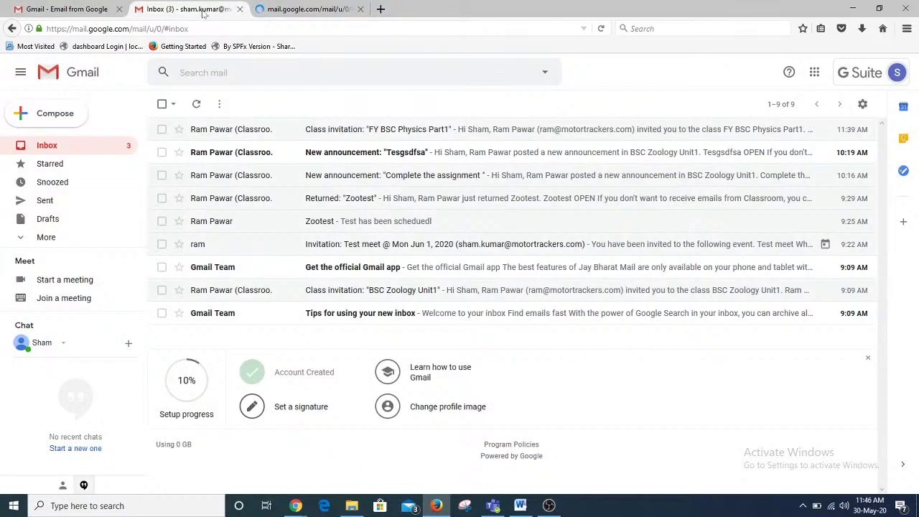
click(301, 9)
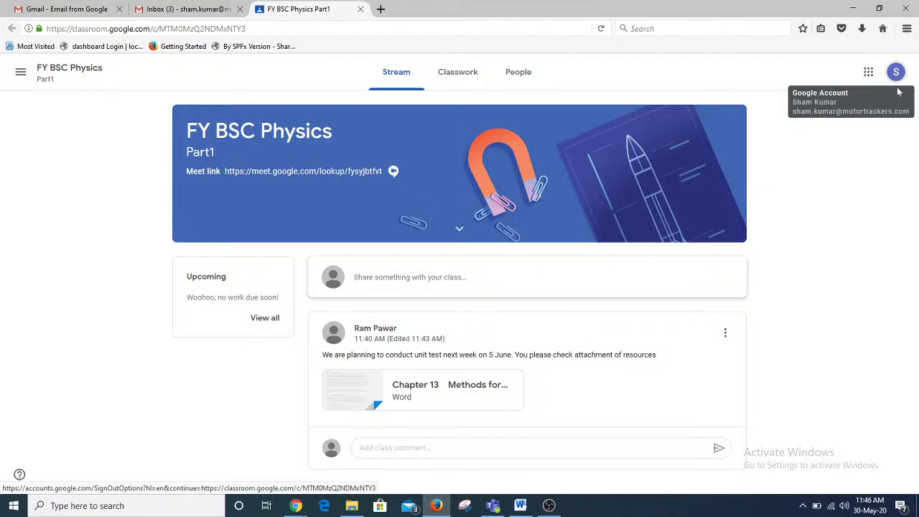
click(509, 79)
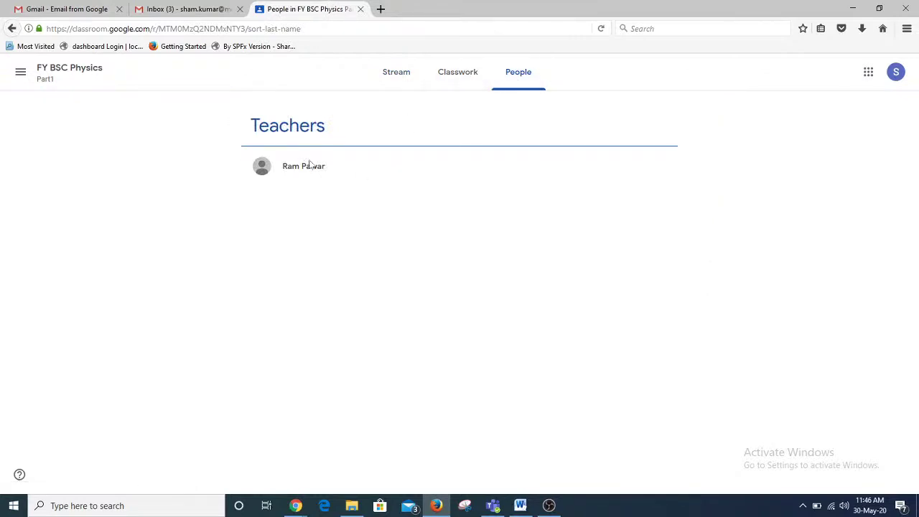
click(457, 72)
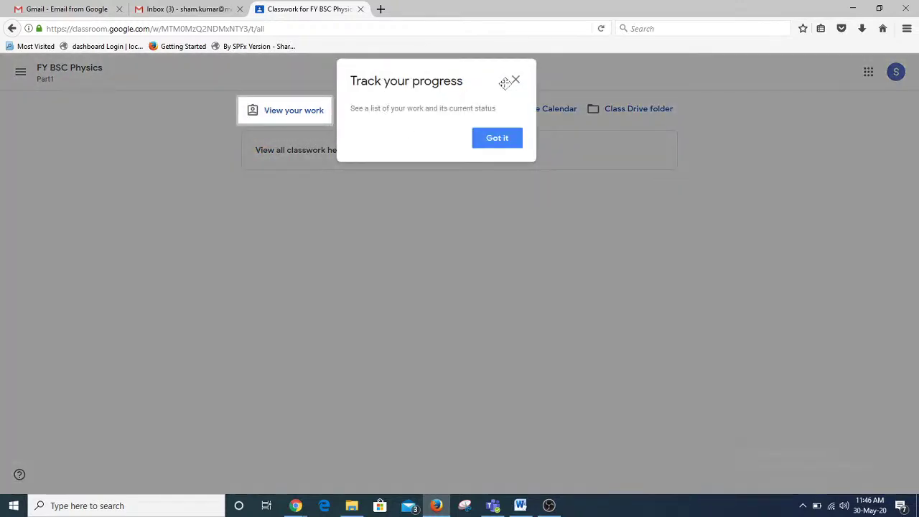
click(514, 81)
click(399, 74)
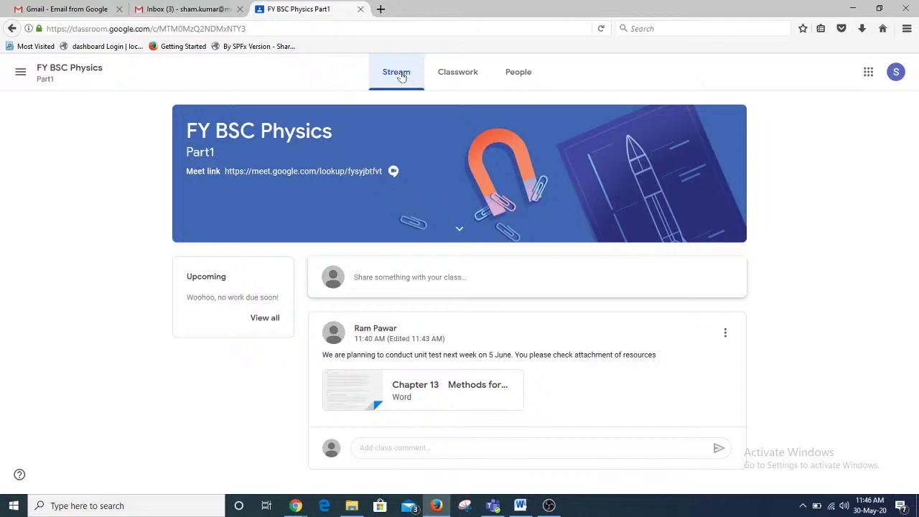
click(479, 447)
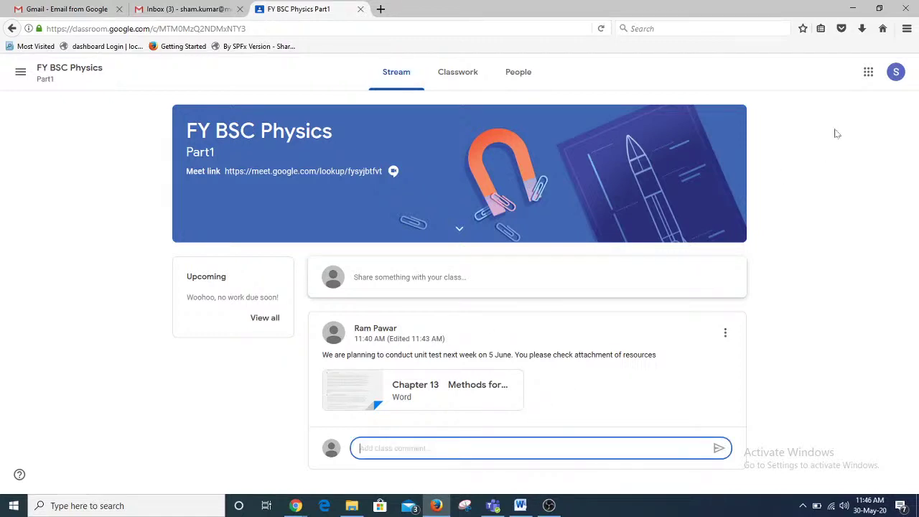
click(895, 72)
drag(804, 190, 886, 192)
click(622, 68)
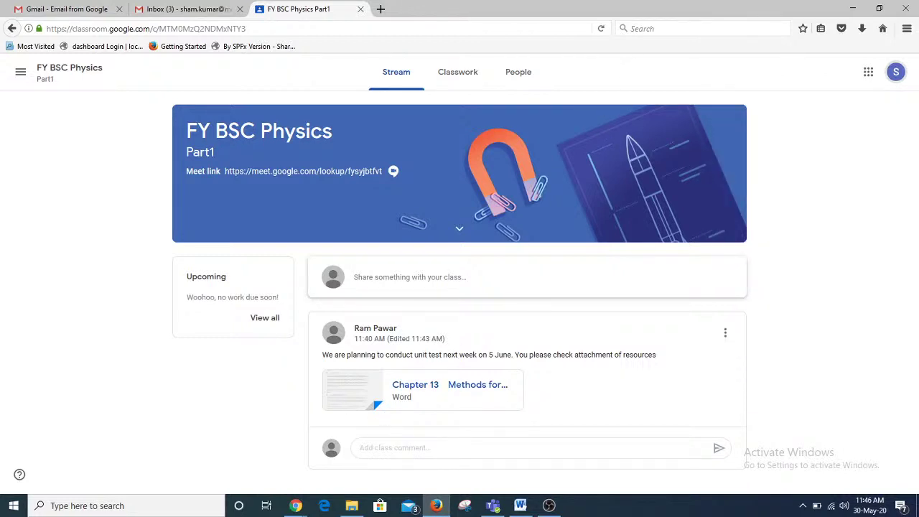
Post the comment 'Hi Sir, The contents are informative. Please share exam schedule' on the unit test post
click(360, 447)
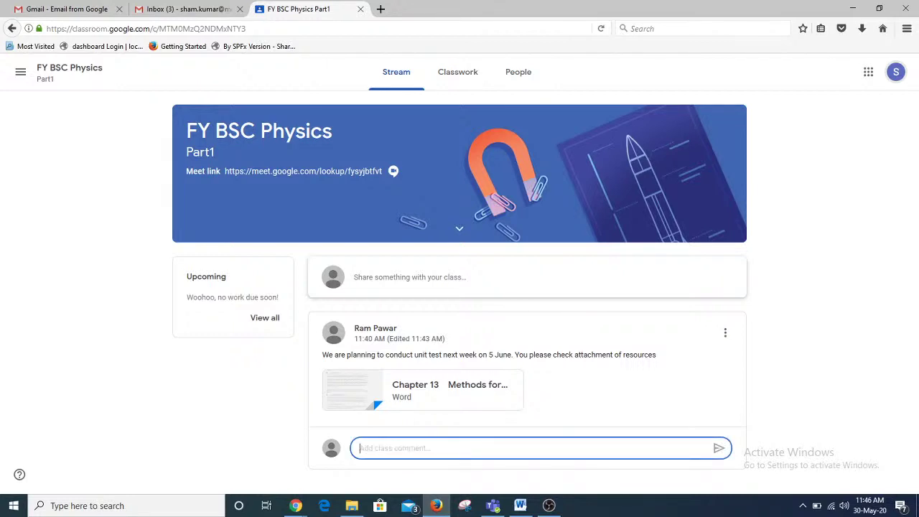
text(Hi Sie)
text(, The contents are in)
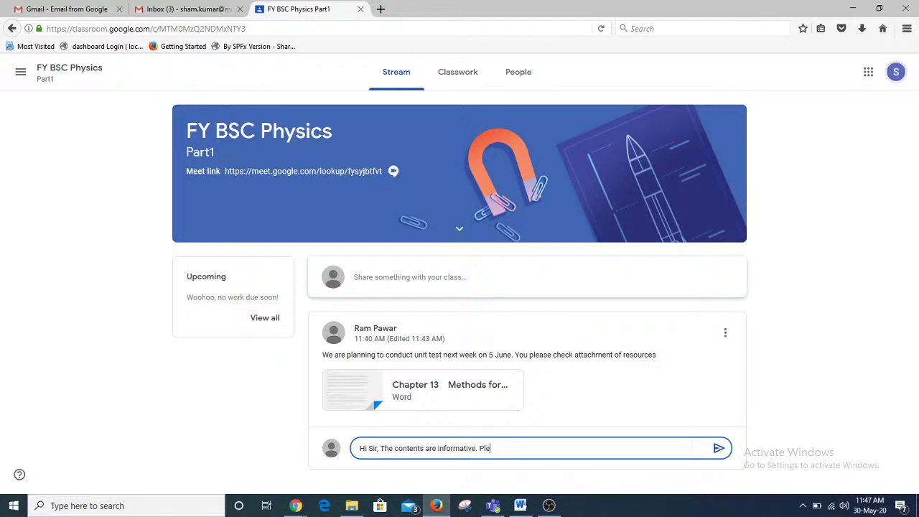
text(formative. Please share exam schedy)
click(359, 448)
text(ul)
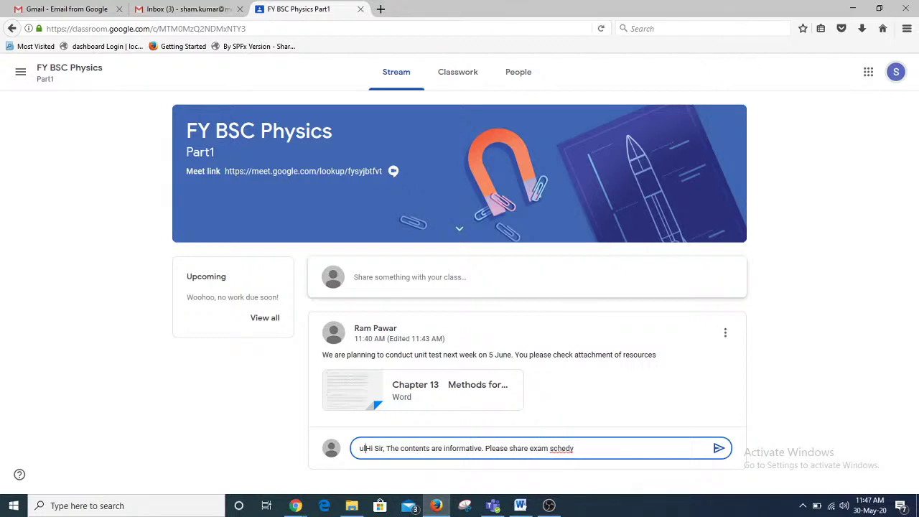
key(BackSpace)
key(BackSpace)
click(574, 448)
key(BackSpace)
text(ule)
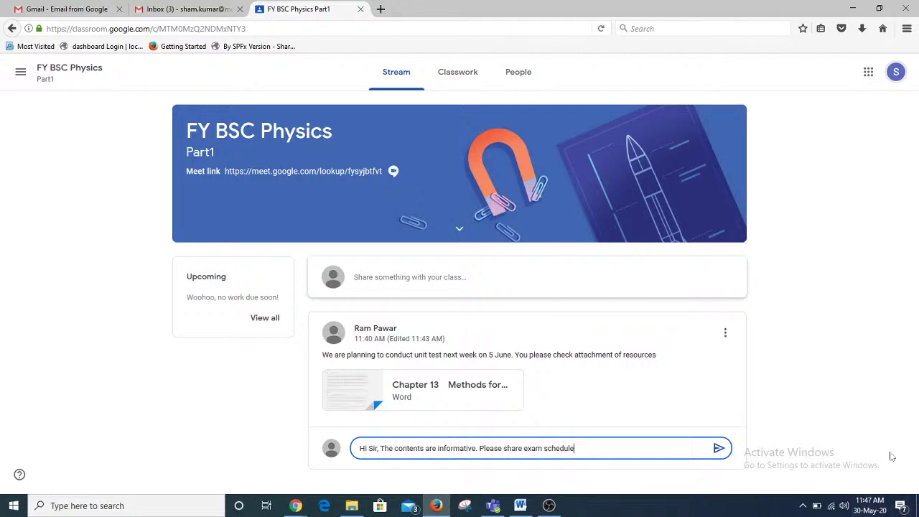
click(719, 449)
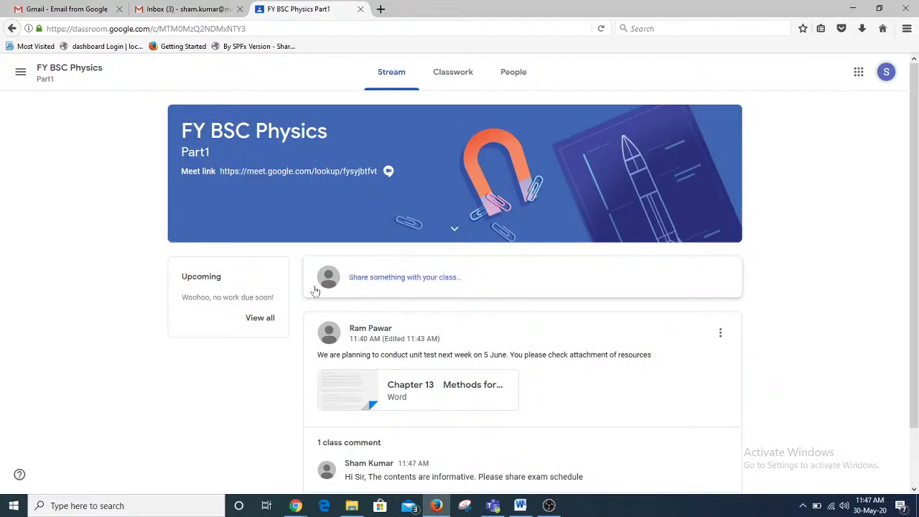
Bring the teacher's FY BSC Physics Part1 Classroom window to the front
mouse_move(295, 505)
click(254, 460)
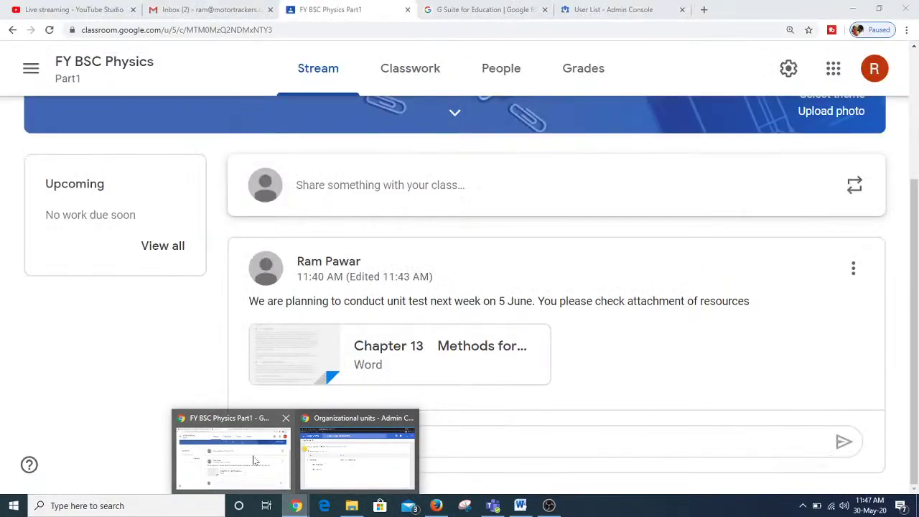
mouse_move(327, 450)
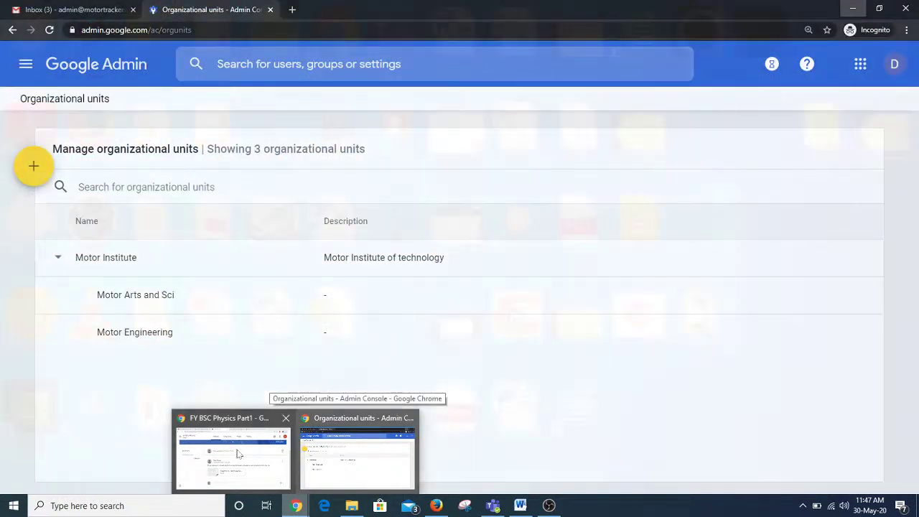
mouse_move(239, 454)
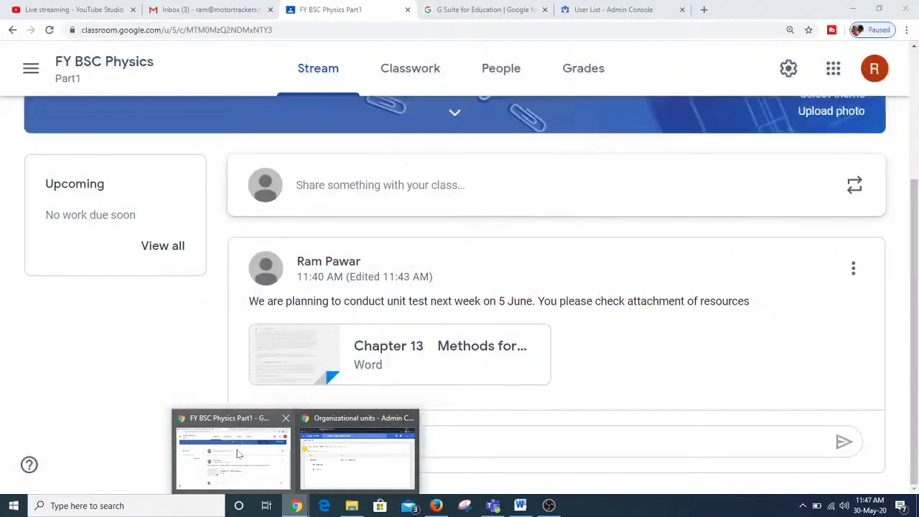
click(49, 30)
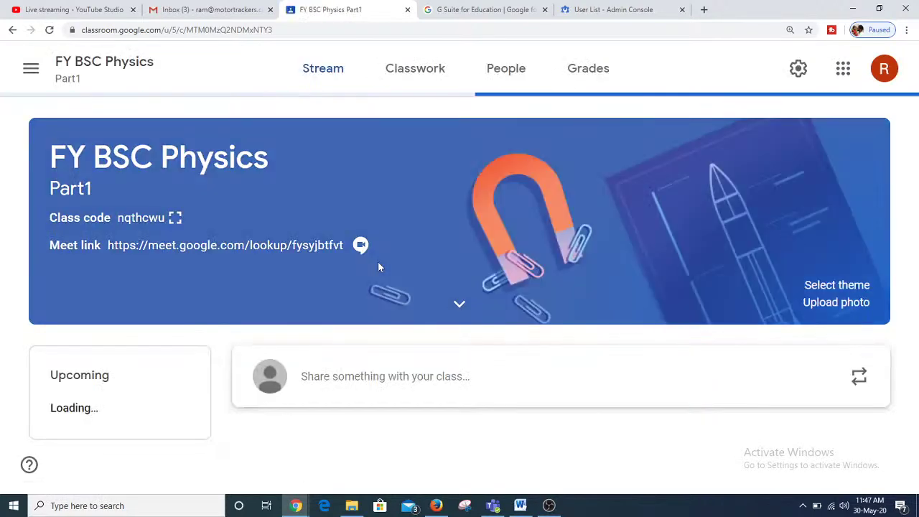
Scroll the reloaded stream to review the student's comment, then go to Classwork
scroll(596, 352, down, 3)
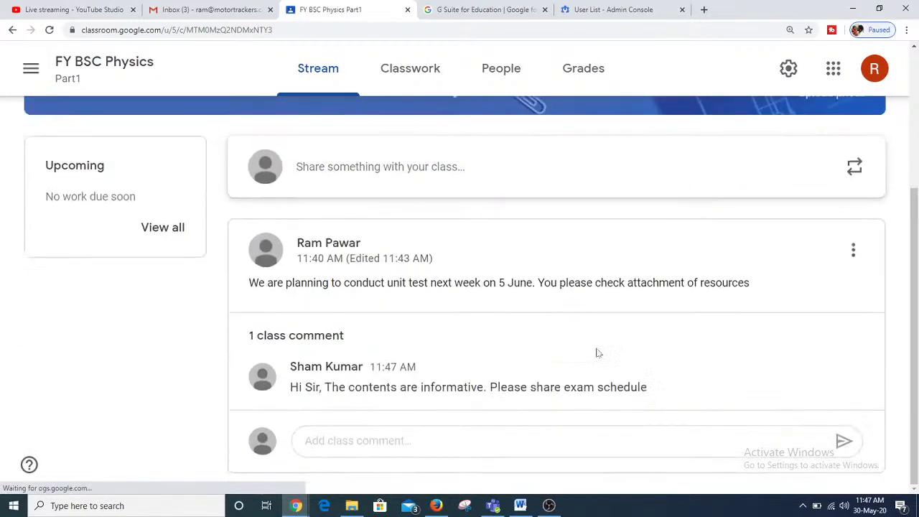
scroll(406, 409, down, 1)
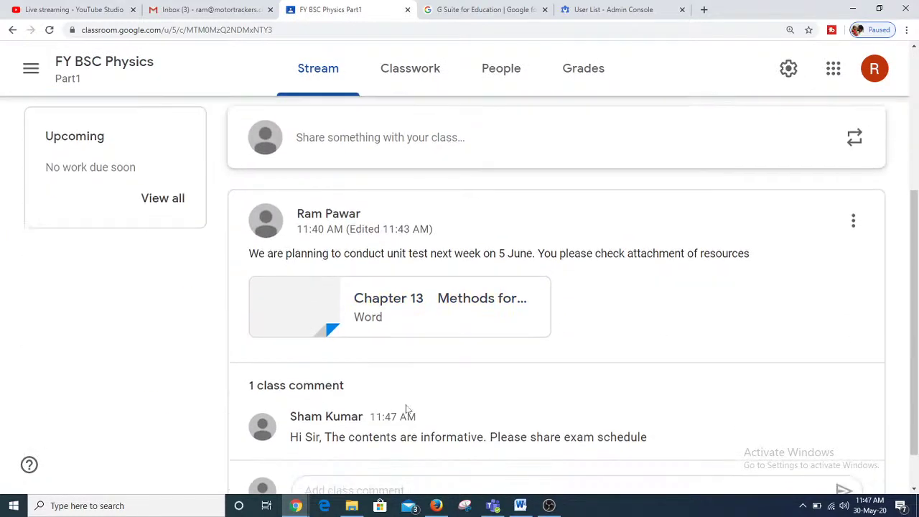
scroll(406, 409, down, 1)
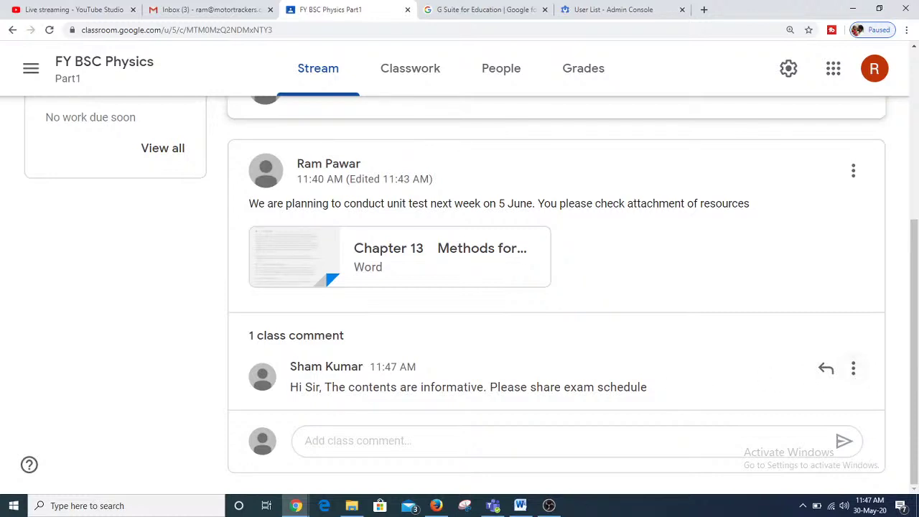
scroll(503, 334, up, 3)
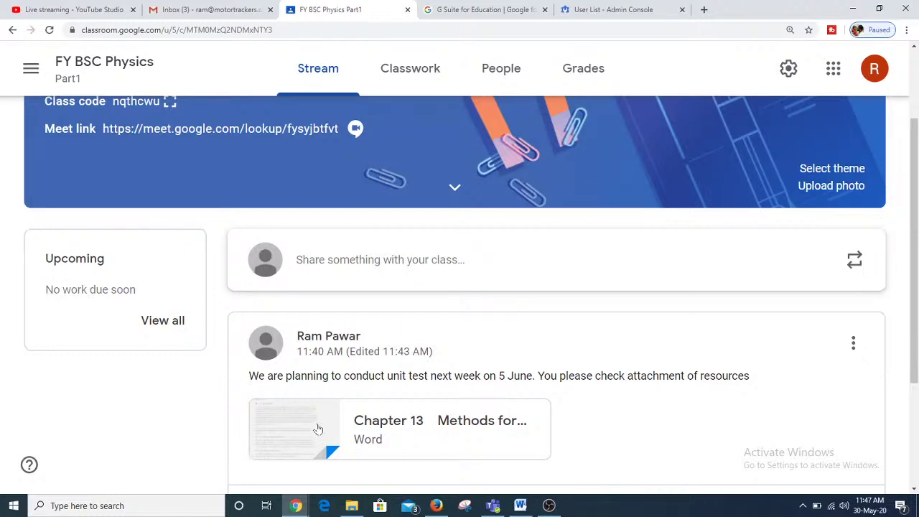
click(399, 69)
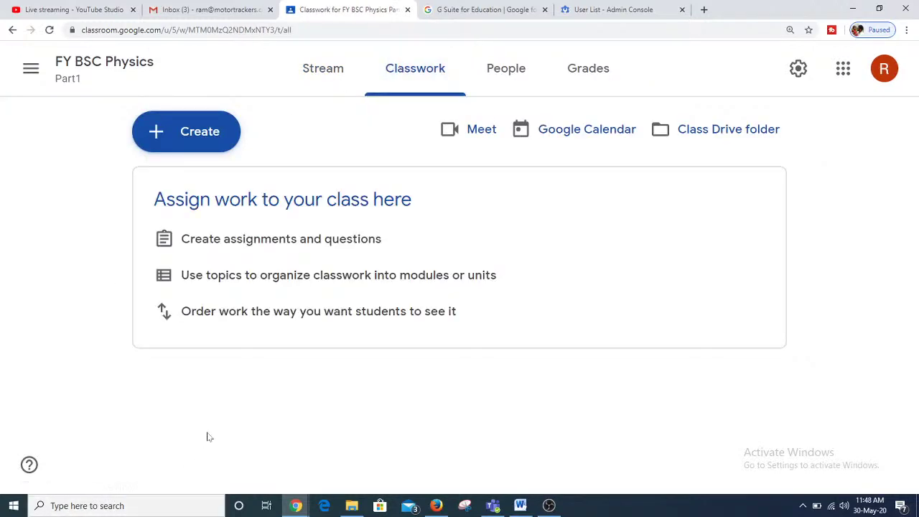
Go to the FY BSC Physics Classwork page and show the Create menu's classwork types
click(334, 69)
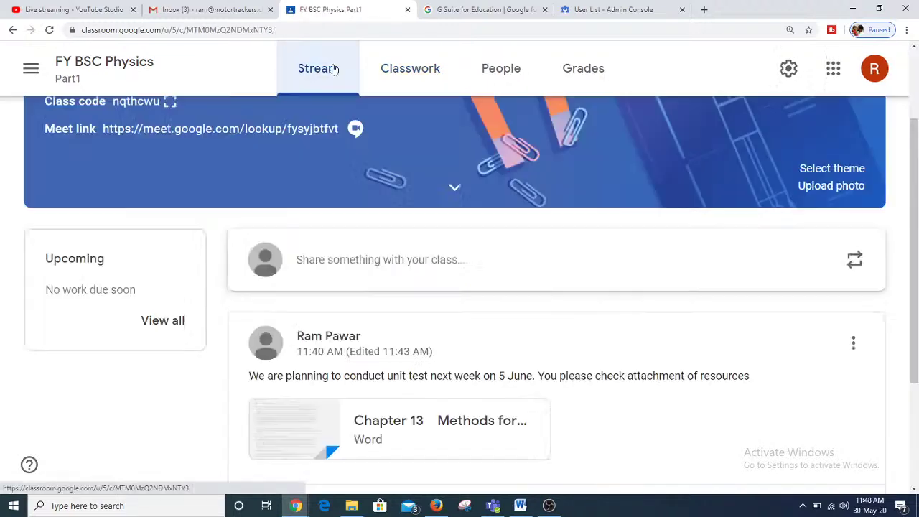
click(406, 76)
click(341, 67)
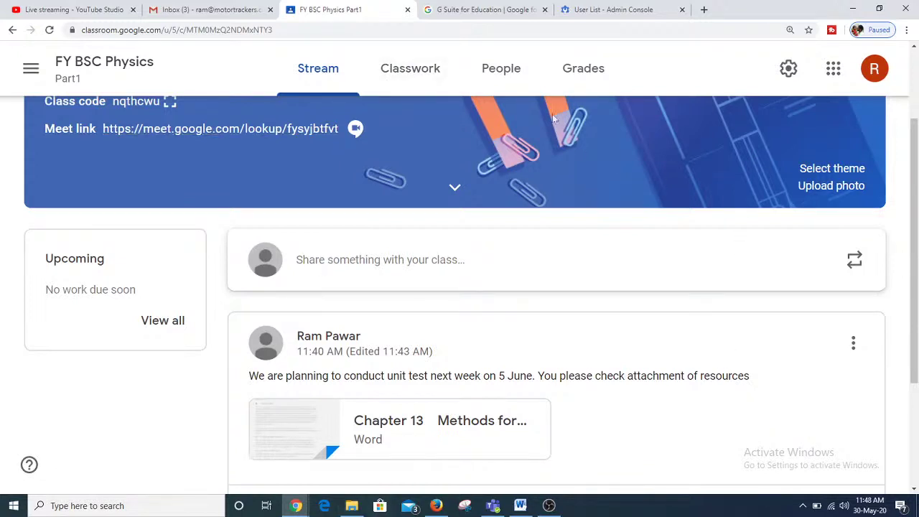
click(423, 68)
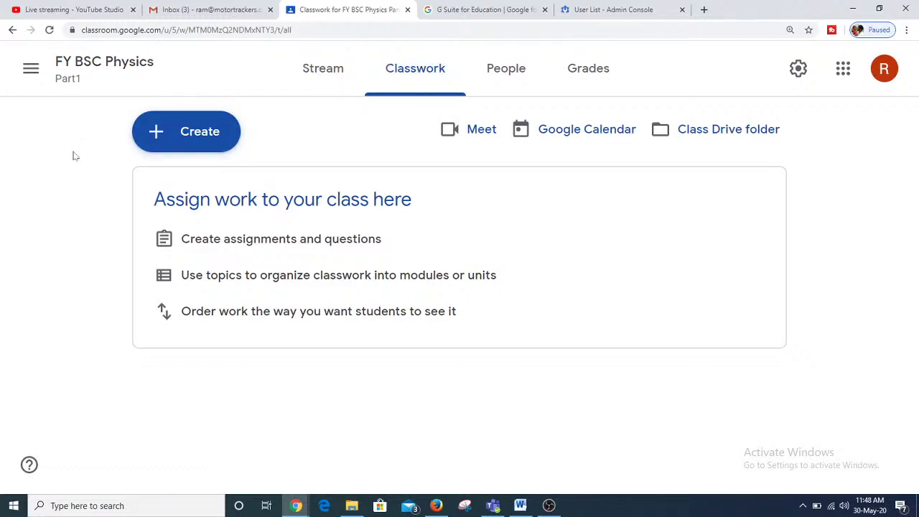
click(184, 129)
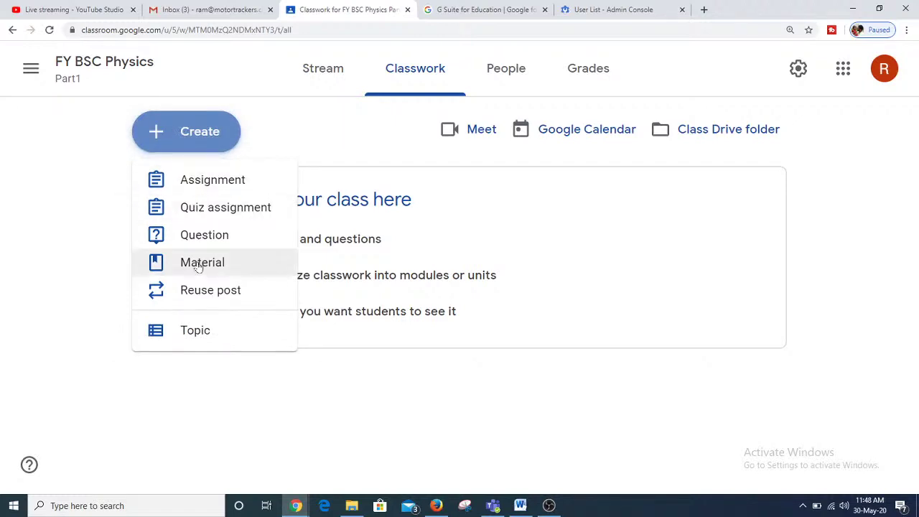
Start a new quiz assignment titled 'Physics Unit test'
click(202, 217)
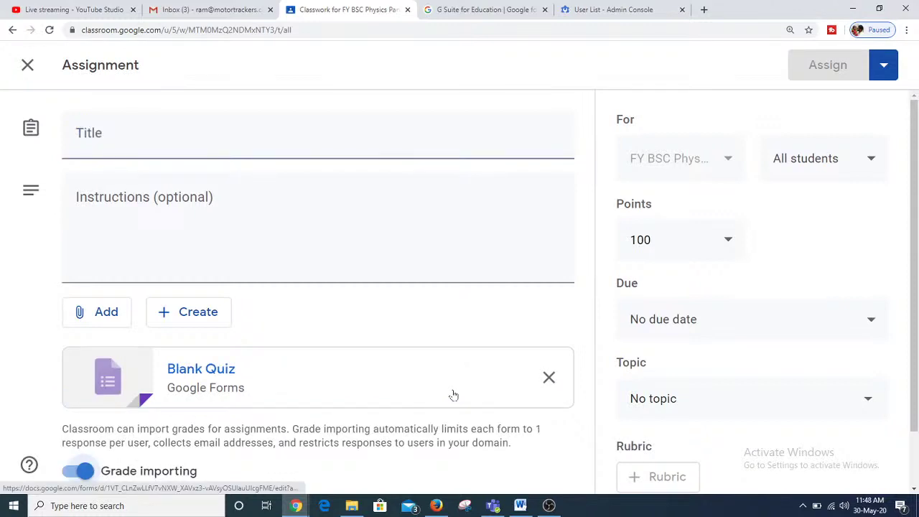
click(215, 140)
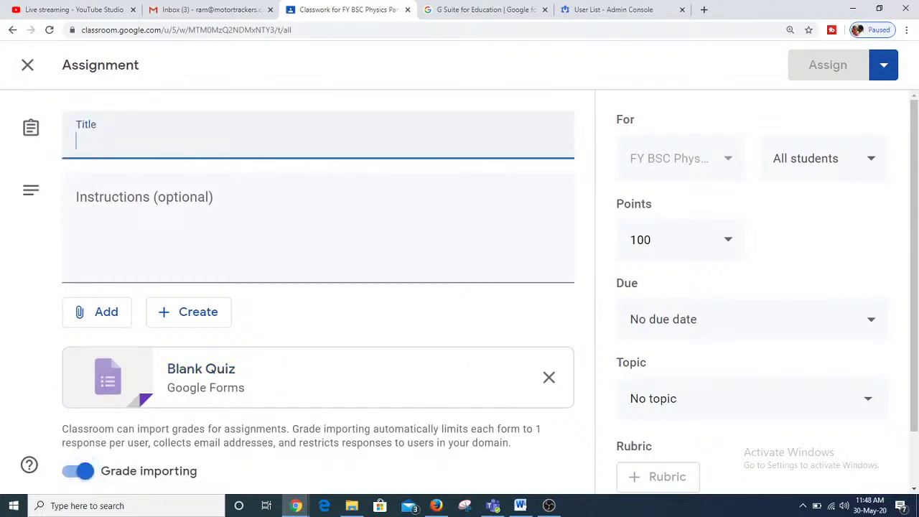
text(Ph)
text(y)
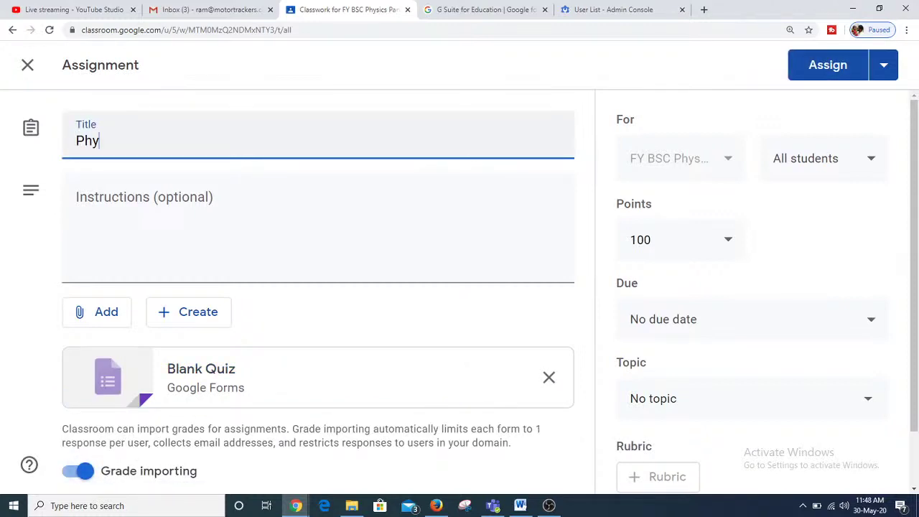
text(sics Unit test)
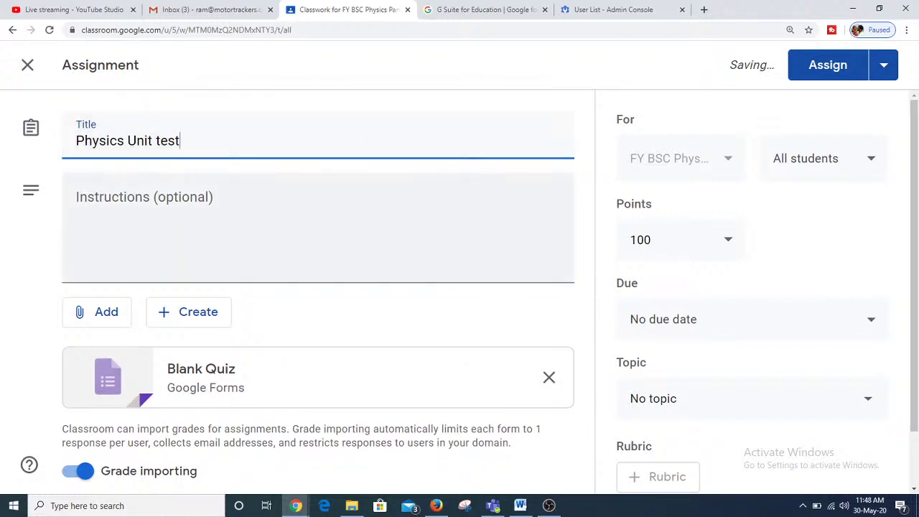
Enter 'Instruction' as the instructions and review the attached Blank Quiz form
click(76, 202)
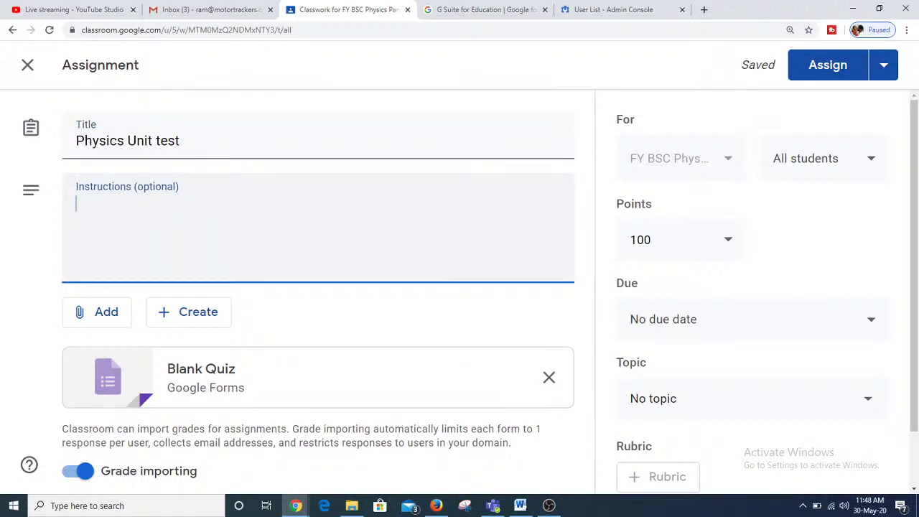
text(Instruction)
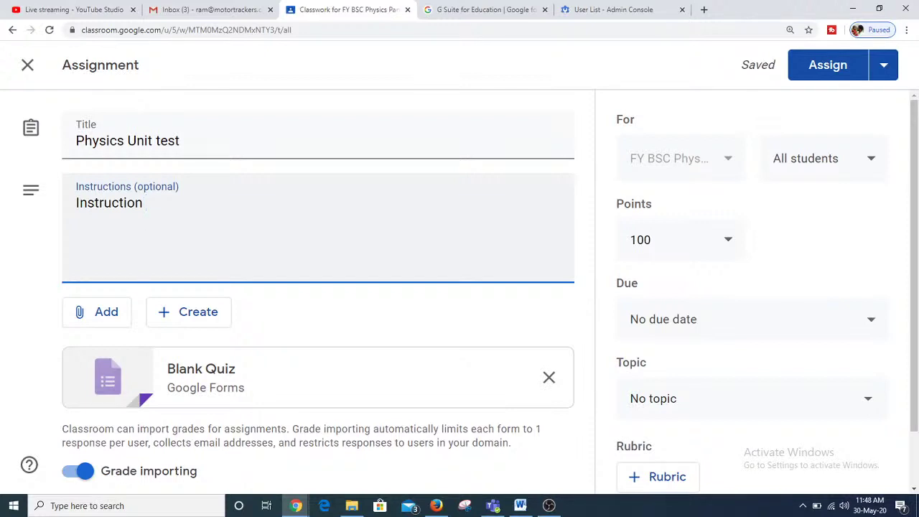
scroll(385, 249, down, 1)
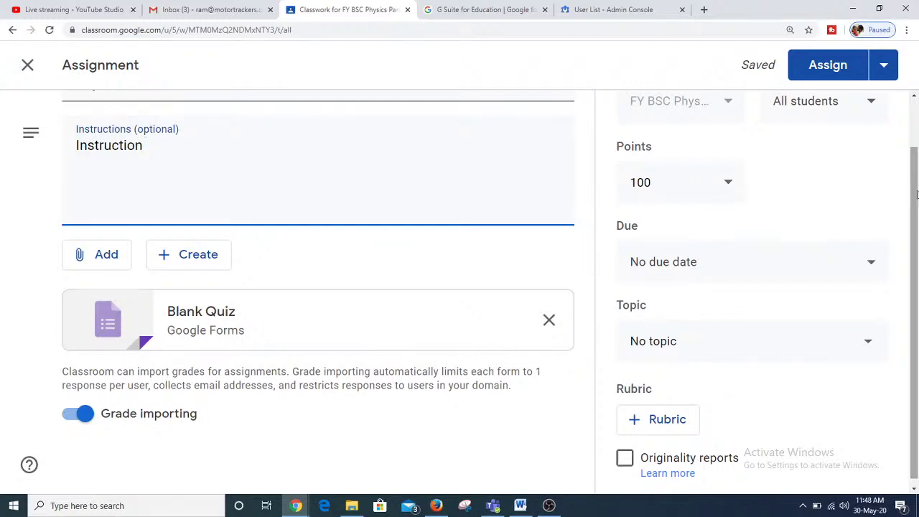
drag(917, 193, 917, 139)
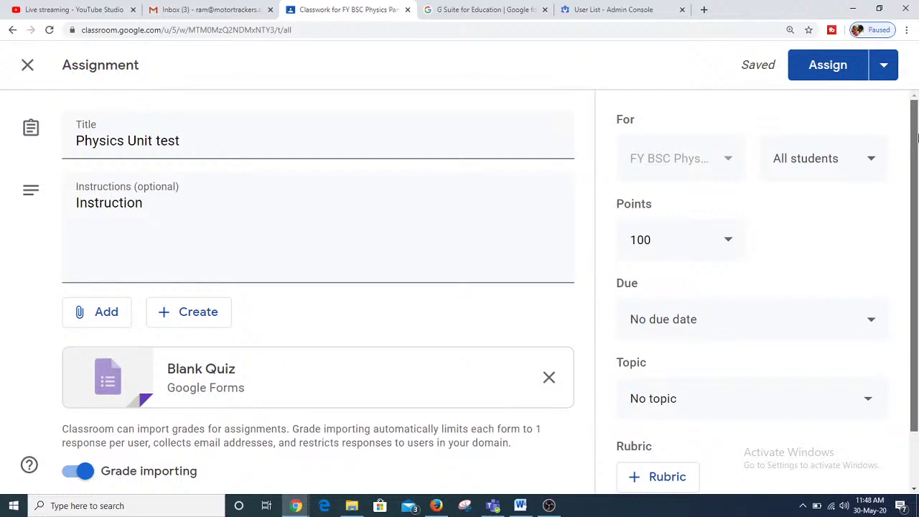
drag(916, 139, 917, 239)
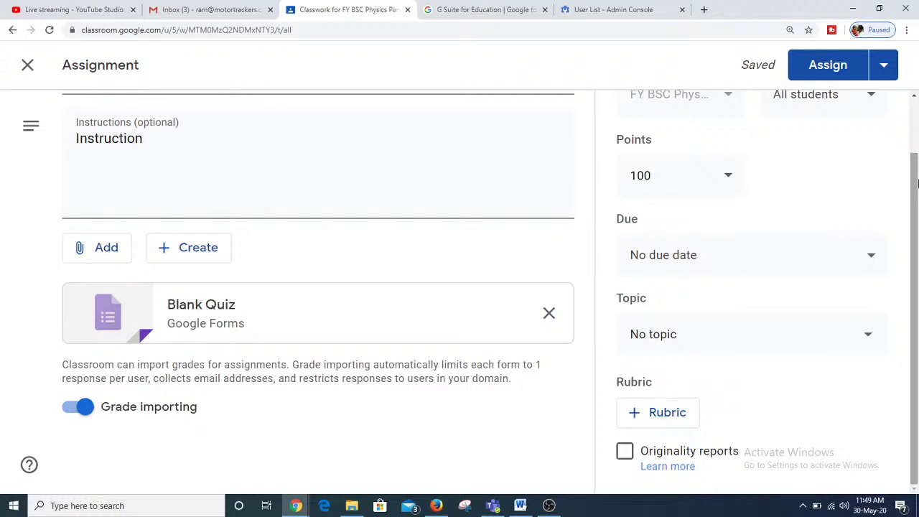
drag(918, 183, 917, 115)
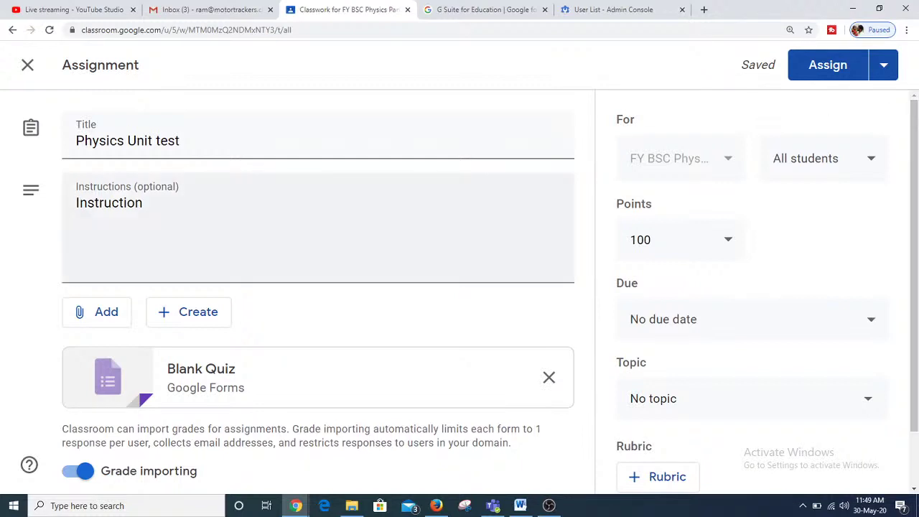
scroll(214, 232, down, 1)
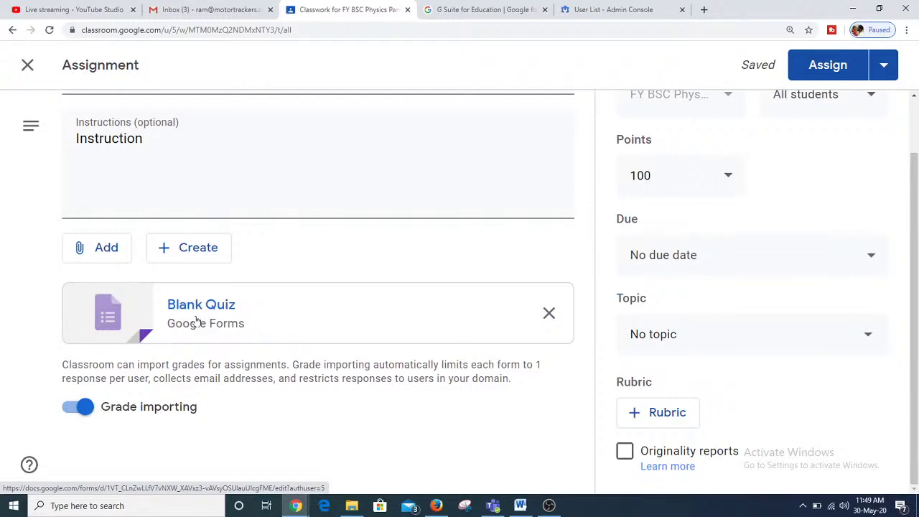
scroll(177, 271, up, 1)
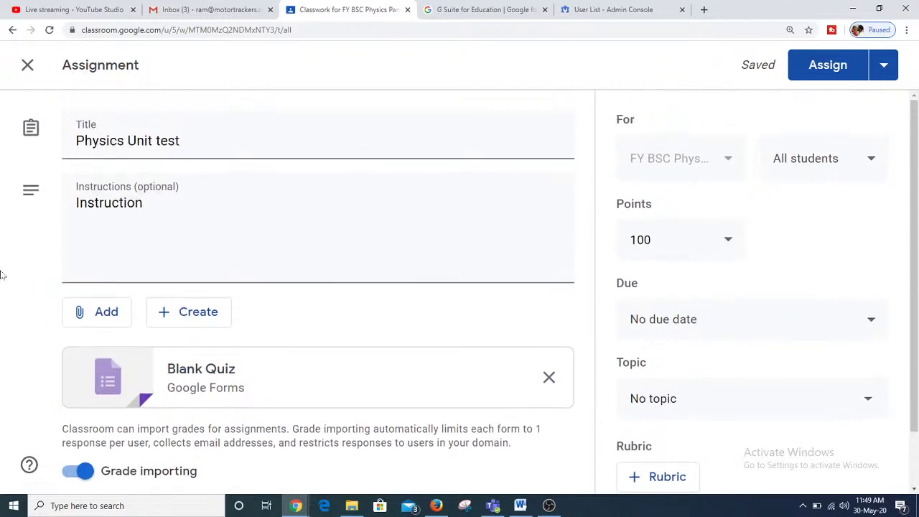
Open the Google Drive picker and browse the files in My Drive
click(92, 315)
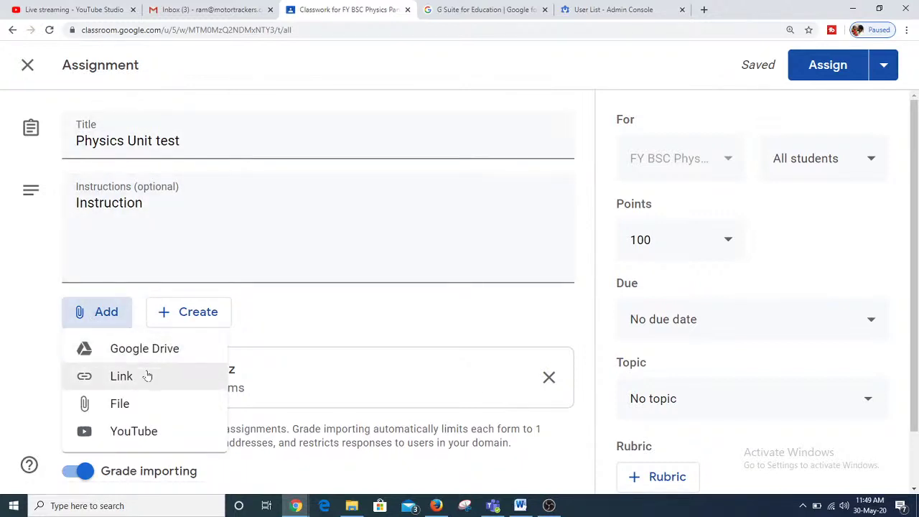
click(151, 412)
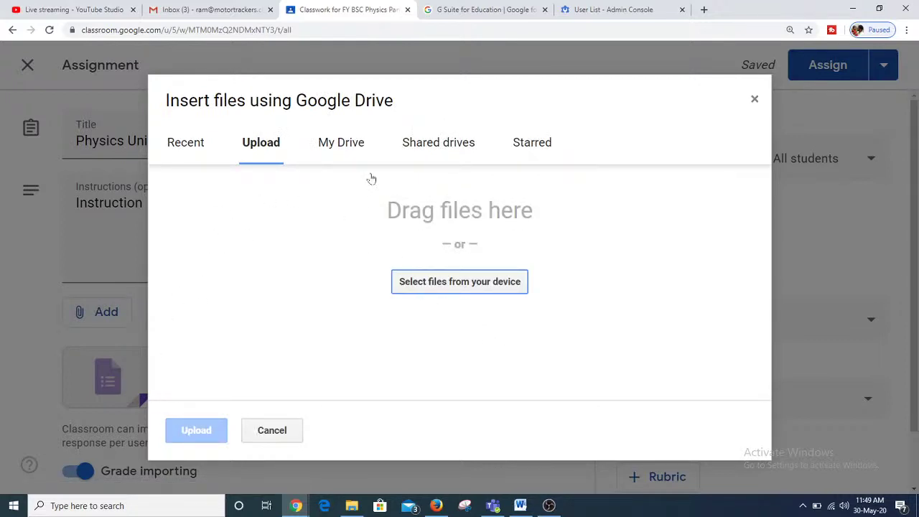
click(342, 146)
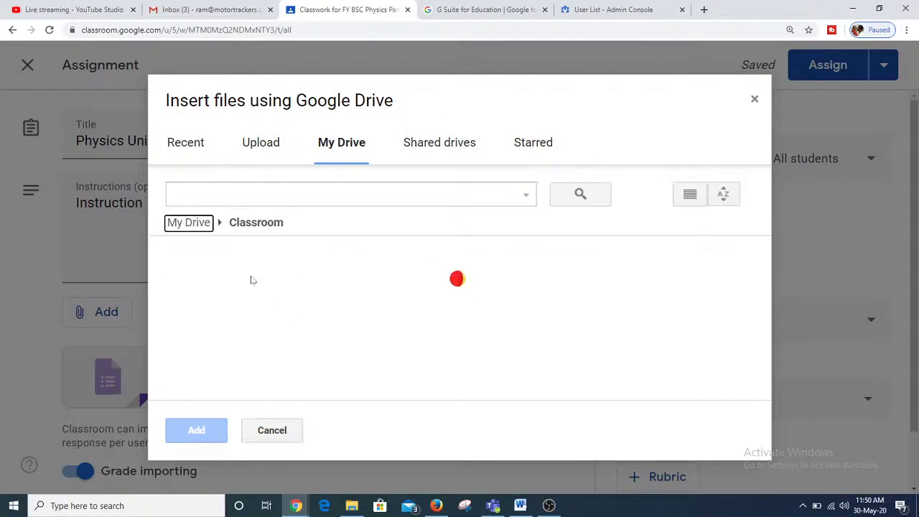
scroll(617, 323, down, 3)
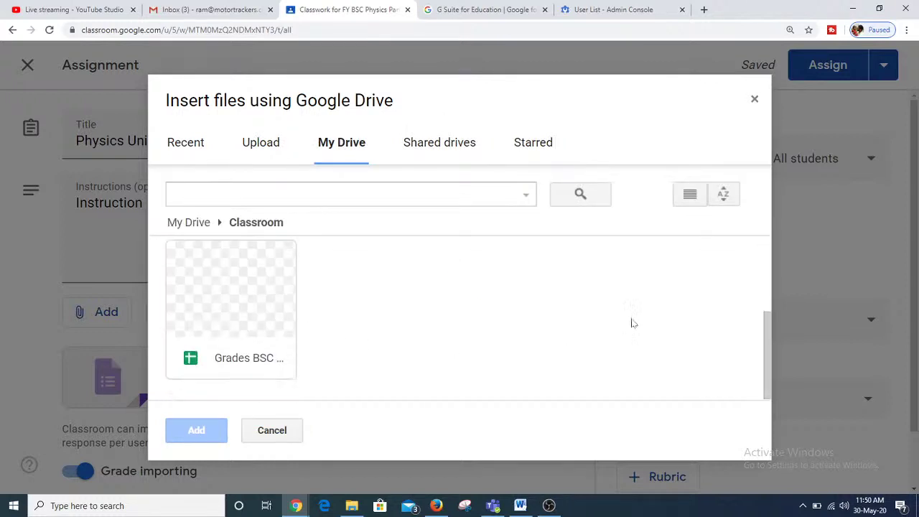
click(214, 291)
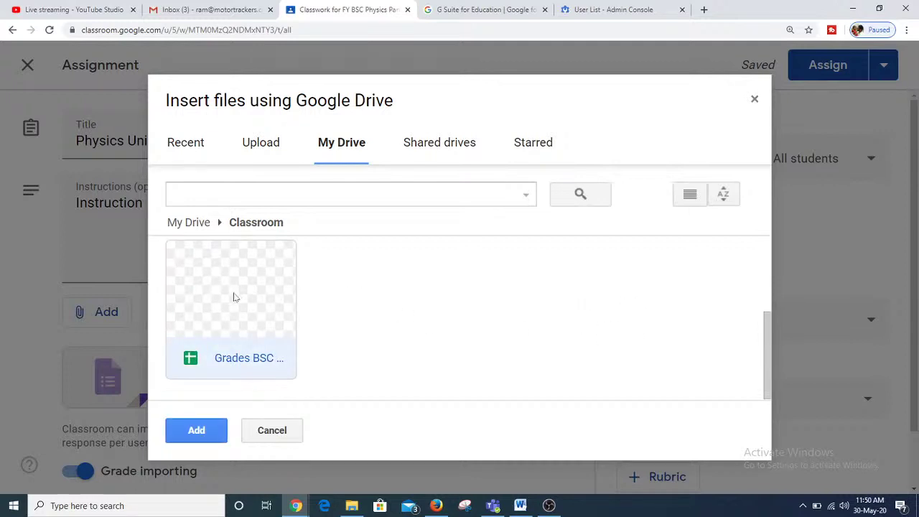
scroll(388, 321, up, 3)
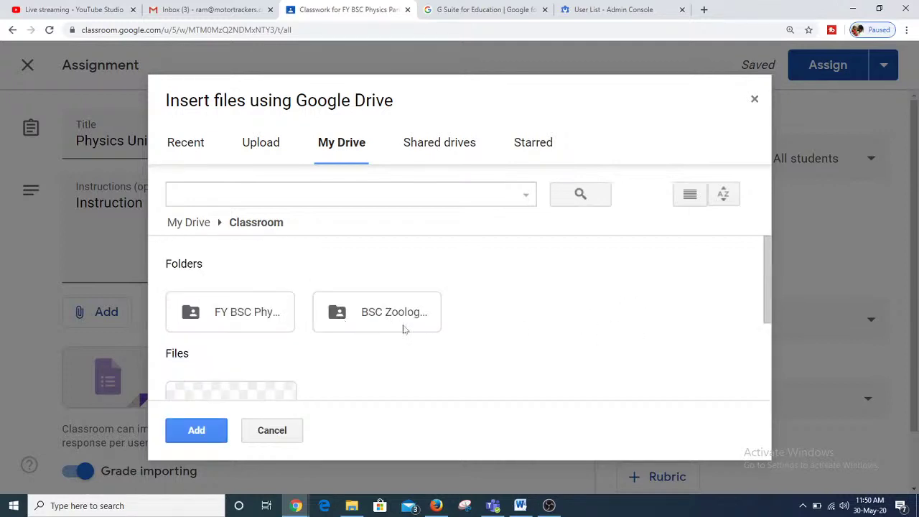
Attach the Chapter 13 Word document from the Recent files list
click(273, 146)
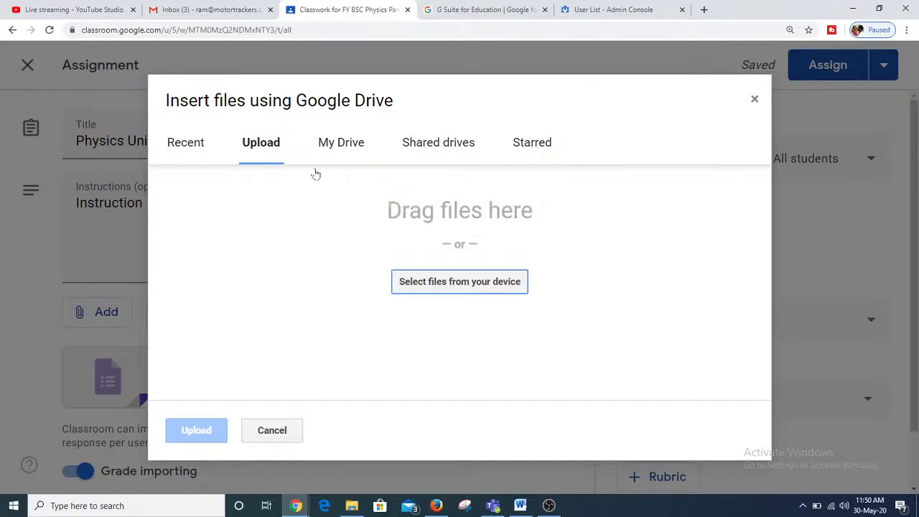
click(174, 146)
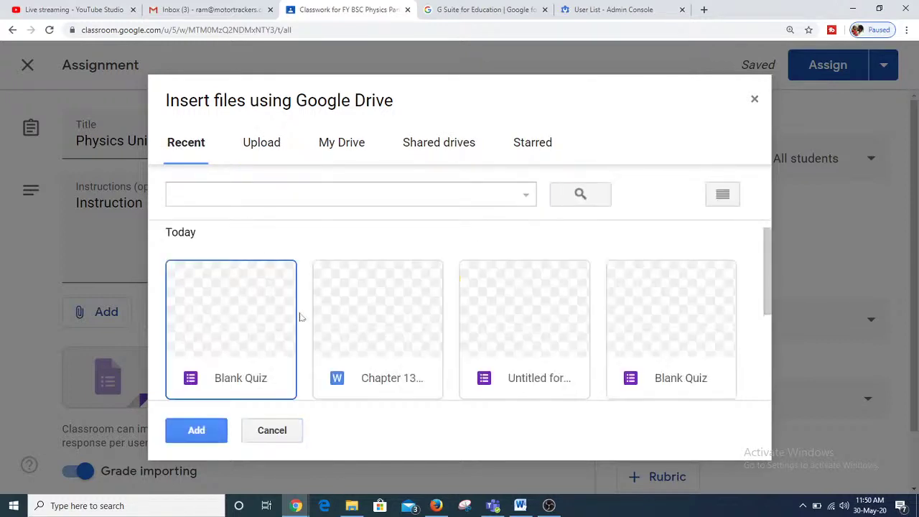
scroll(382, 351, down, 2)
scroll(383, 351, up, 1)
click(380, 311)
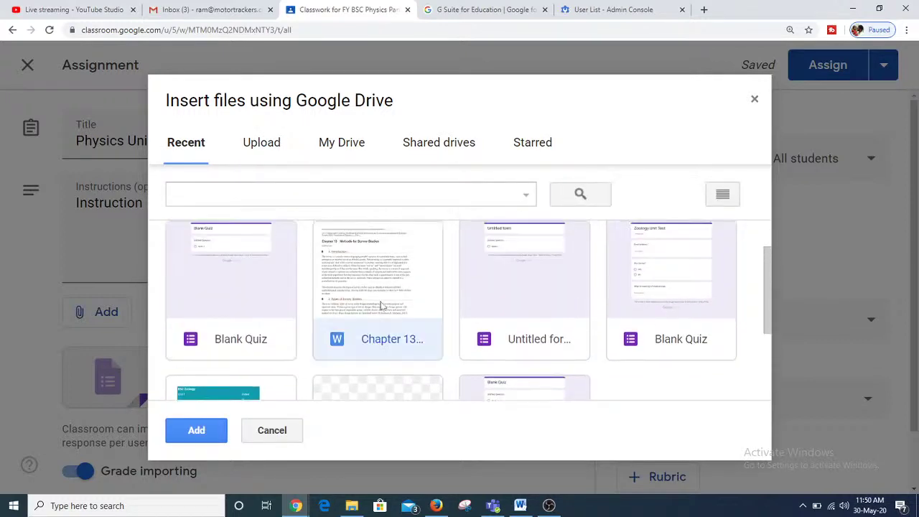
click(196, 430)
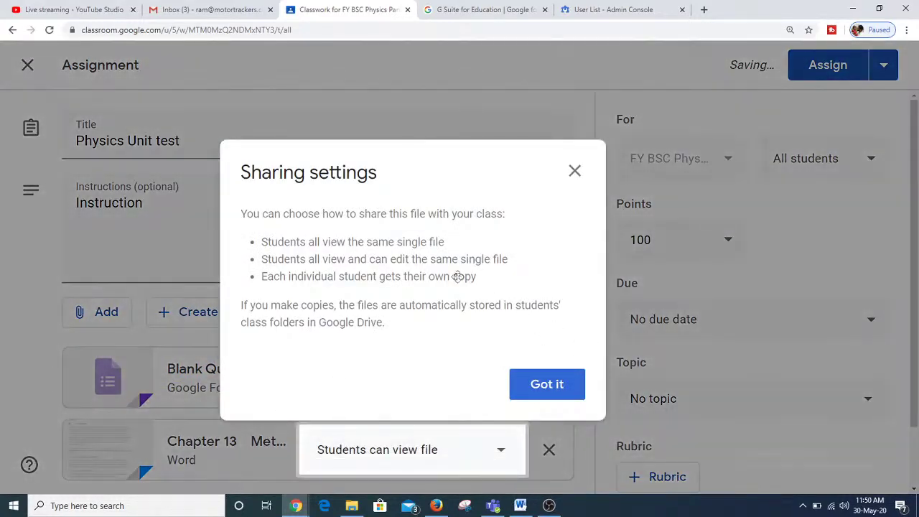
Dismiss the sharing notice and keep Chapter 13 set to 'Students can view file'
click(542, 383)
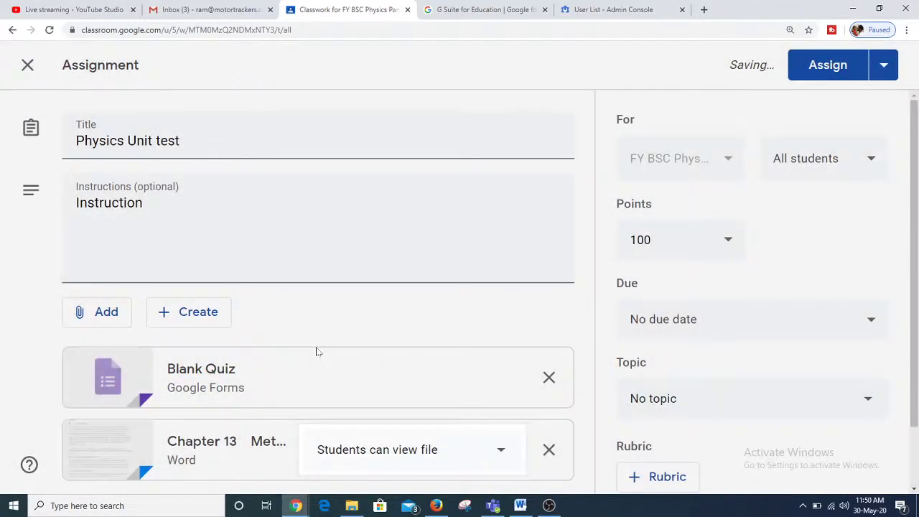
click(423, 446)
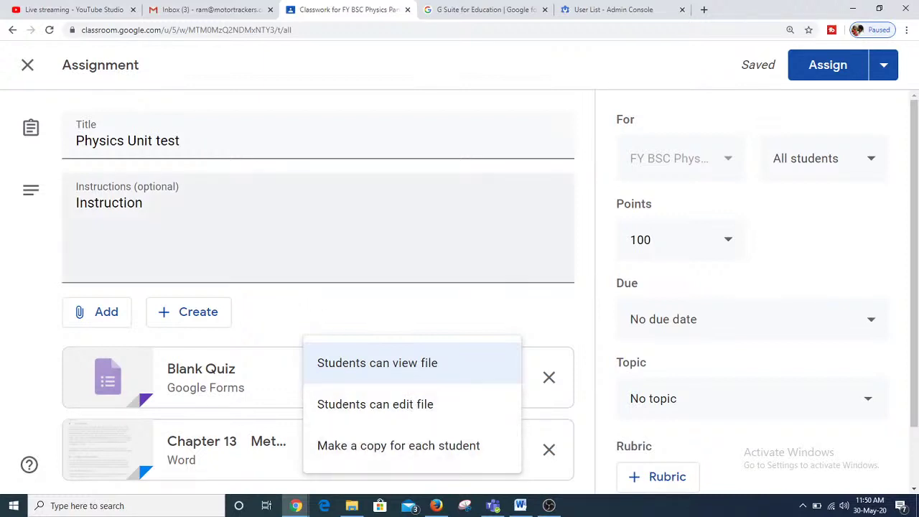
click(465, 284)
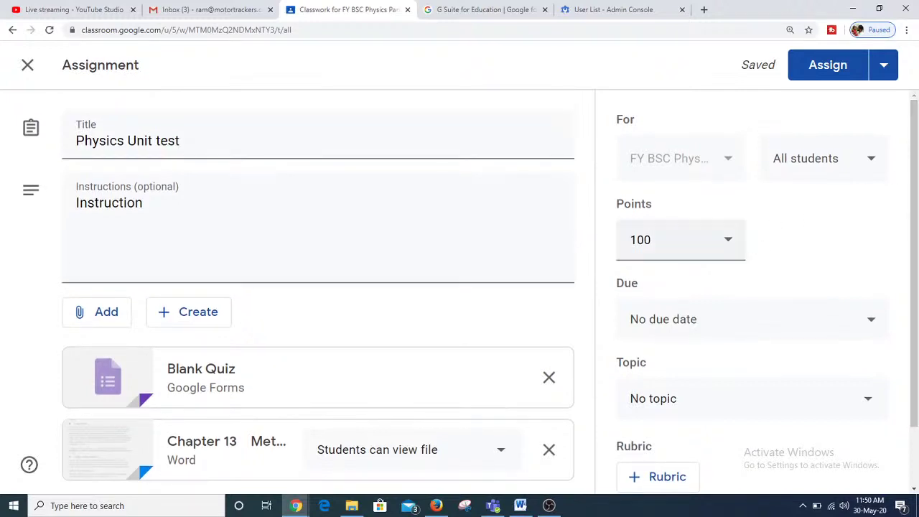
scroll(749, 270, down, 1)
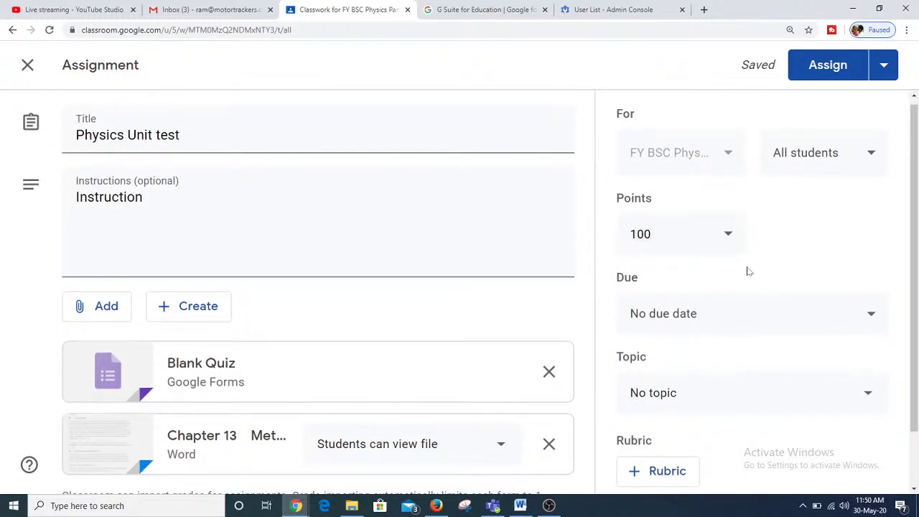
Set the assignment's due date to Tue, Jun 2
click(750, 313)
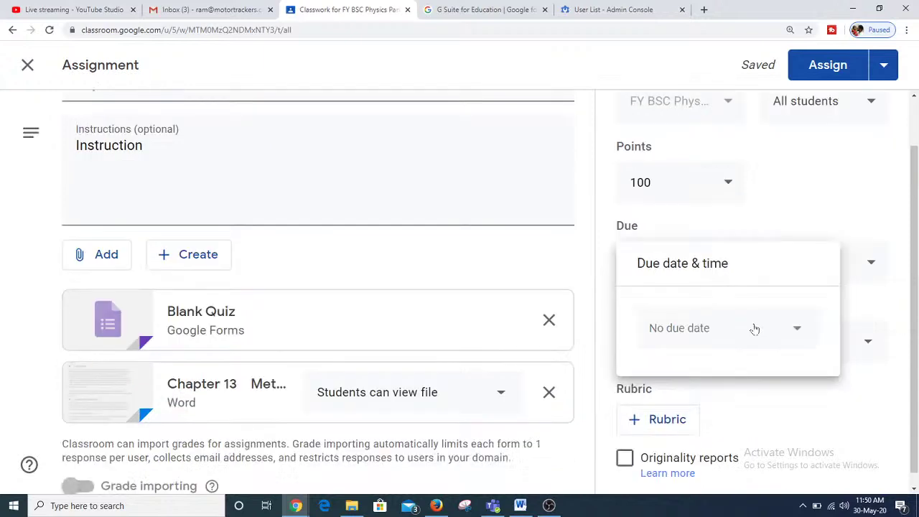
click(796, 329)
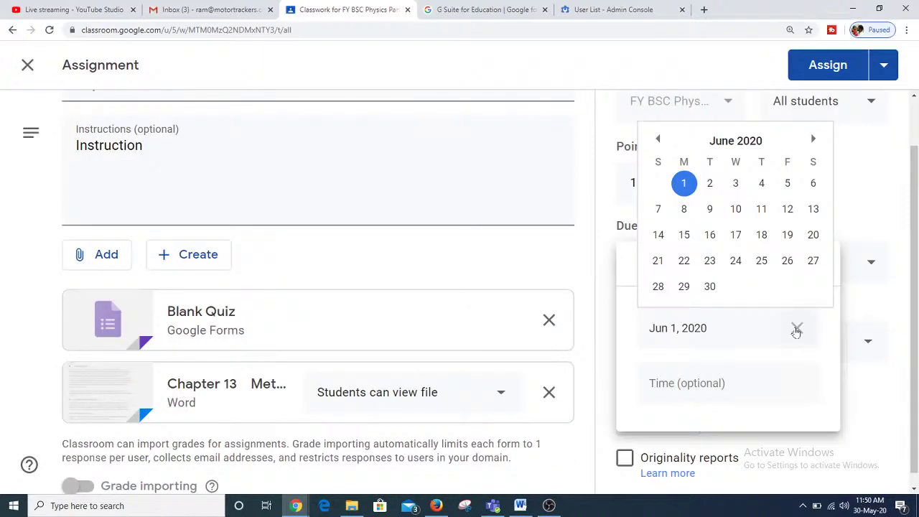
click(717, 186)
click(857, 182)
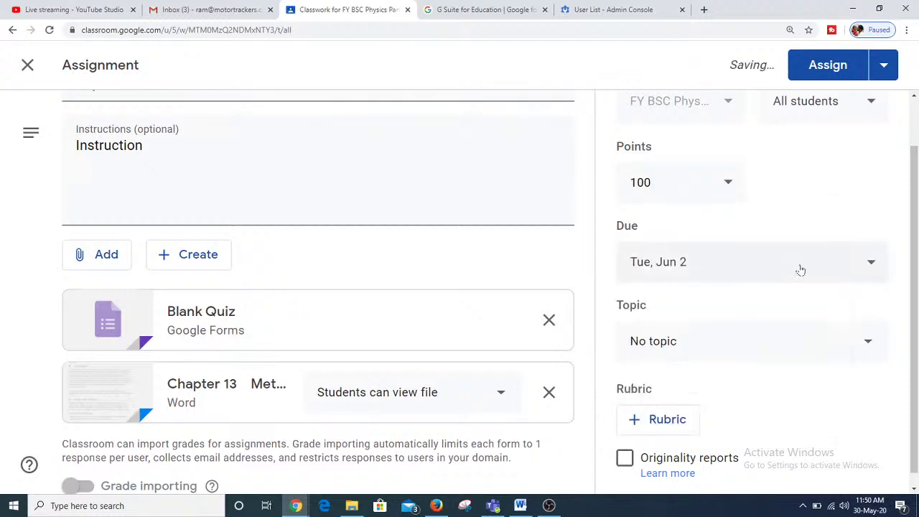
Create the new topic 'Phy Test' and assign it to the quiz
click(864, 325)
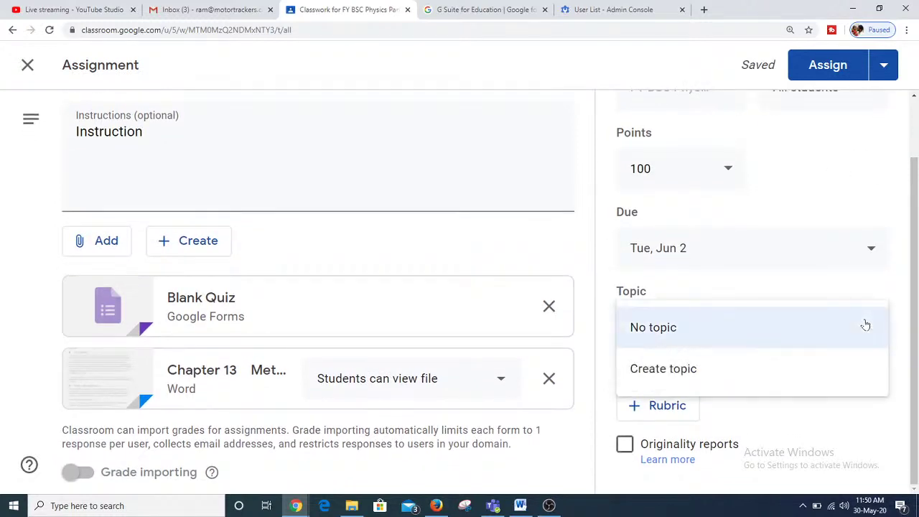
click(697, 375)
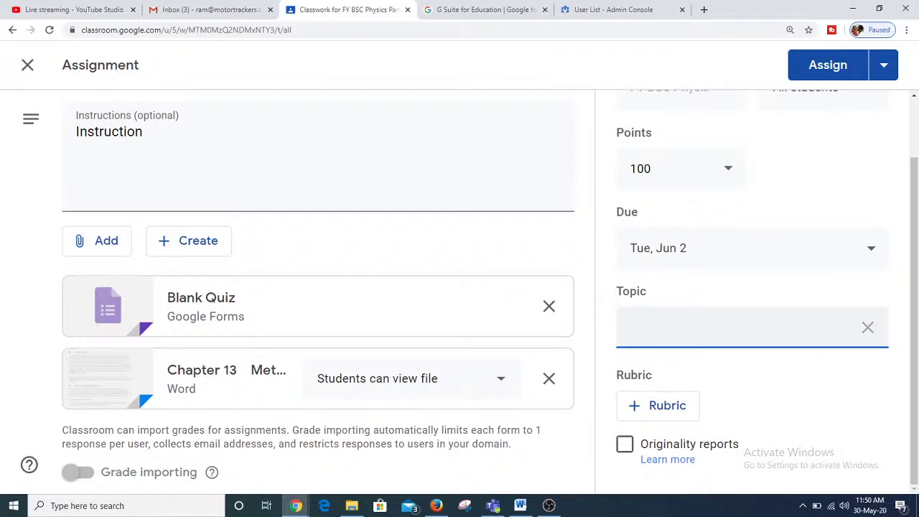
text(Phy Test)
click(917, 379)
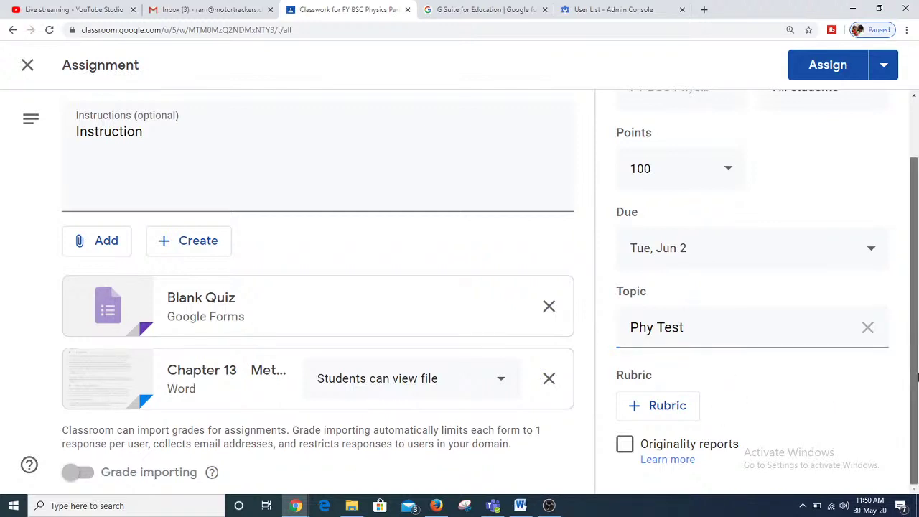
scroll(916, 328, up, 1)
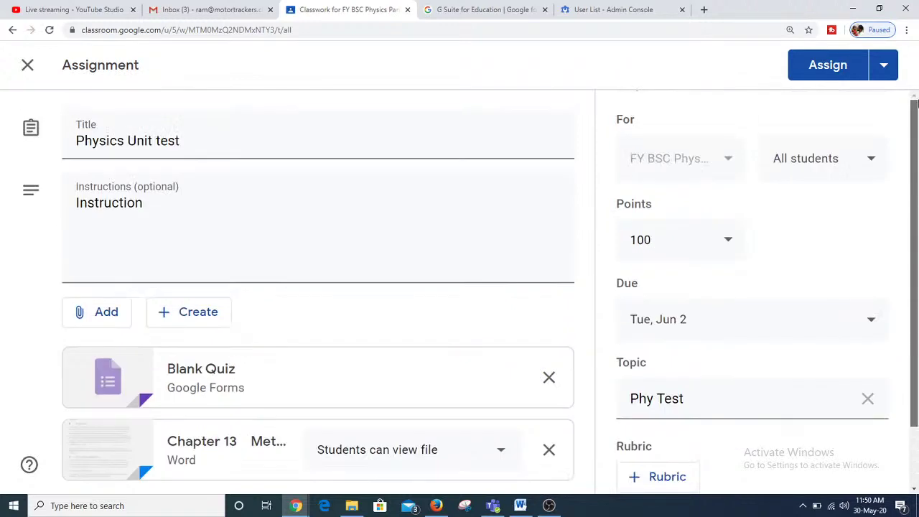
scroll(917, 328, down, 1)
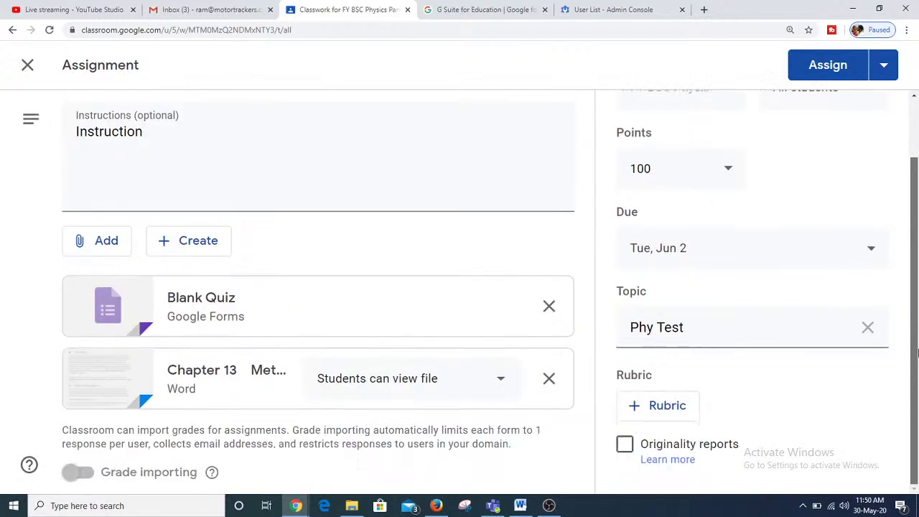
Look at the rubric options and close them without adding a rubric
click(653, 399)
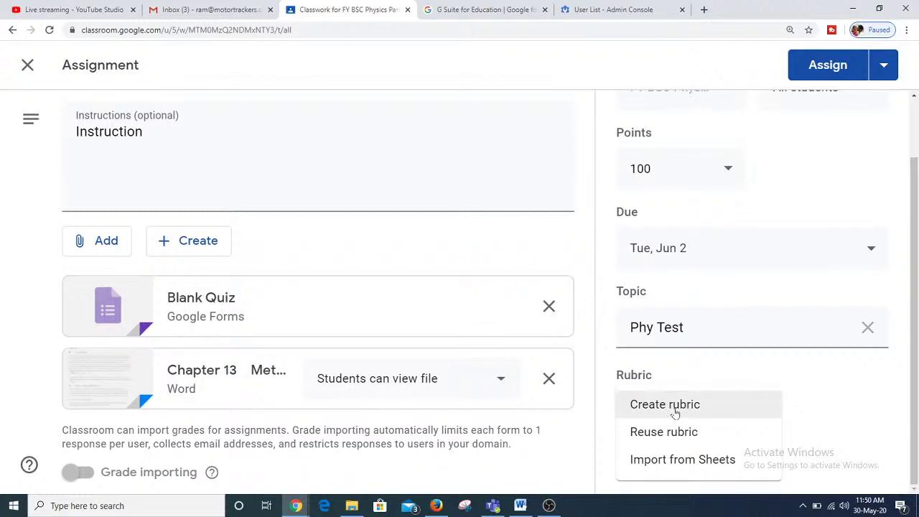
click(851, 408)
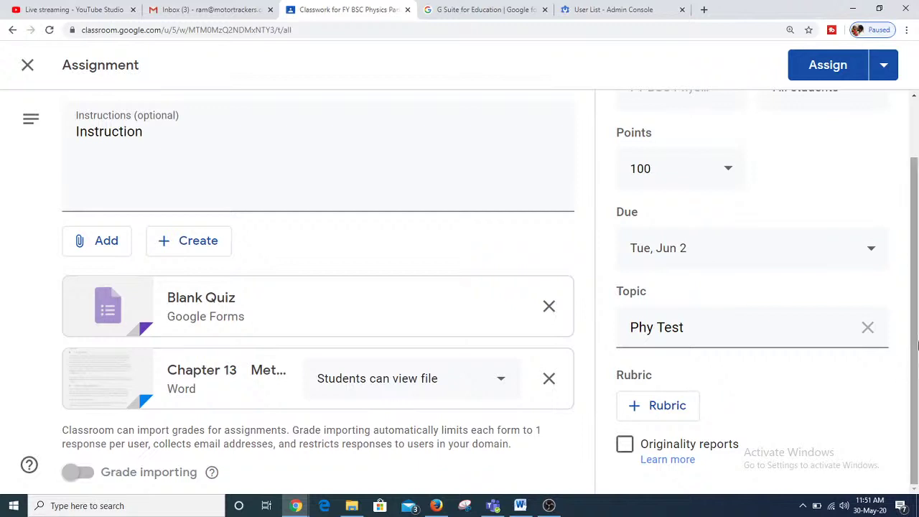
scroll(918, 379, up, 1)
scroll(42, 363, down, 1)
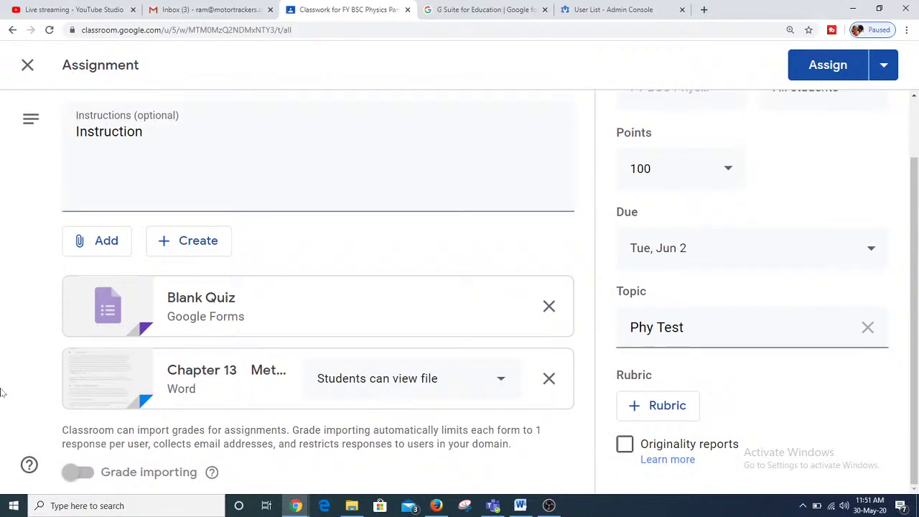
scroll(3, 393, up, 1)
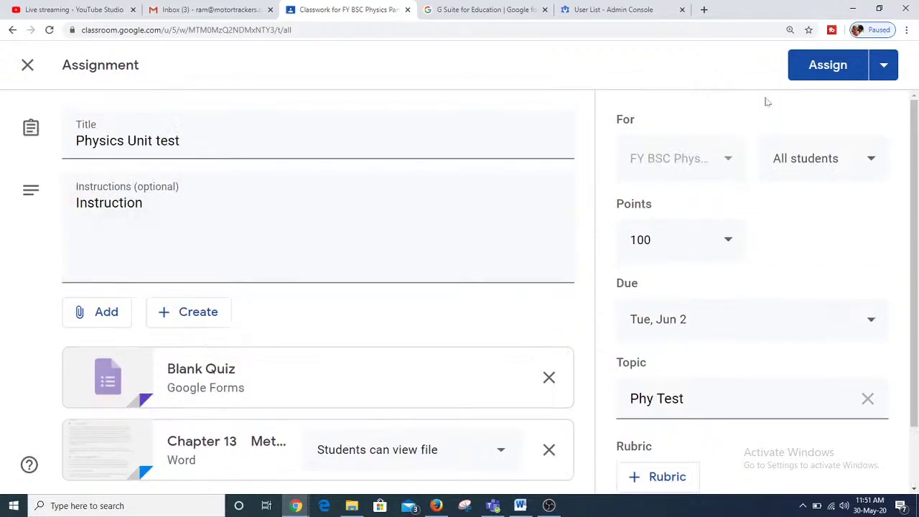
Try scheduling the assignment for 1:00 AM, then cancel the scheduling
click(885, 66)
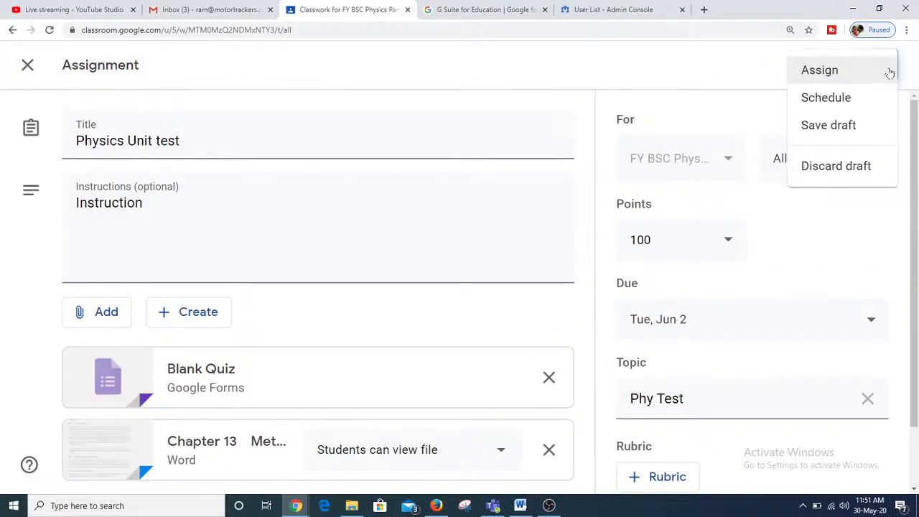
click(830, 98)
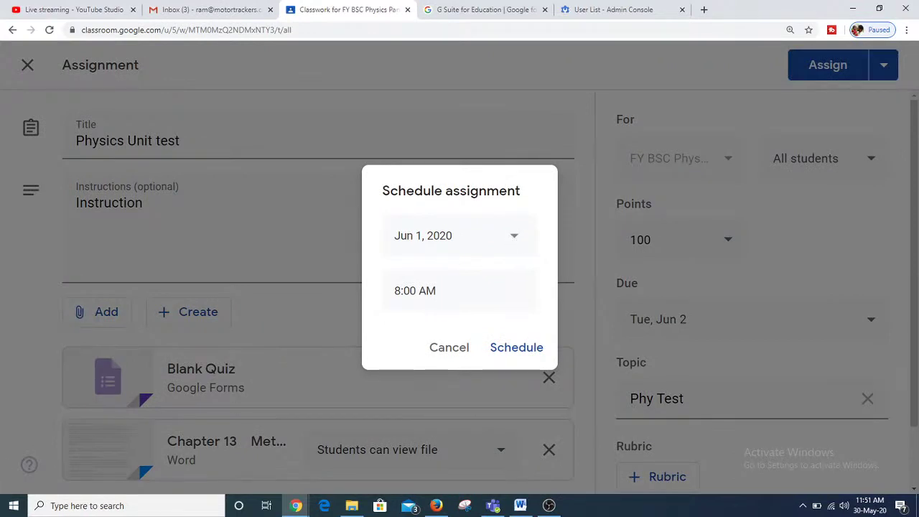
click(423, 291)
click(402, 291)
text(1)
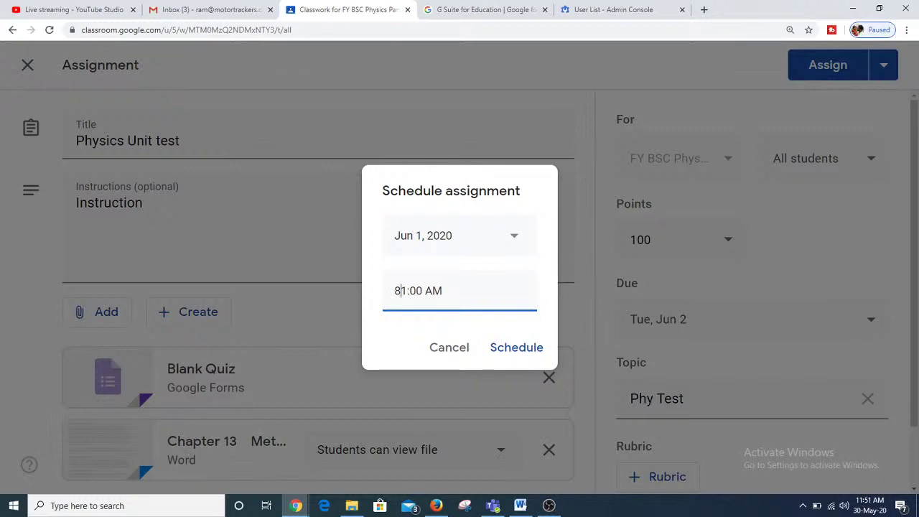
key(BackSpace)
click(450, 352)
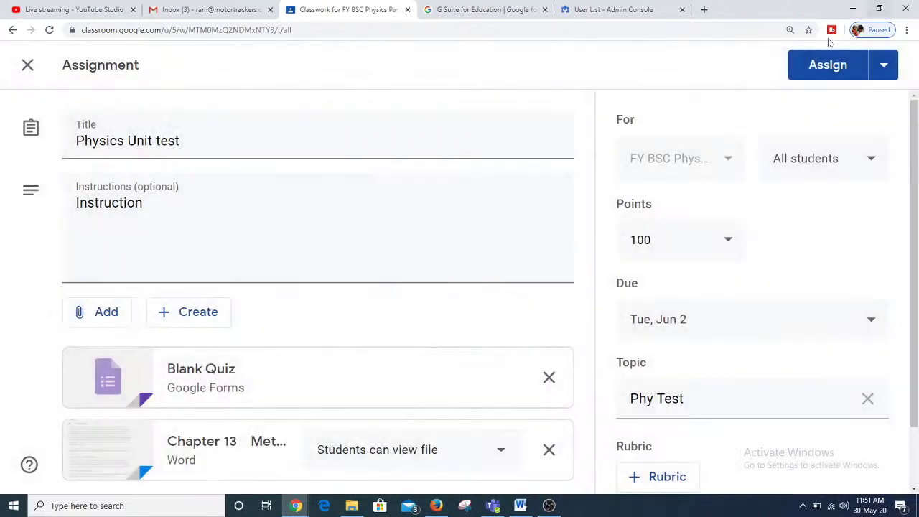
Check the recipient students, then save the Physics Unit test as a draft
click(867, 145)
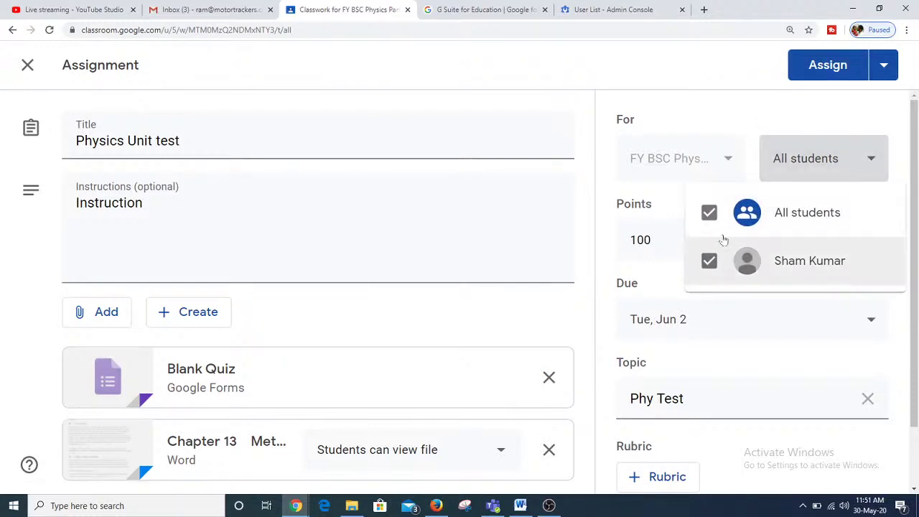
click(714, 116)
scroll(833, 223, down, 1)
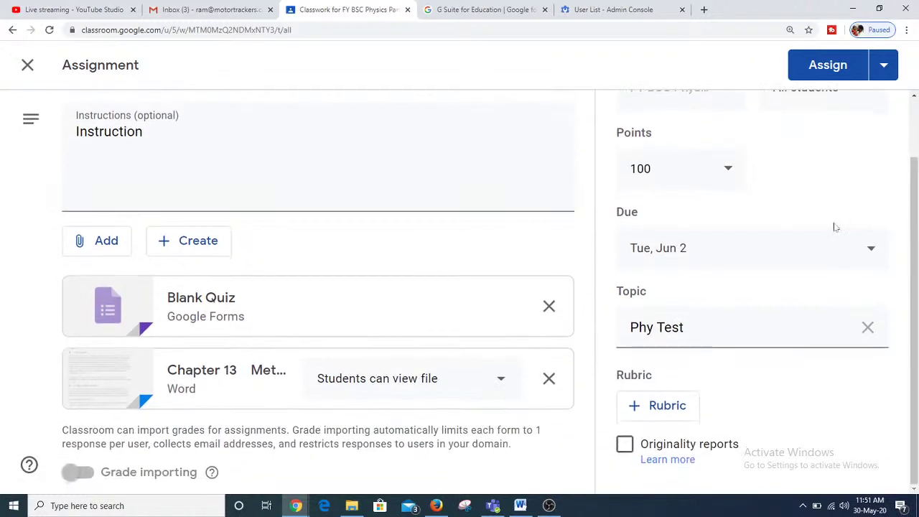
scroll(835, 218, up, 1)
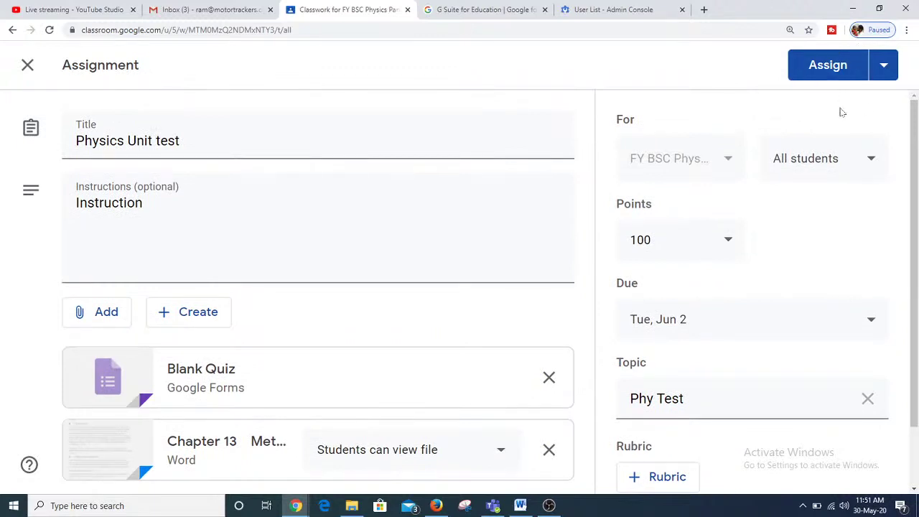
click(882, 66)
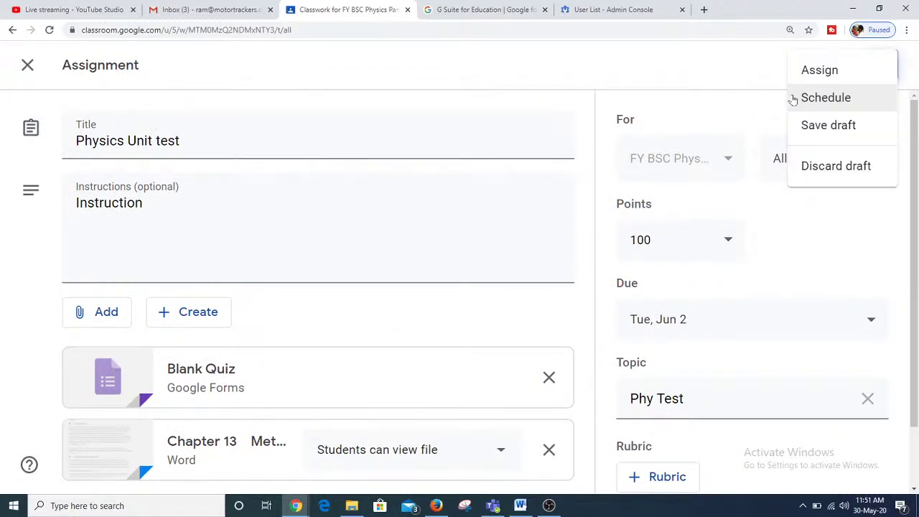
click(818, 124)
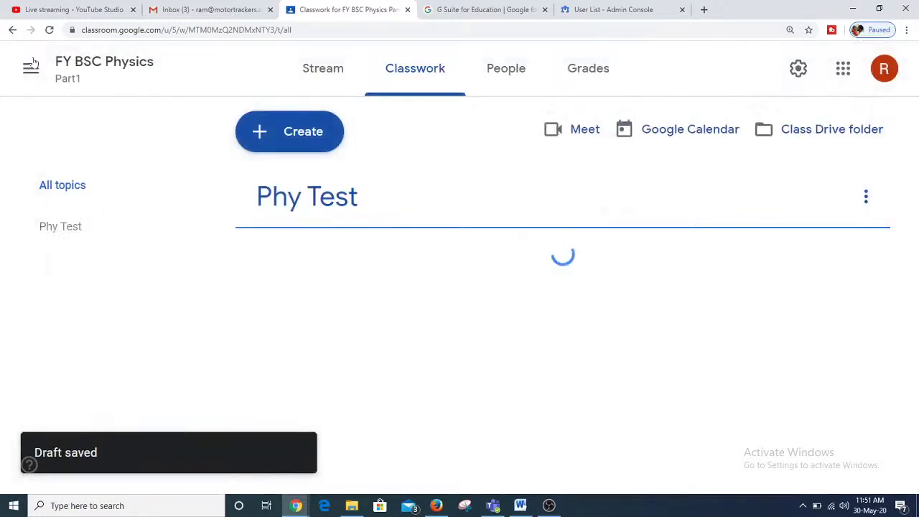
Bring up the FY BSC Physics People page listing the class members
click(507, 79)
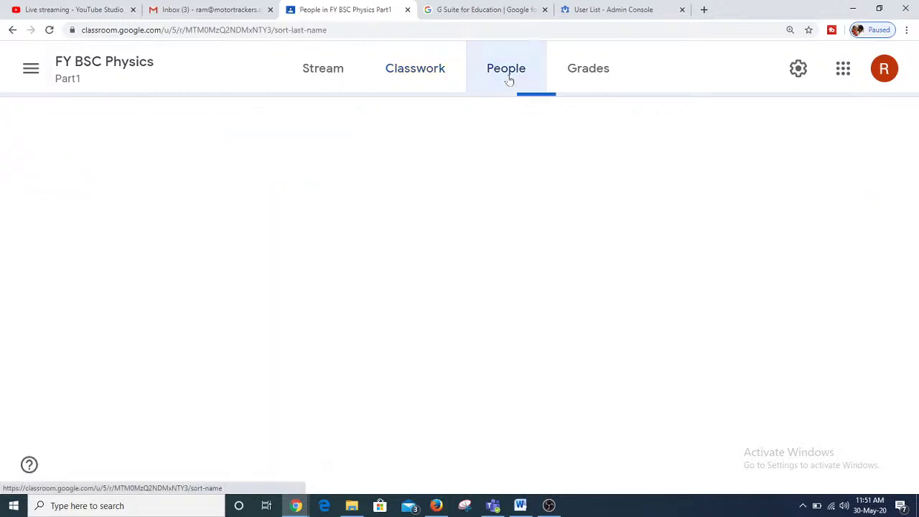
click(614, 9)
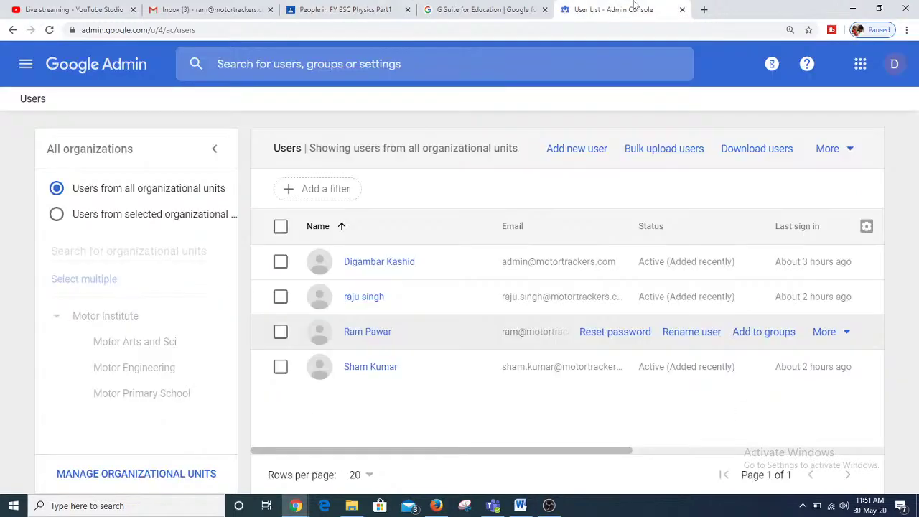
click(289, 6)
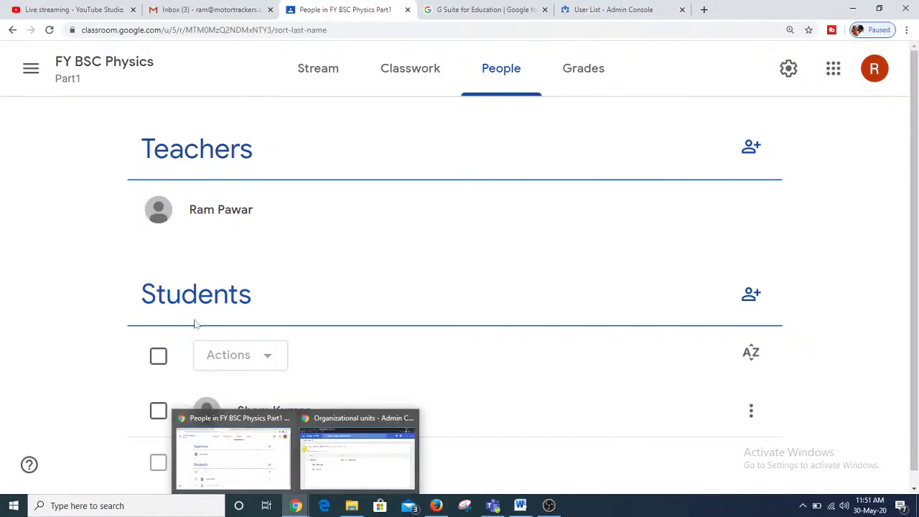
scroll(857, 322, down, 1)
Begin removing the invited student, cancel the removal, and reload the People page
click(159, 449)
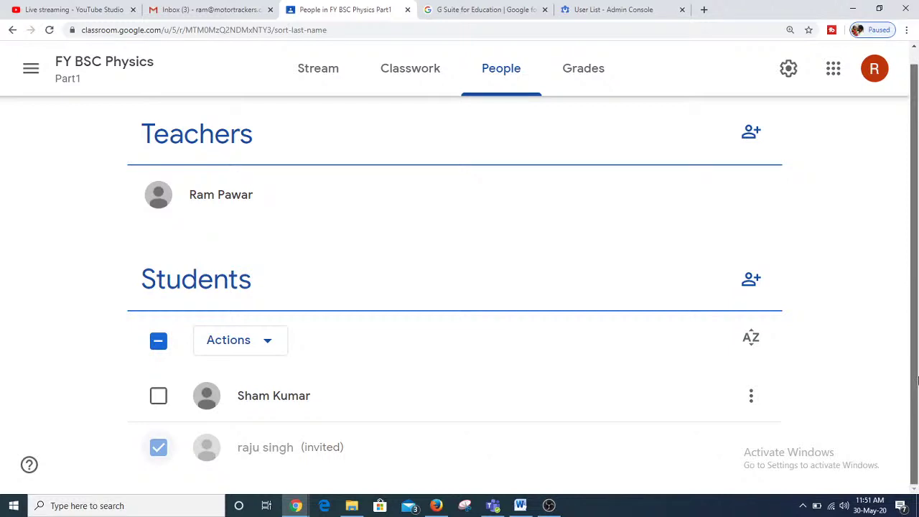
click(240, 340)
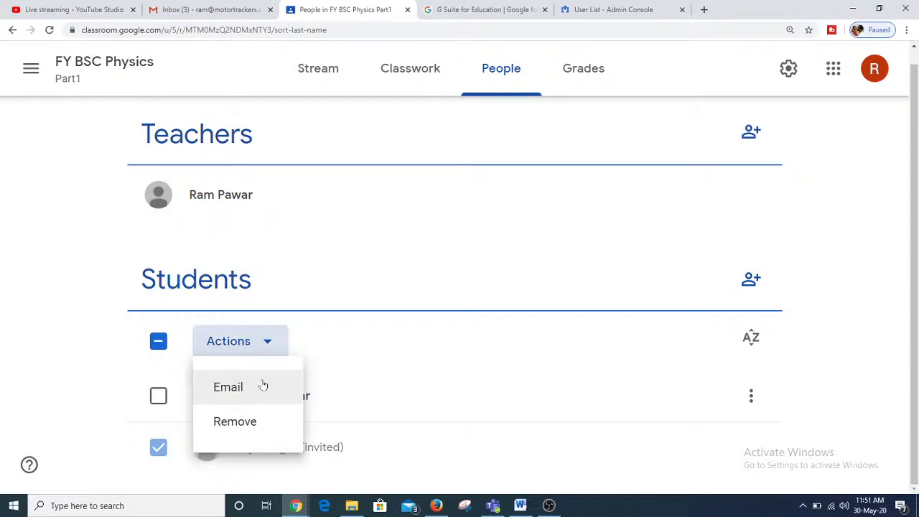
click(260, 426)
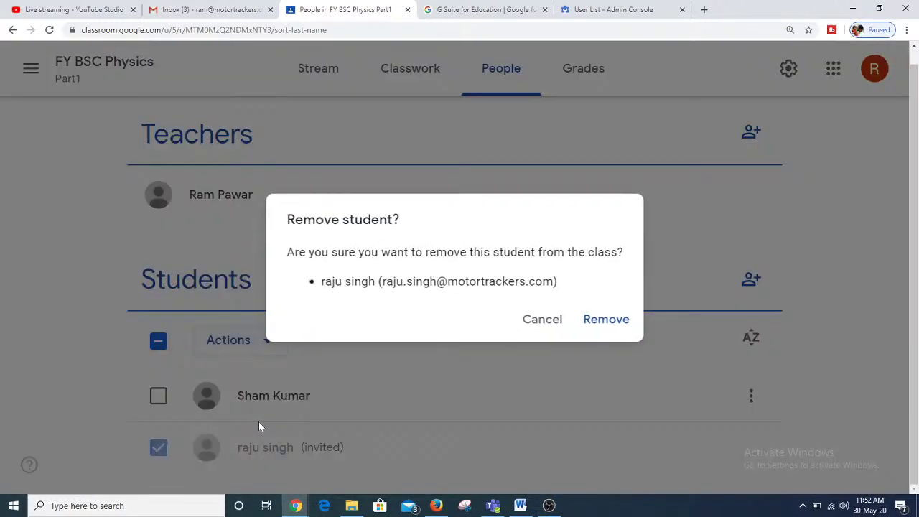
click(542, 320)
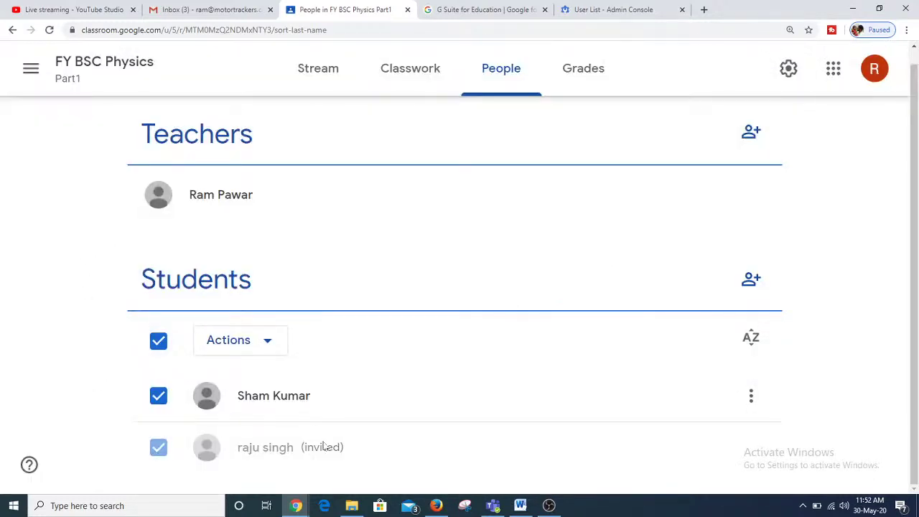
click(48, 31)
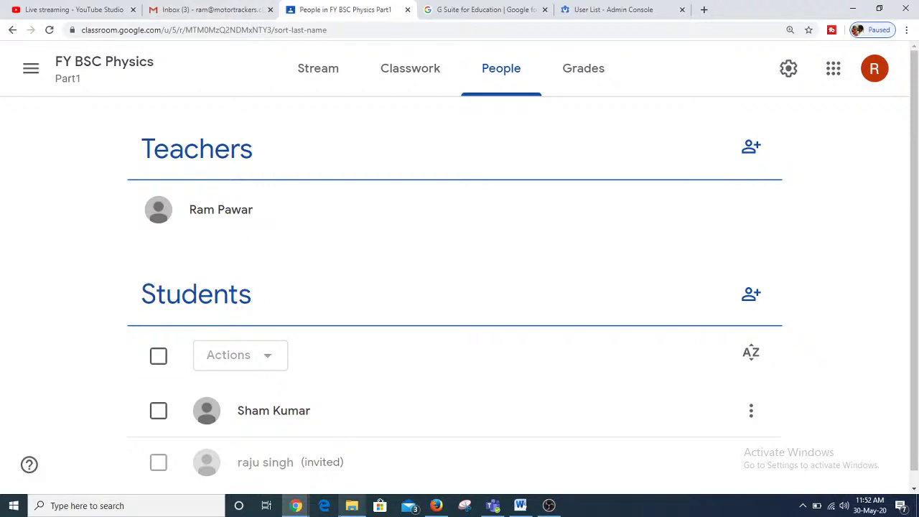
Minimise the Google Admin window and bring back the Classroom People window
click(334, 467)
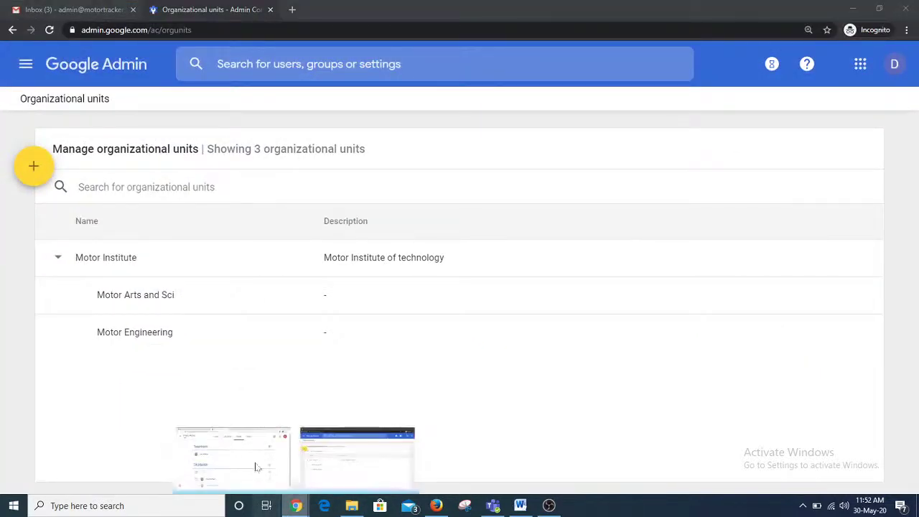
click(259, 462)
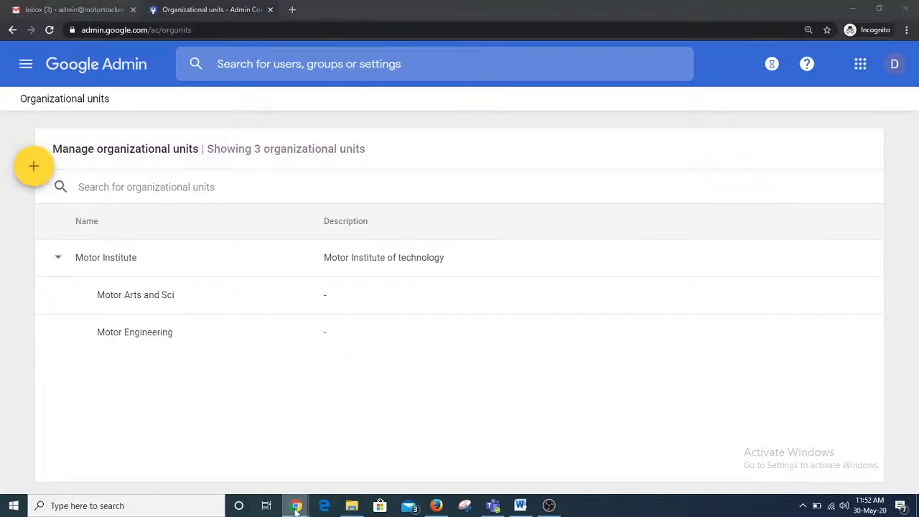
mouse_move(296, 506)
click(224, 467)
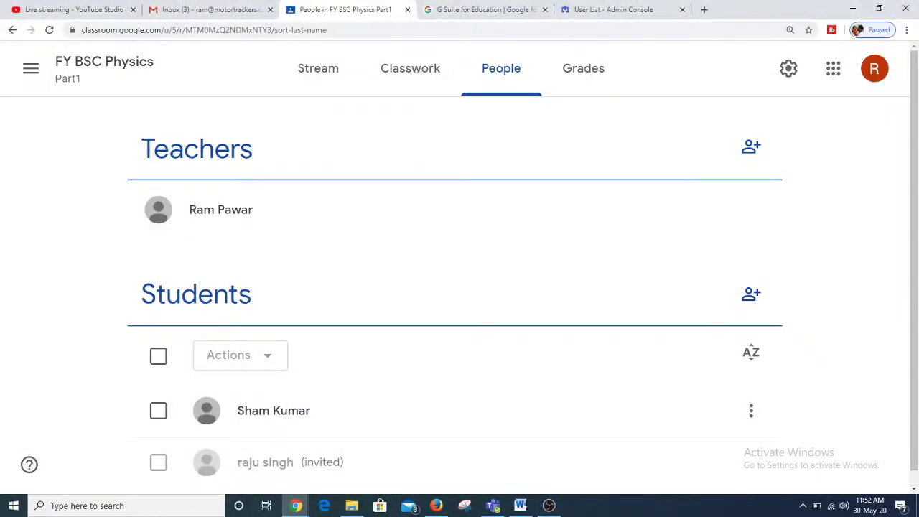
View the FY BSC Physics Part1 invitation email in the student's Gmail, then minimise that window
click(436, 506)
click(203, 9)
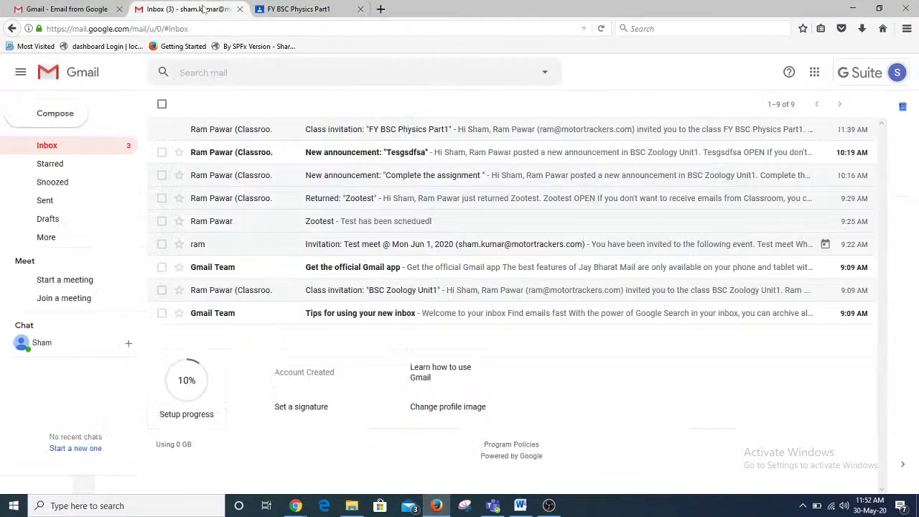
click(373, 136)
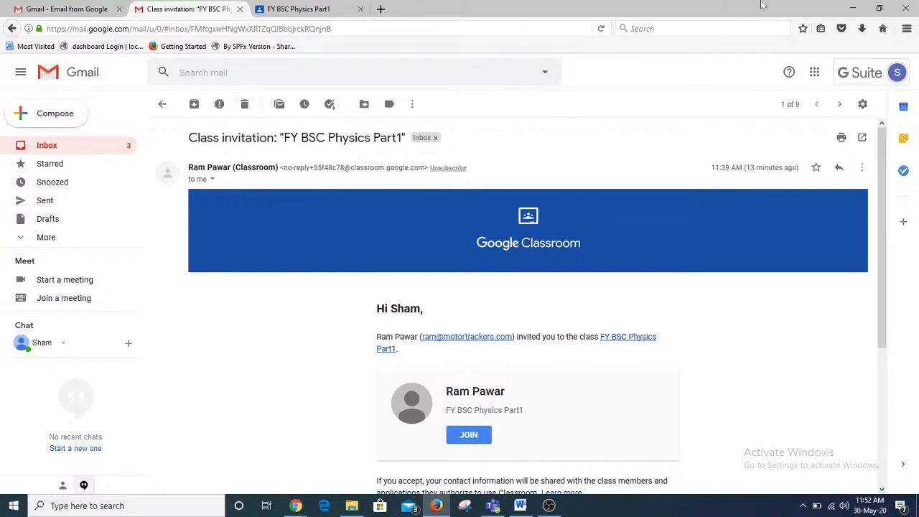
click(852, 8)
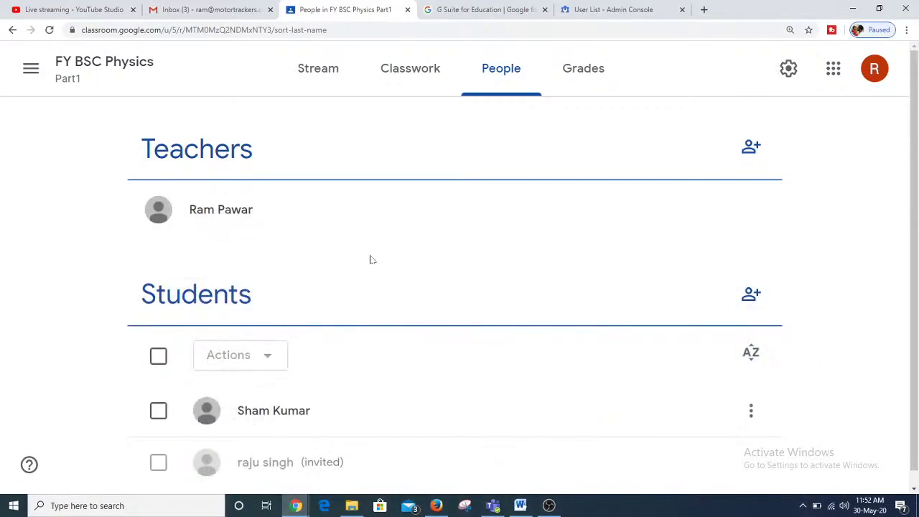
Go to the FY BSC Physics Classwork page
scroll(385, 311, down, 1)
scroll(423, 372, up, 1)
click(407, 70)
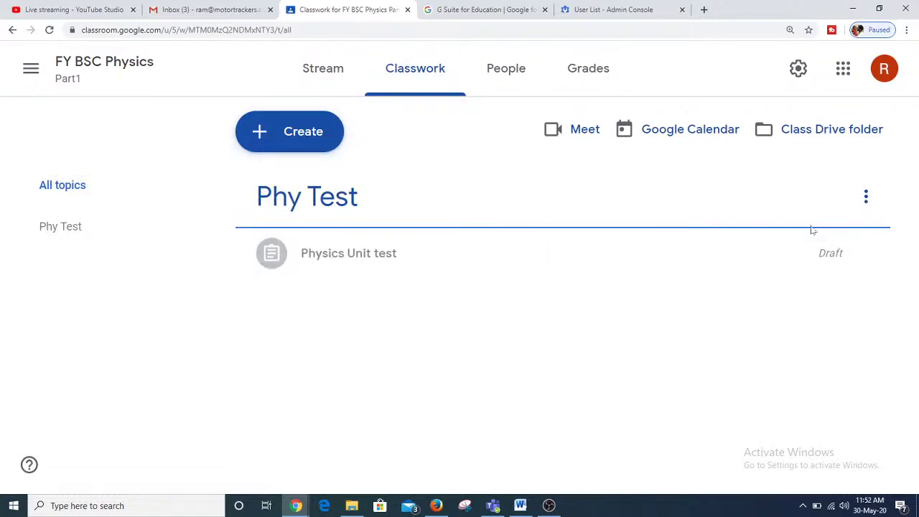
Open the Physics Unit test draft for editing, then leave the editor without changes
click(866, 253)
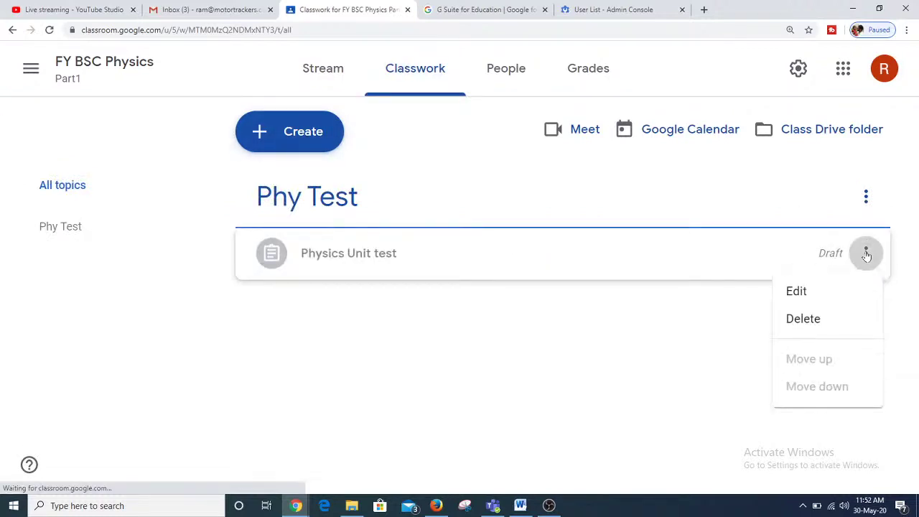
click(796, 291)
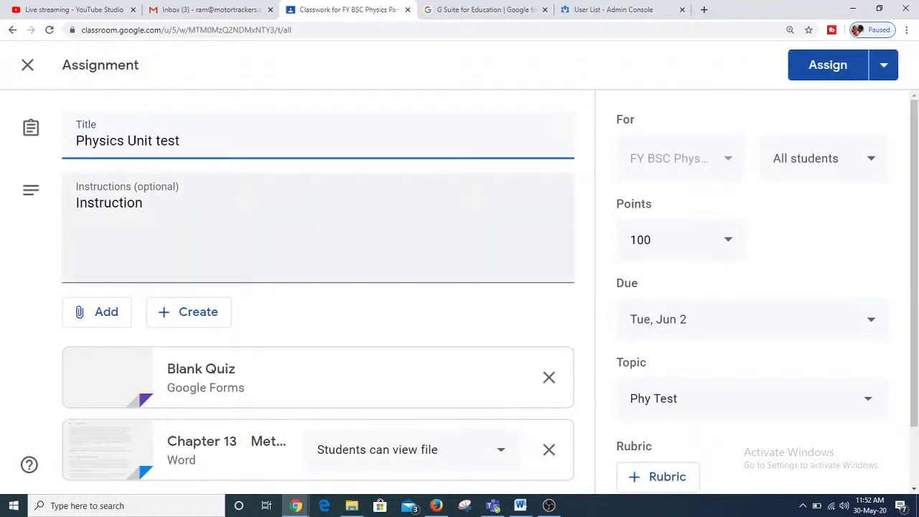
scroll(587, 209, down, 1)
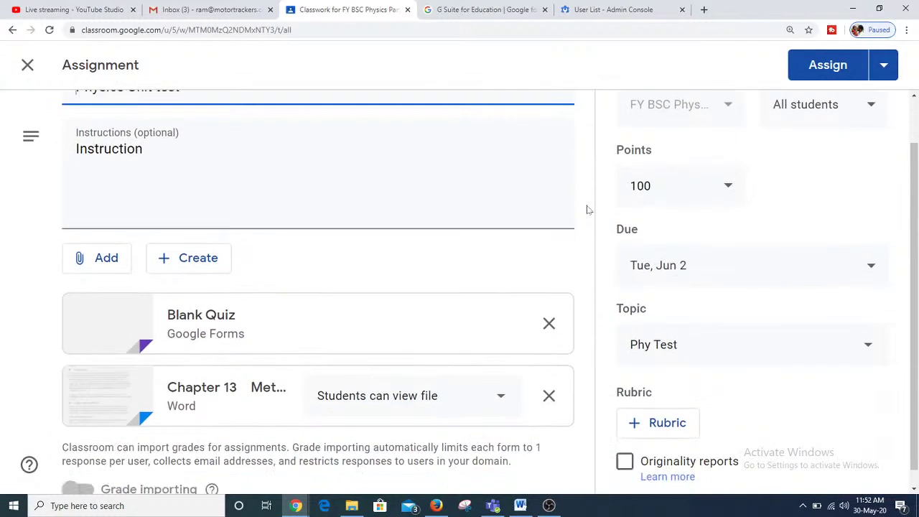
scroll(586, 210, up, 1)
key(alt+Left)
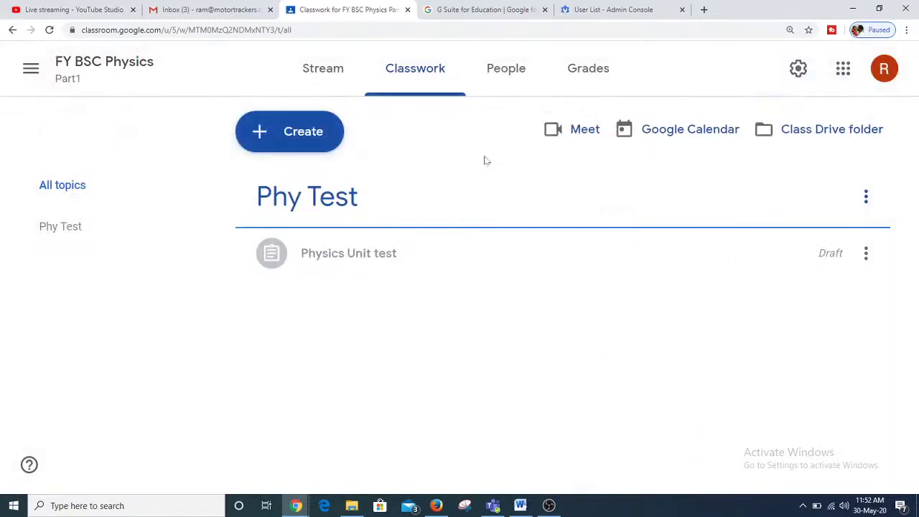
Start inviting a teacher from the People page, then cancel the invitation
click(487, 86)
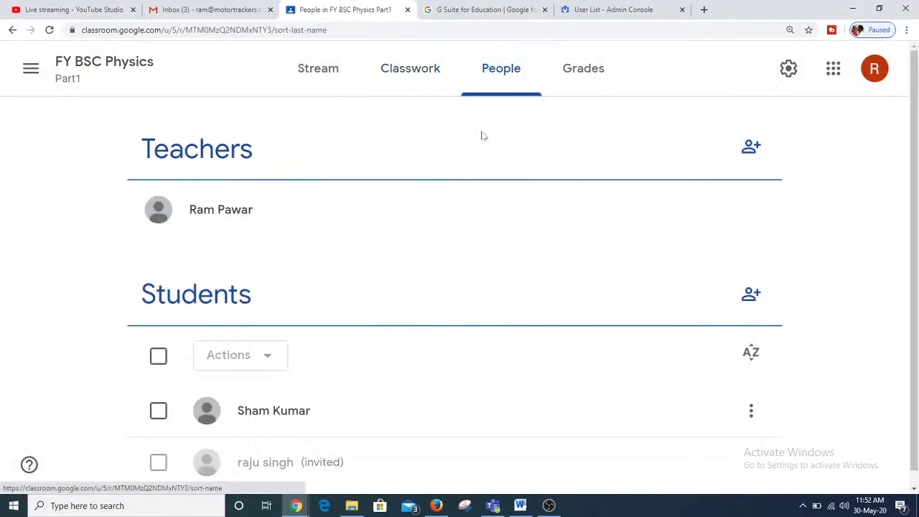
click(751, 147)
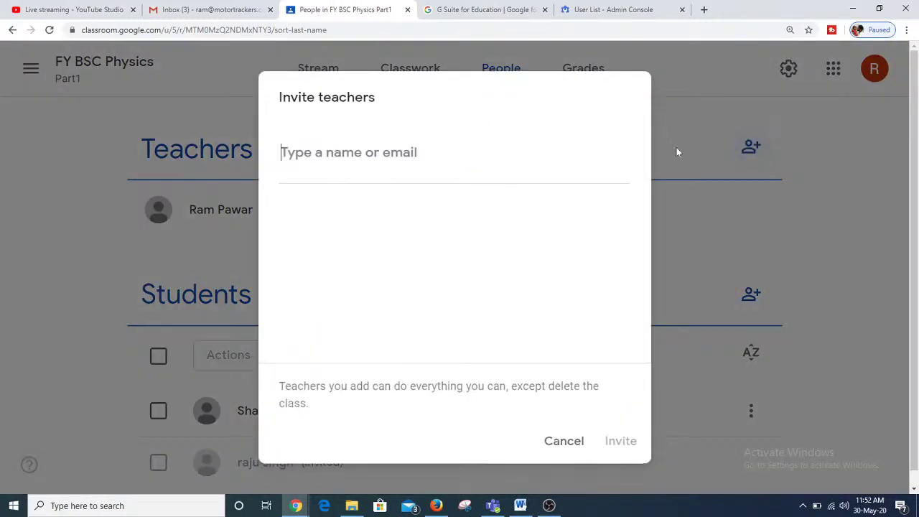
click(572, 451)
Back on Classwork, reopen the Physics Unit test draft under Phy Test in the editor
click(437, 68)
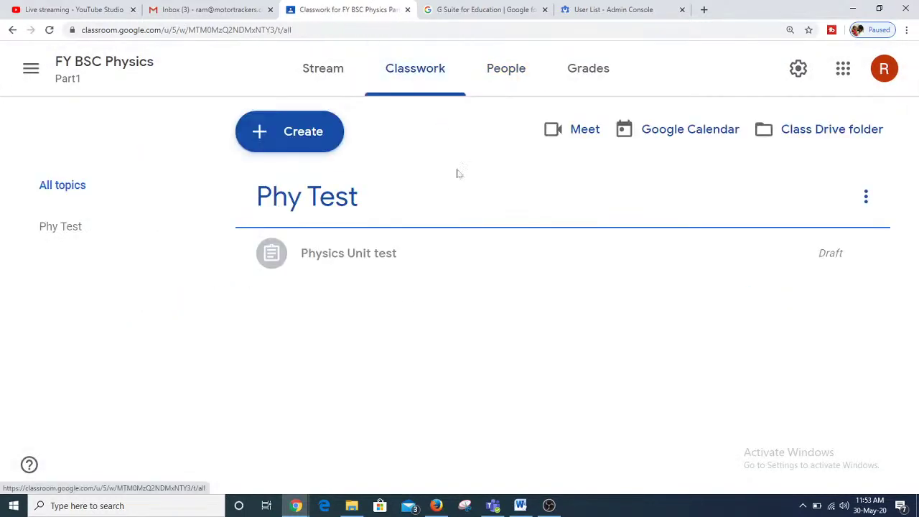
click(869, 196)
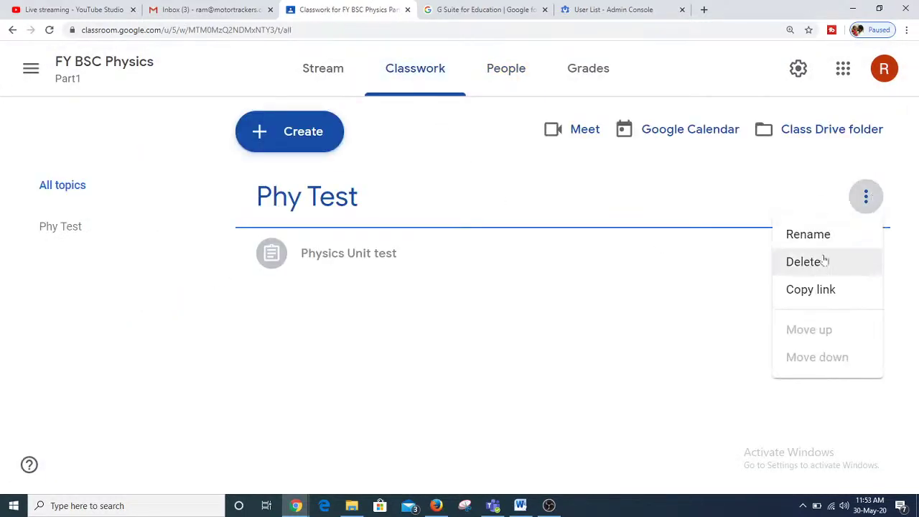
click(846, 247)
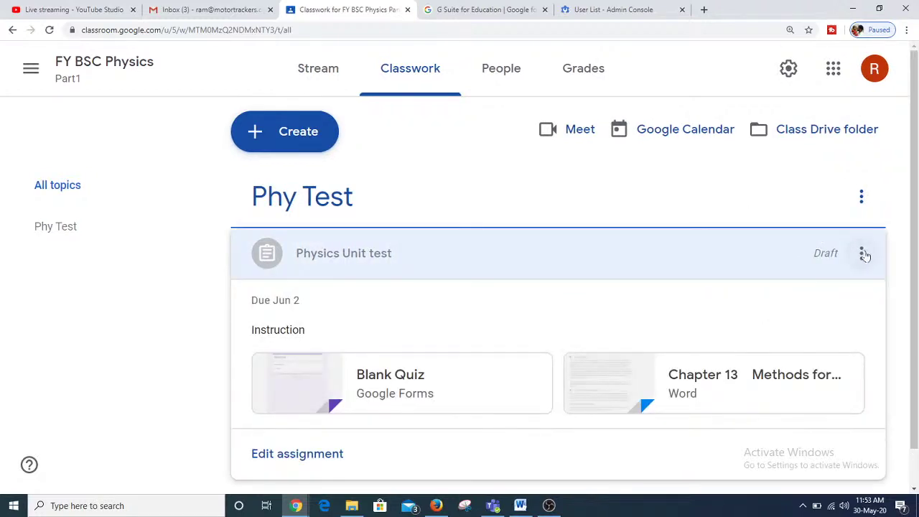
click(864, 256)
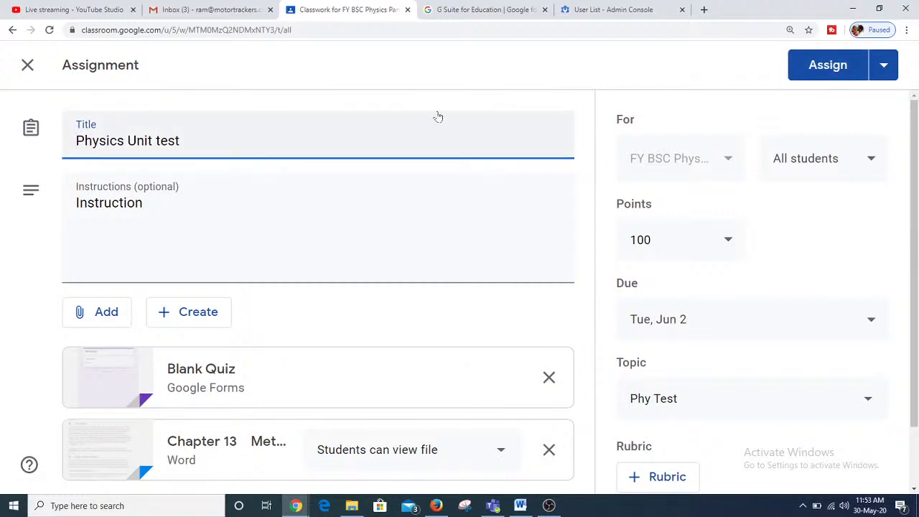
In a new tab at gmail.com, add another account using an unlisted account
click(704, 7)
text(gmai)
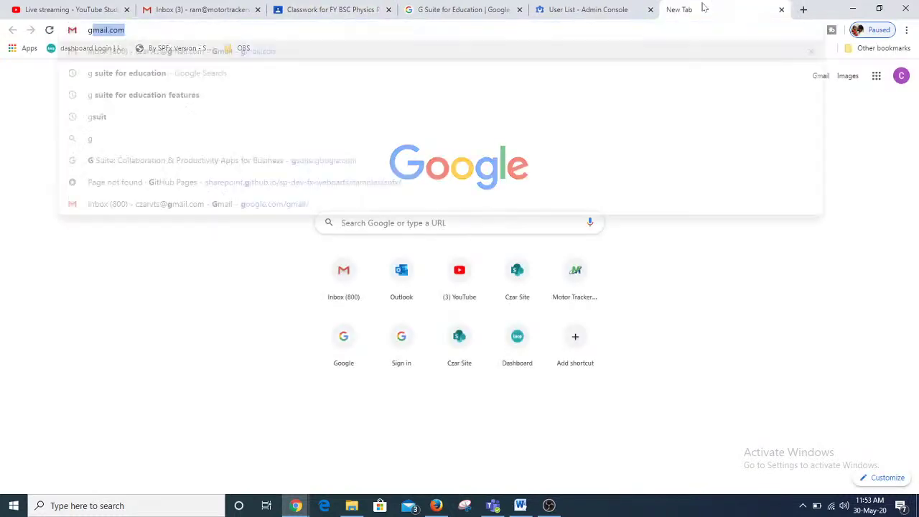
text(l.com)
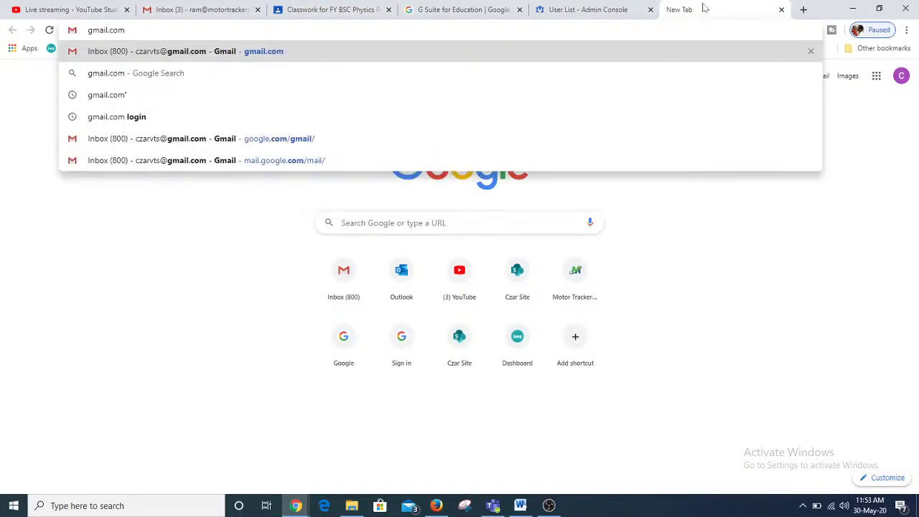
key(Return)
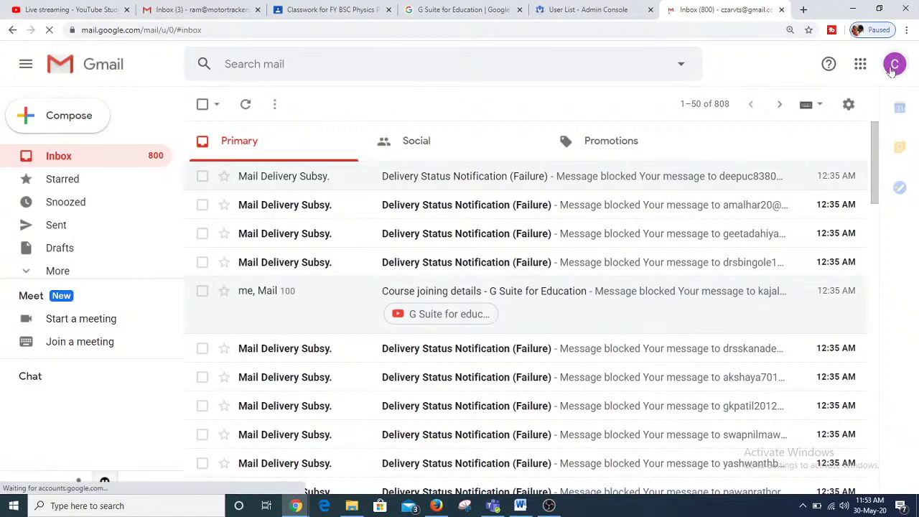
click(892, 66)
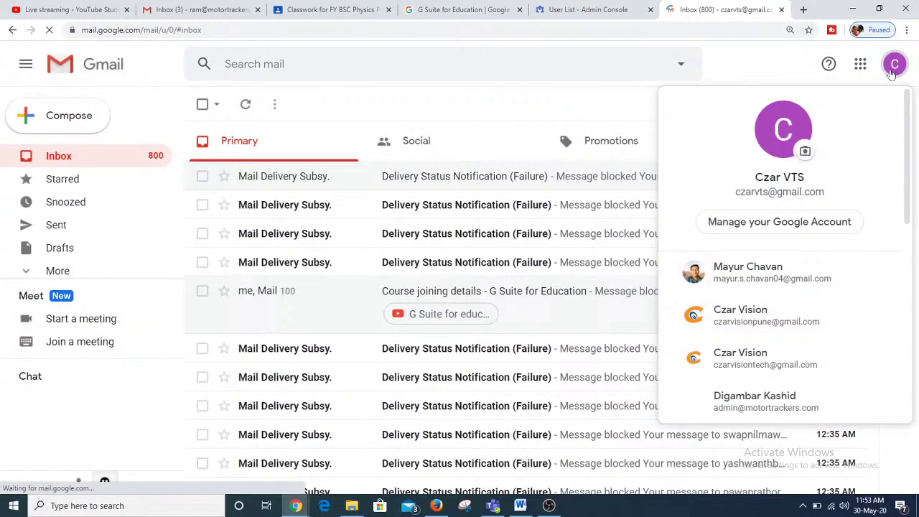
scroll(887, 386, down, 3)
click(768, 319)
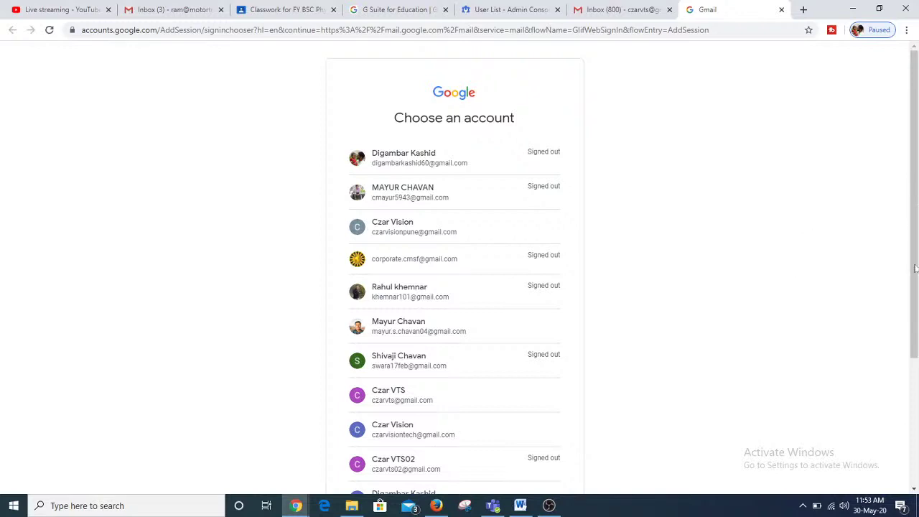
click(912, 408)
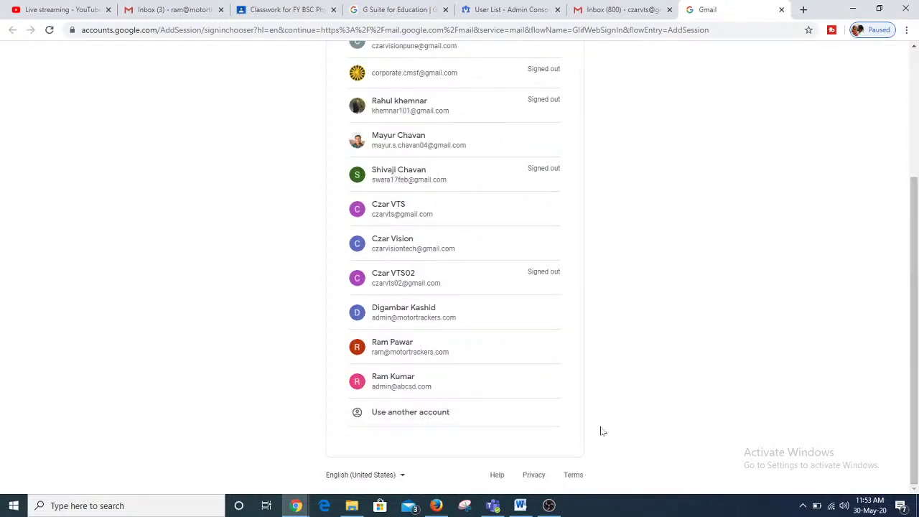
click(439, 408)
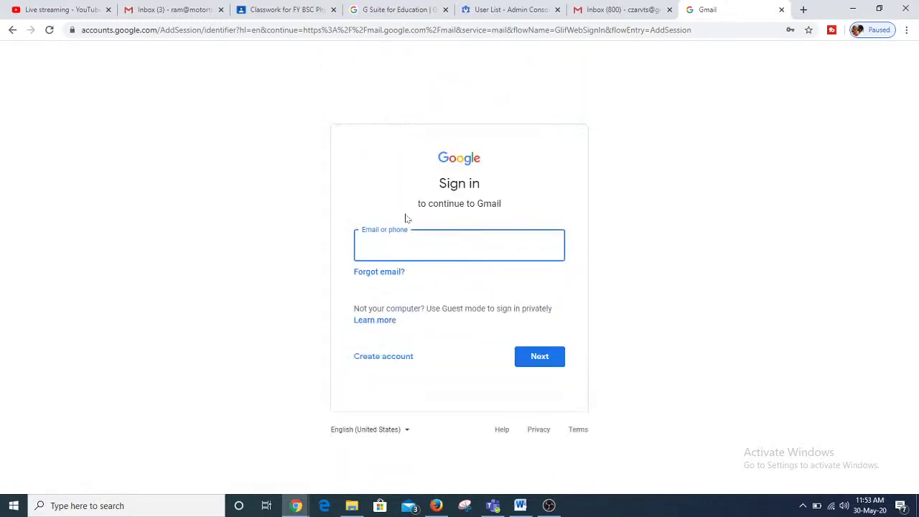
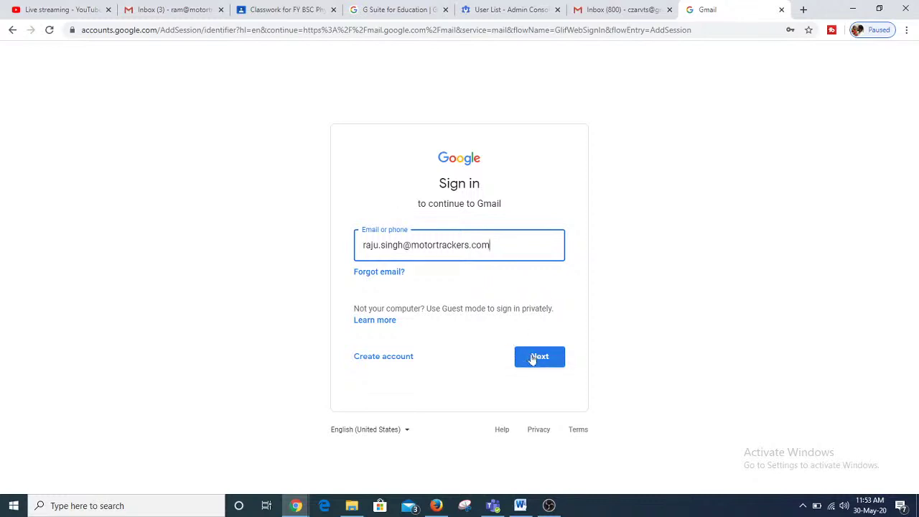
Enter the student's school email address and password to sign in
click(532, 357)
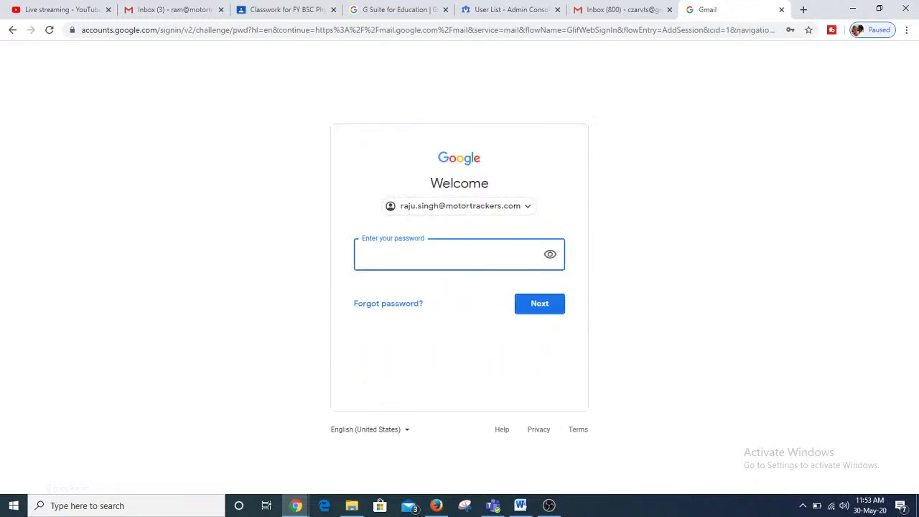
text(••)
key(Return)
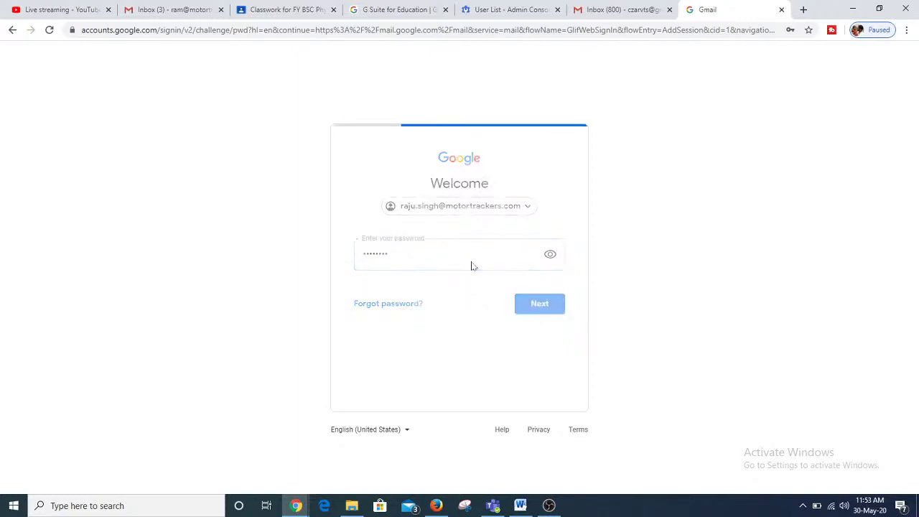
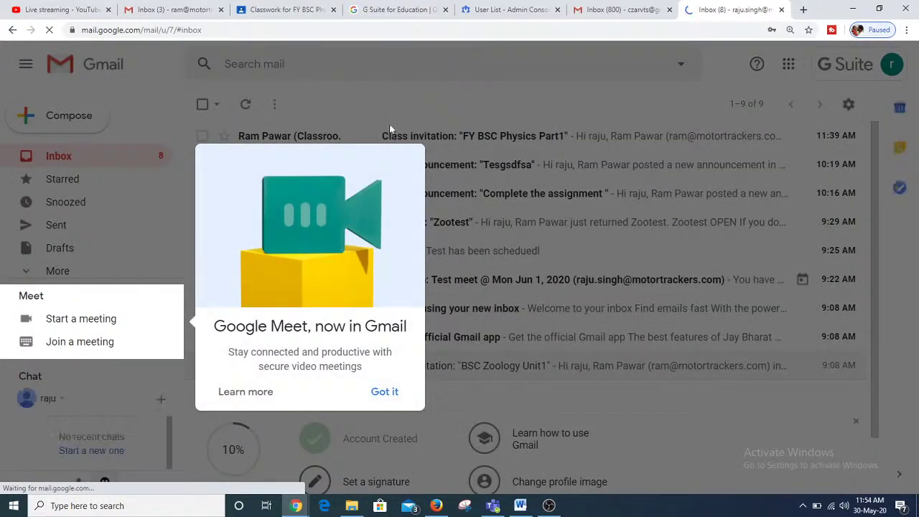
Dismiss the Meet promo and open the 'Class invitation: FY BSC Physics Part1' email down to its JOIN button
click(390, 89)
click(485, 137)
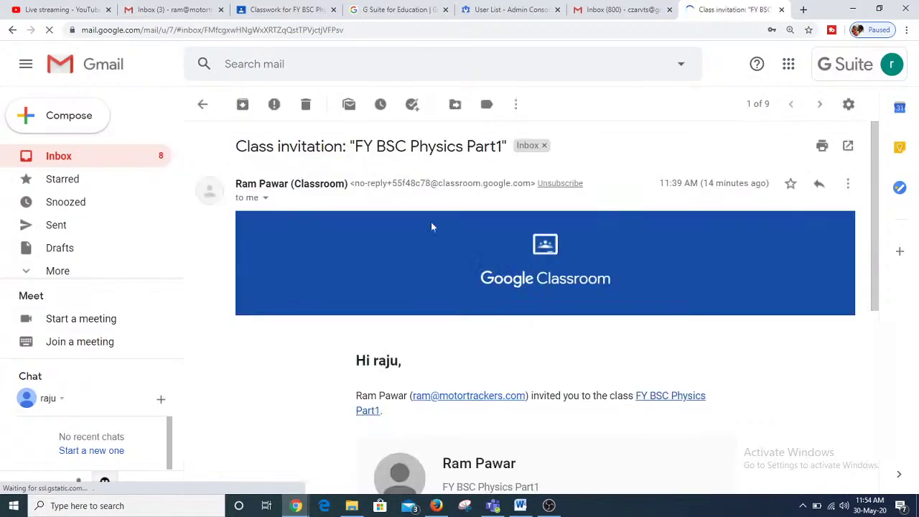
scroll(505, 427, down, 4)
scroll(504, 427, down, 1)
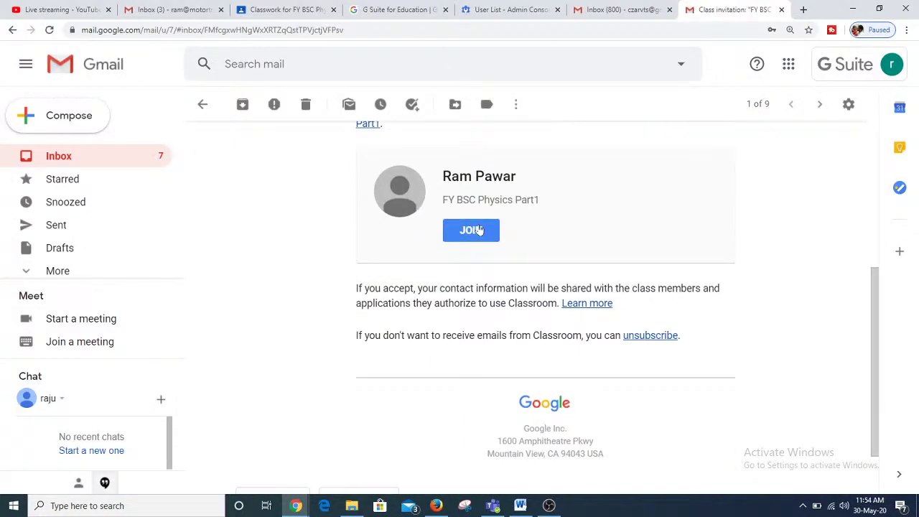
Accept the invitation and join FY BSC Physics Part1 using the invited student account
click(479, 229)
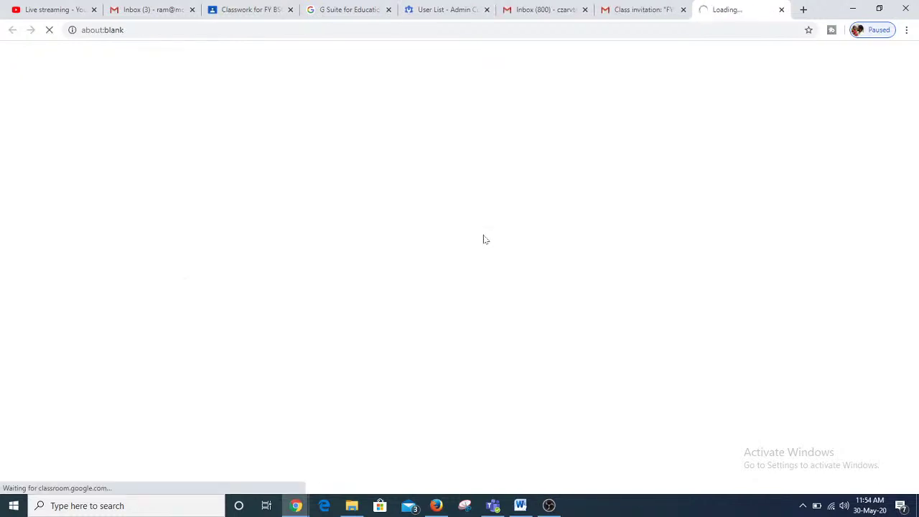
mouse_move(305, 506)
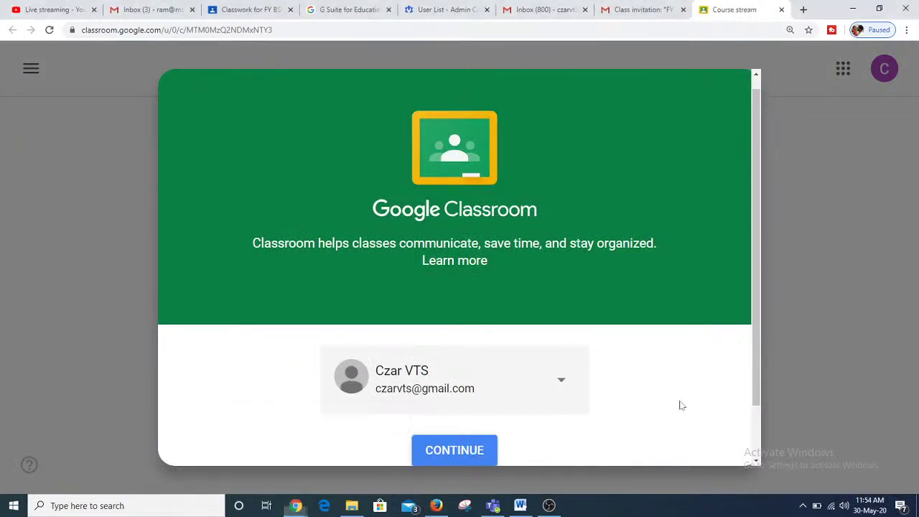
click(561, 380)
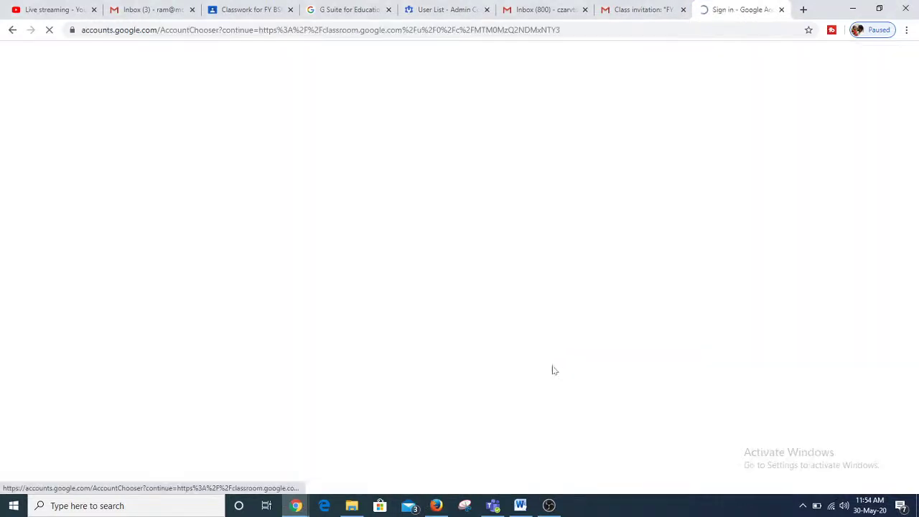
scroll(461, 328, down, 3)
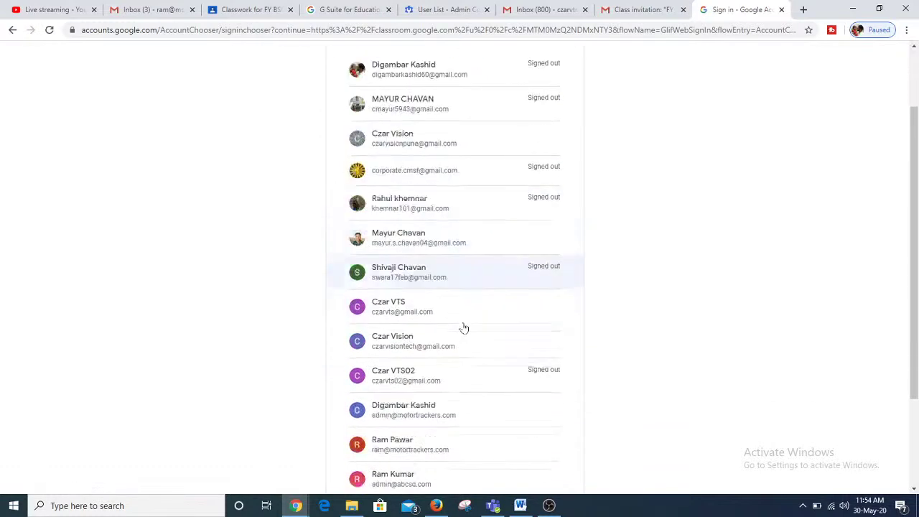
click(463, 430)
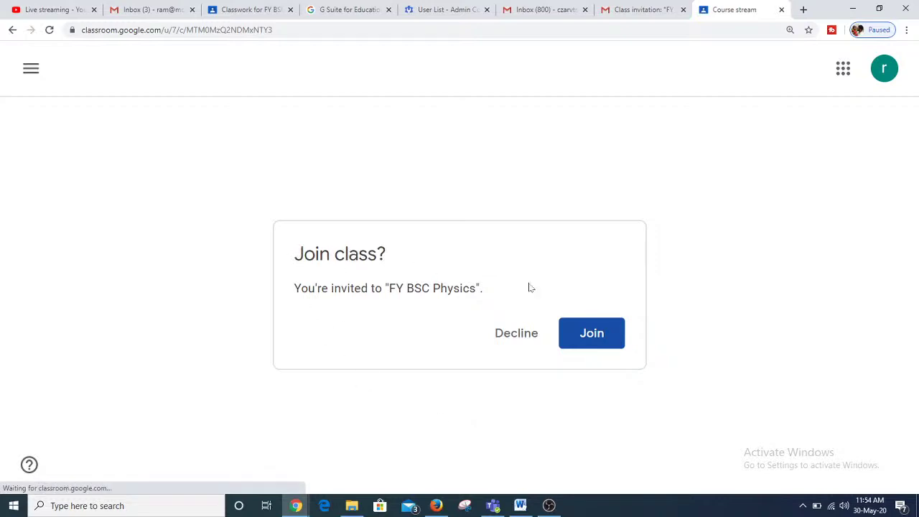
click(591, 324)
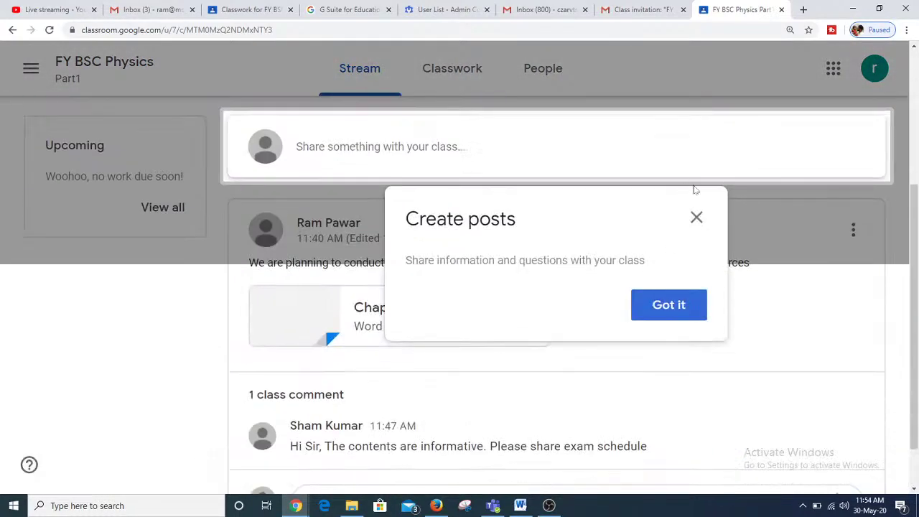
Close the 'Create posts' tip and look over the FY BSC Physics Part1 stream
click(696, 218)
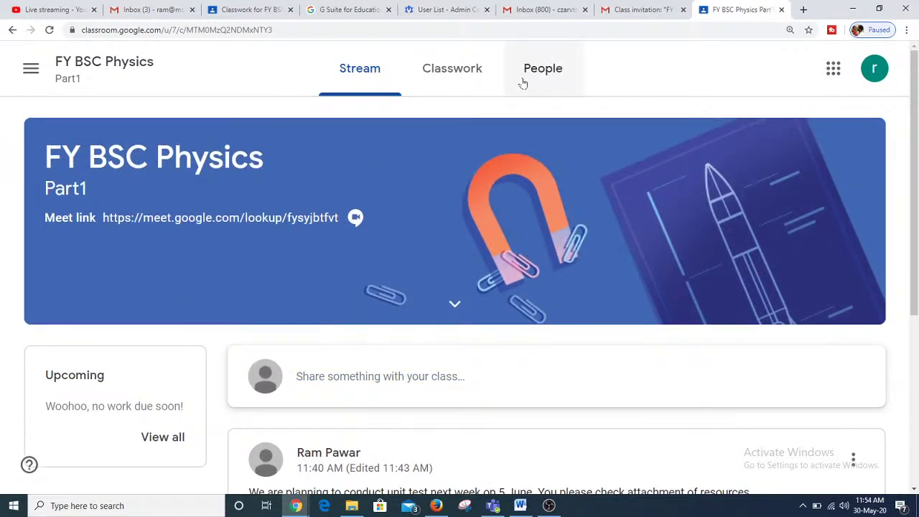
click(550, 66)
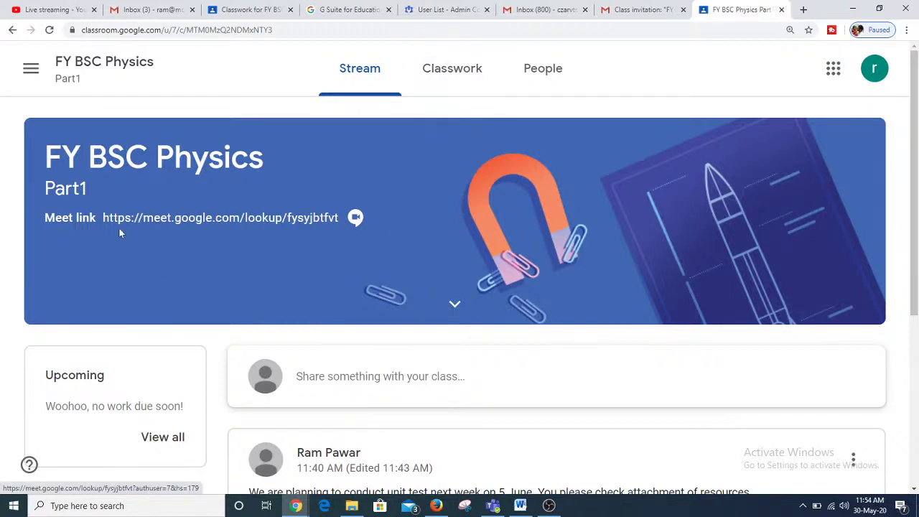
scroll(139, 254, down, 2)
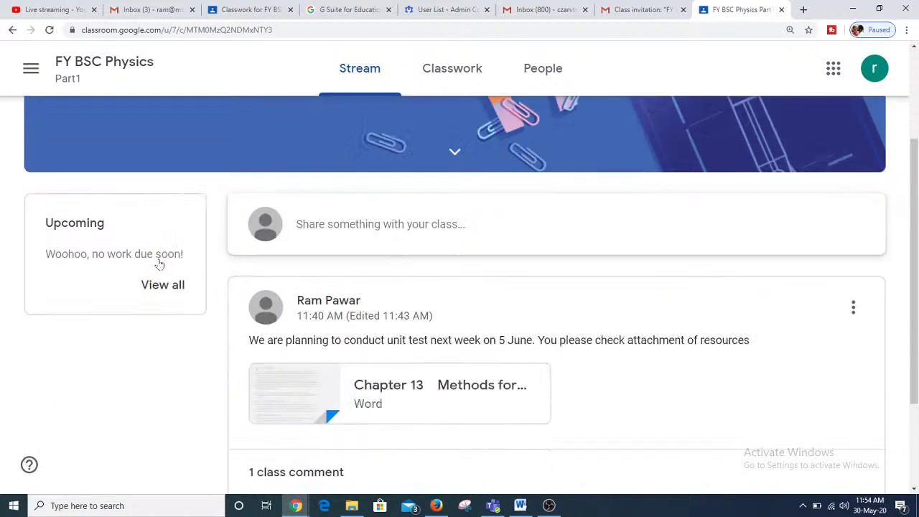
scroll(160, 260, up, 2)
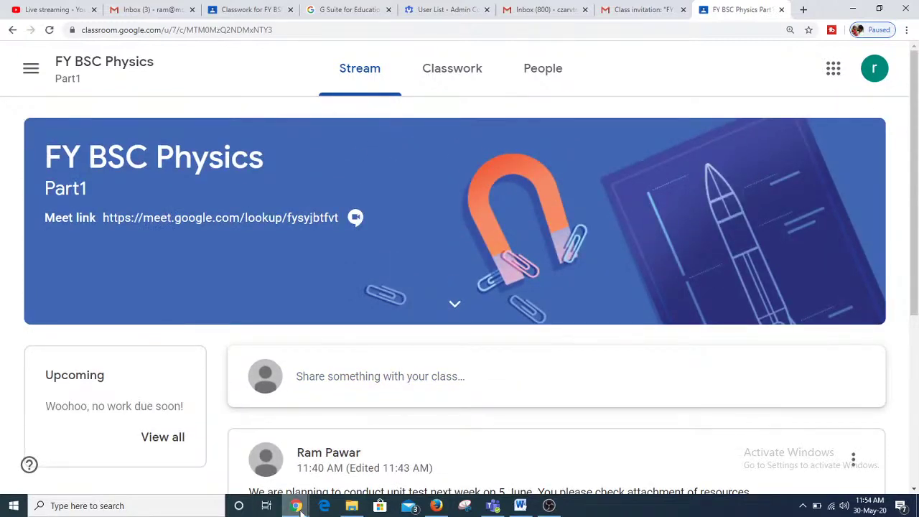
click(248, 442)
mouse_move(296, 507)
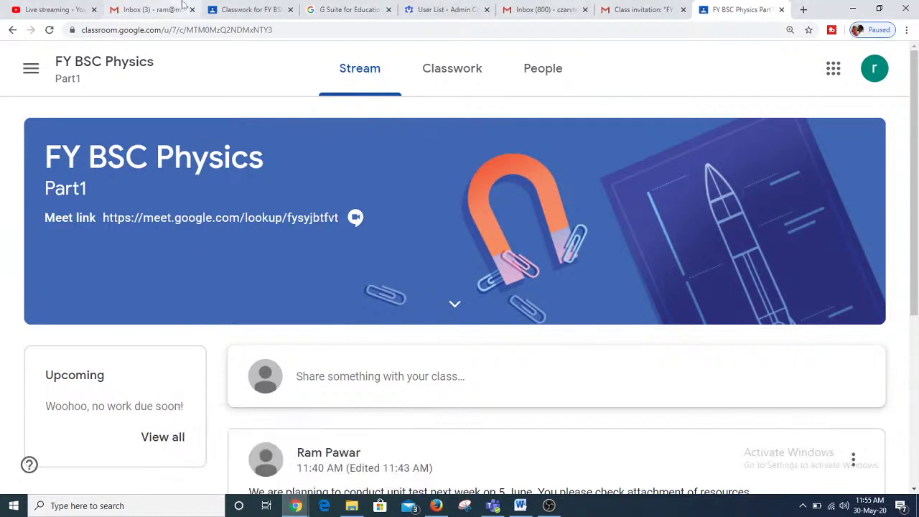
Assign the Physics Unit test assignment, due Jun 2 for 100 points, to all students
click(219, 7)
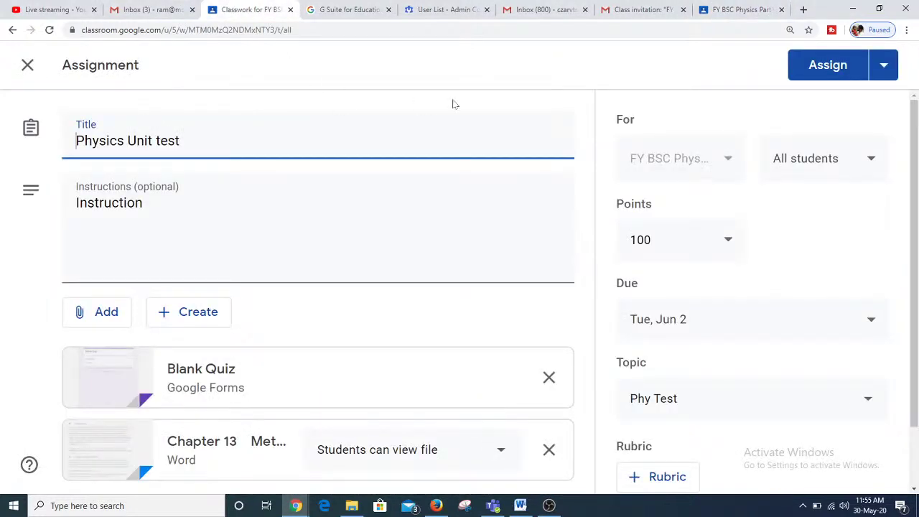
scroll(58, 184, down, 1)
scroll(56, 188, up, 1)
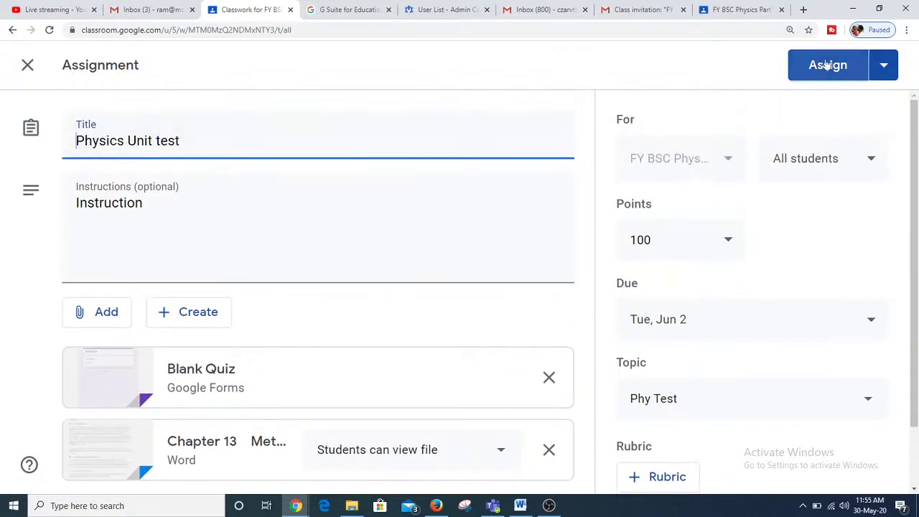
click(805, 66)
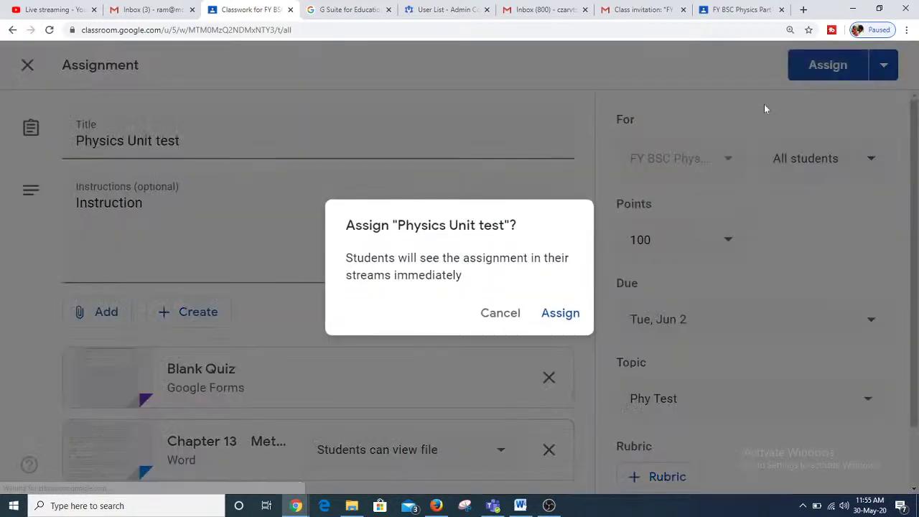
click(564, 314)
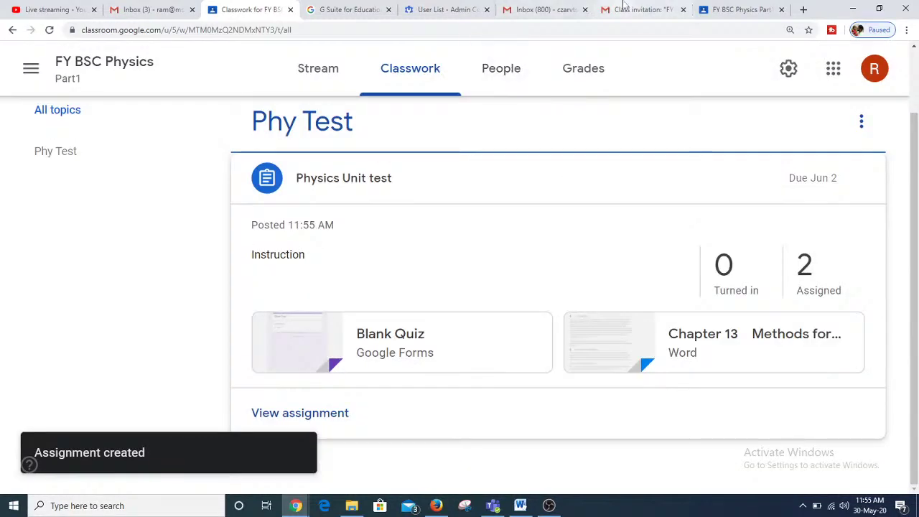
click(637, 10)
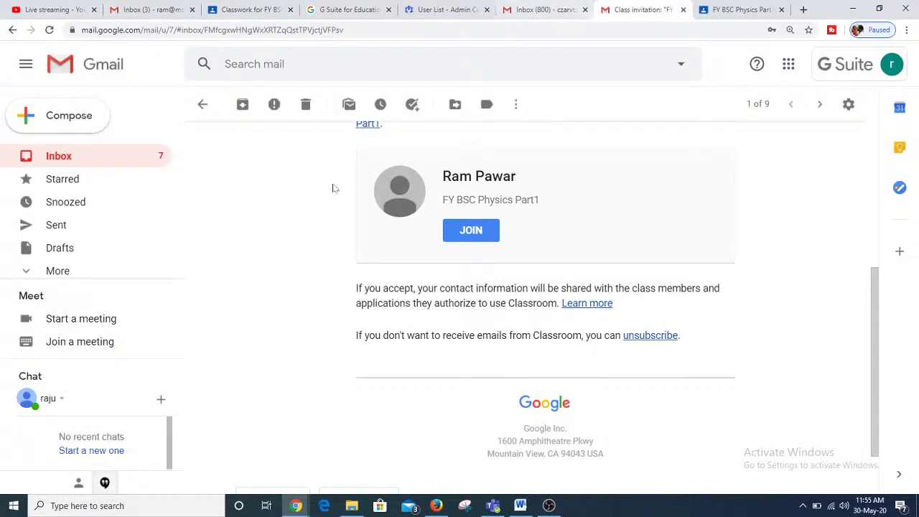
Return to the Gmail inbox and refresh it three times to check for new mail
scroll(332, 188, up, 5)
click(91, 164)
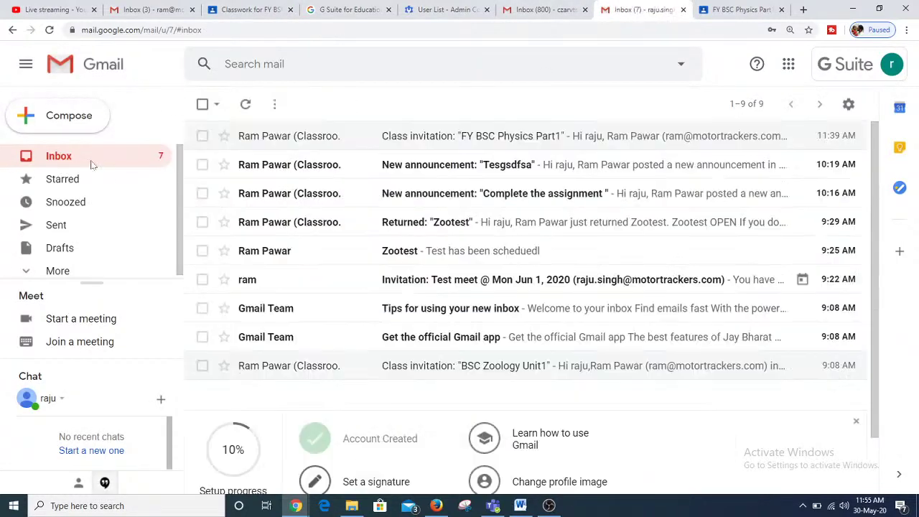
click(246, 106)
click(246, 105)
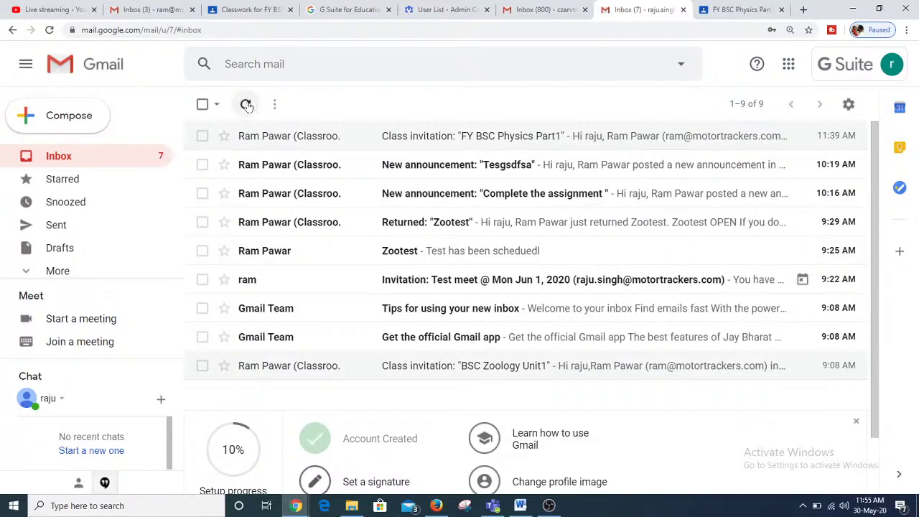
click(247, 106)
Open the new Physics Unit test post from the student's class stream and dismiss the teacher tip
click(724, 10)
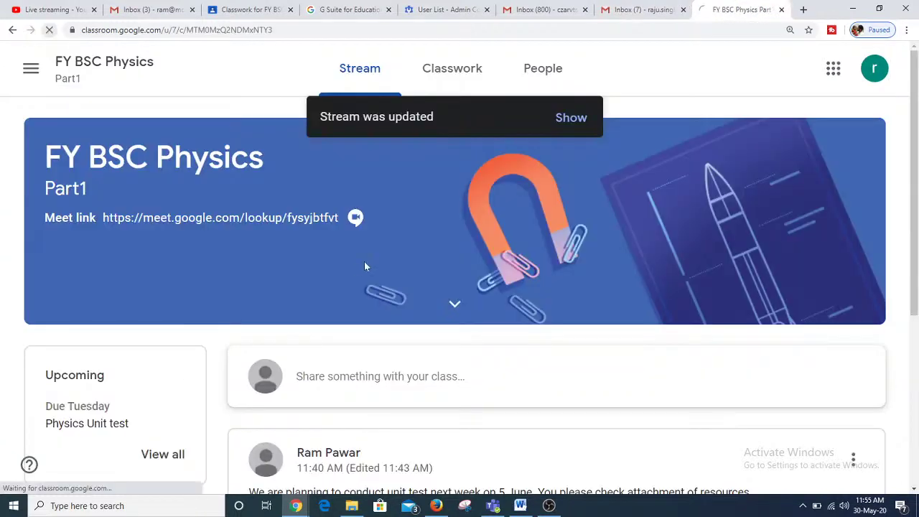
scroll(455, 313, down, 3)
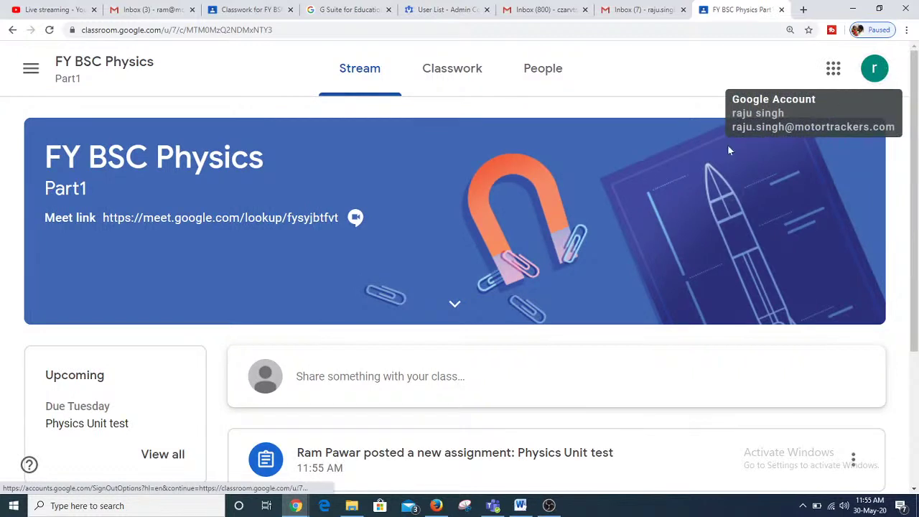
scroll(718, 172, down, 2)
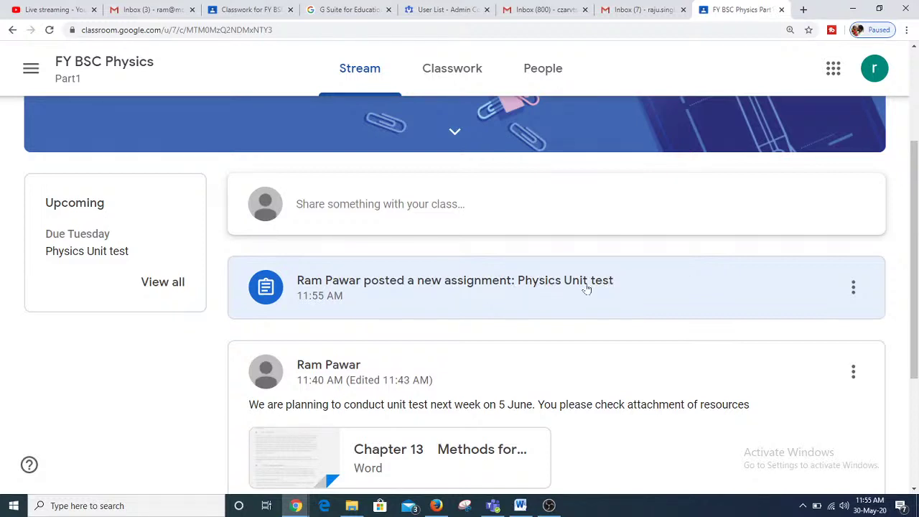
scroll(588, 287, down, 3)
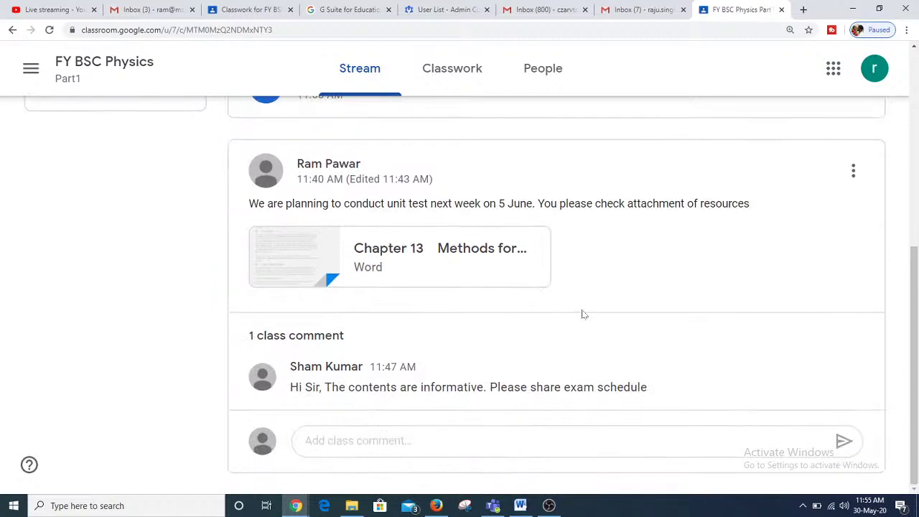
scroll(581, 314, up, 3)
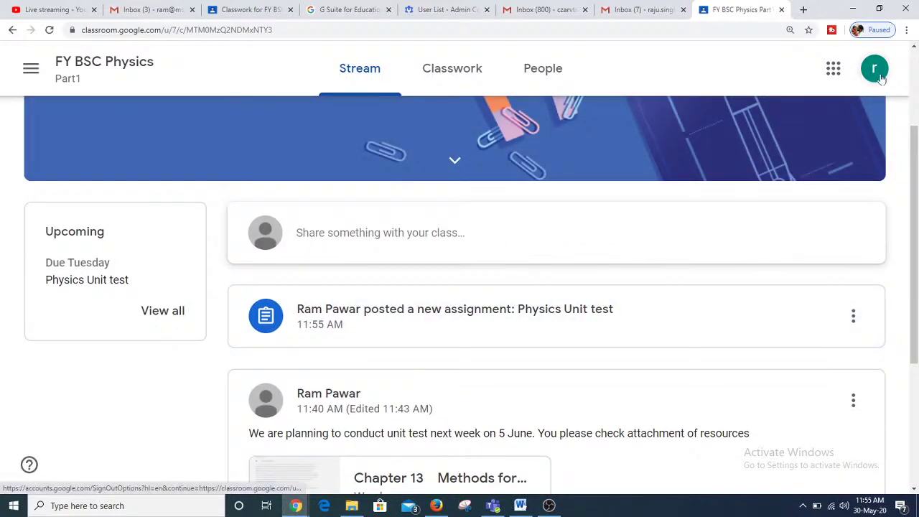
click(398, 315)
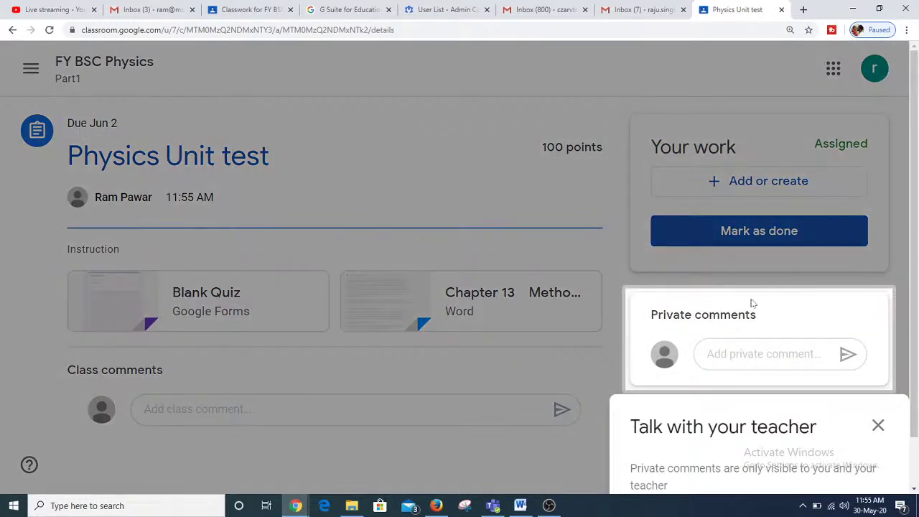
click(878, 426)
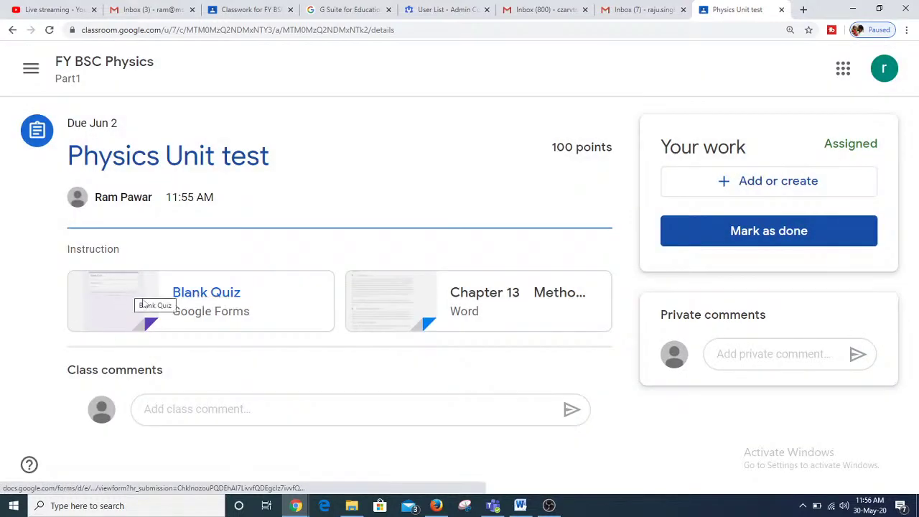
Filter the teacher's Classwork page to show only the Phy Test topic
click(251, 11)
scroll(611, 225, up, 2)
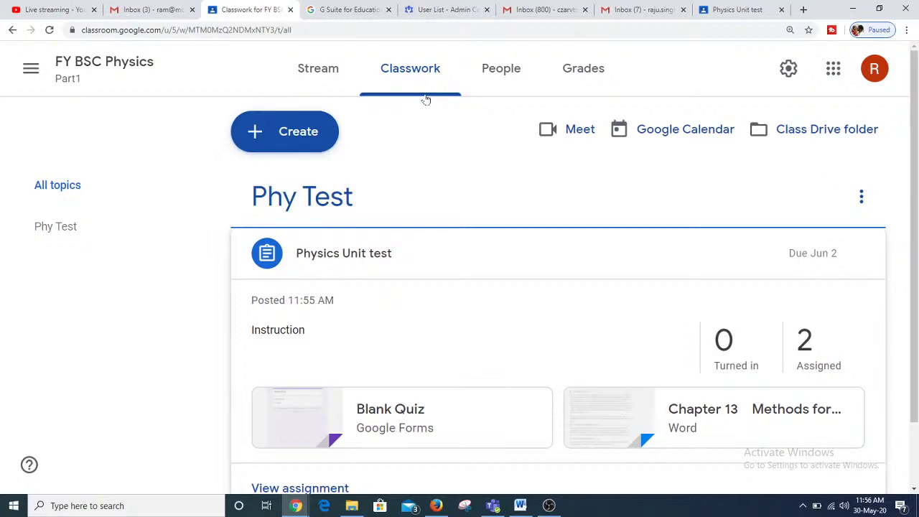
click(862, 196)
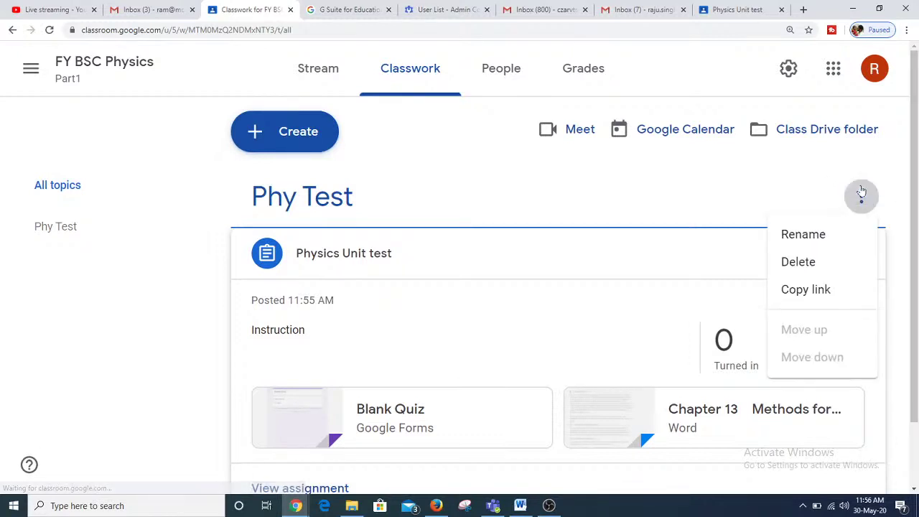
click(652, 188)
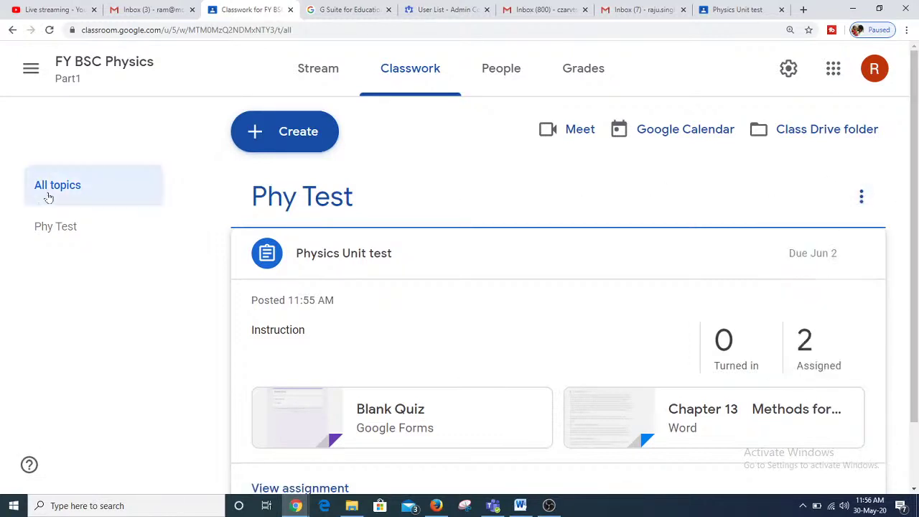
click(48, 238)
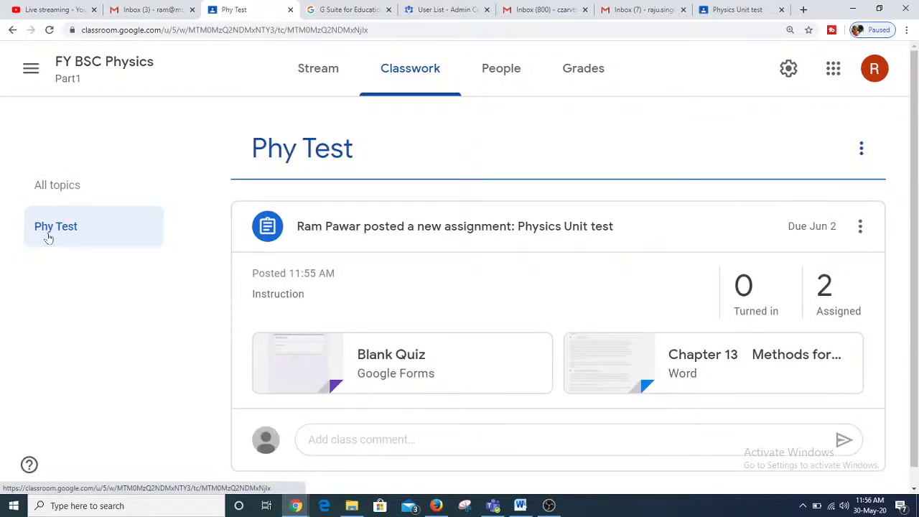
Open the Physics Unit test assignment from the stream and start editing it via ⋮ > Edit
click(313, 73)
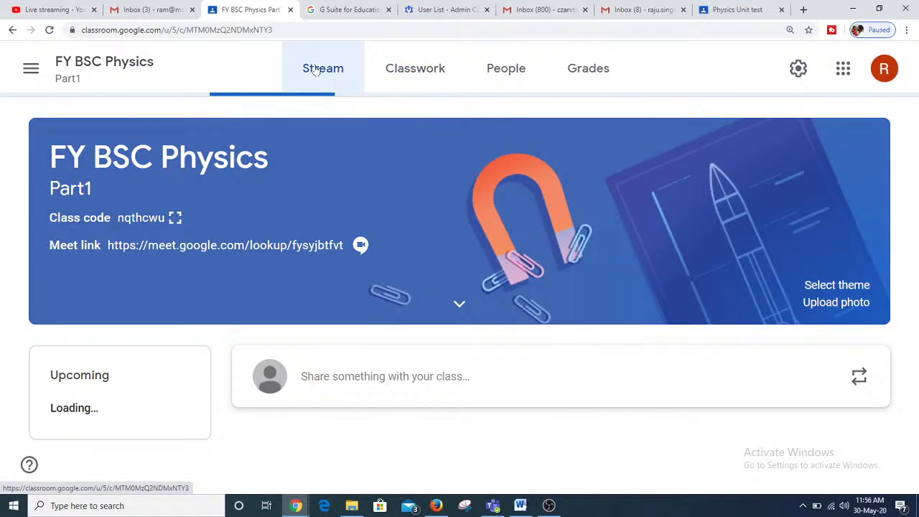
scroll(449, 280, down, 3)
click(448, 280)
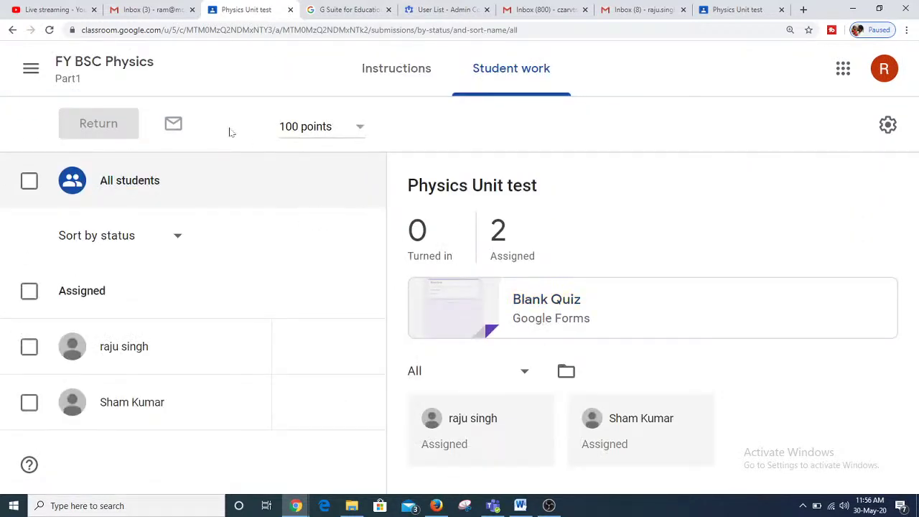
click(388, 79)
click(799, 149)
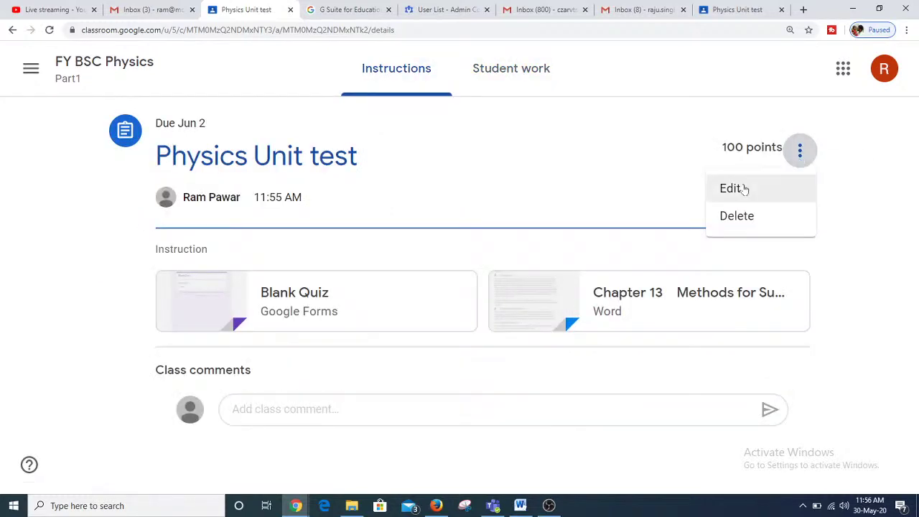
click(745, 188)
scroll(379, 338, down, 1)
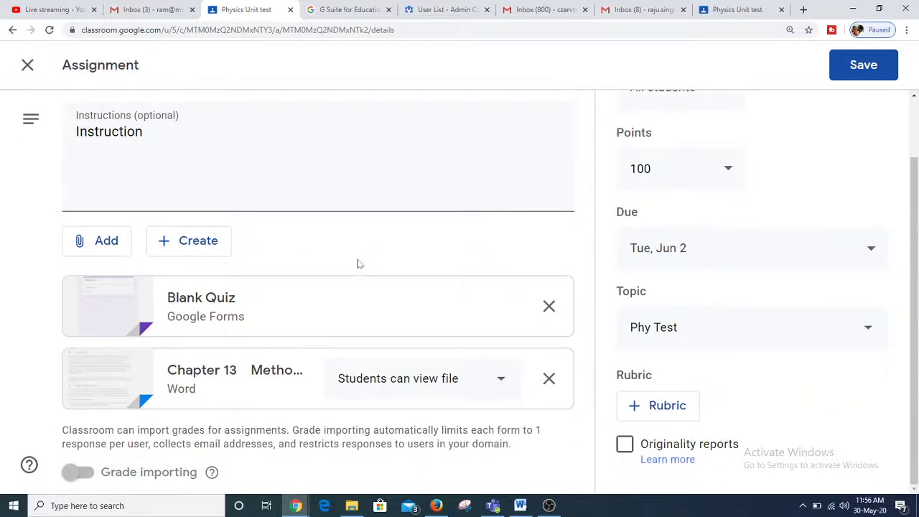
scroll(716, 219, up, 1)
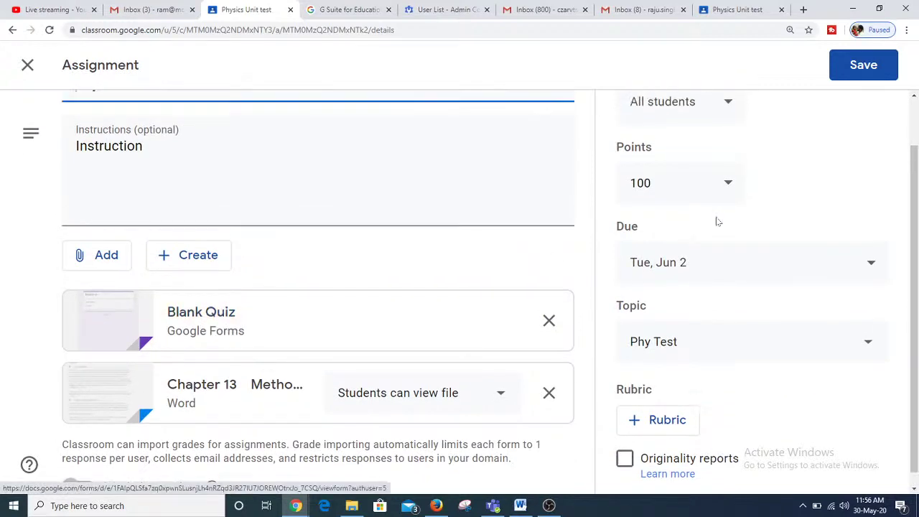
scroll(711, 208, down, 1)
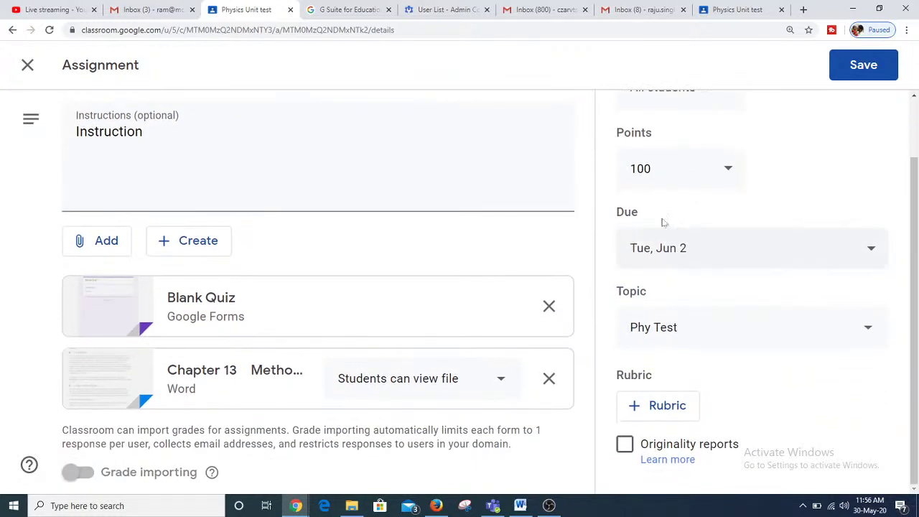
Open the Blank Quiz attachment for editing and retitle it 'Phy Unit Test'
click(219, 297)
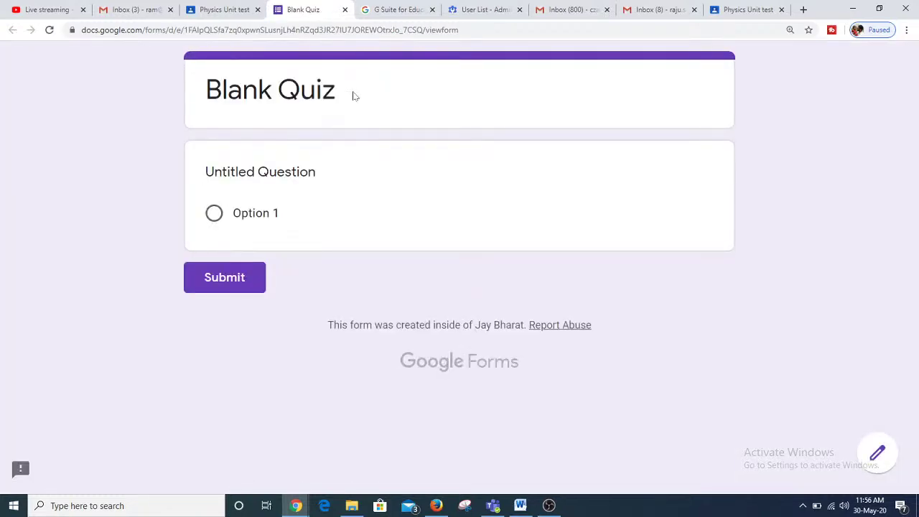
click(877, 452)
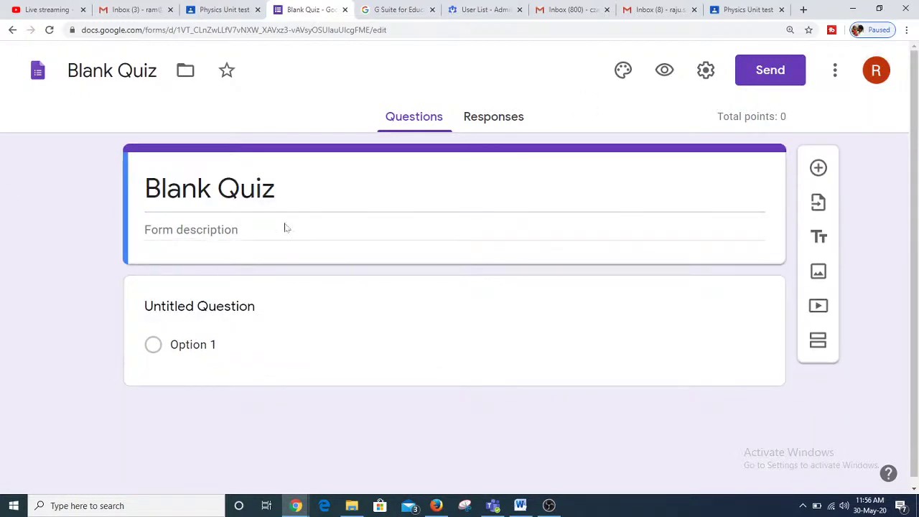
key(ctrl+a)
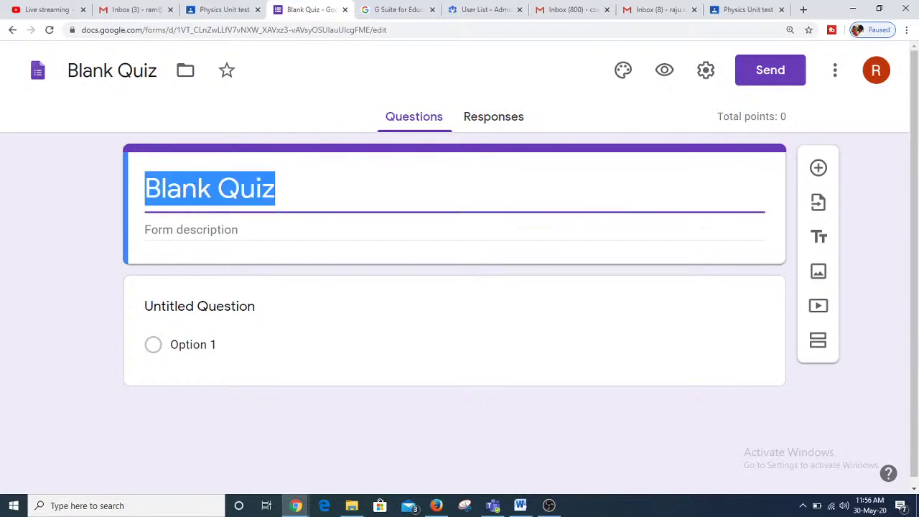
key(BackSpace)
text(Phy)
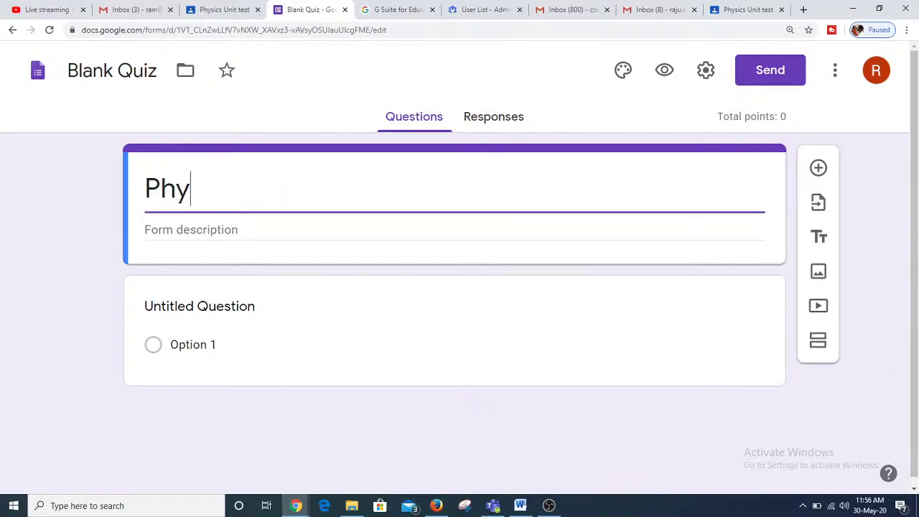
text( Unit )
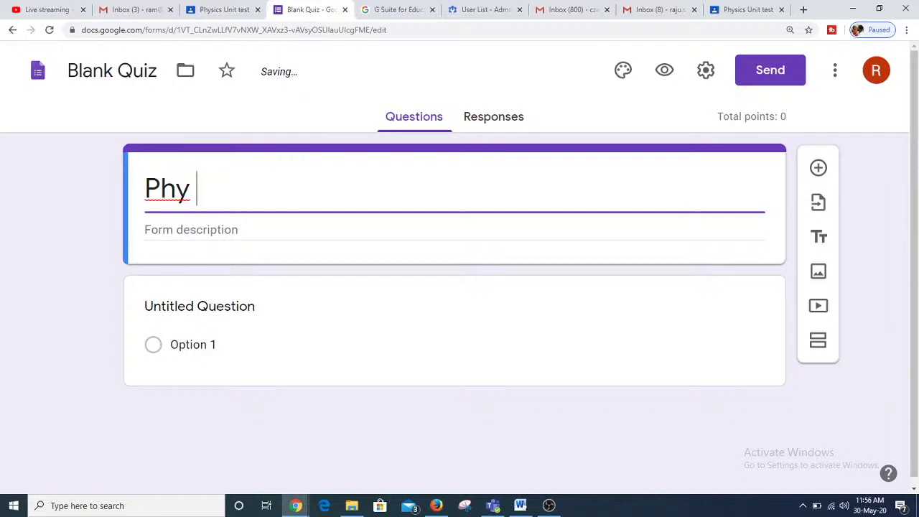
text(Test)
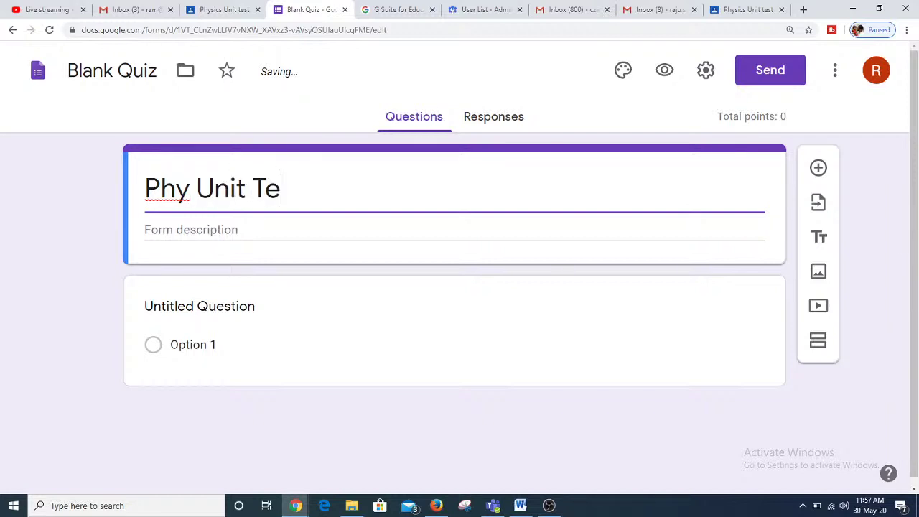
Write the question 'Unit for length' with answer options CM, KG and Liter
click(213, 321)
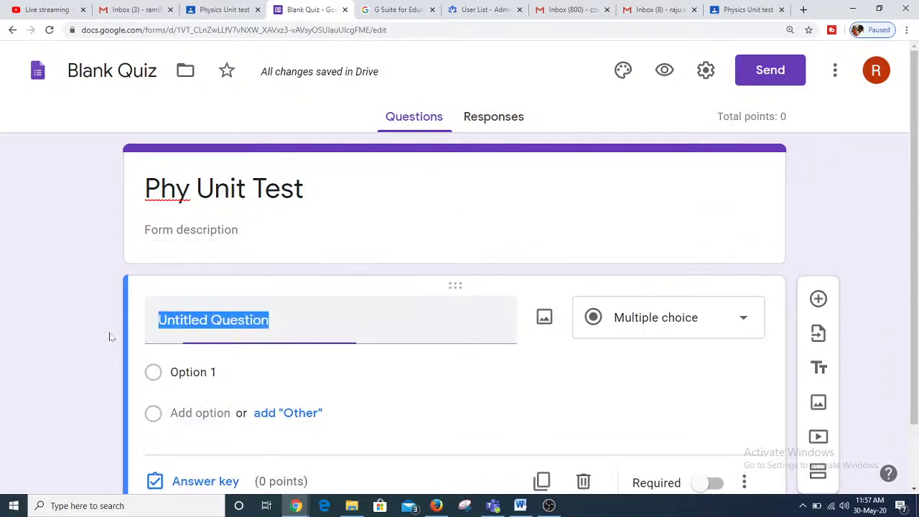
key(BackSpace)
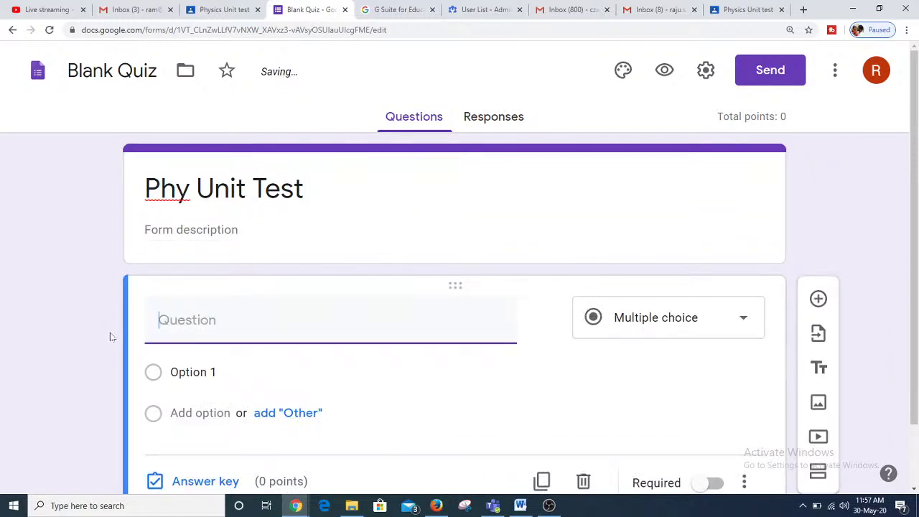
text(Unit for )
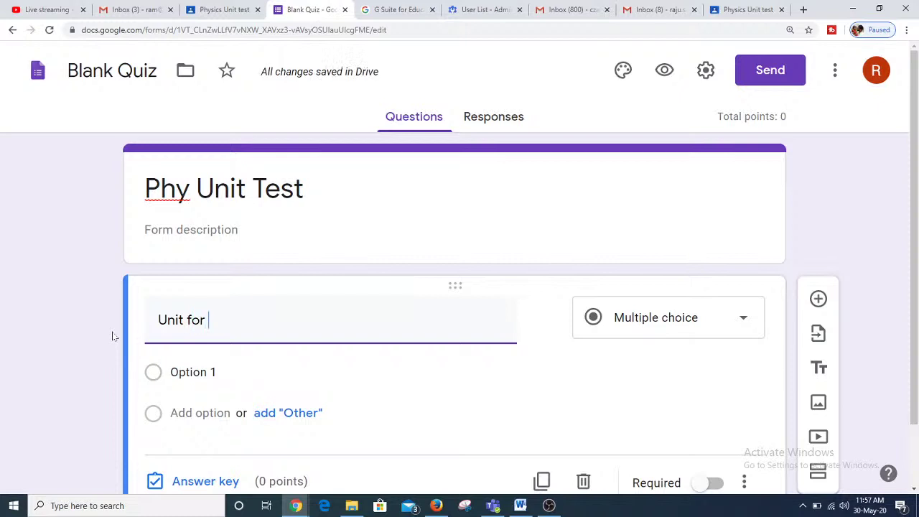
text(length)
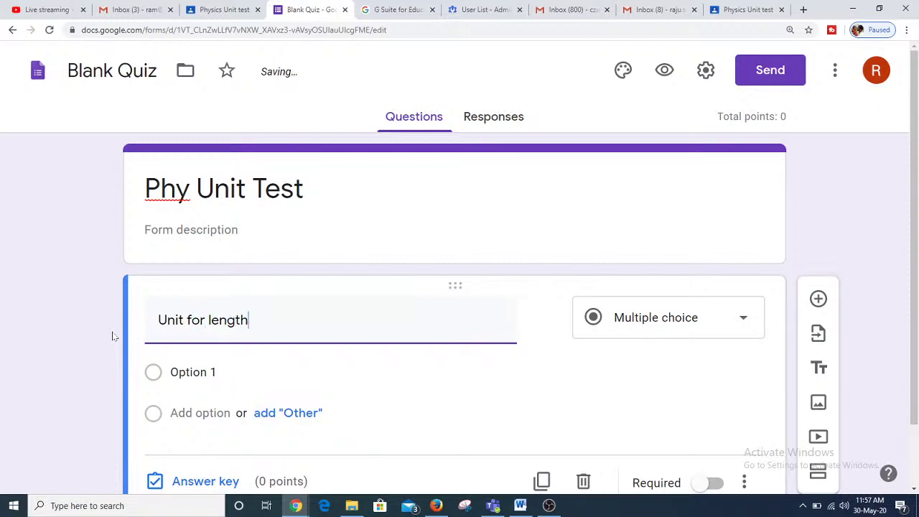
key(Return)
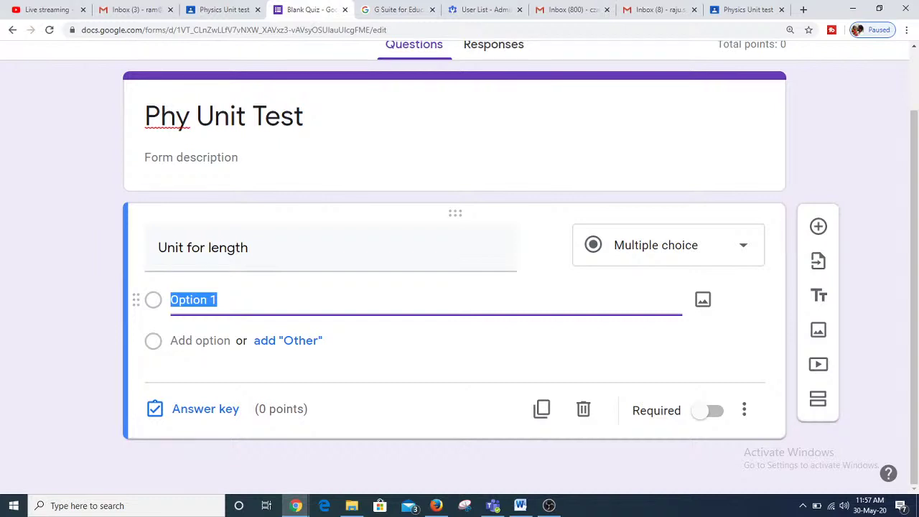
text(CM)
key(Return)
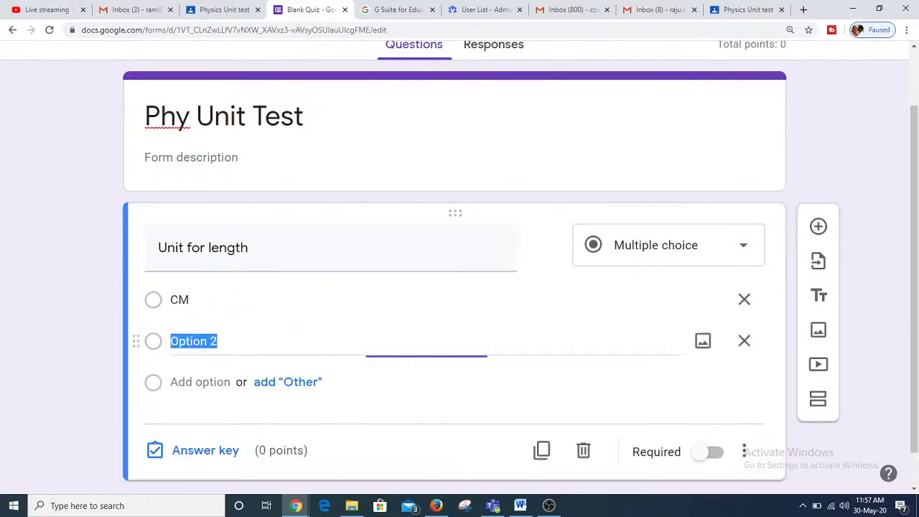
text(KG)
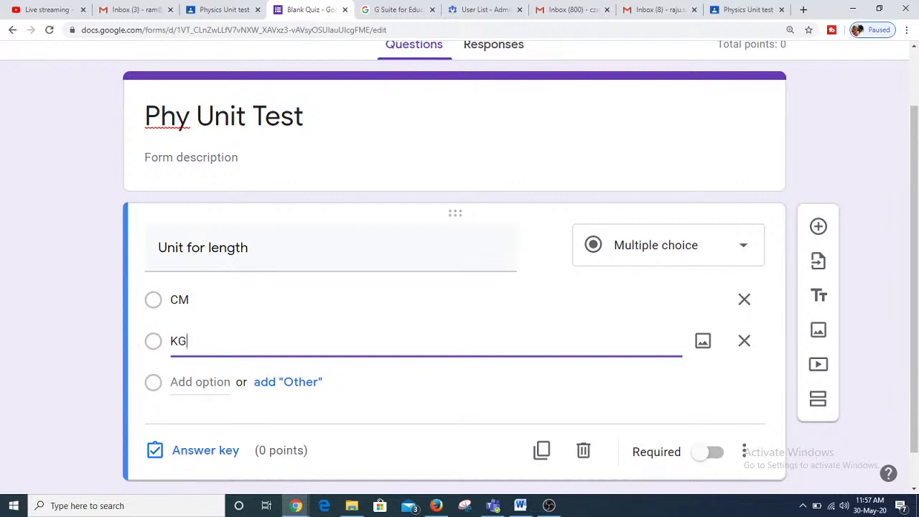
key(Return)
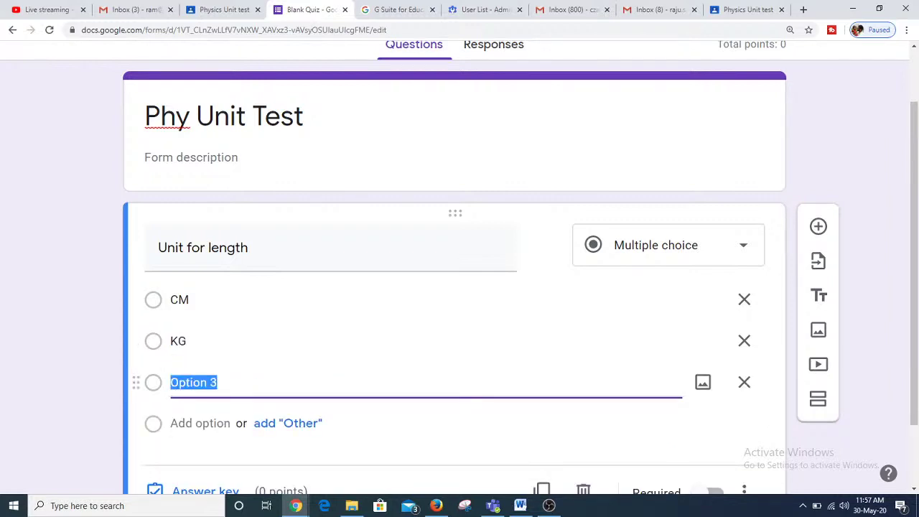
text(ML)
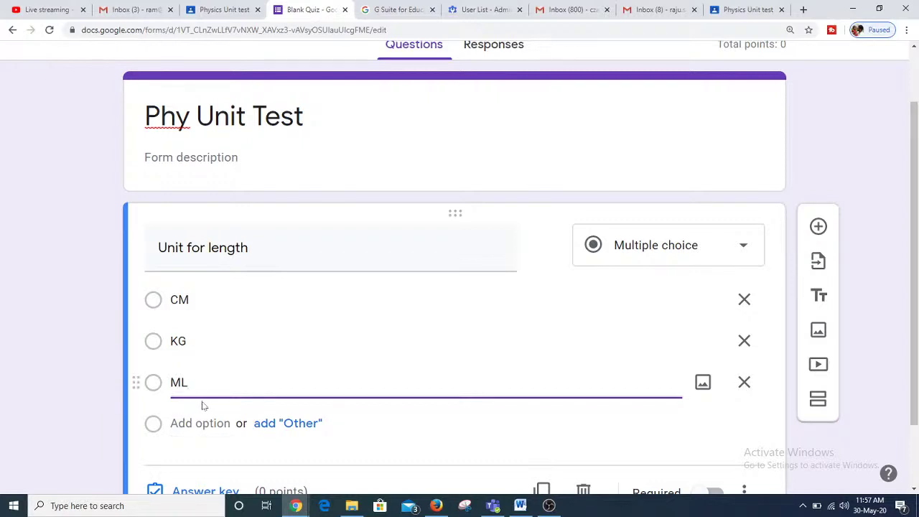
key(BackSpace)
key(BackSpace)
text(Liter)
click(51, 354)
Check the question type list and keep the question as multiple choice
scroll(144, 388, down, 1)
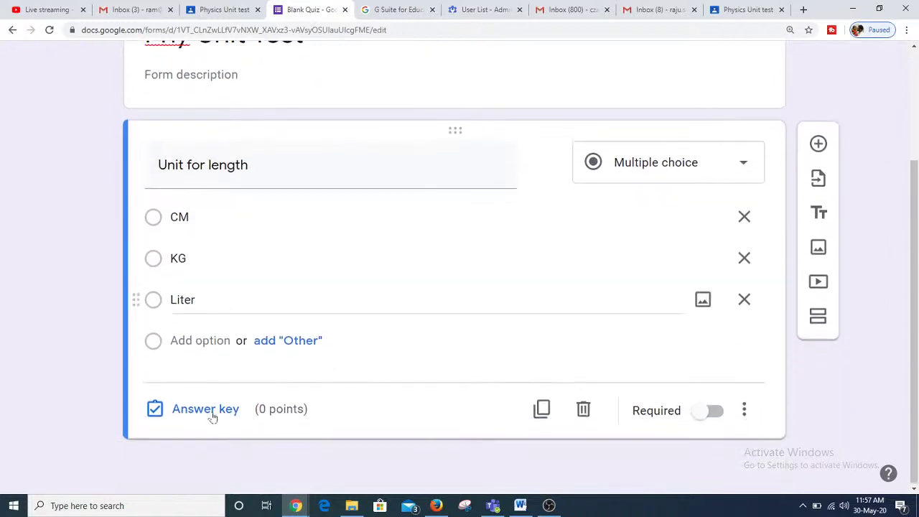
click(732, 159)
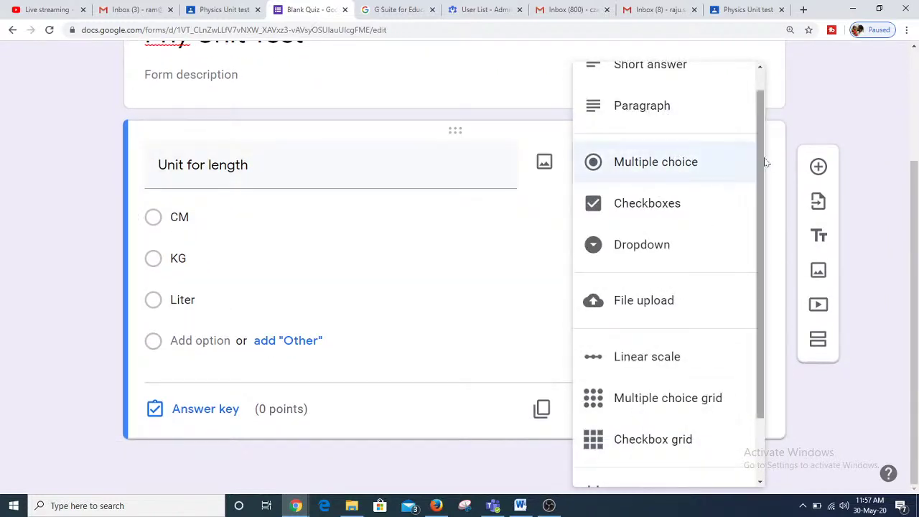
scroll(752, 188, down, 1)
scroll(751, 158, up, 1)
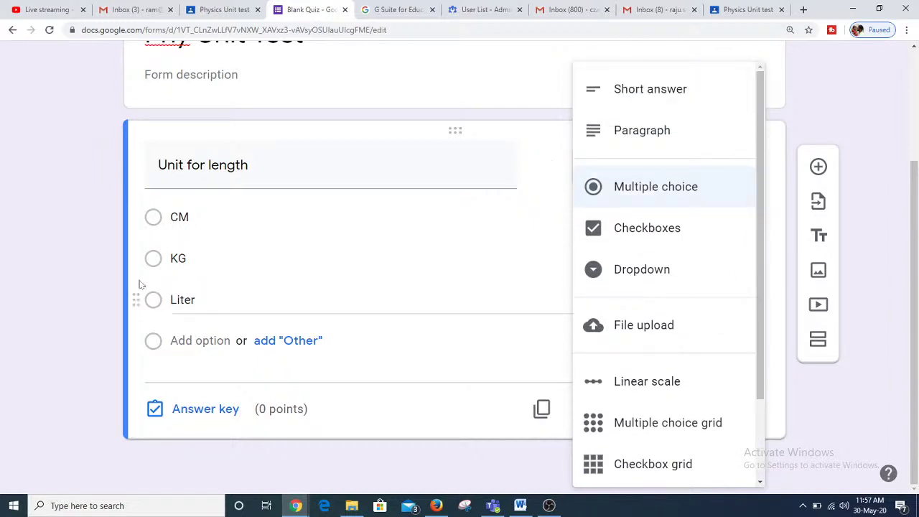
click(79, 297)
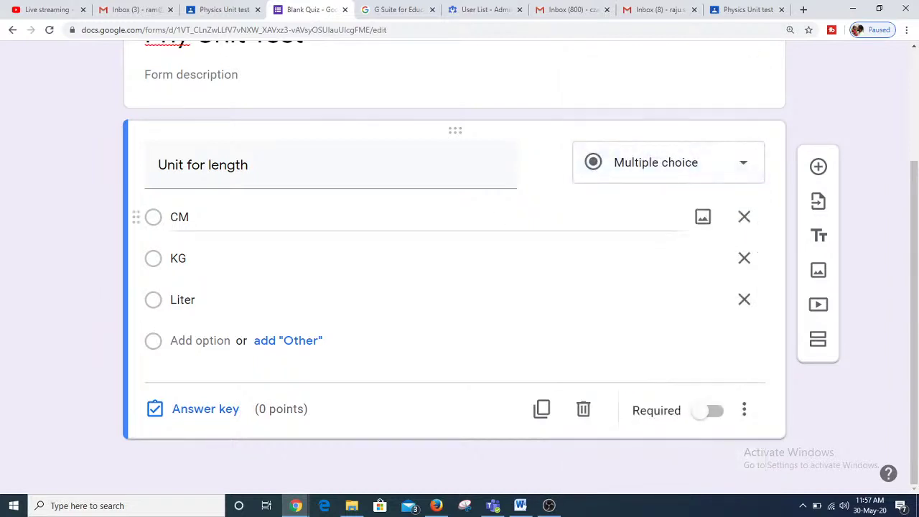
click(750, 157)
scroll(696, 169, up, 1)
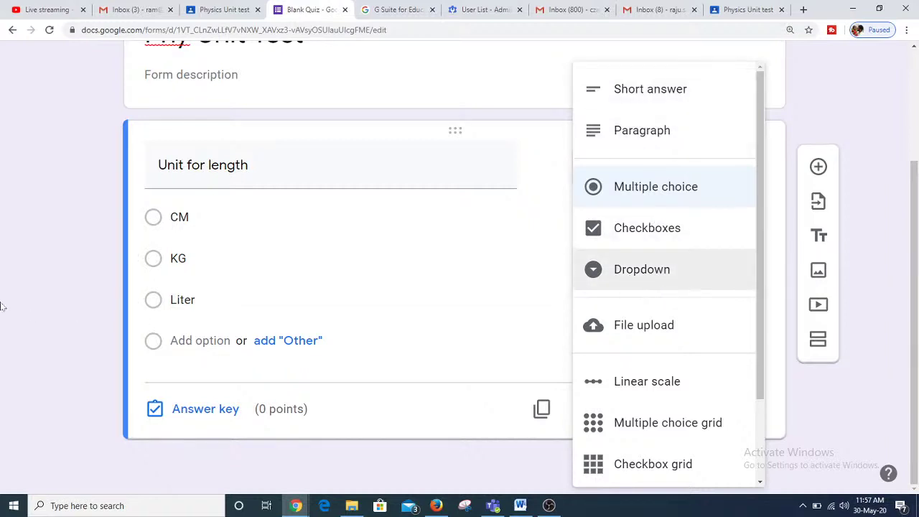
click(136, 300)
Mark CM as the only correct answer for 'Unit for length', worth 5 points
click(202, 425)
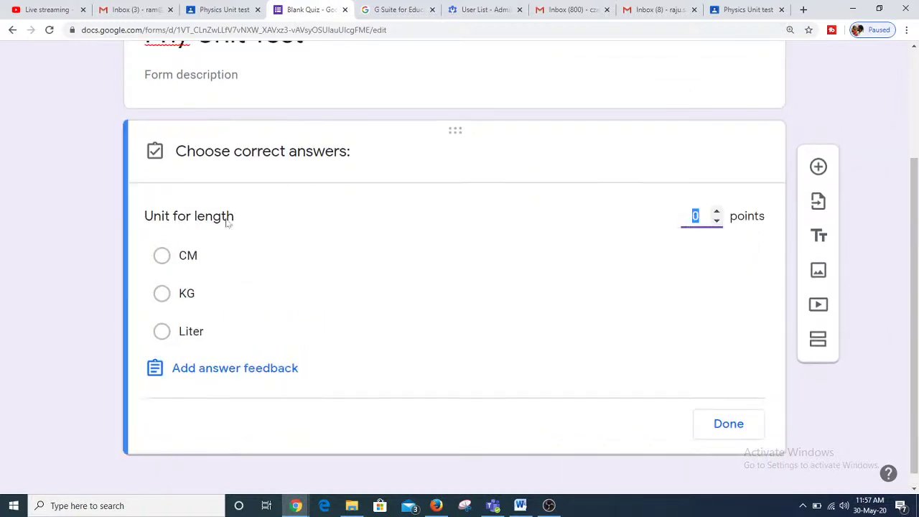
click(163, 259)
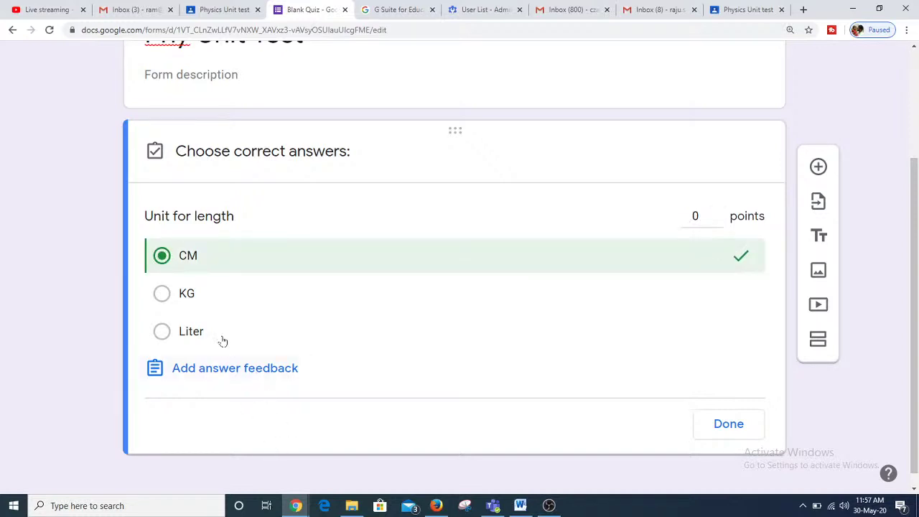
click(164, 307)
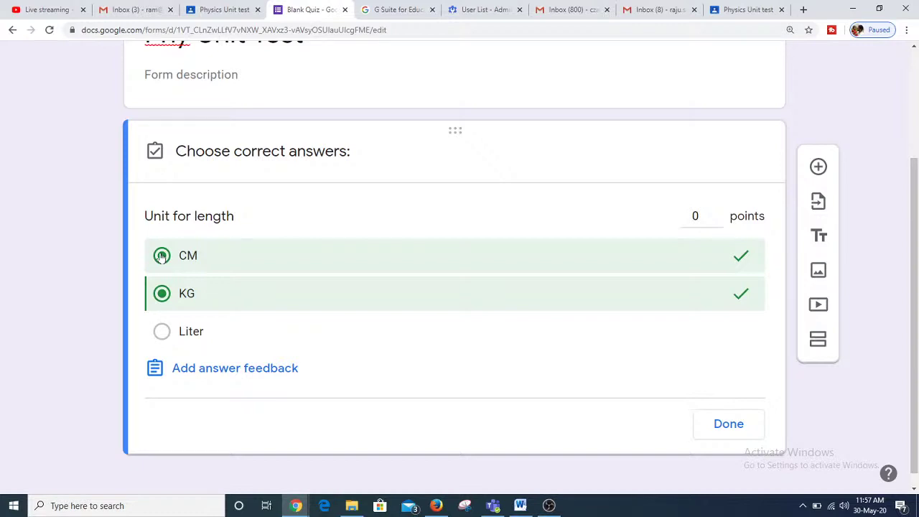
click(161, 293)
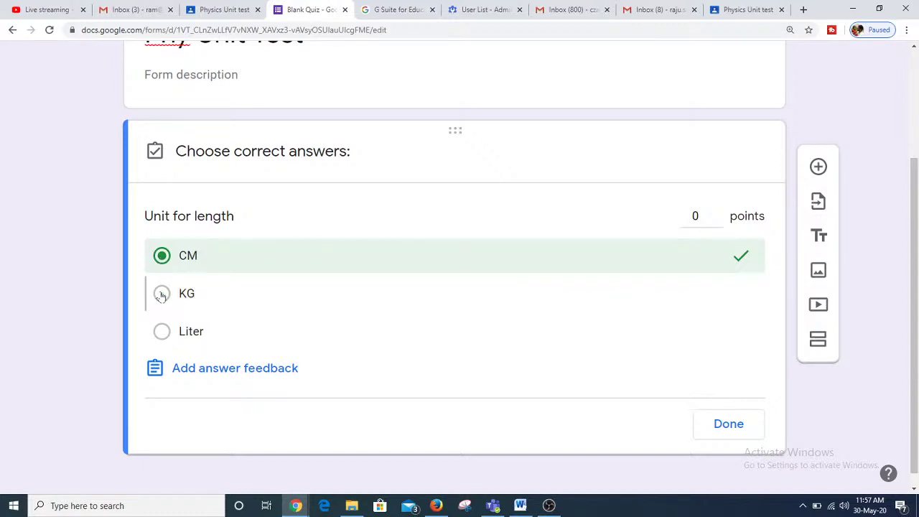
click(715, 212)
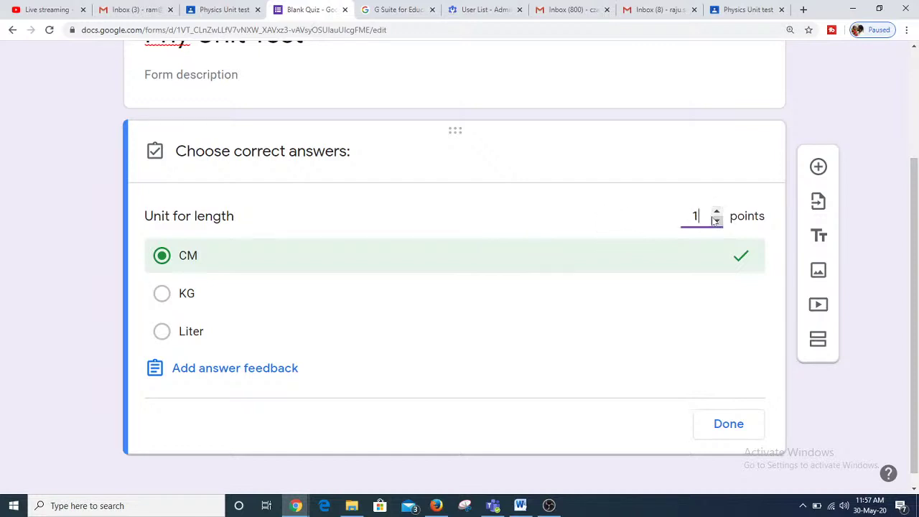
click(715, 212)
click(716, 212)
click(716, 212)
click(716, 212)
click(715, 212)
click(716, 221)
Write incorrect-answer feedback 'Length - CM/ Km/ M' and 'Linuid - Liter' on two lines
click(217, 377)
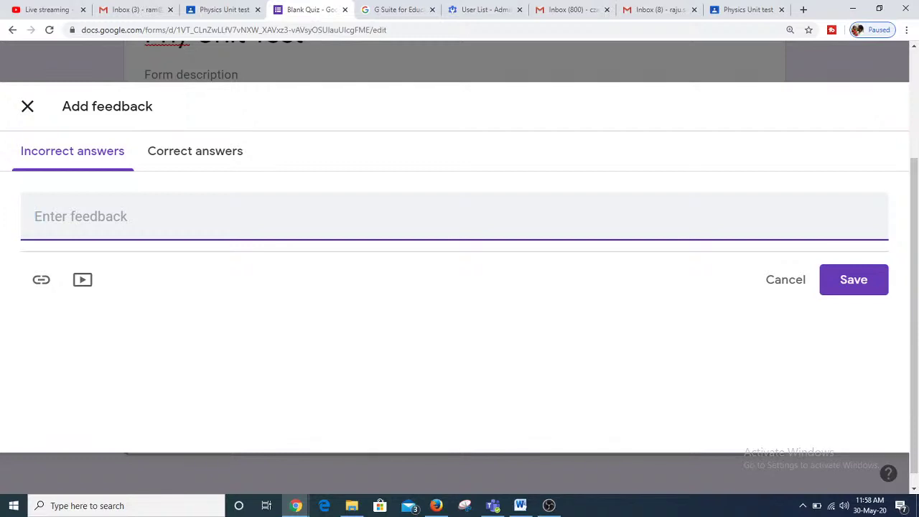
text(Len)
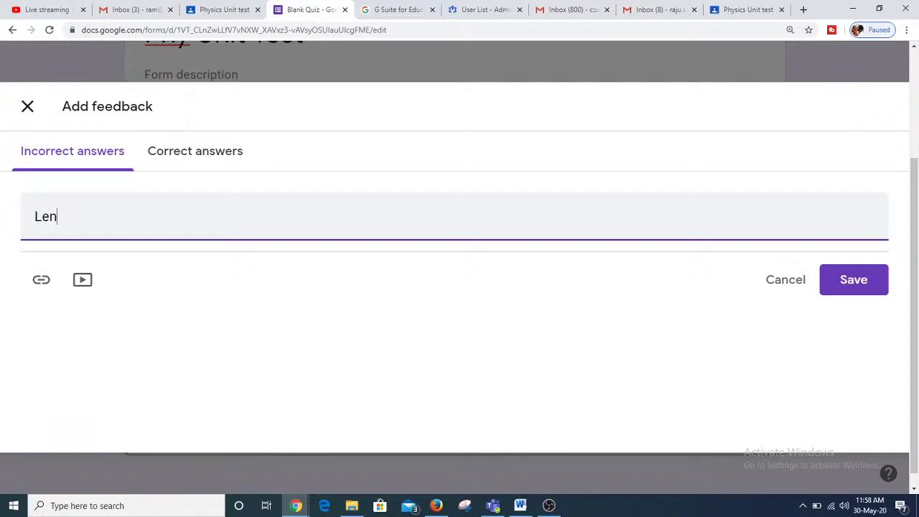
text(gth - CM/ Km)
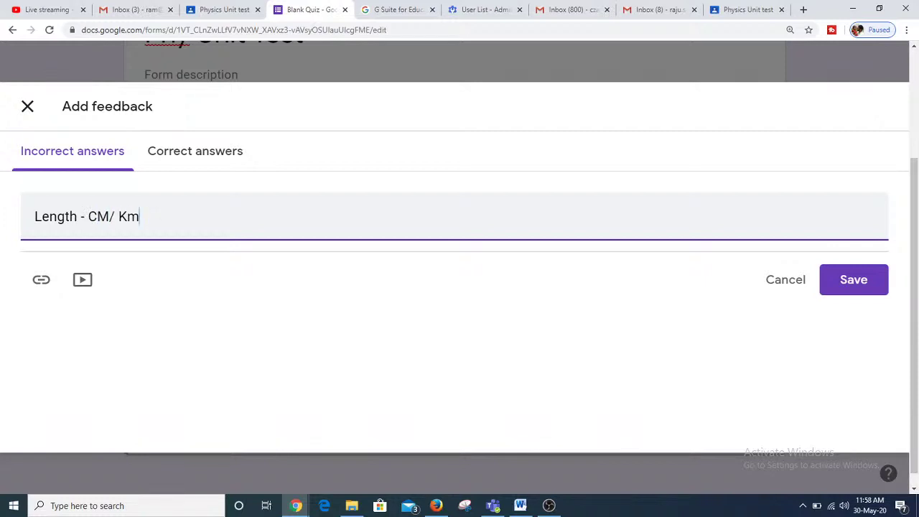
text(/ M)
key(Return)
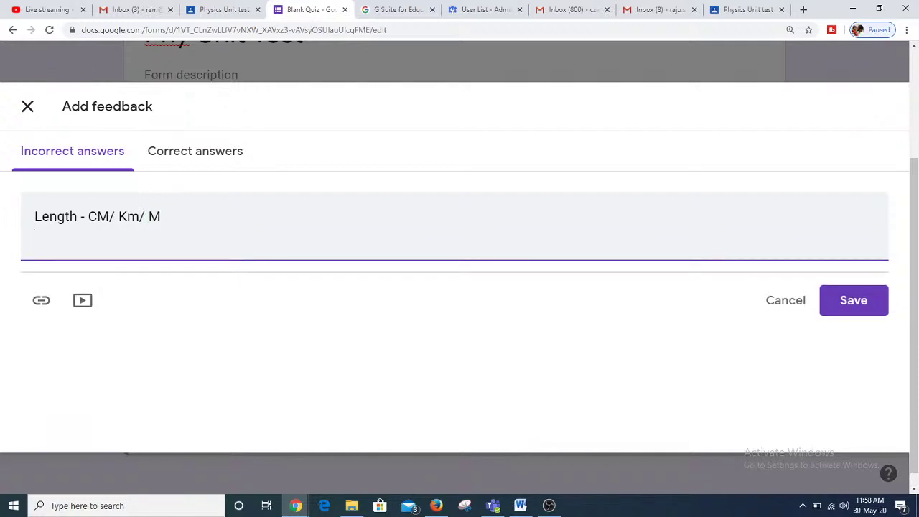
text(Lin)
text(uid )
text(- Liter)
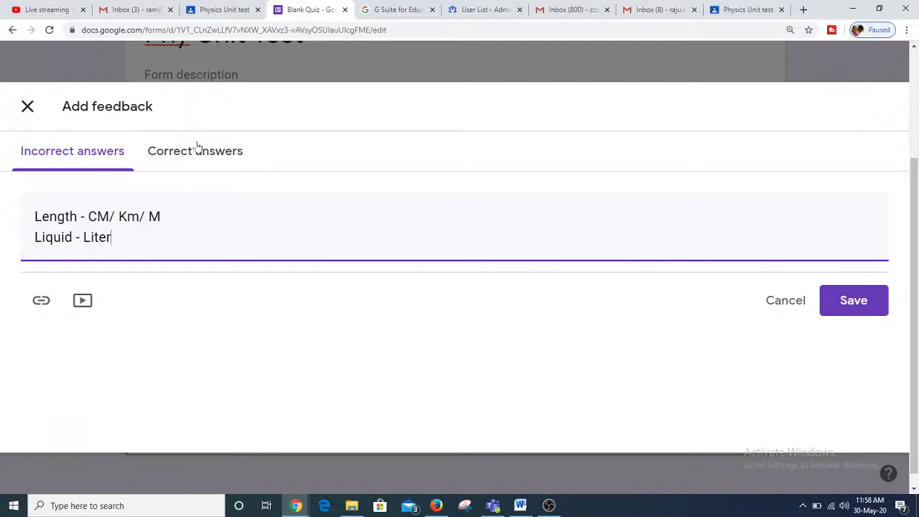
Add 'Correct' as the correct-answer feedback, save both messages, and close the answer key
click(196, 150)
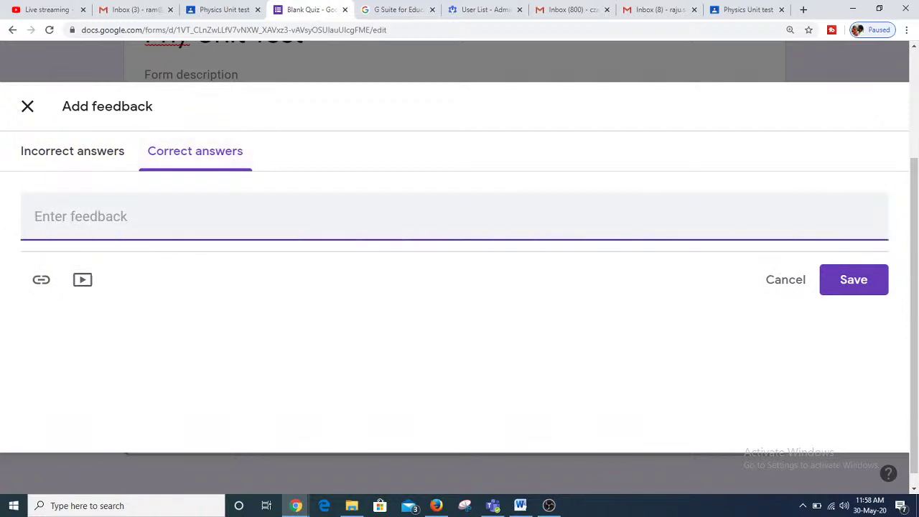
text(Correct)
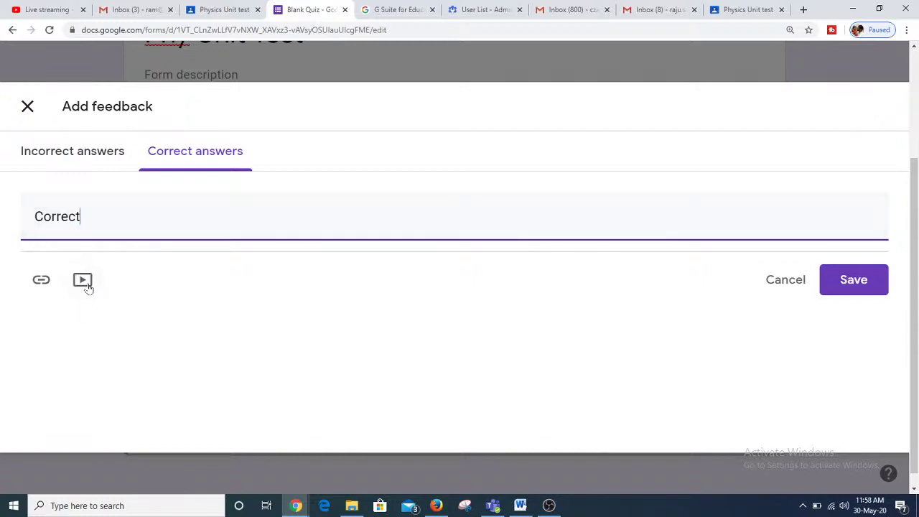
click(858, 261)
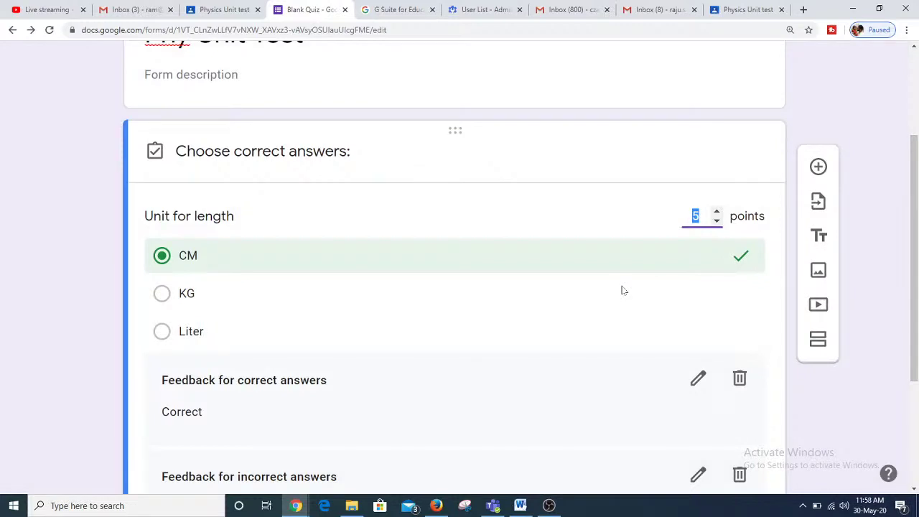
scroll(623, 290, down, 2)
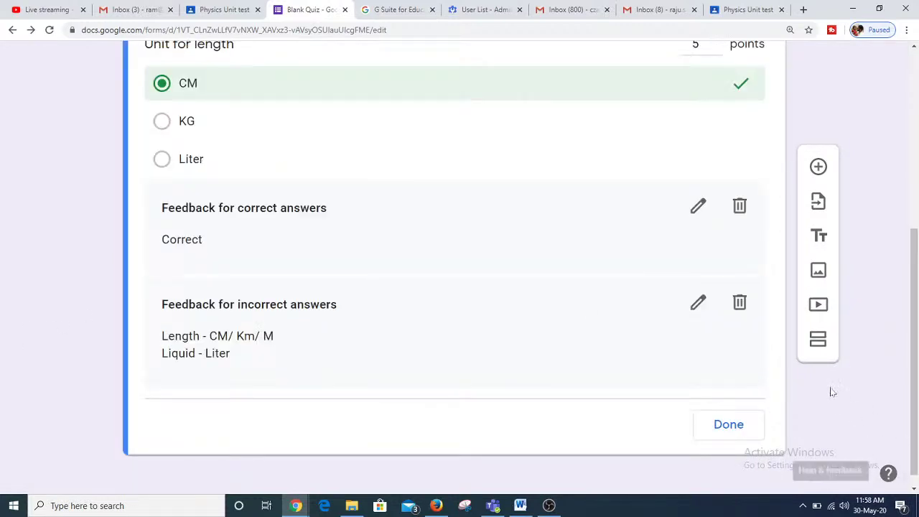
click(753, 424)
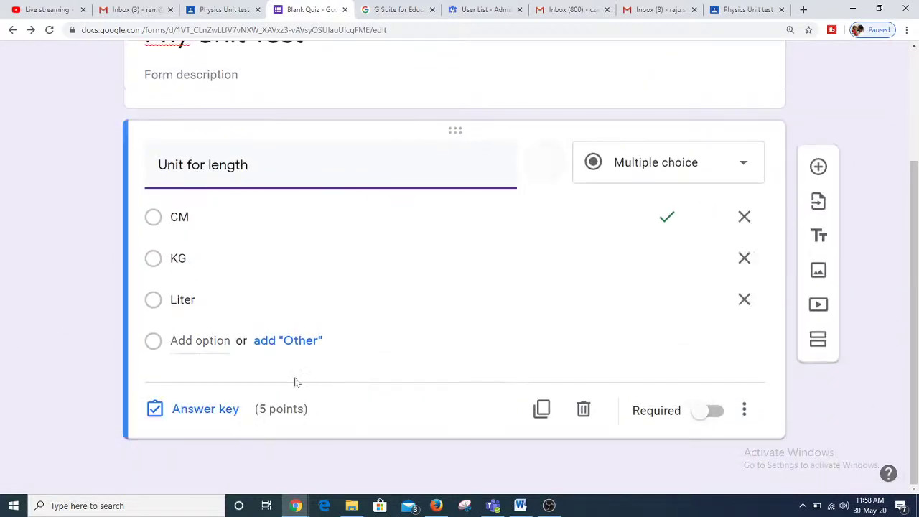
Add a new Short answer question below the Unit for length question
click(4, 350)
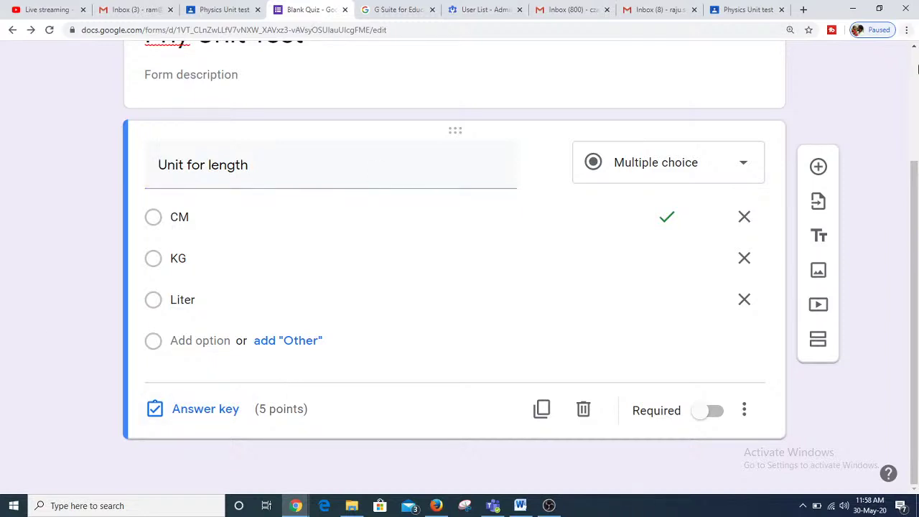
click(819, 165)
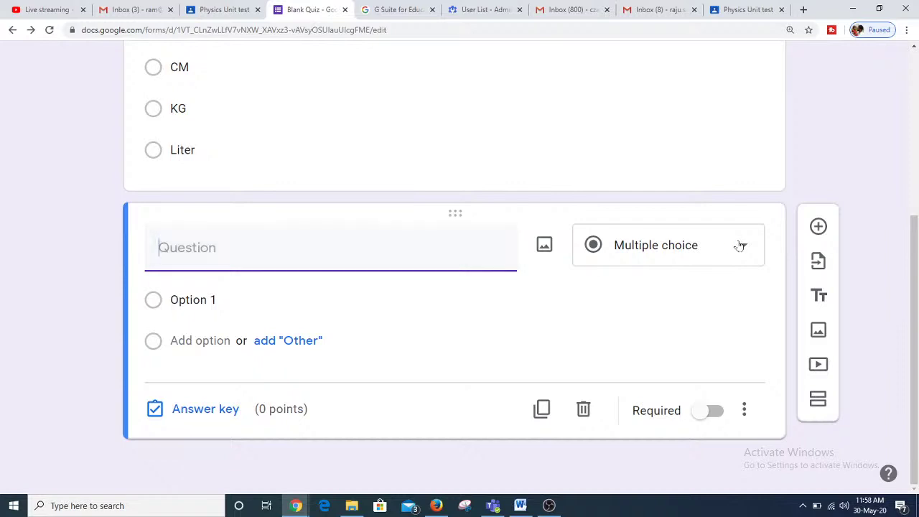
click(716, 253)
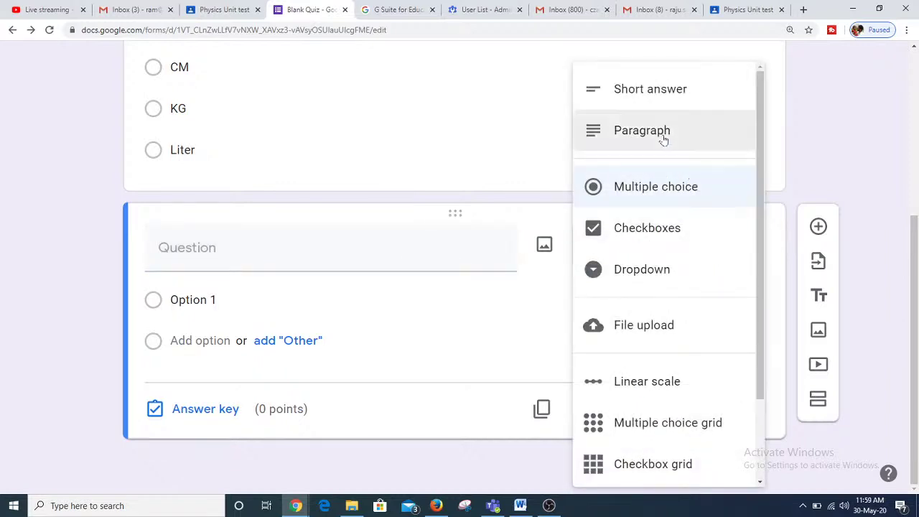
click(649, 89)
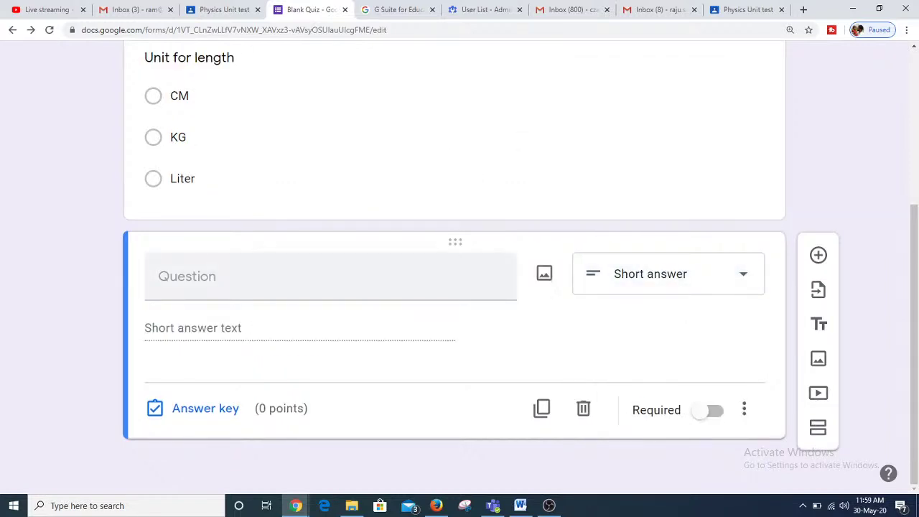
Write the question text 'Write down the law of gravity'
click(281, 277)
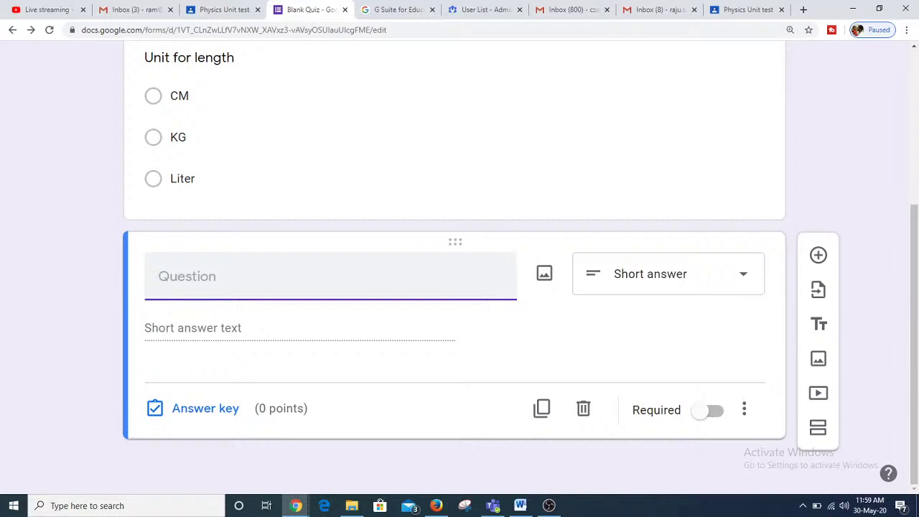
text(M)
key(BackSpace)
text(M)
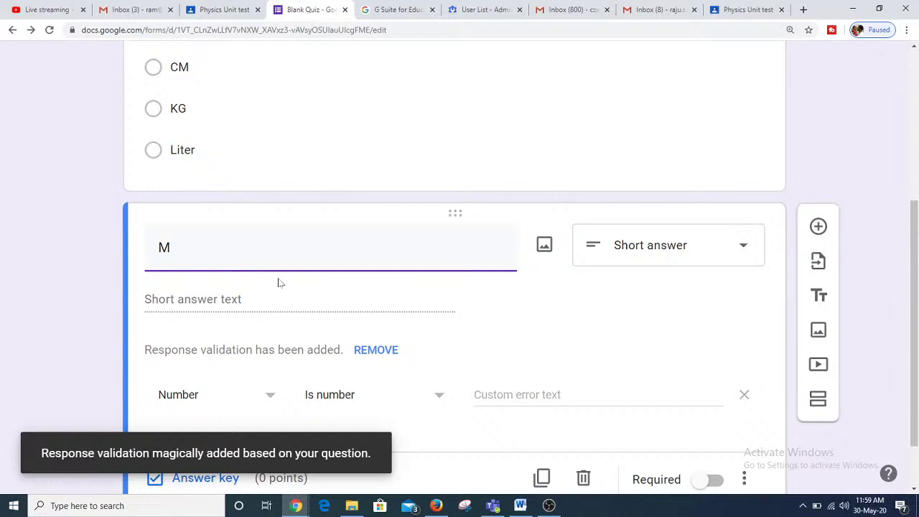
key(BackSpace)
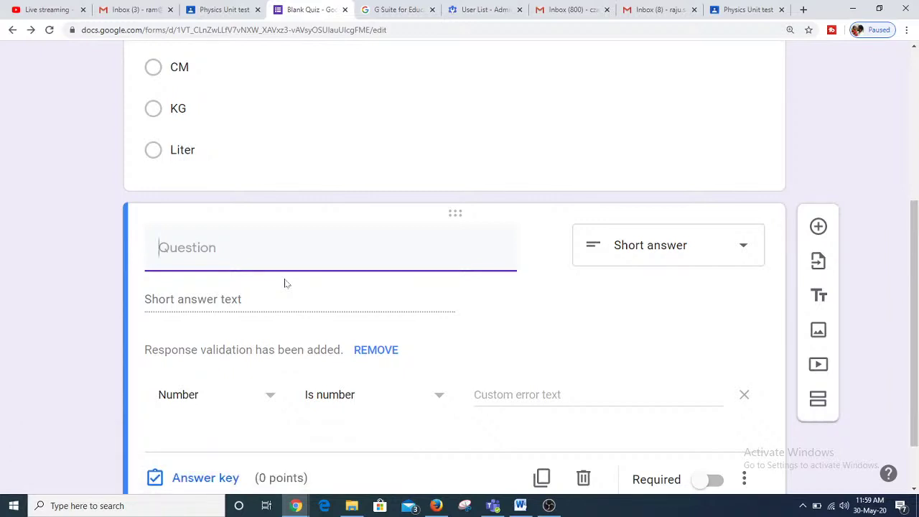
text(Write )
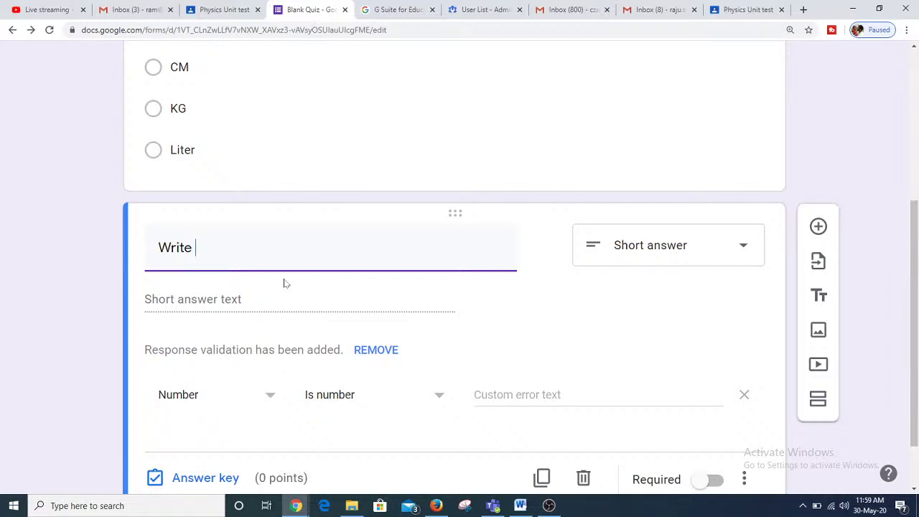
text(down the )
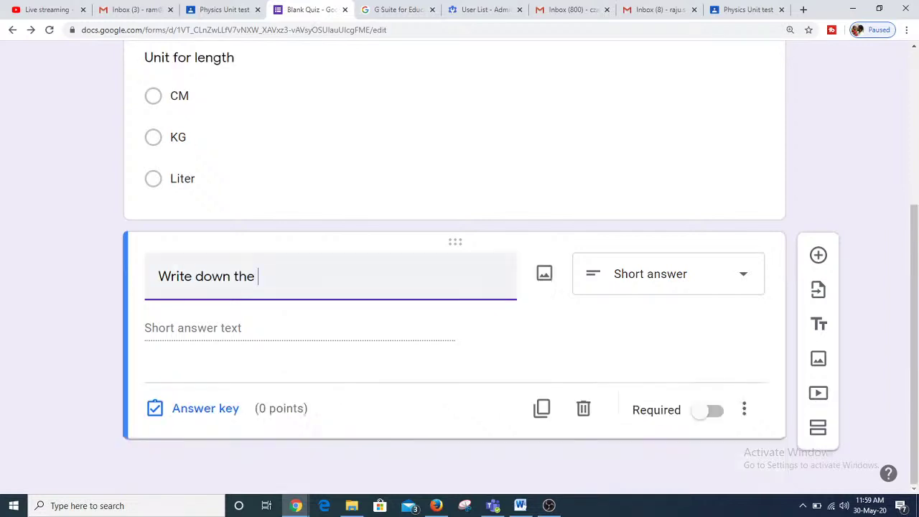
text(Ohams)
key(BackSpace)
key(BackSpace)
key(BackSpace)
key(BackSpace)
key(BackSpace)
text(lawa)
key(BackSpace)
text(of gravity)
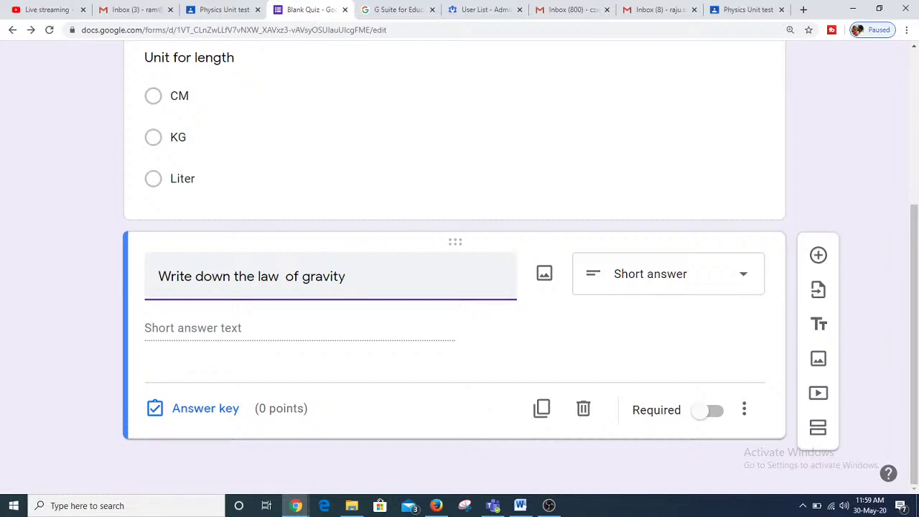
Set the gravity question's answer key to accept 'Gravity' and 'Earth', and raise its points
click(219, 408)
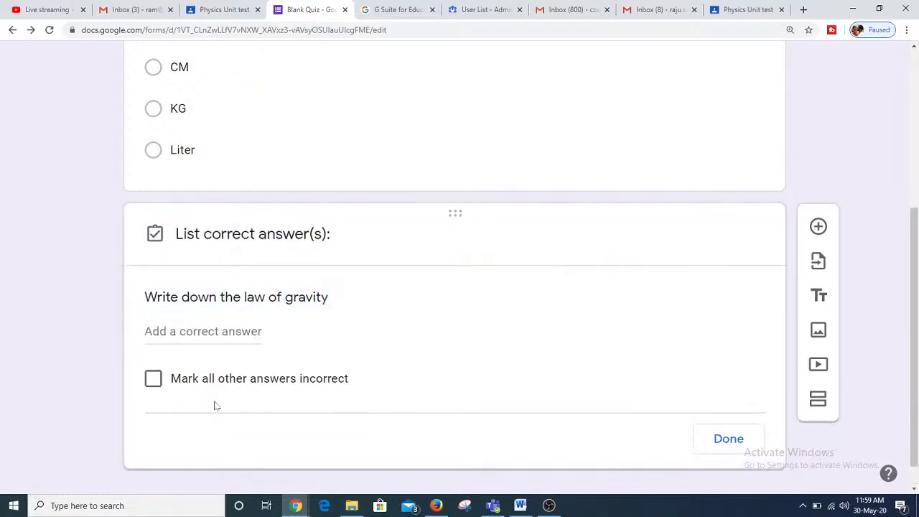
click(205, 331)
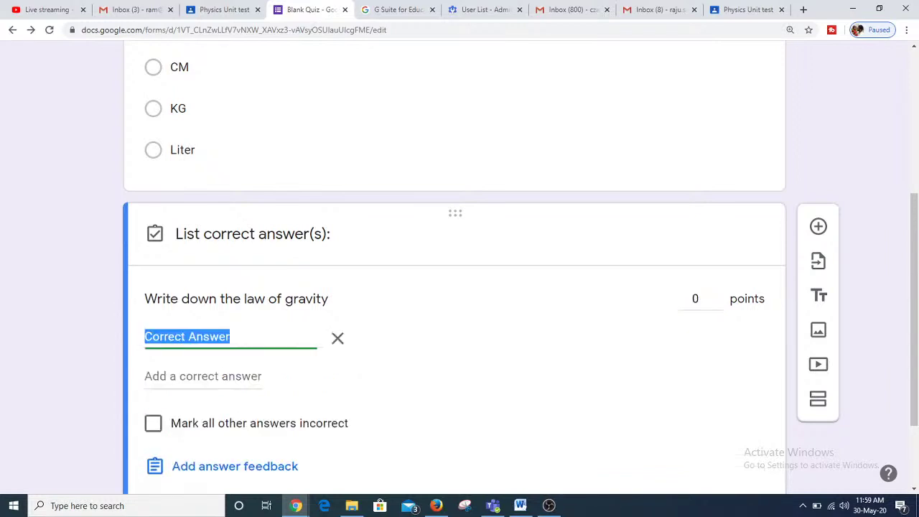
text(Gravity)
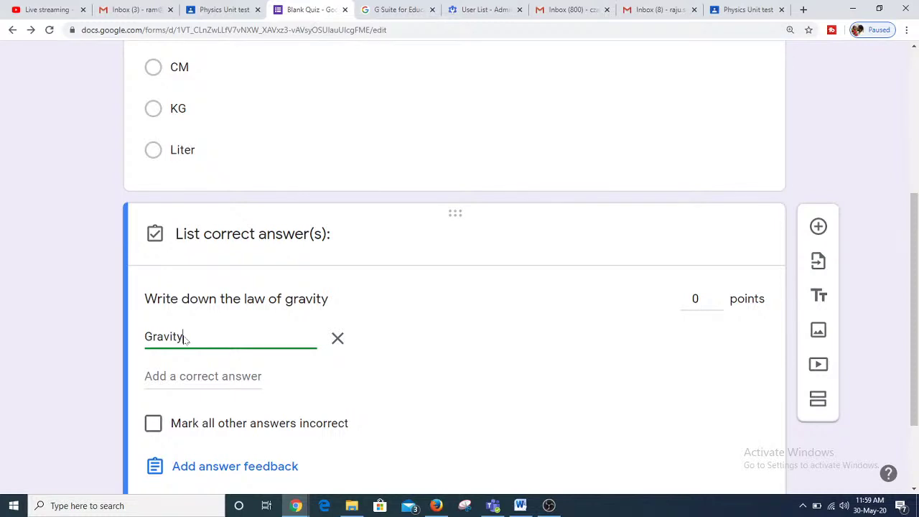
key(Return)
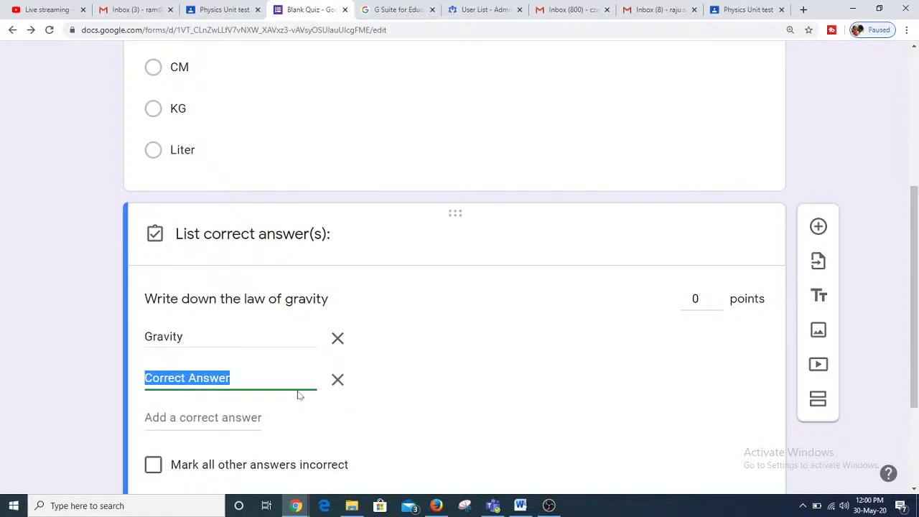
key(BackSpace)
text(Earth)
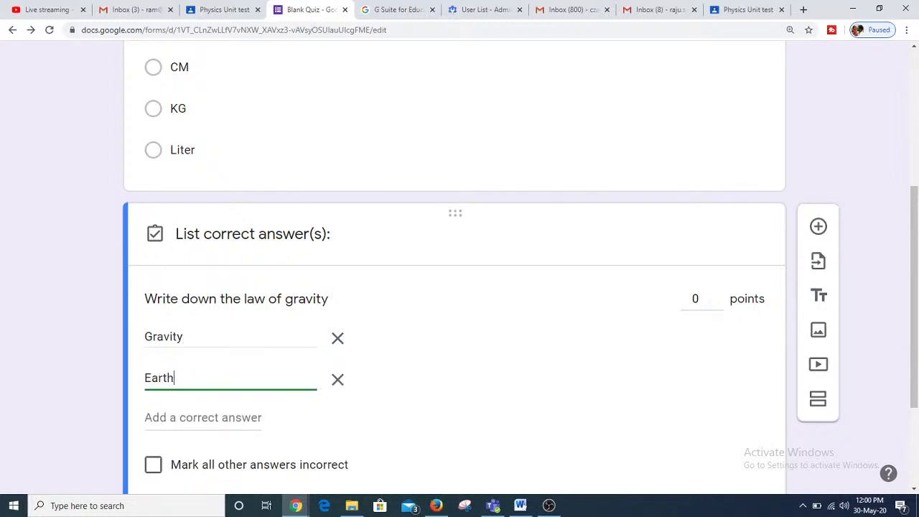
click(573, 387)
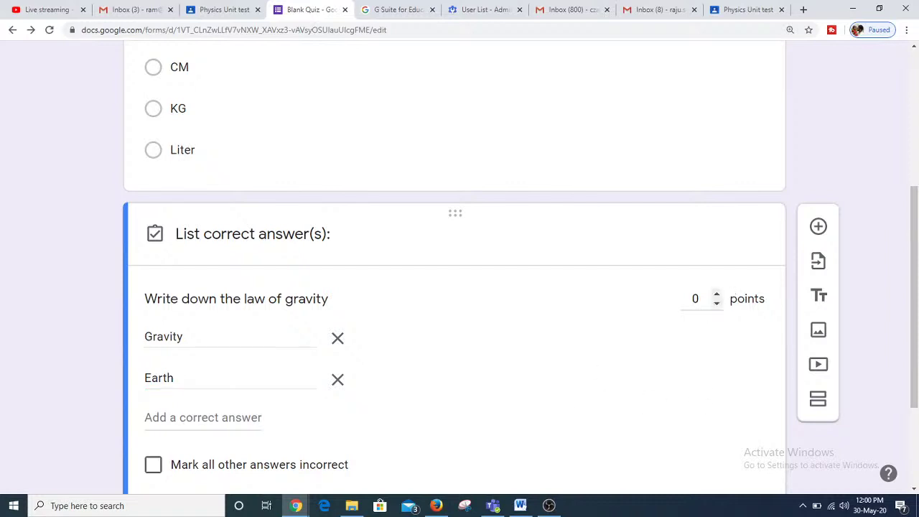
click(717, 294)
click(717, 295)
click(716, 294)
click(716, 294)
click(716, 294)
scroll(544, 410, down, 2)
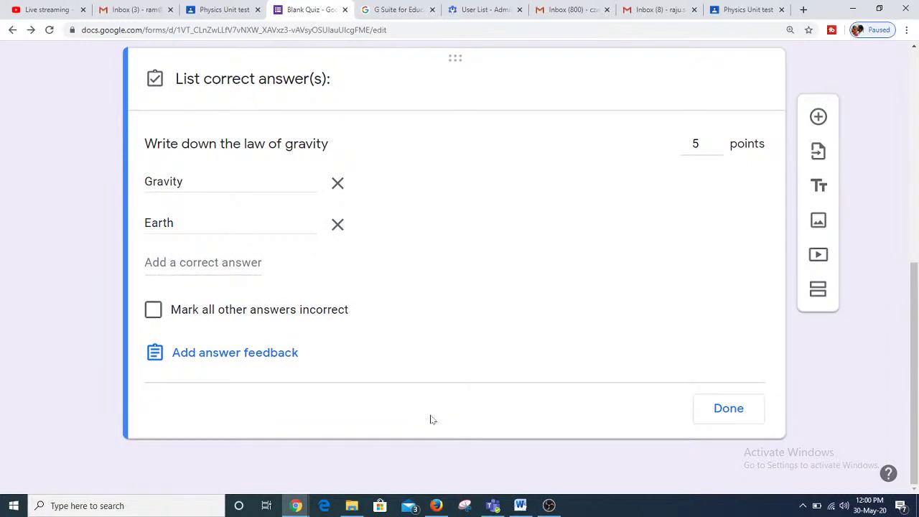
click(155, 317)
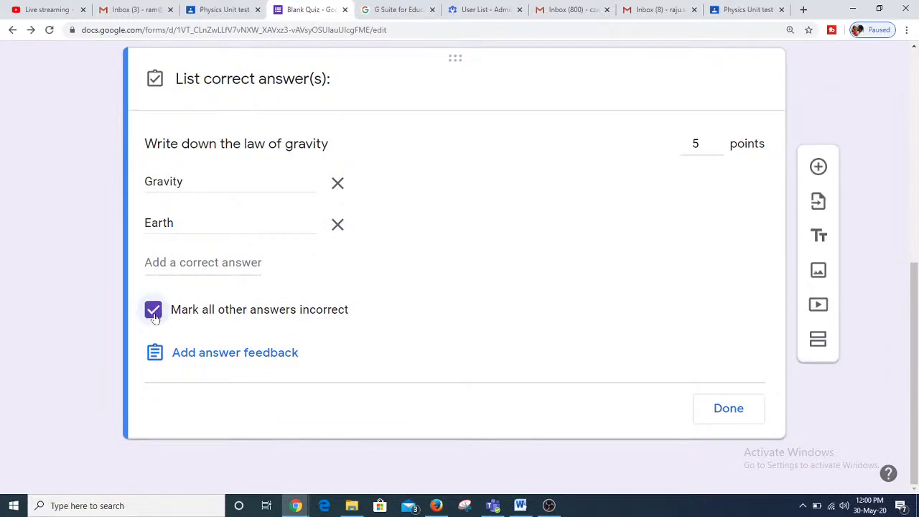
click(153, 314)
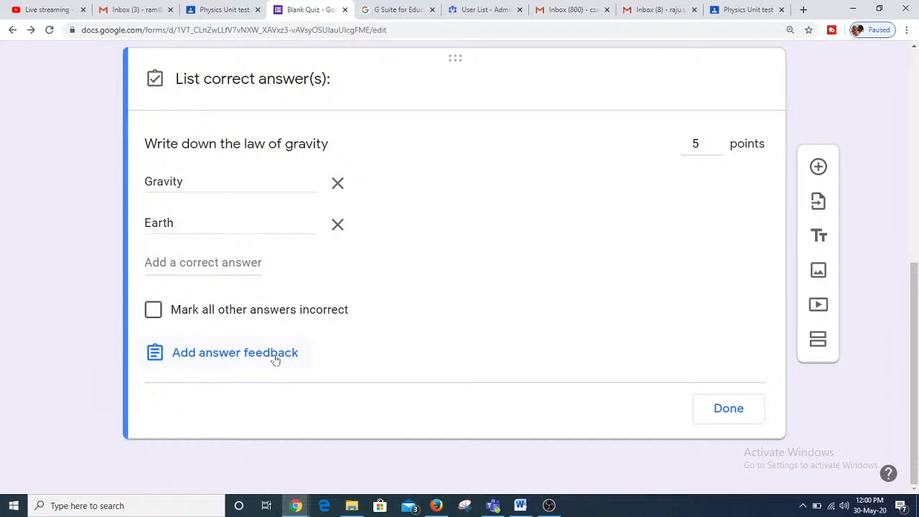
click(735, 408)
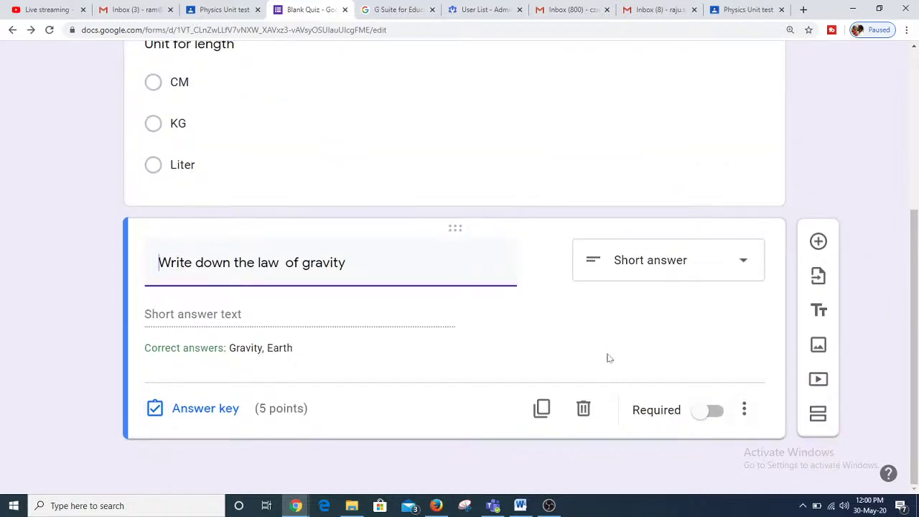
Make both the gravity question and the Unit for length question required
click(713, 412)
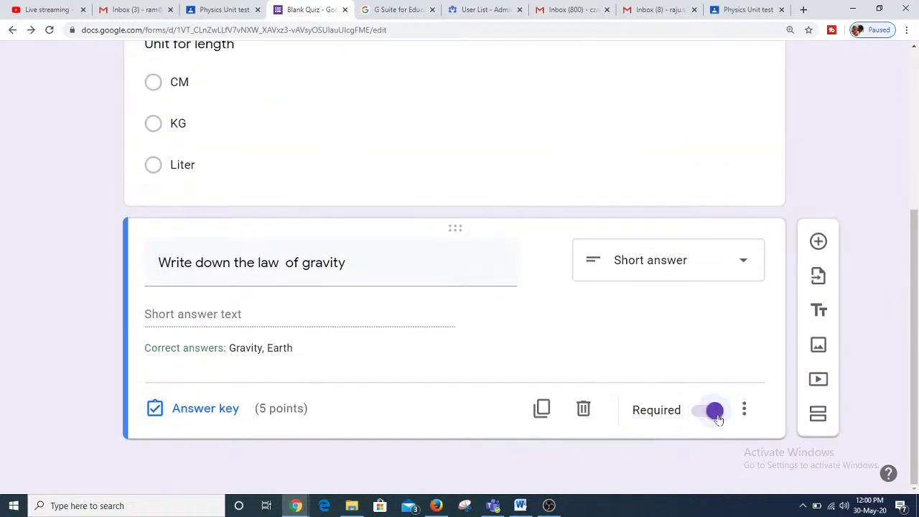
scroll(683, 365, up, 5)
click(680, 373)
scroll(680, 382, down, 2)
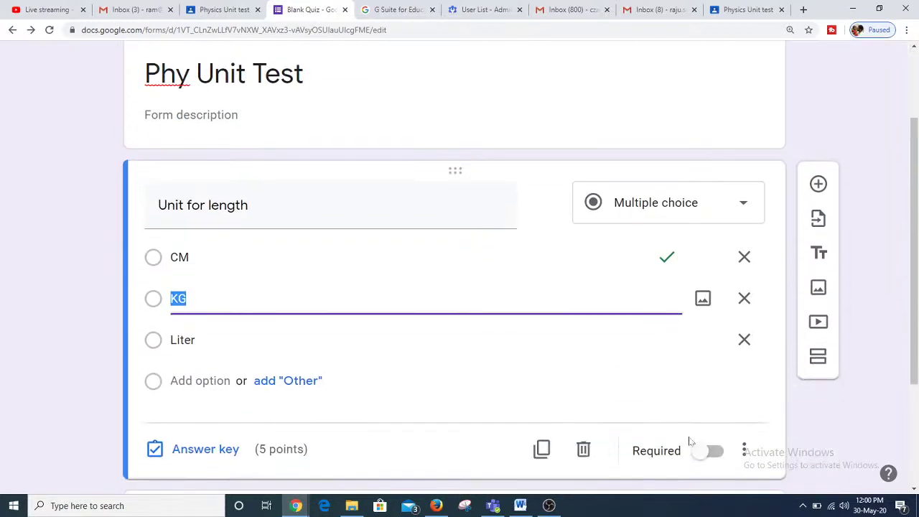
click(707, 450)
Open the Insert image window to add a picture to the quiz
scroll(847, 397, down, 2)
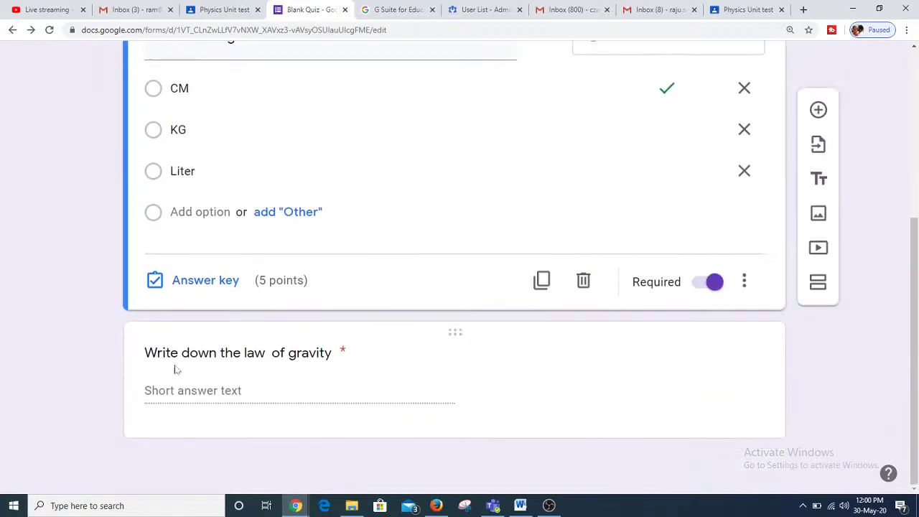
scroll(325, 269, up, 4)
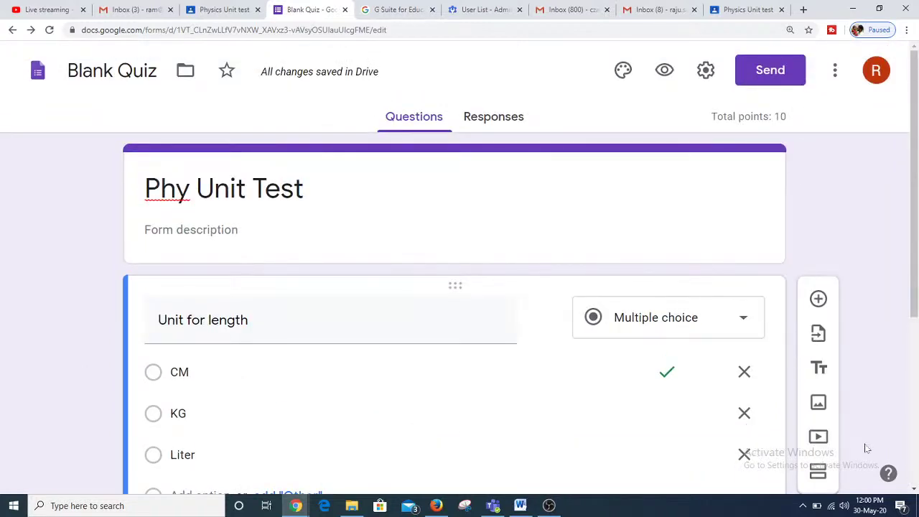
scroll(866, 449, down, 2)
click(818, 289)
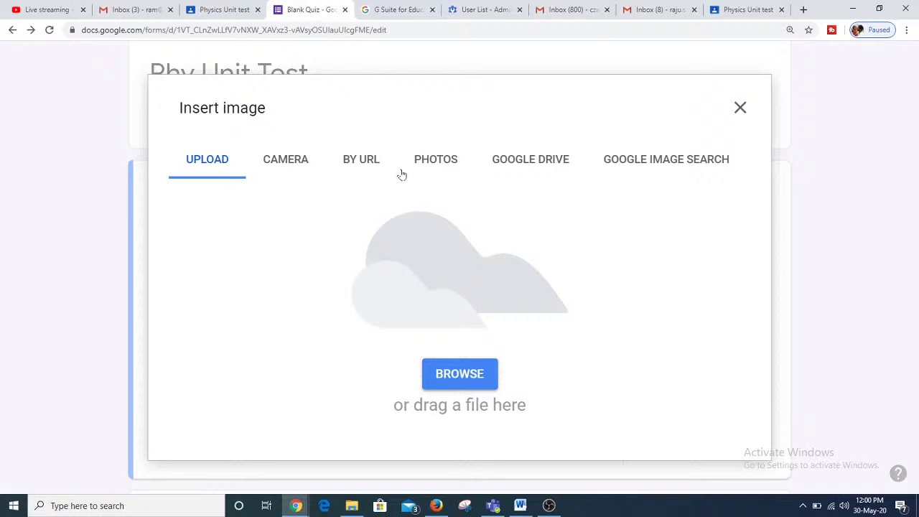
Upload the G Suite for Education image from the computer
click(451, 166)
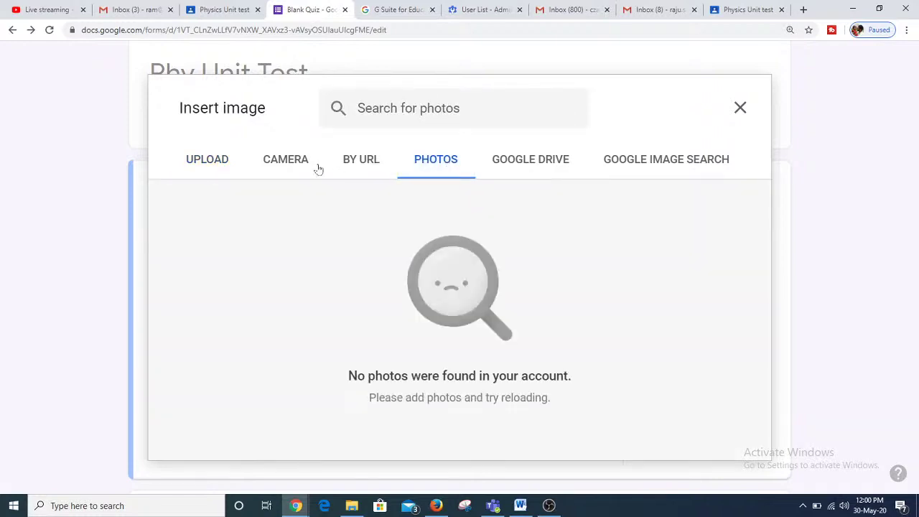
click(285, 167)
click(220, 165)
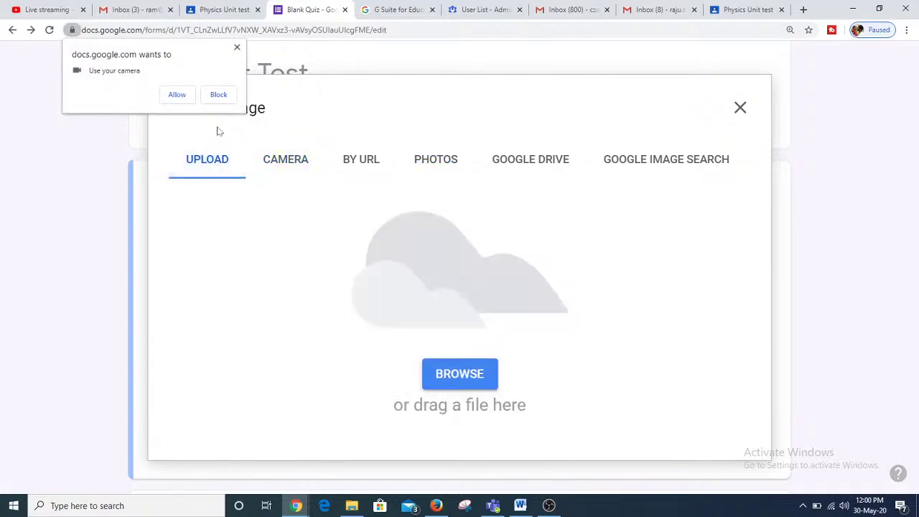
click(237, 48)
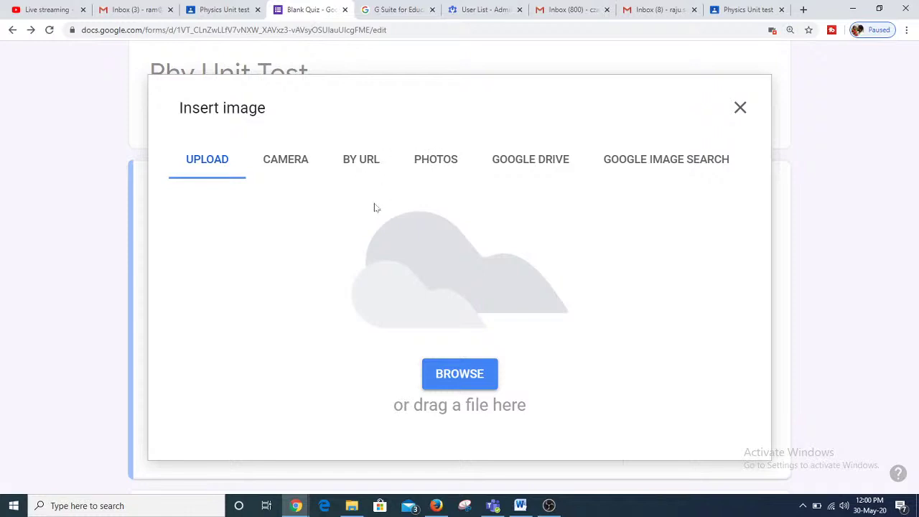
click(456, 379)
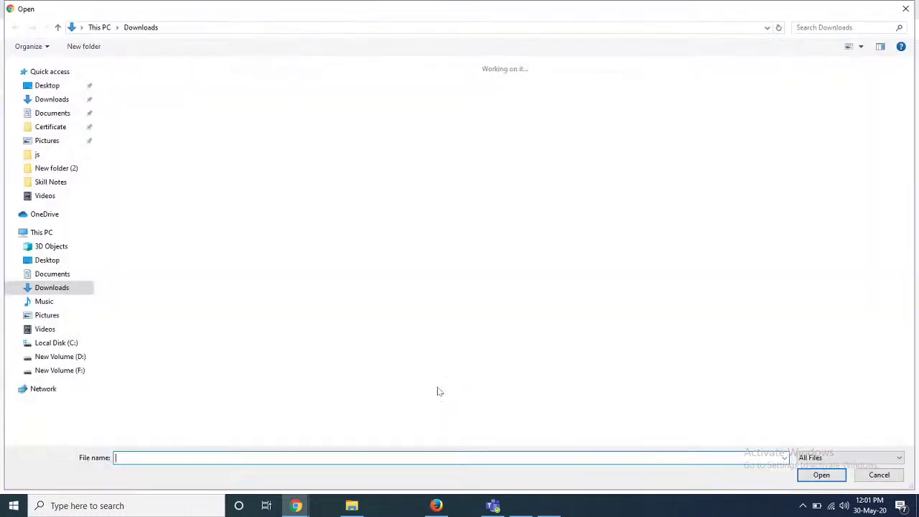
double_click(153, 115)
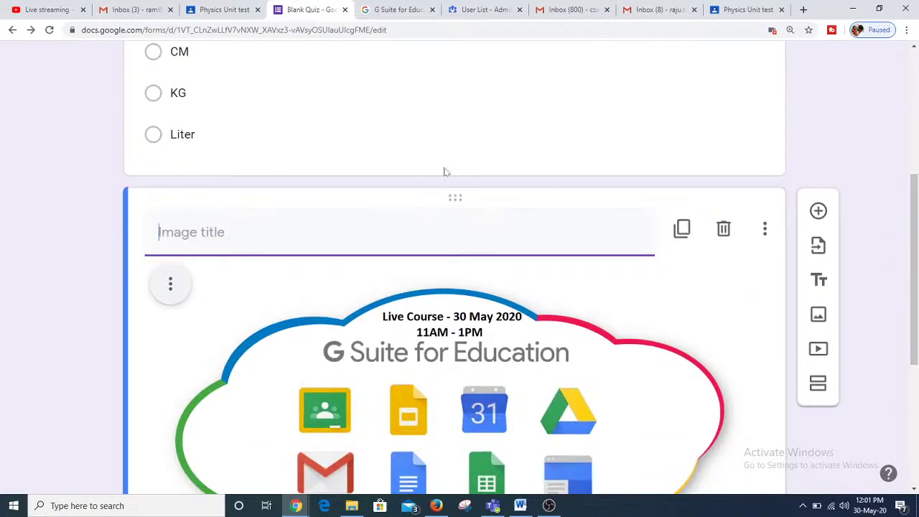
Drag the image up to sit just below the Phy Unit Test title
drag(445, 172, 180, 95)
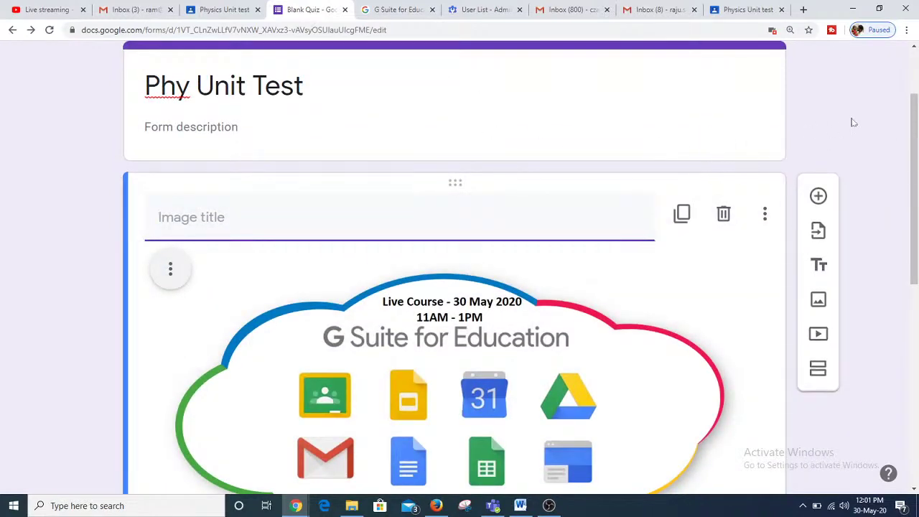
scroll(43, 248, down, 2)
scroll(72, 255, down, 5)
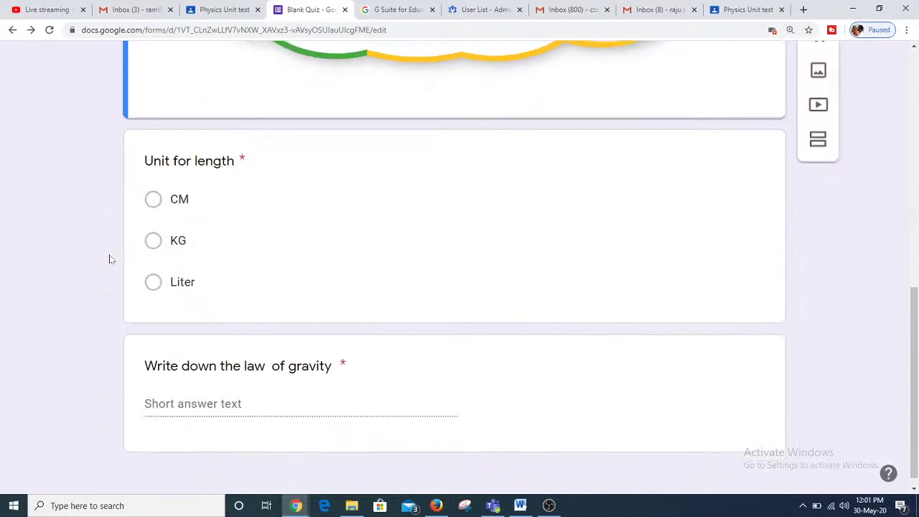
scroll(431, 244, up, 5)
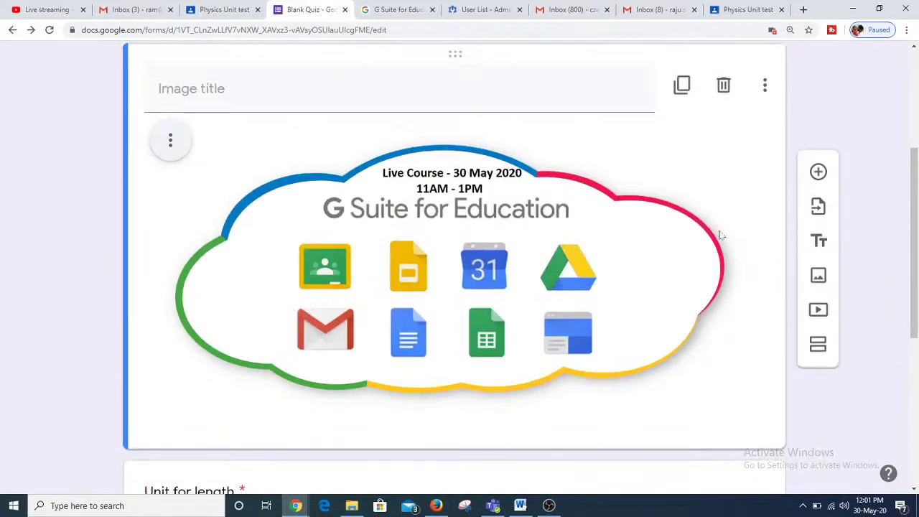
scroll(789, 129, up, 4)
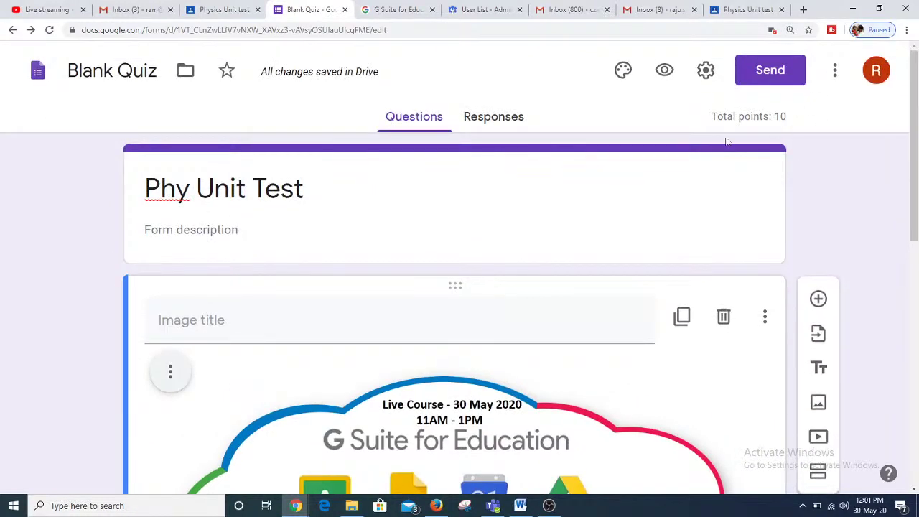
Limit the quiz to 1 response per person, shuffle question order, and save settings
click(529, 117)
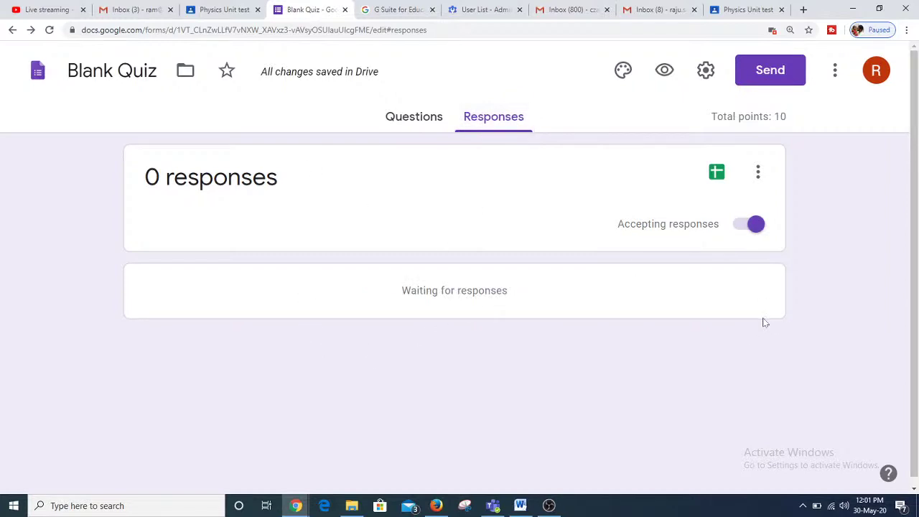
click(705, 71)
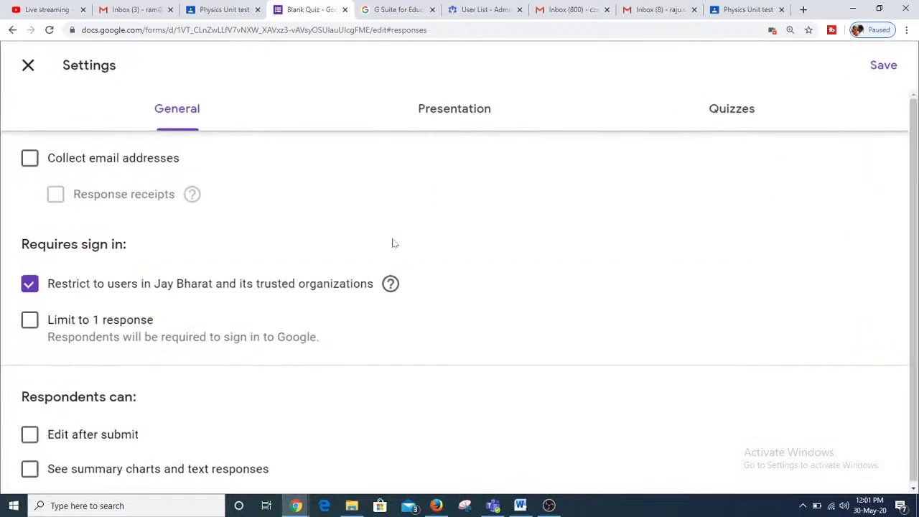
scroll(29, 322, down, 1)
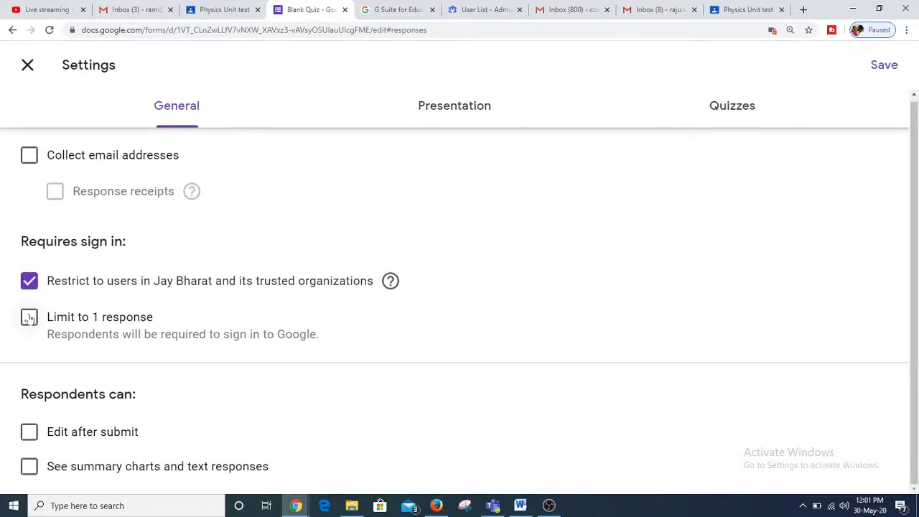
click(29, 319)
scroll(205, 445, up, 1)
click(458, 119)
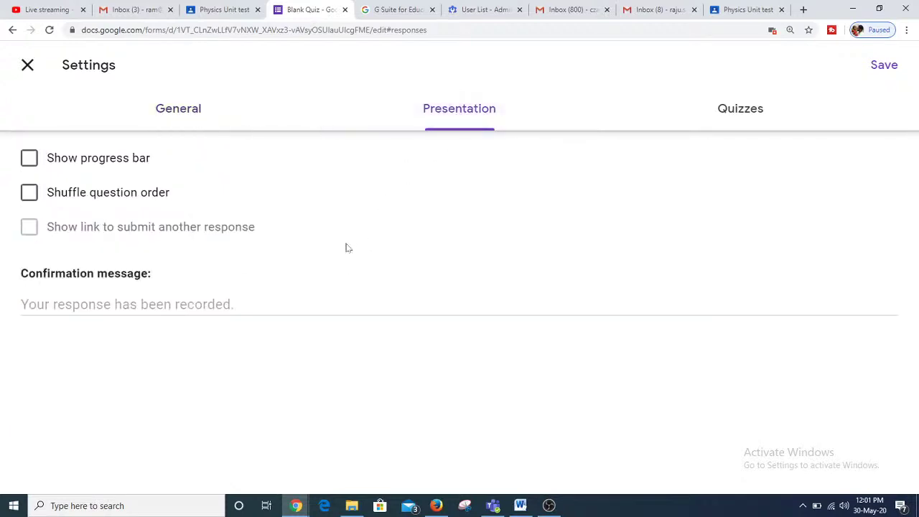
click(31, 199)
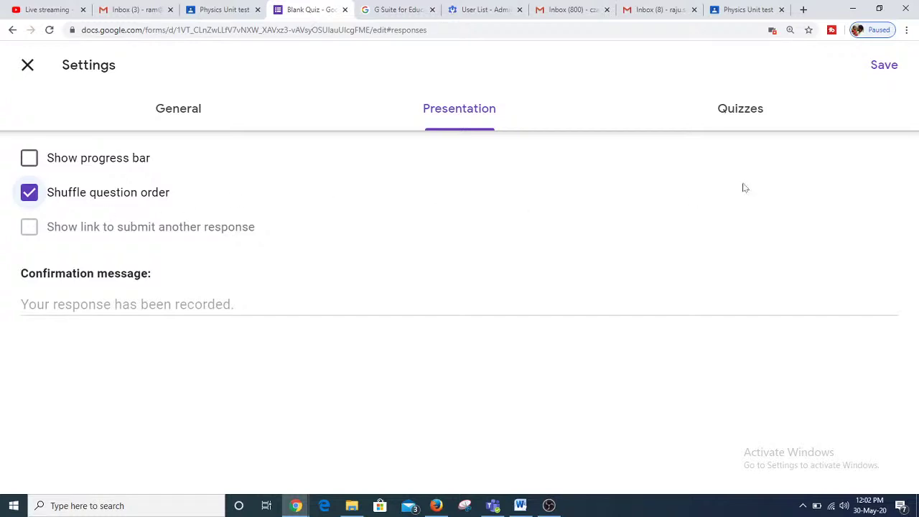
click(722, 118)
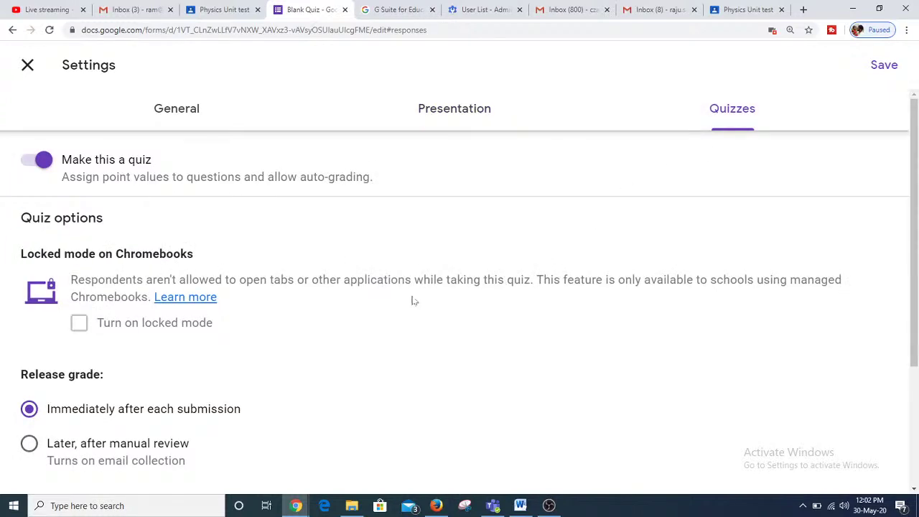
scroll(144, 229, down, 1)
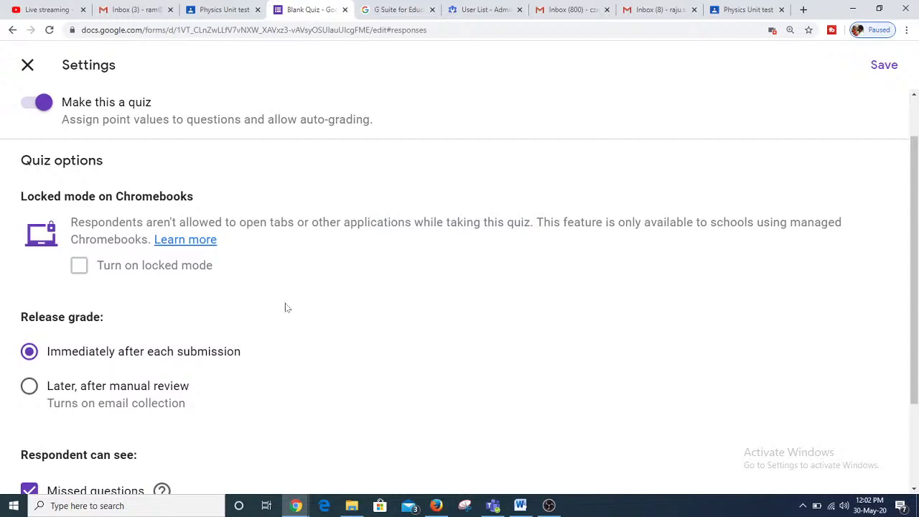
scroll(287, 308, down, 2)
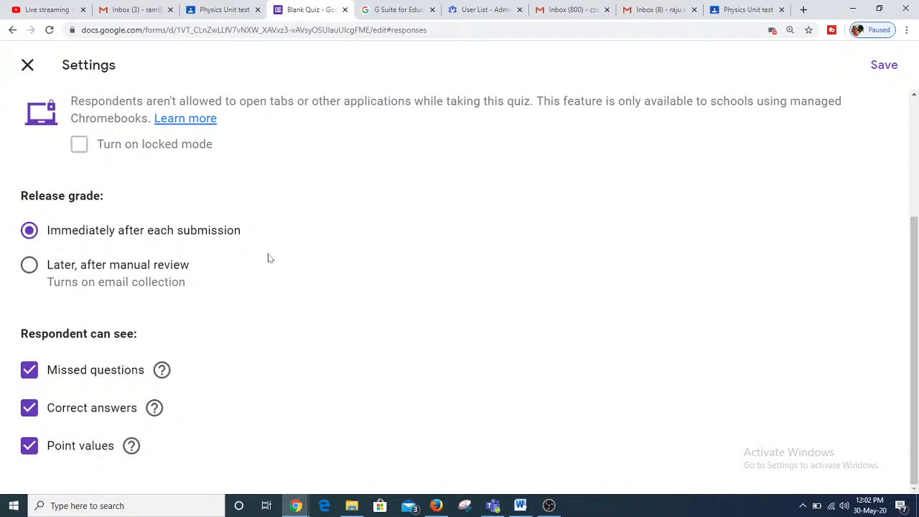
scroll(270, 261, up, 3)
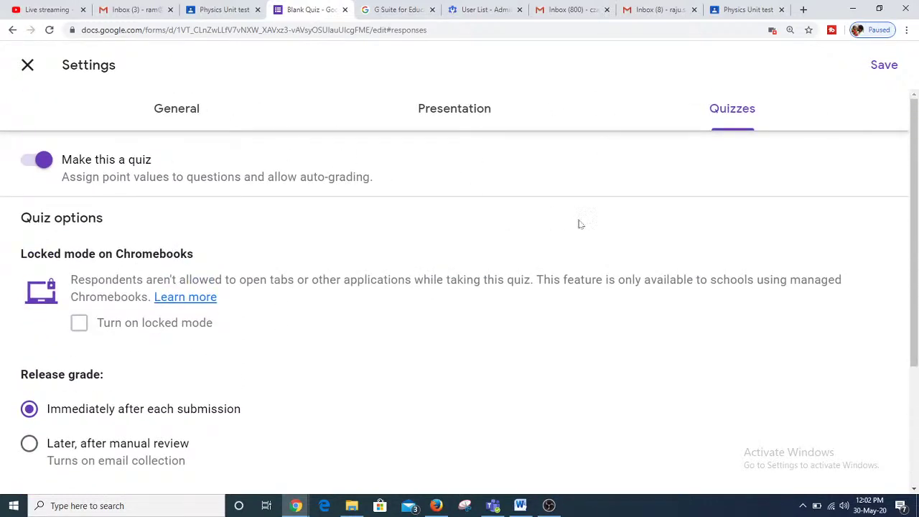
click(885, 66)
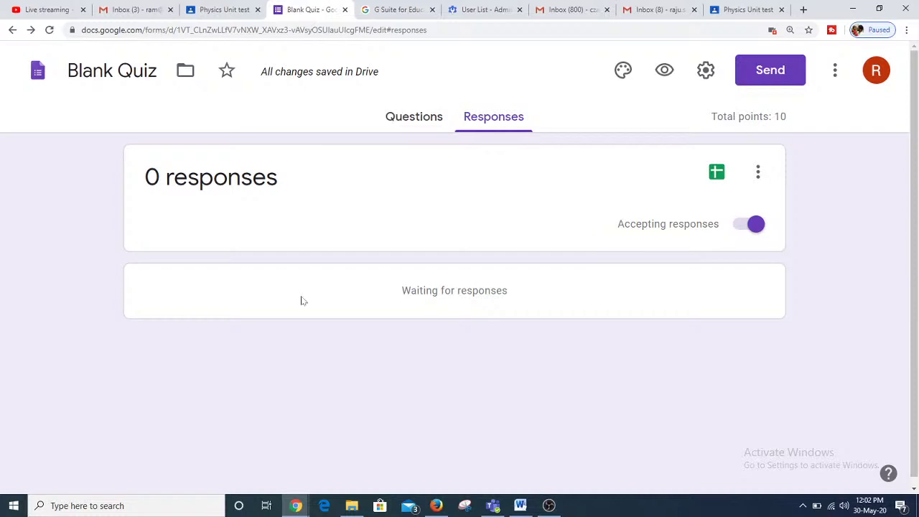
Review the 10-point total on Responses and look over the quiz questions
scroll(906, 245, down, 1)
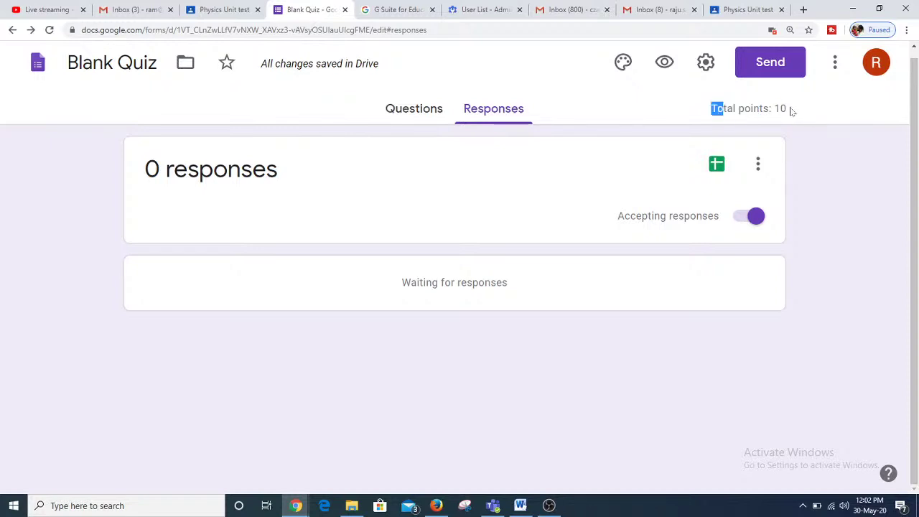
drag(723, 109, 788, 108)
click(844, 227)
click(434, 114)
scroll(610, 266, down, 3)
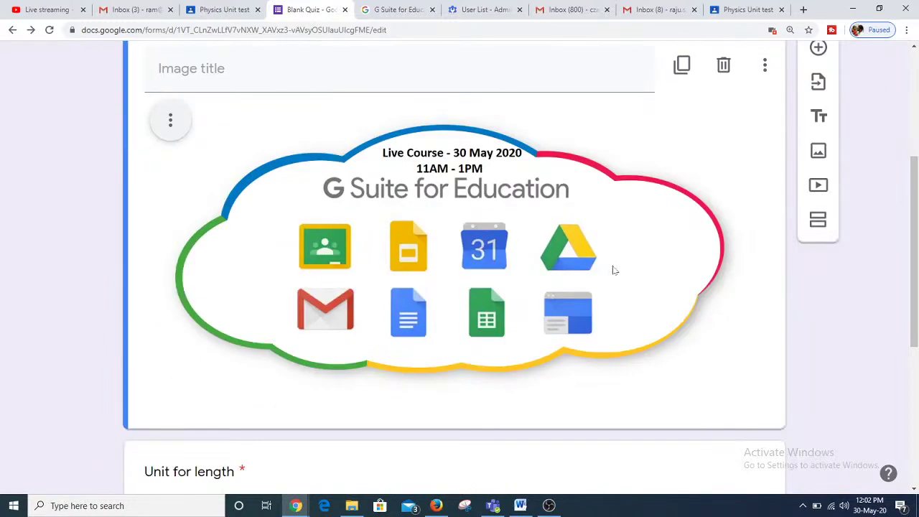
scroll(613, 269, down, 4)
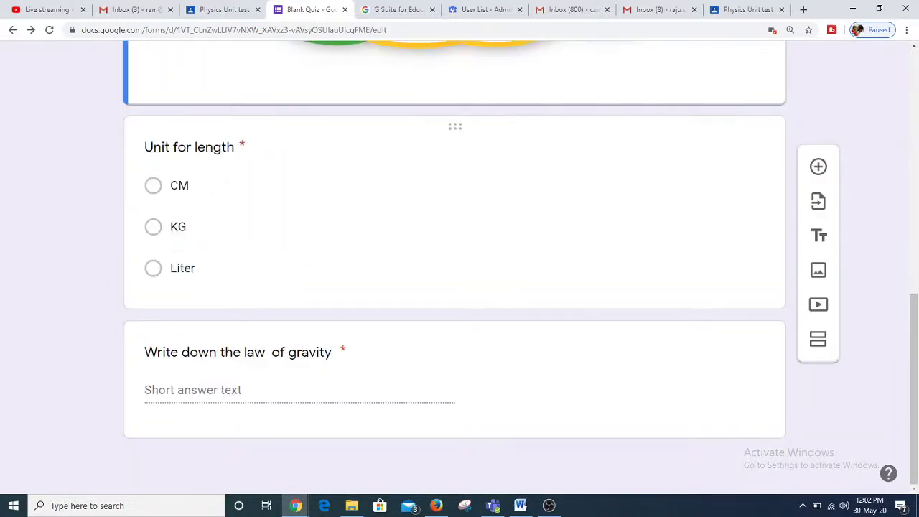
scroll(471, 326, up, 7)
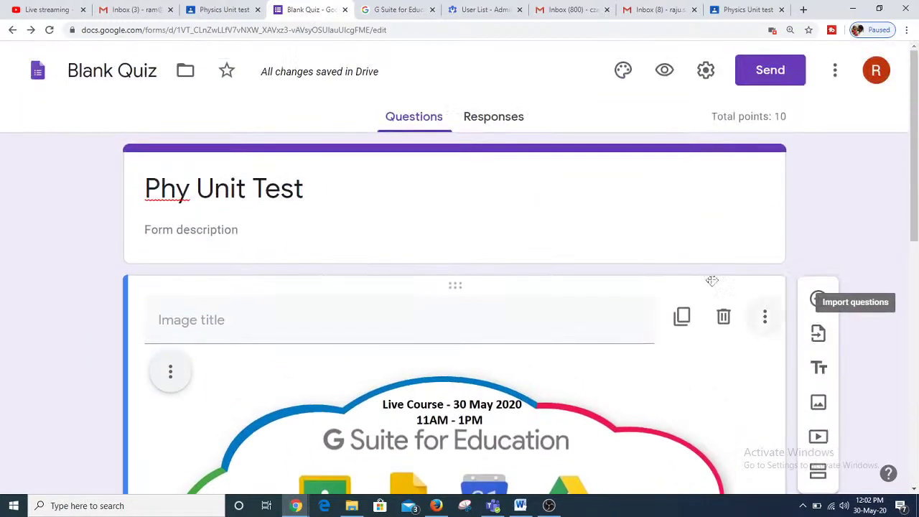
click(503, 120)
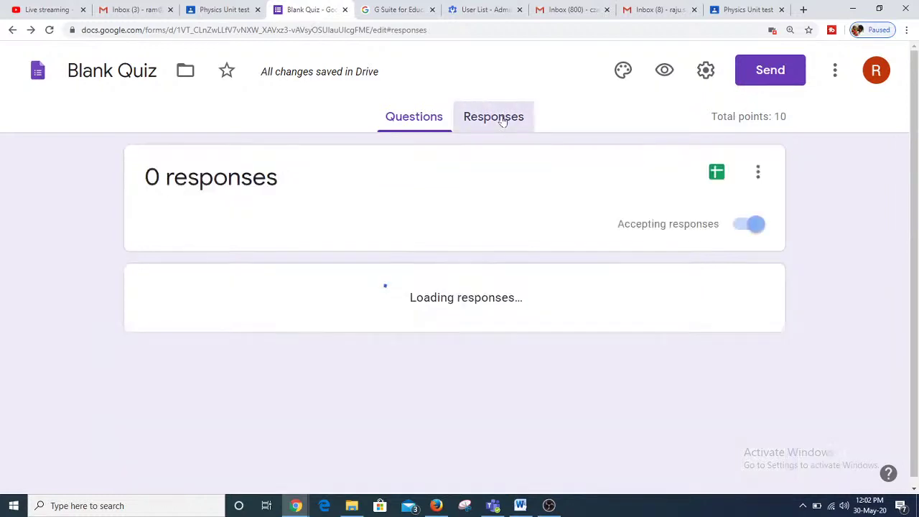
click(434, 116)
Save the Physics Unit test assignment in Classroom, then return to the quiz
click(215, 10)
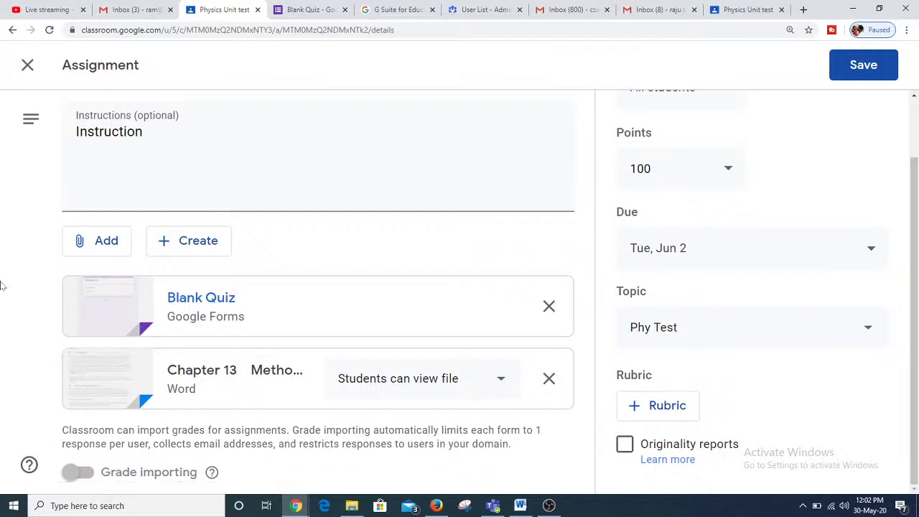
scroll(845, 110, up, 1)
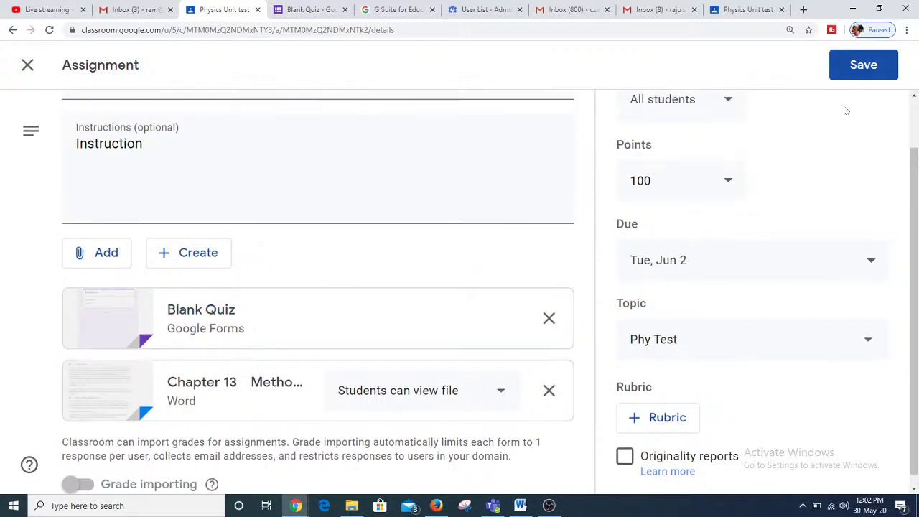
click(847, 68)
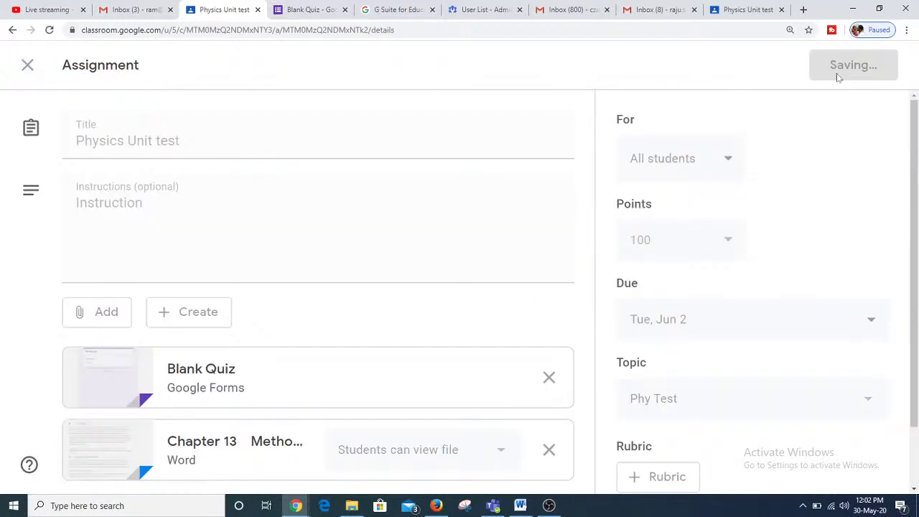
click(310, 9)
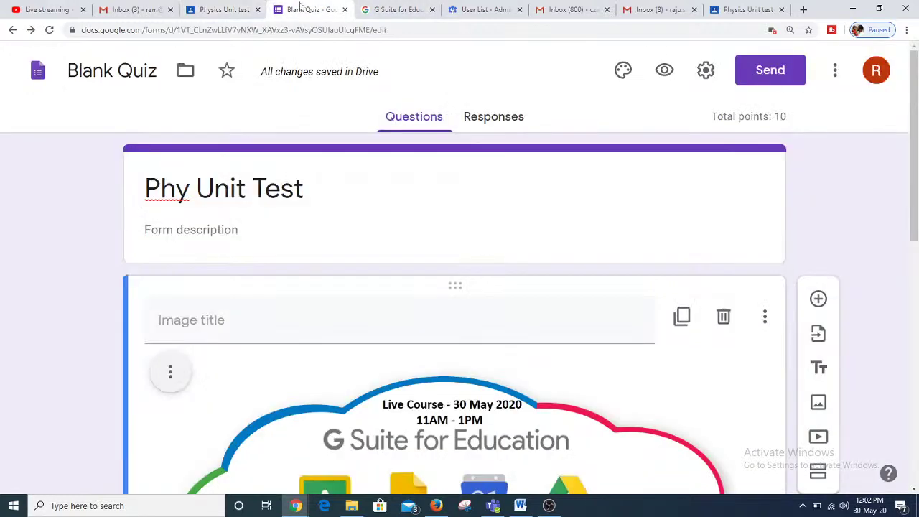
Replace the 'Blank Quiz' file name with the title 'Phy Unit Test'
click(148, 70)
triple_click(224, 188)
text(https://youtu.be/sJG-rXBbmCc)
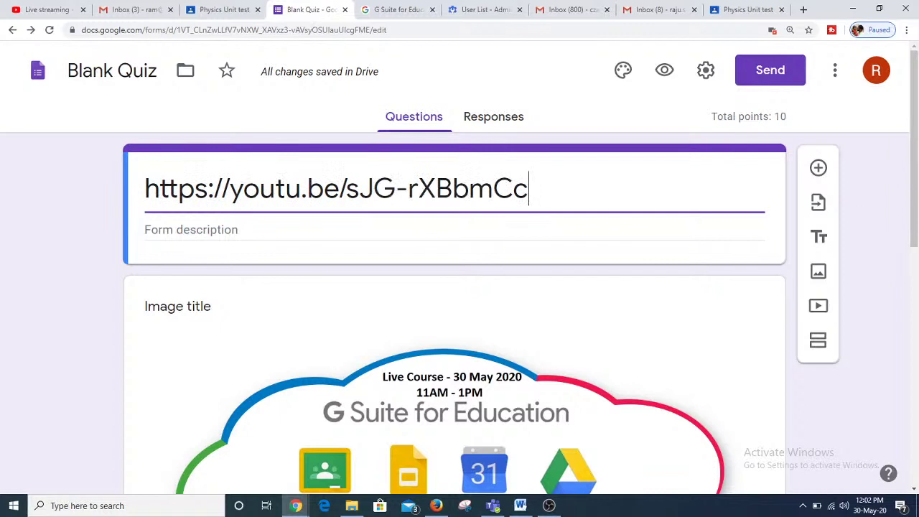
key(ctrl+z)
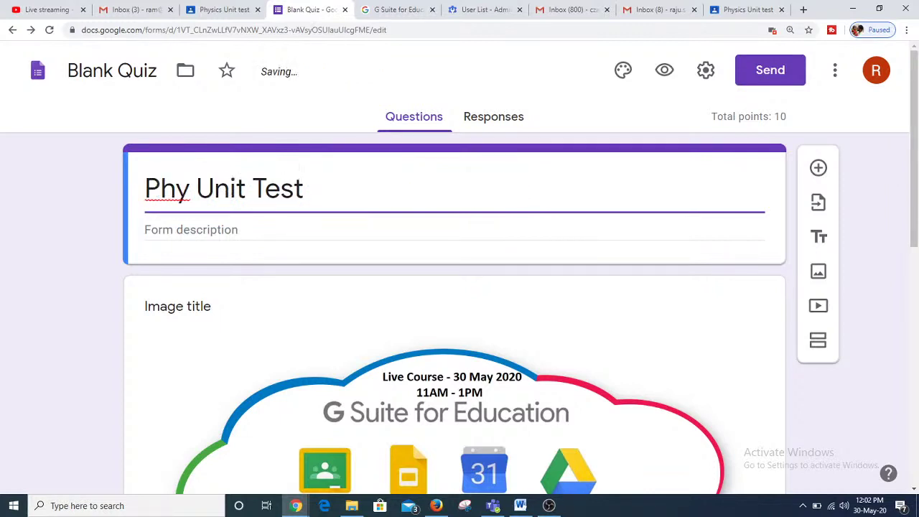
key(ctrl+z)
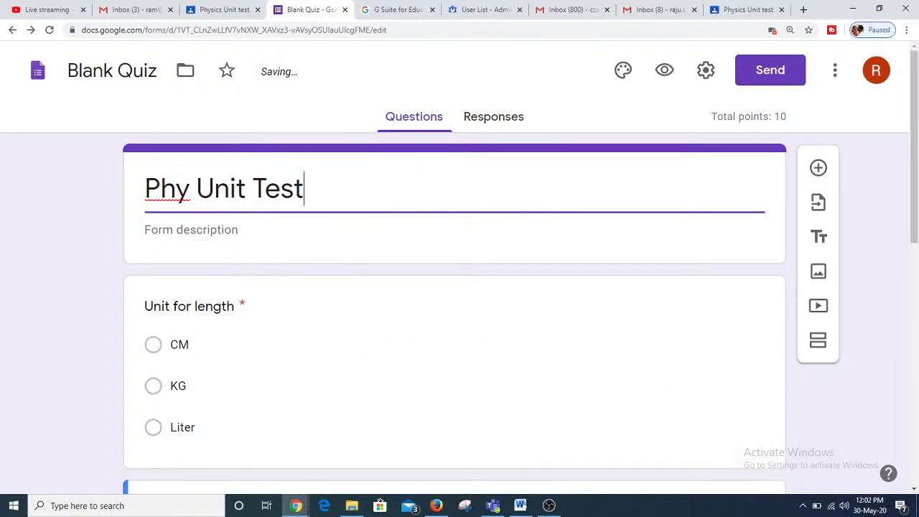
key(ctrl+a)
key(ctrl+c)
click(132, 71)
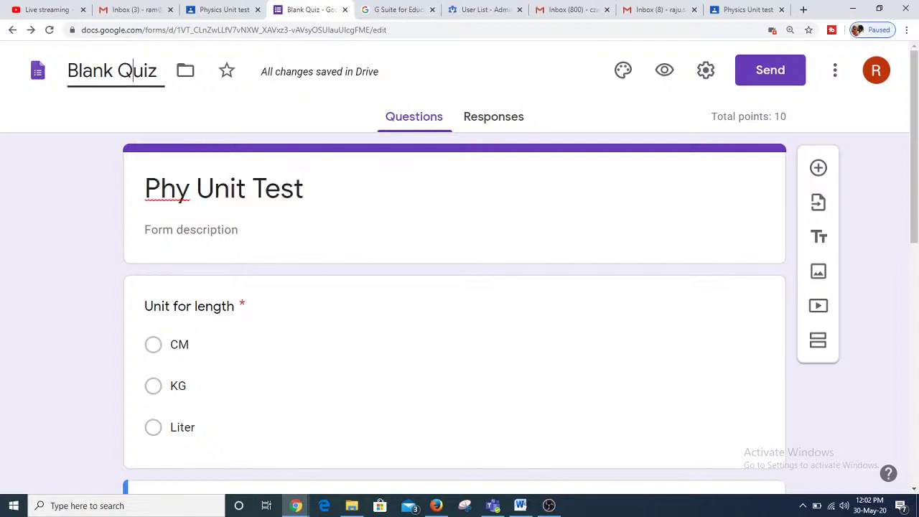
drag(158, 70, 63, 77)
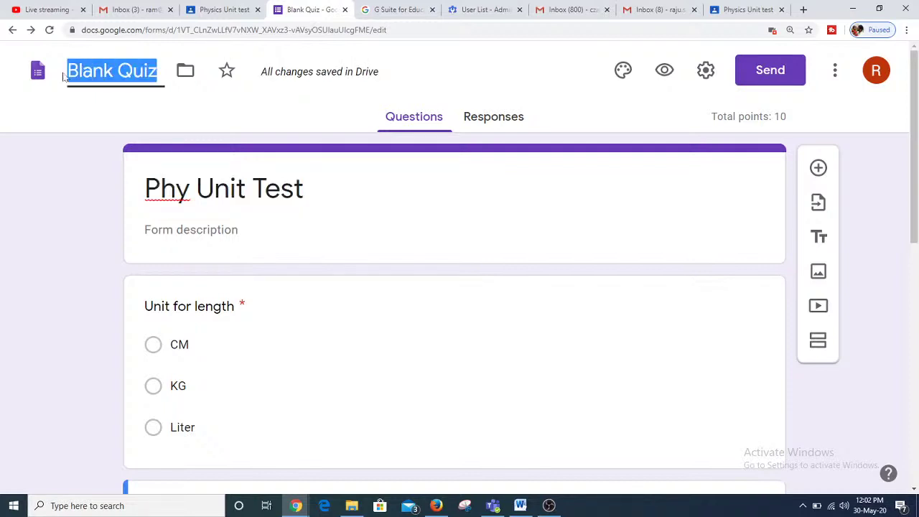
key(ctrl+v)
click(897, 431)
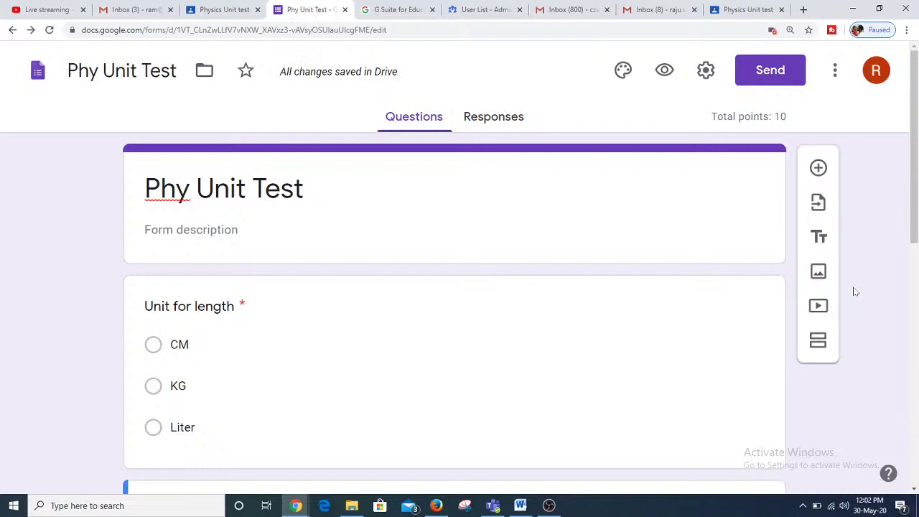
click(228, 8)
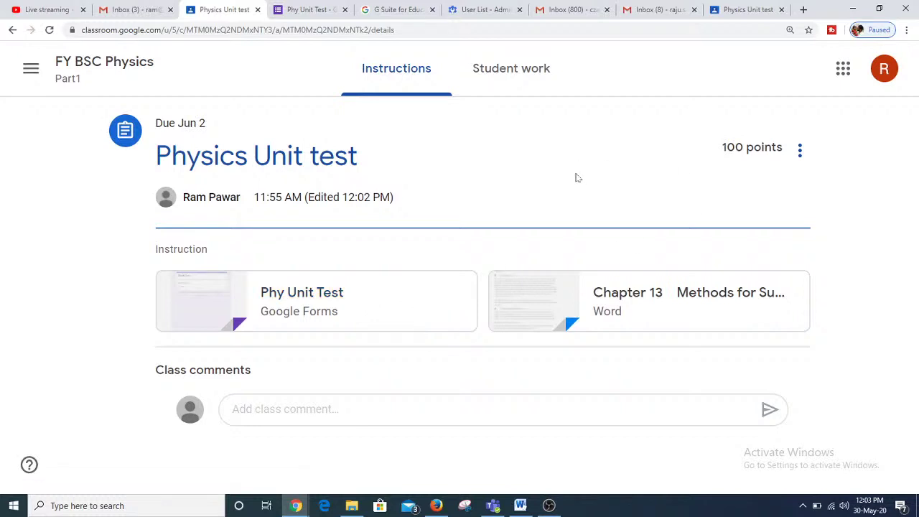
Edit the Physics Unit test assignment and change its points from 100 to Ungraded
click(797, 149)
click(720, 177)
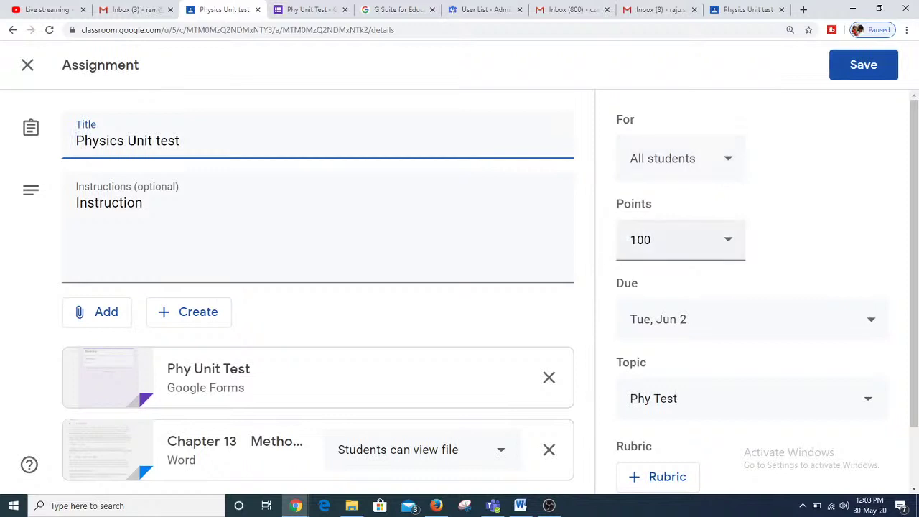
click(617, 240)
click(596, 246)
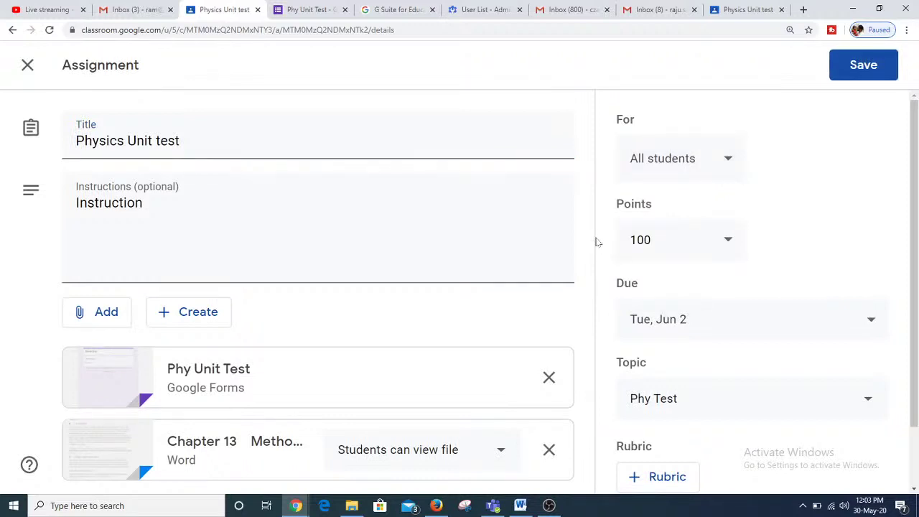
click(739, 246)
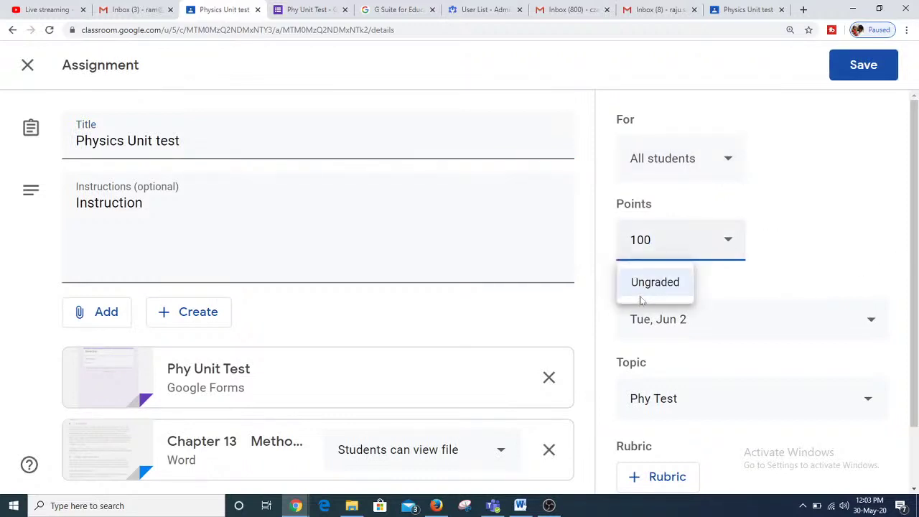
click(653, 284)
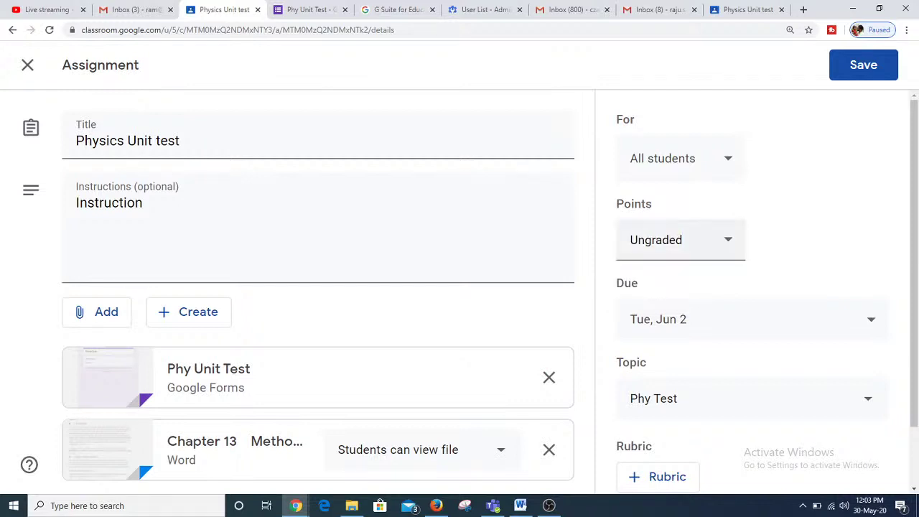
scroll(570, 236, down, 1)
scroll(717, 174, up, 1)
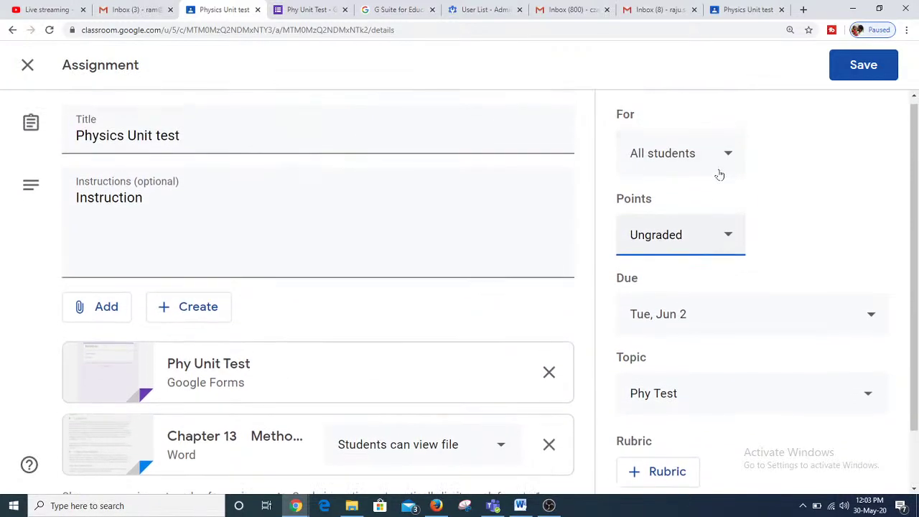
In the student's view, reload the assignment and open the Phy Unit Test form
click(641, 11)
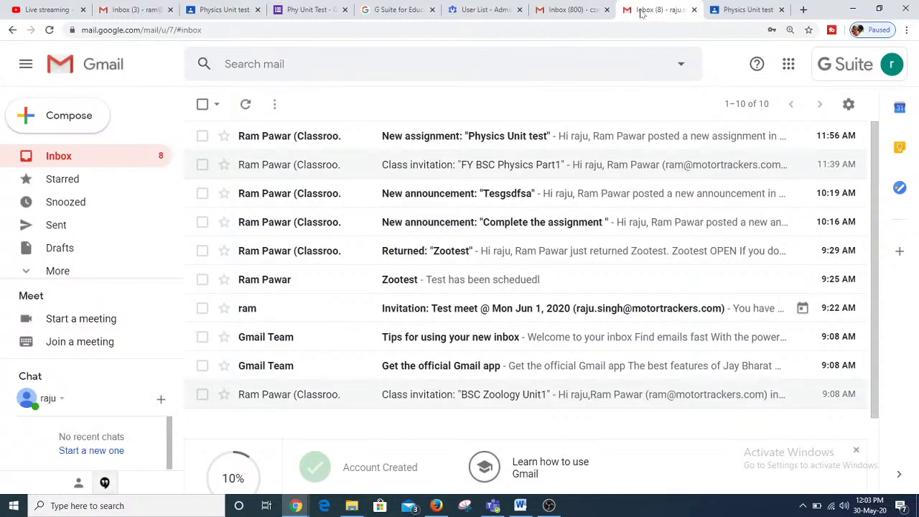
key(ctrl+Tab)
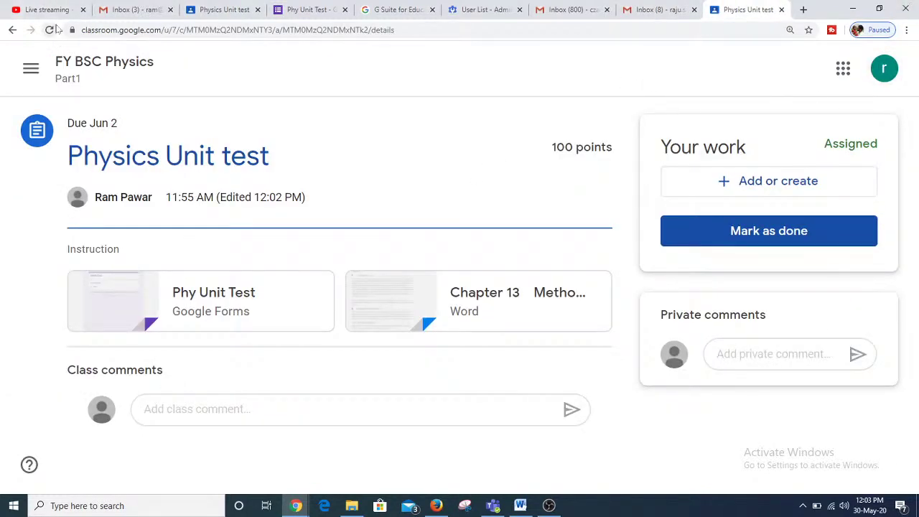
click(50, 29)
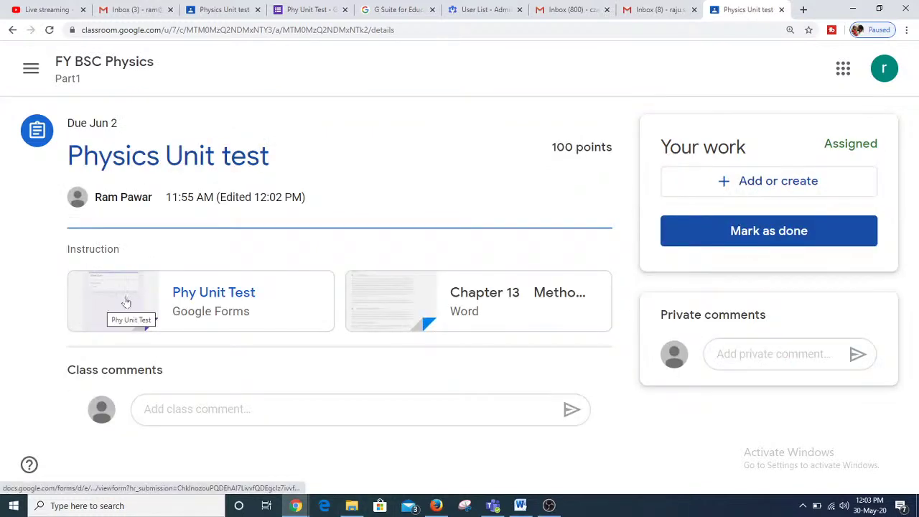
click(128, 300)
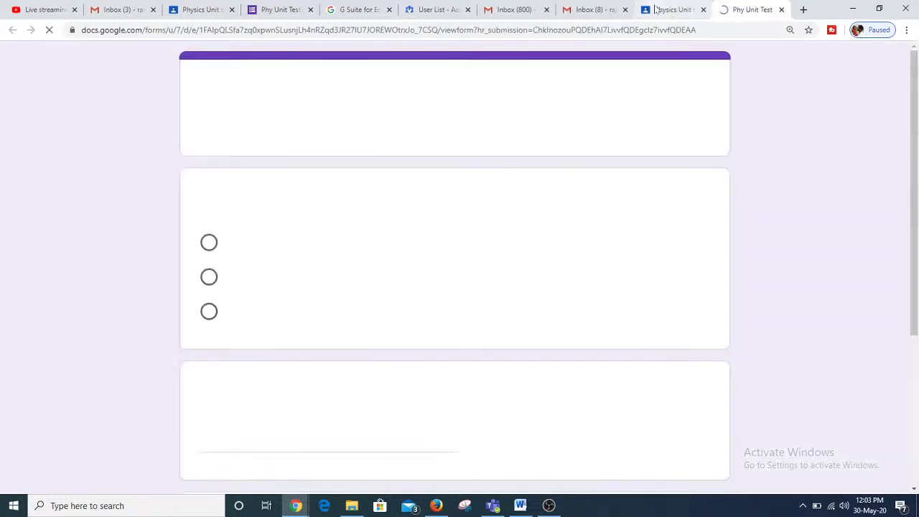
As the student, choose CM for the Unit for length question
click(651, 10)
click(746, 6)
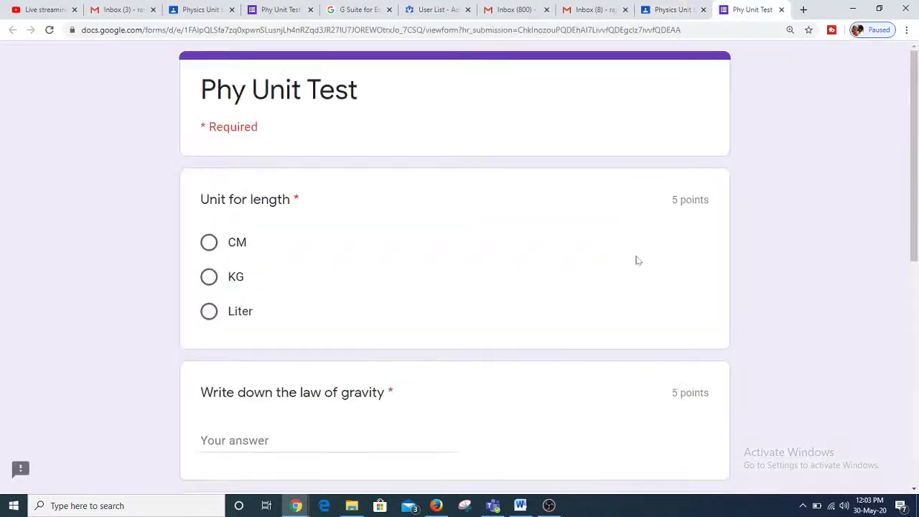
scroll(341, 144, down, 2)
scroll(270, 193, up, 1)
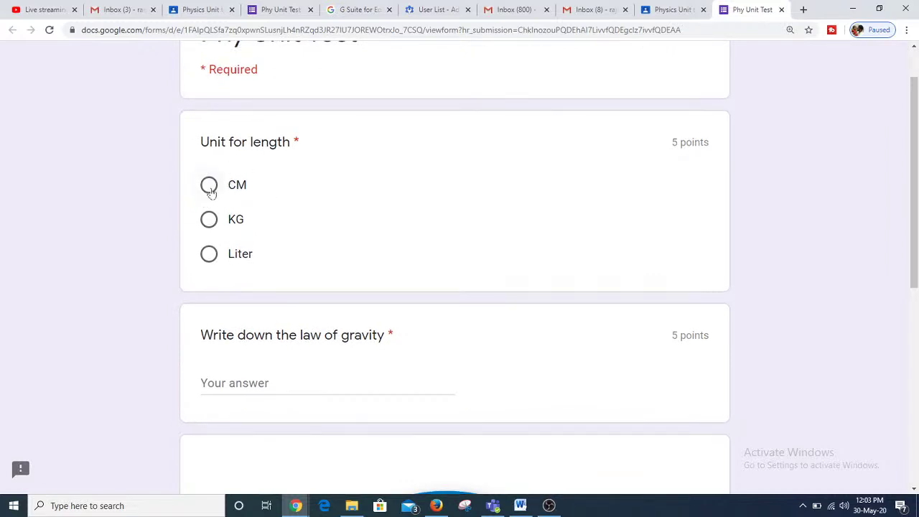
click(209, 186)
Answer 'Gravity' for the law of gravity question
scroll(443, 123, down, 2)
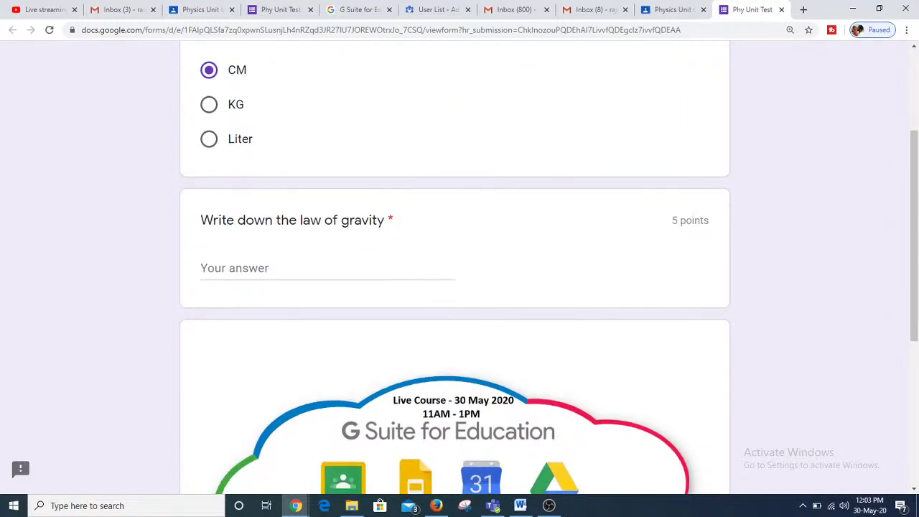
click(237, 268)
text(Gravity)
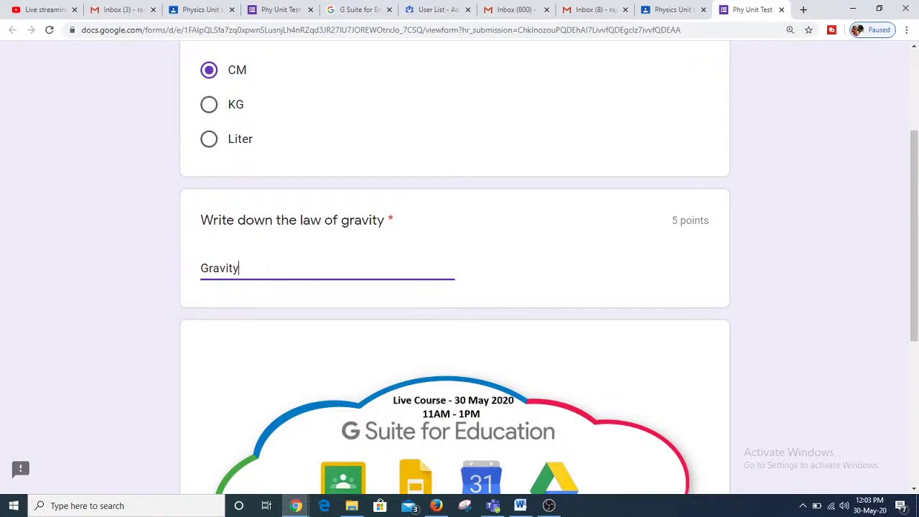
scroll(693, 232, down, 1)
scroll(694, 231, up, 4)
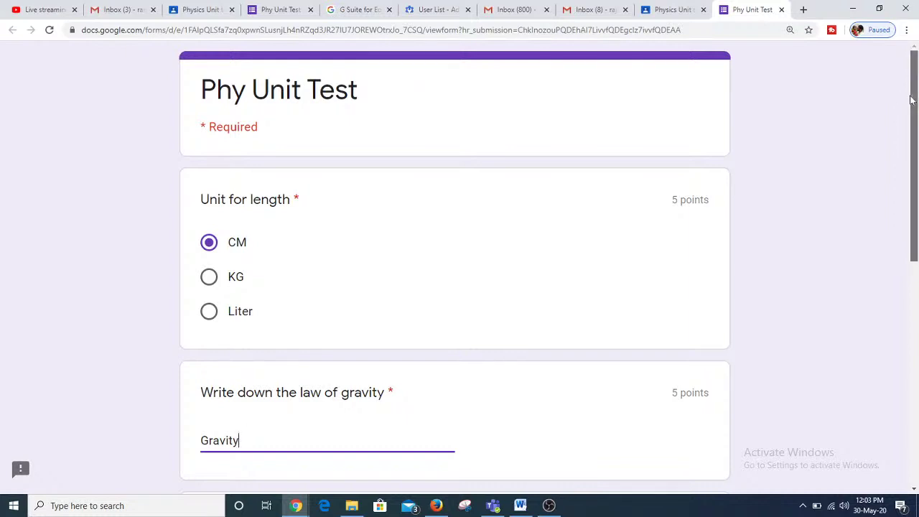
drag(913, 99, 917, 239)
click(905, 367)
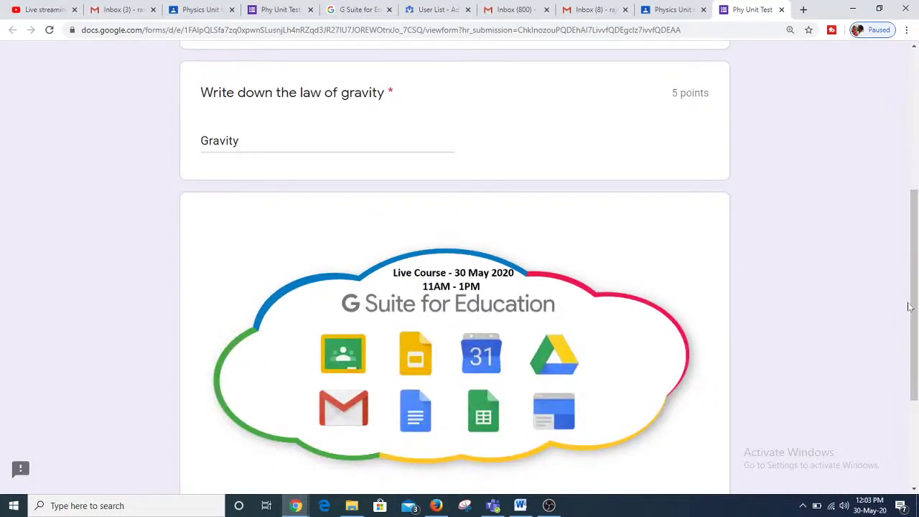
scroll(908, 307, down, 3)
Submit the quiz, review the 10/10 score, and open the linked Classroom assignment
click(220, 348)
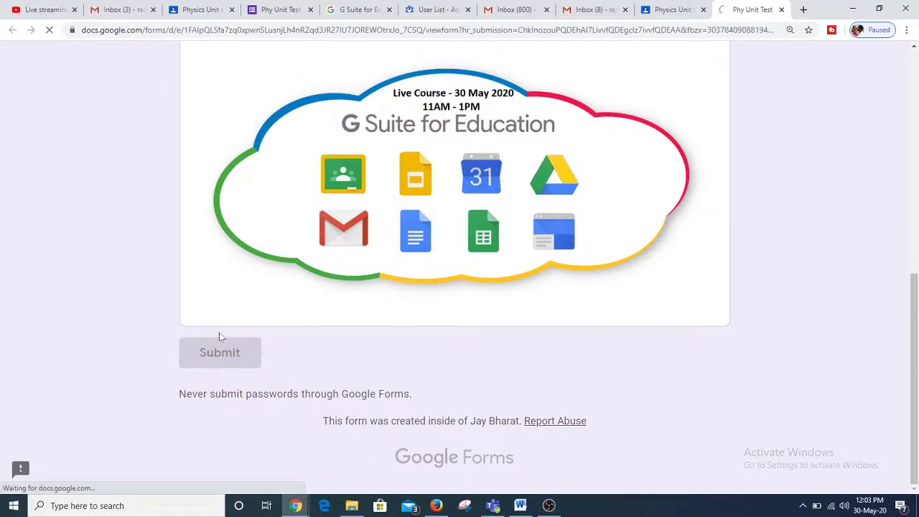
click(306, 195)
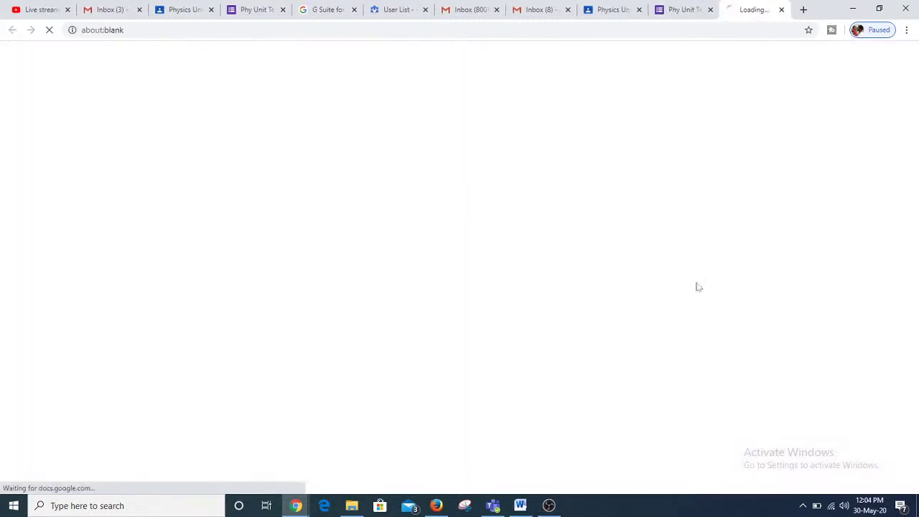
scroll(345, 352, down, 2)
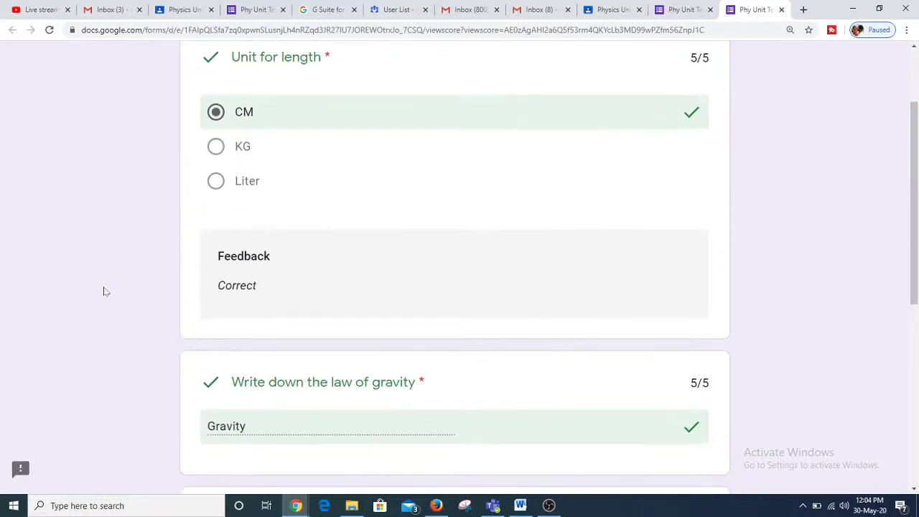
scroll(318, 364, down, 3)
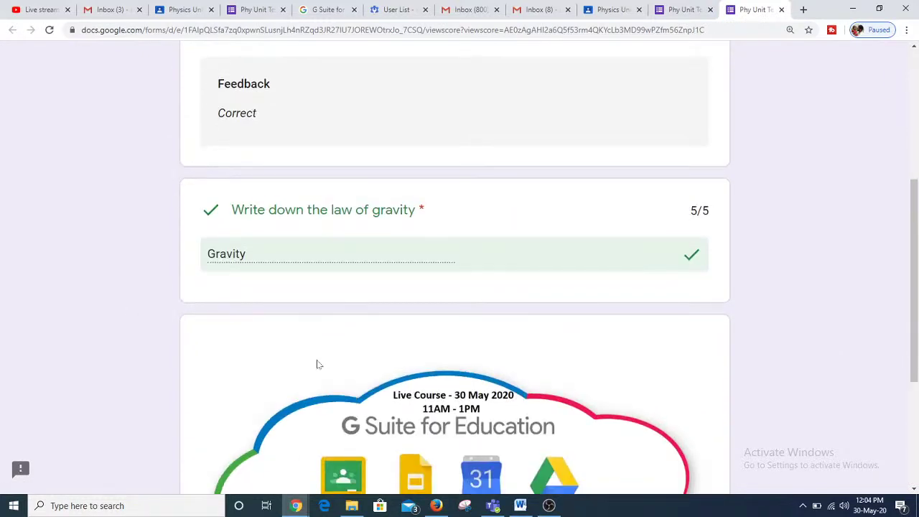
scroll(277, 267, up, 2)
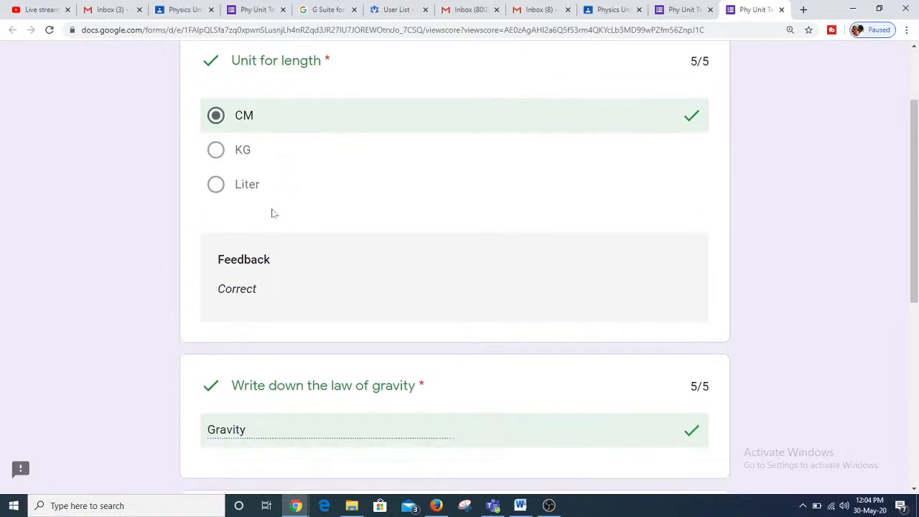
scroll(273, 212, down, 3)
scroll(467, 204, up, 2)
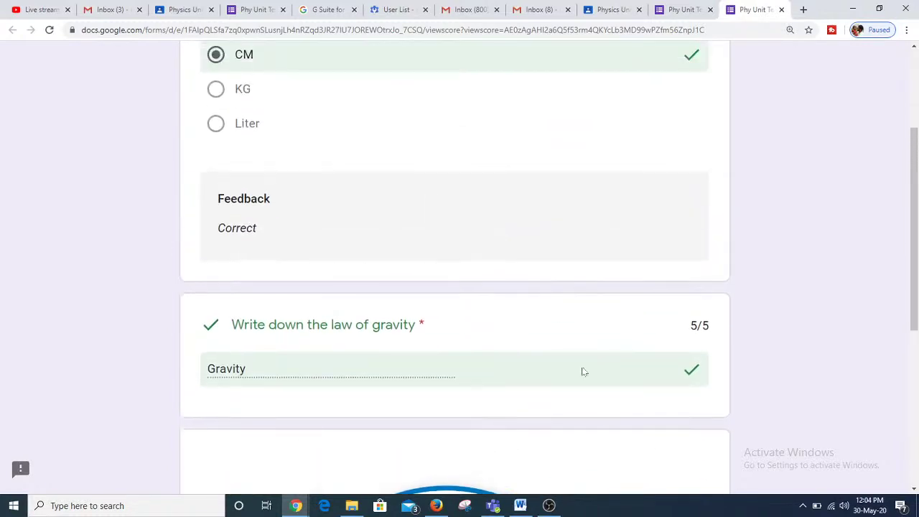
scroll(455, 227, up, 2)
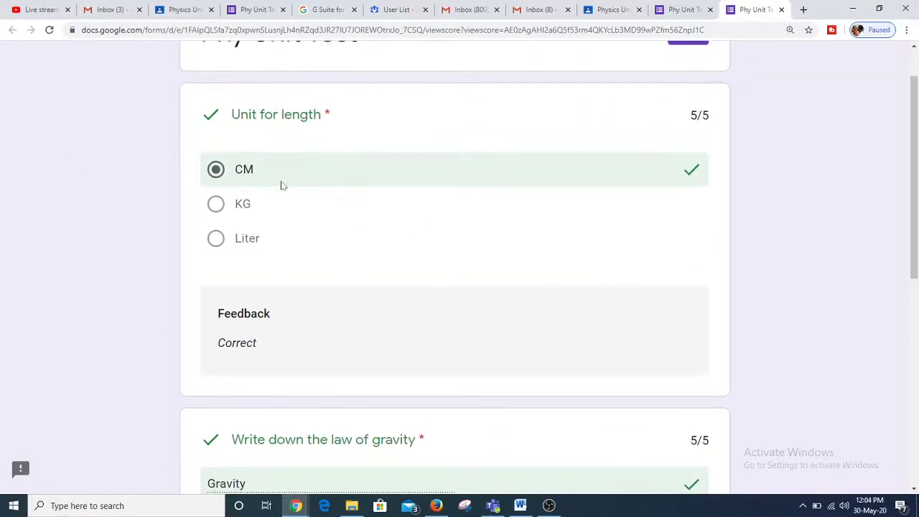
scroll(283, 184, up, 1)
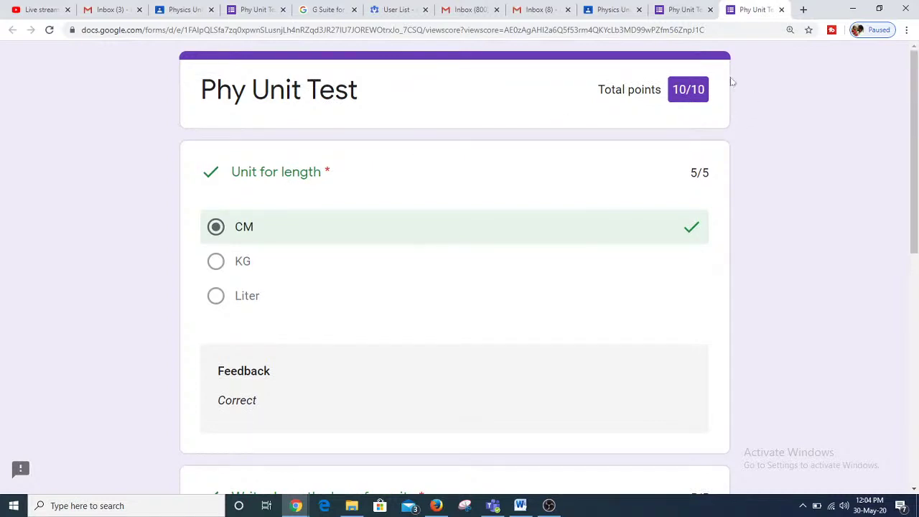
click(678, 6)
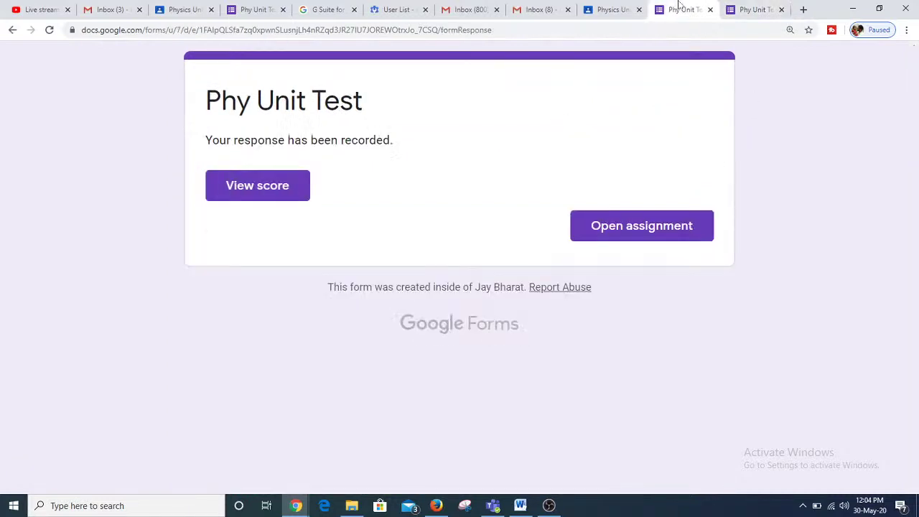
click(632, 226)
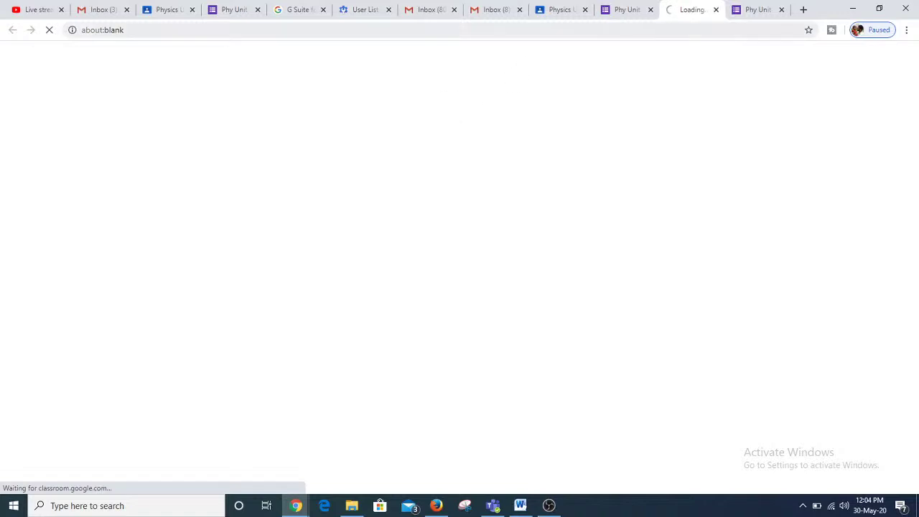
Sign in with the student's account to load the Physics Unit test assignment, still Assigned
click(629, 14)
click(662, 8)
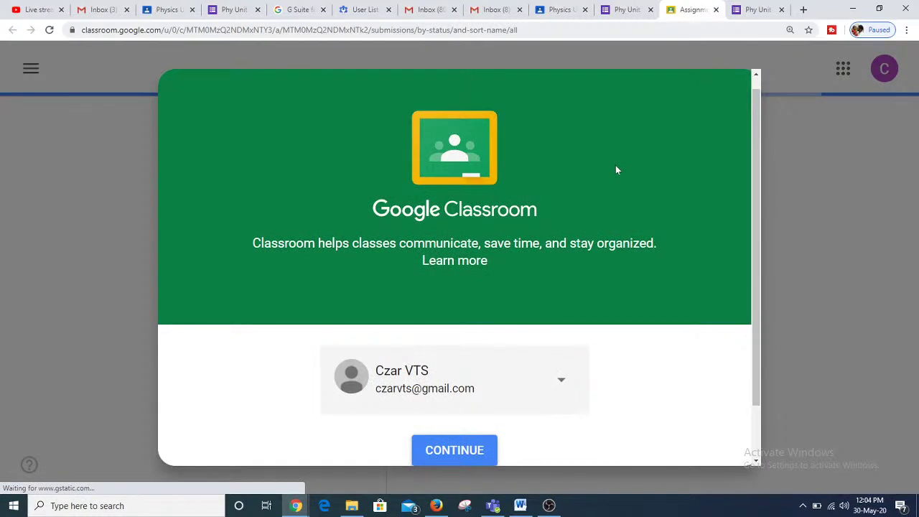
click(561, 379)
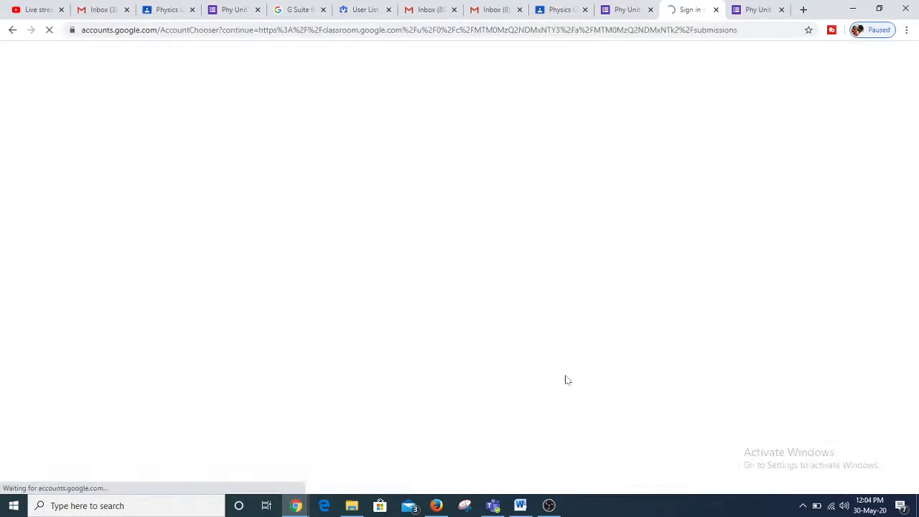
scroll(420, 328, down, 5)
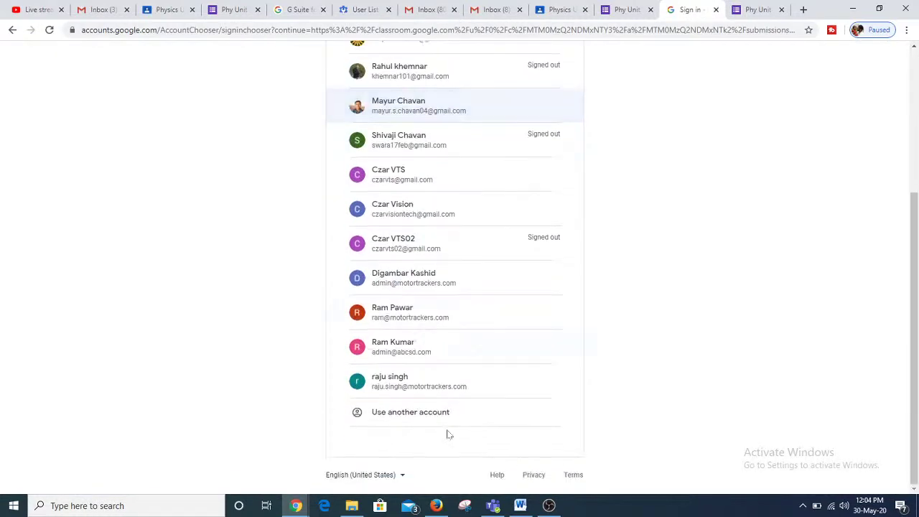
click(408, 376)
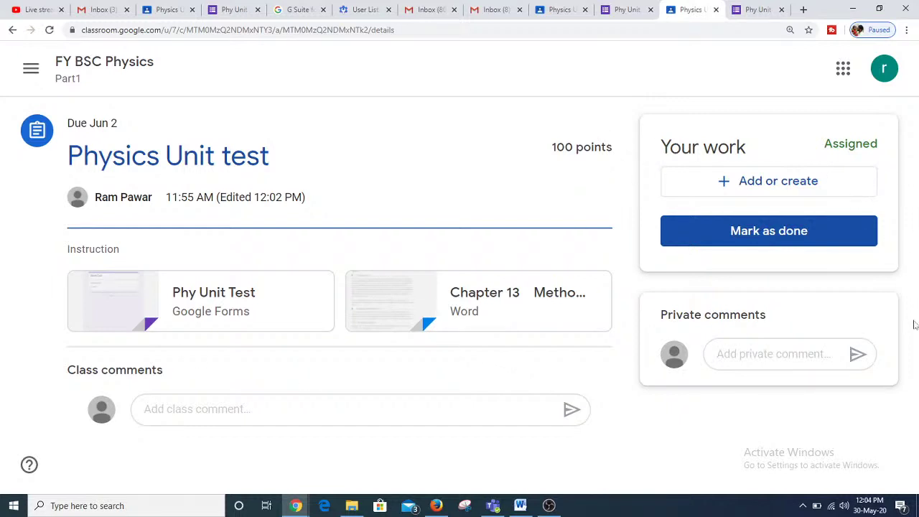
Check the quiz score page and confirm which account is signed in
click(735, 17)
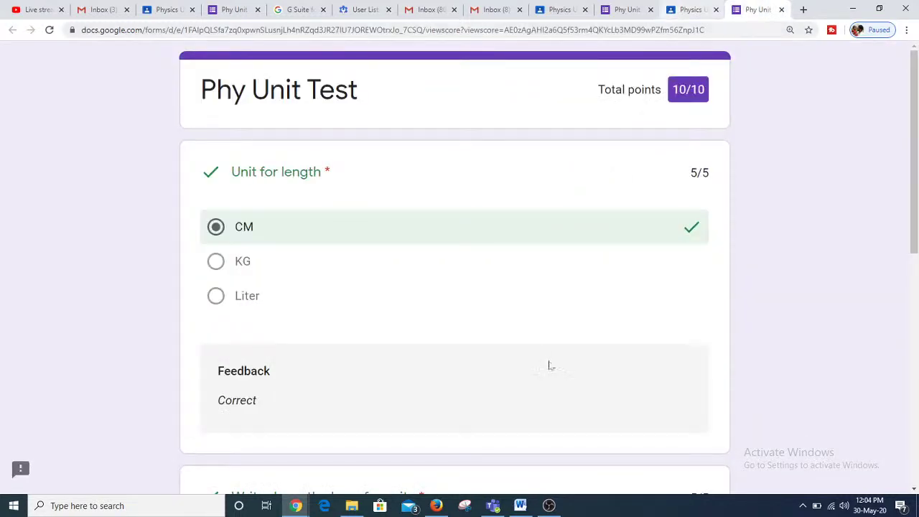
scroll(545, 309, down, 4)
click(686, 19)
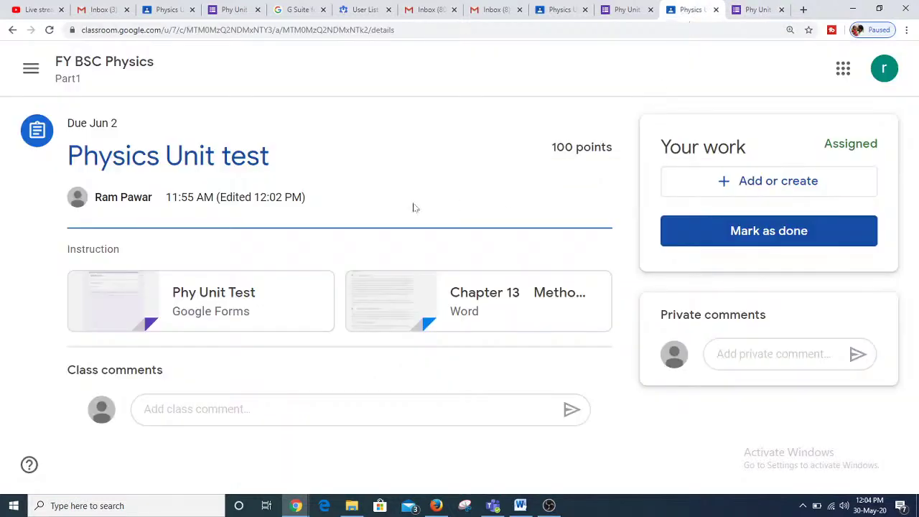
click(883, 68)
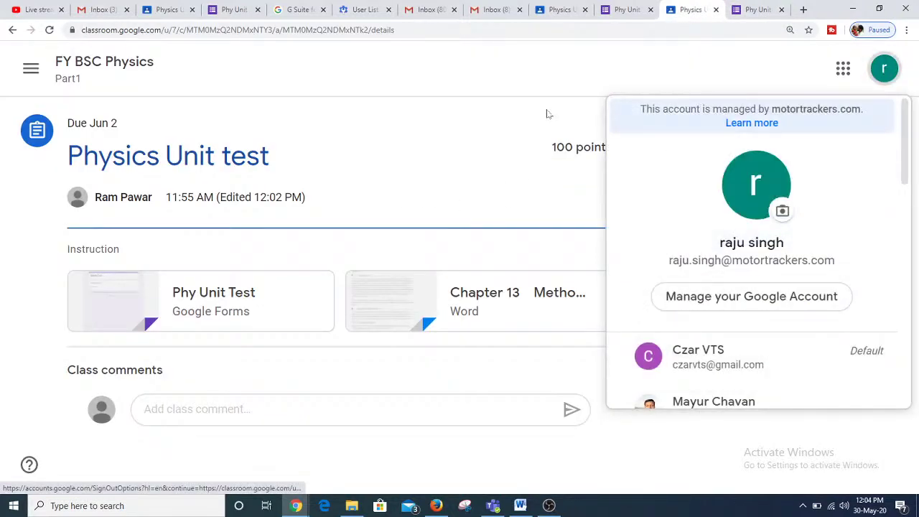
click(540, 84)
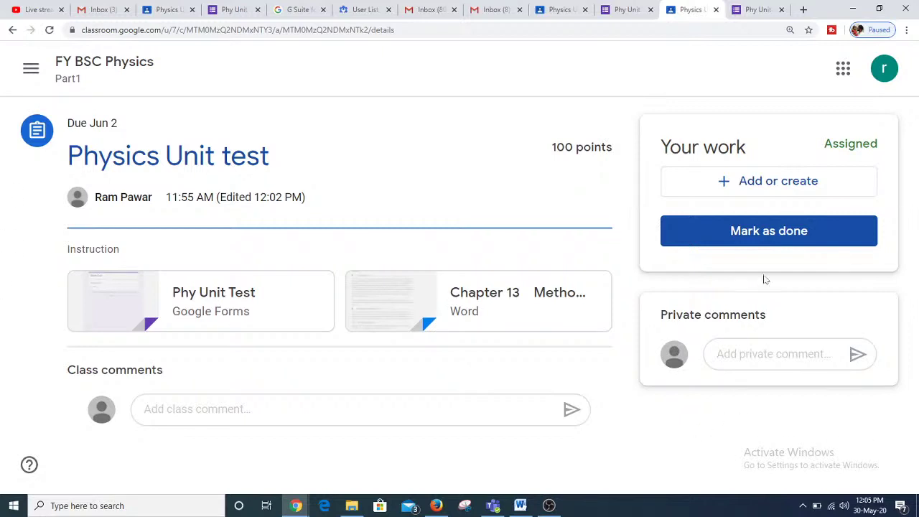
Mark the Physics Unit test as done and reopen the attached Phy Unit Test form
click(770, 232)
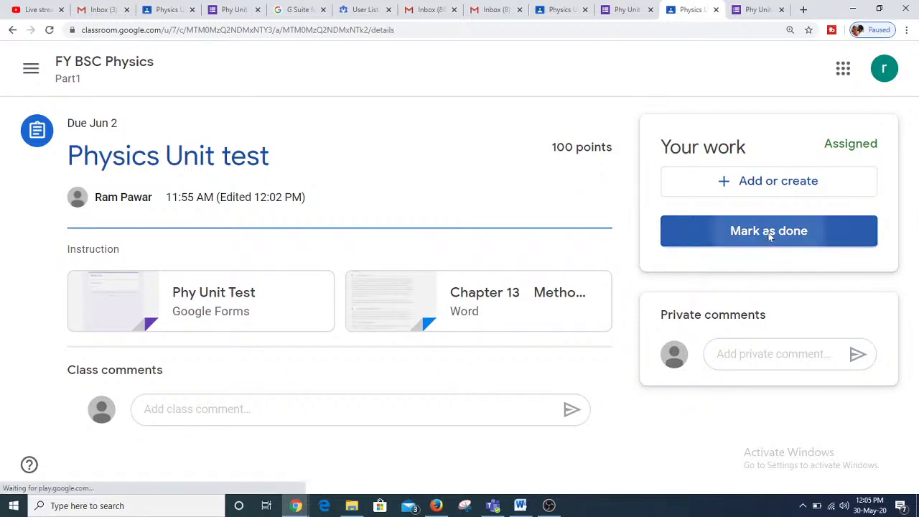
click(548, 323)
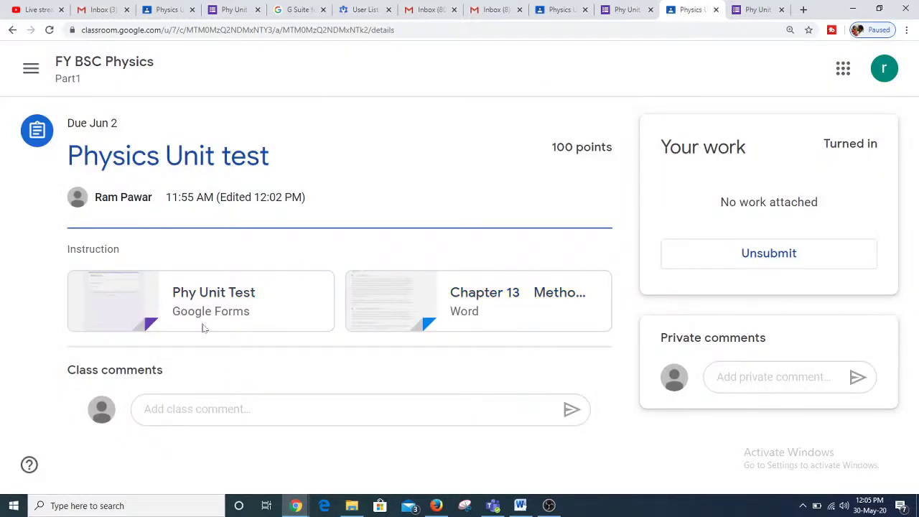
click(203, 326)
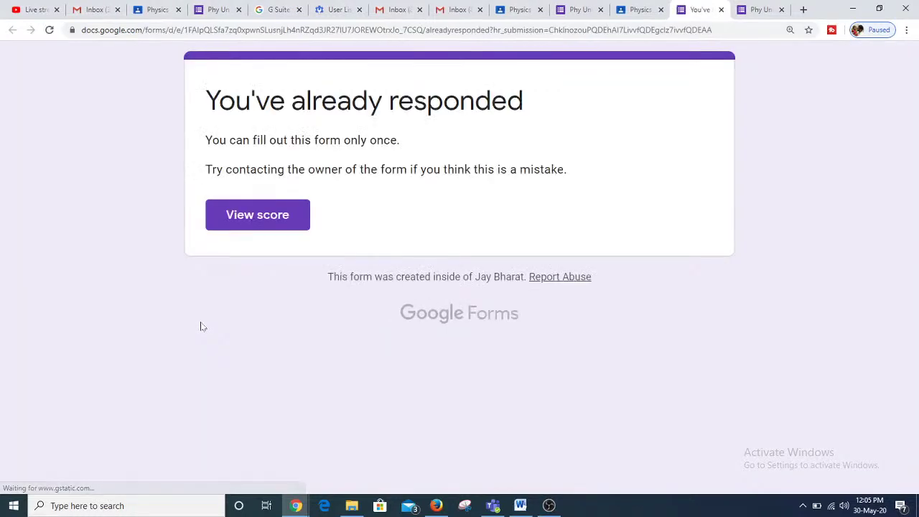
Review the submitted quiz's score of 10/10 and its answers
click(258, 217)
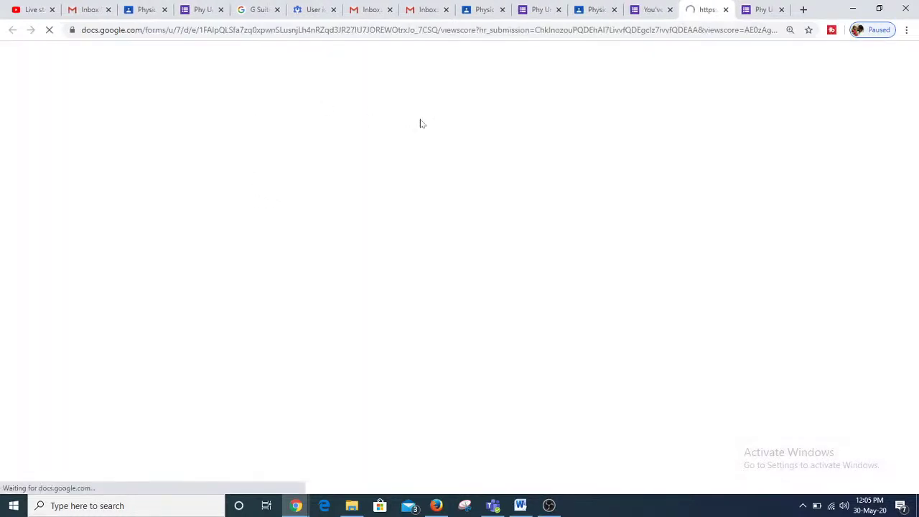
scroll(342, 240, down, 5)
scroll(184, 154, up, 4)
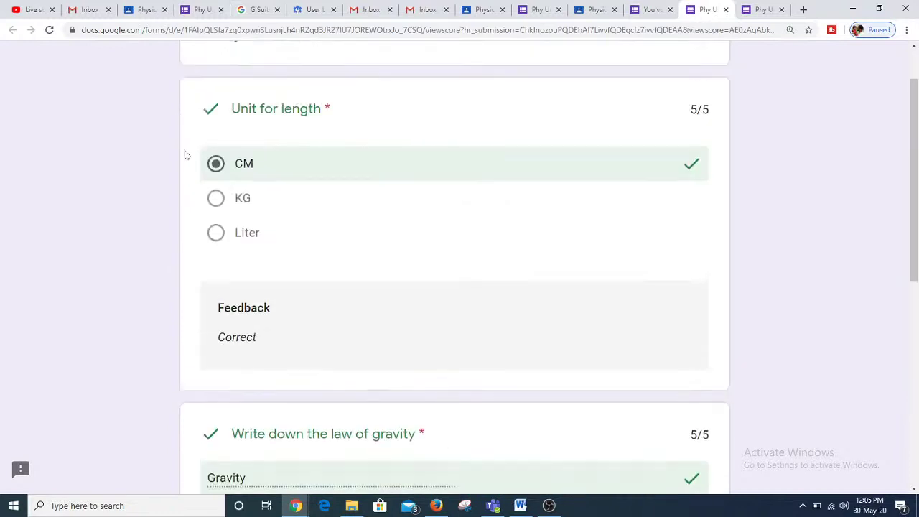
Close the form, score, assignment and confirmation tabs, leaving the Gmail inbox
click(669, 9)
click(670, 10)
click(669, 9)
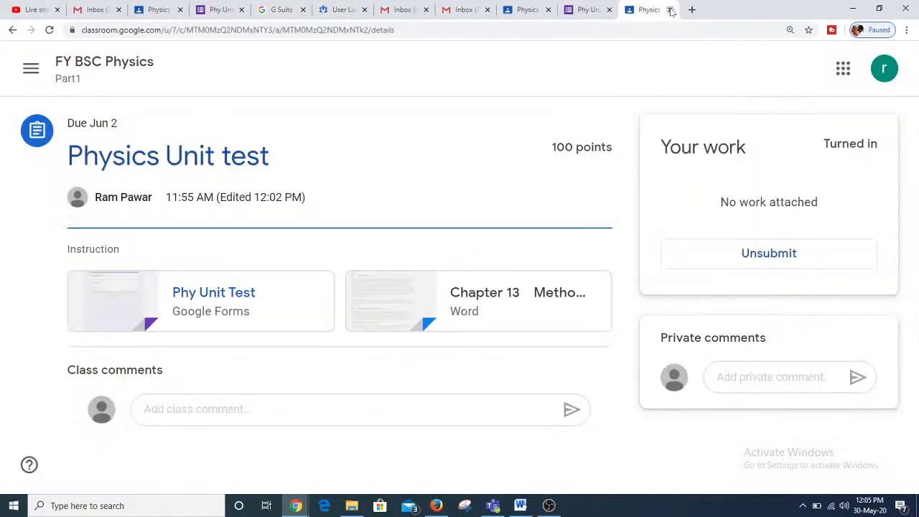
click(670, 9)
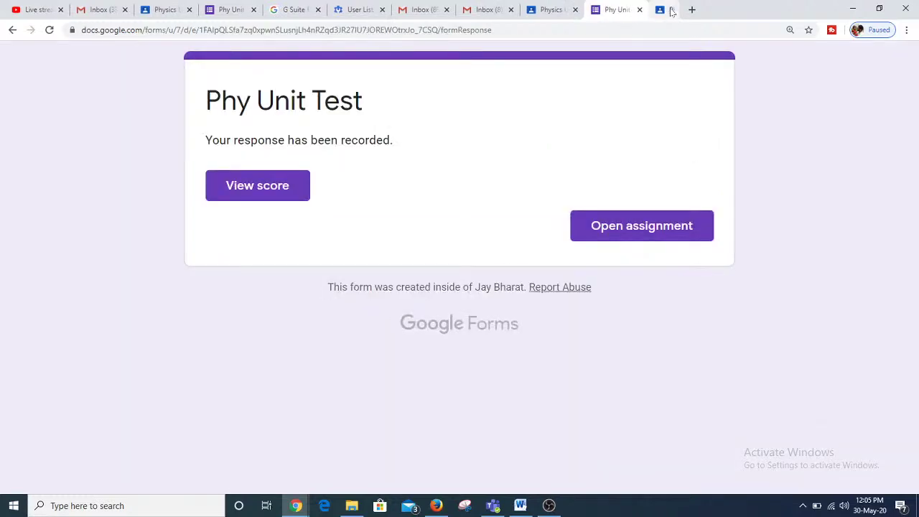
click(669, 9)
click(670, 10)
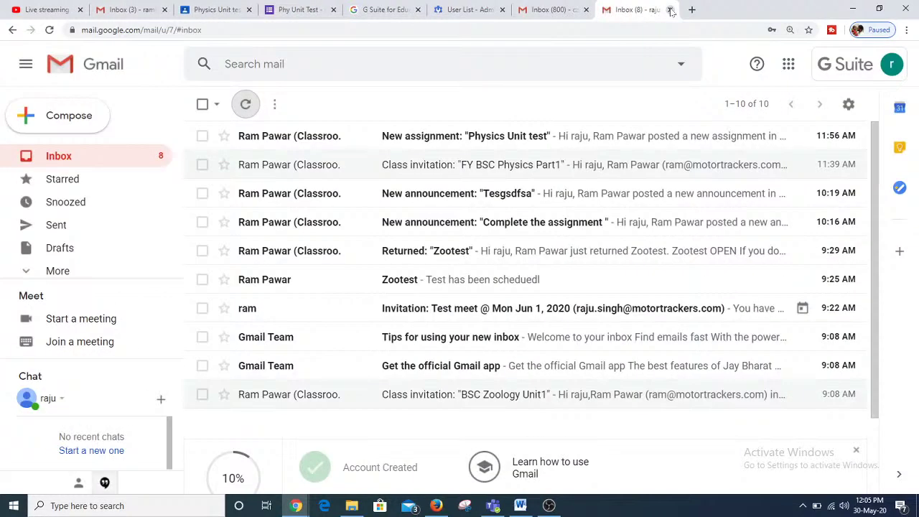
Read the 'New assignment: Physics Unit test' email, then close the extra Gmail and Admin console tabs
click(428, 140)
scroll(508, 407, down, 3)
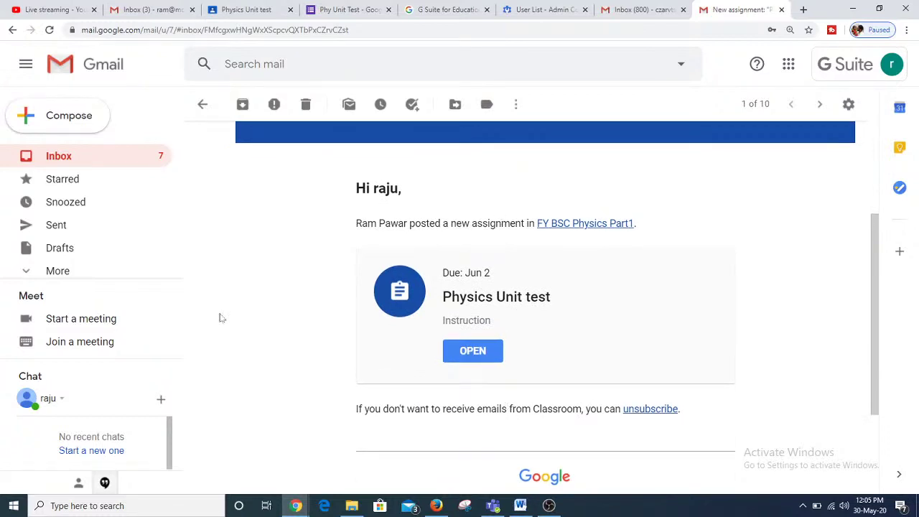
click(639, 9)
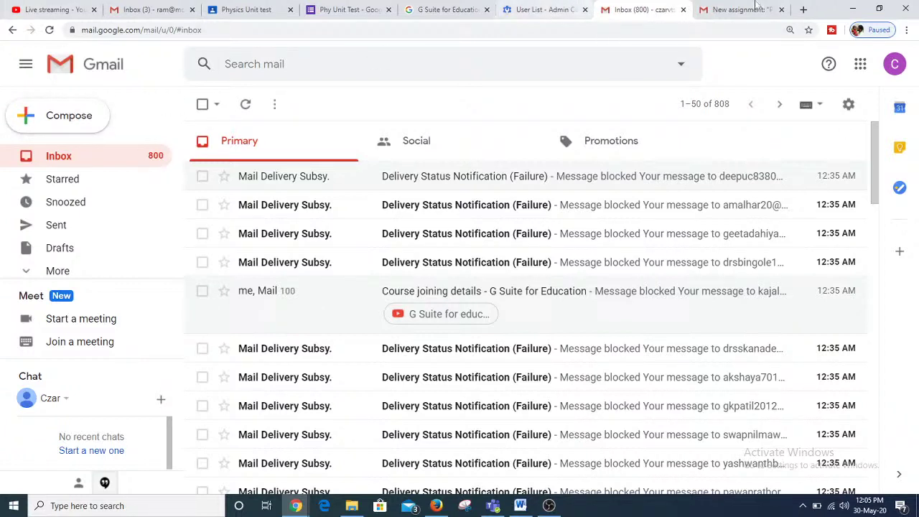
click(683, 9)
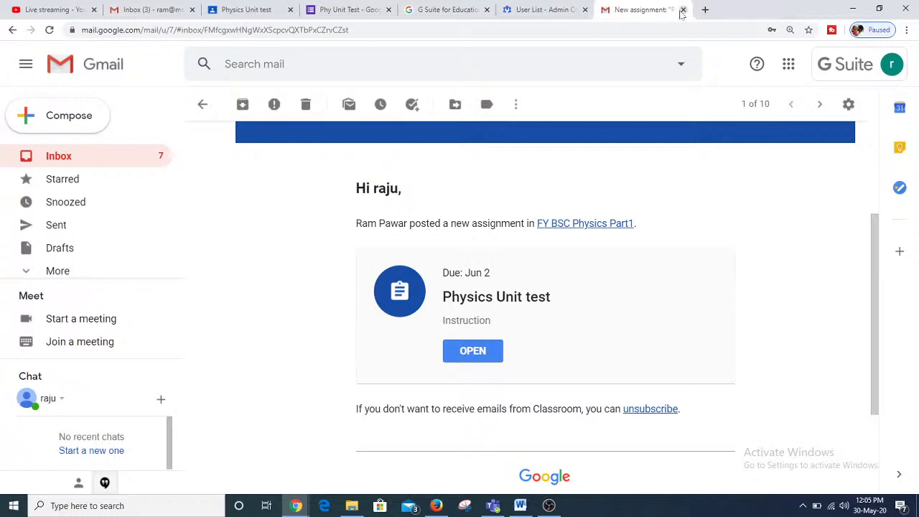
click(683, 9)
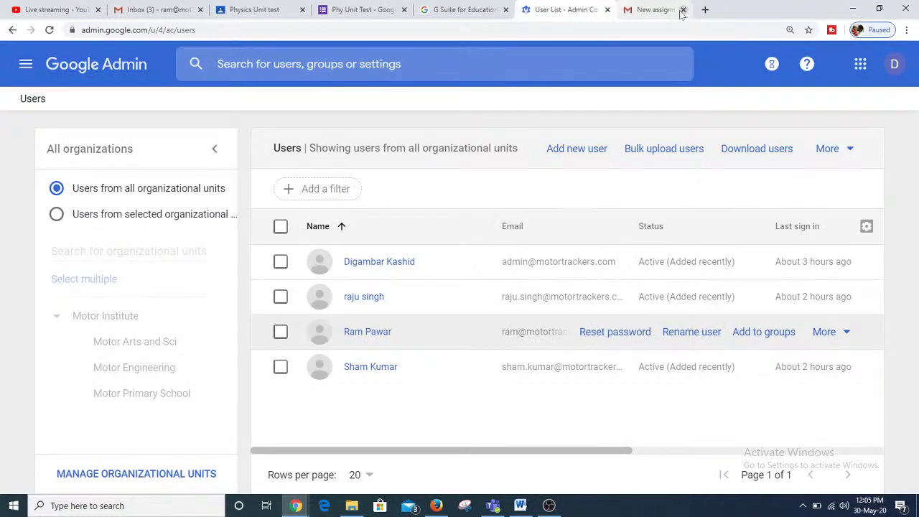
click(683, 9)
click(682, 9)
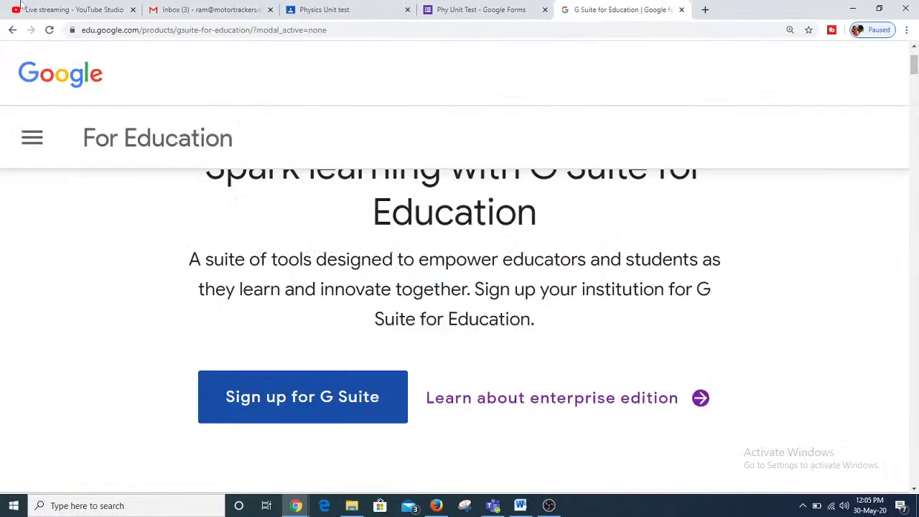
click(349, 8)
Close the editor unsaved, reload, and view Student work: 1 turned in, 1 assigned
scroll(310, 392, down, 1)
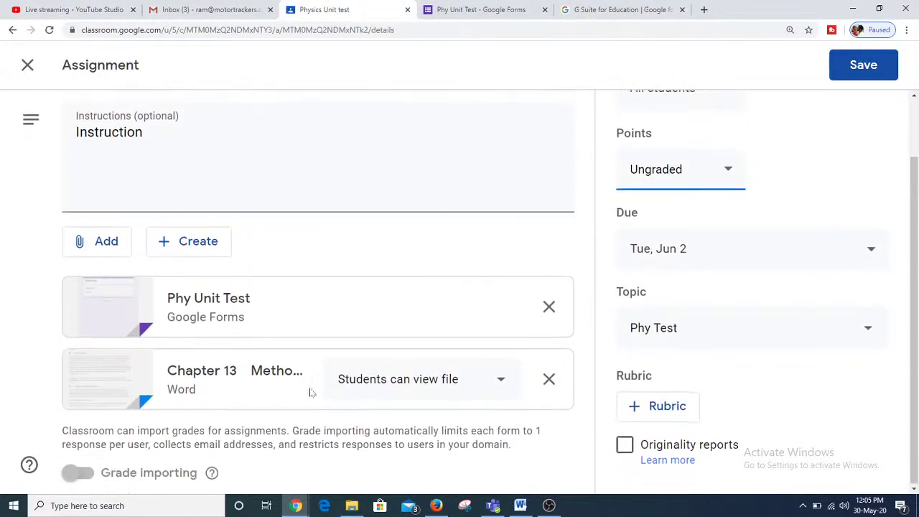
scroll(311, 392, up, 1)
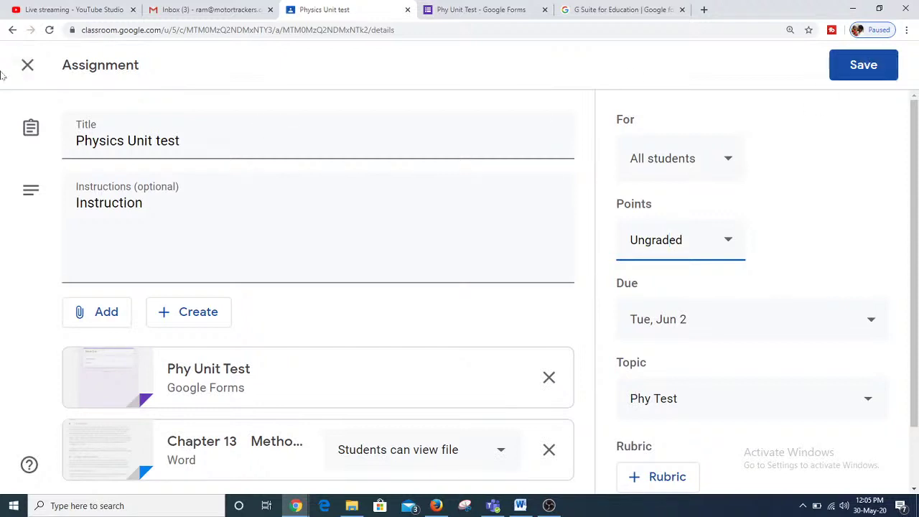
click(17, 66)
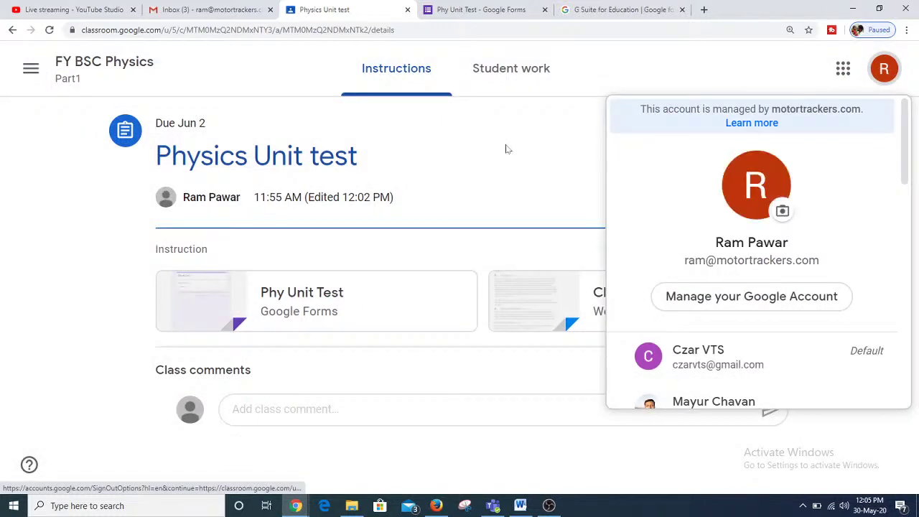
click(507, 148)
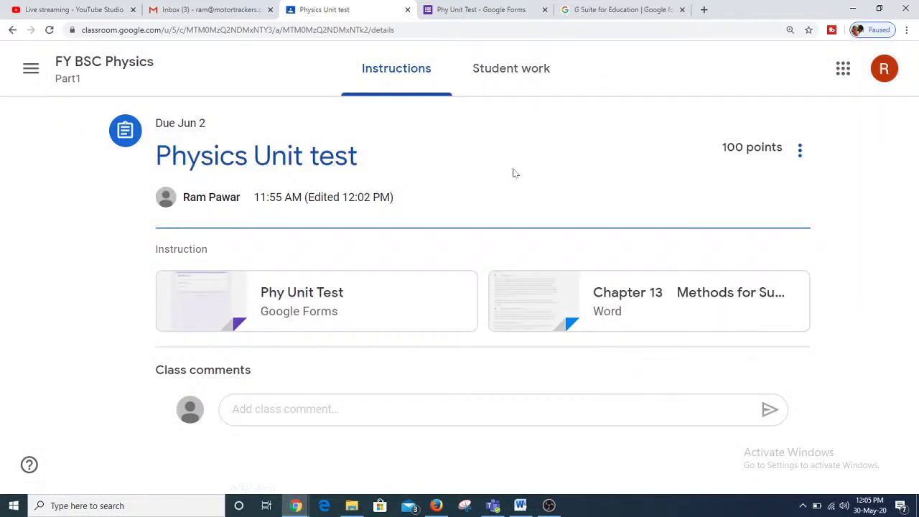
click(49, 29)
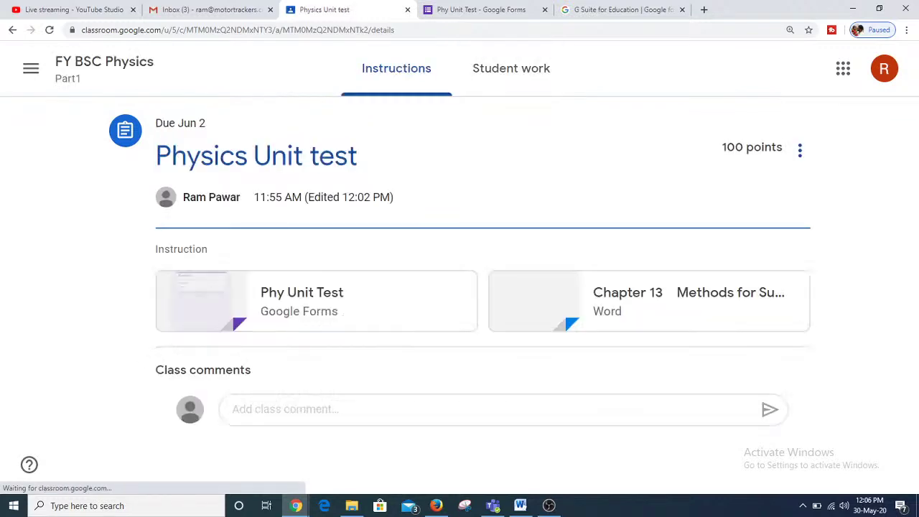
click(513, 71)
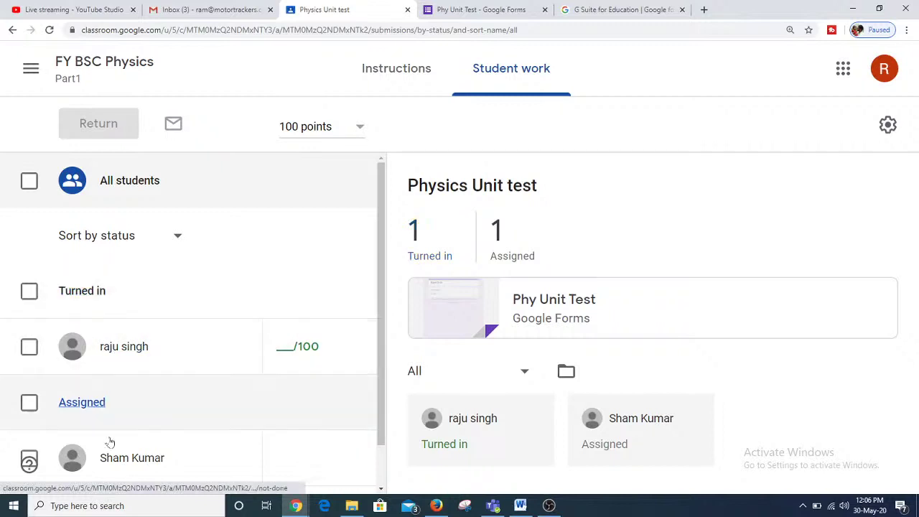
Enter a draft grade of 100 for the turned-in student
scroll(111, 349, down, 1)
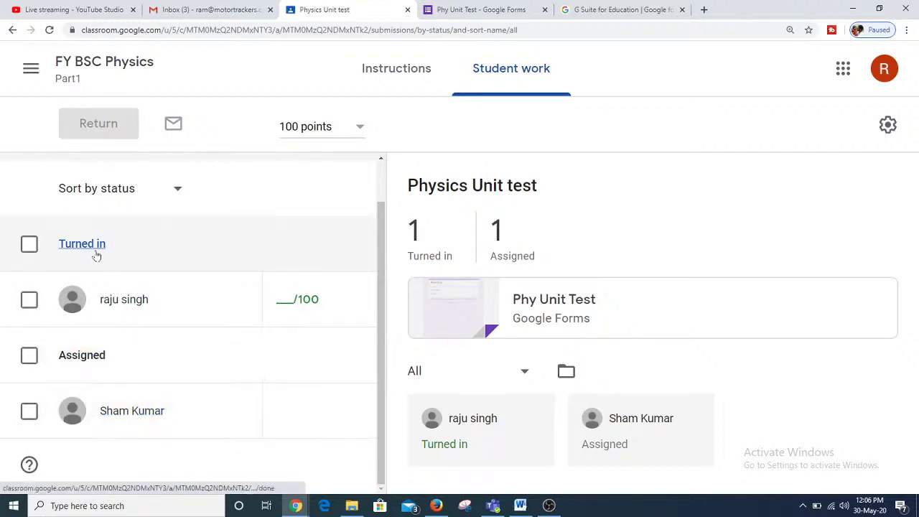
click(285, 304)
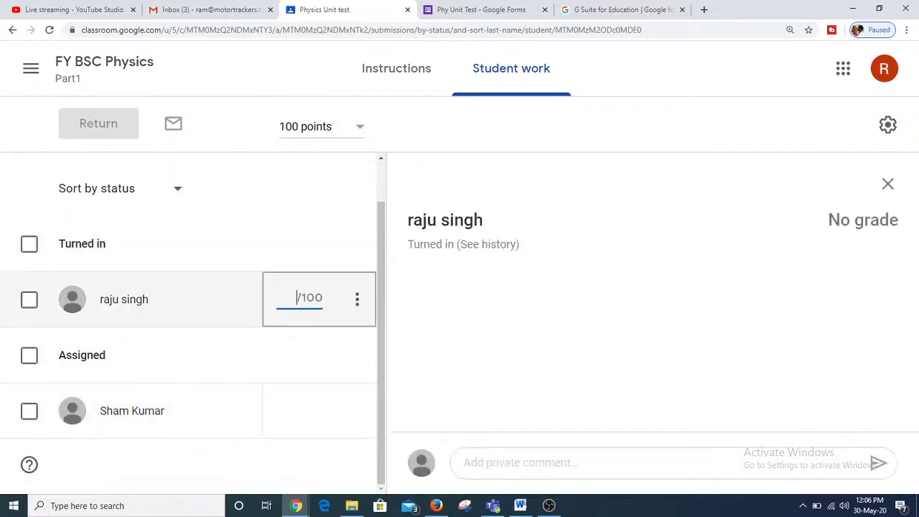
text(100)
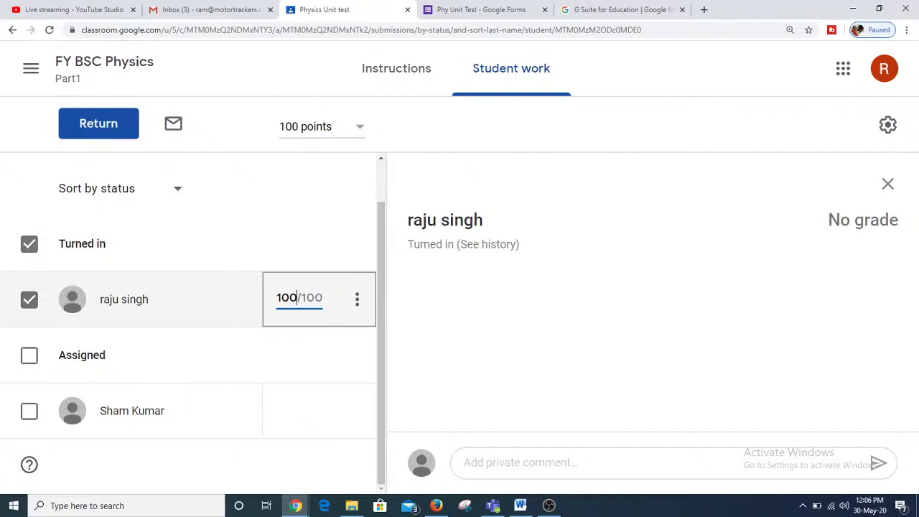
click(298, 182)
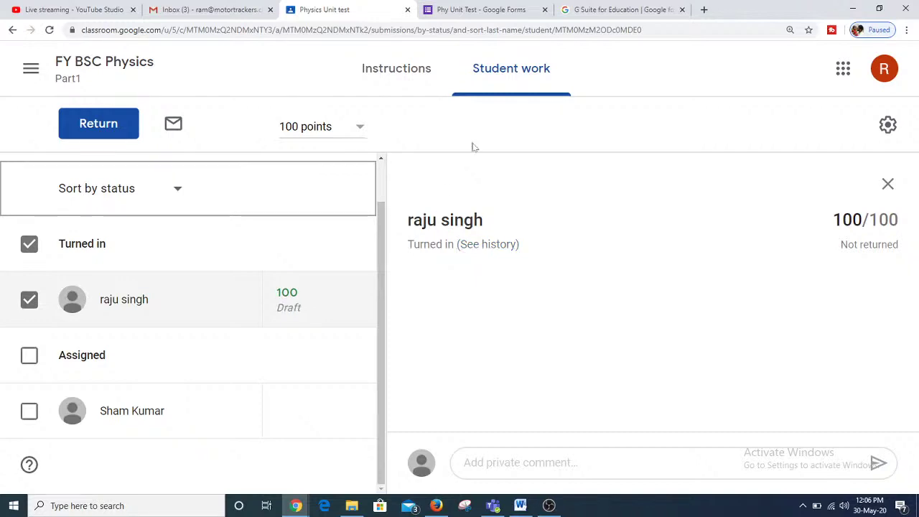
Keep the student list sorted by status
click(474, 12)
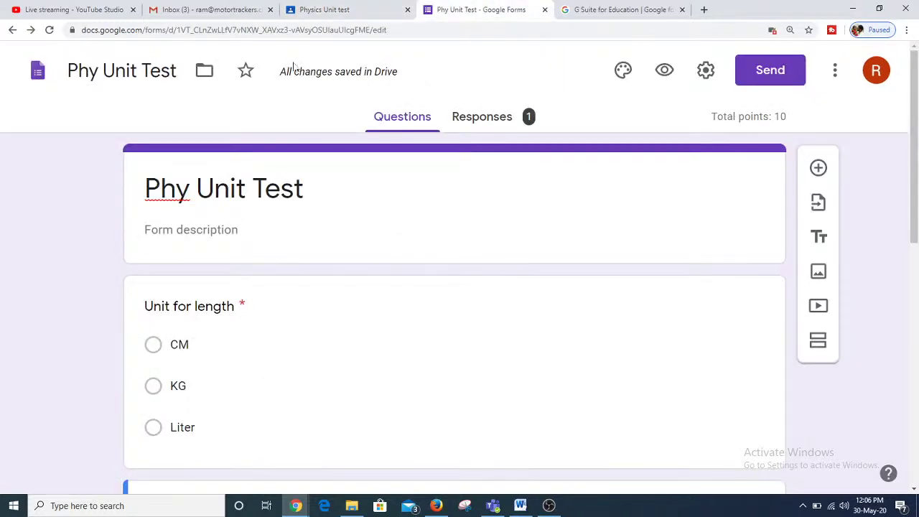
click(320, 9)
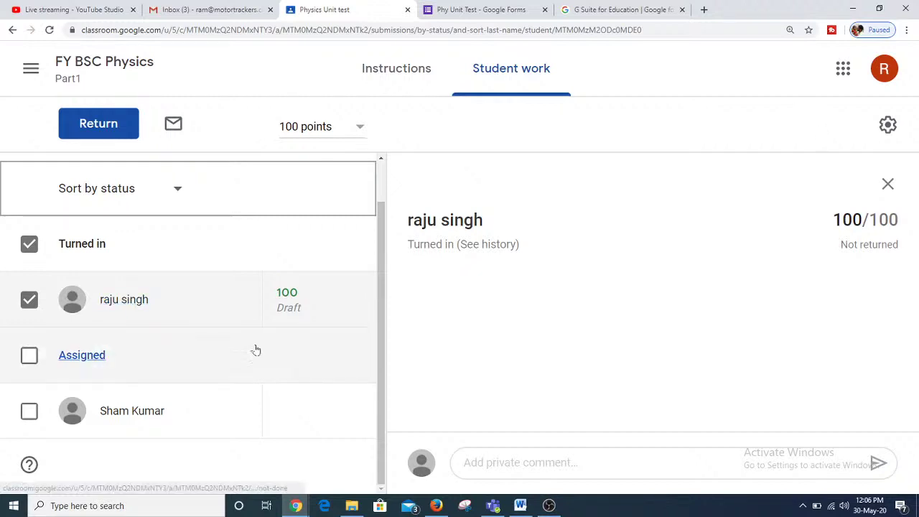
mouse_move(358, 311)
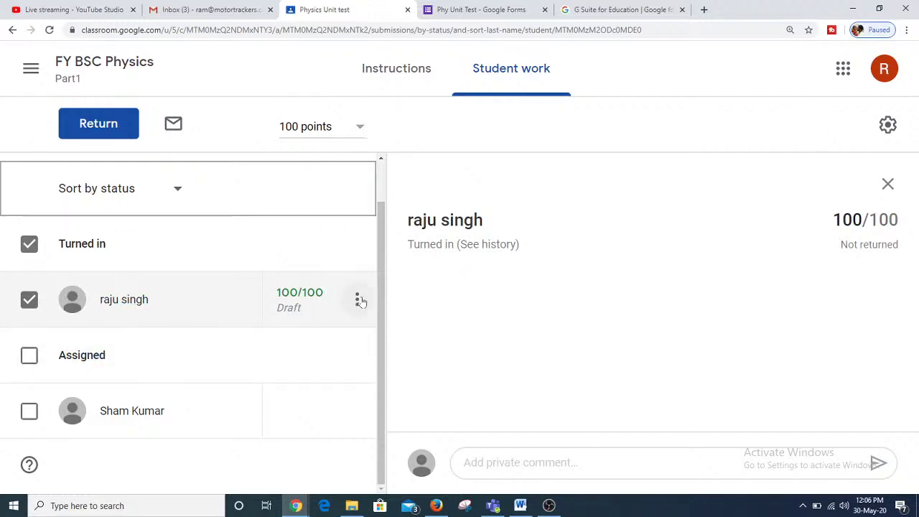
click(148, 191)
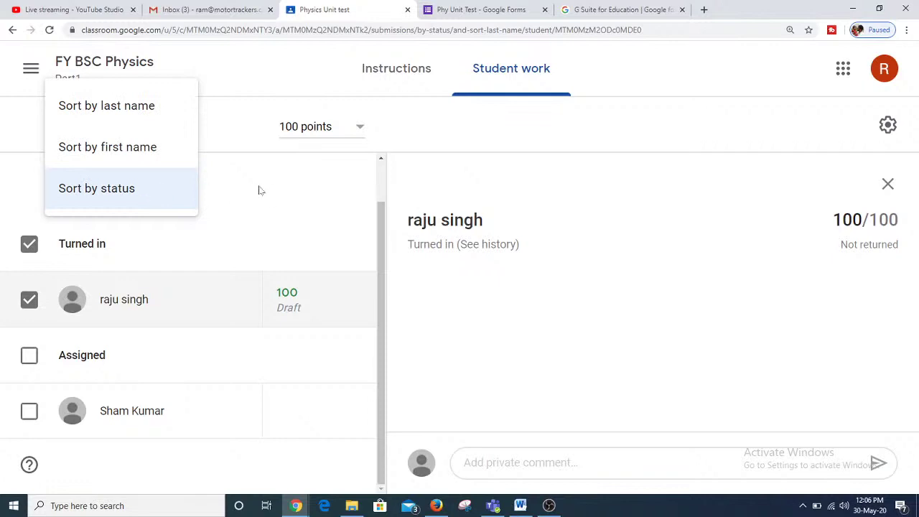
click(188, 200)
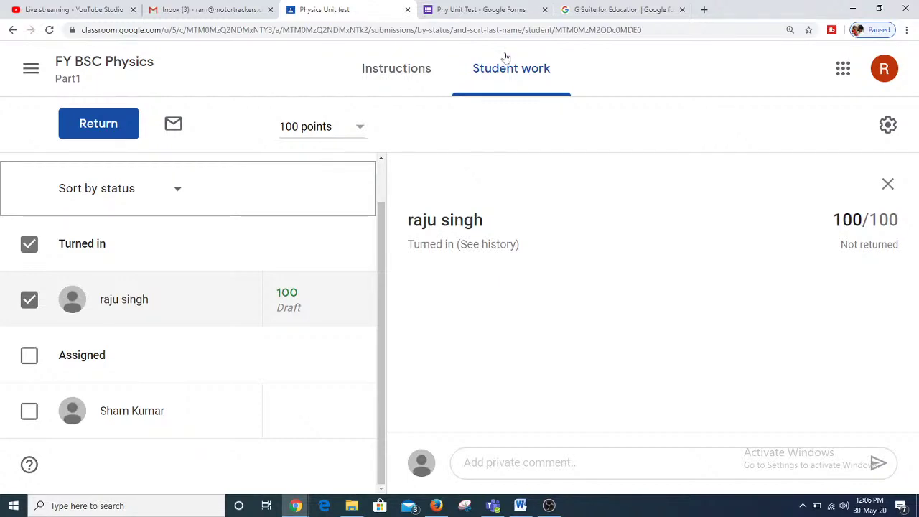
Review the Phy Unit Test responses summary (one response, average 10/10), then minimise Forms
click(500, 10)
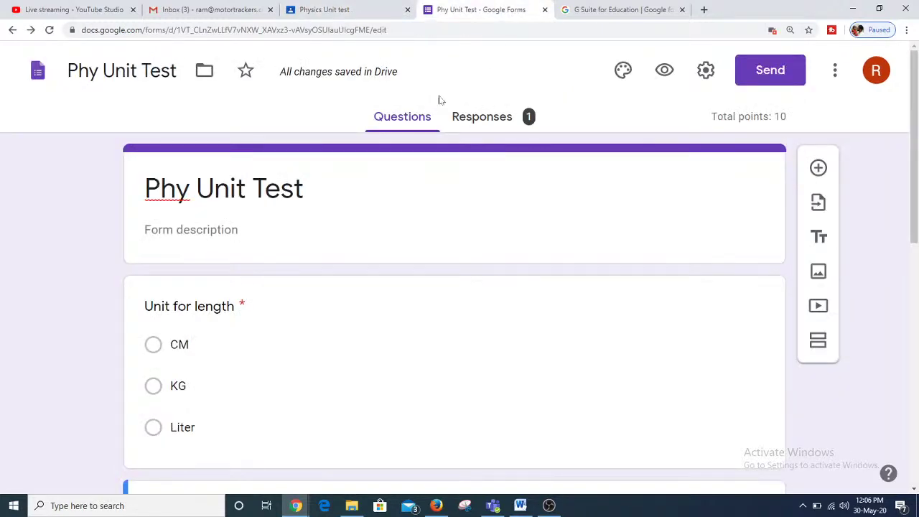
click(477, 115)
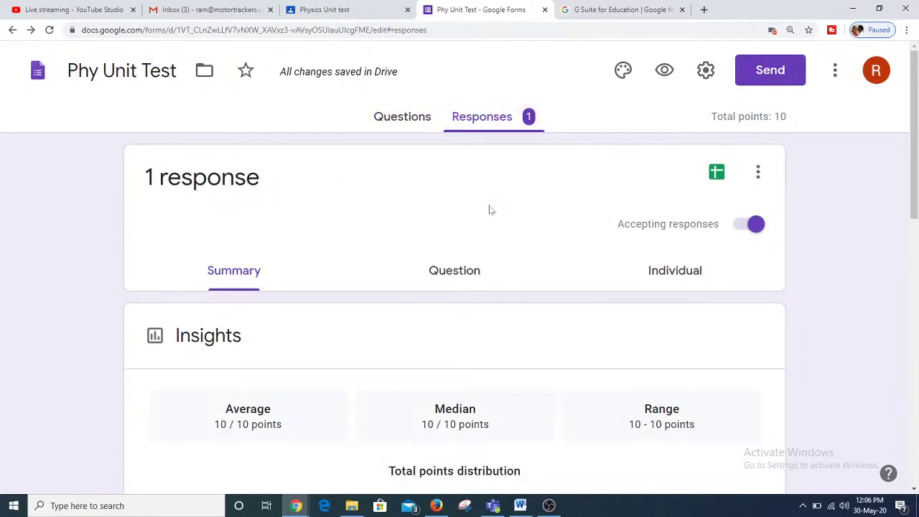
scroll(513, 340, down, 1)
scroll(514, 338, up, 1)
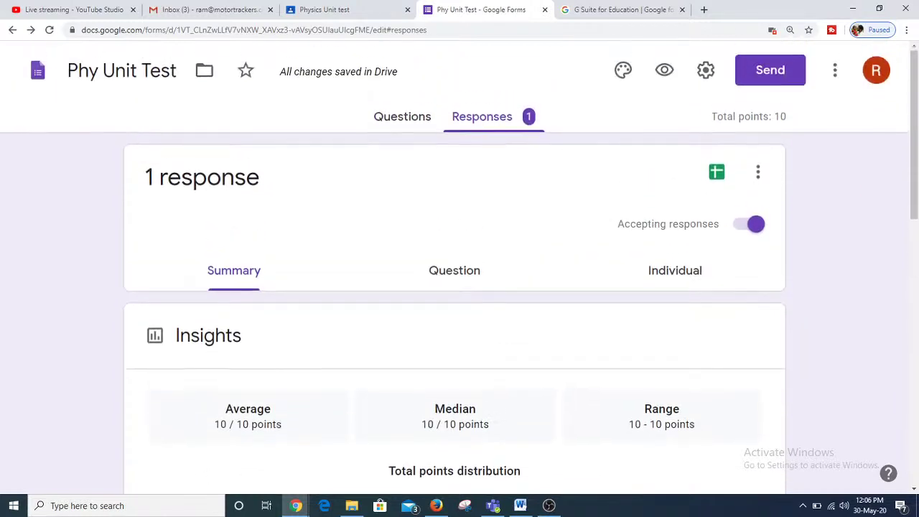
click(852, 9)
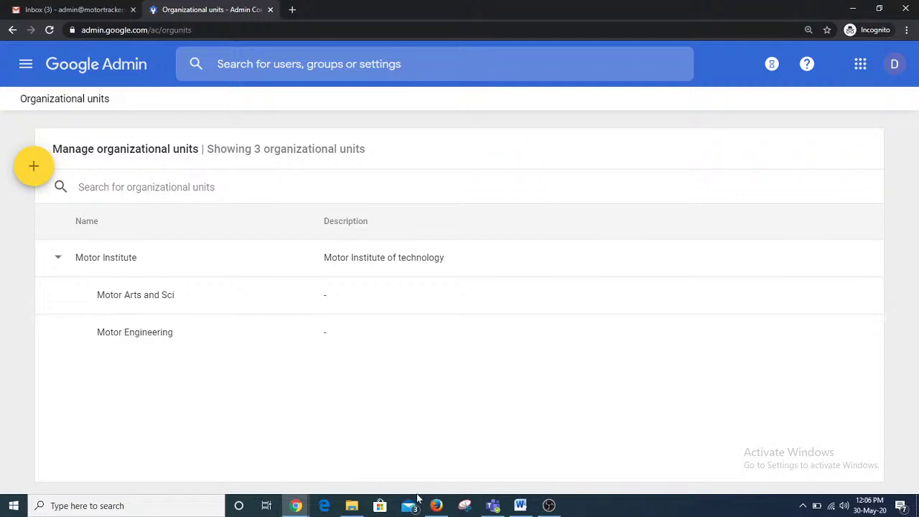
In the student's Gmail, open the Physics Unit test assignment email and follow it to Classroom
click(436, 505)
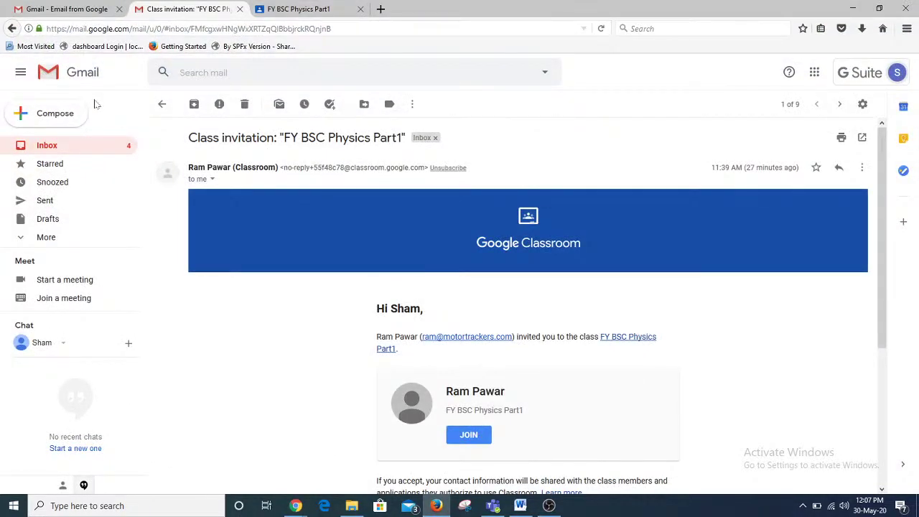
click(161, 104)
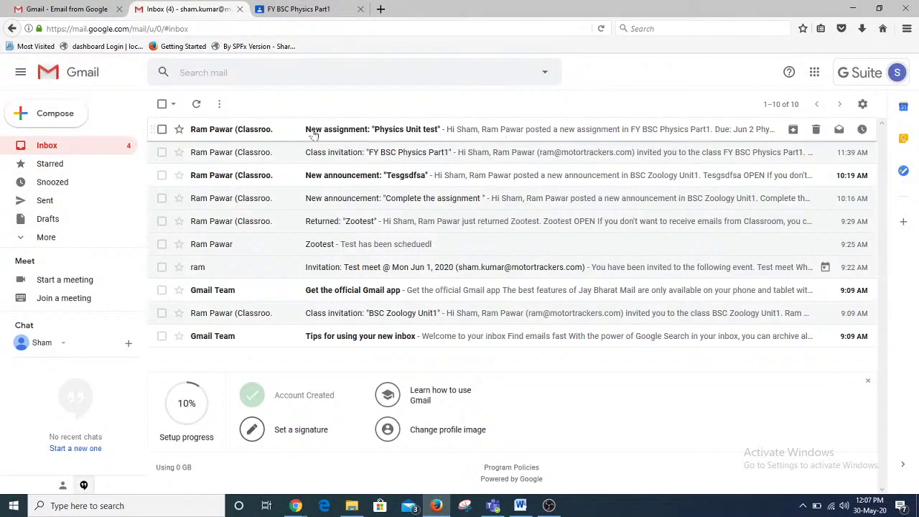
click(352, 124)
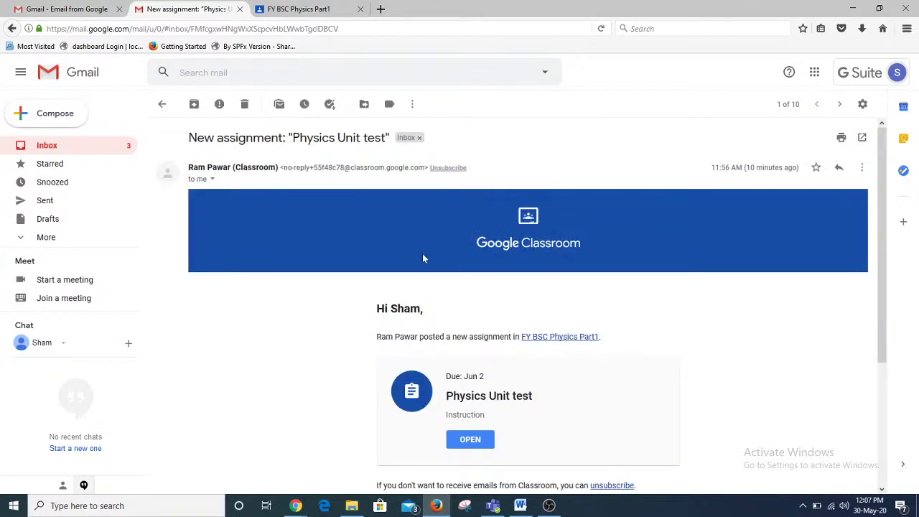
scroll(423, 258, down, 2)
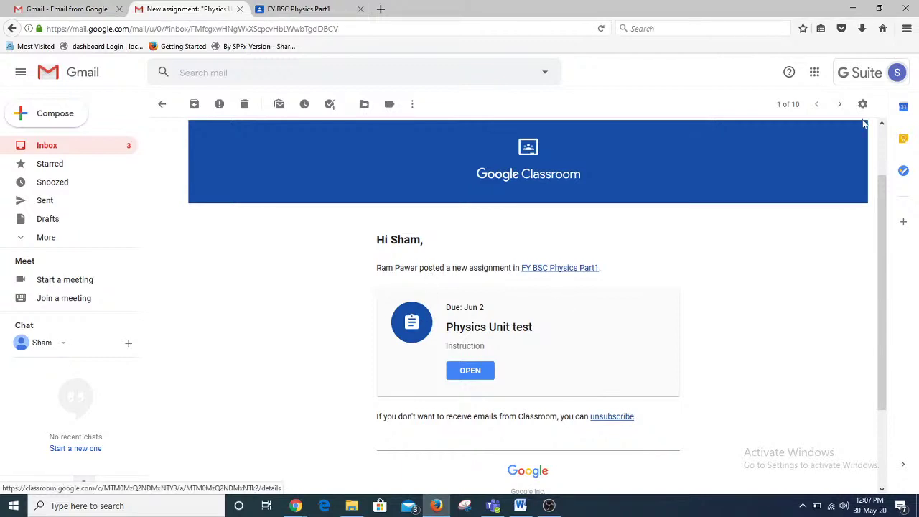
click(471, 371)
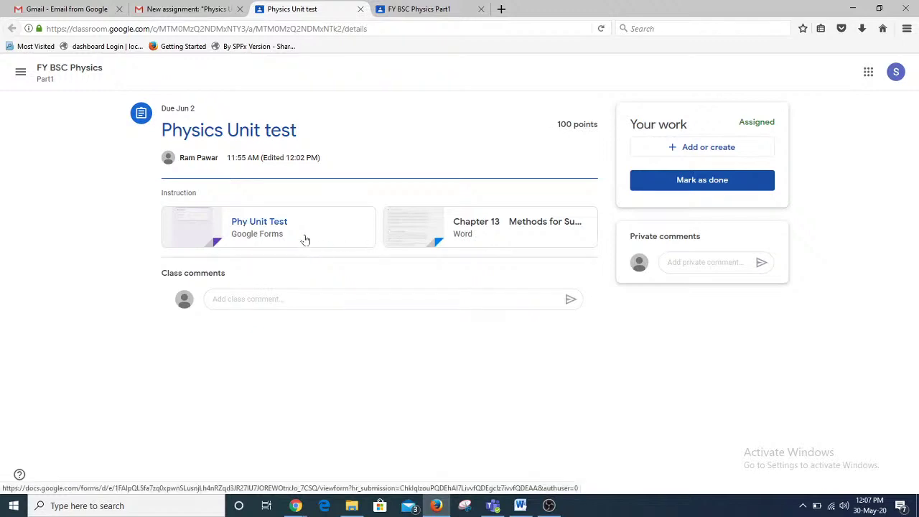
Answer 'Hi' for the gravity question, choose KG for Unit for length, and submit
click(216, 299)
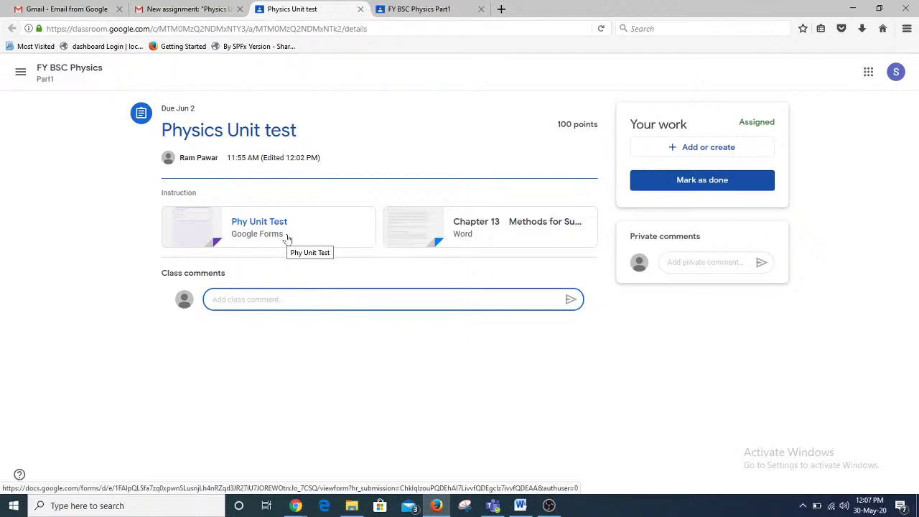
click(287, 238)
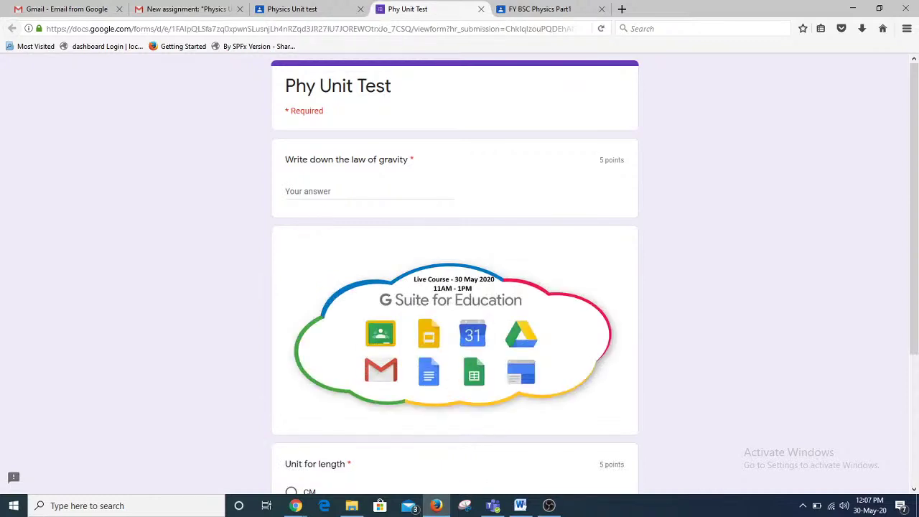
click(358, 193)
scroll(476, 225, down, 5)
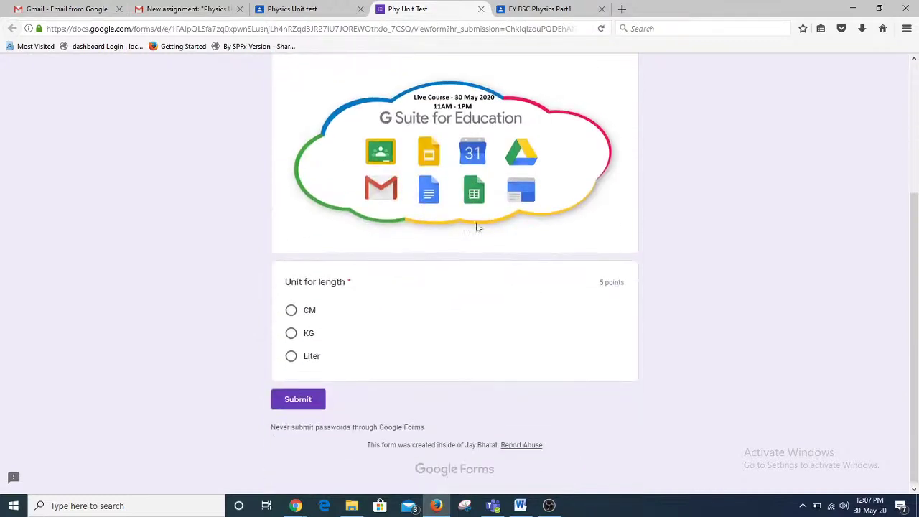
scroll(410, 152, up, 5)
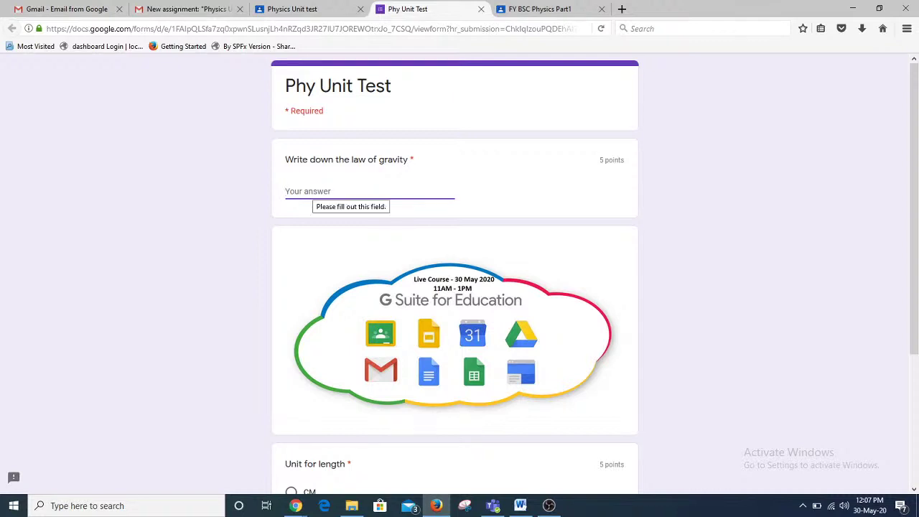
text(Hi)
scroll(438, 301, down, 3)
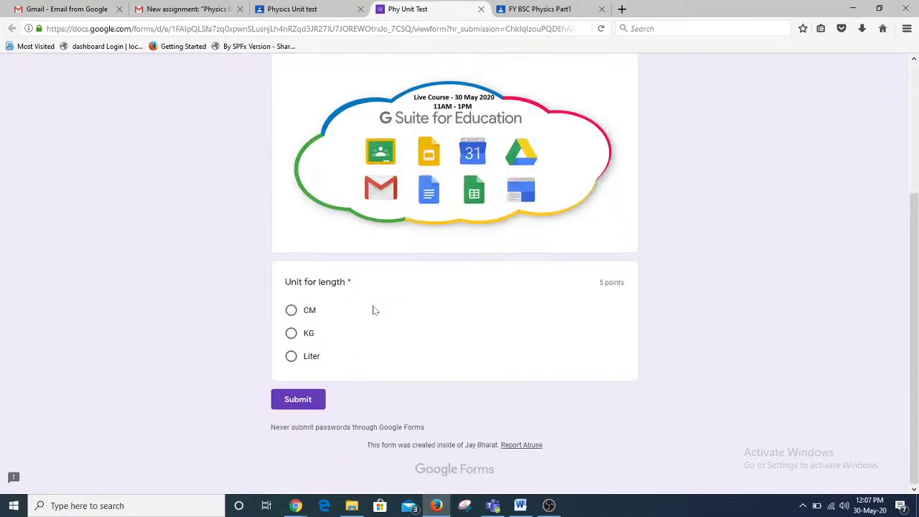
click(291, 333)
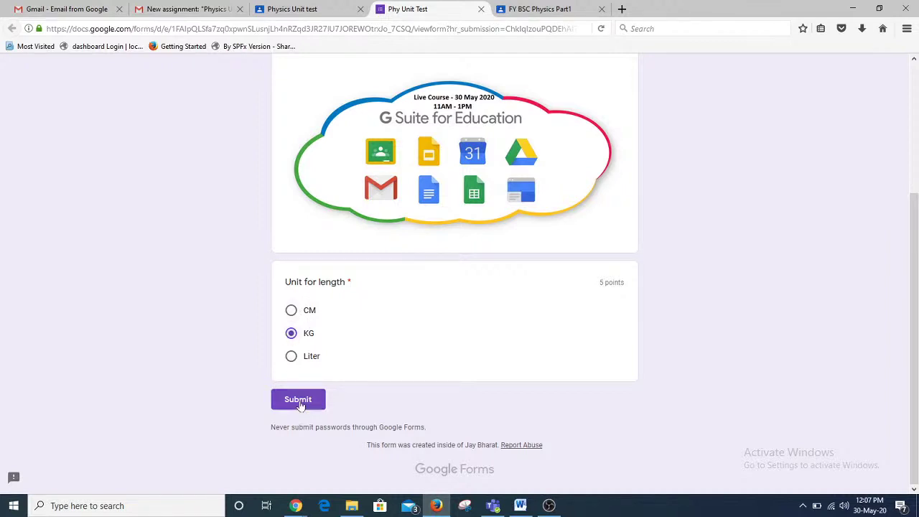
click(298, 401)
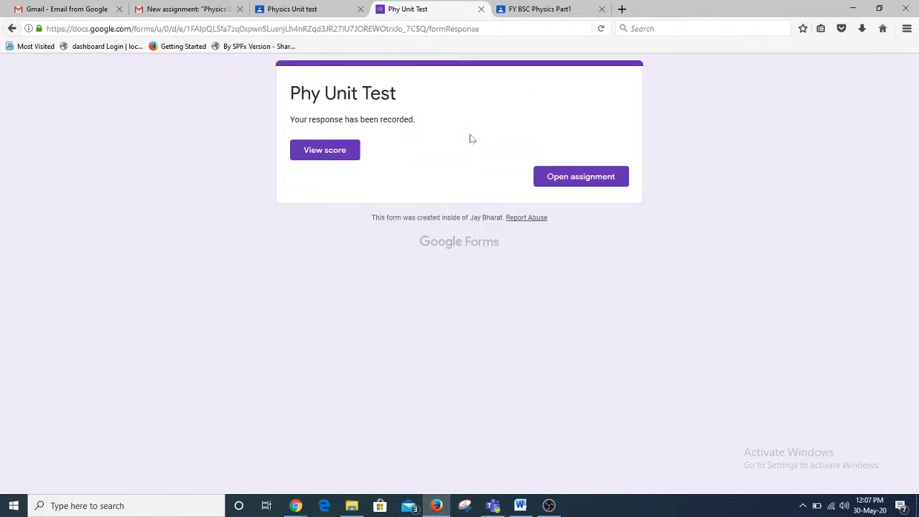
click(335, 150)
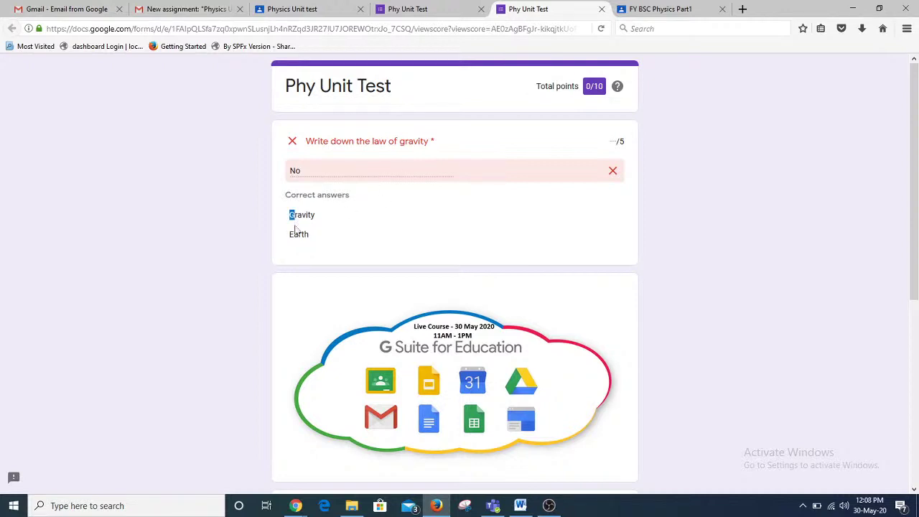
scroll(295, 228, down, 5)
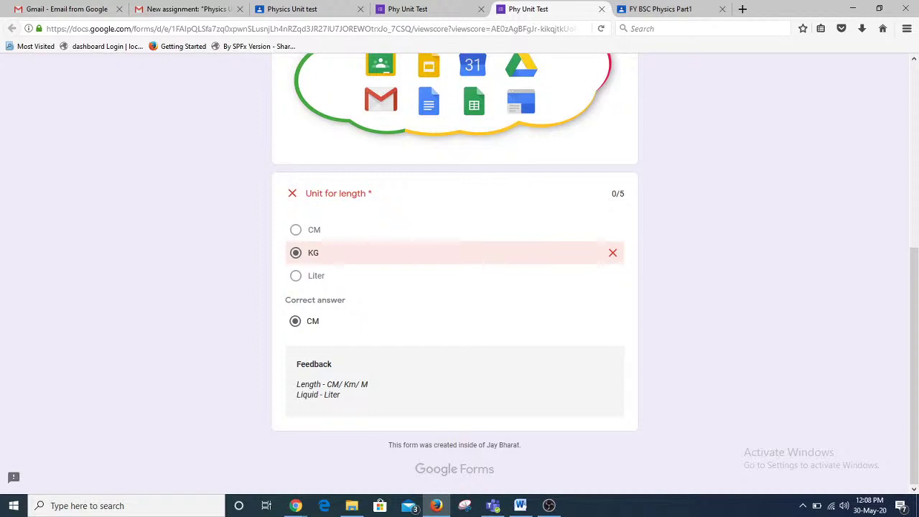
scroll(442, 297, up, 5)
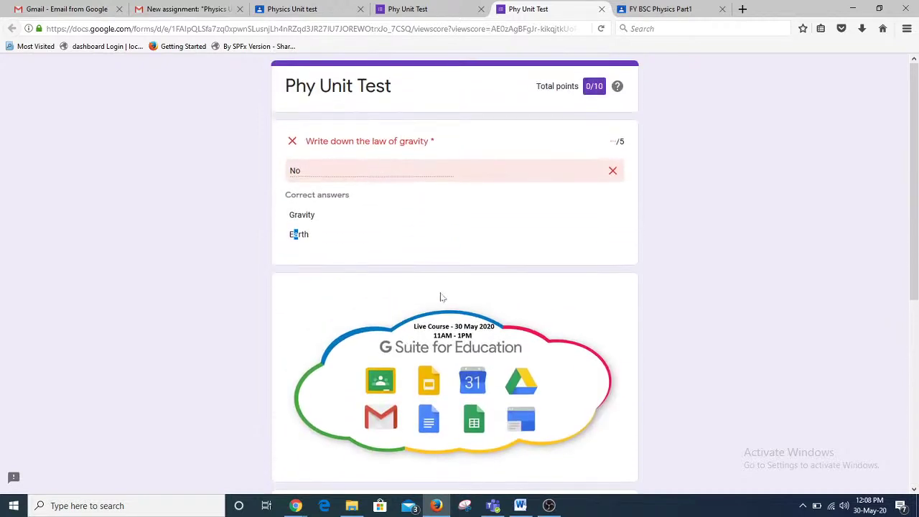
click(602, 9)
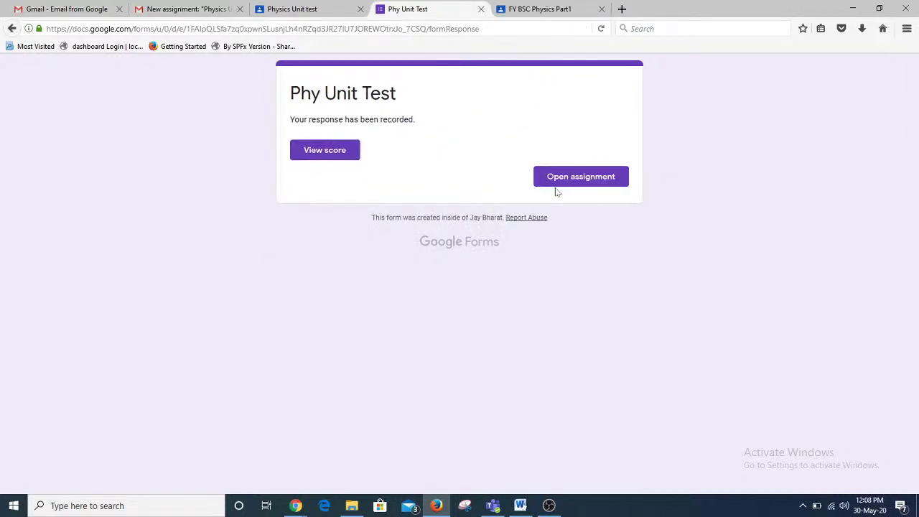
Mark the Physics Unit test as done and confirm turning it in
click(292, 9)
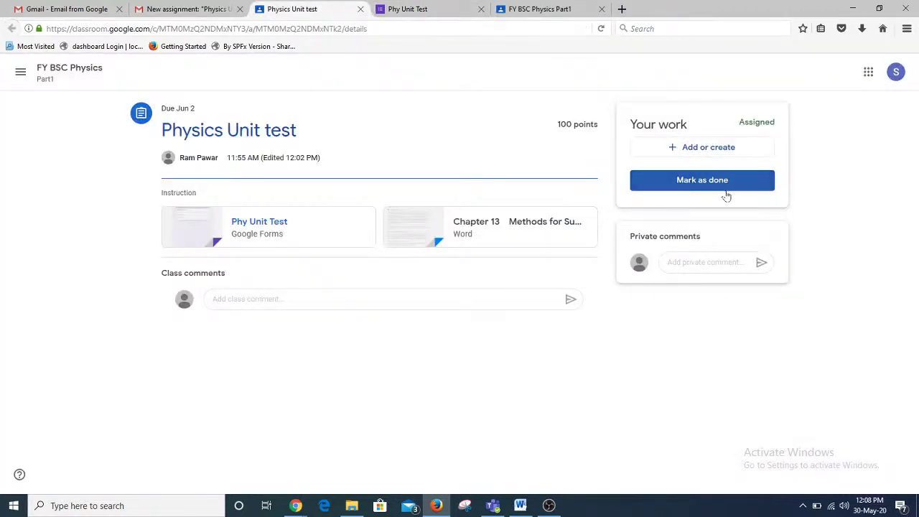
click(721, 185)
click(511, 311)
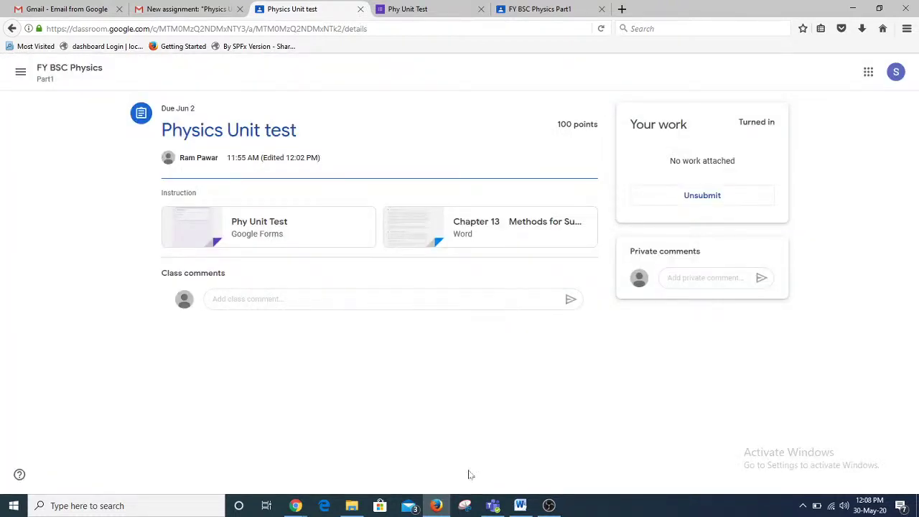
mouse_move(295, 505)
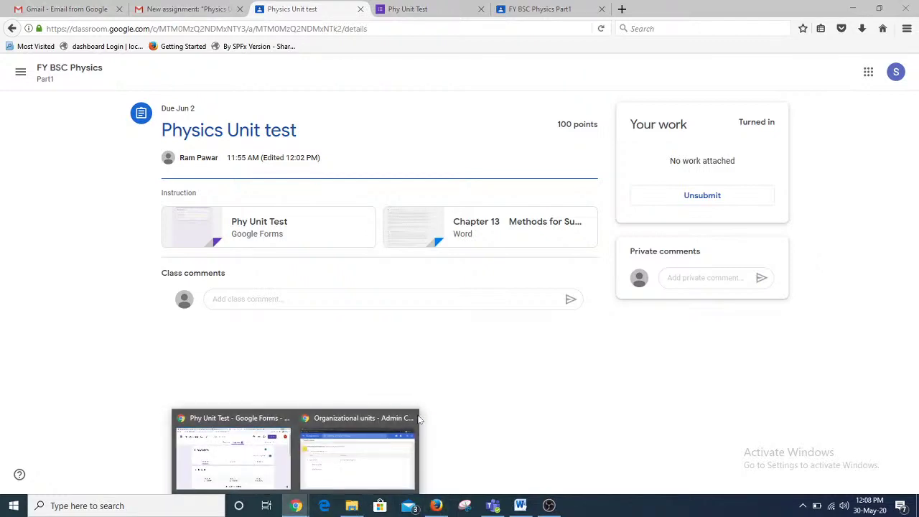
Return to the form's responses and show them question by question, at 'Unit for length'
click(233, 456)
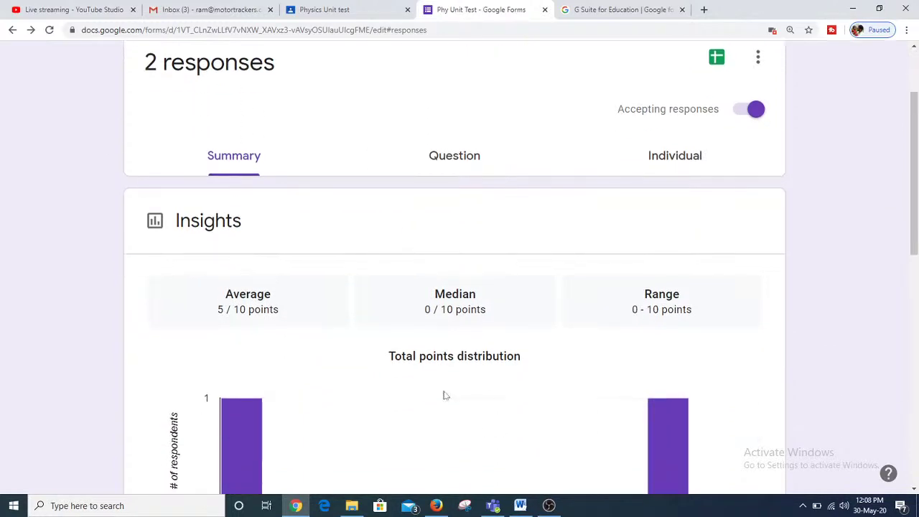
scroll(441, 388, up, 2)
scroll(467, 271, down, 5)
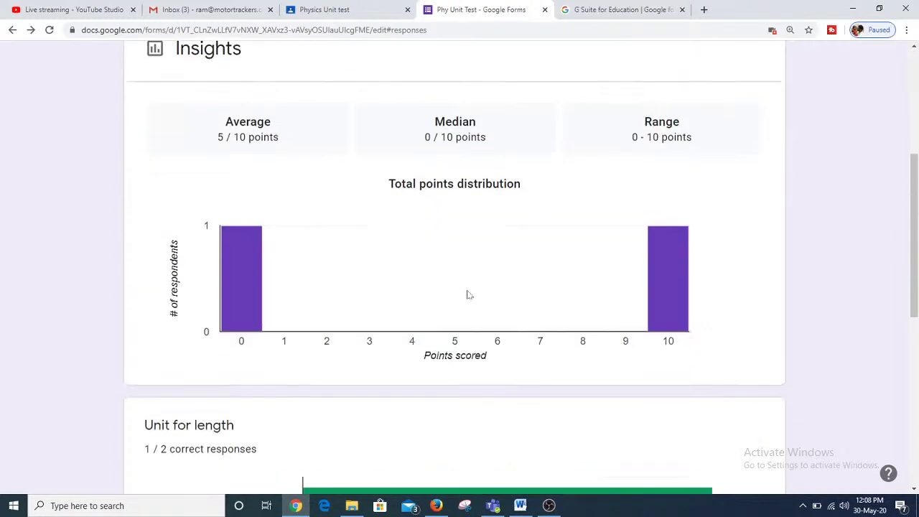
scroll(466, 287, up, 3)
click(452, 98)
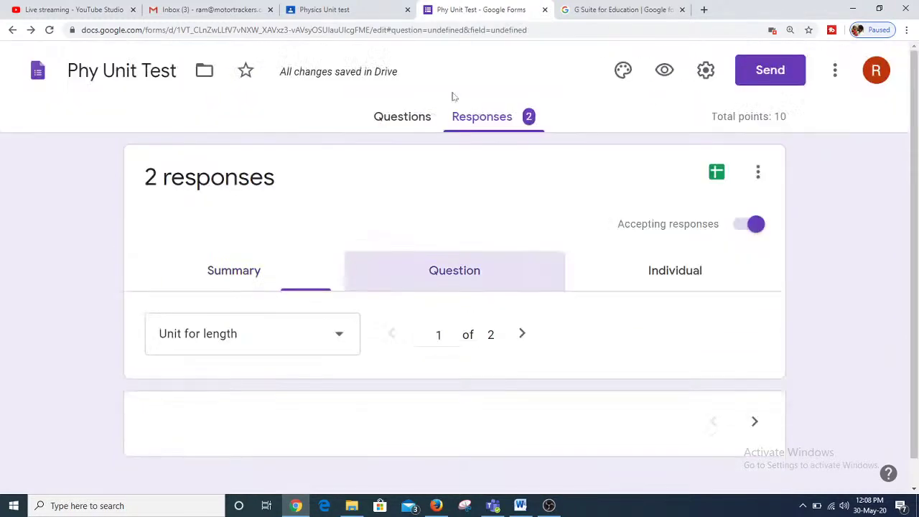
scroll(492, 252, down, 2)
scroll(495, 271, down, 5)
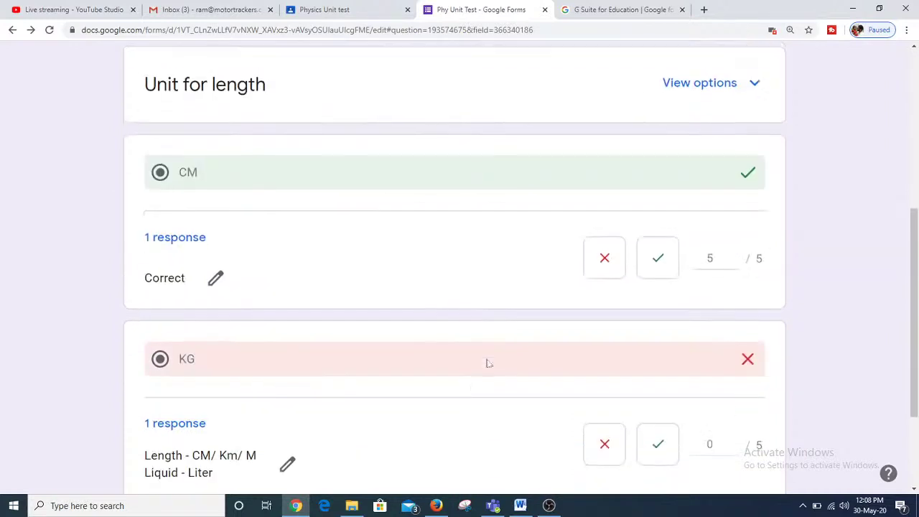
scroll(455, 380, up, 3)
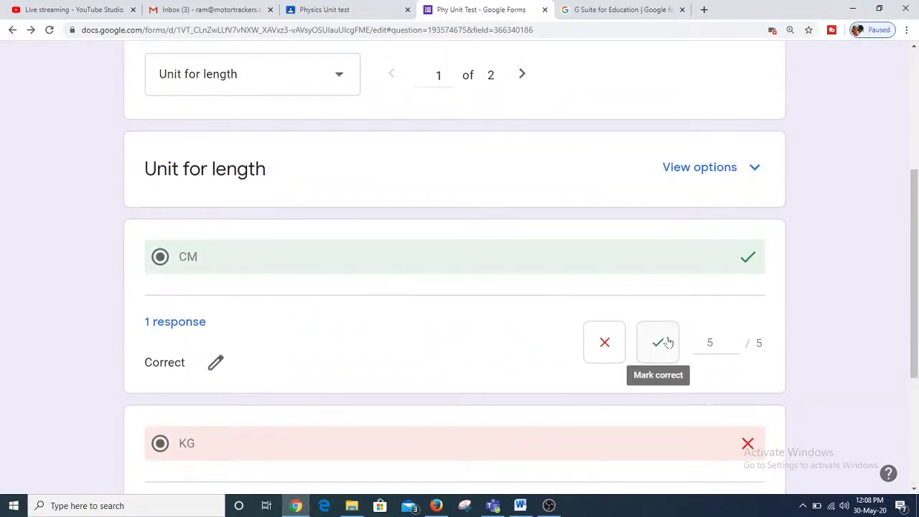
Mark the CM answer correct and save, leaving CM at 5/5 and KG at 0/5
click(668, 342)
scroll(667, 341, down, 1)
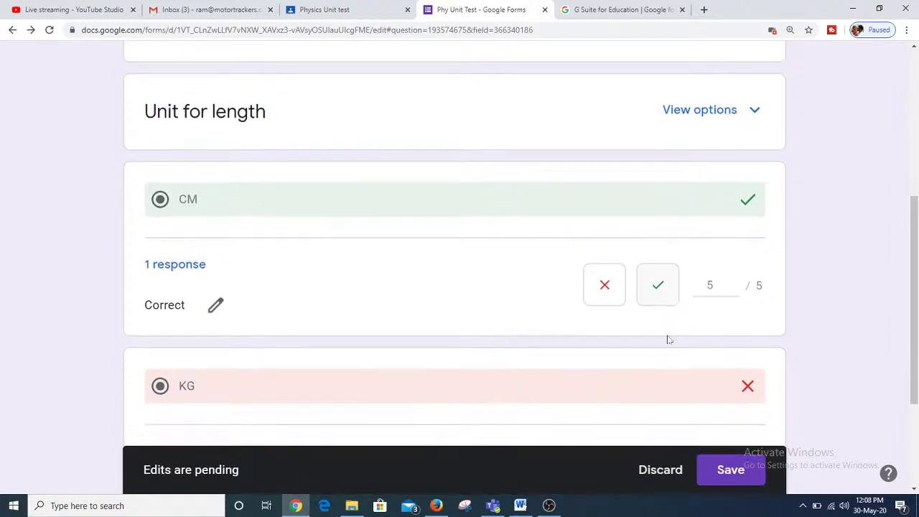
scroll(772, 489, down, 3)
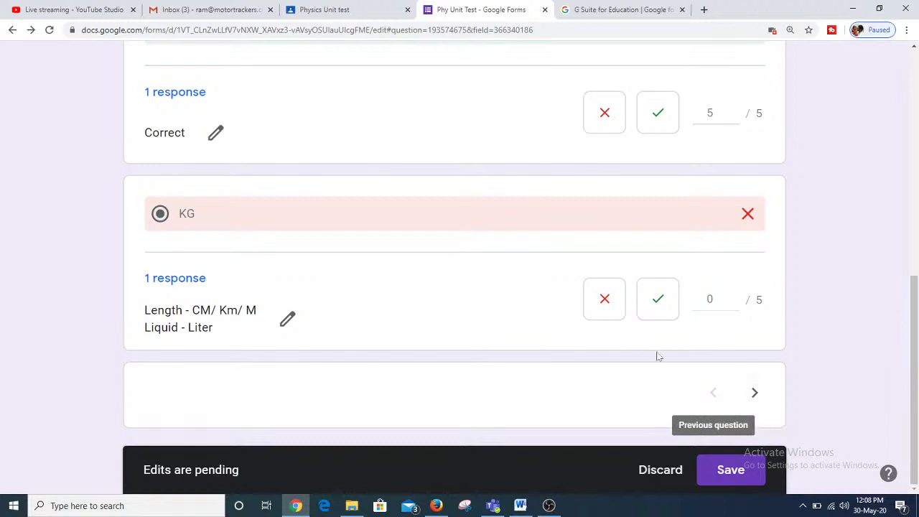
click(731, 469)
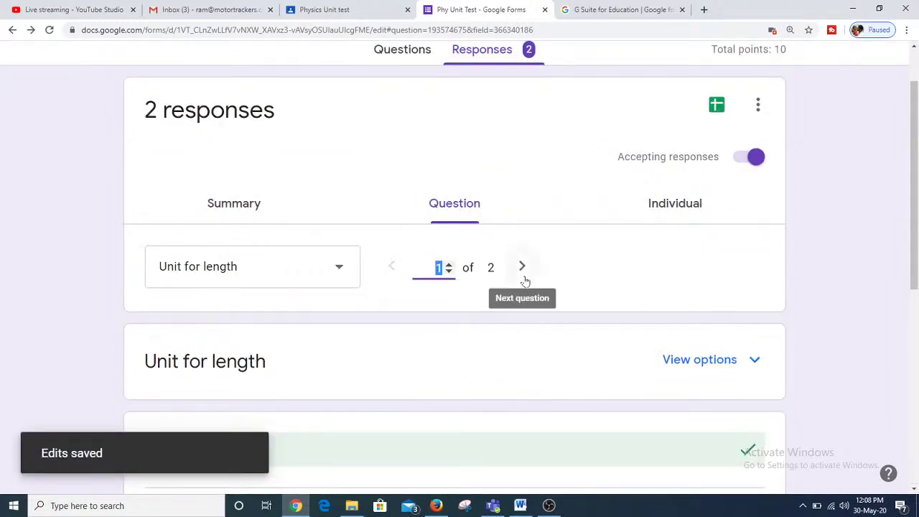
scroll(448, 366, down, 4)
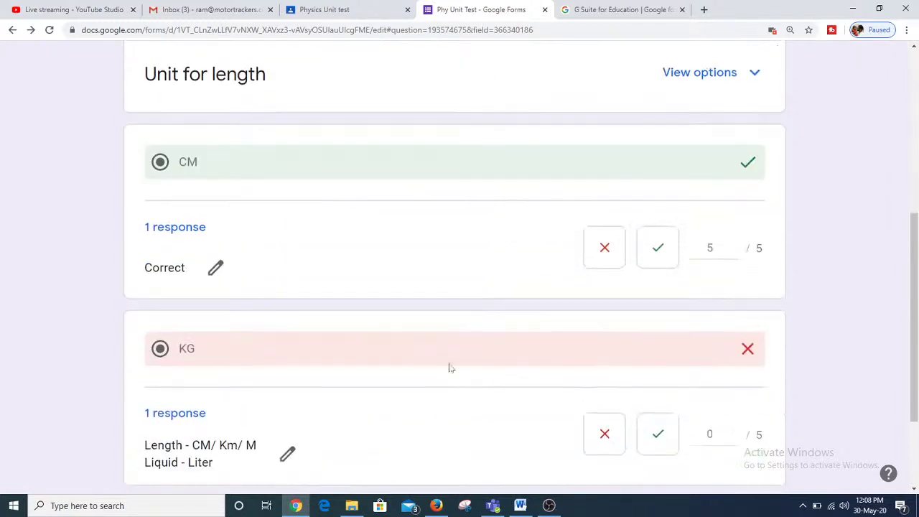
scroll(448, 368, up, 2)
scroll(630, 361, down, 2)
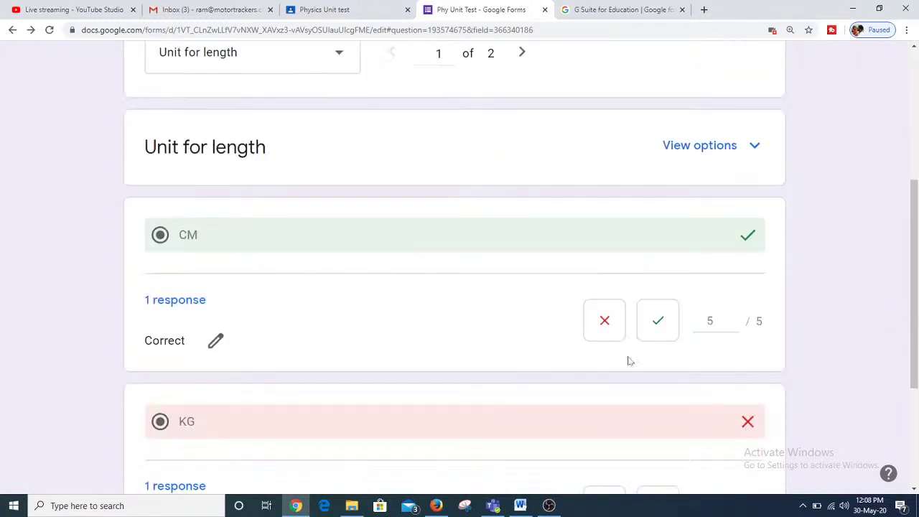
scroll(605, 338, down, 3)
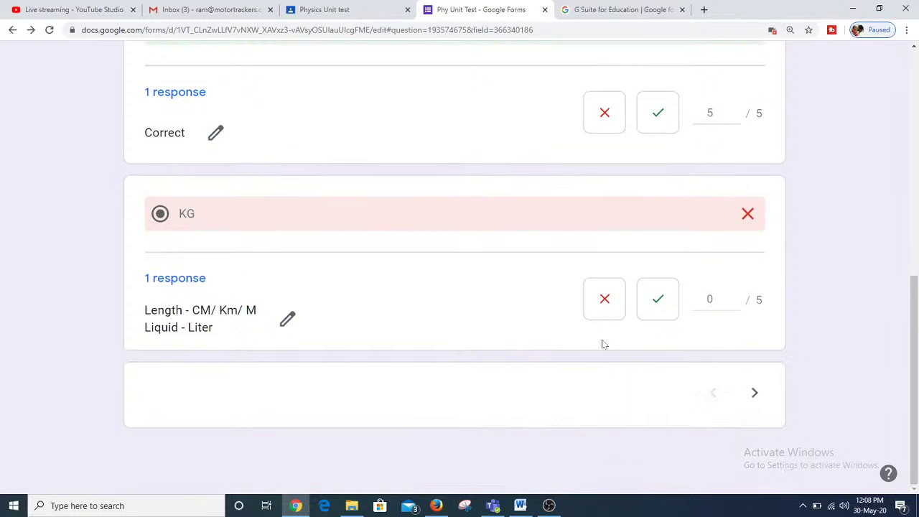
scroll(600, 338, up, 1)
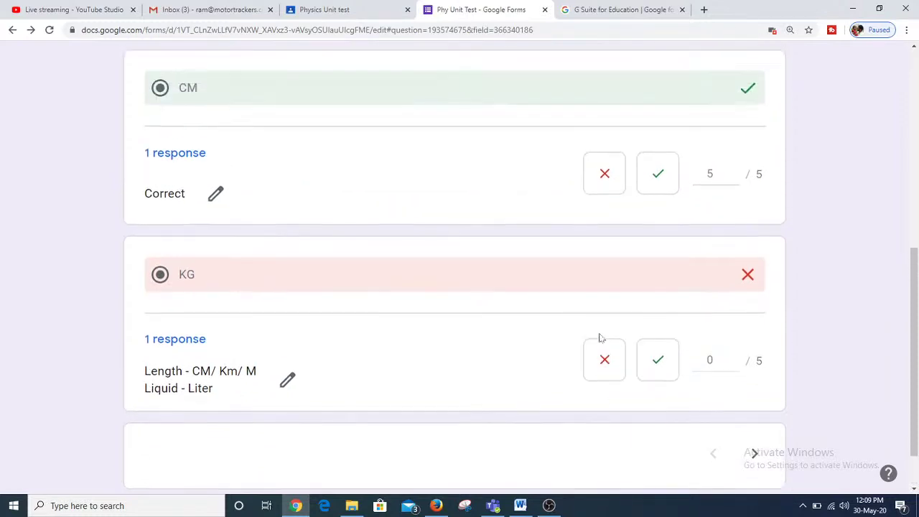
scroll(601, 338, up, 2)
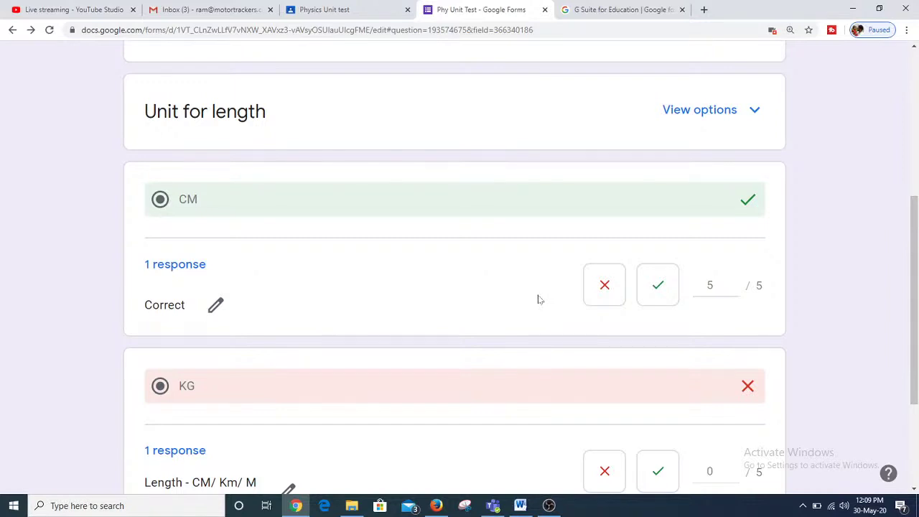
scroll(478, 335, down, 2)
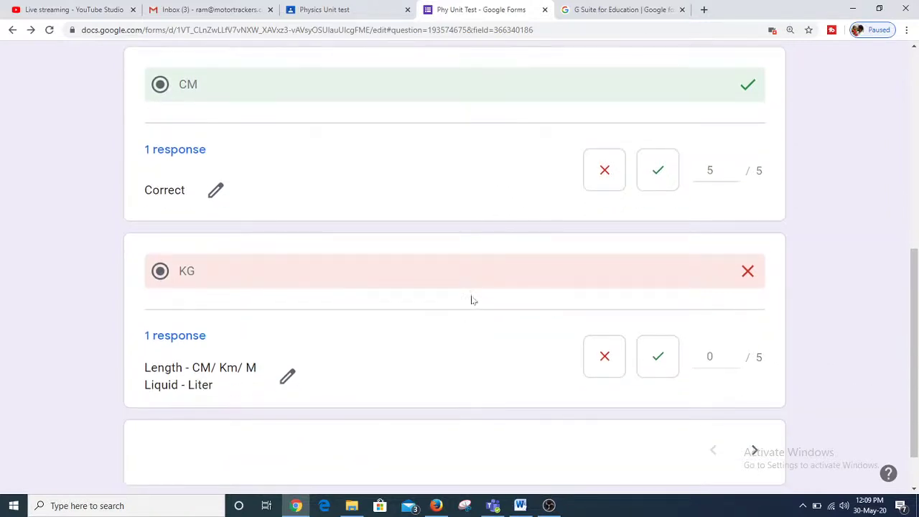
scroll(471, 300, up, 5)
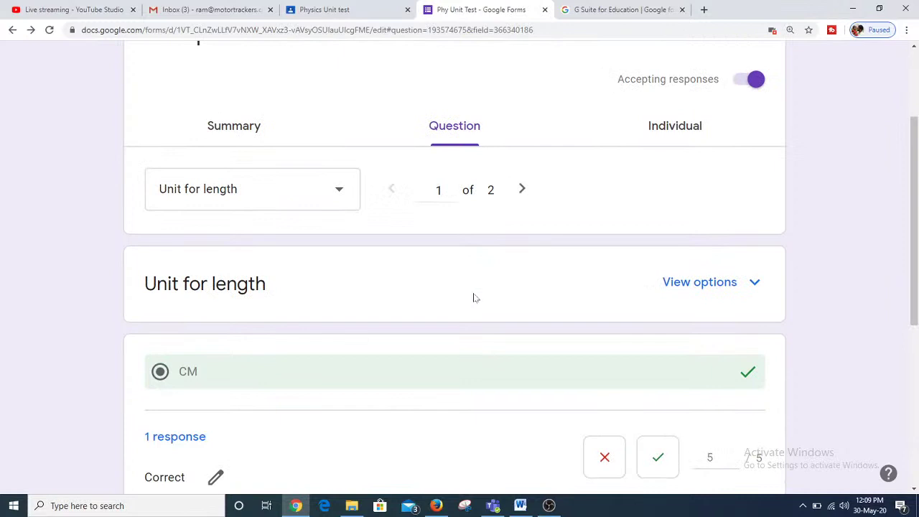
Switch to the Individual responses view and scroll through response 1's answers and scores
click(682, 126)
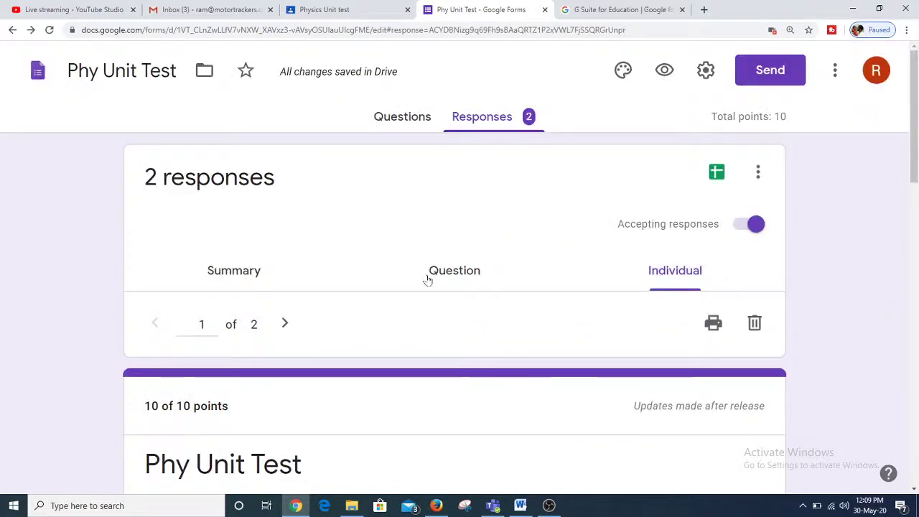
scroll(466, 265, down, 3)
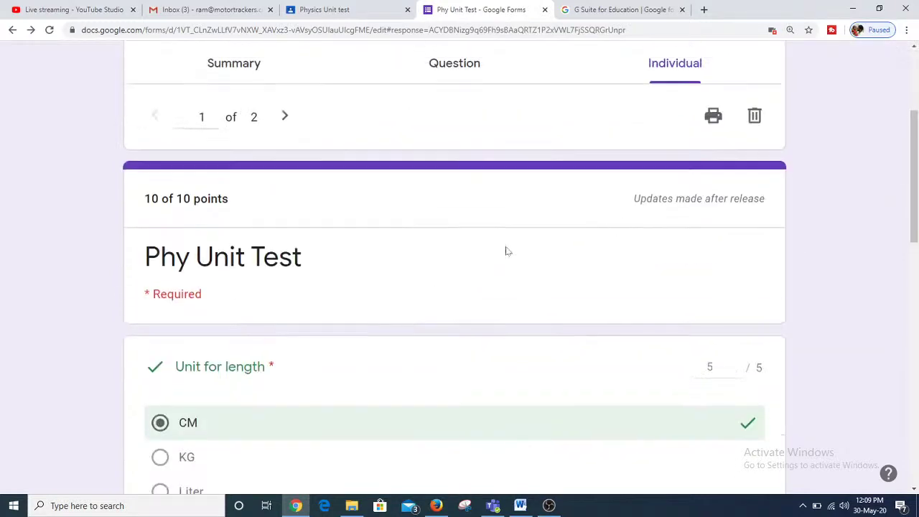
scroll(642, 209, up, 2)
scroll(256, 373, down, 2)
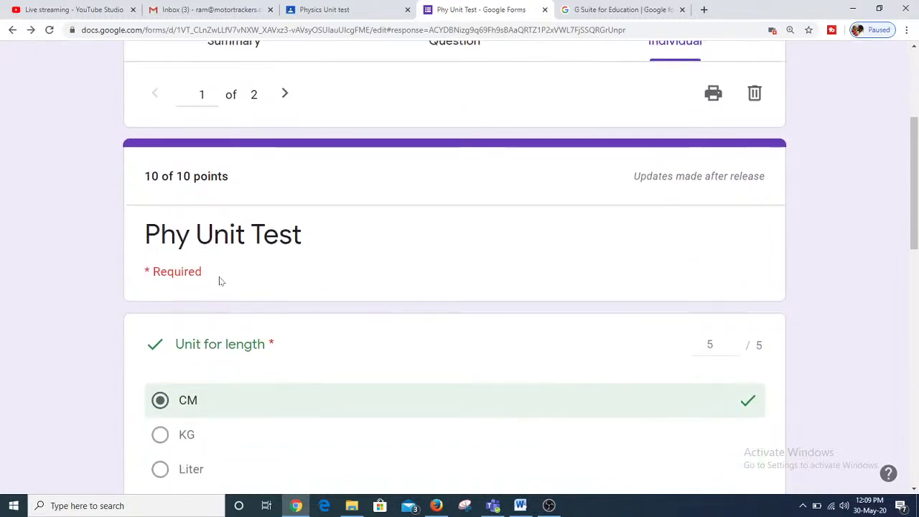
scroll(266, 273, down, 3)
scroll(266, 278, down, 8)
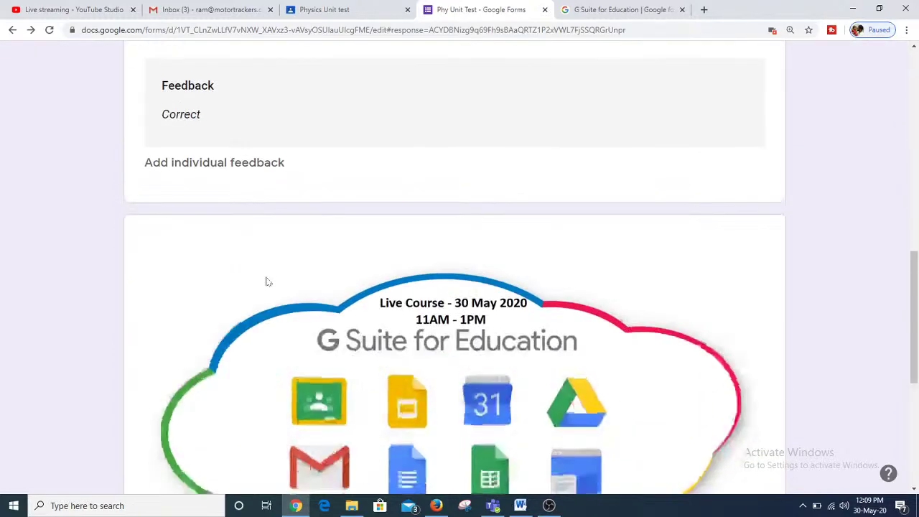
scroll(267, 280, up, 7)
scroll(266, 280, up, 5)
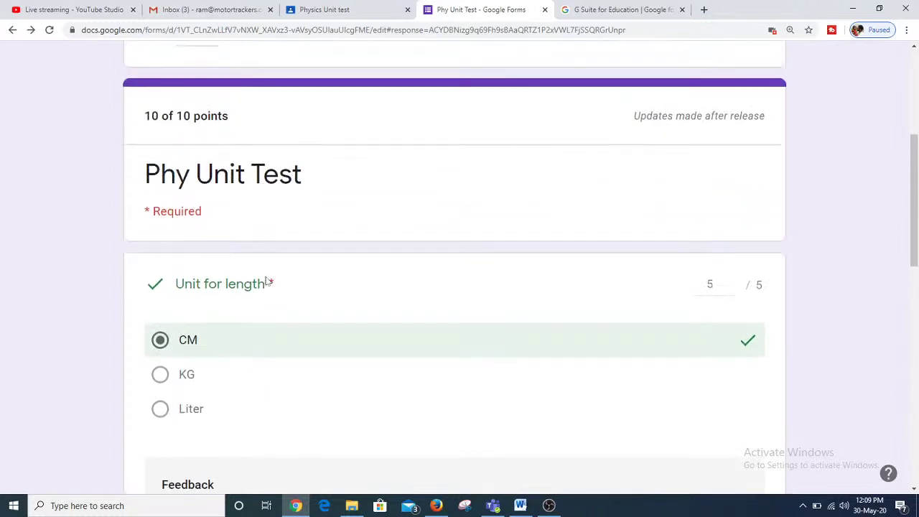
scroll(622, 302, up, 2)
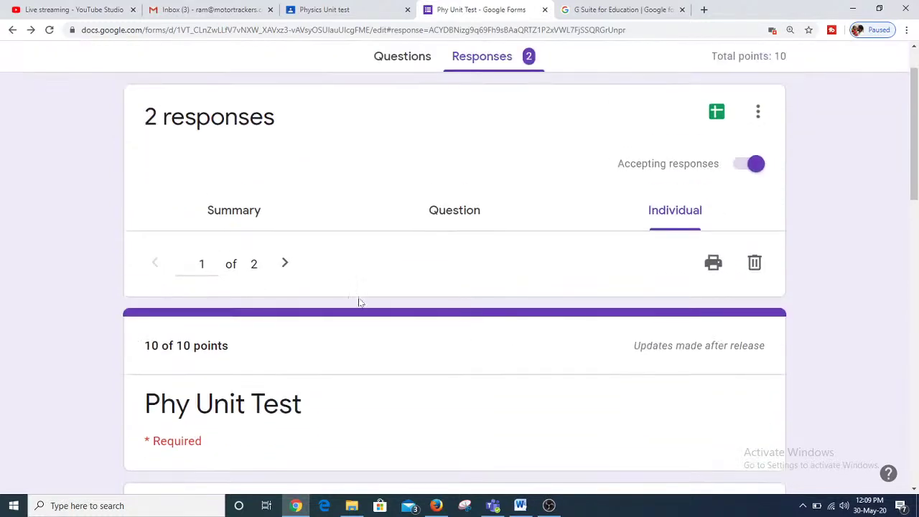
scroll(322, 369, down, 5)
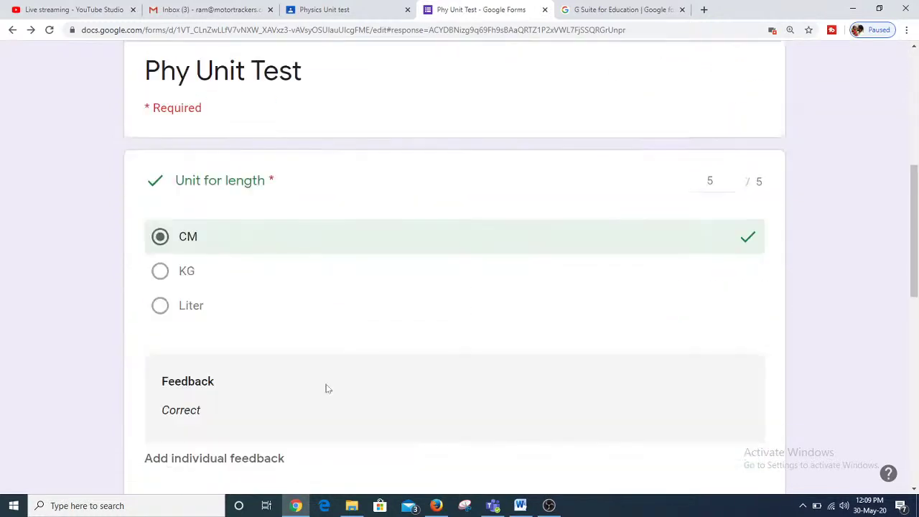
scroll(222, 222, up, 2)
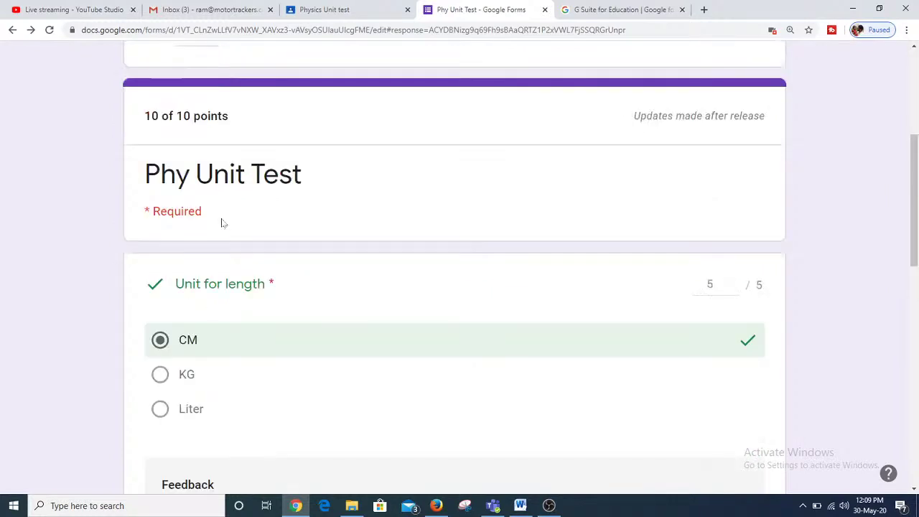
scroll(268, 289, up, 3)
On response 2, give the gravity and 'Unit for length' answers 1 point each, then save
click(287, 208)
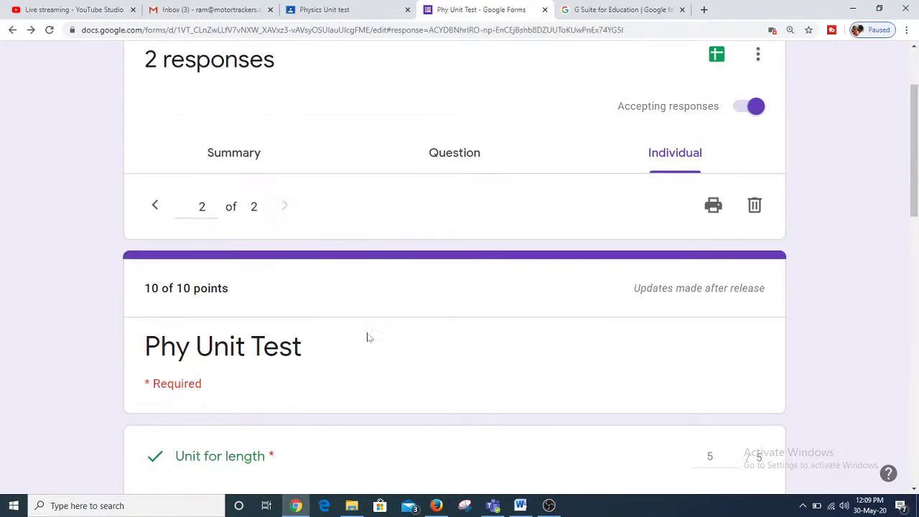
scroll(369, 361, down, 5)
scroll(379, 405, down, 7)
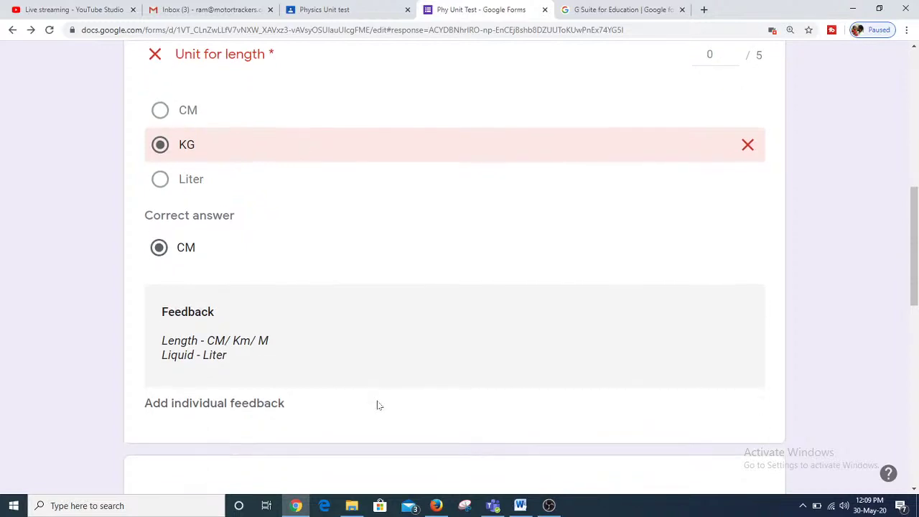
scroll(379, 405, down, 3)
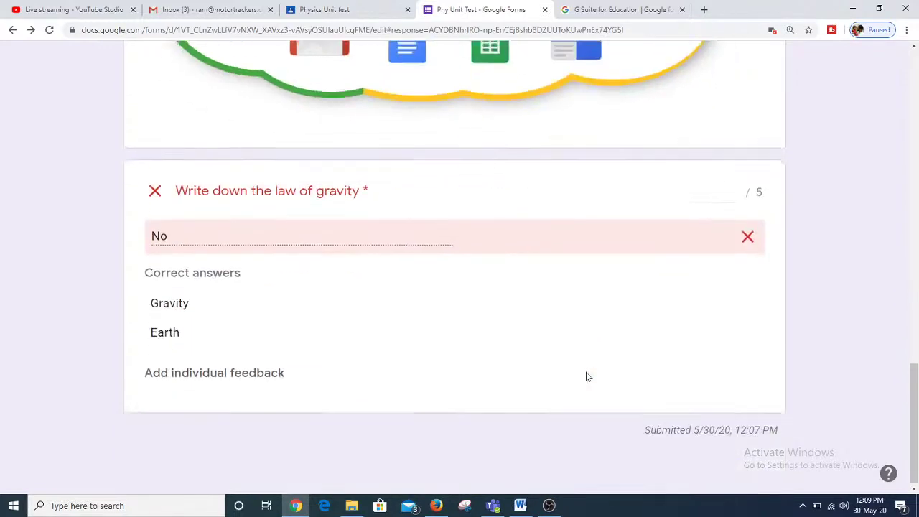
click(734, 182)
scroll(638, 260, up, 10)
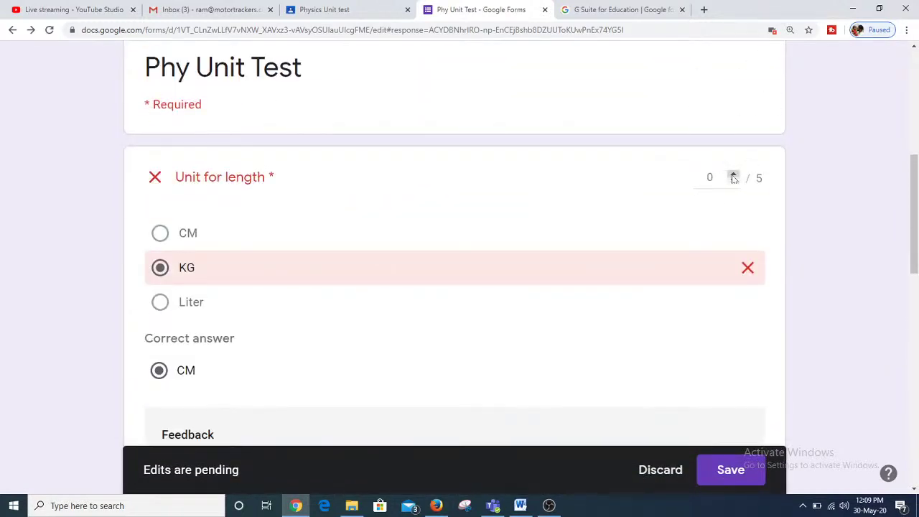
click(732, 174)
scroll(735, 302, down, 5)
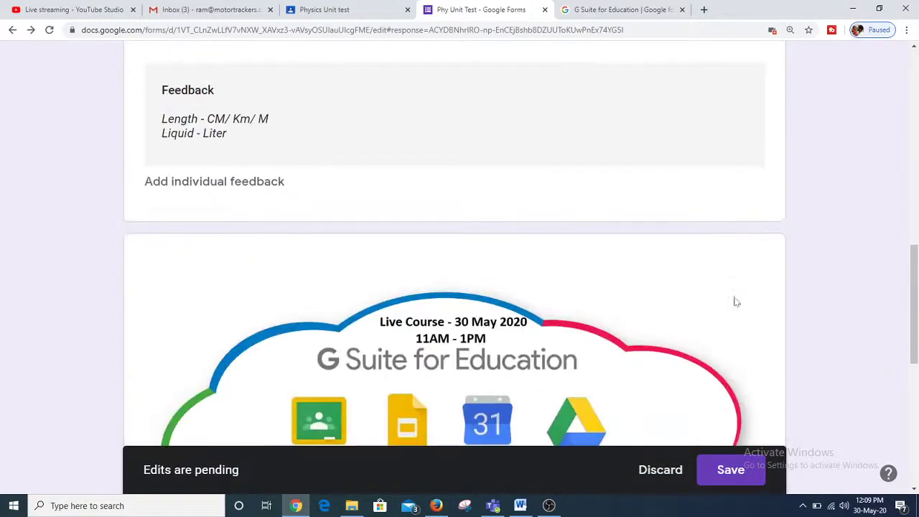
click(733, 477)
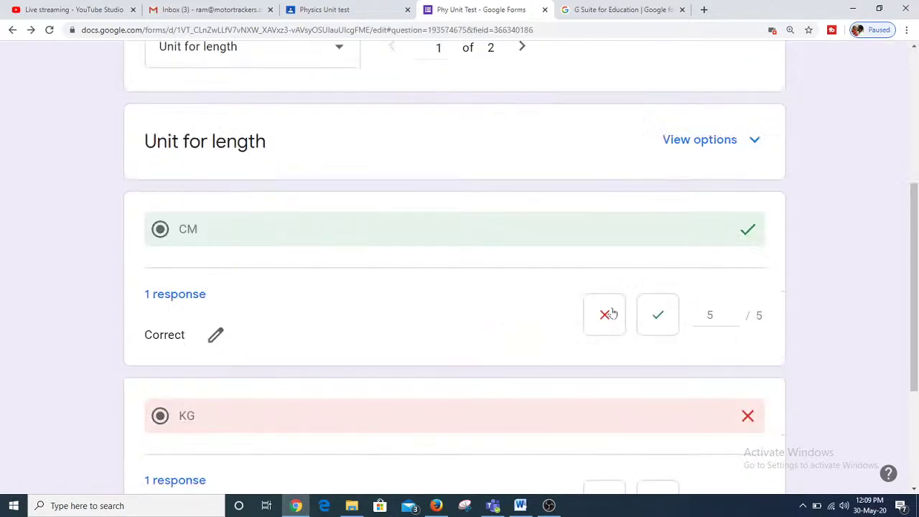
Review the law of gravity answers, then return to response 2 in the Individual view
scroll(656, 349, down, 3)
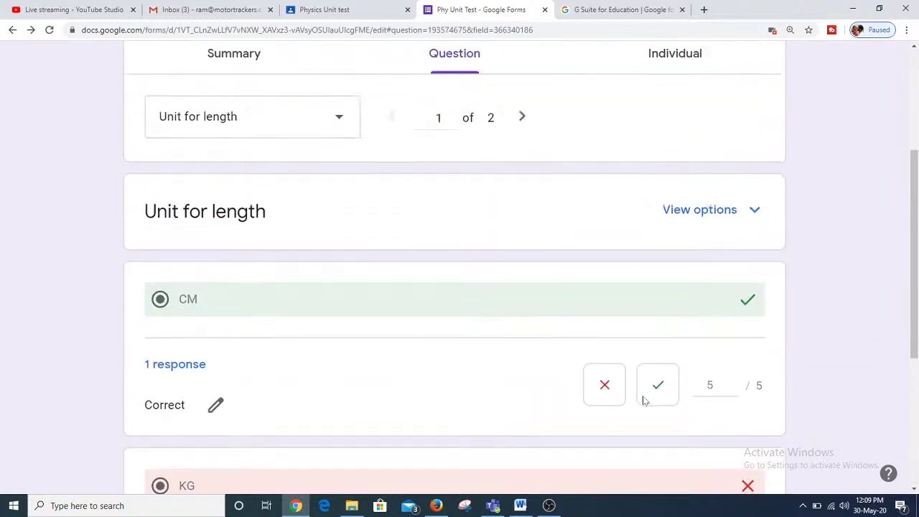
scroll(643, 405, down, 4)
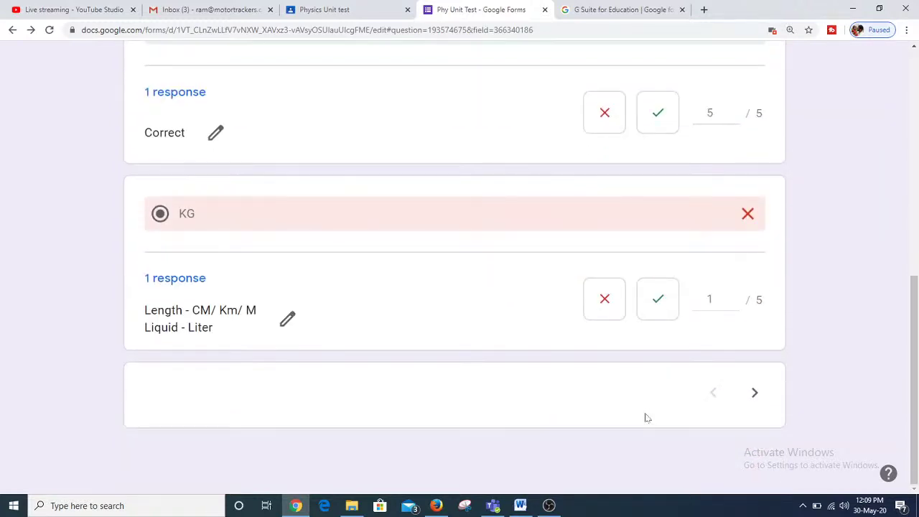
click(753, 452)
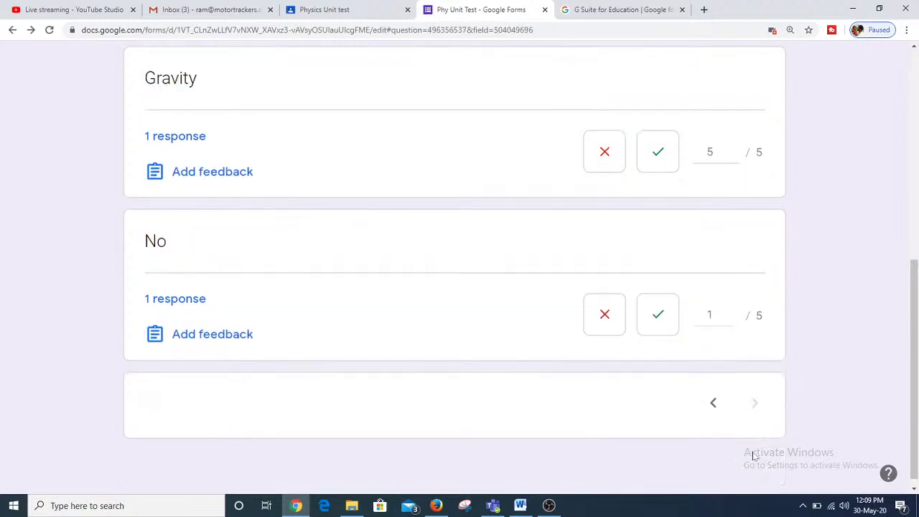
scroll(582, 279, up, 3)
scroll(634, 452, down, 2)
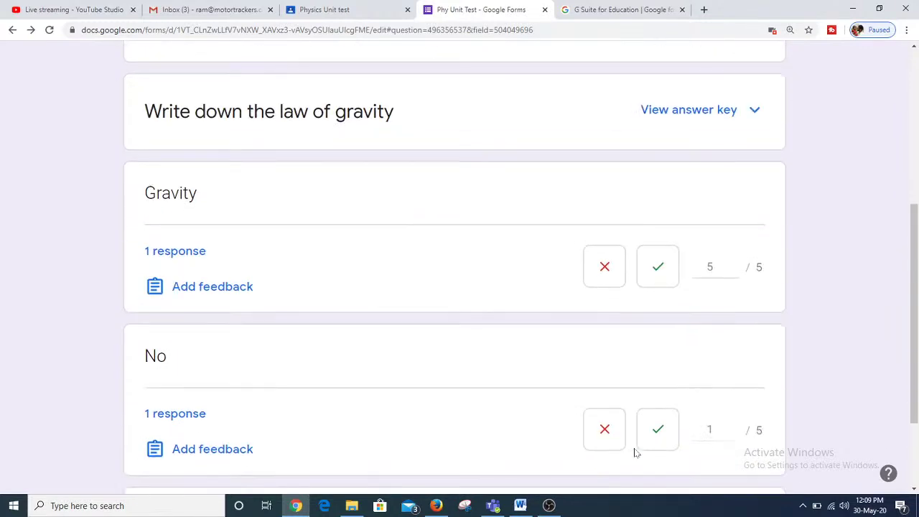
scroll(387, 210, up, 4)
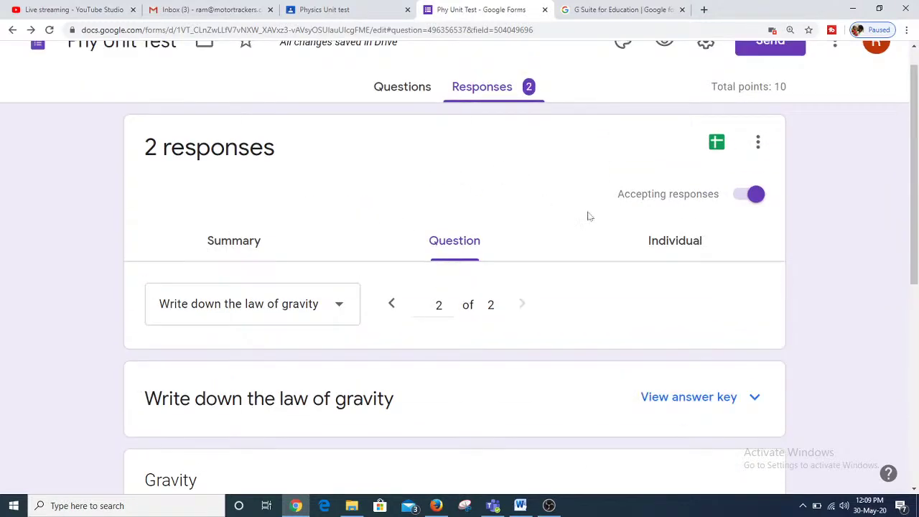
click(668, 244)
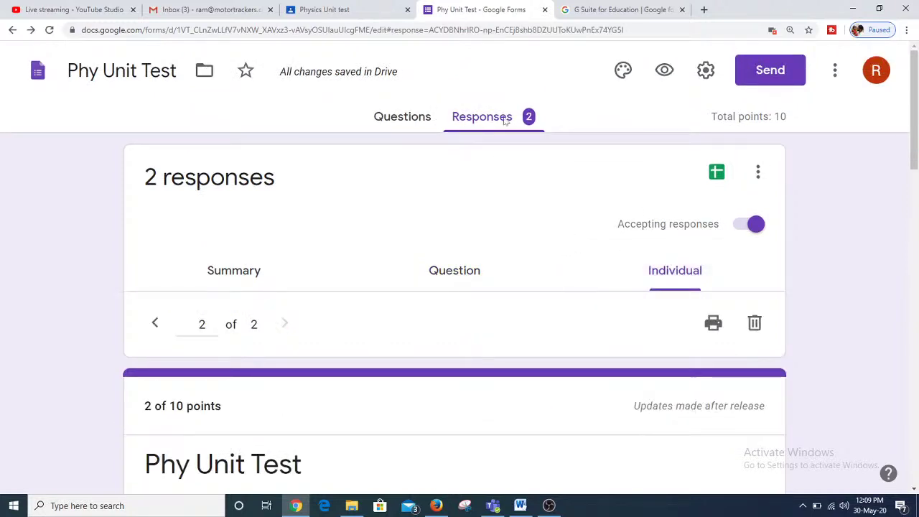
In the Physics Unit test assignment, give the ungraded student a draft grade of 25, then return to Forms
click(349, 19)
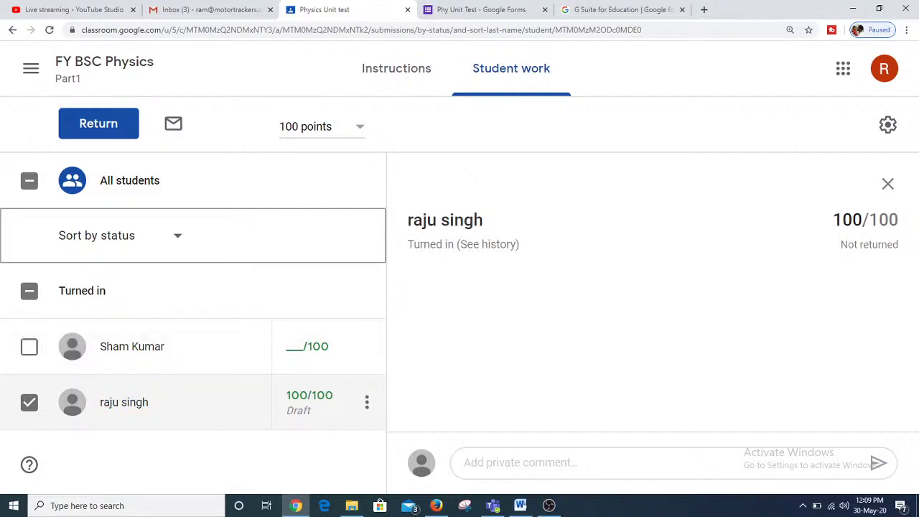
click(315, 344)
text(2)
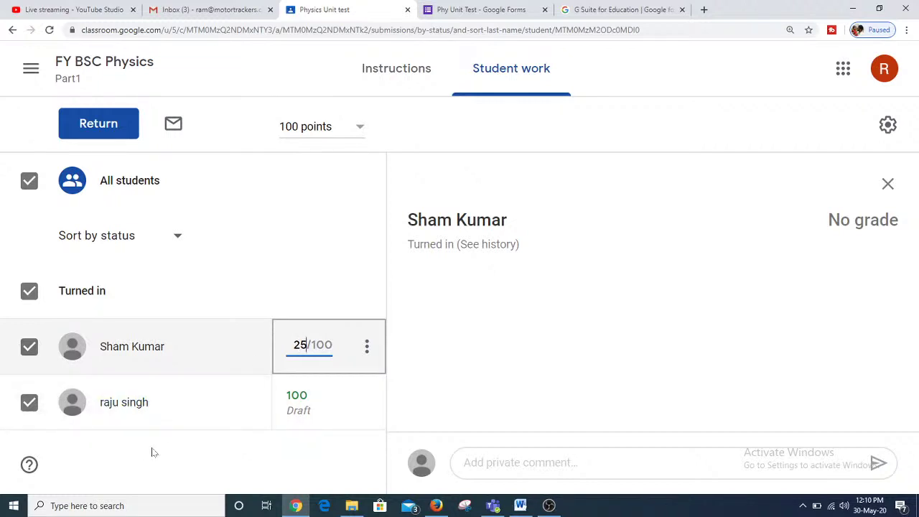
text(5)
key(Return)
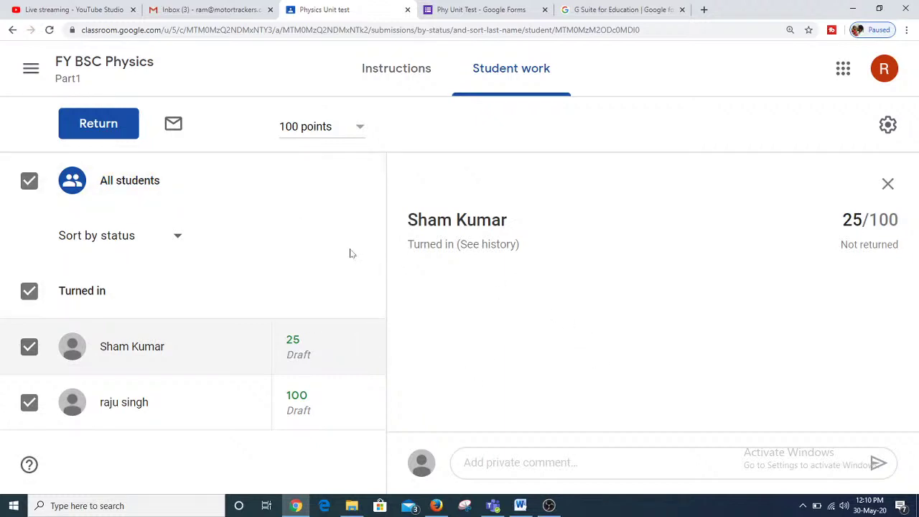
click(425, 84)
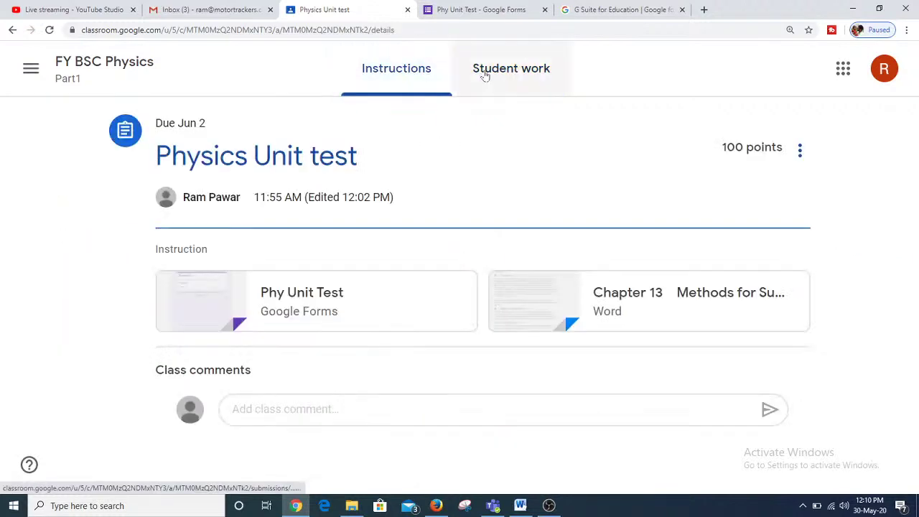
click(484, 76)
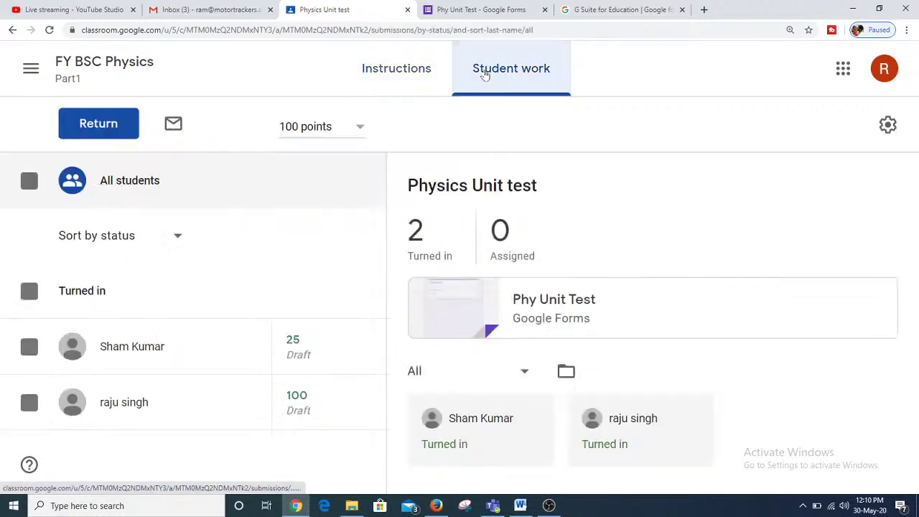
click(491, 15)
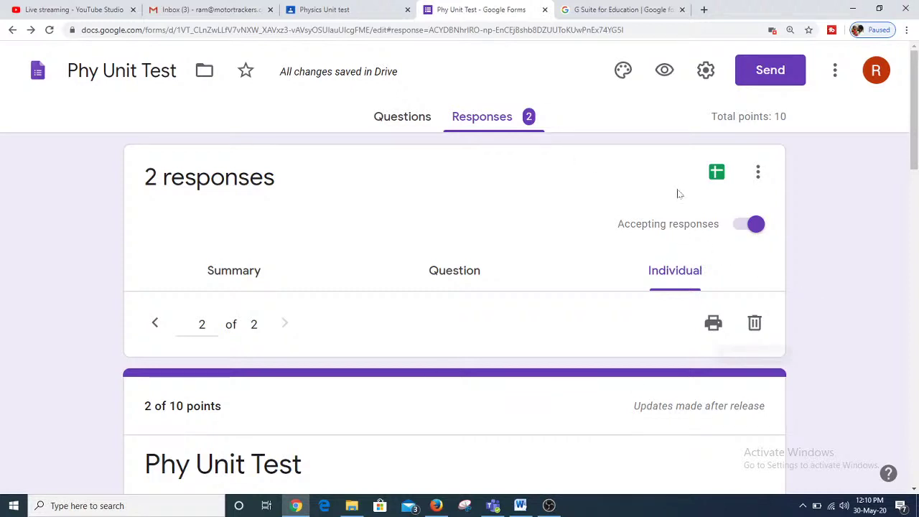
Link the quiz responses to a new spreadsheet named 'Phy Unit Test (Responses)'
click(714, 176)
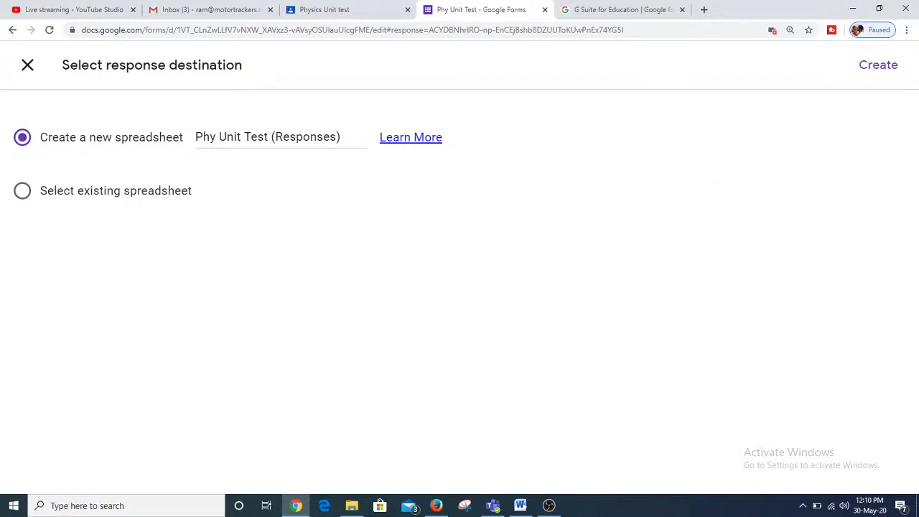
key(shift+Right)
key(shift+Right)
key(shift+Right)
key(shift+Right)
key(shift+Right)
key(shift+Right)
key(shift+Right)
key(shift+Right)
key(shift+Right)
key(shift+Right)
key(shift+Right)
key(shift+Right)
key(shift+Right)
key(shift+Right)
key(shift+Right)
key(shift+Right)
key(shift+Right)
key(shift+Right)
key(shift+Right)
key(shift+Right)
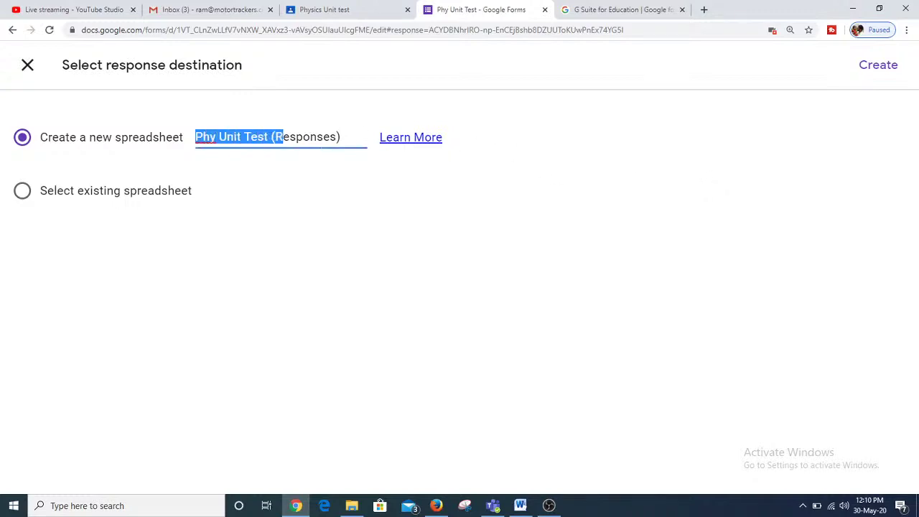
click(878, 64)
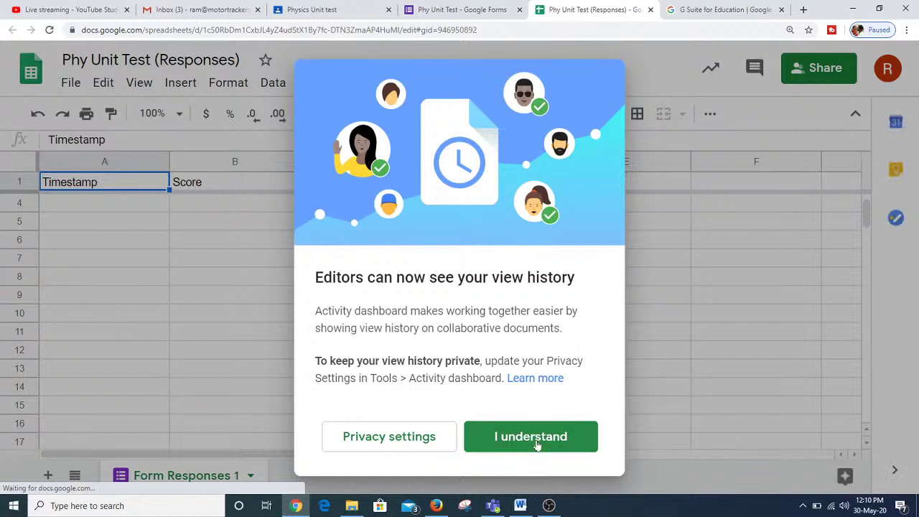
Dismiss the view-history notice, review the first response row's answers and score, then return to Forms
click(537, 443)
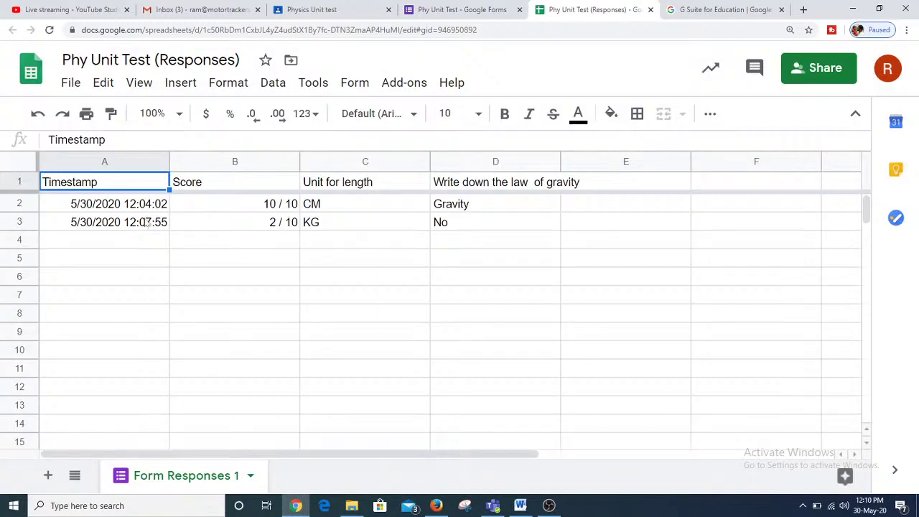
click(137, 206)
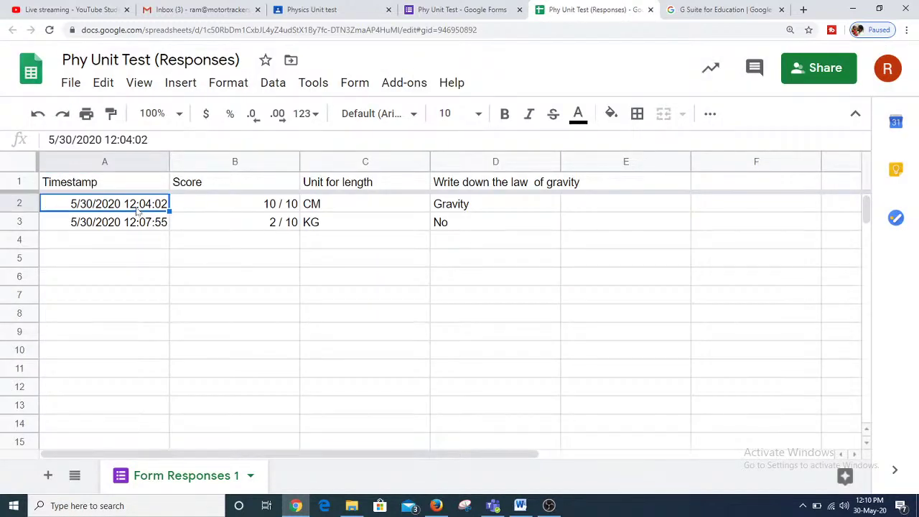
key(Right)
key(Right)
key(Right)
key(Right)
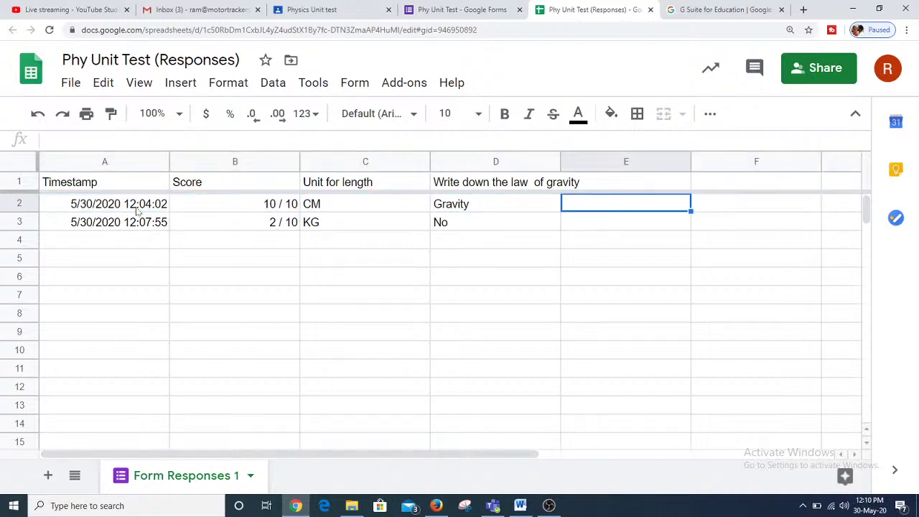
key(Left)
key(Left)
key(Left)
key(Left)
key(Right)
key(Right)
key(Right)
key(Right)
key(Left)
key(Left)
key(Left)
key(Left)
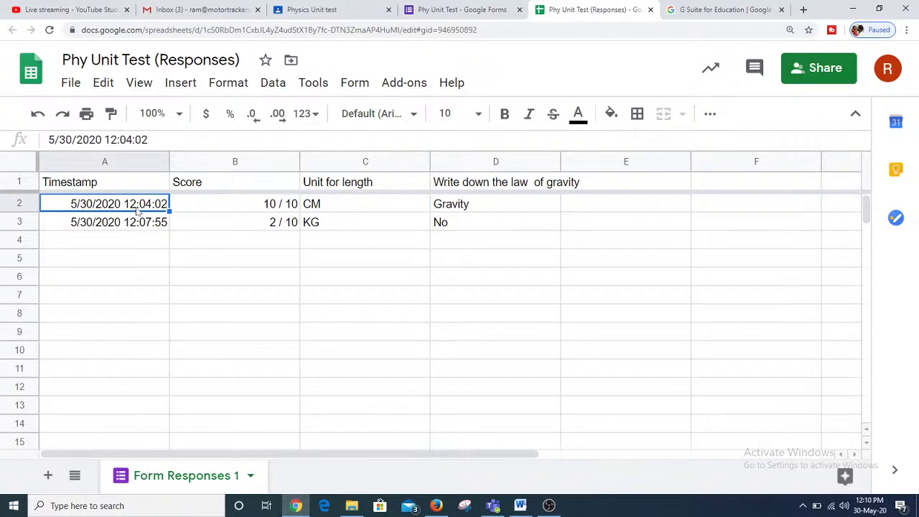
key(Right)
key(Right)
key(Left)
key(Left)
key(ctrl+shift+Tab)
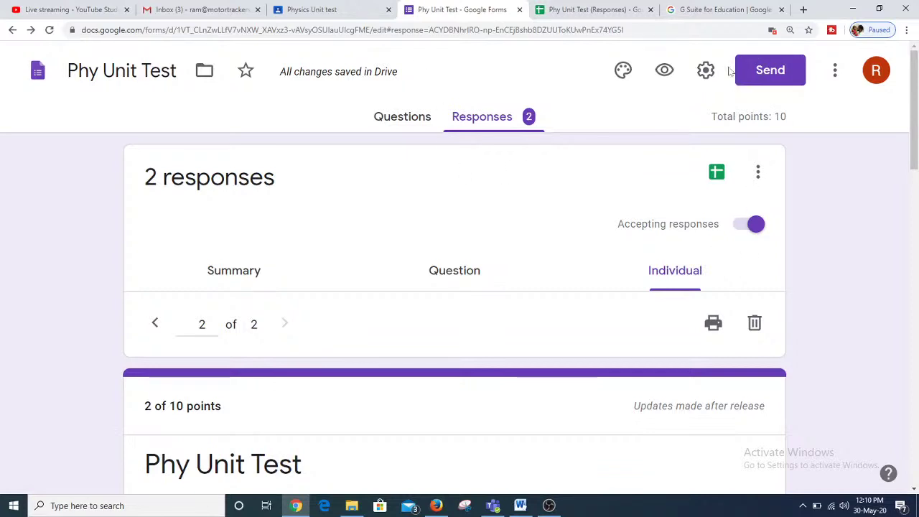
Enable 'Collect email addresses' and 'Response receipts' set to 'Always' in the form settings, and save
click(705, 70)
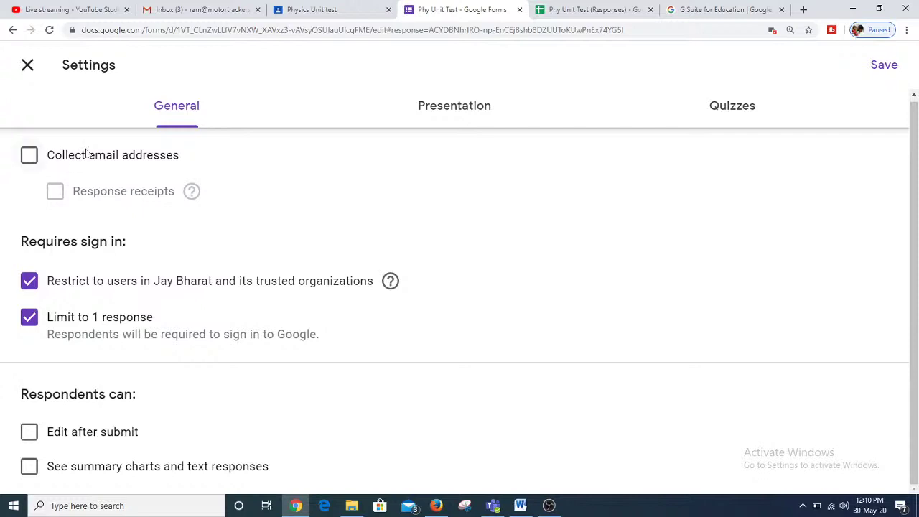
click(25, 157)
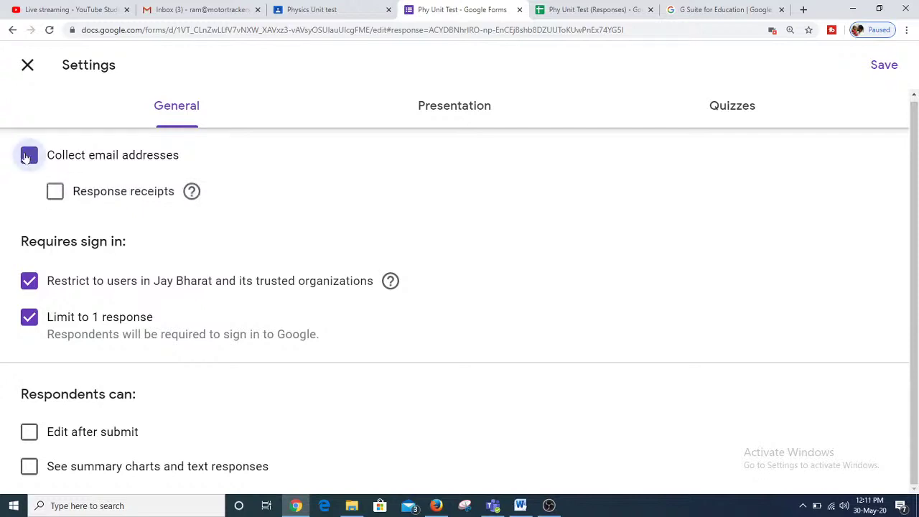
click(54, 193)
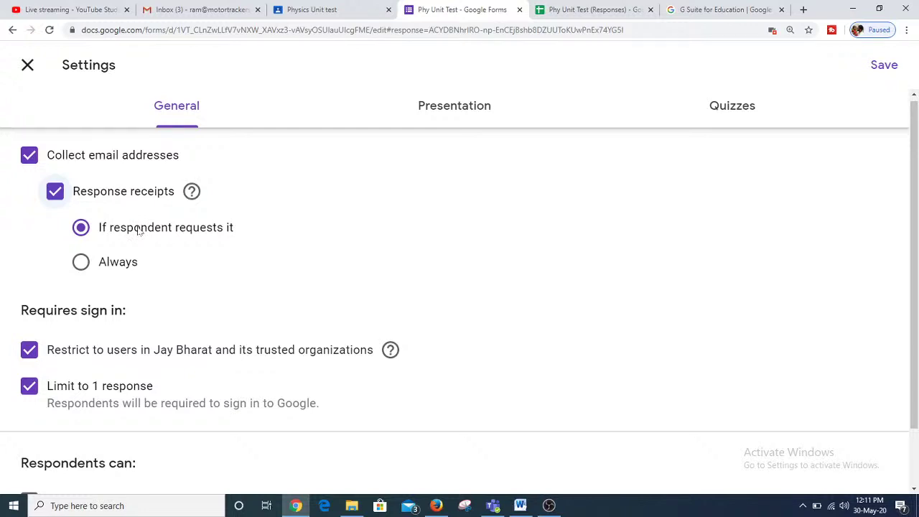
click(83, 262)
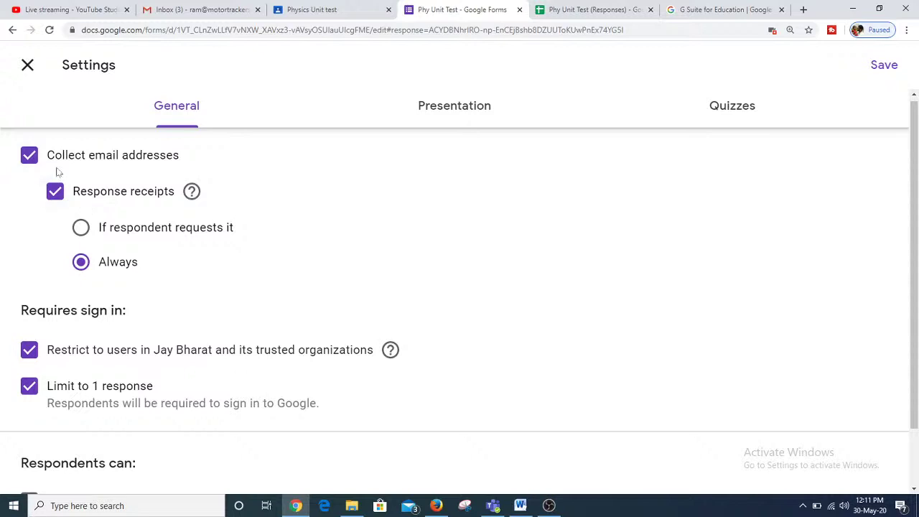
scroll(605, 189, down, 1)
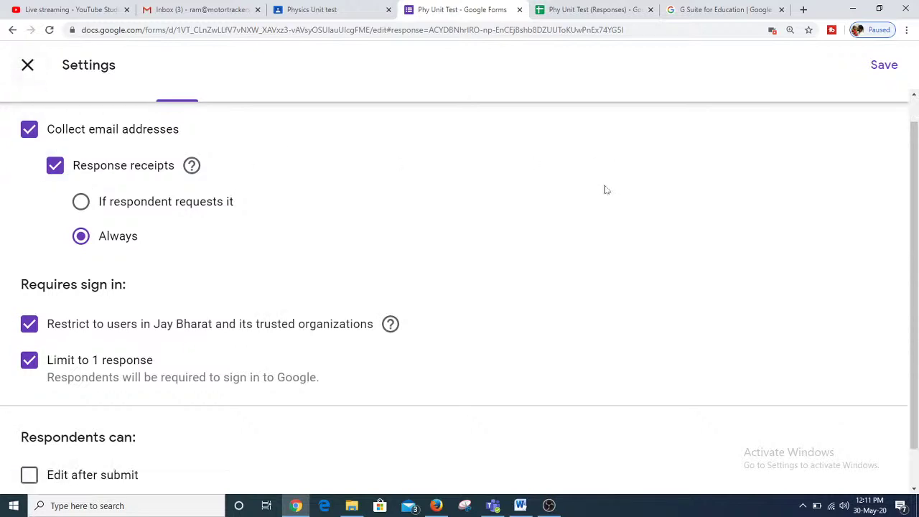
click(894, 64)
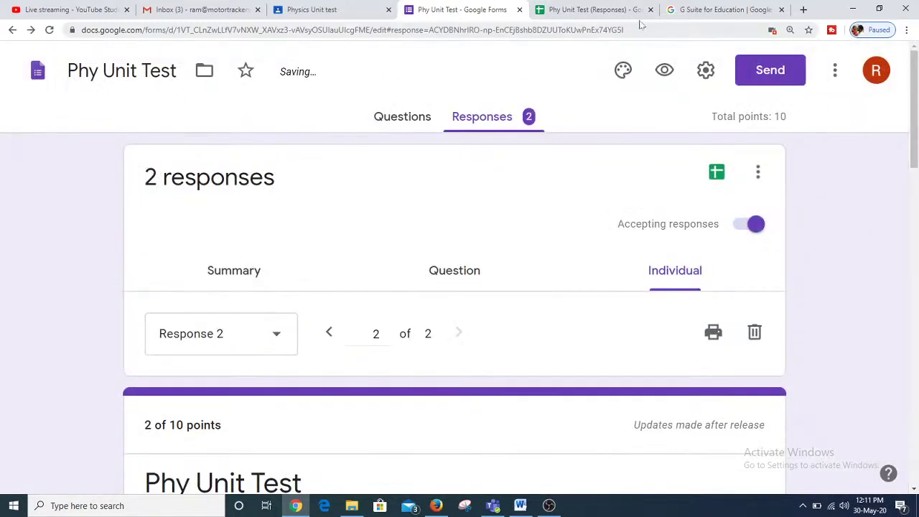
Reload the responses spreadsheet so the new Email Address header appears in column E
click(596, 13)
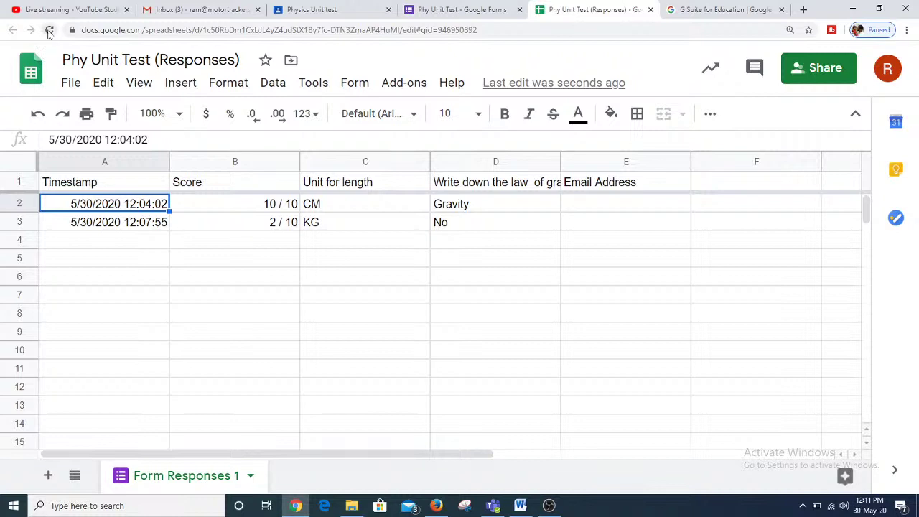
click(49, 32)
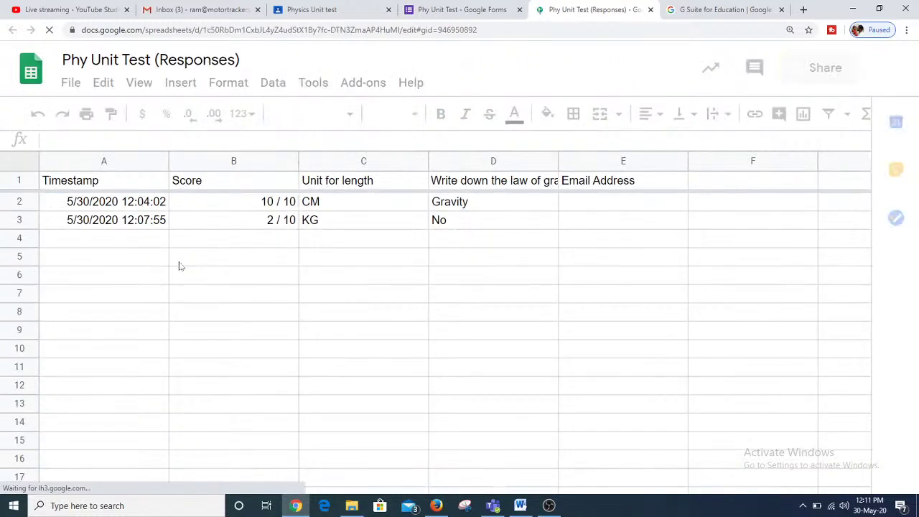
click(590, 183)
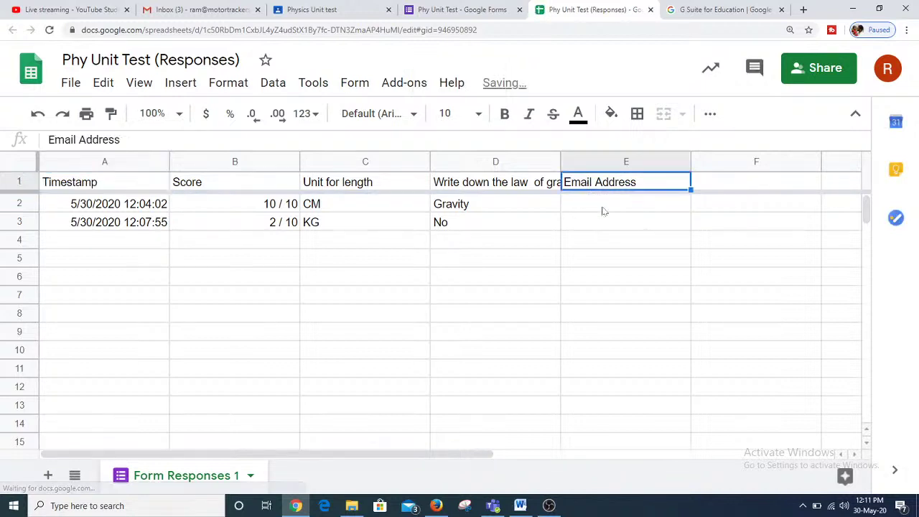
Check the Email Address cells, which are empty for both existing responses
click(603, 211)
click(608, 226)
click(607, 255)
click(607, 208)
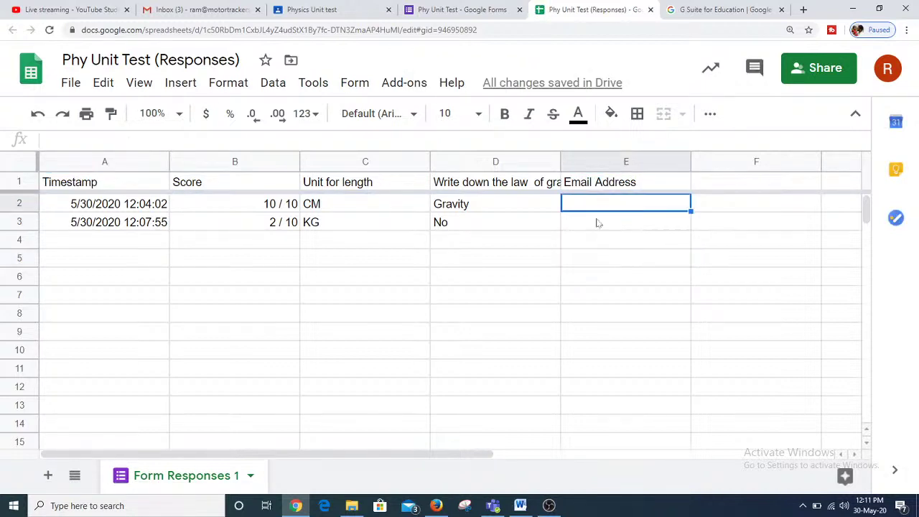
click(598, 223)
click(591, 239)
click(591, 210)
click(592, 228)
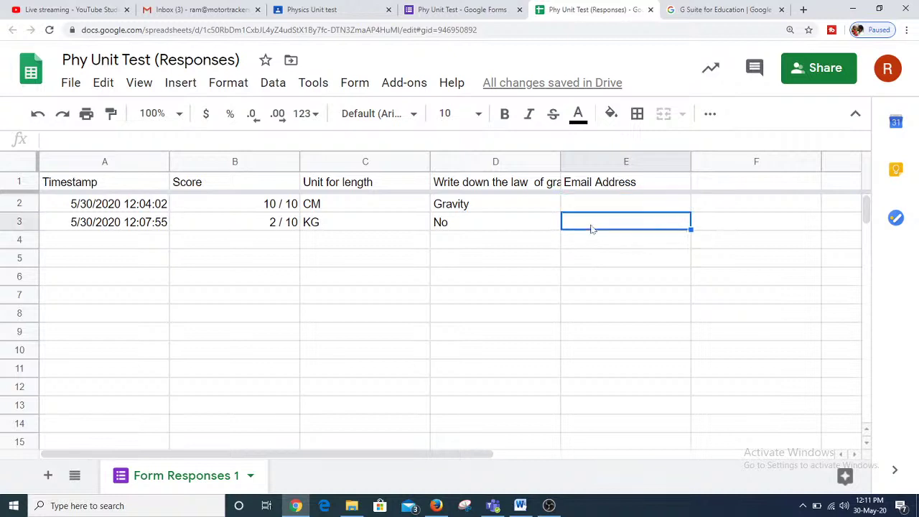
click(595, 241)
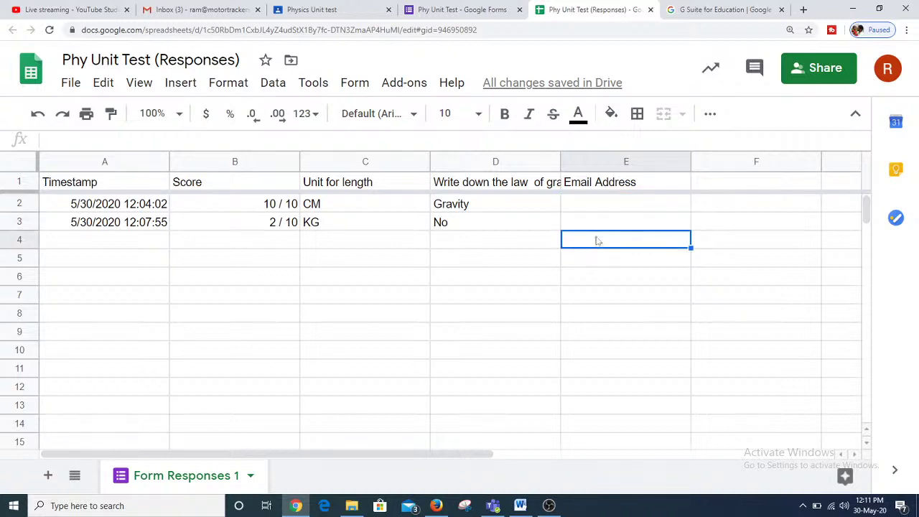
click(596, 159)
key(Left)
key(Return)
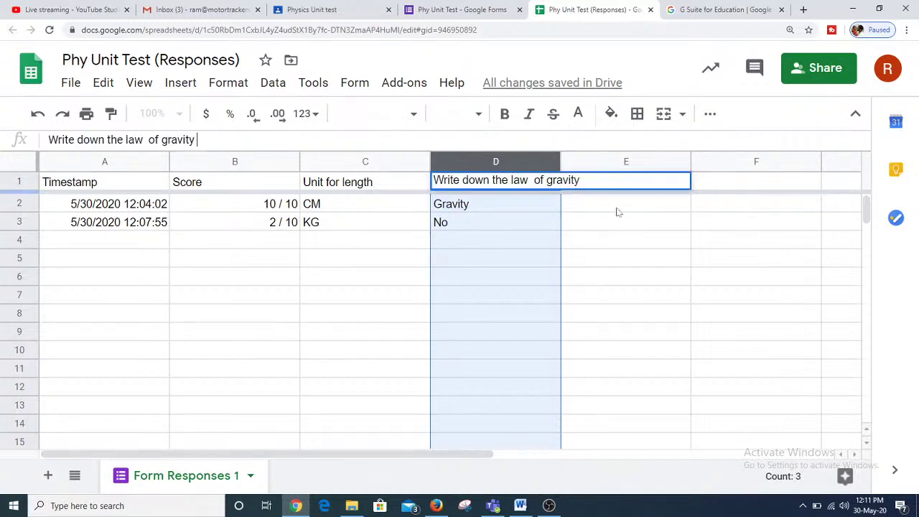
click(628, 232)
click(619, 207)
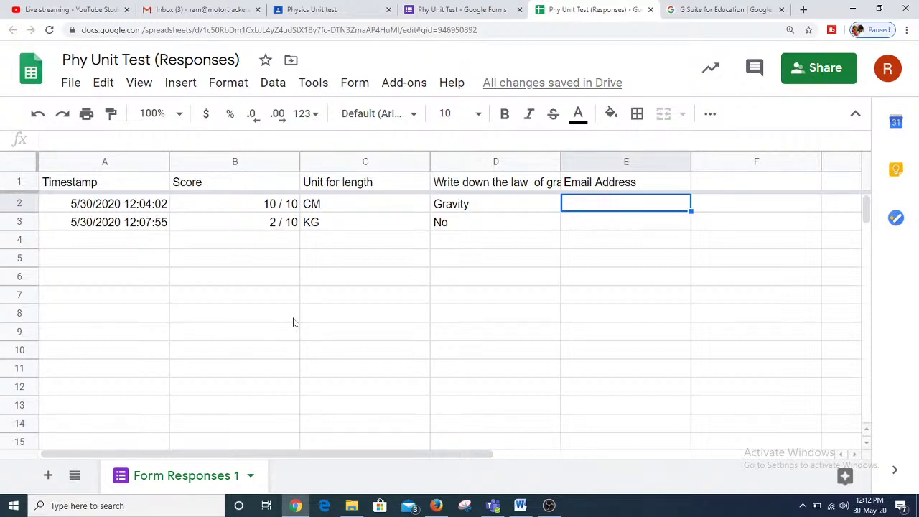
Check the Phy Unit Test form's responses and questions, then view Physics Unit test student work
click(461, 10)
scroll(527, 180, down, 1)
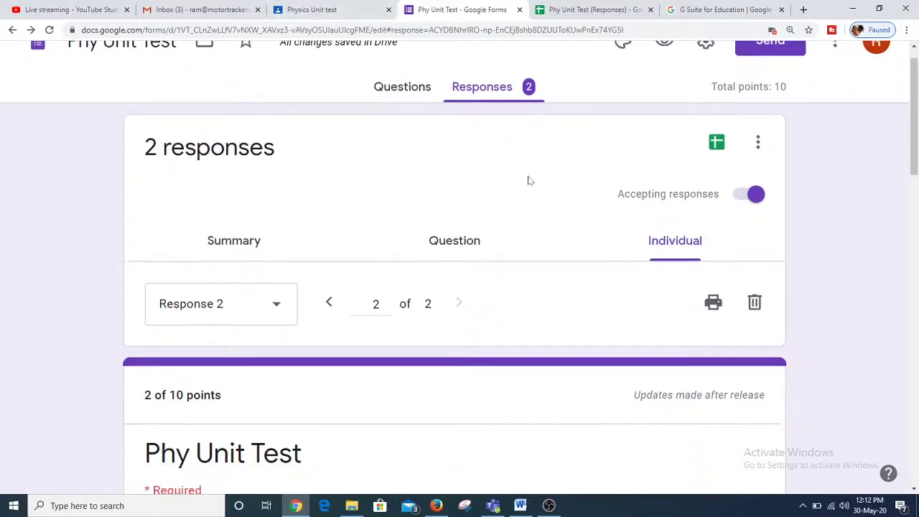
scroll(528, 180, up, 1)
click(400, 116)
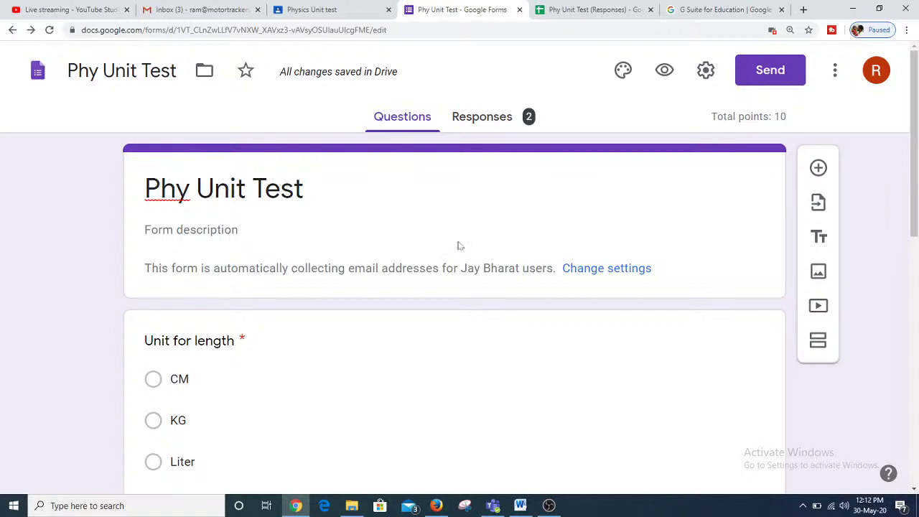
click(296, 9)
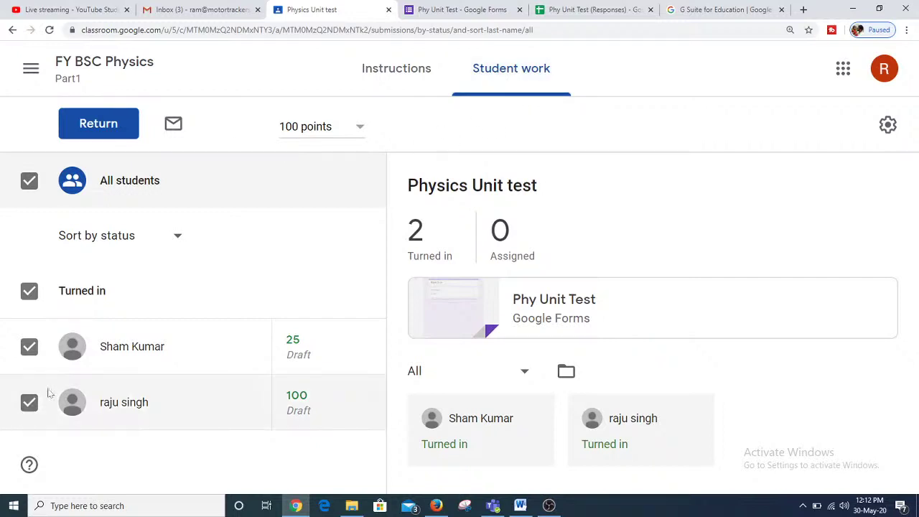
Return only the 25-point student's Physics Unit test with the private comment 'Ans correct'
click(29, 291)
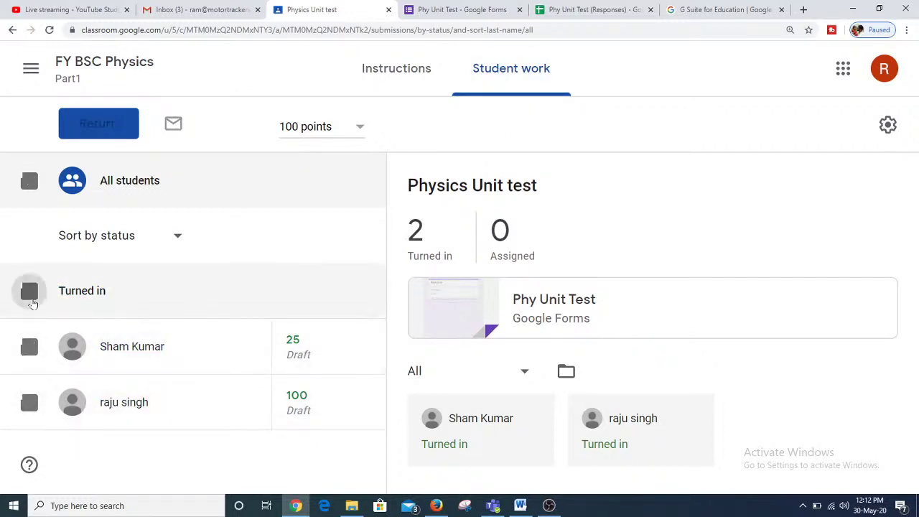
click(29, 346)
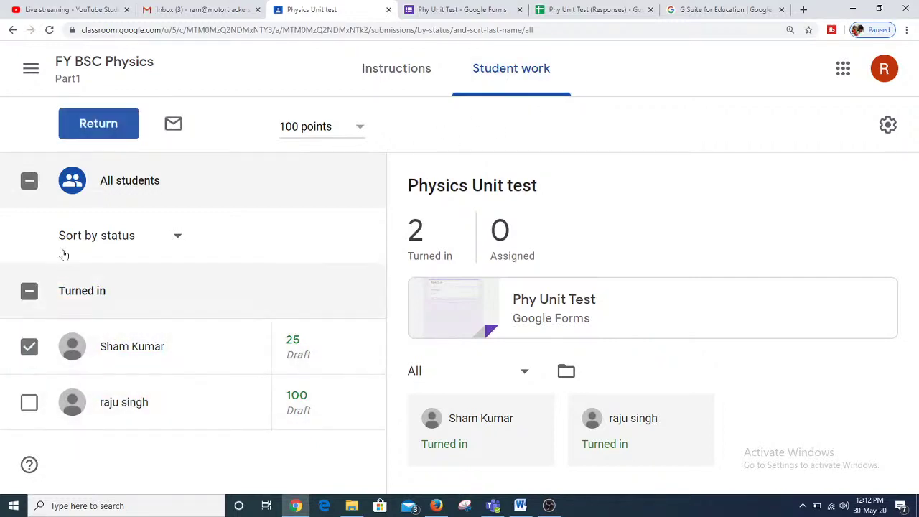
click(94, 122)
click(486, 314)
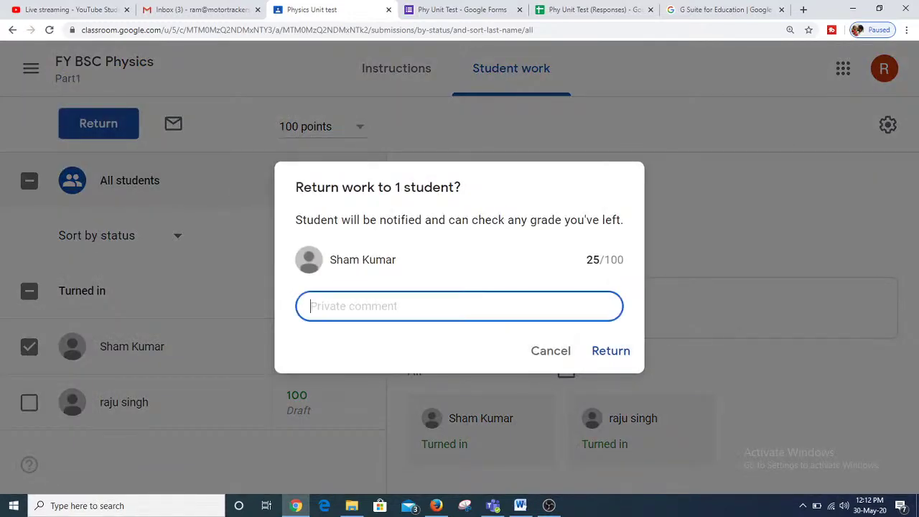
text(A)
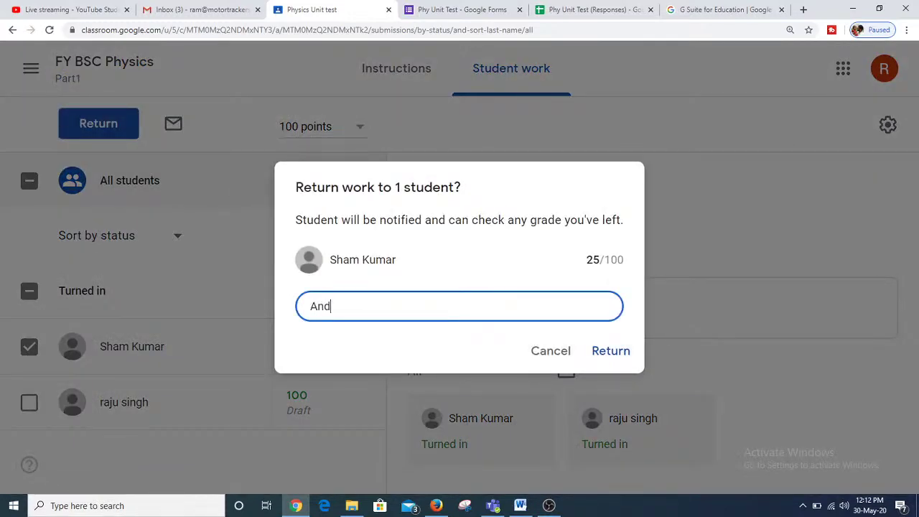
text(ns correct)
click(609, 353)
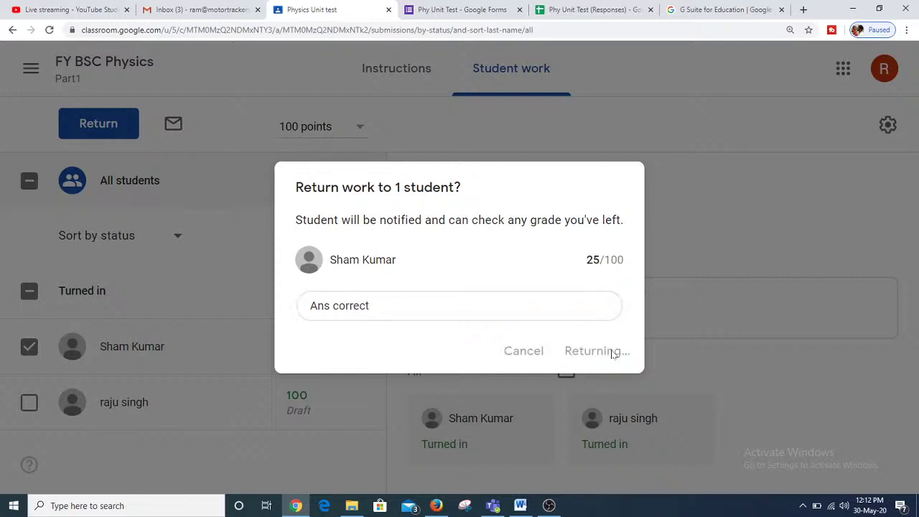
click(440, 507)
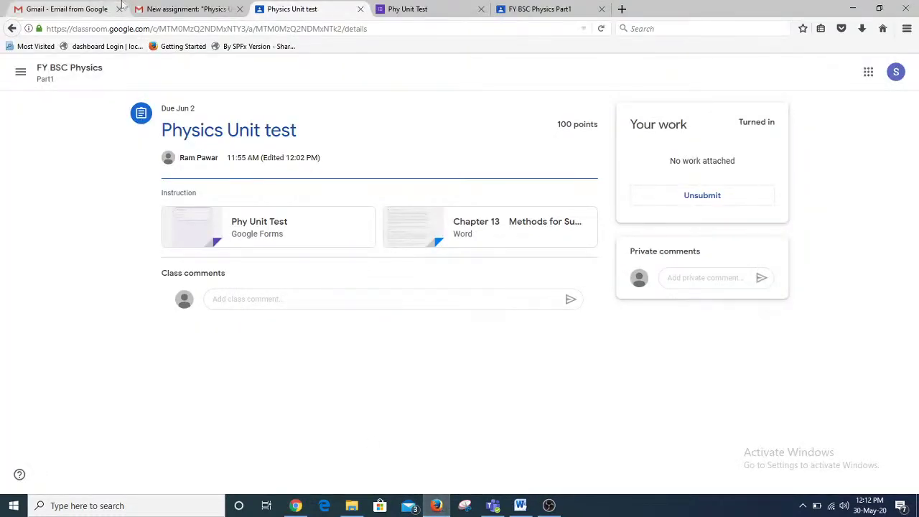
Refresh the student's Gmail and follow the 'Ans correct' comment email to the 25/100 assignment
click(185, 8)
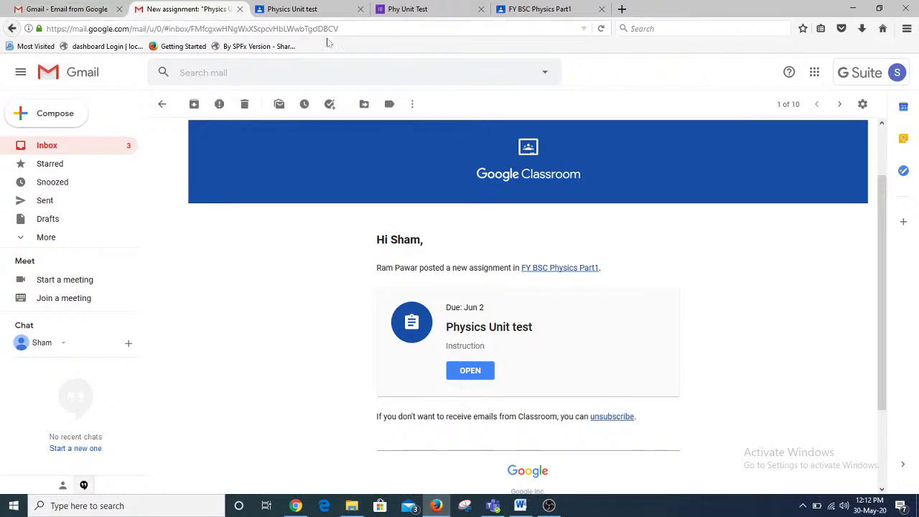
click(601, 29)
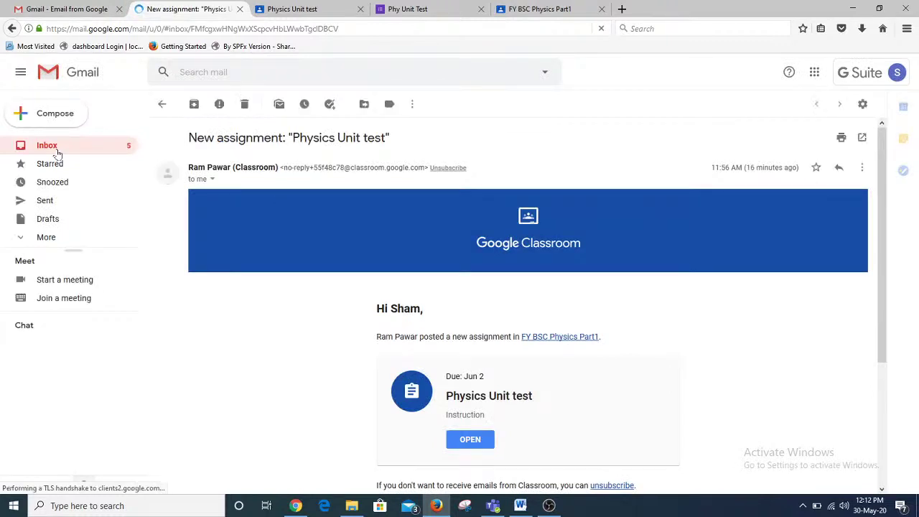
click(58, 154)
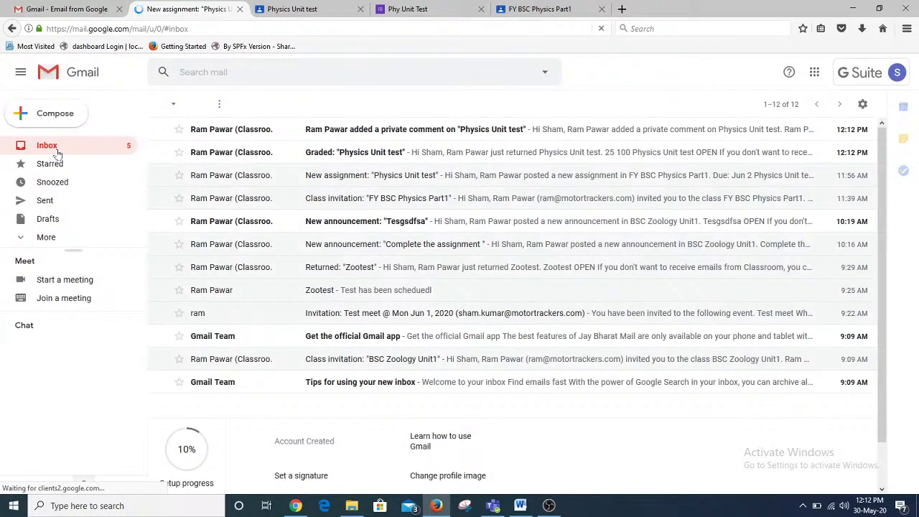
click(421, 130)
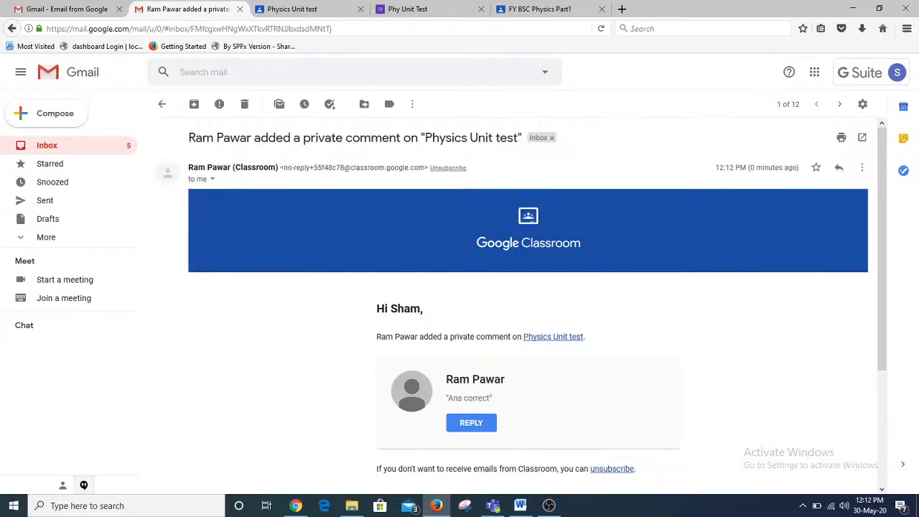
scroll(445, 392, down, 2)
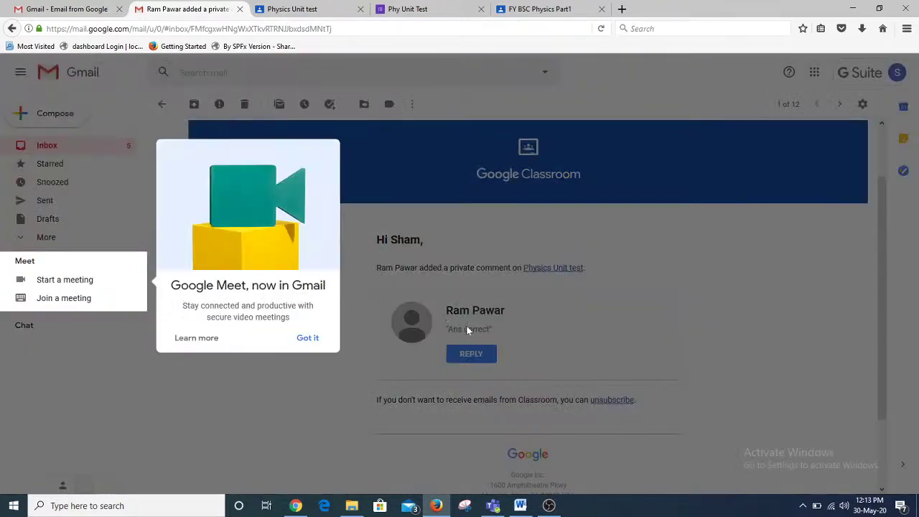
click(307, 338)
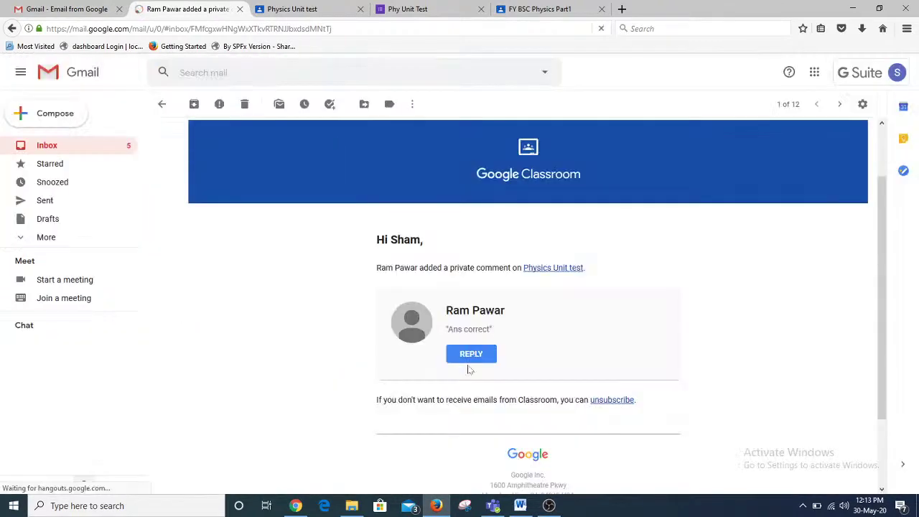
click(468, 359)
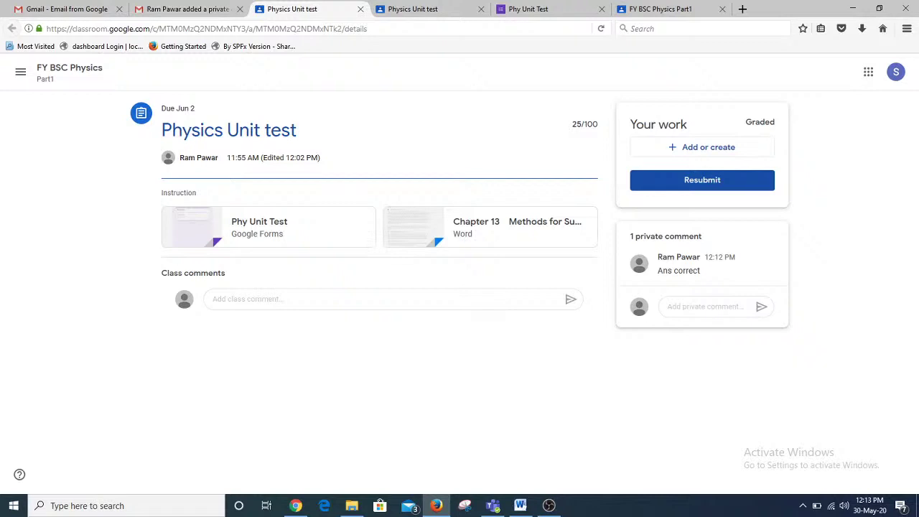
Open the Phy Unit Test form attachment, look through the open tabs, and return to the teacher's window
click(255, 226)
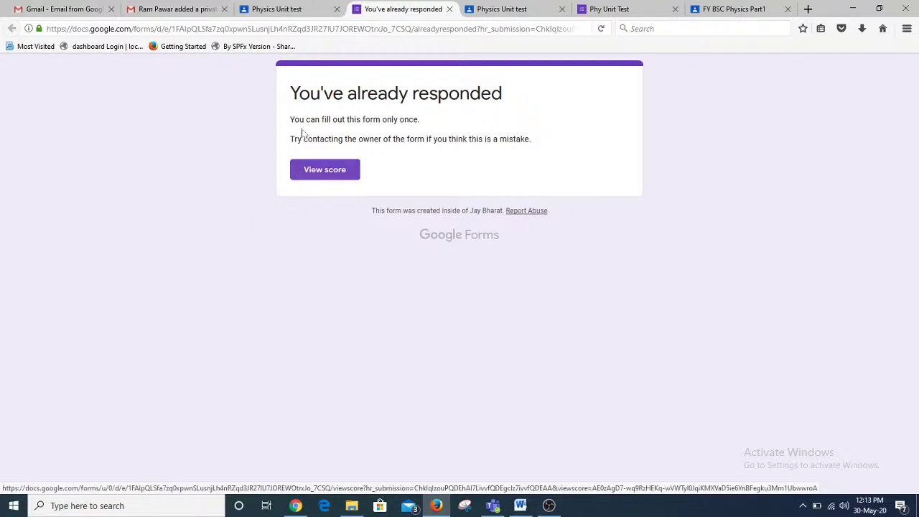
key(ctrl+Tab)
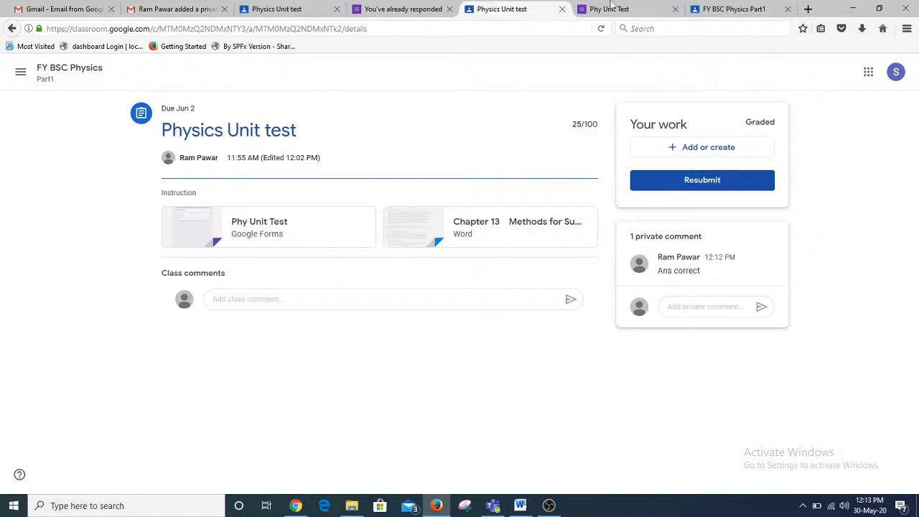
key(ctrl+Tab)
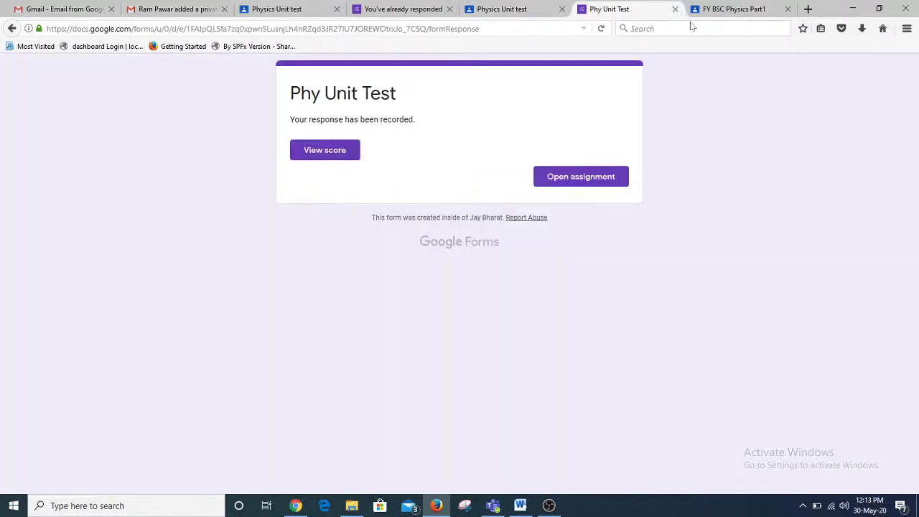
click(705, 10)
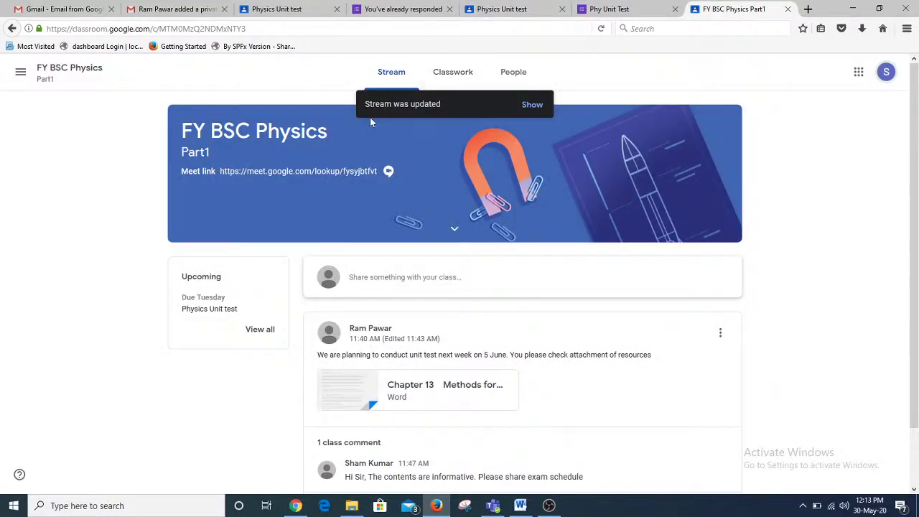
click(592, 10)
click(260, 6)
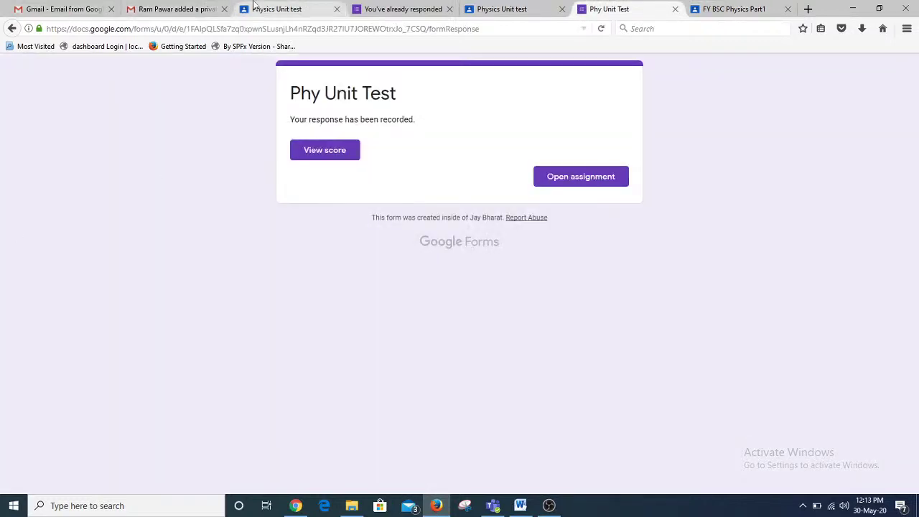
click(398, 9)
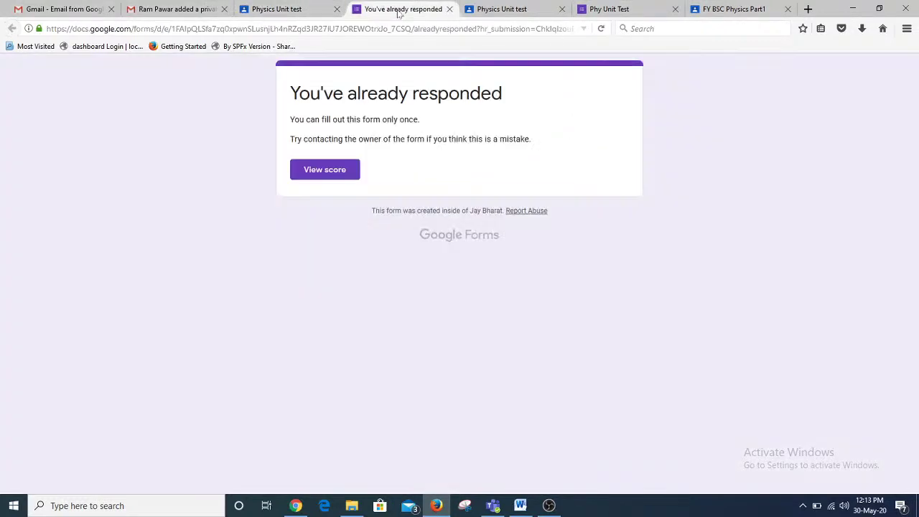
click(147, 10)
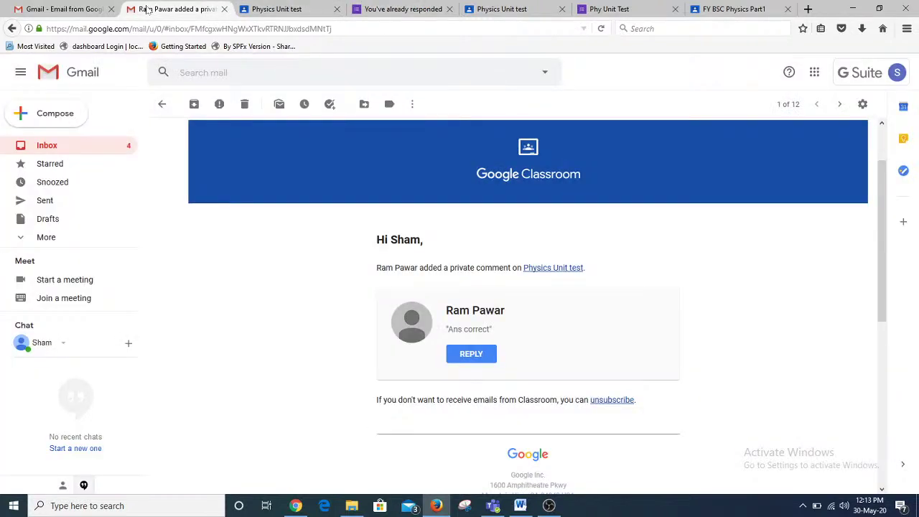
key(ctrl+Tab)
click(291, 16)
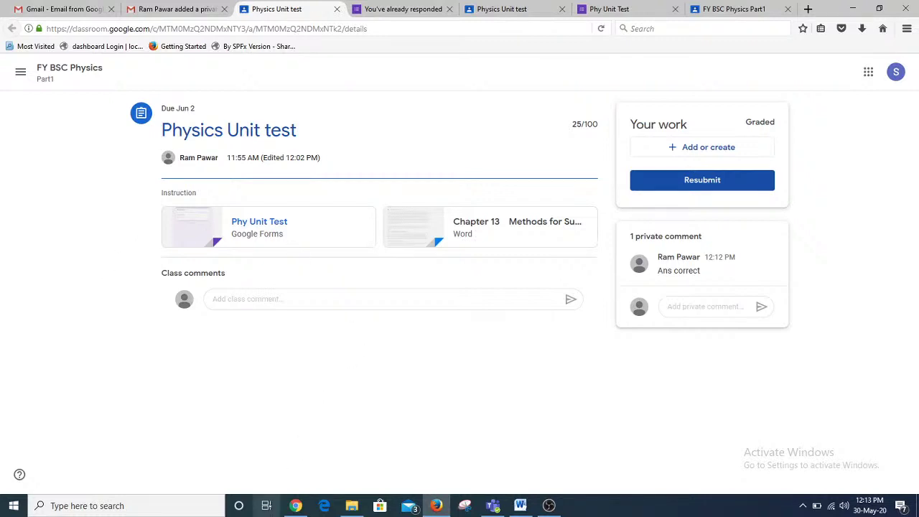
click(295, 505)
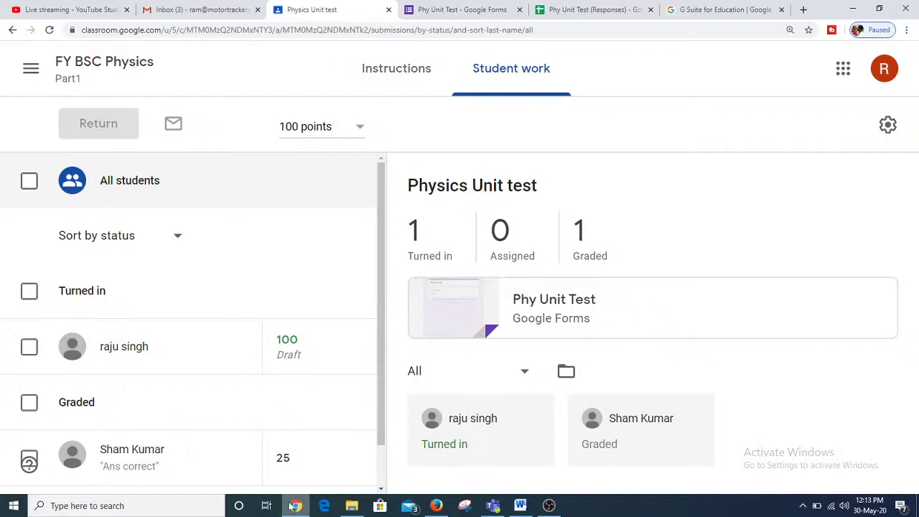
Turn off 'Limit to 1 response' in the Phy Unit Test form settings and save
click(515, 7)
click(703, 70)
scroll(521, 213, down, 1)
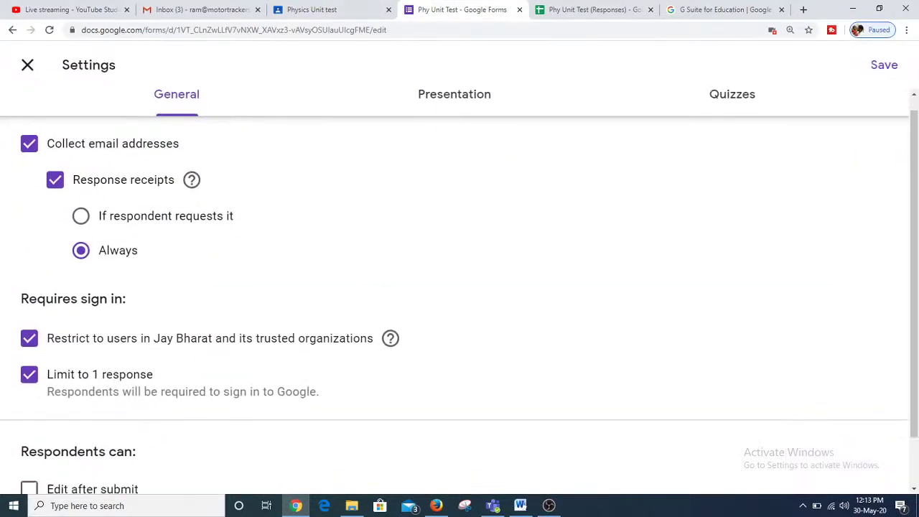
click(30, 318)
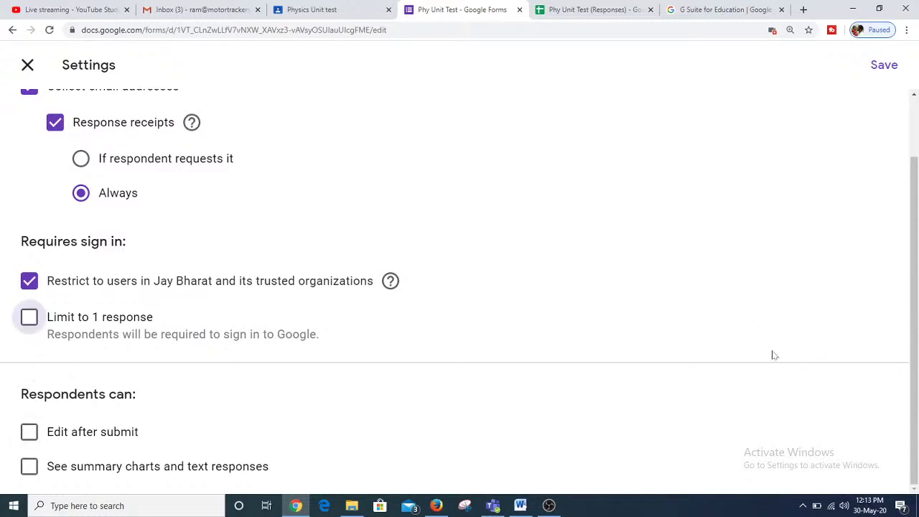
scroll(772, 353, up, 1)
click(887, 73)
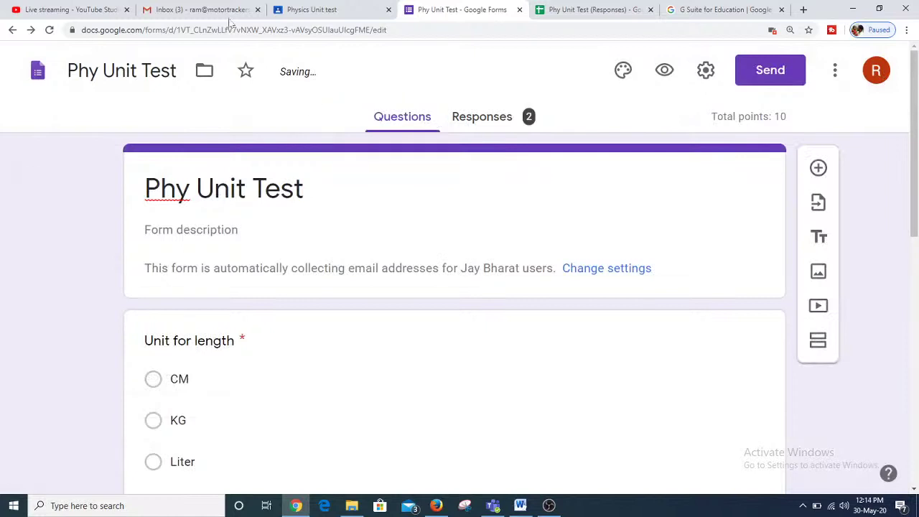
Close the student's leftover form, assignment and stream tabs and reload the assignment page
key(alt+Tab)
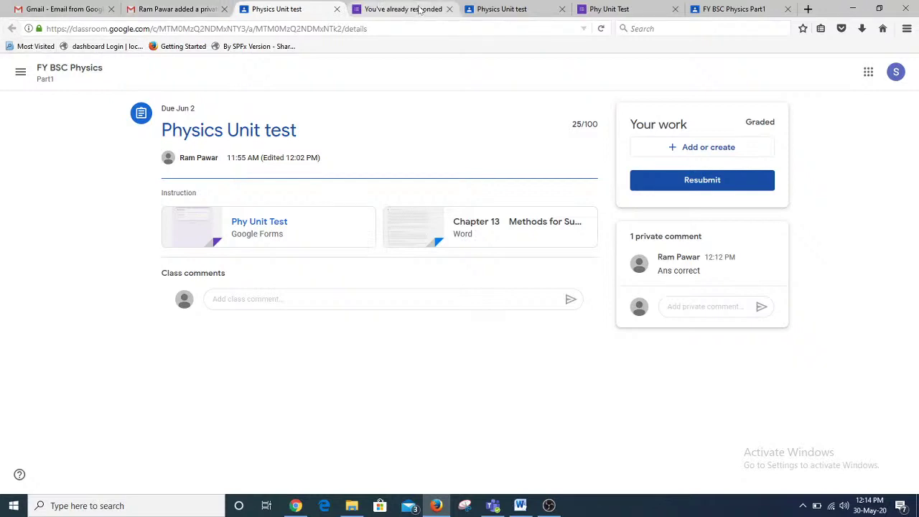
click(445, 10)
click(446, 10)
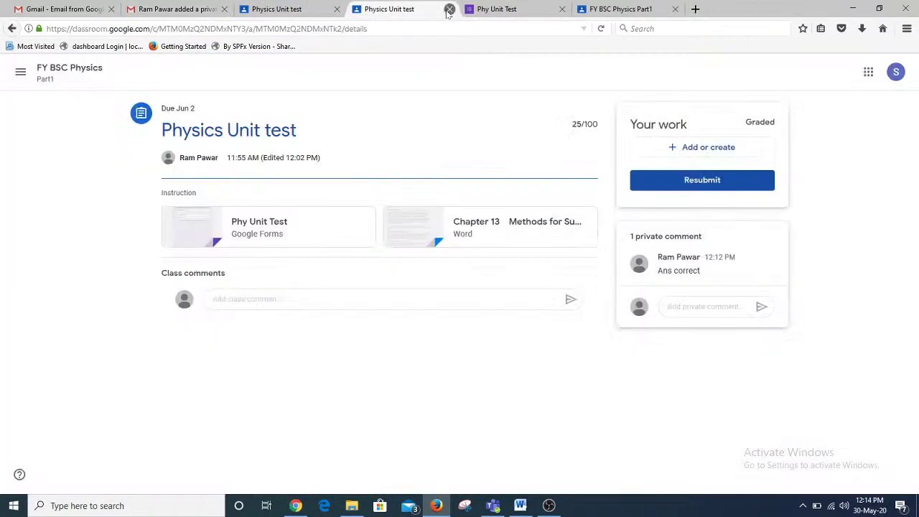
click(445, 10)
click(446, 10)
click(446, 11)
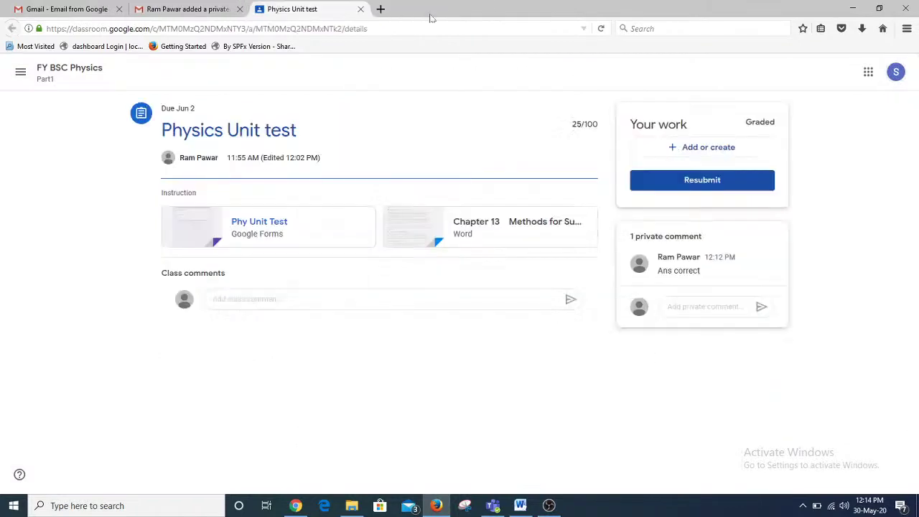
click(601, 30)
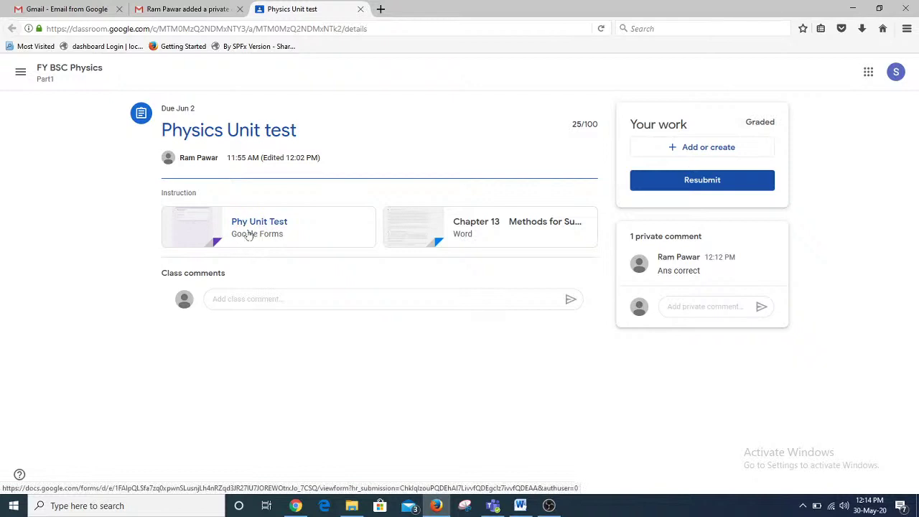
Submit the Phy Unit Test quiz answering CM and Gravity, check the 10/10 score, and close it
click(248, 231)
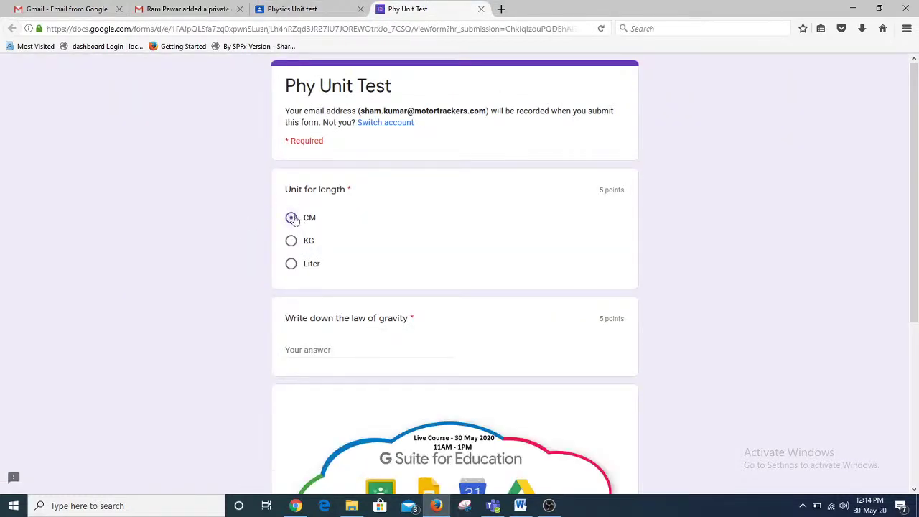
click(292, 218)
scroll(324, 254, down, 3)
click(309, 154)
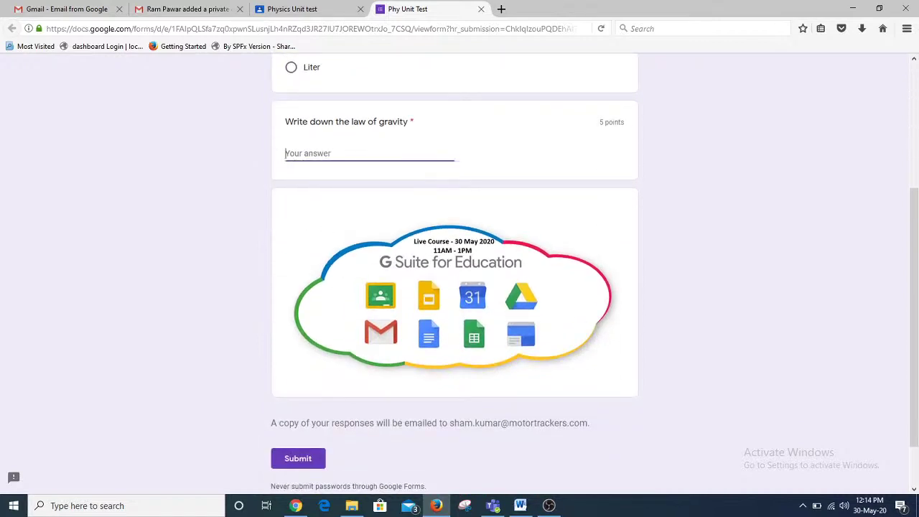
text(Gravity)
click(297, 459)
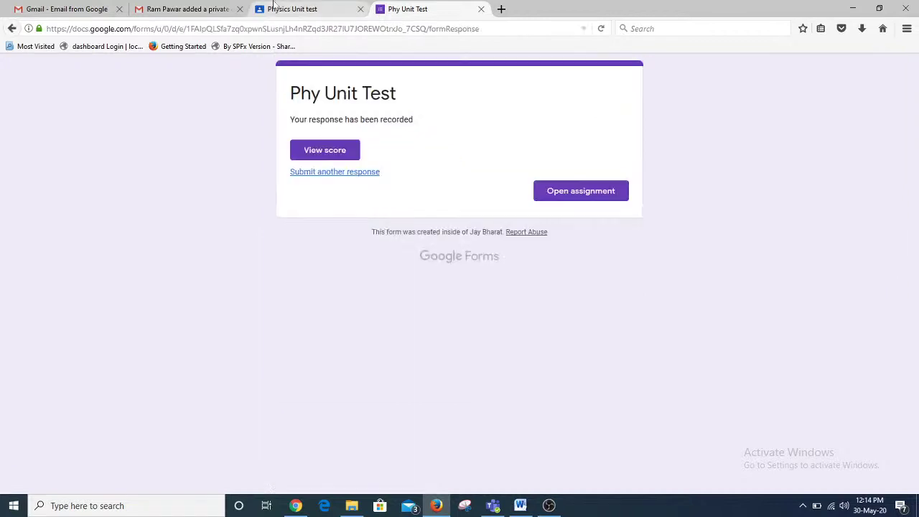
click(298, 150)
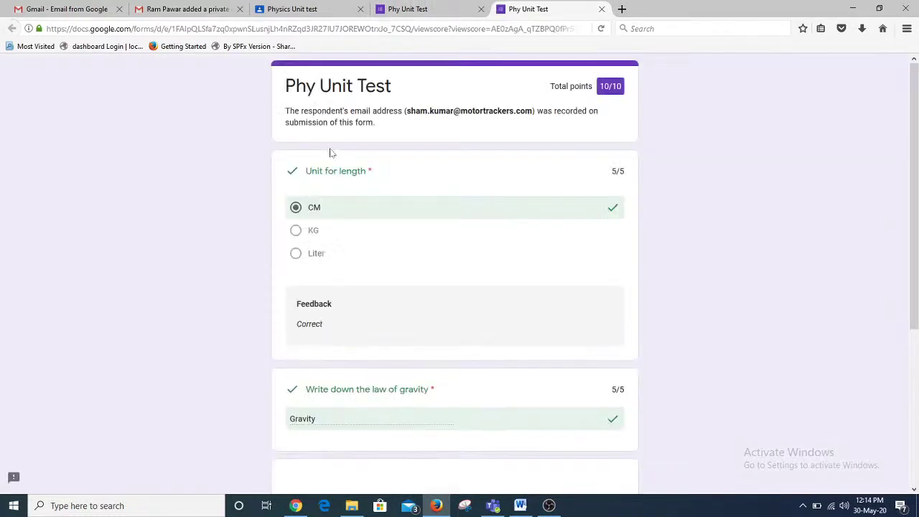
scroll(480, 236, down, 2)
scroll(353, 269, down, 2)
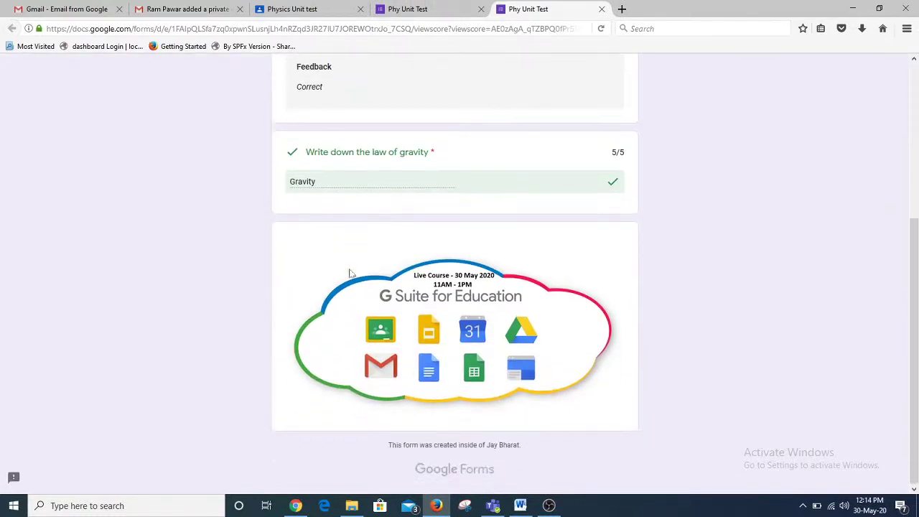
scroll(349, 260, up, 5)
click(601, 9)
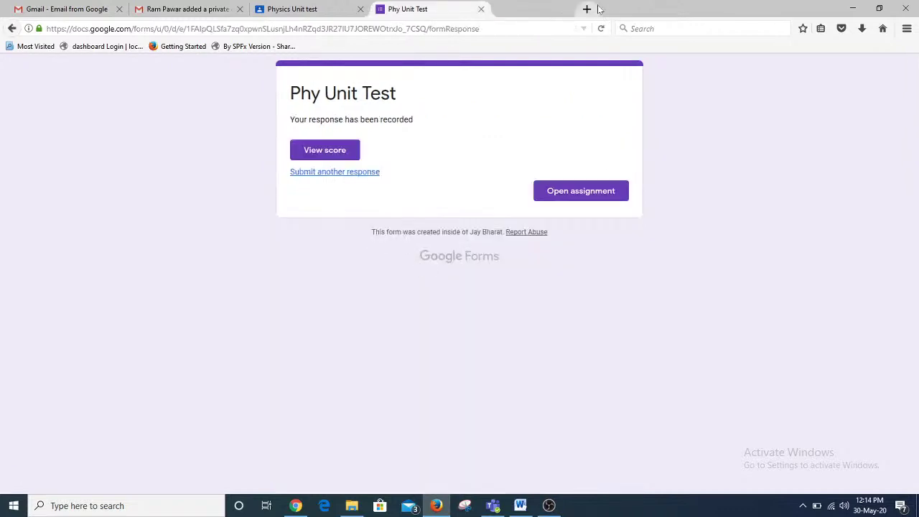
click(345, 8)
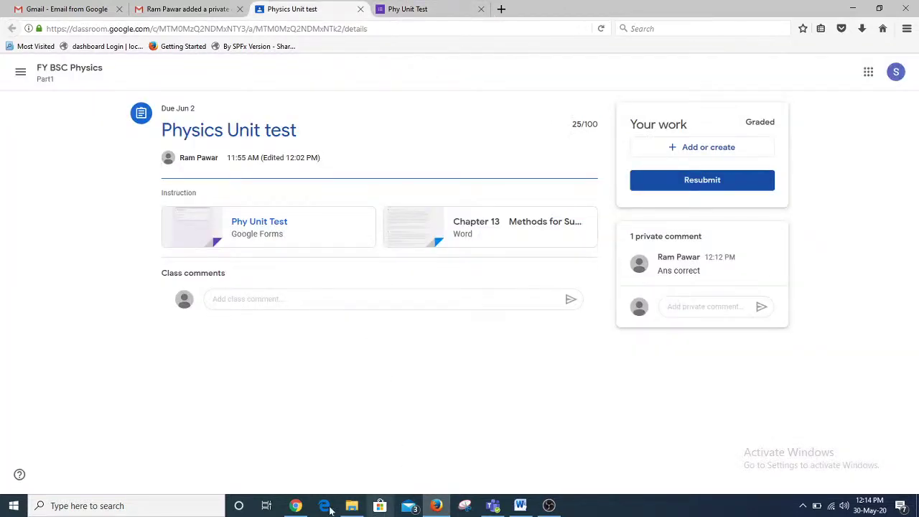
Resubmit the Physics Unit test assignment by marking it as done
click(266, 505)
click(306, 508)
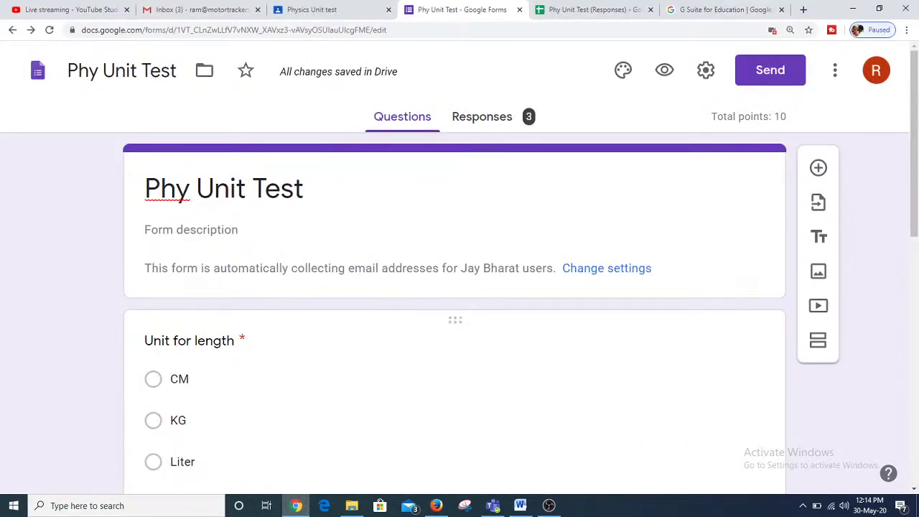
click(297, 508)
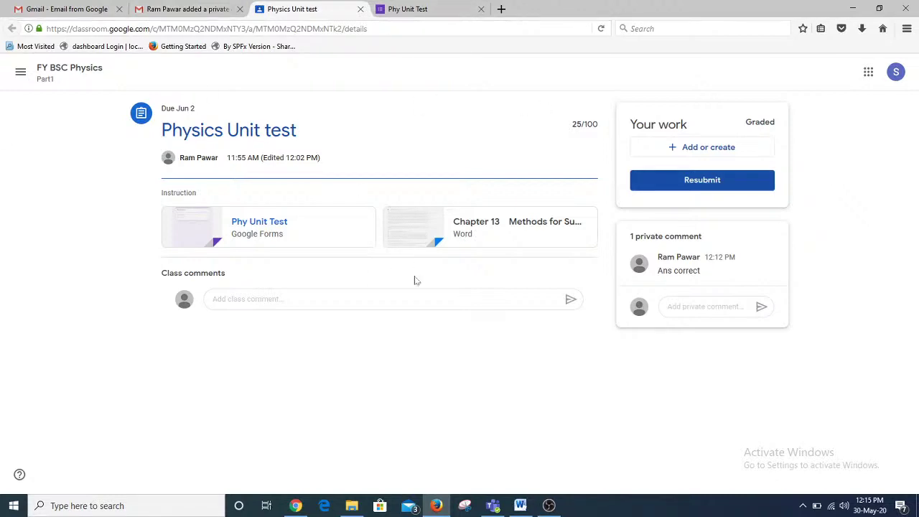
key(ctrl+l)
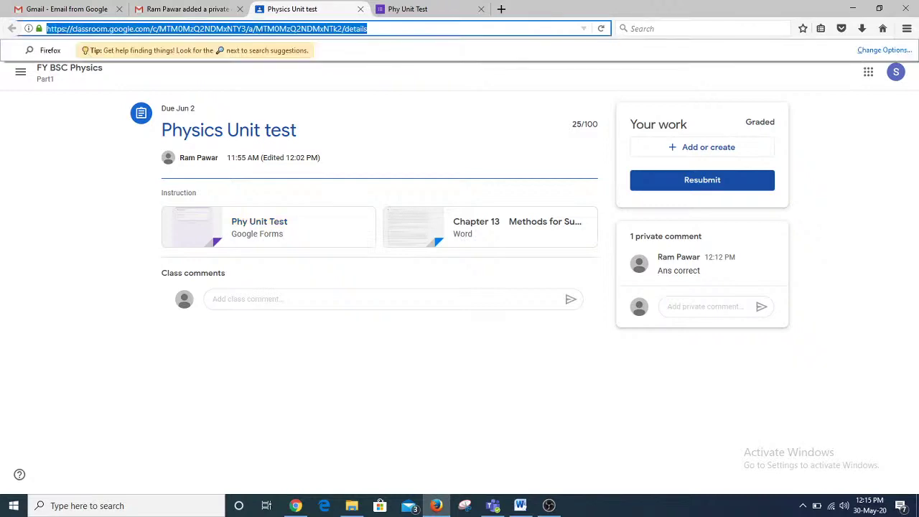
click(665, 185)
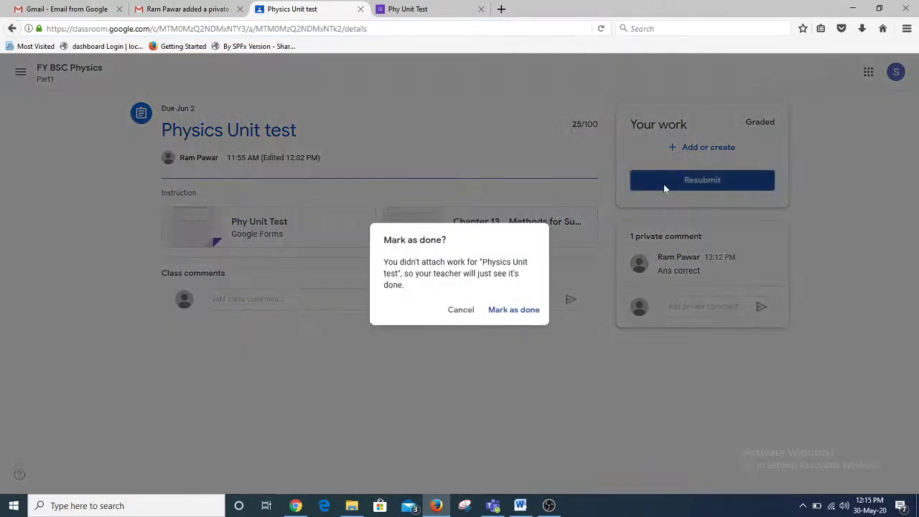
click(505, 312)
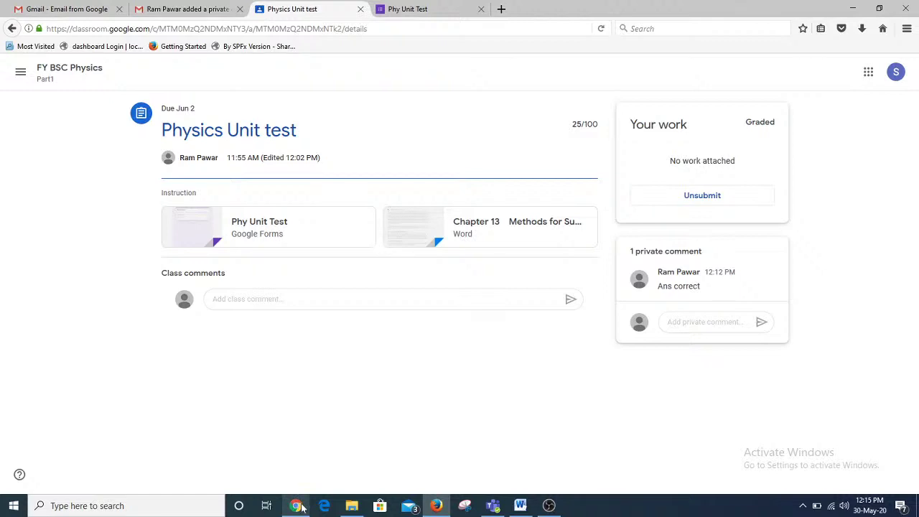
Review the form's 3 responses, then check Student work showing the resubmission at 25/100
click(302, 506)
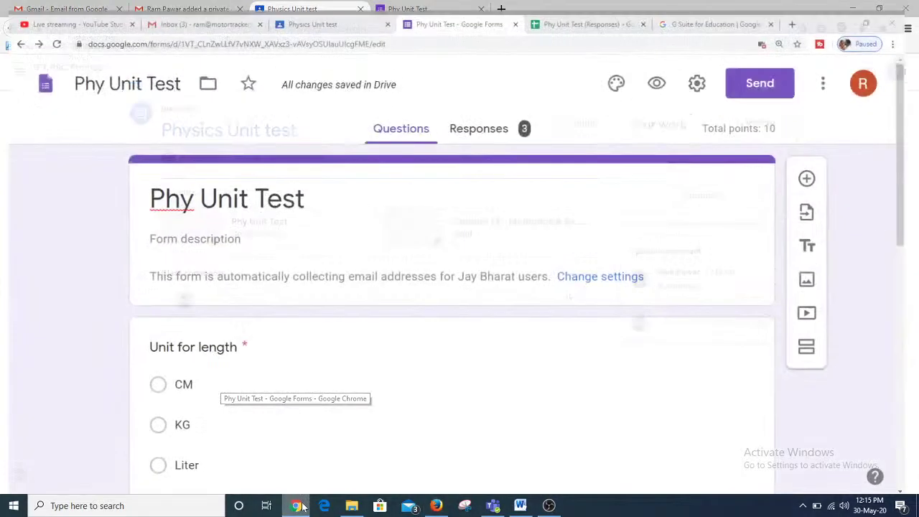
click(506, 122)
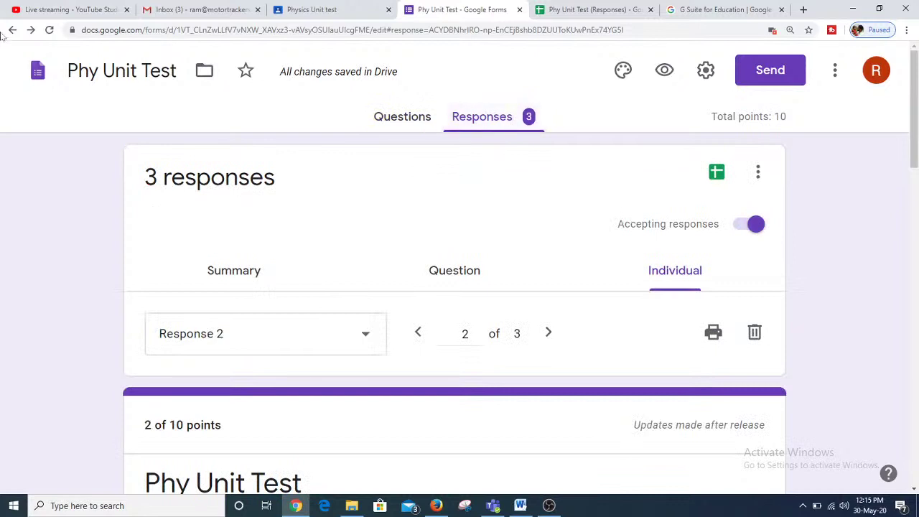
click(49, 30)
scroll(488, 244, down, 2)
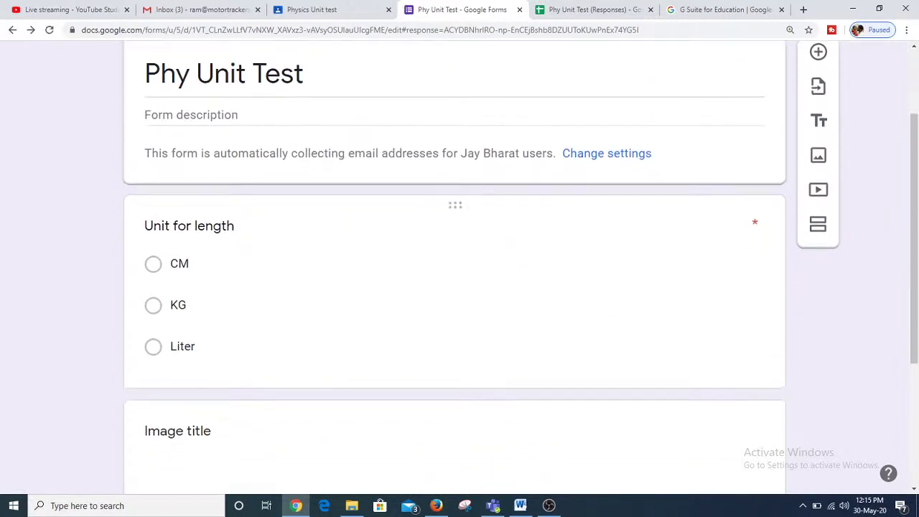
click(311, 9)
scroll(122, 302, down, 1)
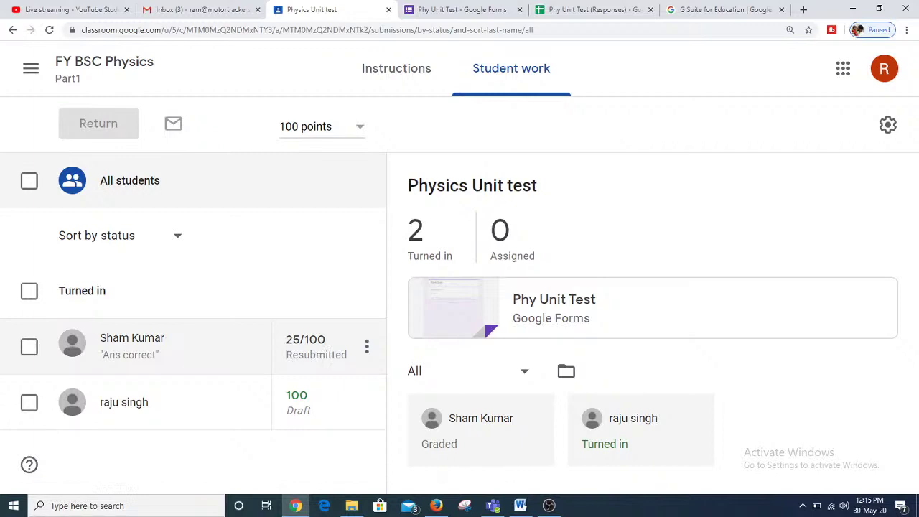
Leave the resubmitted student's grade at 25 and close the Physics Unit test tab
click(305, 340)
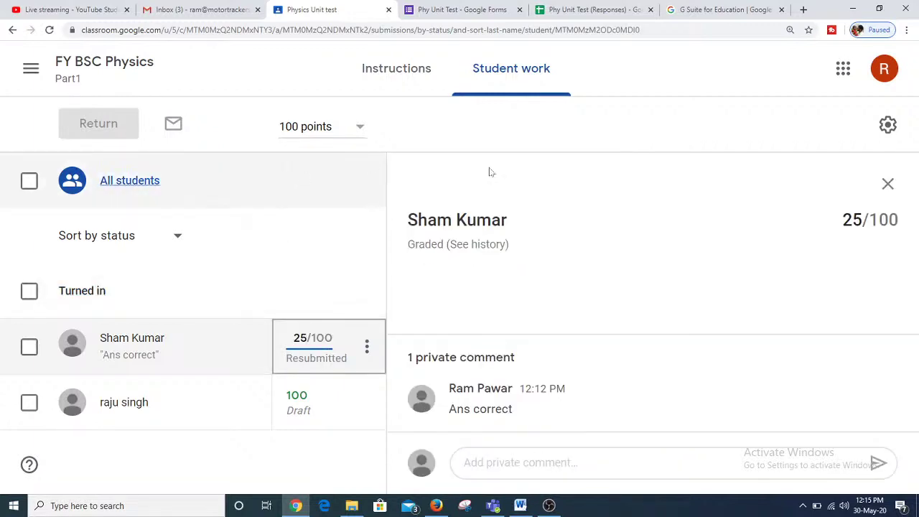
click(546, 127)
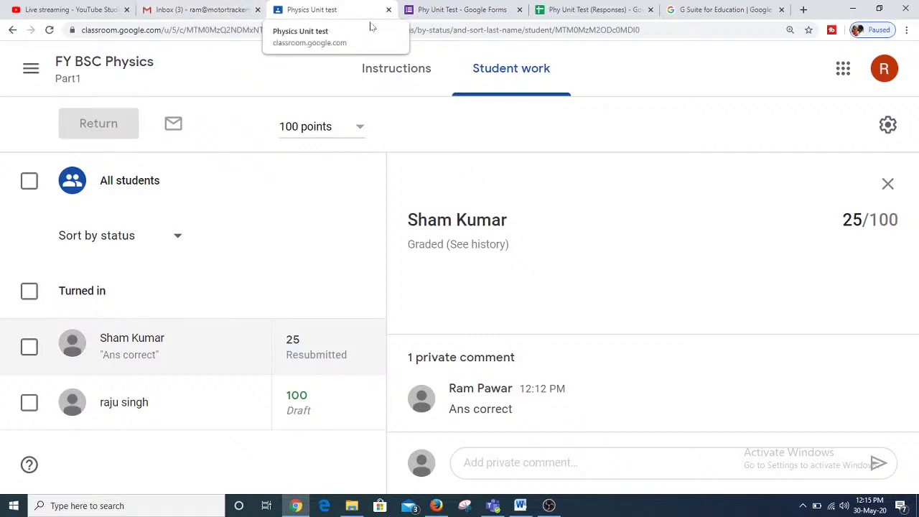
click(388, 10)
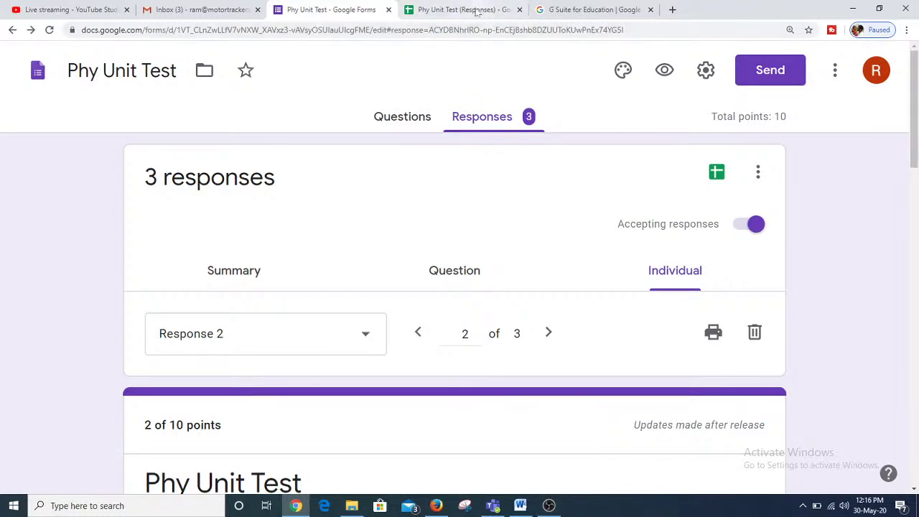
Inspect the respondent email in cell E4 of Phy Unit Test (Responses), then close the sheet
click(475, 10)
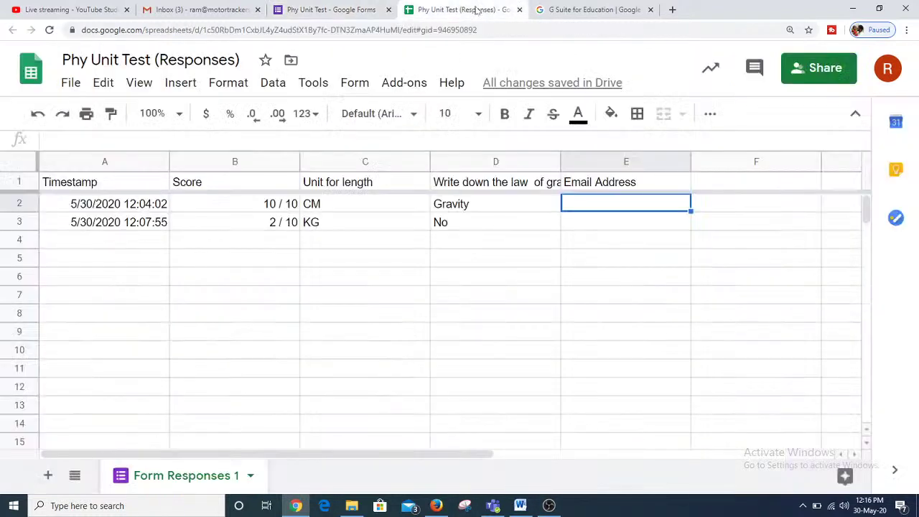
click(612, 246)
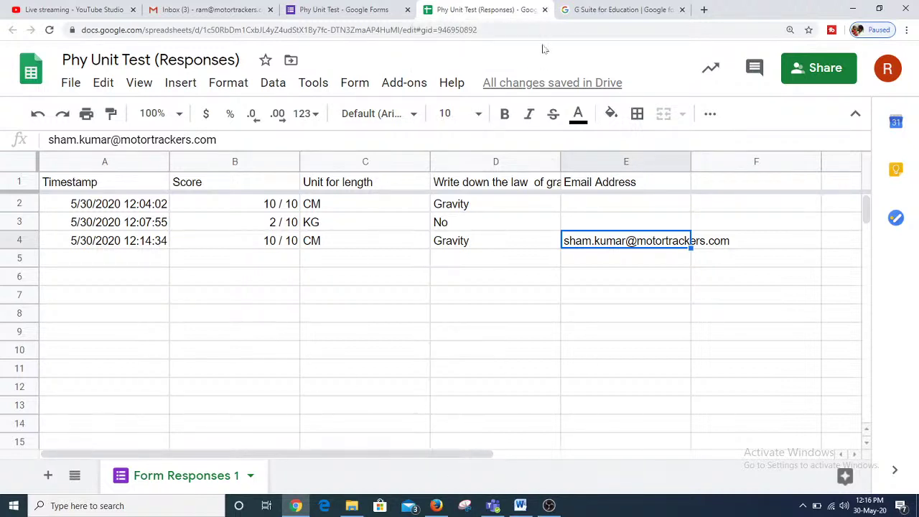
click(544, 9)
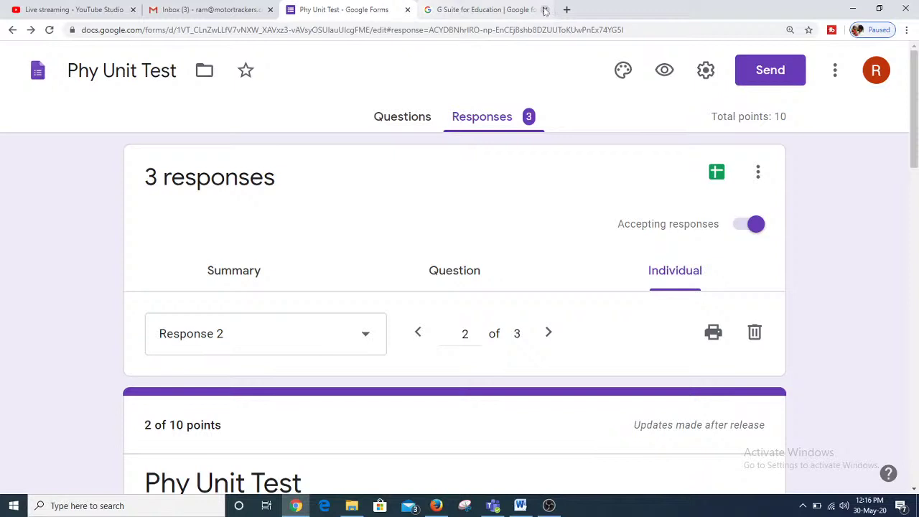
Close the G Suite for Education and Phy Unit Test form tabs, leaving Gmail showing
click(546, 10)
click(252, 8)
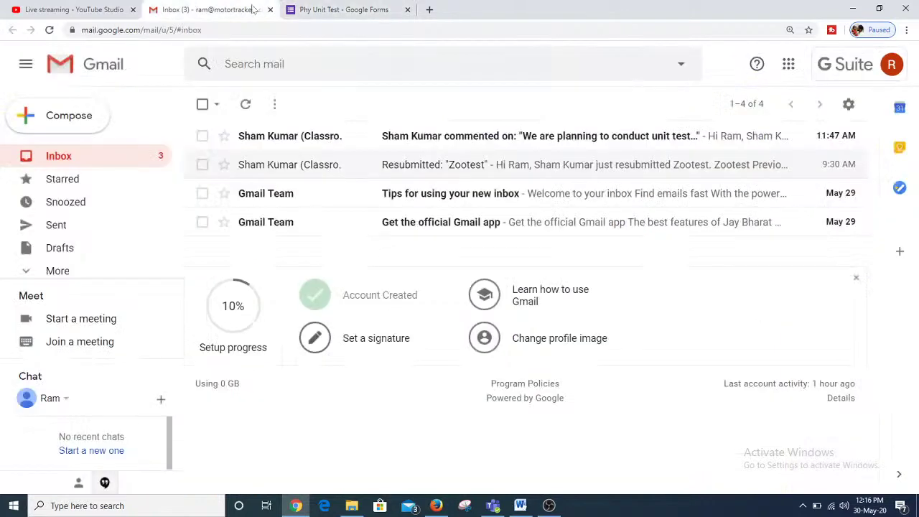
click(407, 9)
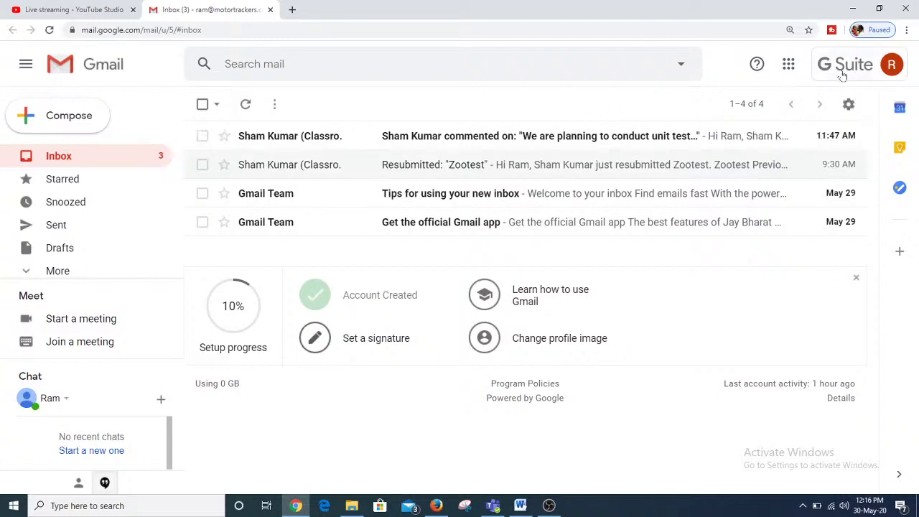
Launch Google Classroom from Gmail's Google apps list
click(789, 65)
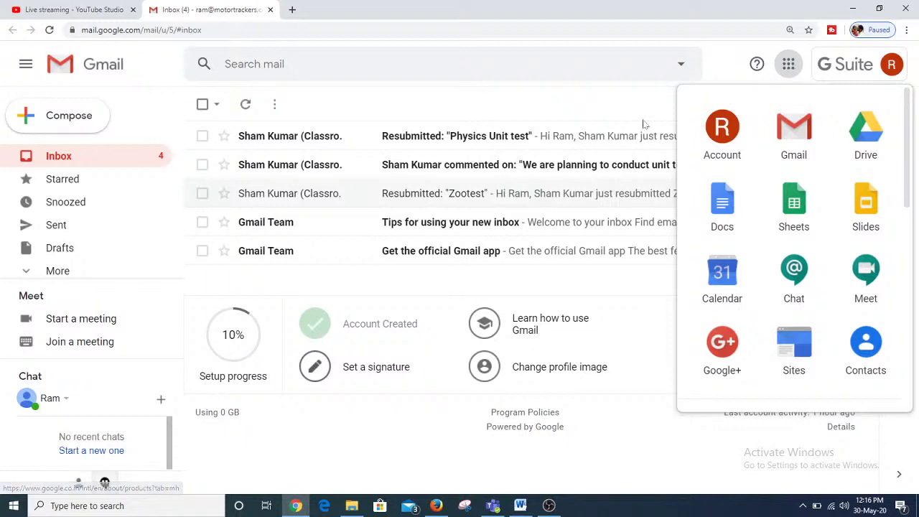
scroll(761, 170, down, 2)
scroll(764, 174, up, 2)
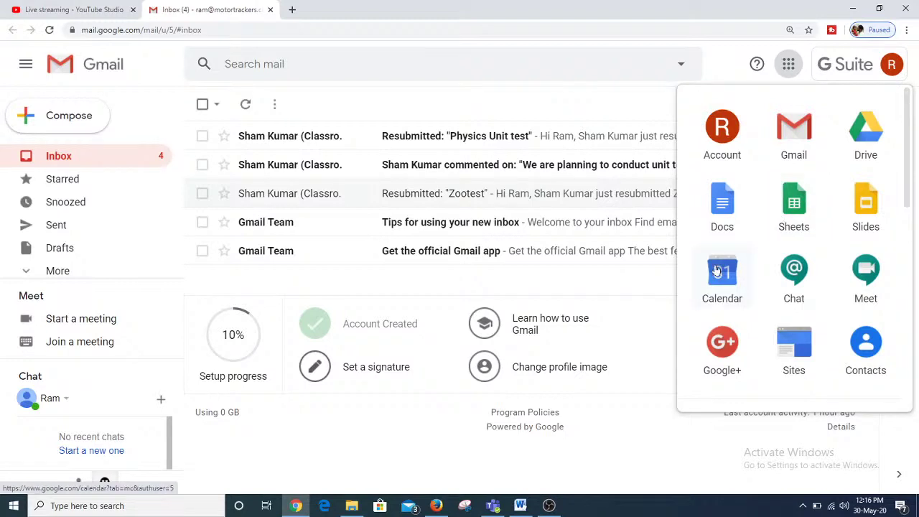
scroll(814, 260, down, 6)
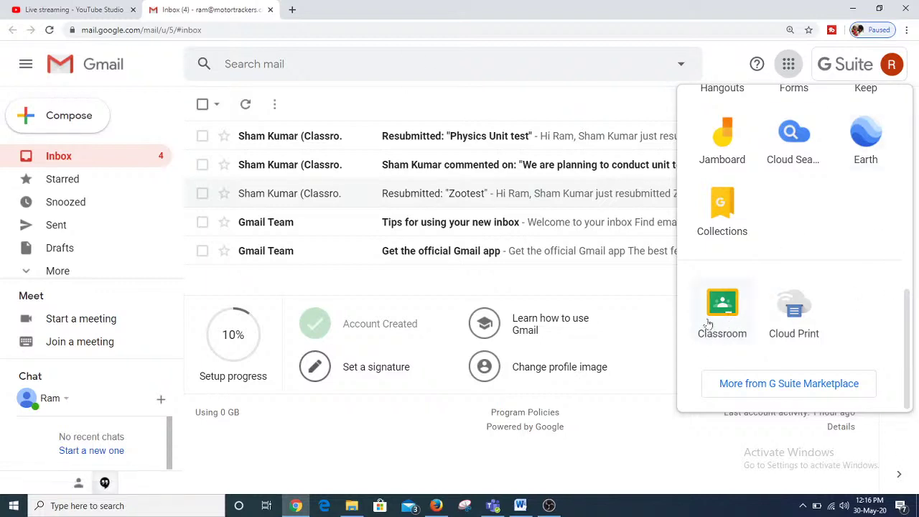
click(721, 307)
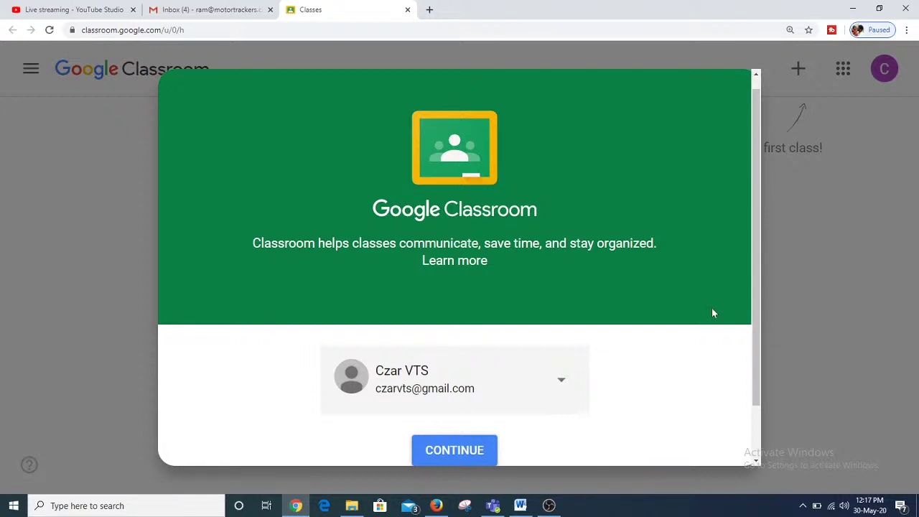
Sign in to Classroom with a different account picked from the account list
click(558, 381)
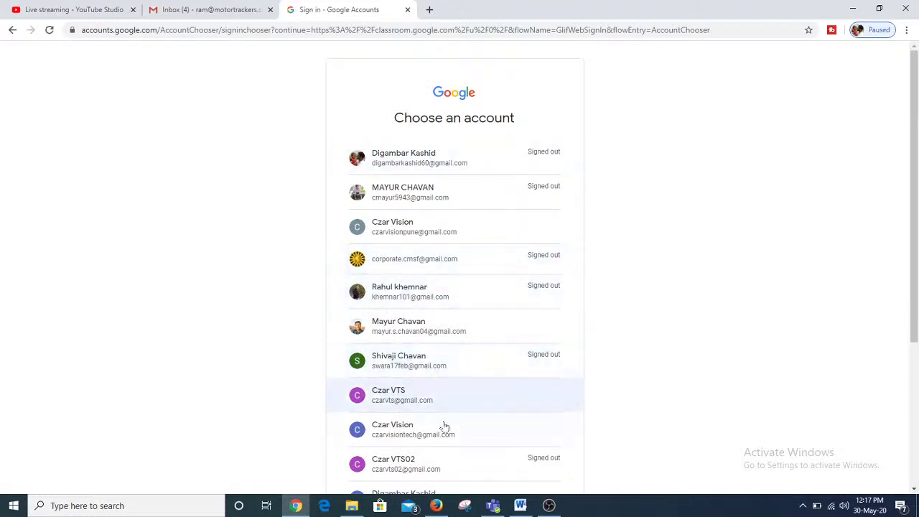
scroll(443, 426, down, 3)
click(446, 329)
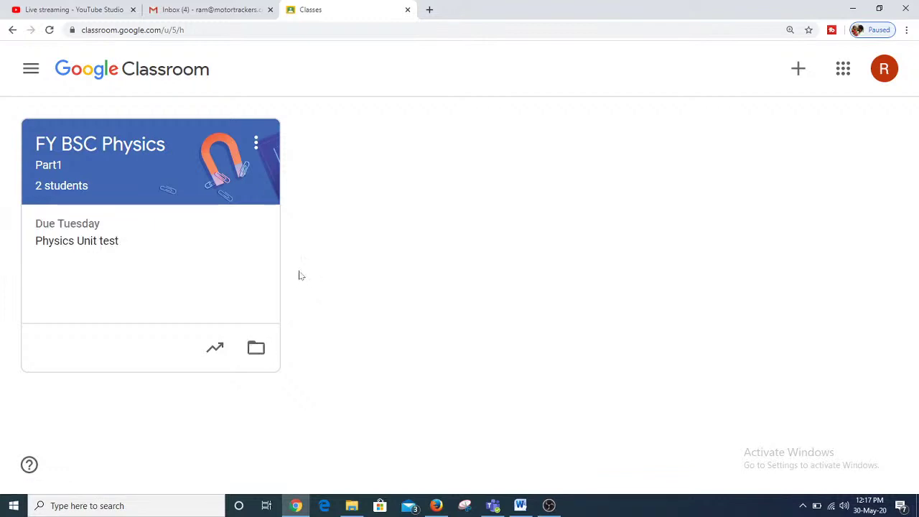
click(115, 162)
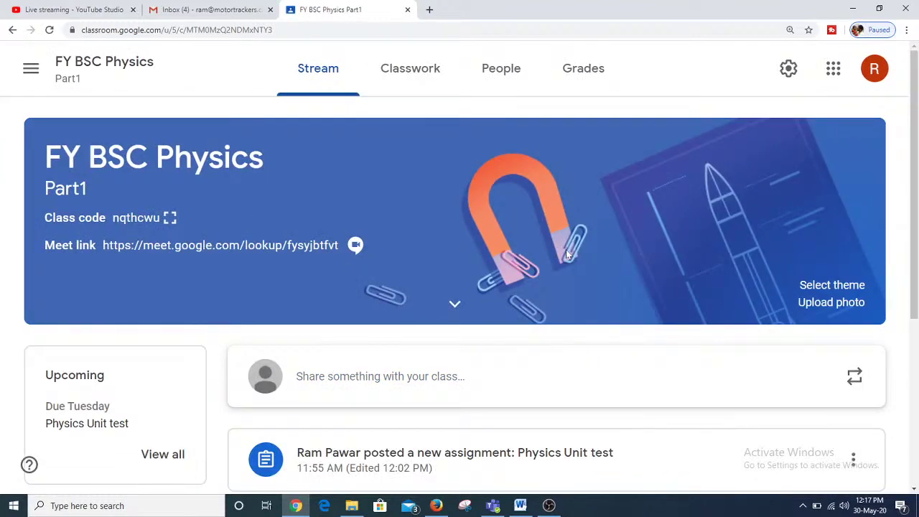
scroll(443, 248, down, 2)
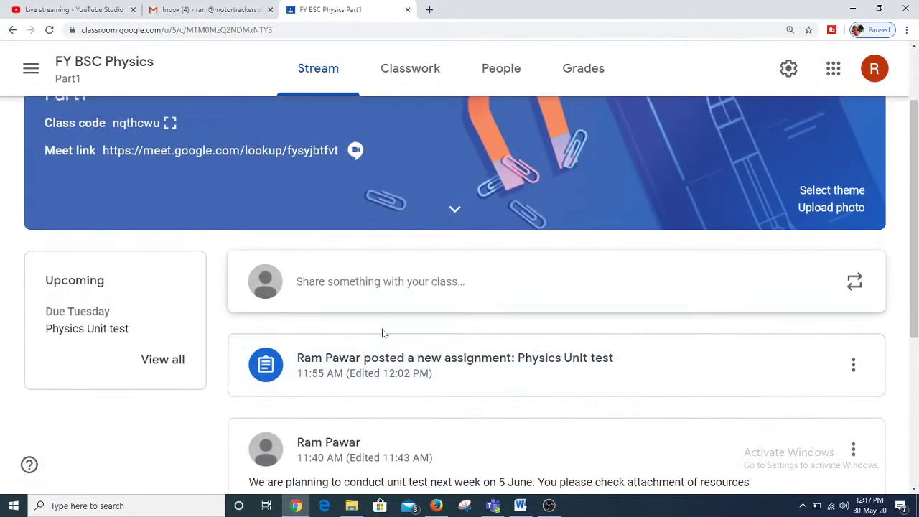
scroll(381, 333, up, 2)
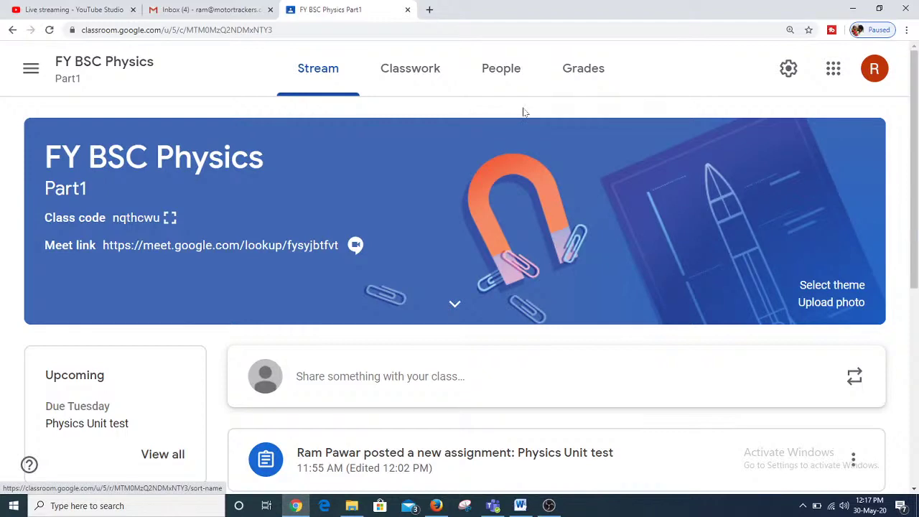
click(577, 81)
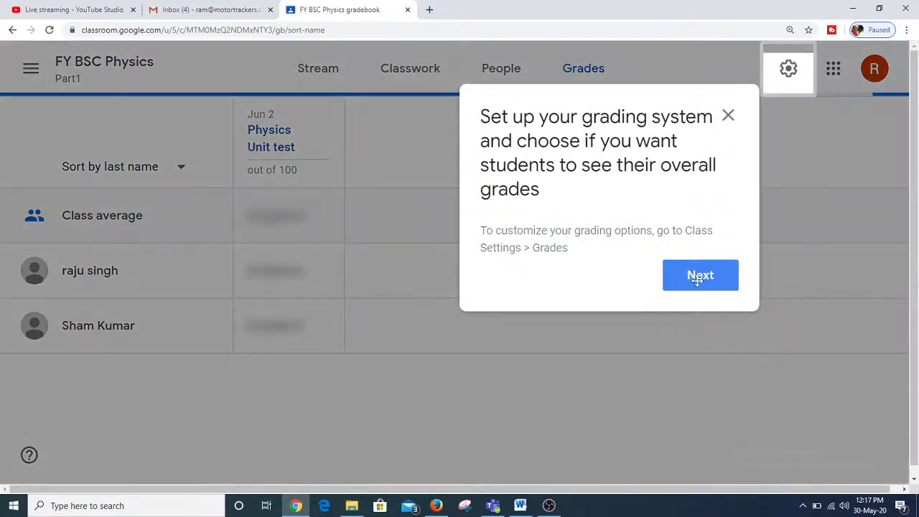
click(726, 116)
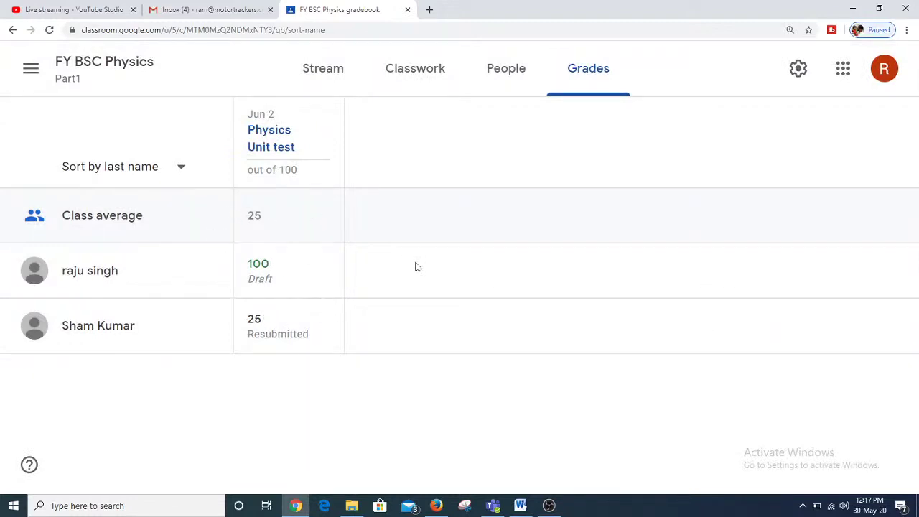
click(347, 59)
scroll(492, 373, down, 2)
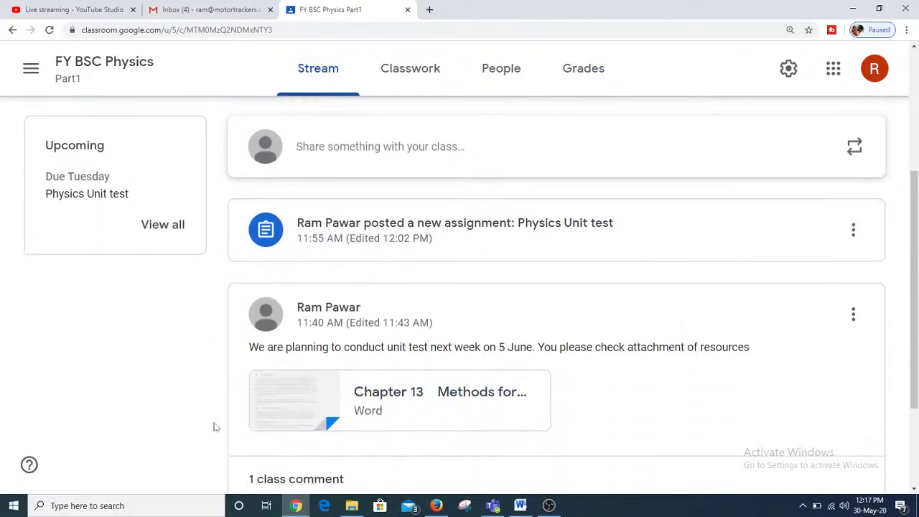
scroll(213, 427, up, 2)
scroll(209, 426, up, 2)
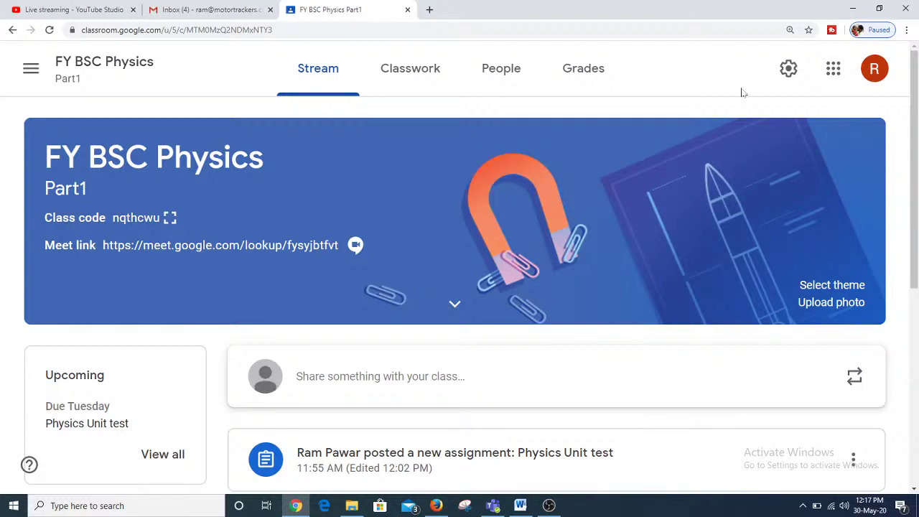
Open the Classroom calendar from the navigation menu
click(31, 68)
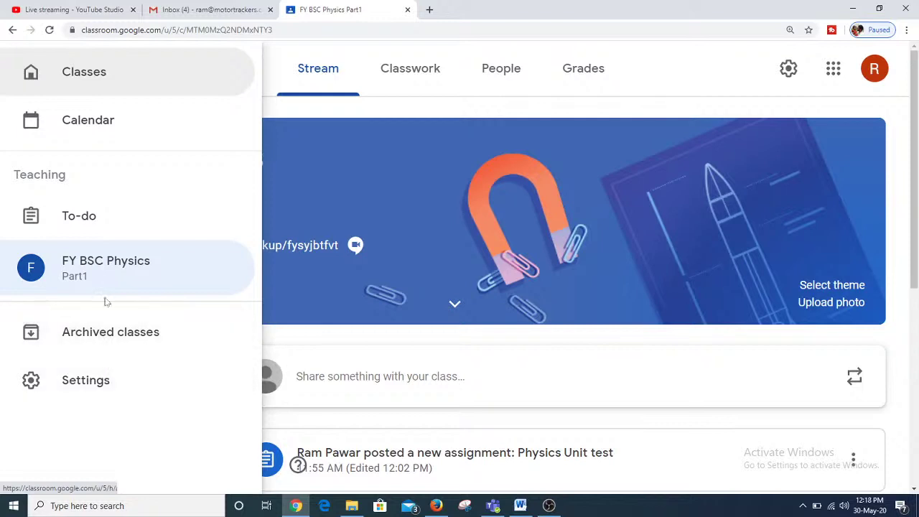
click(106, 115)
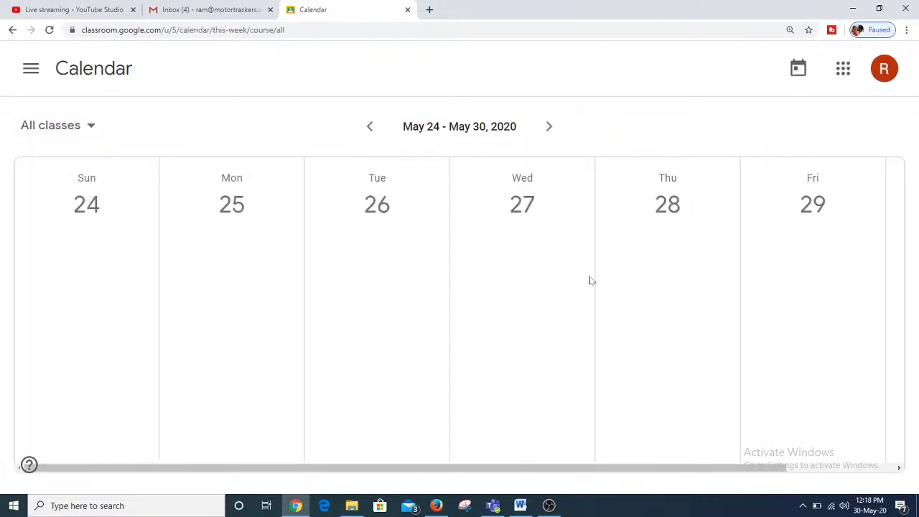
drag(734, 467, 236, 453)
Glance at Gmail, then return to Classroom's Classes list
click(191, 9)
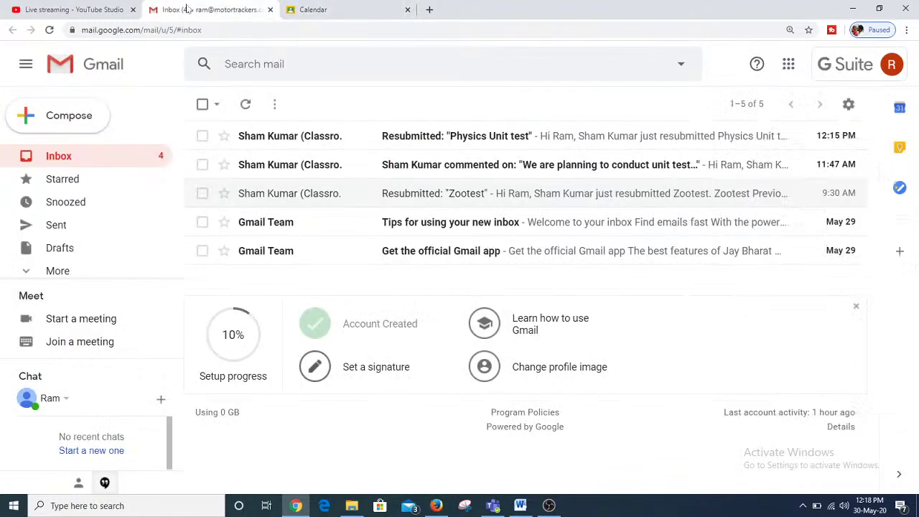
click(306, 13)
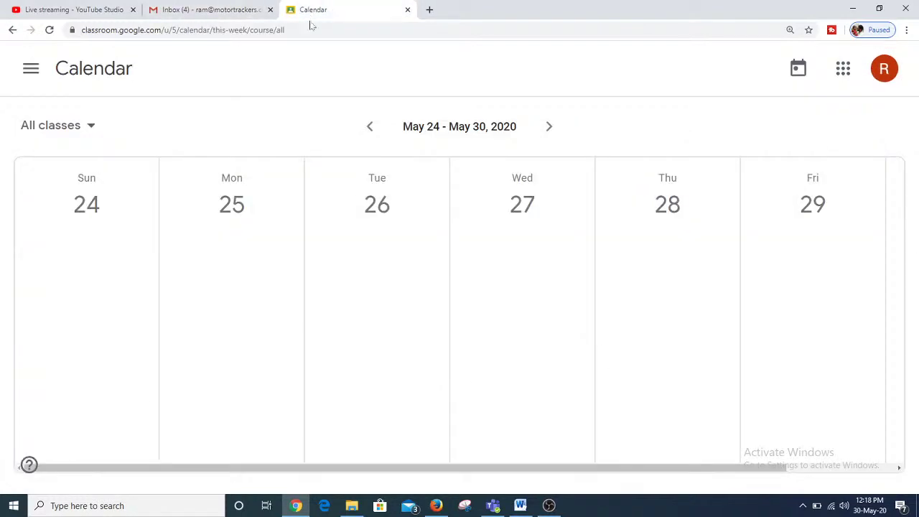
click(30, 70)
click(89, 84)
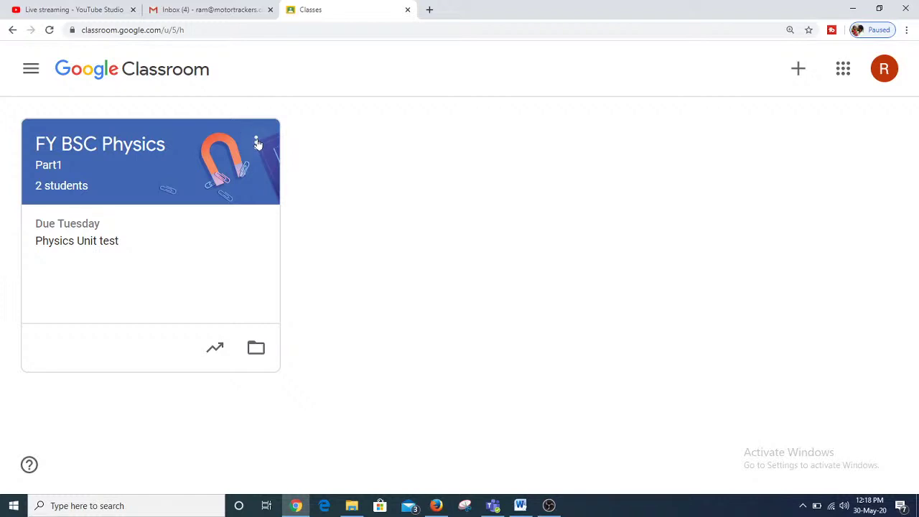
Open the FY BSC Physics class stream
click(151, 133)
scroll(516, 247, down, 5)
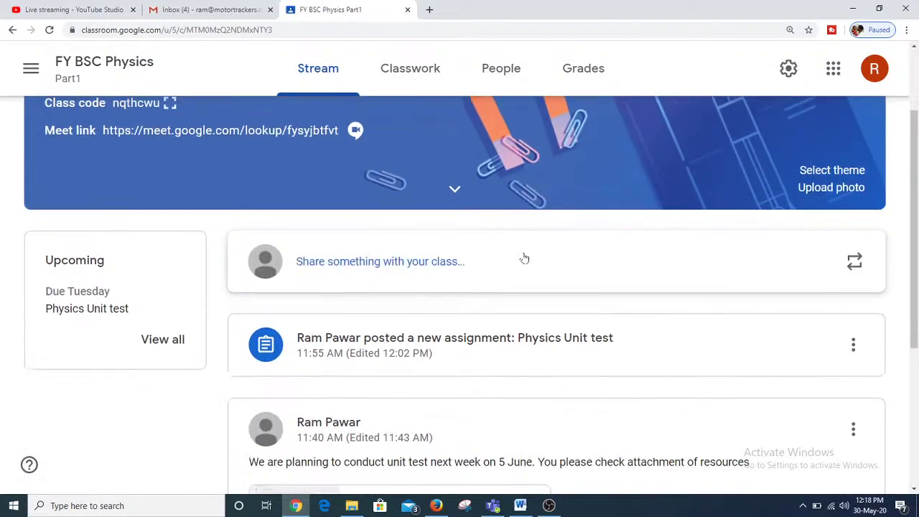
scroll(523, 256, up, 5)
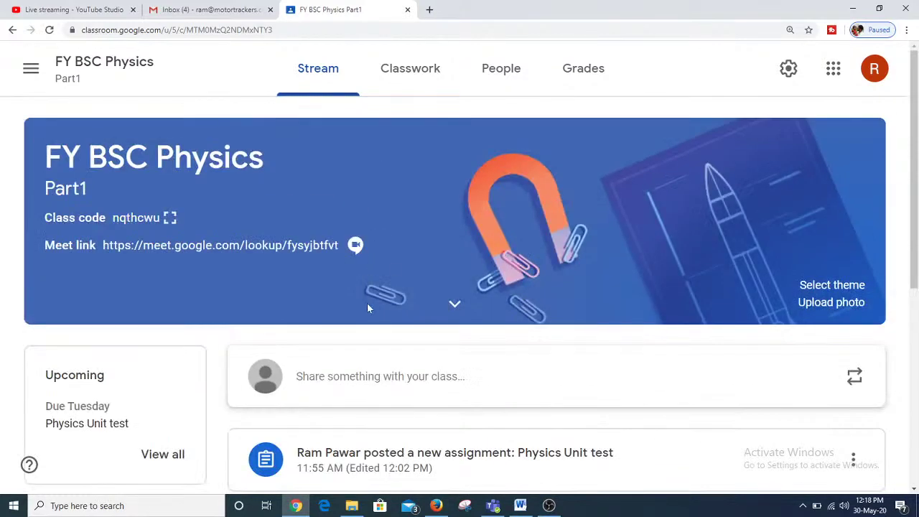
scroll(442, 129, down, 1)
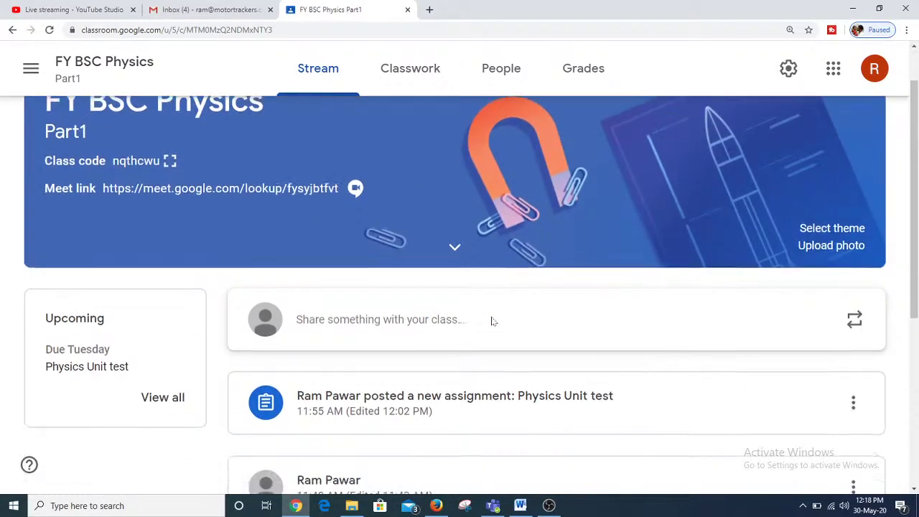
Start a class post with 'Meeti', then cancel the unfinished draft
click(420, 322)
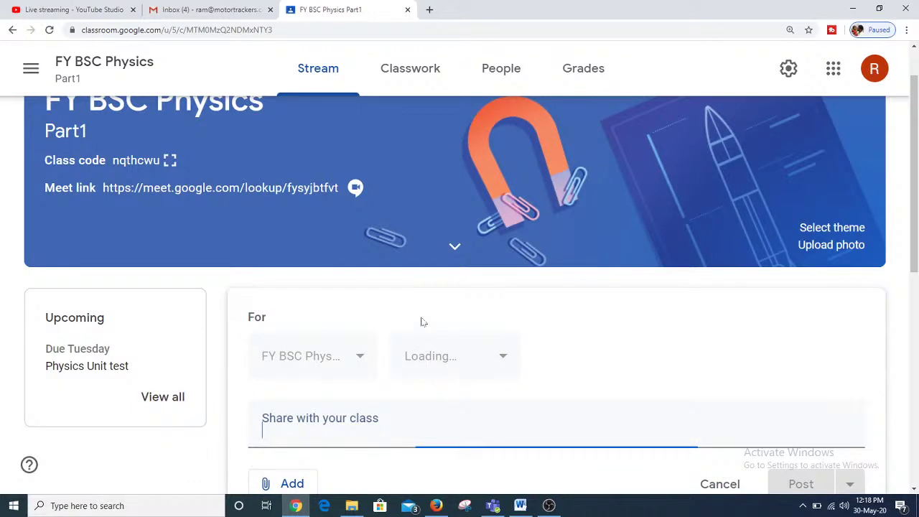
text(Meeti)
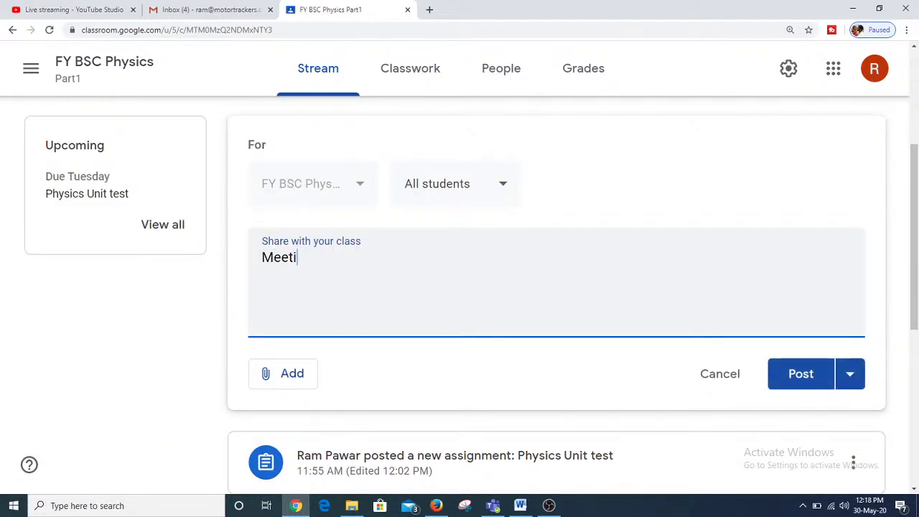
key(BackSpace)
key(BackSpace)
key(BackSpace)
key(BackSpace)
key(BackSpace)
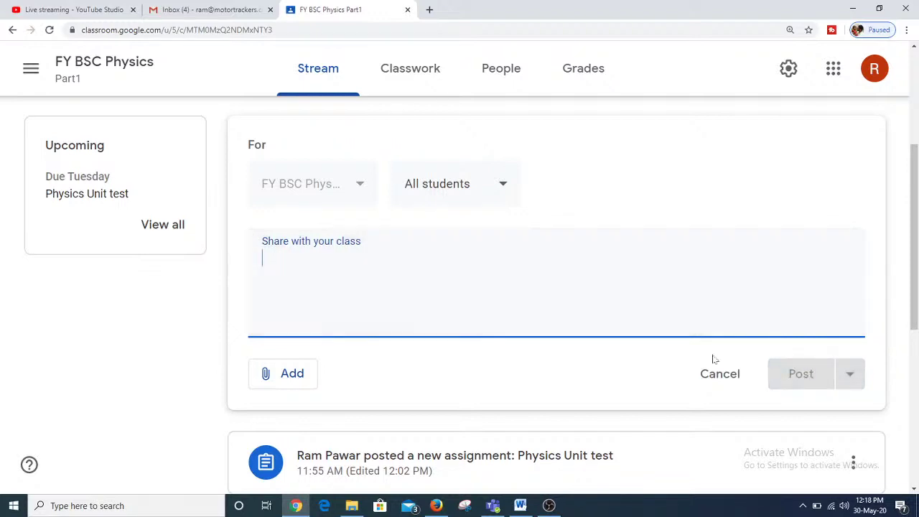
click(714, 374)
scroll(671, 165, up, 3)
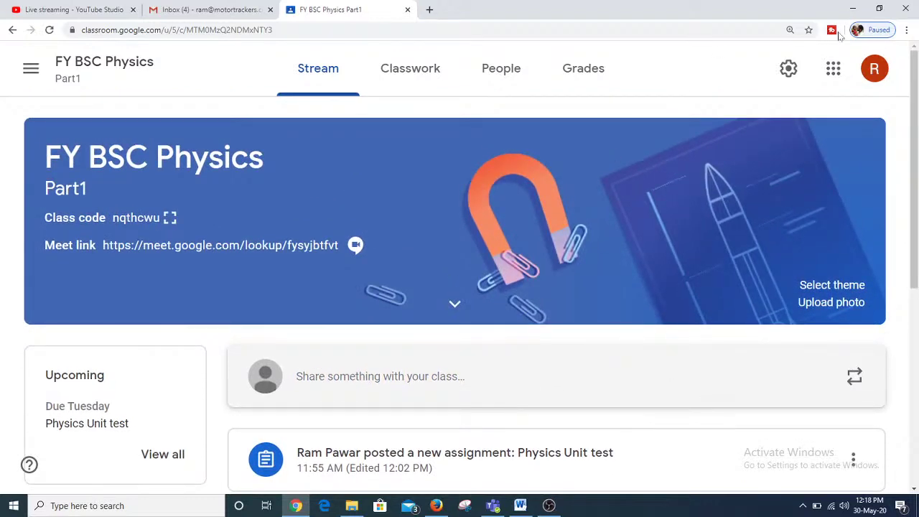
Open Google Calendar in a new tab from the Google apps grid
click(832, 68)
scroll(725, 221, down, 2)
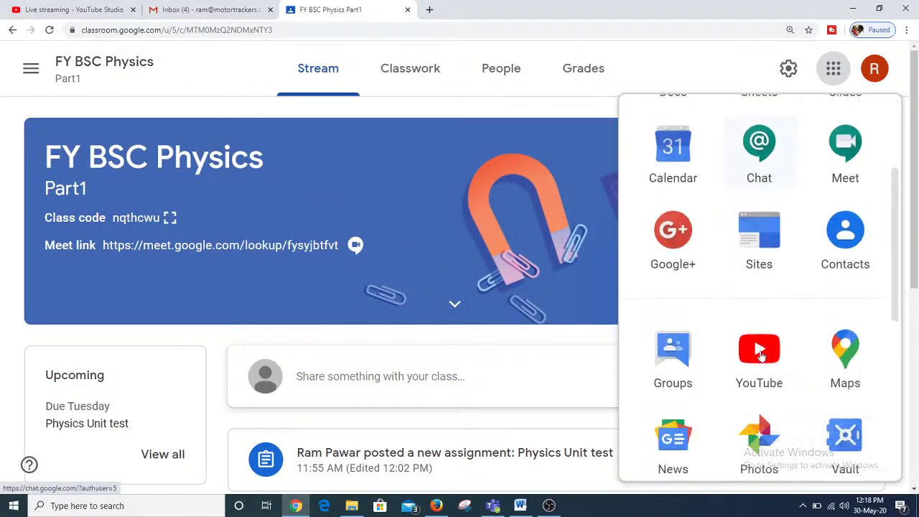
scroll(725, 221, up, 2)
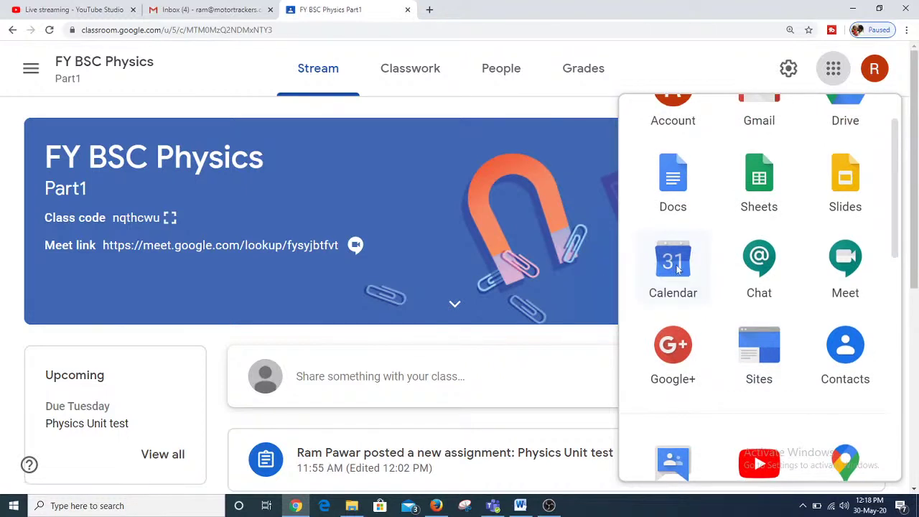
click(675, 267)
Back on the FY BSC Physics page, select the class Meet link text
click(336, 13)
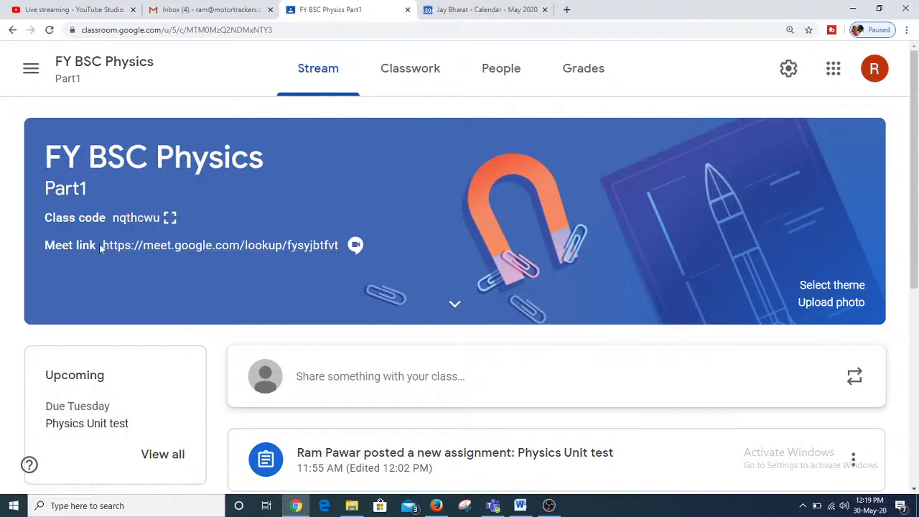
drag(339, 245, 298, 246)
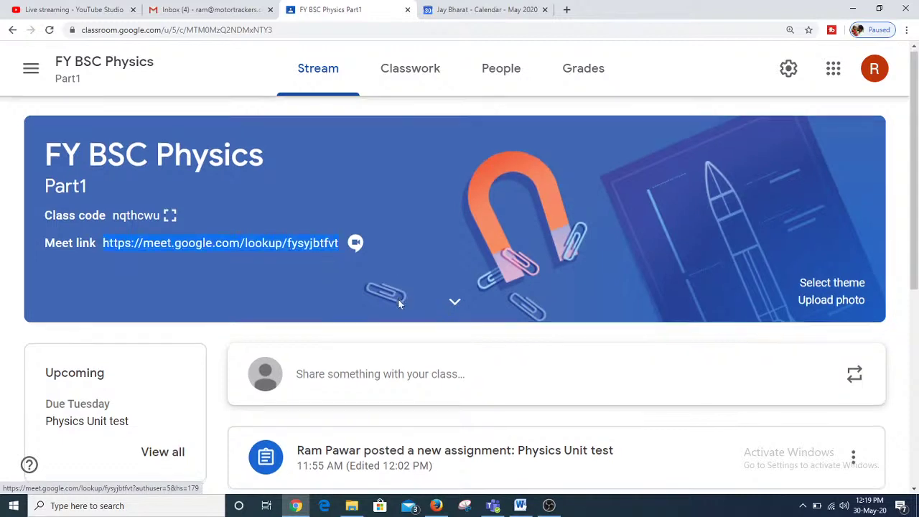
scroll(397, 299, down, 2)
Write the post 'Dear Students / Our Google meet details for tomorrow' with the pasted Meet link
click(366, 275)
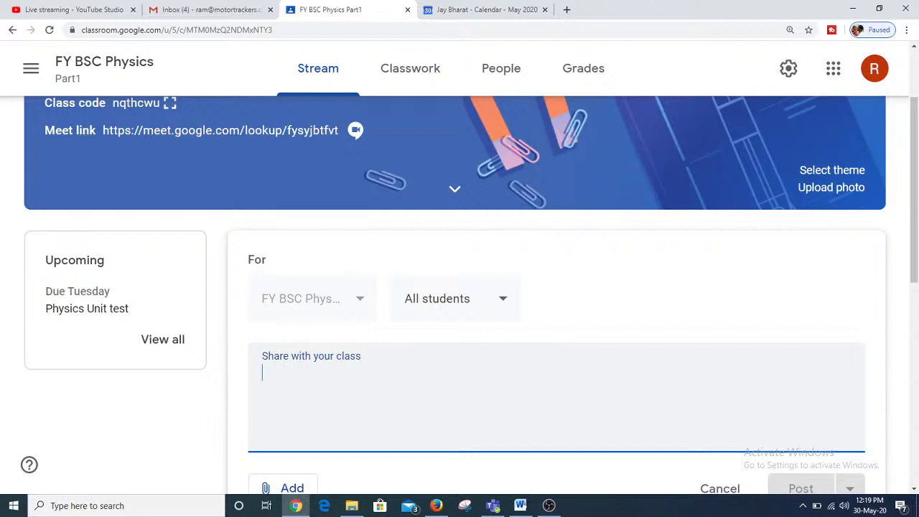
text(Dear Students,)
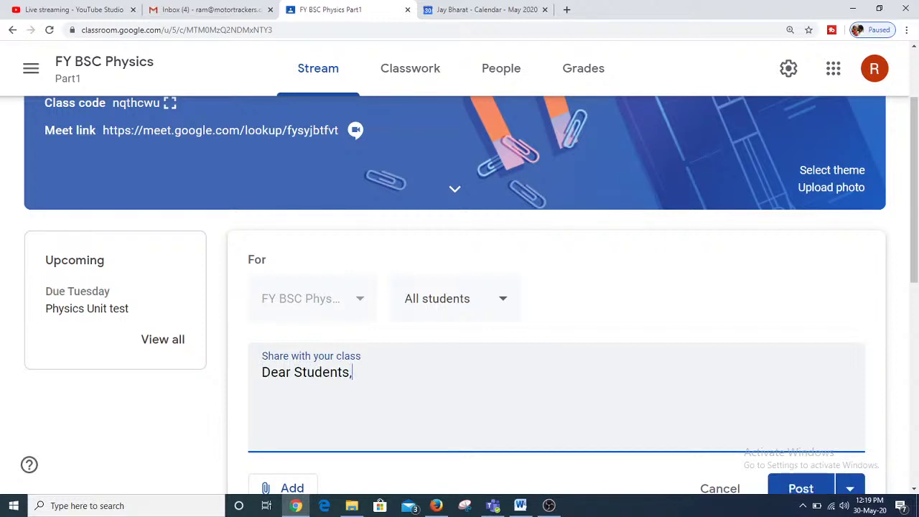
scroll(352, 303, down, 3)
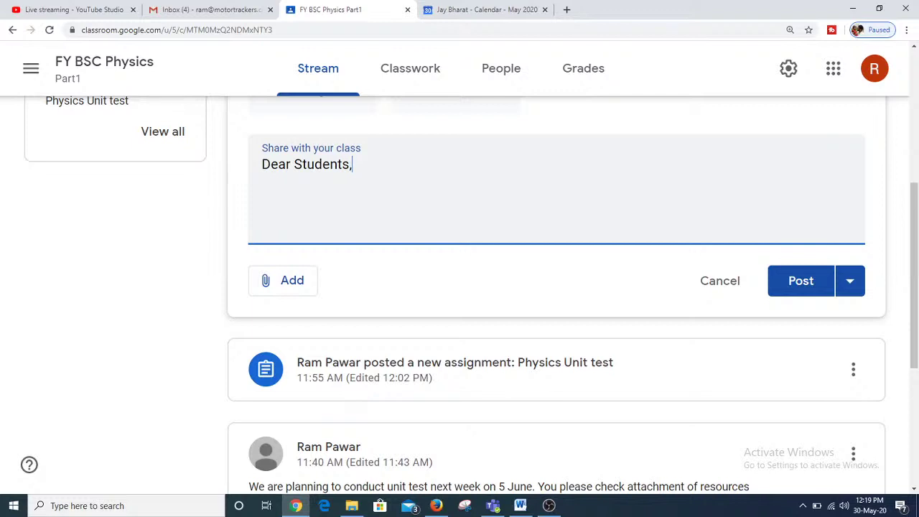
key(Return)
key(Return)
text(Our )
text(Goog)
text(meet)
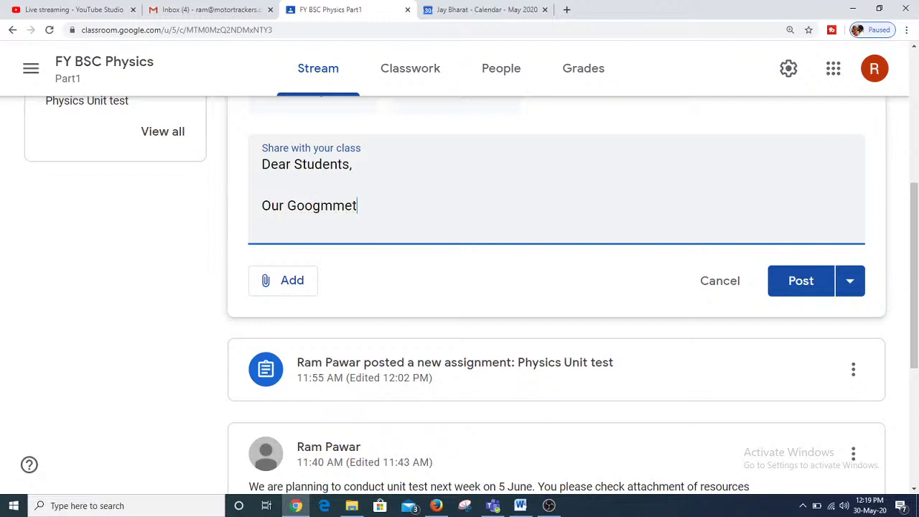
key(BackSpace)
key(BackSpace)
key(BackSpace)
key(BackSpace)
text(le meet de)
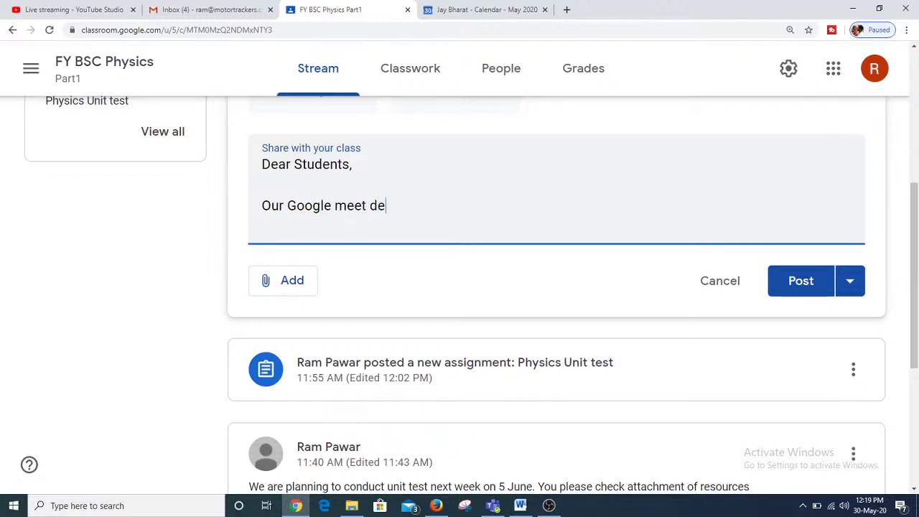
text(tails for tomorrow)
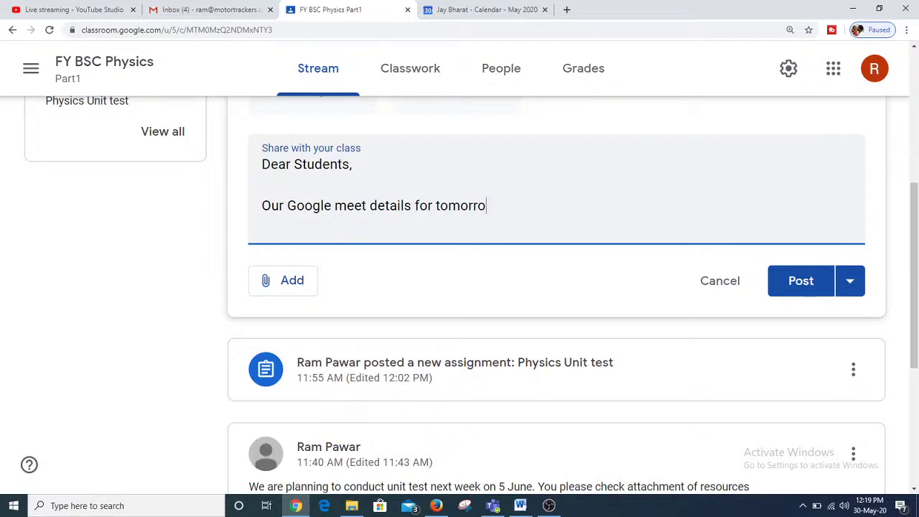
key(BackSpace)
key(BackSpace)
text(ow)
key(Return)
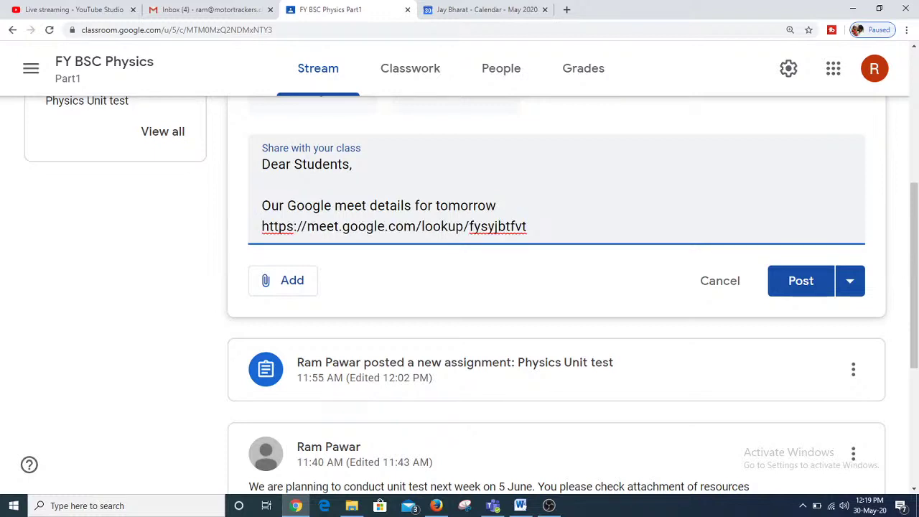
scroll(453, 199, up, 2)
scroll(667, 370, down, 1)
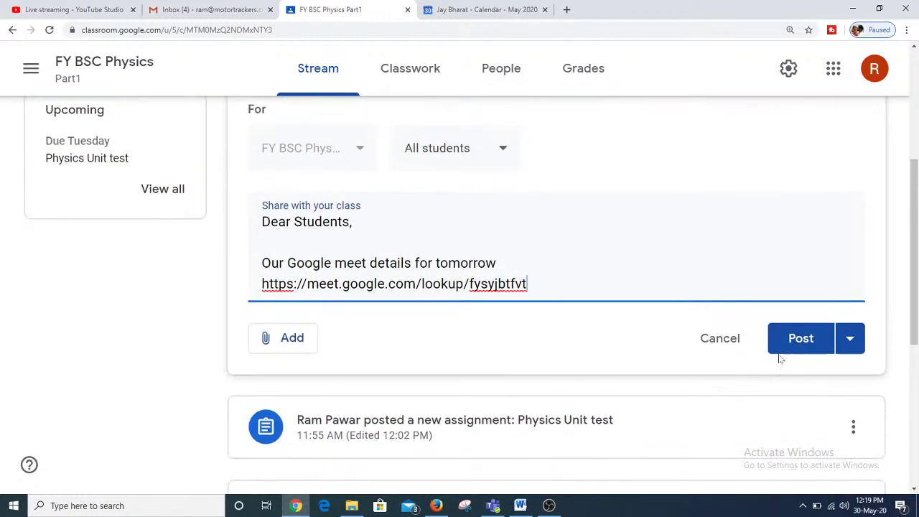
Address the announcement to all students and post it
click(502, 149)
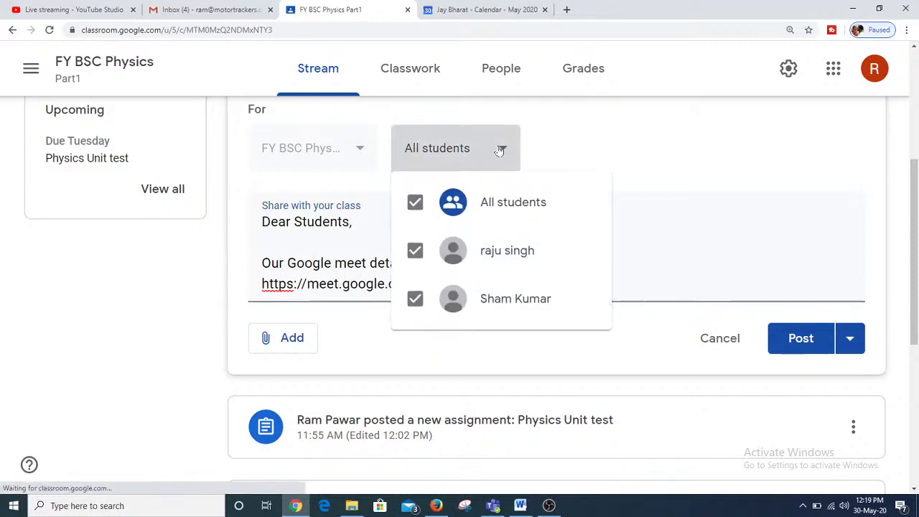
click(415, 253)
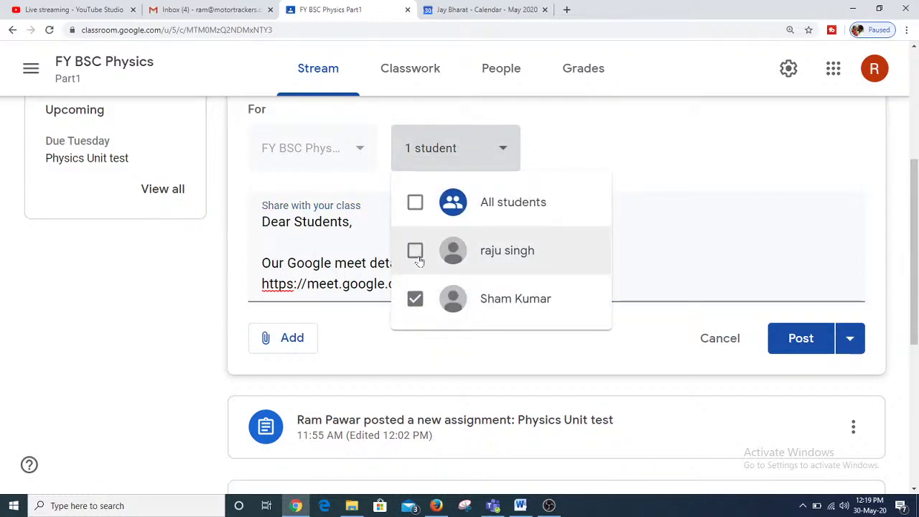
click(415, 253)
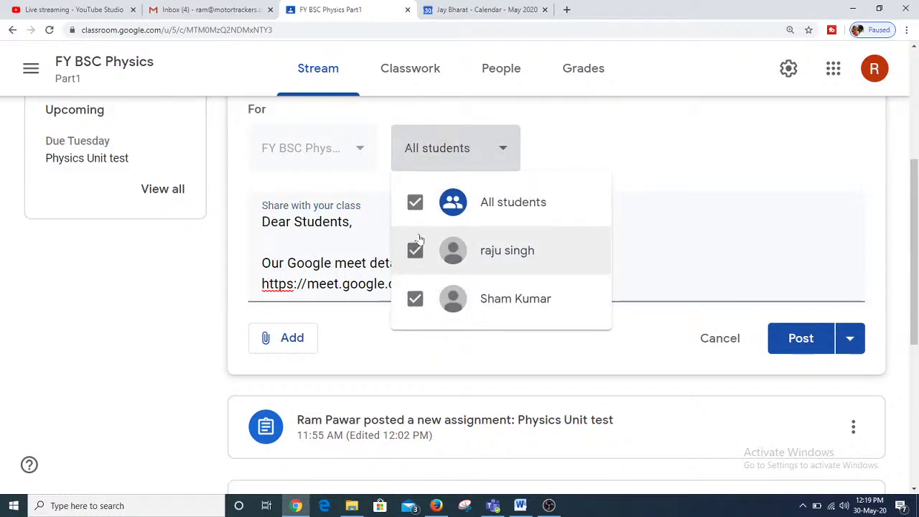
click(628, 158)
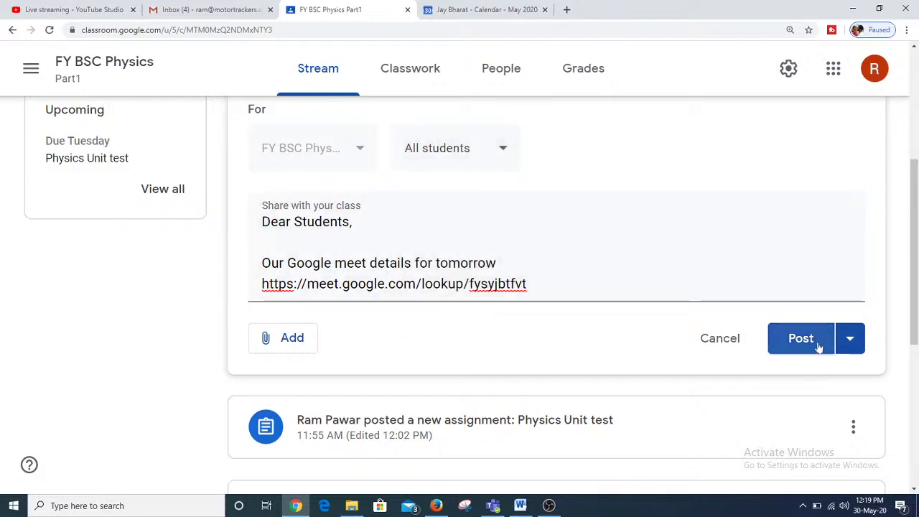
click(779, 338)
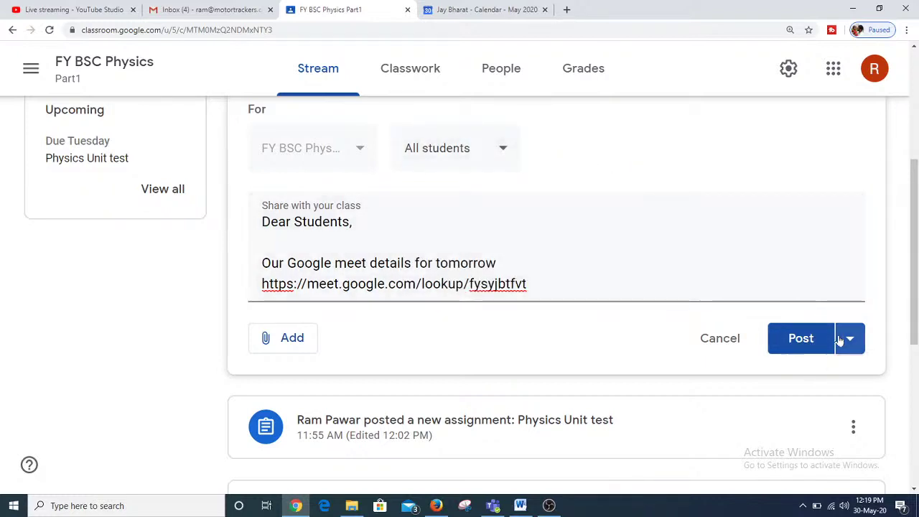
click(797, 346)
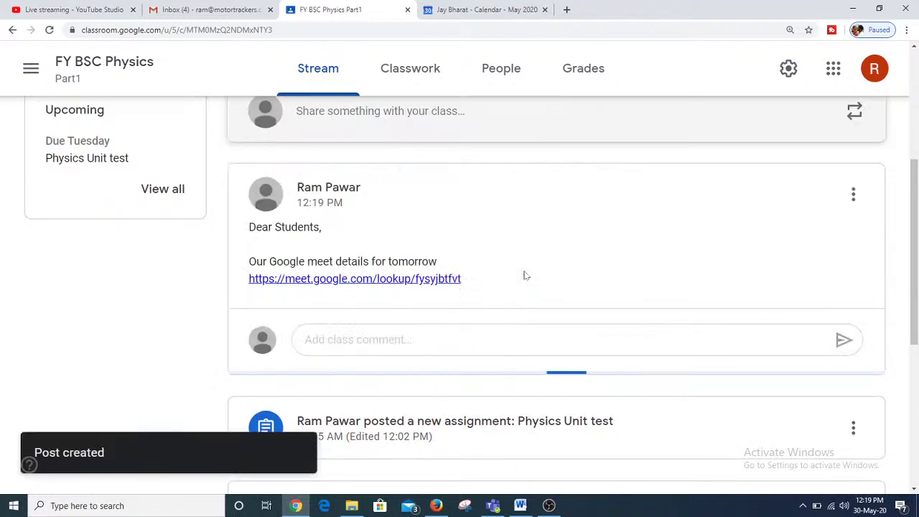
scroll(525, 275, up, 5)
Check the Calendar tab, then go back to the FY BSC Physics class tab
click(486, 10)
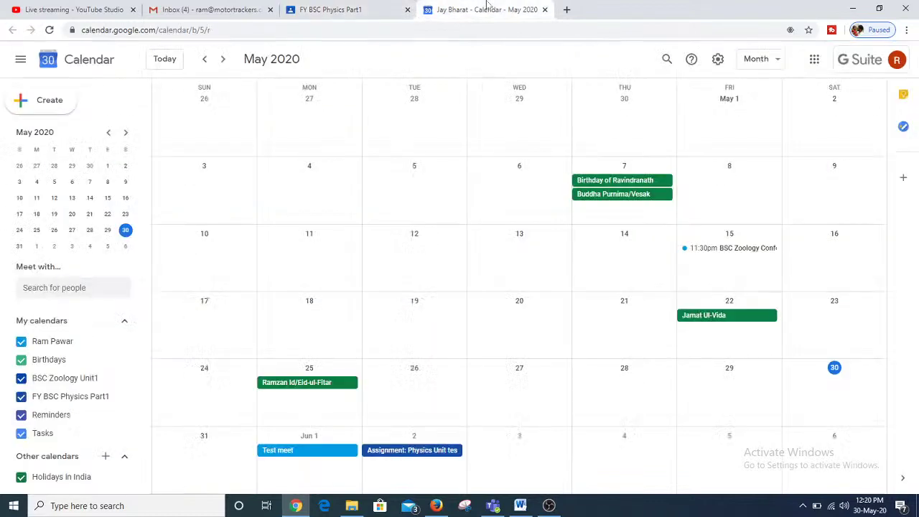
scroll(517, 188, down, 1)
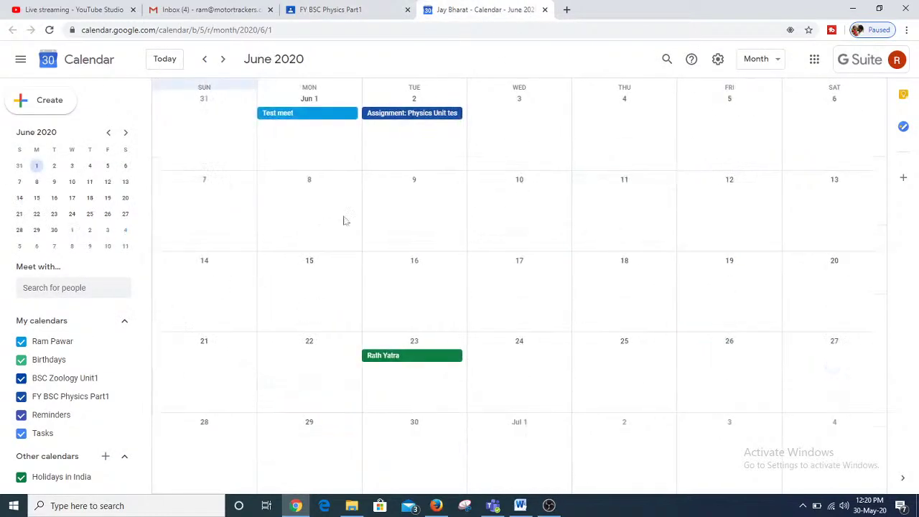
scroll(358, 219, up, 1)
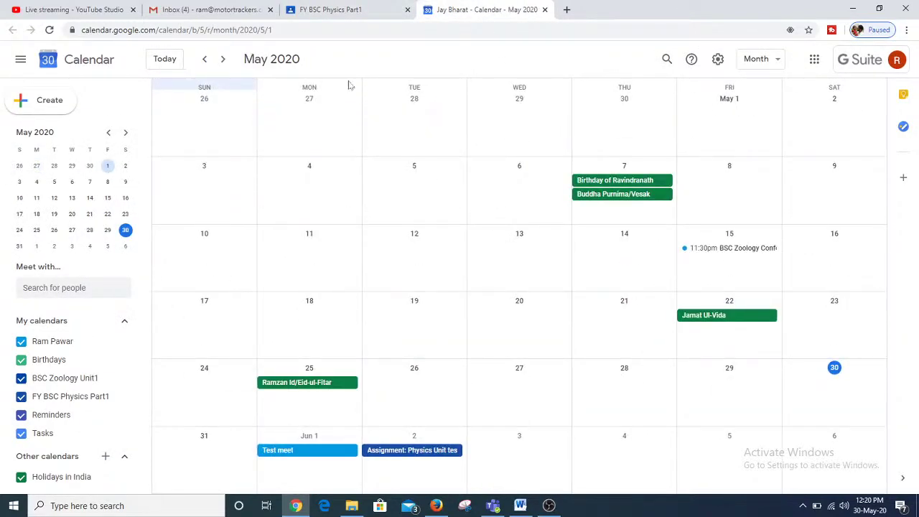
click(322, 9)
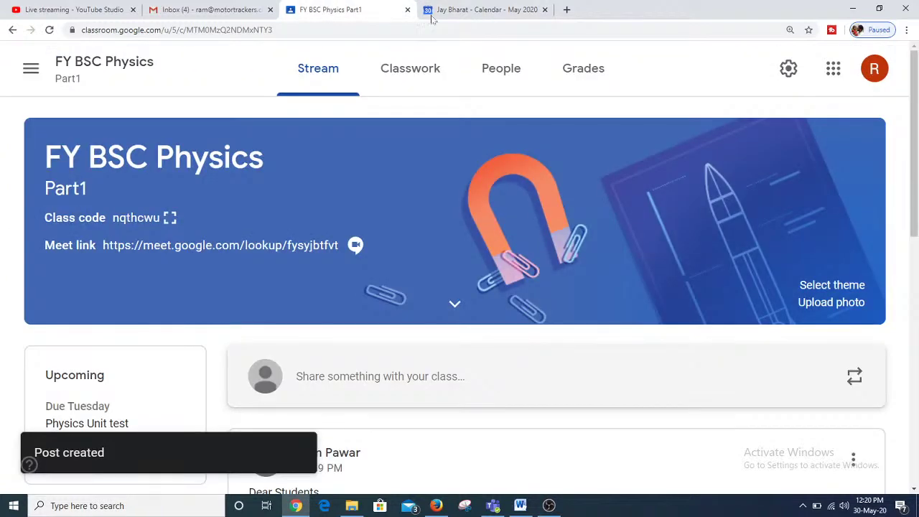
click(455, 17)
click(330, 9)
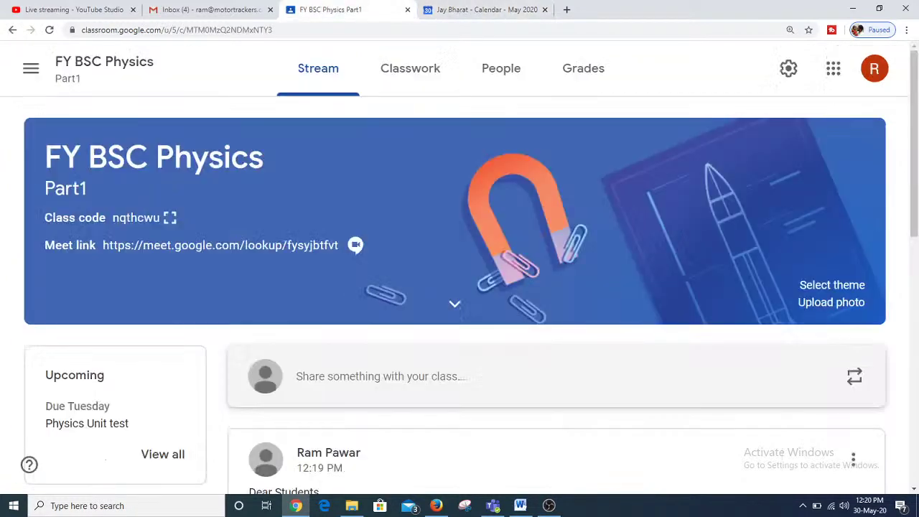
Open Google Calendar in a fresh tab and close the older Calendar tab
click(875, 68)
click(832, 68)
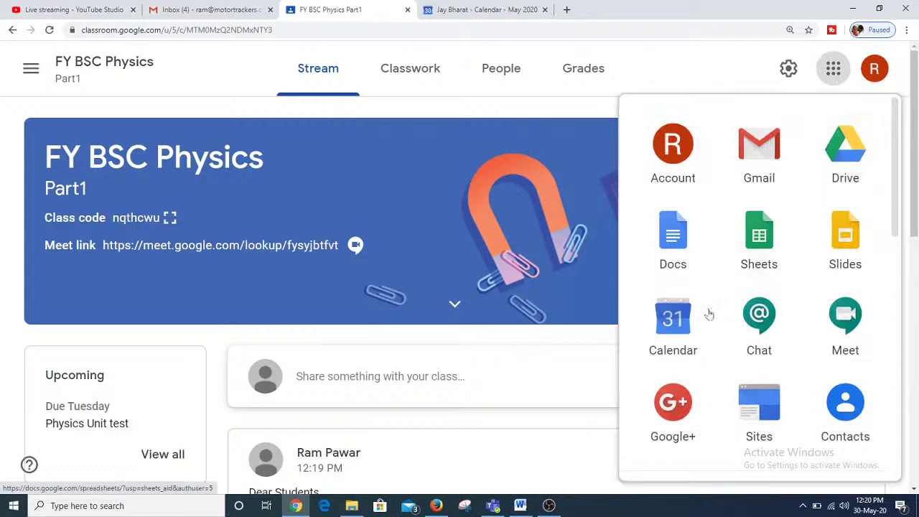
click(674, 318)
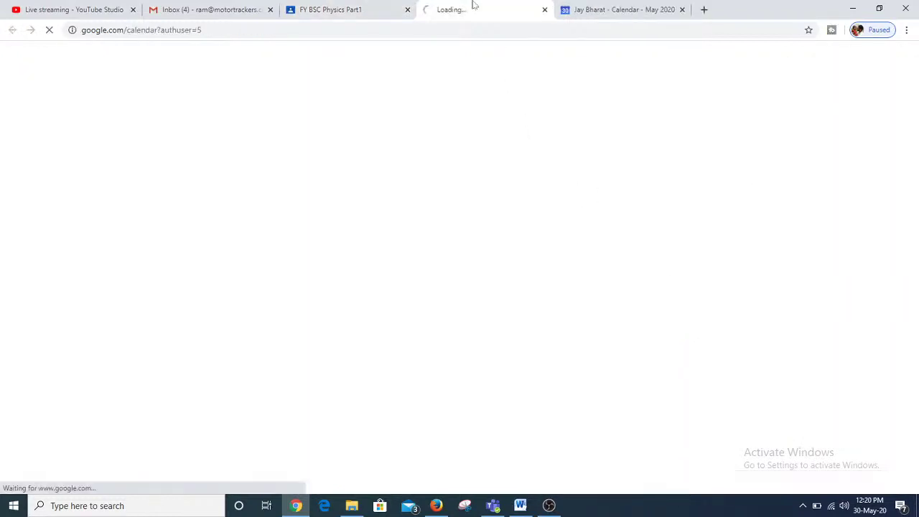
click(674, 9)
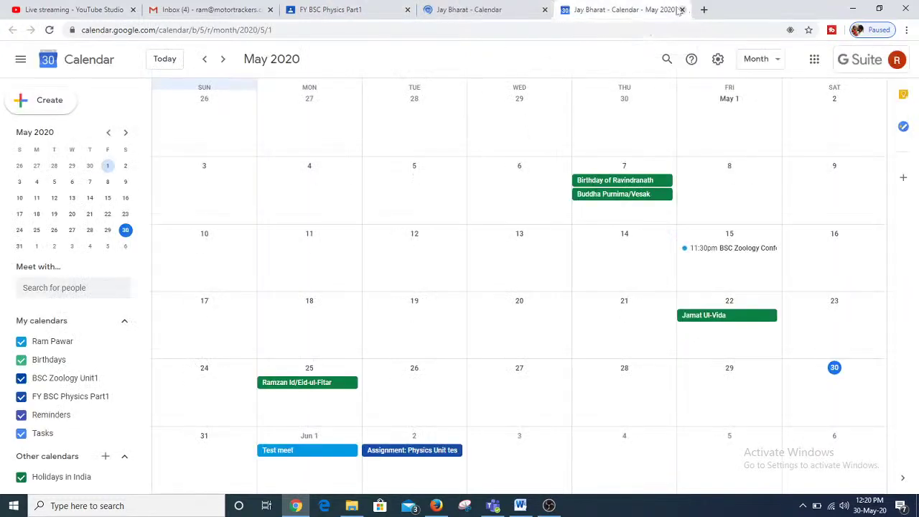
click(681, 10)
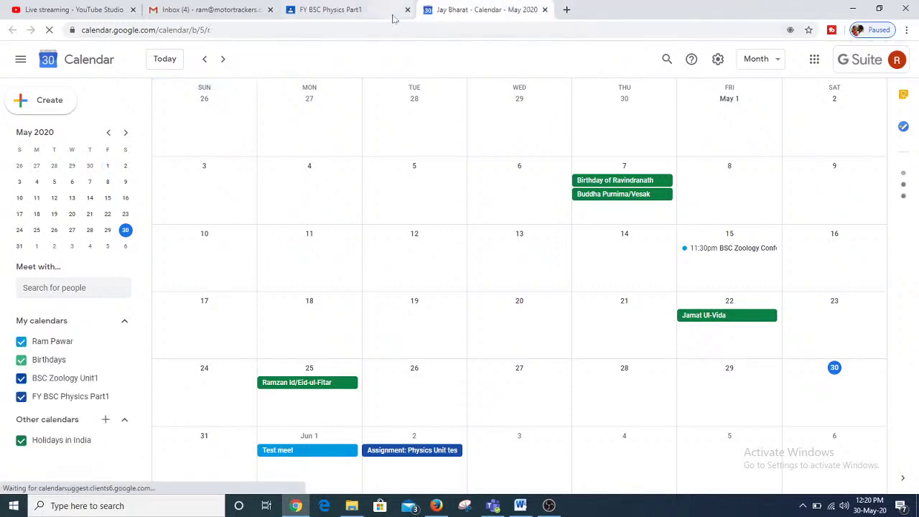
click(330, 9)
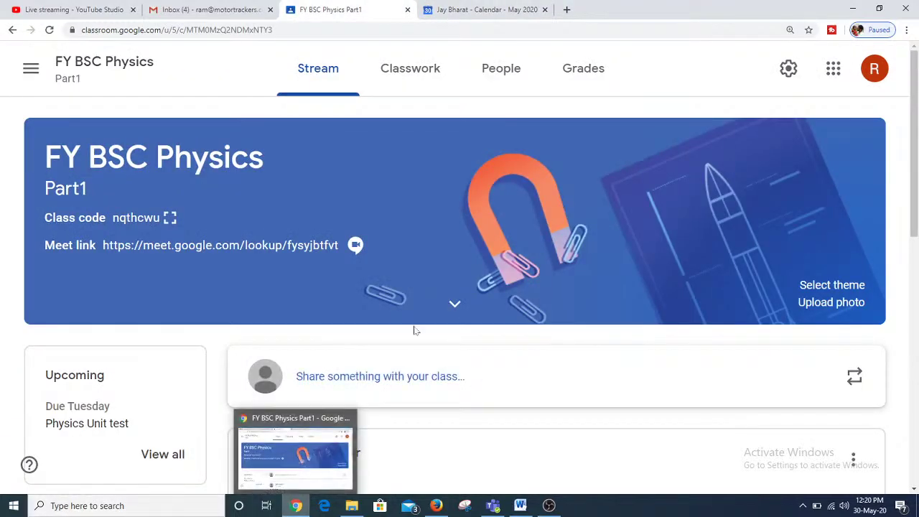
scroll(415, 328, down, 3)
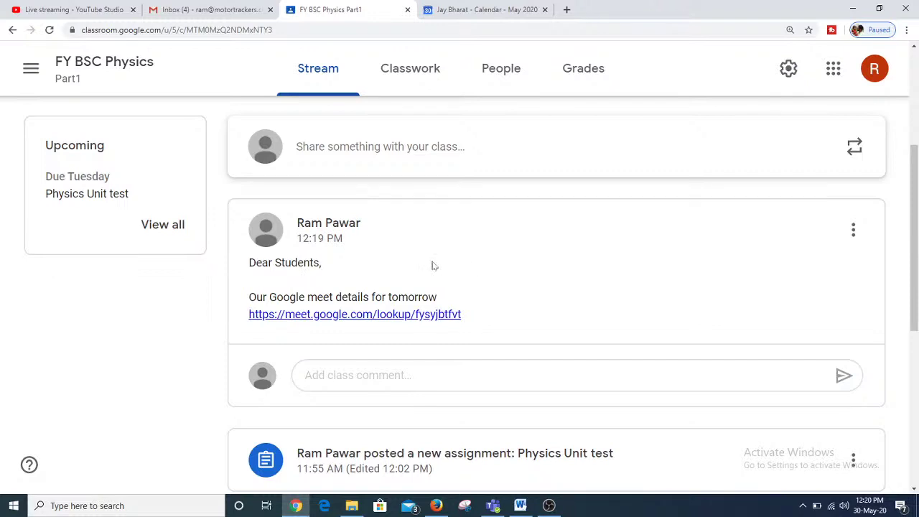
Refresh the student's Gmail inbox for Classroom notifications, then return to the teacher's window
click(435, 506)
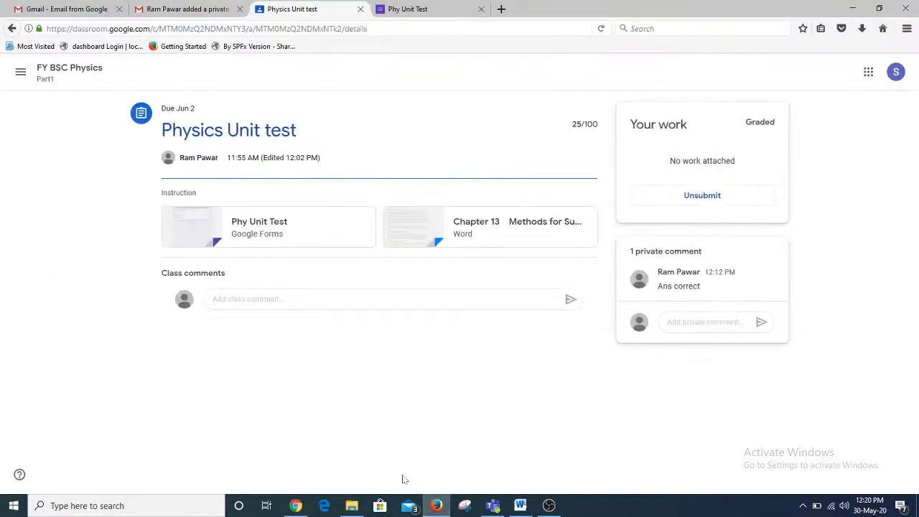
click(153, 5)
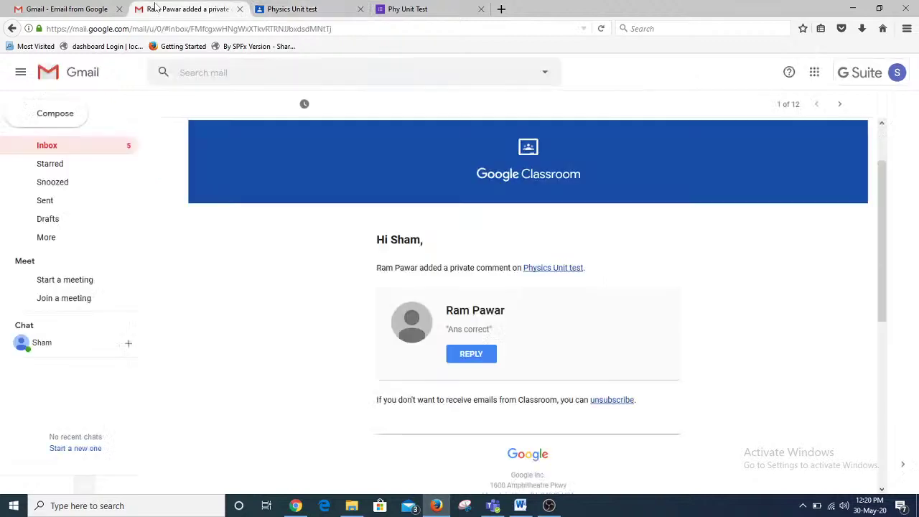
click(96, 153)
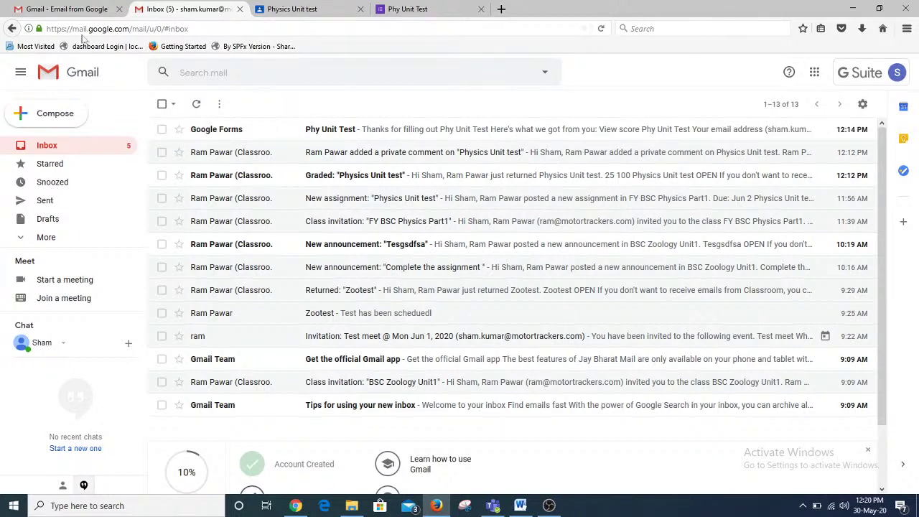
click(195, 105)
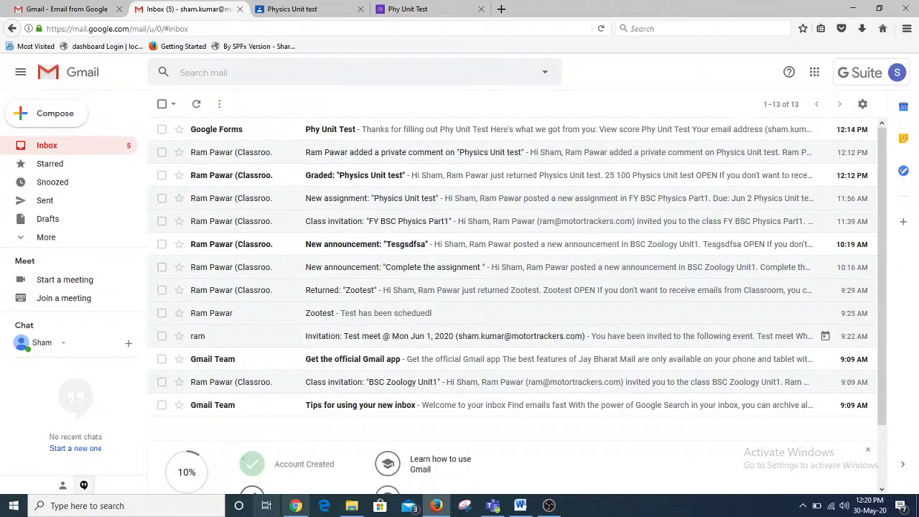
click(295, 505)
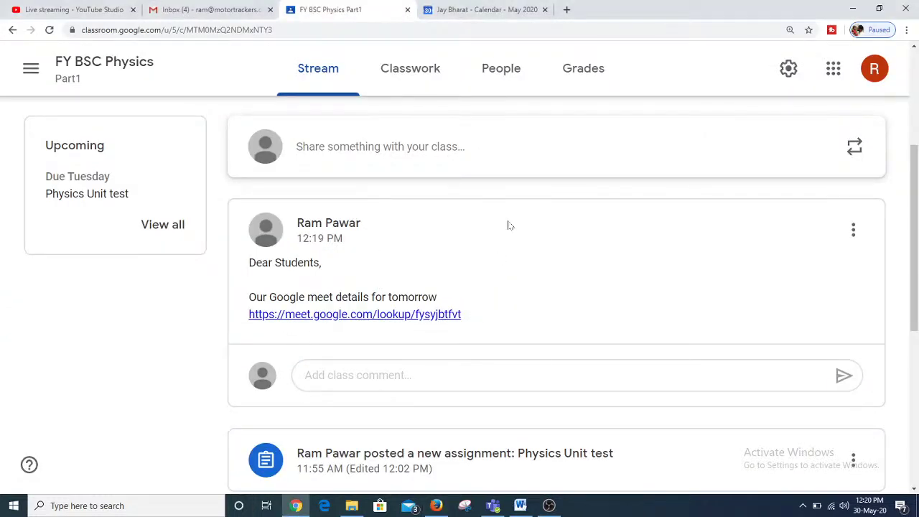
Create a Jun 3, 2020 event titled 'Discussion on next Online teaching session'
click(454, 11)
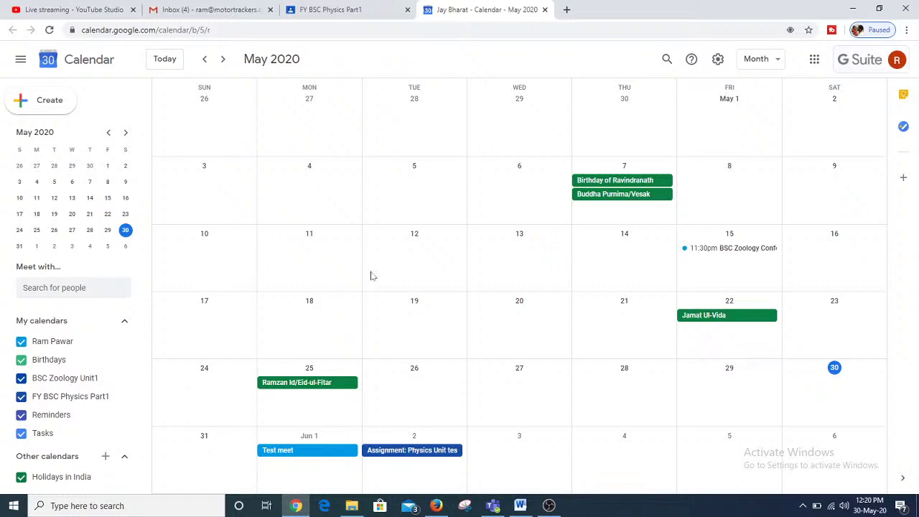
scroll(698, 260, down, 1)
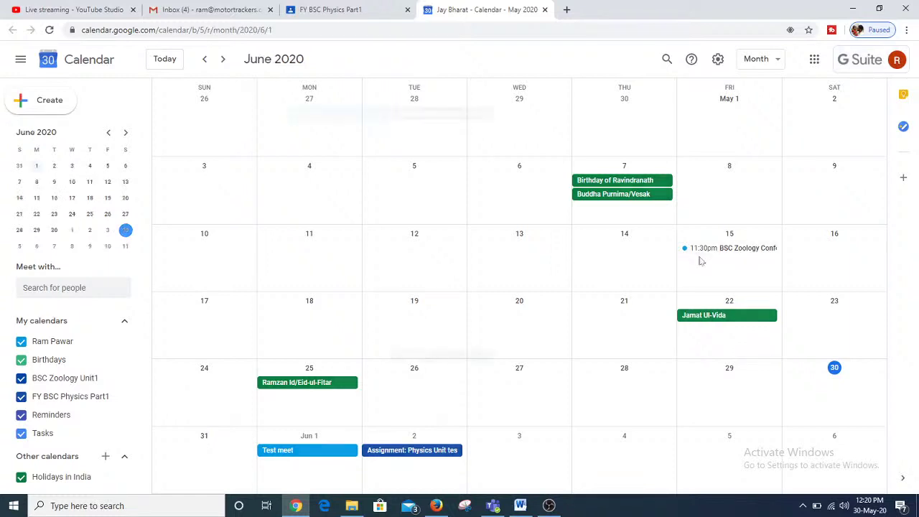
scroll(724, 262, up, 1)
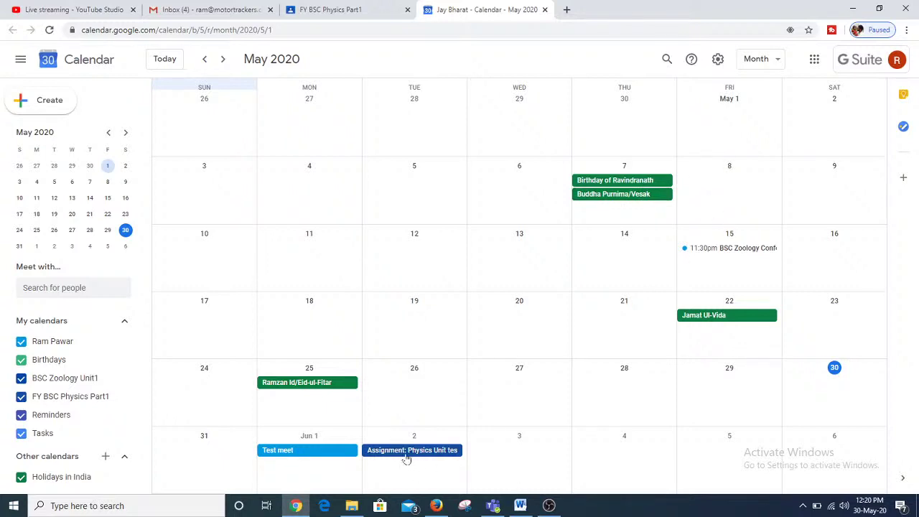
click(518, 474)
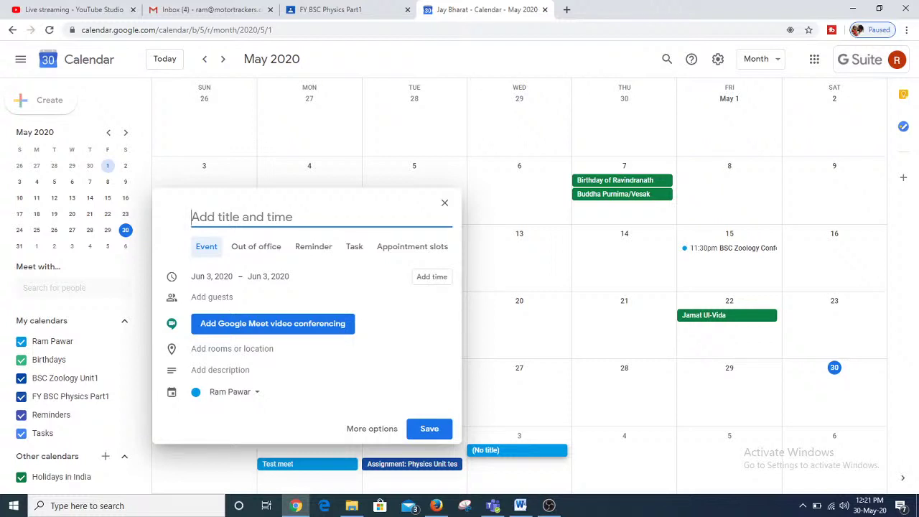
text(Discussion)
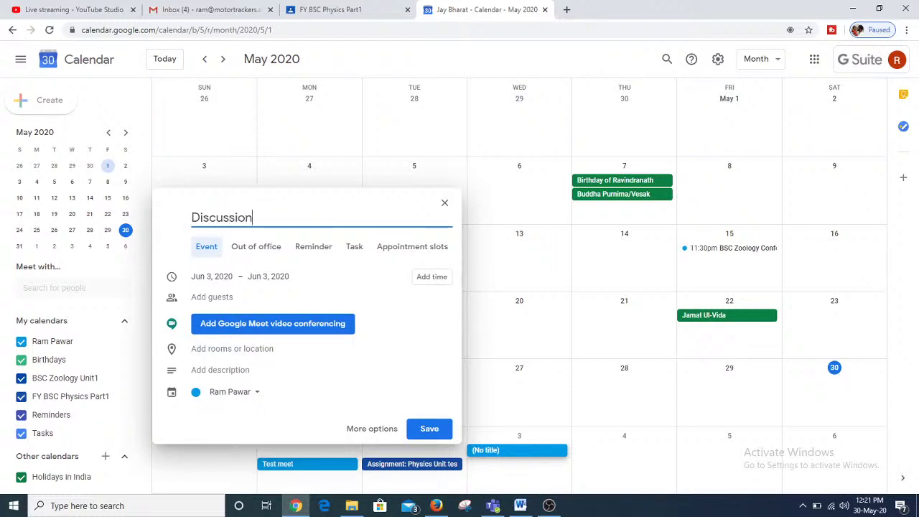
text( on next )
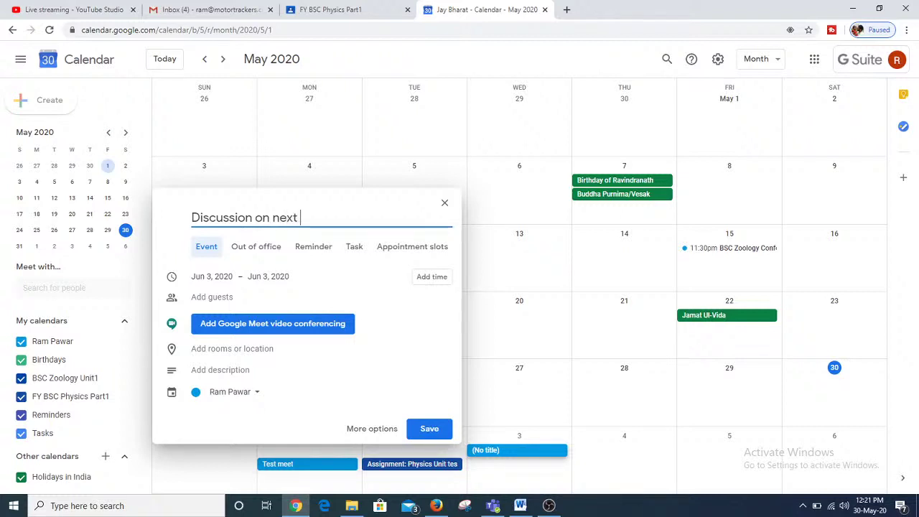
text(Online teaching )
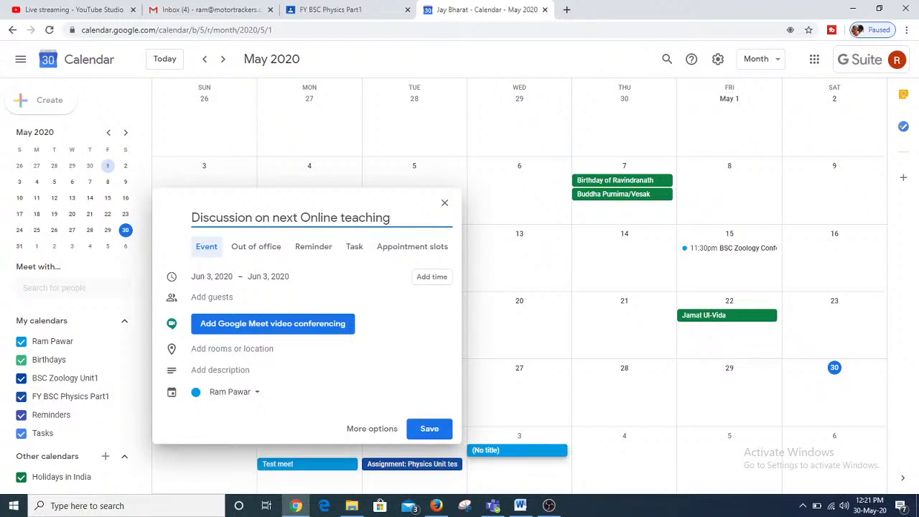
text(session)
Give the discussion event a time of 11:00am to 1:00pm
click(427, 279)
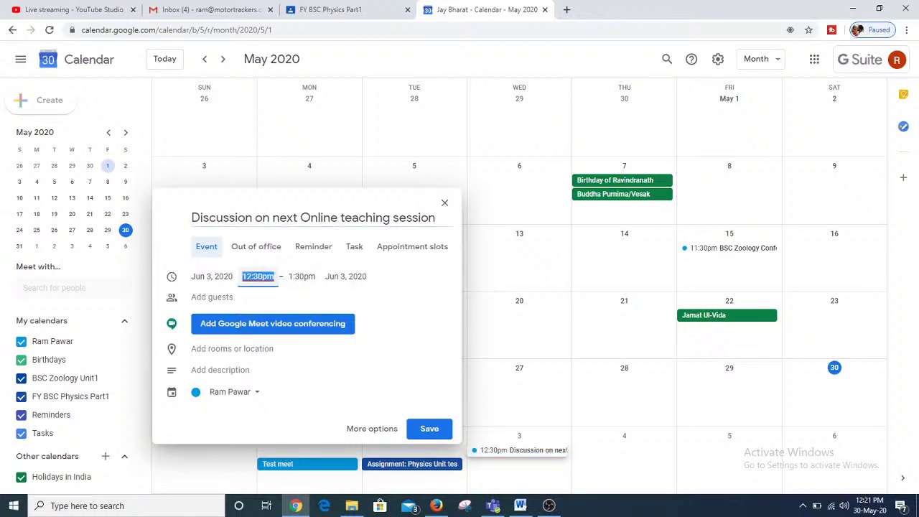
scroll(262, 313, up, 2)
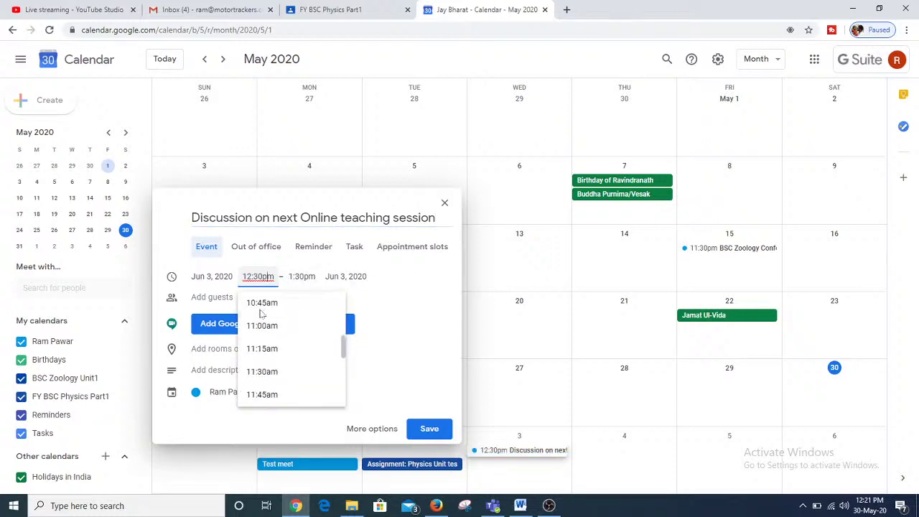
click(262, 325)
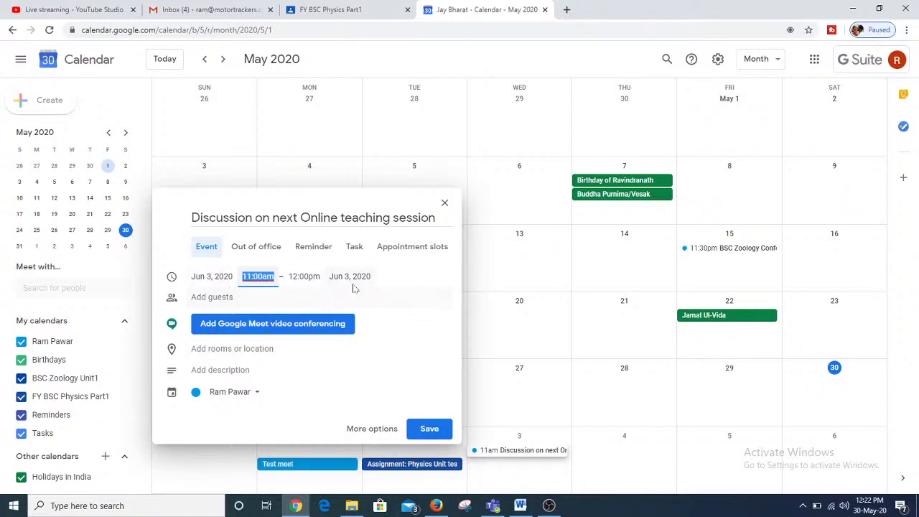
click(300, 276)
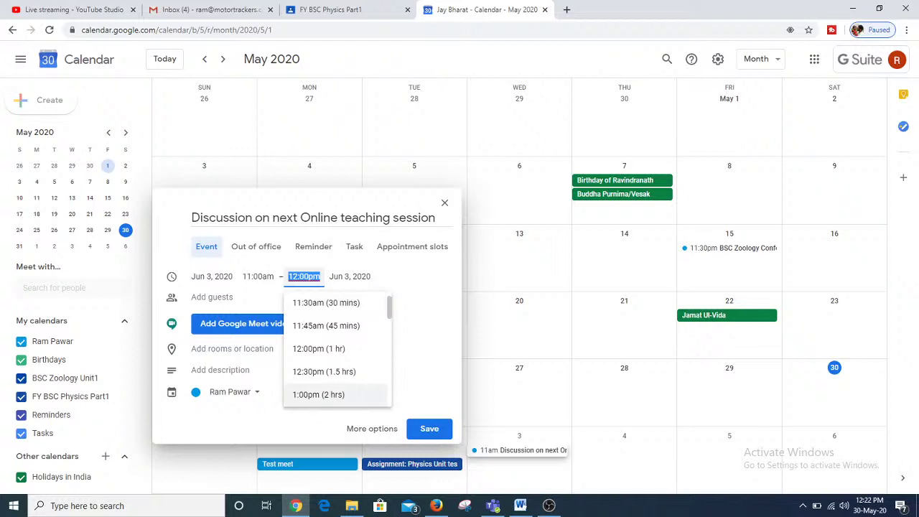
click(316, 394)
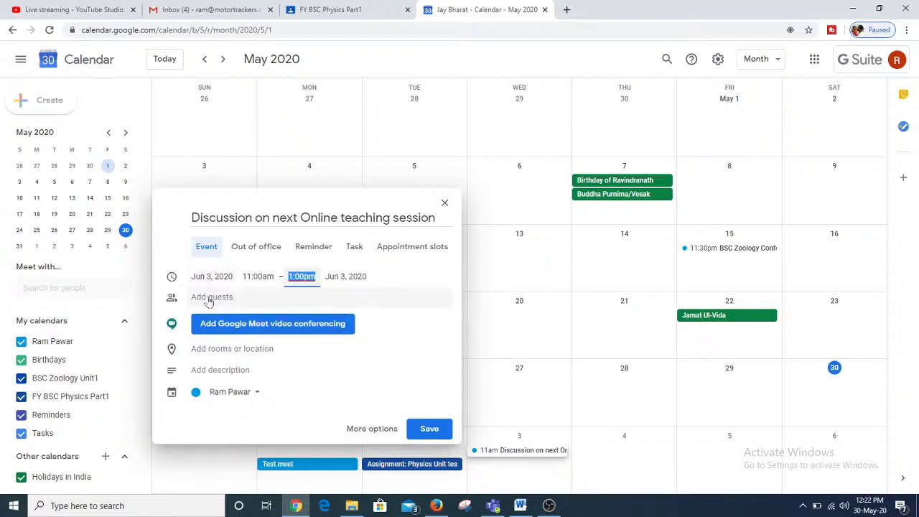
Invite the FY BSC Physics Part1 class as a guest, then show the room list (Pratapgad, Raigad)
click(210, 300)
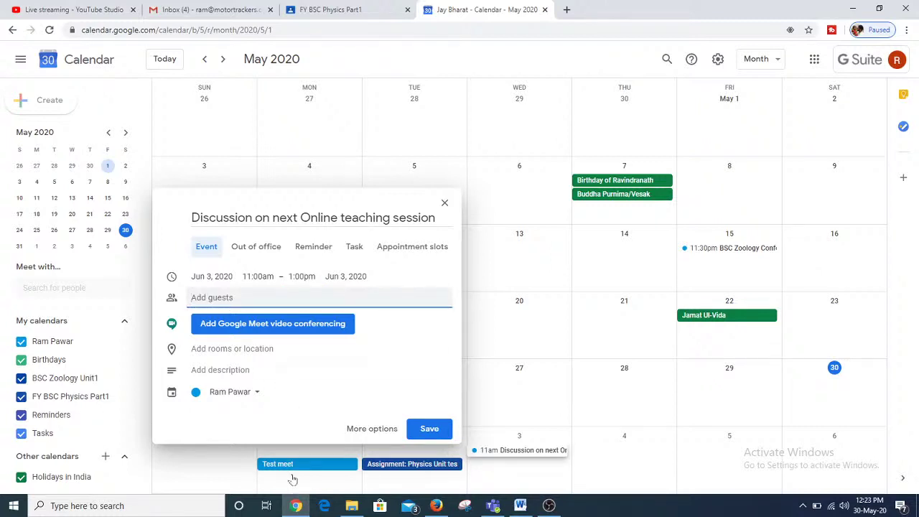
mouse_move(305, 508)
text(bsc)
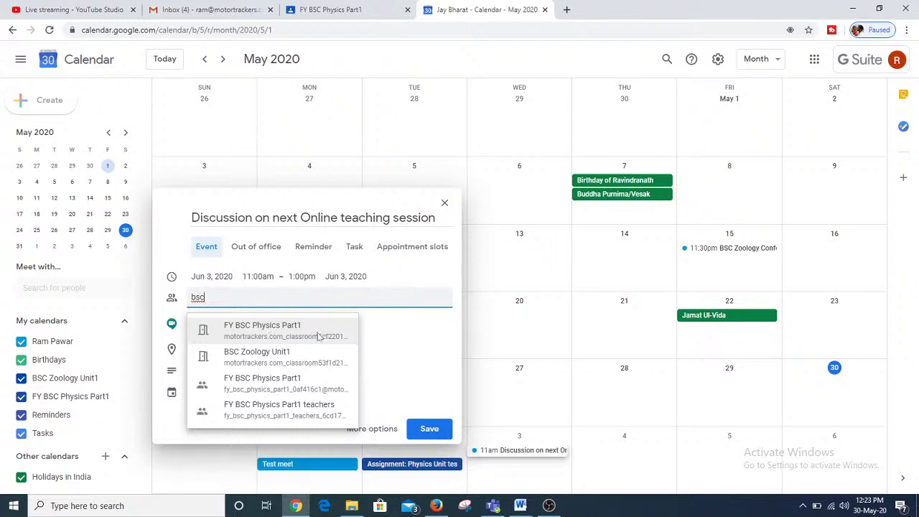
click(235, 336)
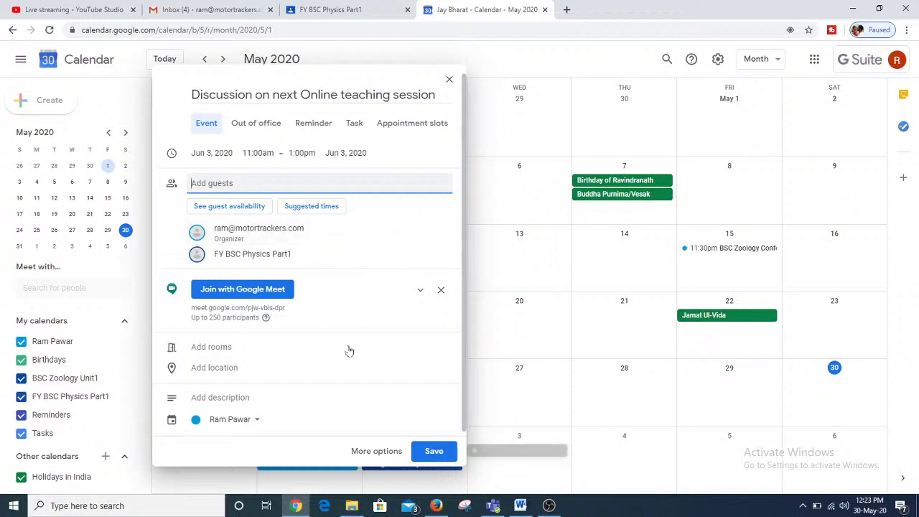
scroll(359, 362, down, 1)
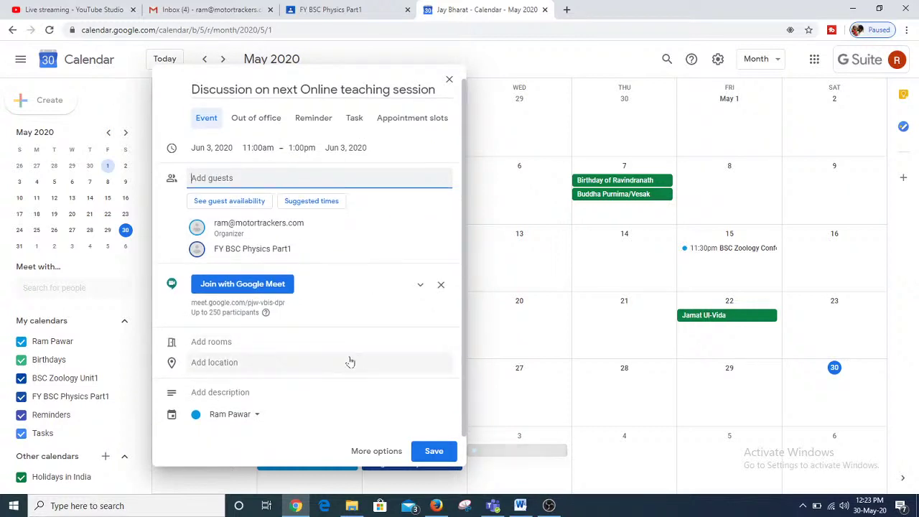
click(200, 344)
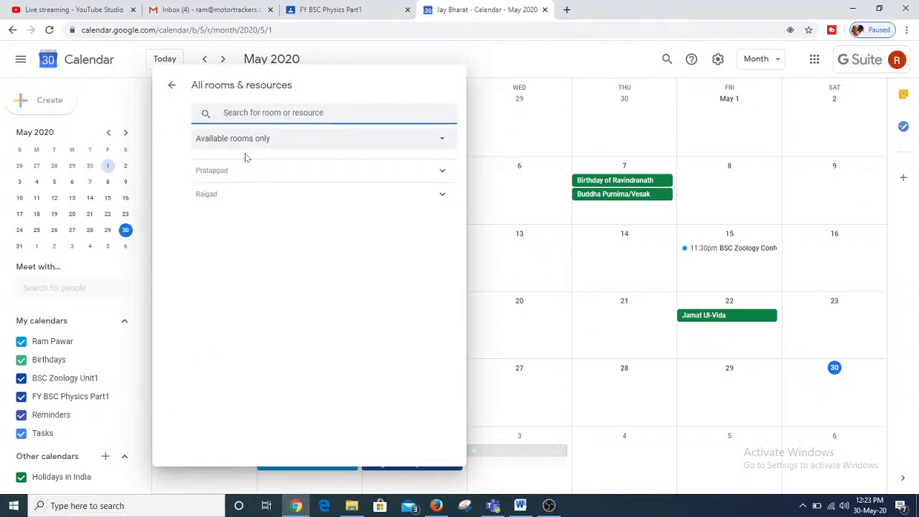
Expand Pratapgad and Raigad and book Raigad-4-Meeting Room 12 (120) for the event
click(368, 177)
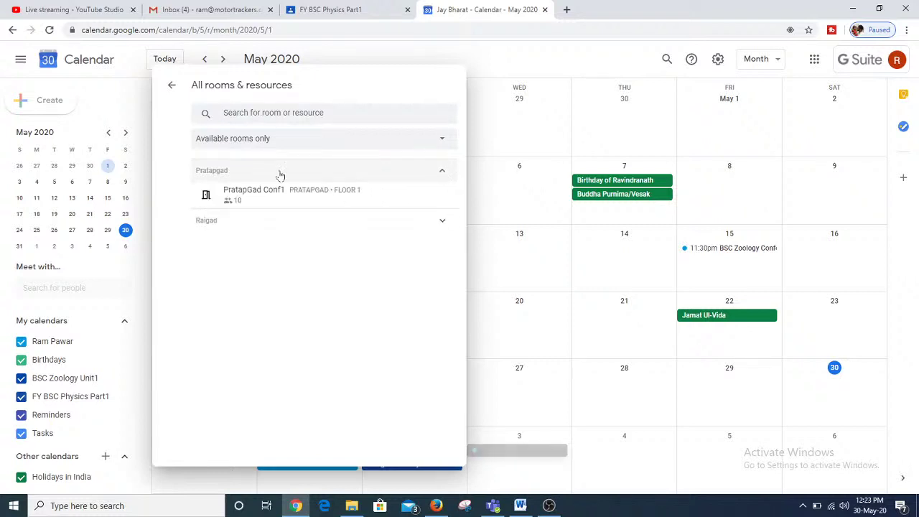
click(238, 223)
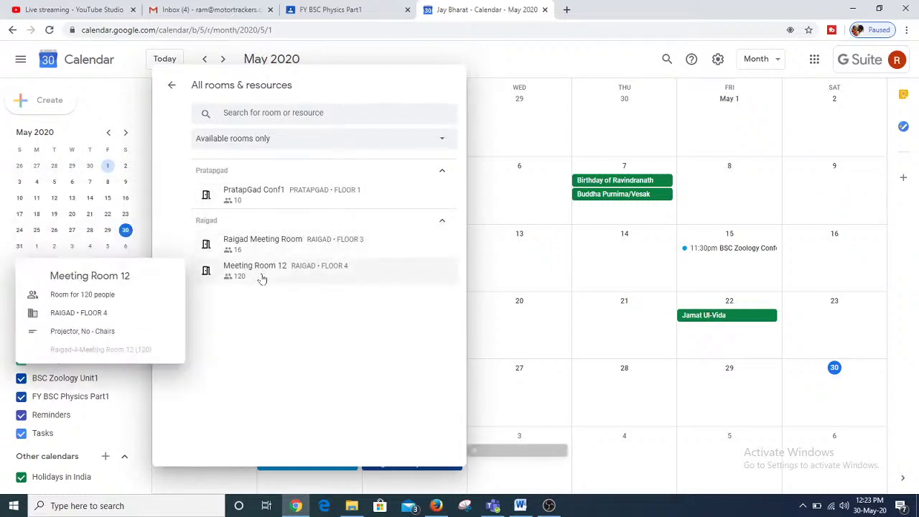
click(262, 278)
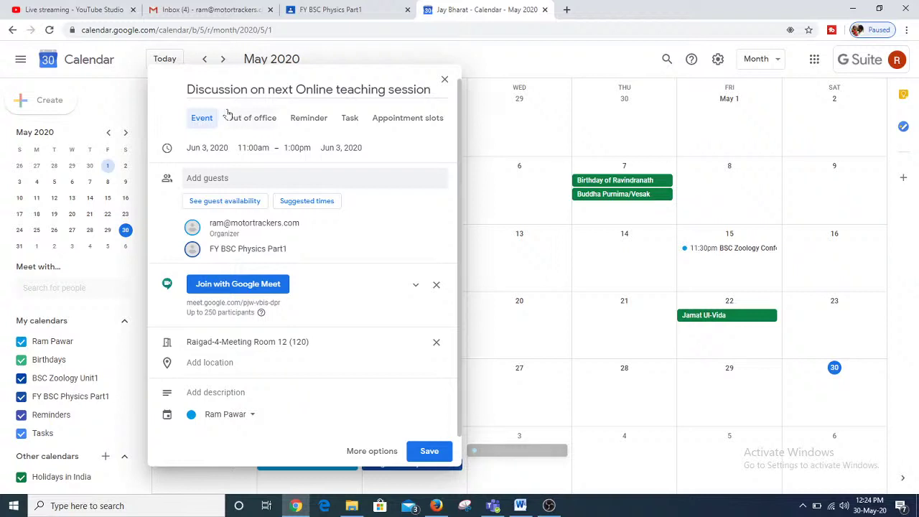
Cycle through Out of office, all-day Reminder, Task and Appointment slots, ending as an all-day Jun 3 event
click(237, 118)
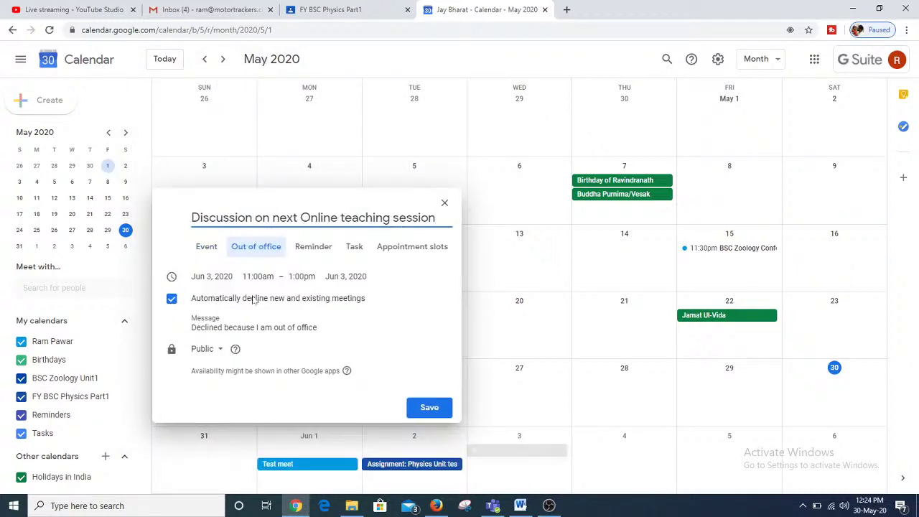
click(327, 251)
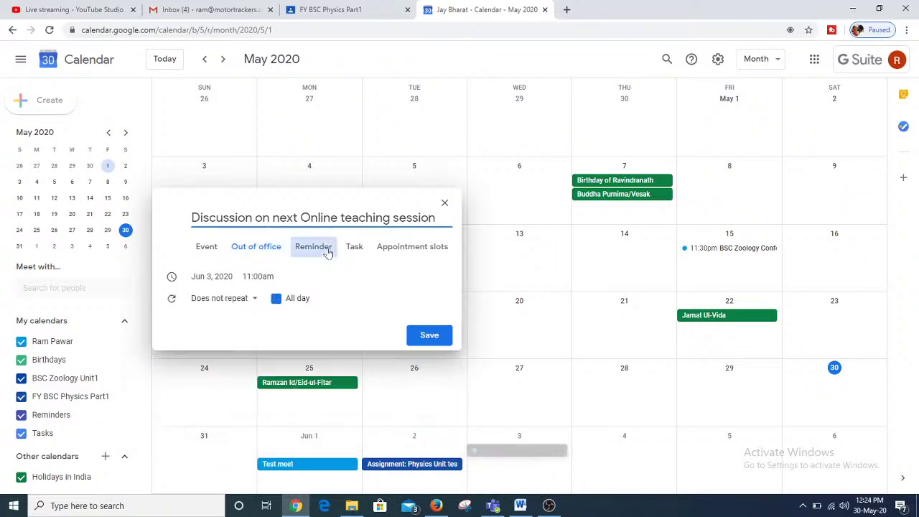
click(274, 300)
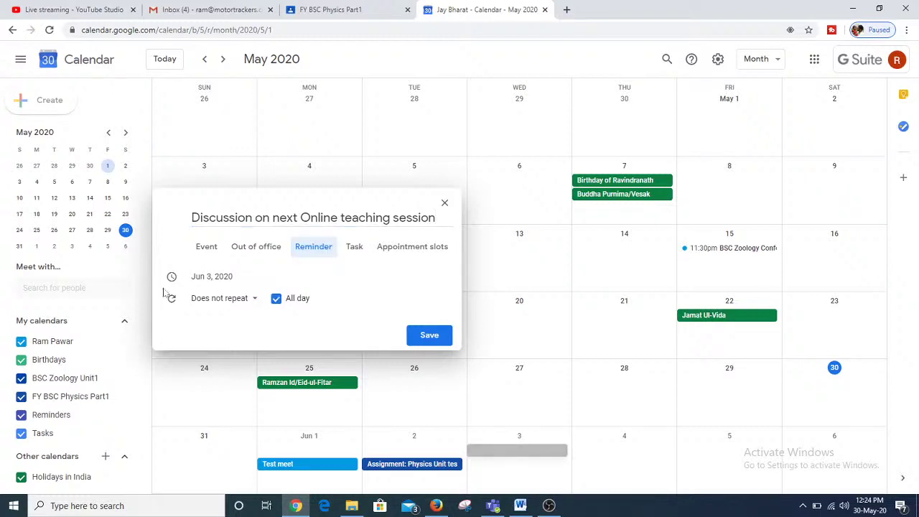
click(353, 248)
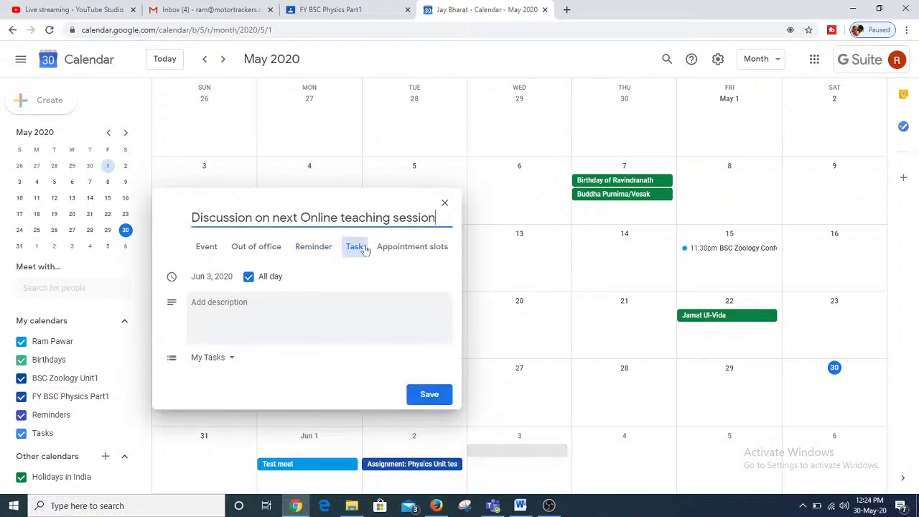
click(421, 251)
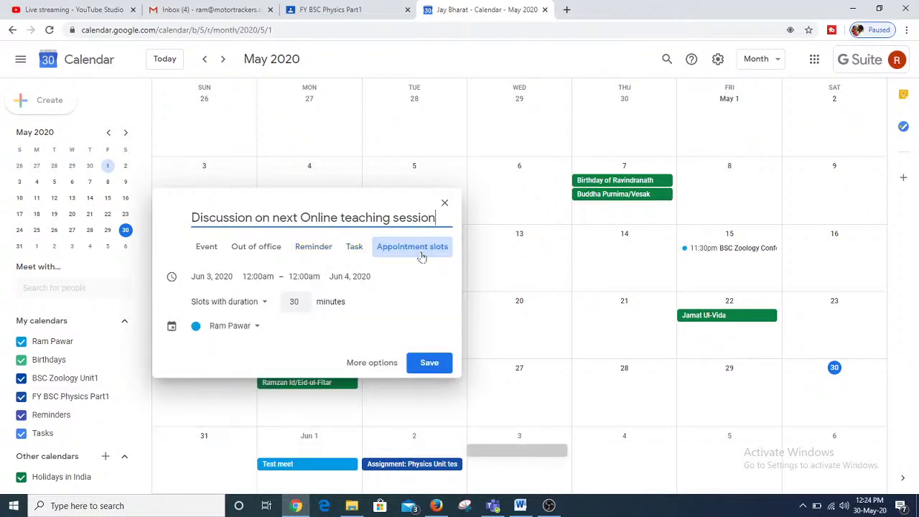
click(244, 327)
click(389, 289)
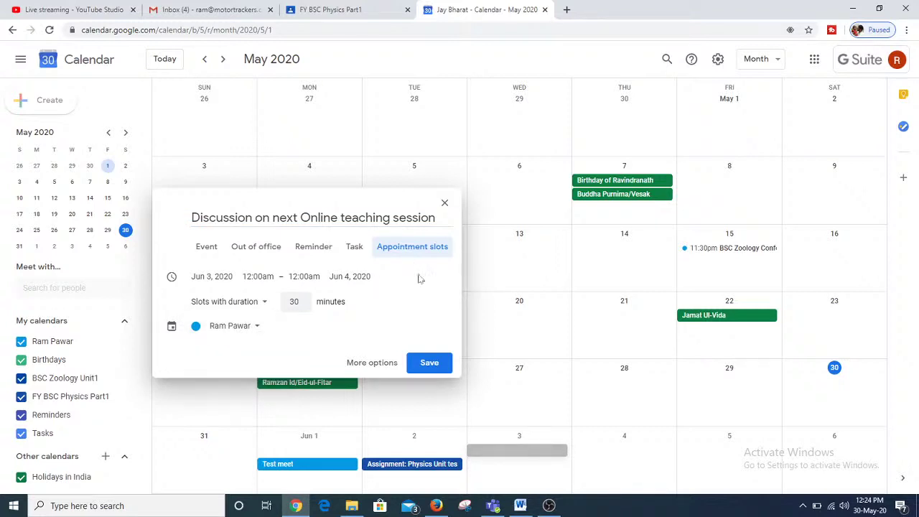
click(208, 250)
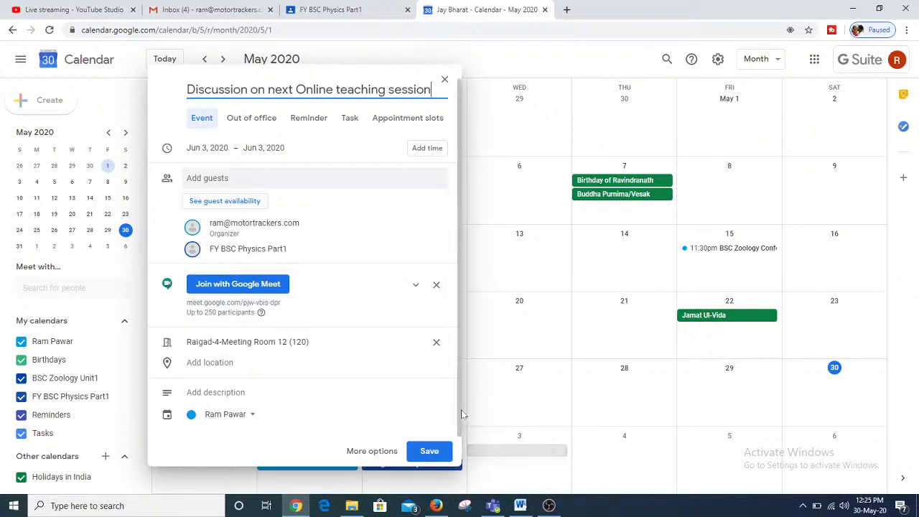
Save the discussion event and send invitation emails to its guests
click(430, 450)
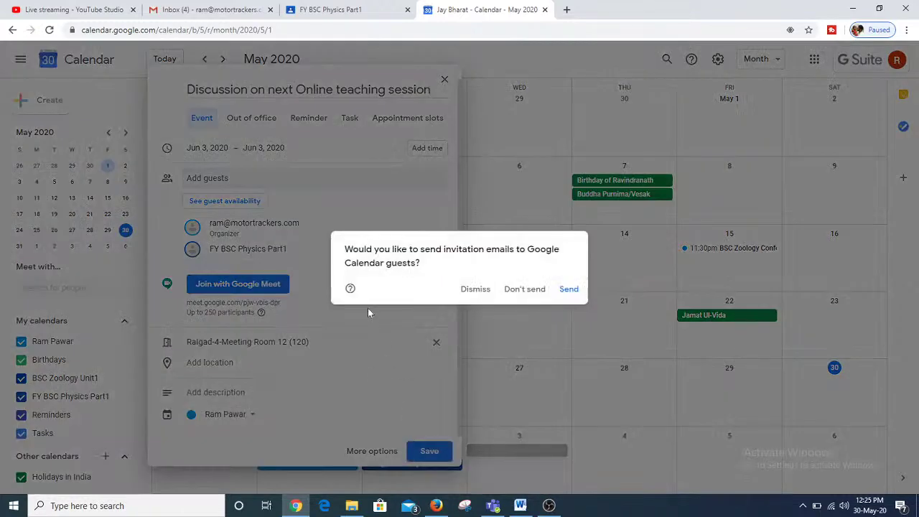
click(567, 290)
key(ctrl+plus)
key(ctrl+plus)
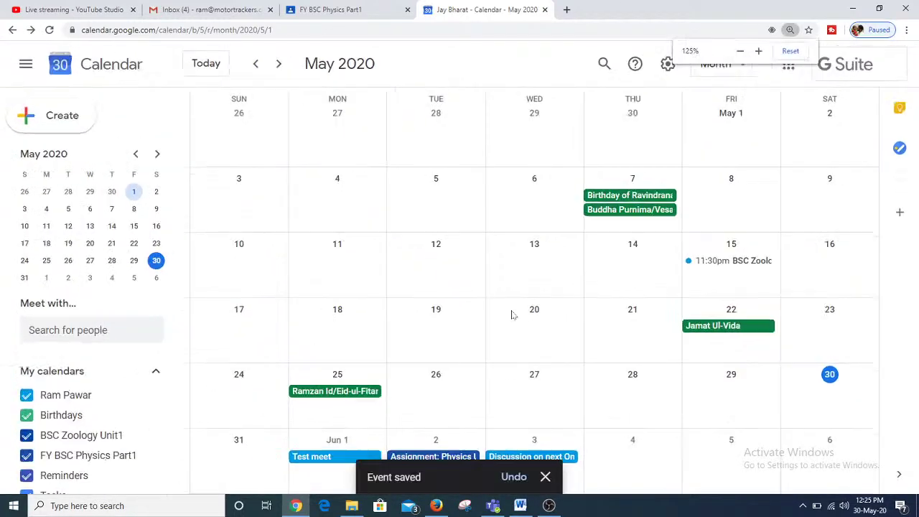
key(ctrl+plus)
key(n)
key(n)
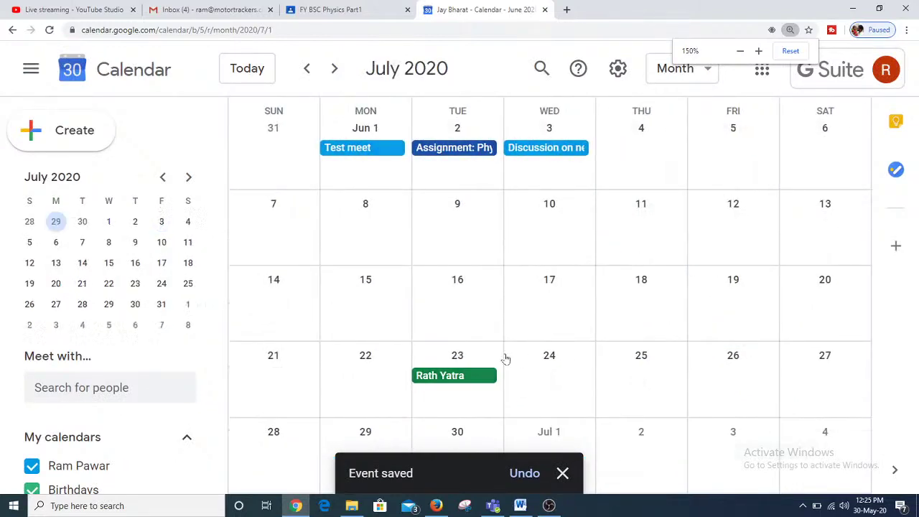
key(p)
key(p)
key(n)
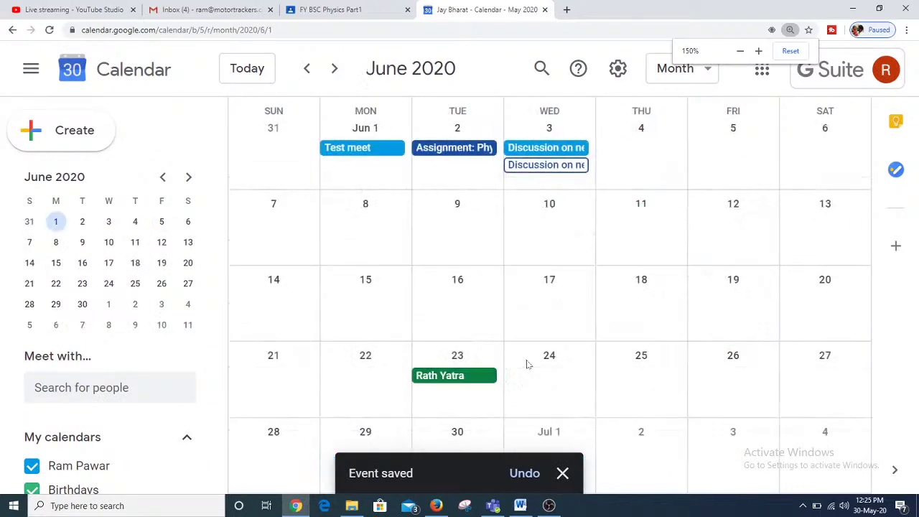
Check the saved Discussion event's details, then minimize Chrome to reveal the Gmail inbox
click(554, 159)
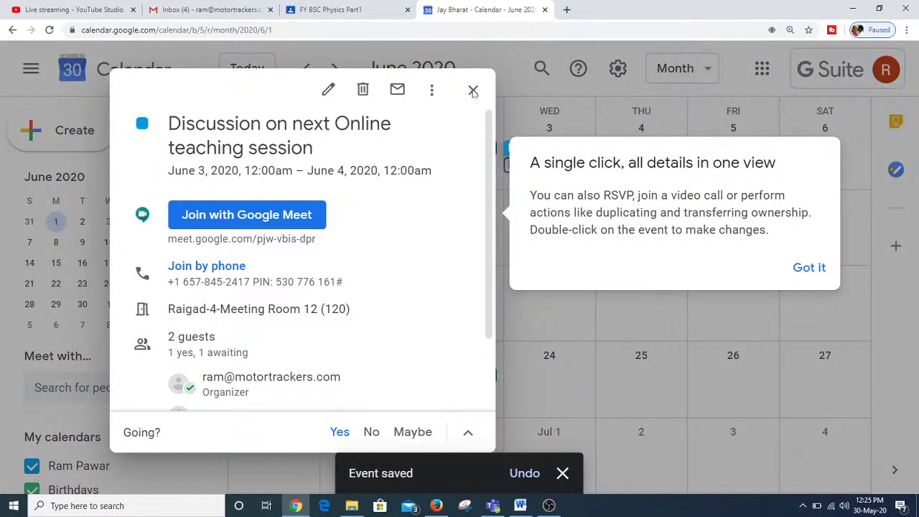
click(809, 268)
click(852, 9)
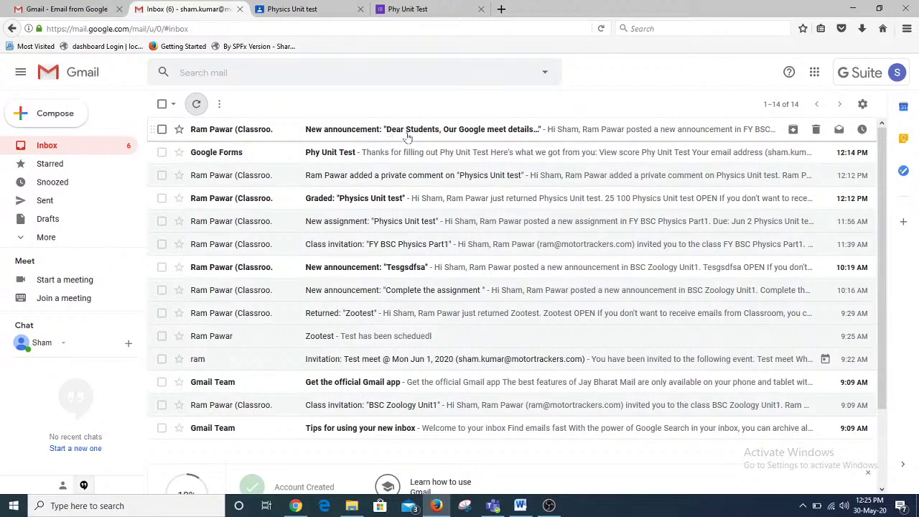
Read the 'New announcement' Meet email, refresh the inbox, and launch Google Calendar from the apps grid
click(406, 137)
scroll(545, 433, down, 2)
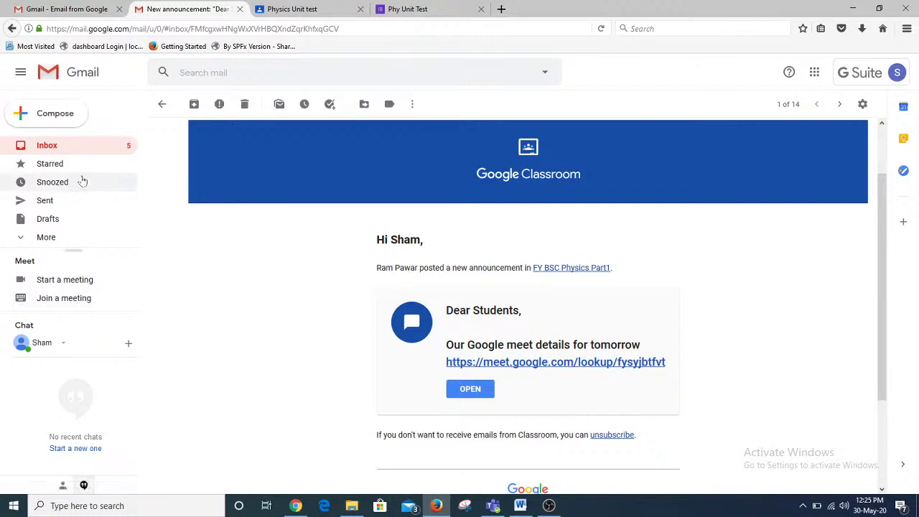
click(93, 146)
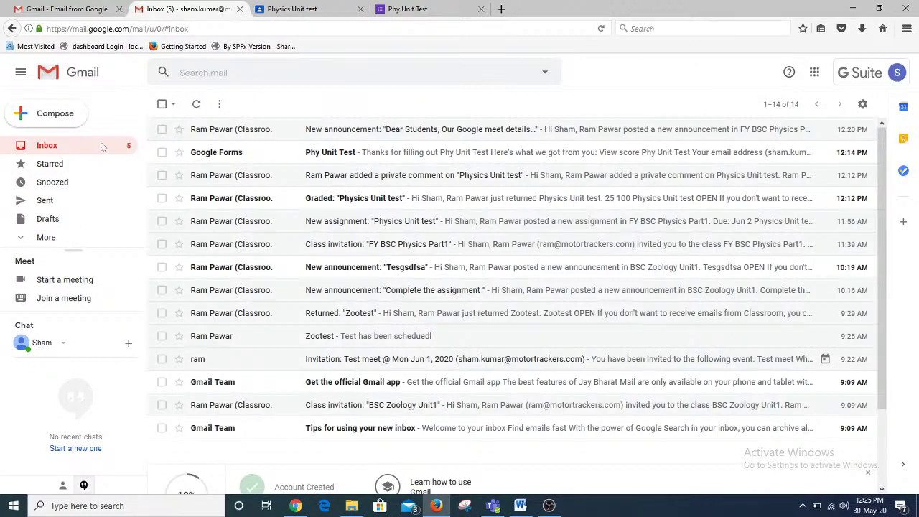
click(197, 105)
click(814, 72)
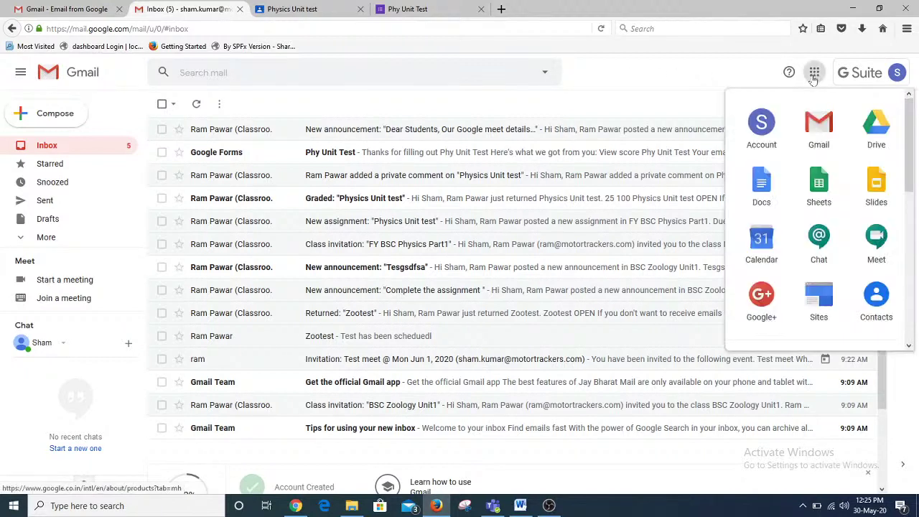
click(769, 246)
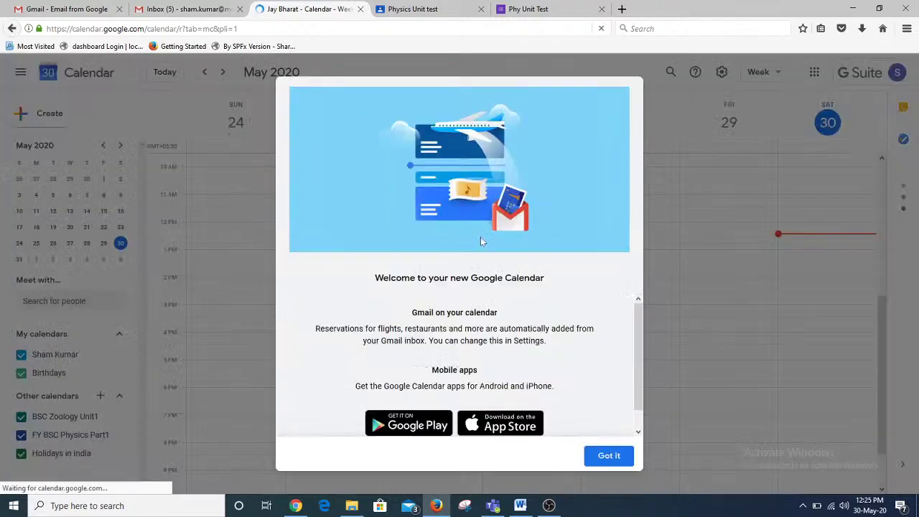
Dismiss the Calendar welcome message and switch to the month view
click(614, 457)
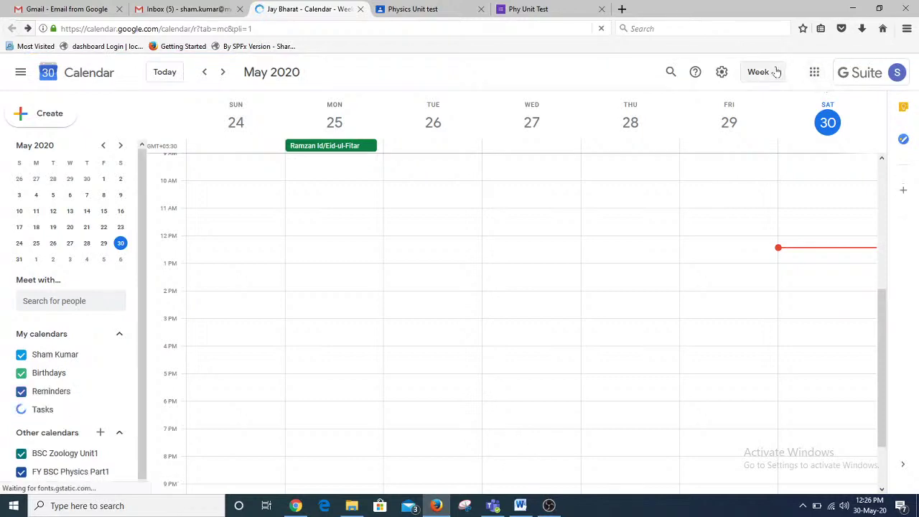
click(768, 72)
click(787, 149)
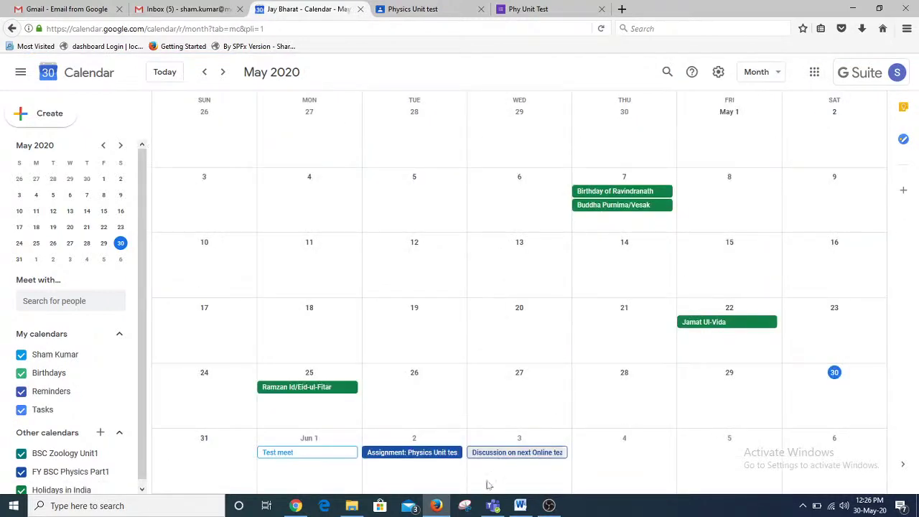
Open the June 3 Discussion event and briefly join its Google Meet call
click(509, 454)
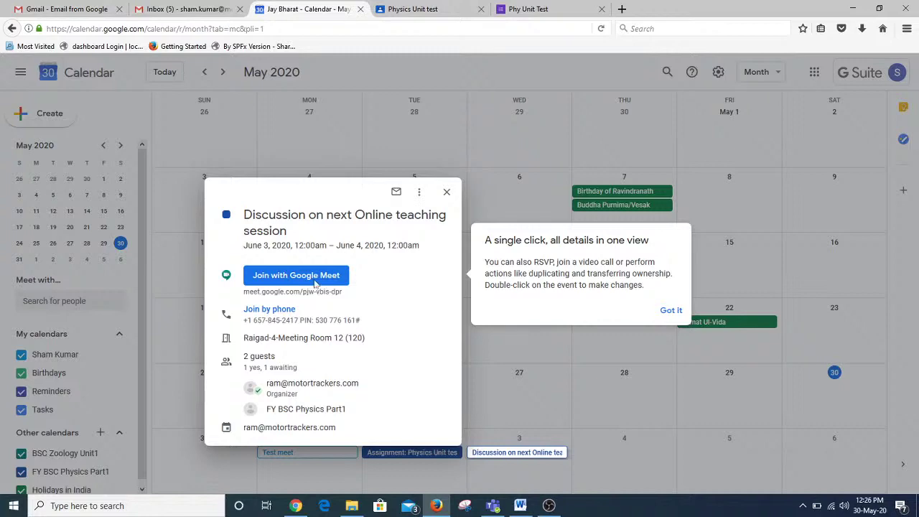
click(670, 310)
click(291, 281)
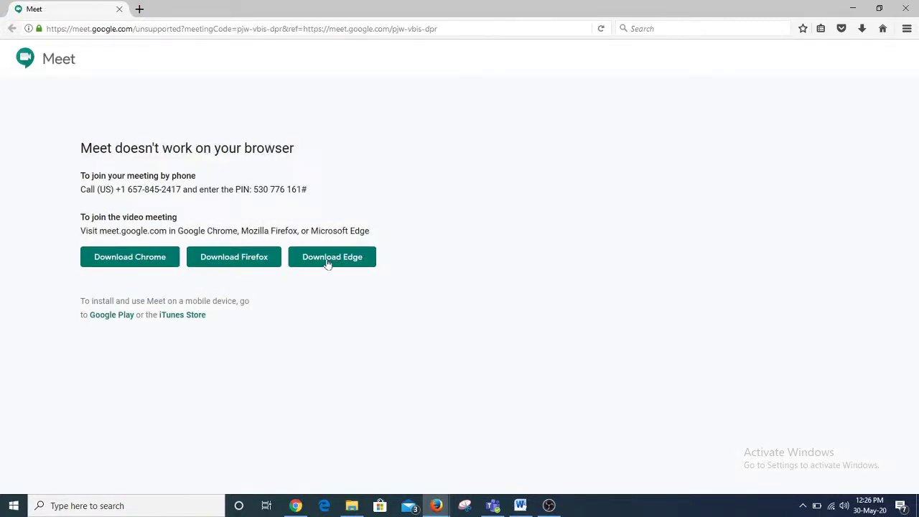
key(ctrl+w)
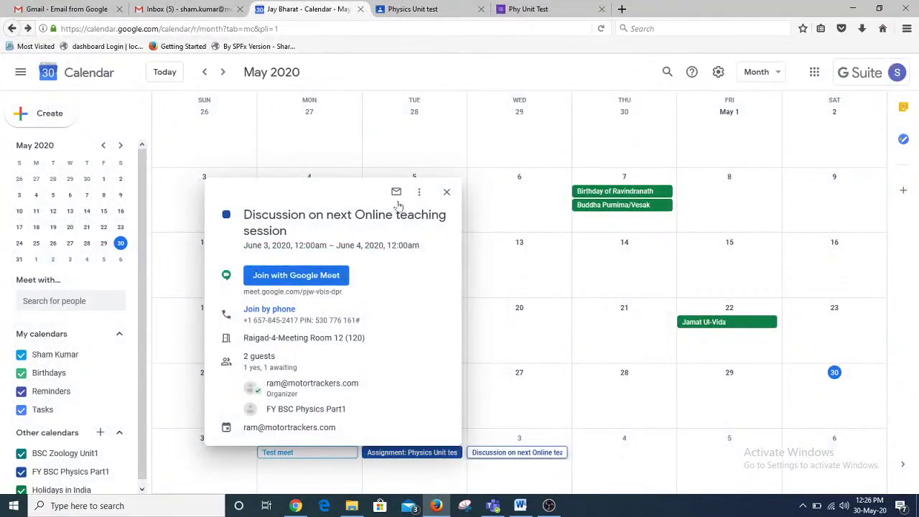
click(448, 190)
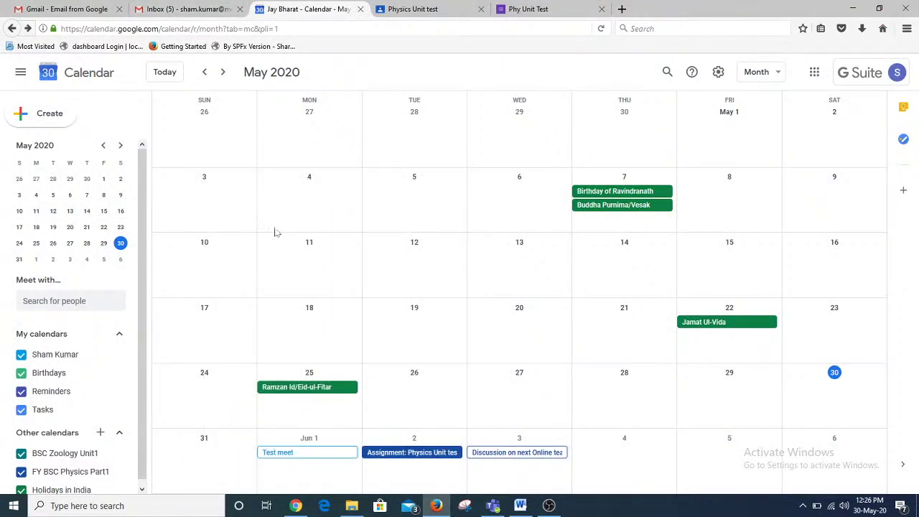
Bring up the other Chrome window showing the teacher's June 2020 calendar
click(195, 8)
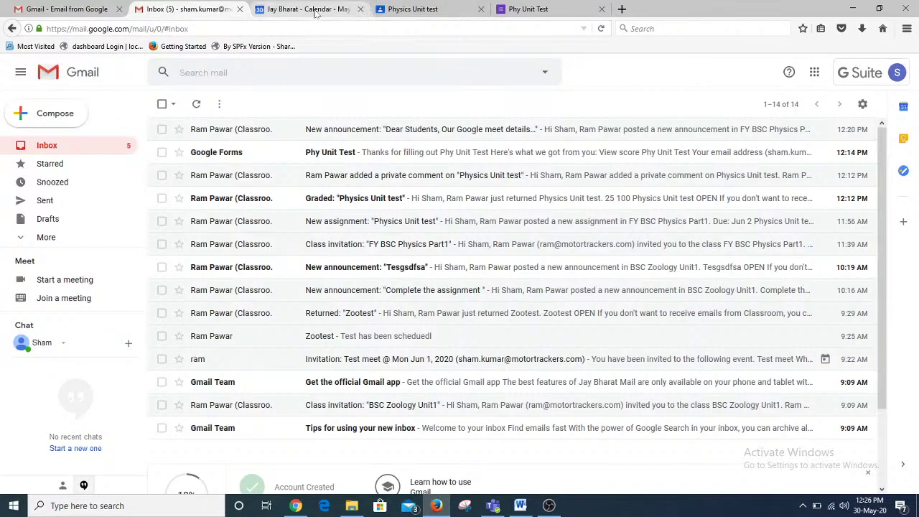
click(315, 12)
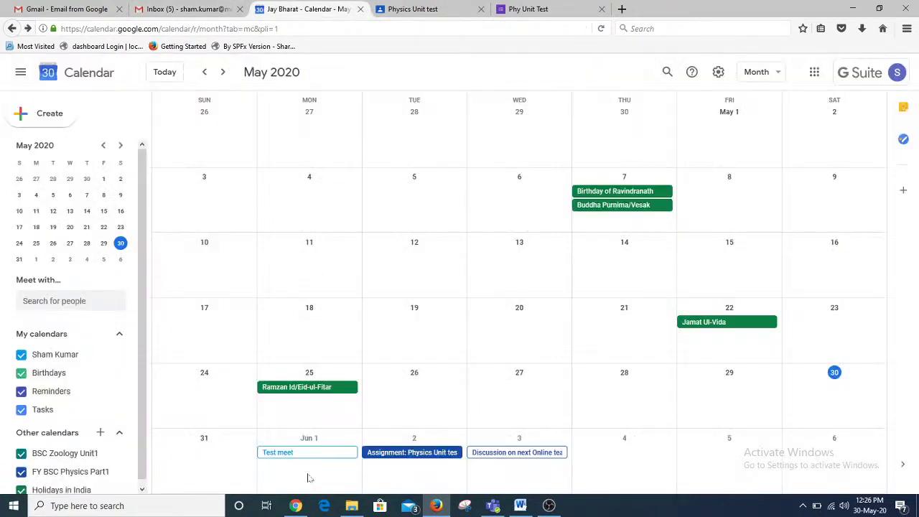
click(295, 505)
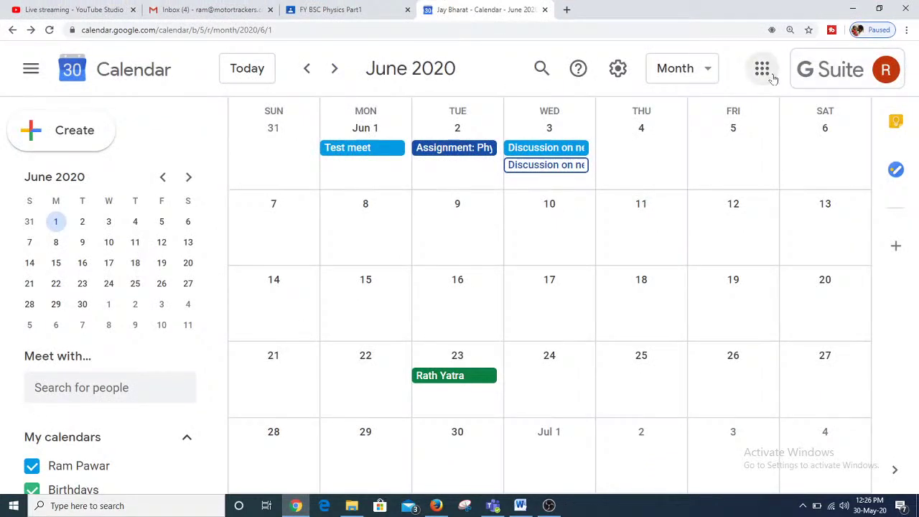
Return to the Discussion on next Online teaching session event's details
click(349, 10)
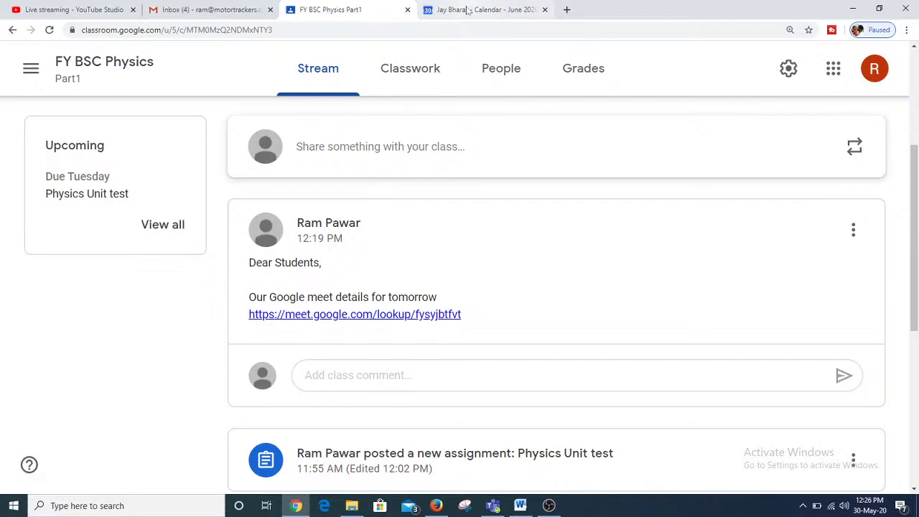
click(467, 9)
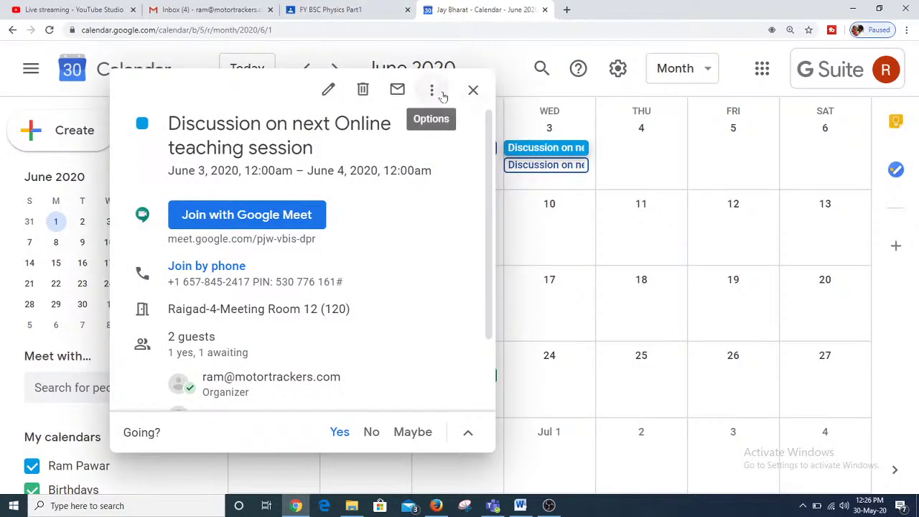
click(434, 91)
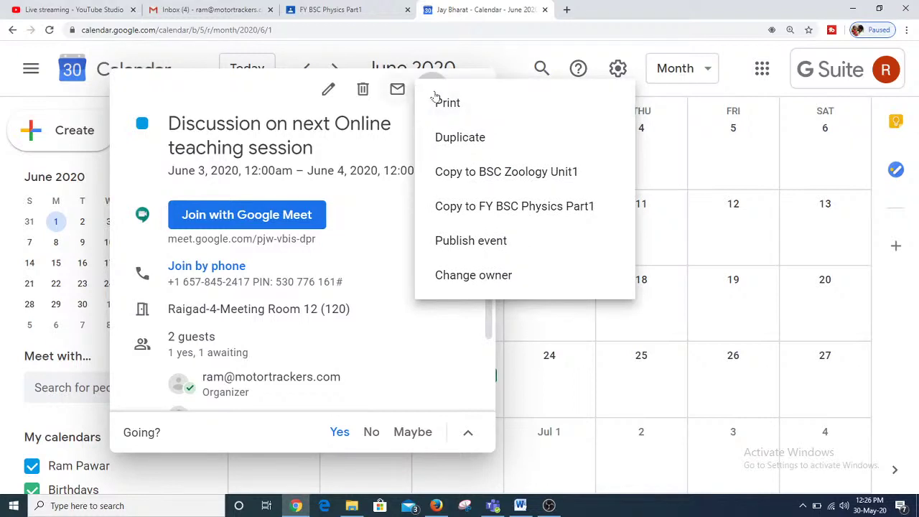
click(399, 92)
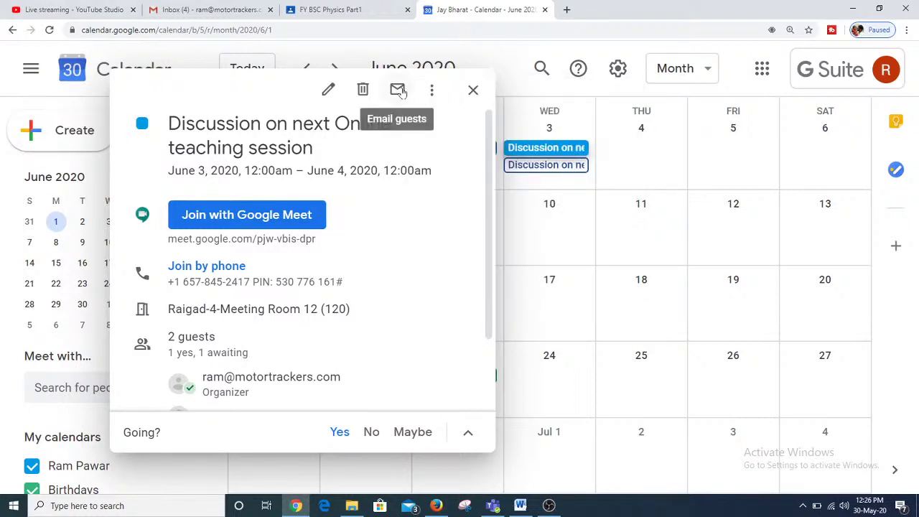
Email the event's guests the message 'Discussion', then dismiss the failed-to-send notice
click(399, 90)
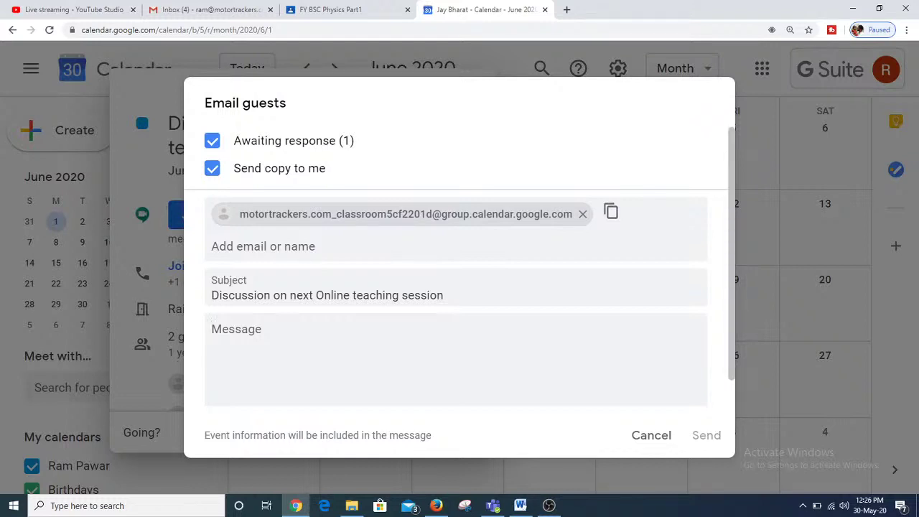
text(Discu)
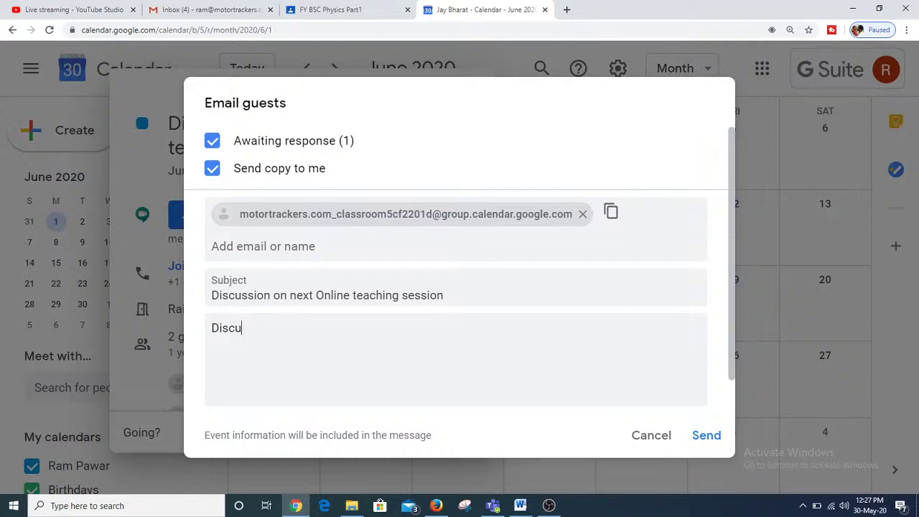
text(ssion)
scroll(703, 403, down, 1)
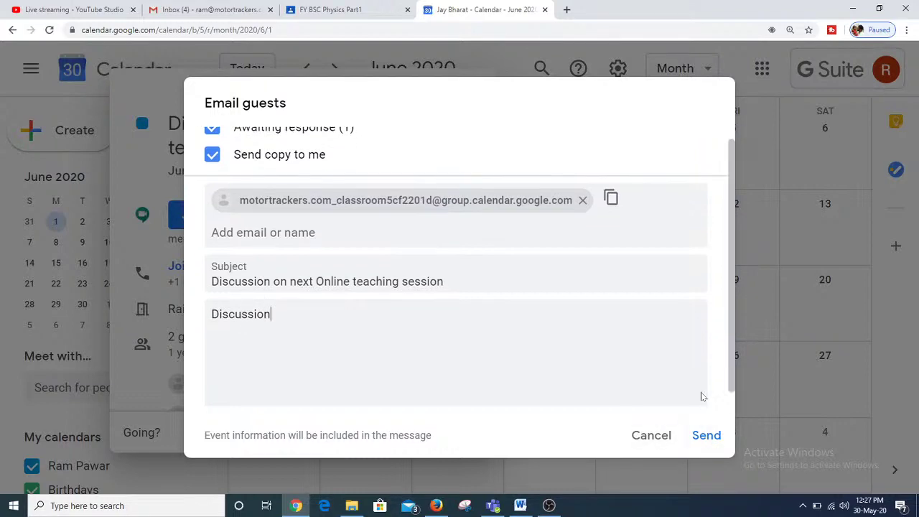
click(702, 433)
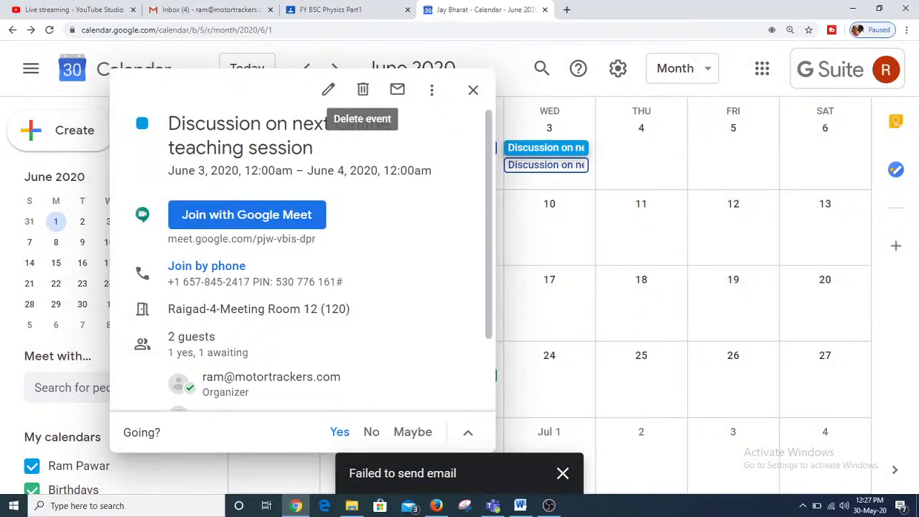
scroll(402, 273, down, 1)
click(467, 430)
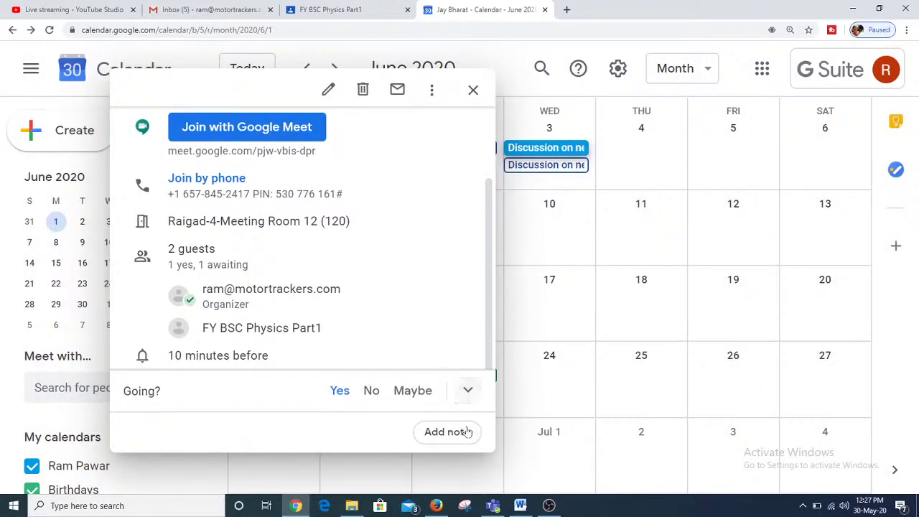
scroll(488, 242, up, 1)
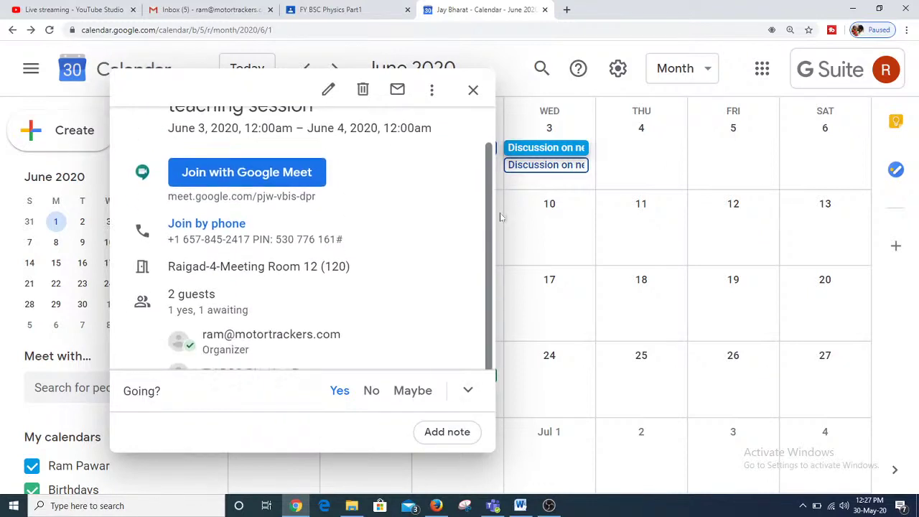
scroll(496, 244, down, 1)
scroll(488, 191, up, 2)
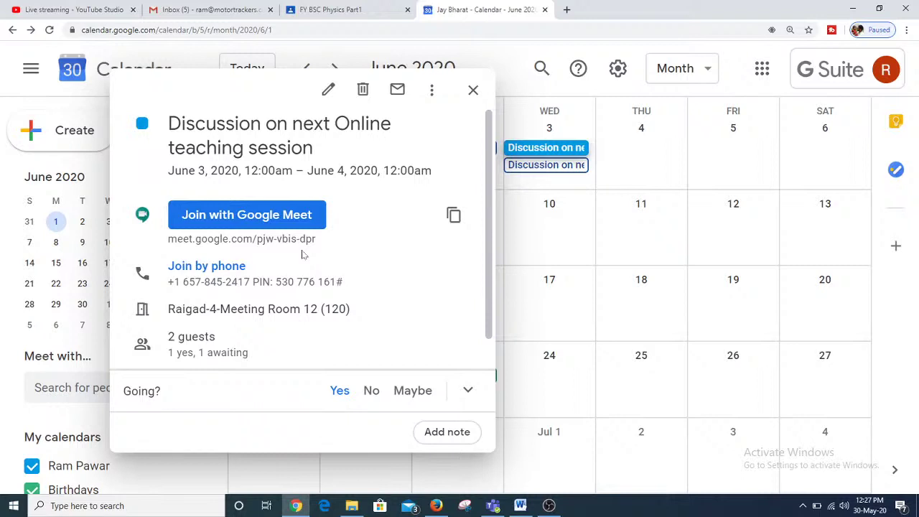
click(455, 215)
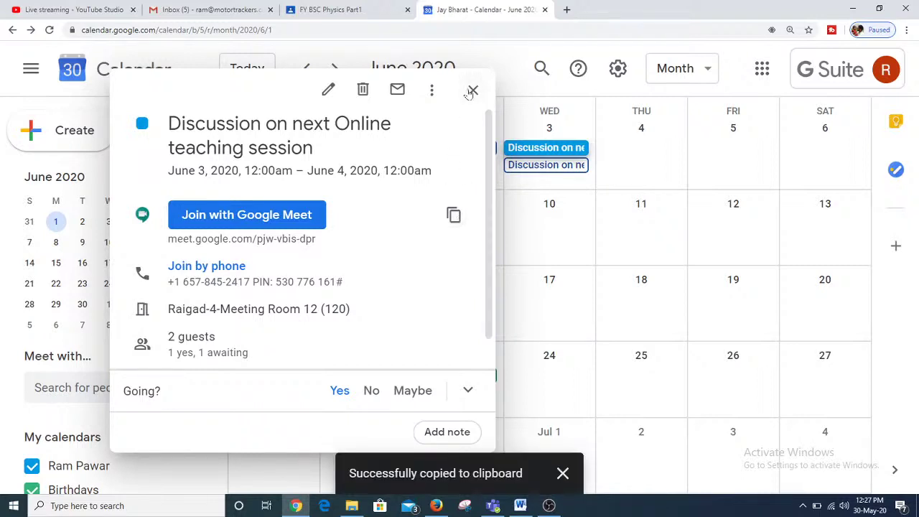
Post 'Student Discussion' with the pasted Meet link to the FY BSC Physics class Stream
click(308, 5)
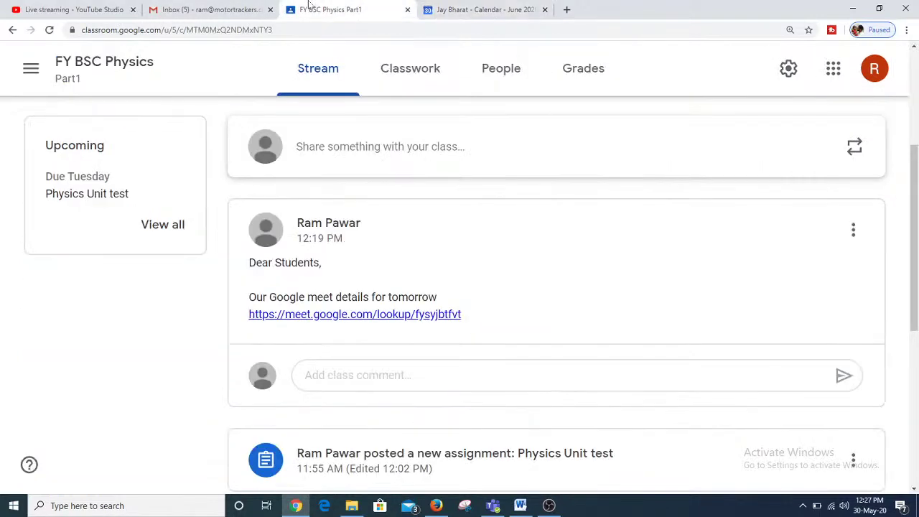
scroll(389, 337, up, 3)
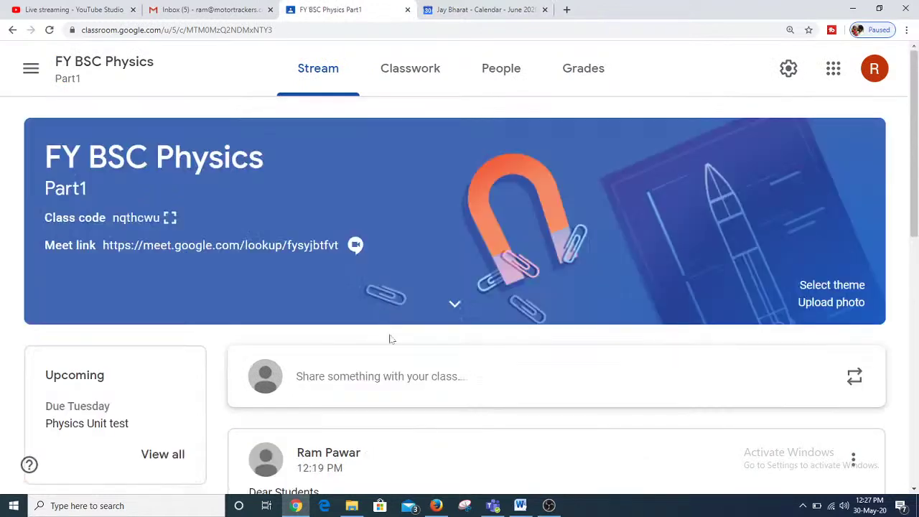
click(394, 375)
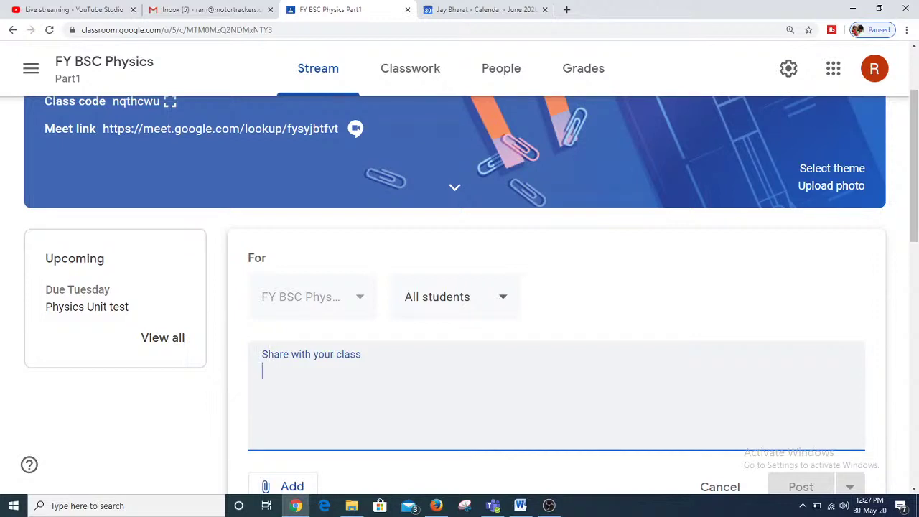
text(Student )
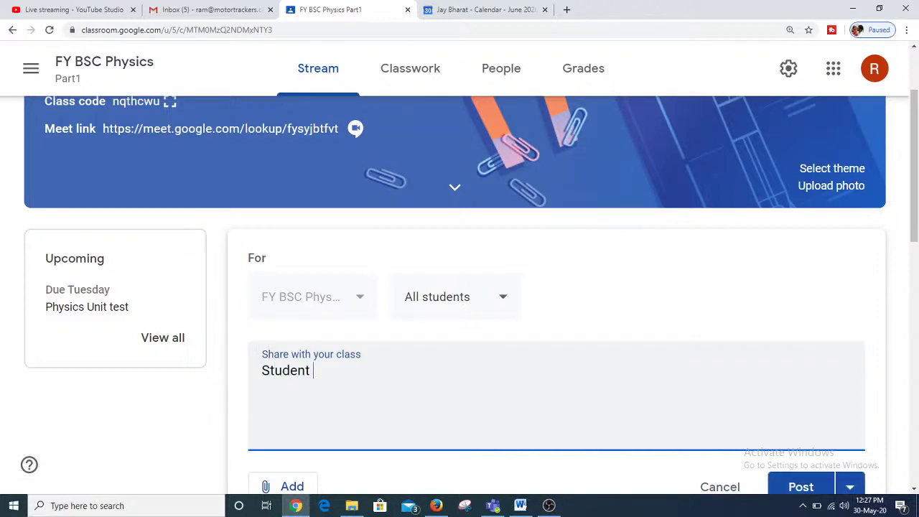
text(Discussion)
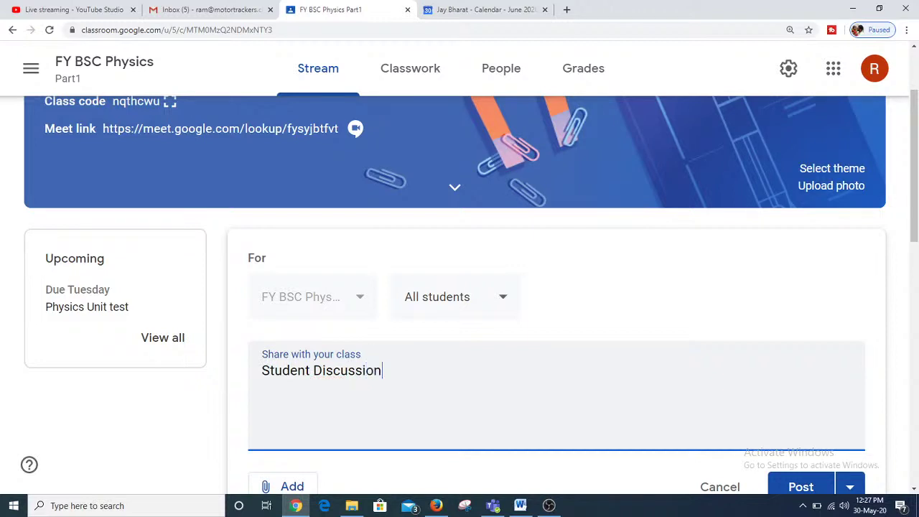
key(Return)
key(ctrl+v)
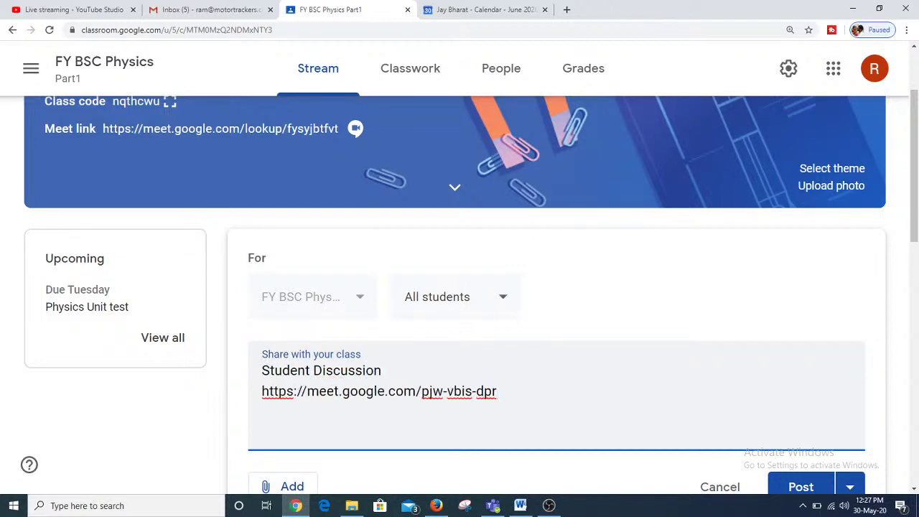
scroll(300, 377, down, 2)
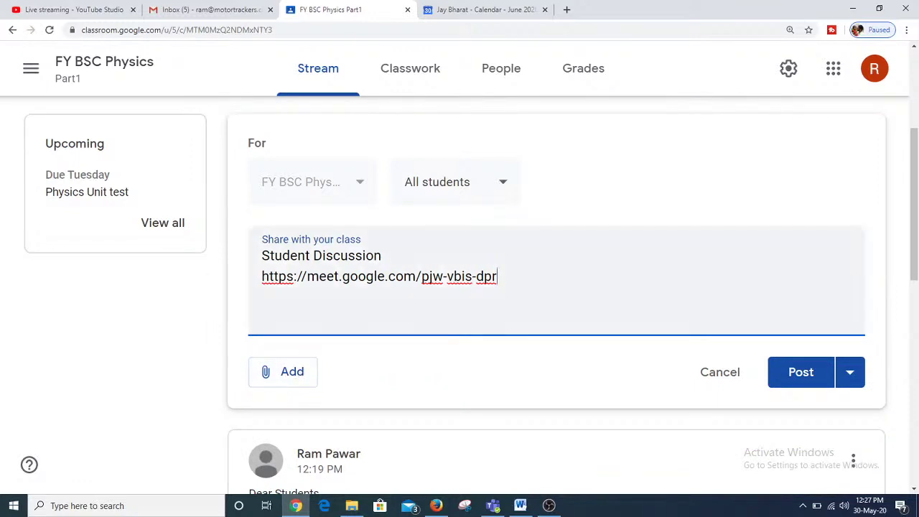
key(Up)
text(=)
key(BackSpace)
click(810, 363)
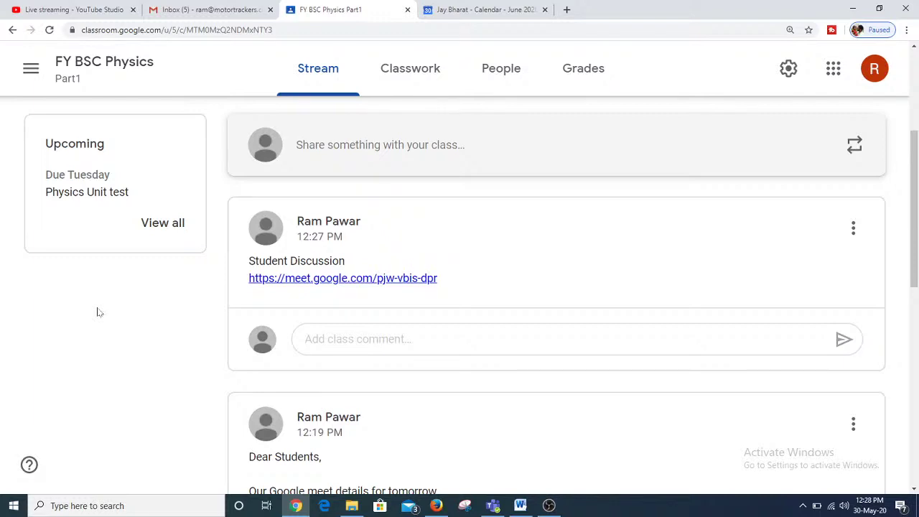
click(840, 66)
scroll(807, 276, down, 2)
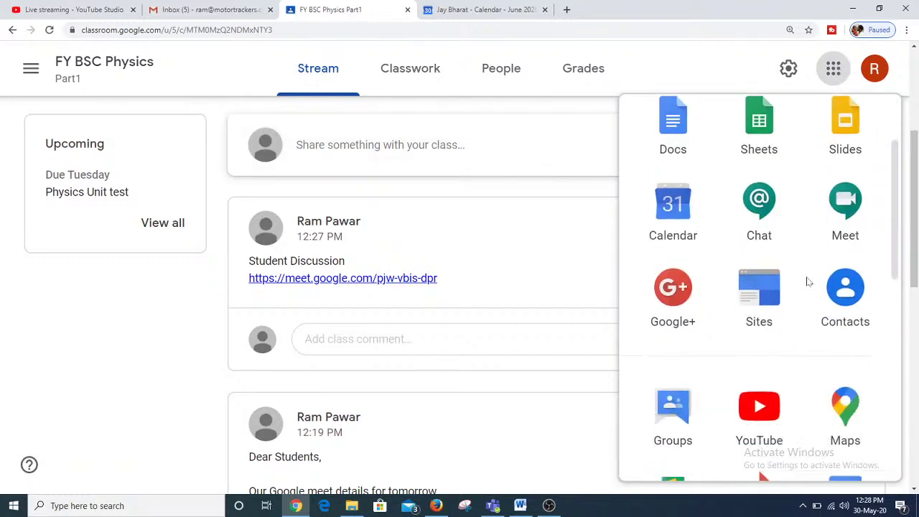
scroll(849, 328, down, 2)
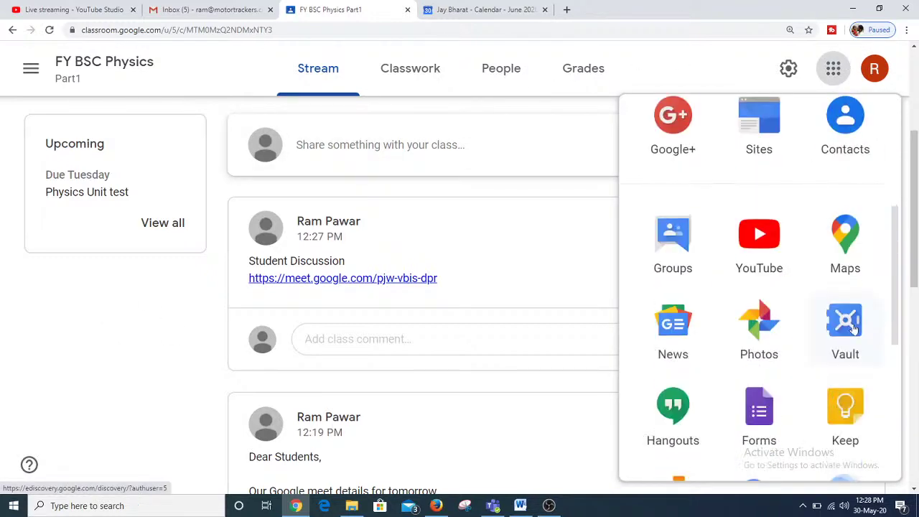
scroll(851, 328, up, 4)
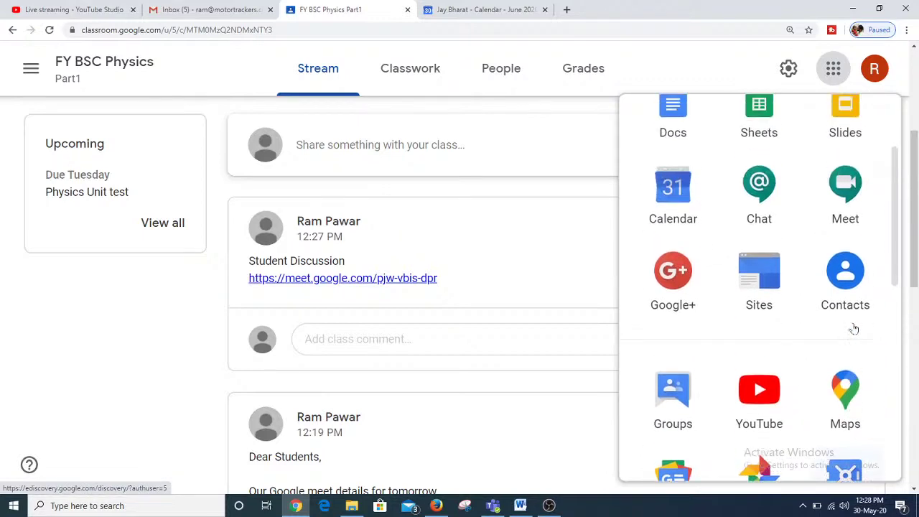
click(85, 345)
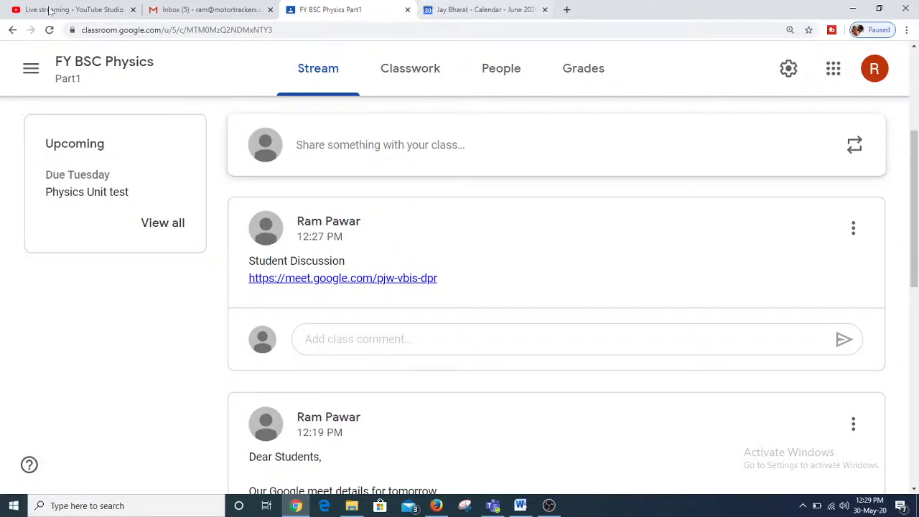
From the Gmail tab, glance at the account panel, then open Google Drive via Google apps
click(201, 9)
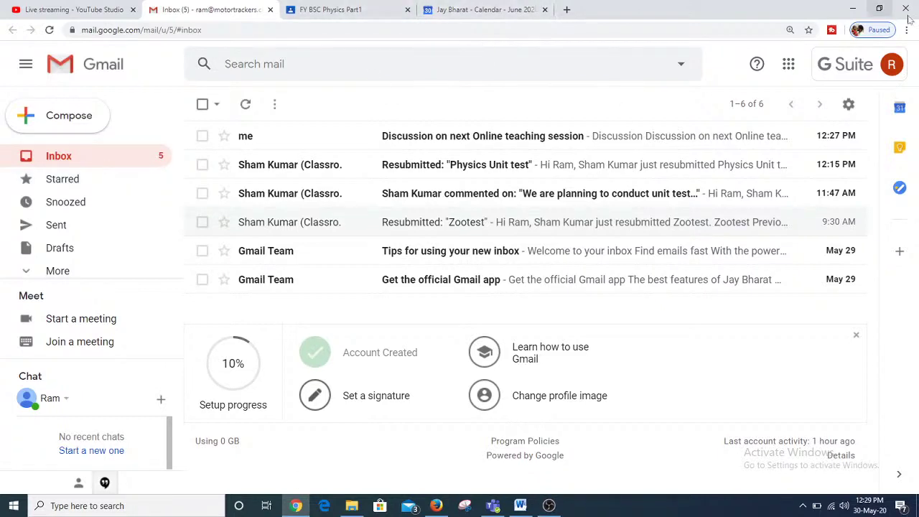
click(891, 64)
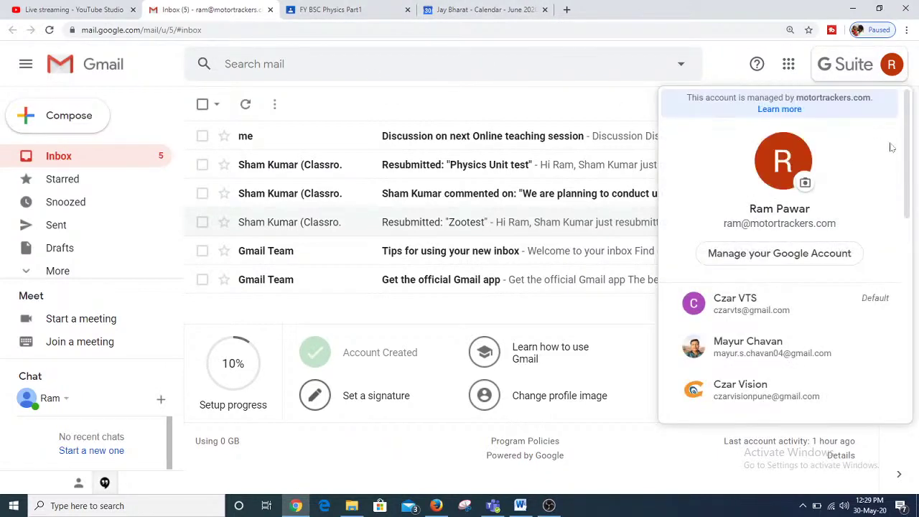
click(615, 101)
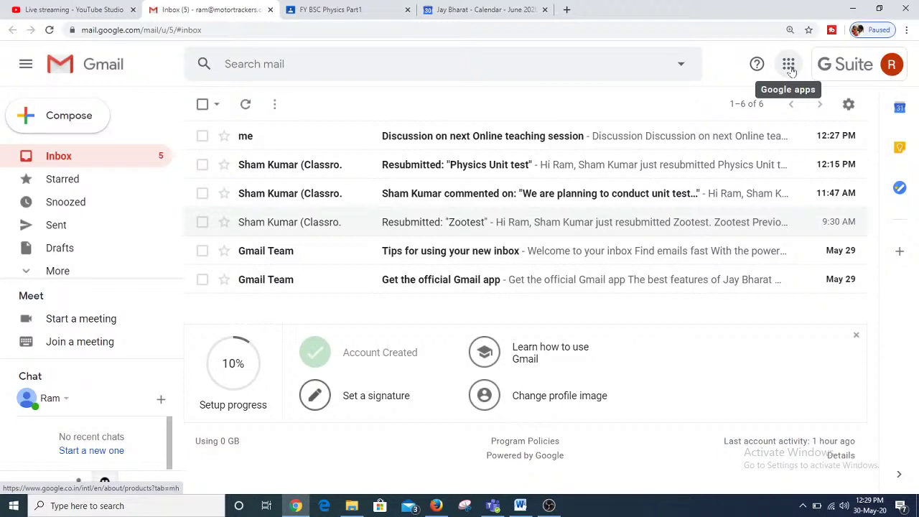
click(789, 66)
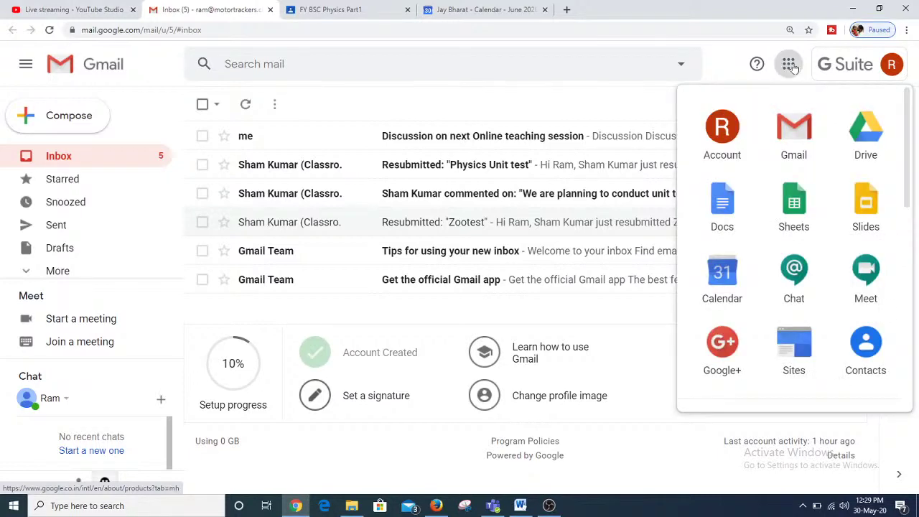
click(883, 156)
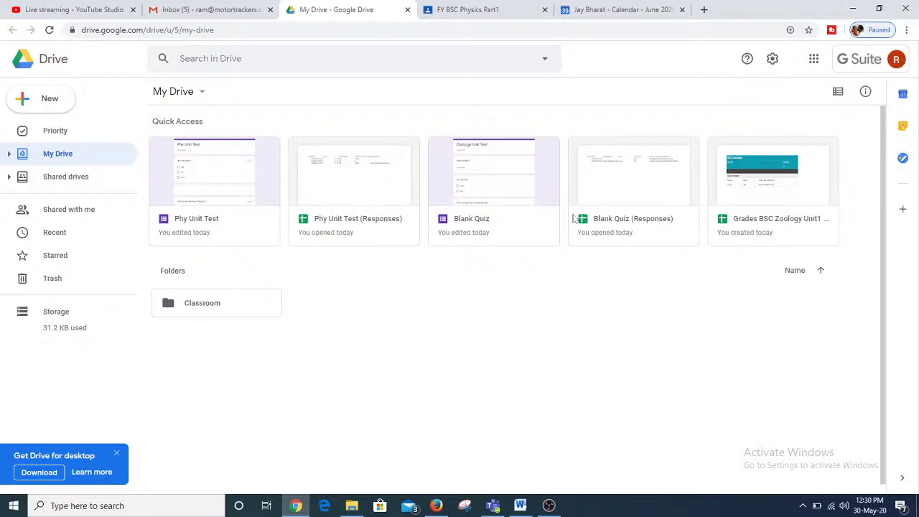
Select Phy Unit Test, then open New > Google Sheets showing Blank spreadsheet and From a template
click(203, 209)
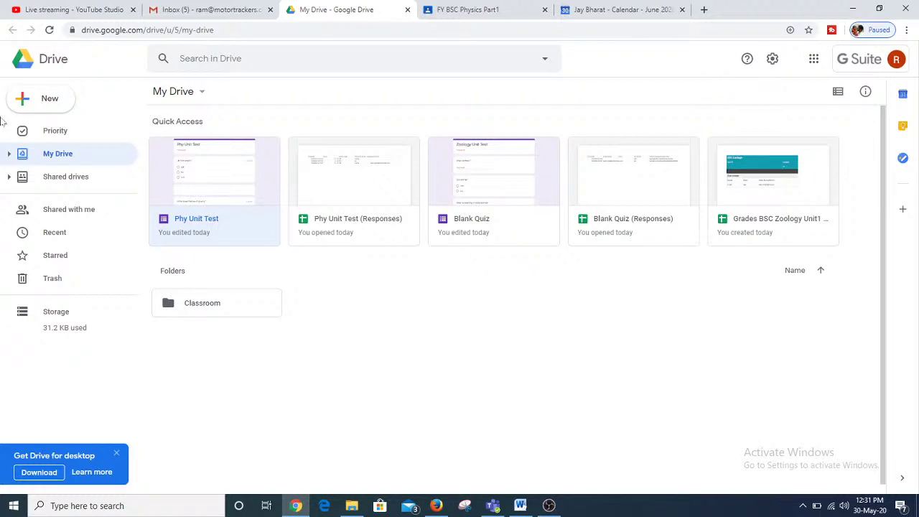
click(27, 102)
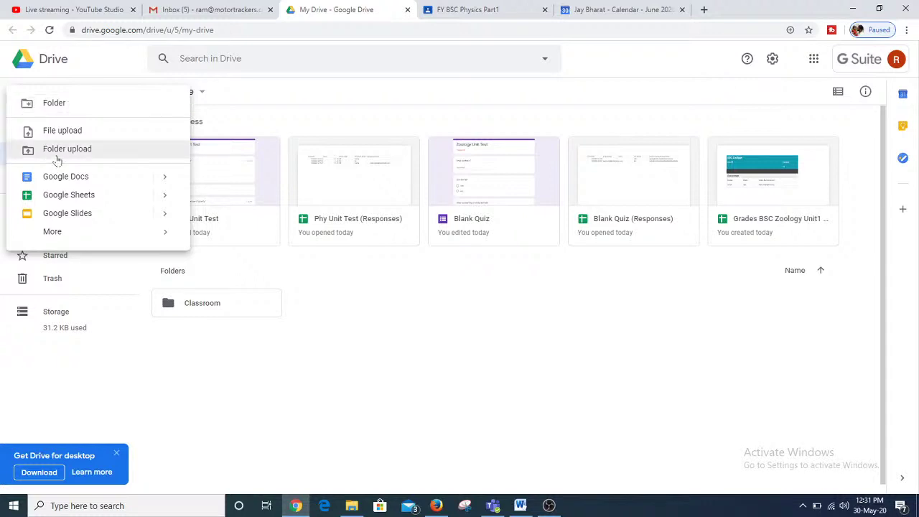
click(164, 195)
mouse_move(175, 201)
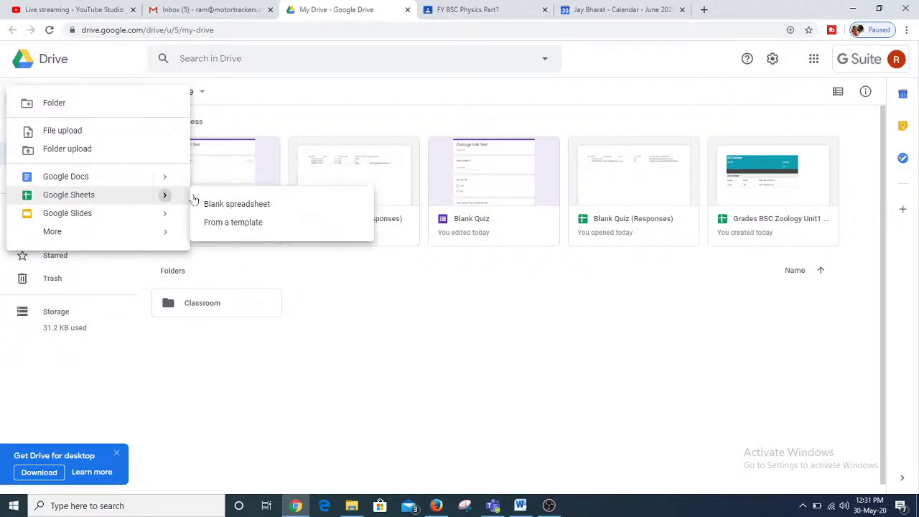
Create a new blank spreadsheet and title it 'FY BSC Mark Collection'
click(230, 204)
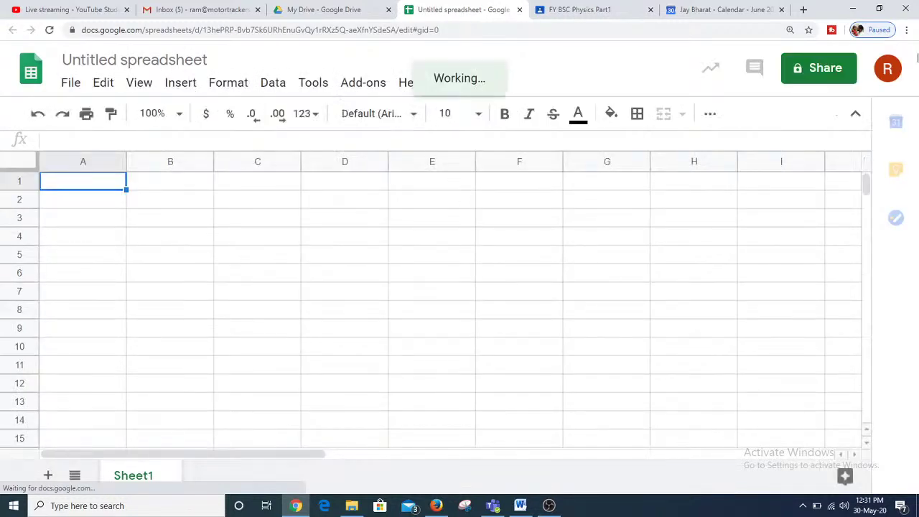
click(128, 53)
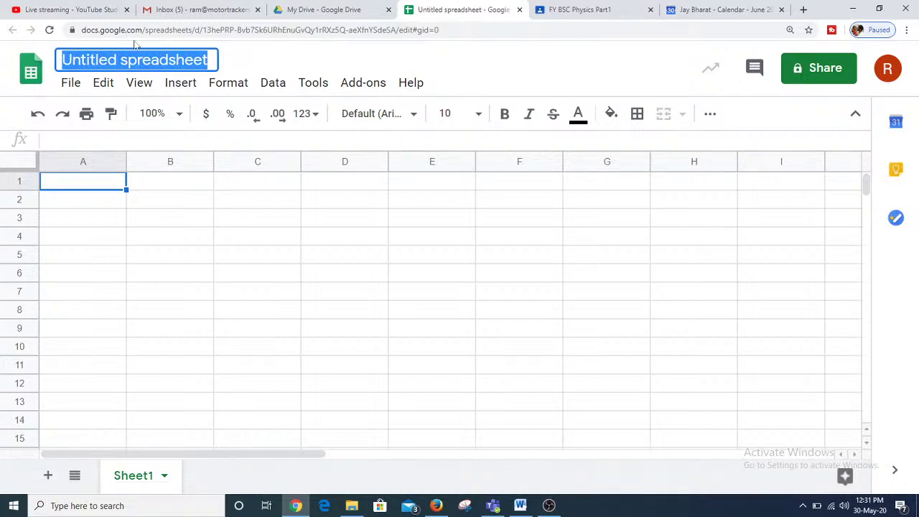
text(FY B)
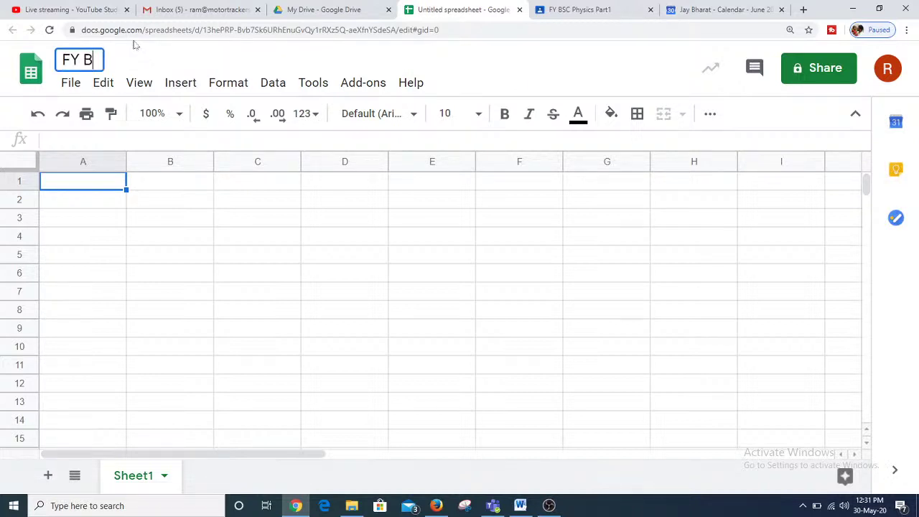
text(SC M)
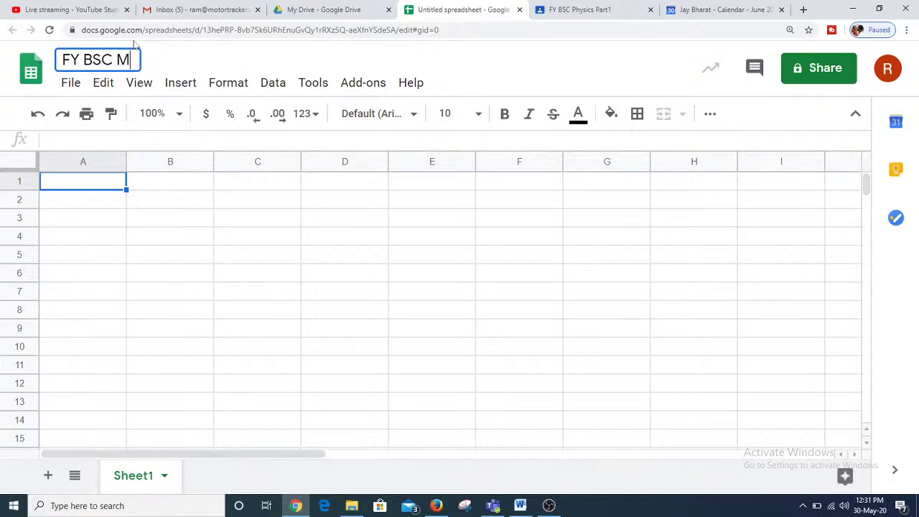
text(ark Collec)
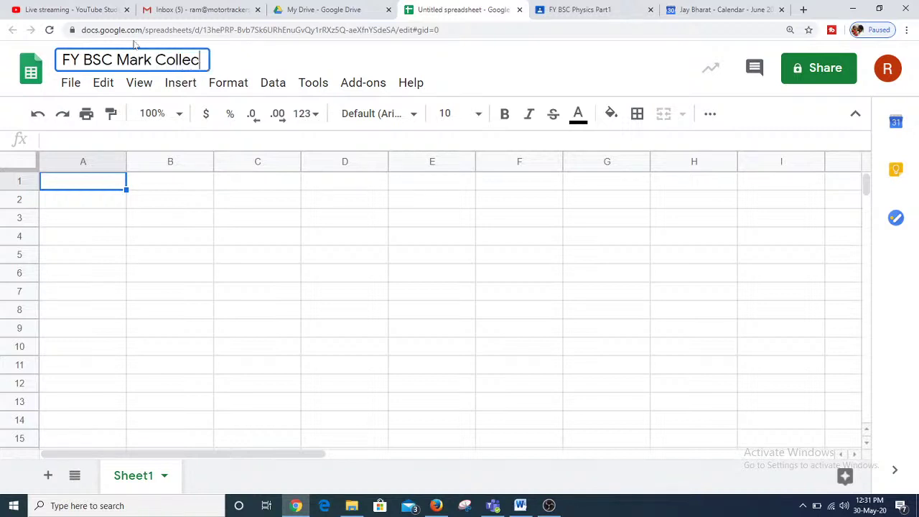
text(tion)
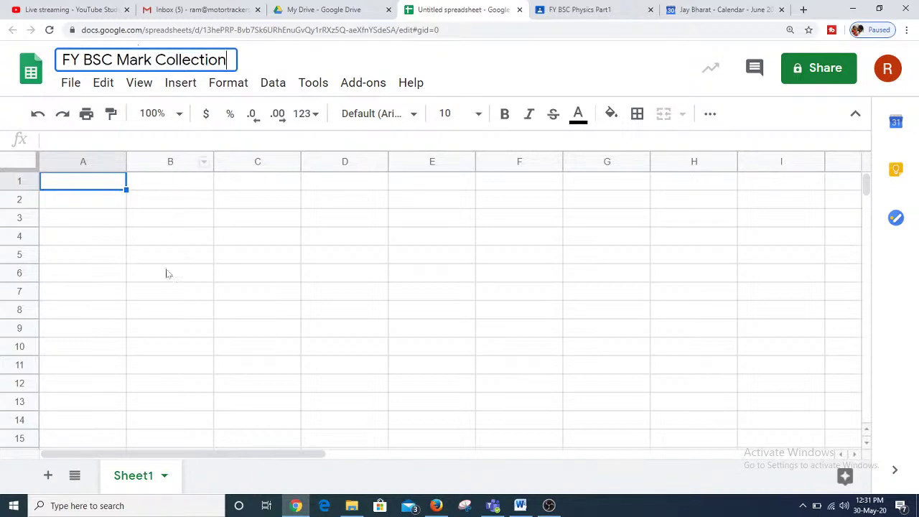
drag(166, 271, 169, 254)
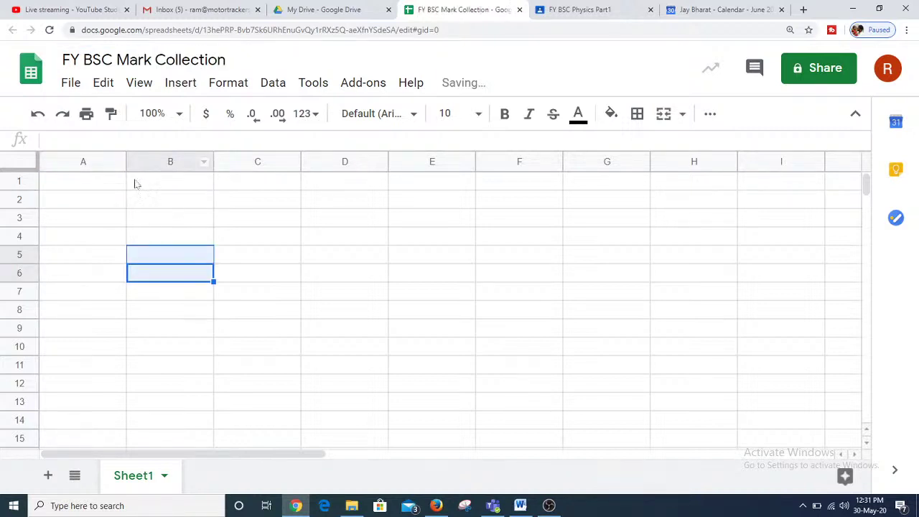
Enter the header 'Full Name' in cell A1, correcting the mistyped 'First Name'
click(95, 179)
text(Fi)
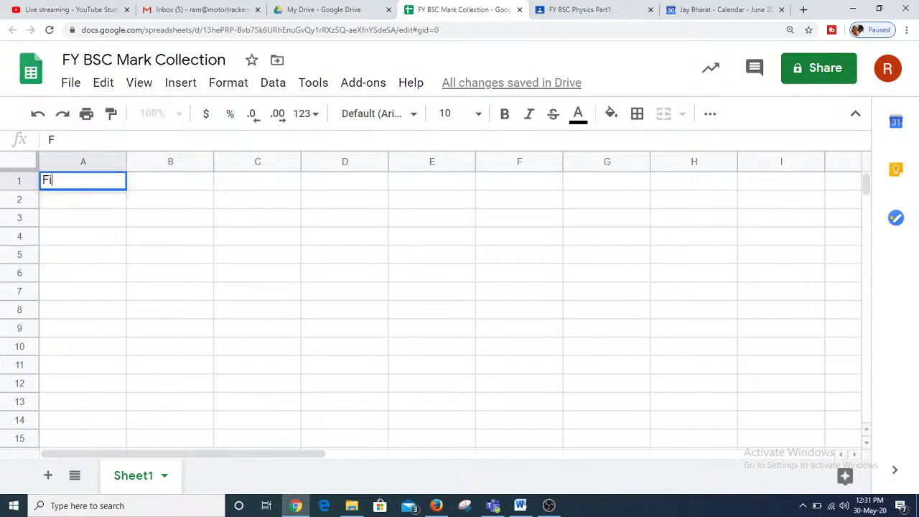
text(rst Name)
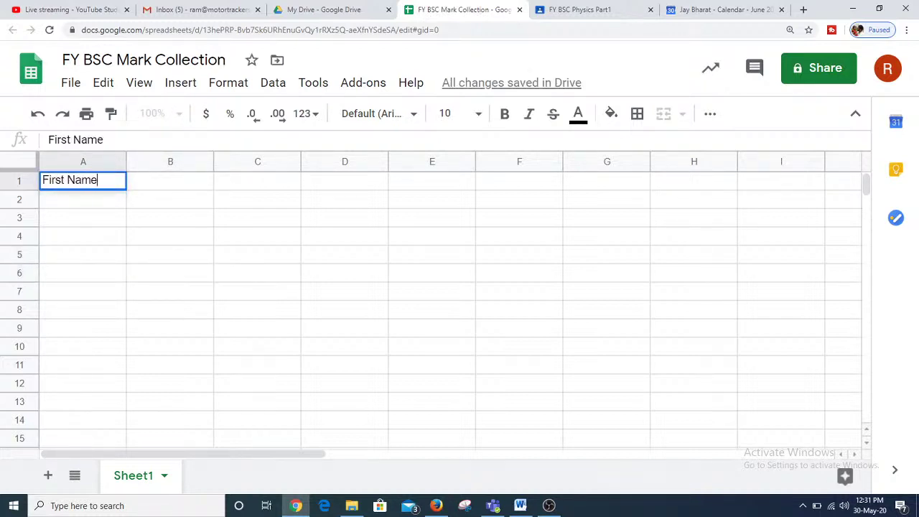
key(Tab)
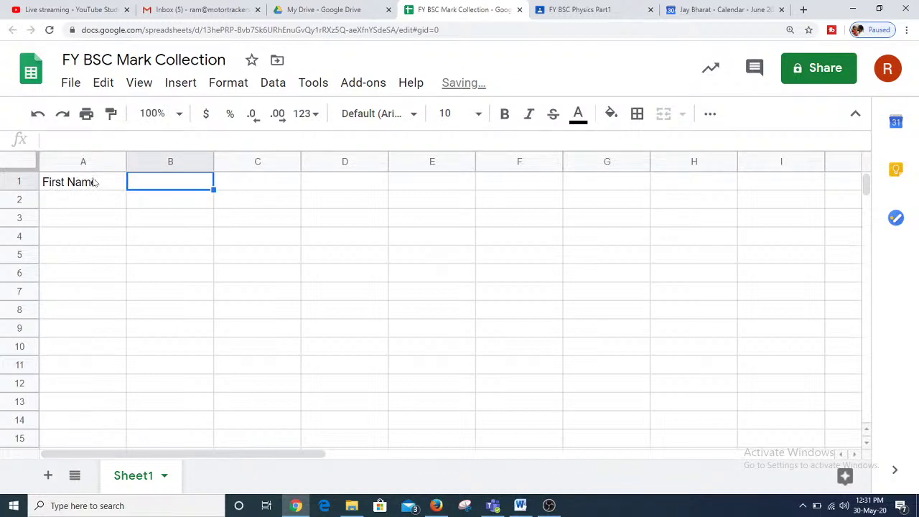
click(94, 182)
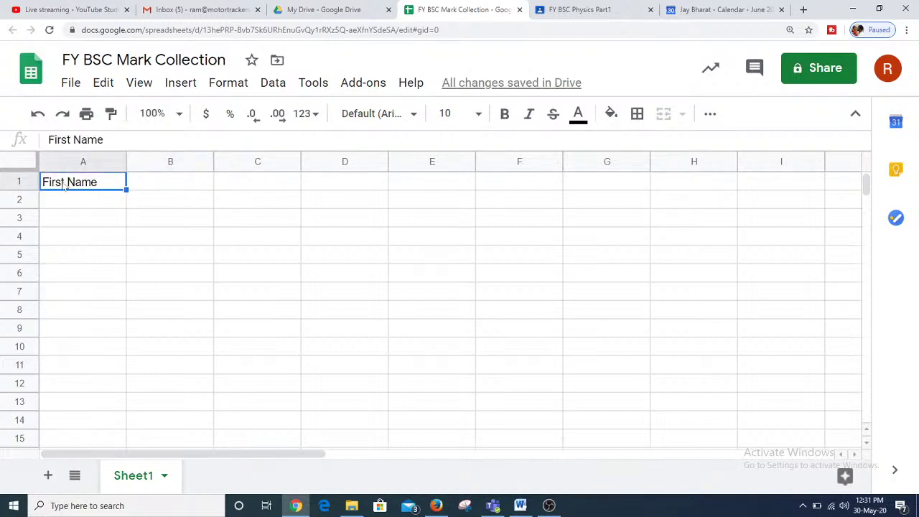
key(Return)
key(Left)
key(Left)
key(Left)
key(Left)
key(Left)
key(shift+Left)
key(shift+Left)
key(shift+Left)
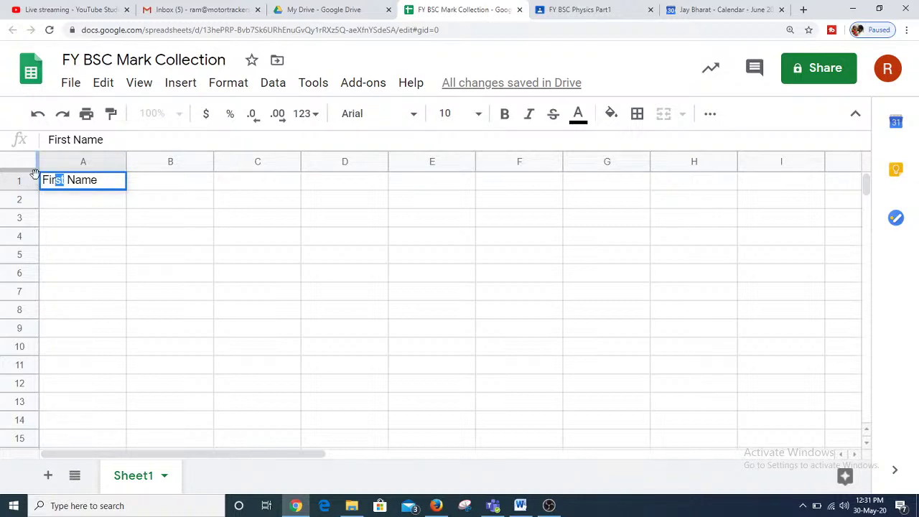
key(BackSpace)
key(BackSpace)
key(BackSpace)
text(F)
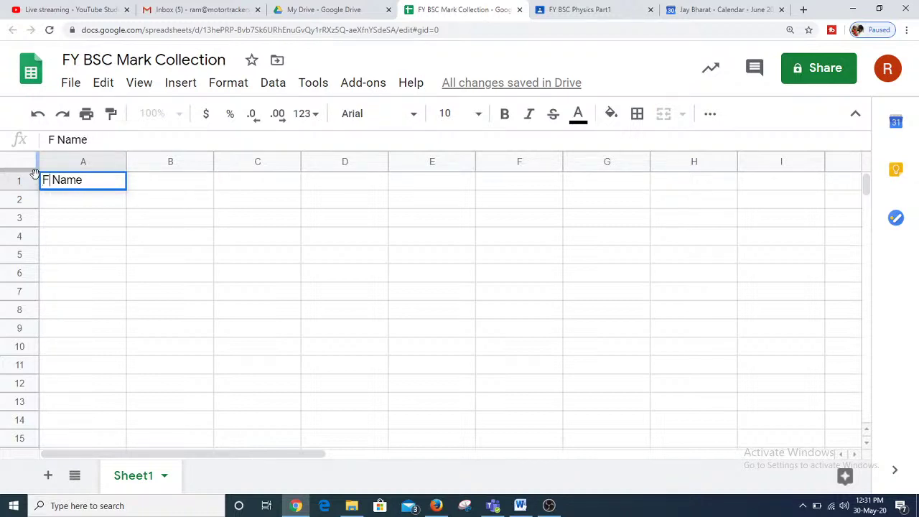
text(ul)
key(BackSpace)
text(ll)
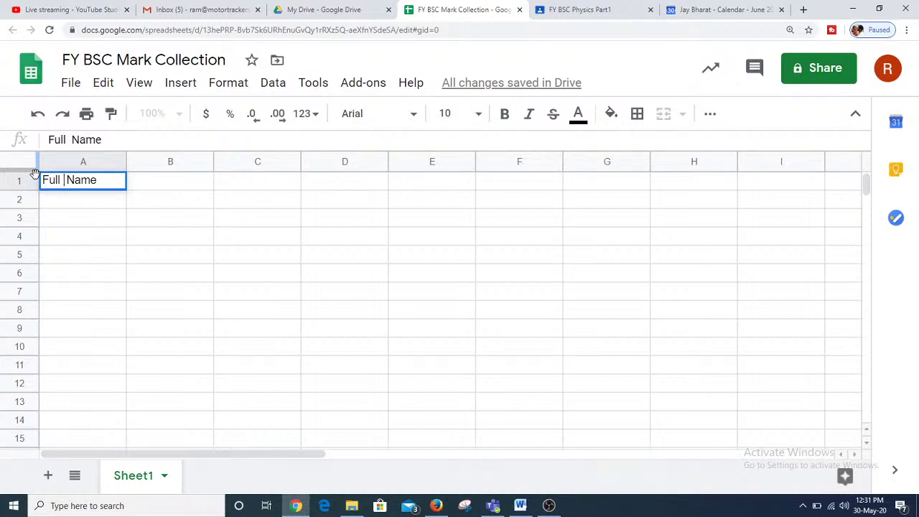
key(BackSpace)
click(184, 186)
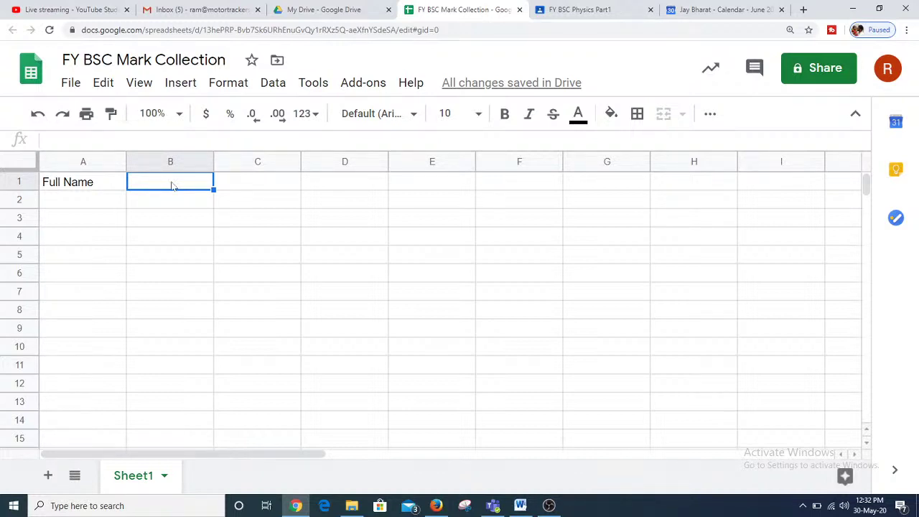
Enter the headers 'Roll No.' in B1 and 'Math' in C1
text(Roll N)
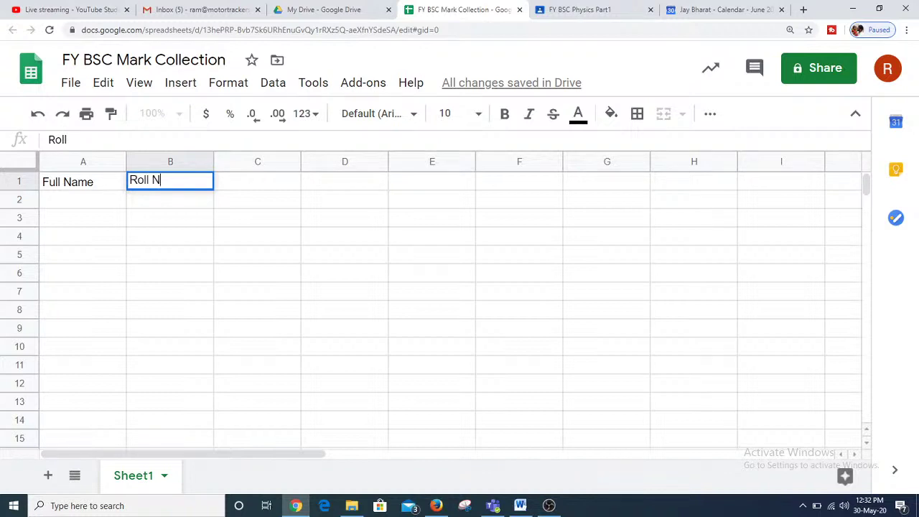
text(o.)
key(Tab)
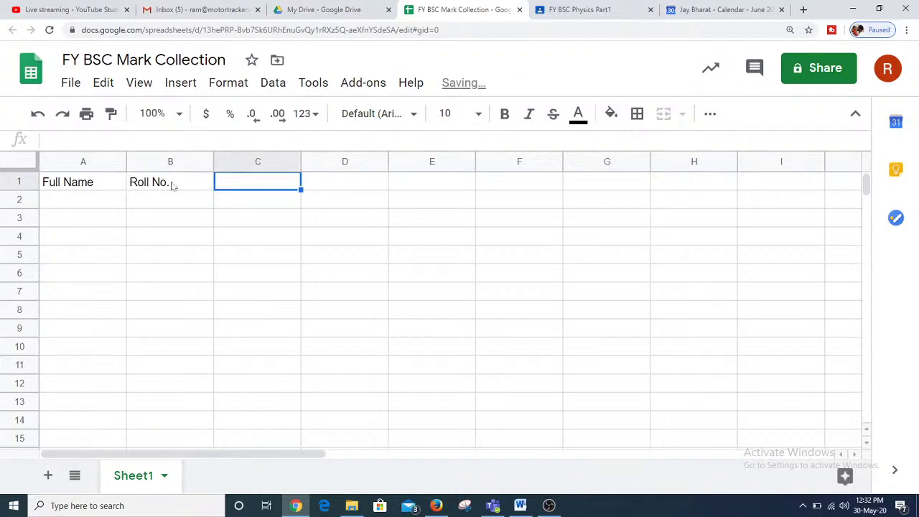
text(Sube)
key(BackSpace)
key(BackSpace)
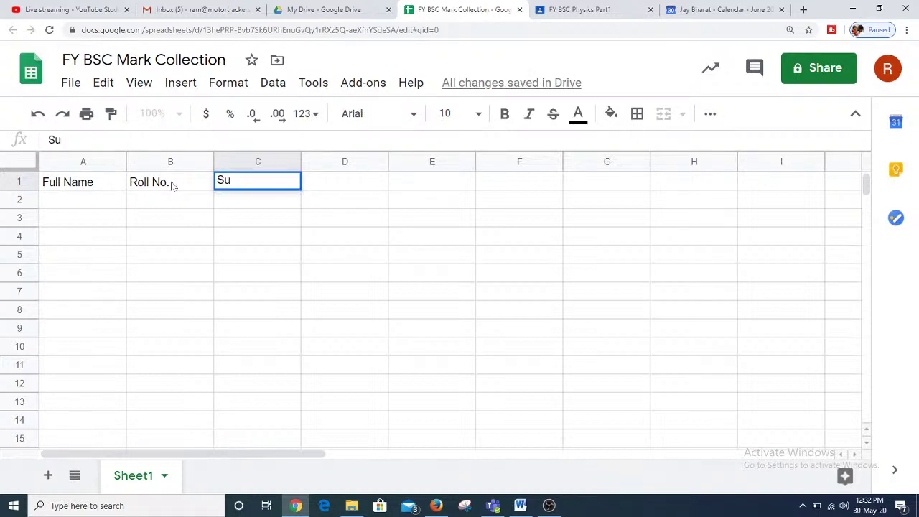
key(BackSpace)
key(BackSpace)
text(Math)
key(Tab)
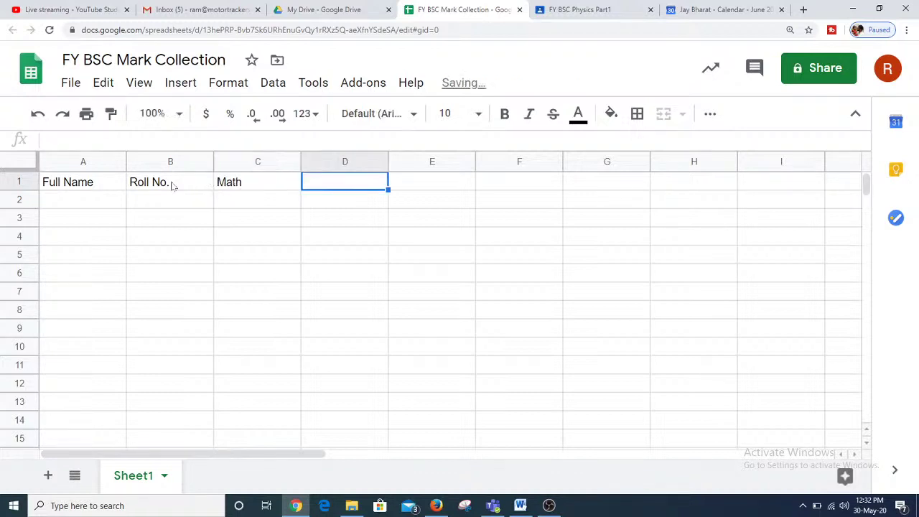
Enter 'Phy' in D1 and 'Chem' in E1, fixing the misspelled 'Checm'
text(Phy)
key(Tab)
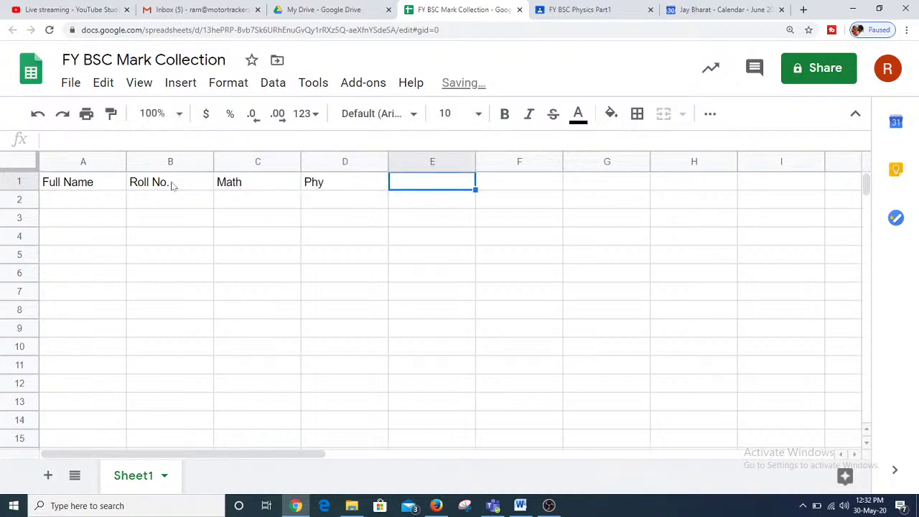
text(Checm)
key(Tab)
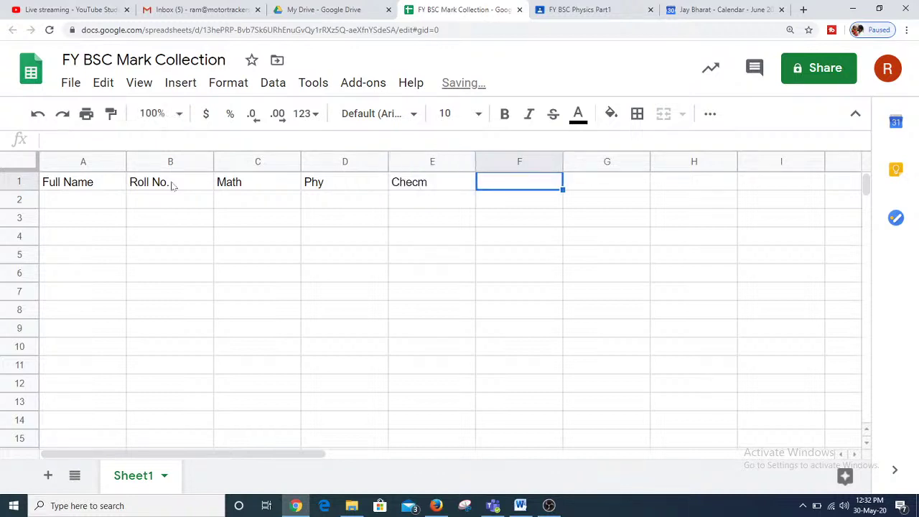
double_click(403, 180)
key(BackSpace)
key(BackSpace)
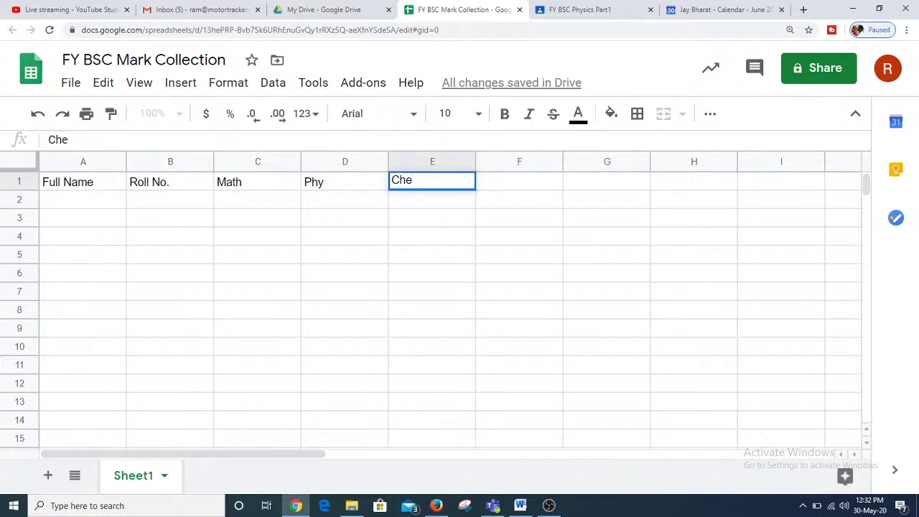
text(m)
key(Tab)
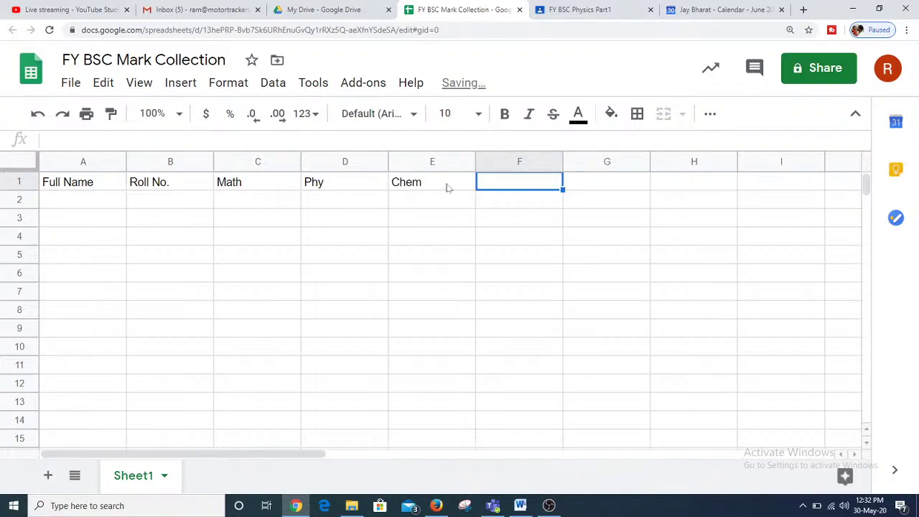
double_click(500, 183)
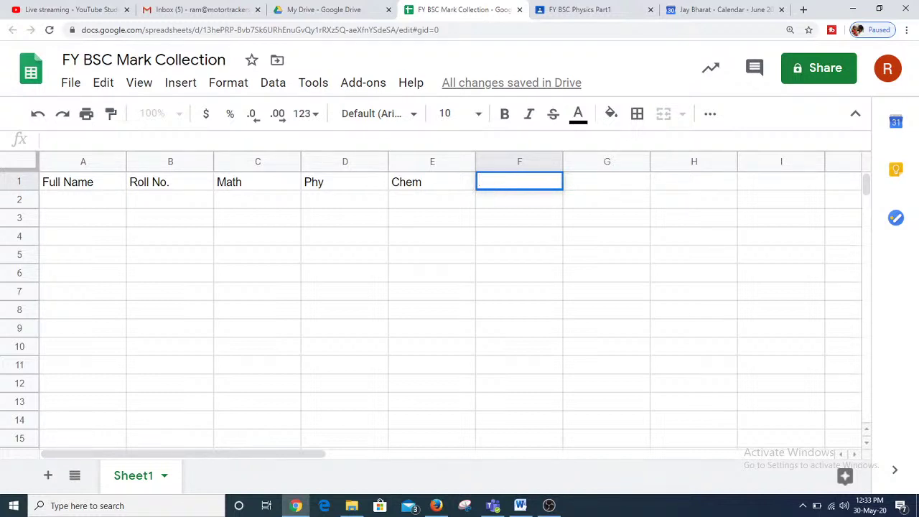
Correct the misspelled F1 header so it reads Total
text(Totle)
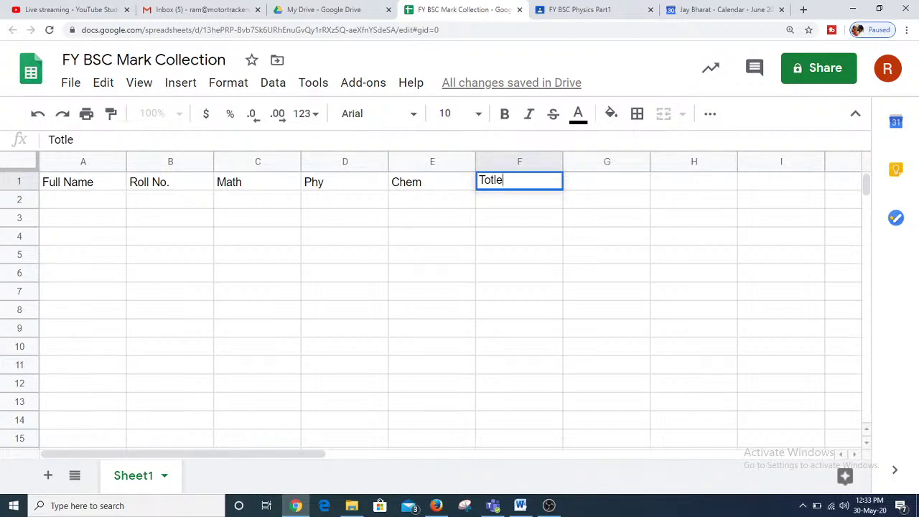
key(BackSpace)
key(BackSpace)
text(a)
text(;)
key(BackSpace)
text(l)
click(88, 206)
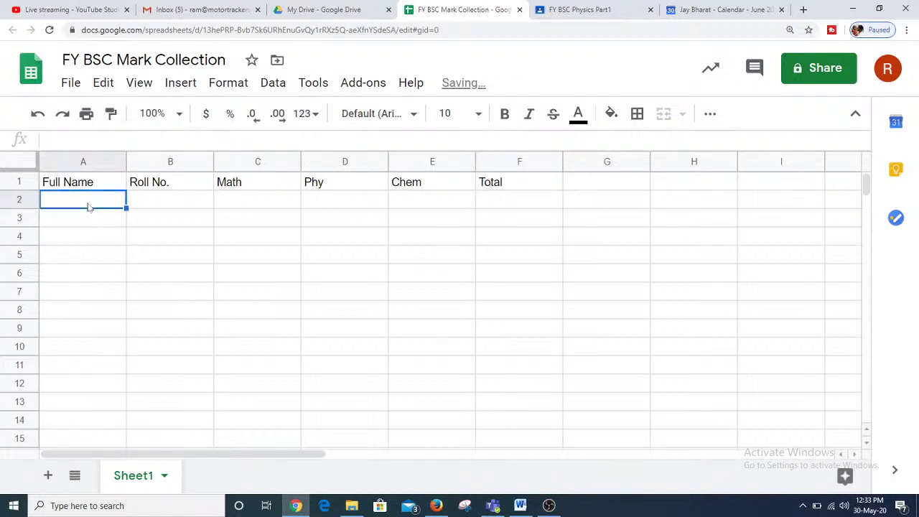
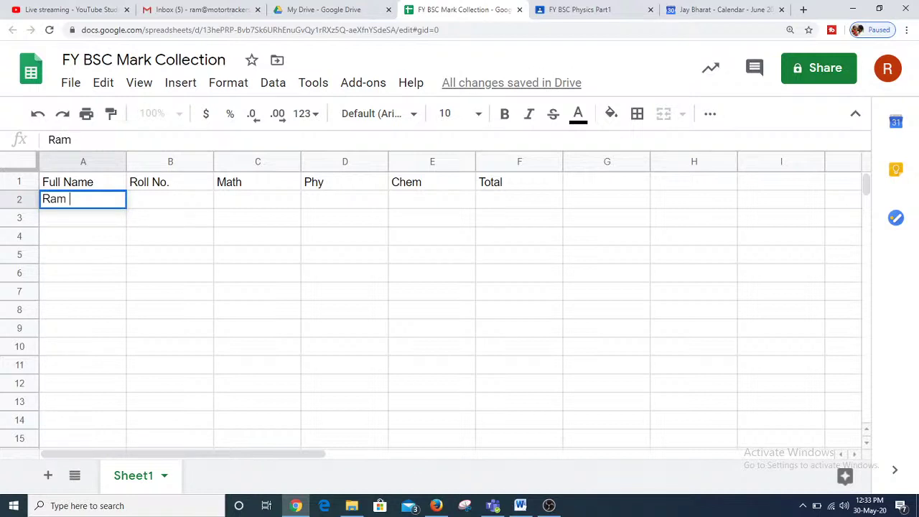
Fill row 2 with the first student's name, roll number 12 and Math mark 78
key(Tab)
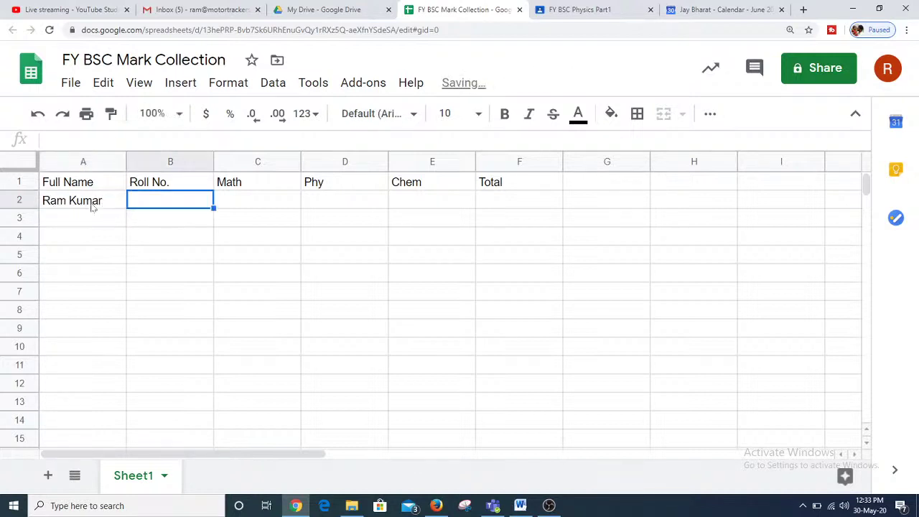
text(12)
key(Tab)
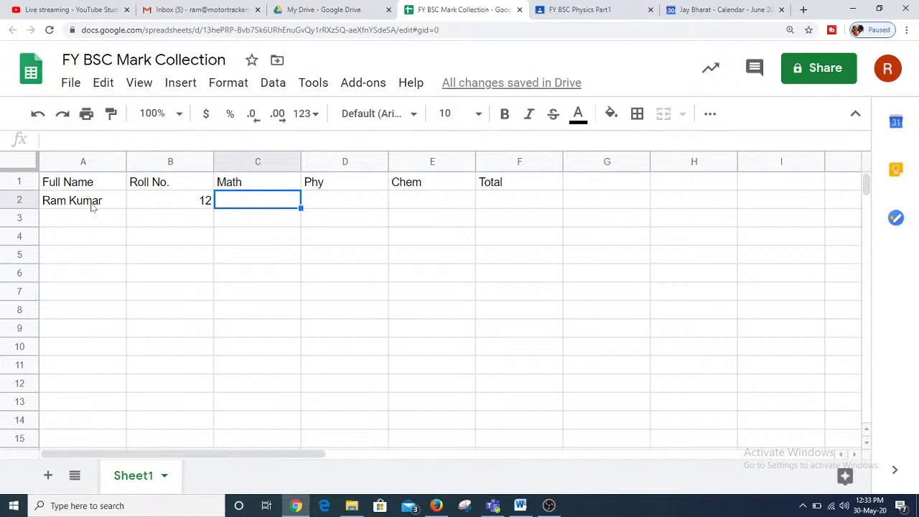
text(20)
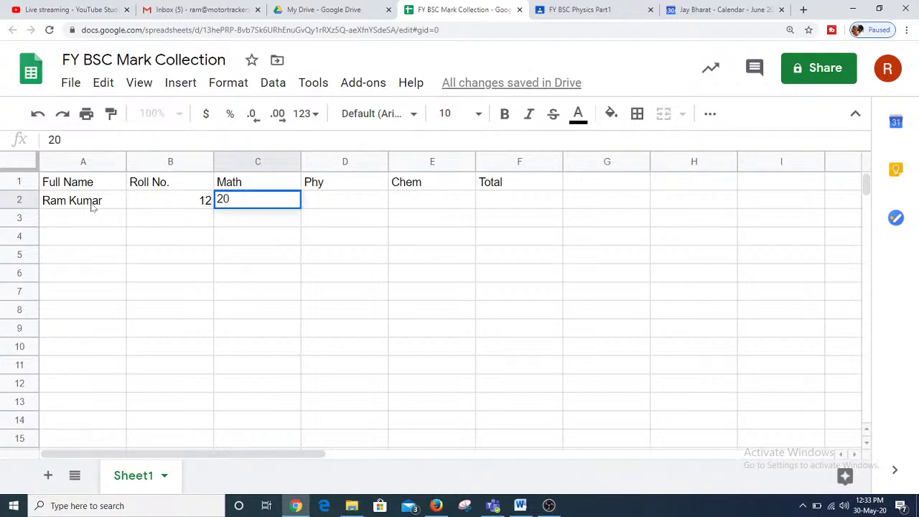
key(BackSpace)
key(BackSpace)
text(7)
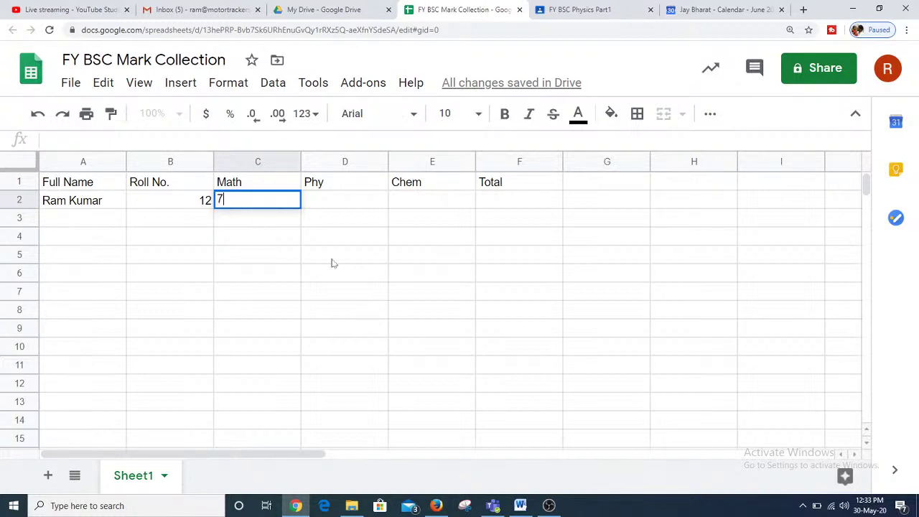
text(8)
click(332, 259)
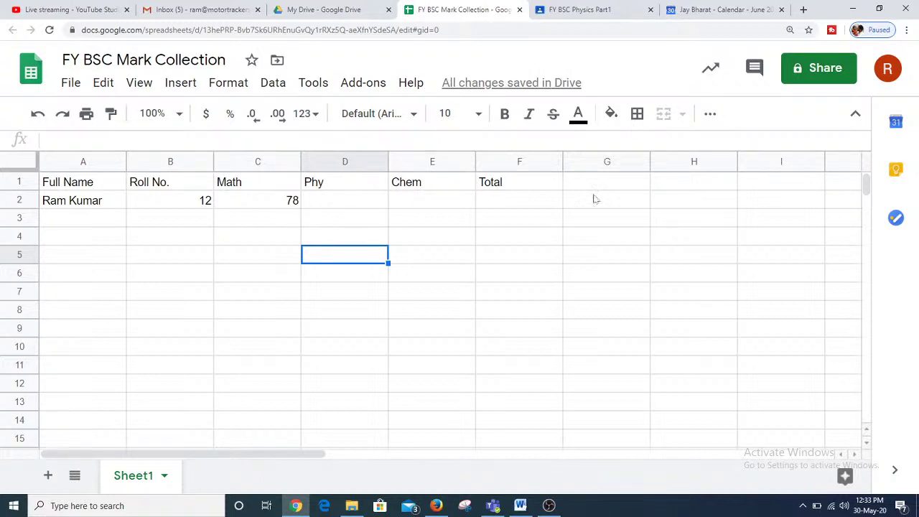
click(525, 205)
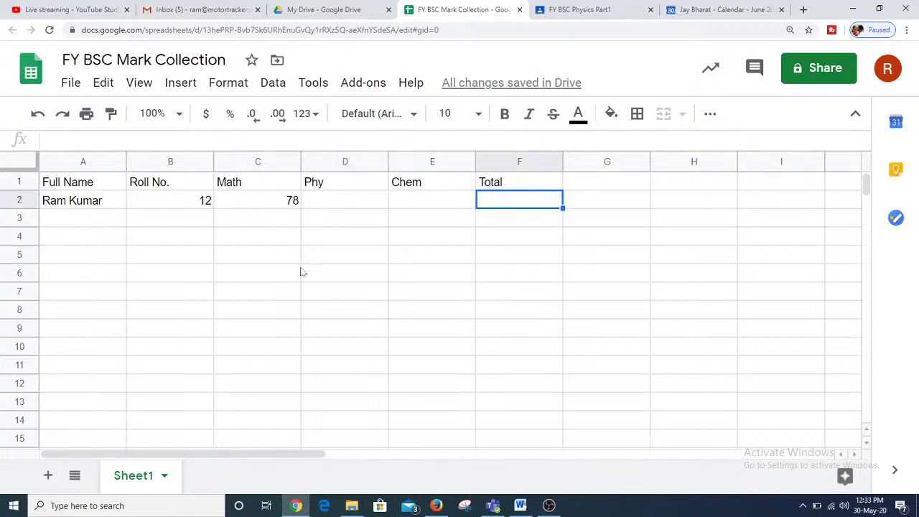
Make header cells A1:F1 bold with a light cornflower blue fill
click(66, 185)
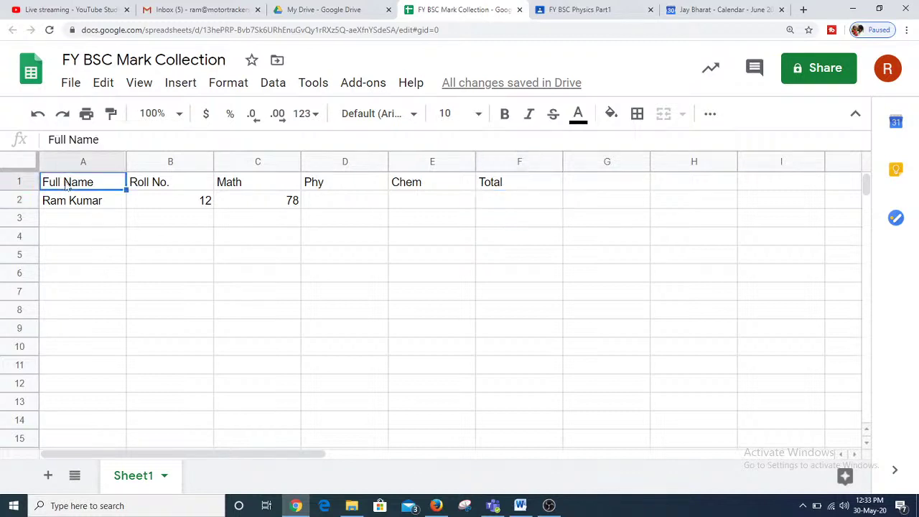
key(shift+Right)
key(shift+Right)
key(shift+Right)
key(shift+Right)
key(shift+Right)
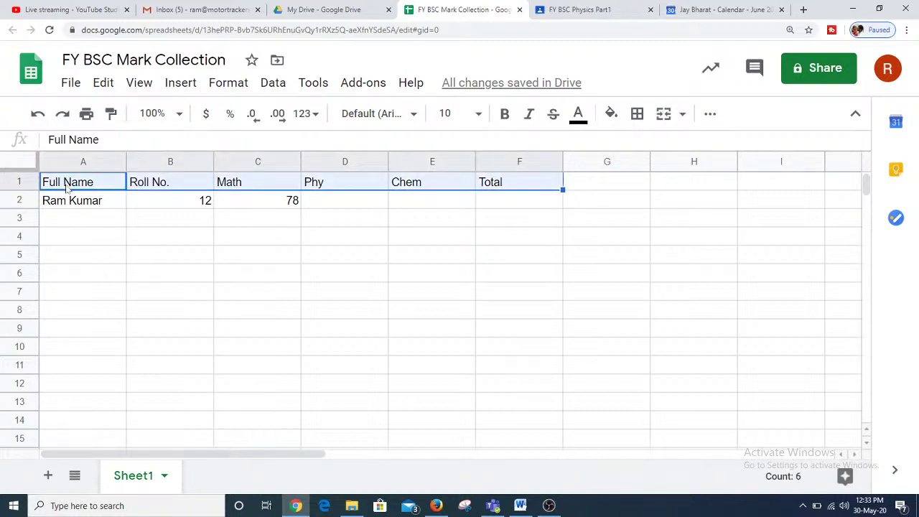
click(506, 115)
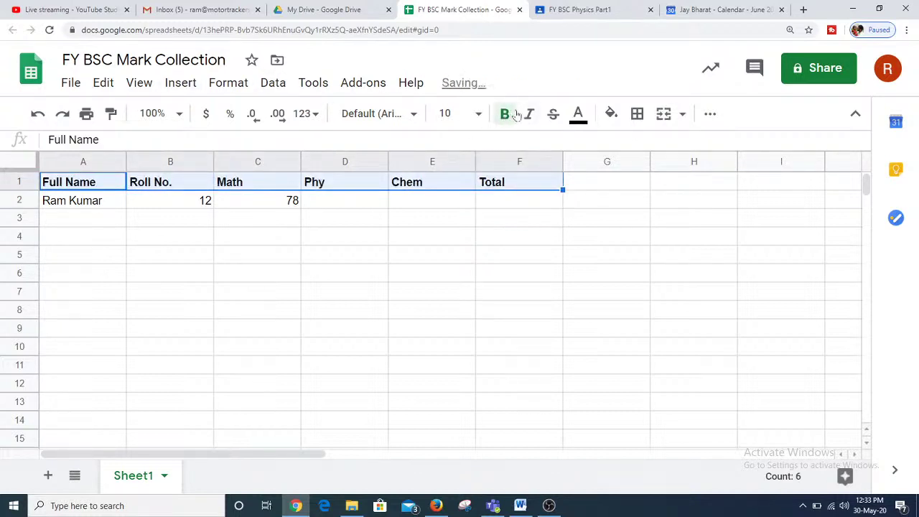
click(615, 116)
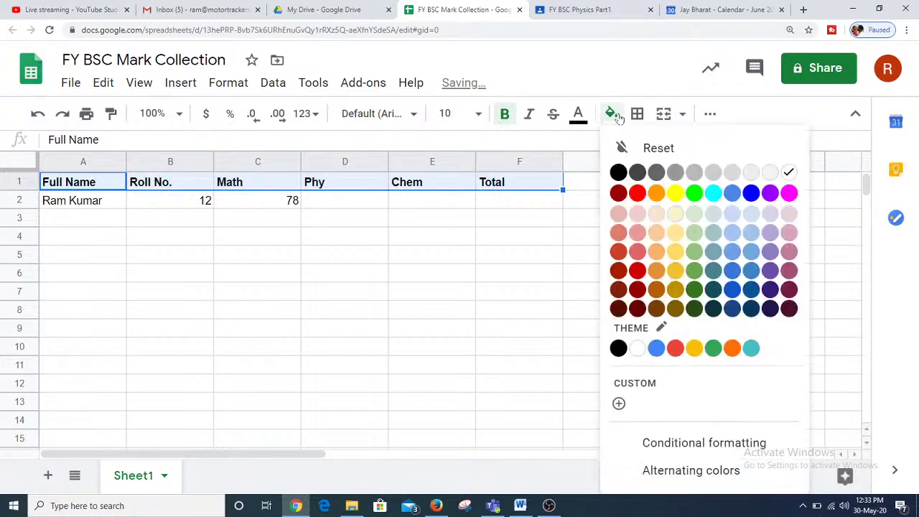
click(729, 233)
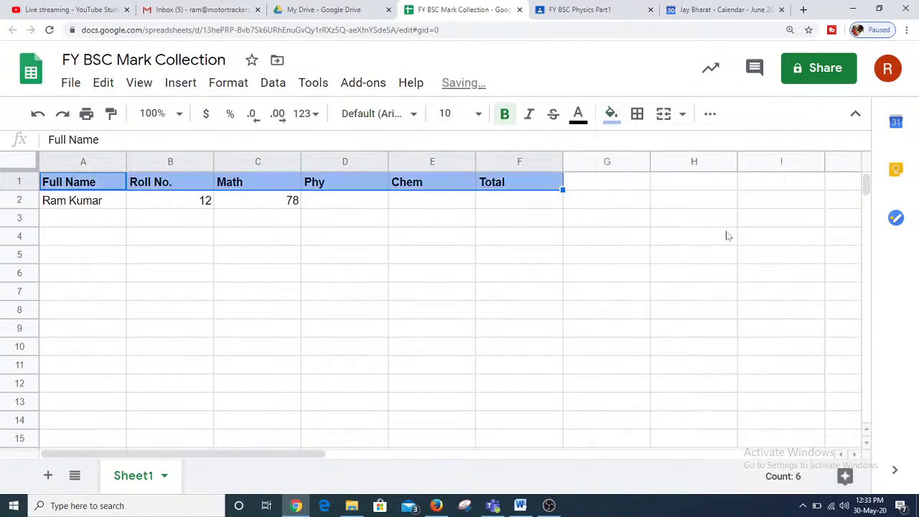
click(587, 257)
click(97, 218)
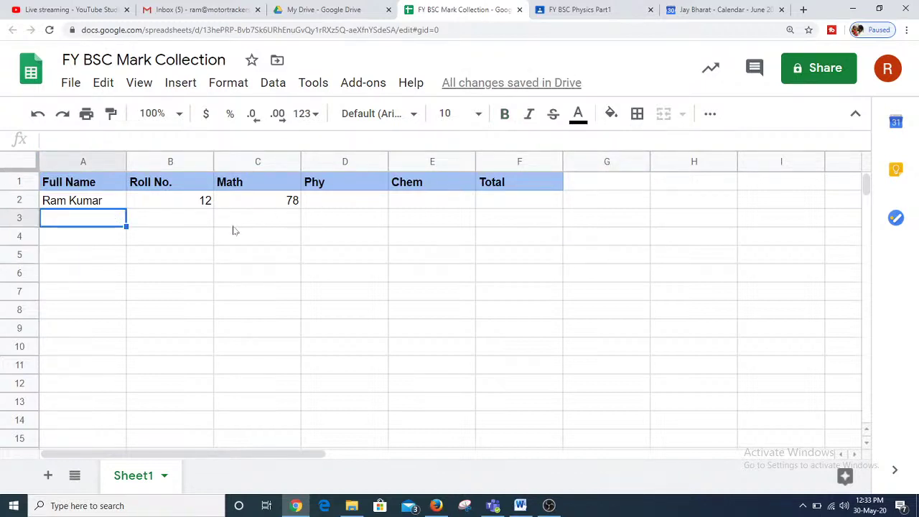
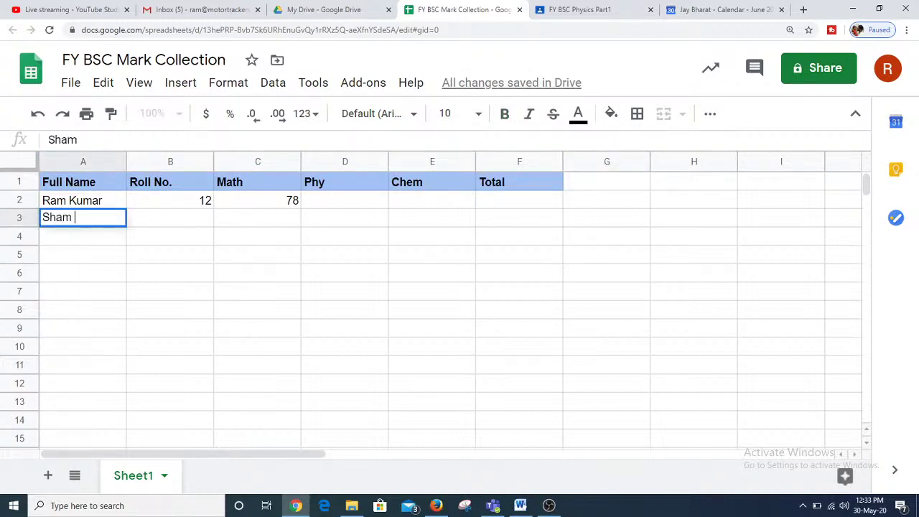
Add two more students' names in A3 and A4 with roll numbers 34 and 67
key(Tab)
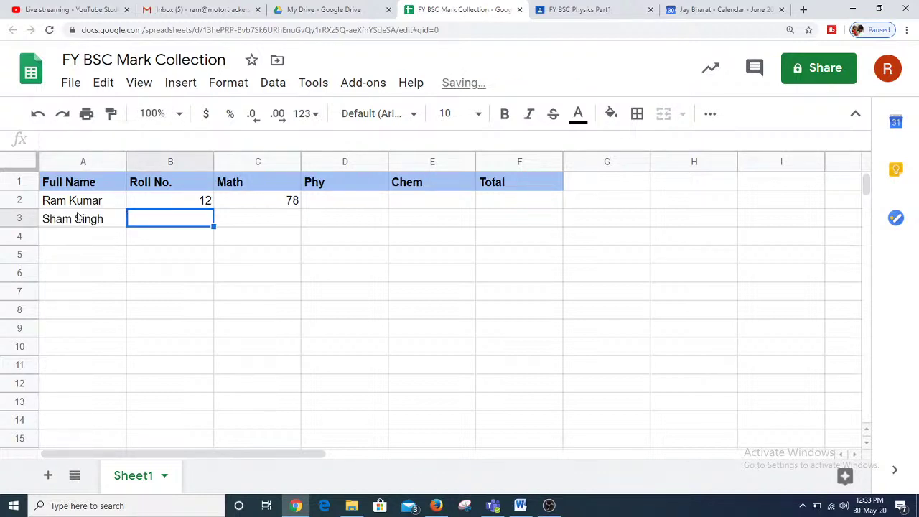
text(34)
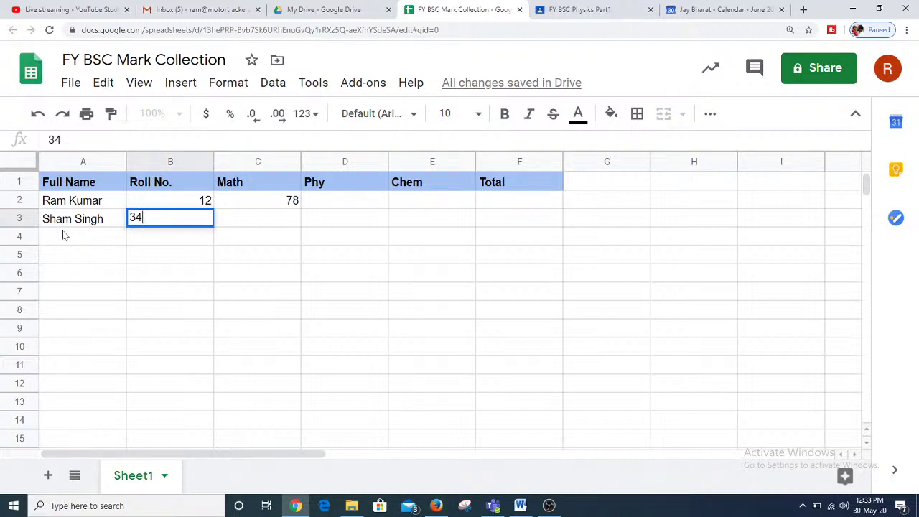
click(64, 236)
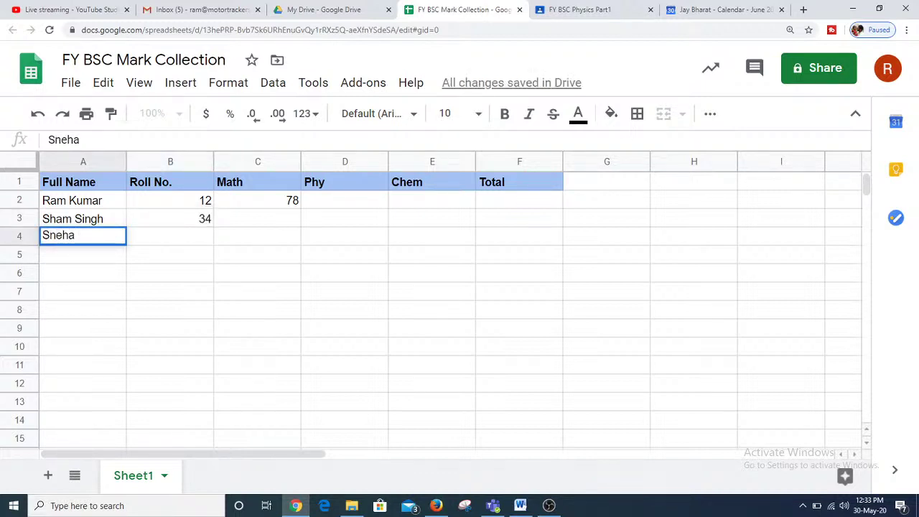
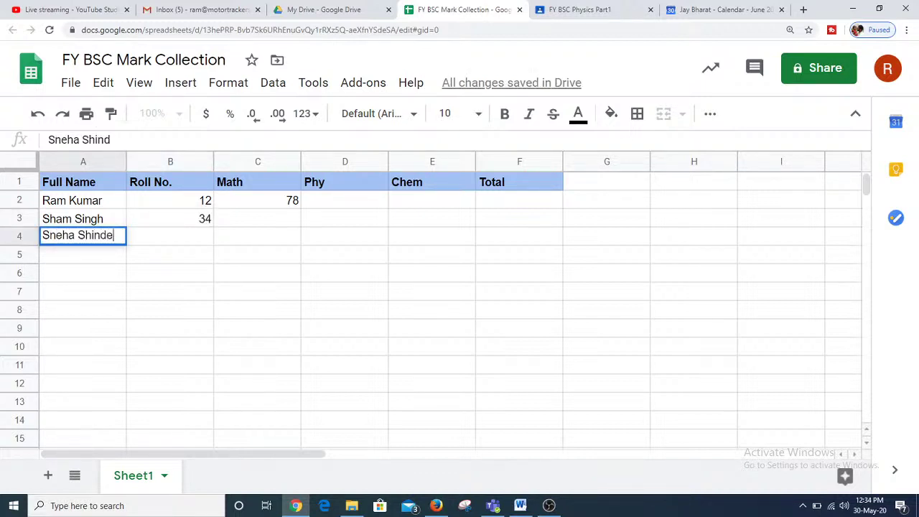
key(Tab)
text(67)
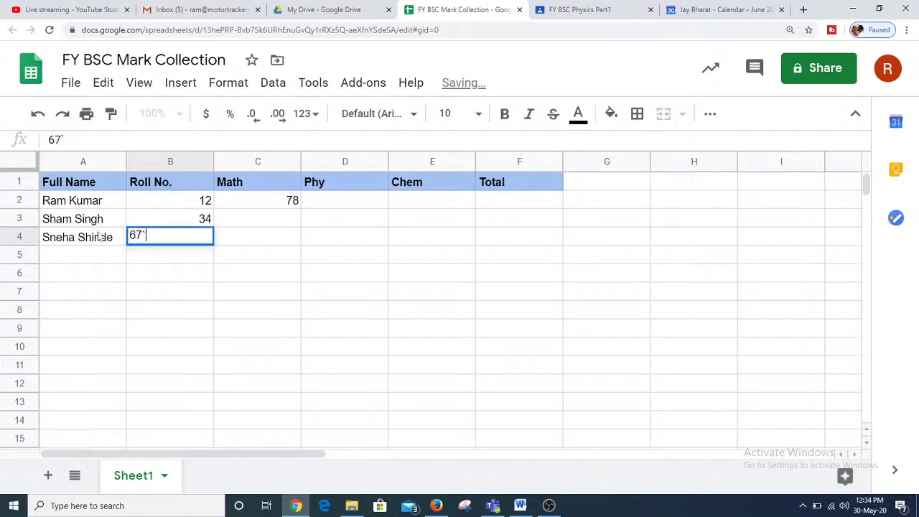
click(286, 239)
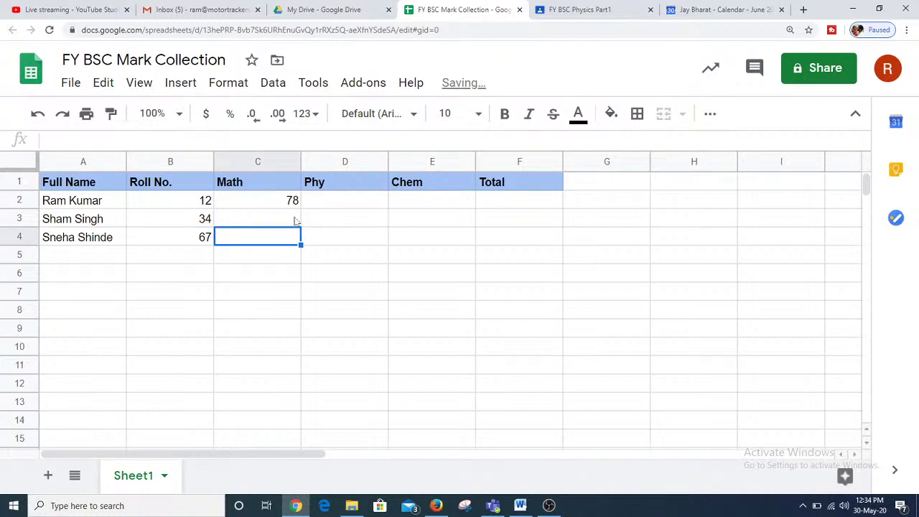
Enter Math marks 45 in C3 and 65 in C4, then select the Chem cell E3
click(282, 226)
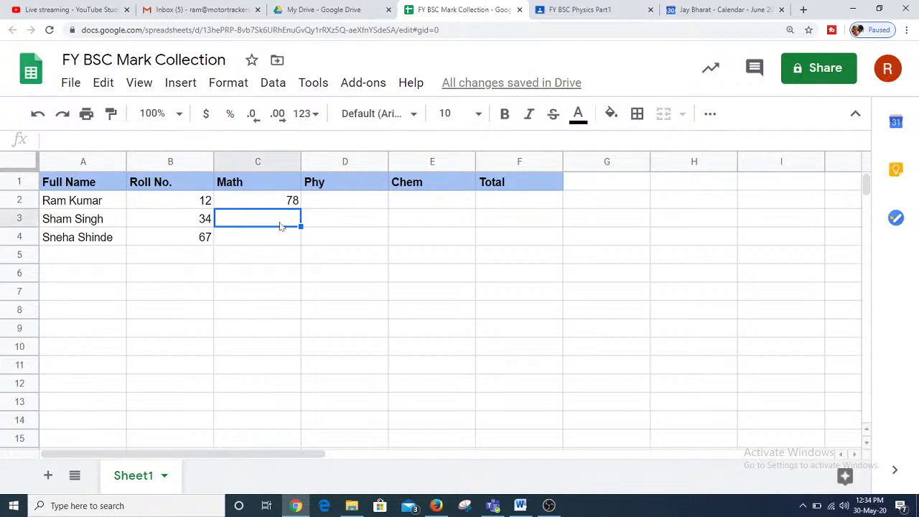
text(45)
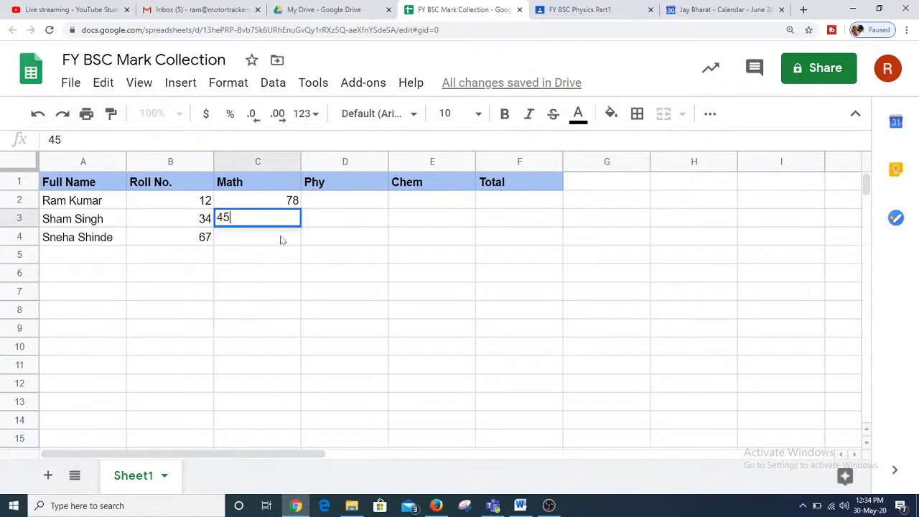
click(281, 239)
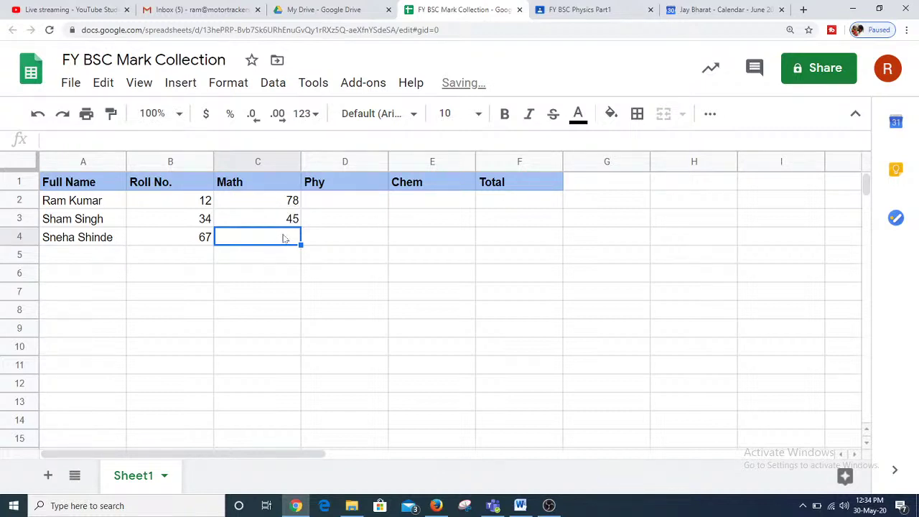
text(65)
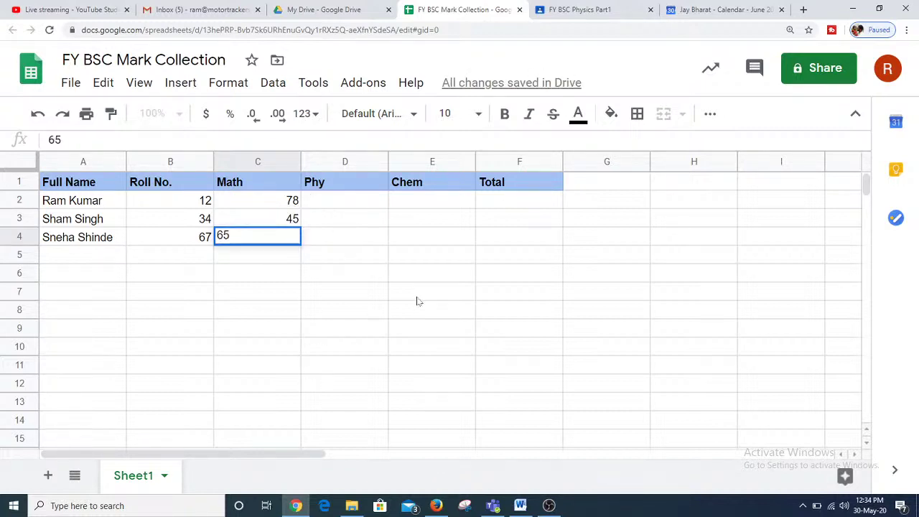
click(113, 293)
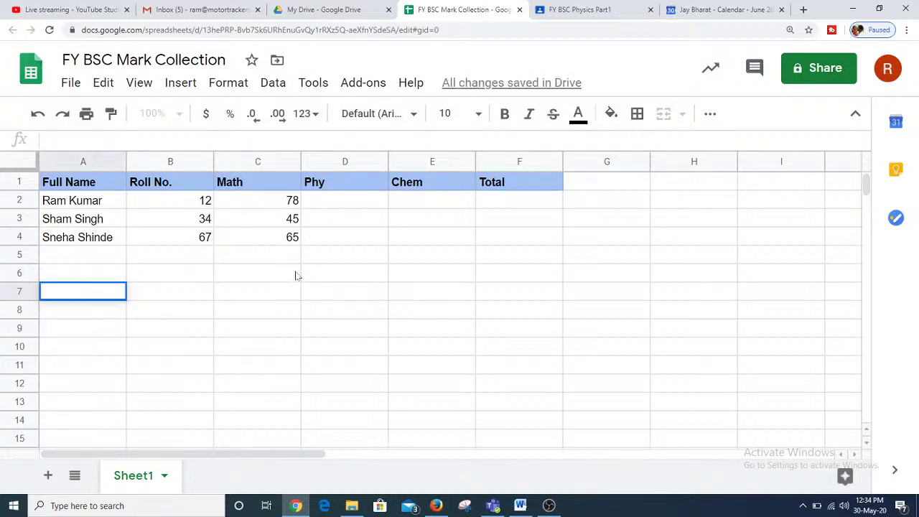
click(365, 207)
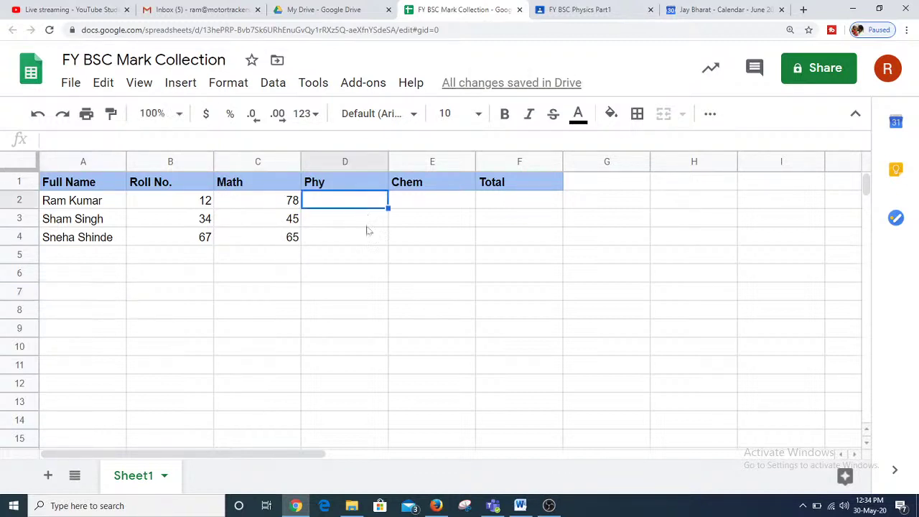
click(369, 221)
click(420, 223)
click(351, 217)
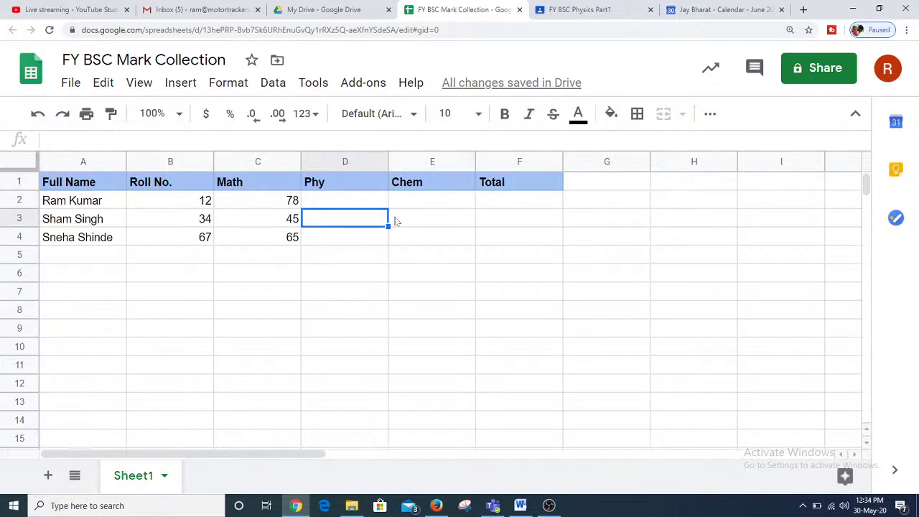
click(397, 228)
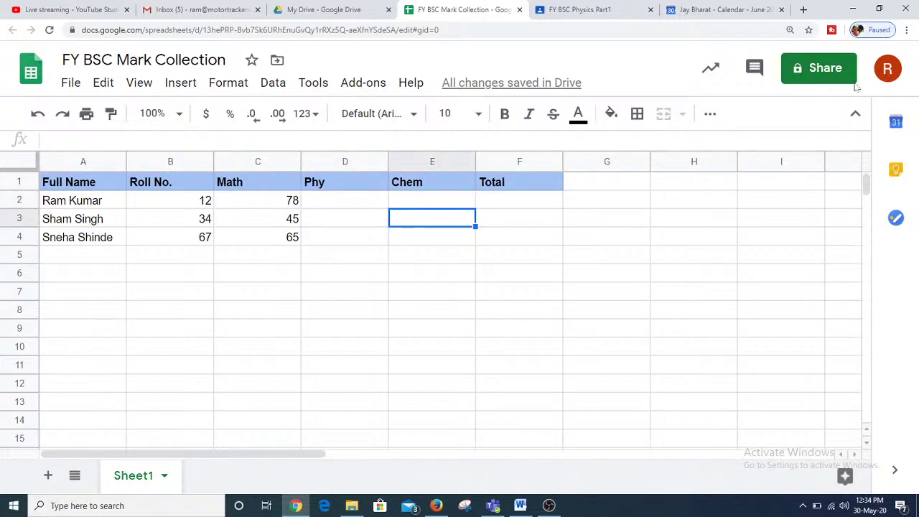
click(818, 67)
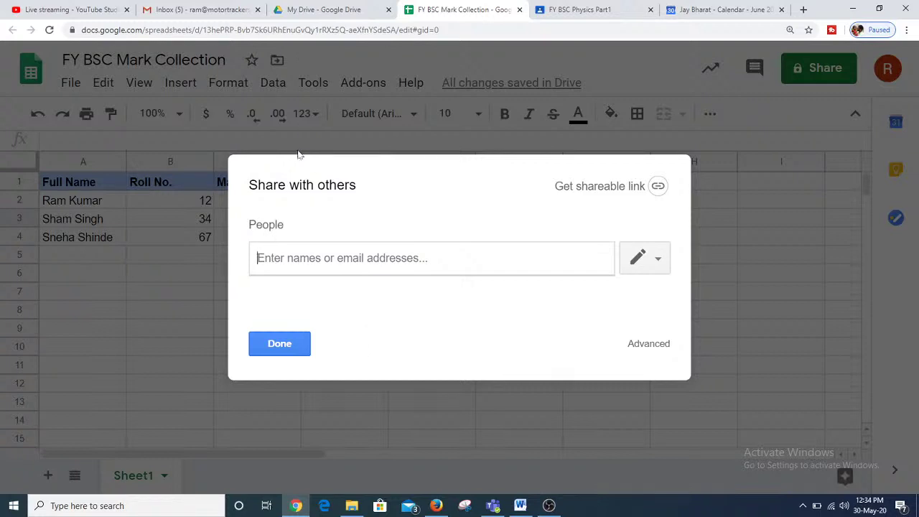
click(436, 505)
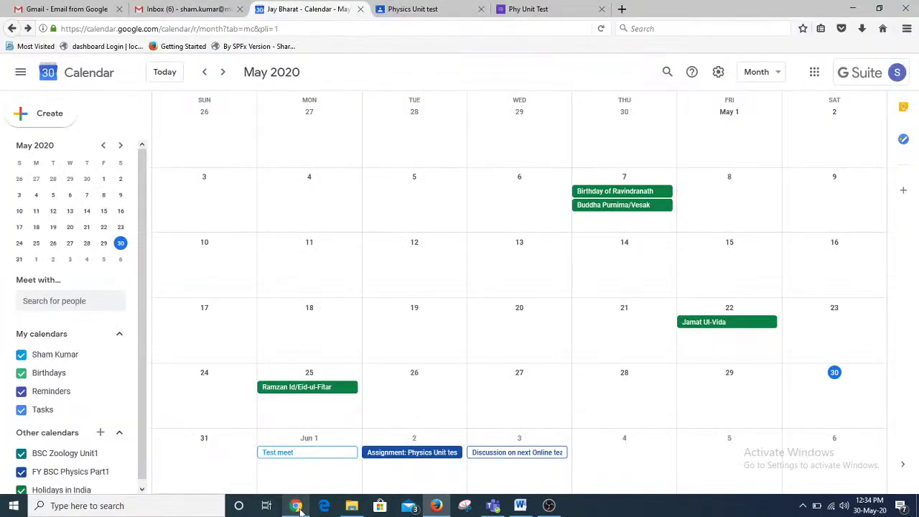
click(907, 29)
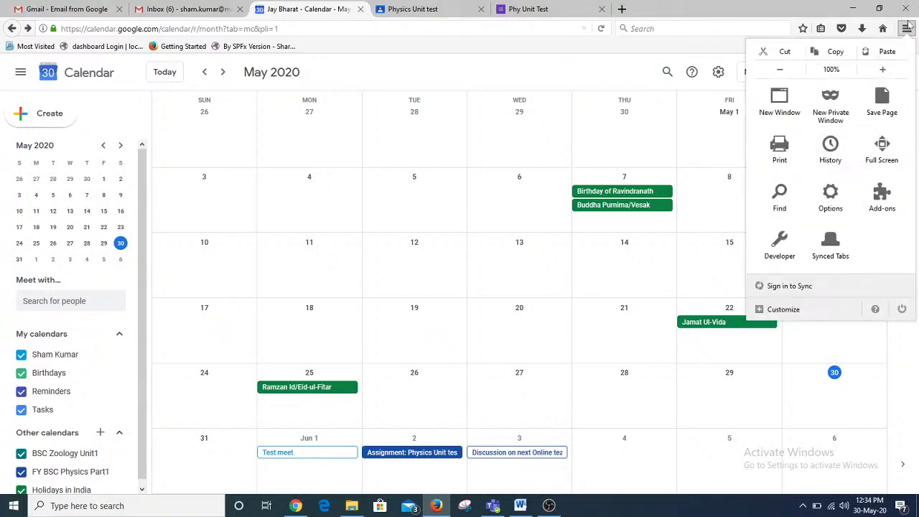
click(295, 506)
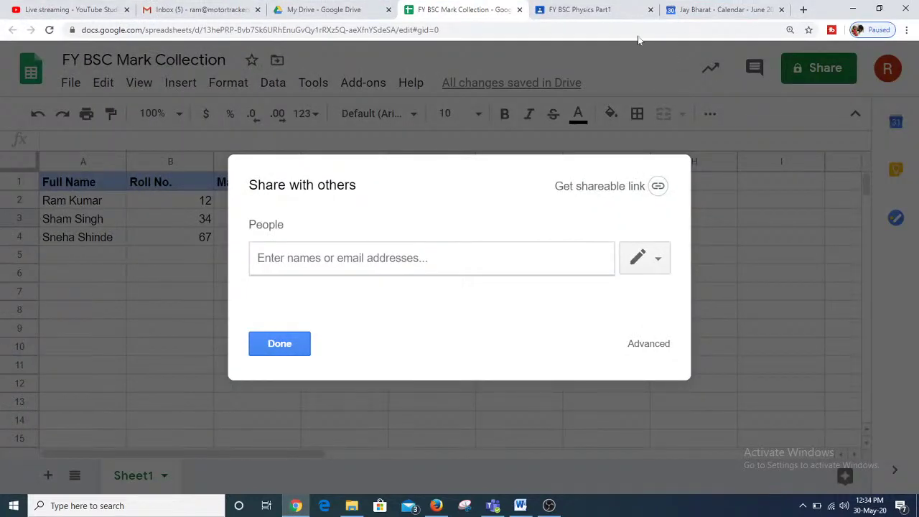
click(589, 9)
click(463, 9)
Open a new Chrome incognito window with a cleared address bar
click(907, 30)
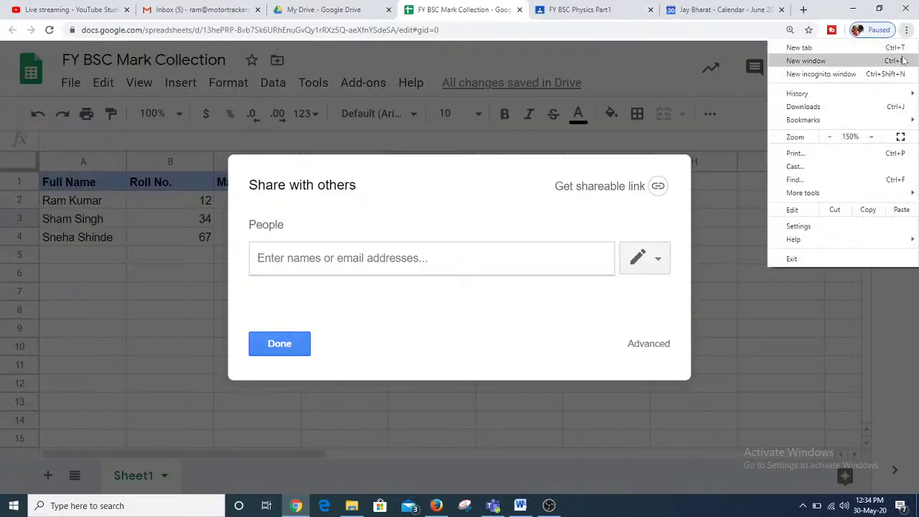
click(811, 74)
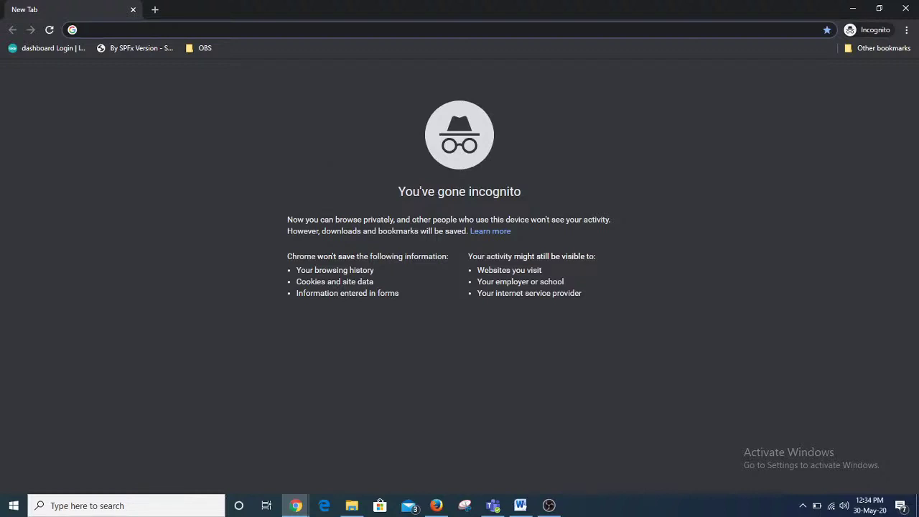
text(g)
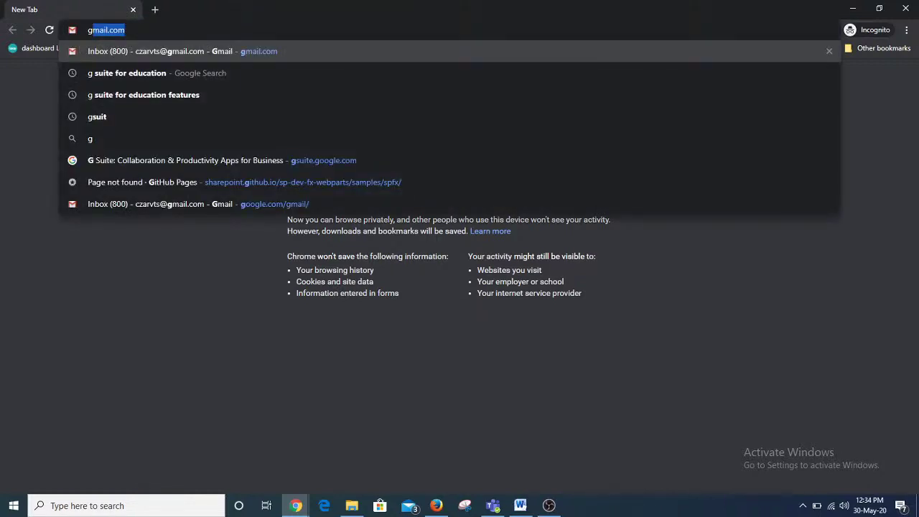
key(BackSpace)
key(BackSpace)
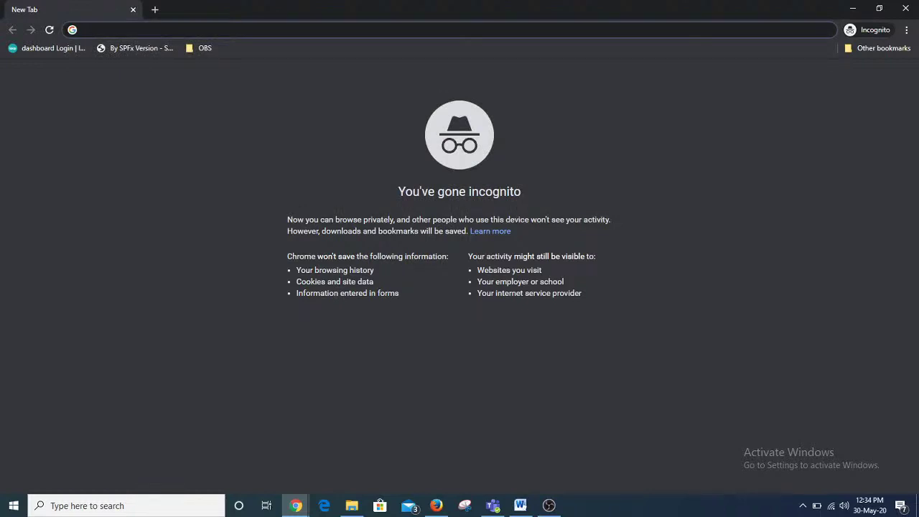
key(alt+Tab)
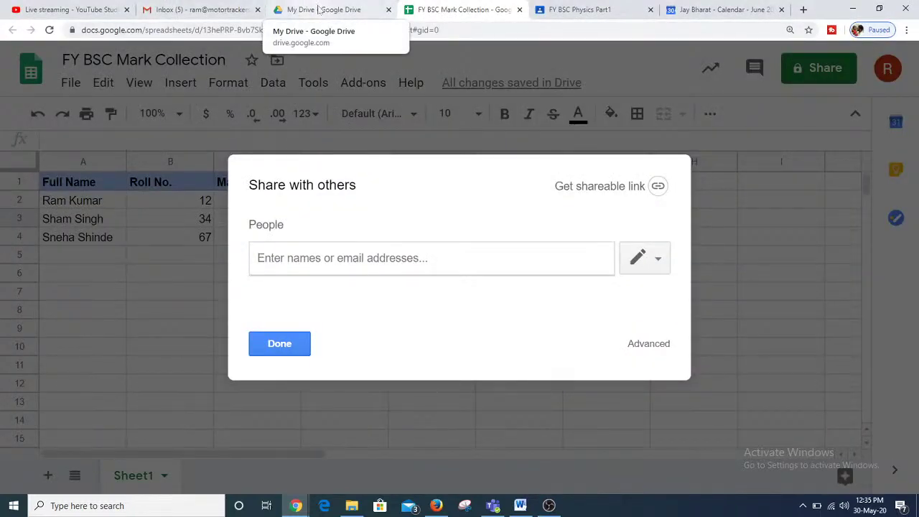
key(alt+Tab)
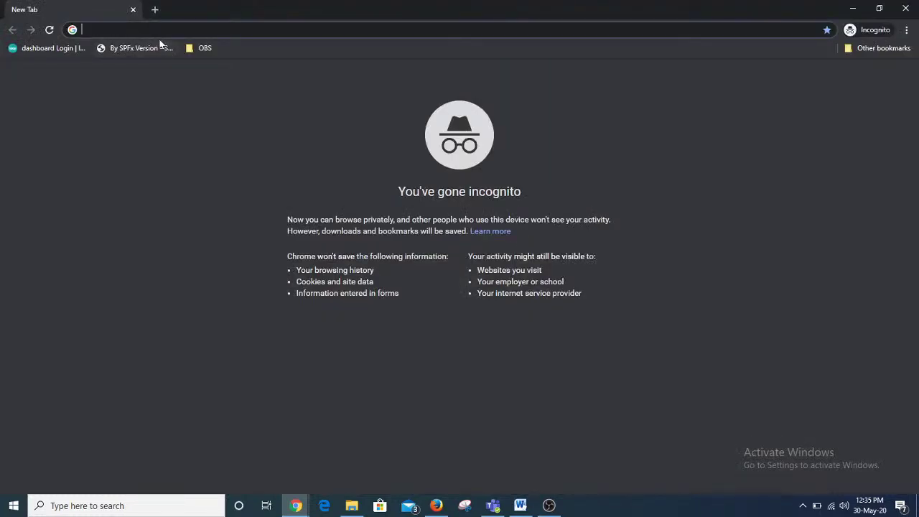
Search for 'gsuite admin console' and open the Admin Google result
text(g)
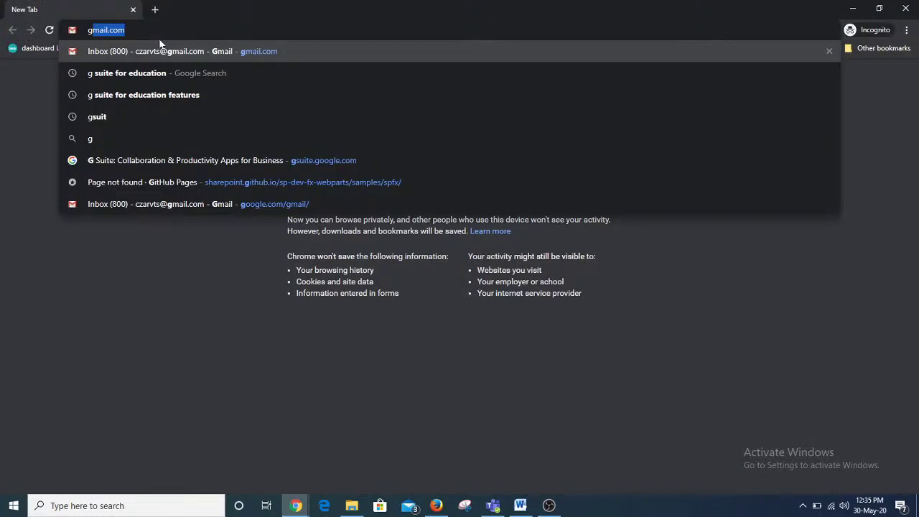
text(s)
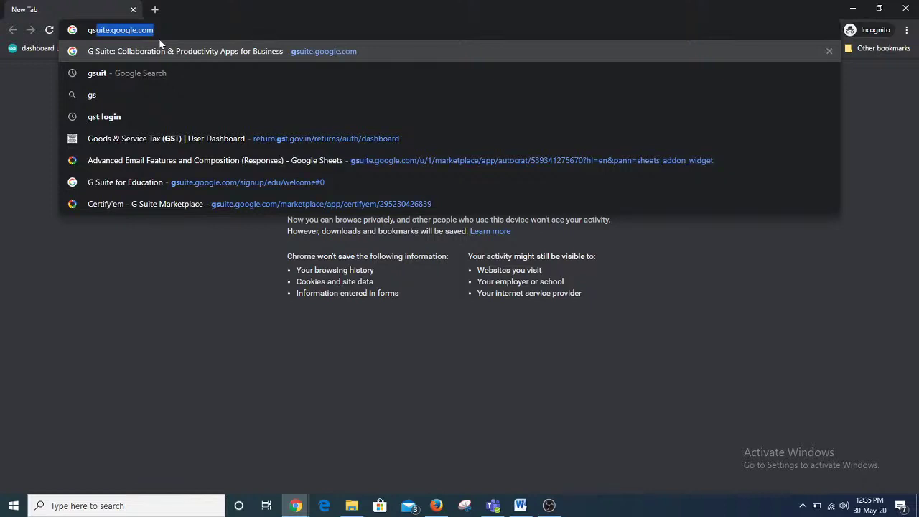
text(uite admin console)
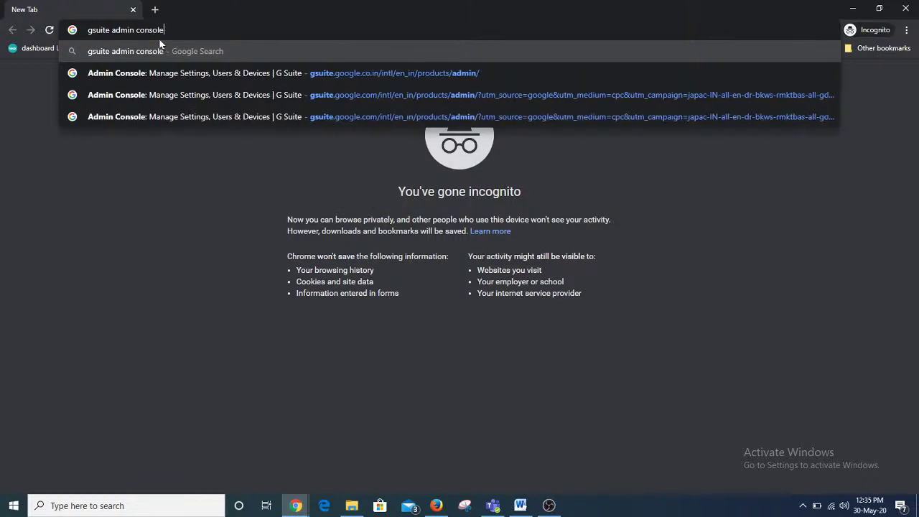
key(Return)
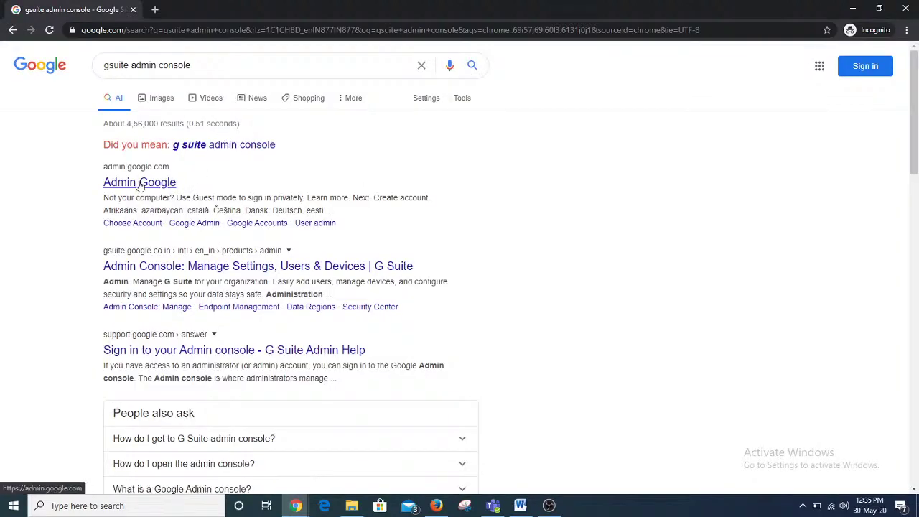
click(140, 183)
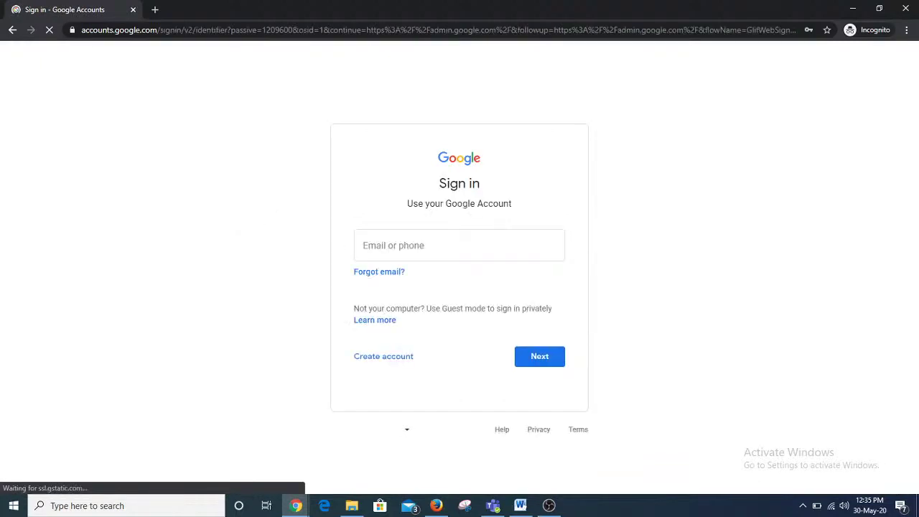
Sign in with the admin account email and password, then start Add new user from Users
click(458, 245)
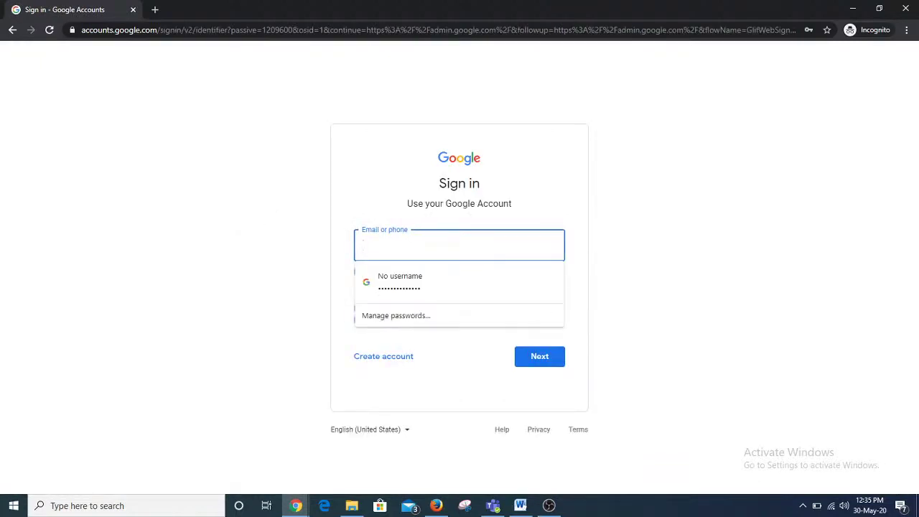
key(Down)
key(Return)
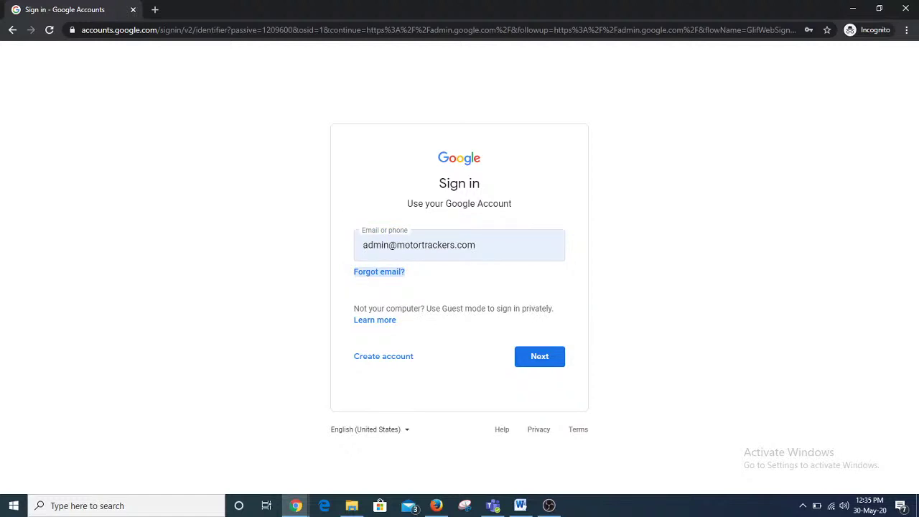
key(Return)
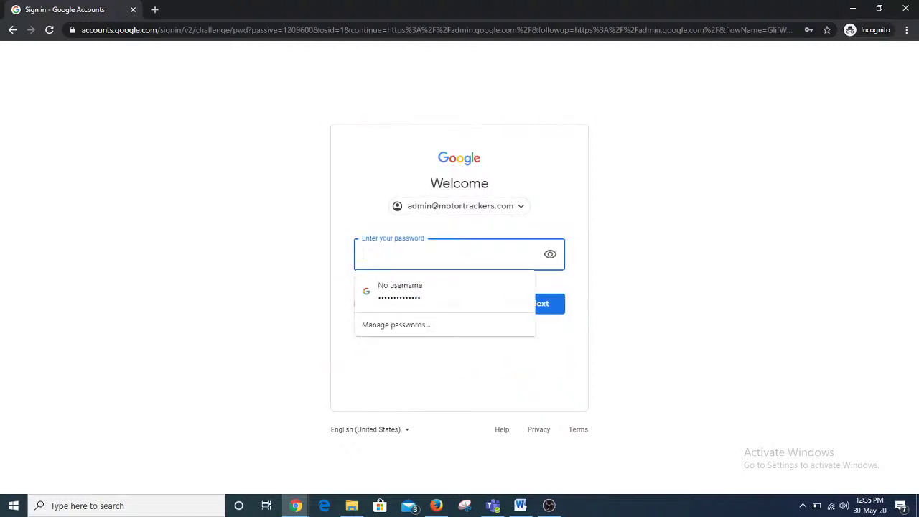
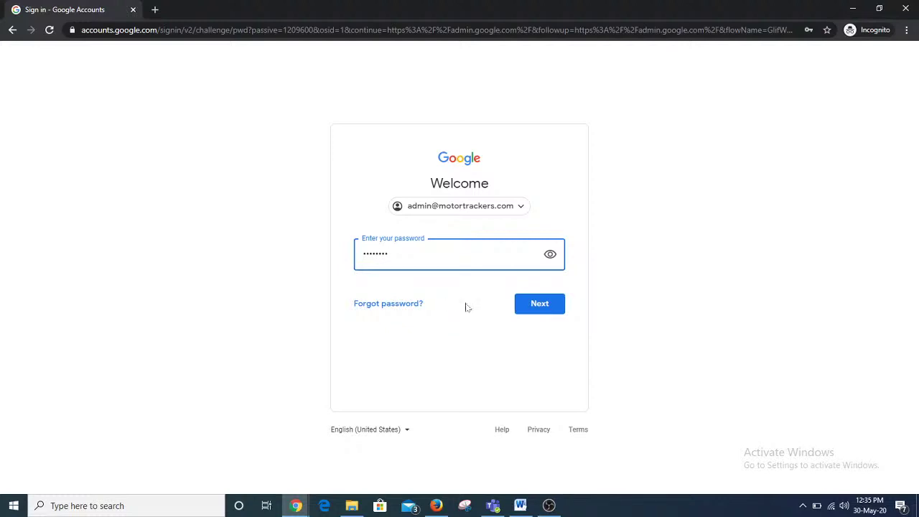
click(549, 255)
click(535, 297)
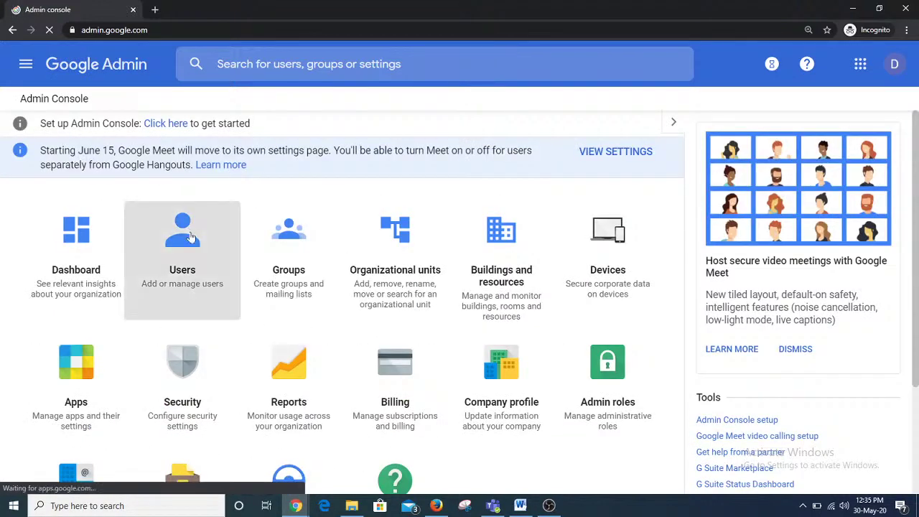
click(189, 235)
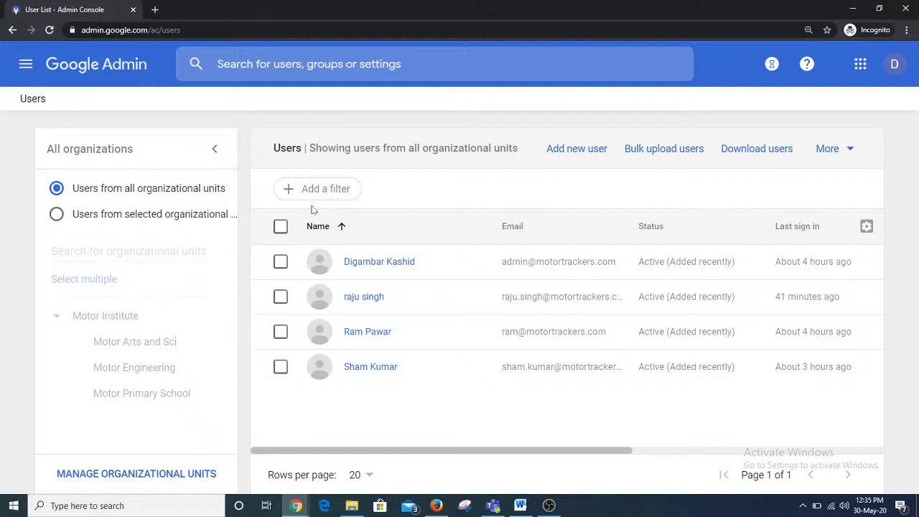
click(581, 148)
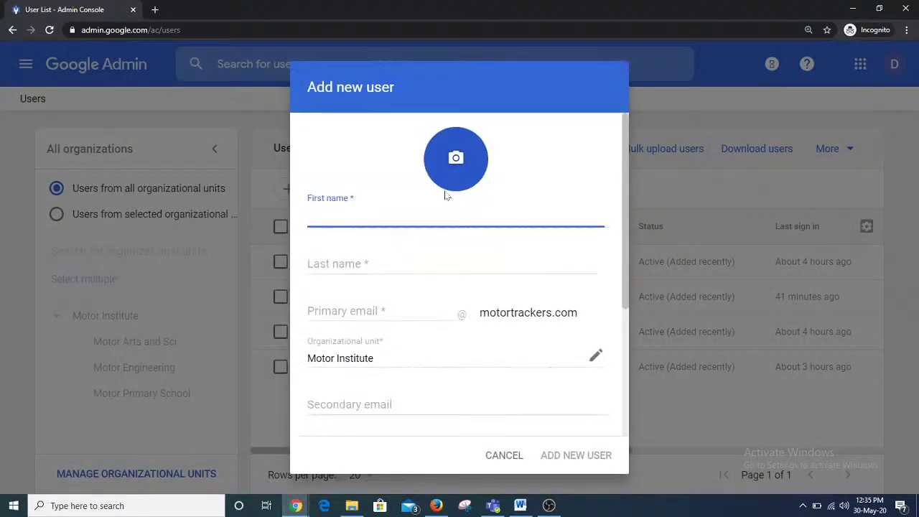
Enter the new user's first and last name in the Add new user form
click(316, 219)
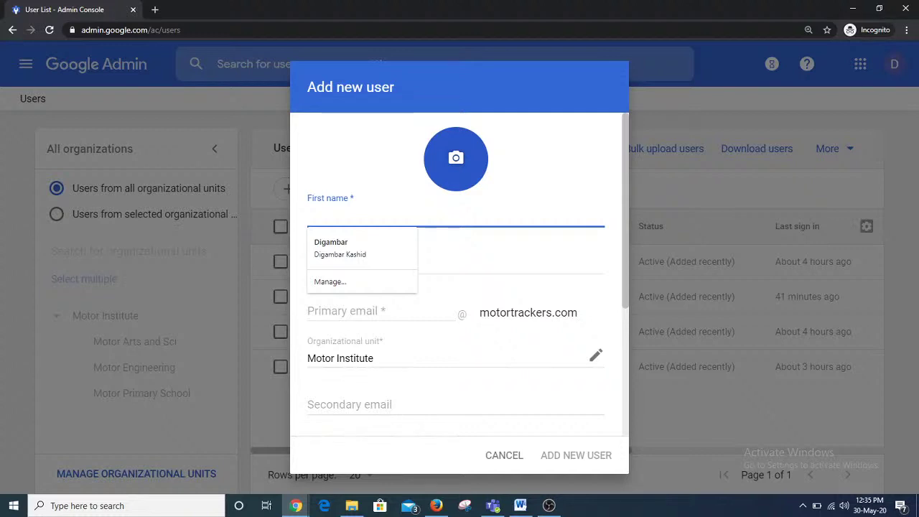
key(Escape)
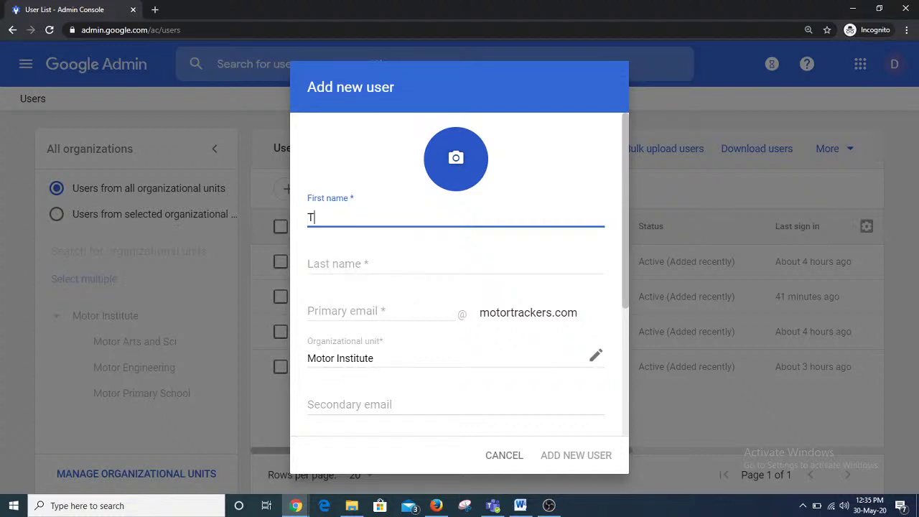
key(Tab)
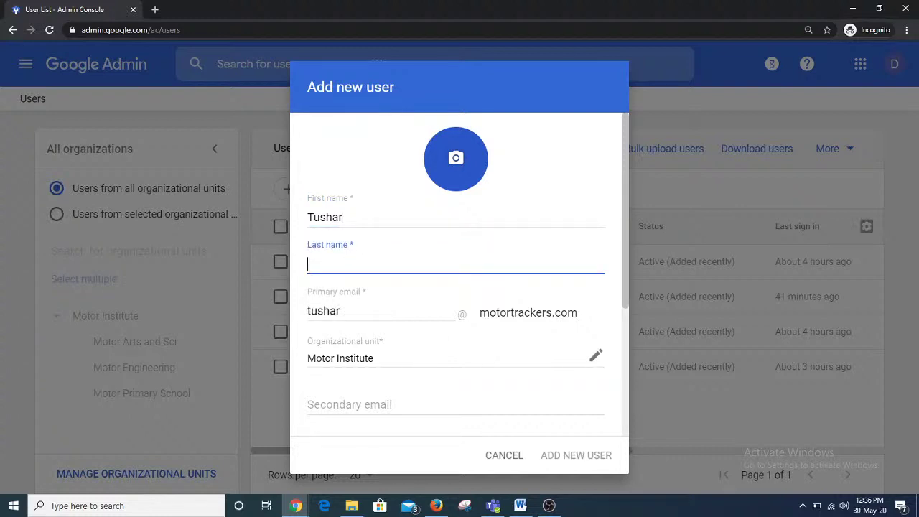
key(Down)
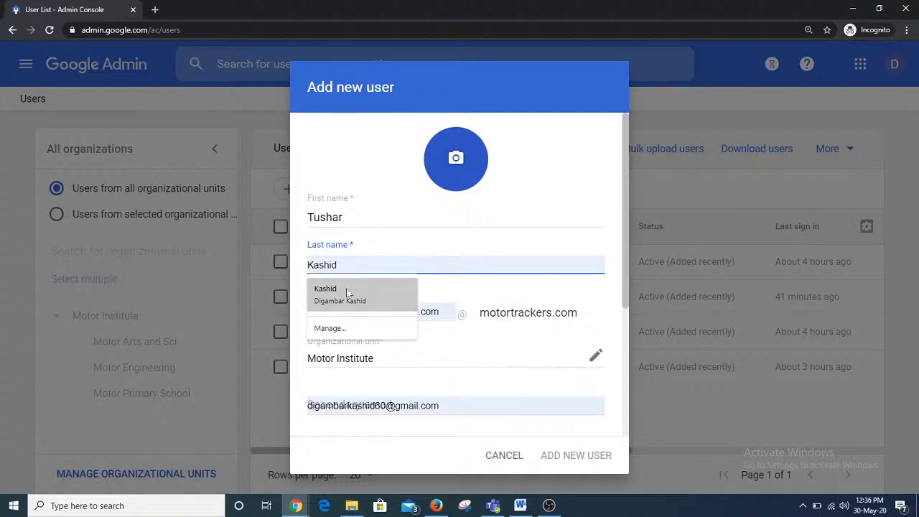
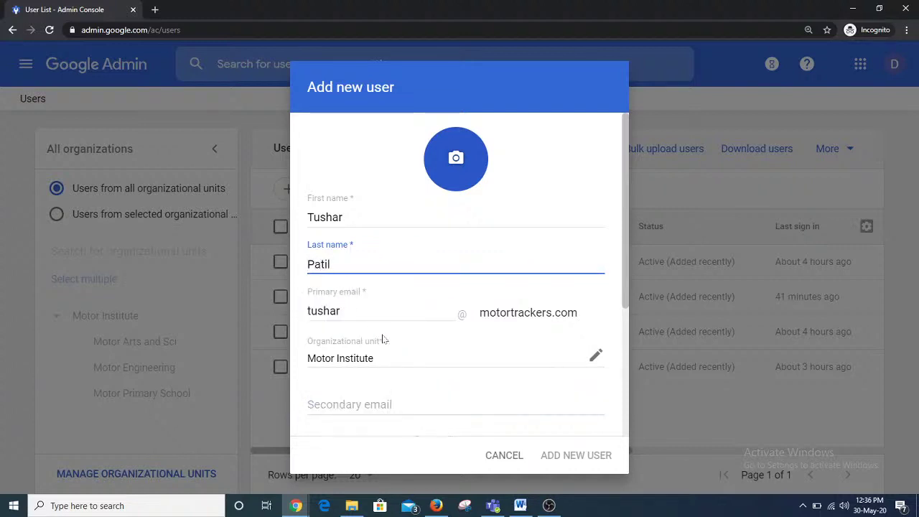
click(371, 335)
click(341, 311)
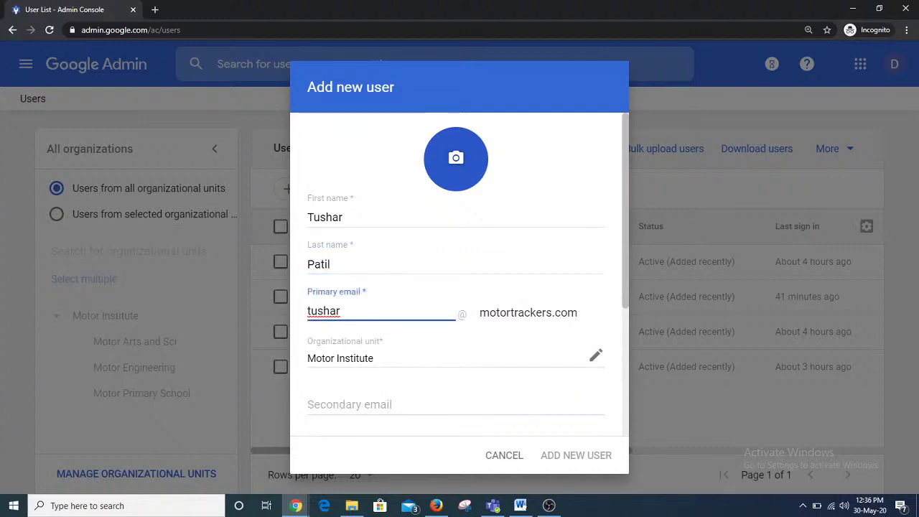
Set the new user's organizational unit to Motor Arts and Sci
scroll(460, 273, down, 1)
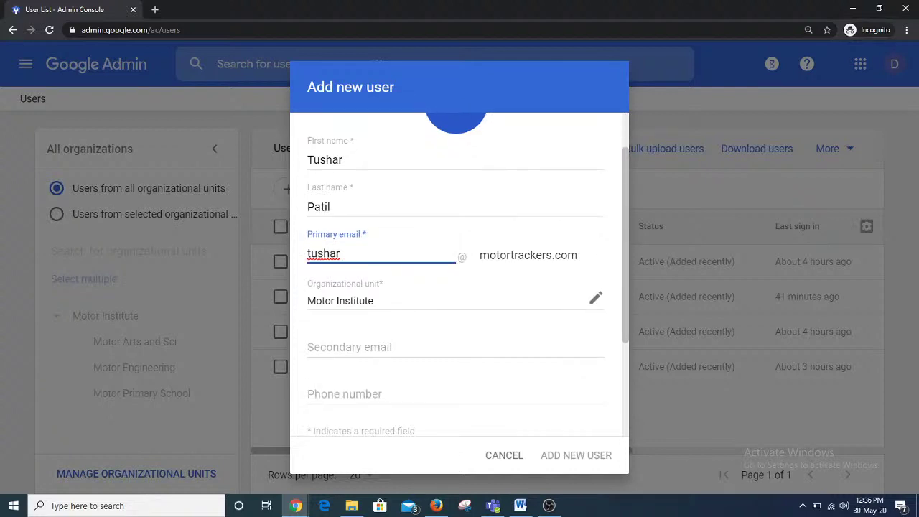
click(598, 297)
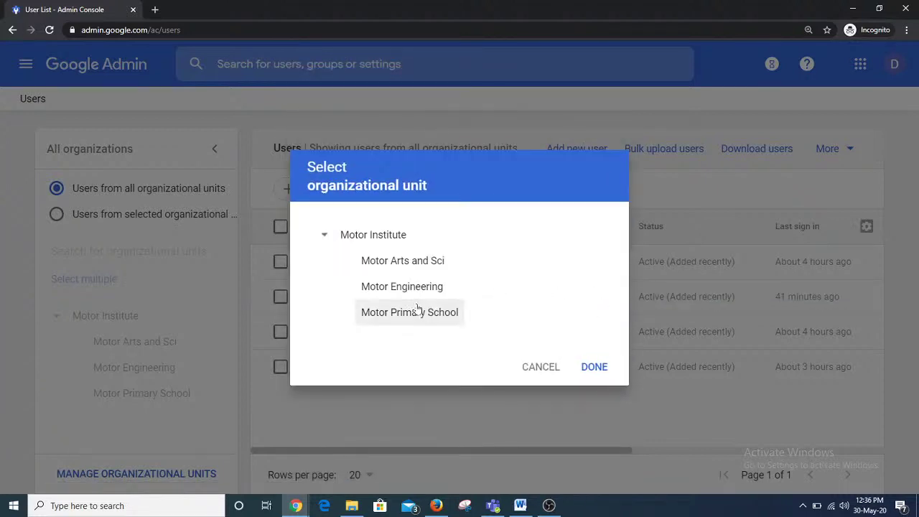
click(414, 261)
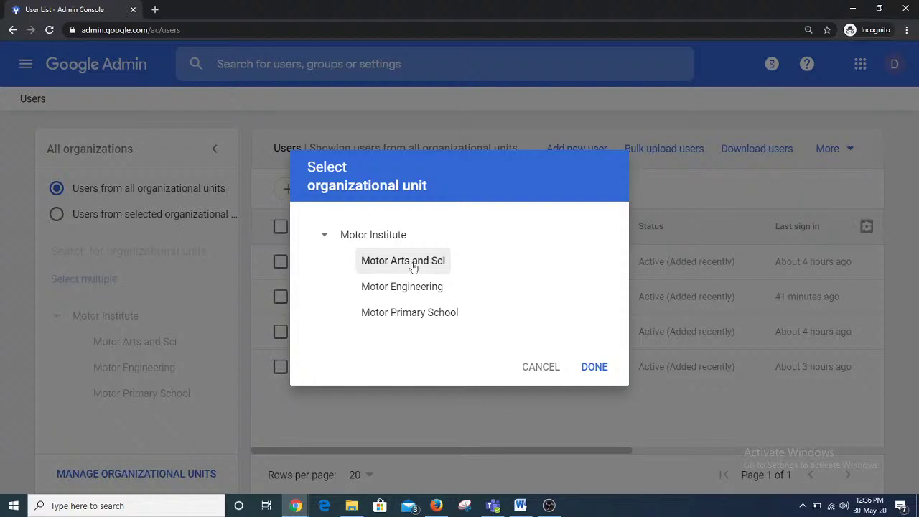
click(595, 367)
scroll(355, 362, down, 3)
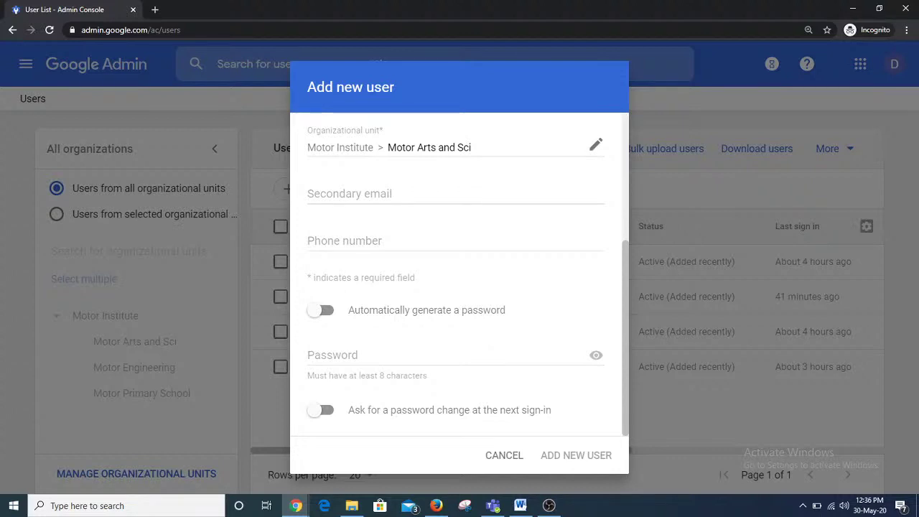
click(452, 241)
click(452, 193)
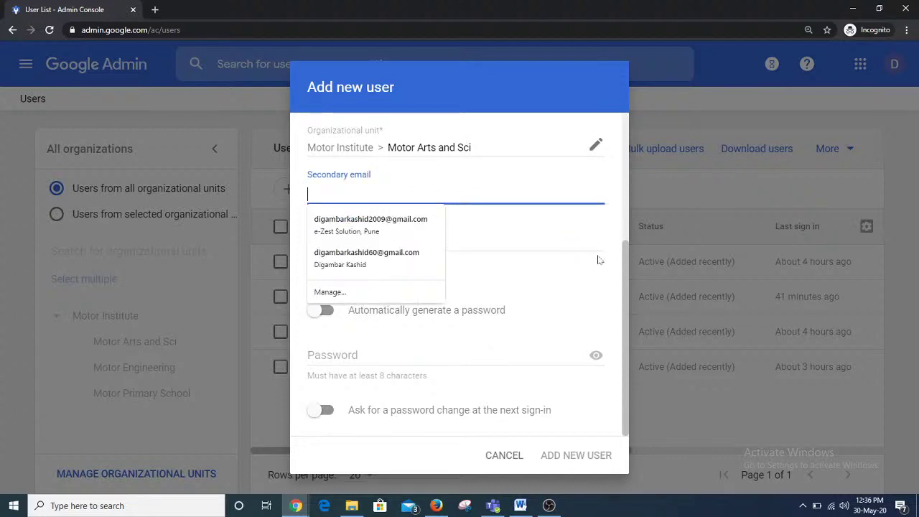
click(587, 297)
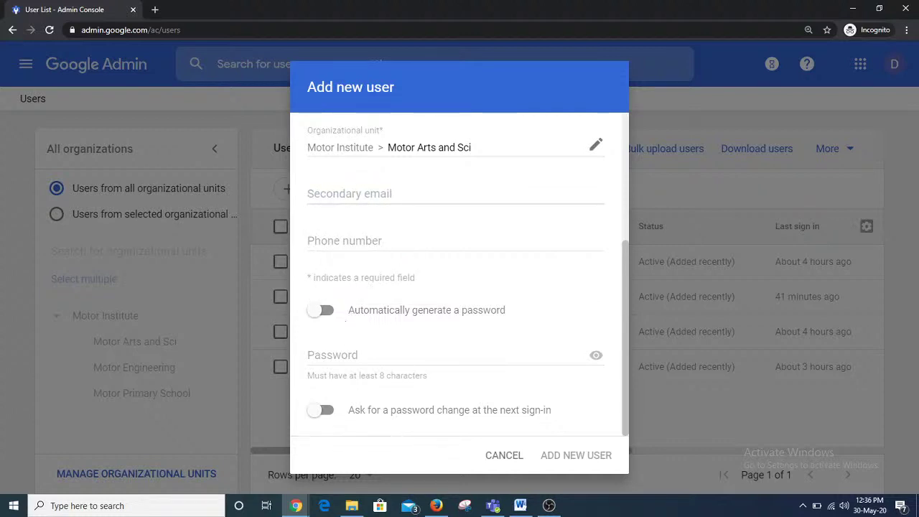
Set a manual password for the user and create the account
click(334, 333)
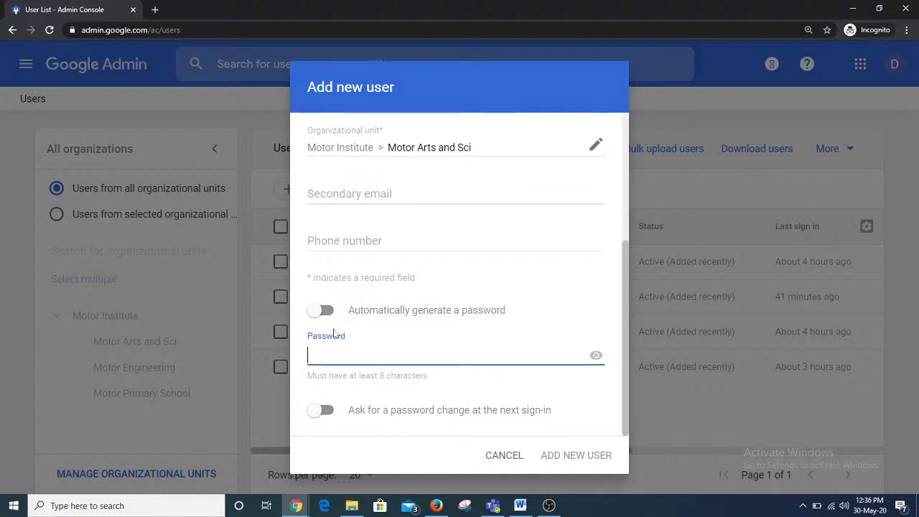
text(***)
key(BackSpace)
key(BackSpace)
key(BackSpace)
text(******)
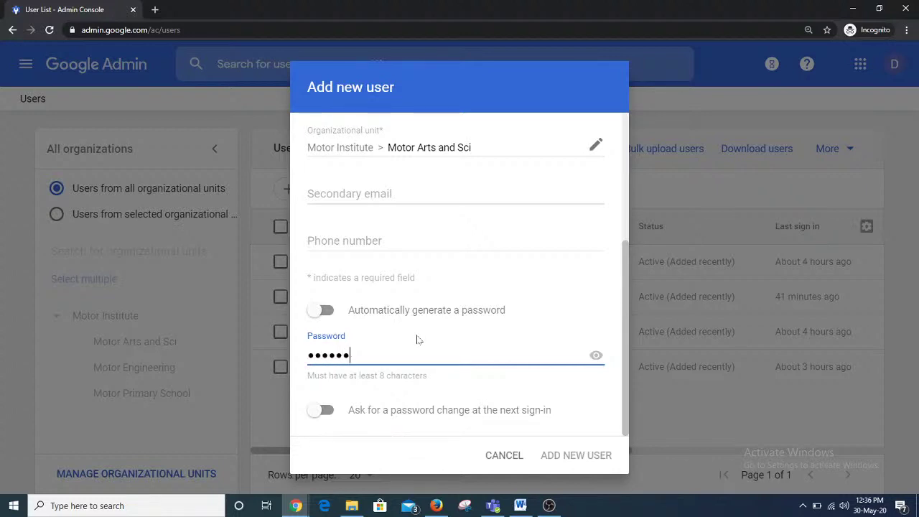
text(*****)
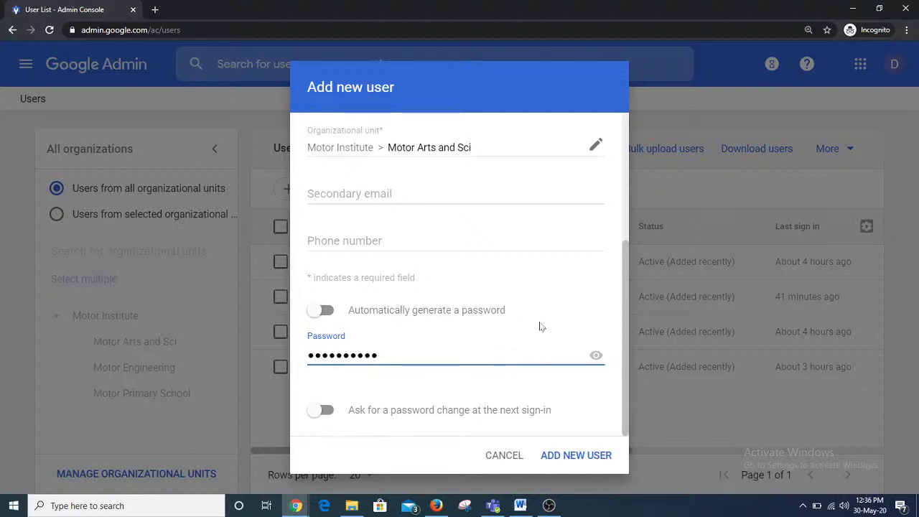
click(564, 455)
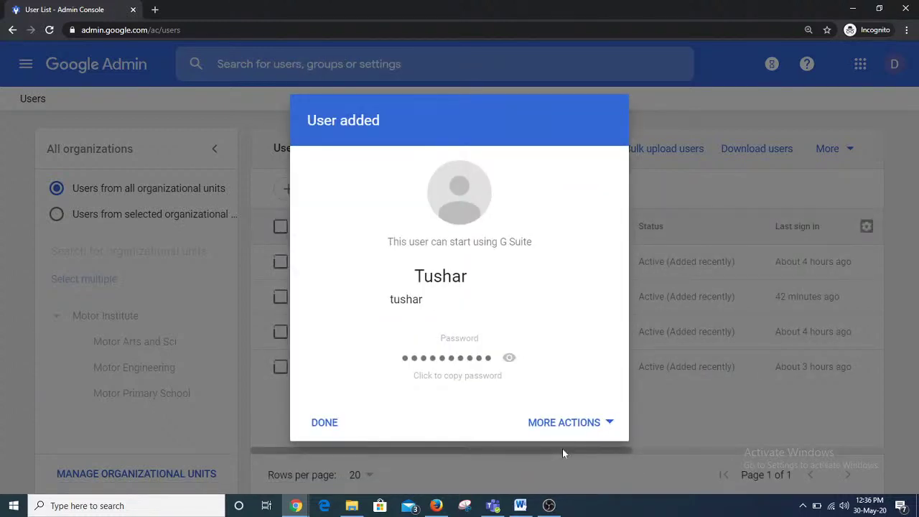
Reveal the new user's password in the confirmation, then close it with Done
drag(389, 299, 361, 305)
key(ctrl+c)
click(537, 299)
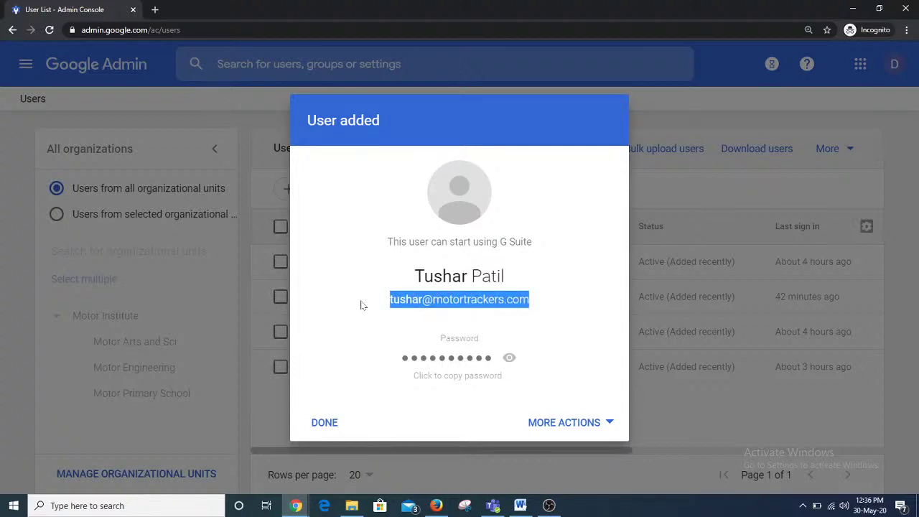
click(508, 358)
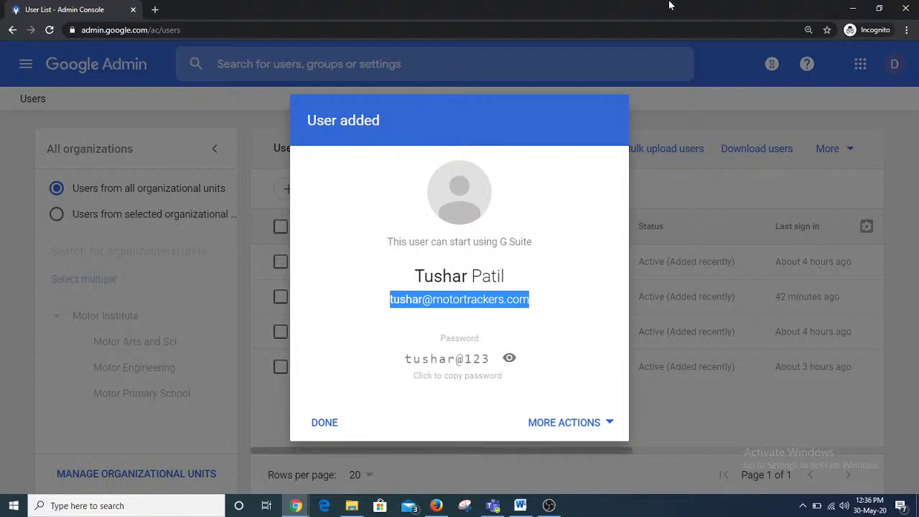
click(322, 423)
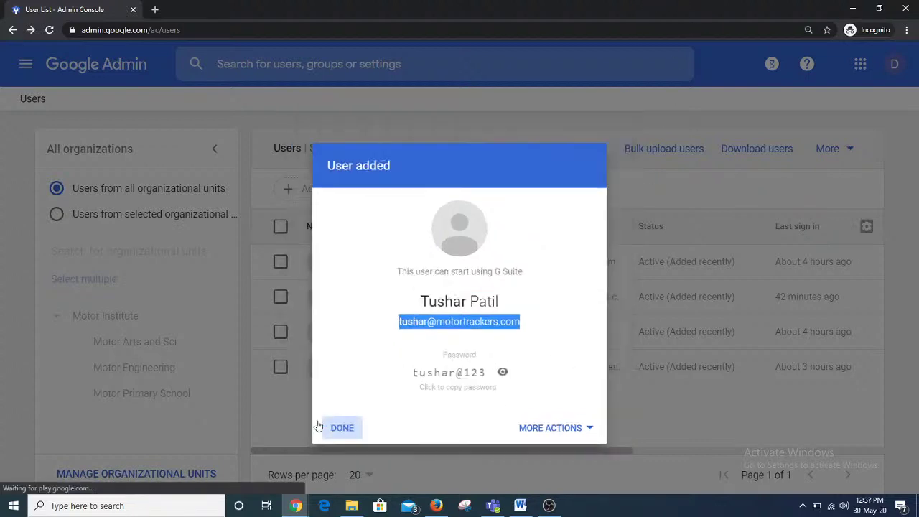
Share the spreadsheet with the new user's email as an editor and send the invitation
click(852, 8)
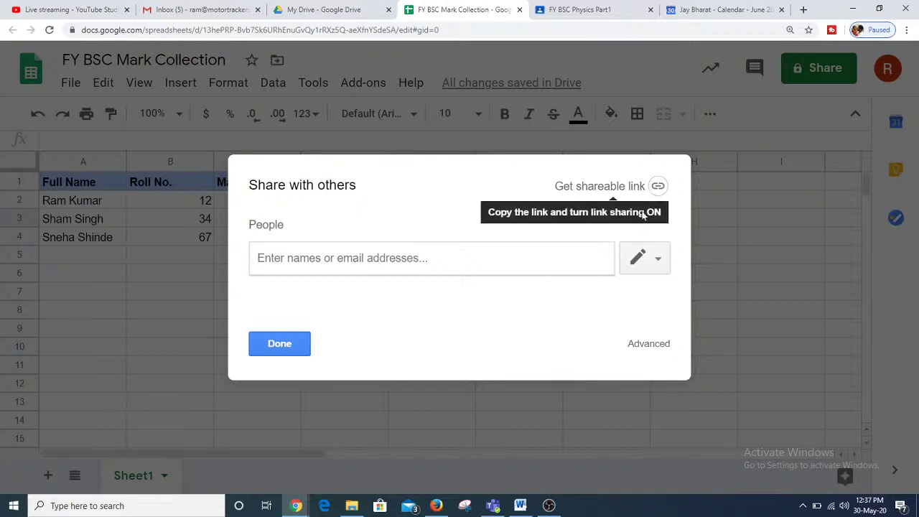
click(408, 251)
key(ctrl+v)
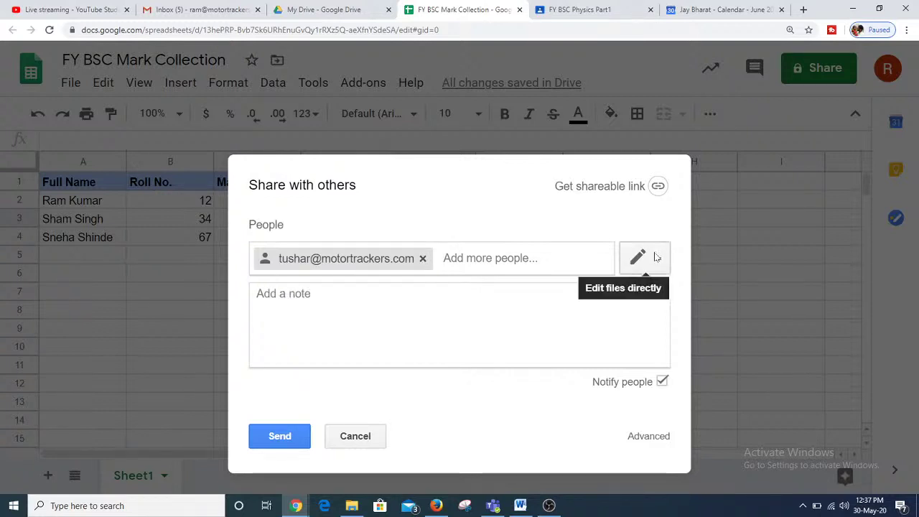
click(282, 436)
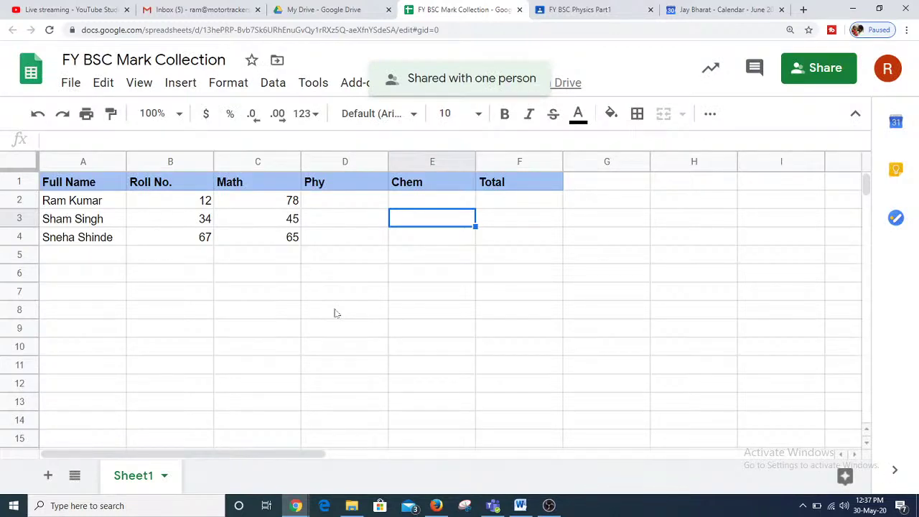
click(353, 206)
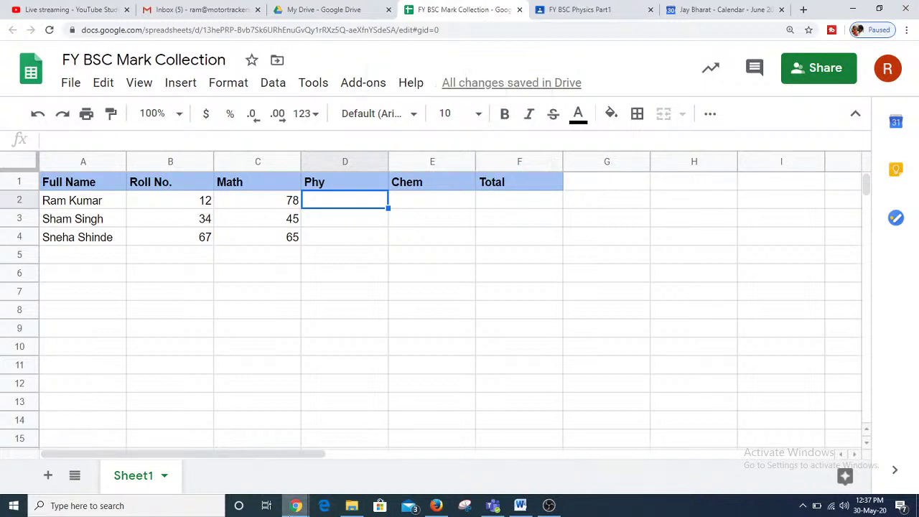
mouse_move(294, 507)
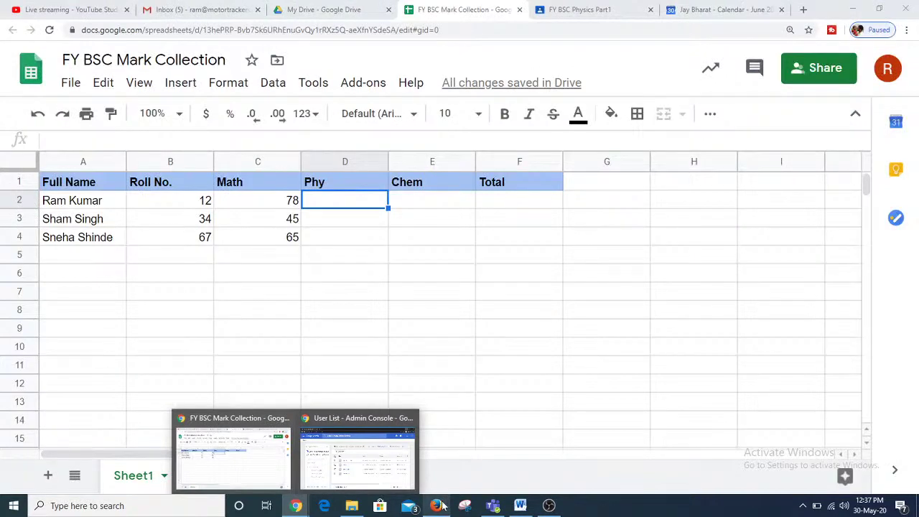
Switch to the Gmail tab in the other browser window and reload Gmail
click(436, 505)
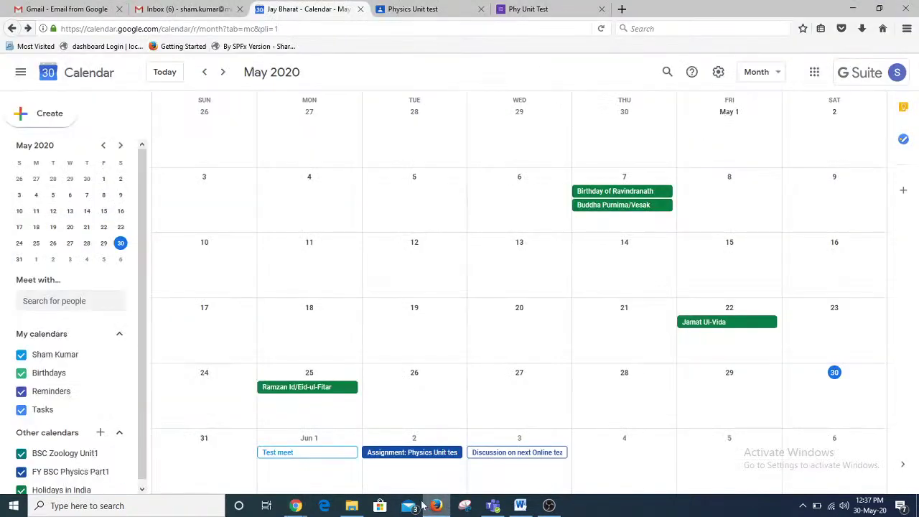
click(205, 9)
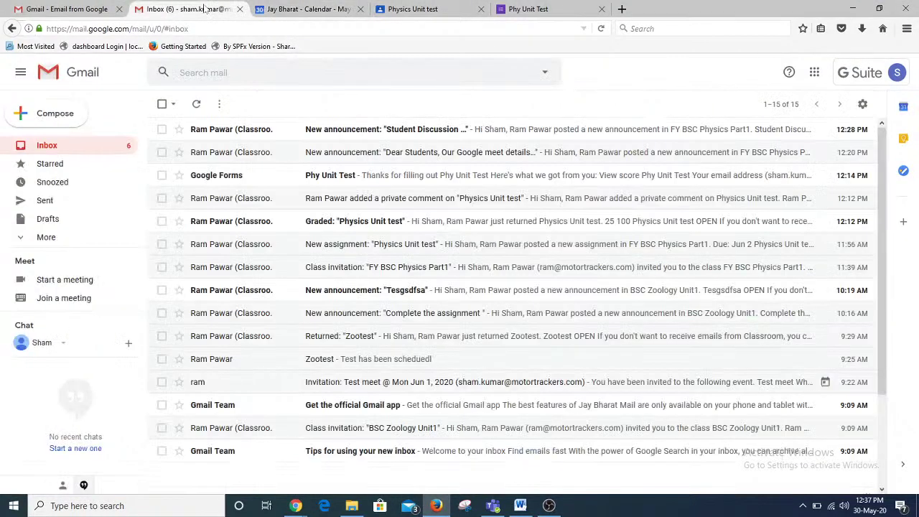
click(207, 27)
text(google.com/)
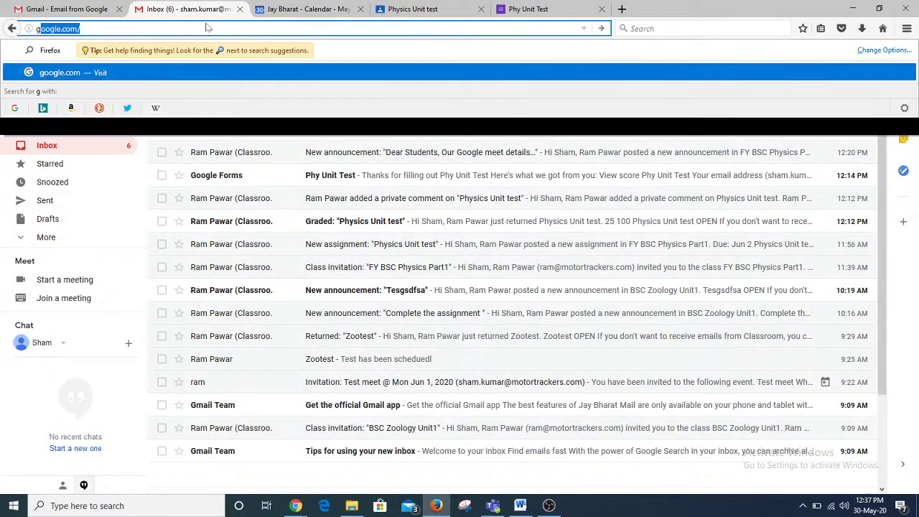
key(Return)
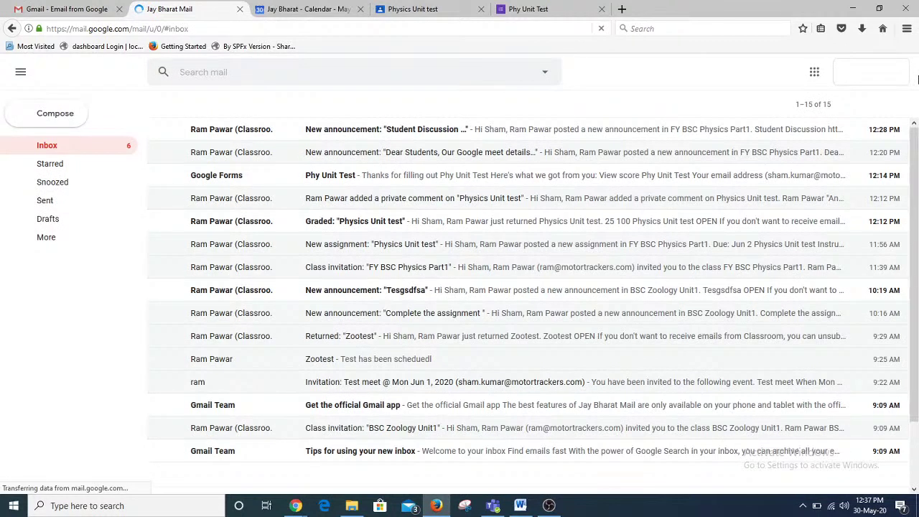
Add another account via the avatar menu, pasting the new user's email address
click(896, 72)
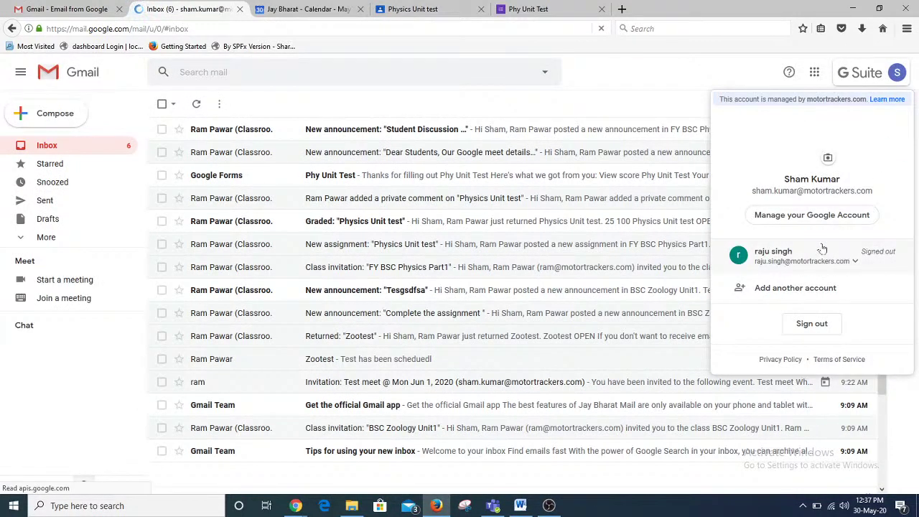
click(824, 290)
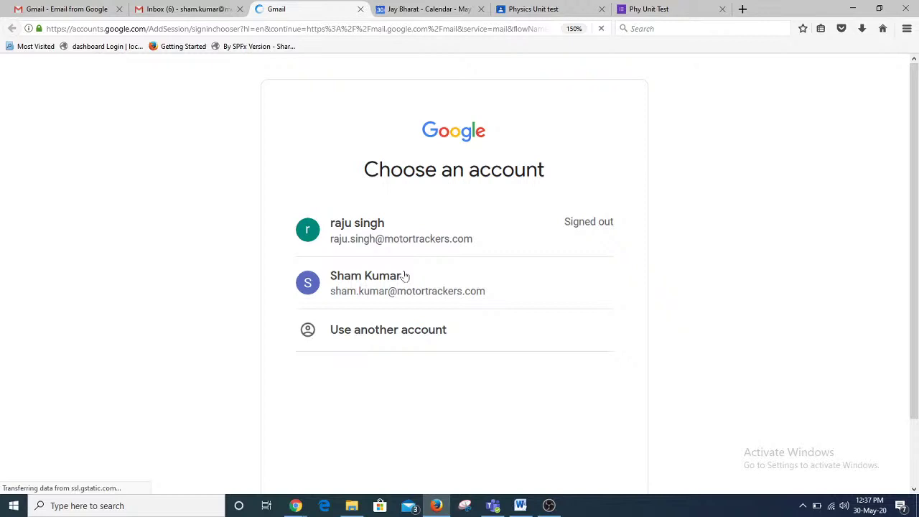
click(388, 316)
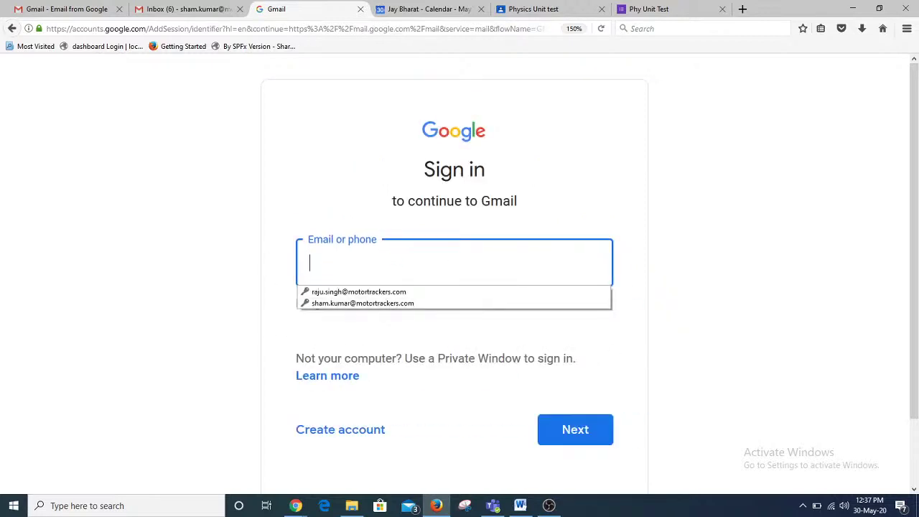
key(ctrl+v)
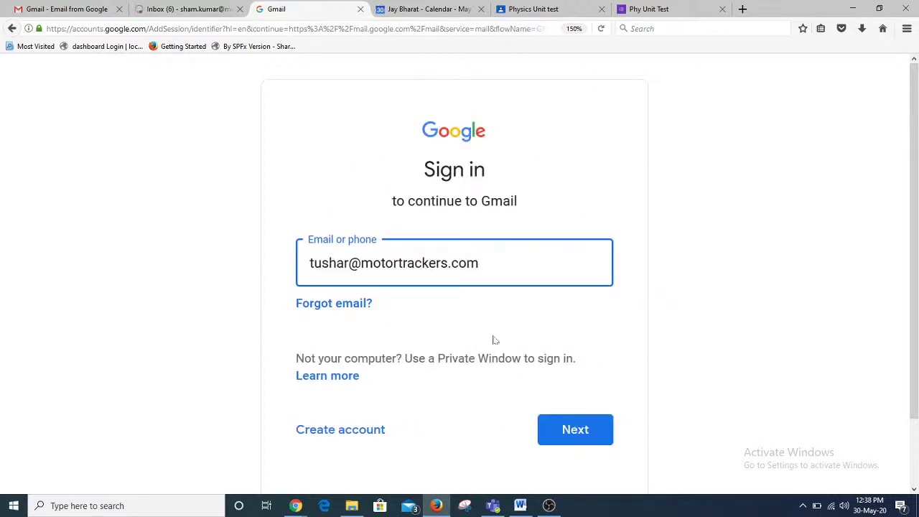
Enter the new user's password, save the login in Firefox, and accept the account terms
click(587, 430)
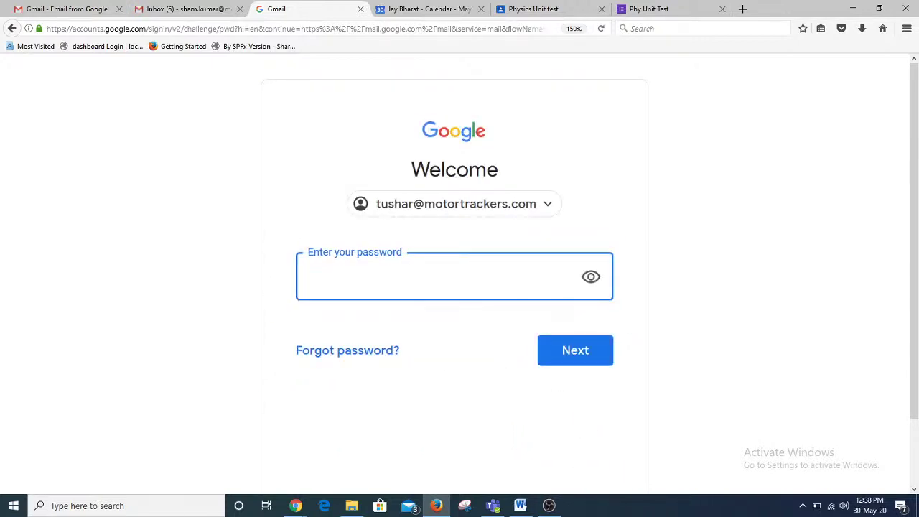
text(••••••••••)
click(564, 359)
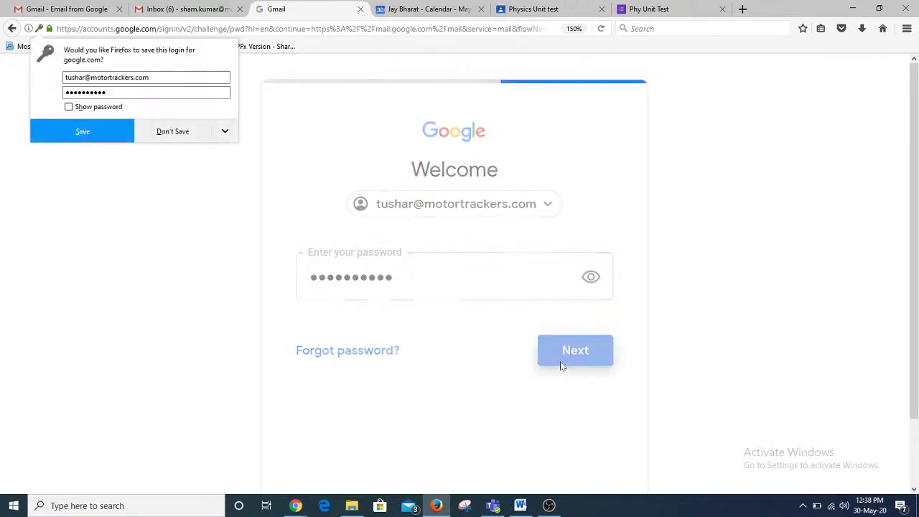
click(91, 130)
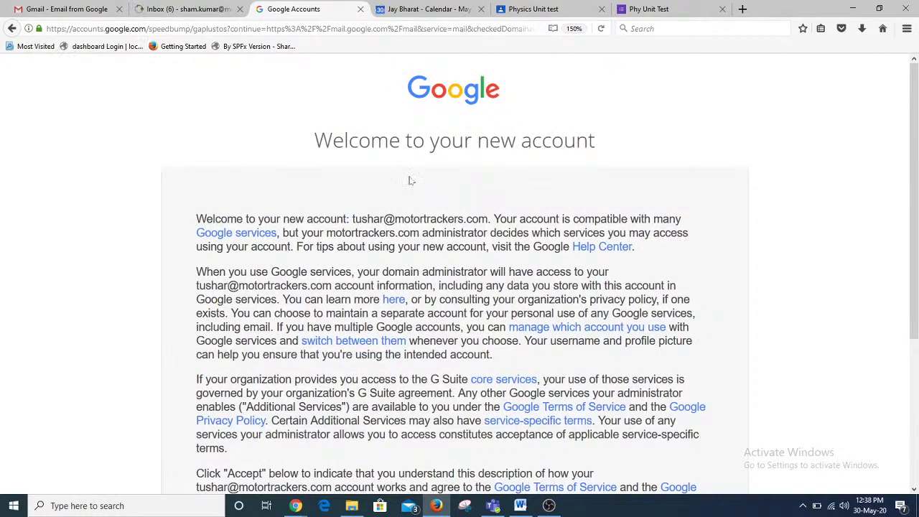
scroll(479, 314, down, 3)
click(478, 325)
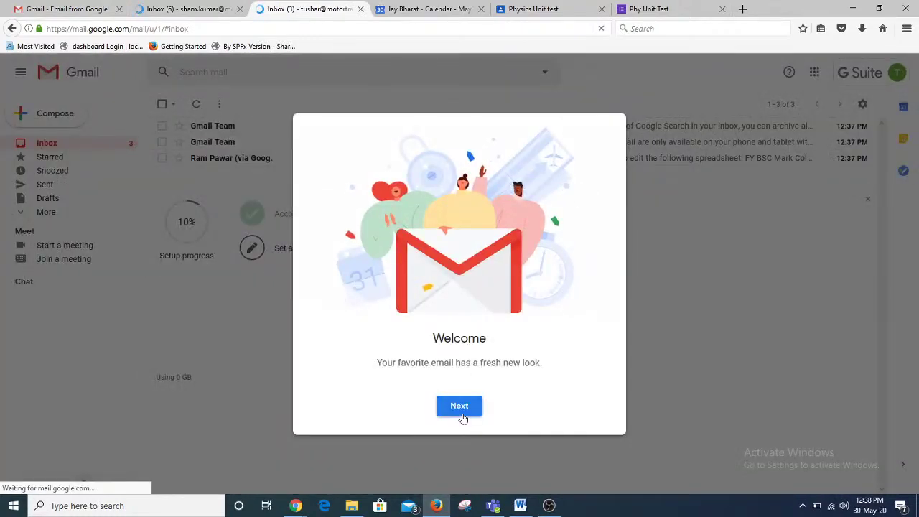
Dismiss the welcome dialog, refresh the inbox, and open the FY BSC Mark Collection invitation in Sheets
click(459, 407)
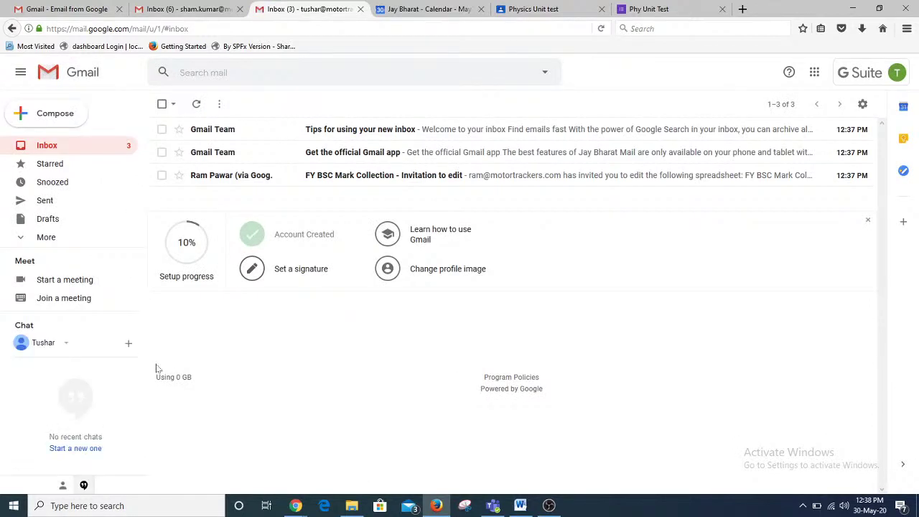
click(217, 103)
click(196, 103)
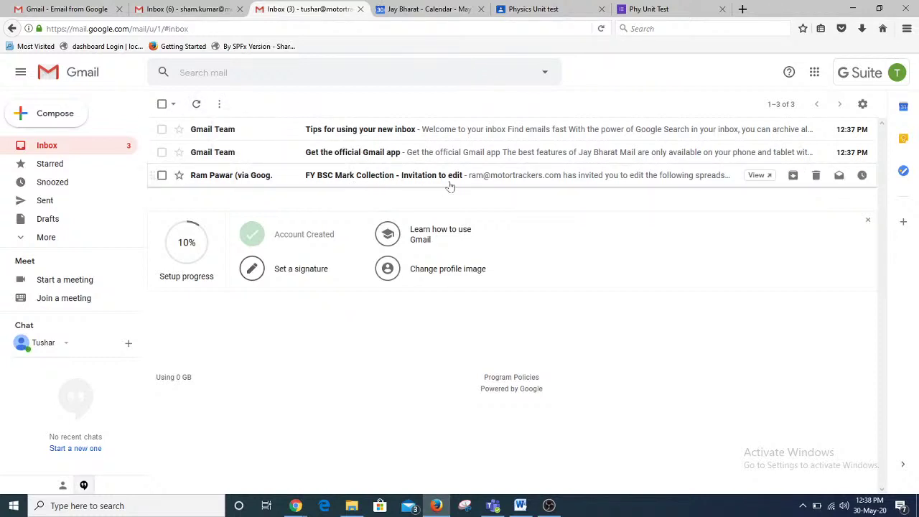
click(354, 186)
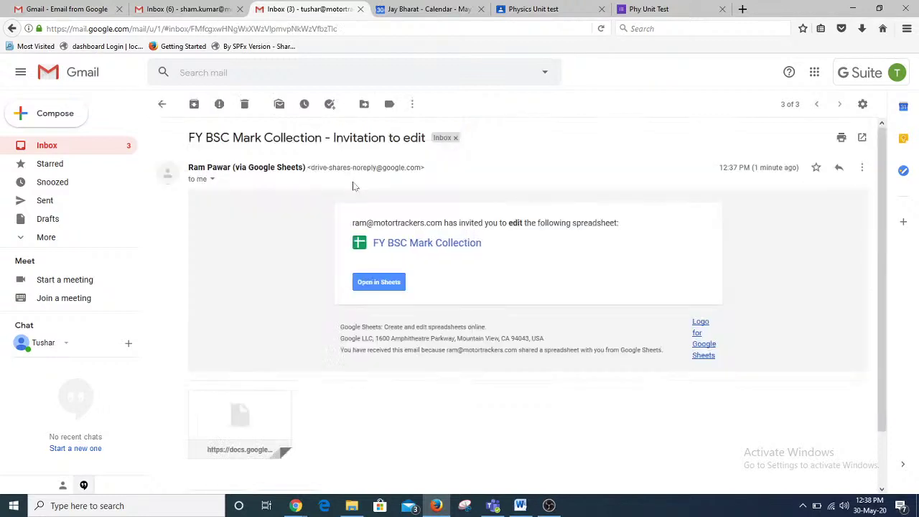
click(373, 284)
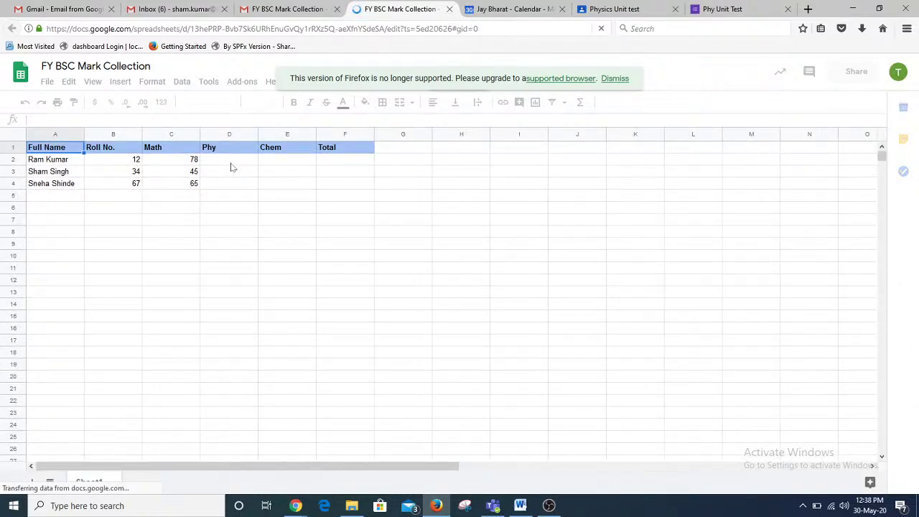
Enter the Phy marks 67, 56 and 23 in D2:D4
click(230, 164)
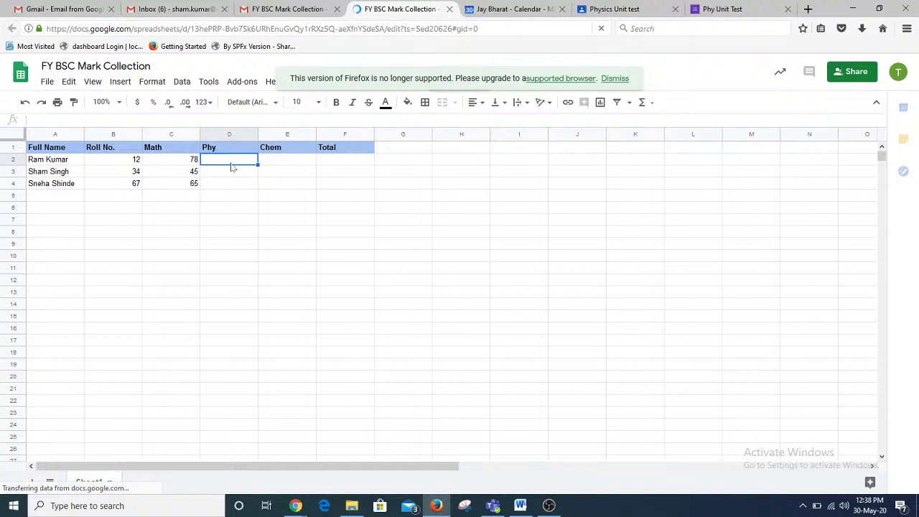
text(67)
key(Return)
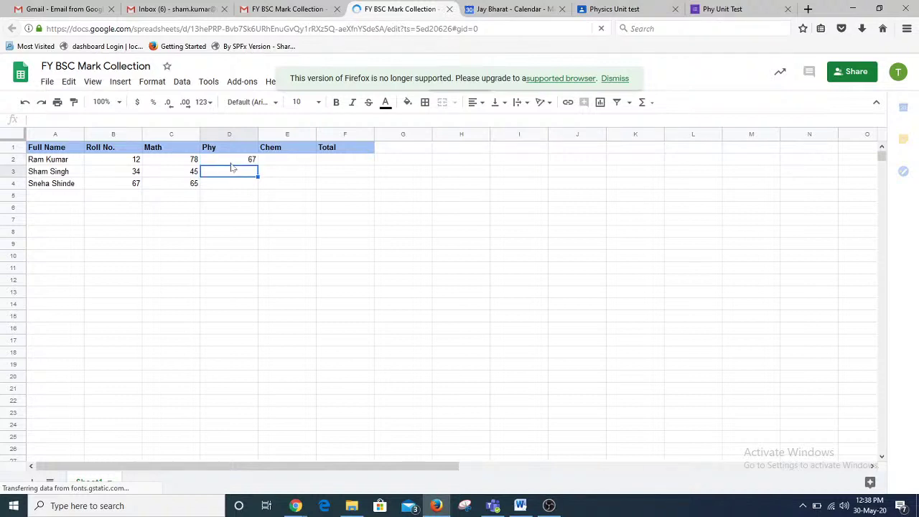
text(56)
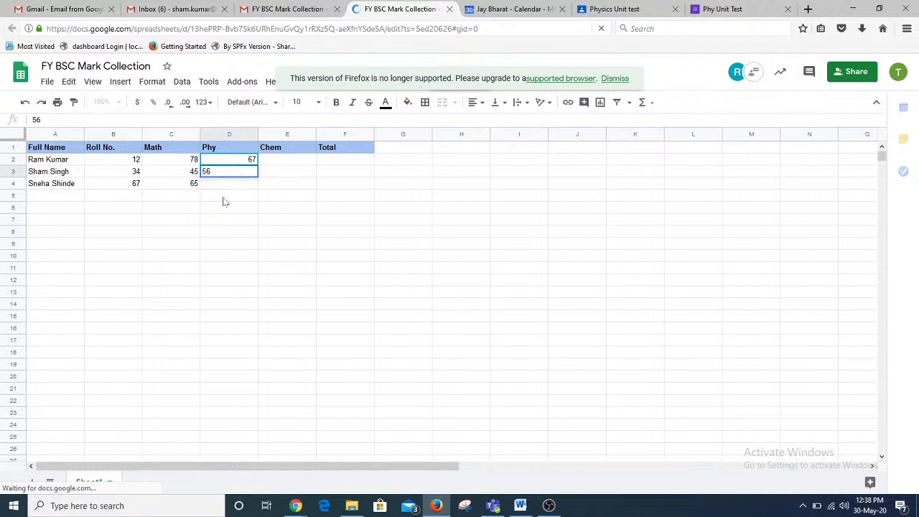
key(Return)
text(23)
Dismiss the edit-history tip and enter the Chem marks 45, 56 and 34 in E2:E4
click(300, 159)
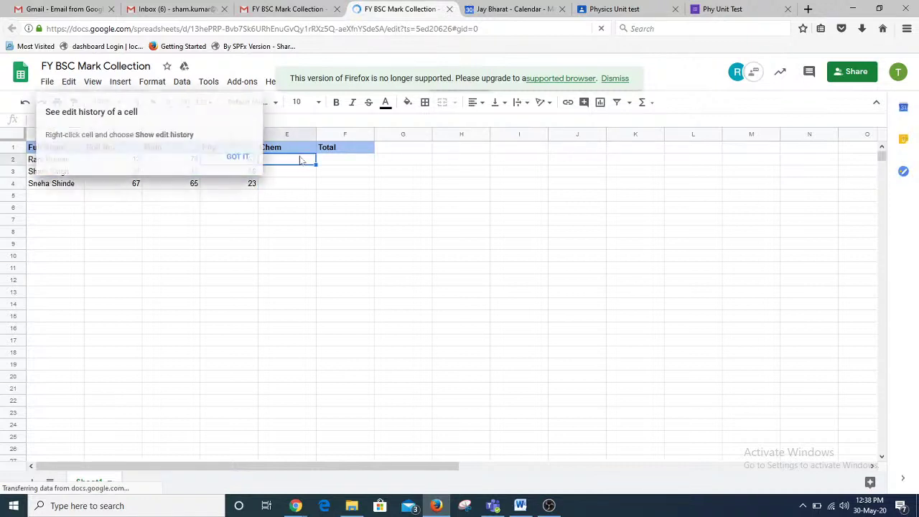
click(244, 157)
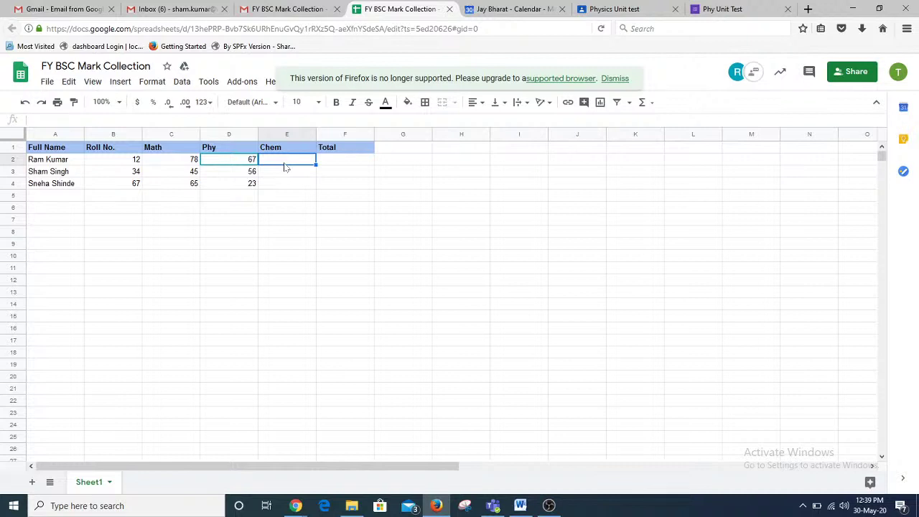
text(45)
key(Return)
text(56)
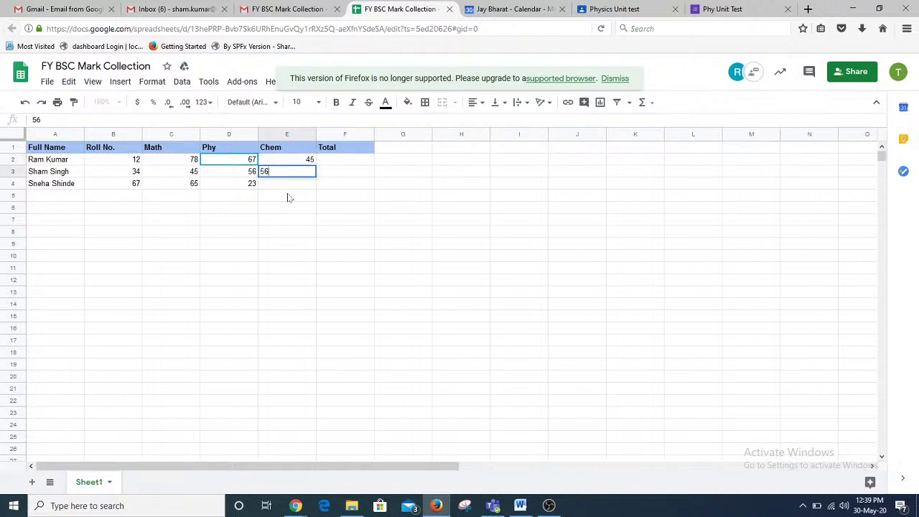
click(295, 505)
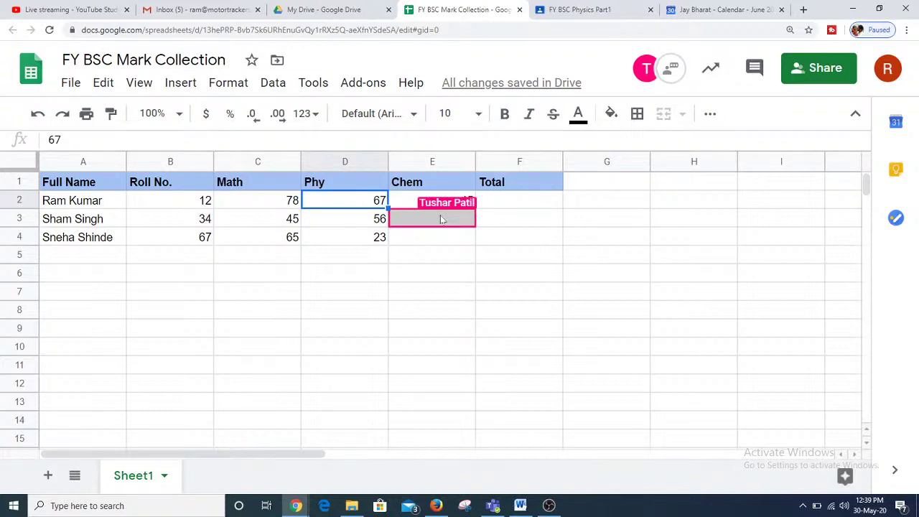
key(alt+Tab)
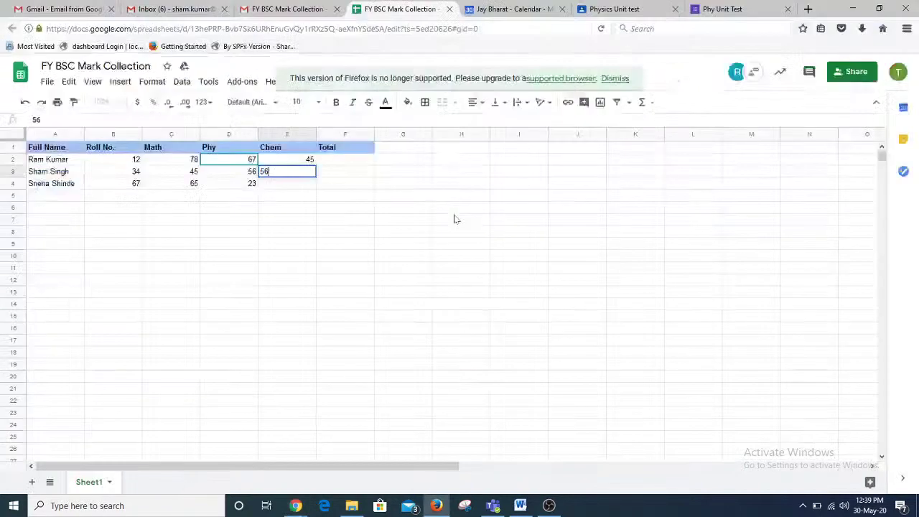
click(287, 184)
key(alt+Tab)
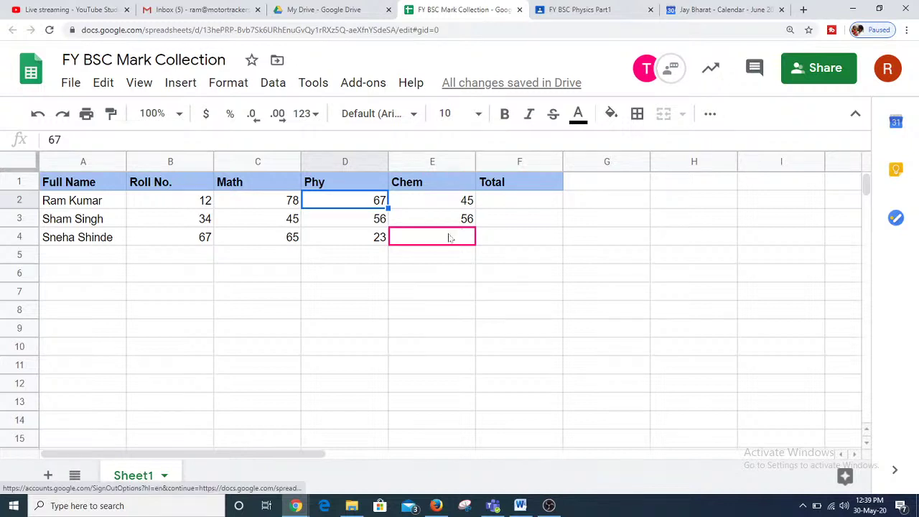
key(alt+Tab)
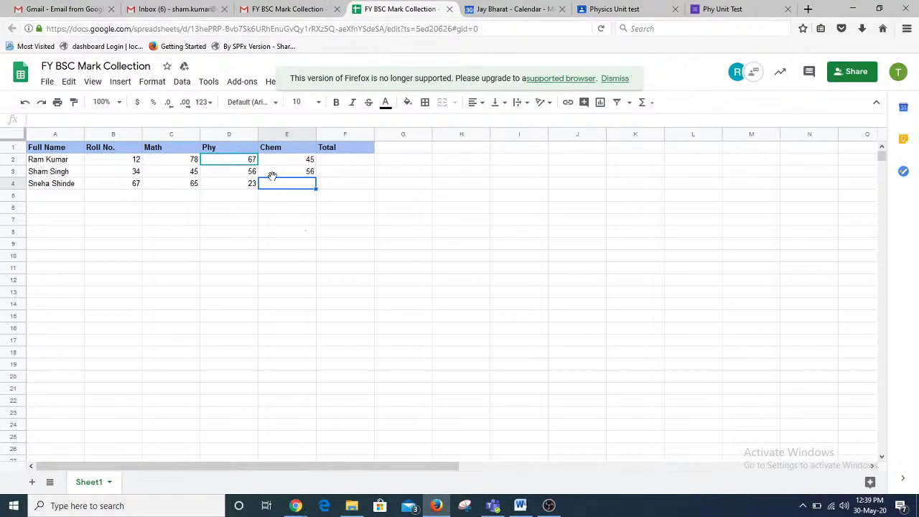
text(34)
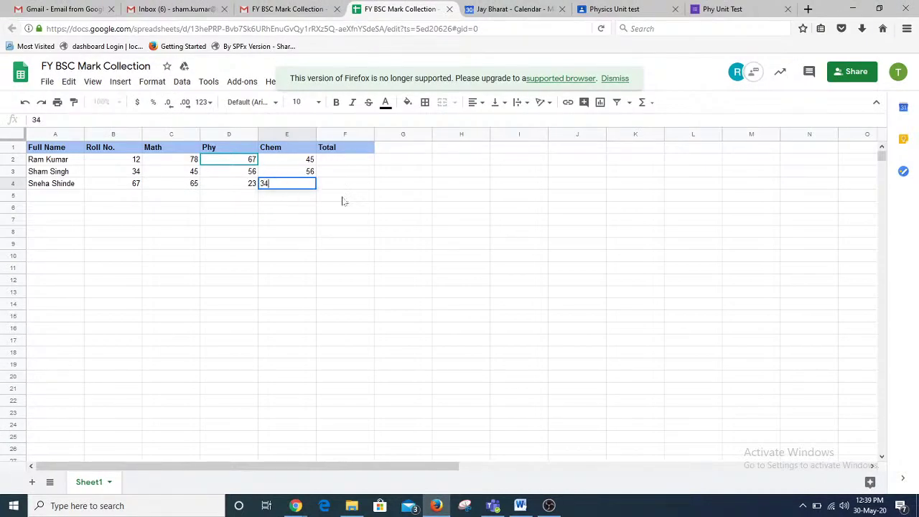
click(364, 219)
click(349, 333)
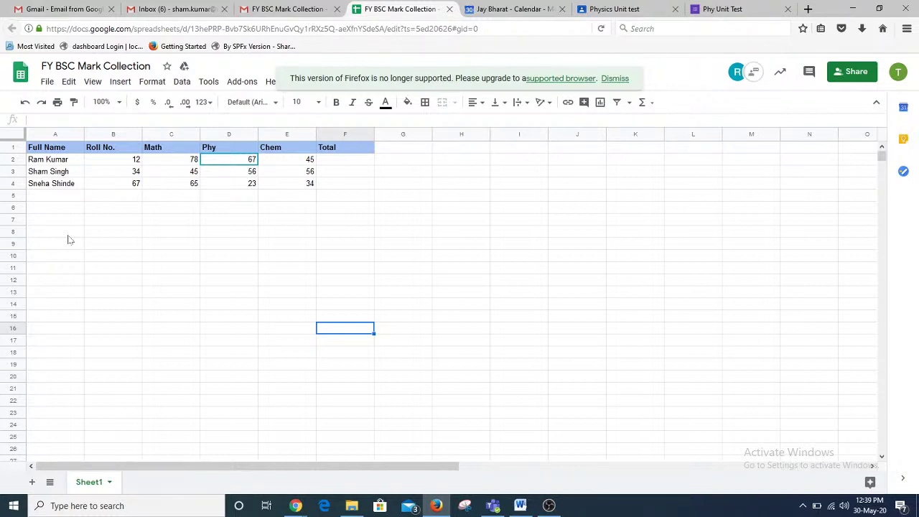
Enter =SUM(B2:E2) in F2 to total the first student's marks
click(350, 164)
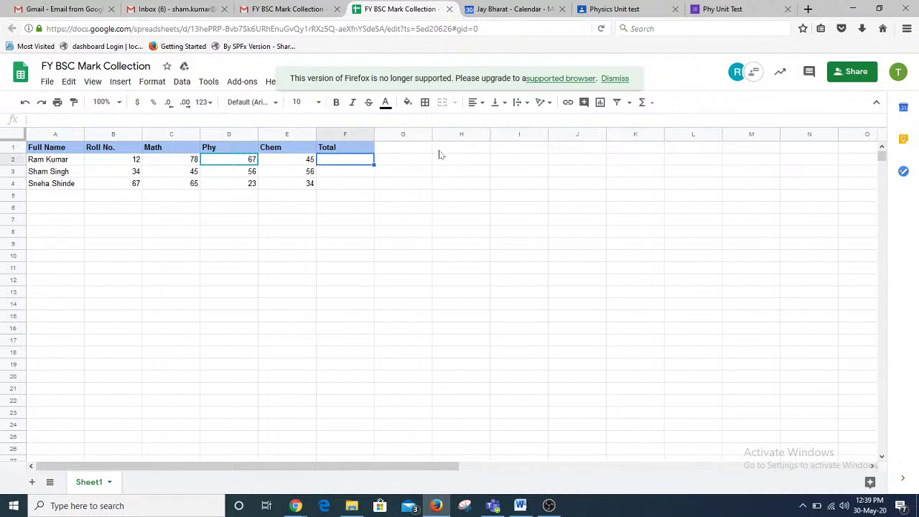
text(=SUM()
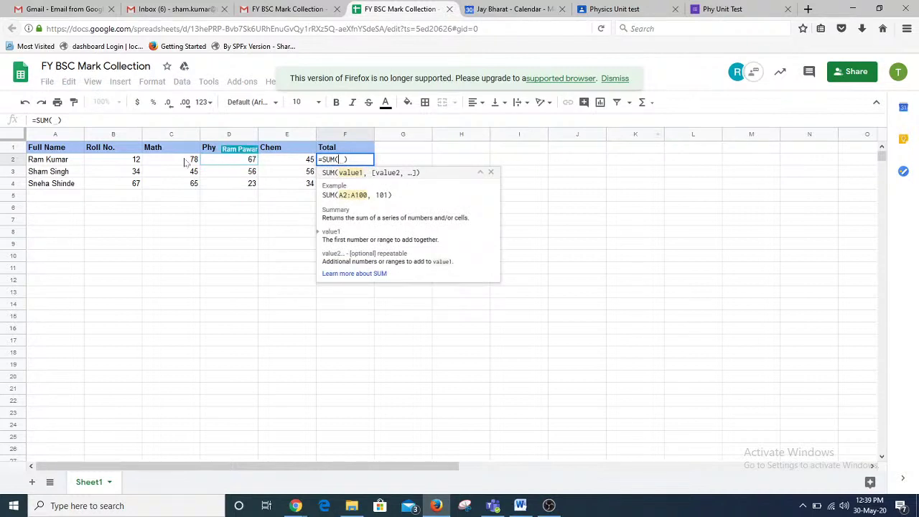
drag(119, 163, 296, 164)
click(337, 198)
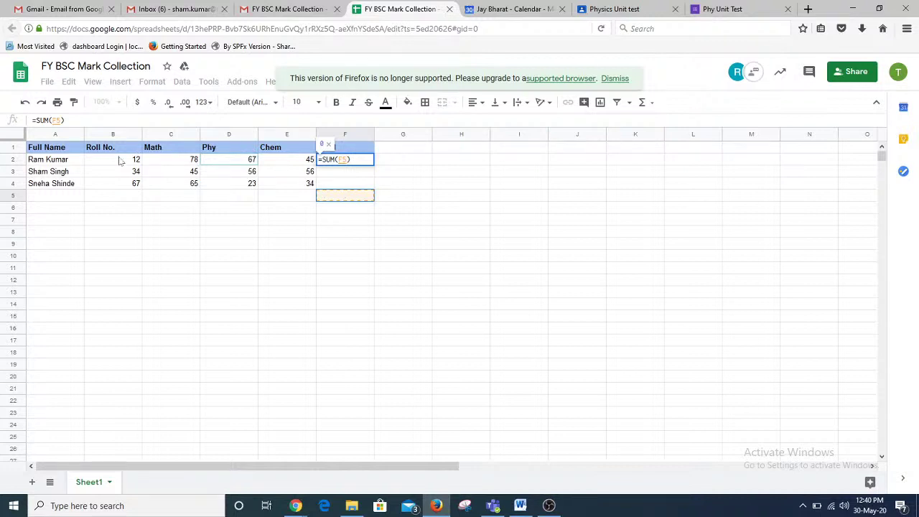
drag(120, 161, 305, 162)
key(Return)
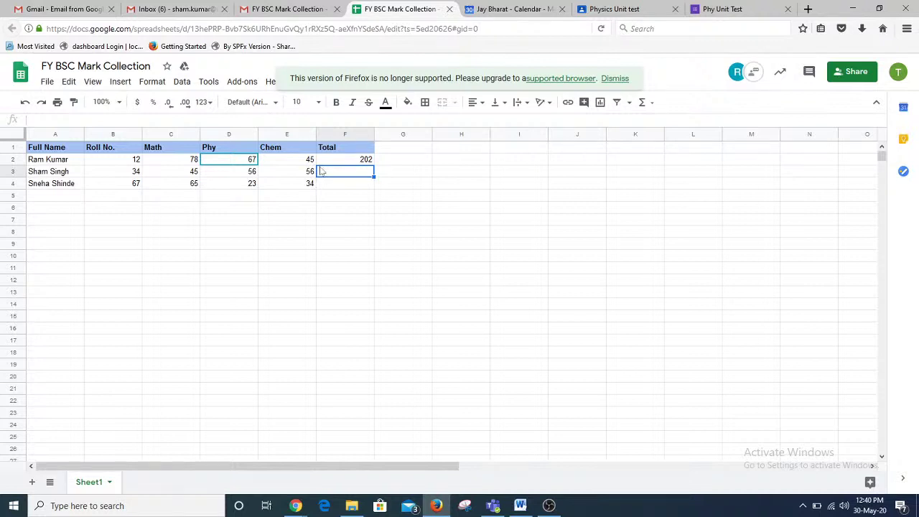
Fill the F2 SUM formula down to F4, giving totals 202, 191 and 189
click(348, 160)
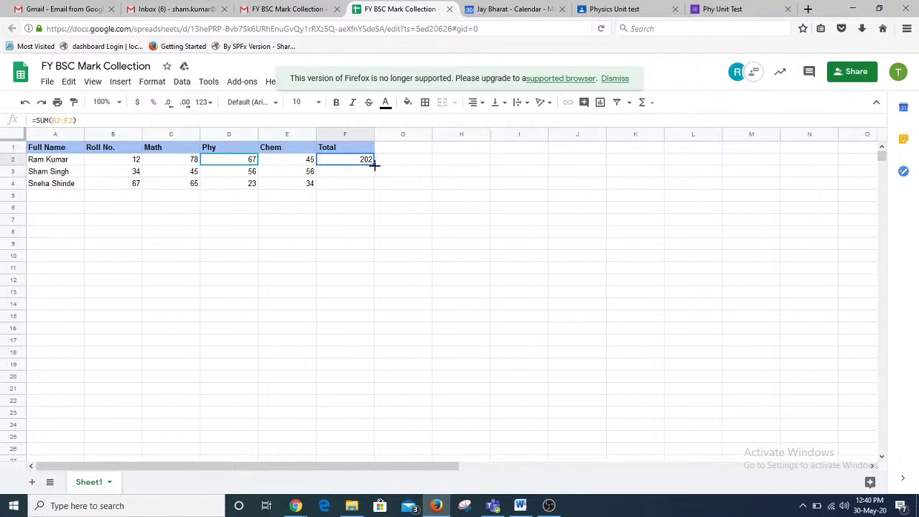
drag(374, 165, 357, 201)
click(289, 233)
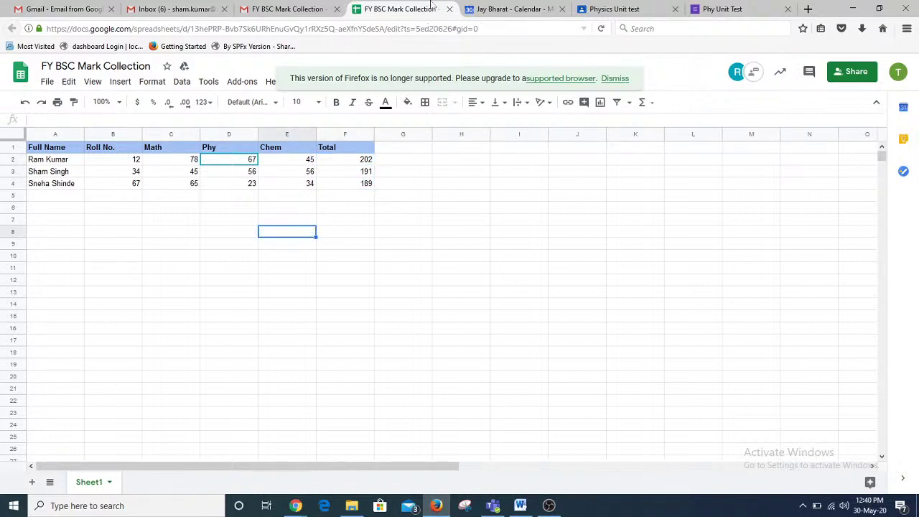
click(470, 260)
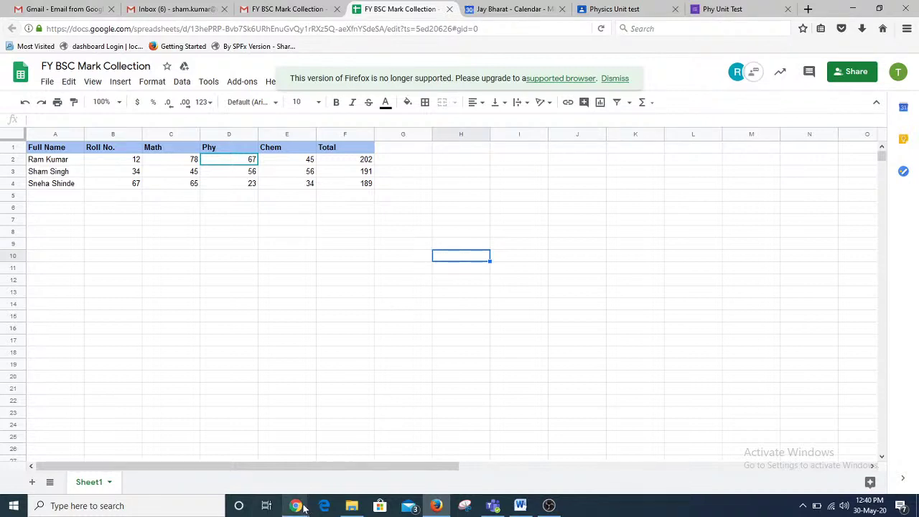
Bring the FY BSC Mark Collection sheet forward in Chrome and begin editing cell G1
mouse_move(297, 508)
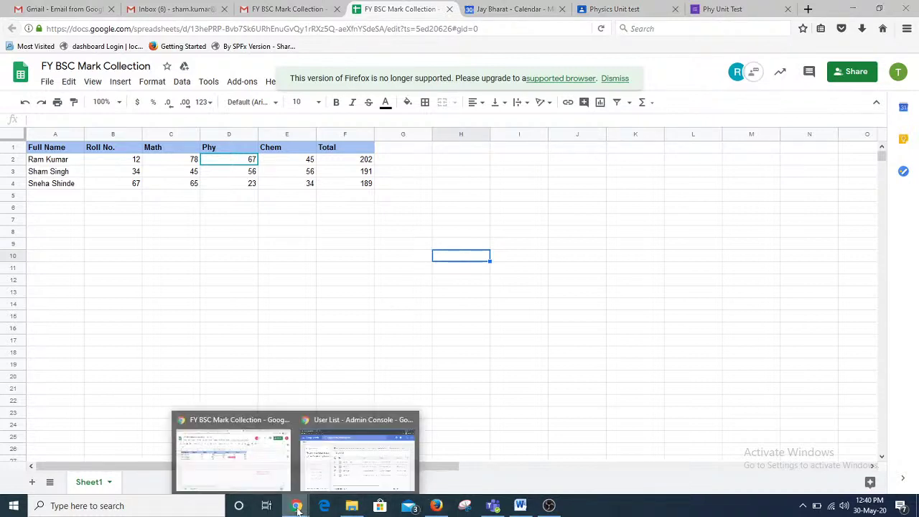
click(273, 453)
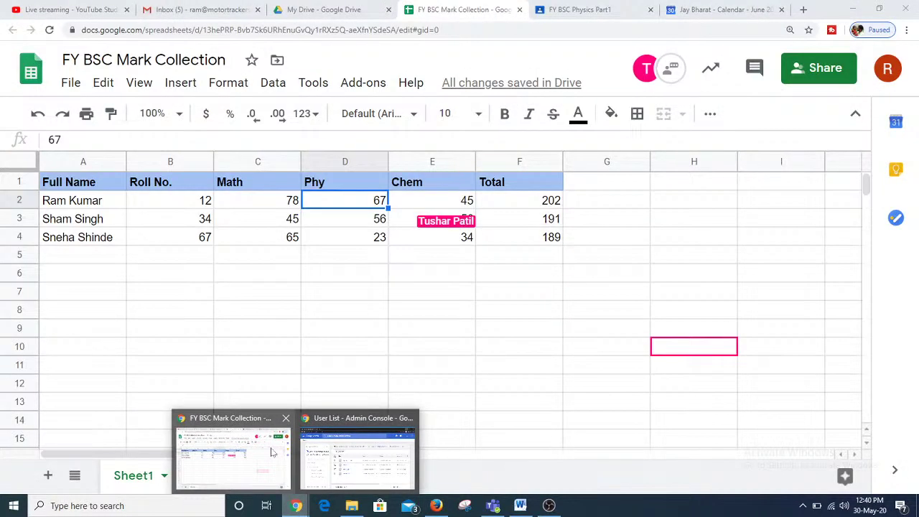
click(447, 303)
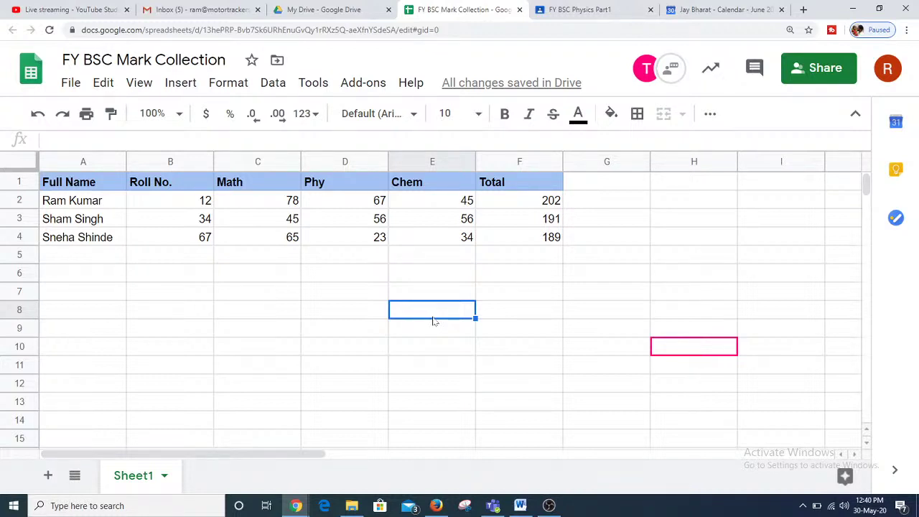
double_click(607, 186)
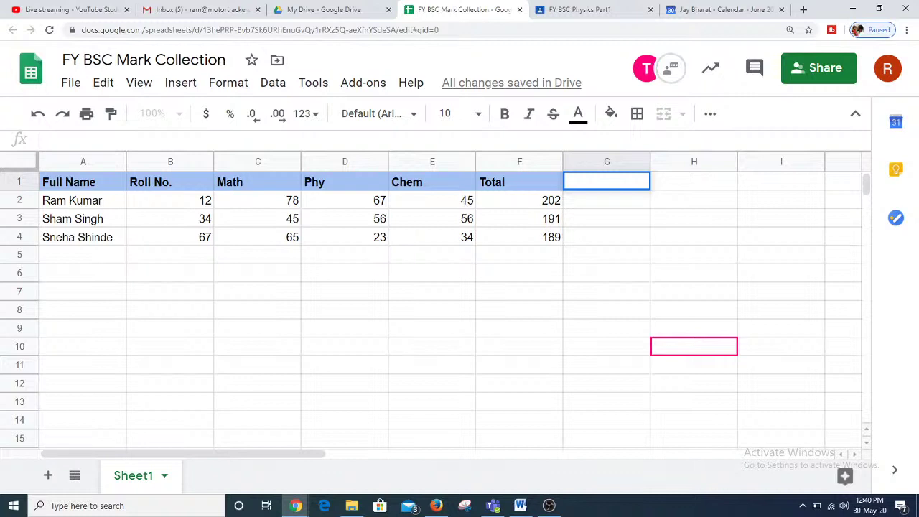
Enter the heading 'Result' in cell G1 next to Total
text(Result)
key(Return)
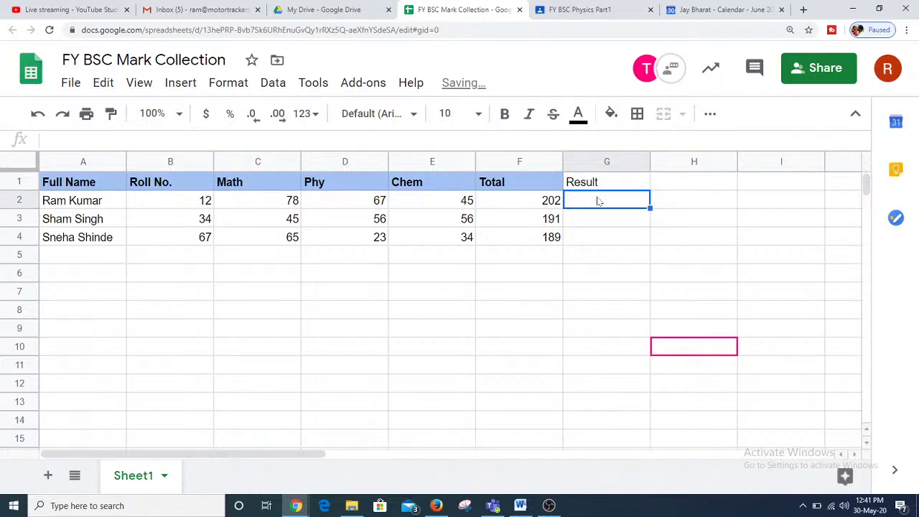
click(599, 185)
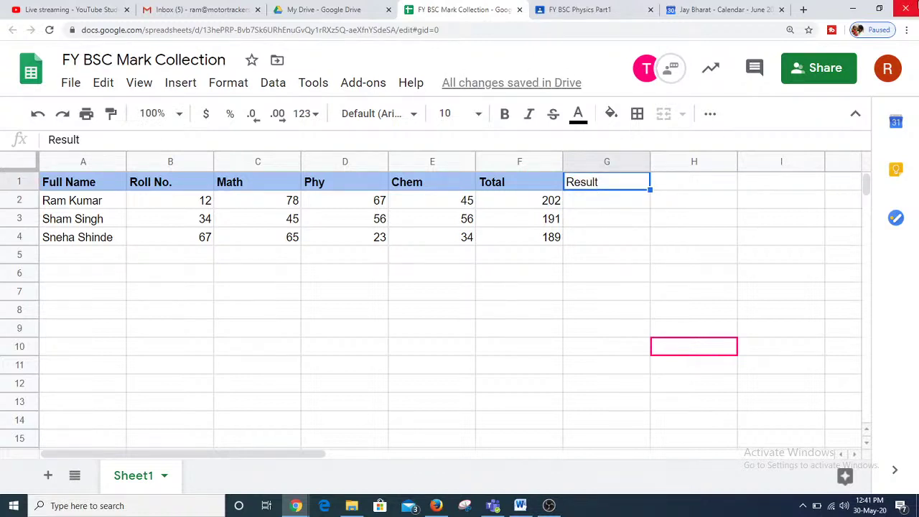
click(421, 297)
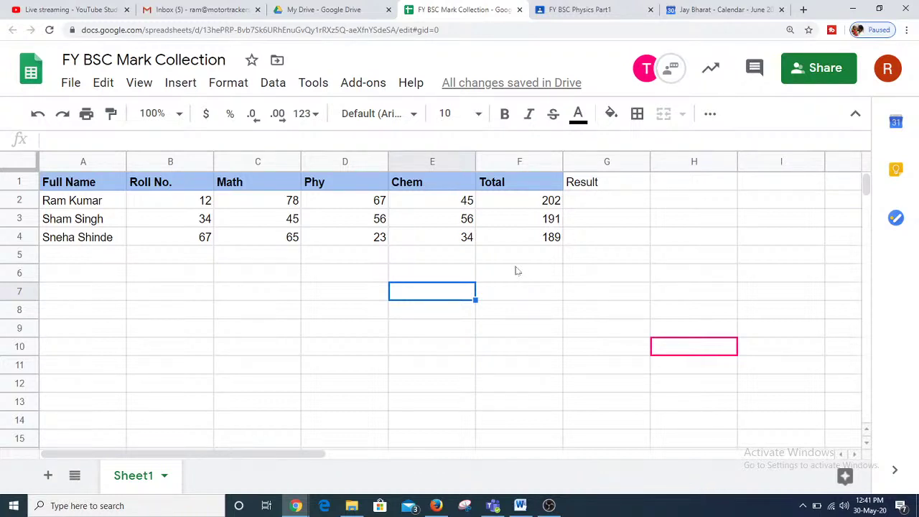
Create a blank Google Slides presentation from My Drive titled 'Result Template'
click(342, 7)
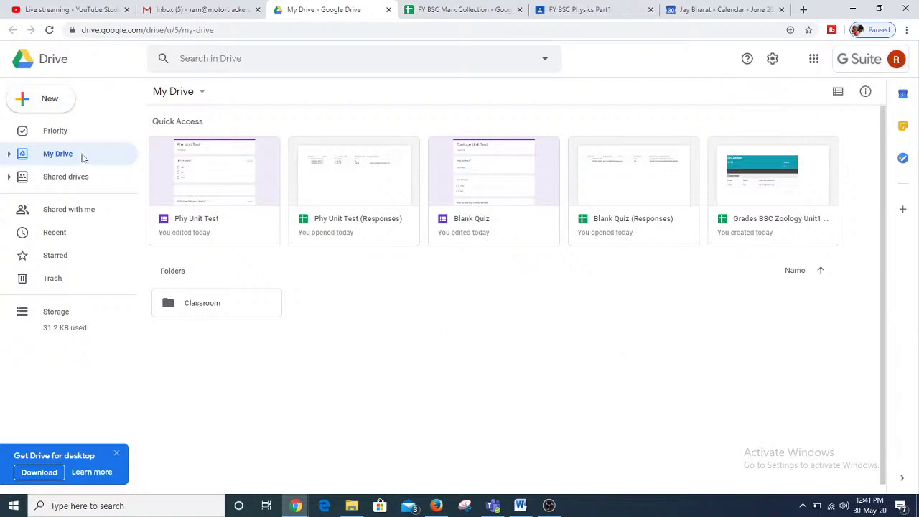
click(58, 111)
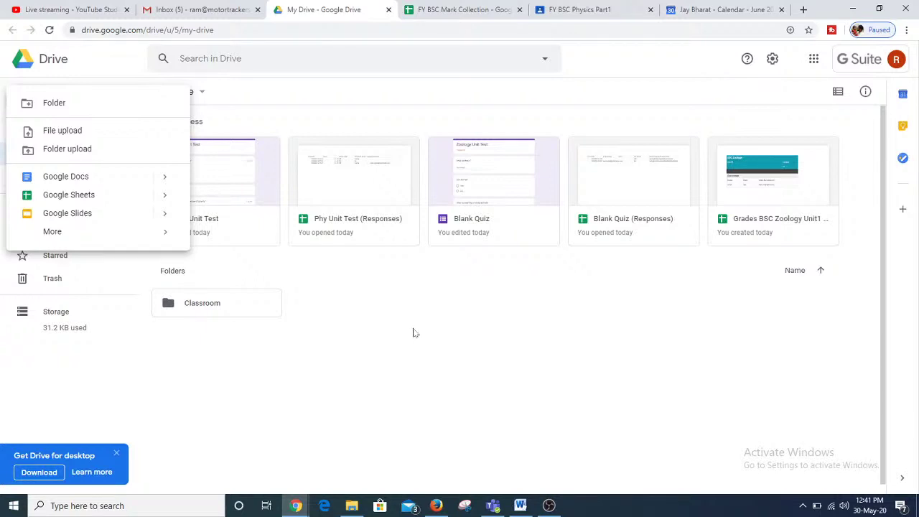
mouse_move(161, 213)
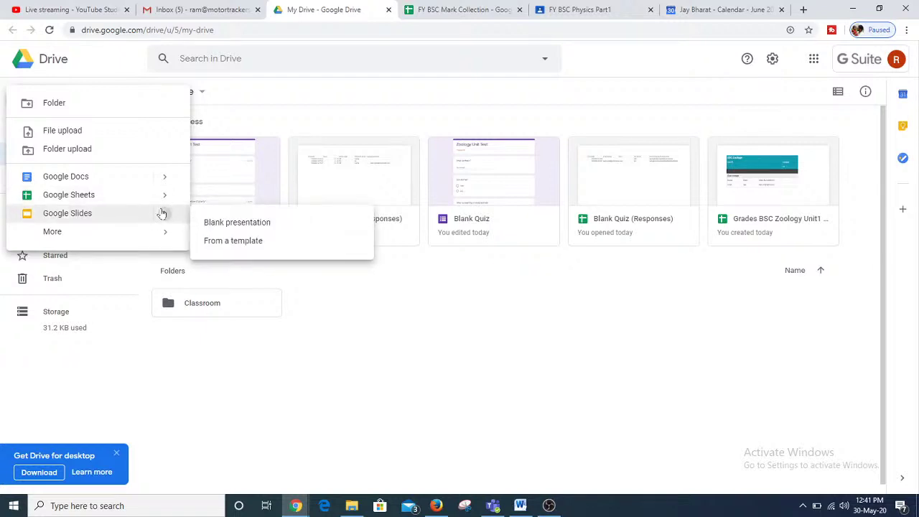
click(231, 228)
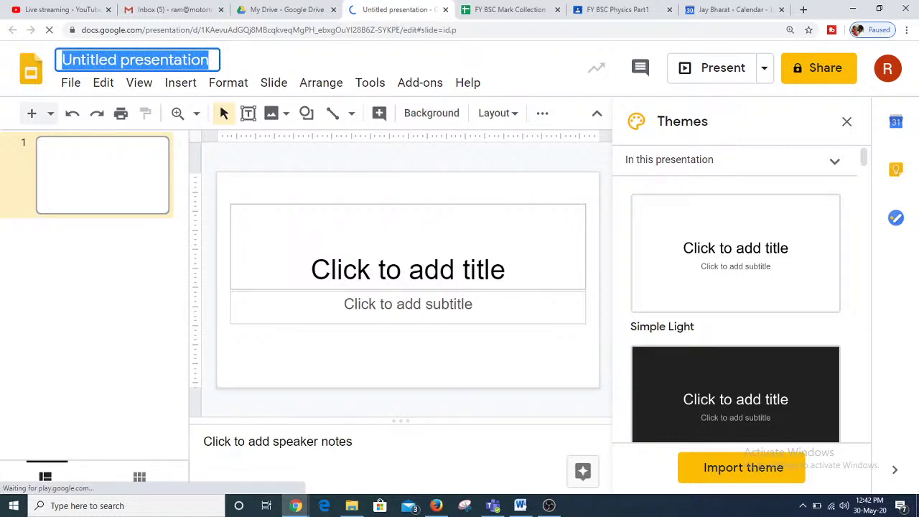
text(Result Templ)
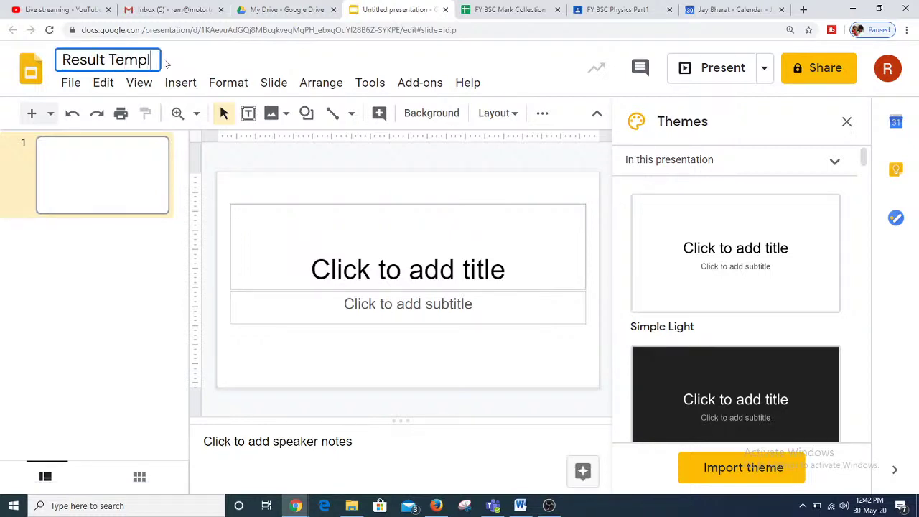
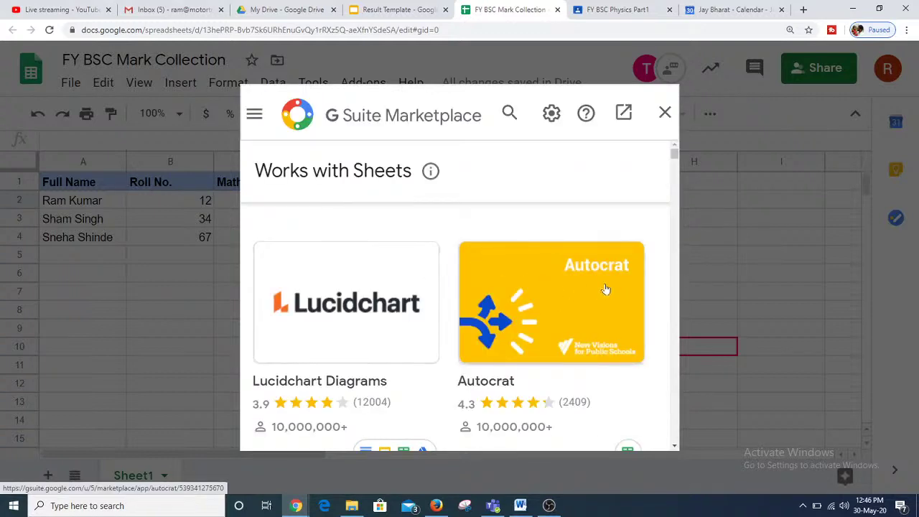
Search the Google Workspace Marketplace for 'autocrat'
click(509, 112)
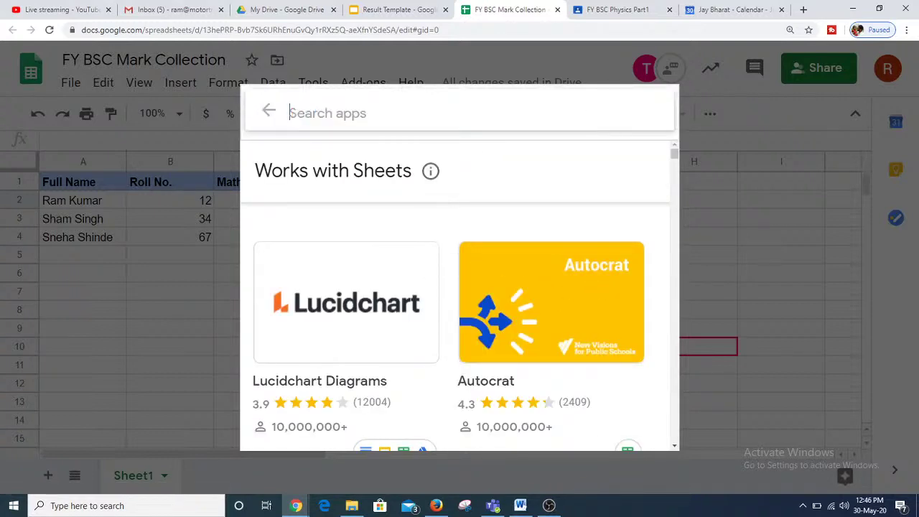
text(a)
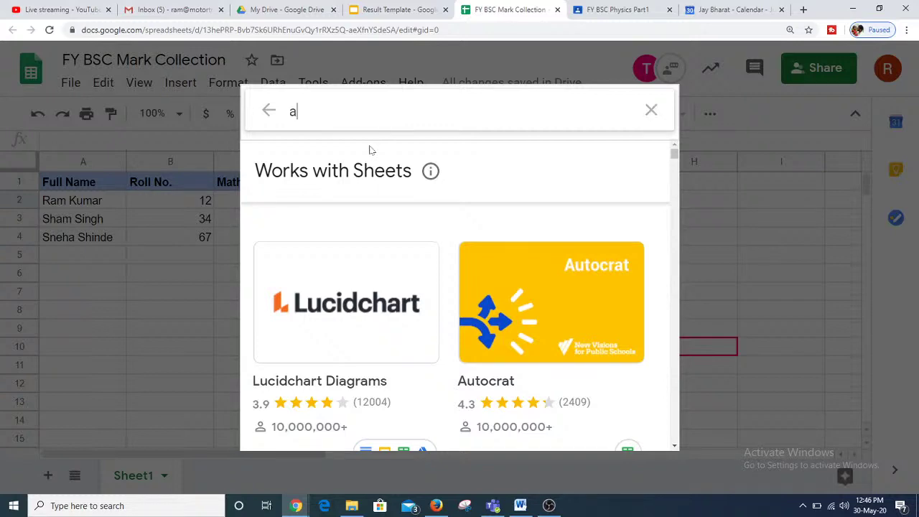
text(utocrat)
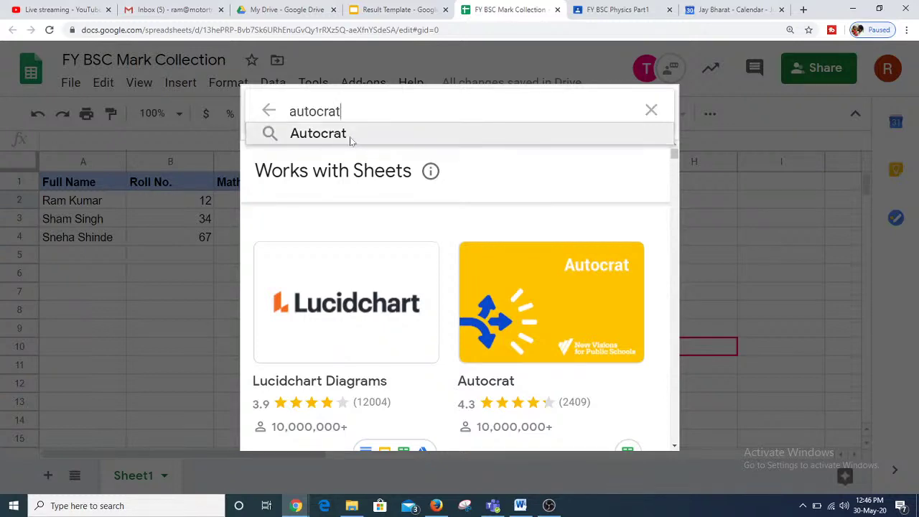
click(349, 140)
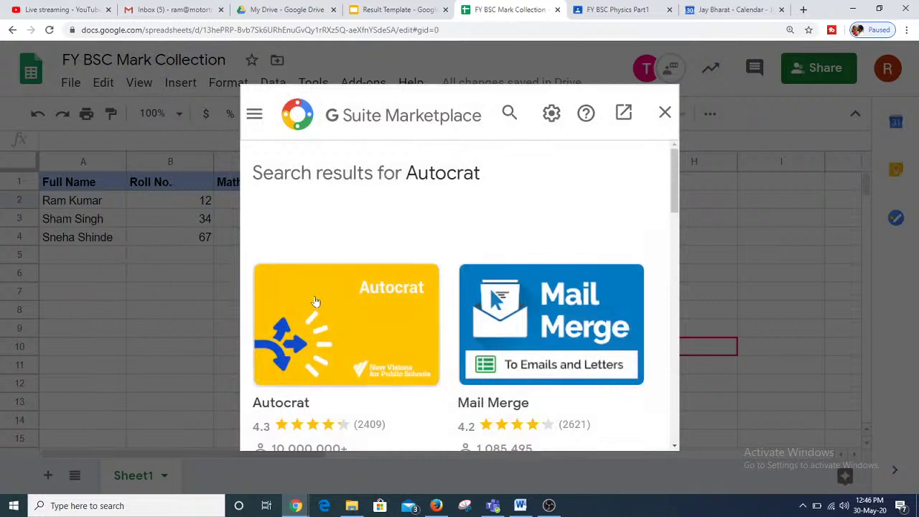
Open the Autocrat add-on's details page and start installing it
click(317, 300)
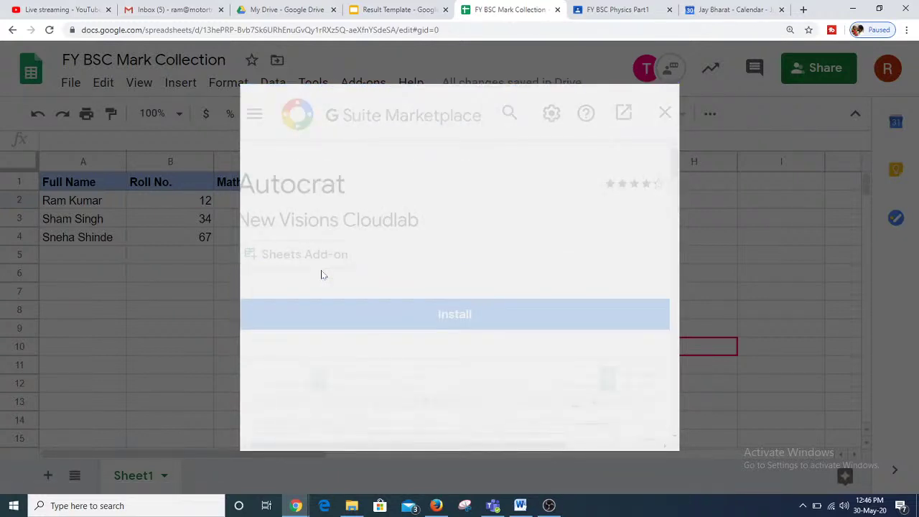
scroll(495, 334, down, 15)
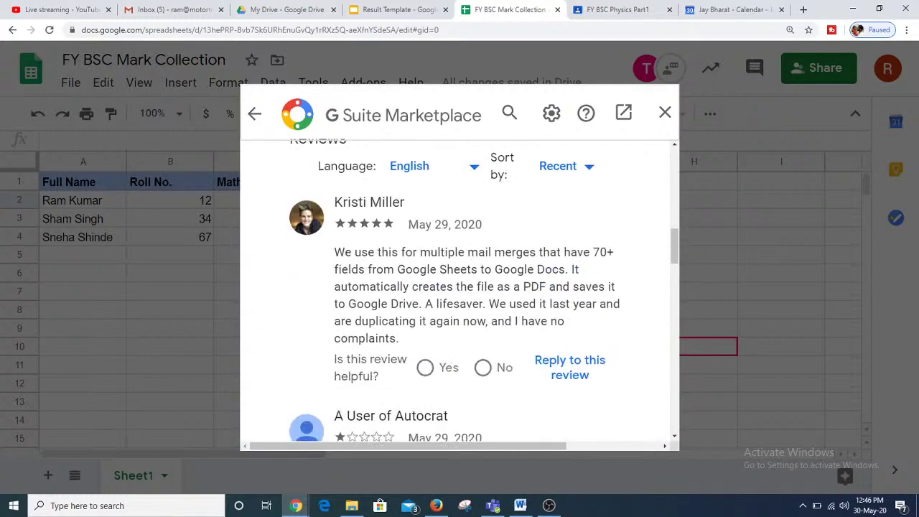
scroll(492, 406, down, 2)
scroll(503, 398, up, 2)
scroll(511, 316, down, 2)
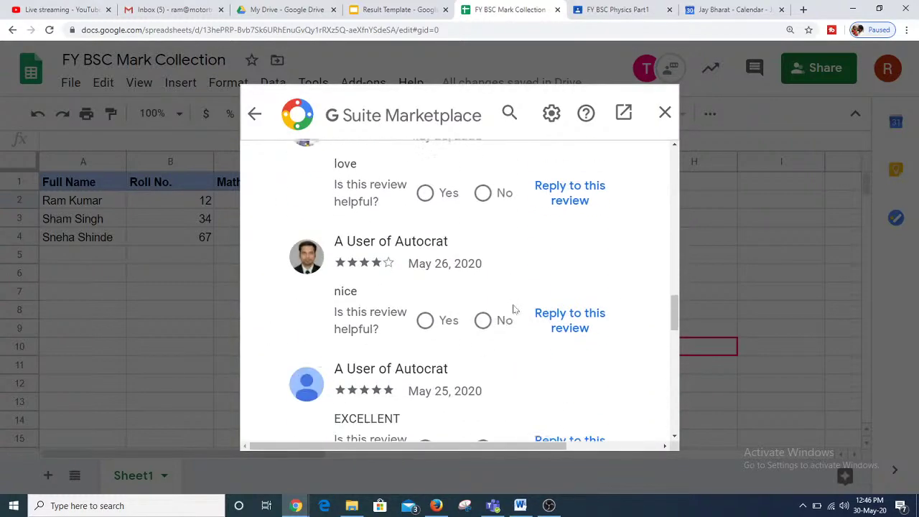
scroll(543, 303, up, 15)
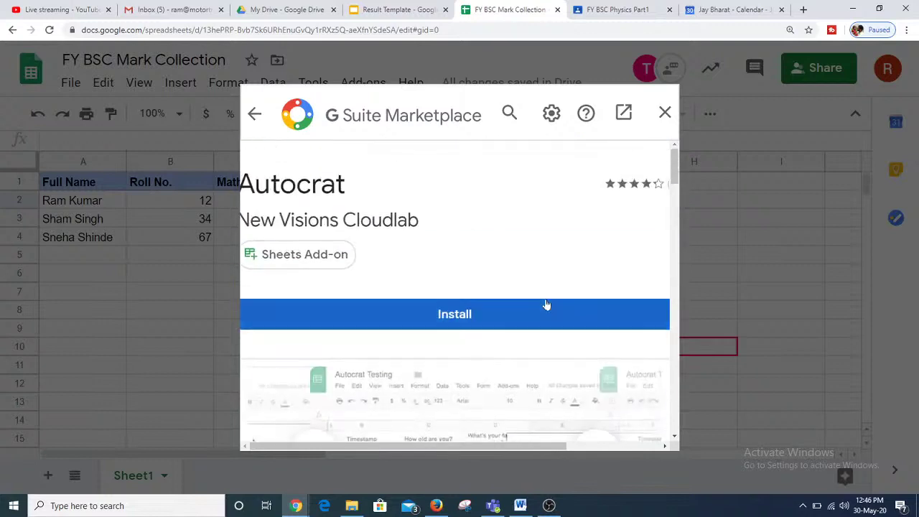
scroll(528, 313, down, 1)
click(473, 260)
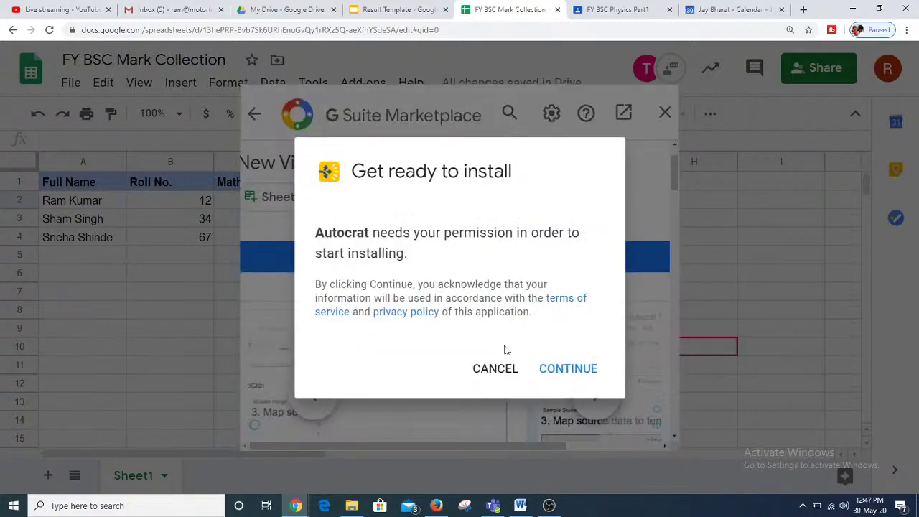
Continue the install and sign in with a different Google account's email and password
click(583, 372)
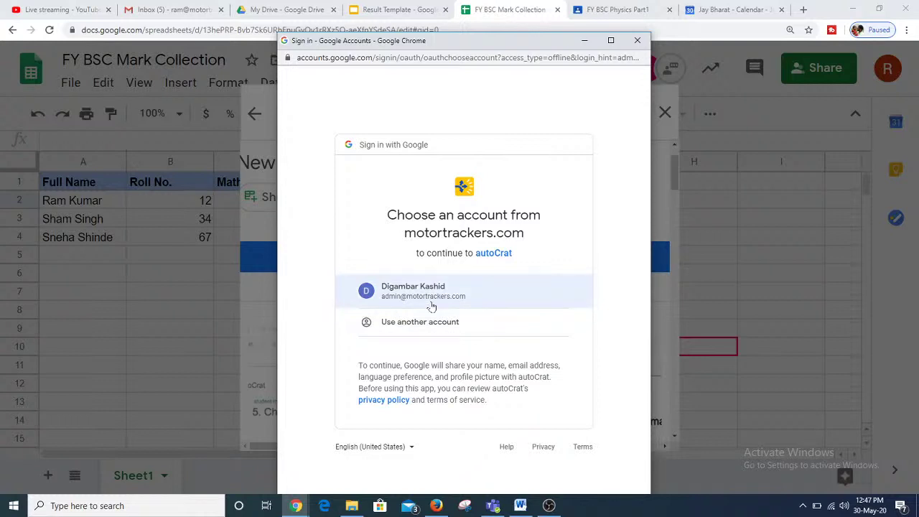
click(391, 322)
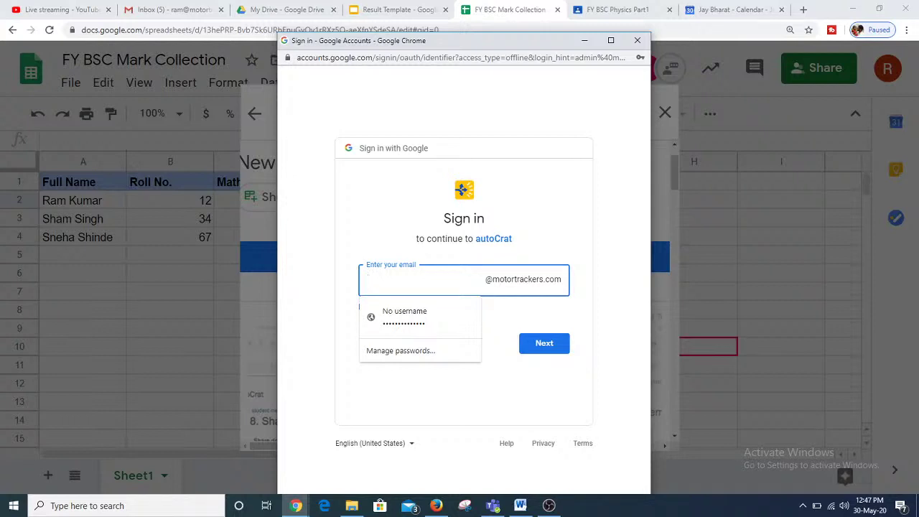
text(ram)
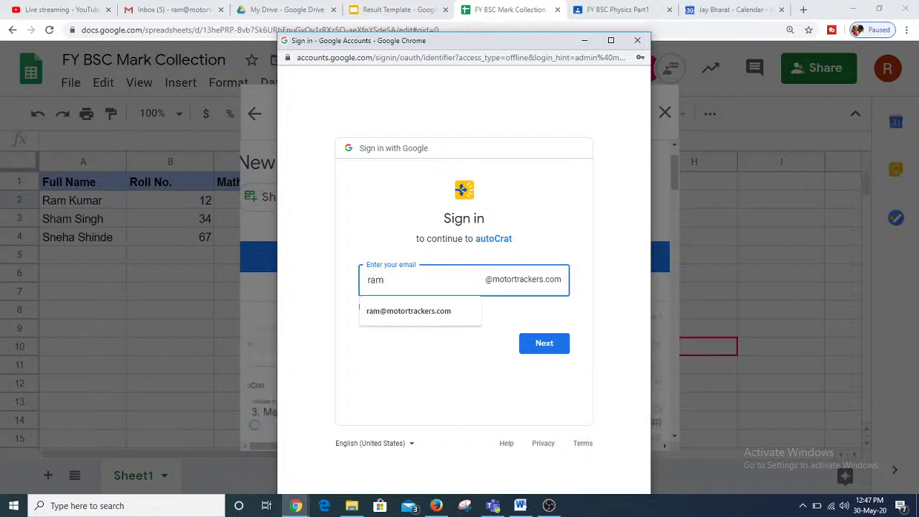
click(539, 337)
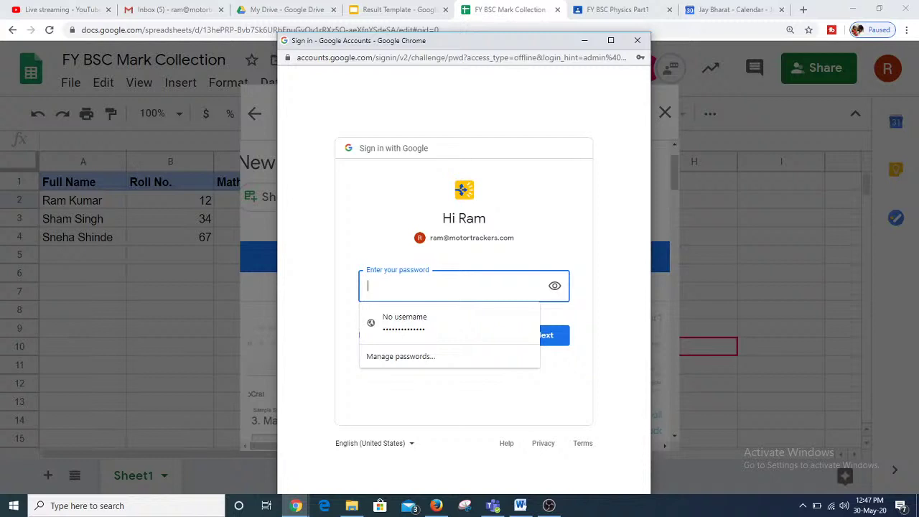
text(••)
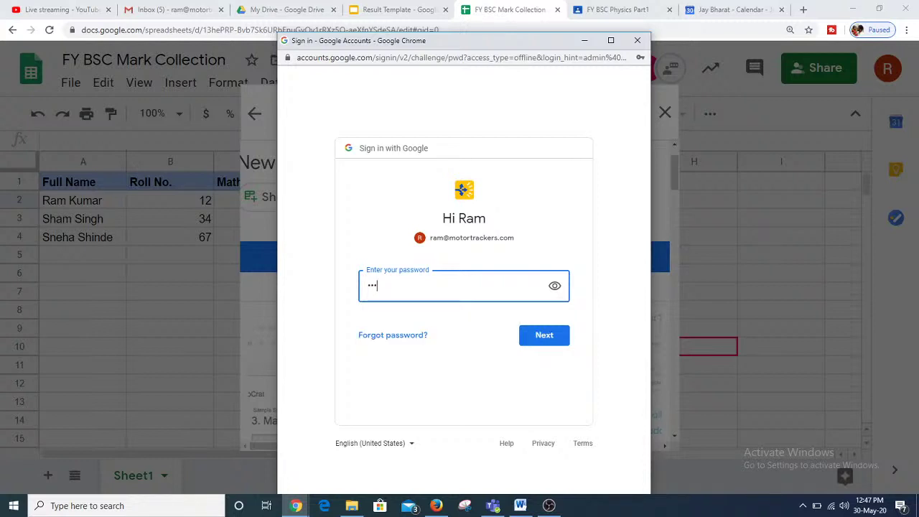
text(•••)
click(553, 337)
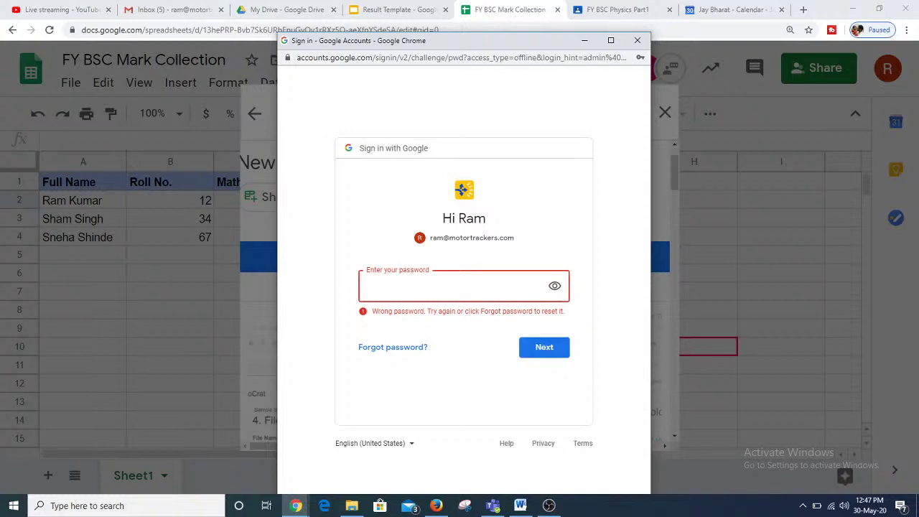
Re-enter the corrected account password and allow Autocrat access to the account
text(••••••)
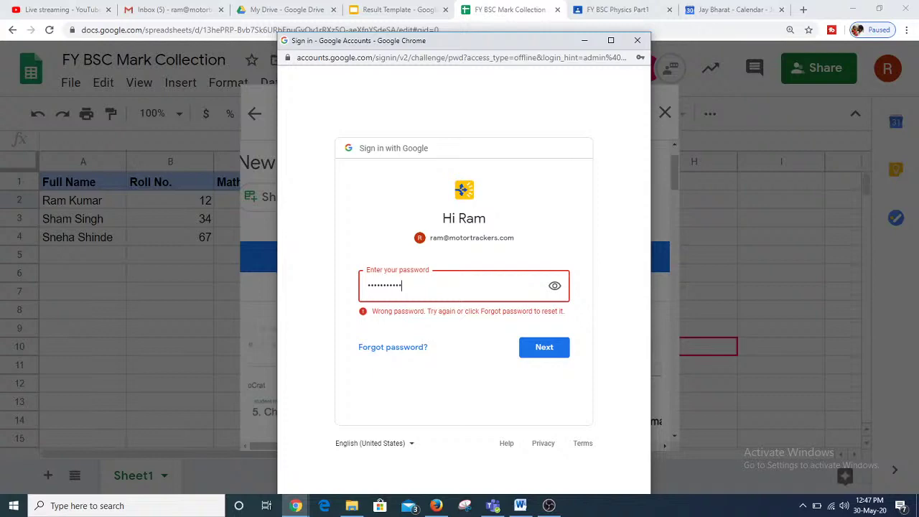
key(Return)
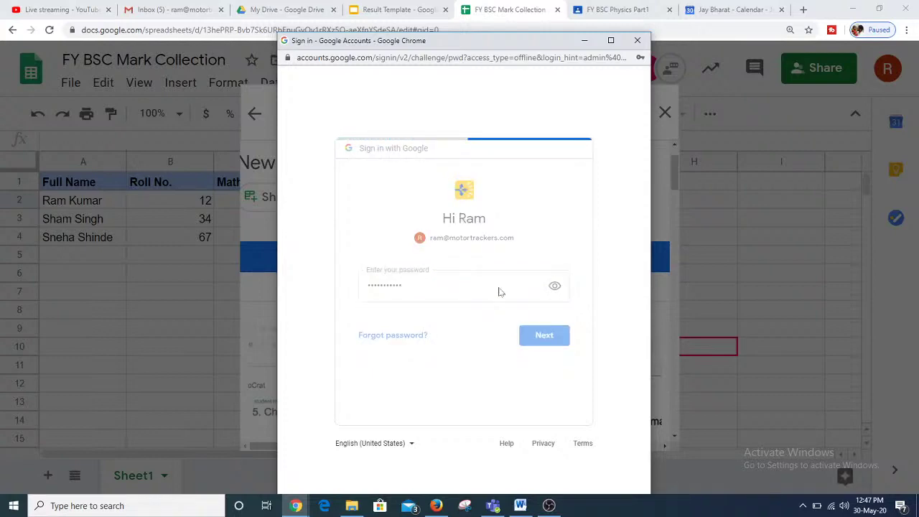
scroll(568, 176, down, 6)
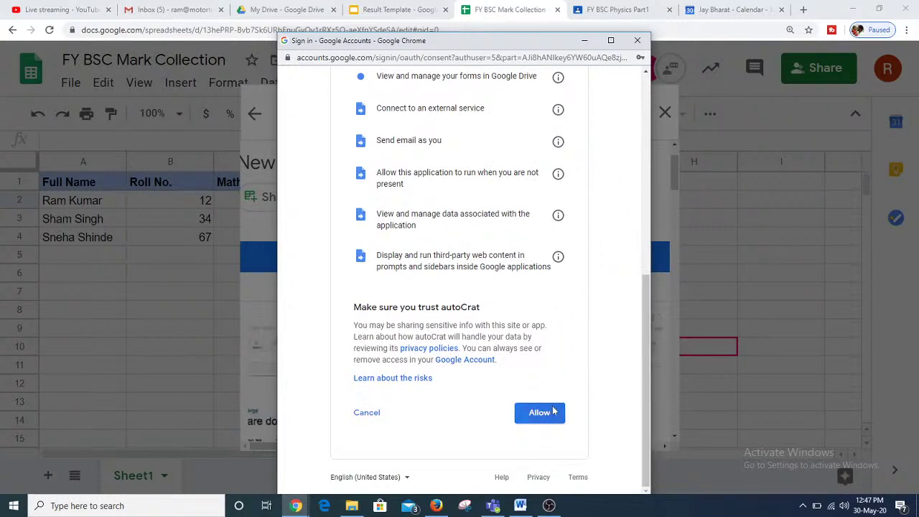
click(547, 415)
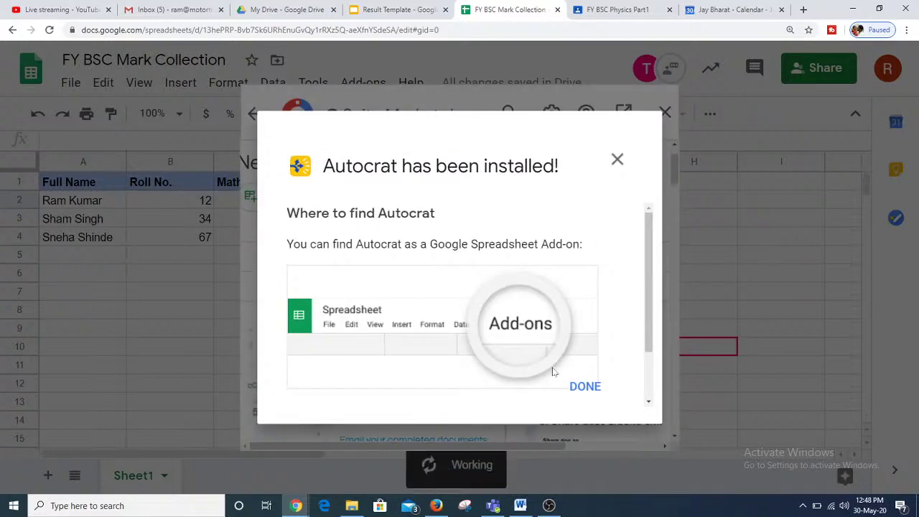
Dismiss the install confirmation, close the Marketplace, and bring up the Autocrat add-on commands
click(585, 389)
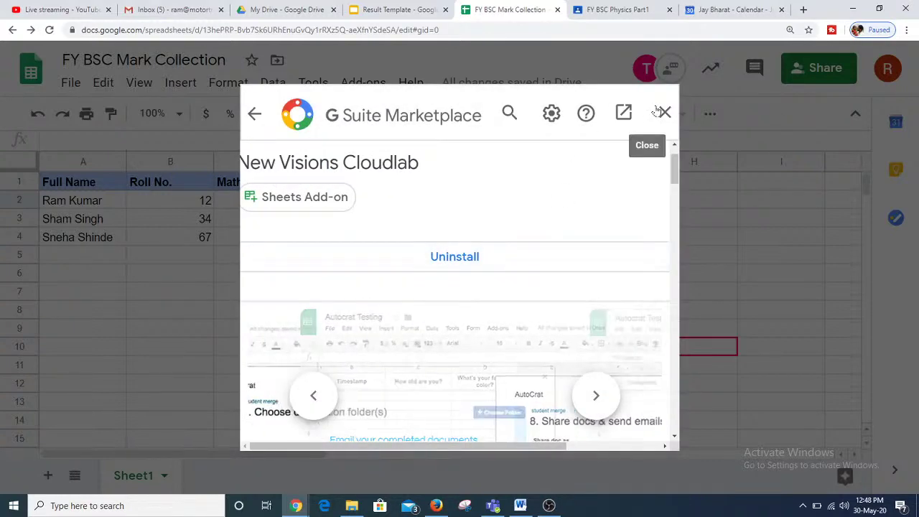
click(660, 111)
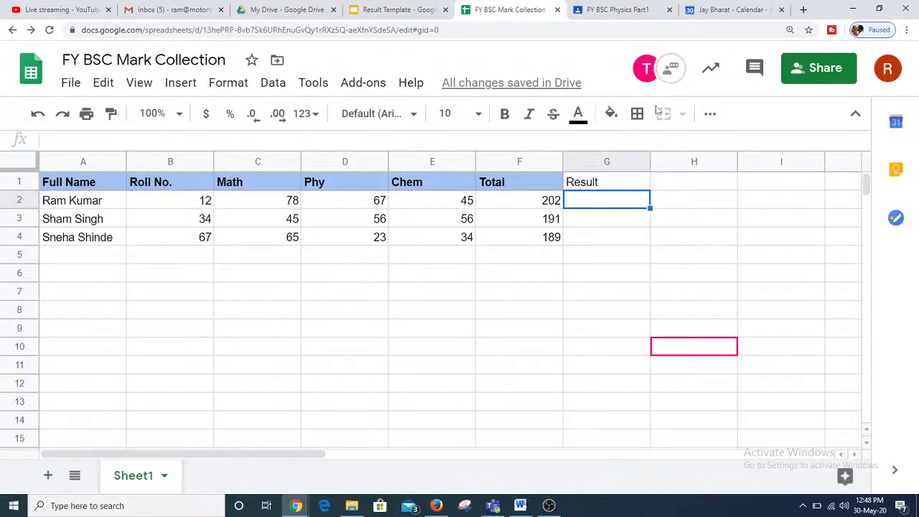
click(363, 82)
Launch Autocrat from the Add-ons menu and close the window that failed to load
mouse_move(391, 166)
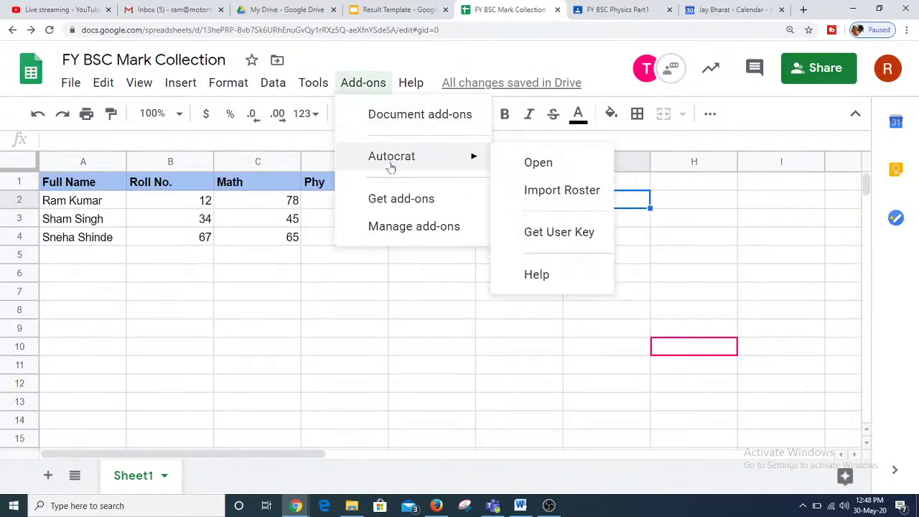
click(531, 162)
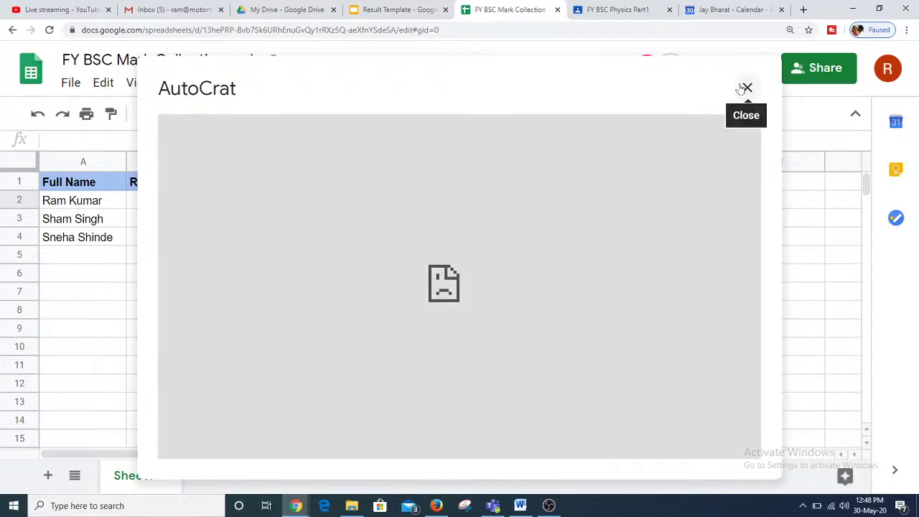
click(746, 87)
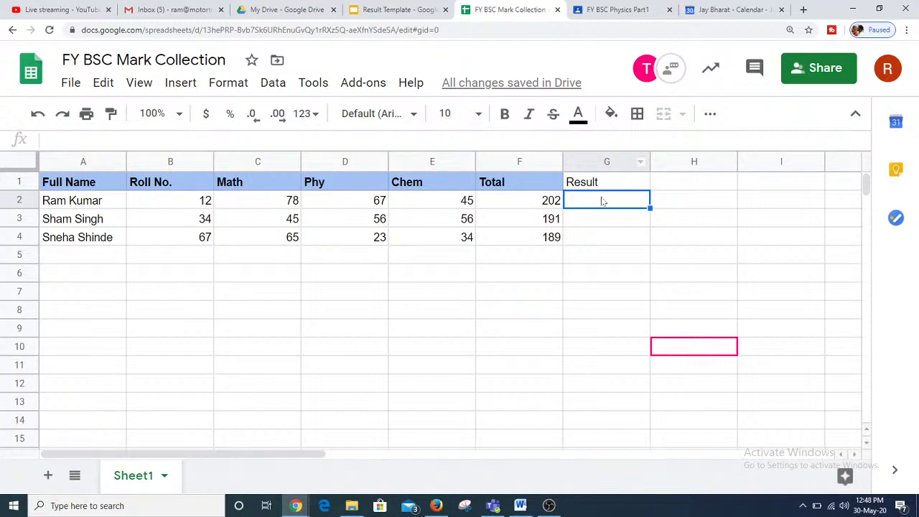
Relaunch Autocrat, highlight the 'drive.google.com refused to connect' error, and close the window
click(355, 84)
mouse_move(391, 172)
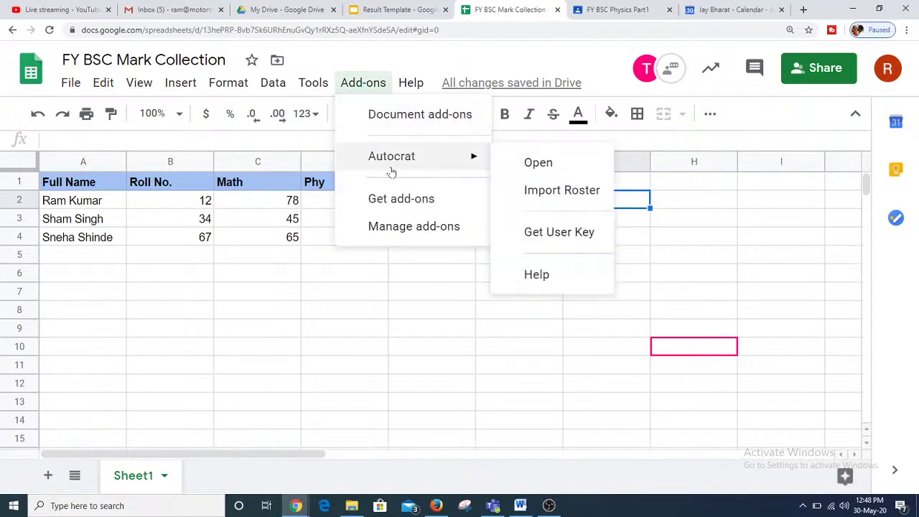
click(535, 162)
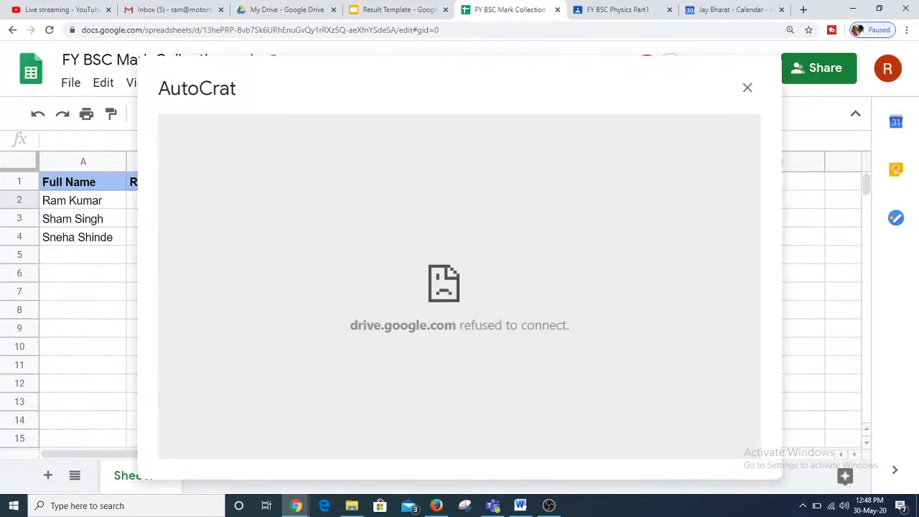
drag(357, 325, 595, 335)
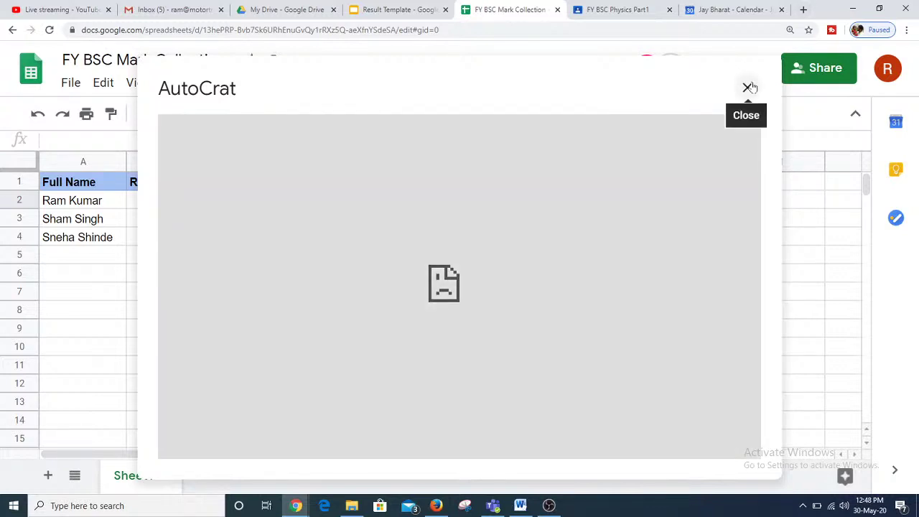
click(747, 87)
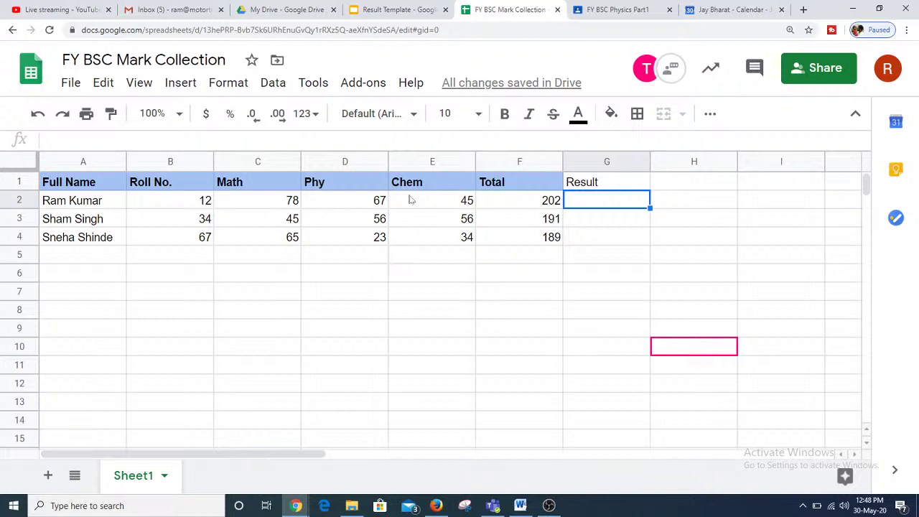
Request a user key from AutoCrat's add-on menu and close the failed window
click(442, 300)
click(612, 200)
click(363, 83)
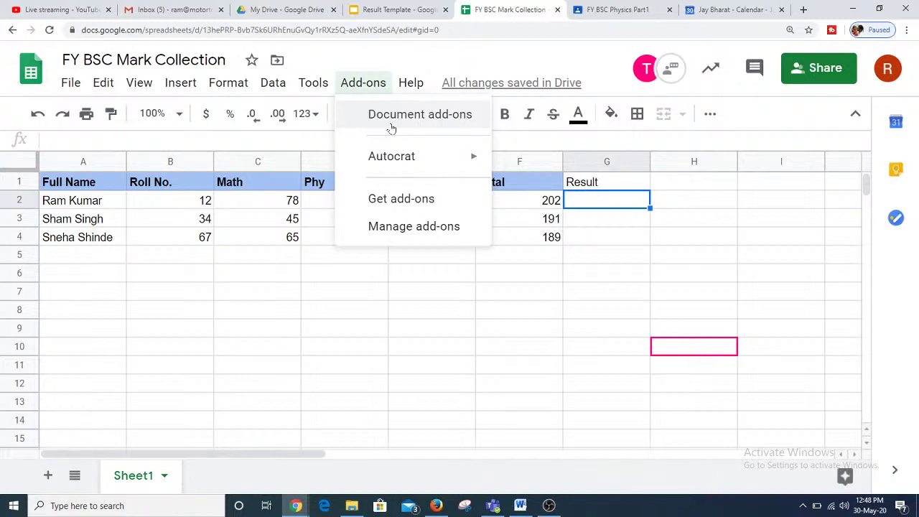
mouse_move(417, 156)
click(542, 234)
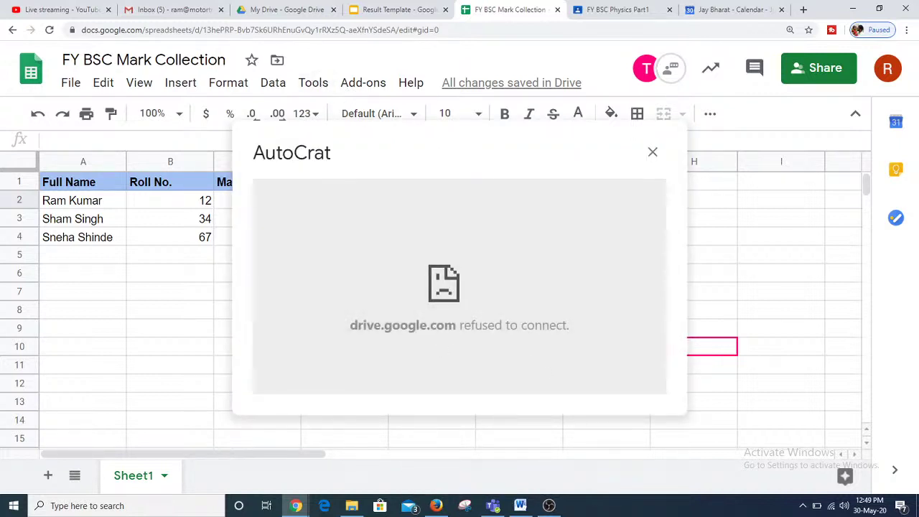
click(652, 152)
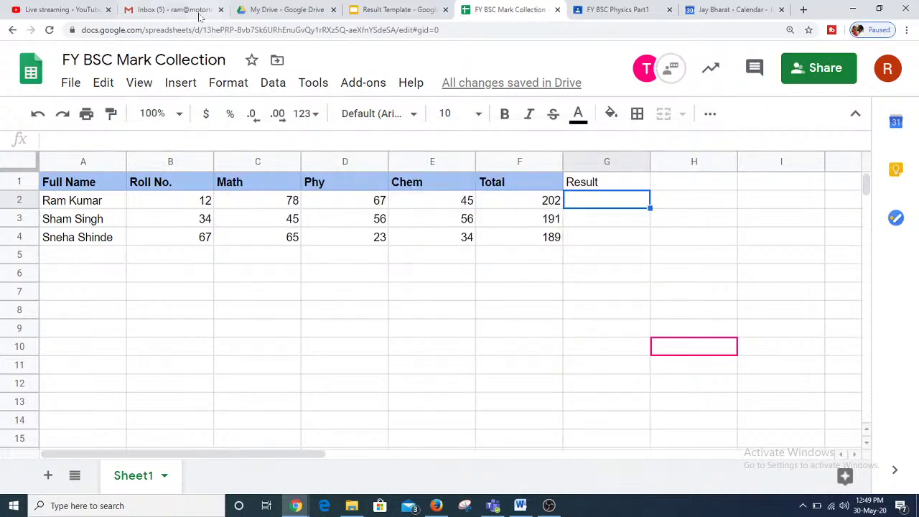
Reload the spreadsheet and relaunch AutoCrat, which still shows a connection error
key(F5)
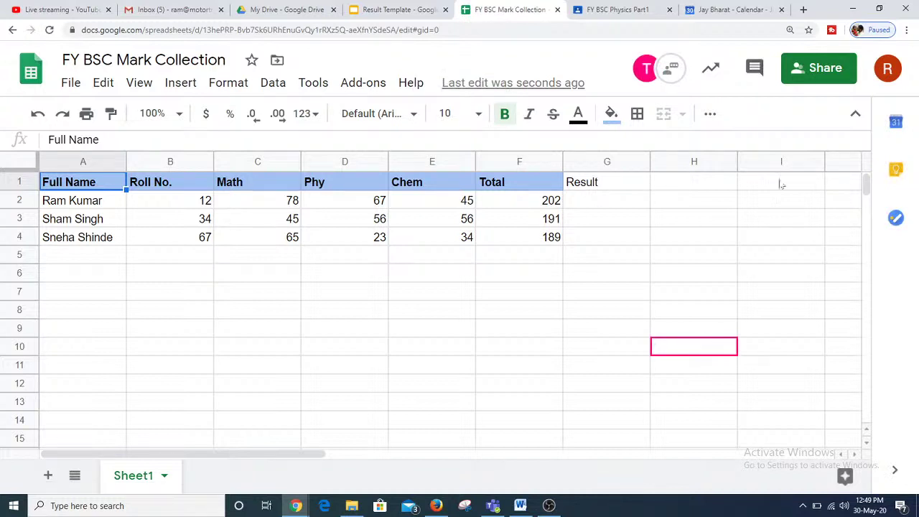
click(597, 204)
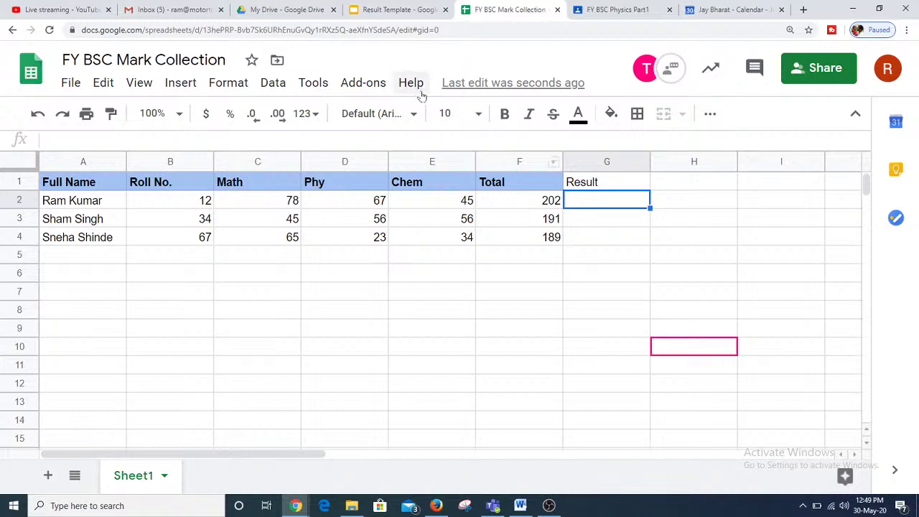
click(350, 86)
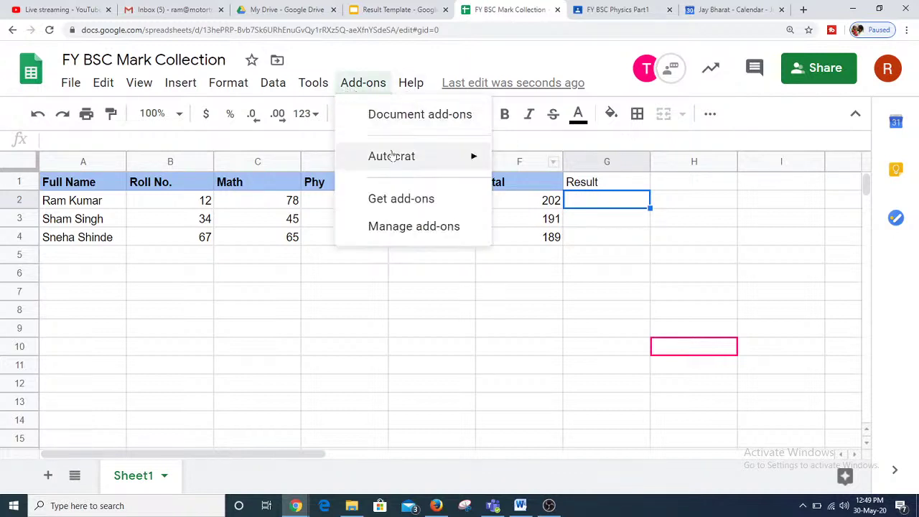
mouse_move(380, 155)
click(508, 164)
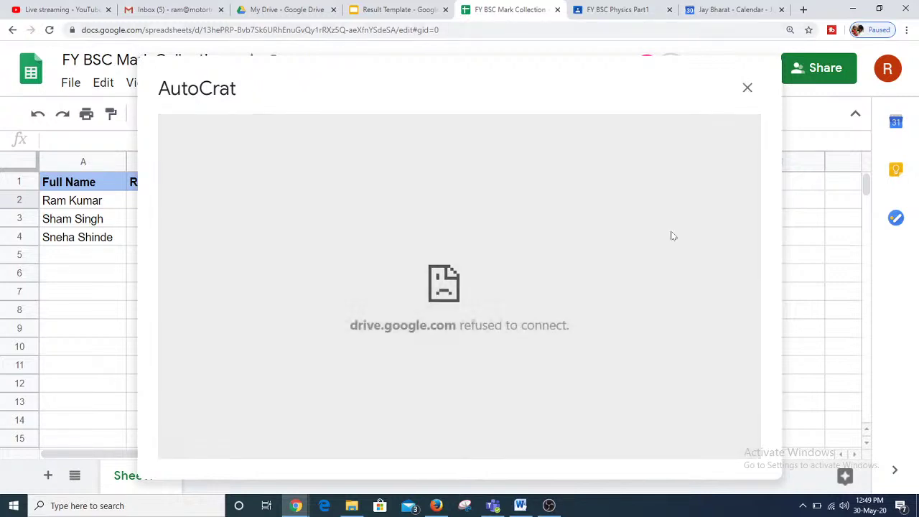
drag(373, 325, 624, 377)
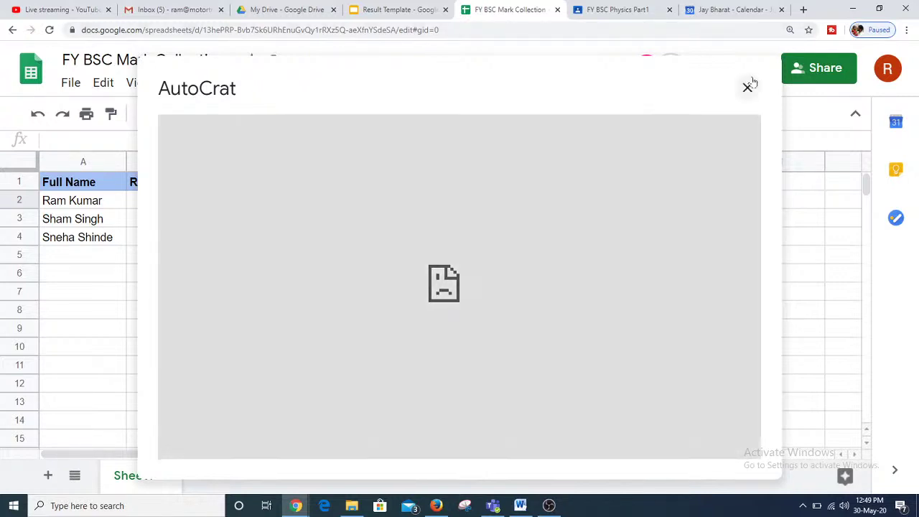
click(747, 87)
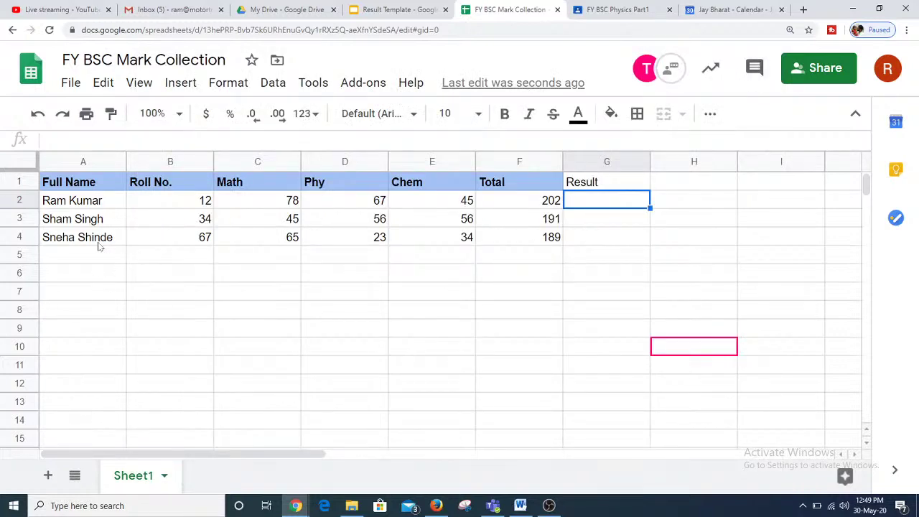
Copy the student mark data in rows 3 and 4 (A3:G4)
drag(71, 219, 613, 246)
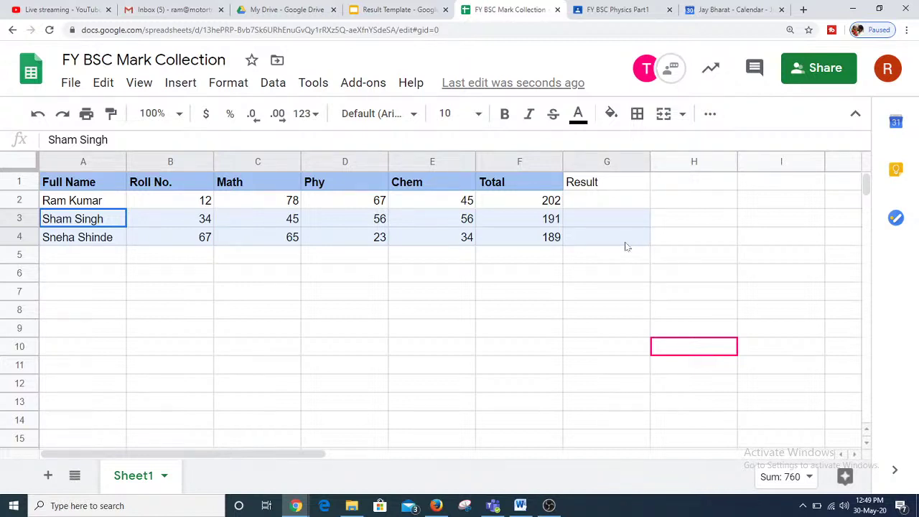
key(ctrl+c)
click(527, 295)
click(92, 183)
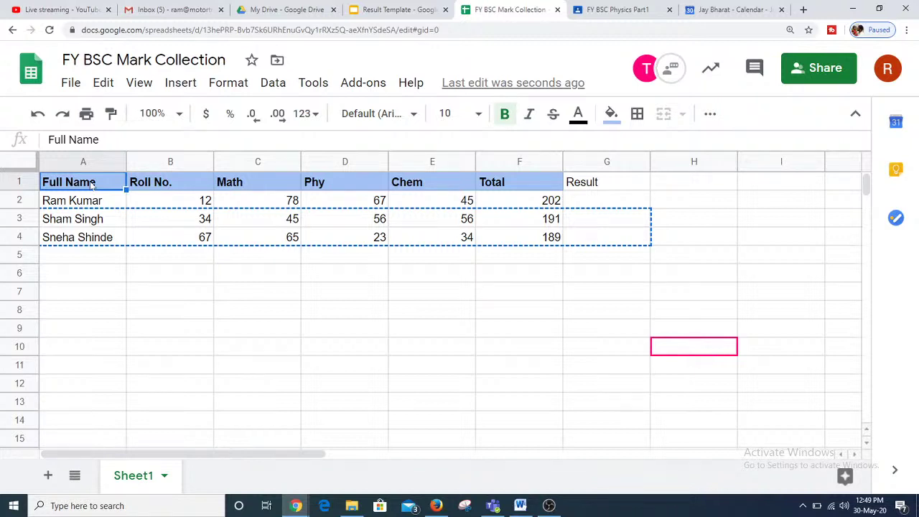
click(607, 346)
Launch AutoCrat once more, close the failed window, and select cell C8
click(364, 83)
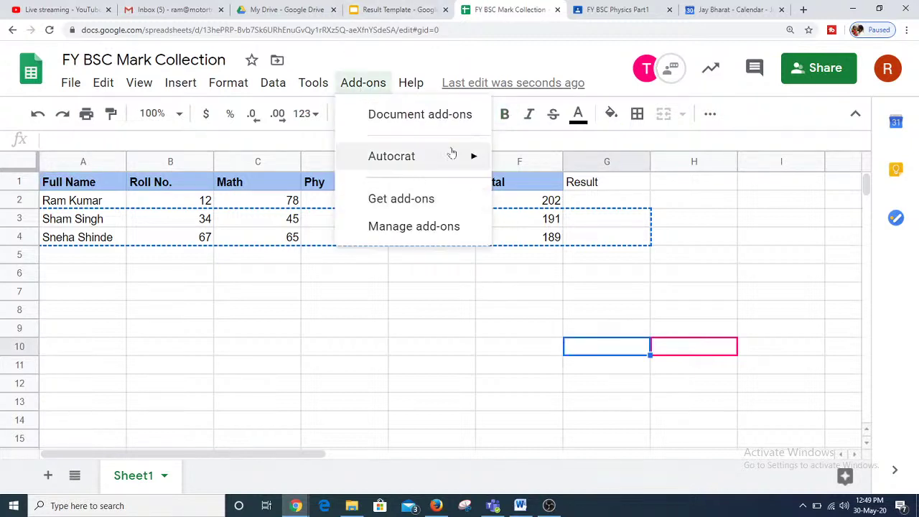
mouse_move(467, 154)
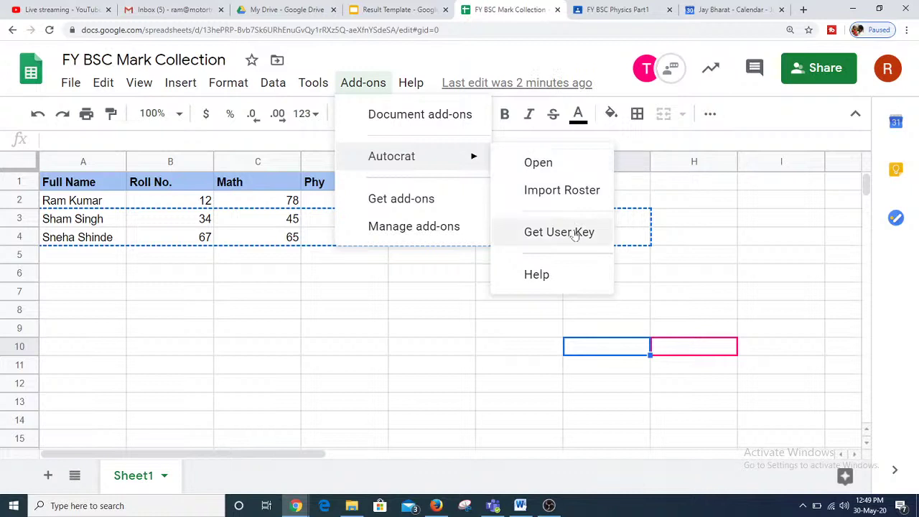
click(540, 163)
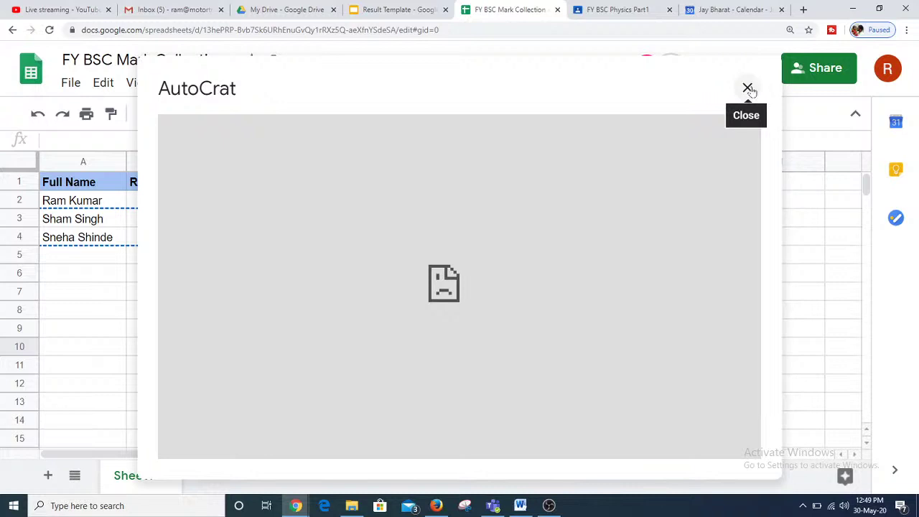
click(747, 88)
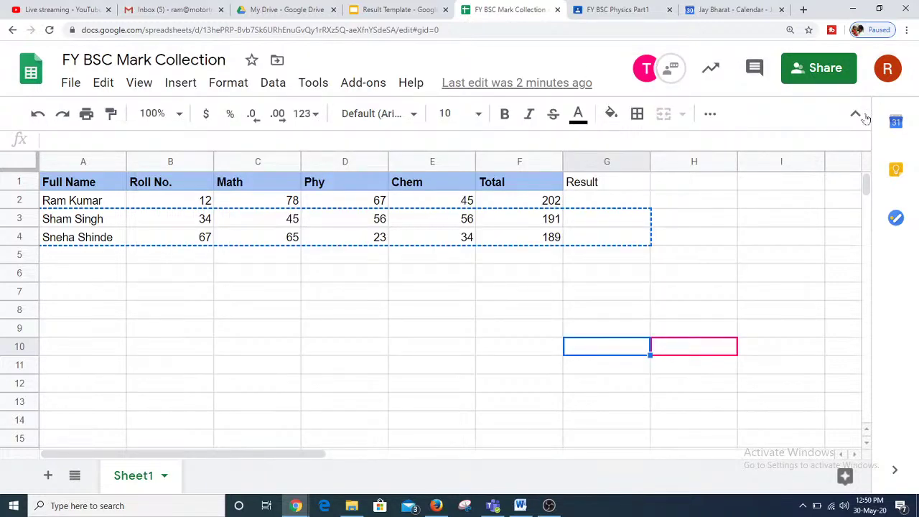
scroll(865, 164, down, 2)
scroll(864, 164, up, 2)
click(241, 310)
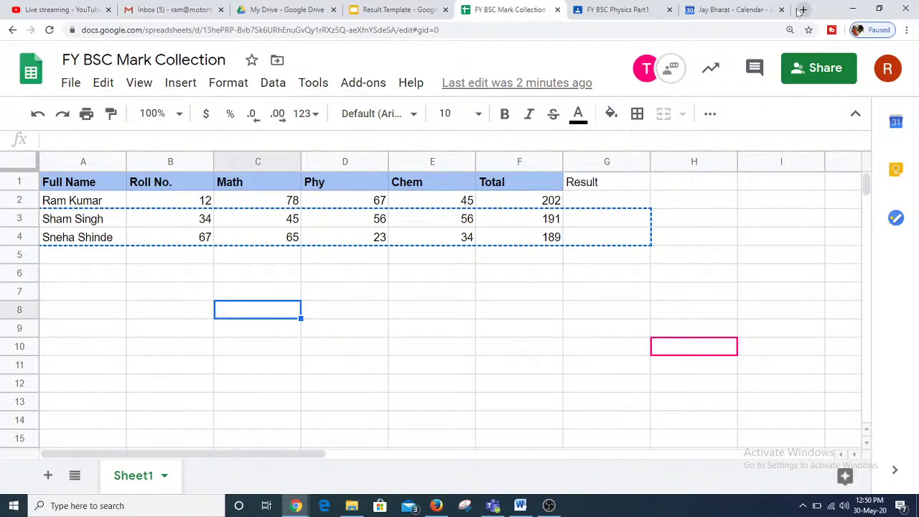
Load Gmail in a new browser tab
click(802, 10)
text(gmail)
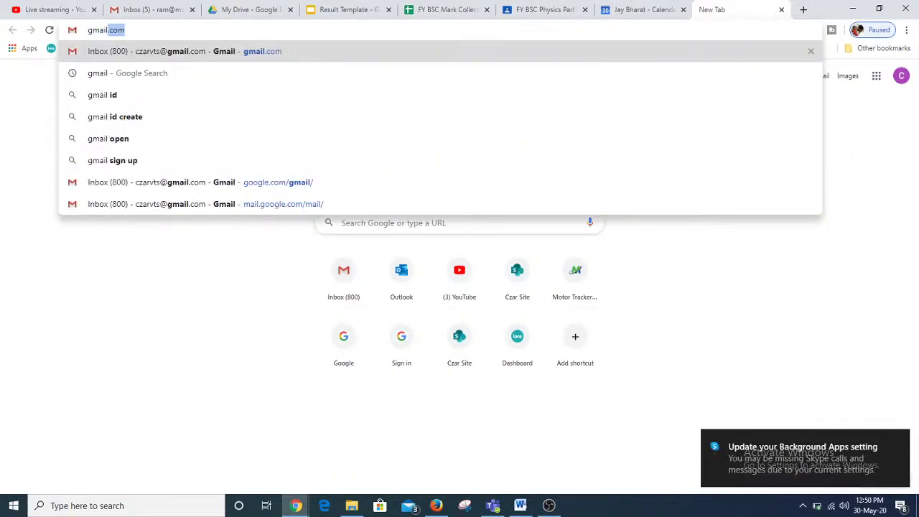
key(Return)
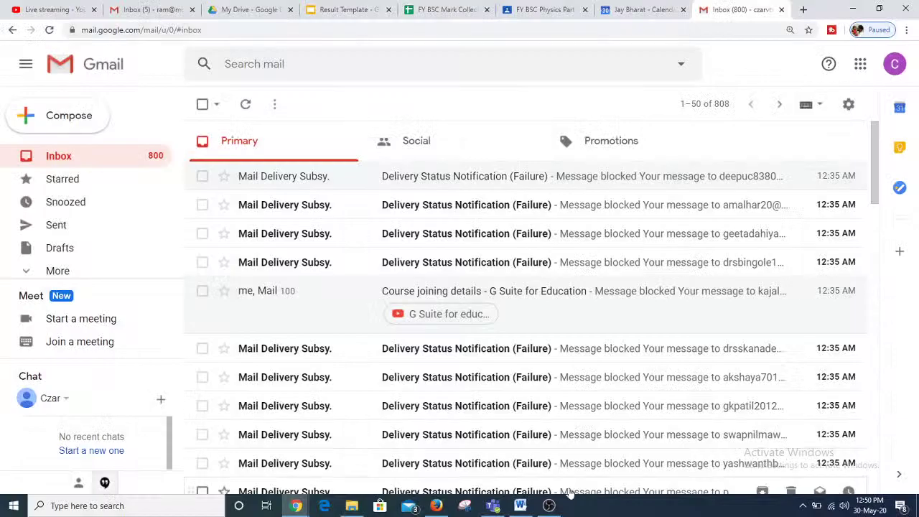
Switch to the second signed-in account and open its Google Drive from the apps grid
click(890, 69)
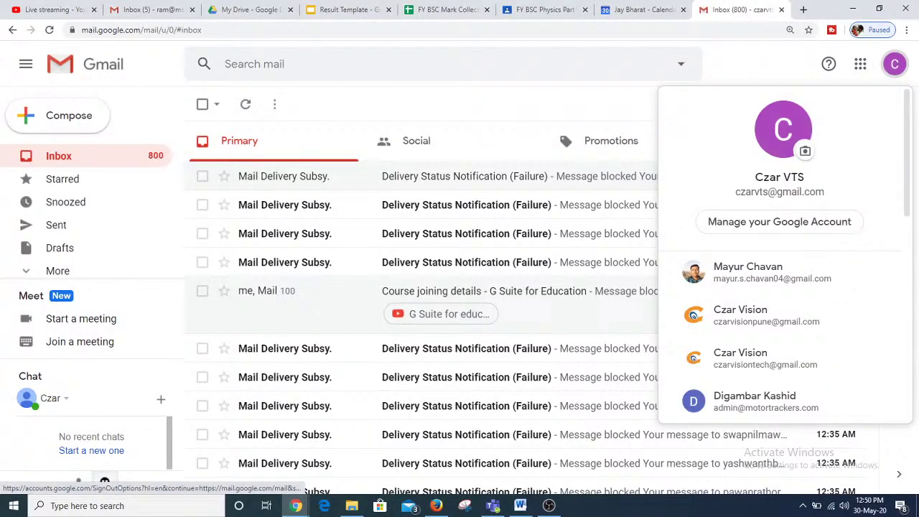
click(759, 275)
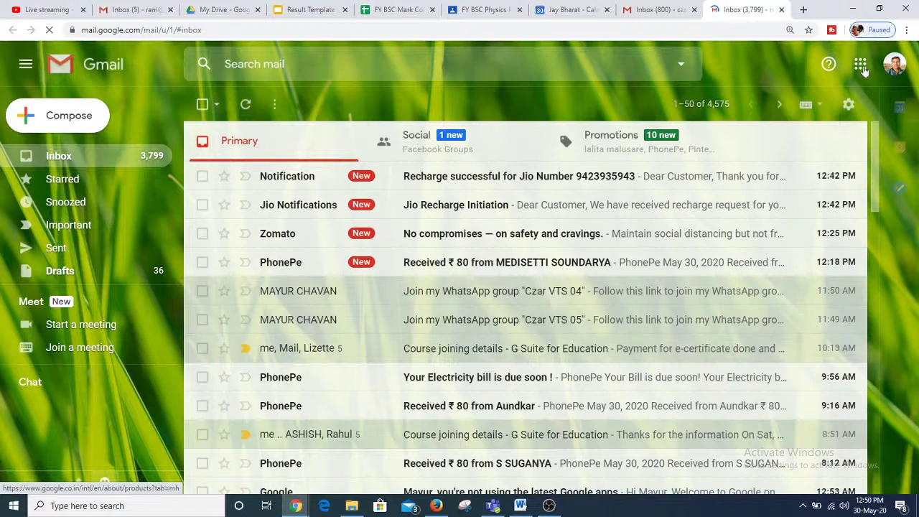
click(860, 64)
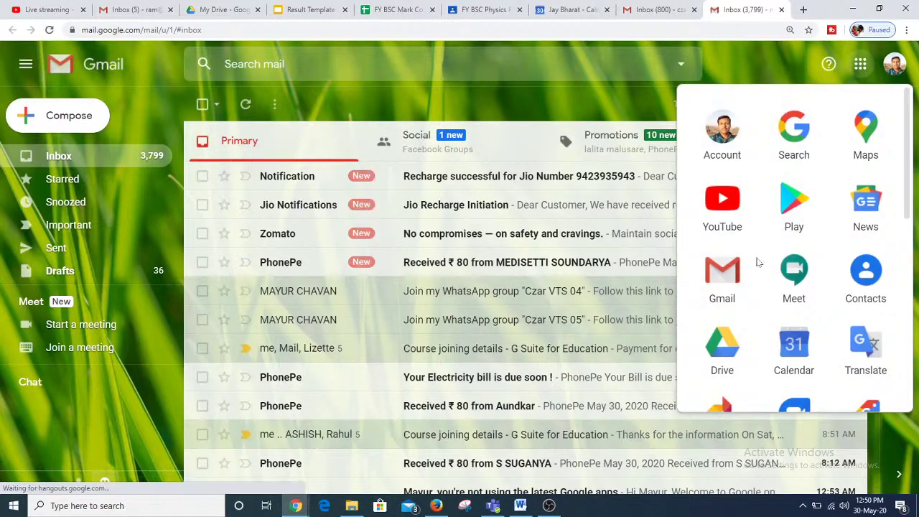
scroll(754, 262, down, 3)
click(722, 236)
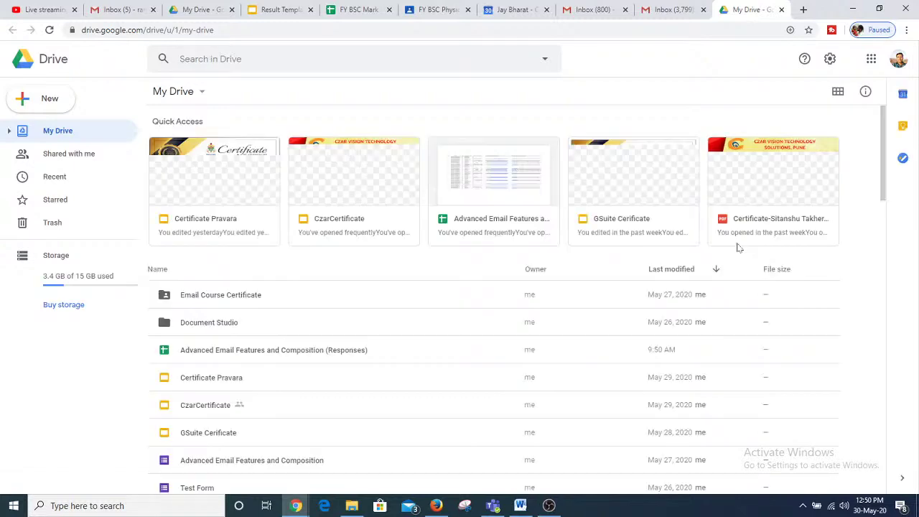
Copy the template slide from the Result Template presentation
scroll(531, 194, down, 5)
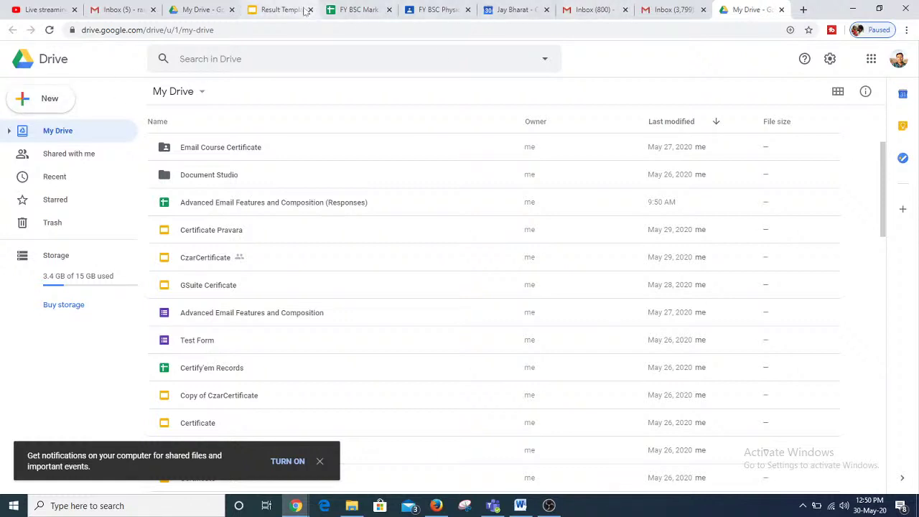
click(278, 11)
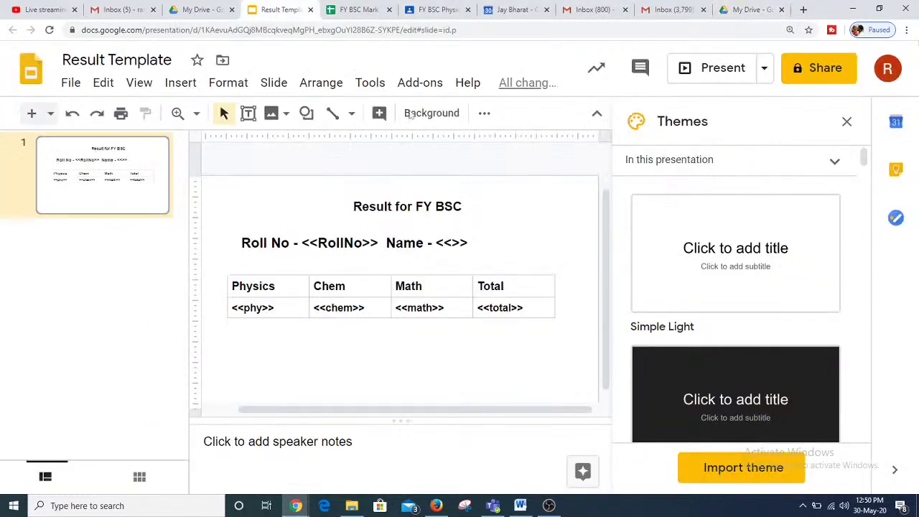
right_click(99, 211)
click(147, 138)
Create a new folder named 'result' in My Drive
click(750, 9)
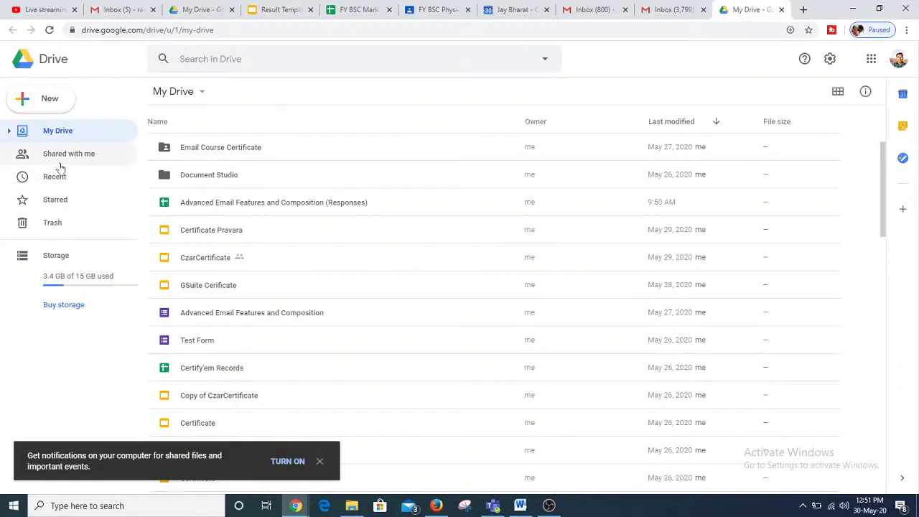
click(42, 108)
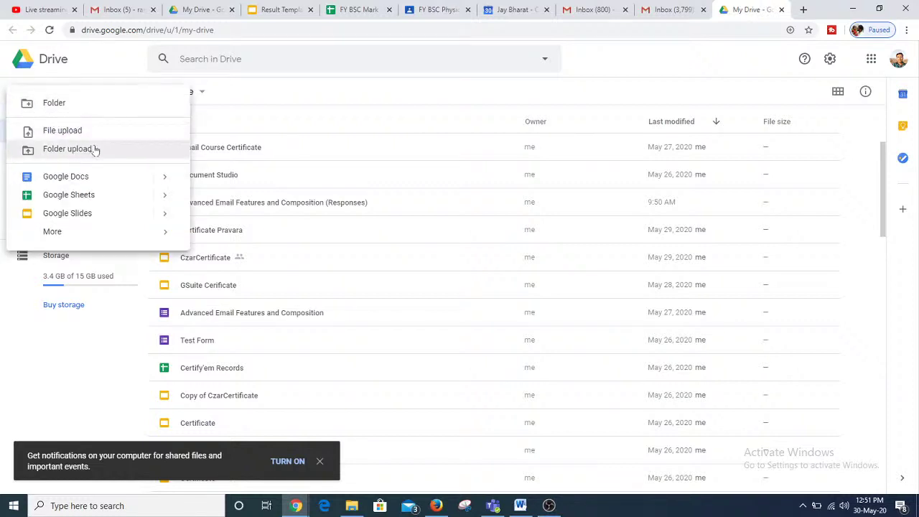
click(90, 107)
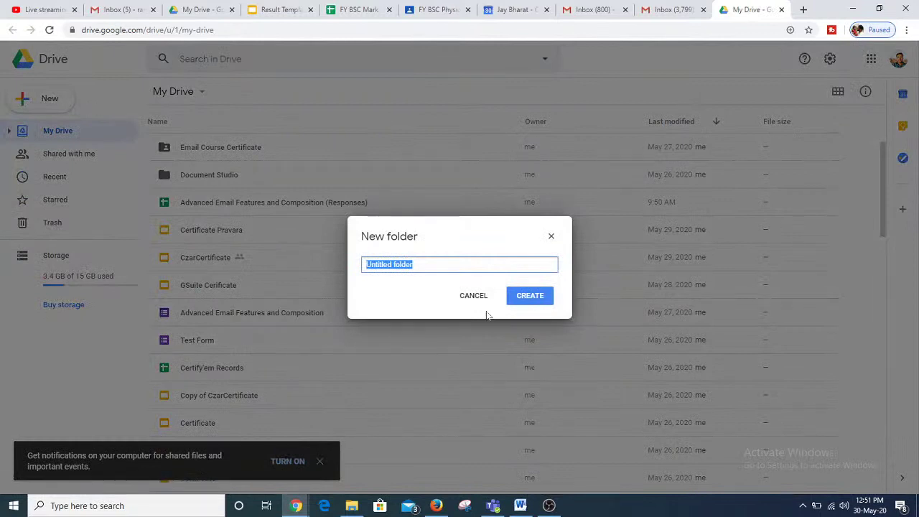
text(result)
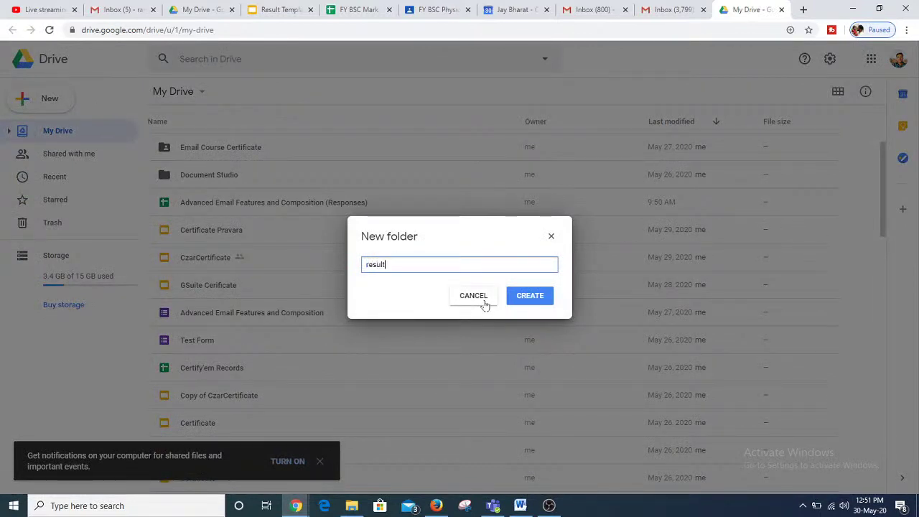
click(514, 294)
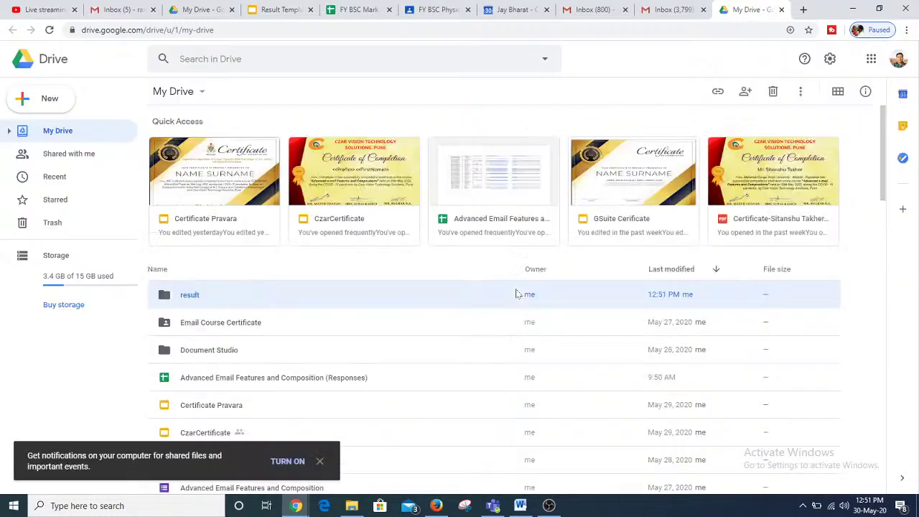
Open the 'result' folder from the My Drive tree and add a new Google Slides file there
scroll(488, 282, down, 5)
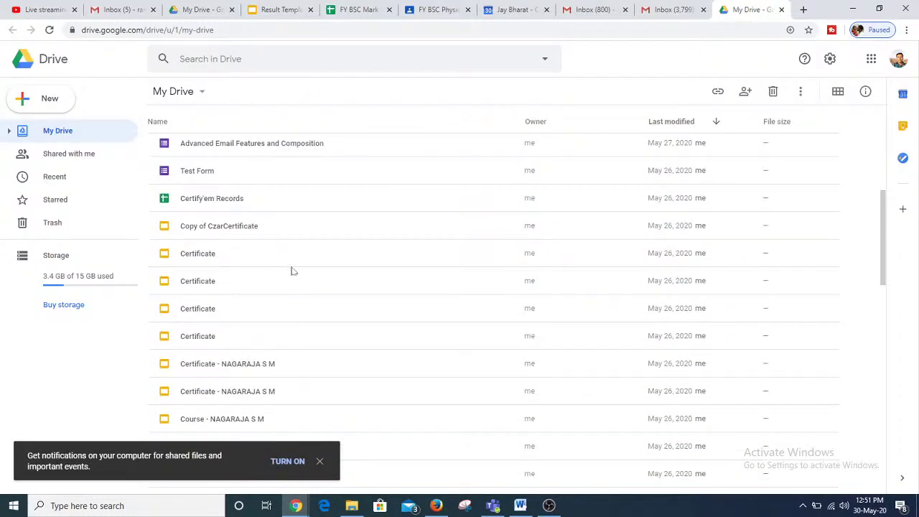
scroll(292, 270, down, 3)
scroll(292, 270, up, 3)
scroll(293, 271, down, 3)
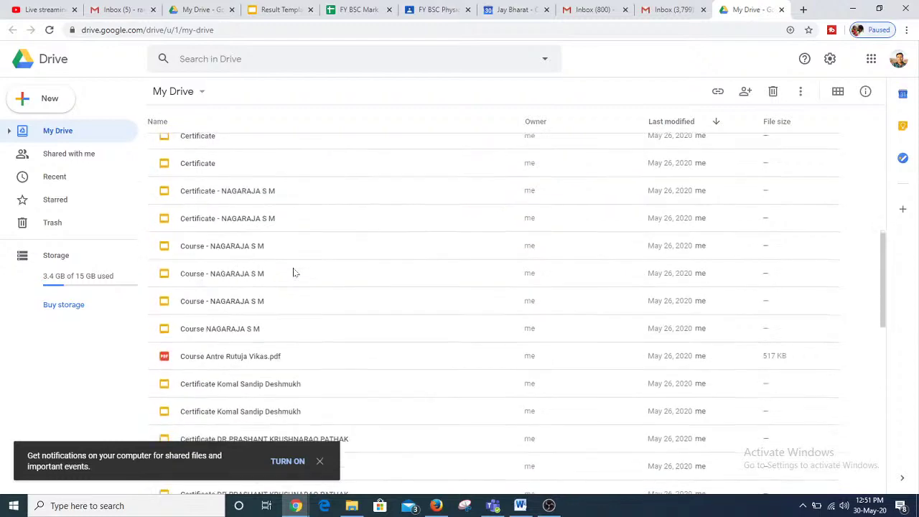
scroll(293, 272, down, 5)
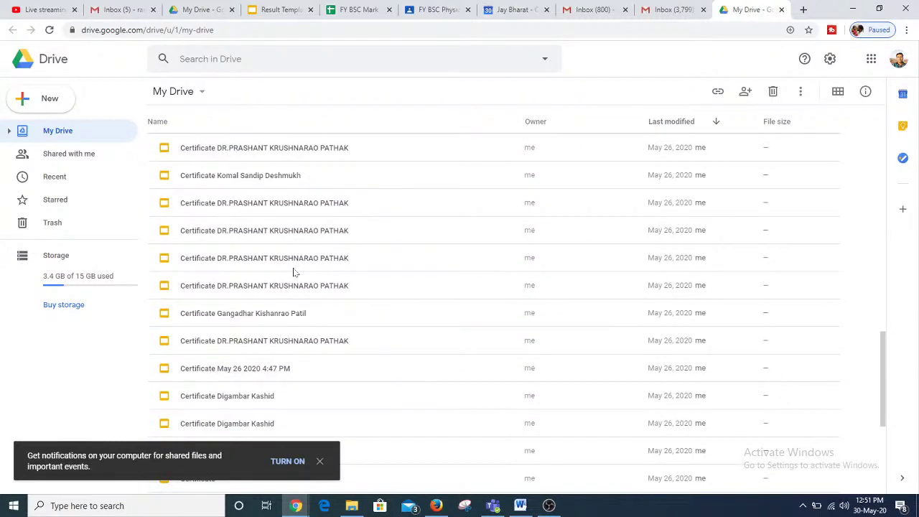
scroll(292, 271, down, 15)
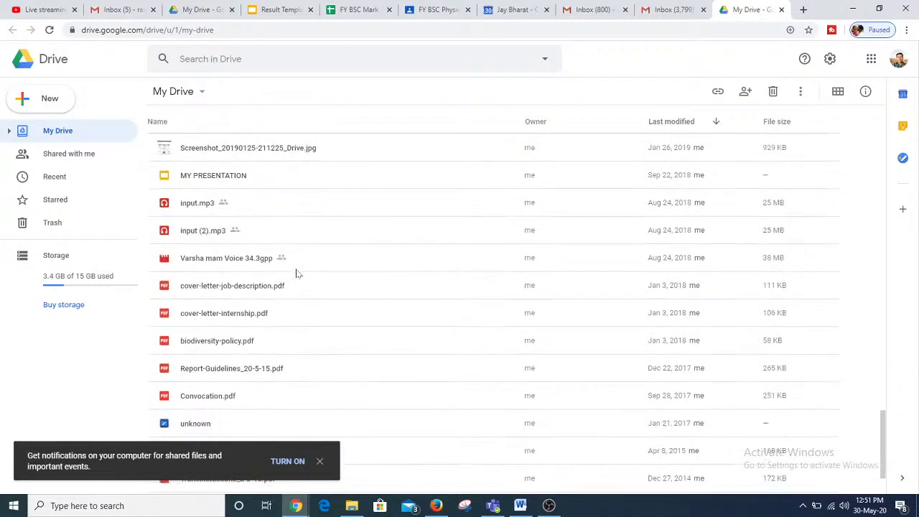
scroll(313, 293, up, 15)
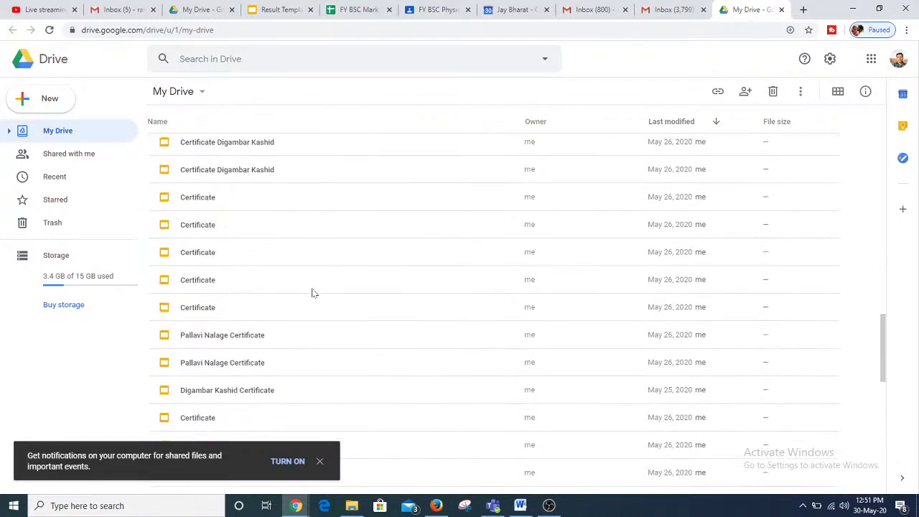
scroll(313, 293, up, 5)
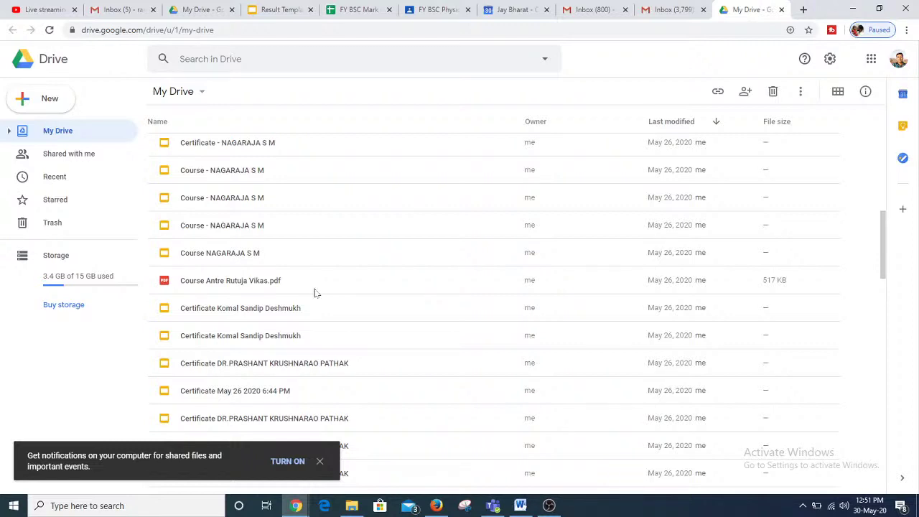
click(9, 131)
click(69, 189)
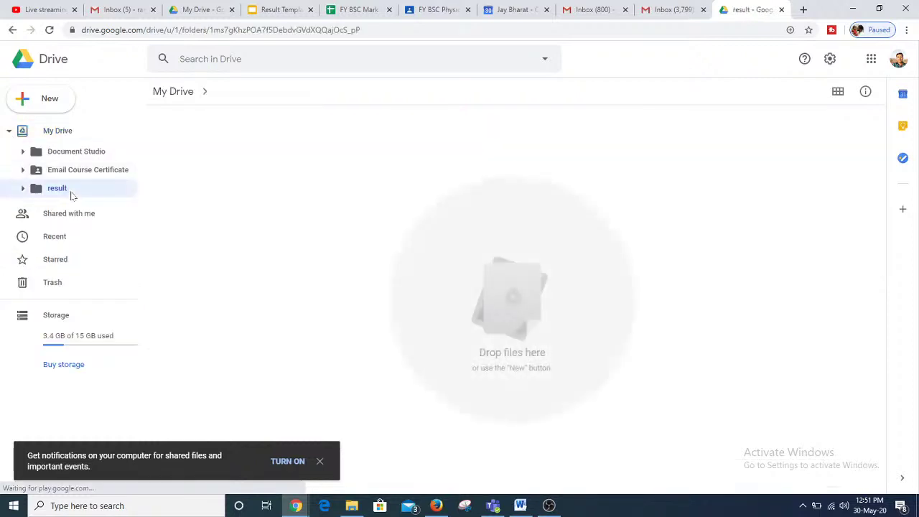
right_click(266, 192)
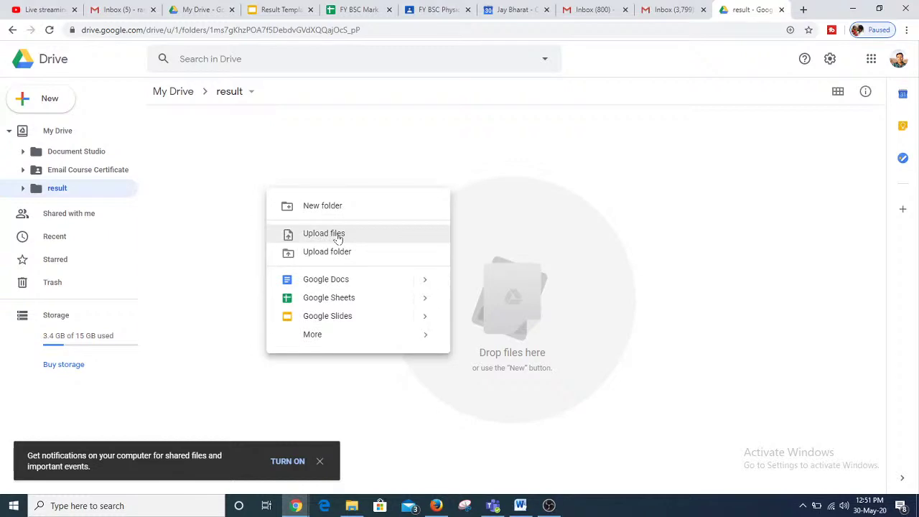
click(300, 318)
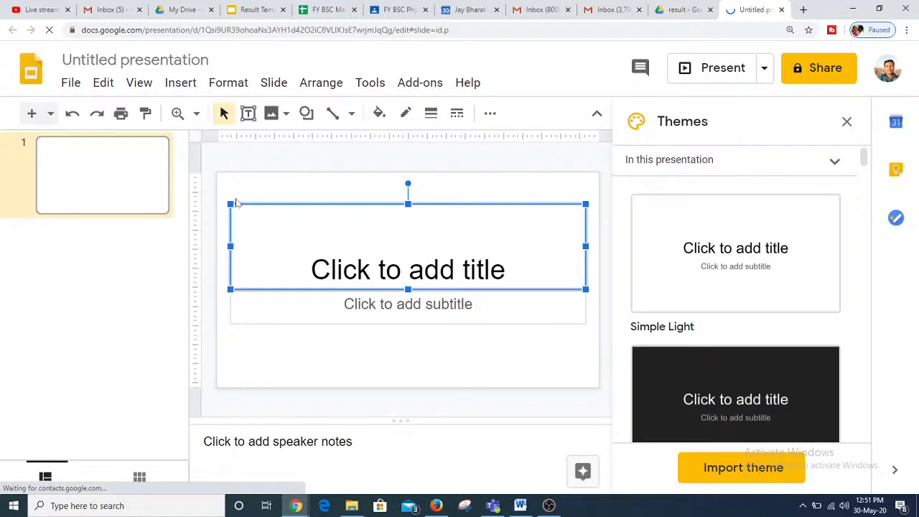
Delete the title and subtitle placeholders on the new blank slide
click(270, 268)
click(263, 290)
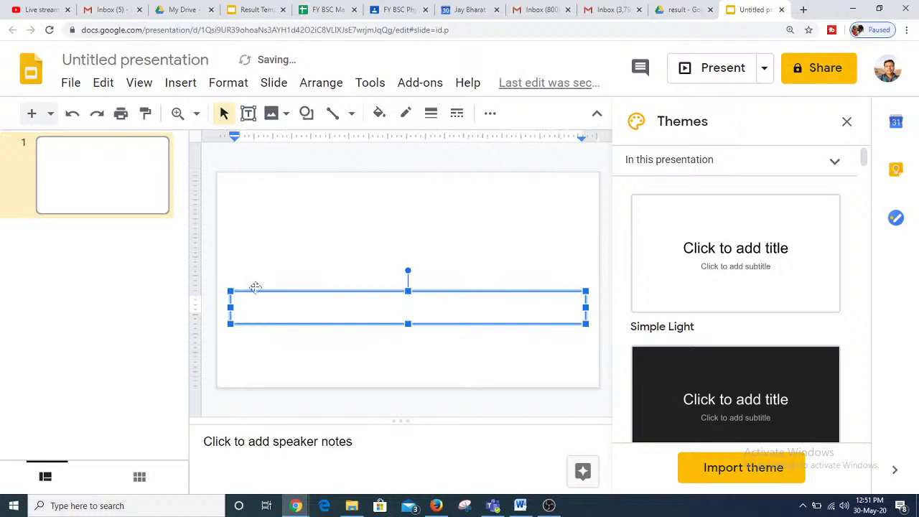
click(247, 290)
key(Delete)
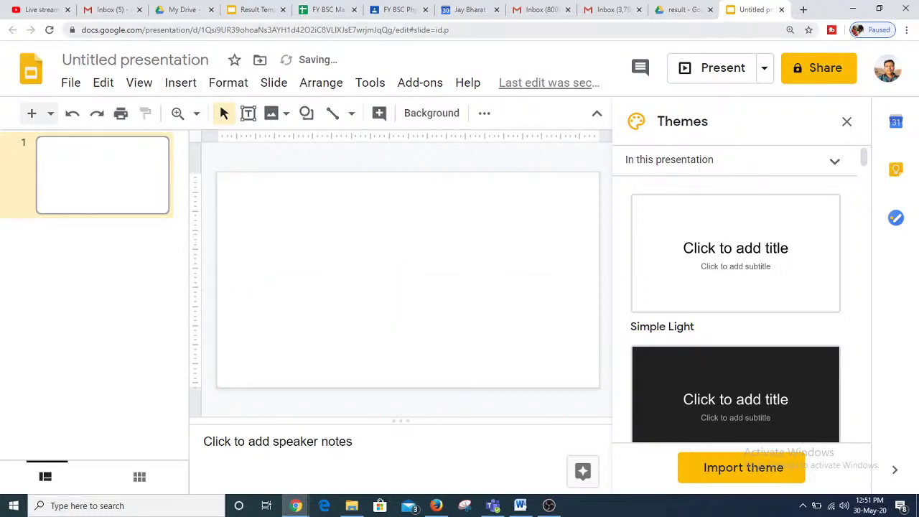
Select all objects on the Result Template slide
click(252, 10)
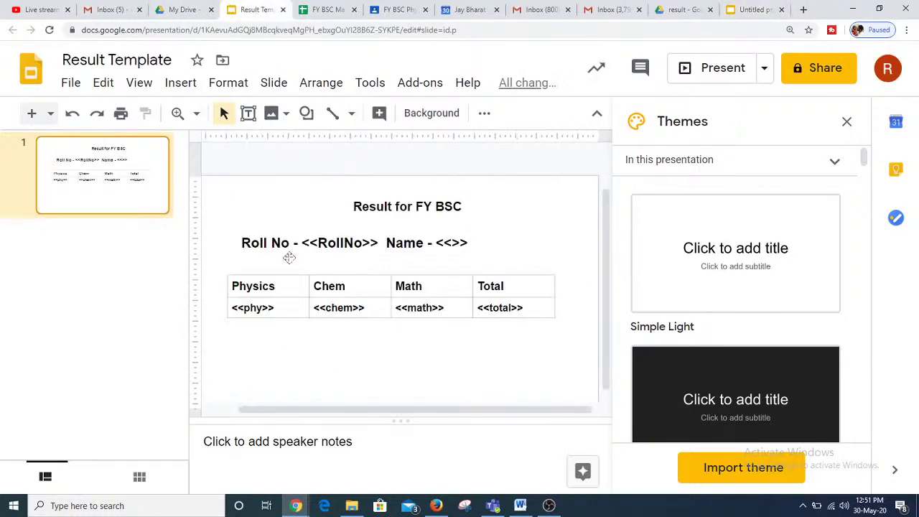
click(327, 205)
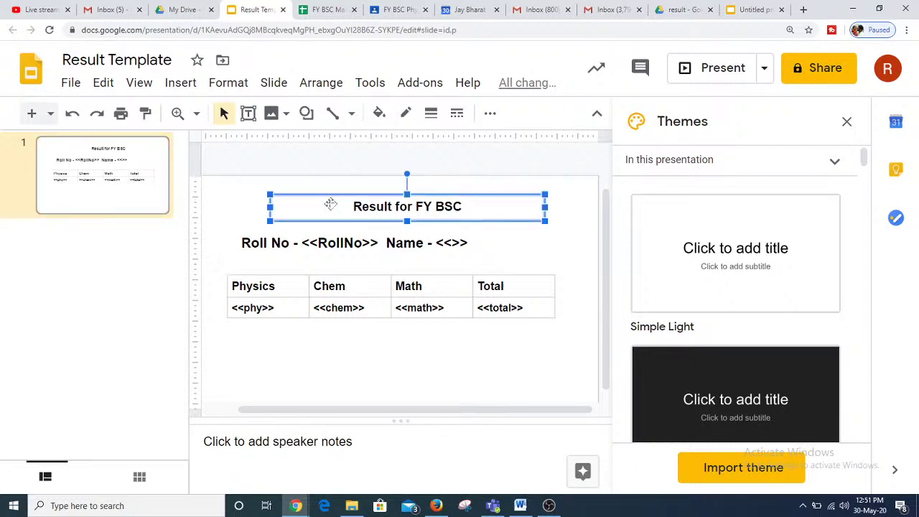
key(Down)
click(350, 352)
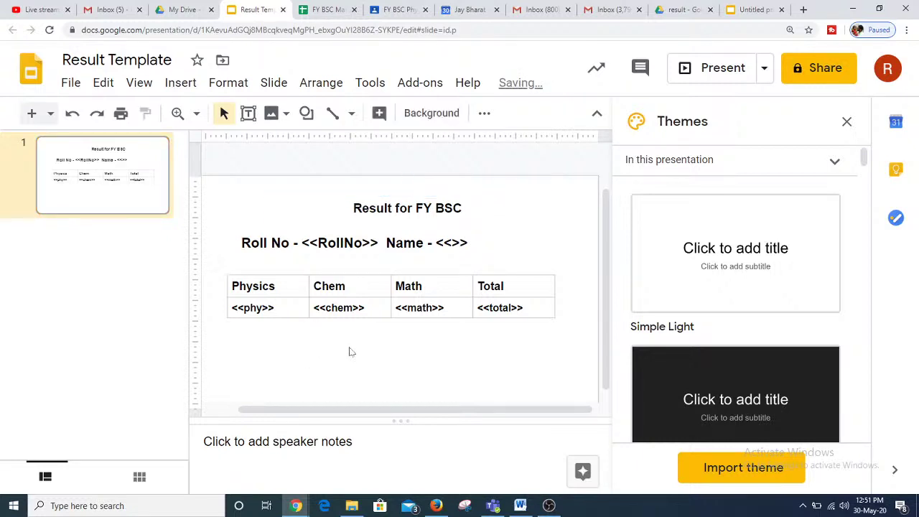
key(ctrl+a)
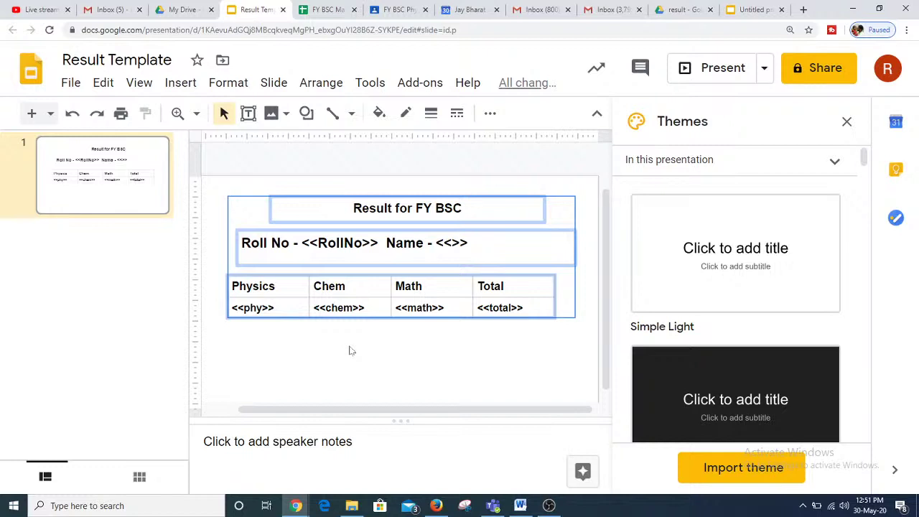
Paste the template objects into the Untitled presentation and select the pasted Result for FY BSC title
click(752, 10)
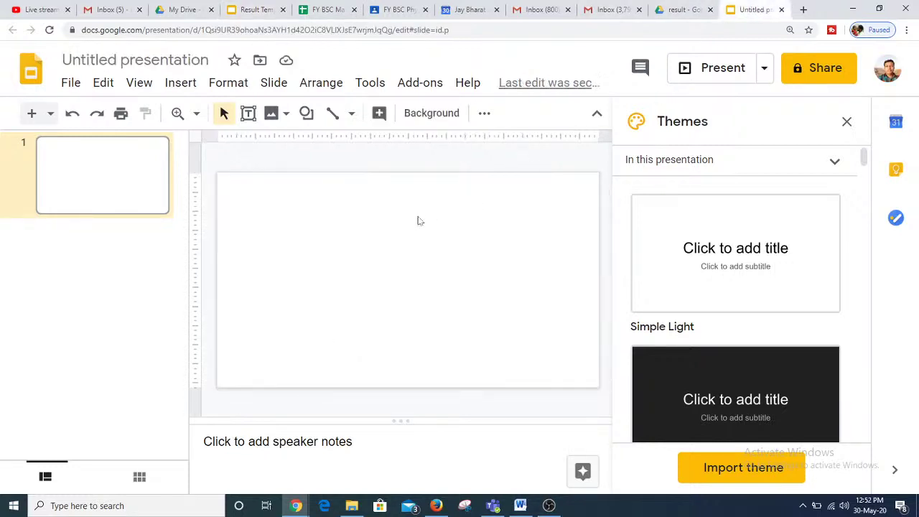
key(ctrl+v)
right_click(364, 242)
click(291, 308)
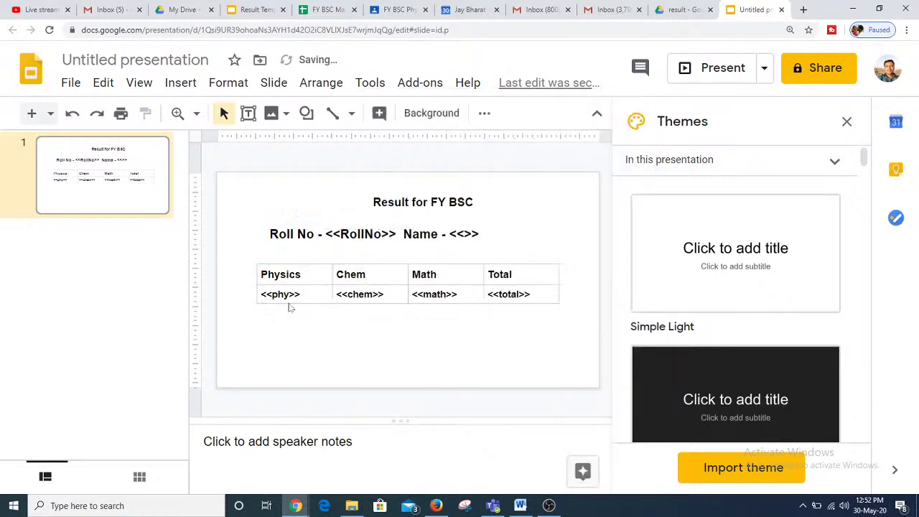
click(508, 204)
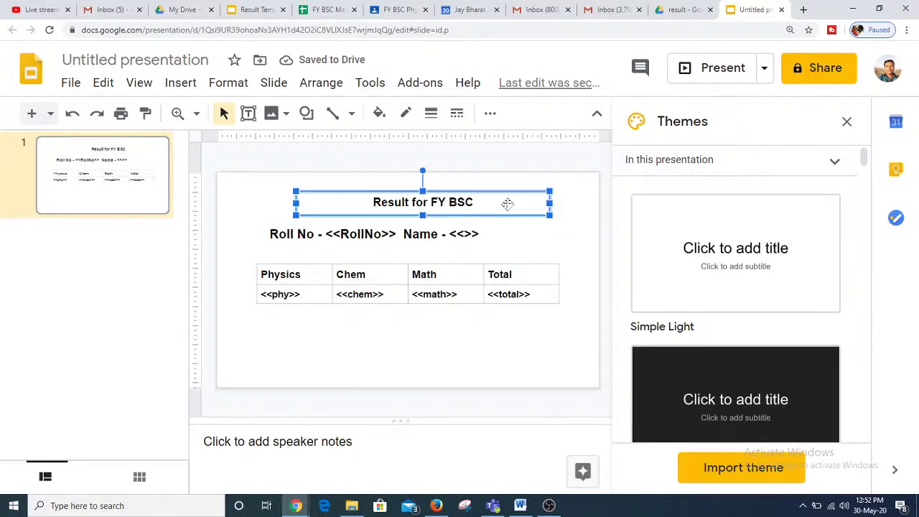
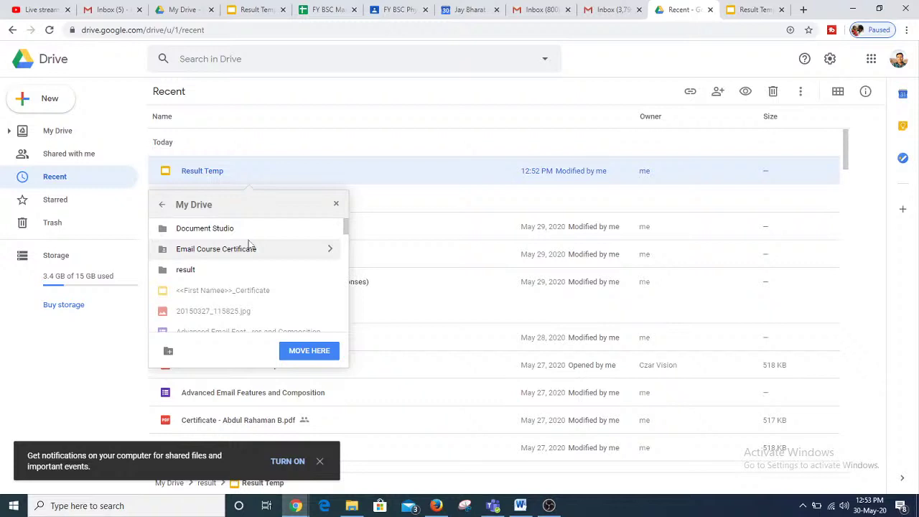
Close the open move window, then start moving Result Temp from its right-click menu
double_click(185, 269)
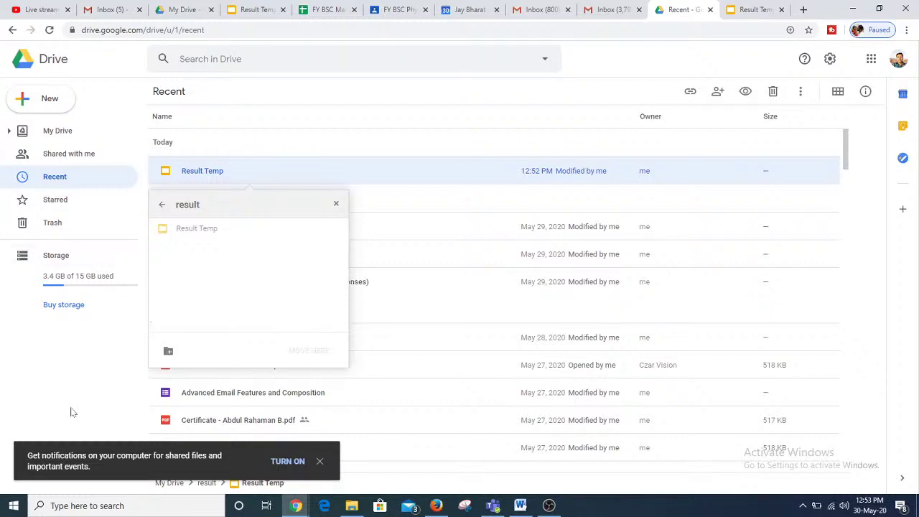
click(98, 393)
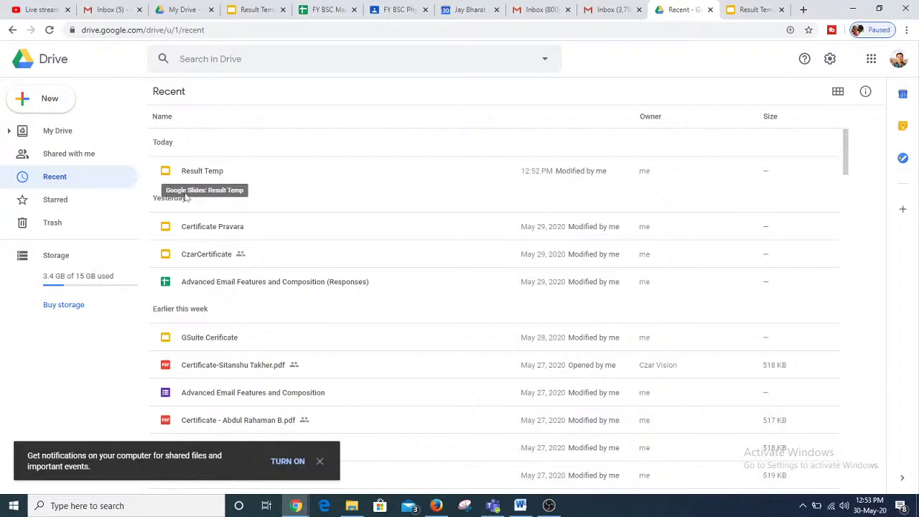
click(216, 174)
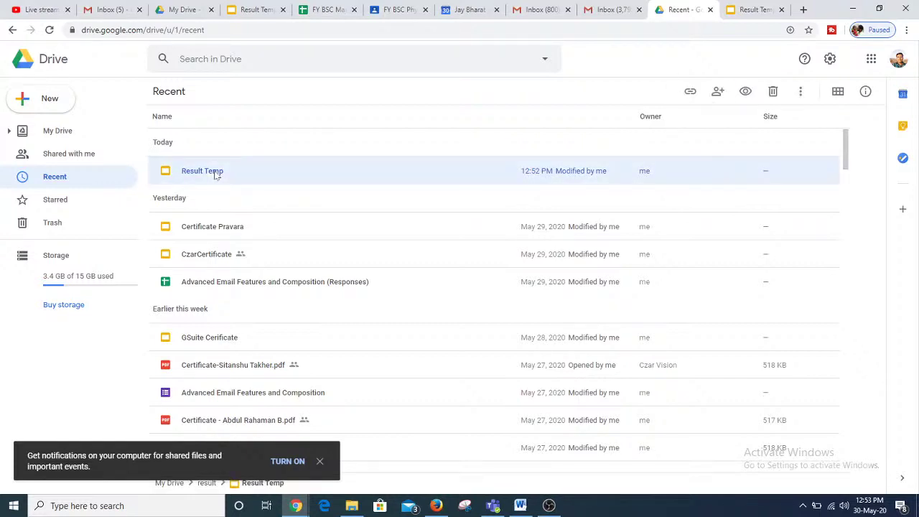
right_click(377, 178)
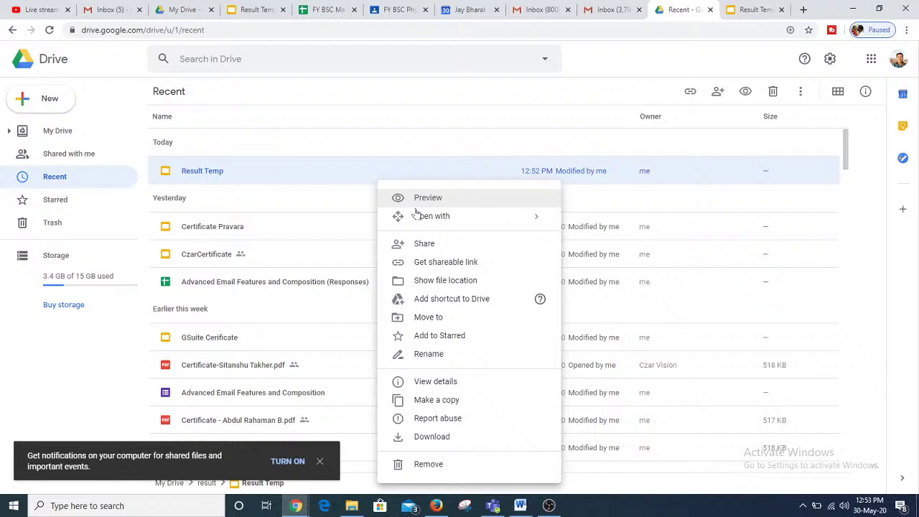
click(455, 319)
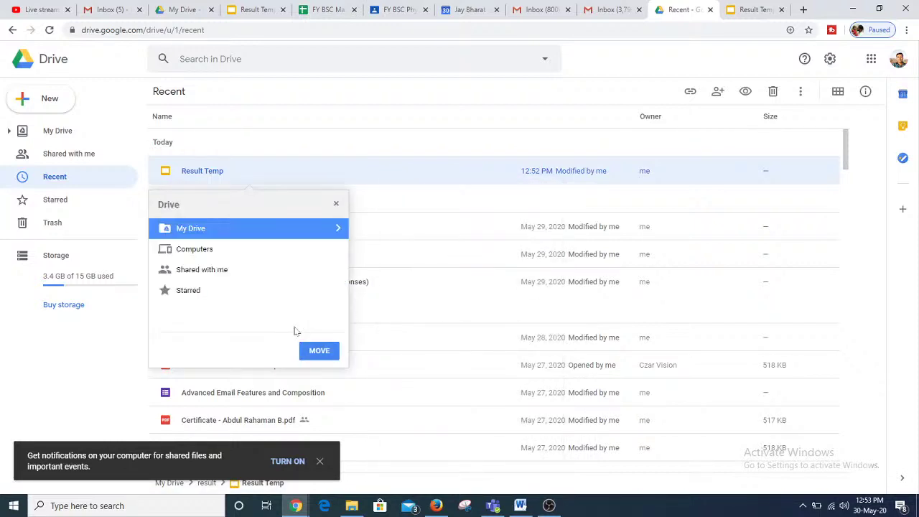
Browse to My Drive > result, find Result Temp already there, and cancel without moving it
click(334, 228)
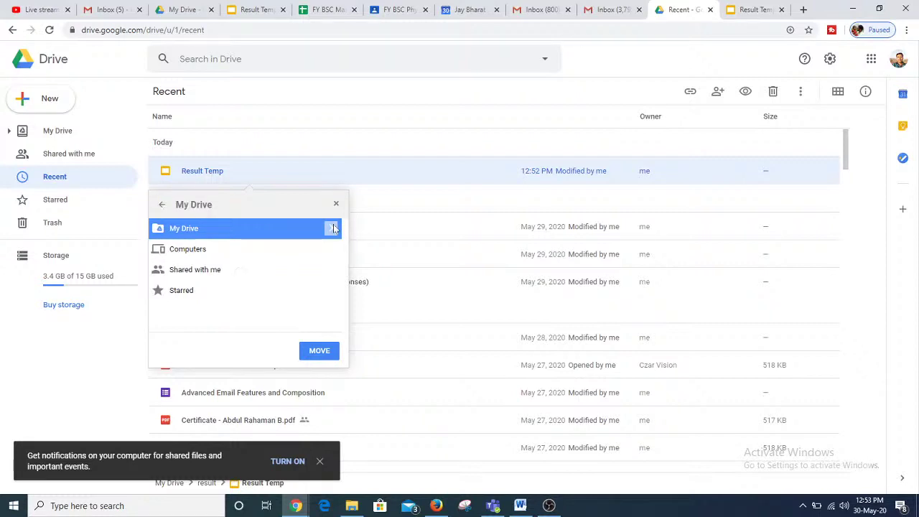
click(244, 272)
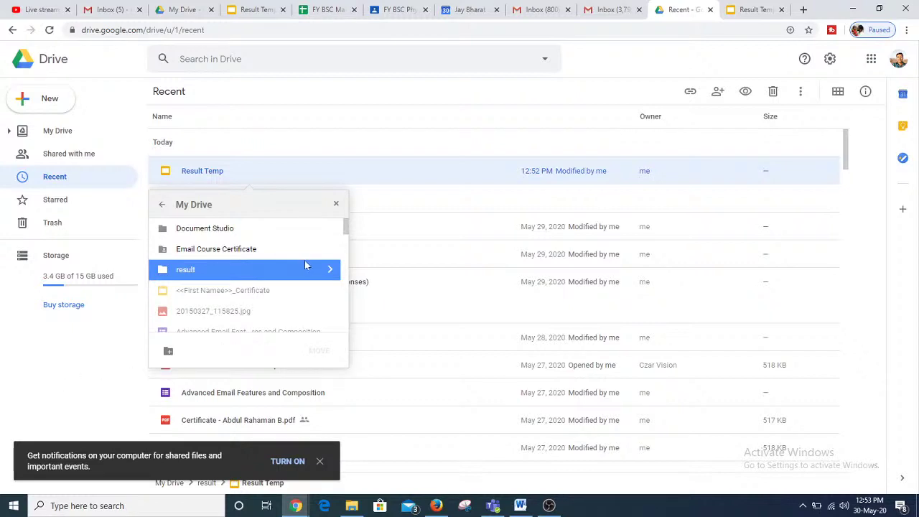
click(331, 269)
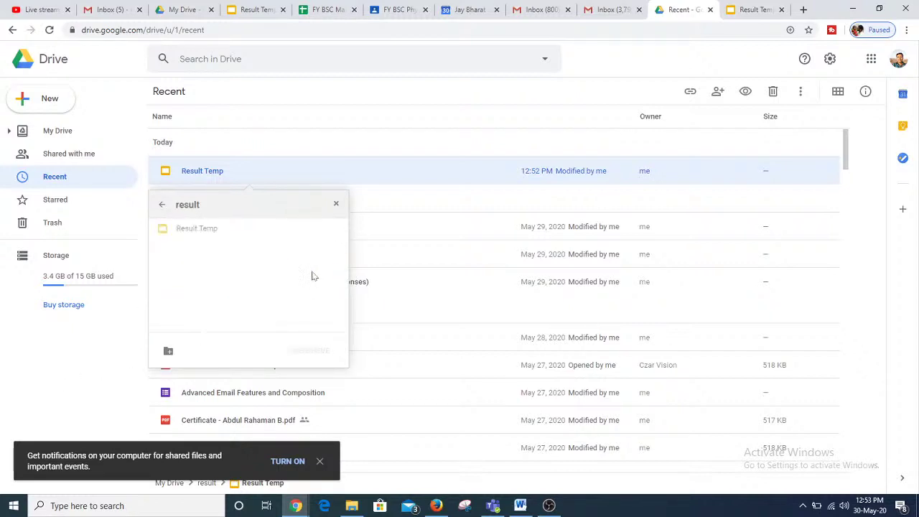
click(120, 376)
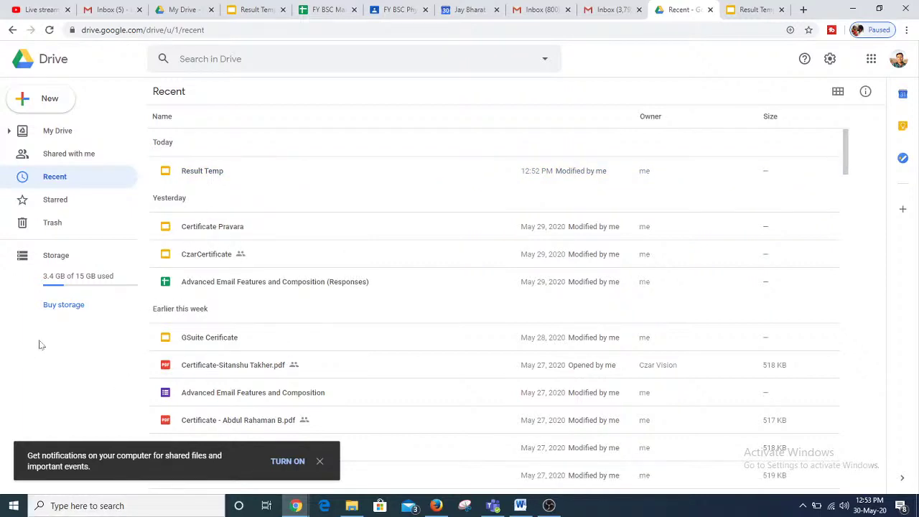
click(743, 10)
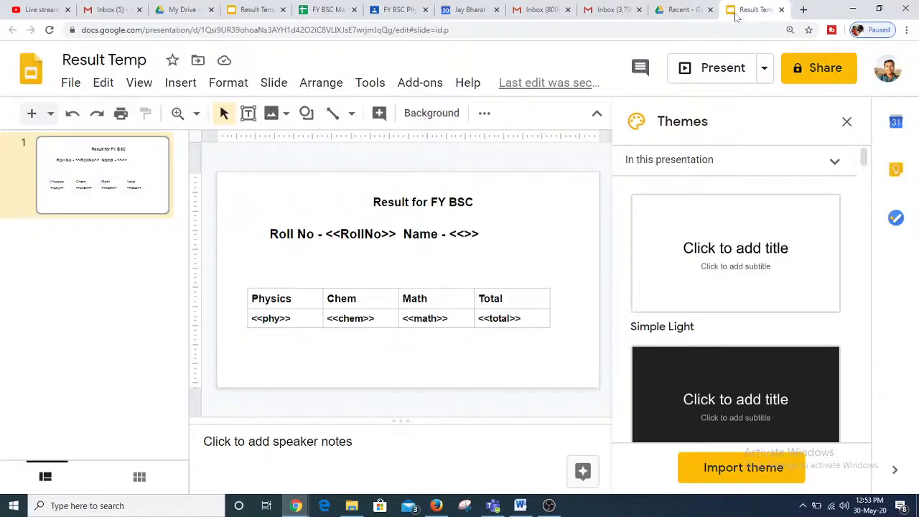
click(682, 10)
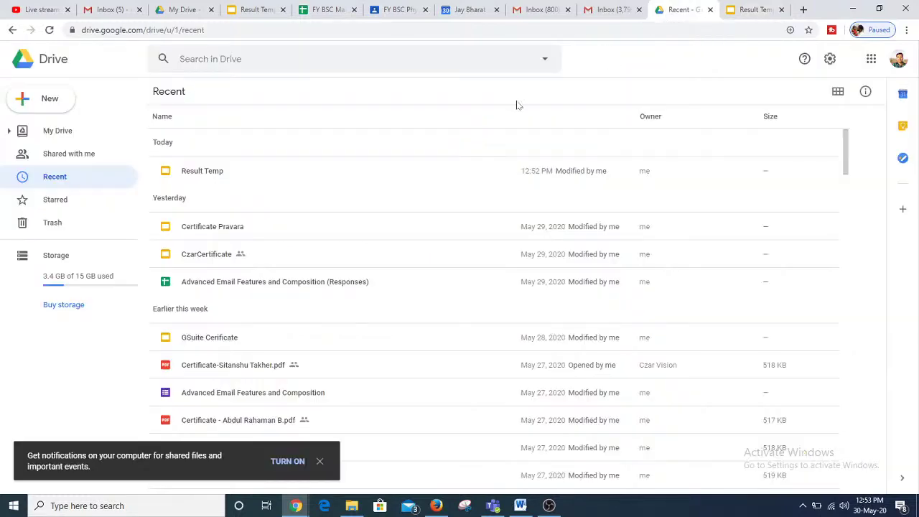
Create a blank spreadsheet from Drive's New > Google Sheets menu
scroll(351, 223, down, 4)
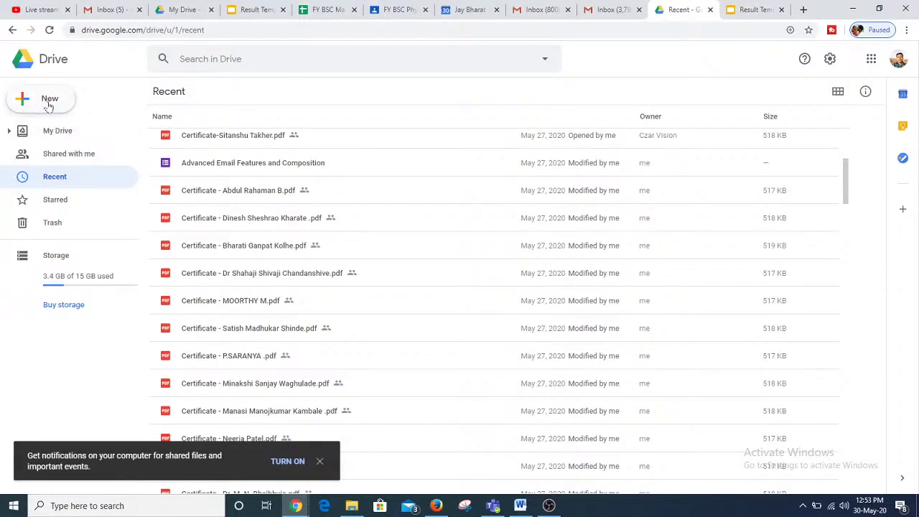
click(49, 106)
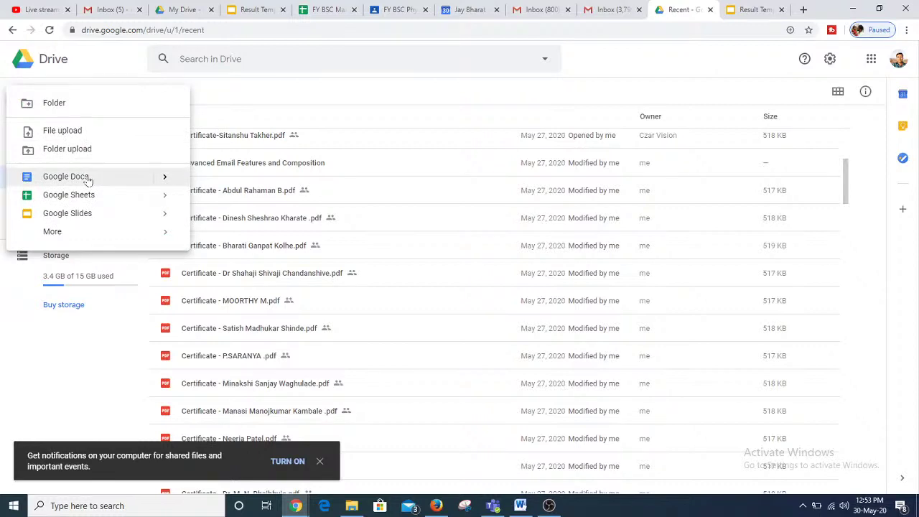
mouse_move(166, 194)
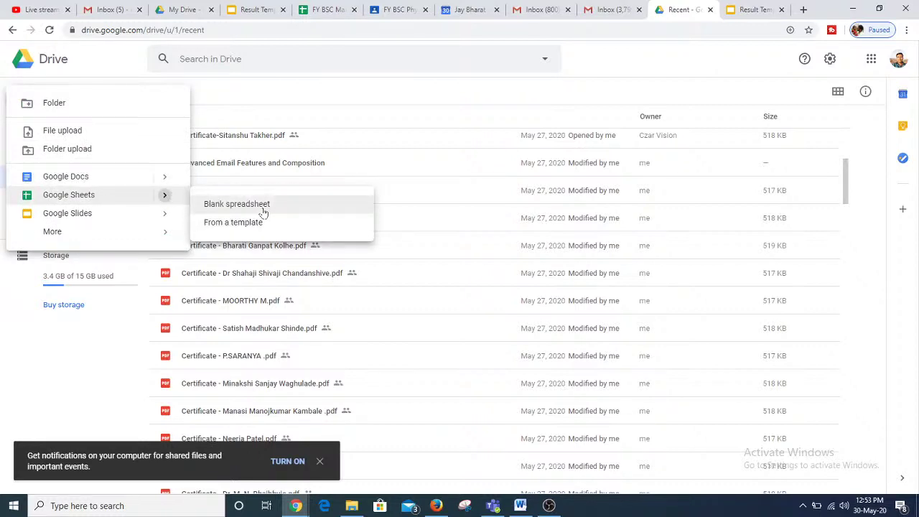
click(263, 208)
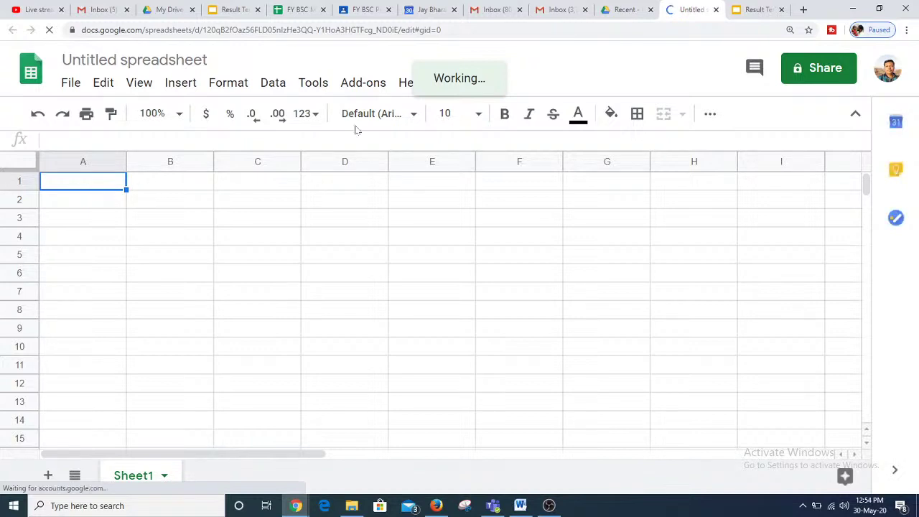
Copy the A1:G4 marks table from FY BSC Mark Collection into the new spreadsheet at A1
click(298, 9)
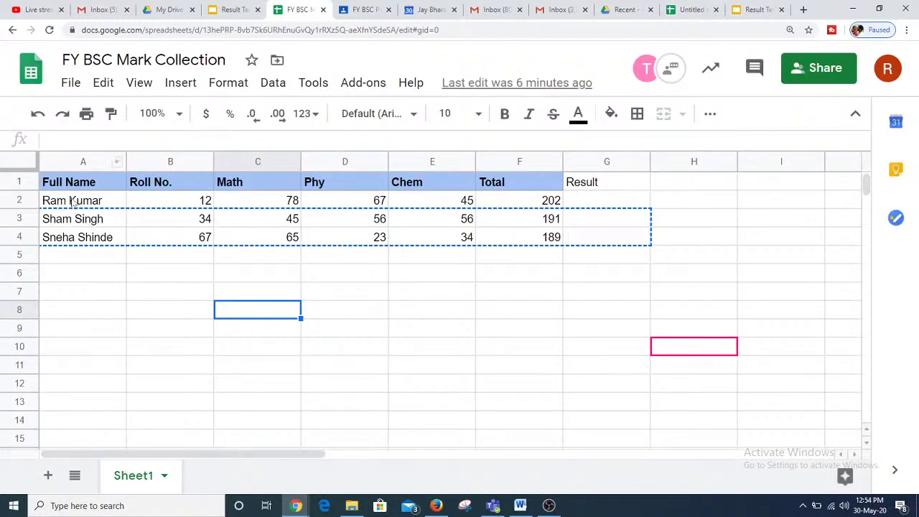
click(77, 185)
key(shift+Down)
key(shift+Down)
key(shift+Down)
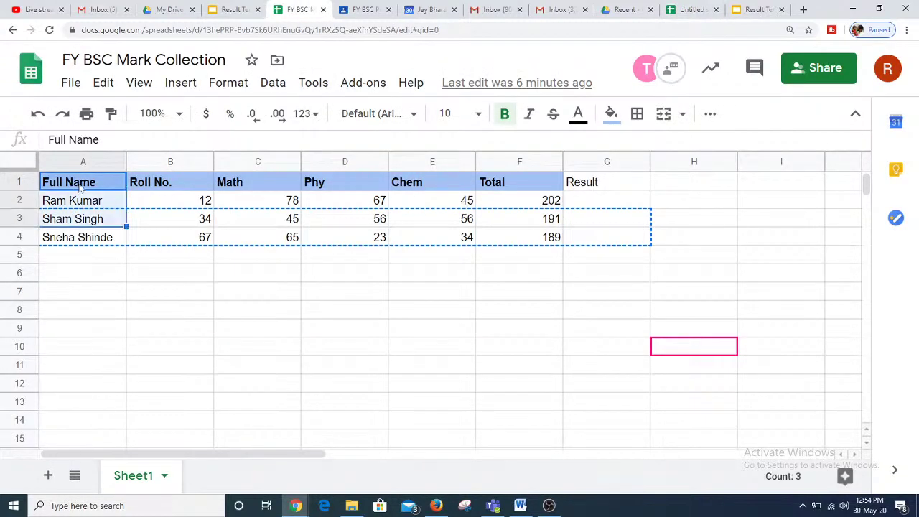
key(shift+Right)
key(shift+Right)
key(shift+Right)
key(shift+Right)
key(shift+Right)
key(shift+Right)
key(ctrl+c)
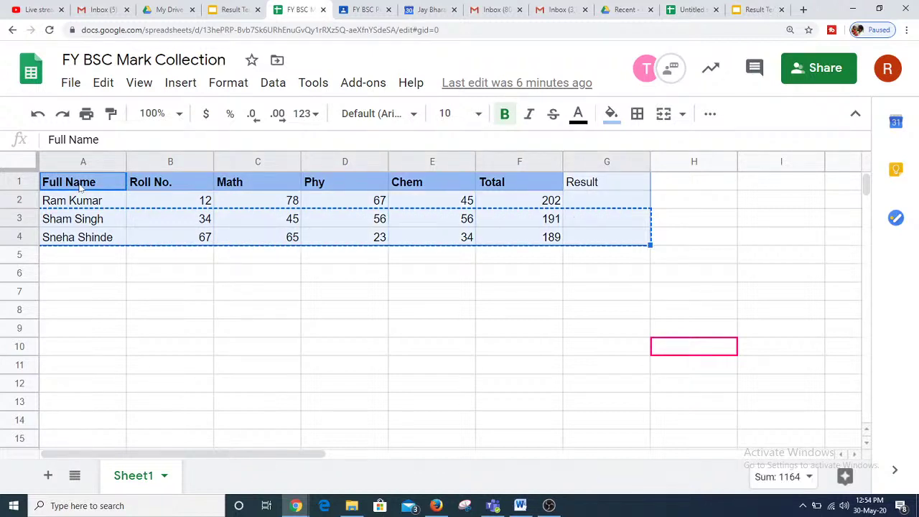
click(693, 10)
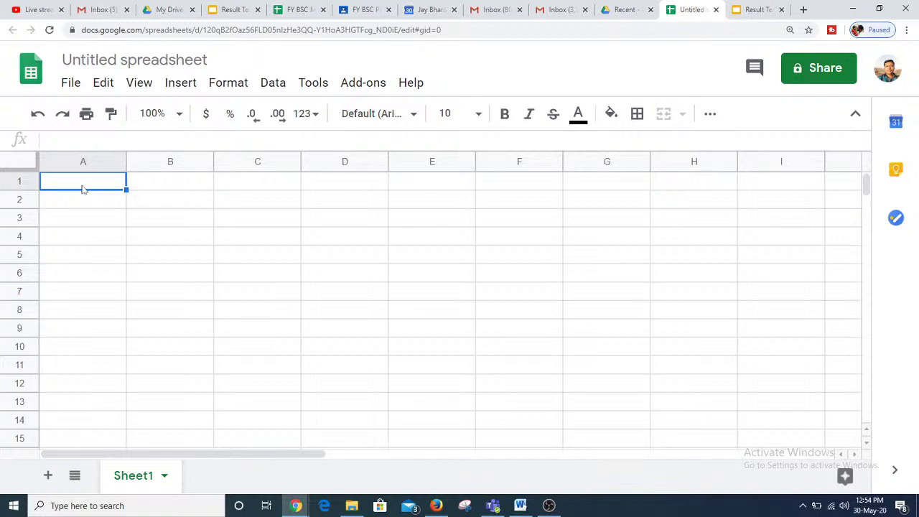
key(ctrl+v)
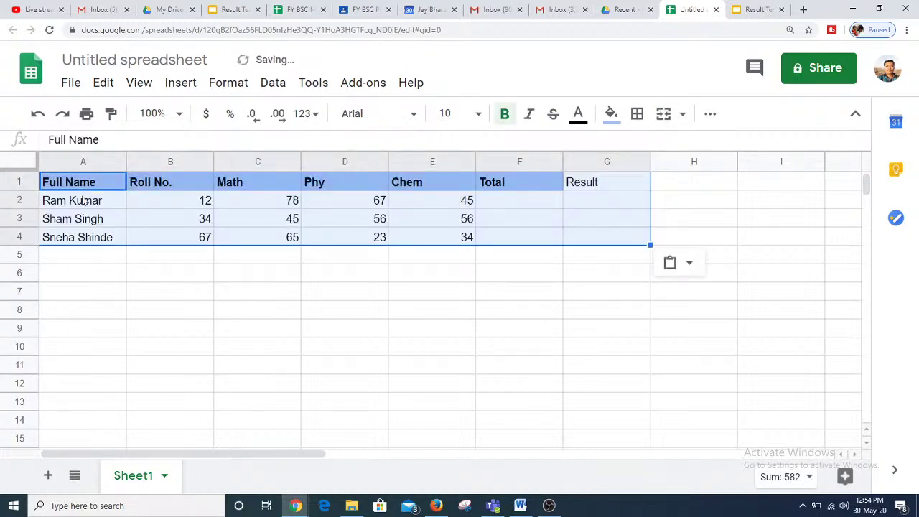
Title the new spreadsheet 'FY BSC REsult'
click(292, 309)
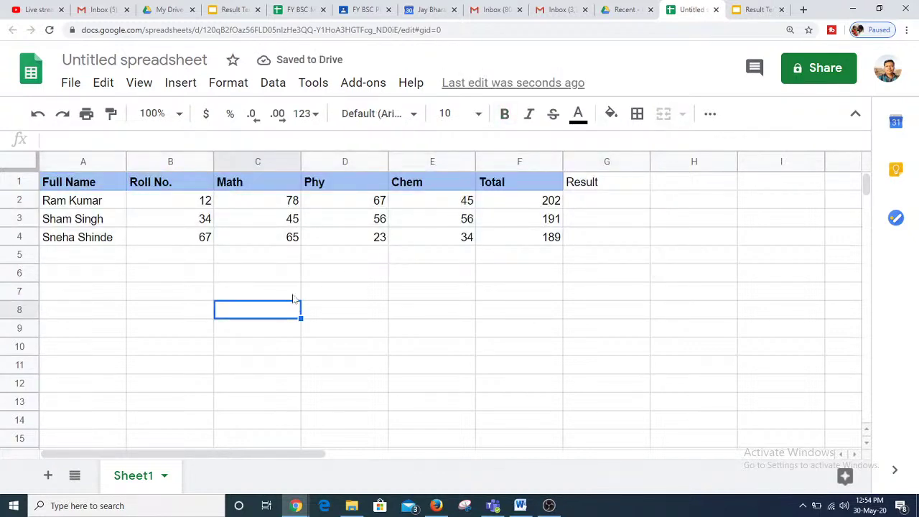
click(134, 60)
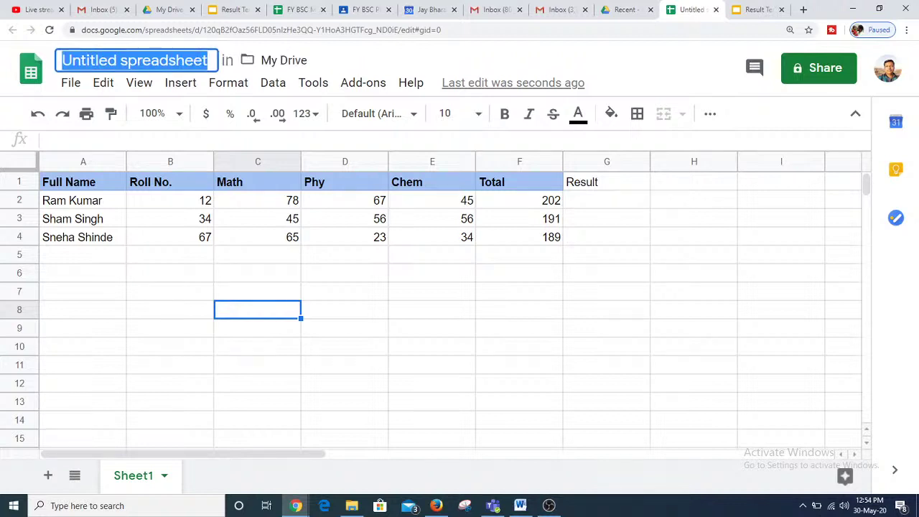
text(FY BS)
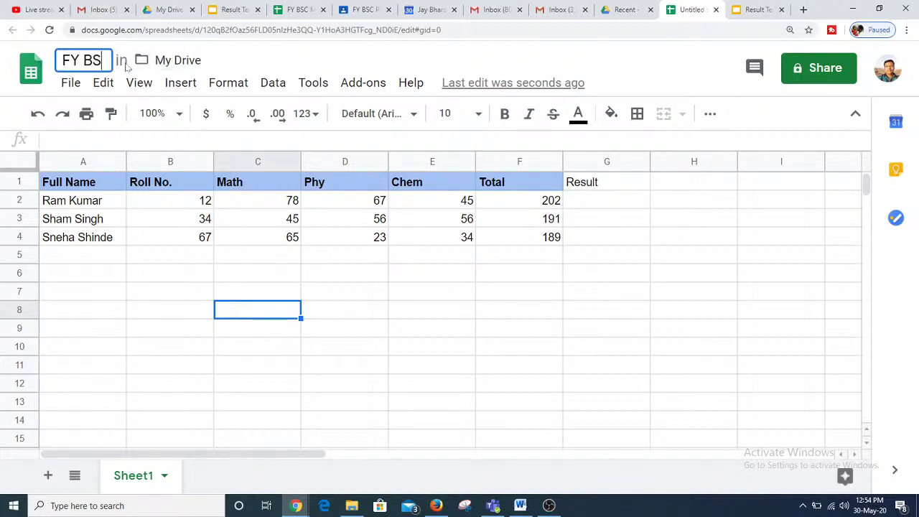
text(C REsult)
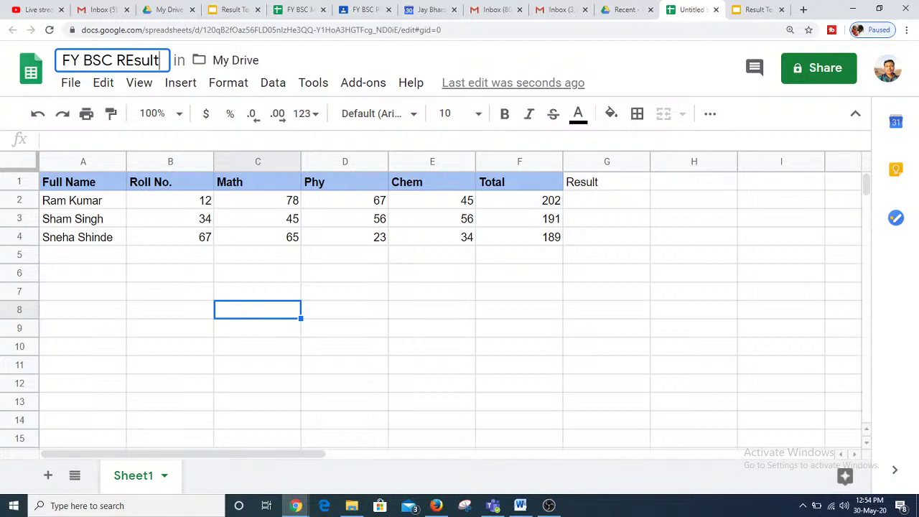
Launch Autocrat from the Add-ons menu, close its broken window, and reopen the Add-ons menu
click(480, 381)
click(363, 83)
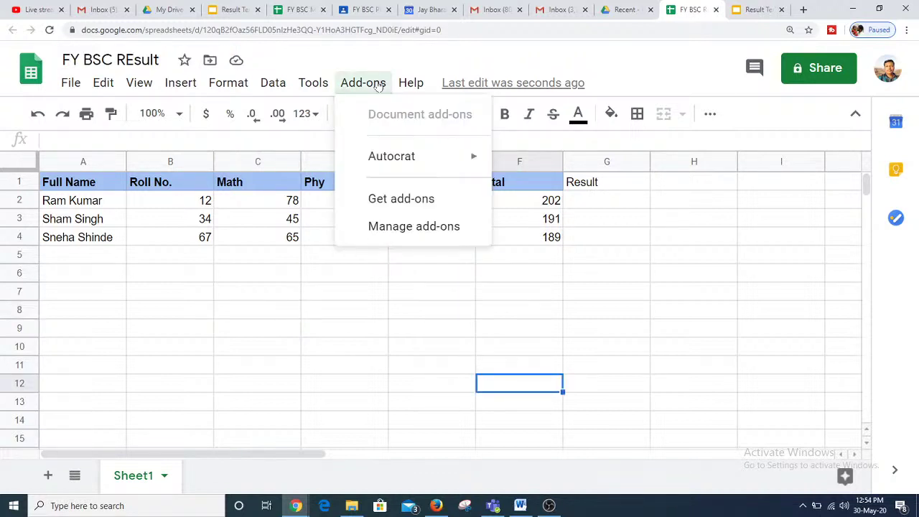
mouse_move(450, 161)
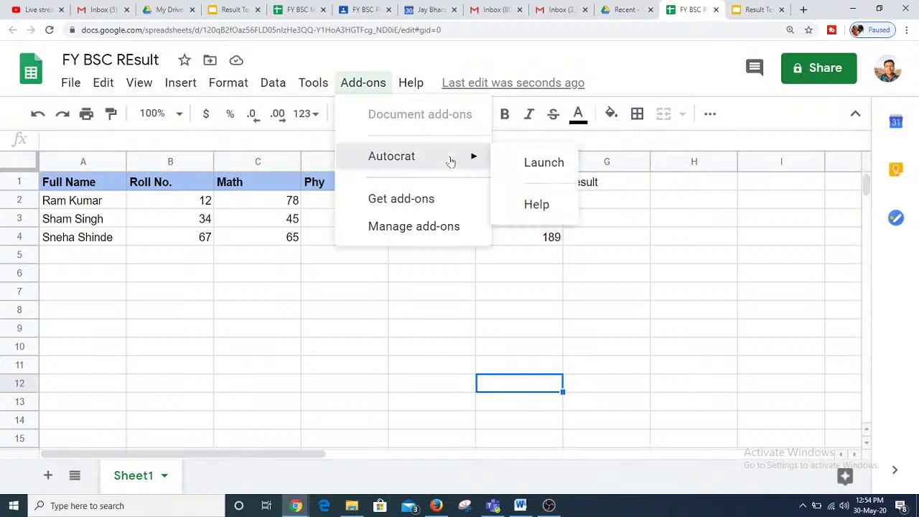
click(533, 164)
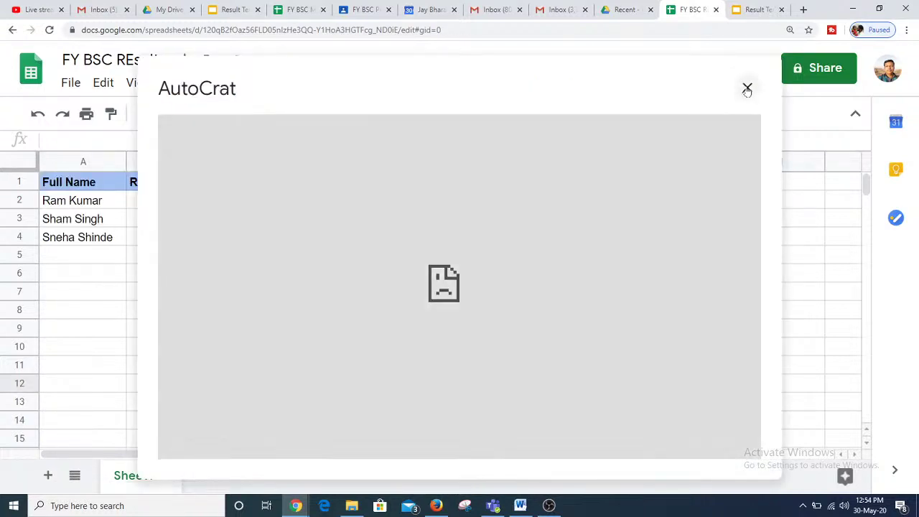
click(746, 88)
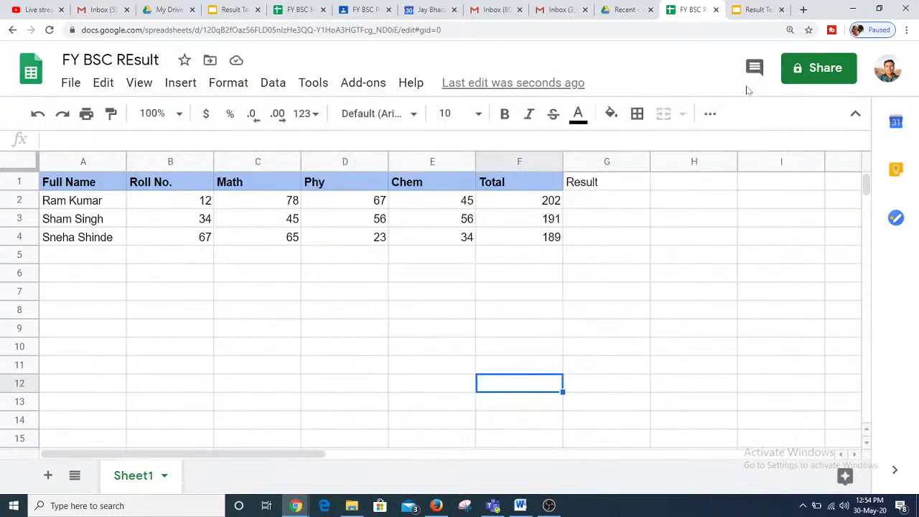
click(364, 82)
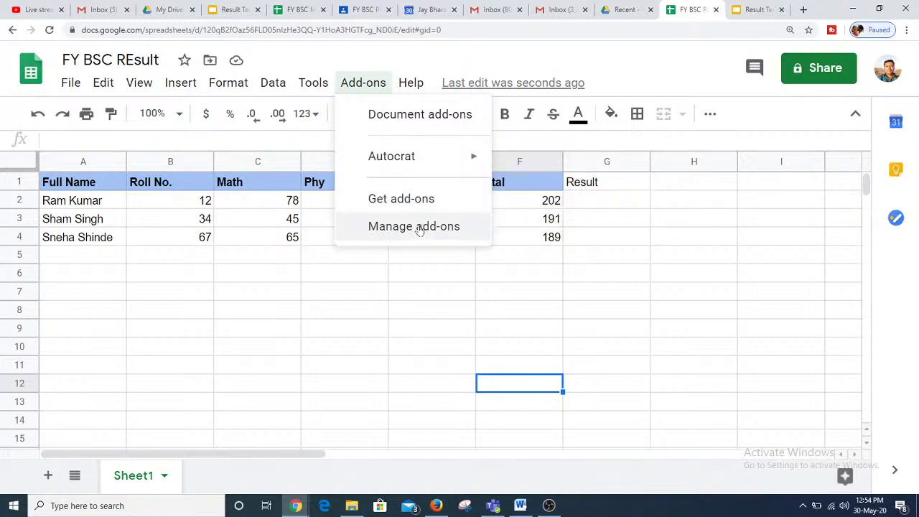
Uninstall the Autocrat add-on from the add-ons manager
click(424, 226)
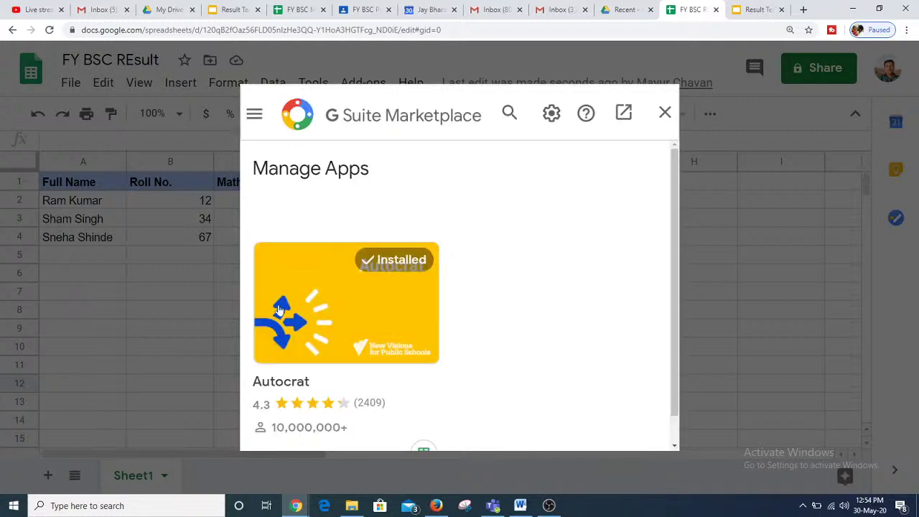
click(421, 260)
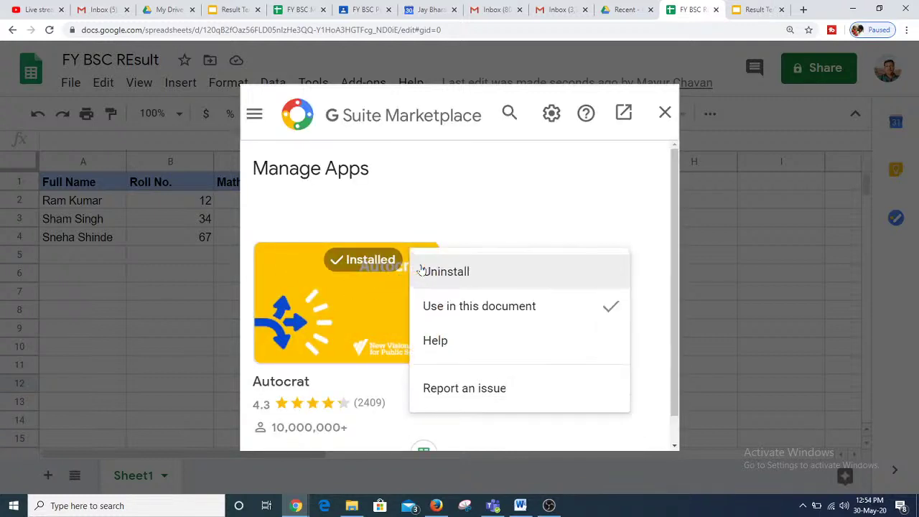
click(470, 273)
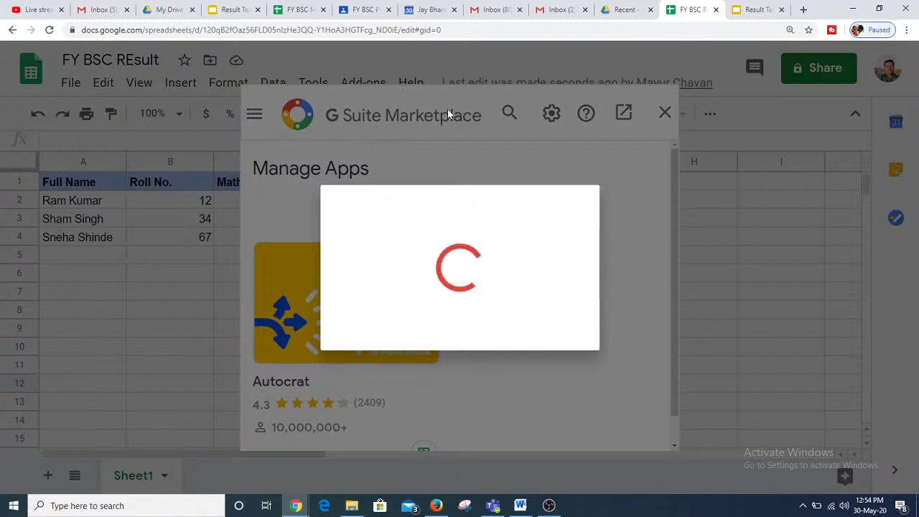
Close the two Gmail tabs, return to FY BSC REsult, and dismiss the Marketplace apps window
click(619, 9)
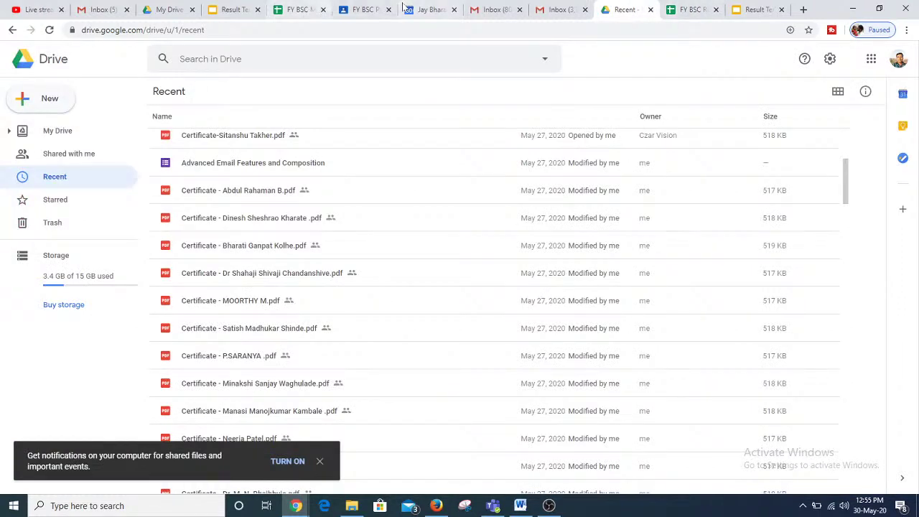
click(519, 9)
click(519, 9)
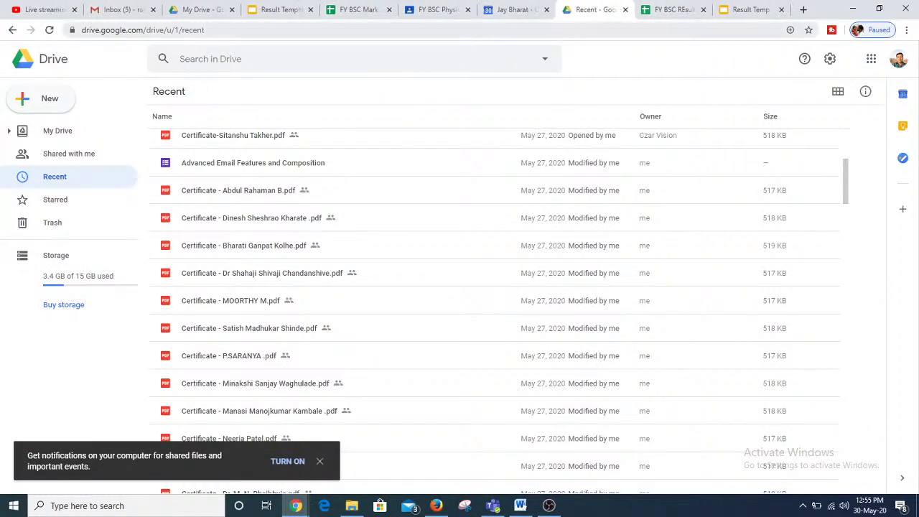
click(667, 10)
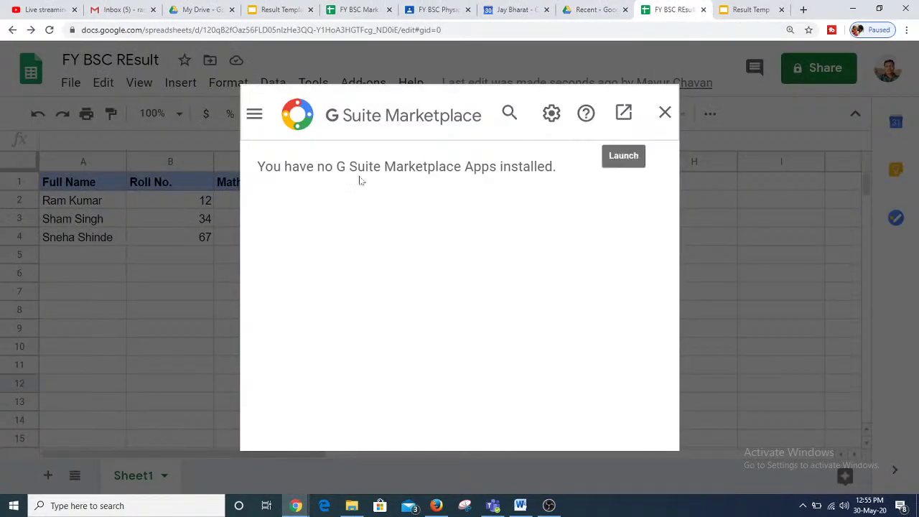
click(663, 111)
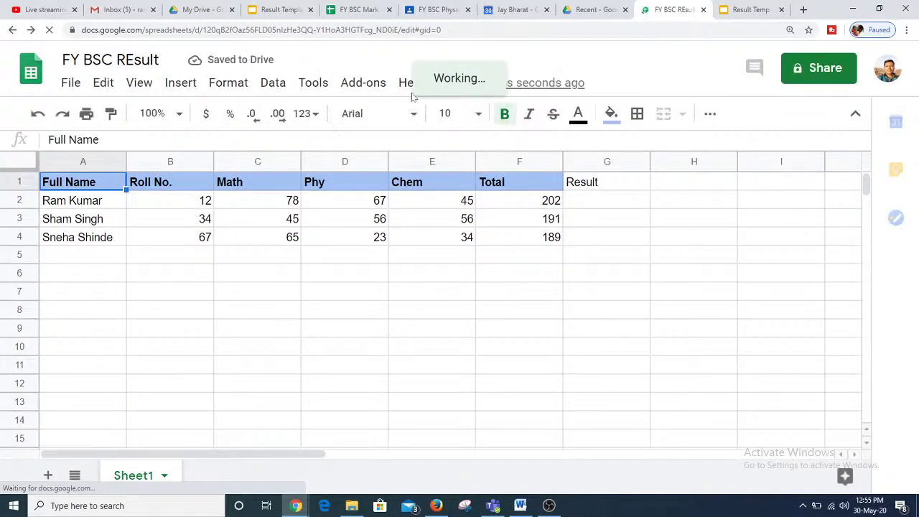
Find Autocrat under Get add-ons and begin installing it
click(359, 82)
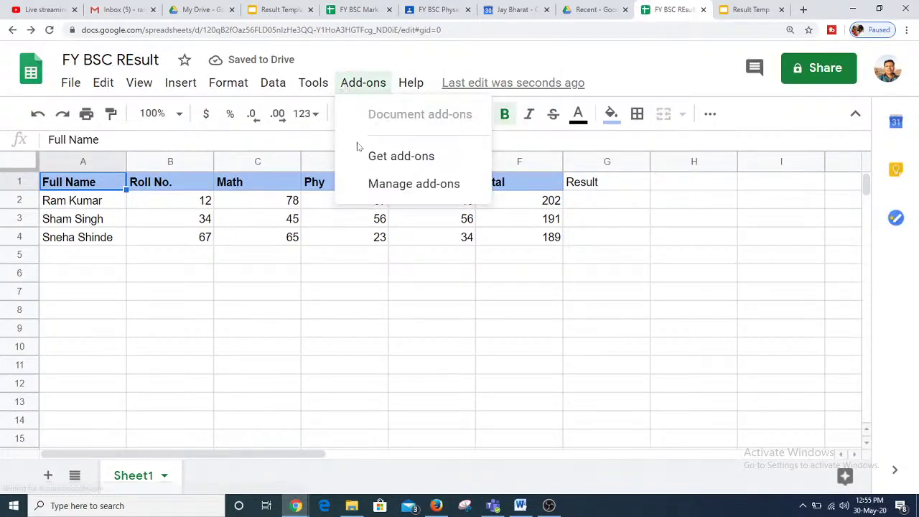
click(401, 157)
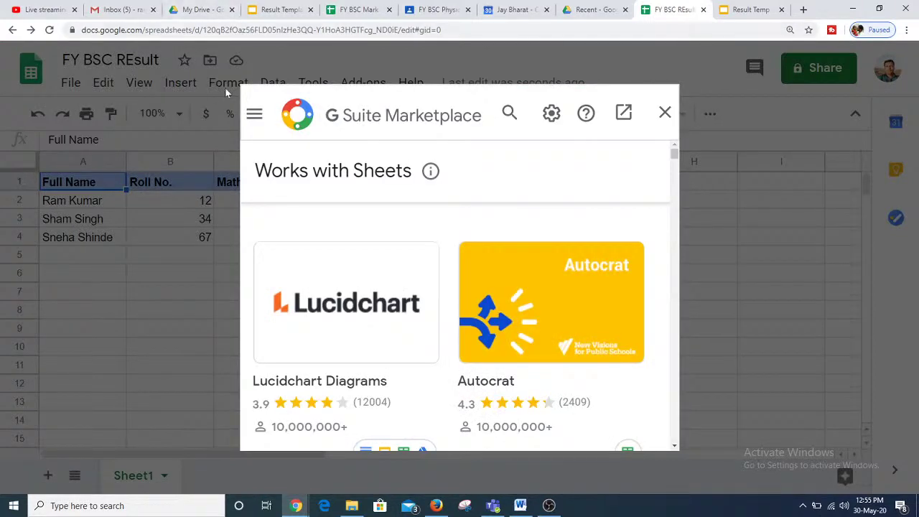
click(497, 313)
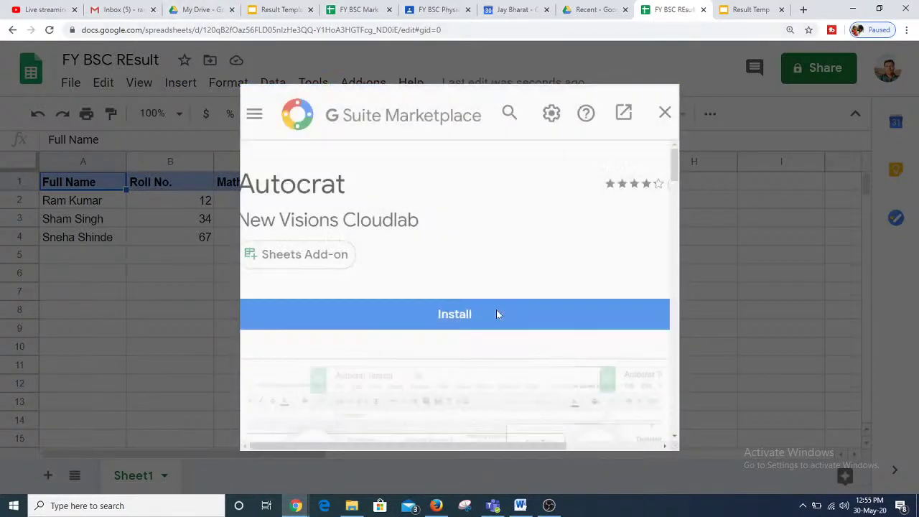
click(497, 313)
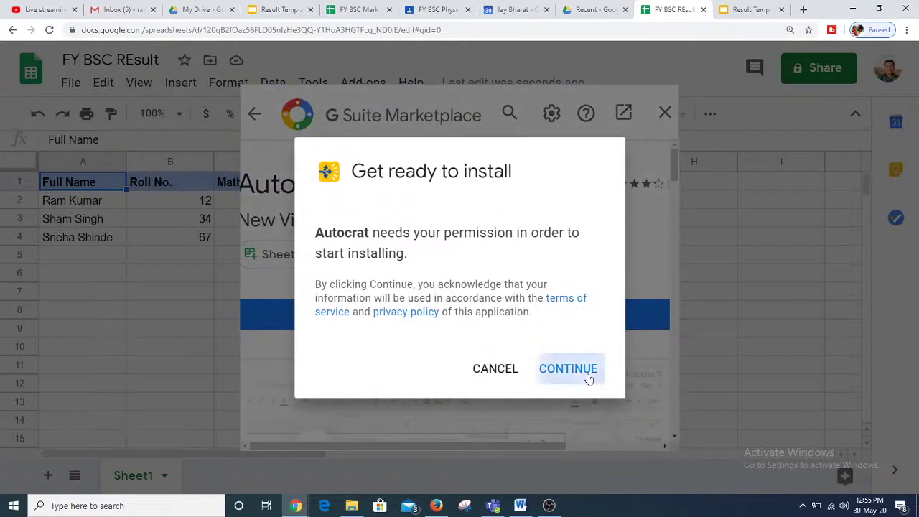
click(588, 376)
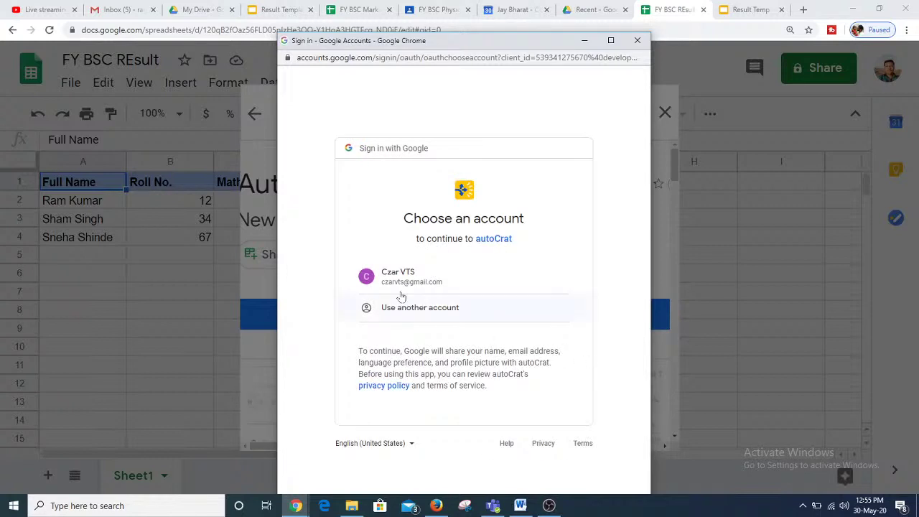
Sign in with a second Google account and its password, then allow Autocrat access
click(439, 308)
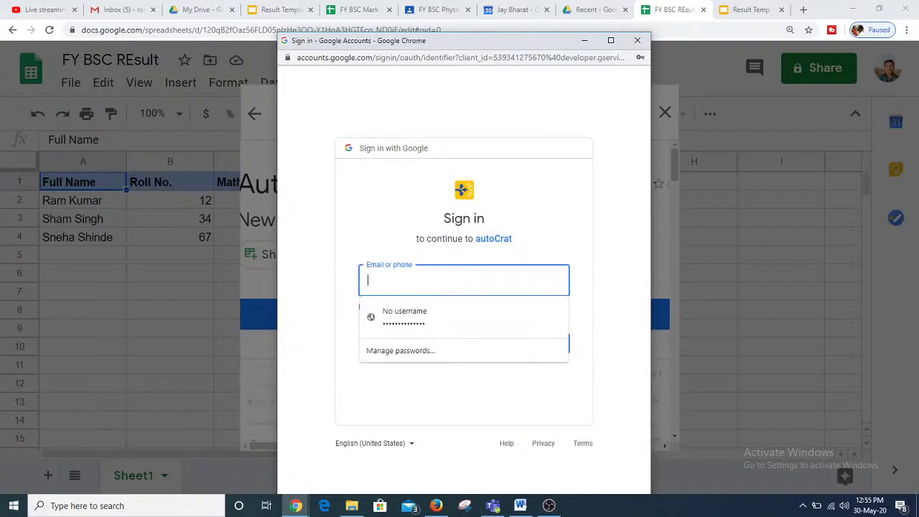
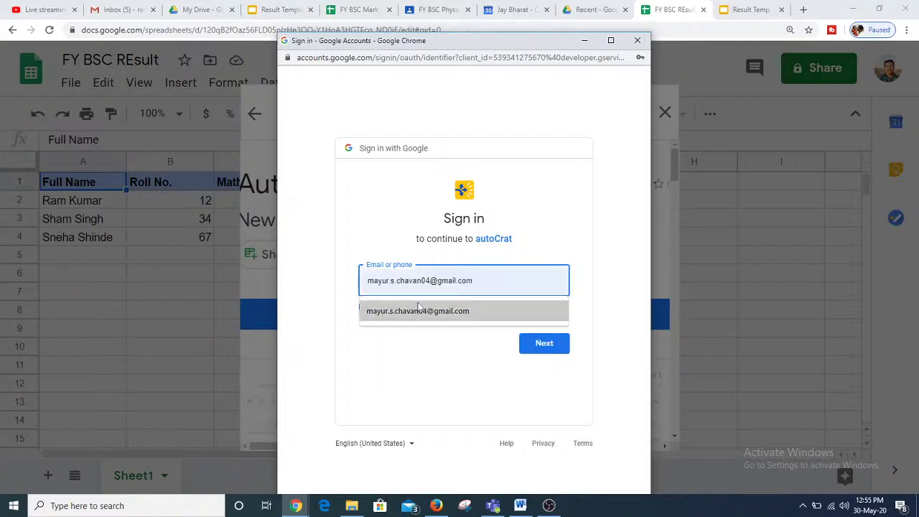
click(418, 311)
click(528, 342)
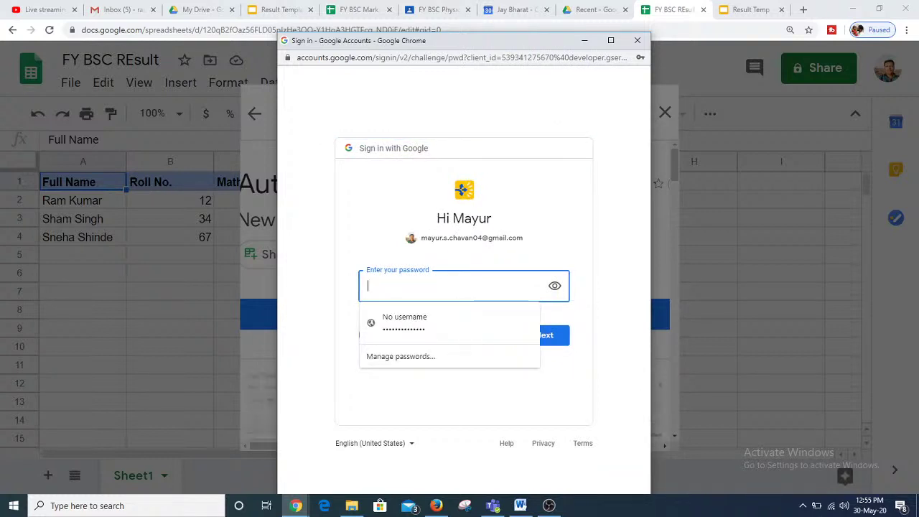
text(•••)
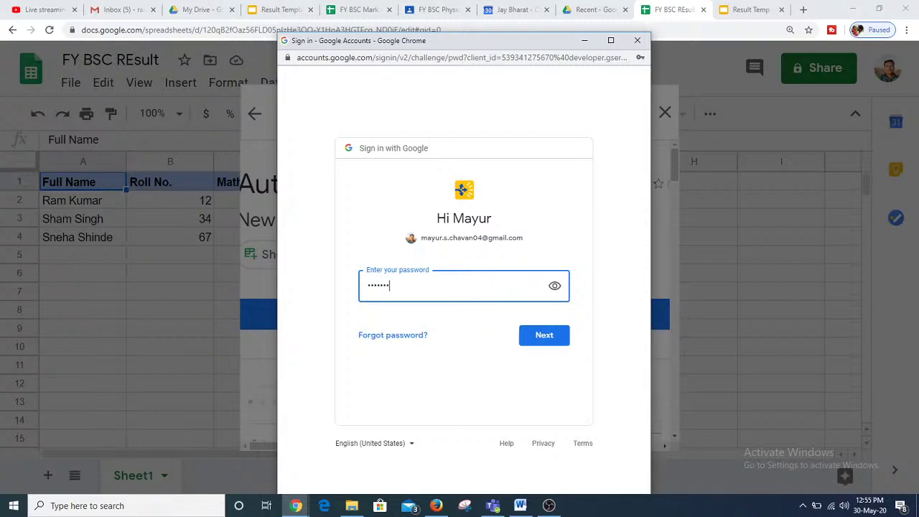
text(•••••)
click(565, 337)
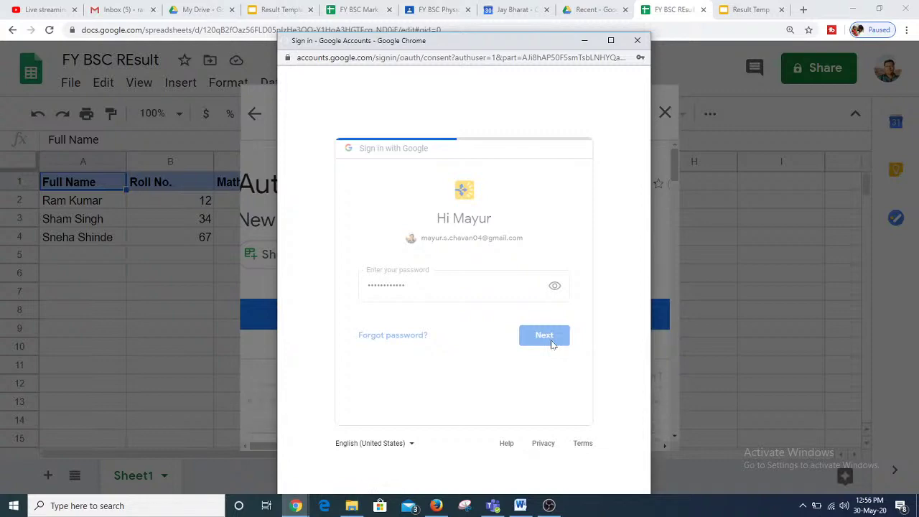
scroll(549, 346, down, 4)
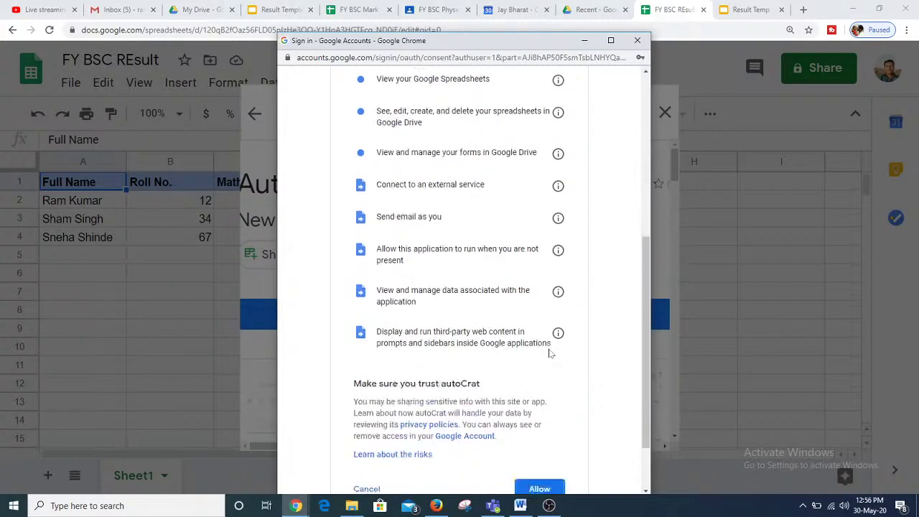
scroll(549, 352, up, 3)
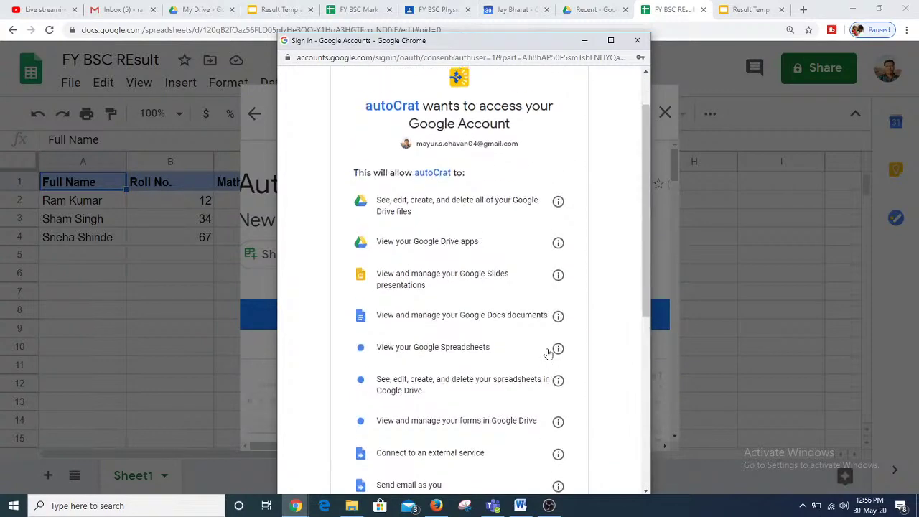
scroll(548, 351, down, 5)
click(540, 415)
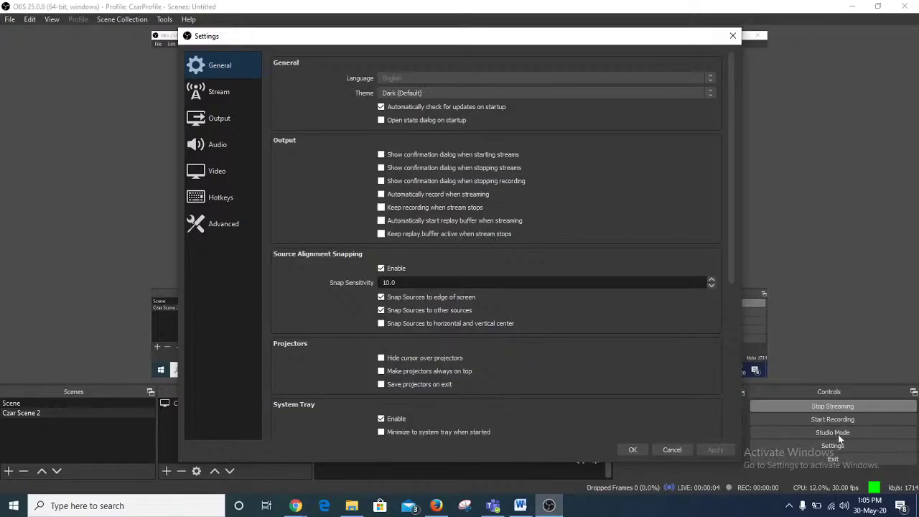
Review OBS's Stream, Output and Audio settings pages, ending back on Stream
click(219, 90)
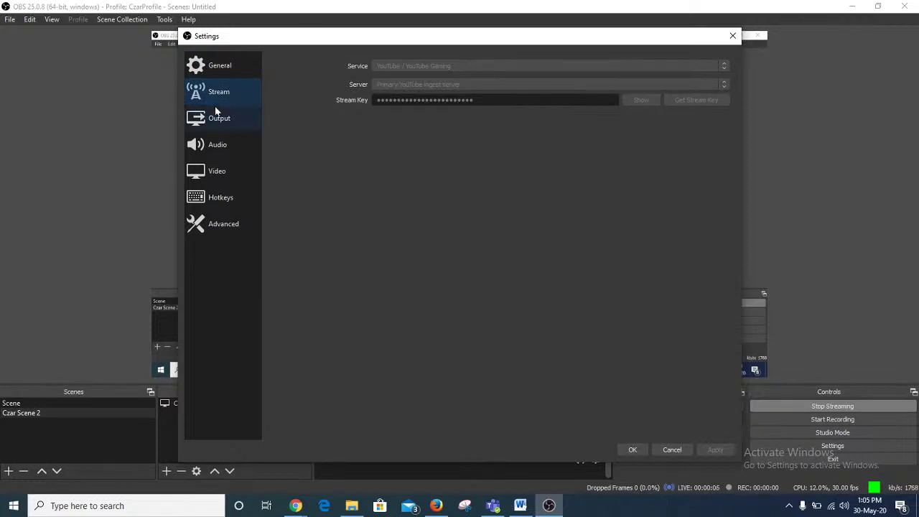
click(227, 122)
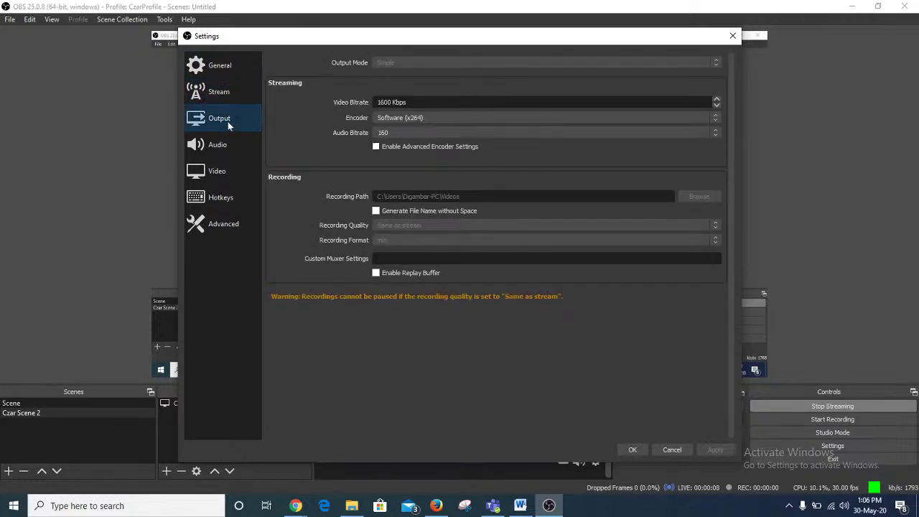
click(218, 152)
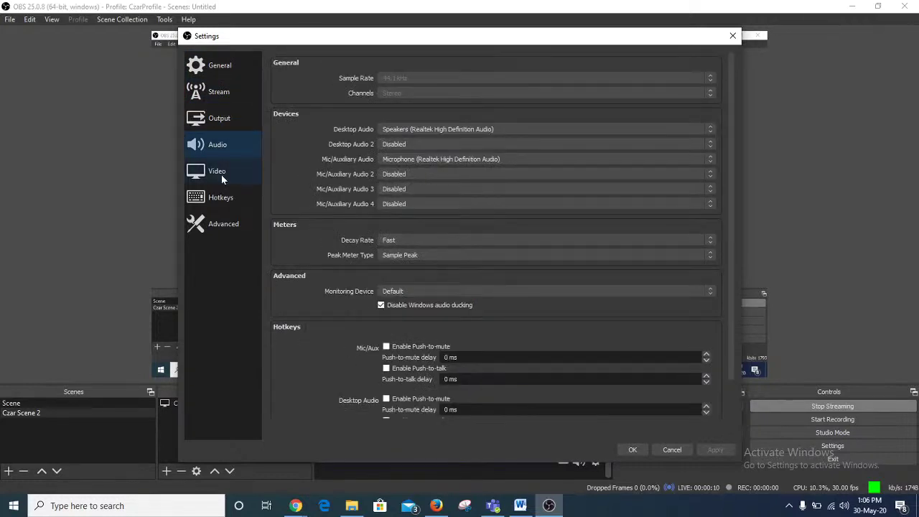
click(211, 94)
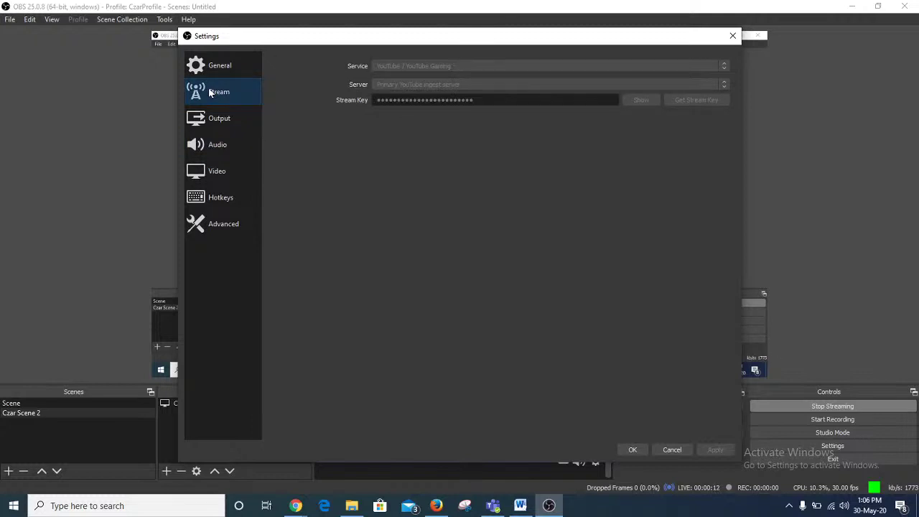
Check the YouTube Studio live dashboard, return to OBS, then bring up the Admin console user list
click(295, 505)
click(189, 474)
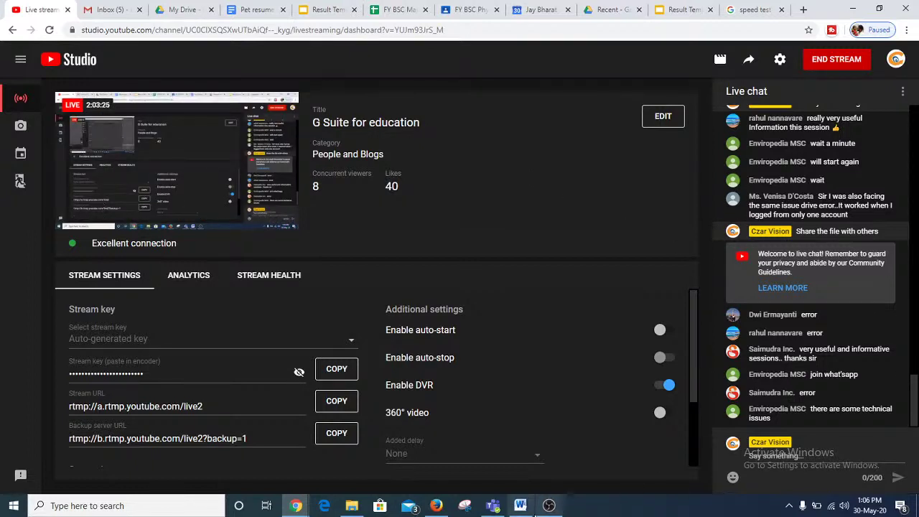
mouse_move(548, 507)
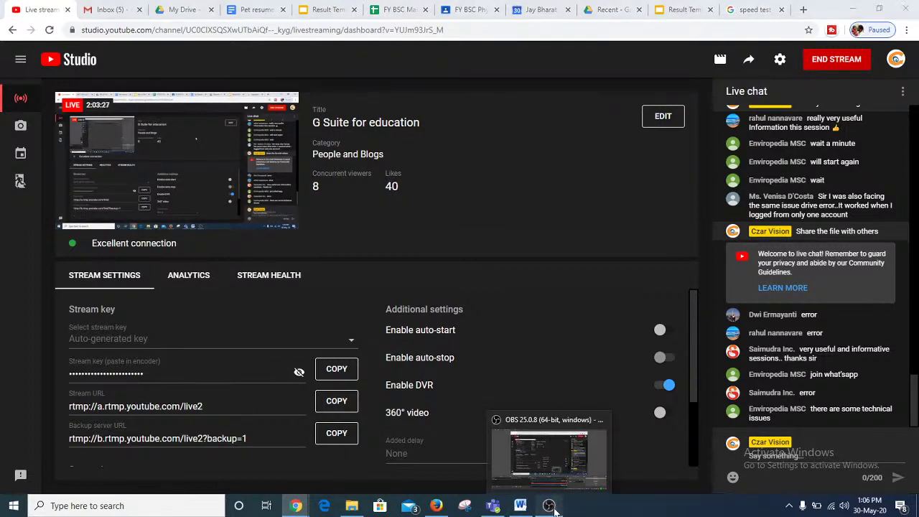
click(549, 505)
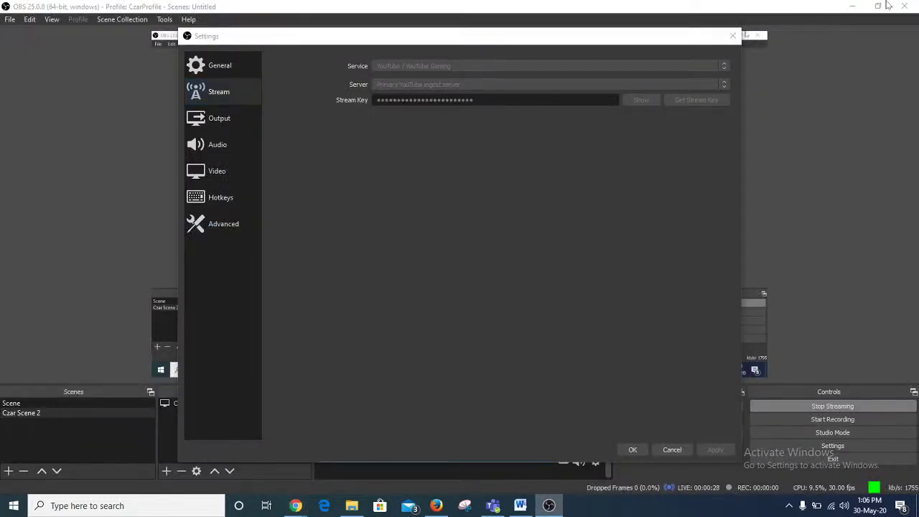
click(843, 11)
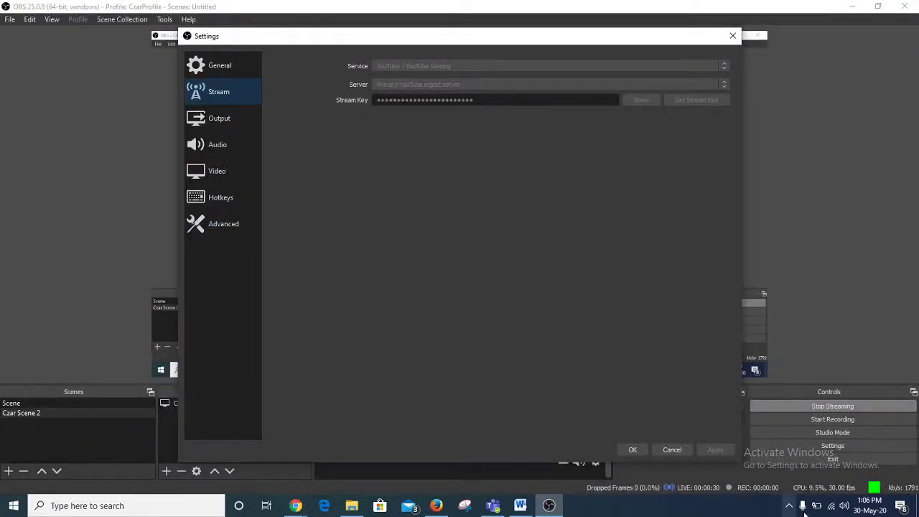
mouse_move(296, 505)
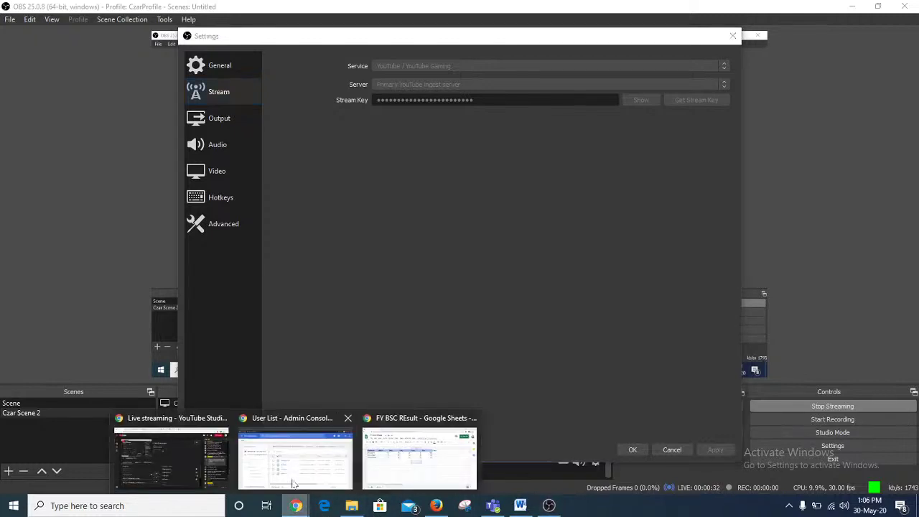
click(307, 456)
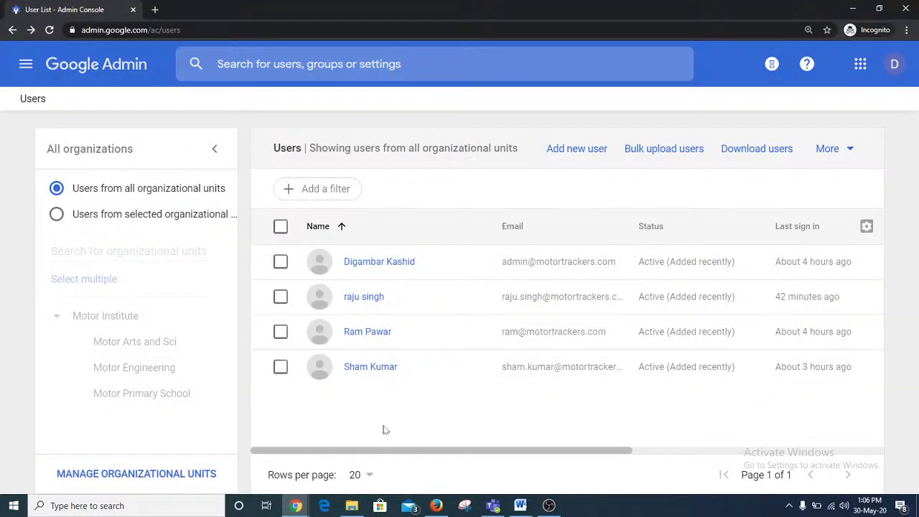
Switch between the FY BSC REsult spreadsheet and Admin console, then minimize the spreadsheet
mouse_move(309, 506)
click(430, 452)
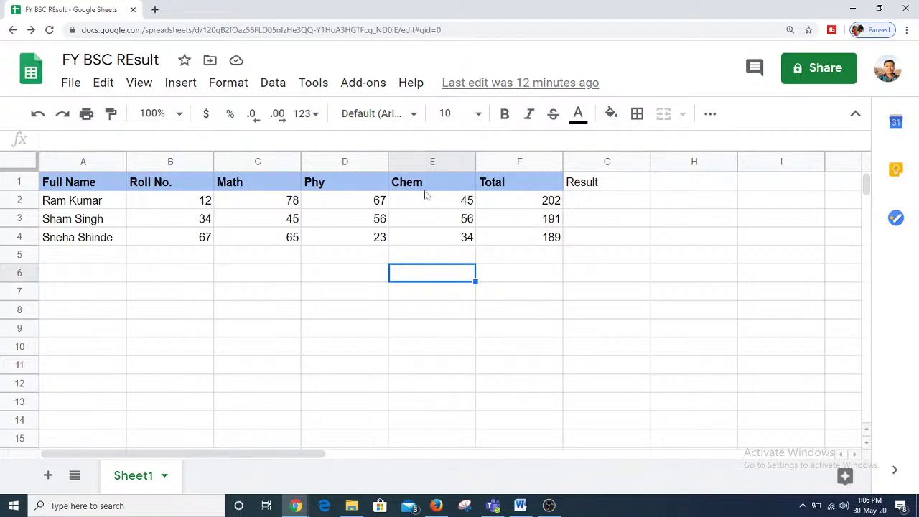
mouse_move(306, 507)
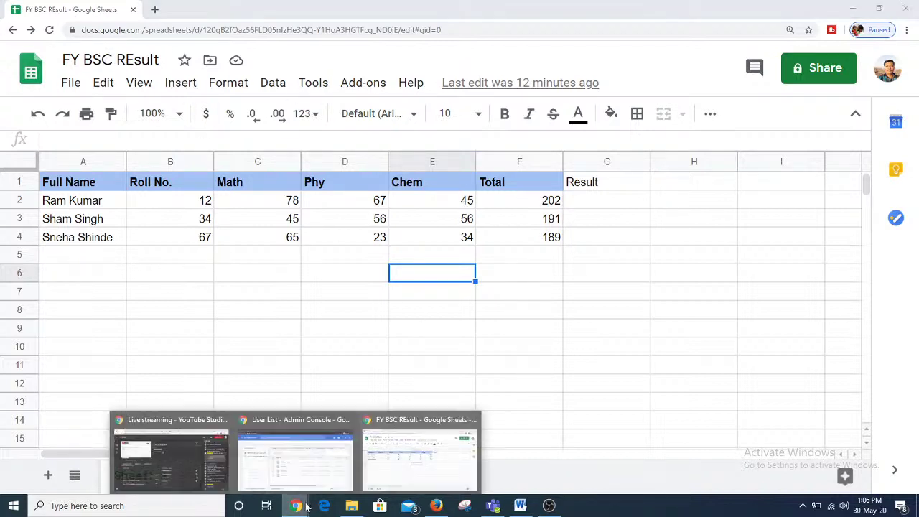
click(301, 467)
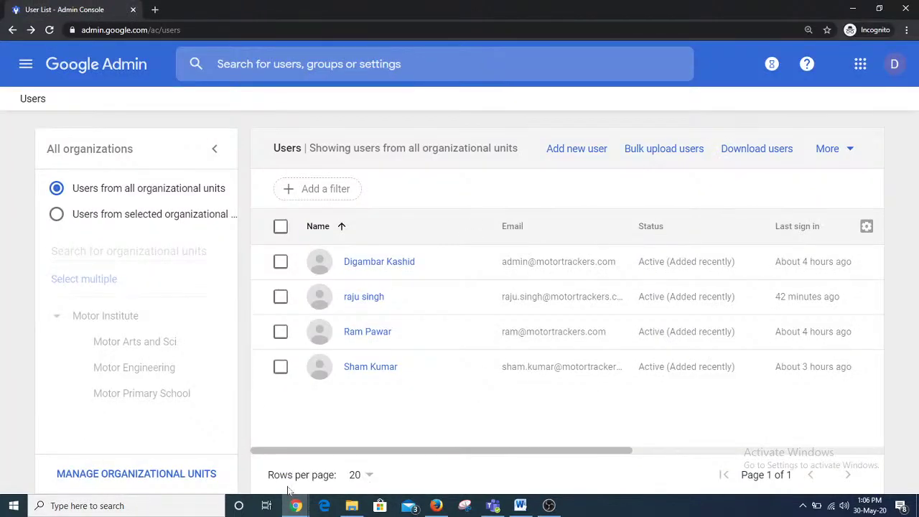
click(391, 457)
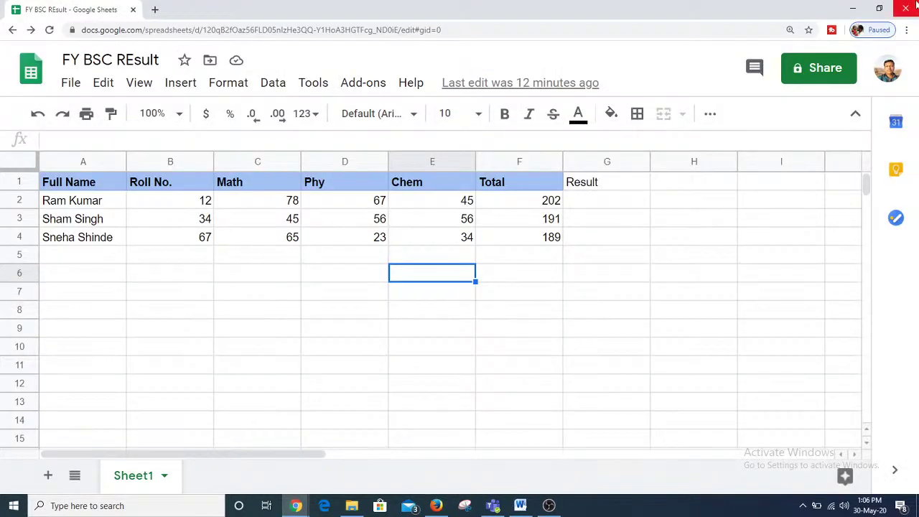
click(852, 9)
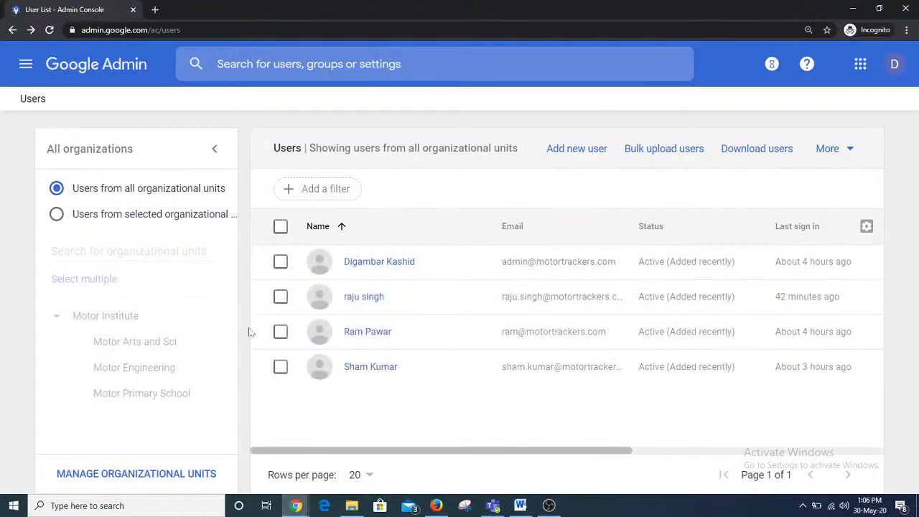
Bring the other Chrome window forward and go to the My Drive tab
mouse_move(252, 329)
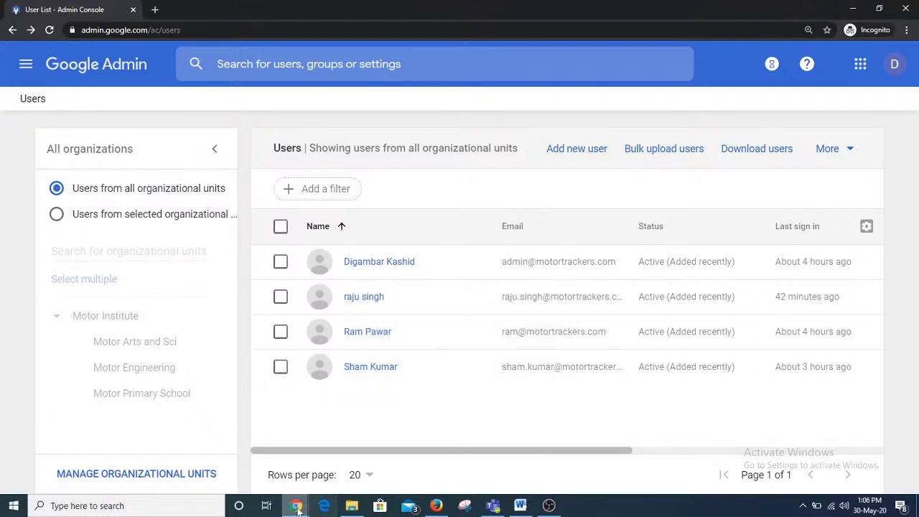
mouse_move(296, 502)
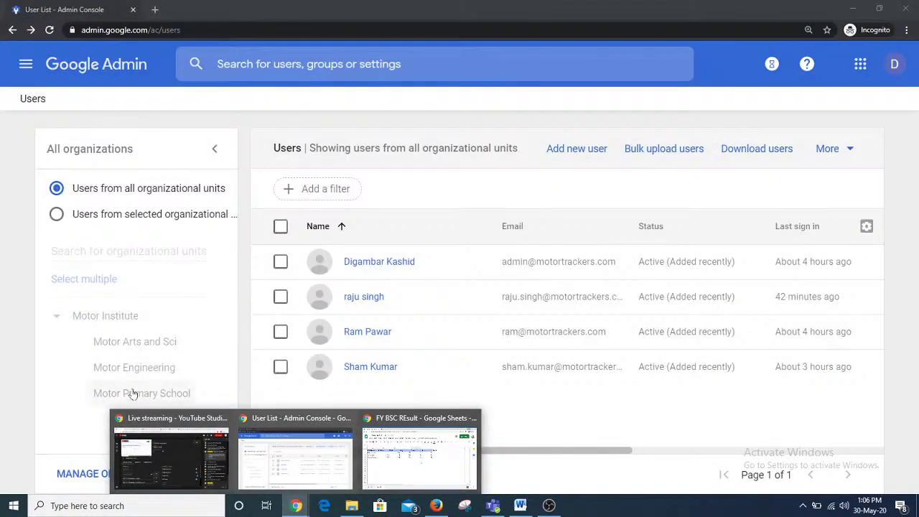
click(173, 456)
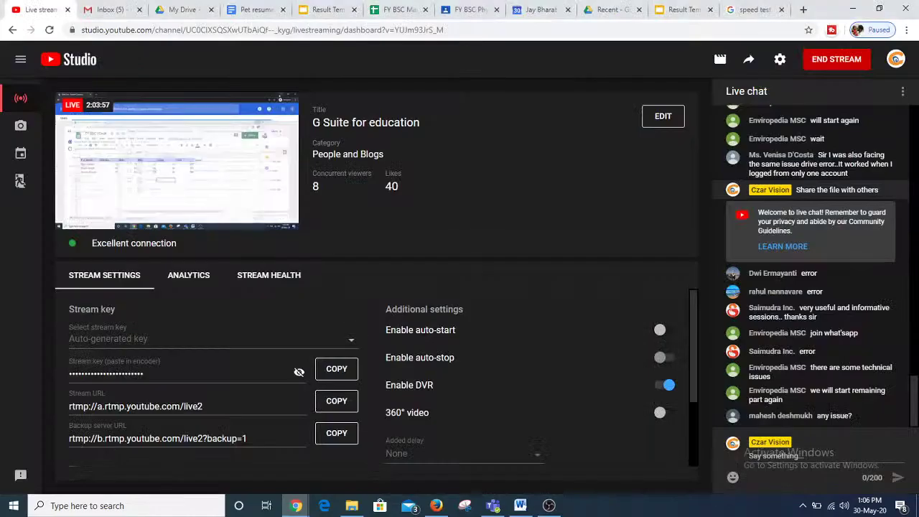
click(183, 9)
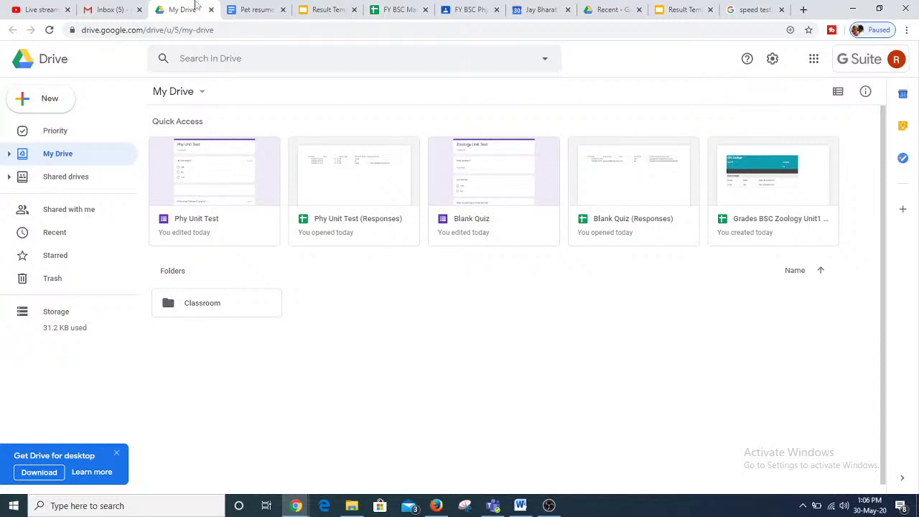
Move from the Result Template presentation to the Pet resume document
click(327, 10)
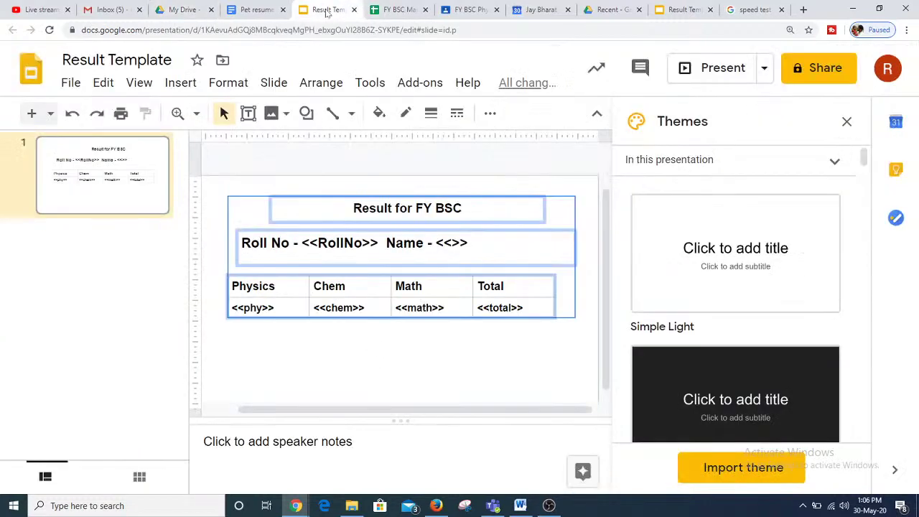
click(252, 10)
click(334, 8)
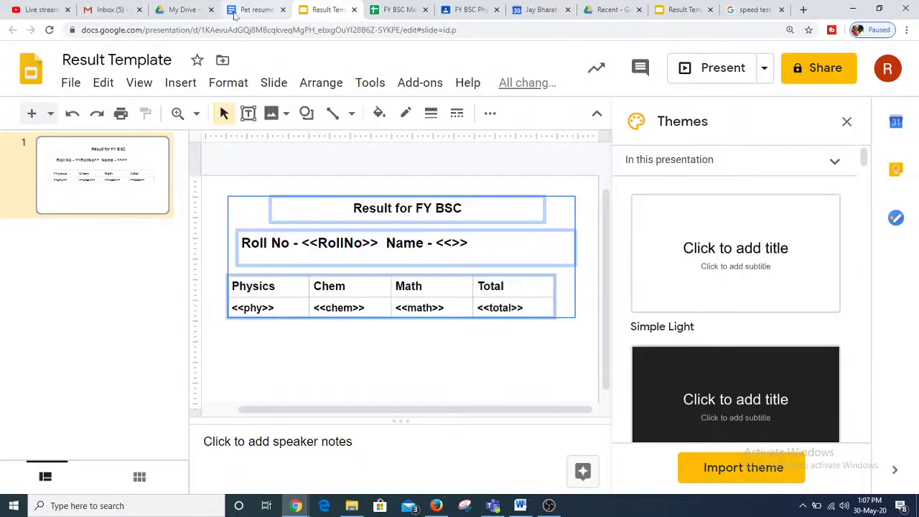
click(235, 13)
Scroll through the Pet resume pet profile template and open its Share dialog
scroll(566, 274, down, 5)
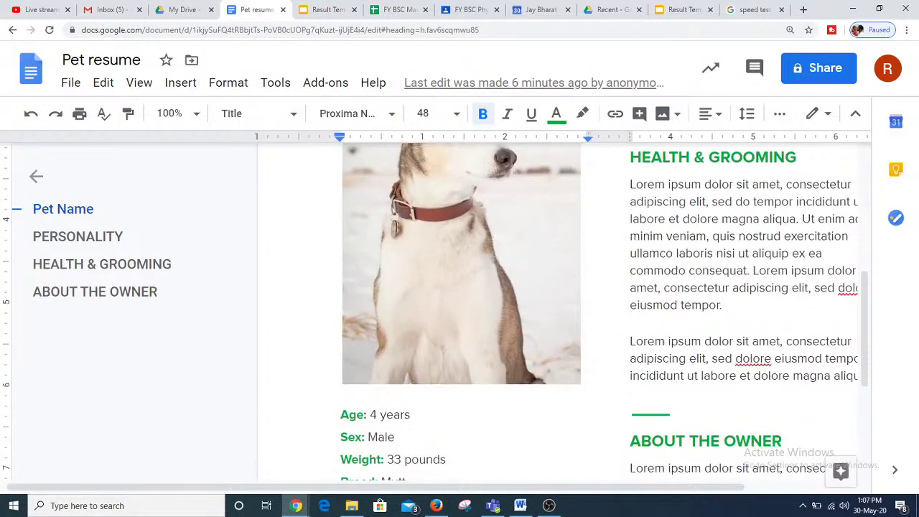
scroll(565, 312, down, 3)
scroll(565, 304, down, 1)
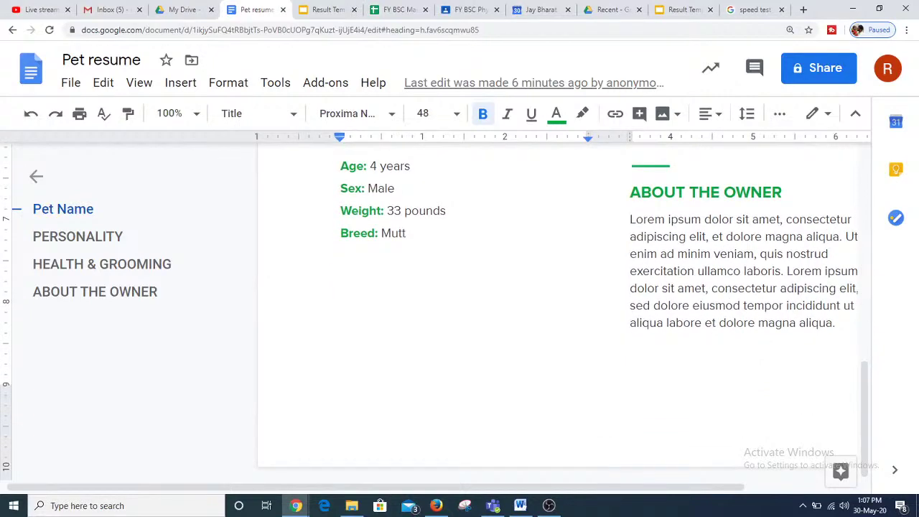
scroll(453, 326, up, 7)
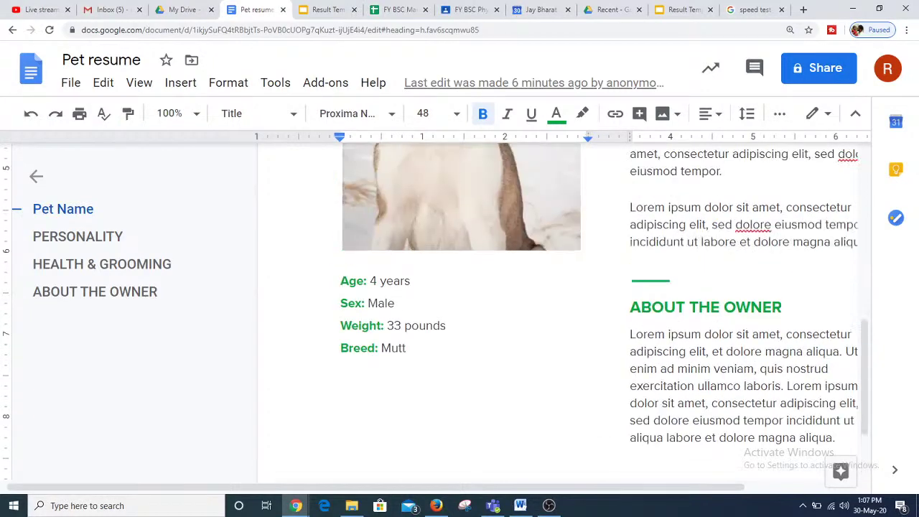
scroll(453, 327, up, 4)
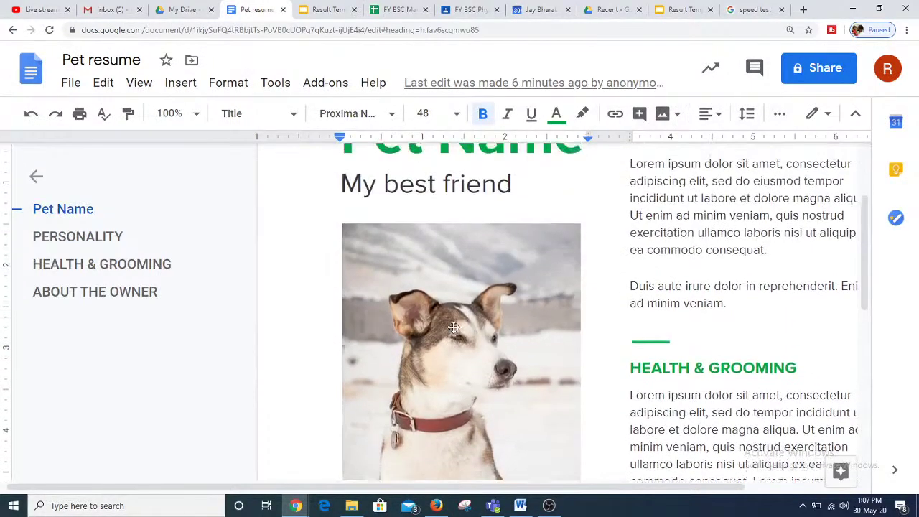
scroll(455, 327, down, 2)
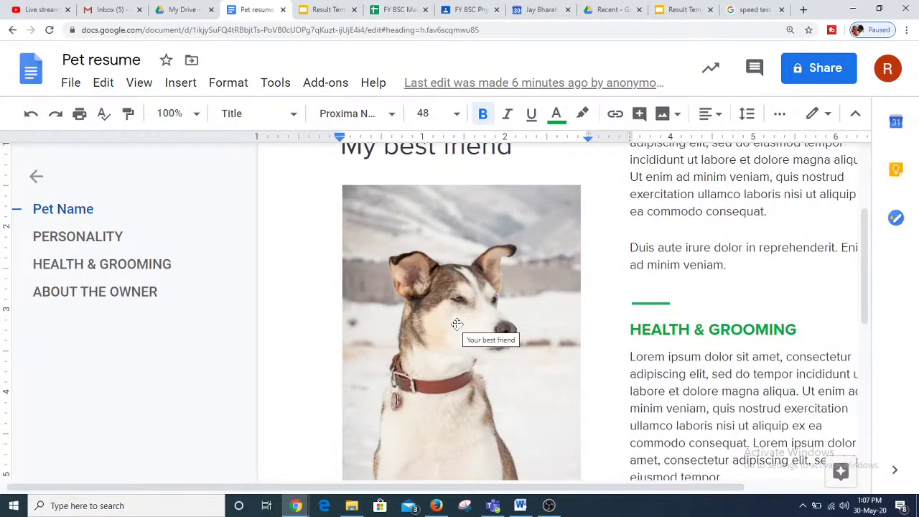
scroll(456, 325, down, 5)
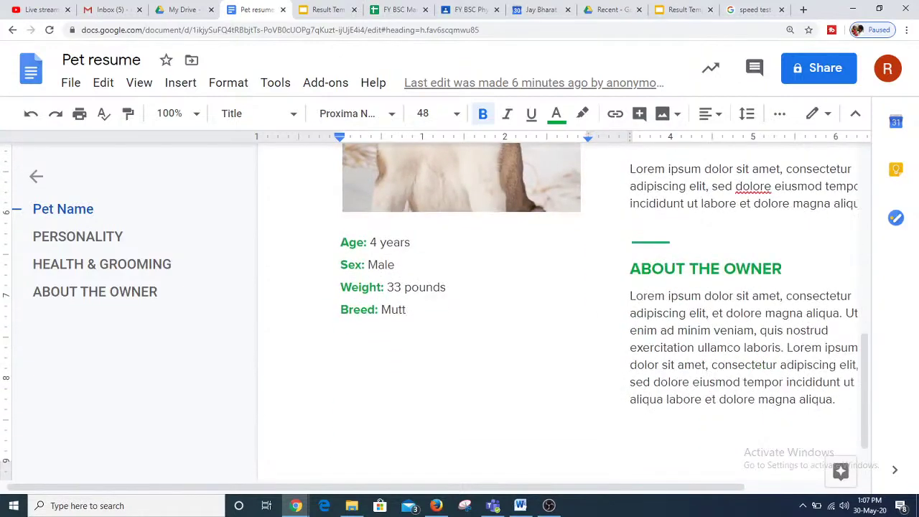
drag(702, 490, 810, 490)
scroll(459, 302, up, 2)
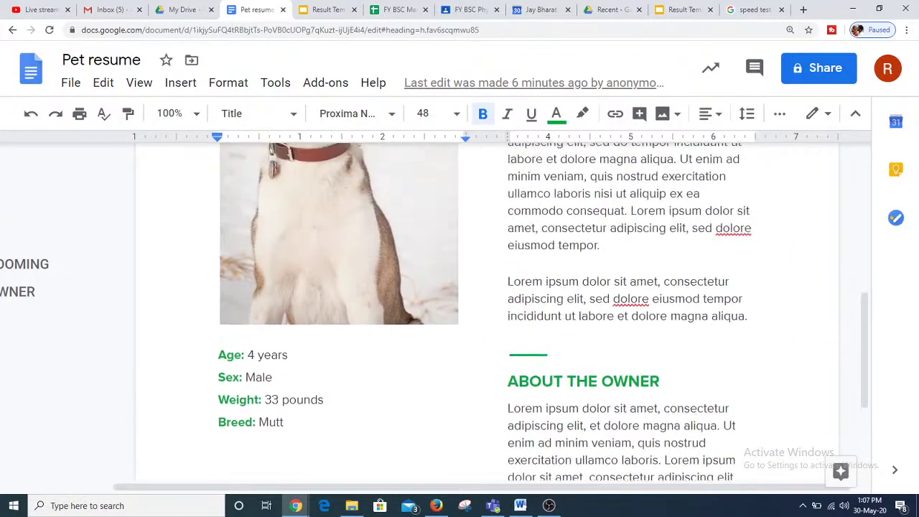
scroll(460, 302, down, 3)
scroll(459, 309, up, 8)
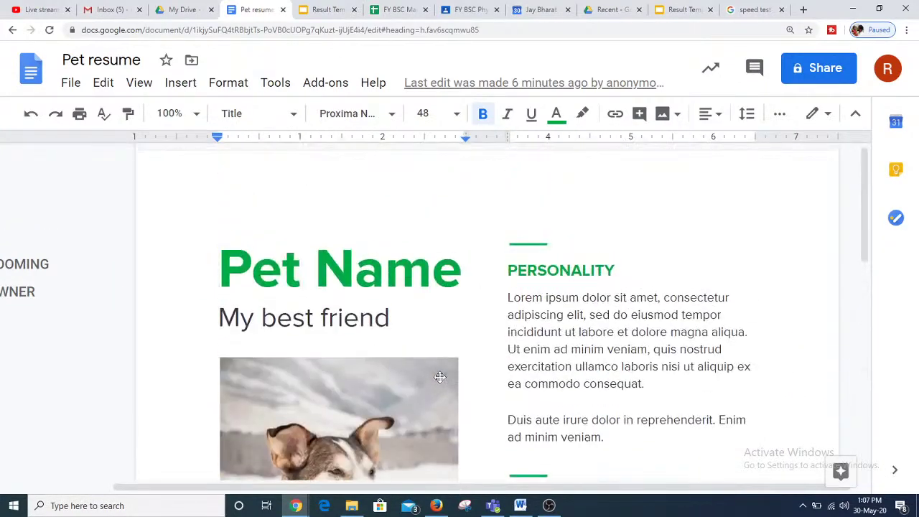
scroll(460, 309, down, 4)
scroll(459, 309, down, 3)
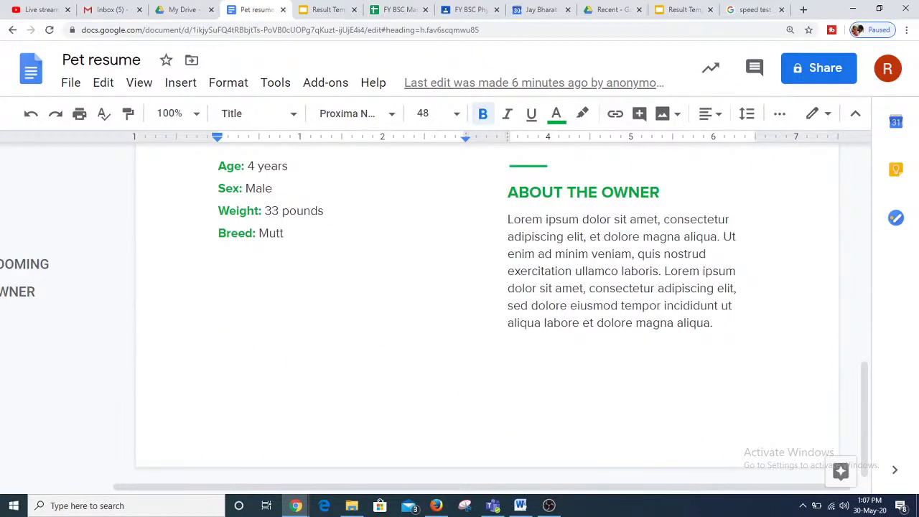
click(823, 70)
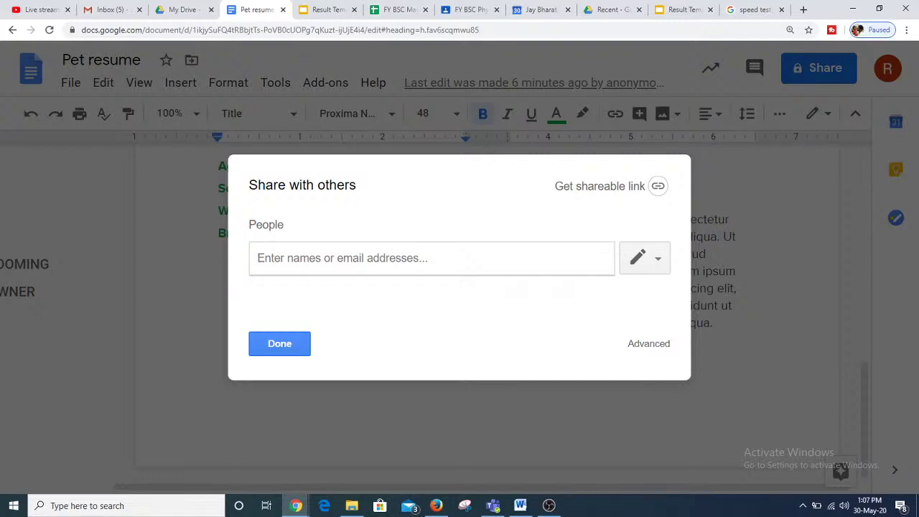
Add the colleague's suggested e-mail address as a person to share with
click(342, 264)
text(tus)
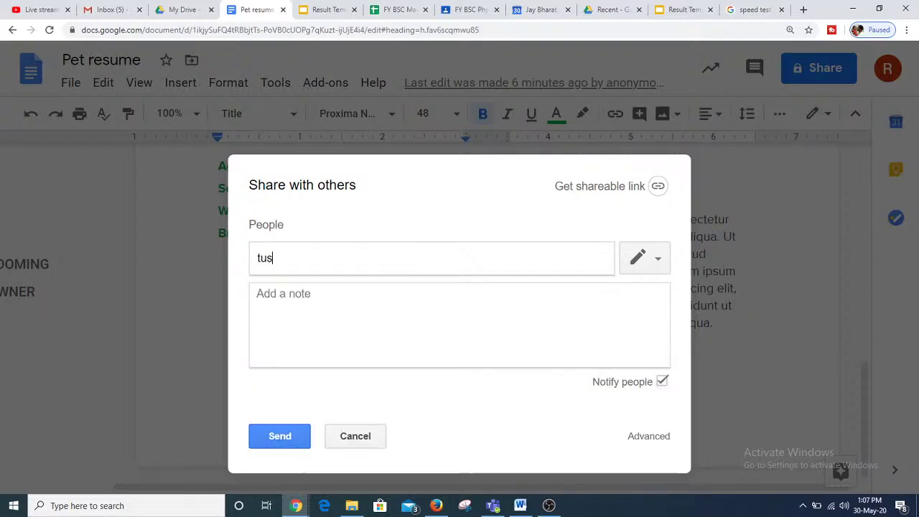
text(har)
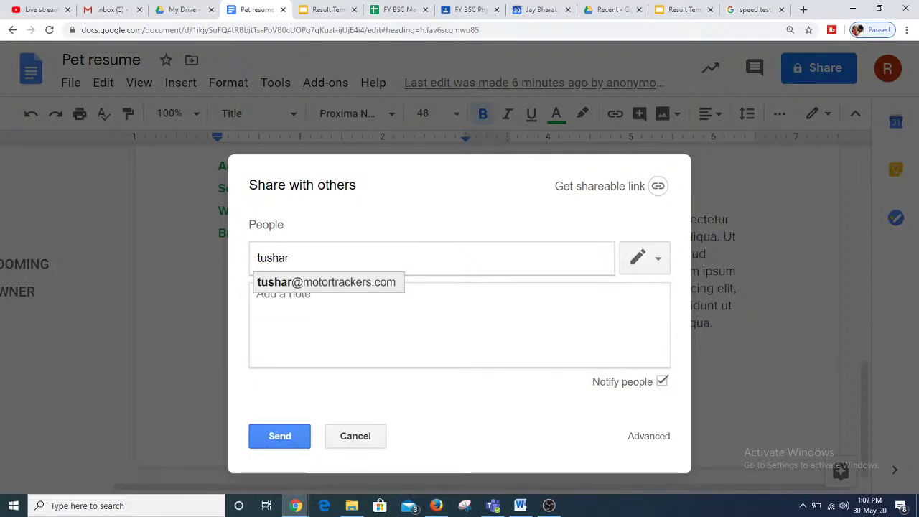
click(349, 286)
Write the note 'we work on collage brochure', correcting the misspelling, and send the invitation
click(349, 301)
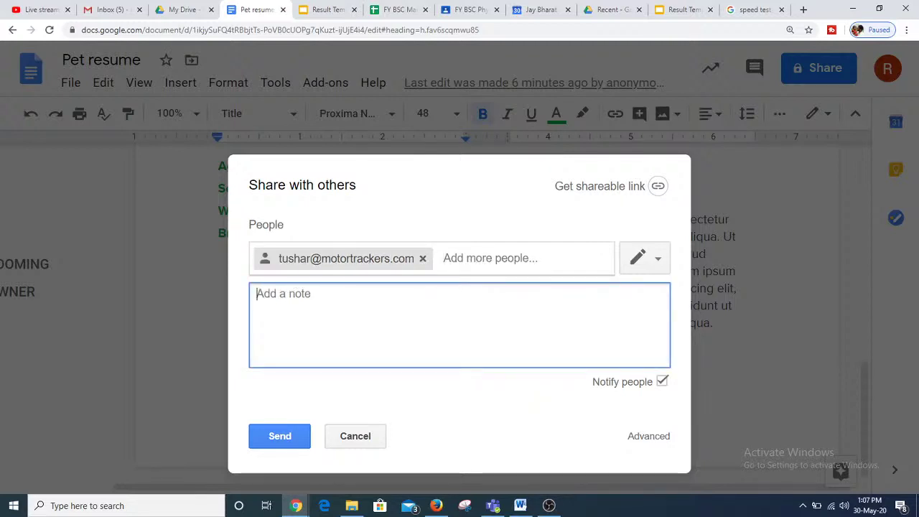
text(Collabra)
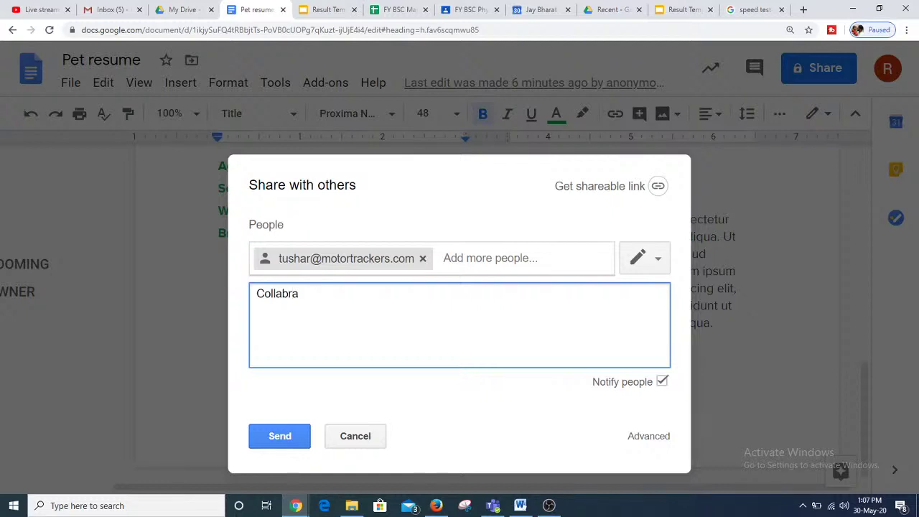
key(BackSpace)
text(we wor)
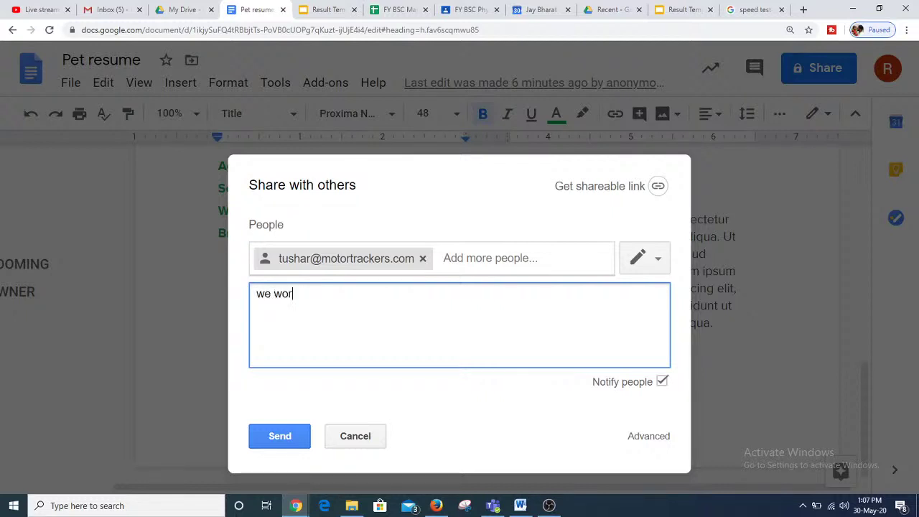
text(k on collage)
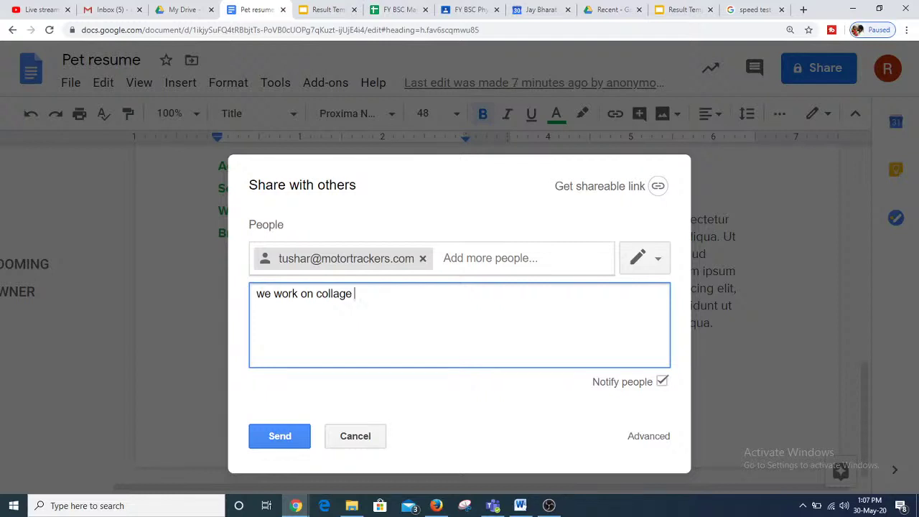
text( bri)
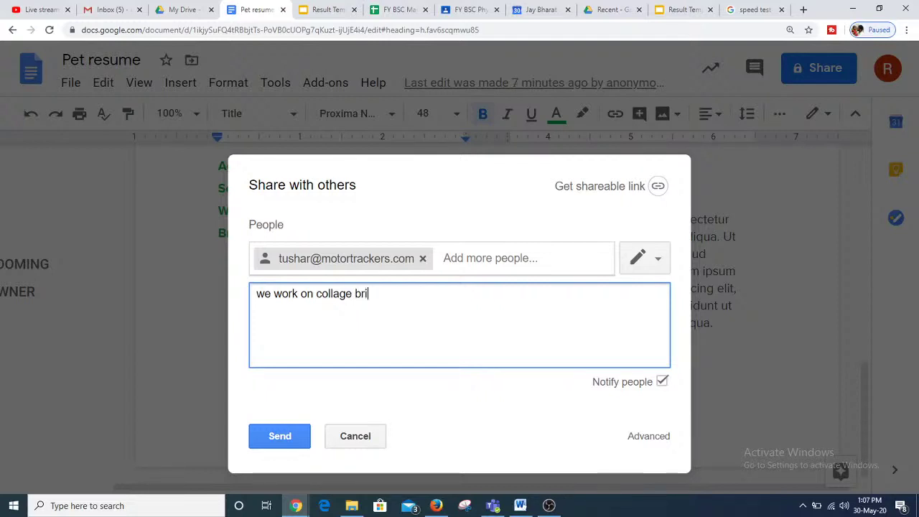
text(achure)
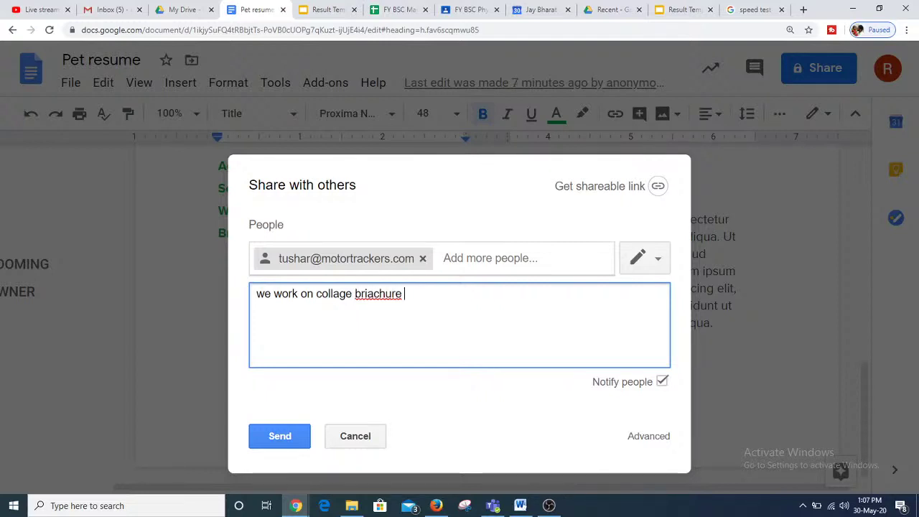
right_click(368, 296)
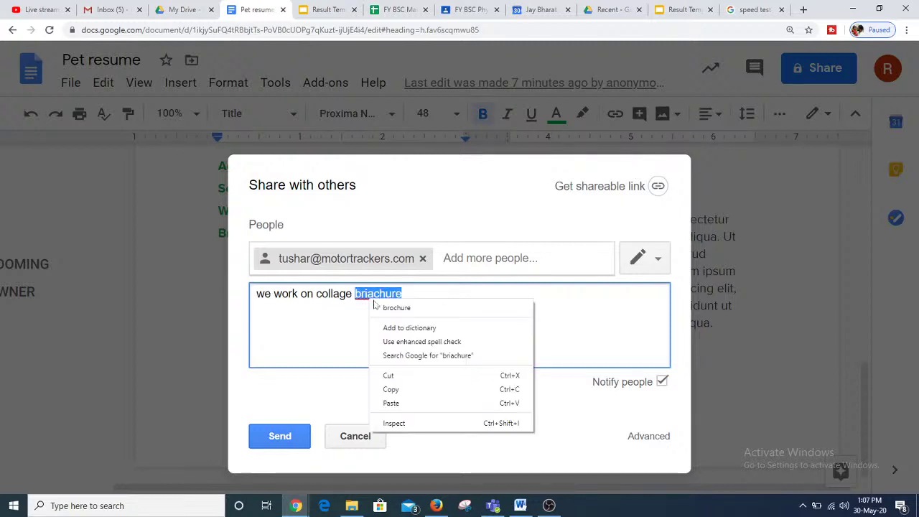
click(392, 305)
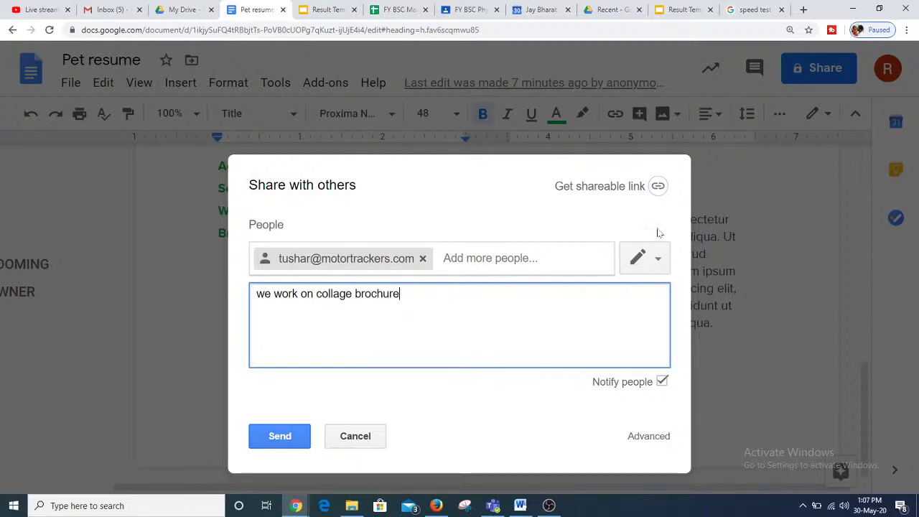
click(262, 440)
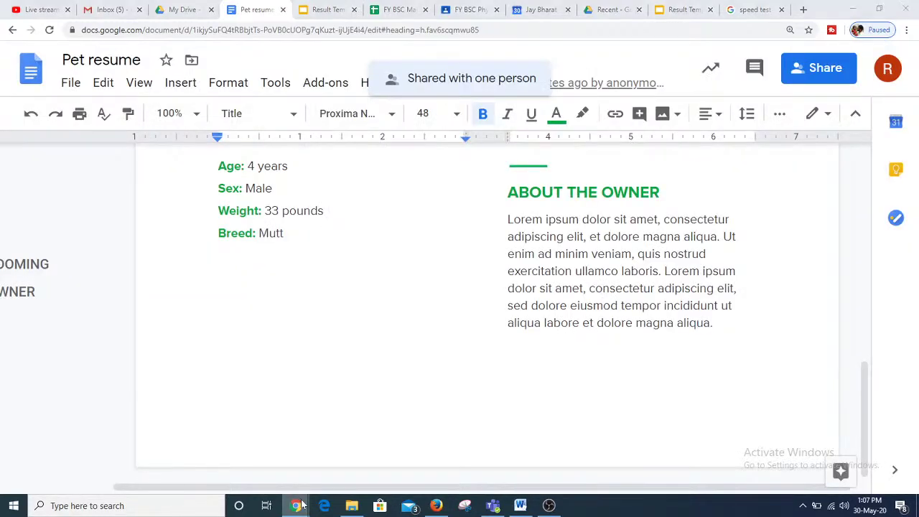
mouse_move(301, 504)
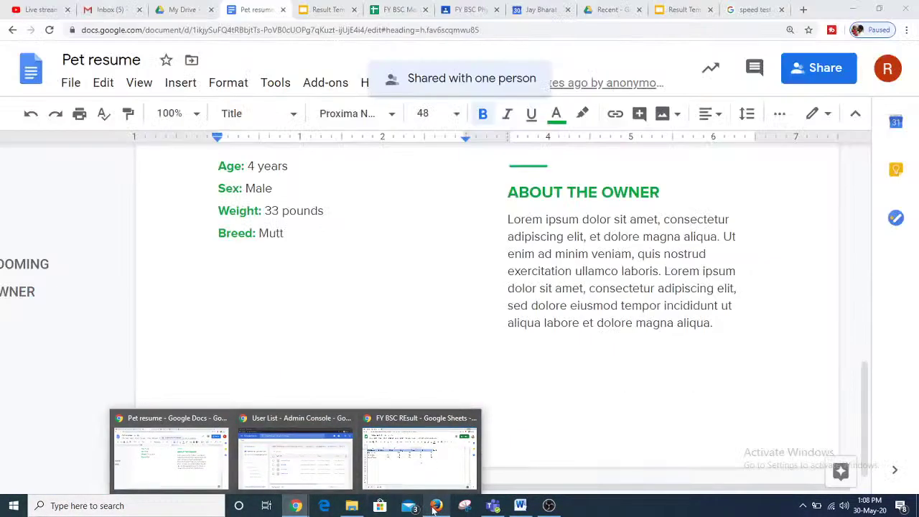
Open the 'Pet resume - Invitation to edit' email from the refreshed inbox and launch the document in Docs
click(436, 506)
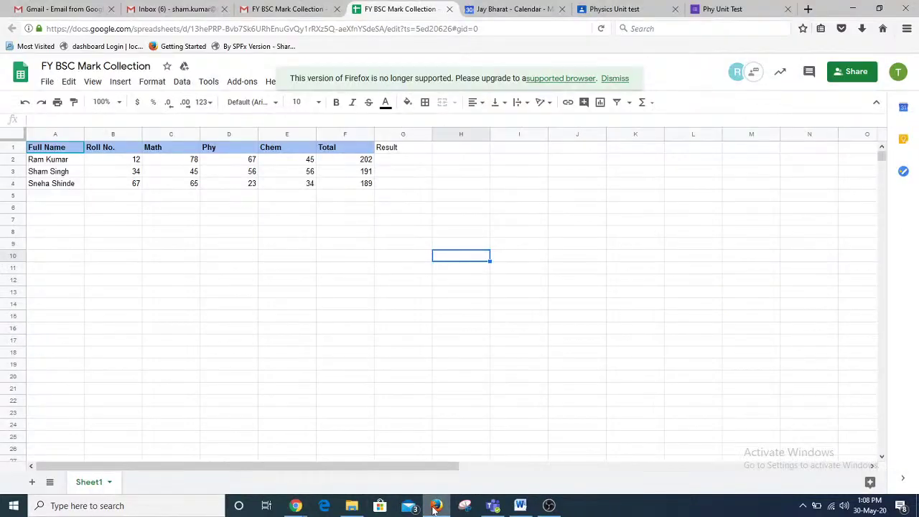
click(264, 17)
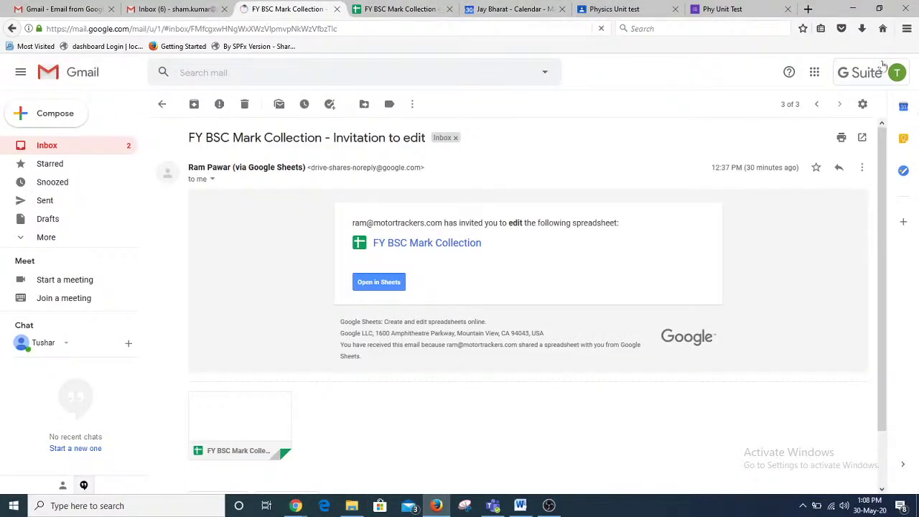
click(106, 151)
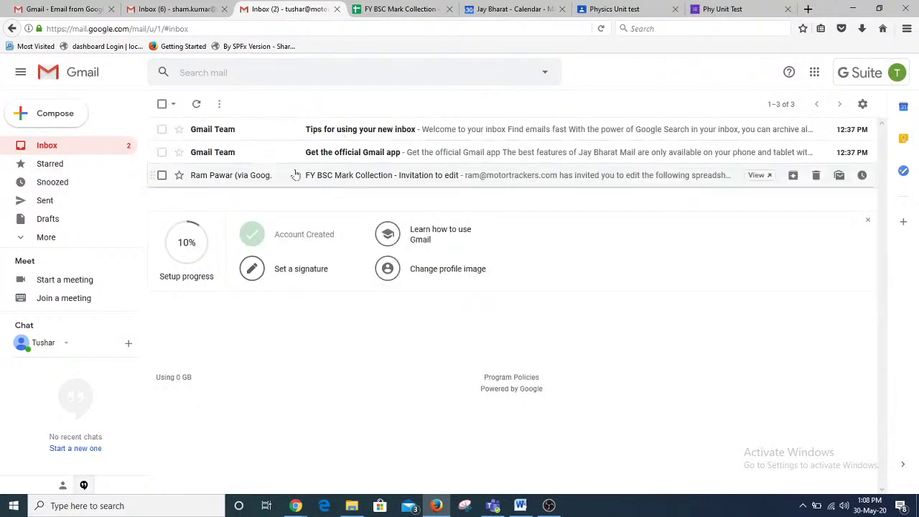
click(198, 108)
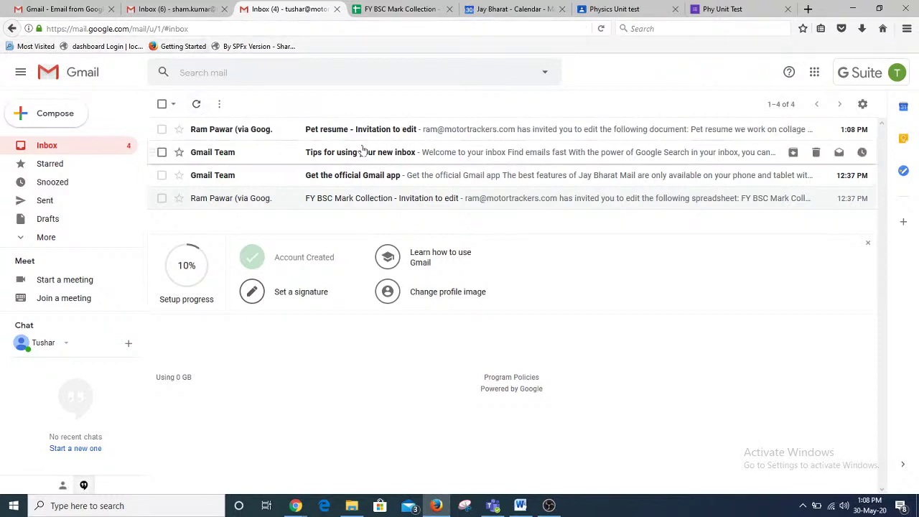
click(373, 130)
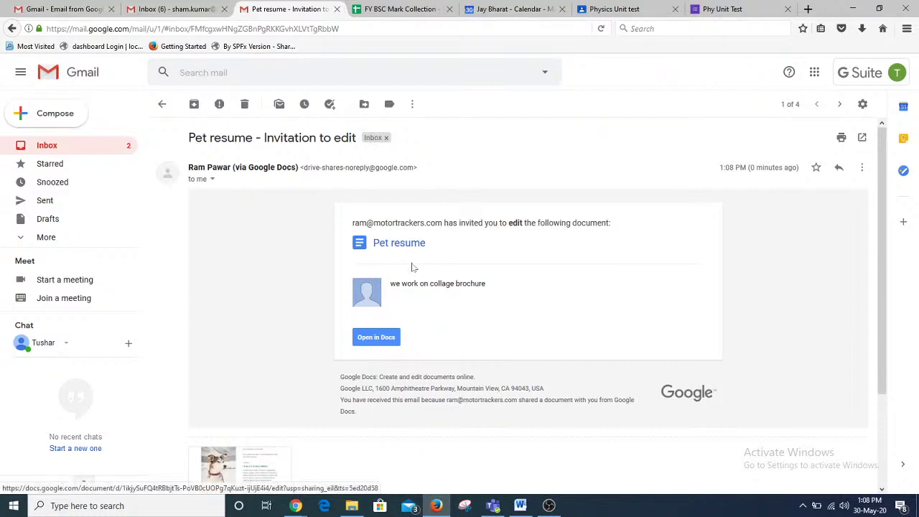
click(376, 338)
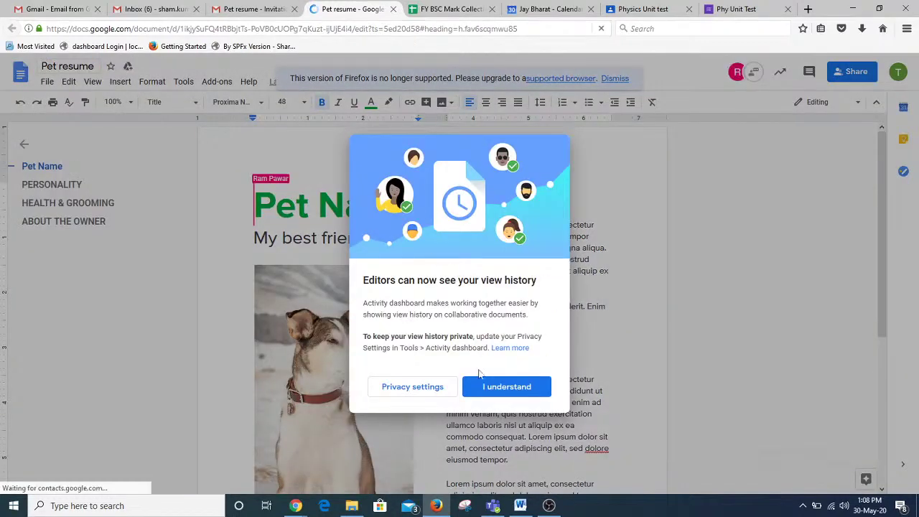
Dismiss the view history notice and retitle the document from 'Pet resume' to 'Brochure'
click(505, 385)
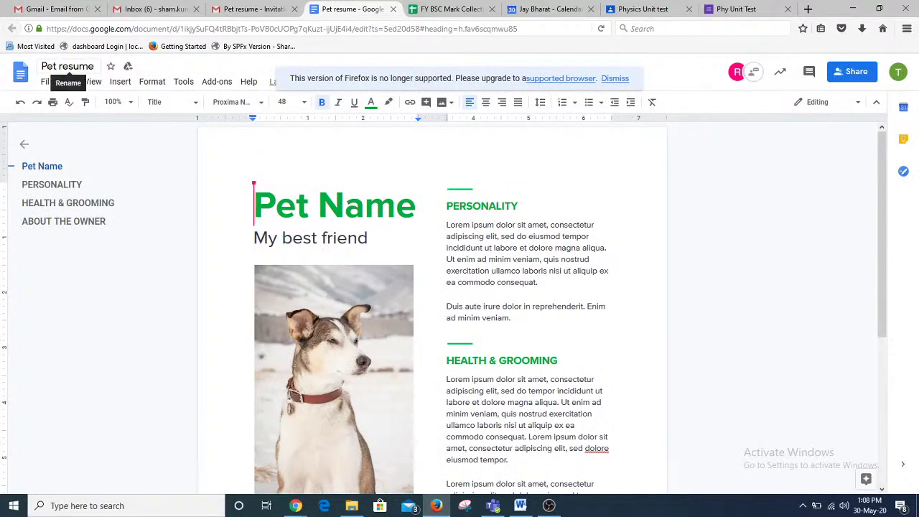
click(67, 66)
key(BackSpace)
key(BackSpace)
key(BackSpace)
key(BackSpace)
key(BackSpace)
key(BackSpace)
key(BackSpace)
key(BackSpace)
key(BackSpace)
key(BackSpace)
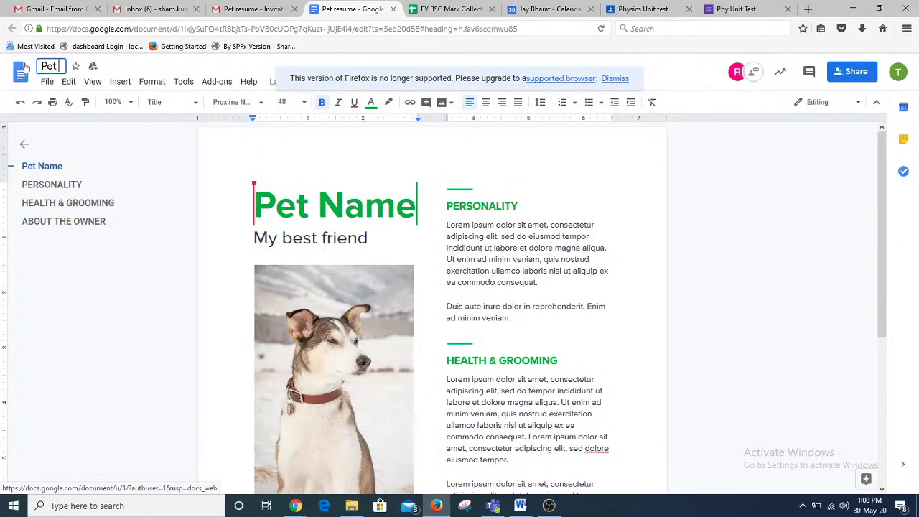
text(Brochure)
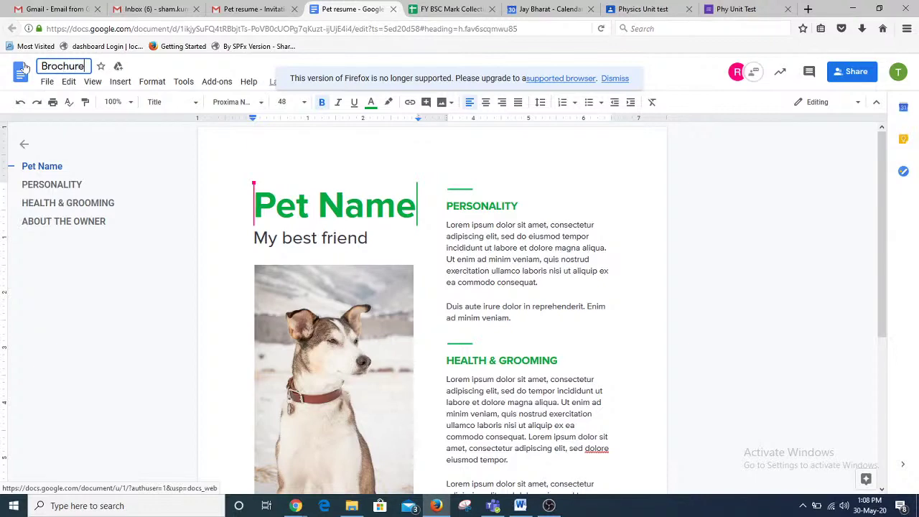
key(Return)
scroll(460, 308, down, 5)
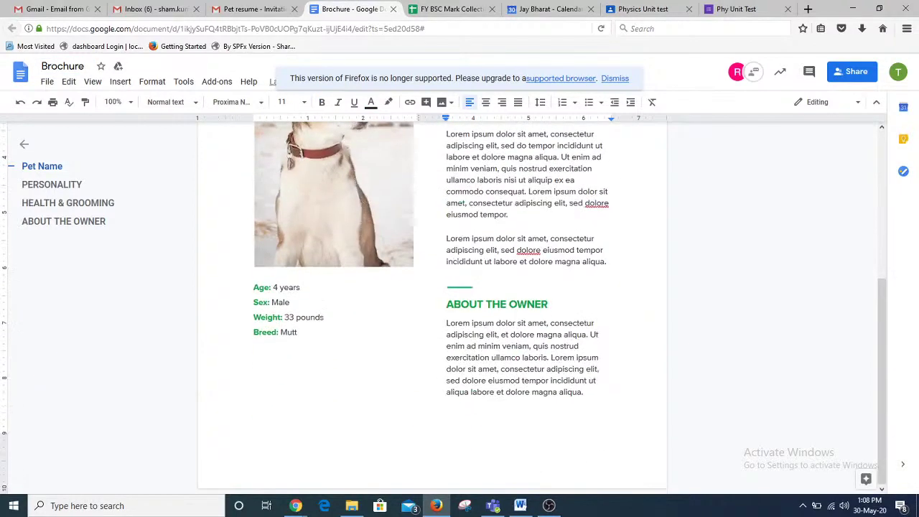
scroll(430, 309, down, 2)
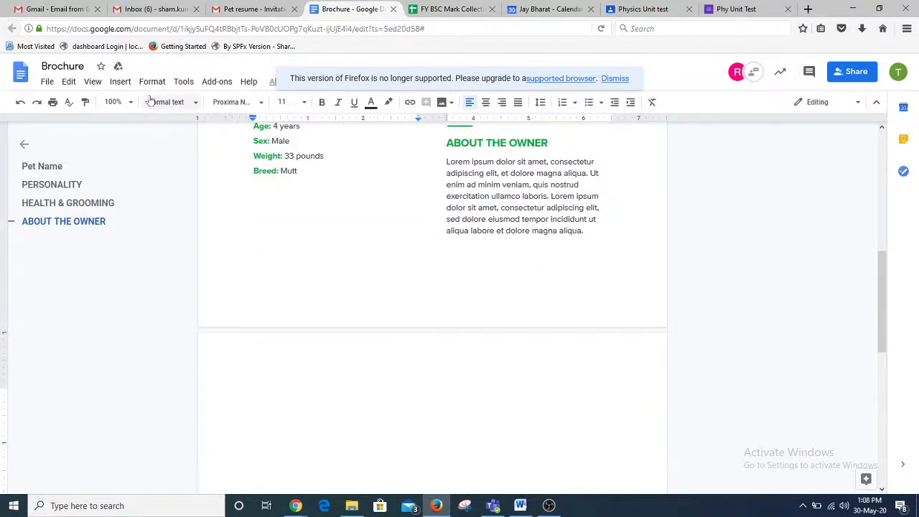
click(119, 82)
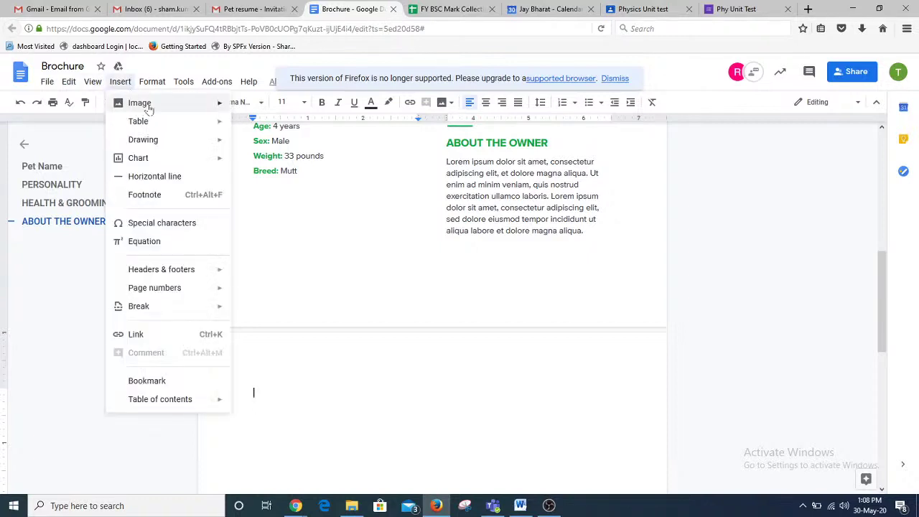
Upload the golden certificate image from Desktop > Certificate into Brochure
mouse_move(149, 107)
click(312, 108)
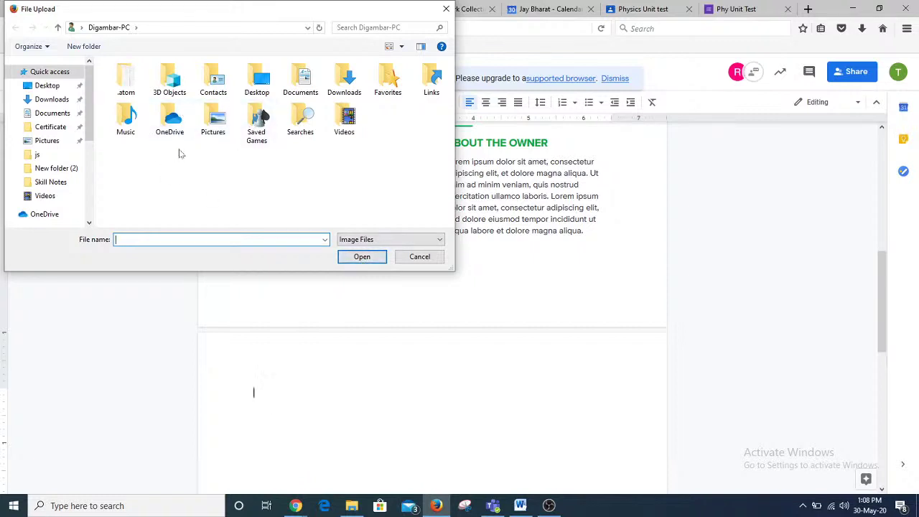
double_click(210, 127)
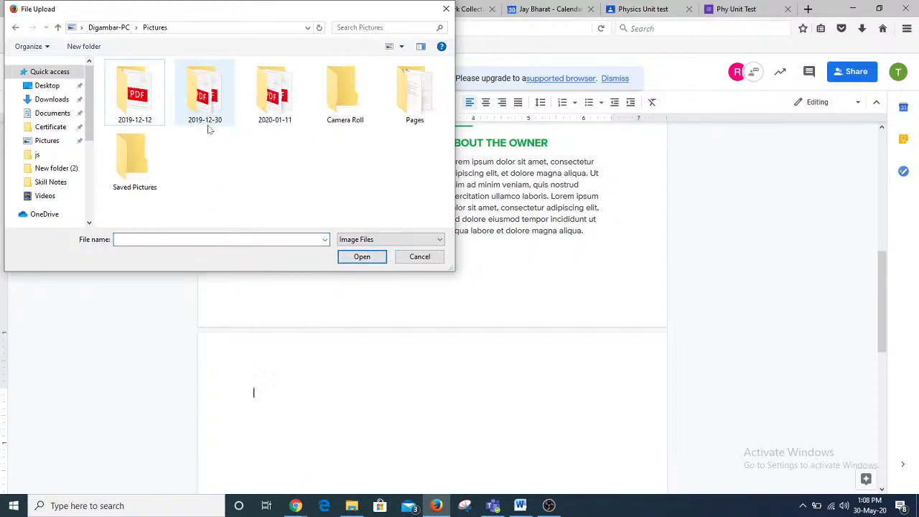
double_click(411, 96)
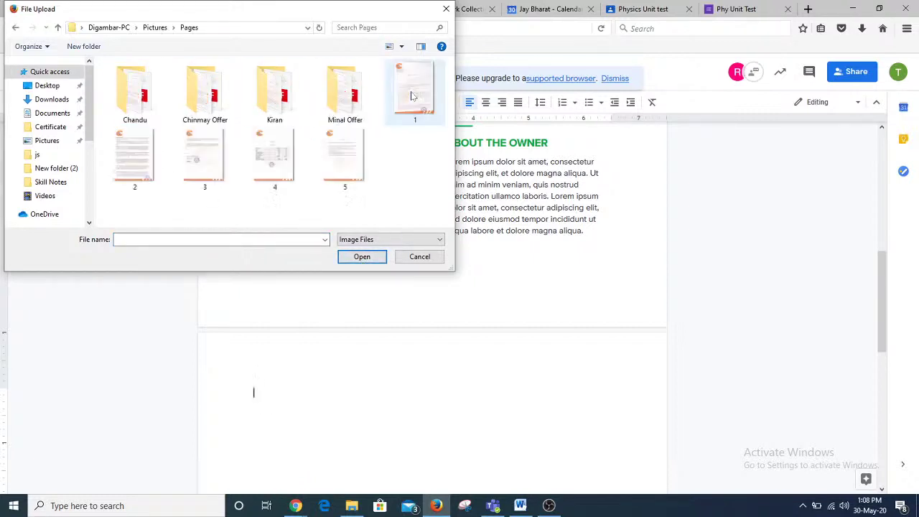
click(104, 27)
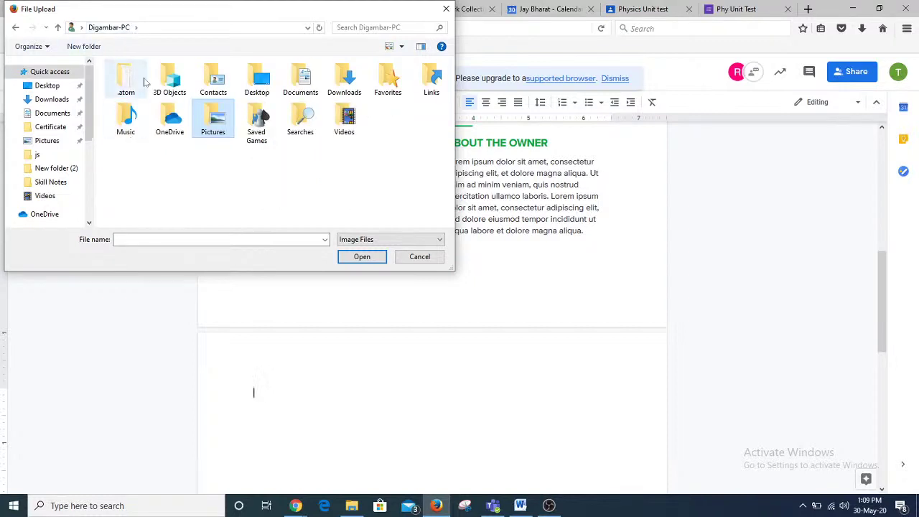
double_click(256, 80)
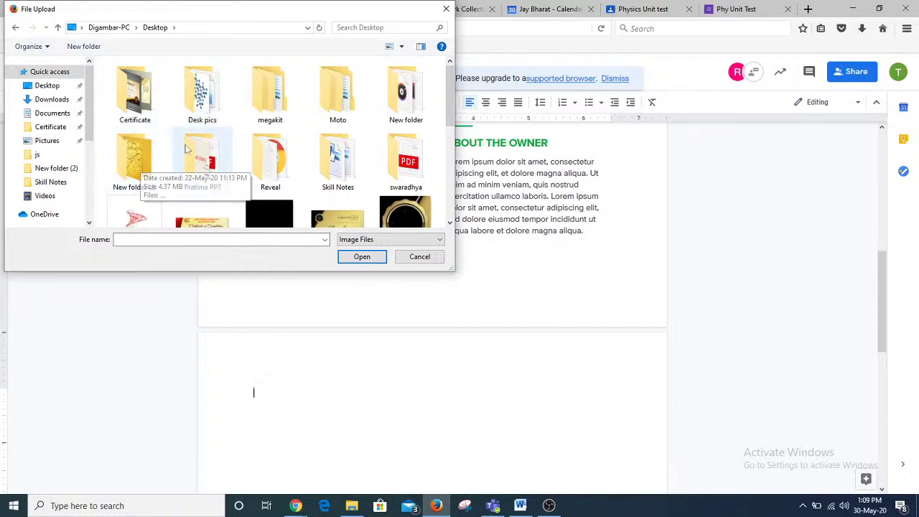
double_click(136, 90)
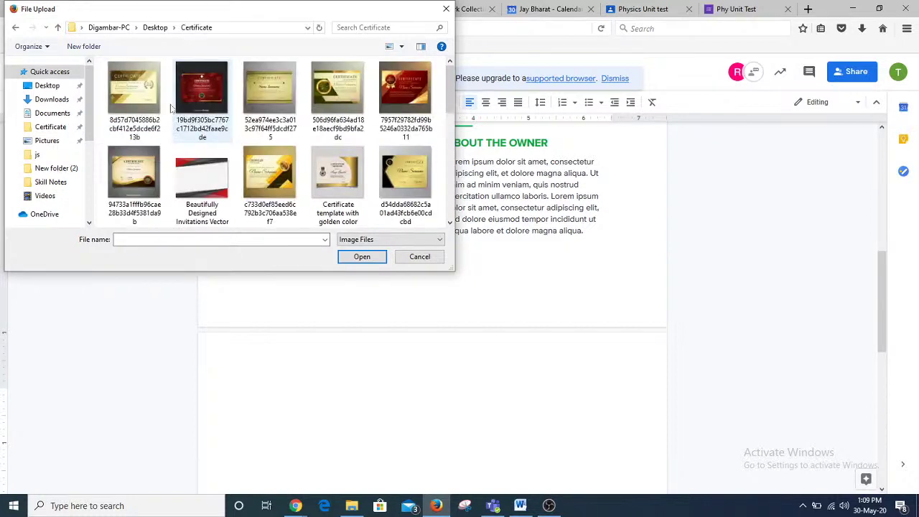
double_click(135, 90)
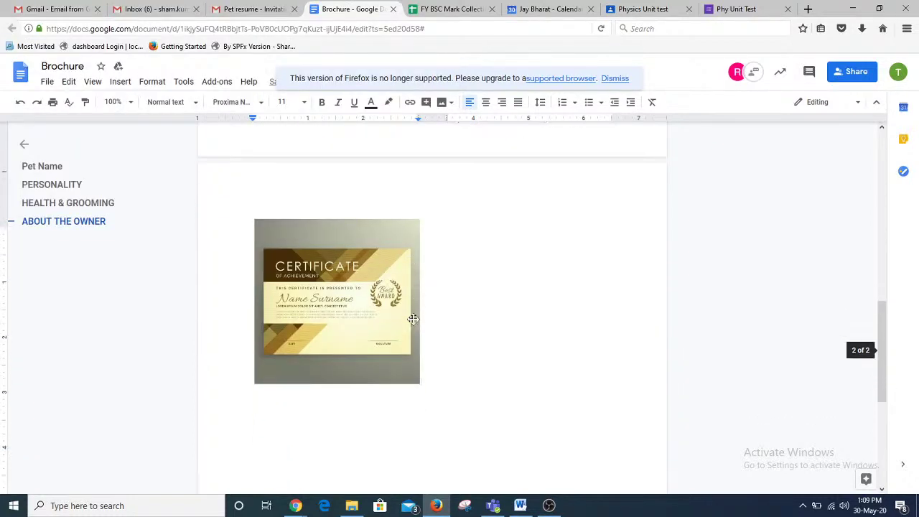
Jump between the start and end of Brochure to check the certificate on page two
key(ctrl+Home)
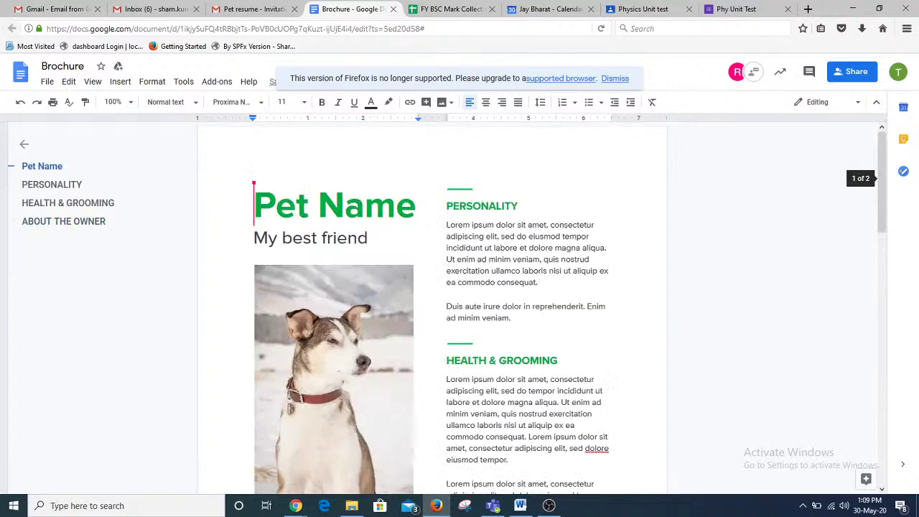
key(ctrl+End)
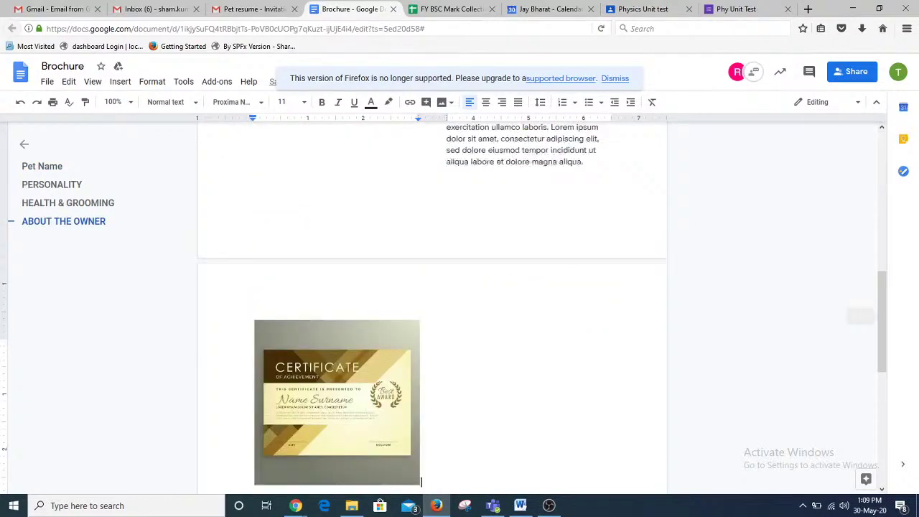
key(ctrl+Home)
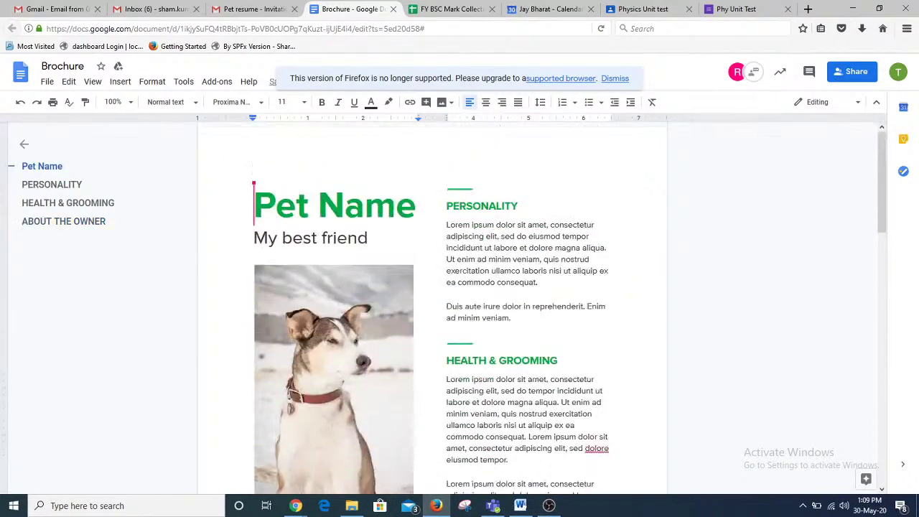
scroll(430, 308, down, 5)
key(ctrl+End)
scroll(431, 309, down, 2)
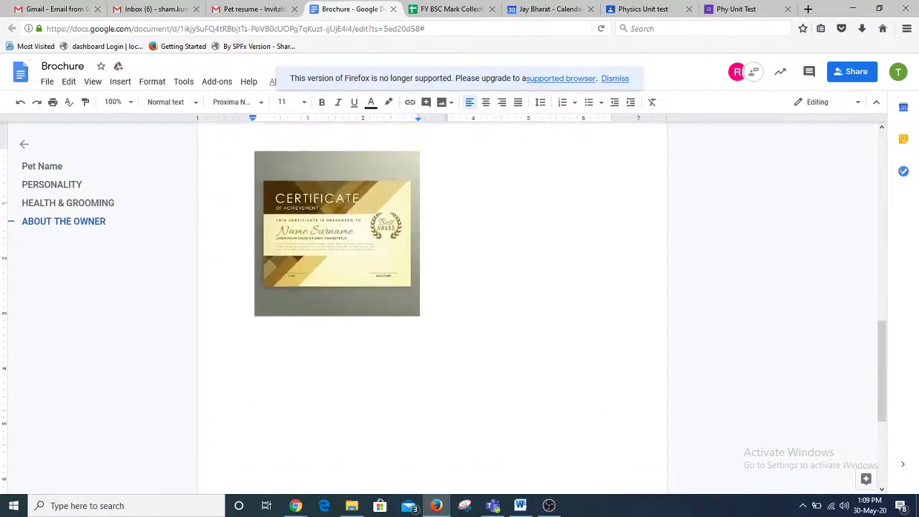
In the other window's Brochure, type 'Nice Image and' below the certificate image
mouse_move(302, 508)
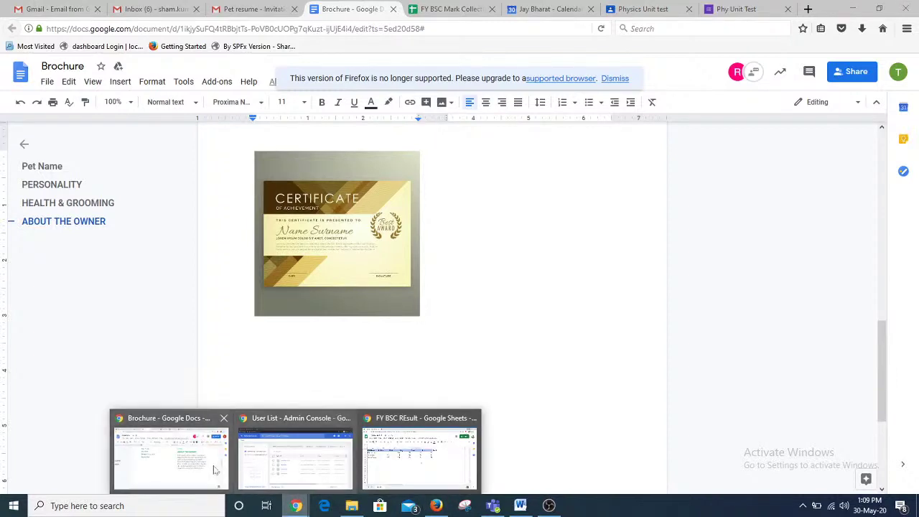
click(194, 470)
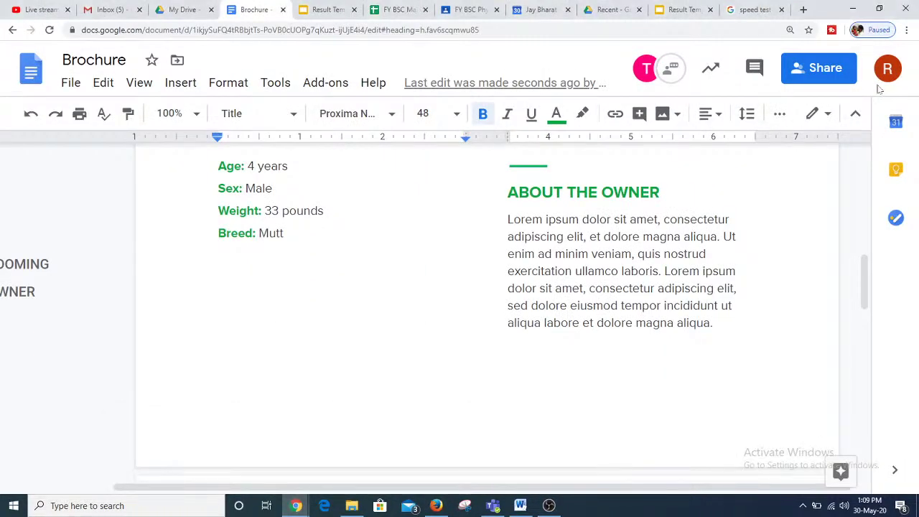
scroll(722, 171, down, 4)
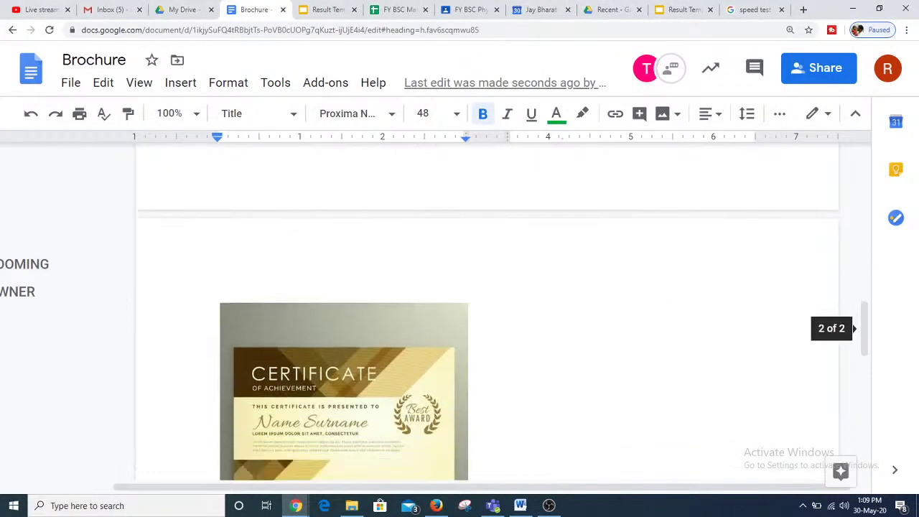
scroll(314, 333, down, 2)
scroll(313, 332, up, 5)
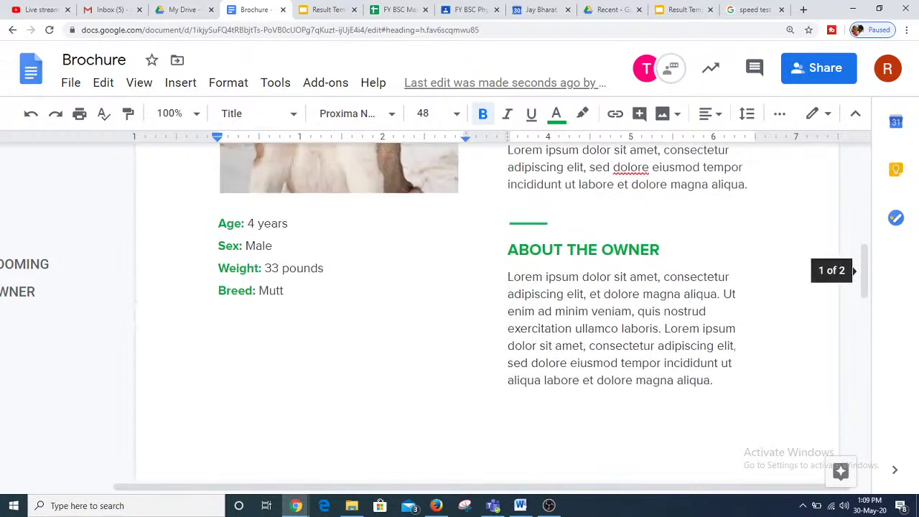
scroll(488, 309, down, 5)
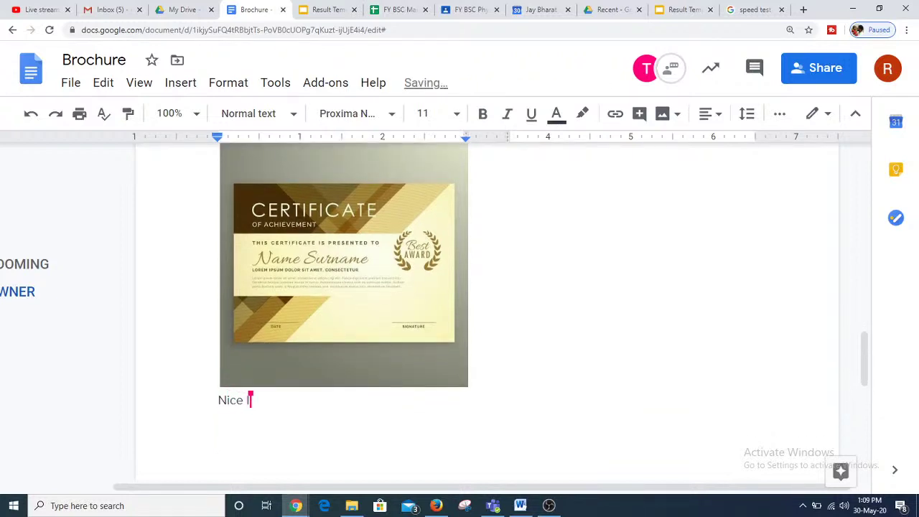
text(nd)
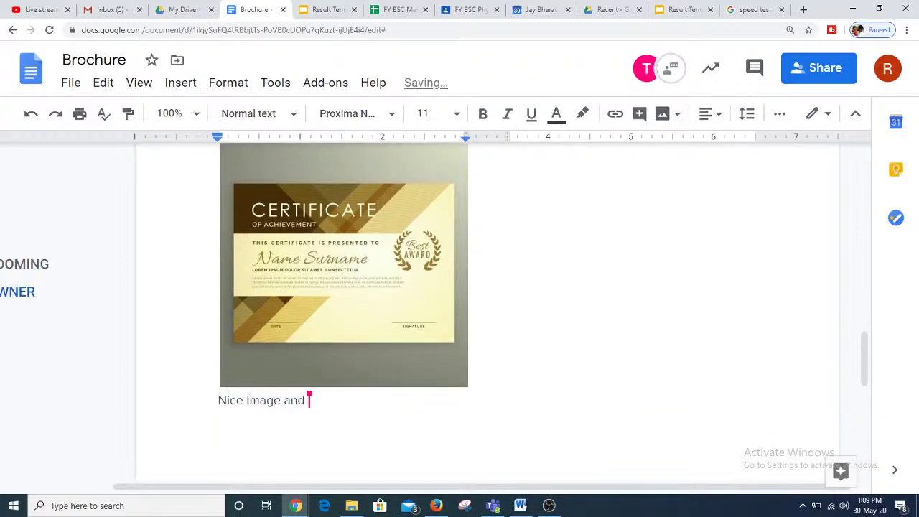
scroll(488, 311, up, 10)
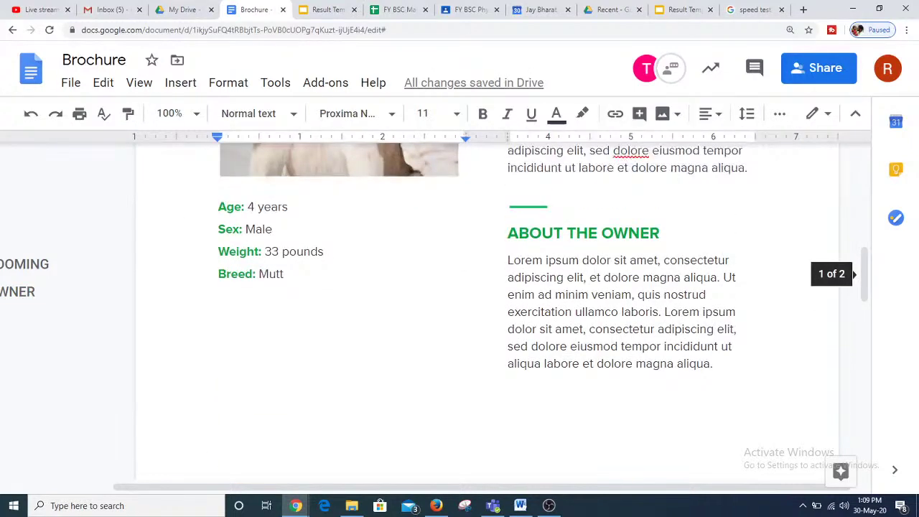
scroll(488, 311, up, 5)
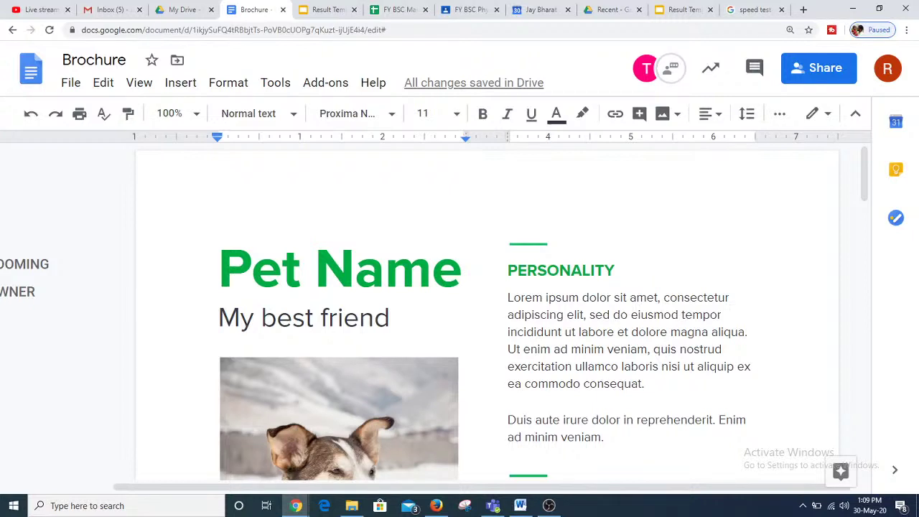
Turn on link sharing for Brochure and copy its shareable link
click(821, 67)
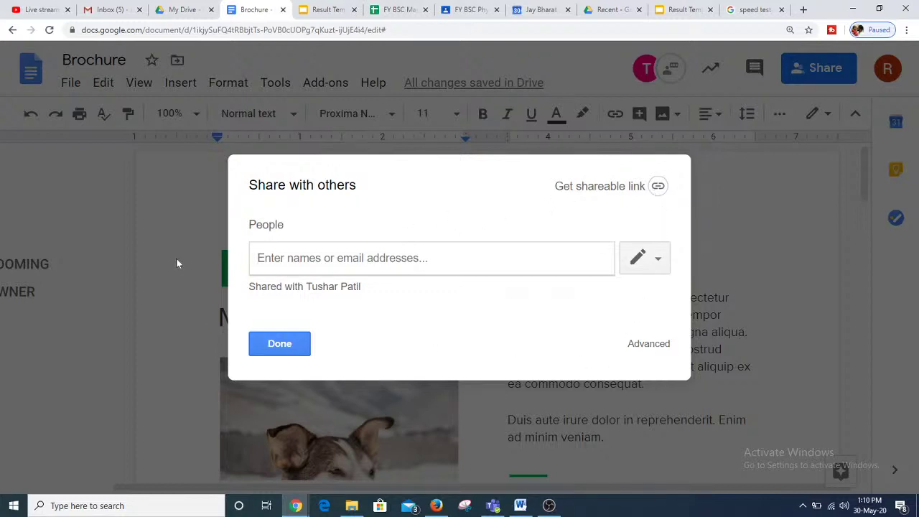
click(666, 187)
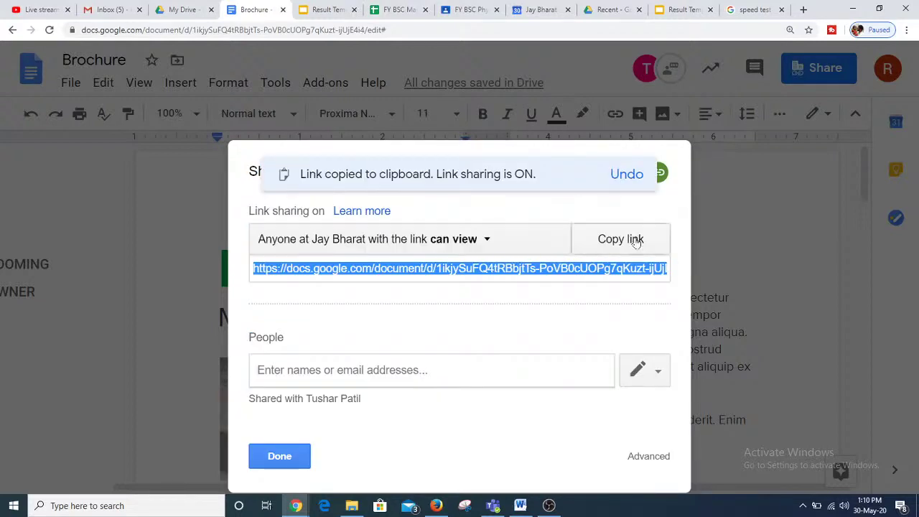
click(636, 241)
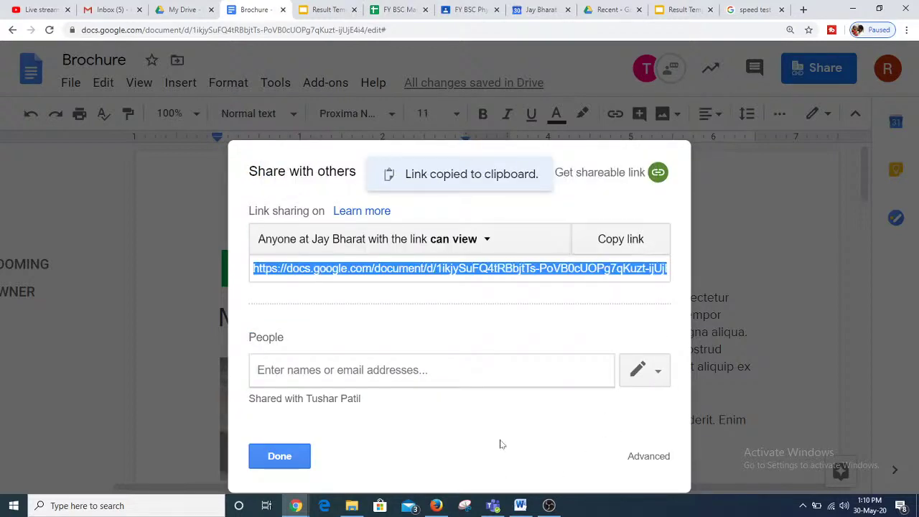
Review the share link in the full sharing settings and close them with Done
click(642, 459)
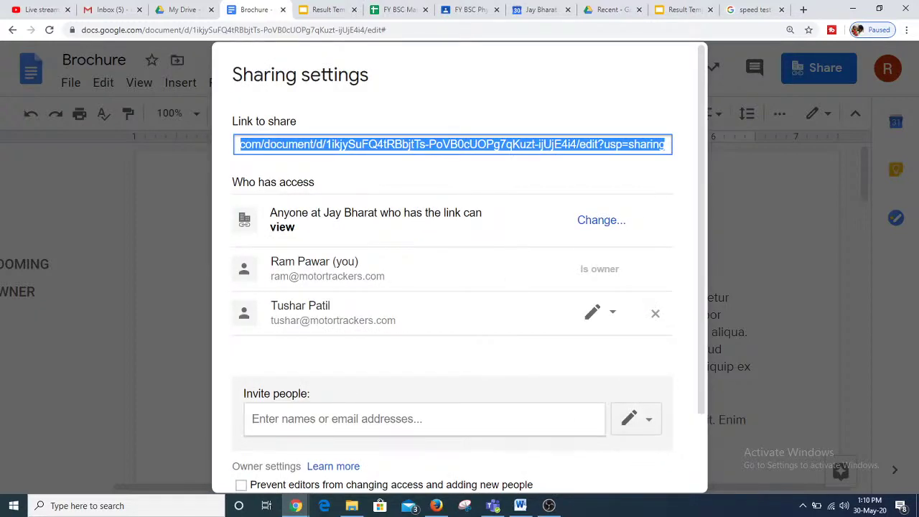
drag(323, 212, 578, 208)
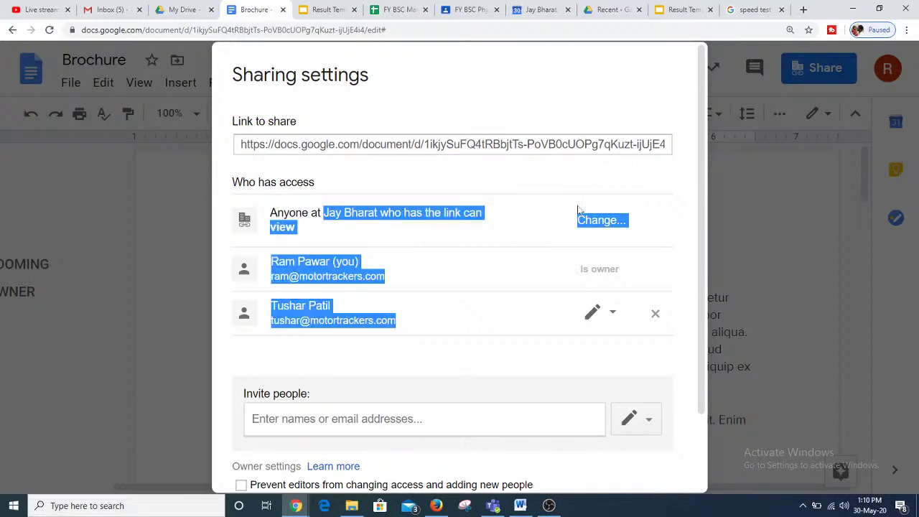
click(453, 145)
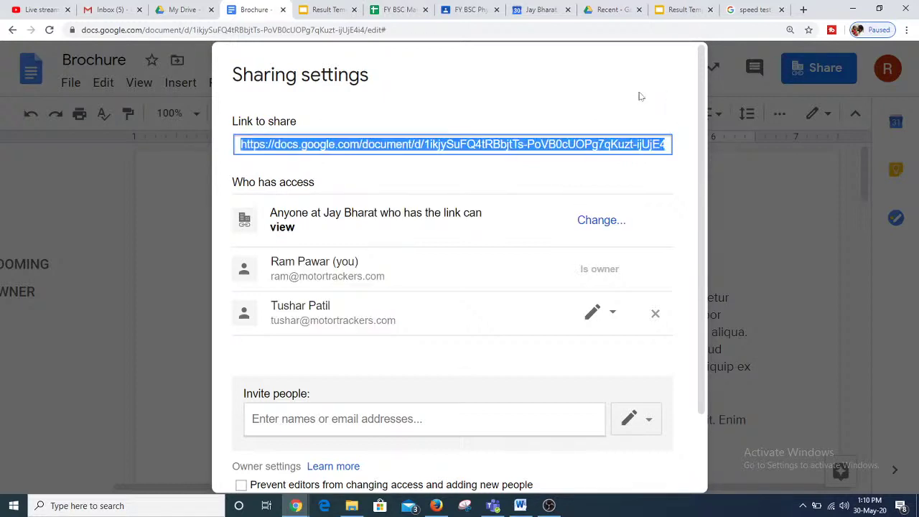
click(184, 191)
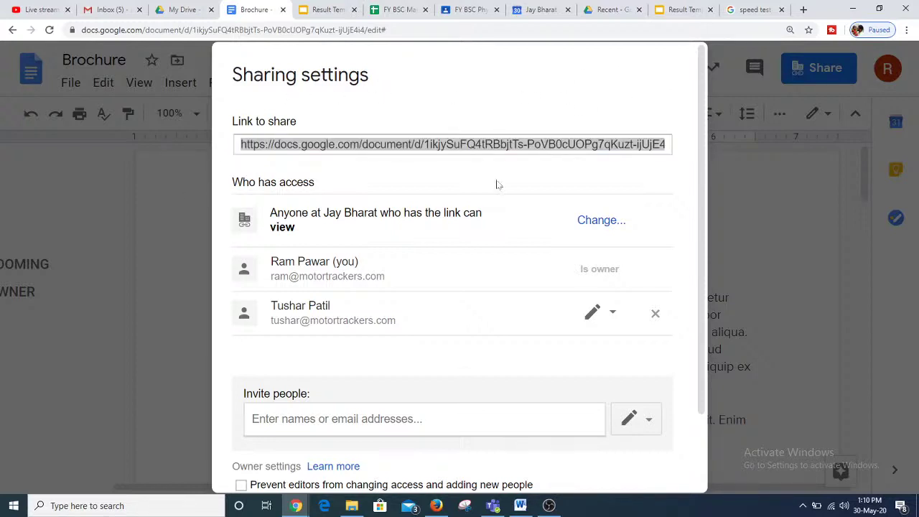
scroll(615, 488, down, 2)
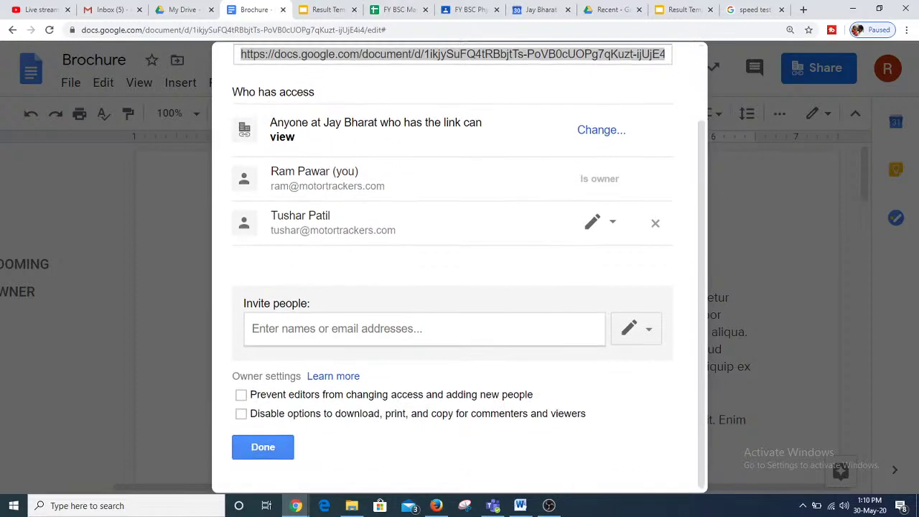
click(248, 445)
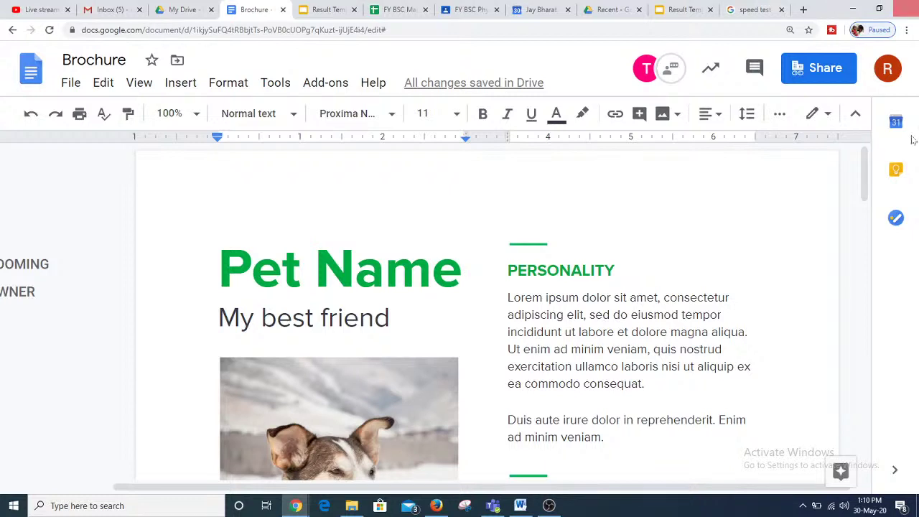
From the My Drive tab, launch Google Meet through the Google apps grid
click(181, 9)
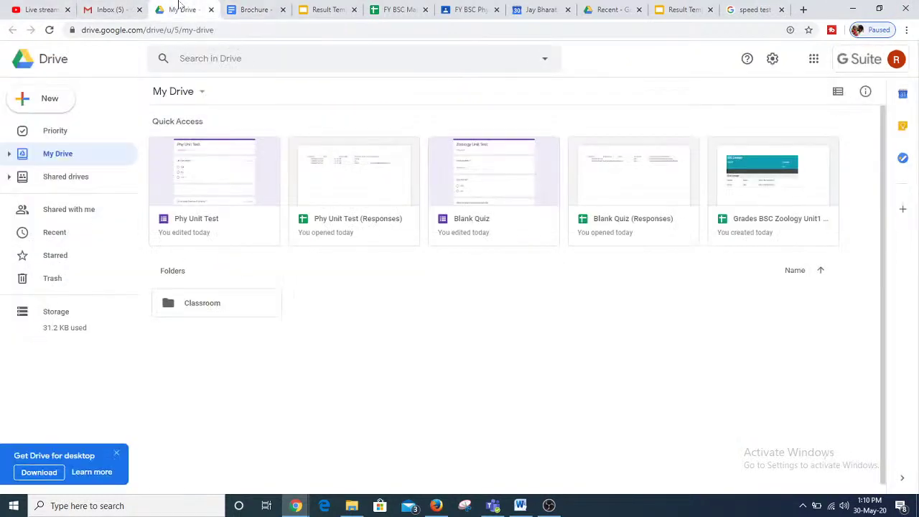
click(815, 61)
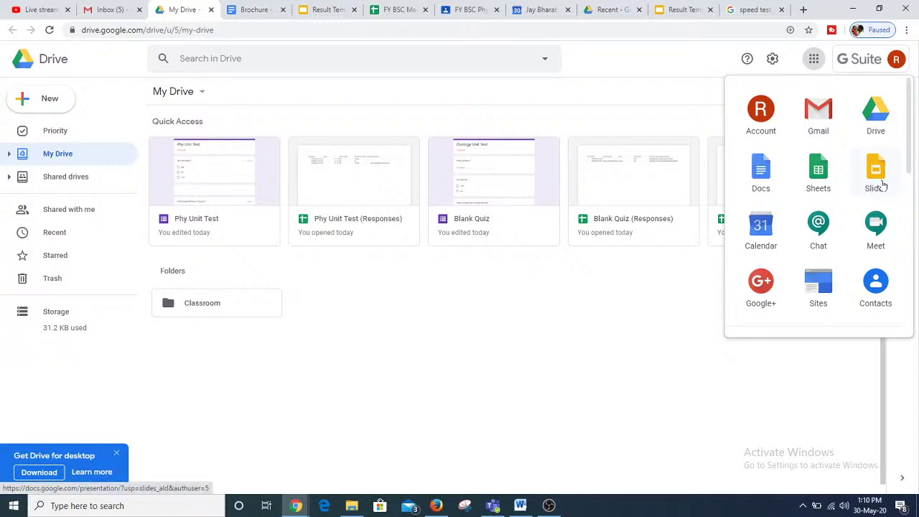
click(876, 224)
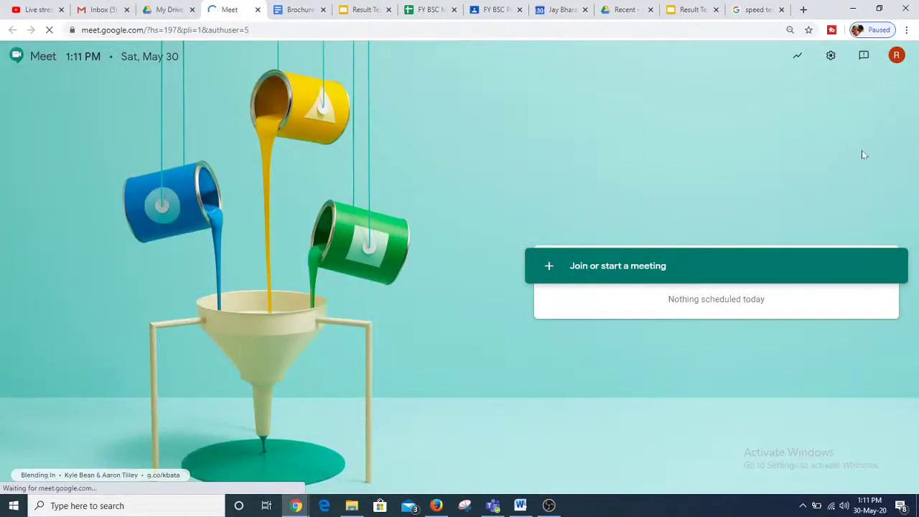
Cancel the join-or-start meeting prompt without a code and go to the Gmail inbox tab
click(683, 270)
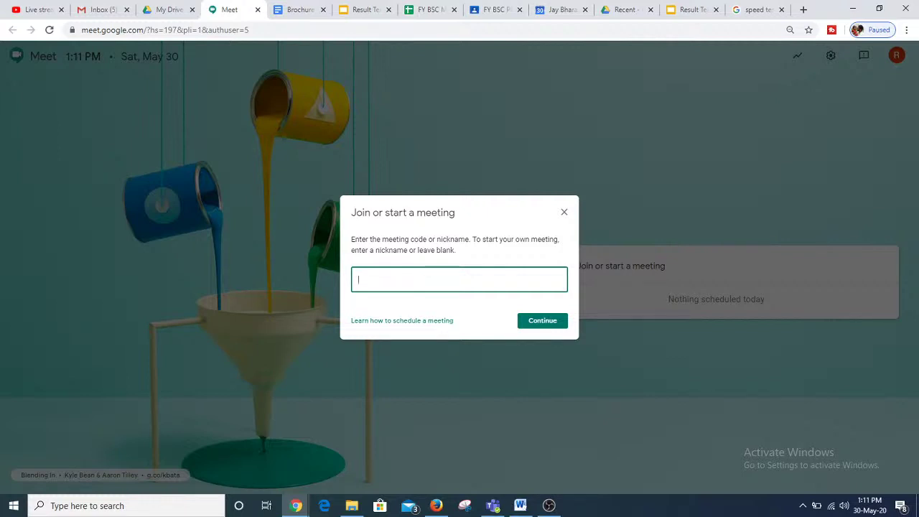
click(720, 314)
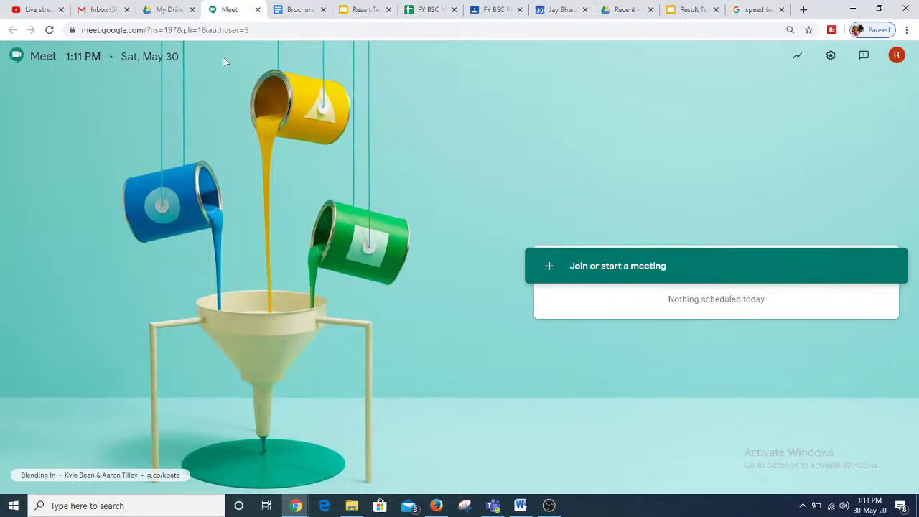
click(95, 10)
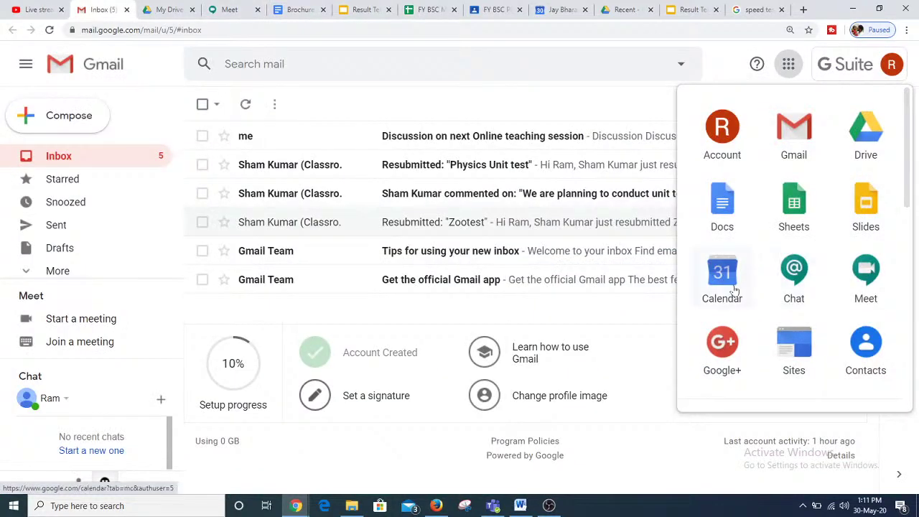
Launch Google Calendar in a new tab and move the Meet tab left of My Drive
click(734, 288)
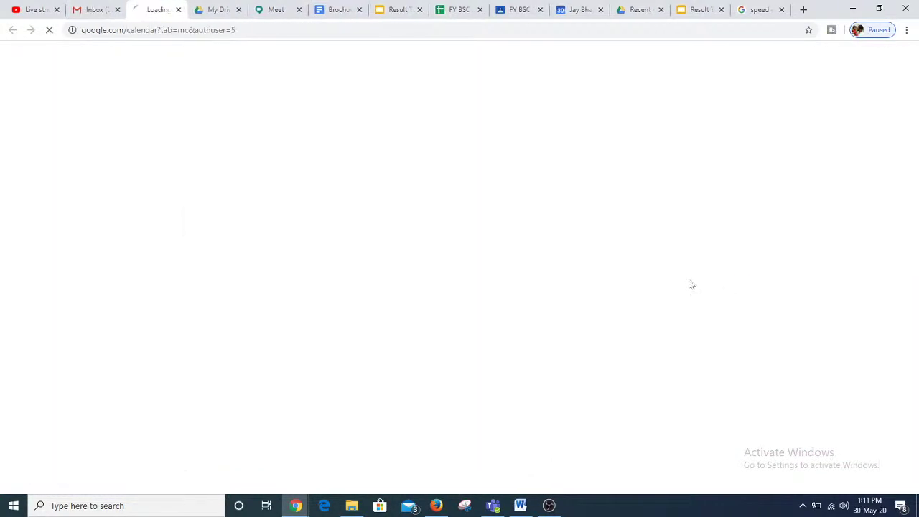
drag(267, 9, 215, 10)
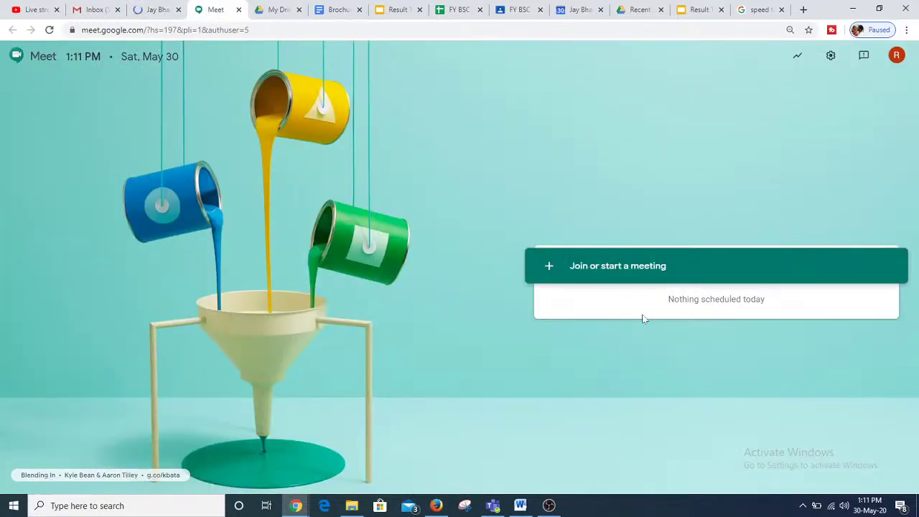
click(641, 268)
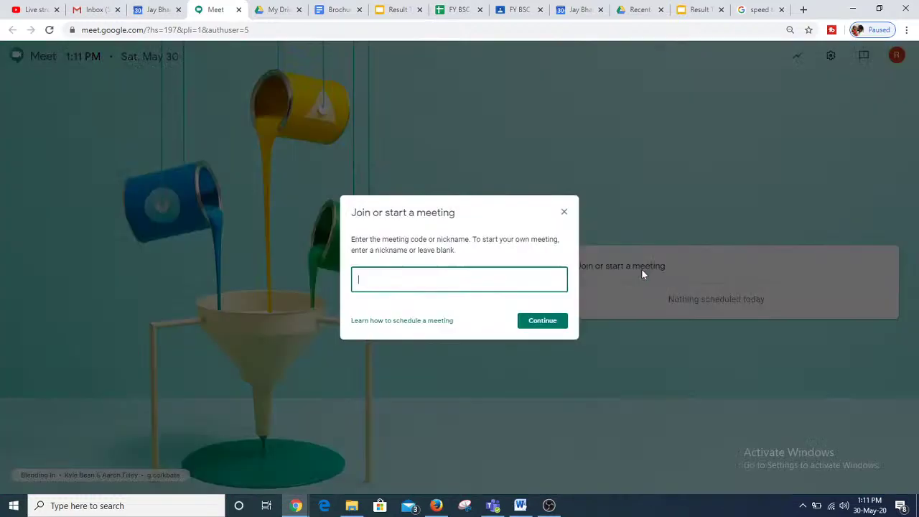
click(564, 212)
Copy the Meet link of the June 3 'Discussion on next Online teaching session' event and return to Meet
click(157, 10)
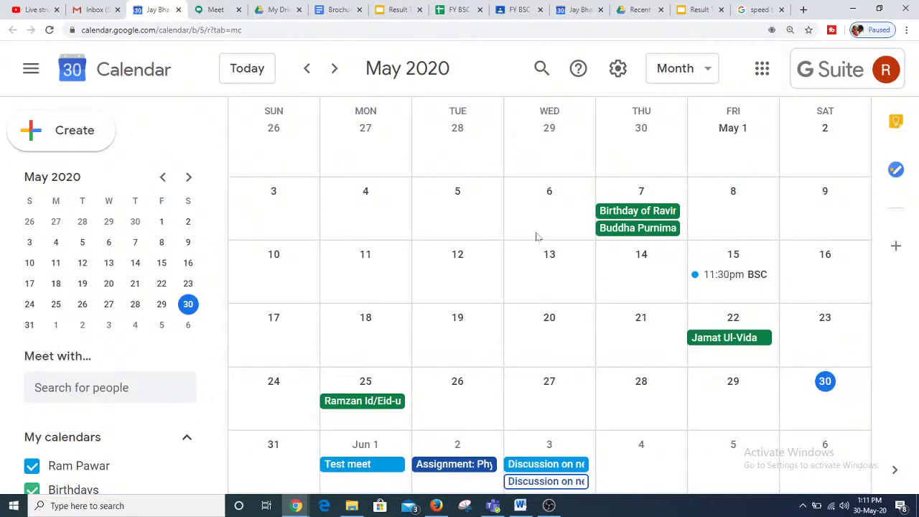
scroll(577, 319, down, 1)
scroll(606, 355, up, 1)
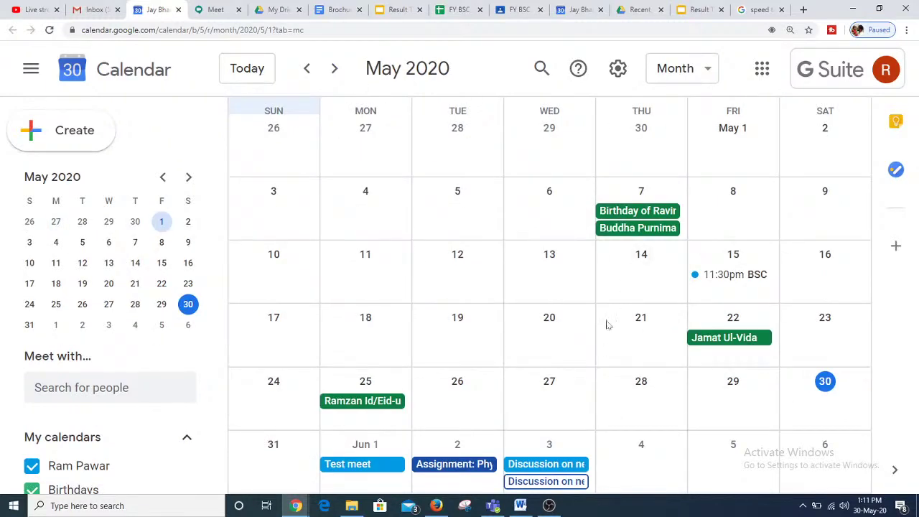
click(550, 466)
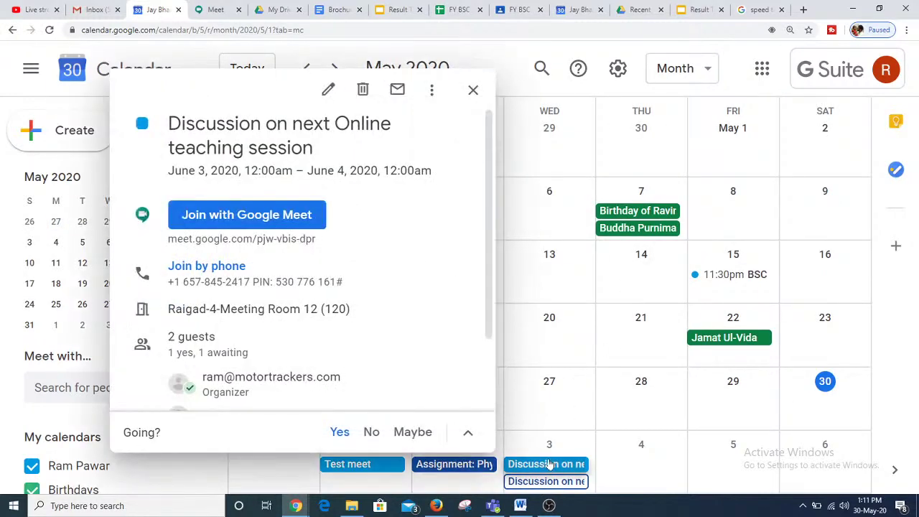
mouse_move(312, 220)
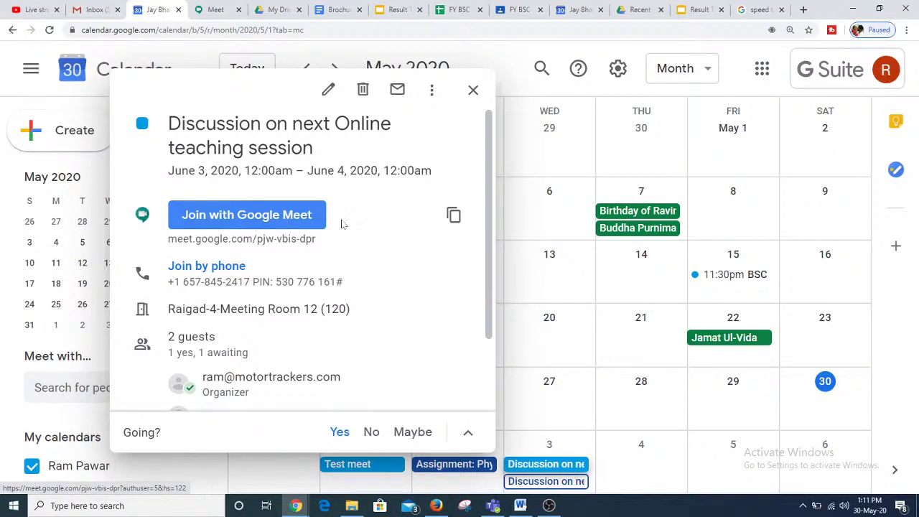
click(453, 214)
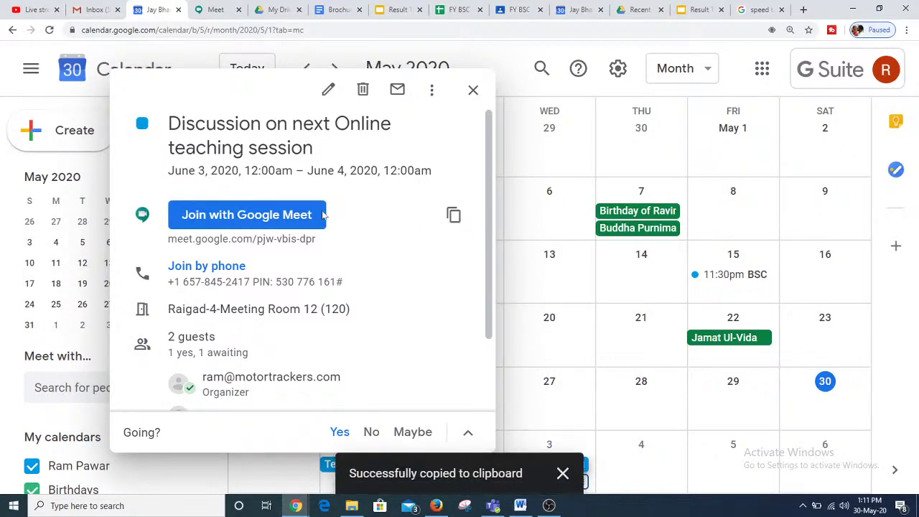
click(213, 9)
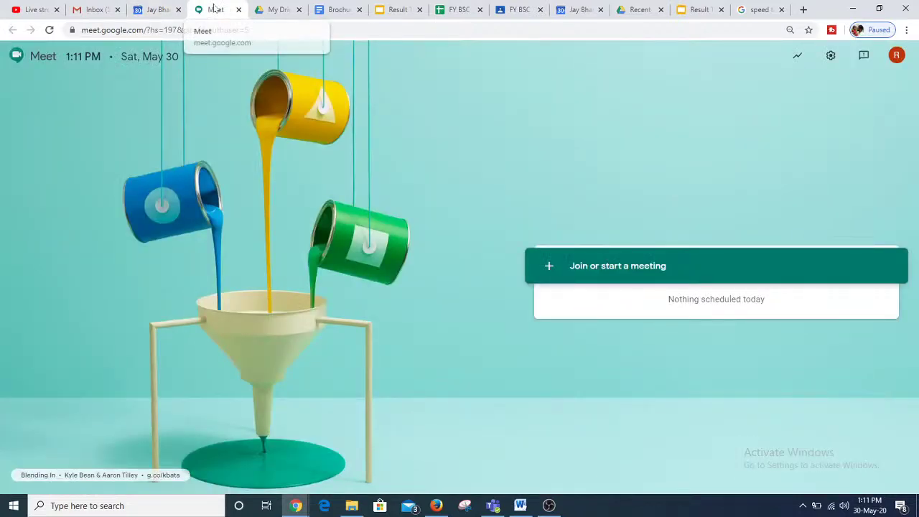
Paste the copied link into the join prompt, continue, and join the teaching-session call
click(617, 266)
key(ctrl+v)
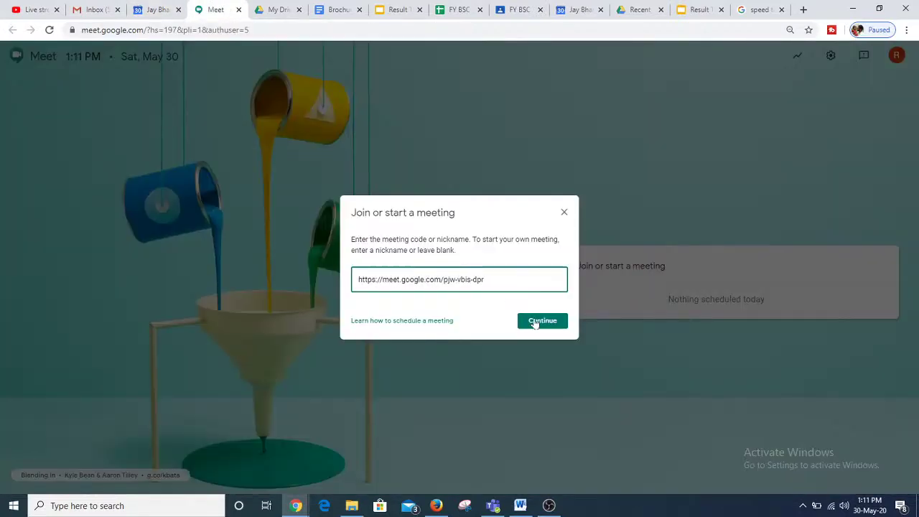
click(534, 323)
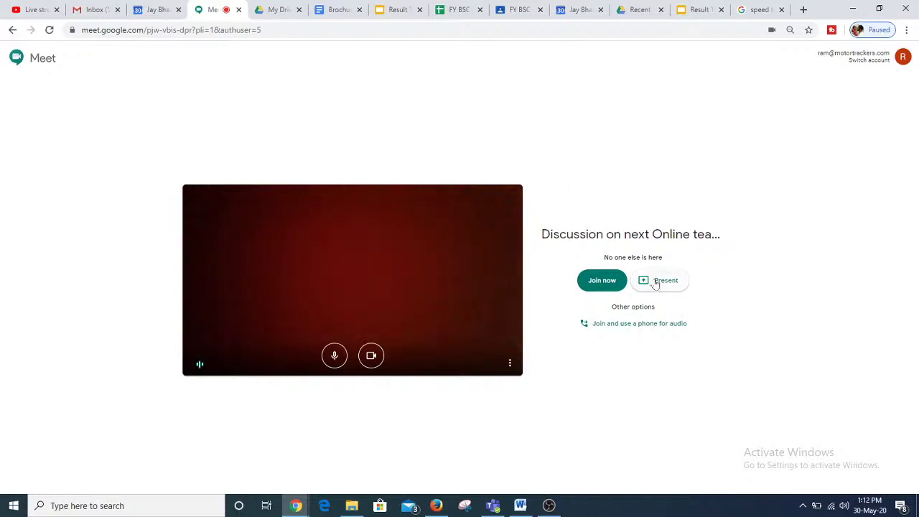
click(603, 280)
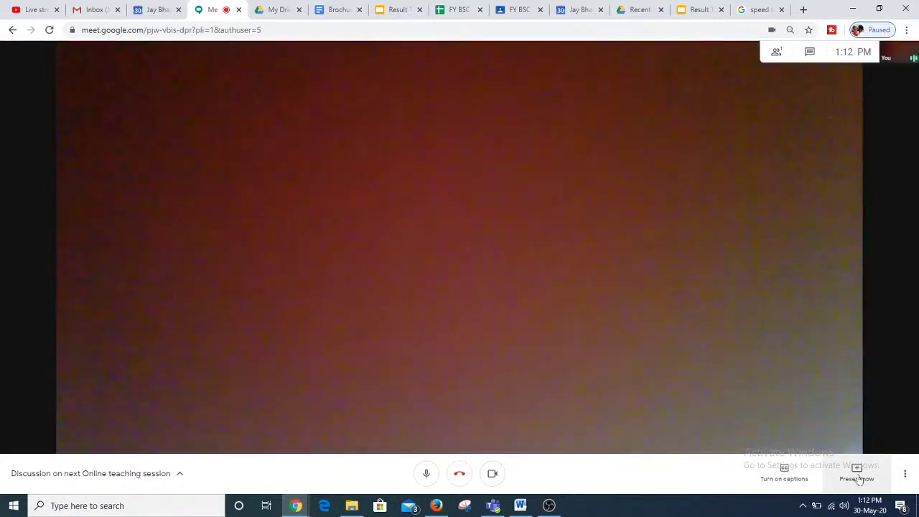
Share the entire screen with the teaching-session call and show the People panel
click(859, 477)
click(838, 392)
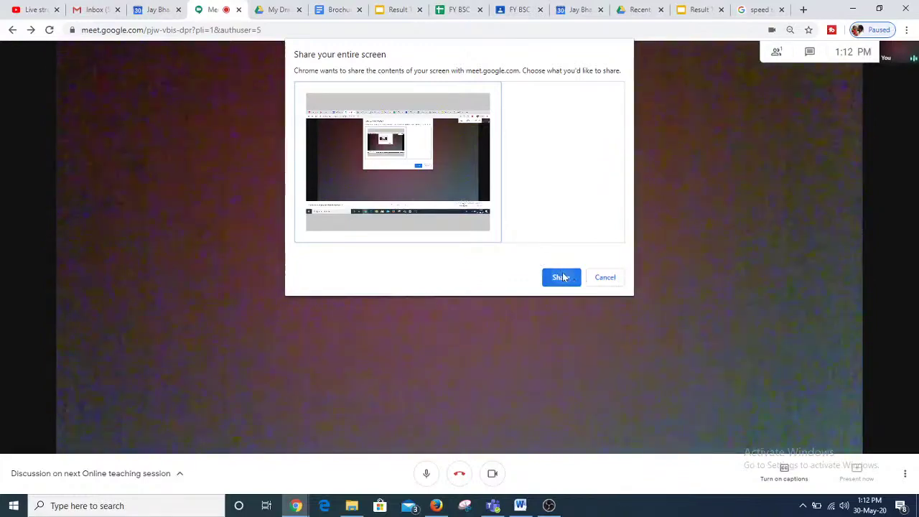
click(562, 277)
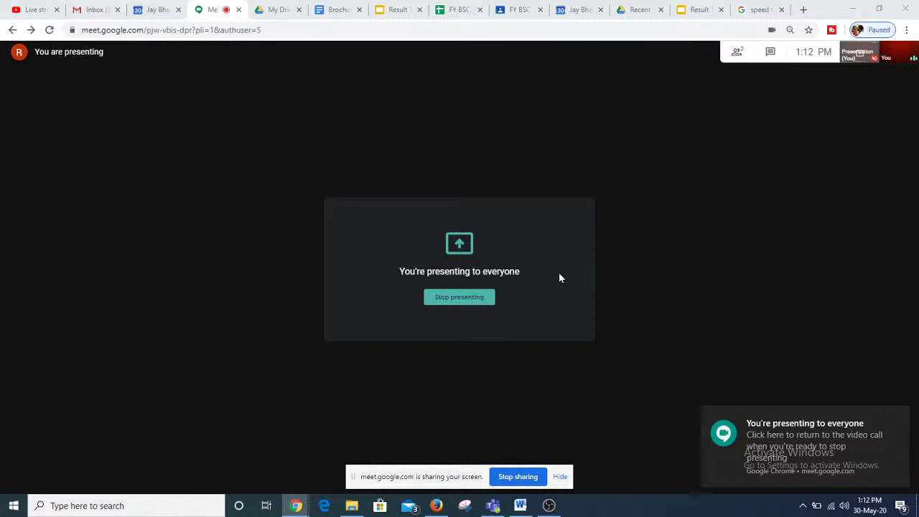
click(735, 47)
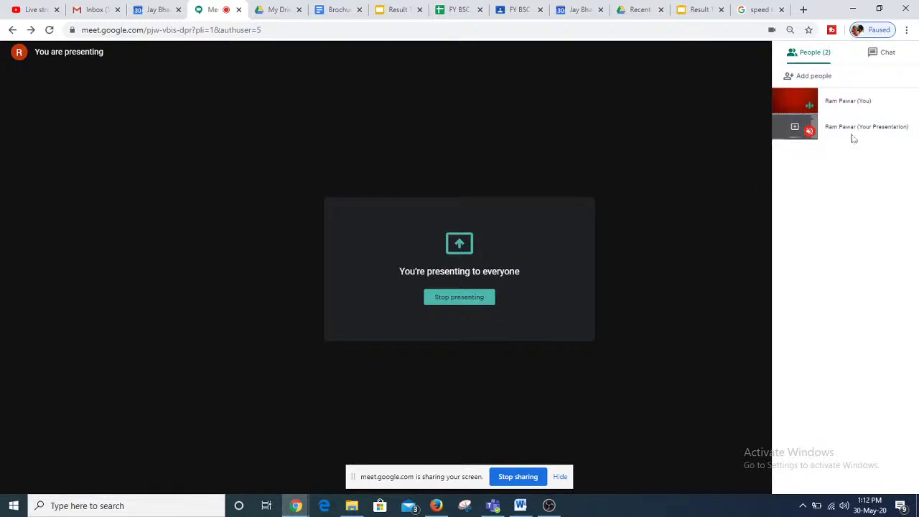
Add the found colleague as an invitee and e-mail them the meeting invitation
click(807, 76)
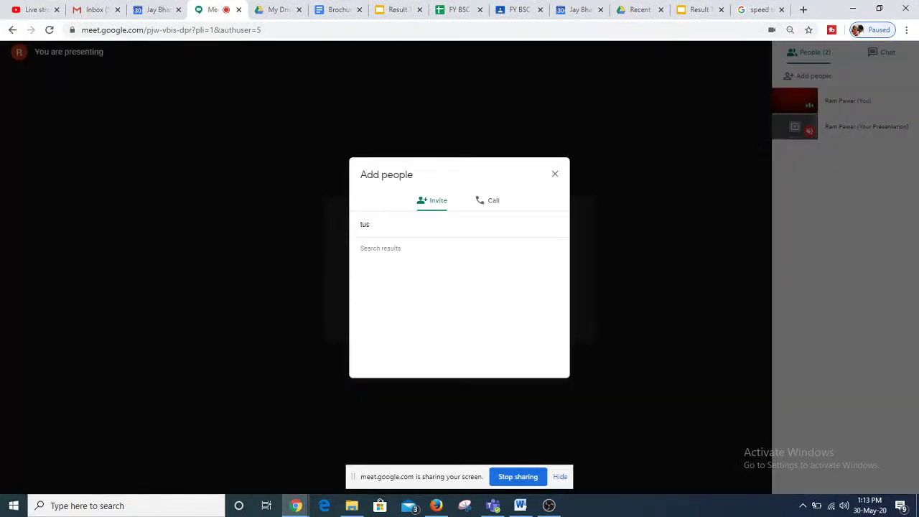
click(411, 263)
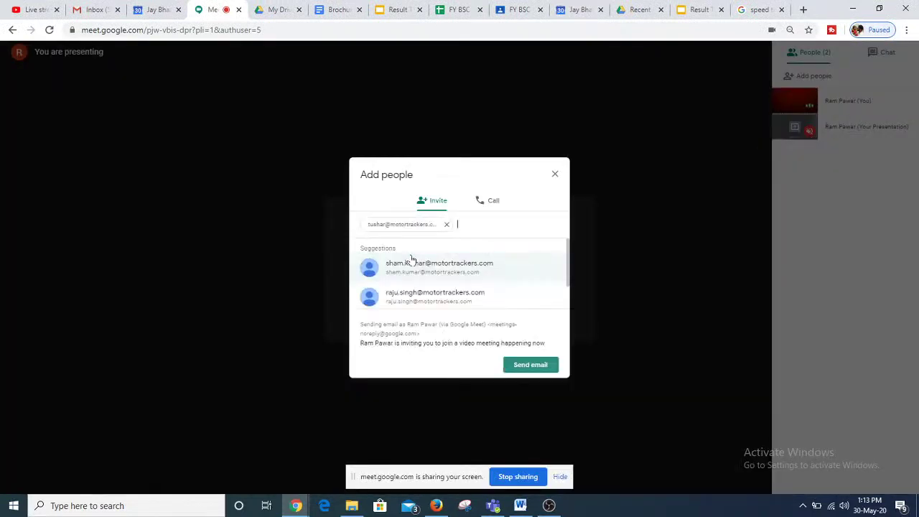
click(522, 361)
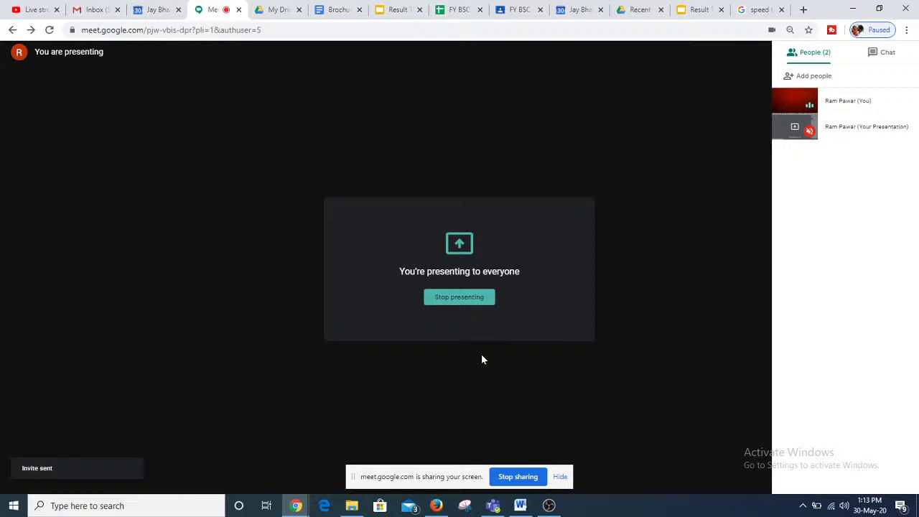
mouse_move(295, 504)
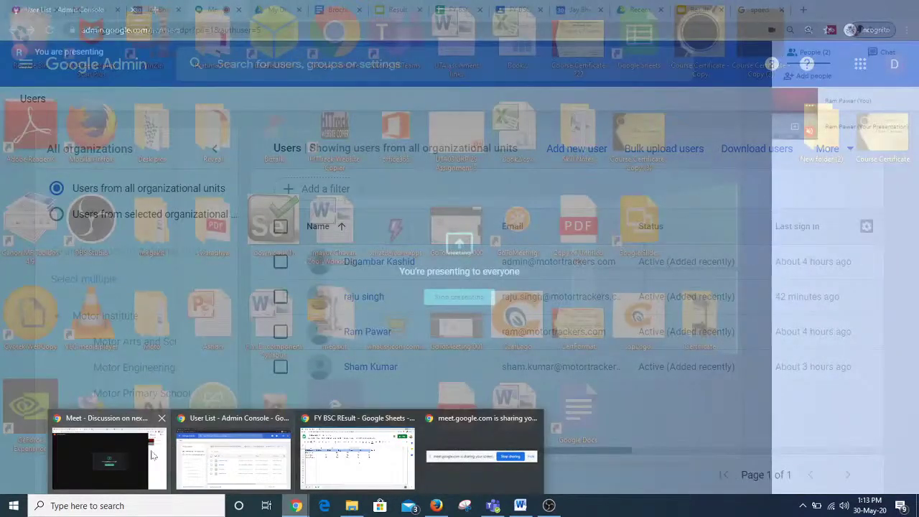
Open the meeting invitation e-mail in Firefox's Gmail and try JOIN MEETING, which Meet rejects
click(152, 454)
click(437, 505)
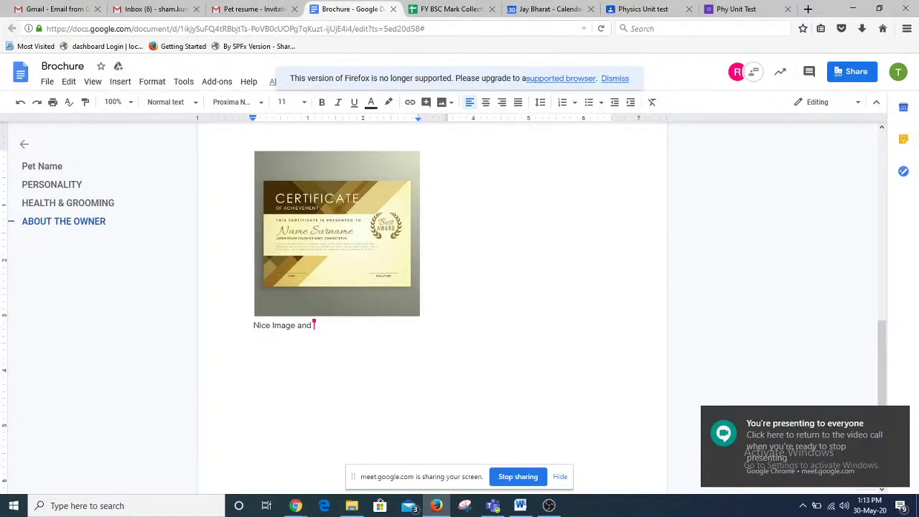
click(241, 10)
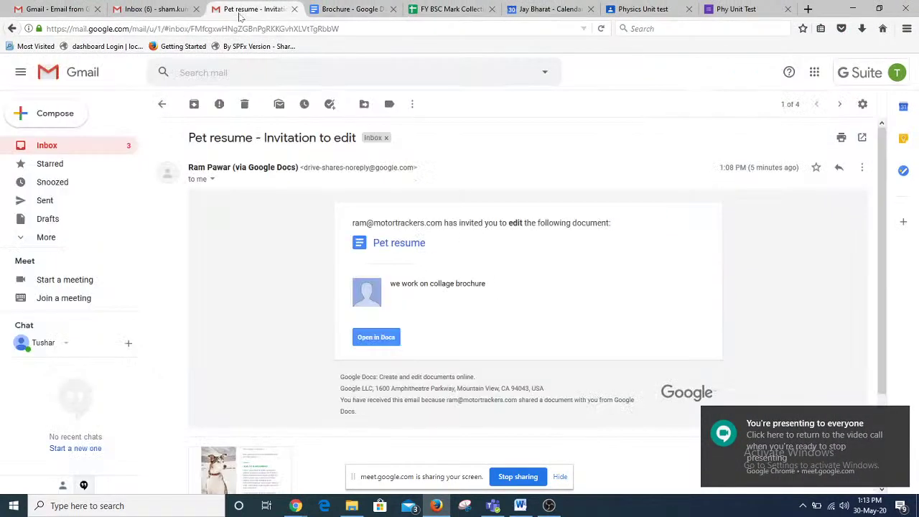
key(u)
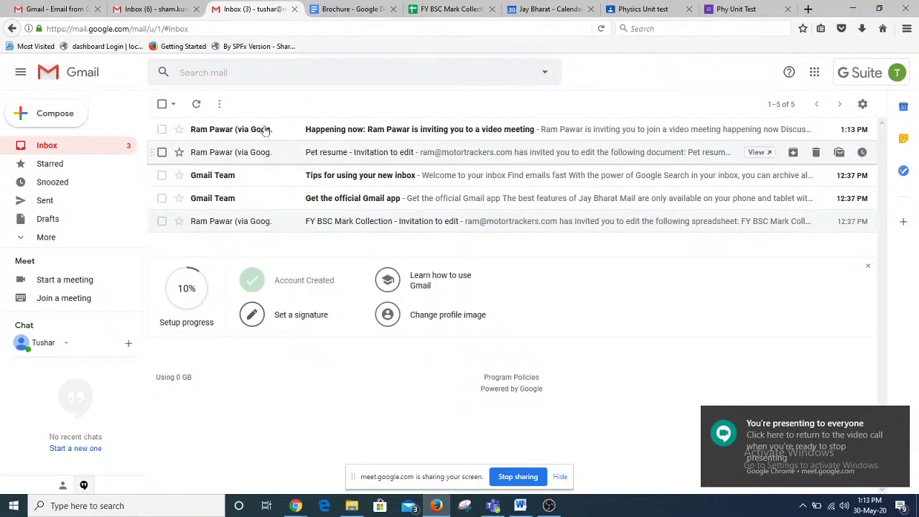
click(265, 130)
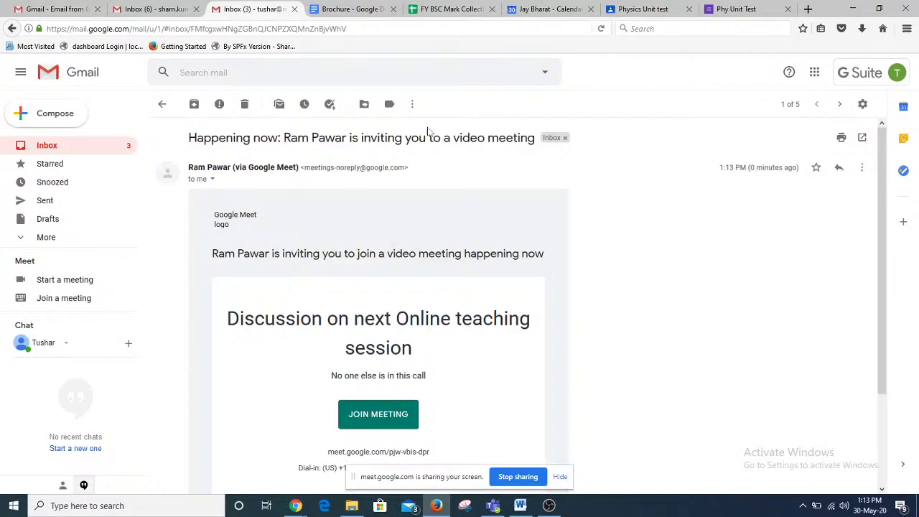
scroll(377, 300, down, 3)
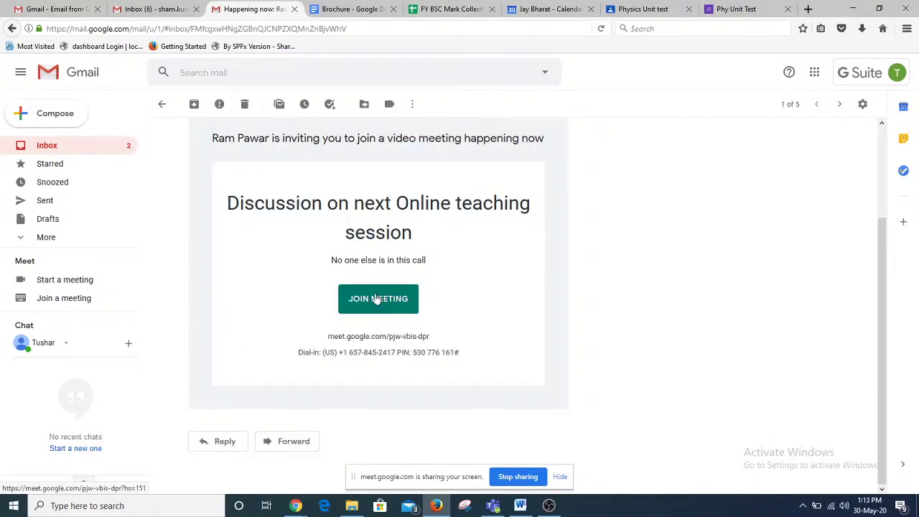
click(376, 299)
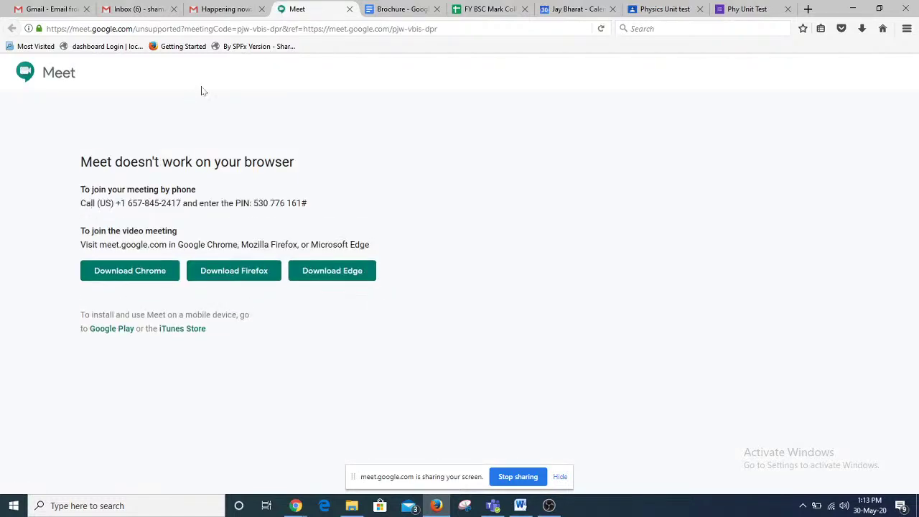
Copy the invitation e-mail's web address and bring the Chrome window forward
click(221, 11)
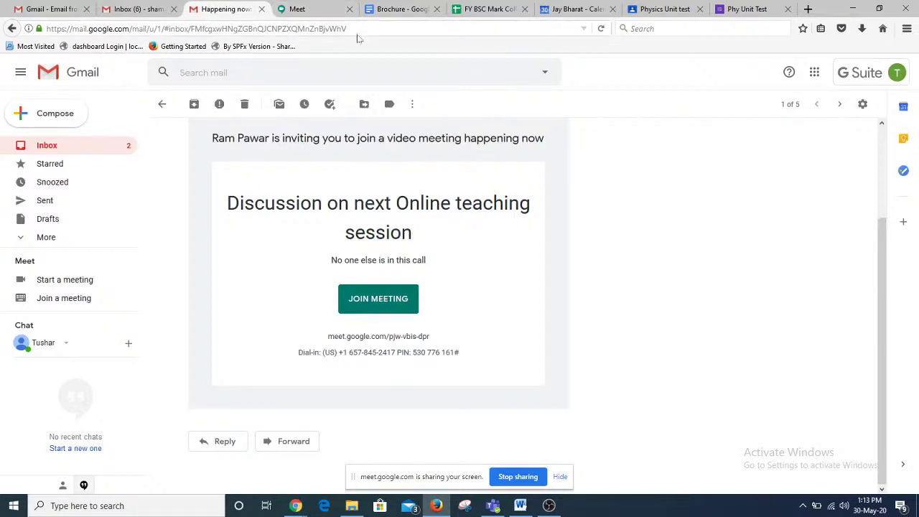
click(323, 28)
right_click(304, 29)
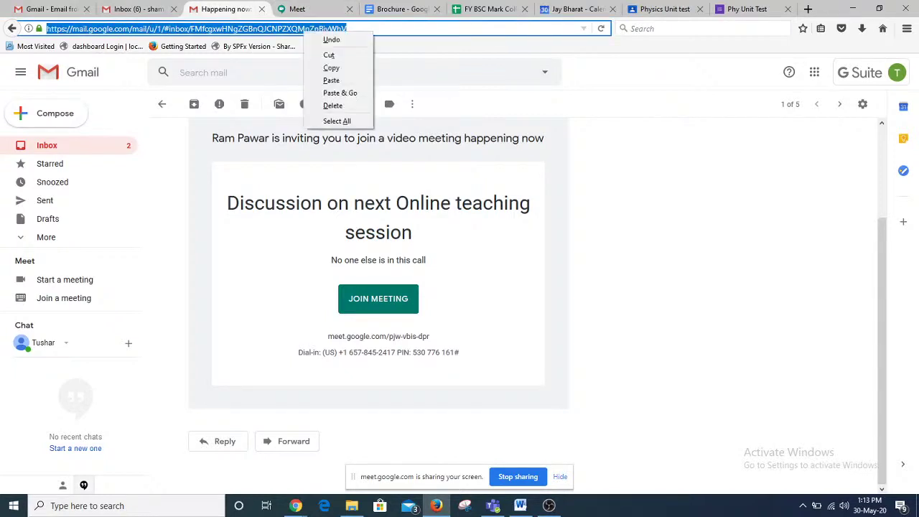
click(334, 71)
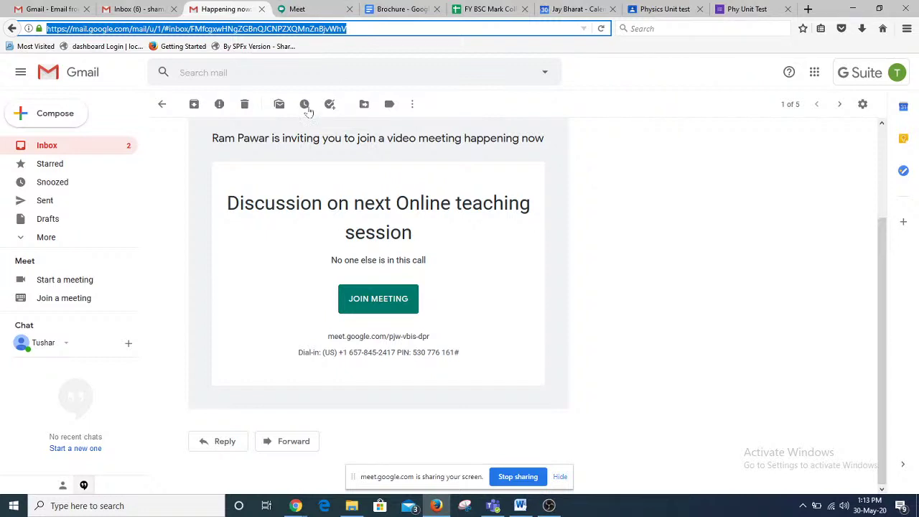
click(295, 505)
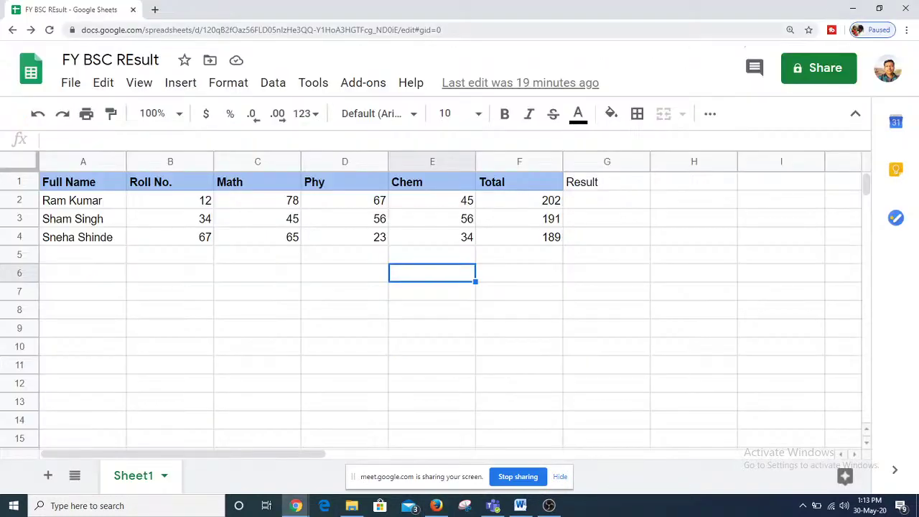
Load the copied invitation address in Chrome's address bar
key(ctrl+l)
key(ctrl+v)
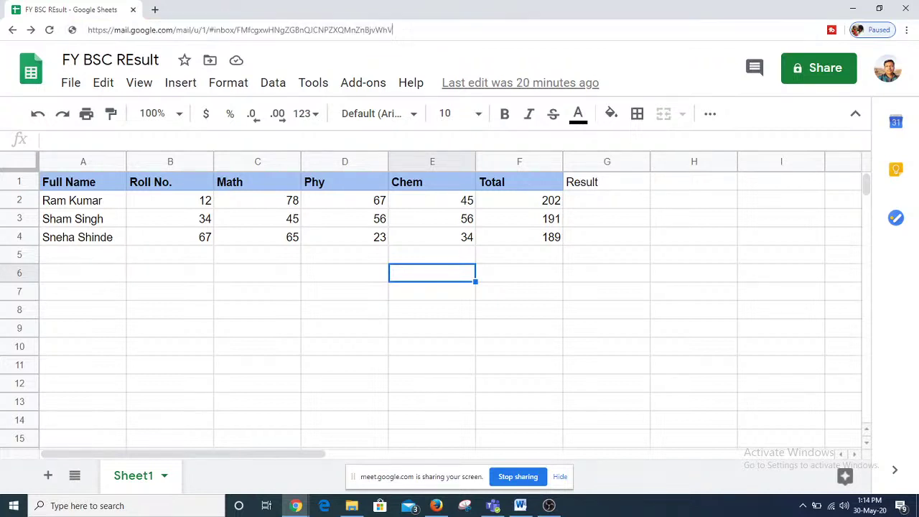
key(Return)
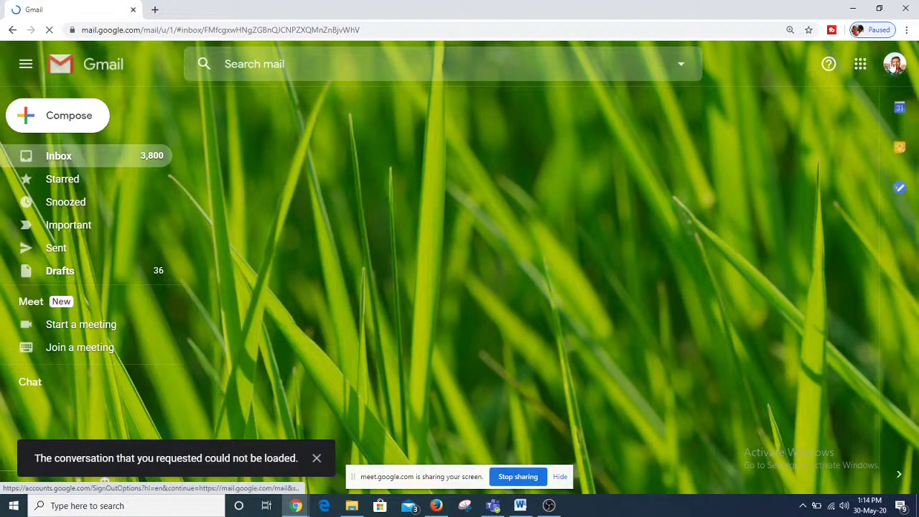
Choose Add another account from the signed-in accounts list
click(894, 64)
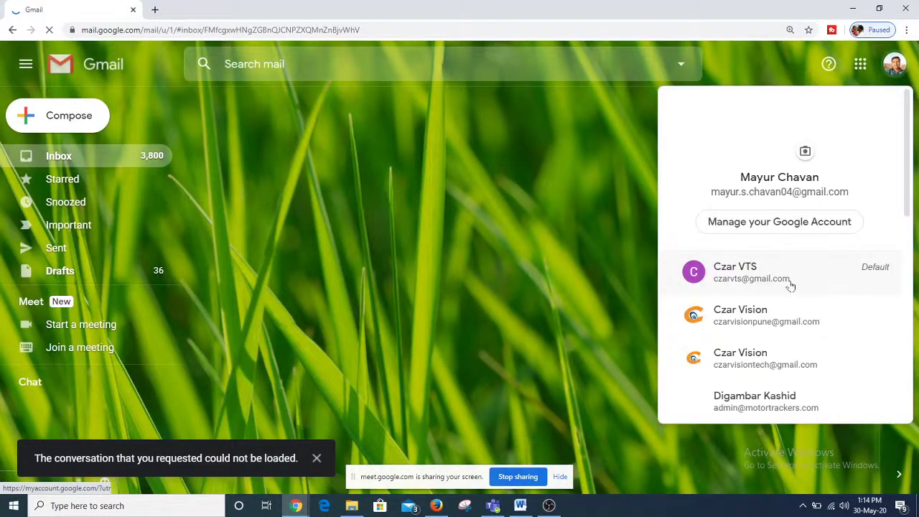
scroll(790, 286, down, 3)
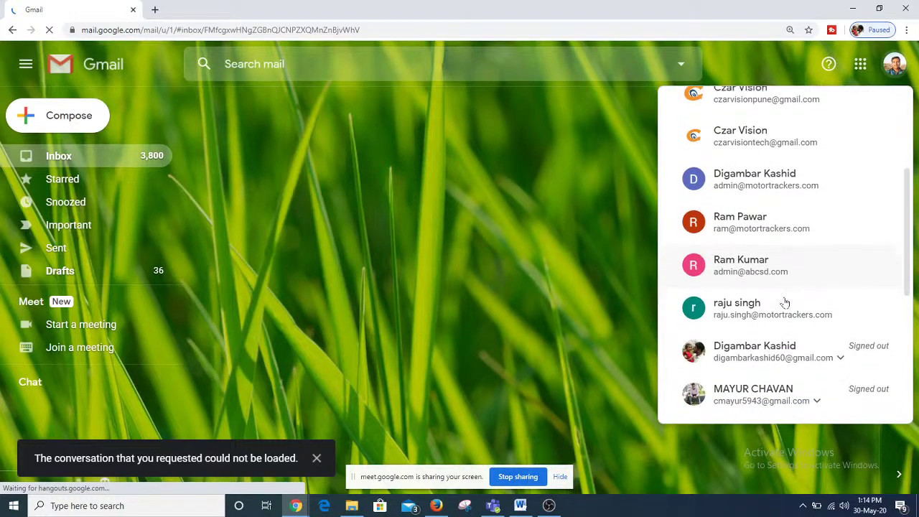
scroll(785, 303, down, 5)
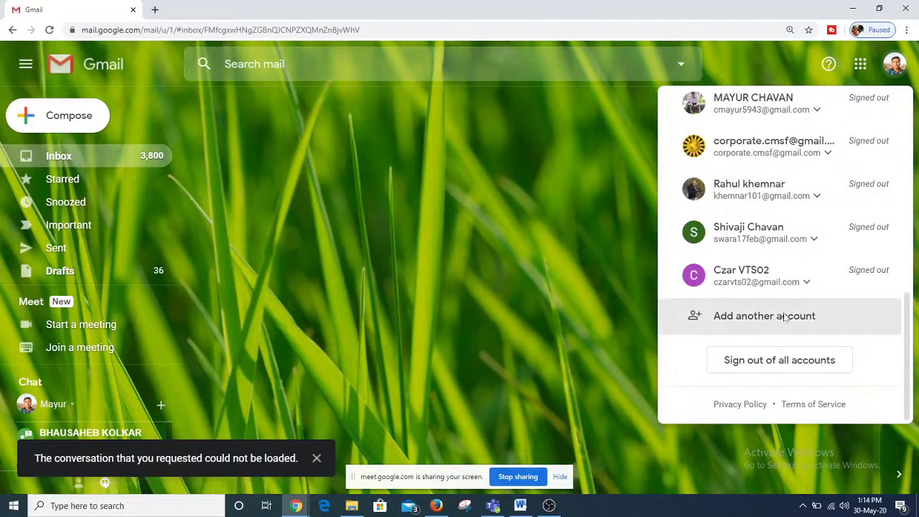
click(785, 317)
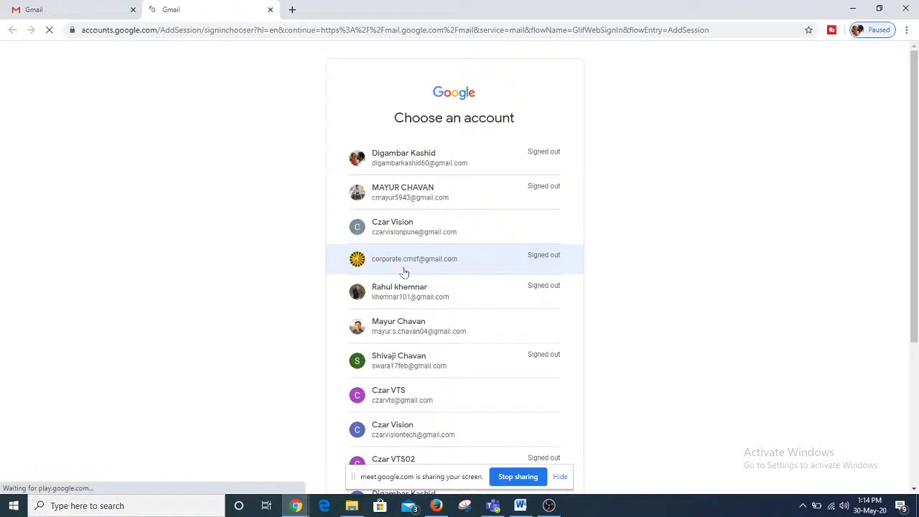
Use another account and sign in with the invited work e-mail address and its password
scroll(404, 273, down, 3)
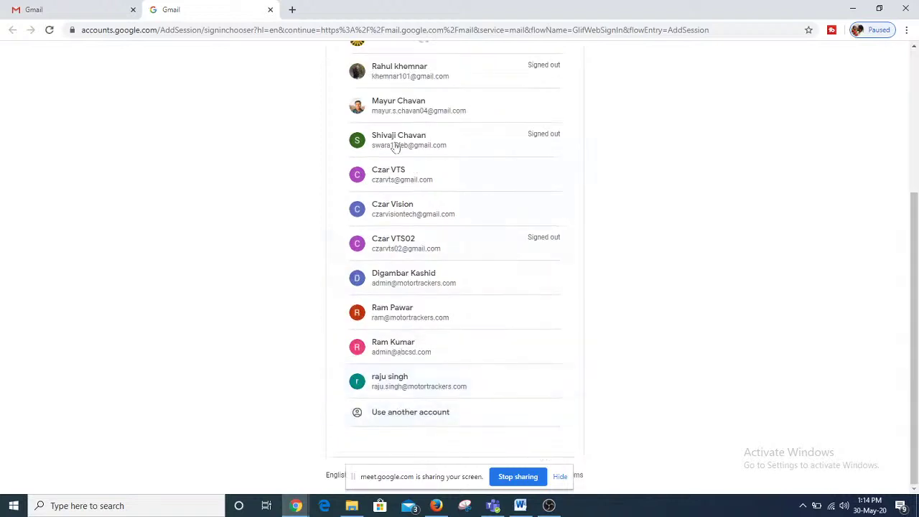
click(436, 417)
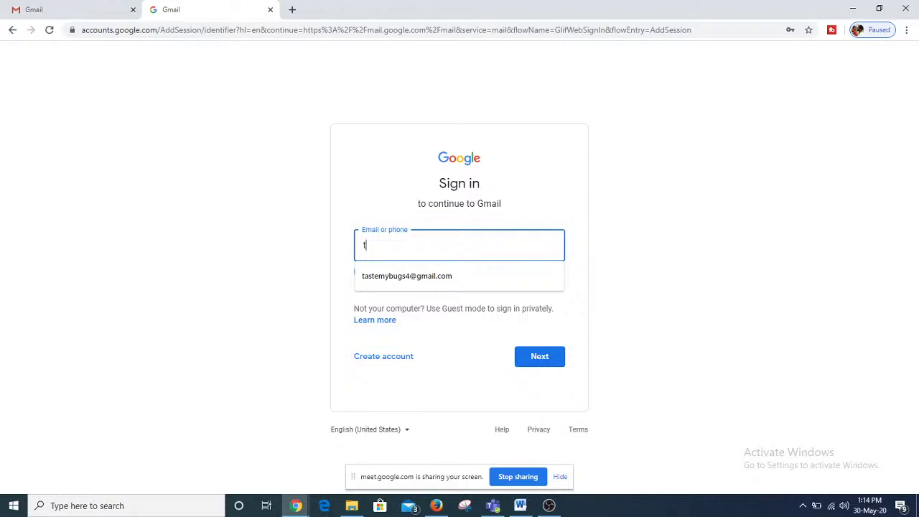
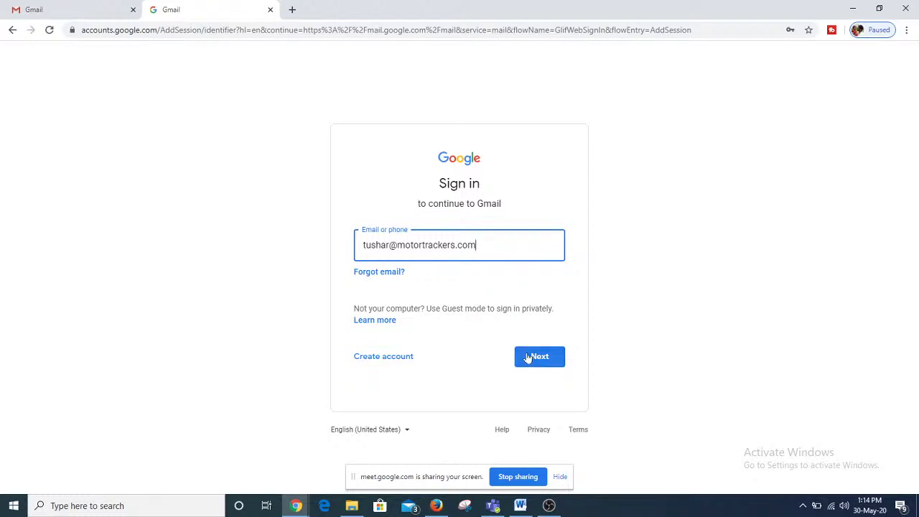
click(535, 356)
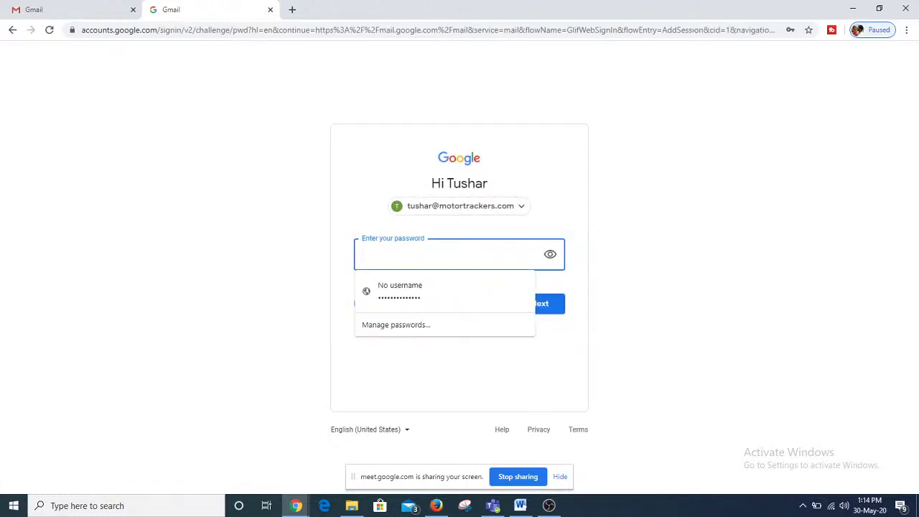
text(*)
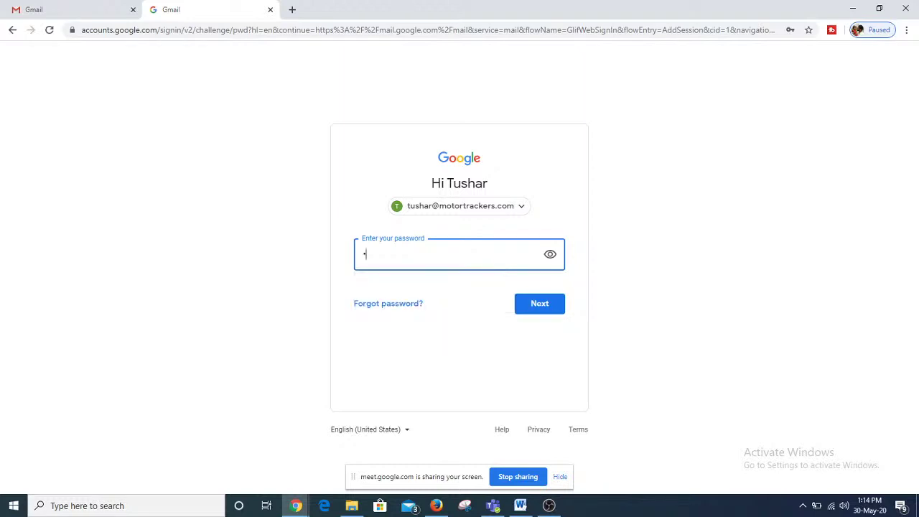
text(*********)
key(Return)
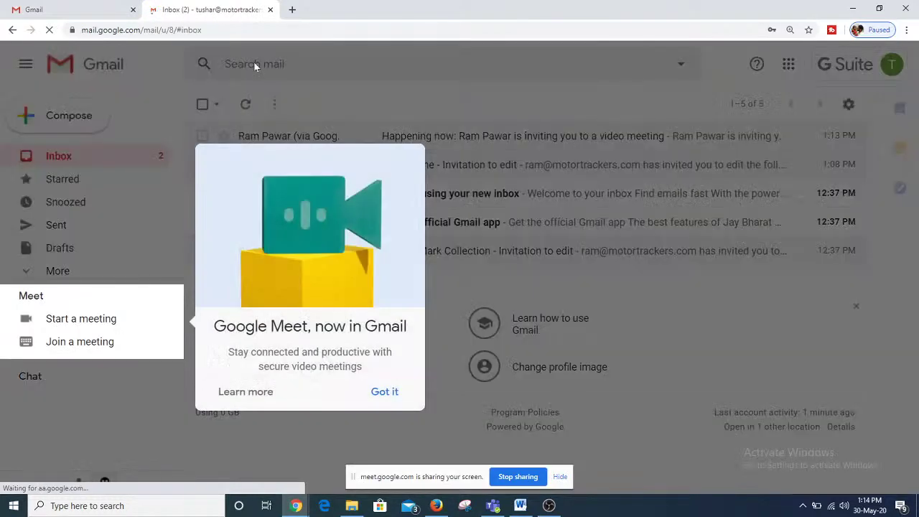
Dismiss the Meet promo, open the Happening now invitation and click JOIN MEETING
click(388, 391)
click(430, 136)
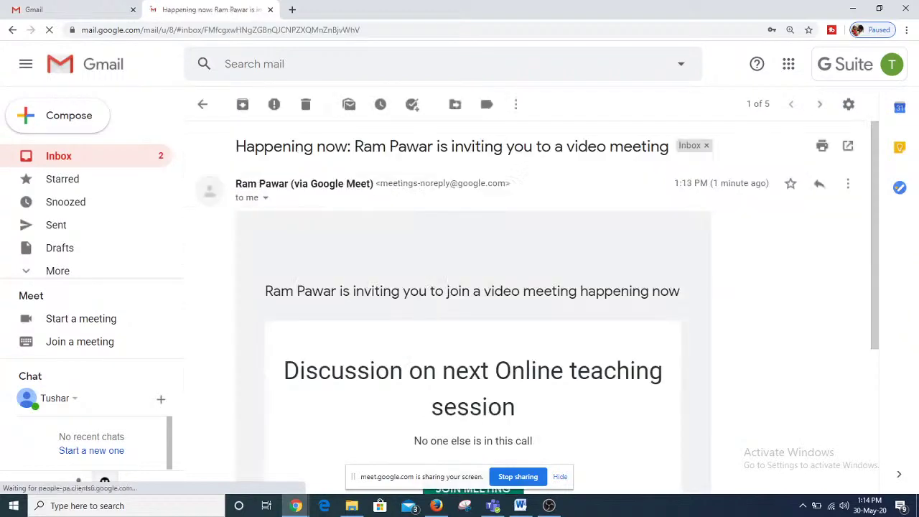
scroll(461, 463, down, 2)
click(516, 313)
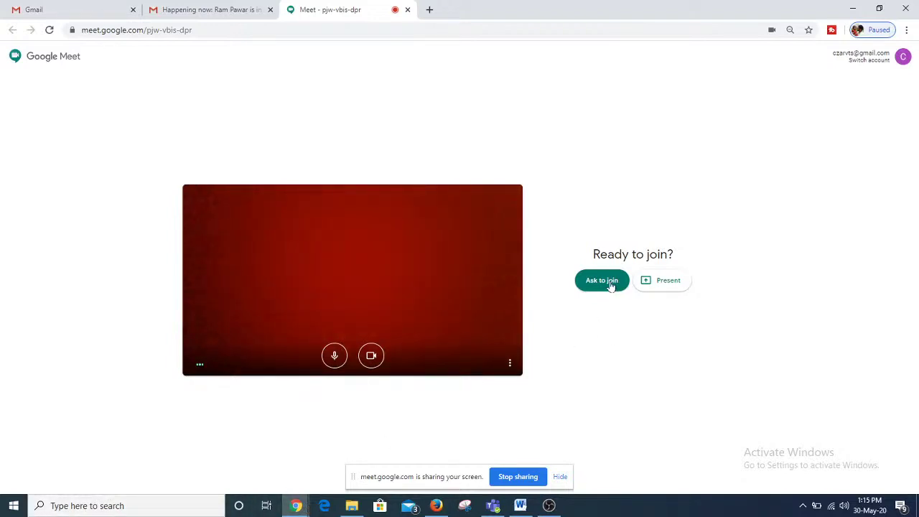
Ask to join as the guest, then check the host's presenting window for the request
click(610, 286)
click(296, 506)
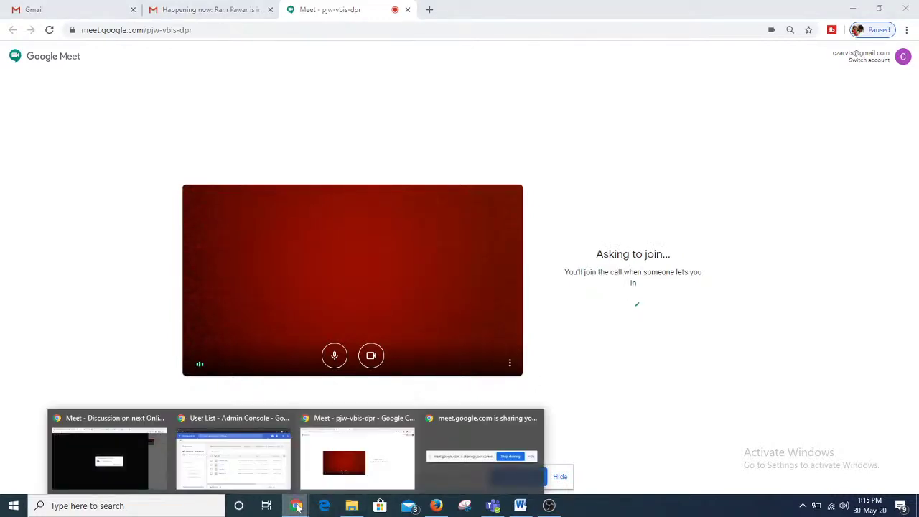
click(109, 459)
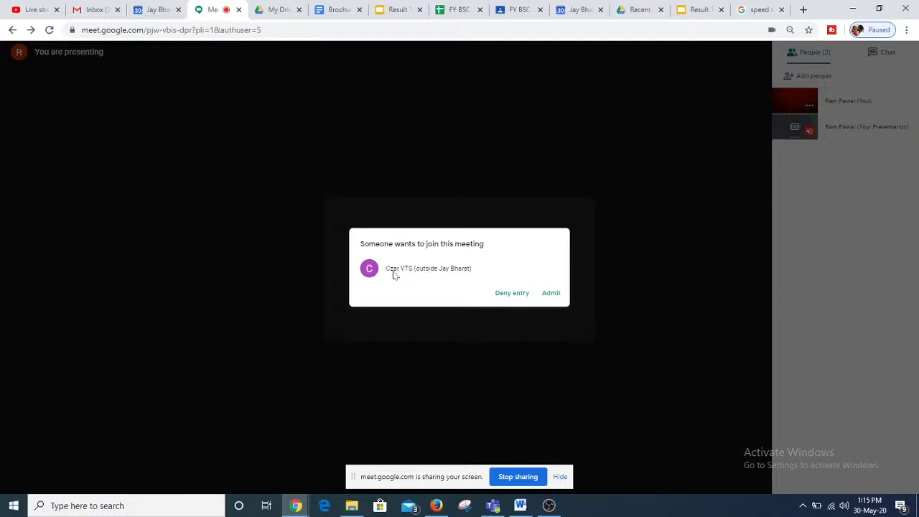
Back in the guest window, stop the screen share and return to the Gmail invitation tab
click(294, 506)
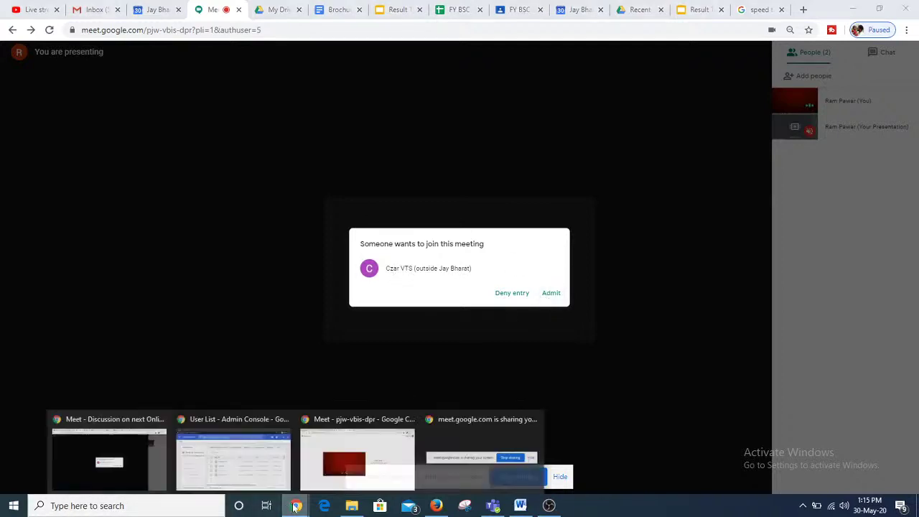
click(366, 467)
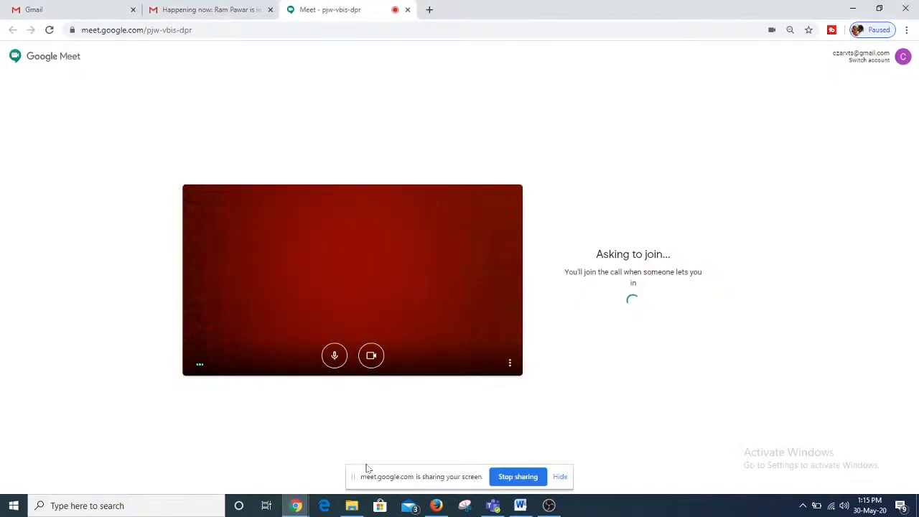
click(526, 484)
click(172, 10)
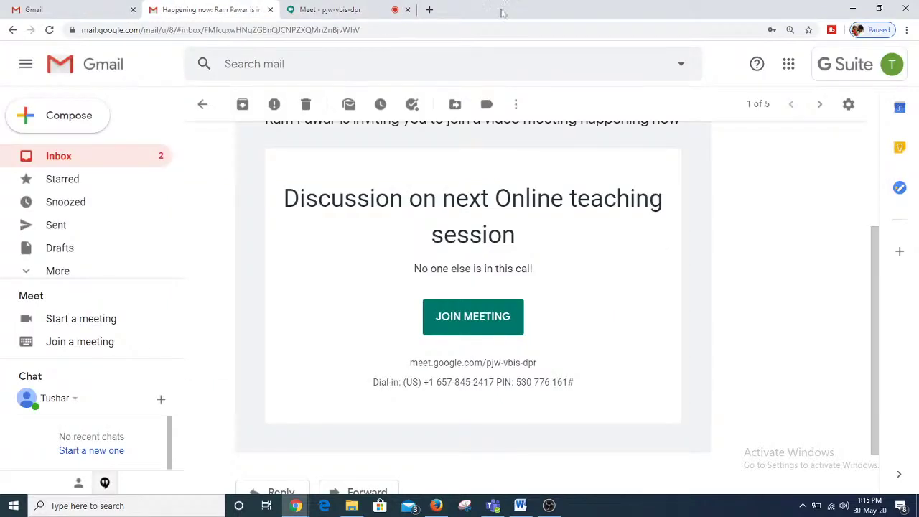
Reopen the meeting from the invitation, switch to the invited work account, and click Join now
click(408, 9)
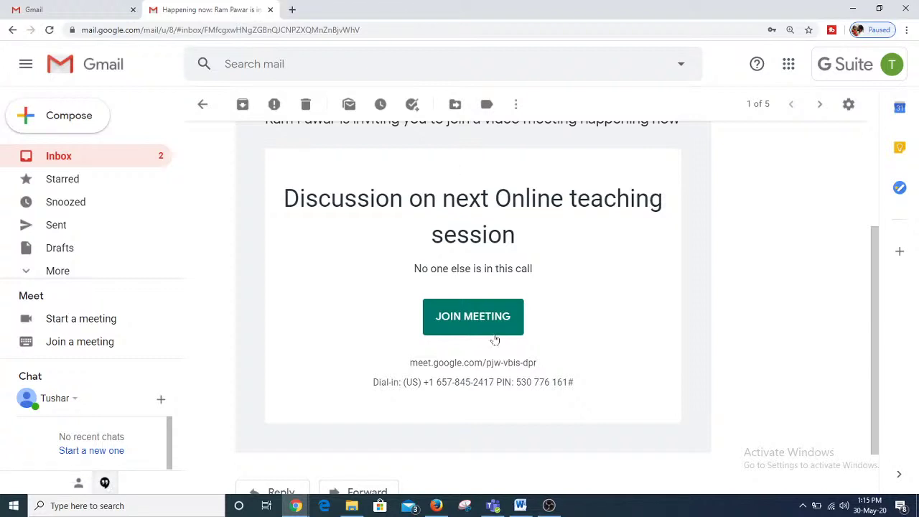
click(494, 335)
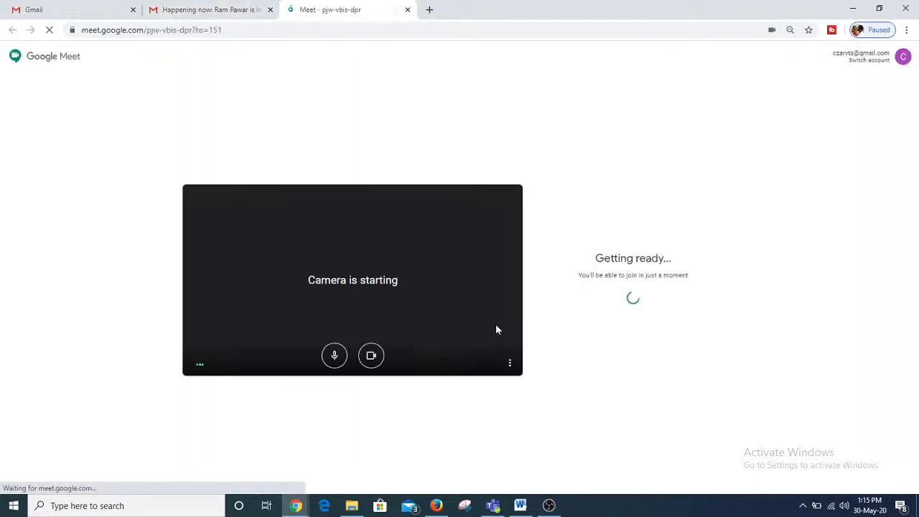
click(903, 61)
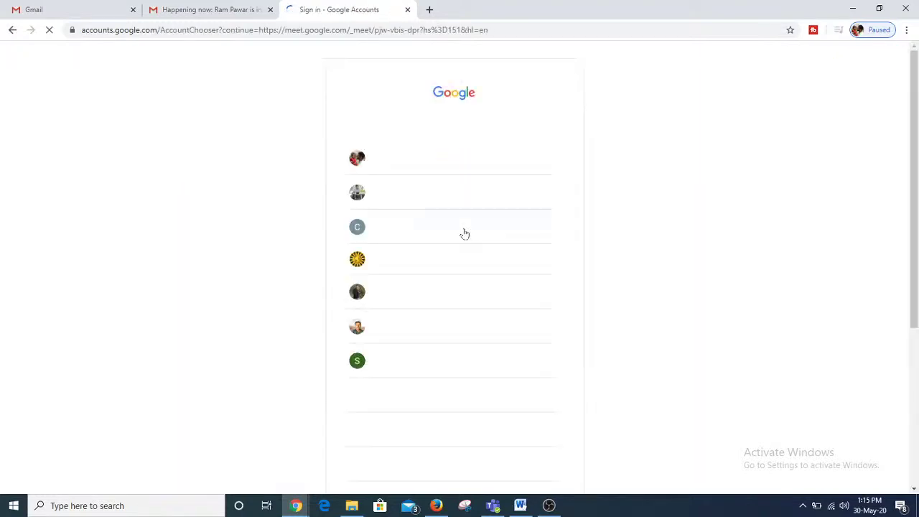
scroll(463, 368, down, 2)
scroll(465, 372, down, 3)
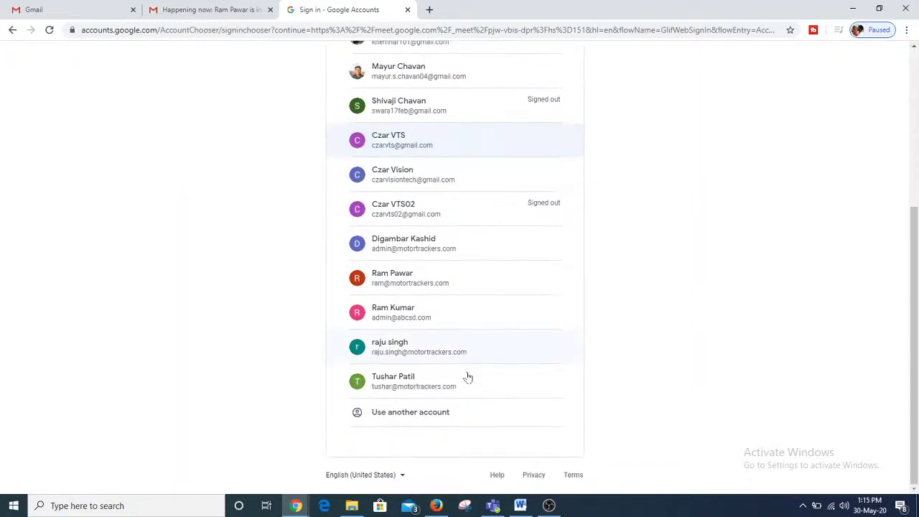
click(468, 377)
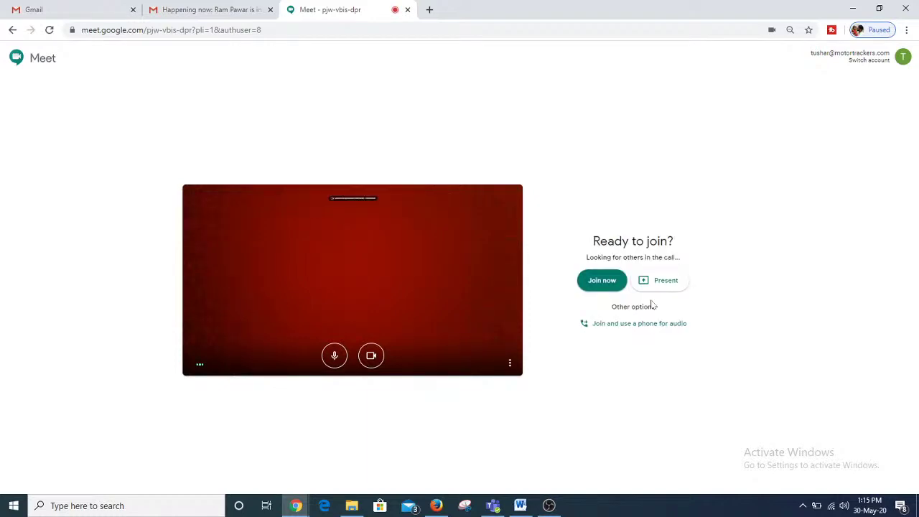
click(601, 280)
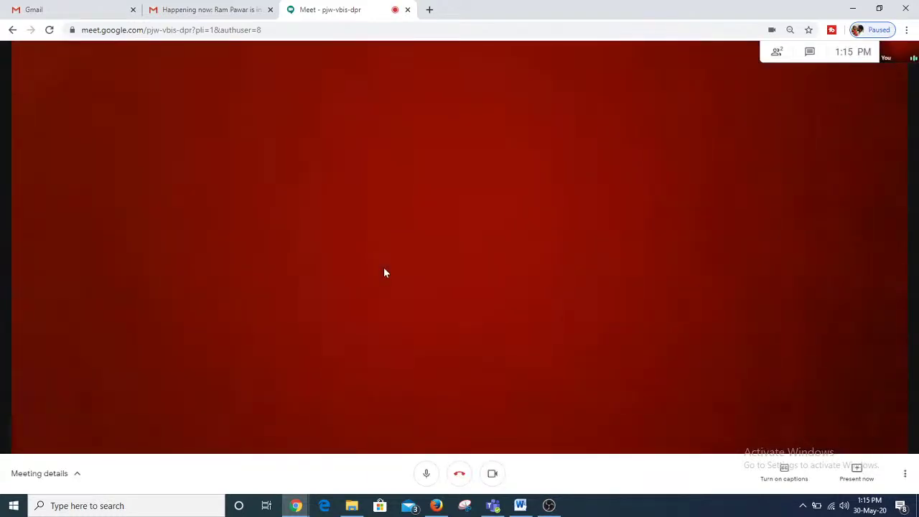
Mute the guest's mic, then in the host's window close People and open Present now
click(426, 472)
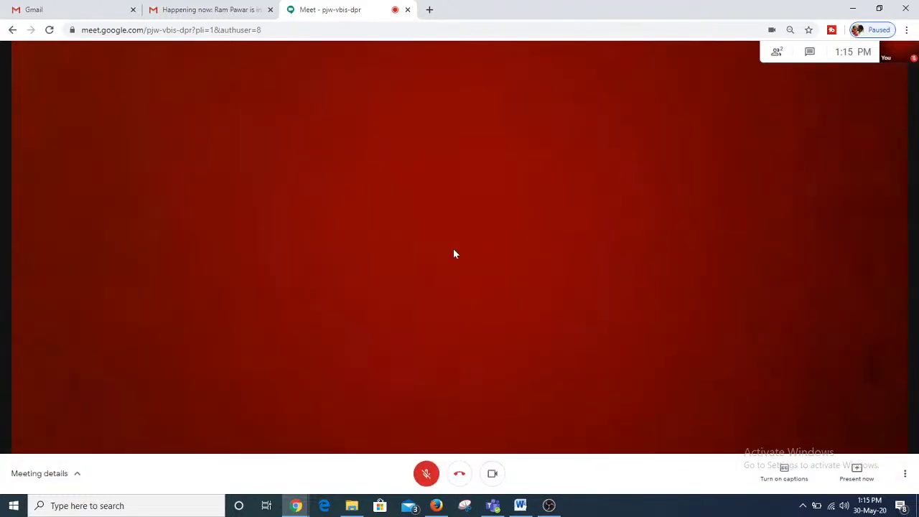
click(295, 507)
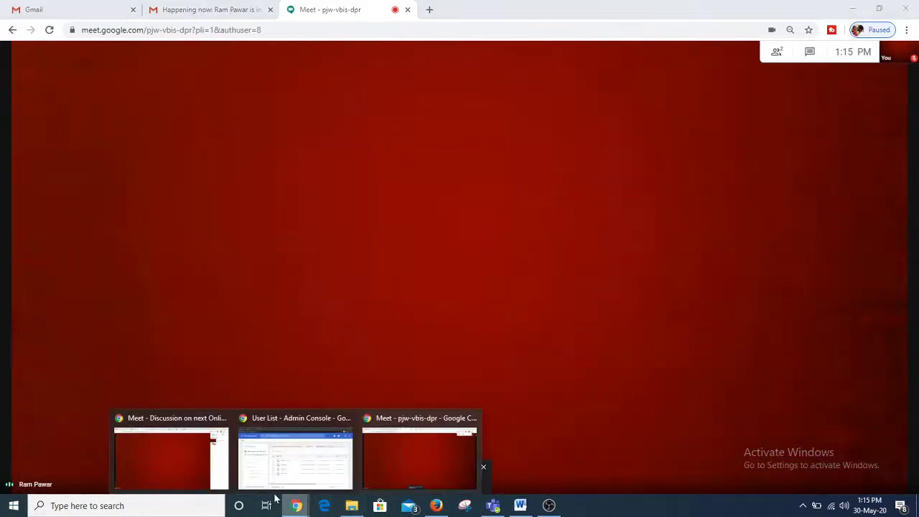
click(171, 458)
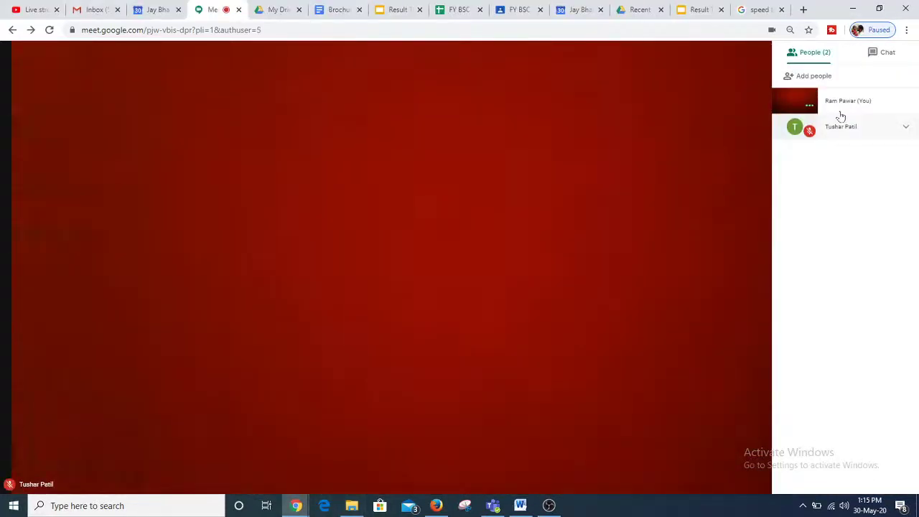
click(398, 331)
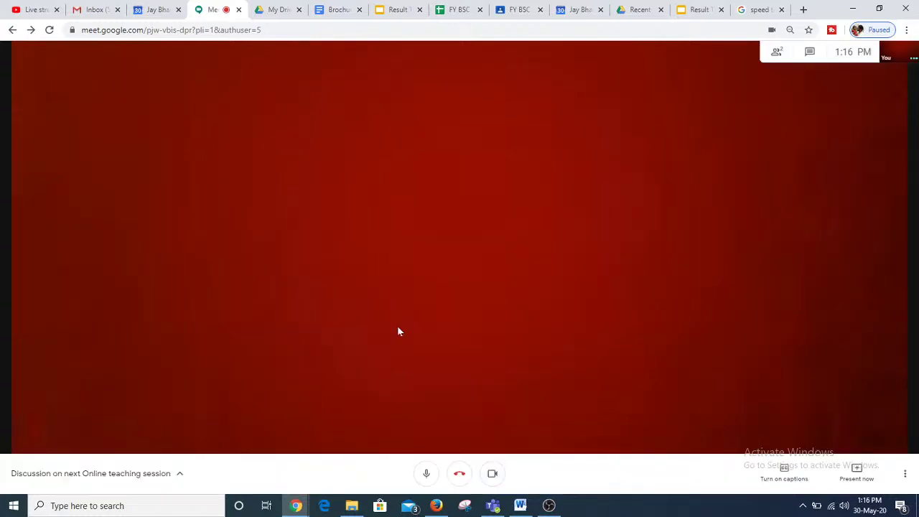
click(857, 471)
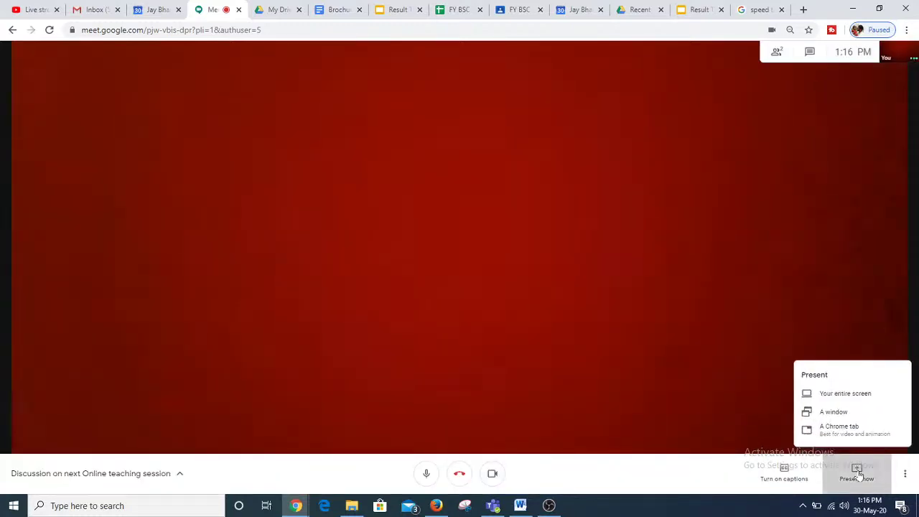
Choose Your entire screen, then look over the Result Temp slides and the guest's call window
click(836, 400)
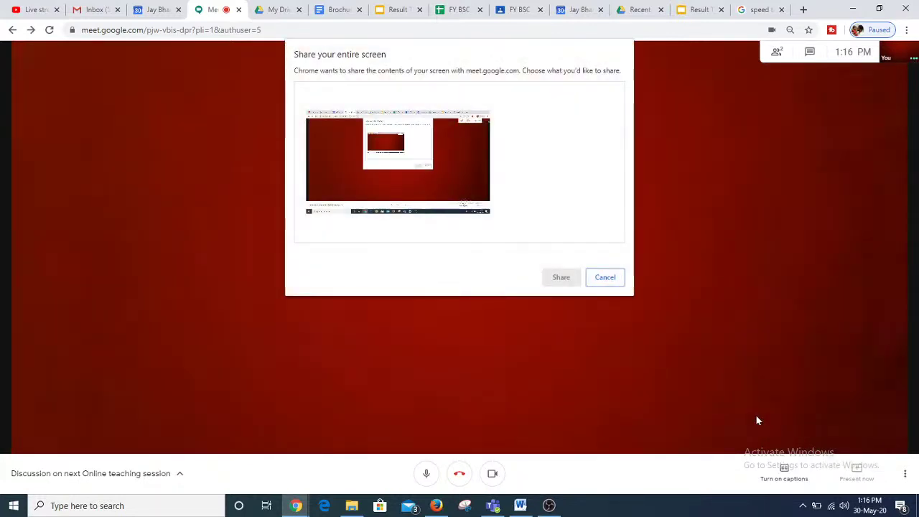
click(512, 12)
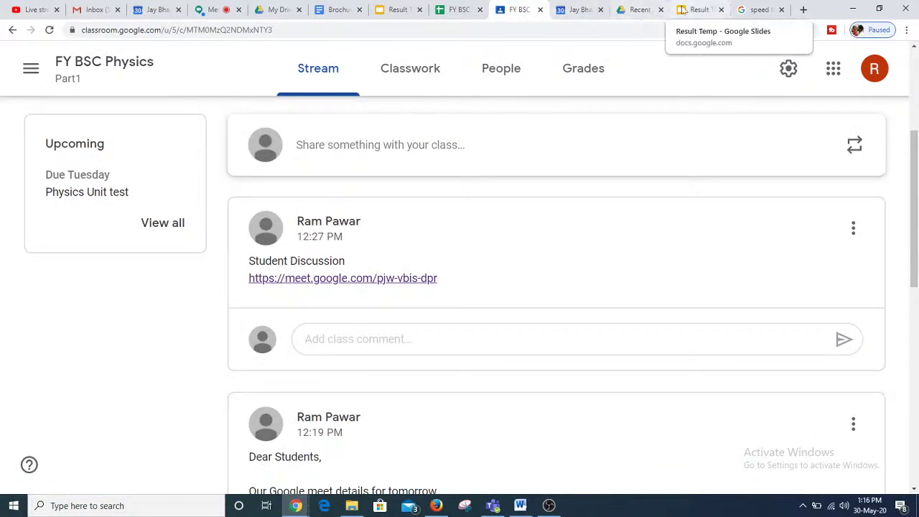
click(684, 10)
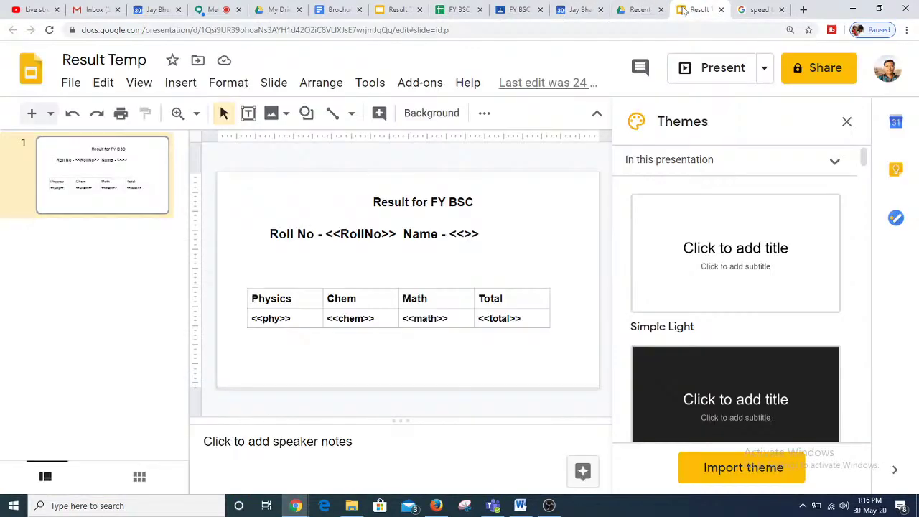
click(295, 505)
click(394, 442)
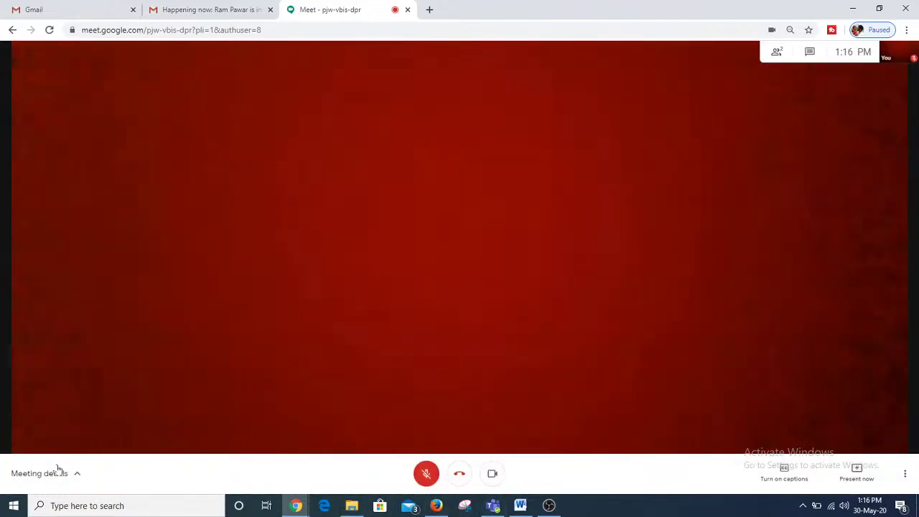
Toggle the joining details in the guest's call, then return to the host's screen-share confirmation
click(51, 472)
click(486, 436)
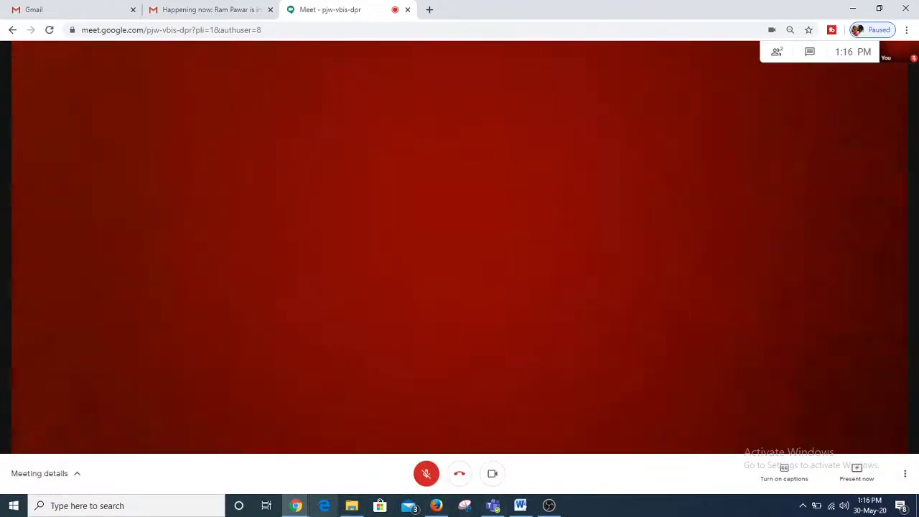
mouse_move(295, 505)
mouse_move(269, 486)
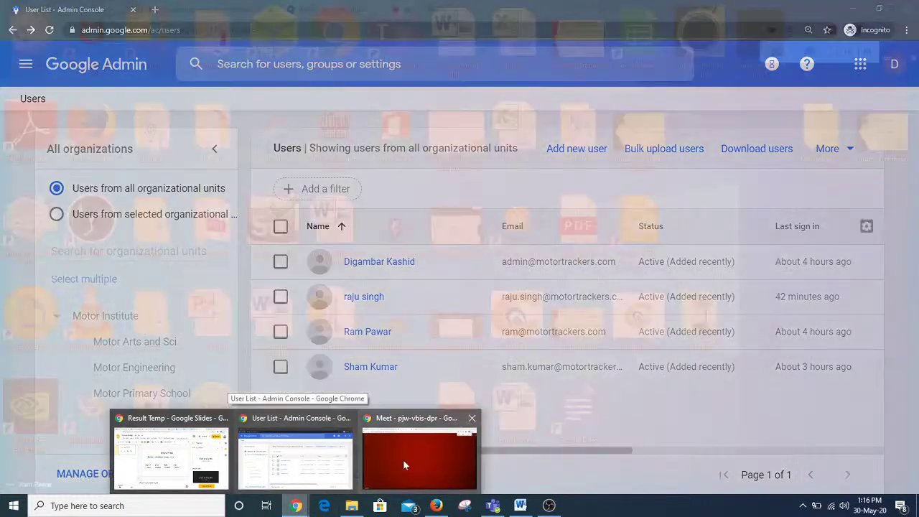
mouse_move(431, 452)
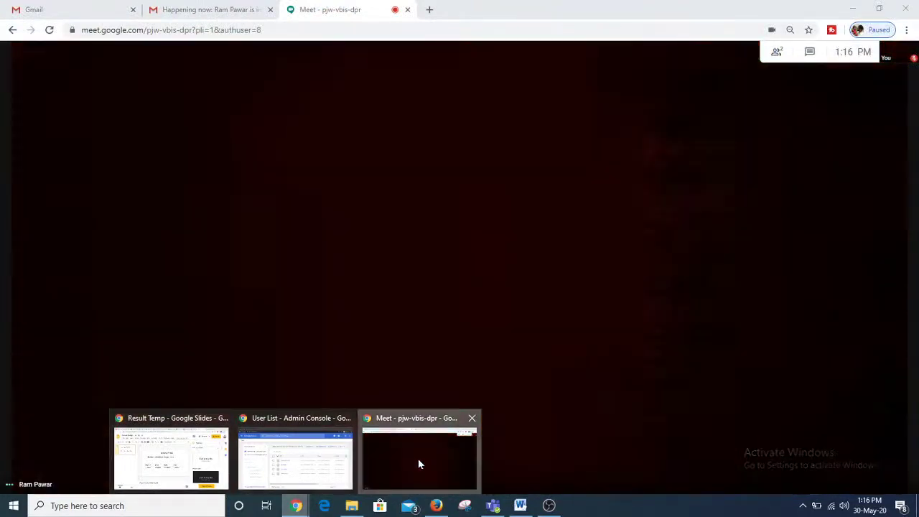
click(418, 464)
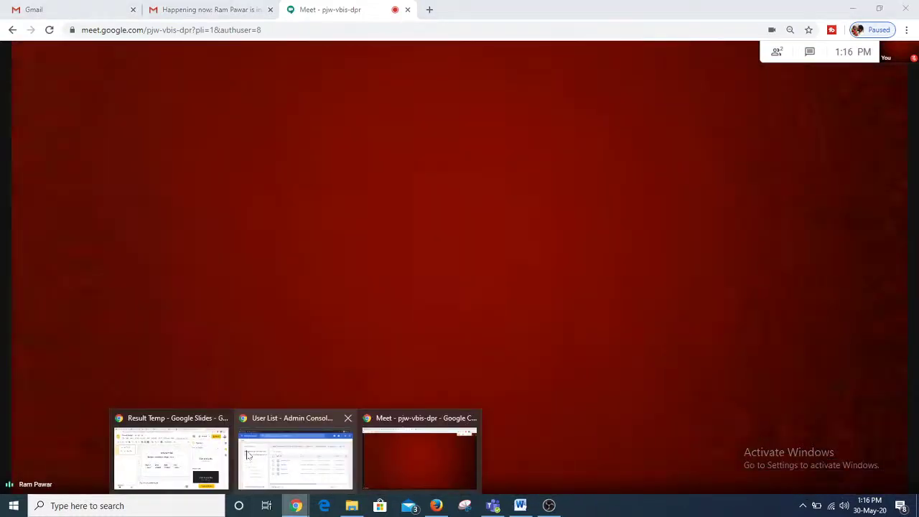
click(172, 453)
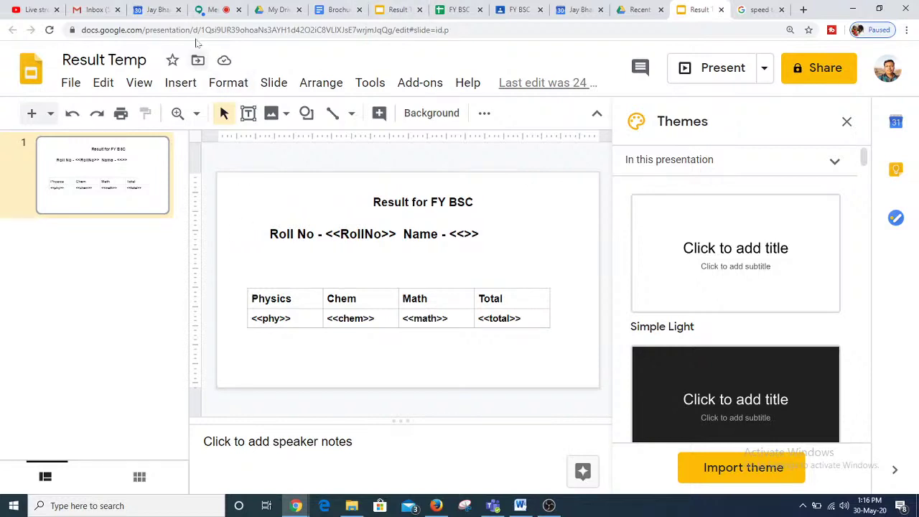
click(204, 9)
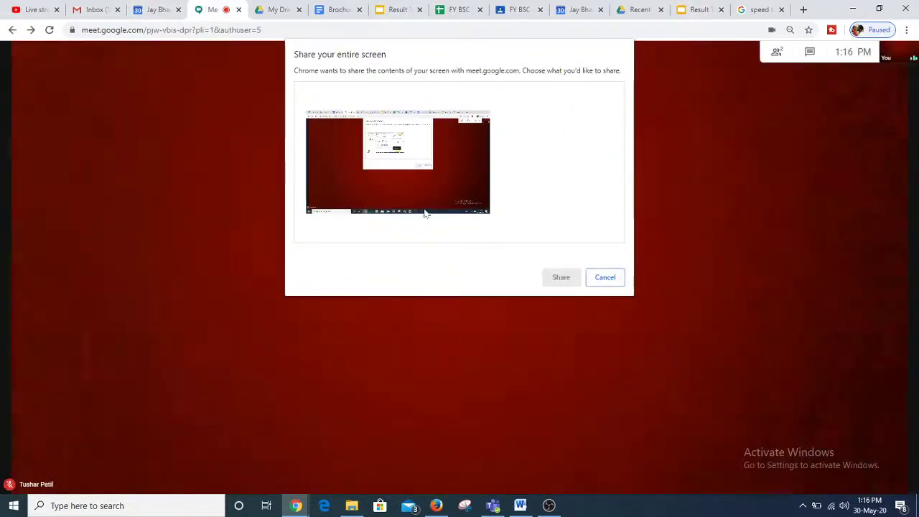
Cancel the pending confirmation, then present and share the entire screen again
click(401, 177)
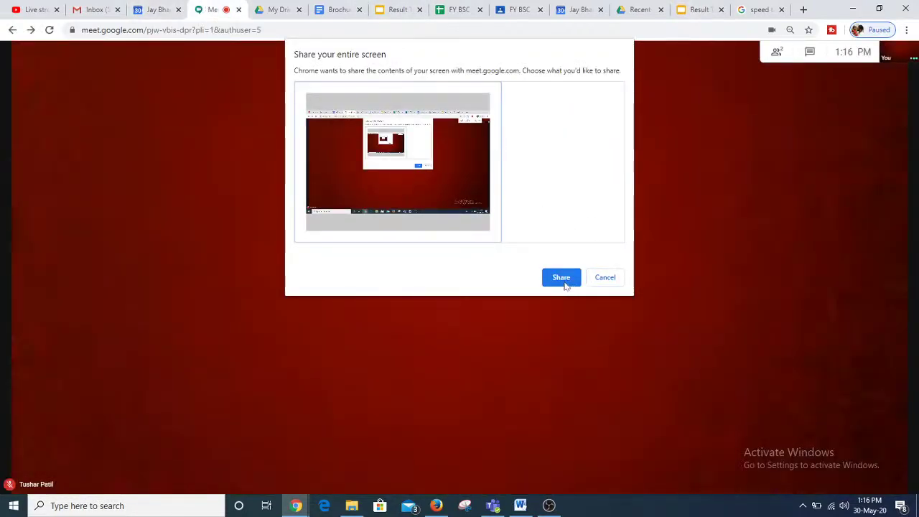
click(593, 278)
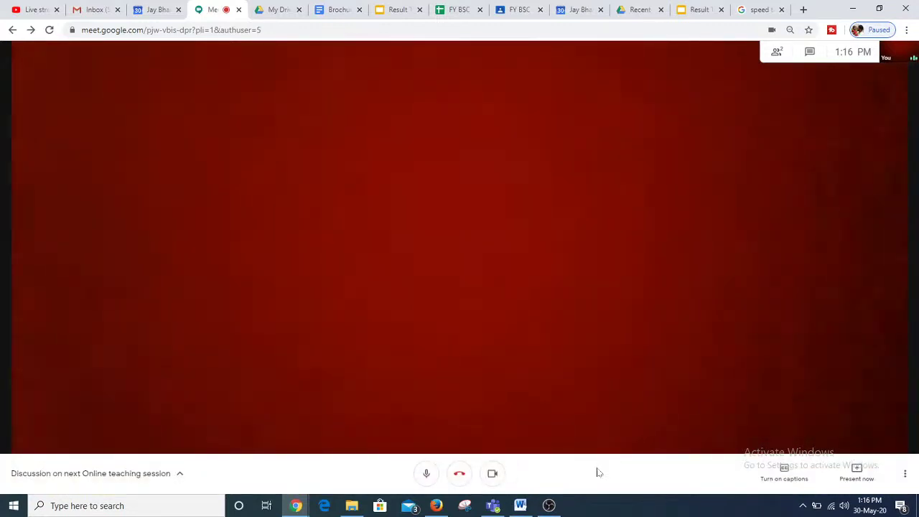
click(838, 481)
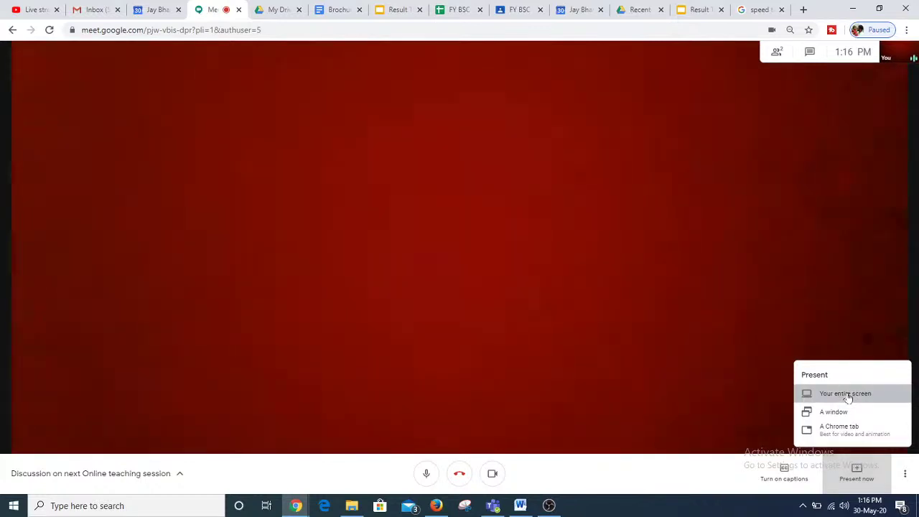
click(846, 395)
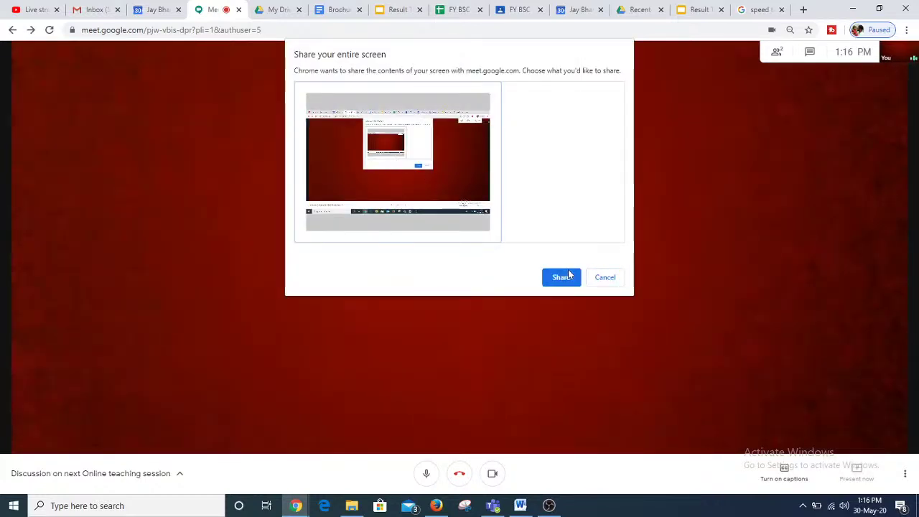
click(568, 276)
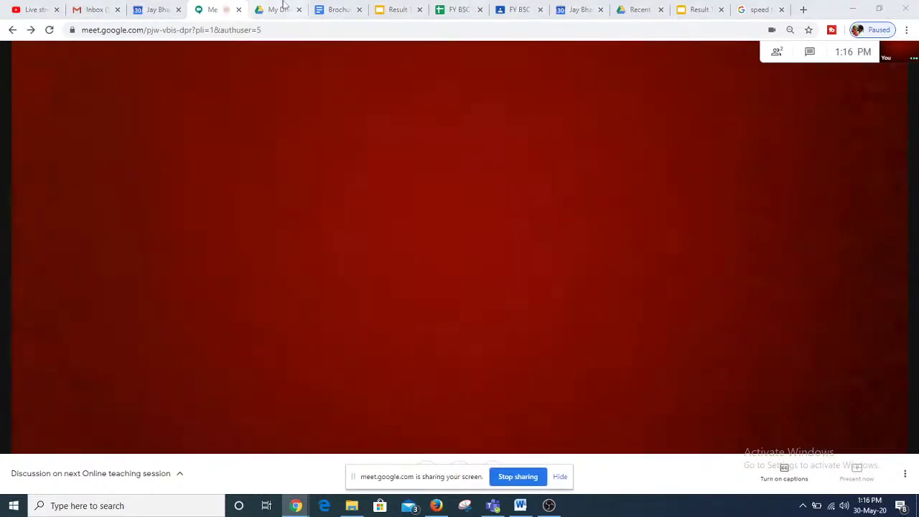
Show the Result Template slides, view them from the guest's call, then stop sharing
click(391, 10)
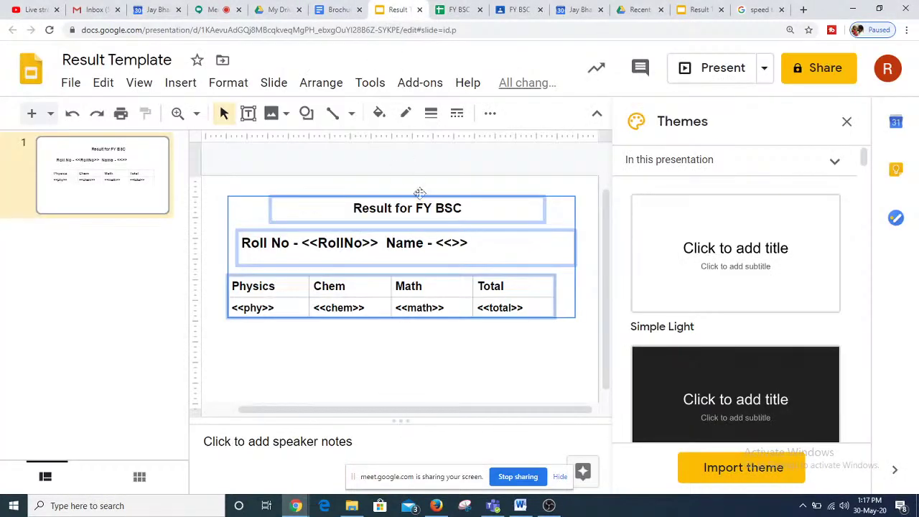
mouse_move(294, 506)
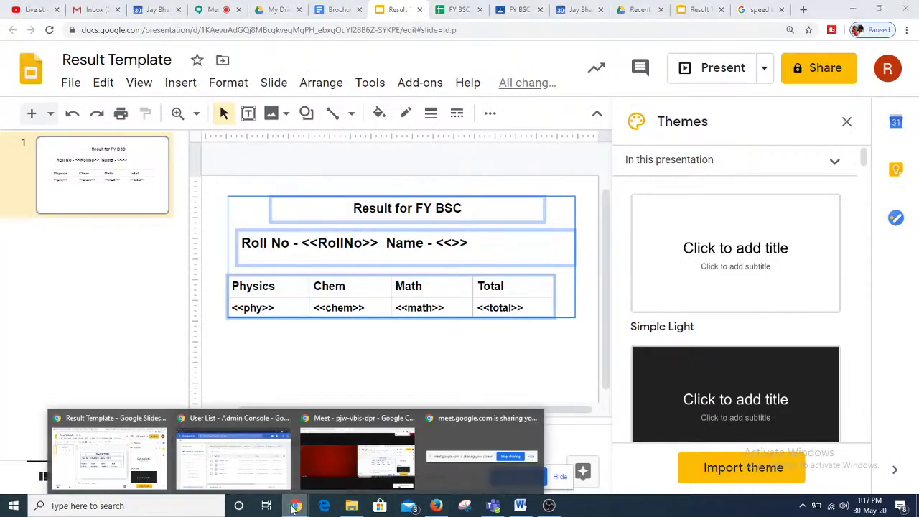
click(382, 457)
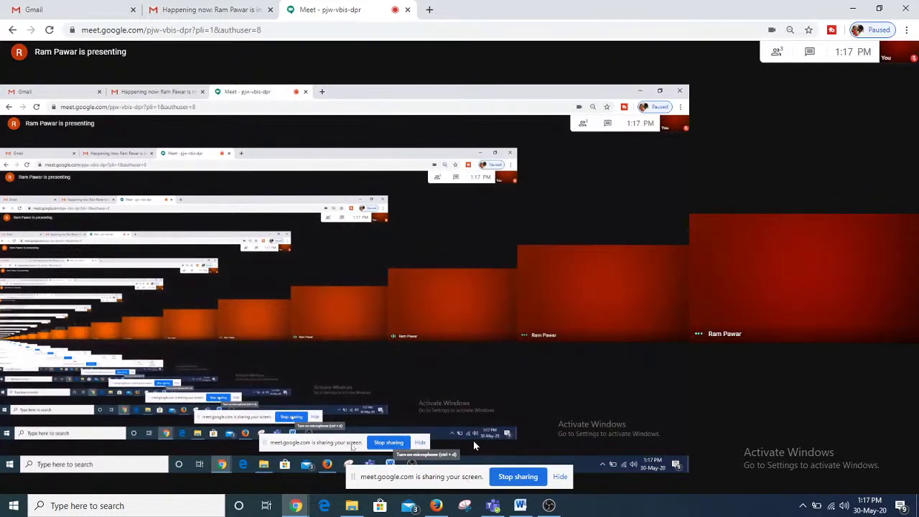
click(541, 480)
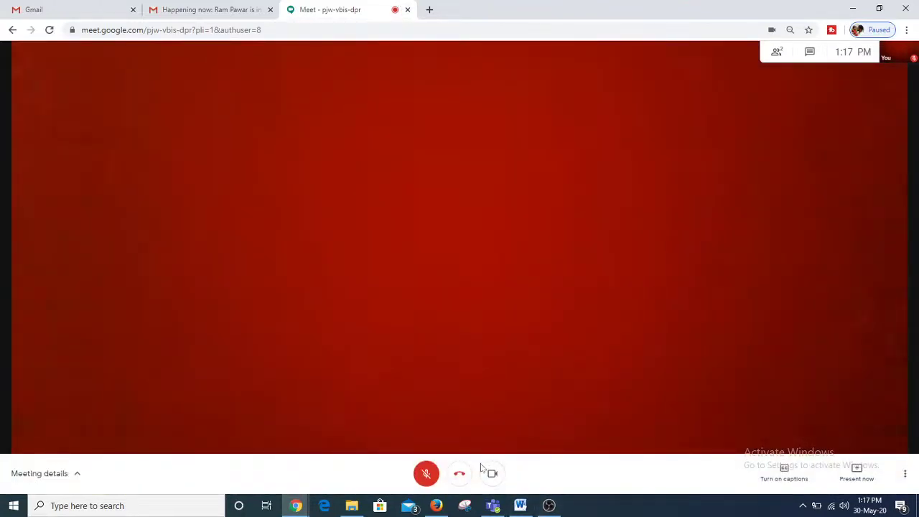
Leave the Meet call as the guest, then as the host from the host's Meet tab
click(460, 474)
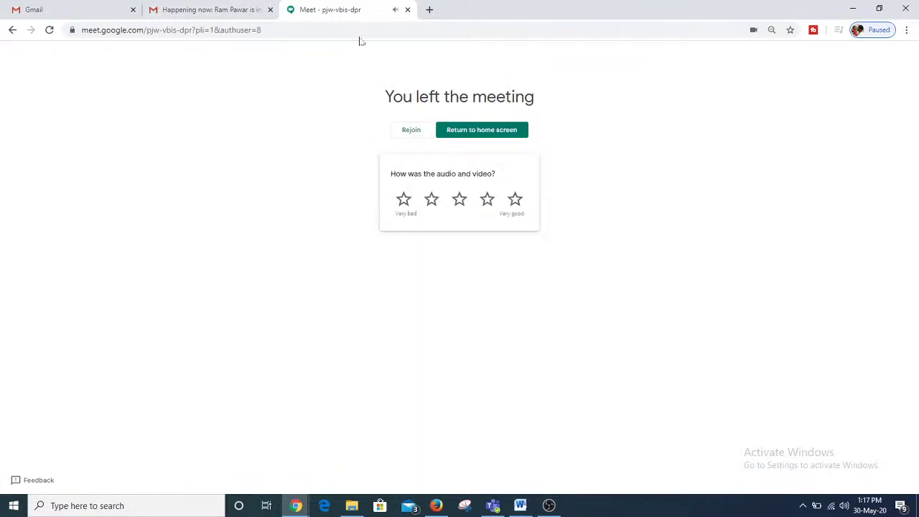
click(296, 505)
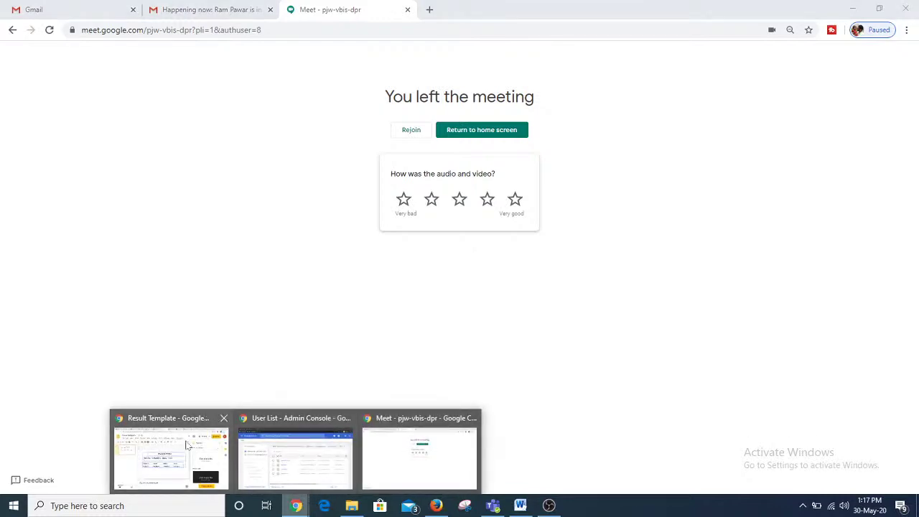
click(185, 445)
click(214, 9)
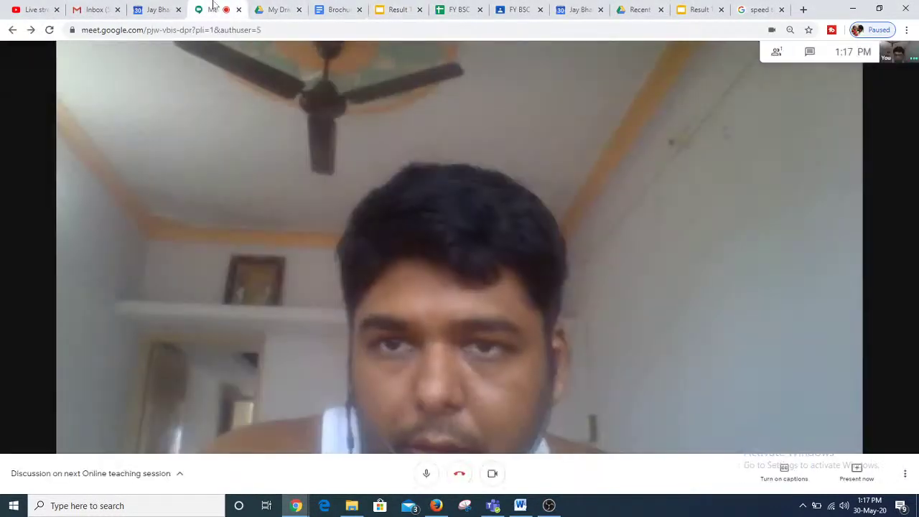
click(465, 476)
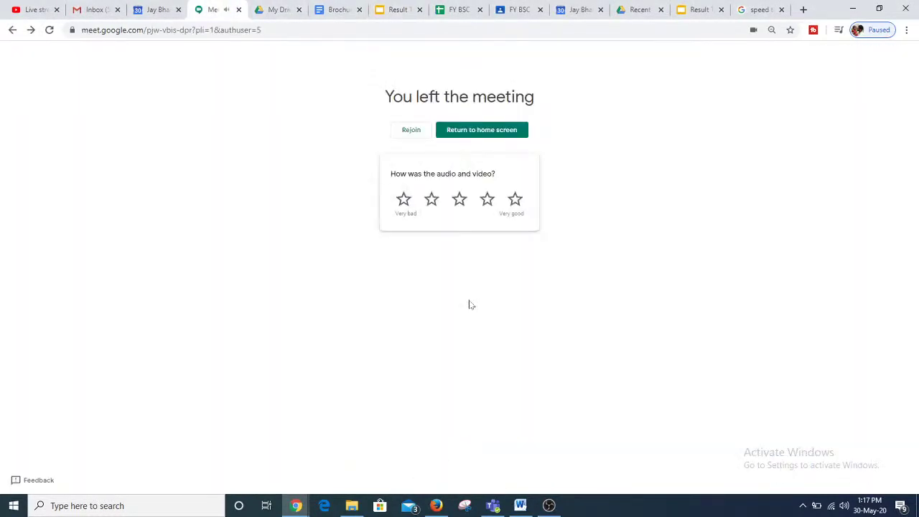
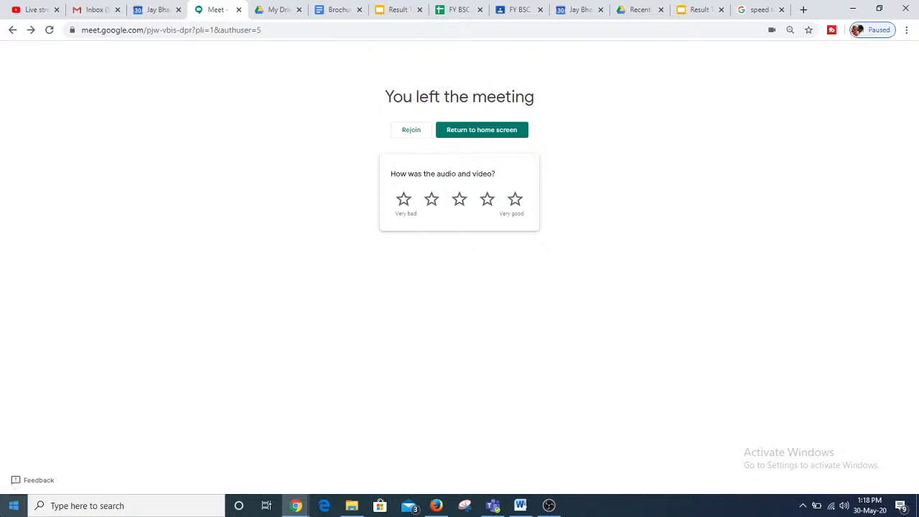
From the Gmail tab, open Google Sites in a new tab via the Google apps list
click(99, 10)
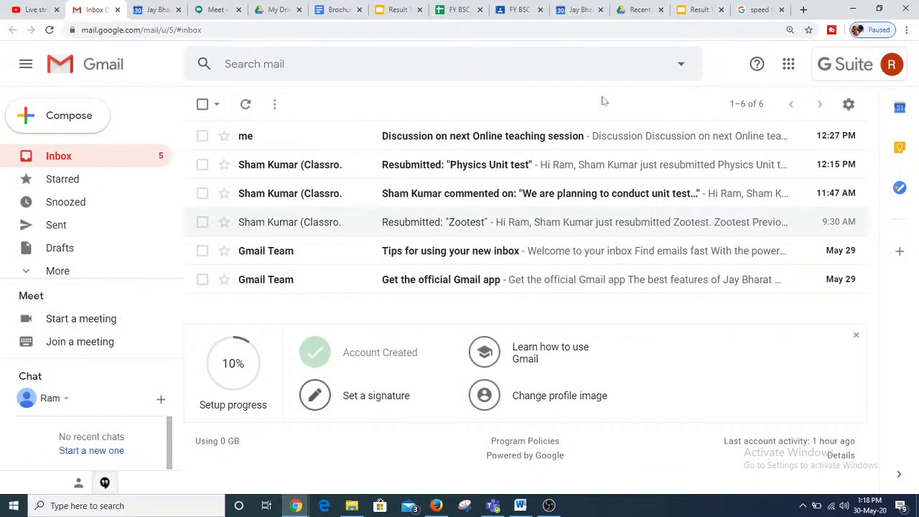
click(788, 64)
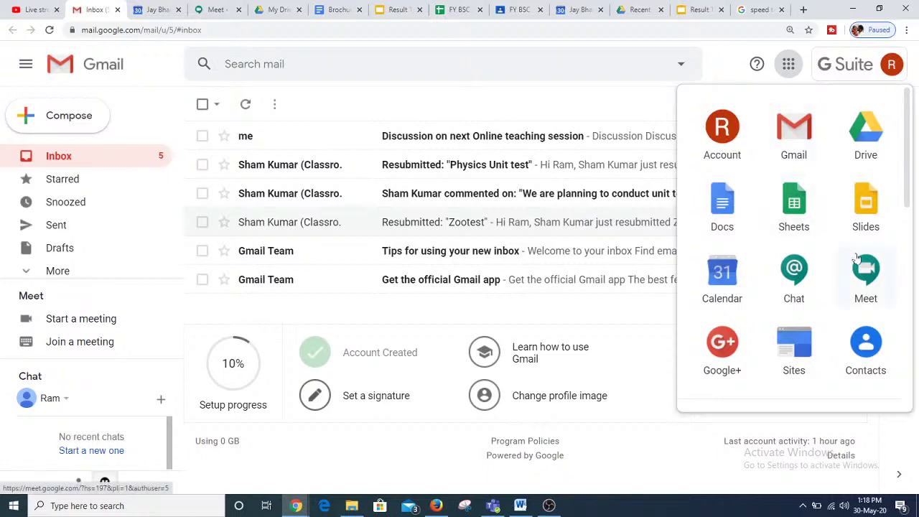
scroll(858, 255, down, 2)
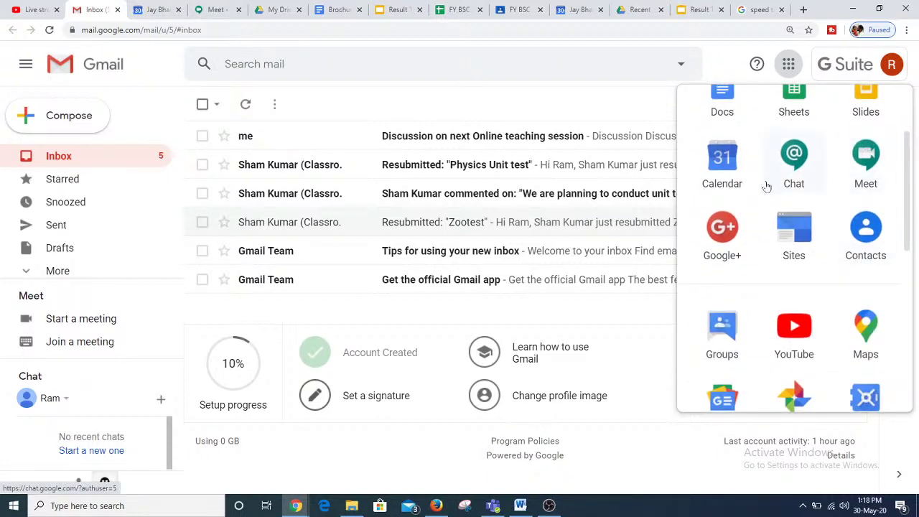
click(795, 260)
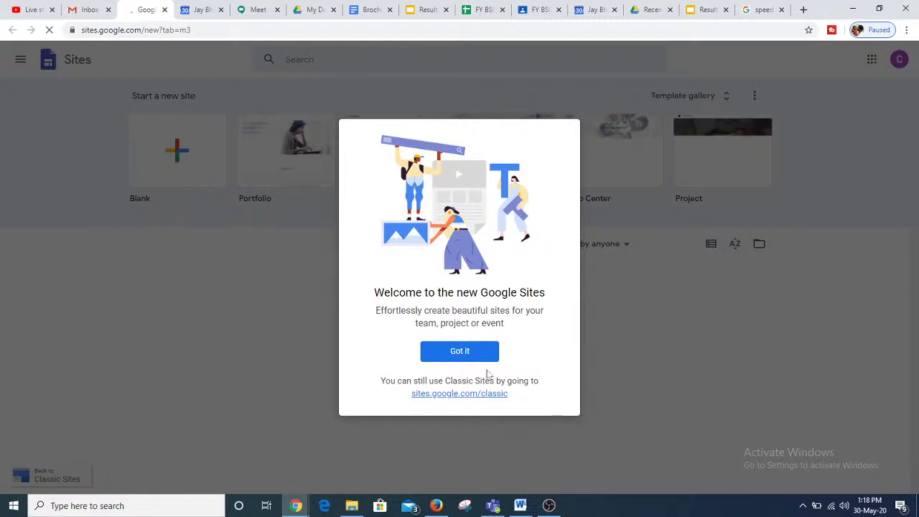
Dismiss the Sites welcome message and create a new site from the Event template
click(468, 353)
scroll(323, 322, down, 1)
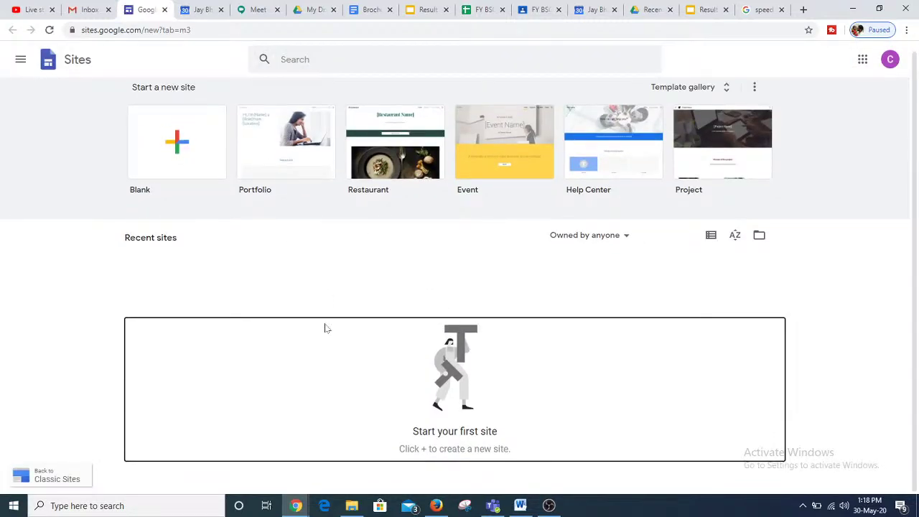
click(528, 139)
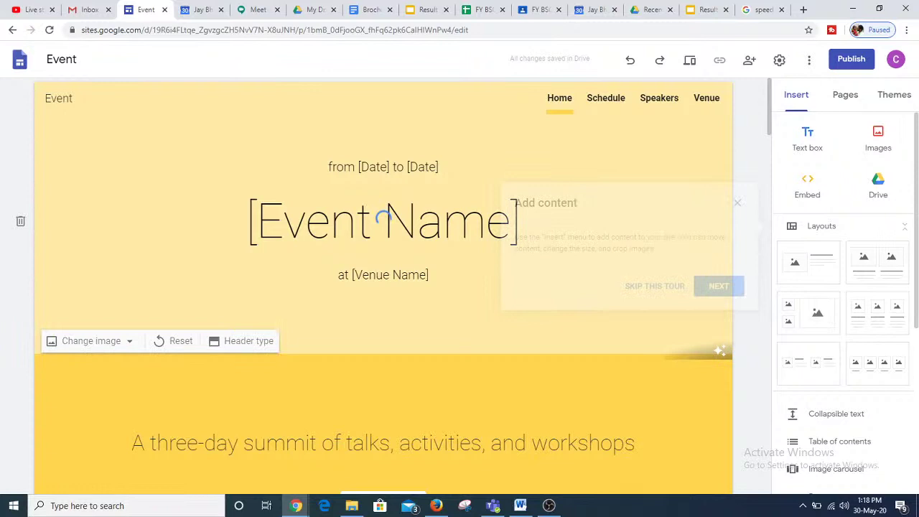
Replace the [Event Name] placeholder title with 'Motor Institute Annual gathering'
double_click(383, 214)
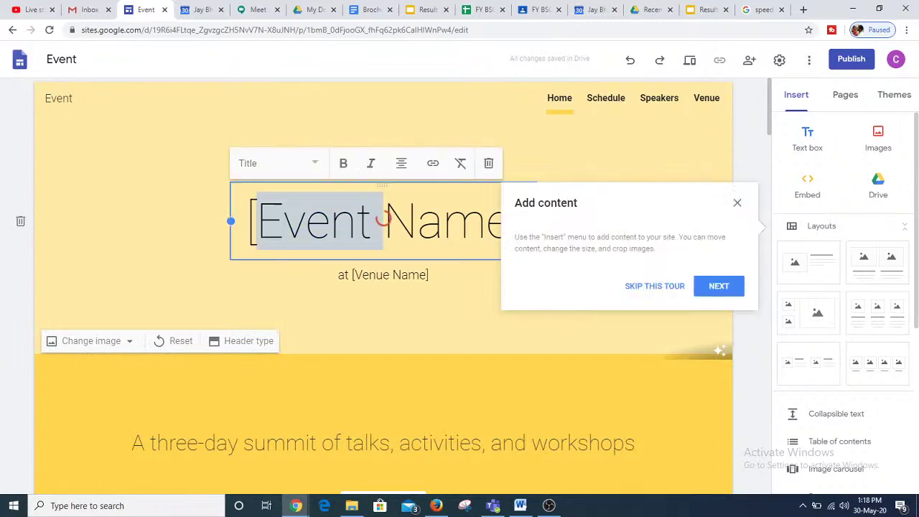
key(Delete)
key(Delete)
key(Delete)
key(Delete)
key(Delete)
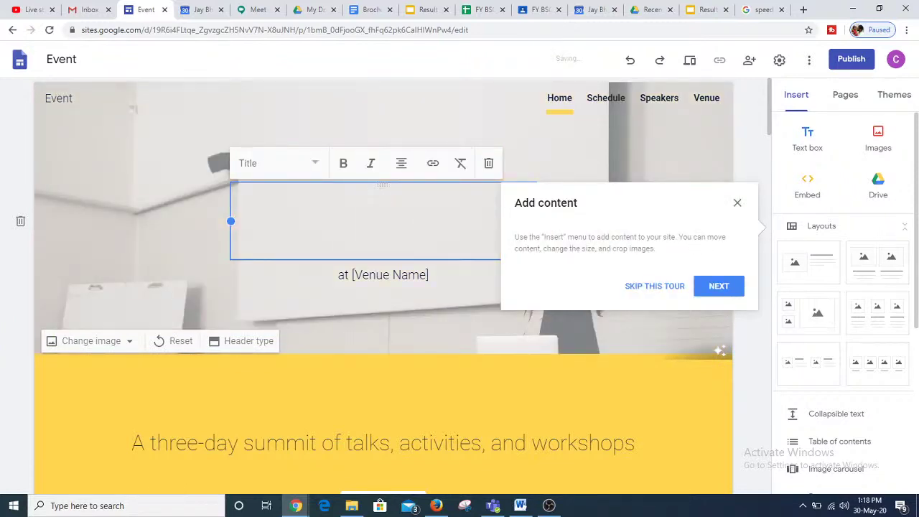
text(Motor)
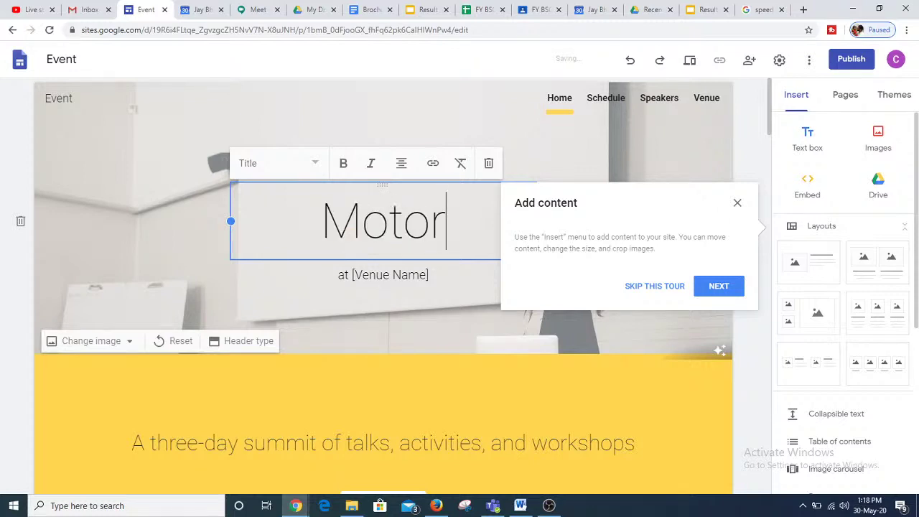
text( Insti)
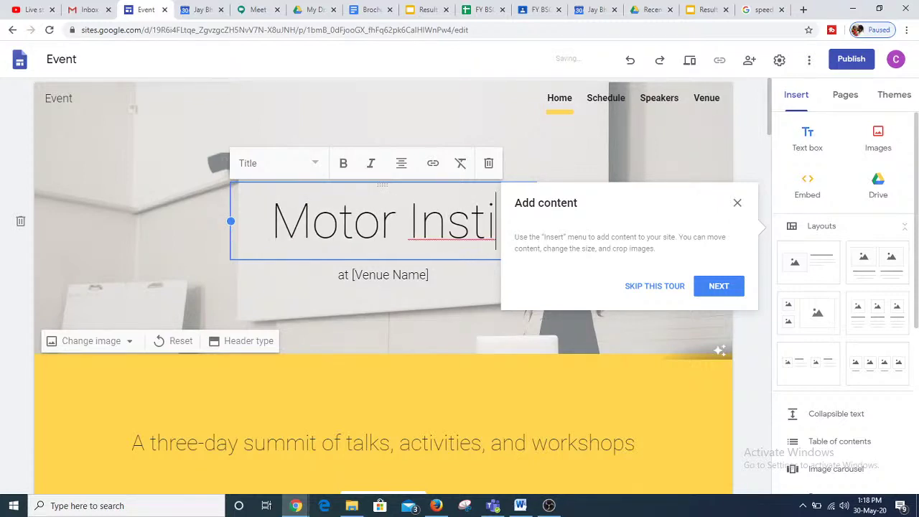
text(tute A)
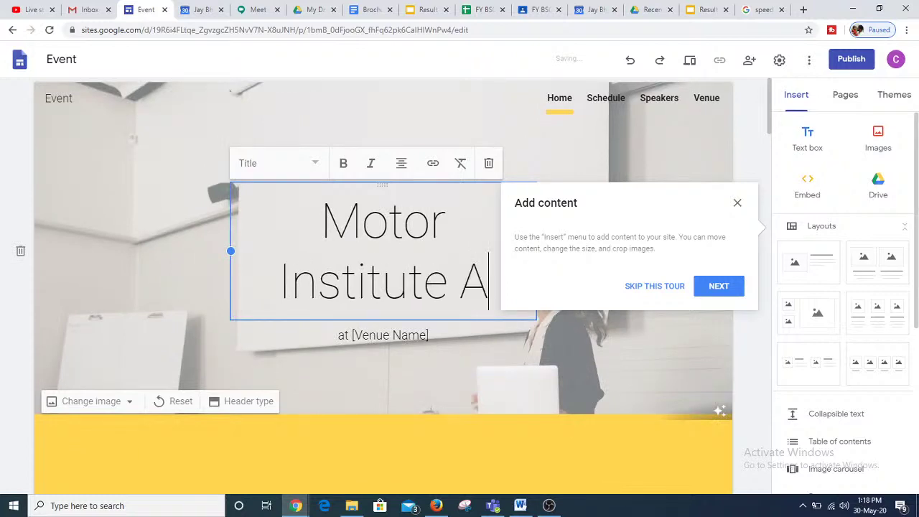
text(nnual gathering)
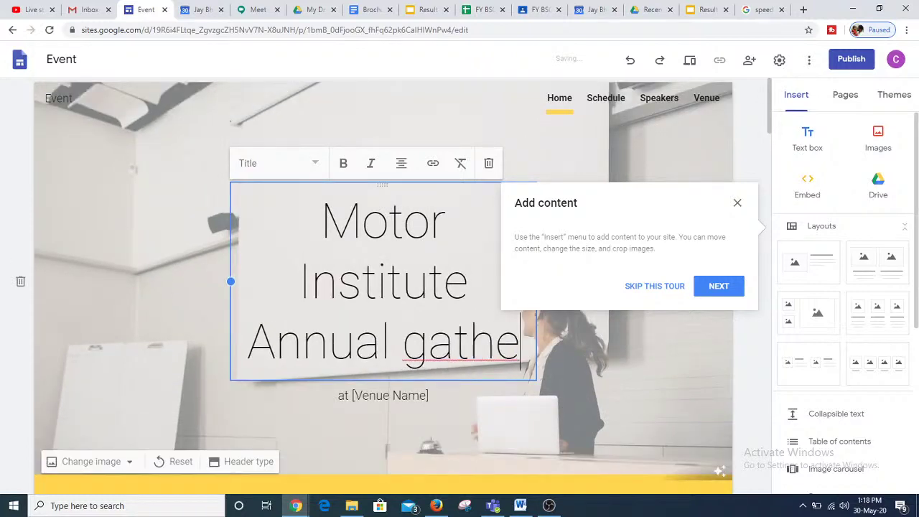
click(180, 256)
click(387, 280)
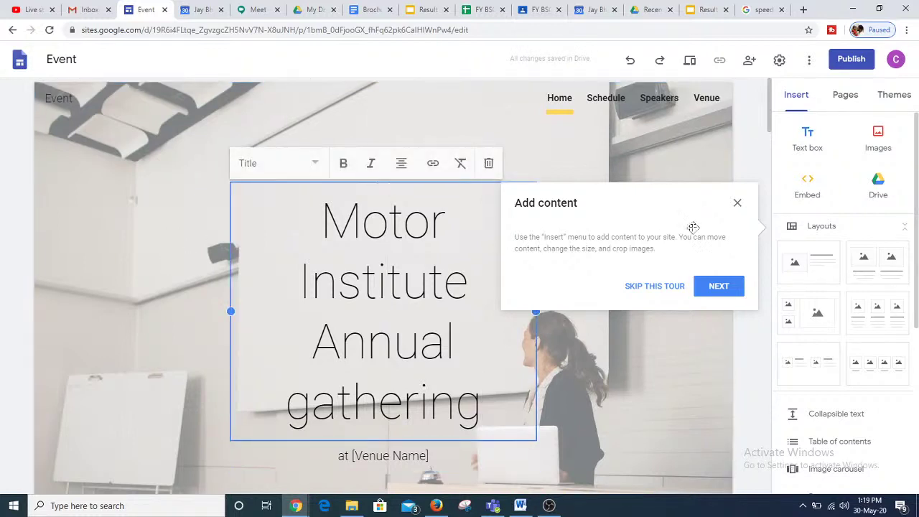
Close the tour card and widen the title box on both sides so the title fits two lines
click(737, 205)
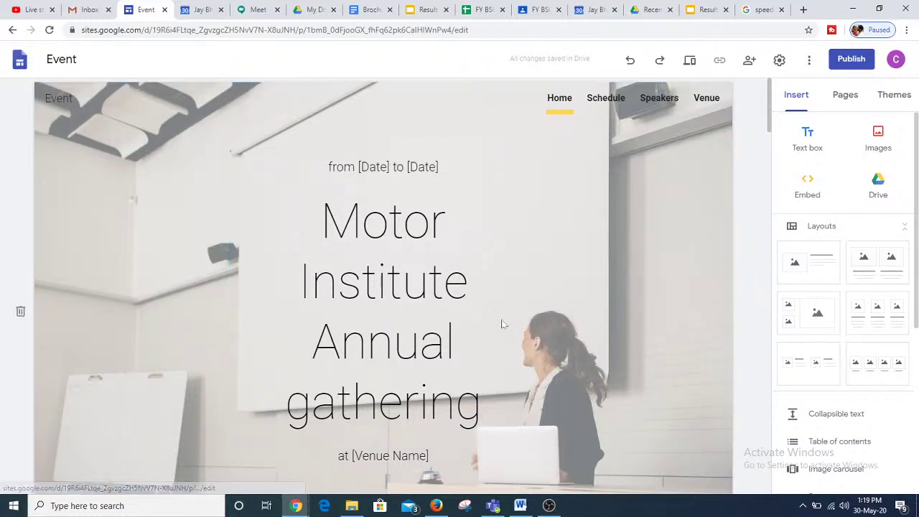
double_click(503, 325)
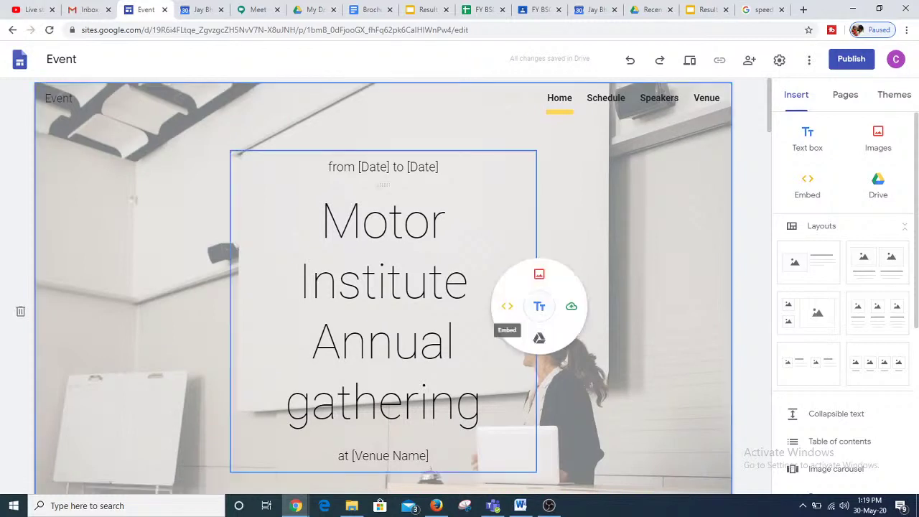
click(506, 330)
drag(554, 309, 696, 303)
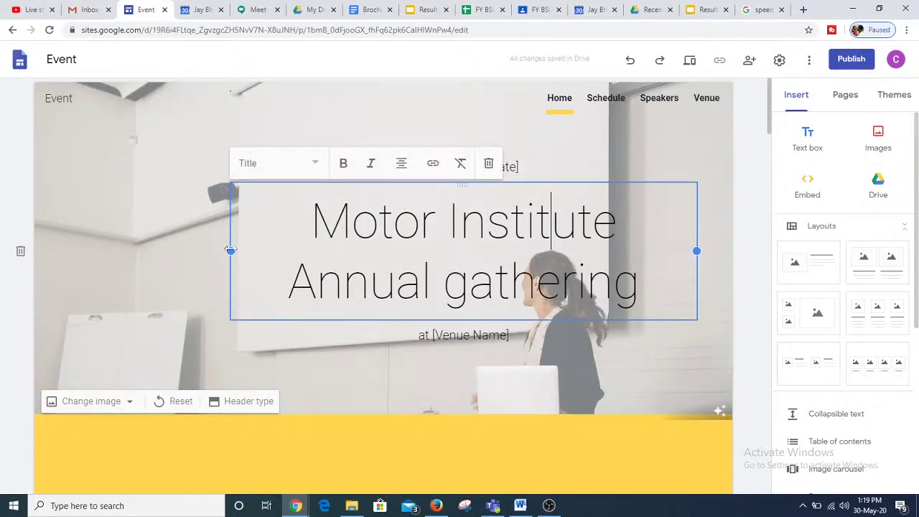
drag(231, 250, 70, 250)
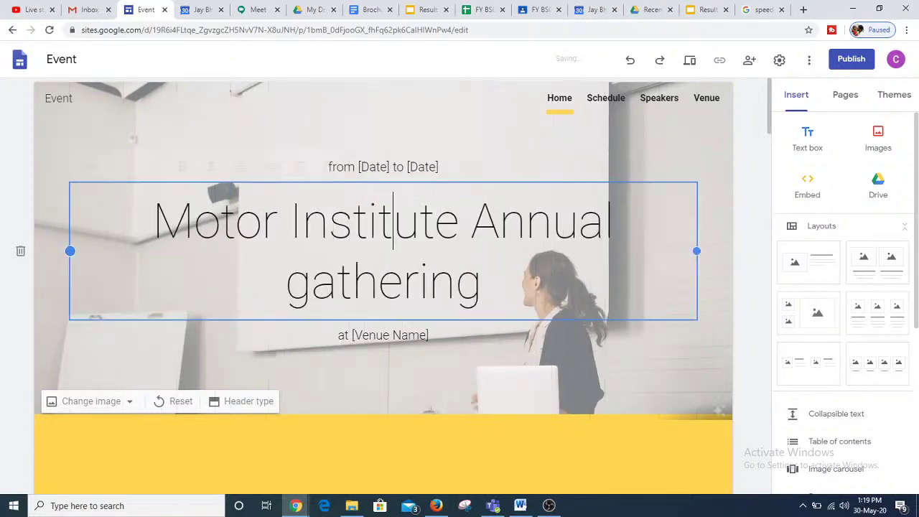
mouse_move(695, 250)
mouse_down()
mouse_move(733, 251)
mouse_move(697, 250)
mouse_up()
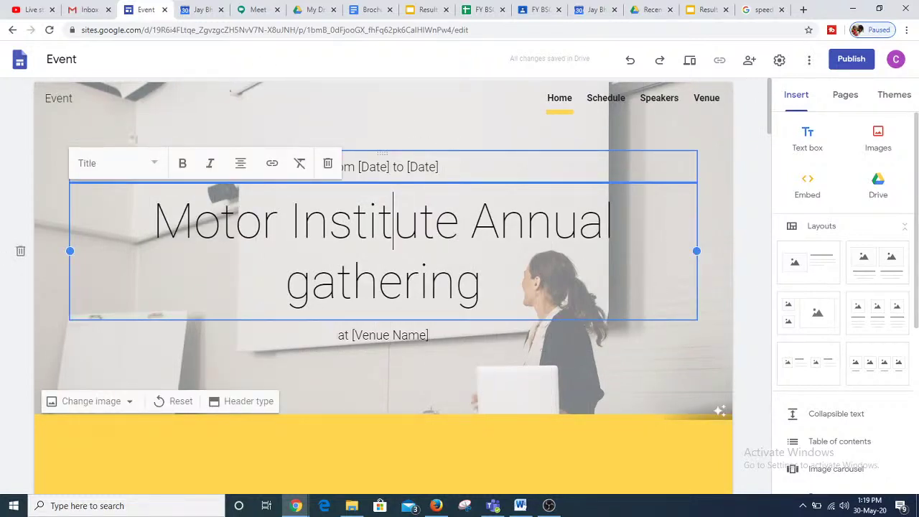
click(439, 166)
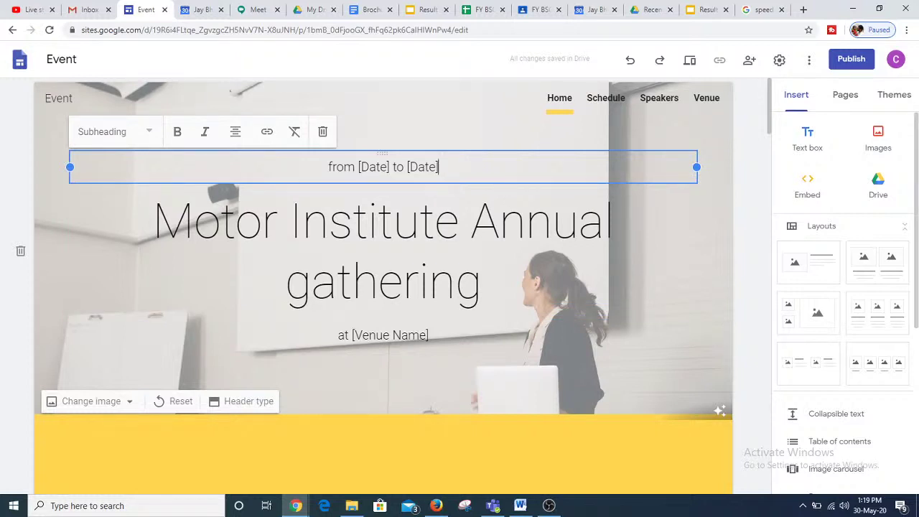
Erase the date subheading and change the venue line to read 'at Community hall'
key(BackSpace)
key(BackSpace)
key(BackSpace)
key(BackSpace)
key(BackSpace)
key(BackSpace)
key(BackSpace)
key(BackSpace)
key(BackSpace)
key(BackSpace)
key(BackSpace)
key(BackSpace)
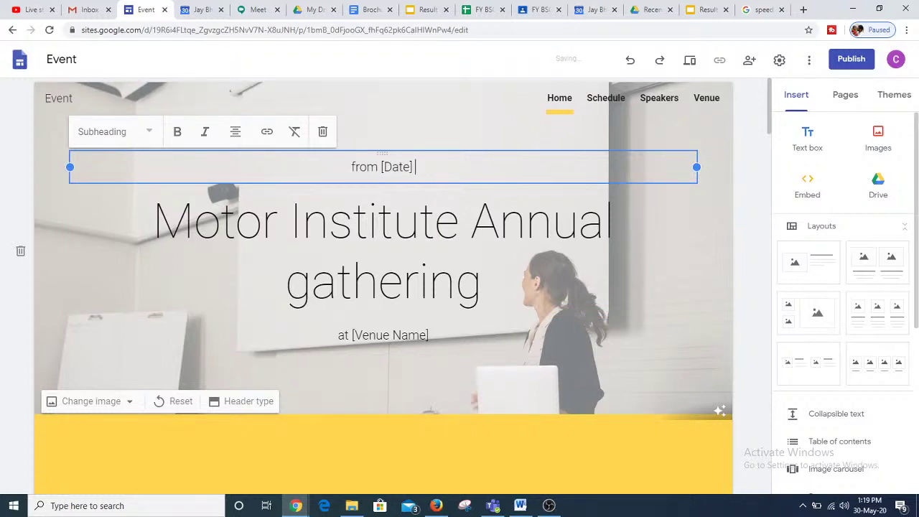
key(BackSpace)
key(BackSpace)
key(BackSpace)
key(BackSpace)
key(BackSpace)
key(BackSpace)
key(BackSpace)
key(BackSpace)
key(BackSpace)
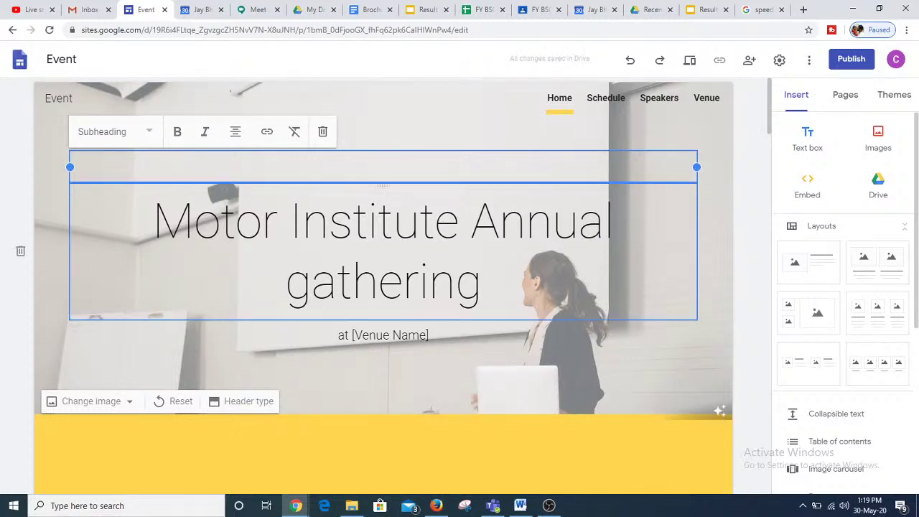
click(393, 223)
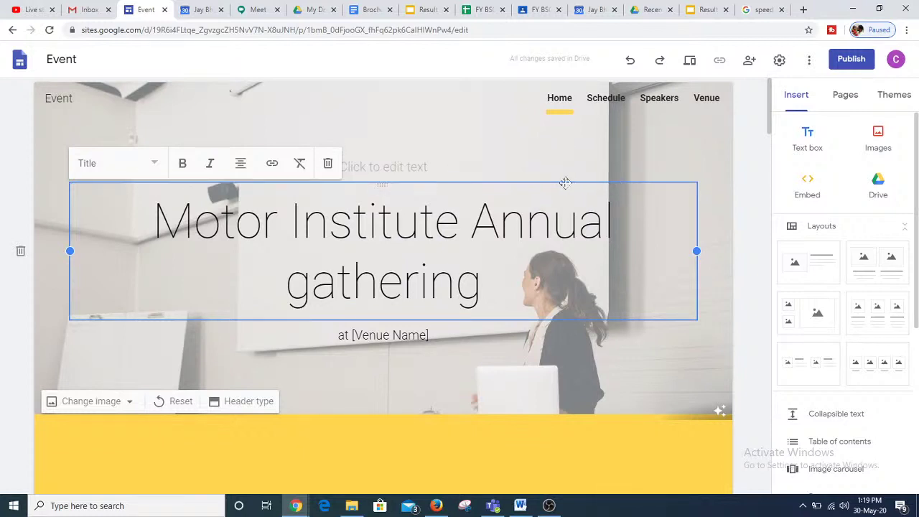
scroll(383, 280, down, 1)
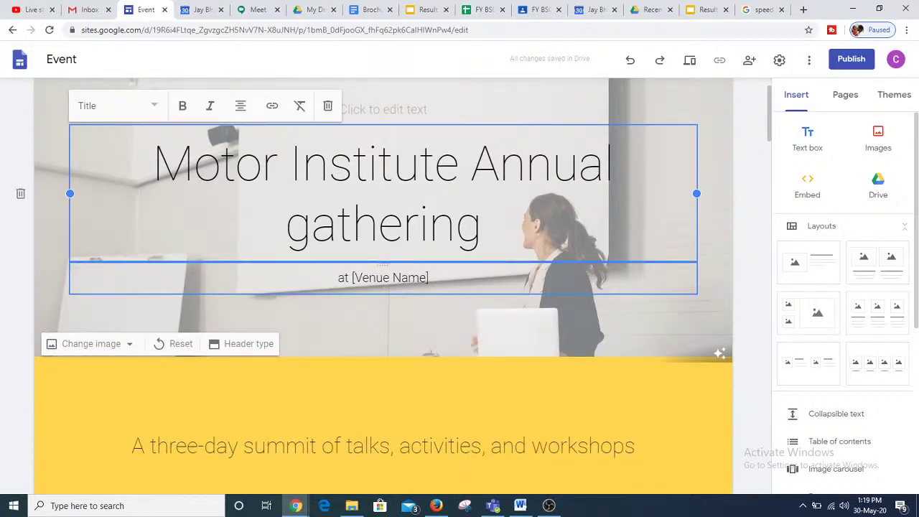
click(430, 278)
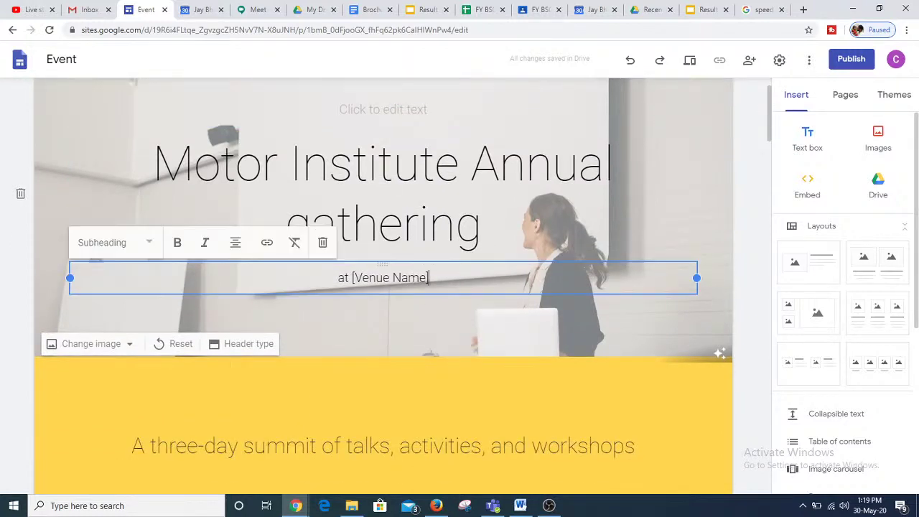
key(BackSpace)
key(BackSpace)
key(BackSpace)
key(BackSpace)
key(BackSpace)
key(BackSpace)
key(BackSpace)
key(BackSpace)
key(BackSpace)
key(BackSpace)
key(BackSpace)
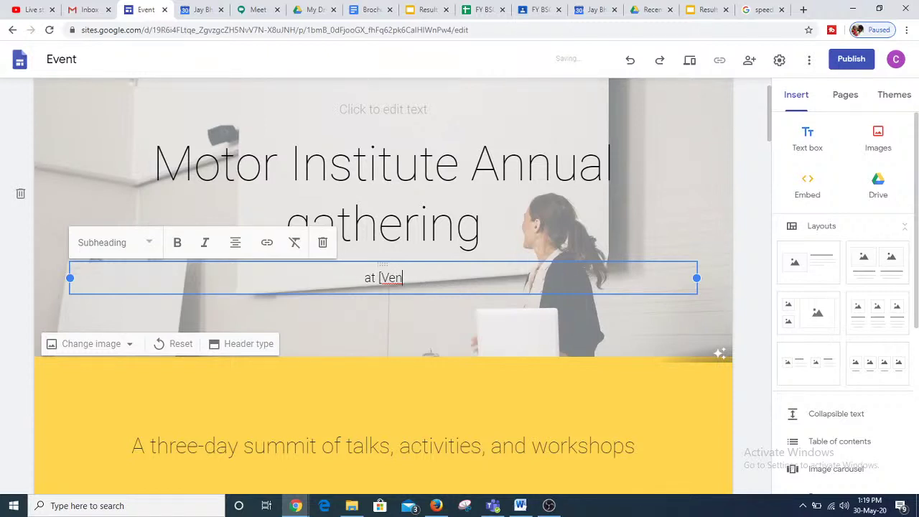
key(BackSpace)
key(BackSpace)
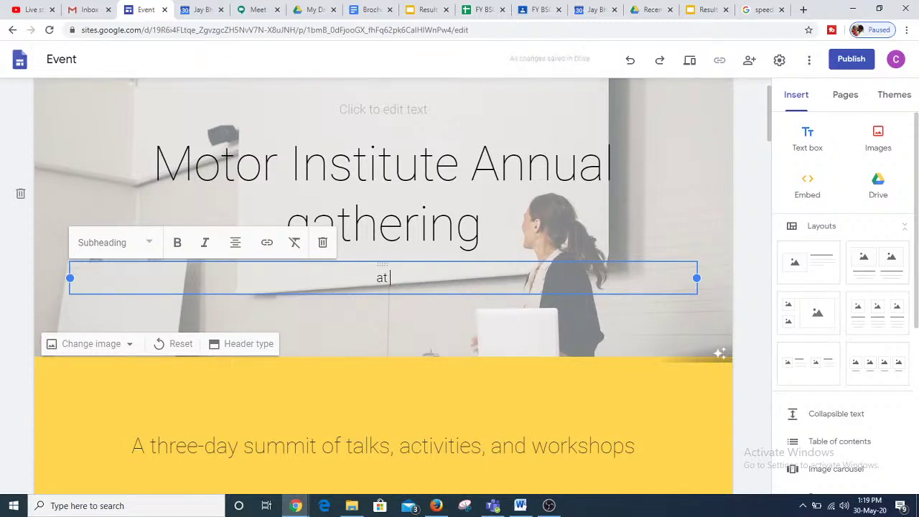
text(Communi)
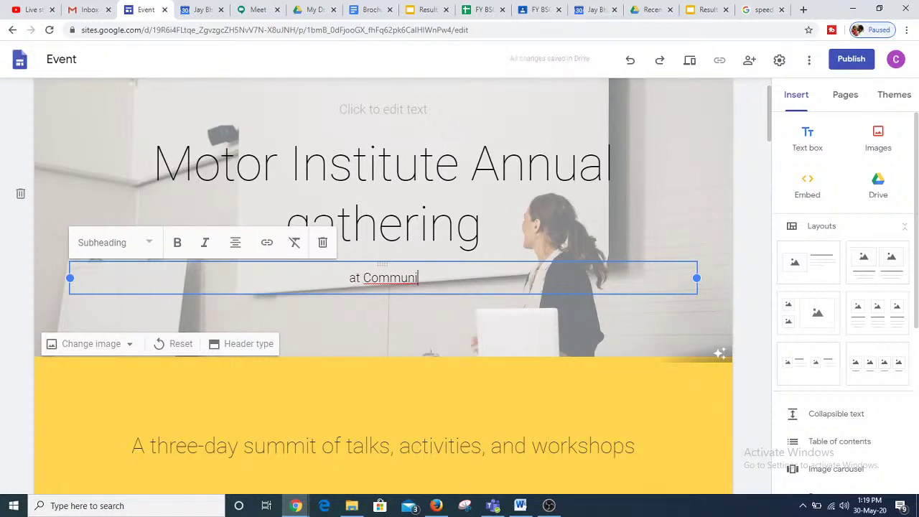
text(ty hall)
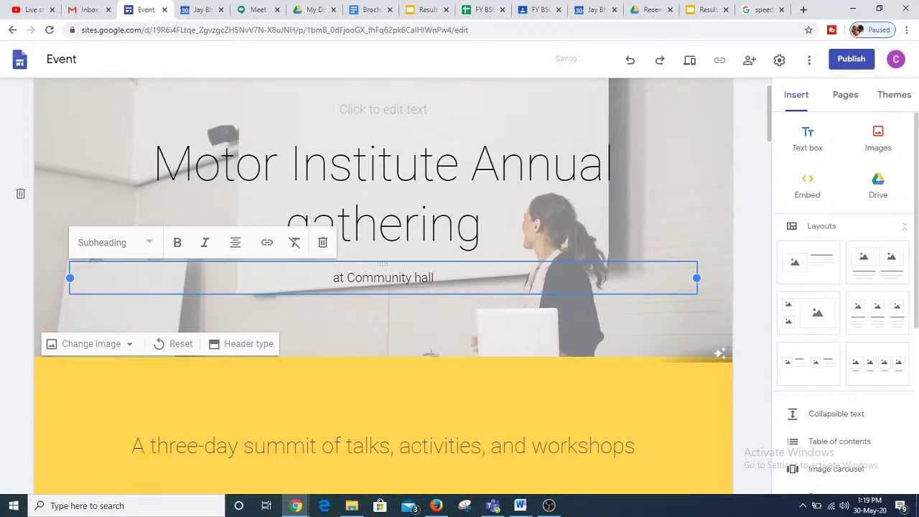
scroll(369, 323, down, 2)
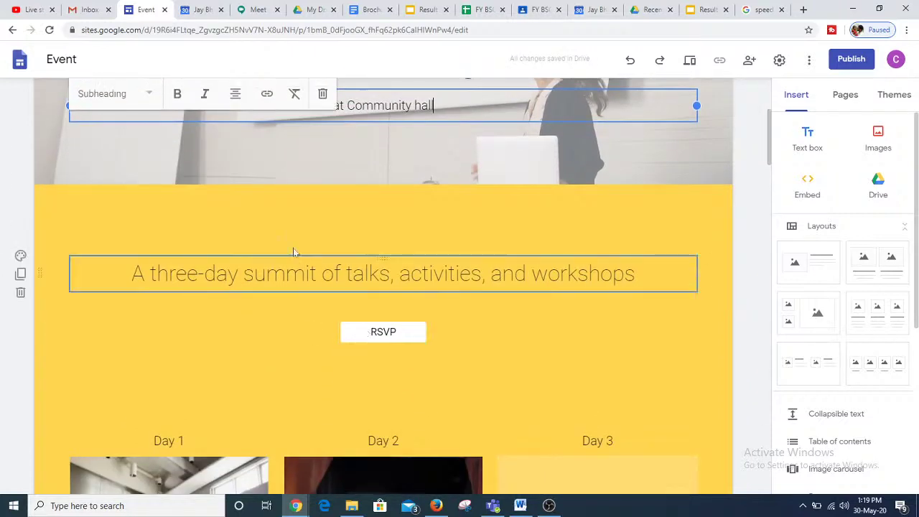
Delete the Day 1 card
scroll(293, 248, down, 3)
click(157, 240)
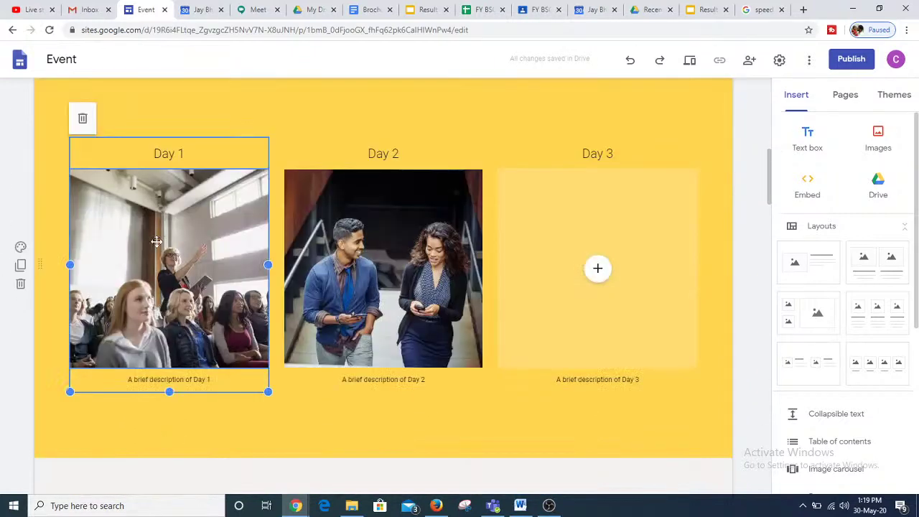
click(83, 120)
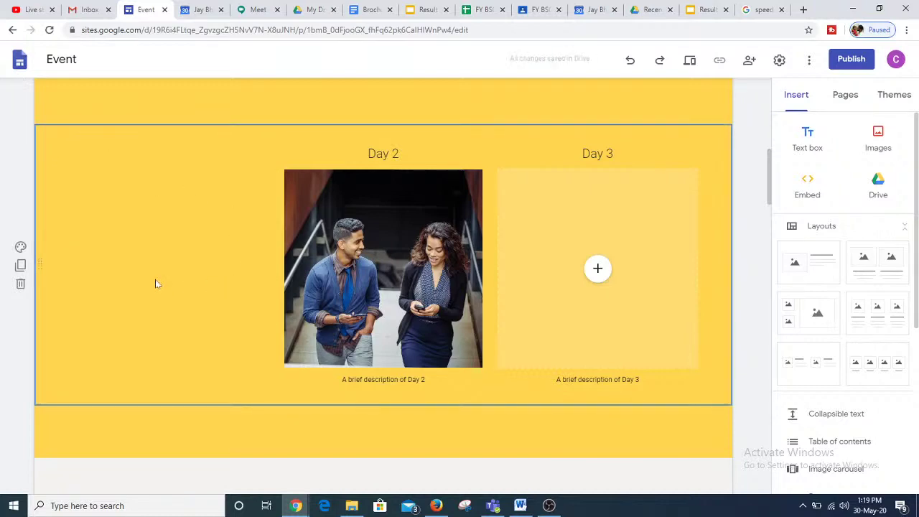
Upload the award ribbon image from the computer into the Day 3 card
click(598, 268)
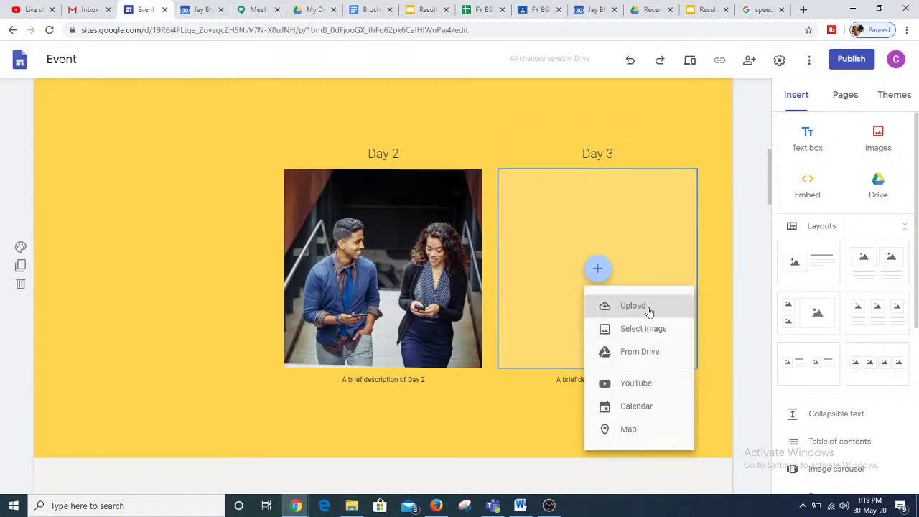
click(658, 314)
click(658, 314)
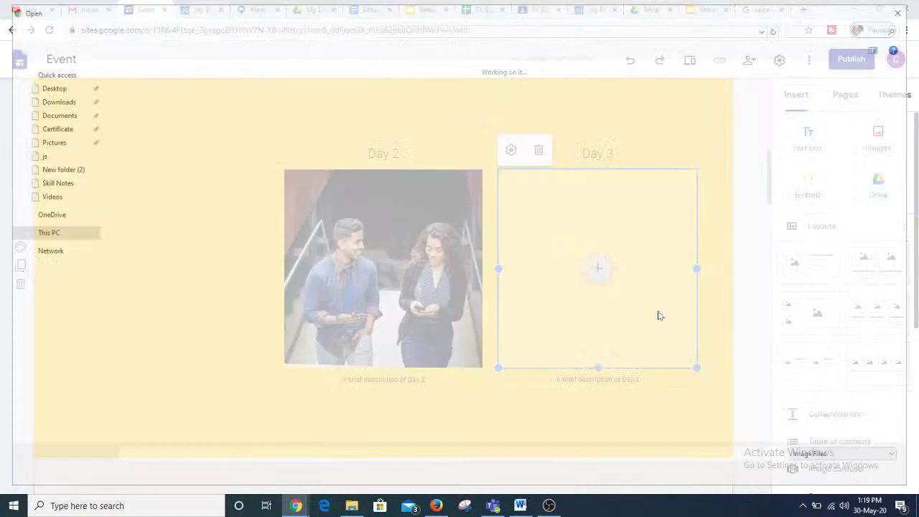
key(Escape)
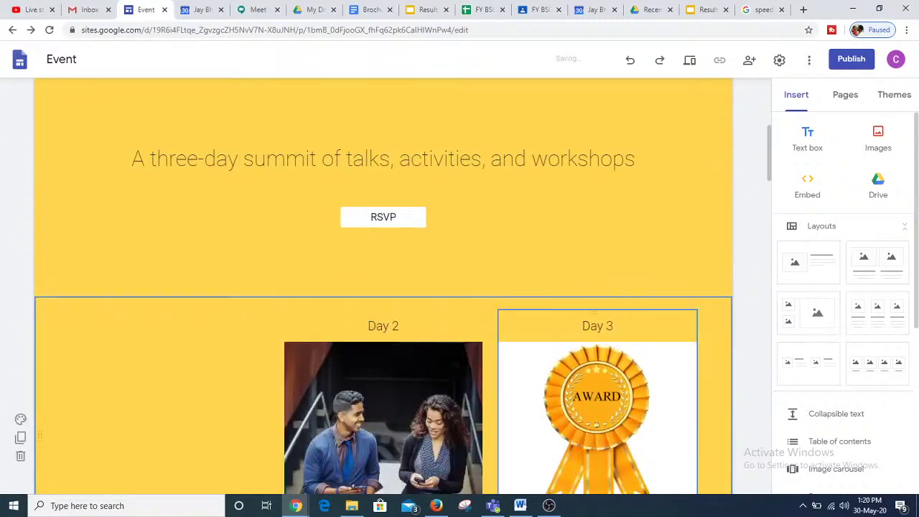
Retitle the Day 3 card 'Day 88', leaving the summit heading unchanged
click(597, 325)
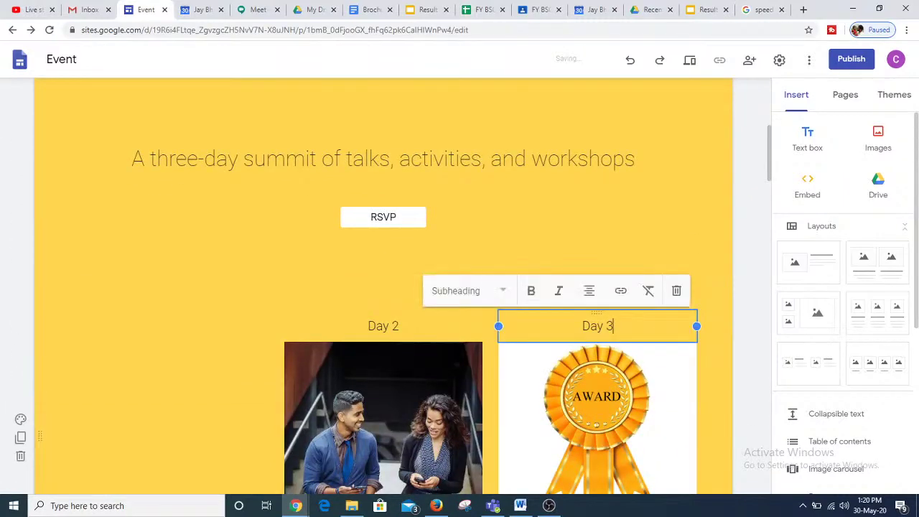
key(BackSpace)
text(88)
click(298, 236)
click(317, 158)
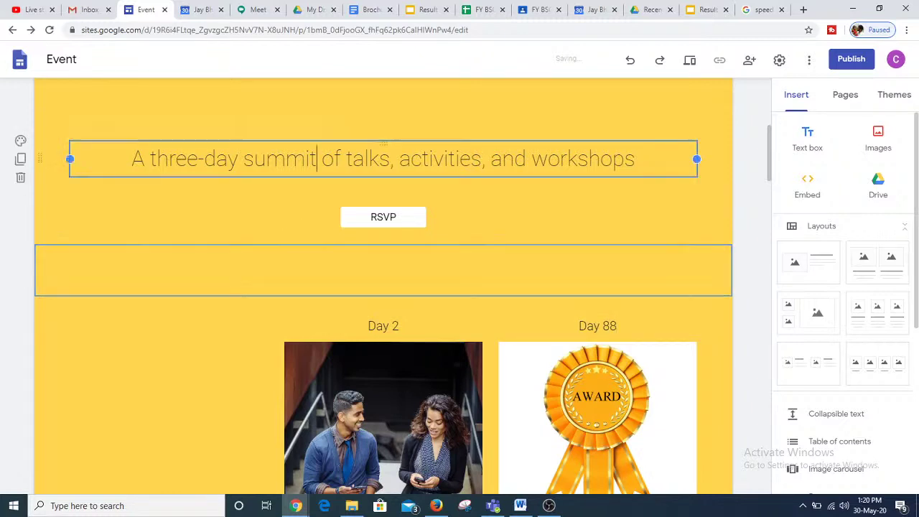
drag(636, 158, 267, 158)
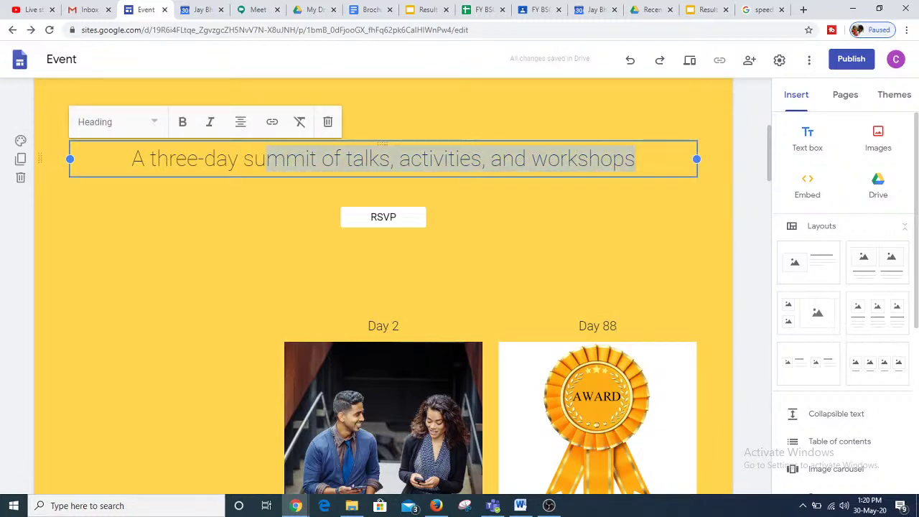
click(246, 284)
scroll(338, 302, up, 4)
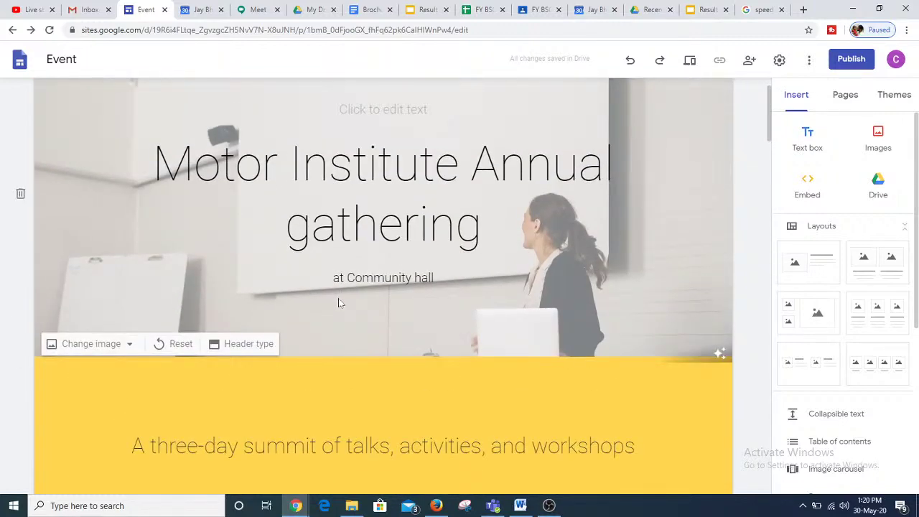
Publish the site to the web at the address 'annualgathering'
click(850, 62)
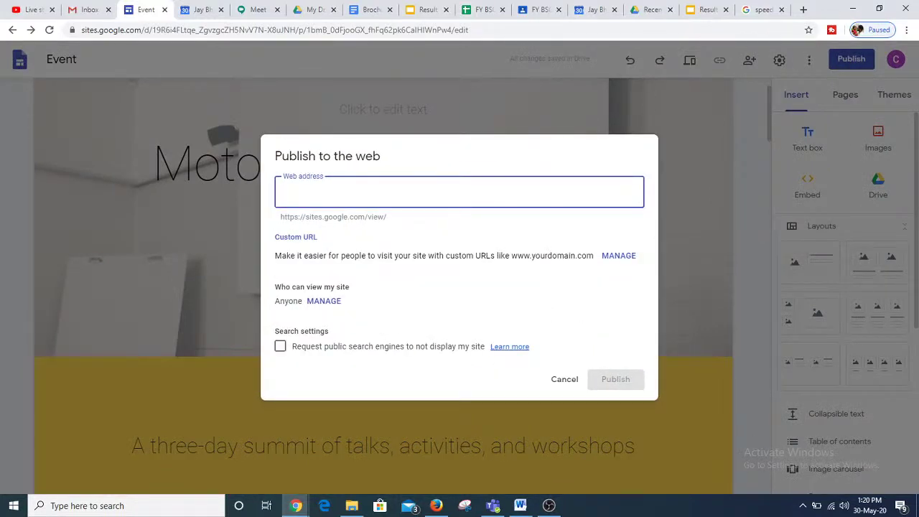
text(a)
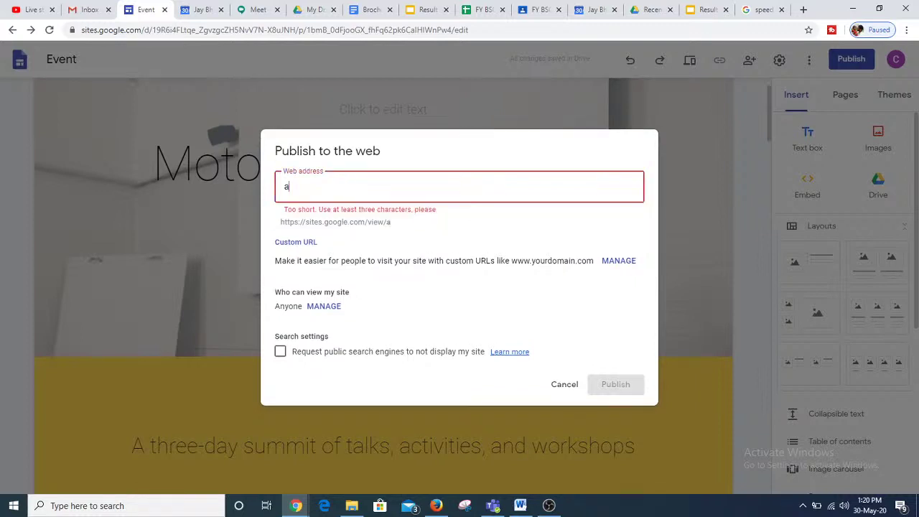
text(nnua)
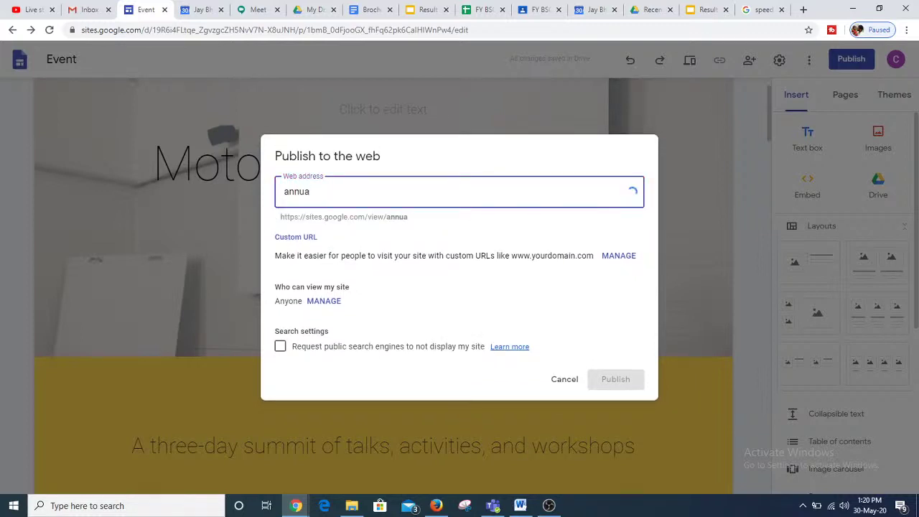
text(lgathering)
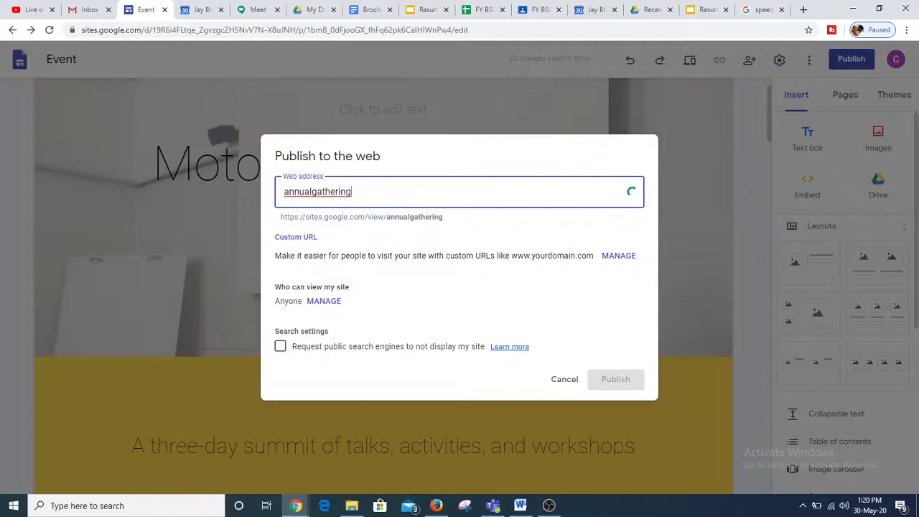
click(615, 379)
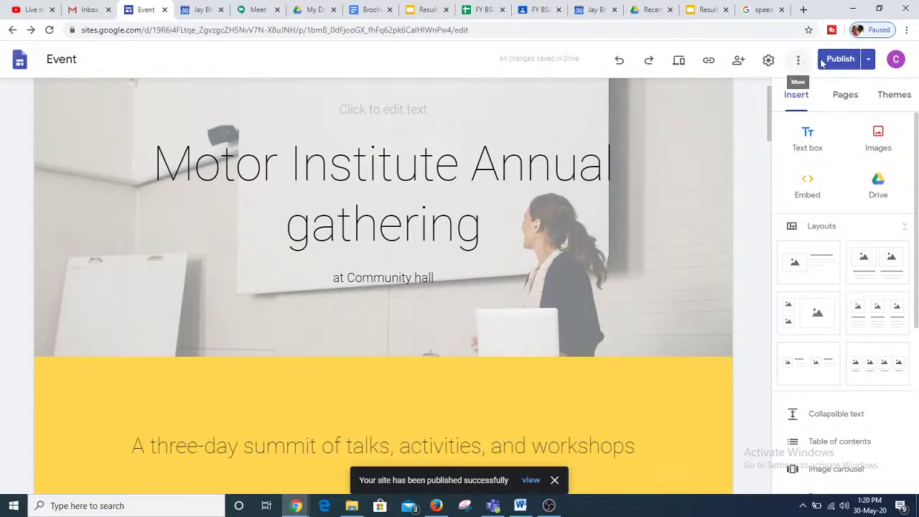
click(869, 61)
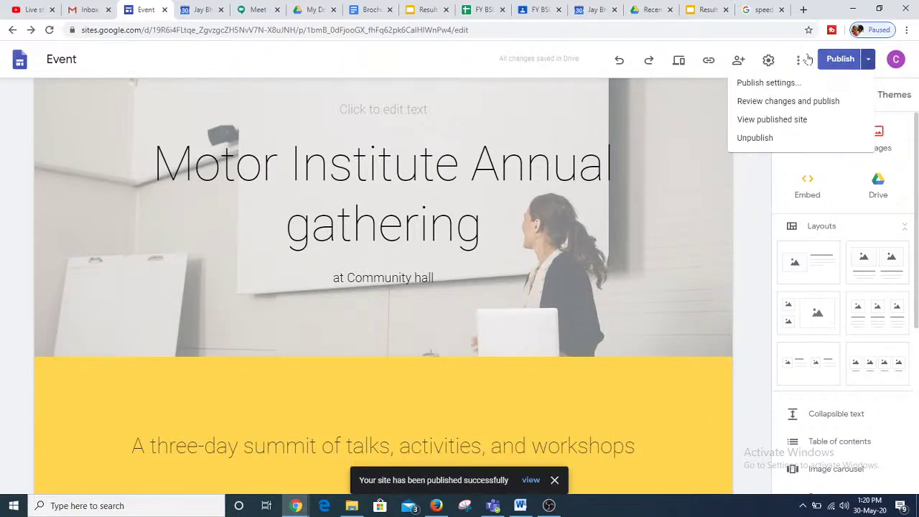
View the live site's Schedule and Home pages in a new tab, then return to Gmail
click(775, 122)
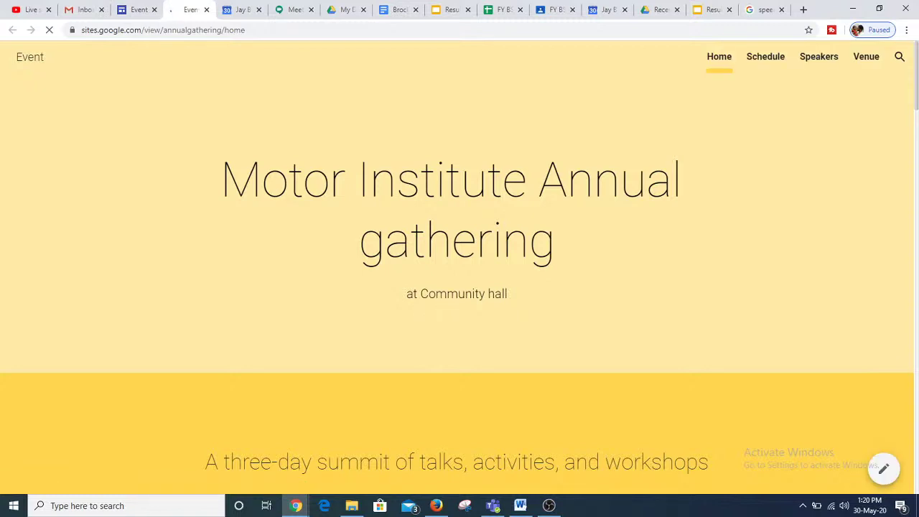
click(760, 56)
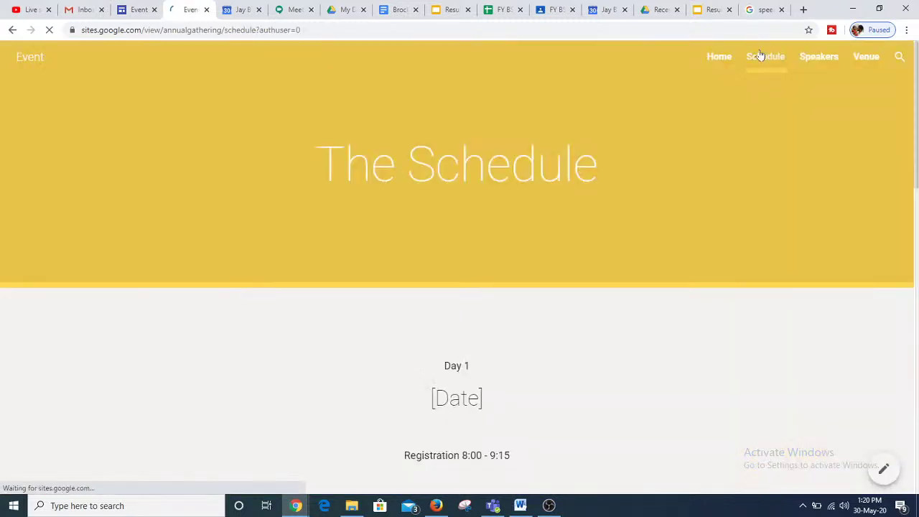
click(724, 61)
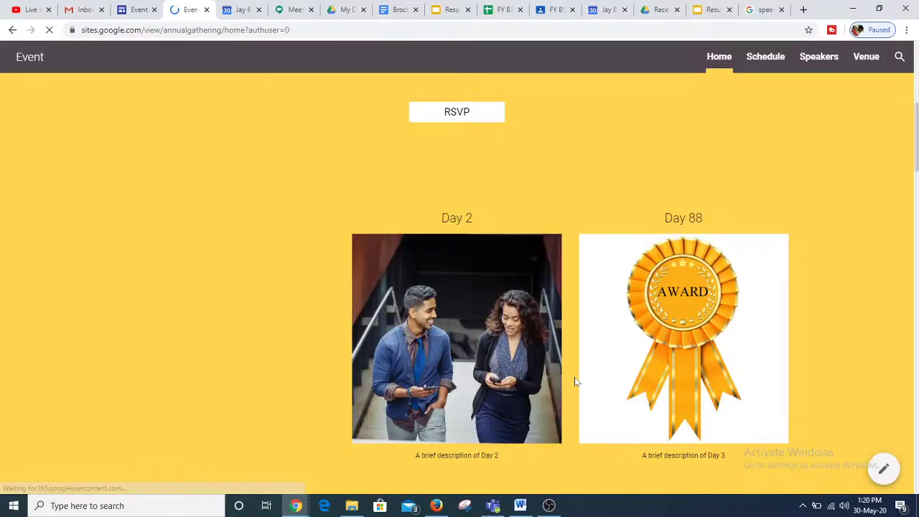
scroll(582, 373, down, 3)
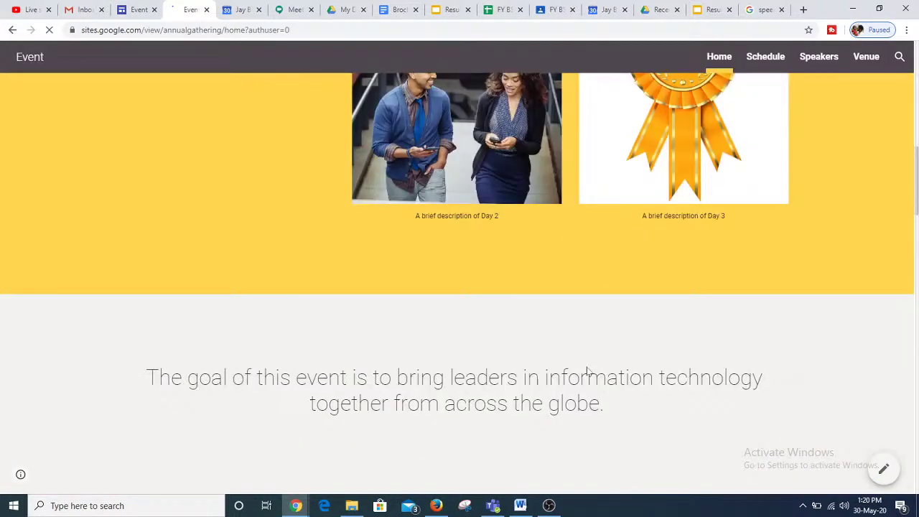
click(83, 9)
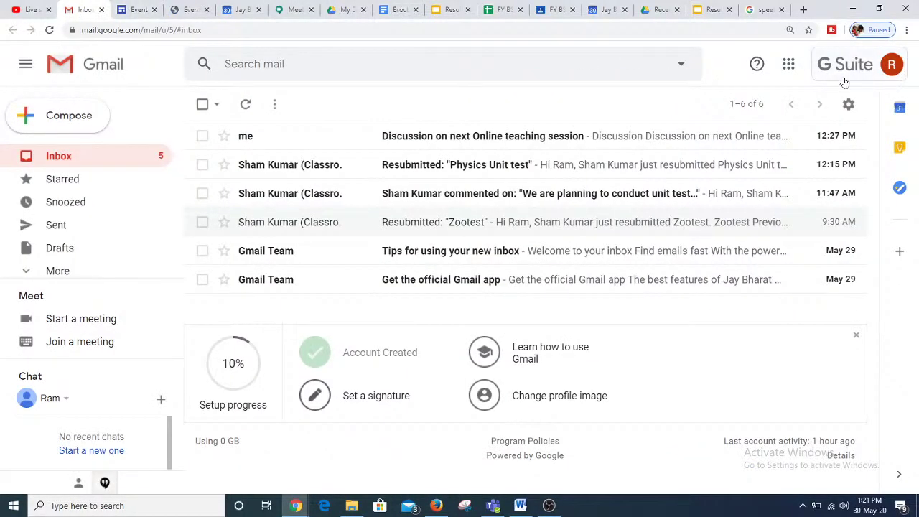
Open Google Sites from the apps list and close the Events, Calendar, Slides, Sheets and Docs tabs
click(788, 64)
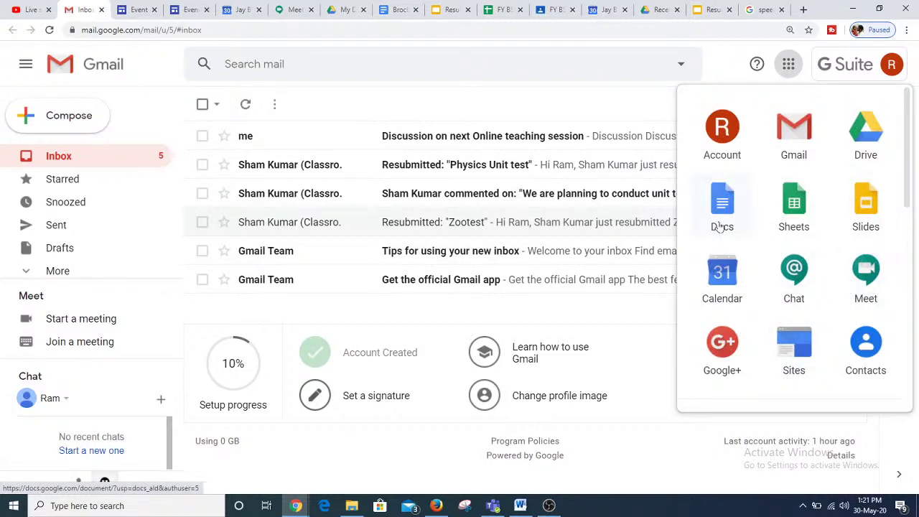
click(793, 352)
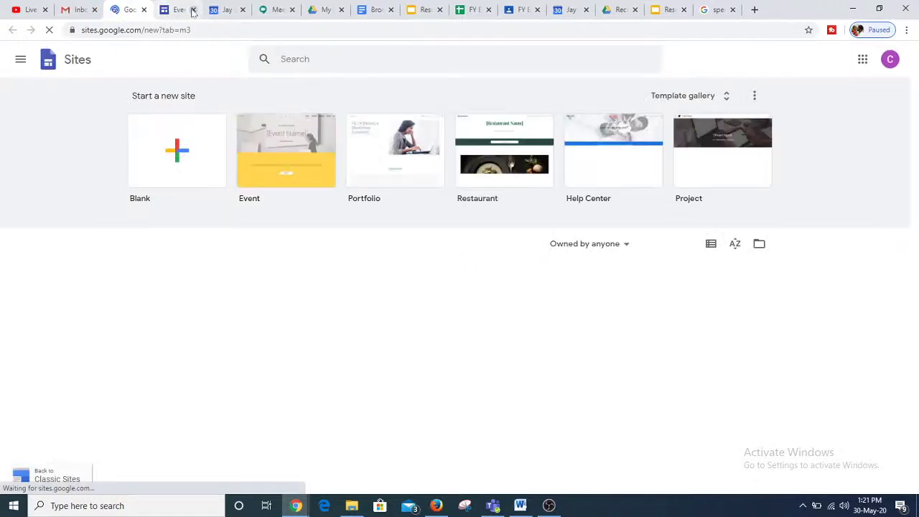
click(192, 10)
click(193, 10)
click(193, 10)
click(193, 10)
click(193, 10)
click(188, 10)
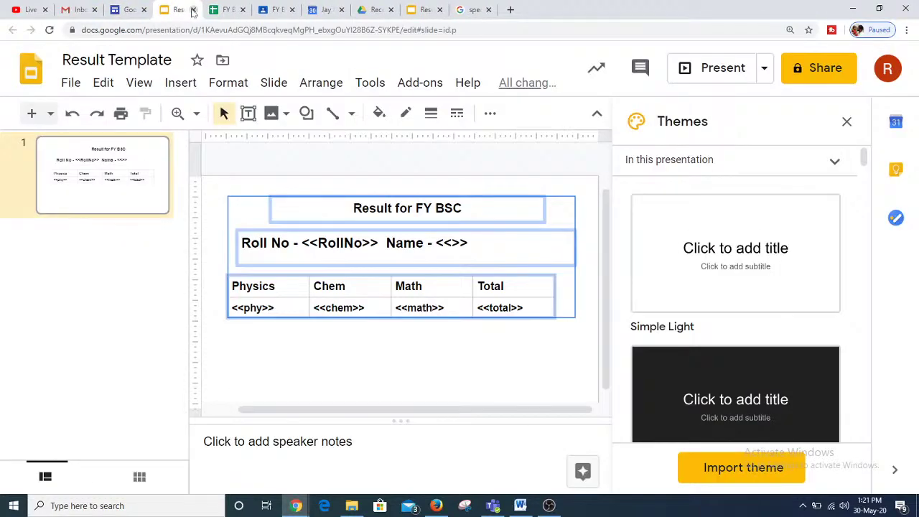
click(192, 10)
click(193, 10)
click(193, 10)
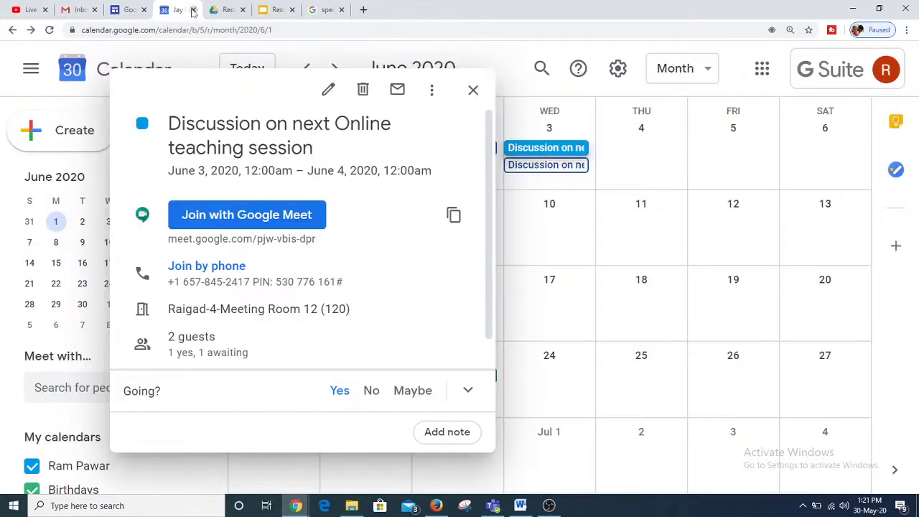
click(192, 10)
click(193, 10)
click(193, 10)
click(192, 10)
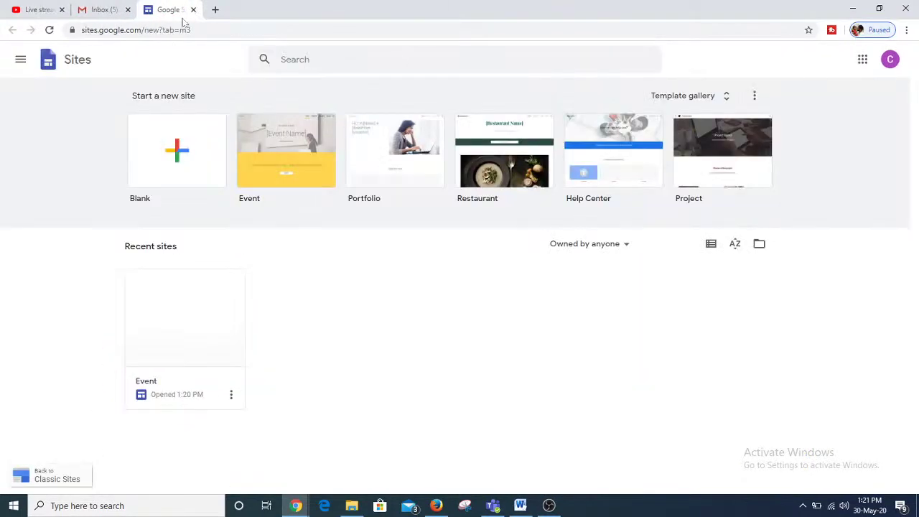
Switch Google Sites to the other signed-in account and dismiss its welcome message
click(893, 67)
scroll(820, 283, down, 3)
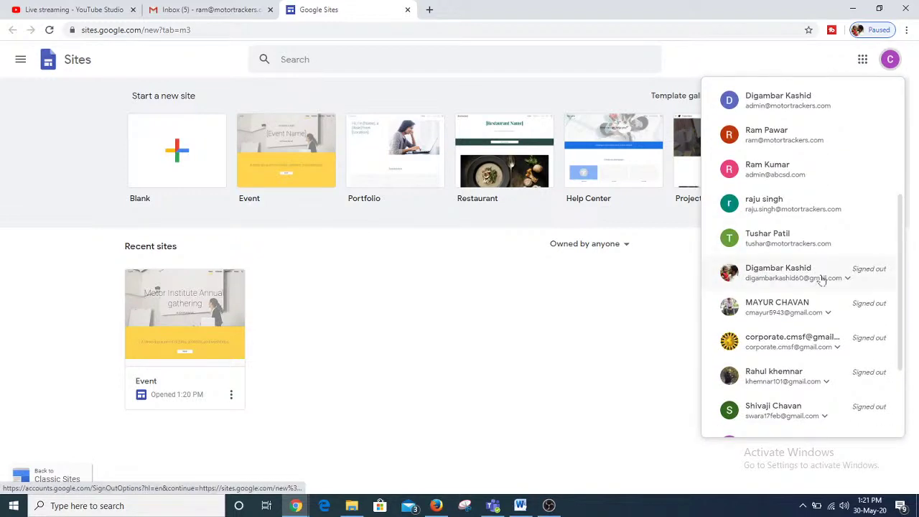
click(767, 169)
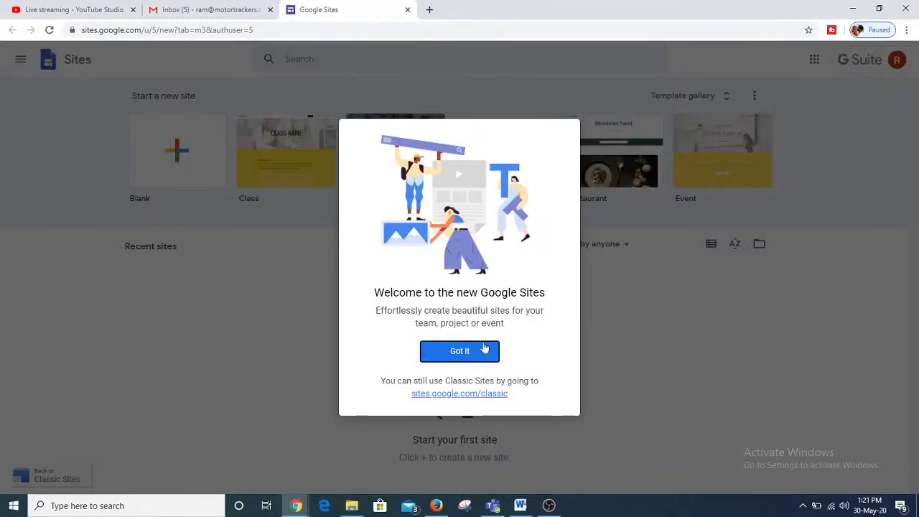
click(459, 351)
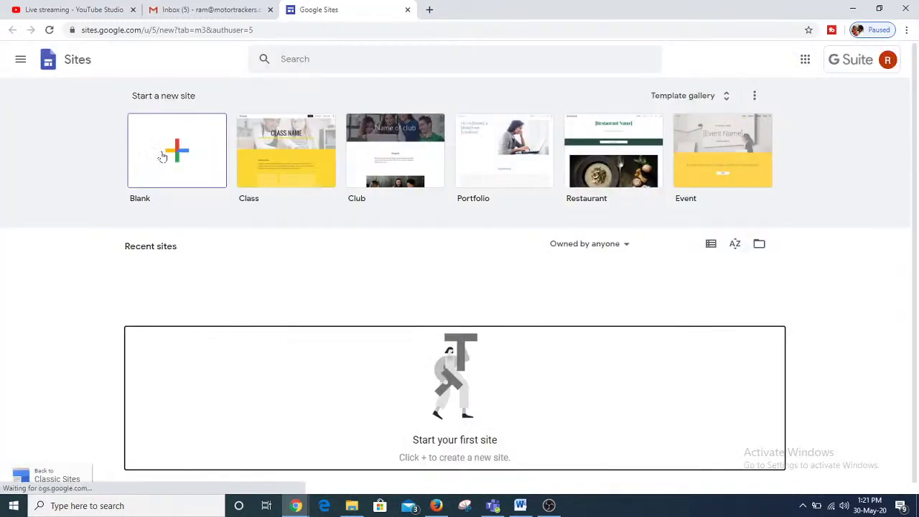
scroll(424, 168, down, 1)
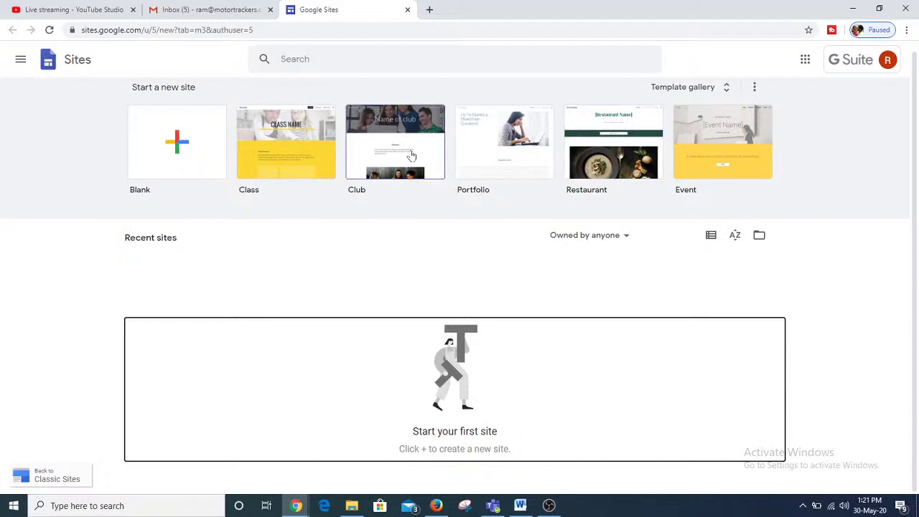
Create a Portfolio-template site named 'Motor Institue' and close the Add content tour
click(511, 160)
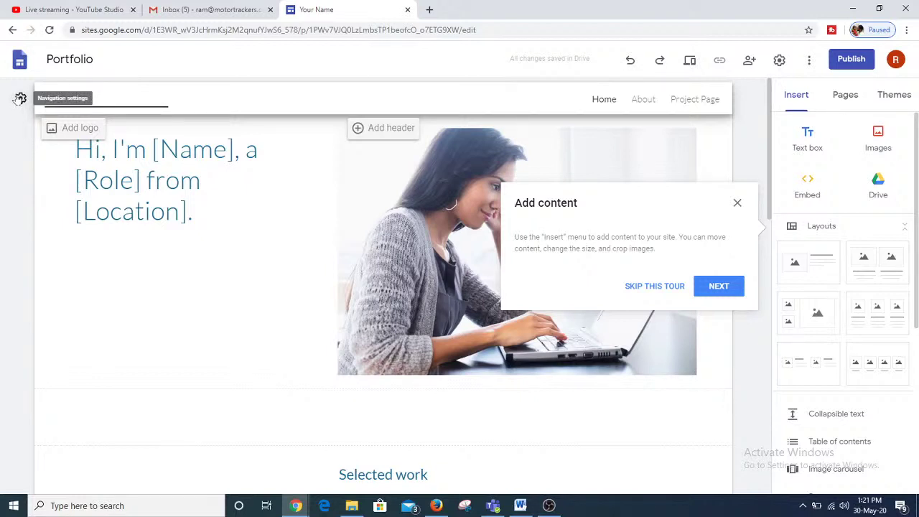
text(Inst)
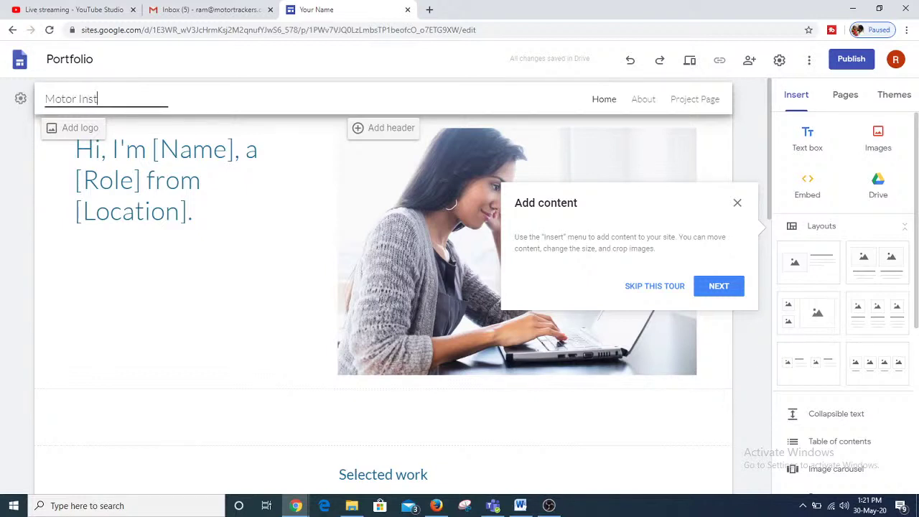
text(itue)
click(144, 247)
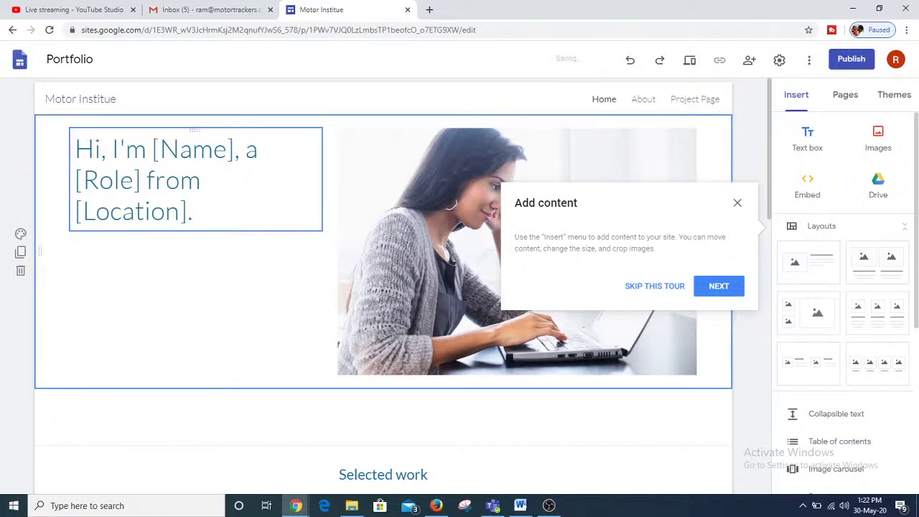
click(134, 215)
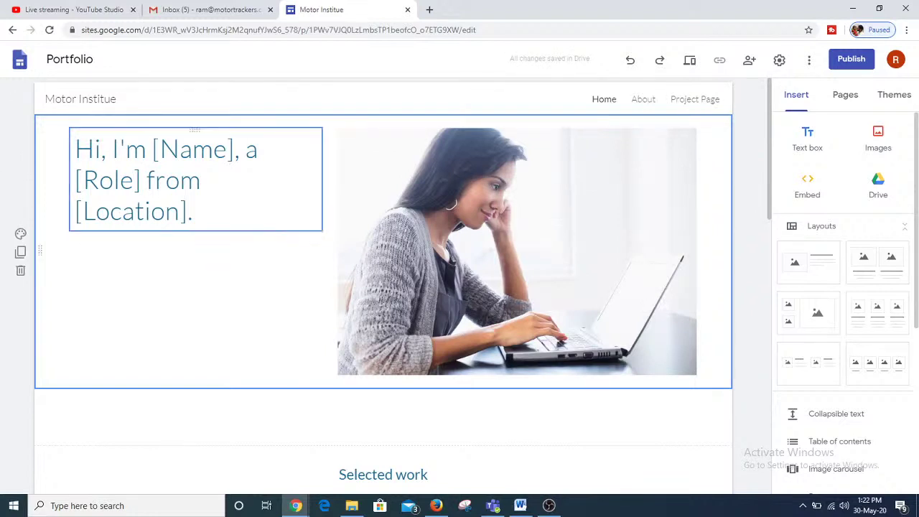
scroll(400, 308, down, 5)
Embed the Result Template slides in the first Selected work 'Name of presentation' card
scroll(381, 224, up, 1)
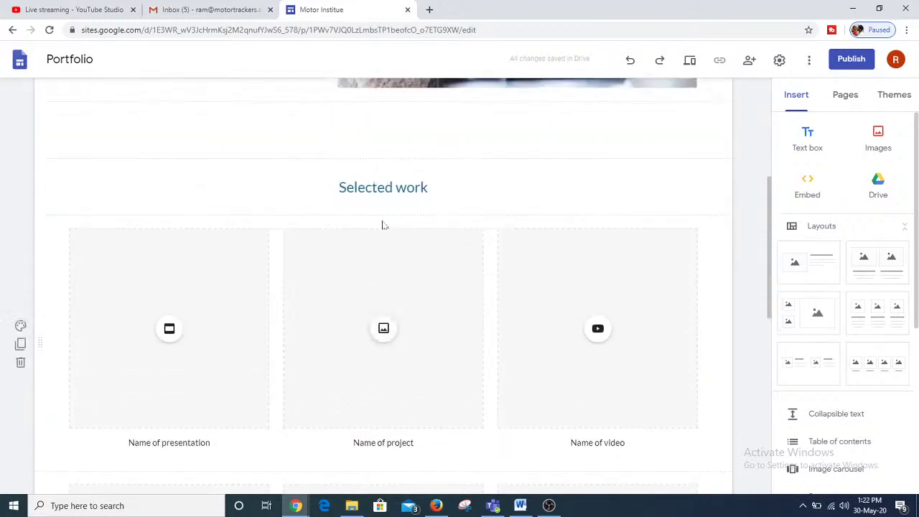
click(185, 428)
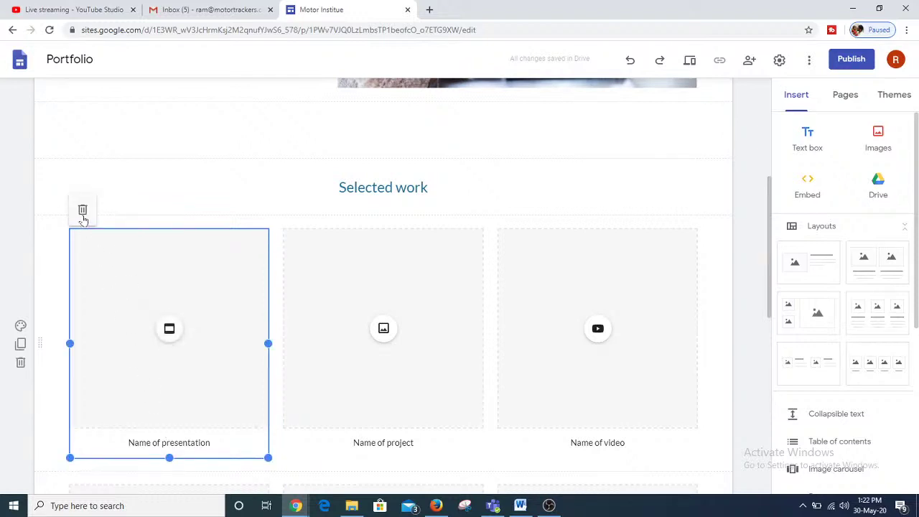
click(162, 328)
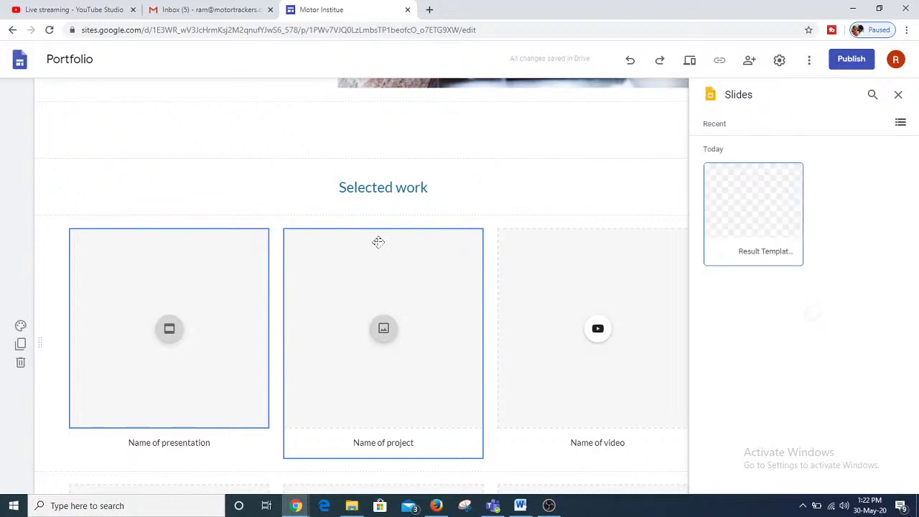
double_click(764, 210)
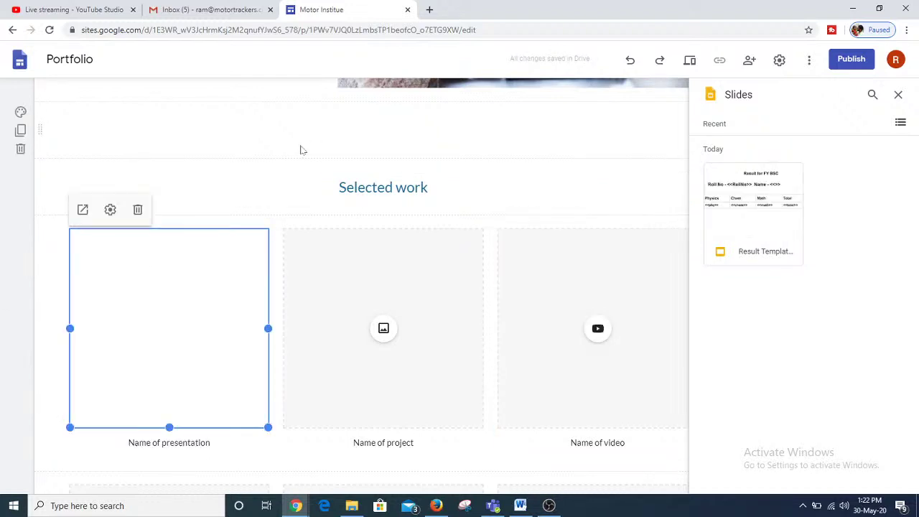
click(474, 463)
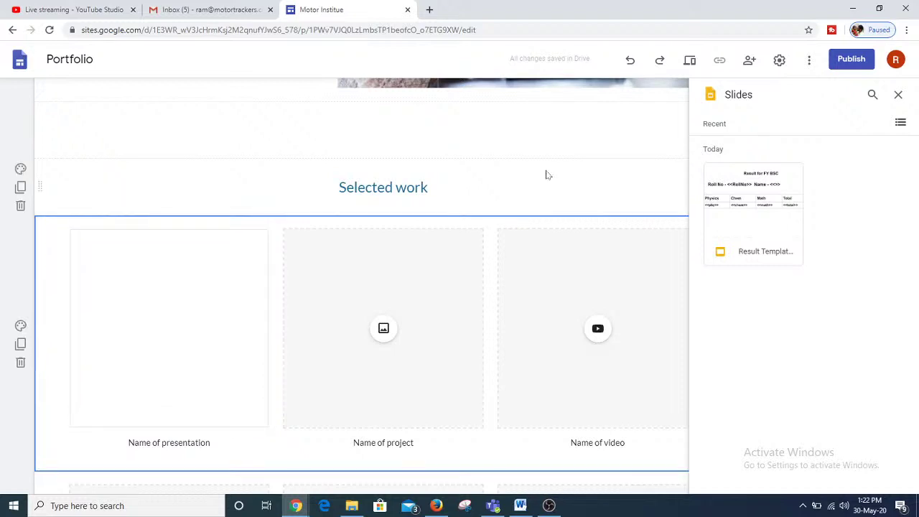
Change the card's caption to 'Result Template'
click(168, 442)
text(Resul)
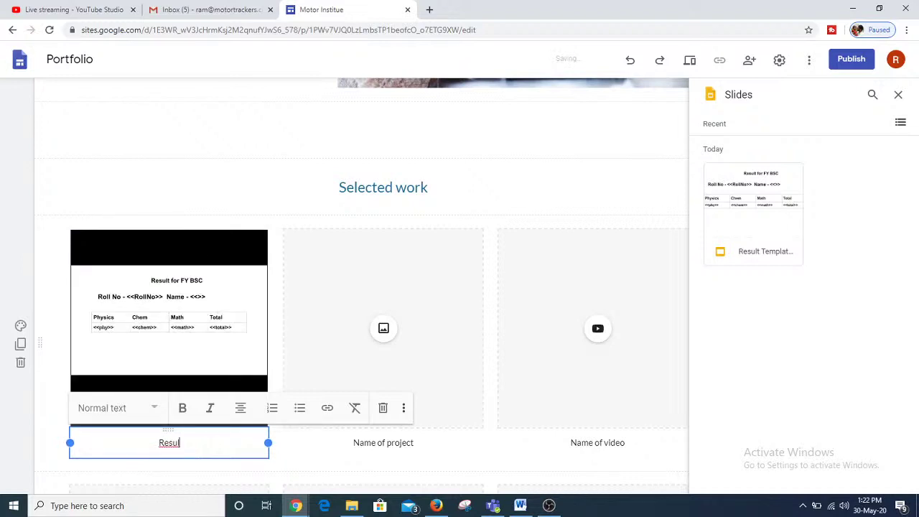
text(t Template)
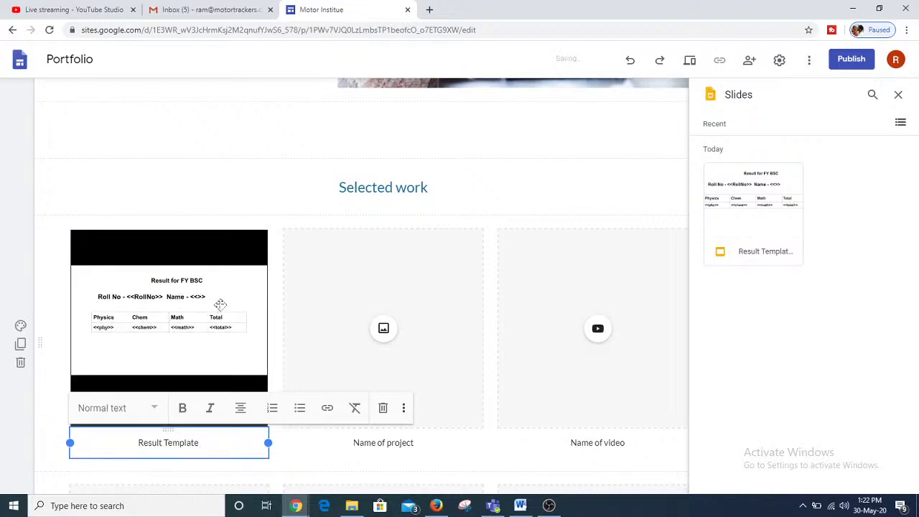
click(339, 187)
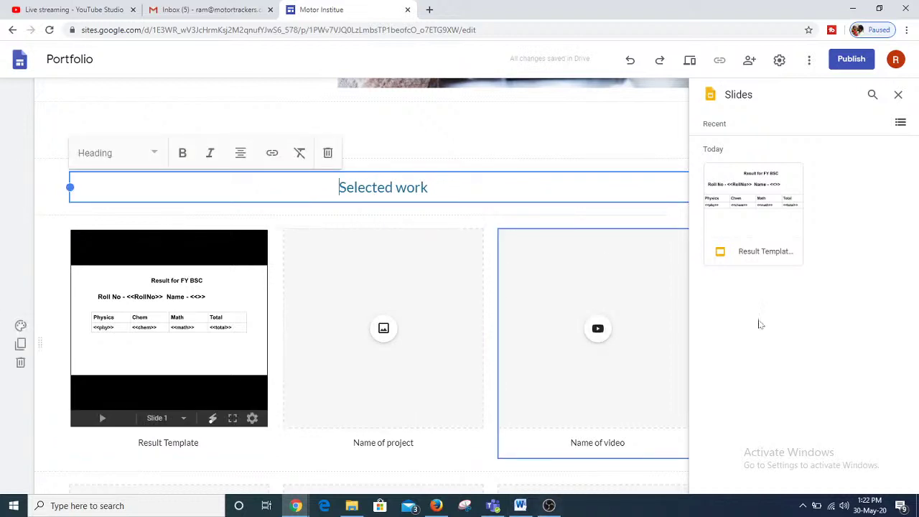
scroll(508, 337, up, 5)
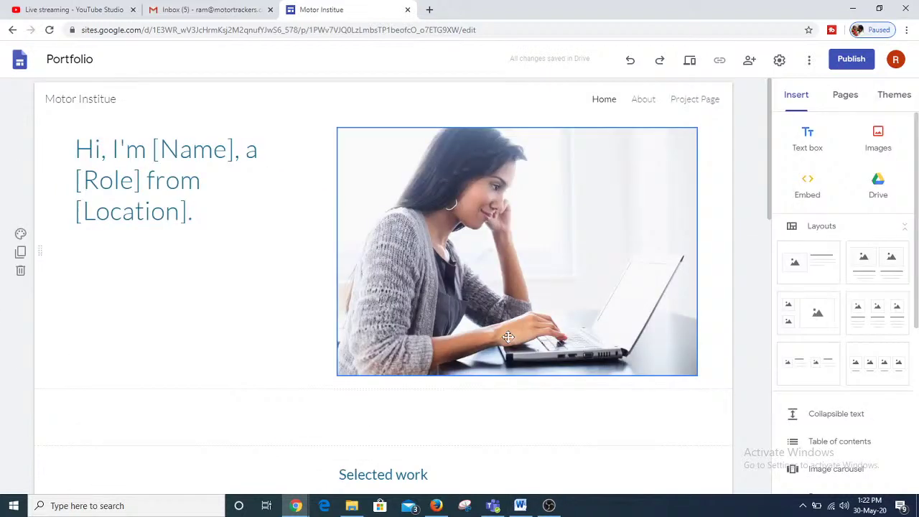
Replace the header's woman hero image with an uploaded certificate picture
click(507, 336)
click(459, 109)
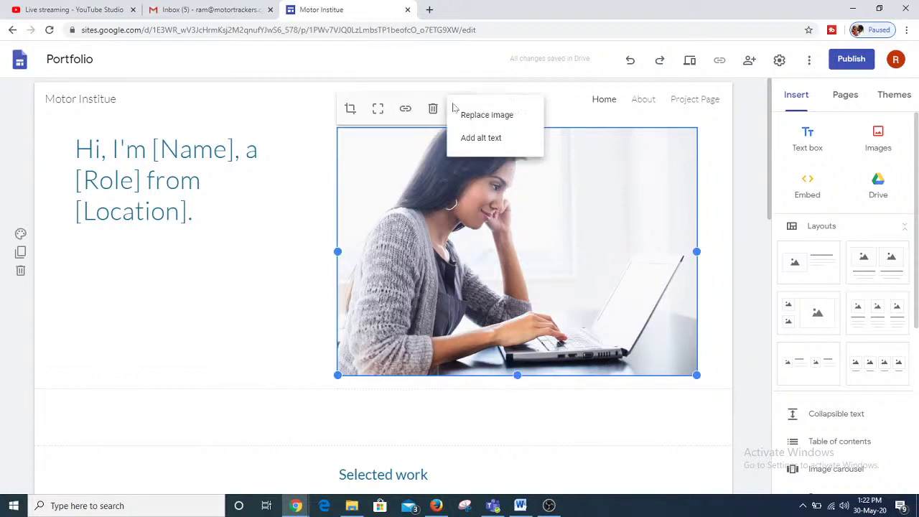
mouse_move(509, 117)
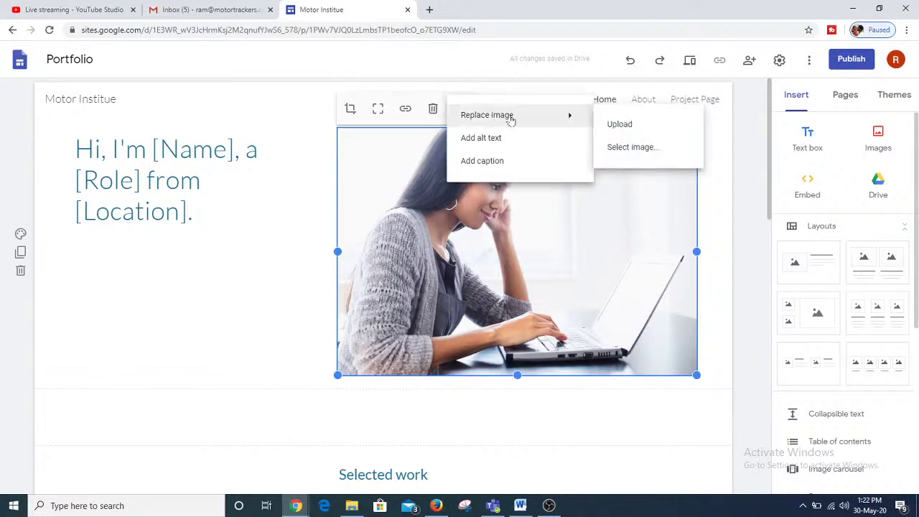
click(660, 126)
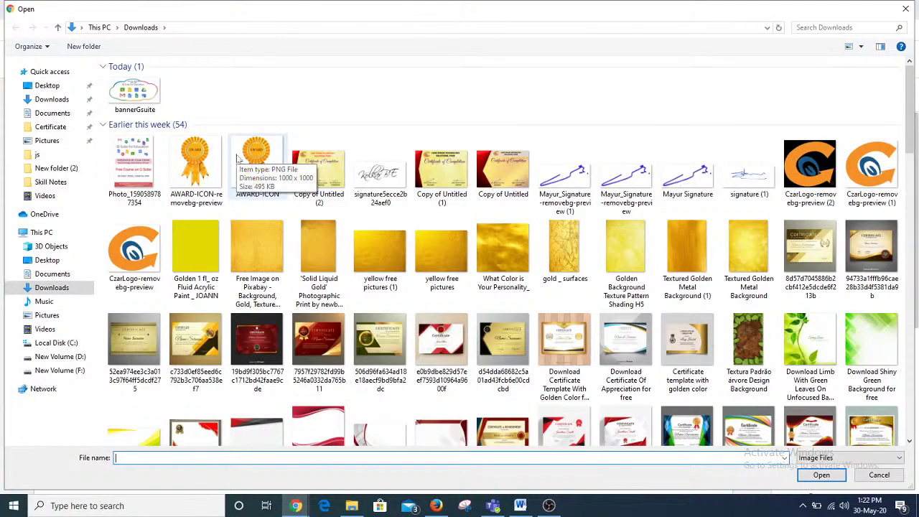
double_click(363, 339)
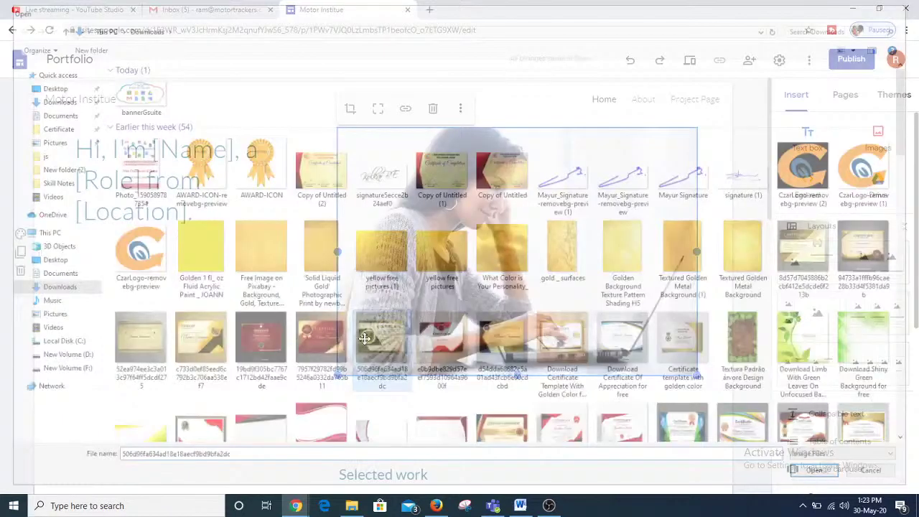
scroll(309, 330, down, 3)
scroll(277, 318, up, 3)
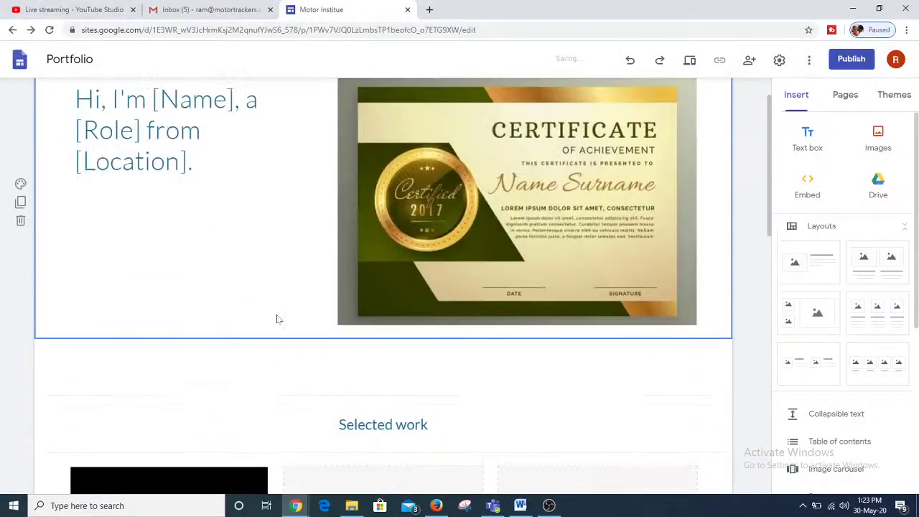
Delete the placeholder greeting text from the title text box
click(183, 237)
drag(183, 237, 51, 147)
key(BackSpace)
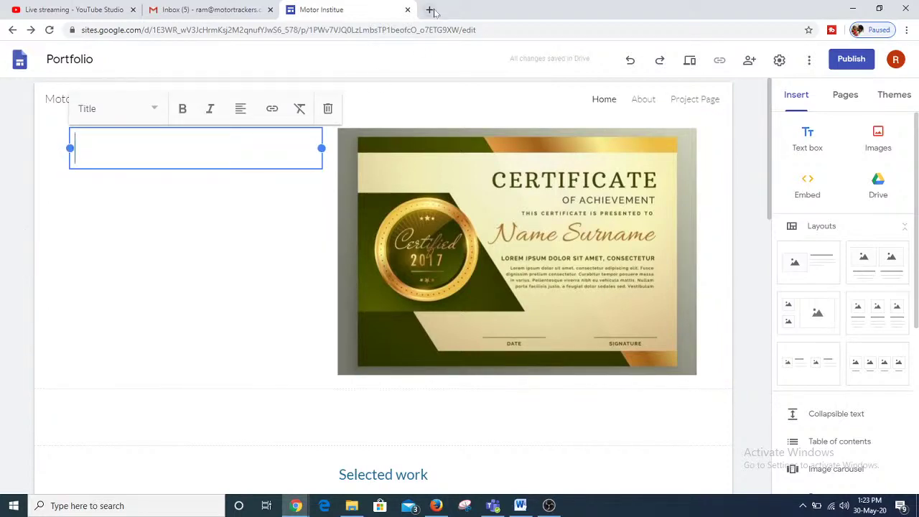
In a new tab, search 'institute' and open the Wikipedia Institute article
click(430, 9)
text(inst)
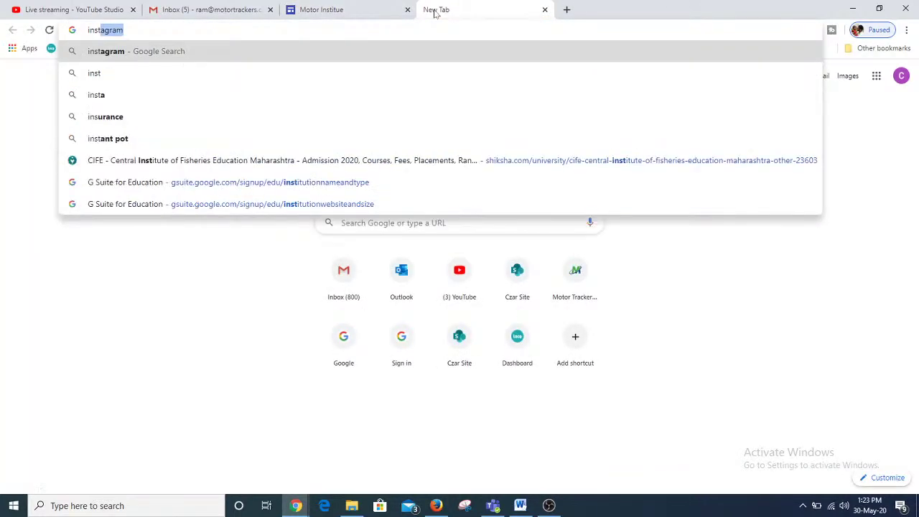
text(itu)
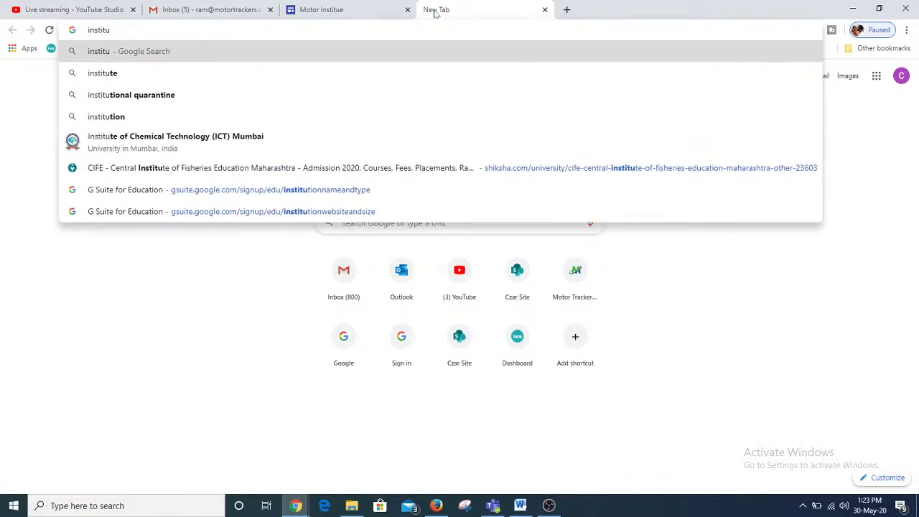
key(Down)
key(Return)
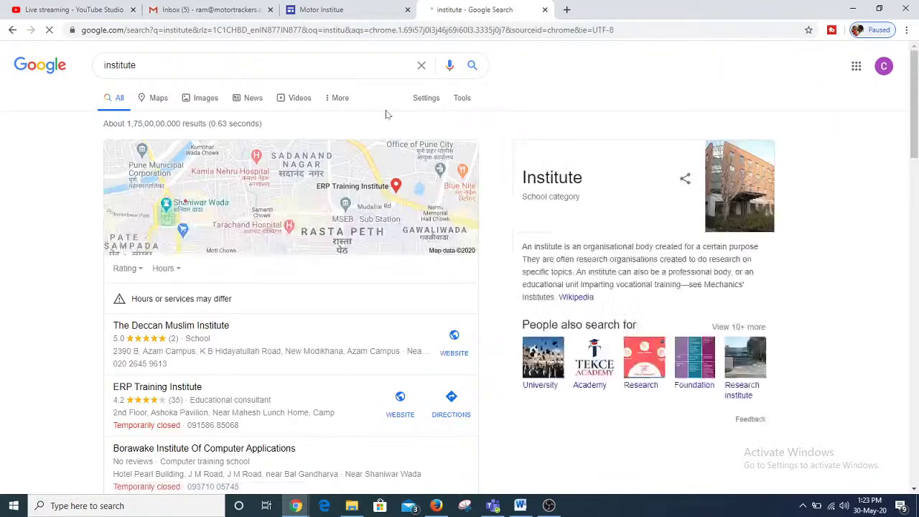
scroll(215, 269, down, 5)
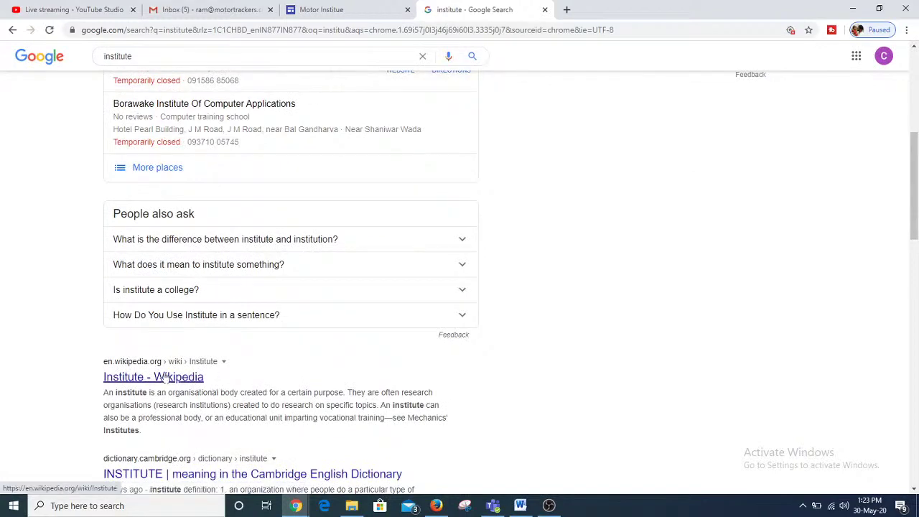
scroll(166, 377, down, 2)
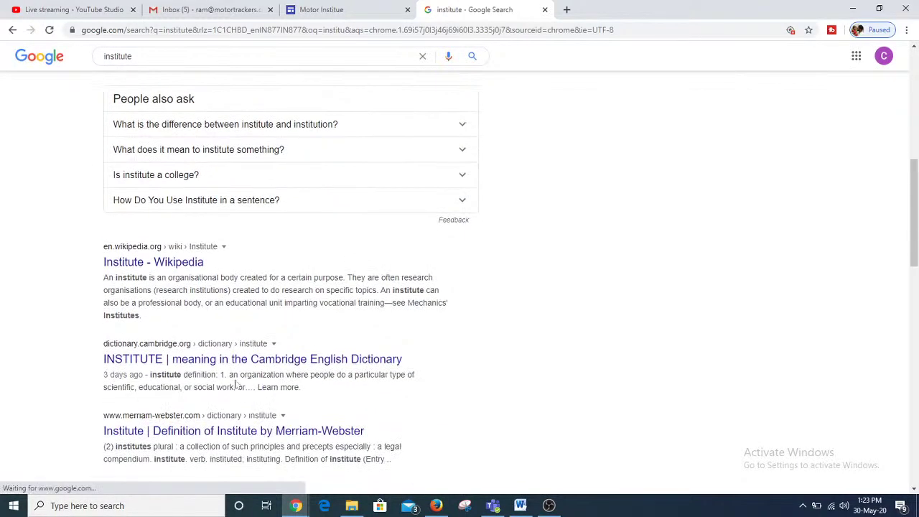
click(150, 265)
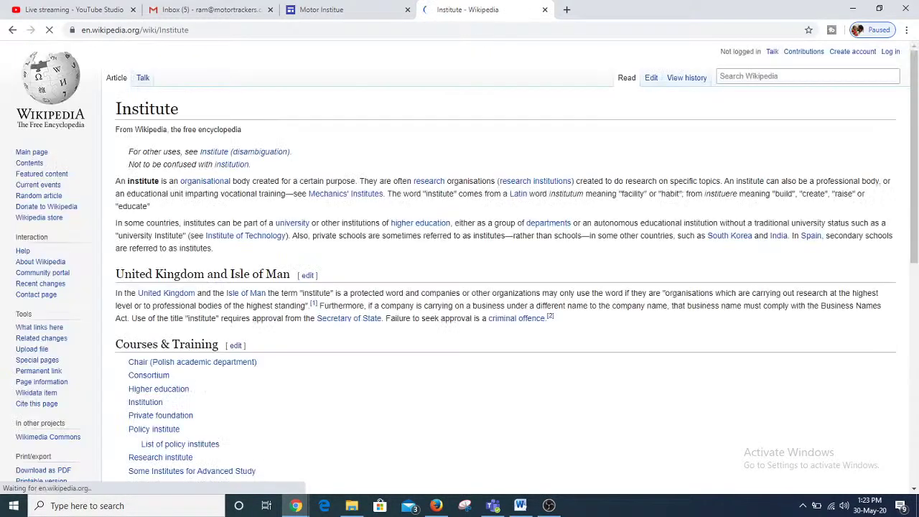
Select the article's two introductory paragraphs and return to the Motor Institue site editor
drag(120, 181, 419, 237)
click(418, 237)
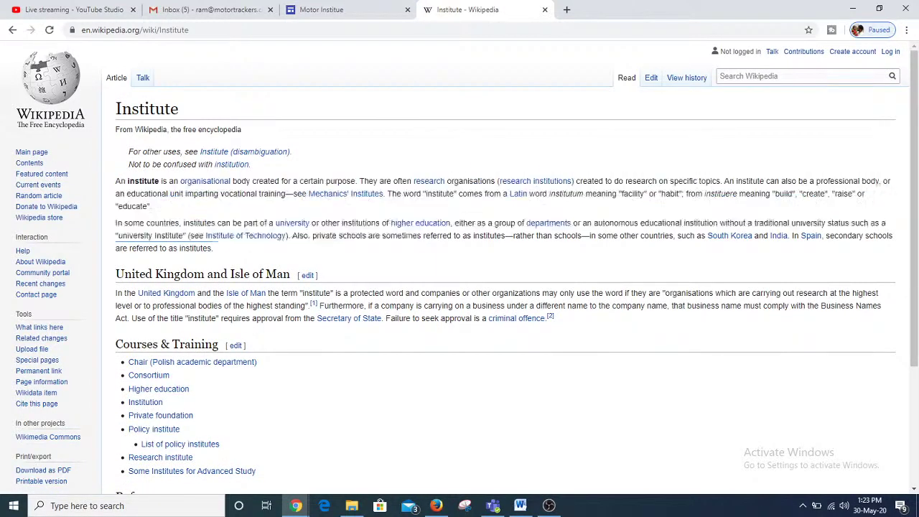
drag(117, 181, 464, 250)
key(ctrl+c)
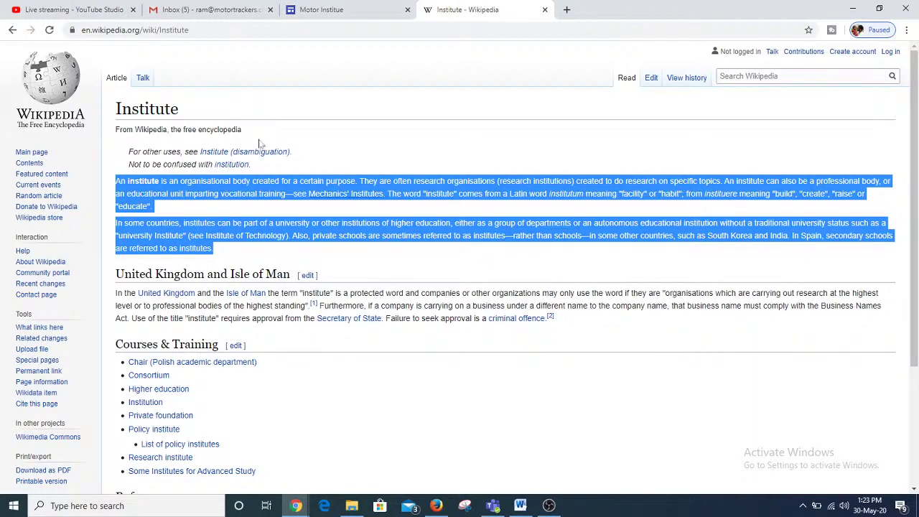
click(210, 9)
click(319, 7)
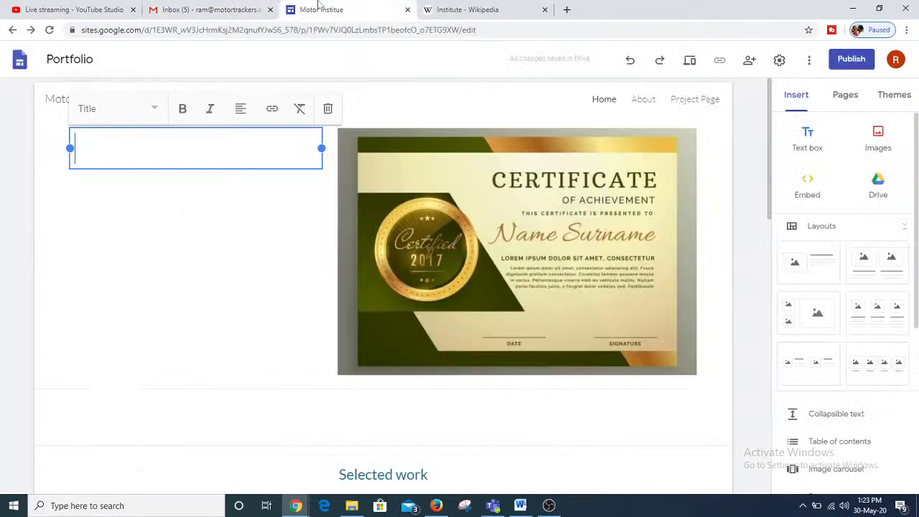
Paste the two Wikipedia institute paragraphs into the empty text box beside the certificate
key(ctrl+v)
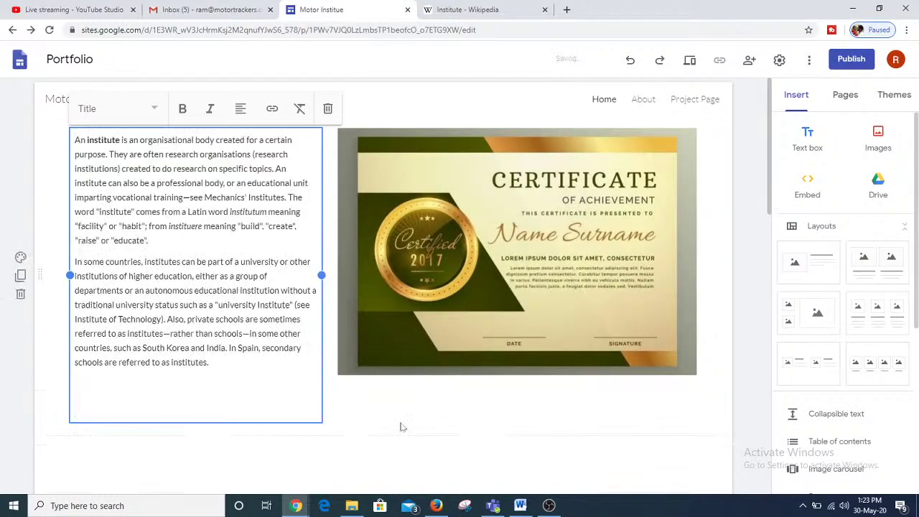
click(474, 413)
scroll(481, 412, down, 2)
scroll(474, 403, up, 2)
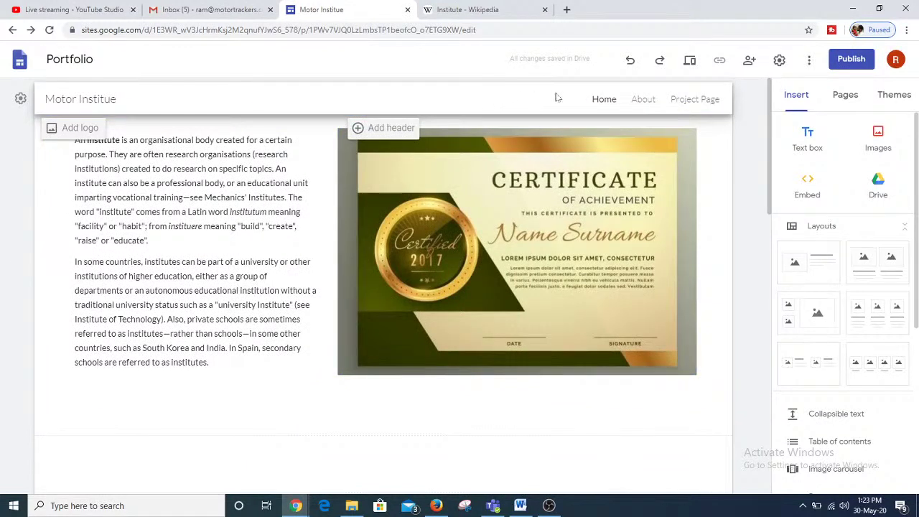
click(20, 102)
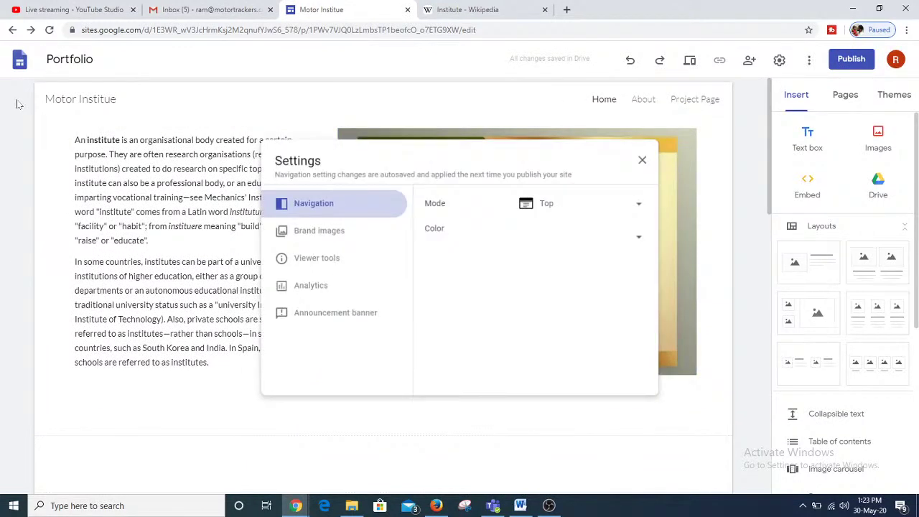
Upload CzarLogo-removebg-preview (1) as the site logo under Brand images
click(305, 228)
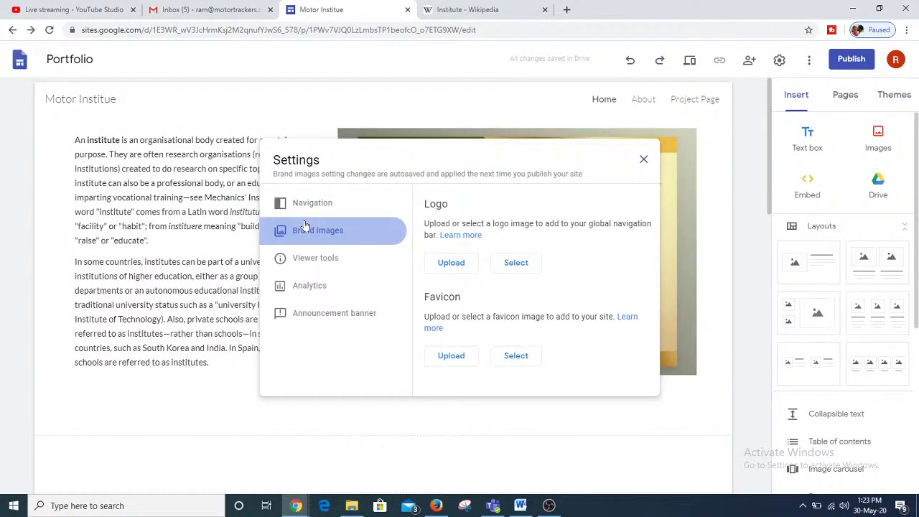
click(452, 263)
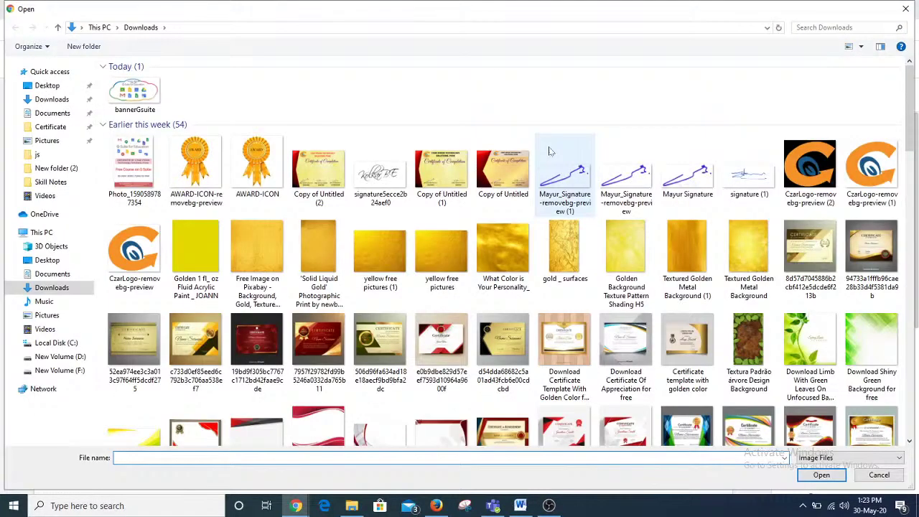
double_click(865, 169)
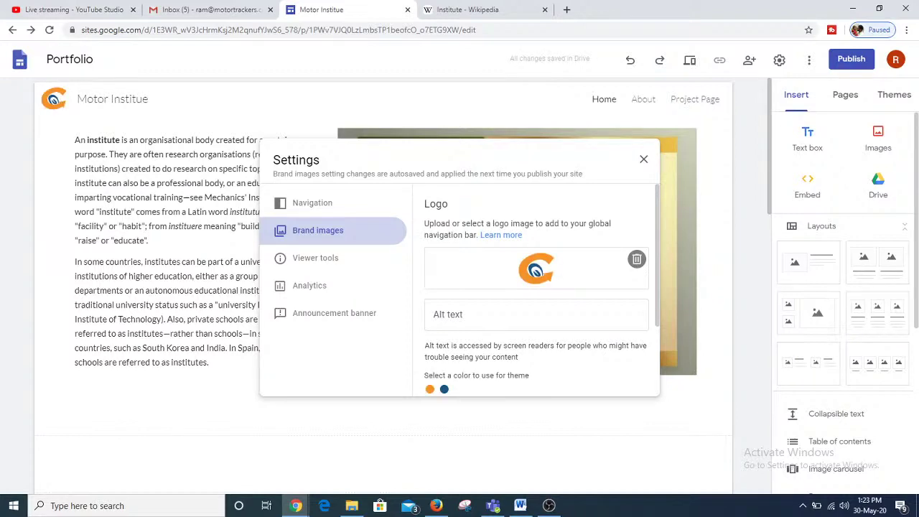
scroll(442, 371, down, 2)
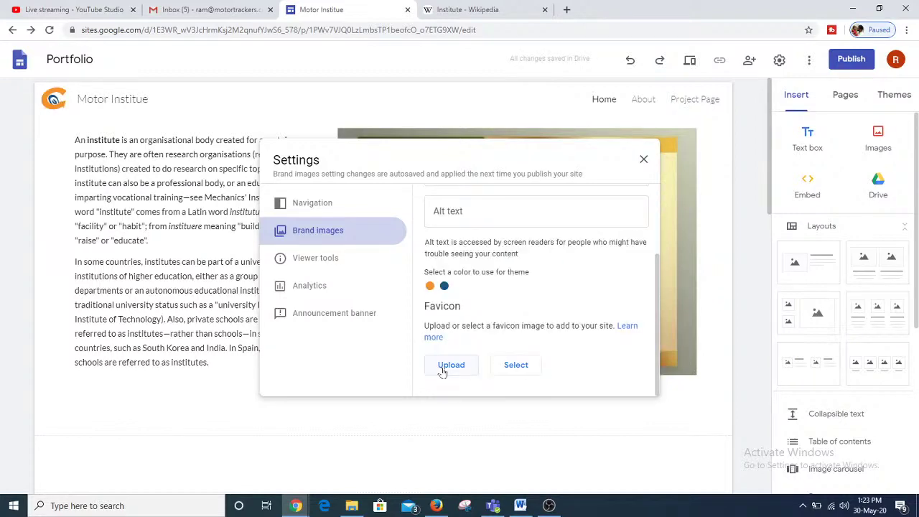
Back out of the favicon upload and image picker, then close Settings without a favicon
click(451, 365)
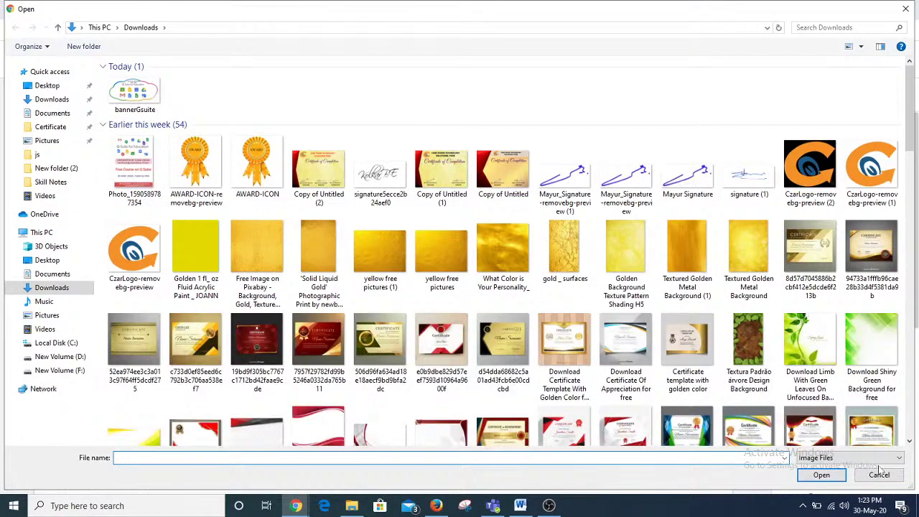
click(879, 473)
click(495, 369)
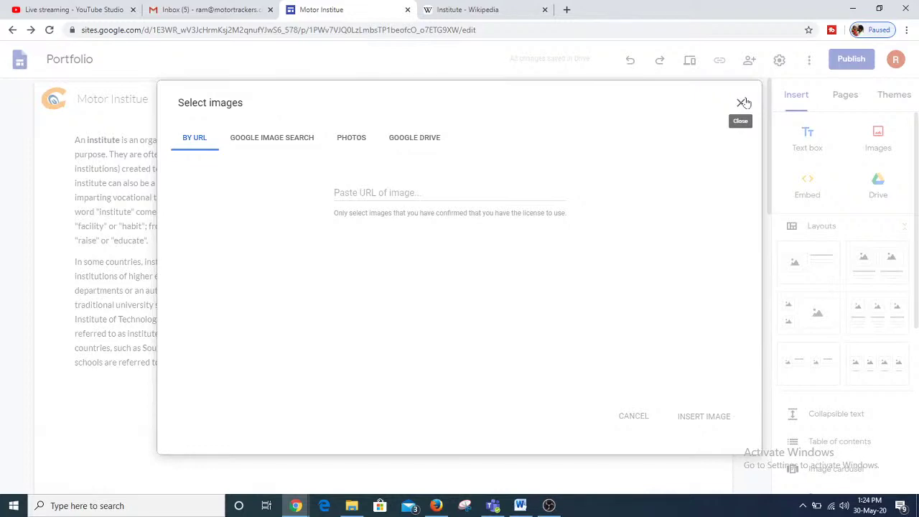
click(742, 103)
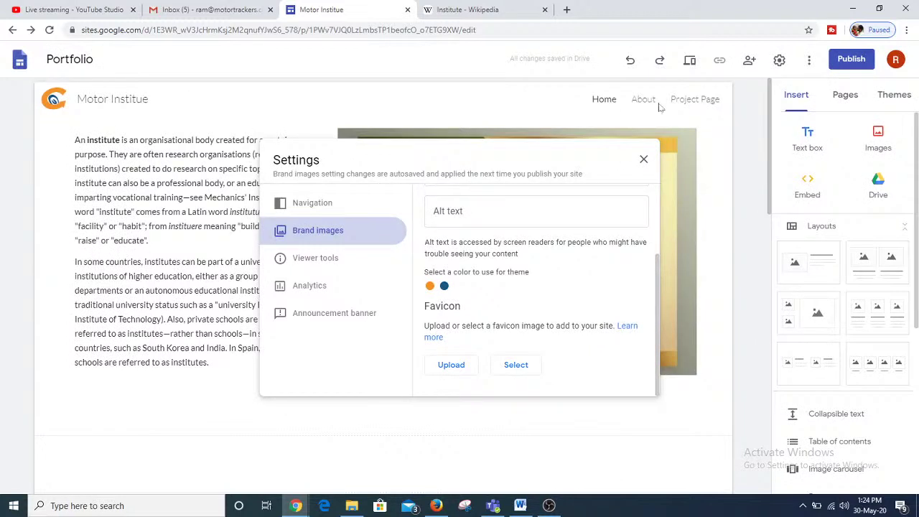
click(517, 365)
click(742, 102)
click(643, 158)
scroll(643, 158, down, 1)
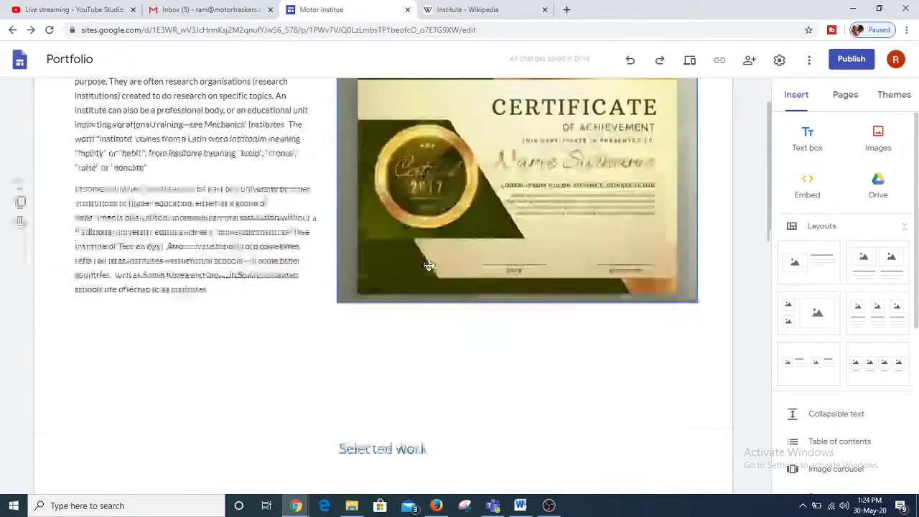